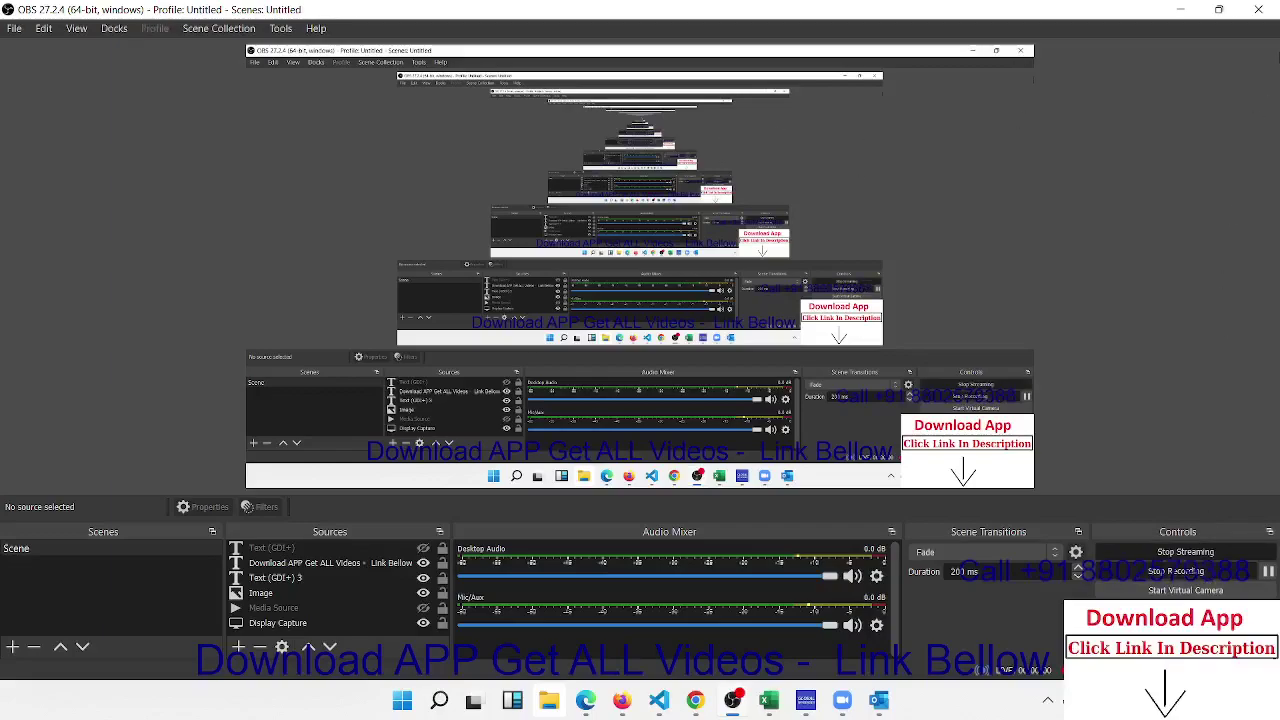
Start the OBS screen recording and minimise OBS, leaving the blank Book4 workbook in view
left_click(1184, 11)
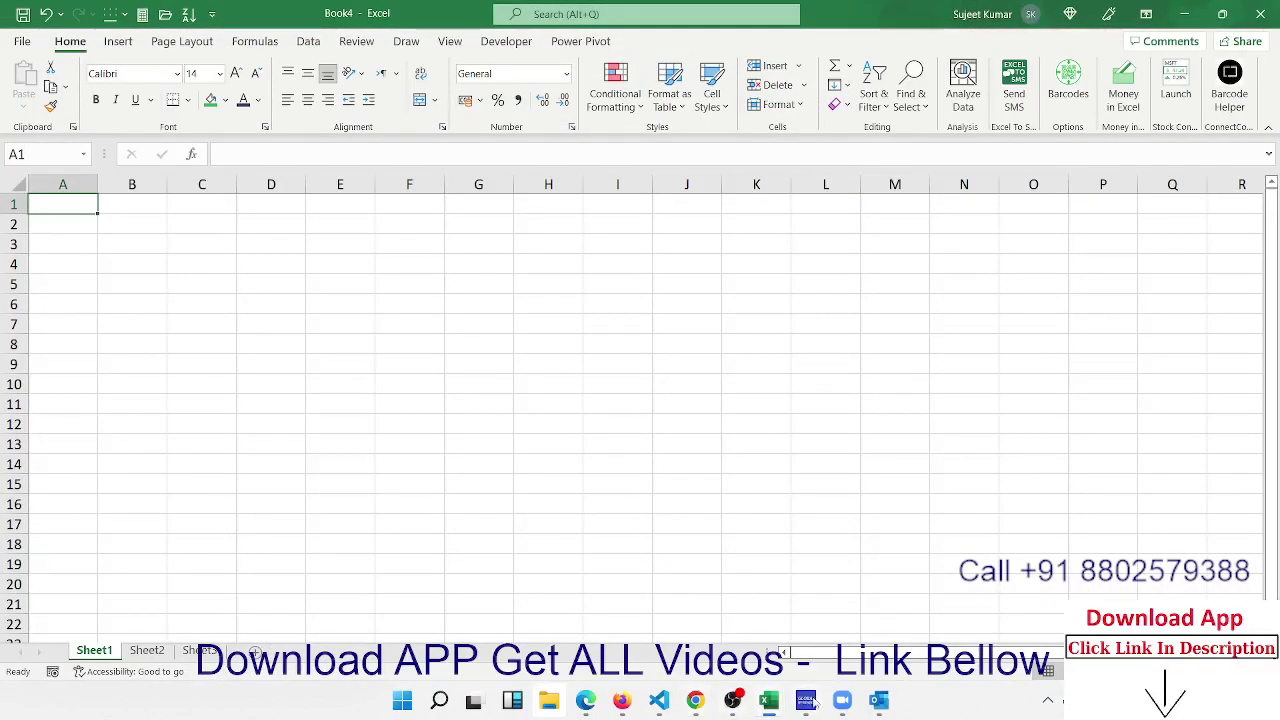
Bring up the Zoom meeting full screen and share the Book4 Excel window
mouse_move(842, 700)
left_click(920, 654)
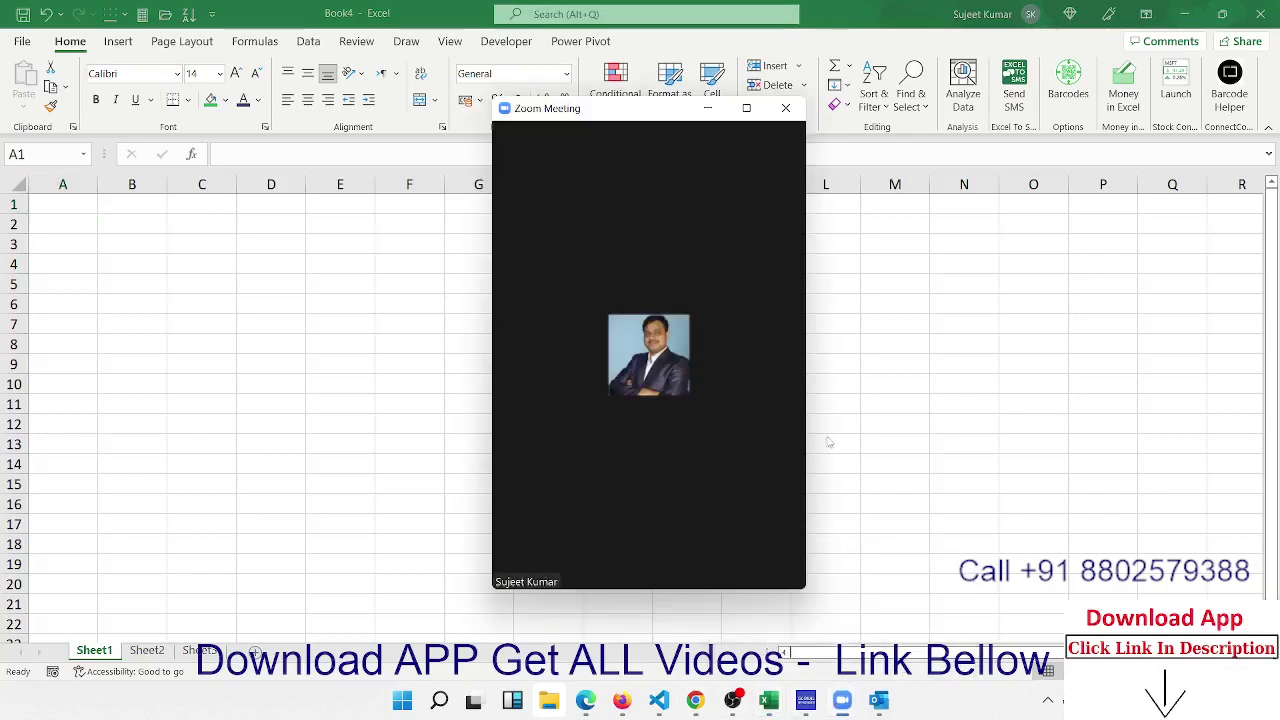
left_click(754, 115)
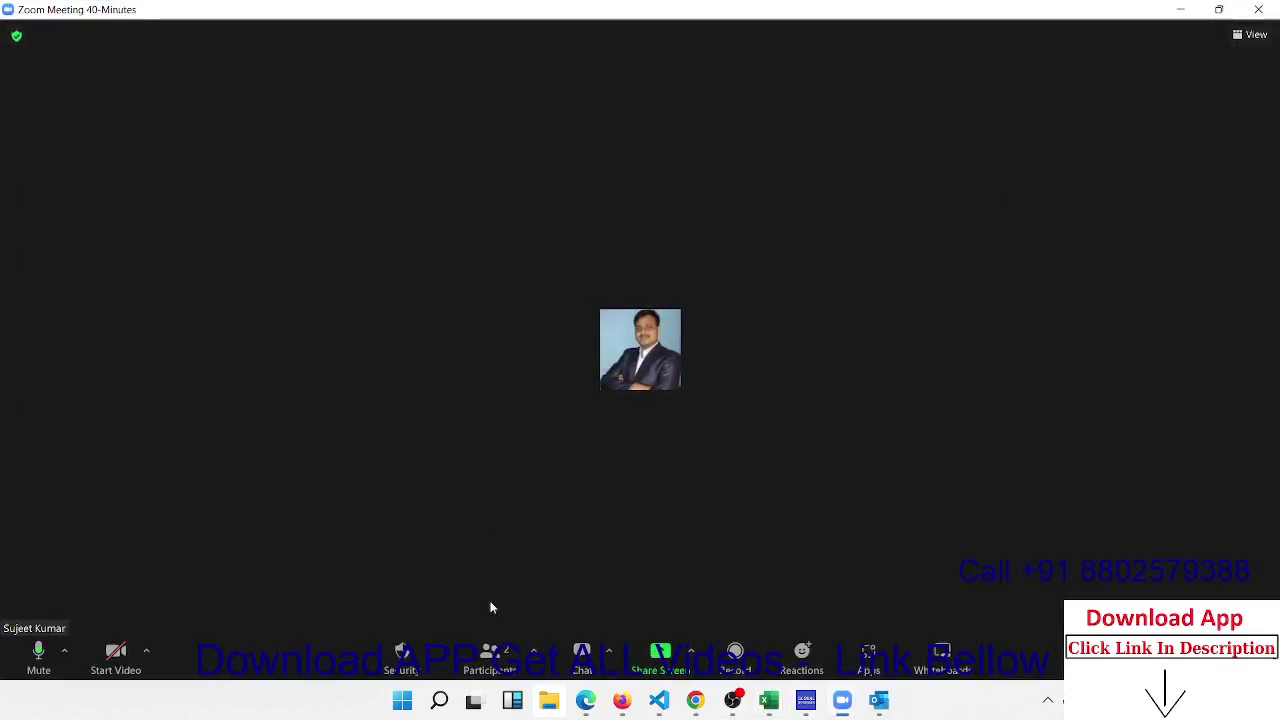
left_click(660, 656)
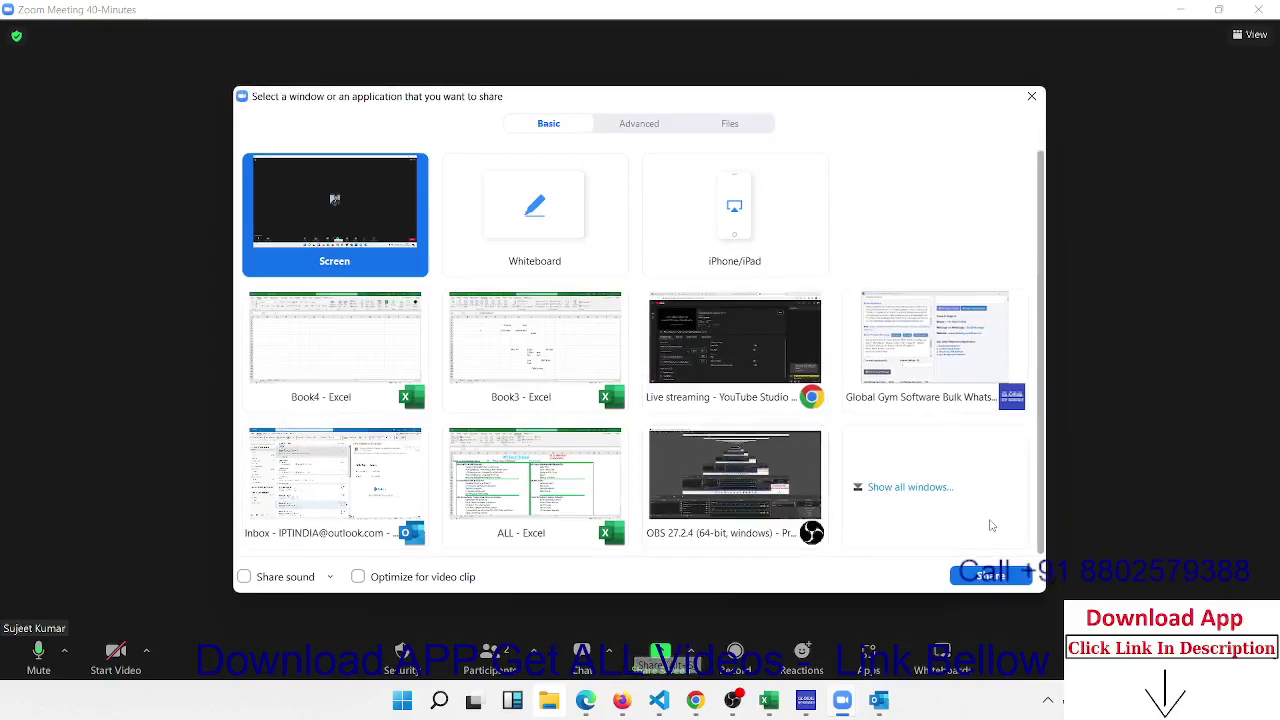
left_click(980, 578)
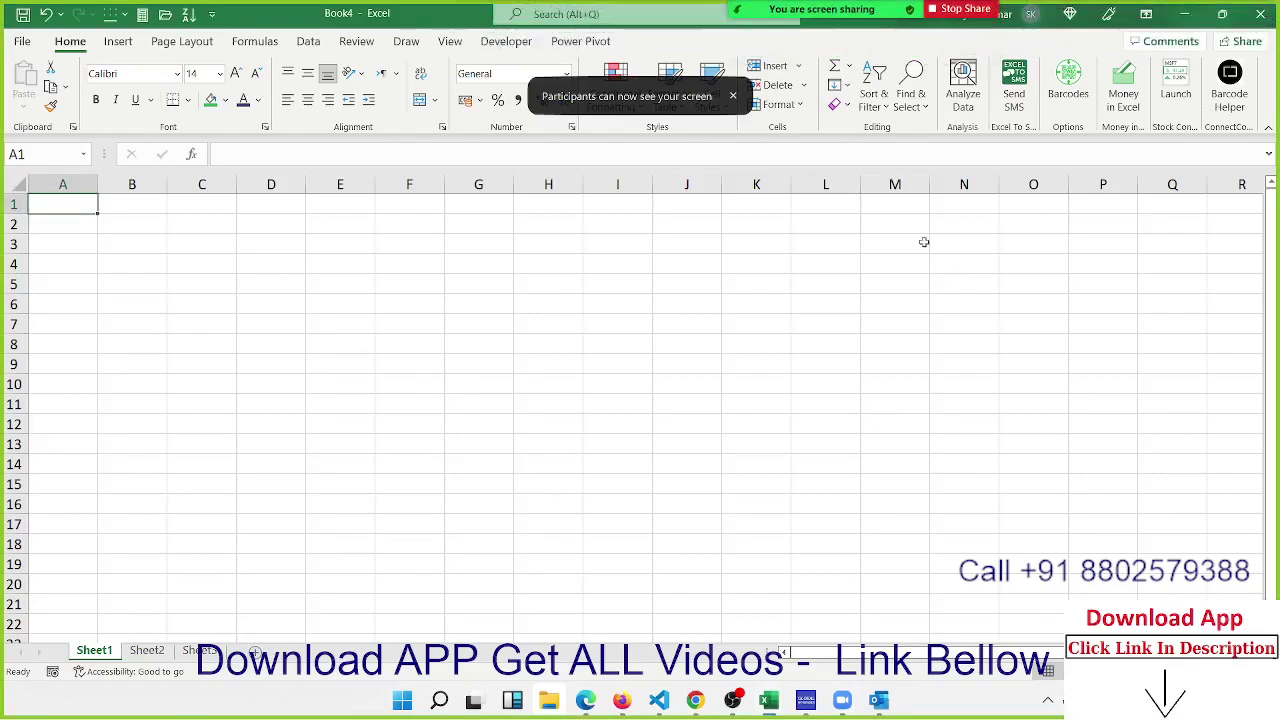
Select cells K4 and E2 and look through the Developer and Formulas ribbon tabs
left_click(762, 256)
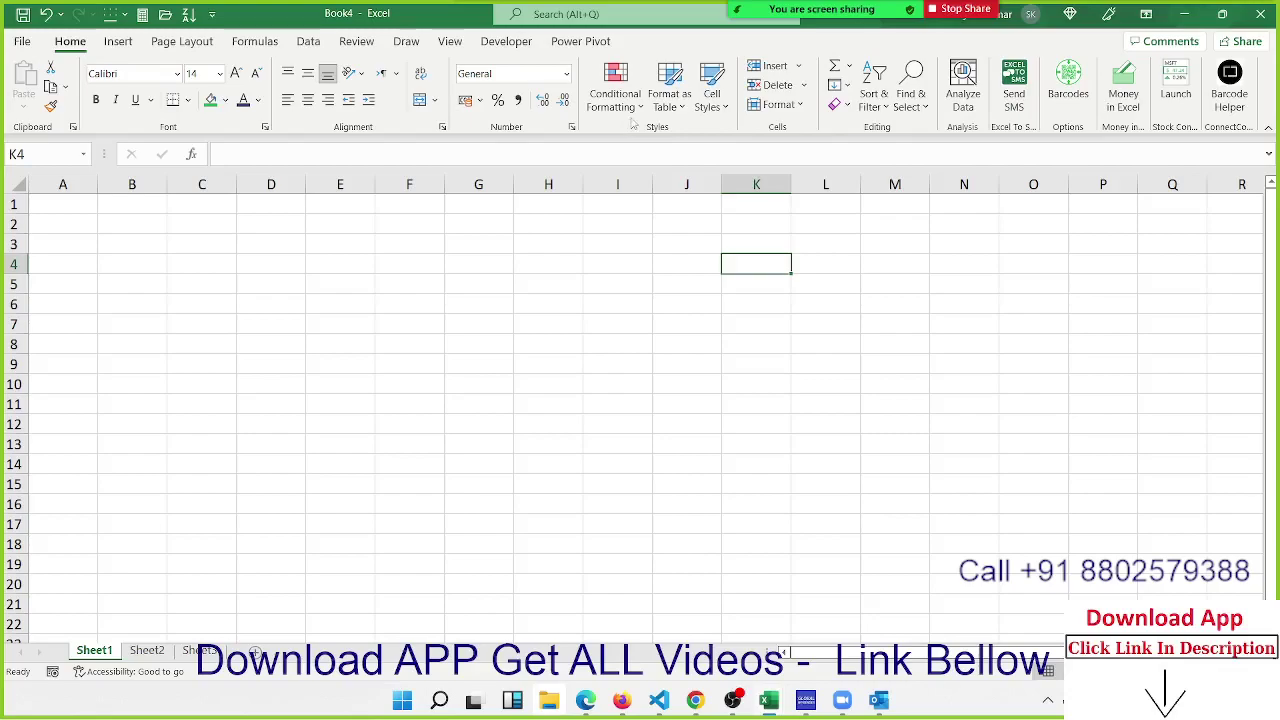
left_click(508, 44)
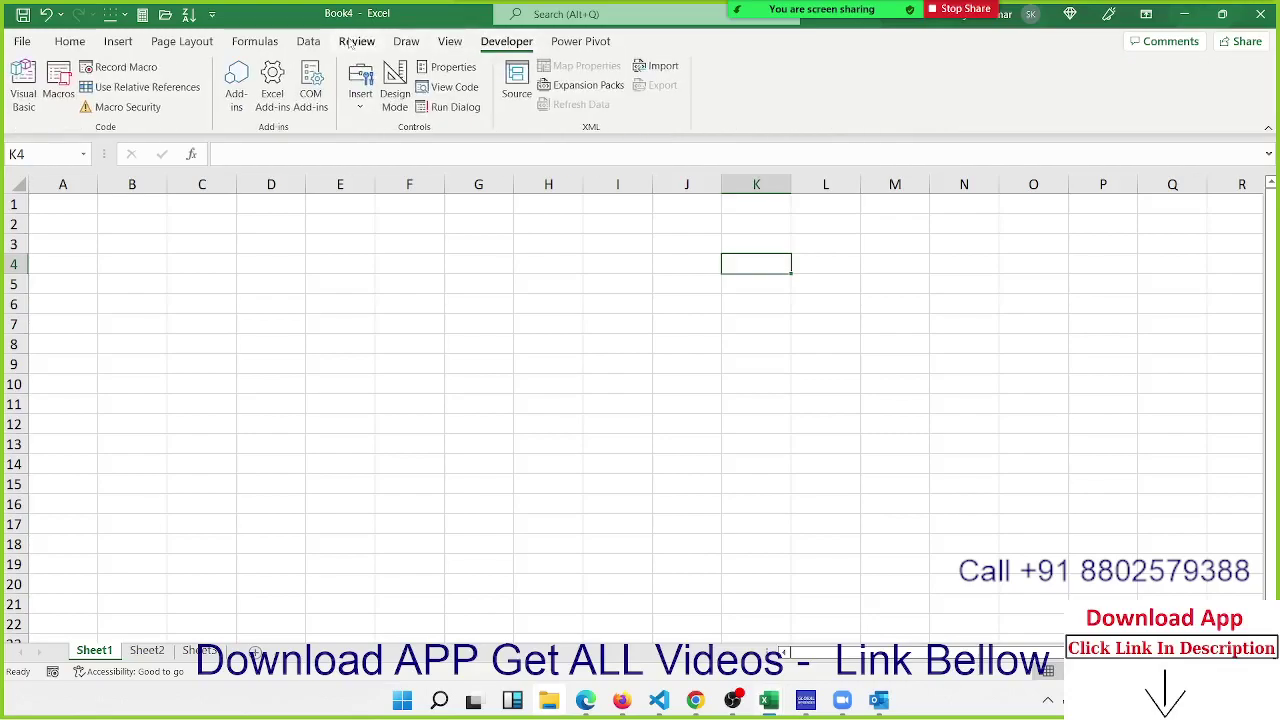
left_click(265, 46)
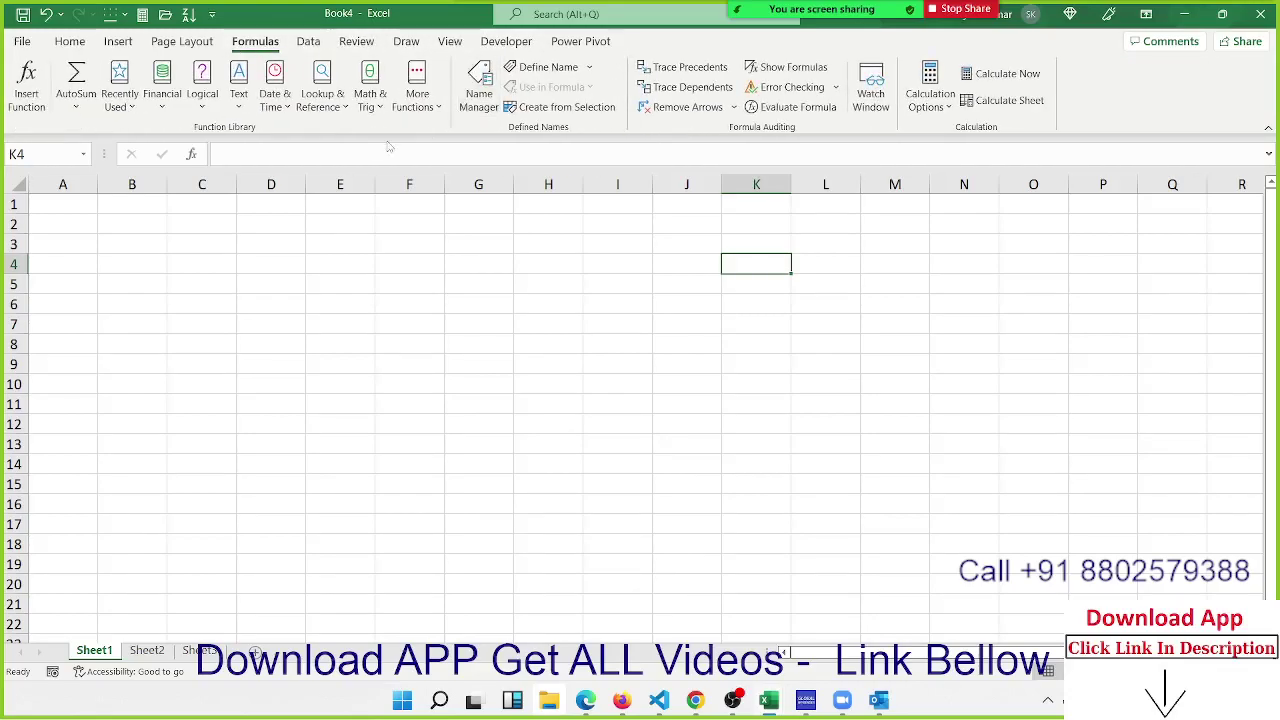
left_click(366, 228)
Let the other attendee record local files, close Participants and dismiss the recording notice
mouse_move(784, 8)
left_click(733, 16)
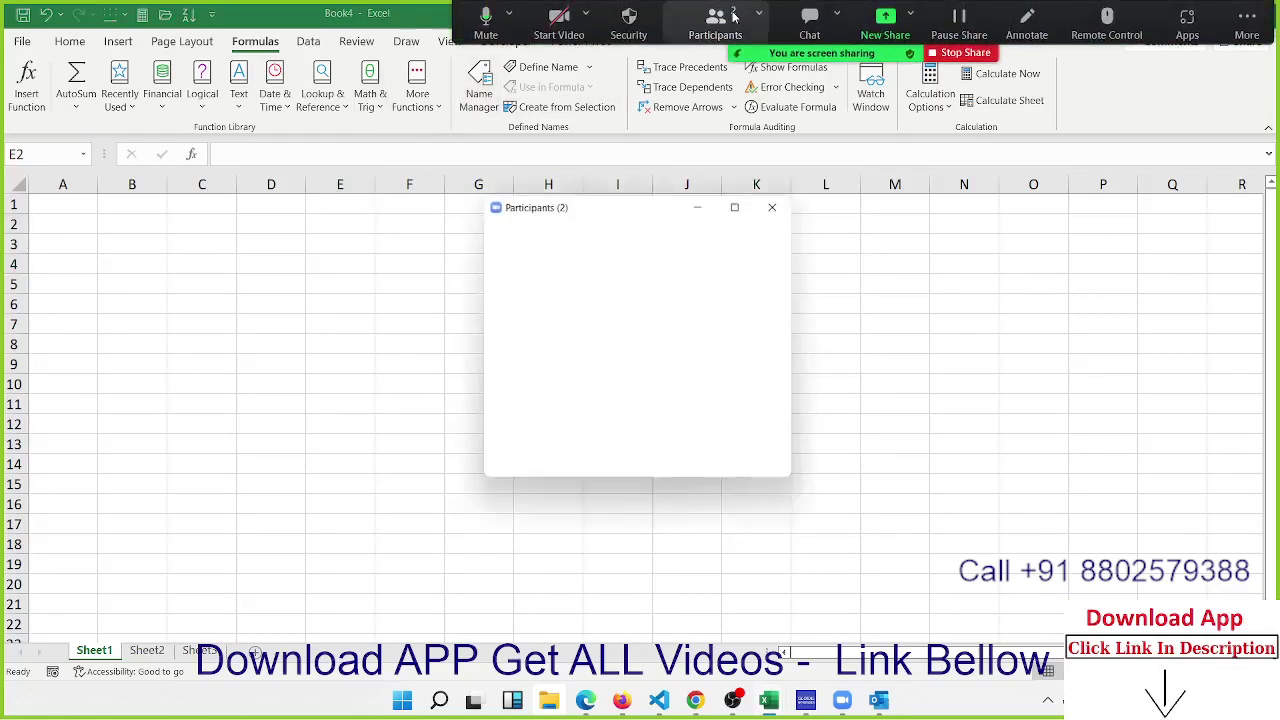
left_click(761, 268)
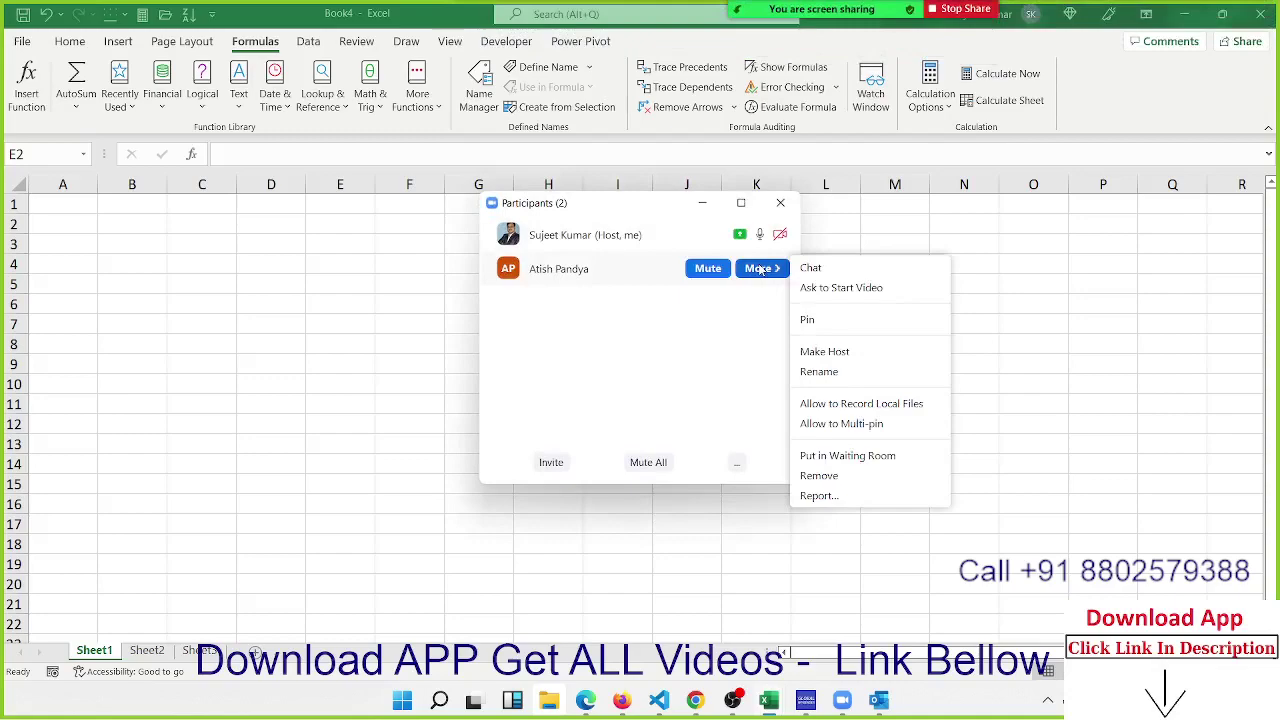
left_click(840, 404)
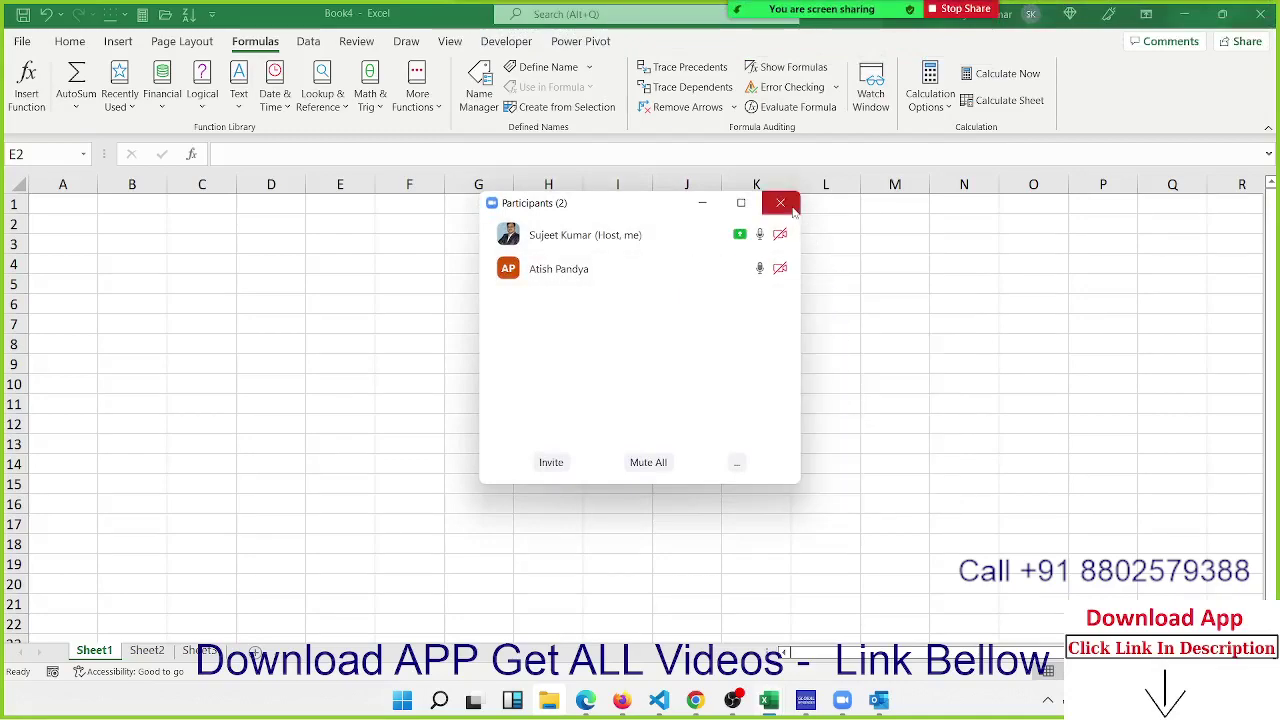
left_click(780, 203)
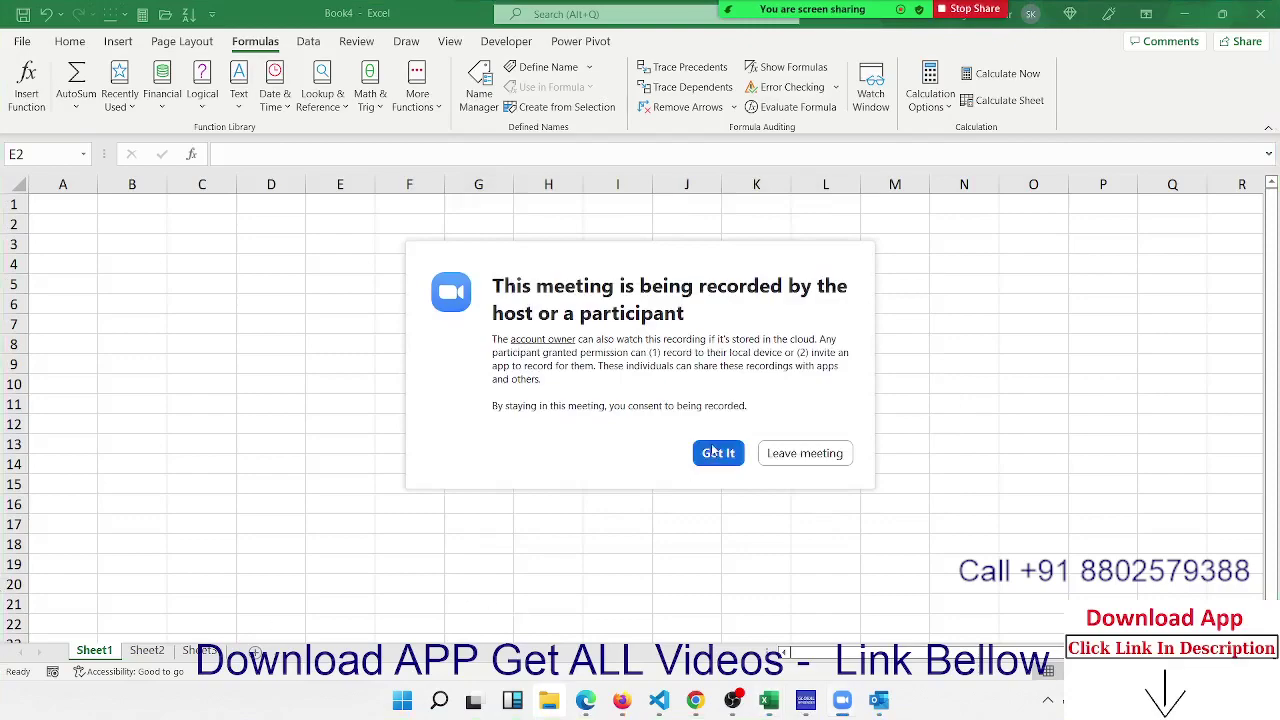
left_click(716, 453)
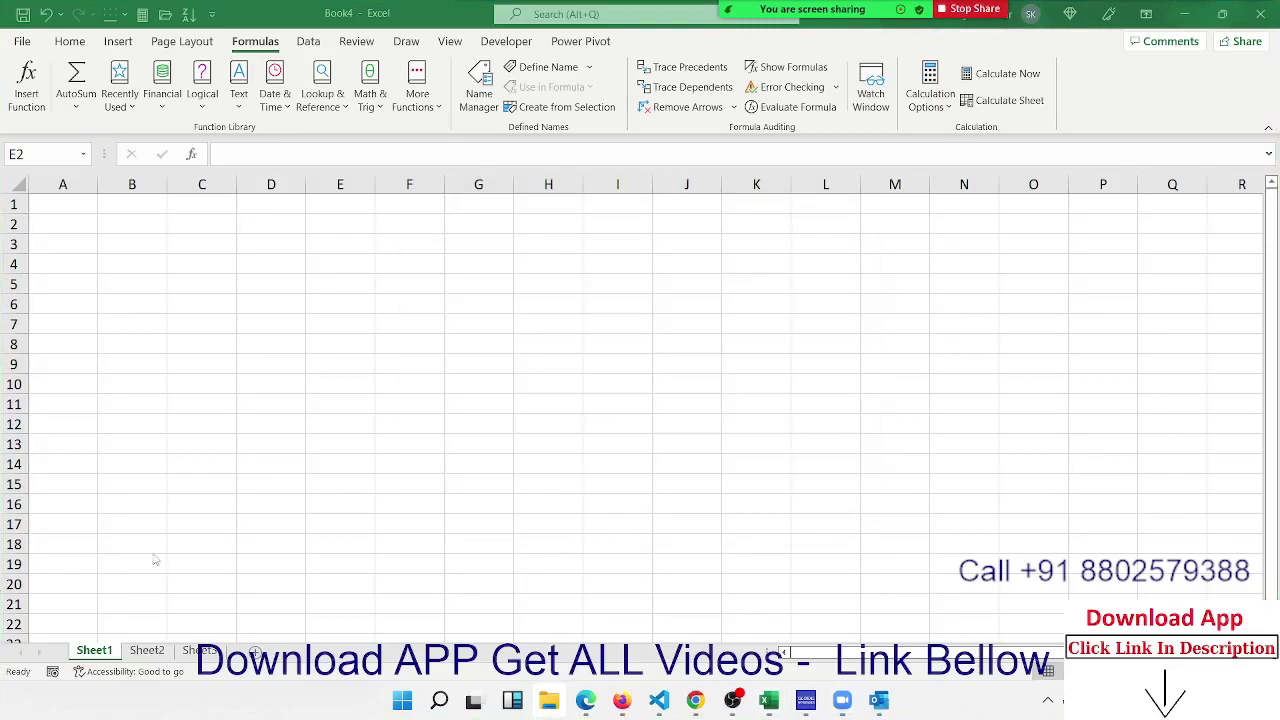
left_click(93, 650)
Rename Sheet1 to Ref#
double_click(93, 650)
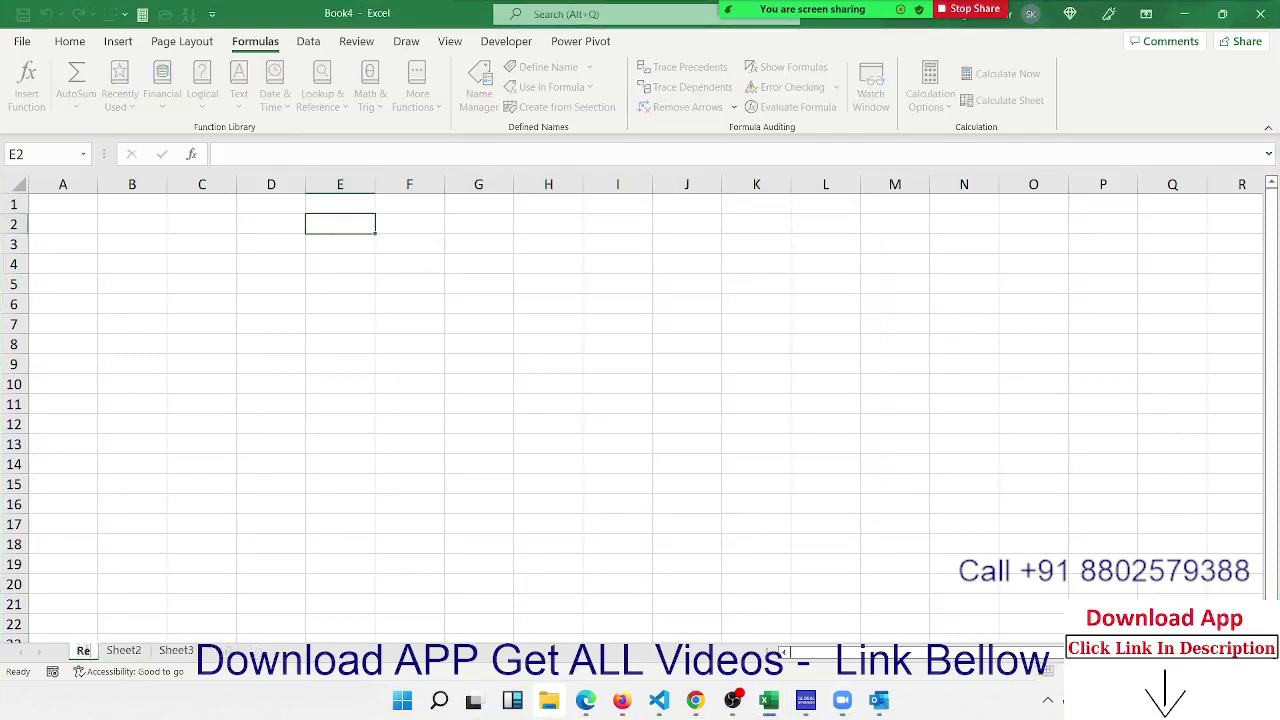
type("ReF")
key("BackSpace")
type("f#")
left_click(160, 466)
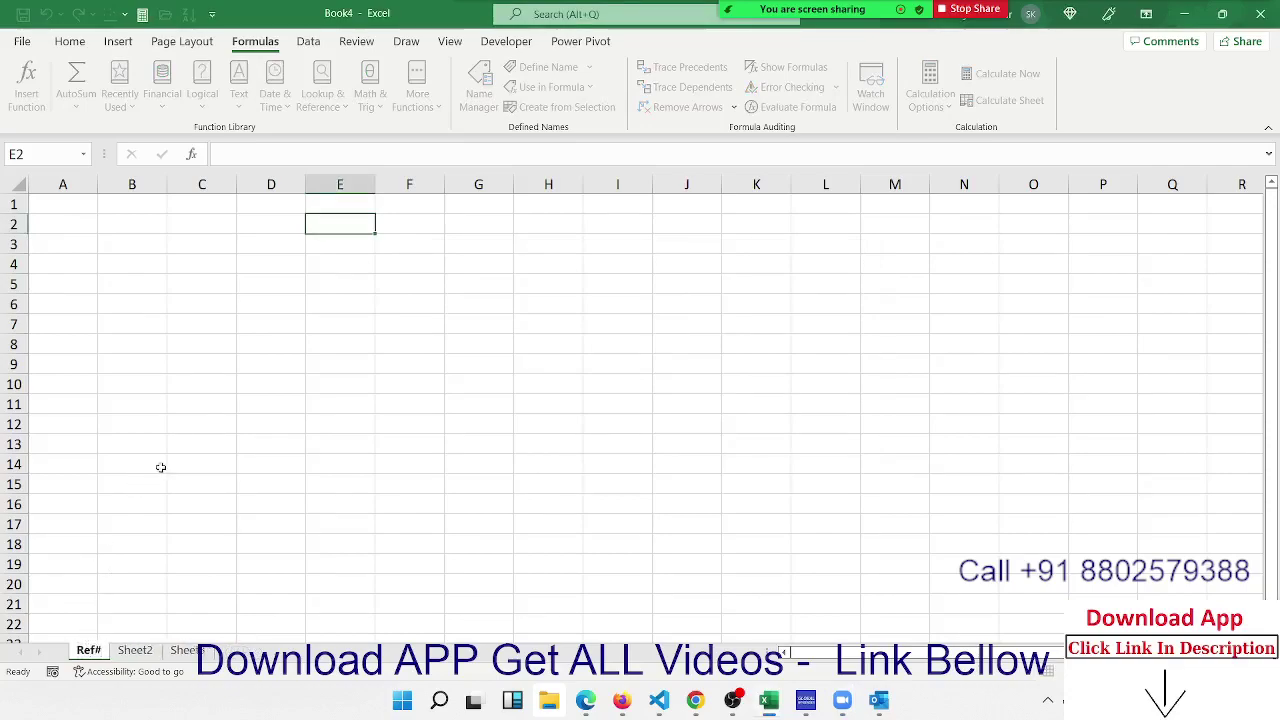
Enter the formula =ROW() in cell B3
left_click(86, 253)
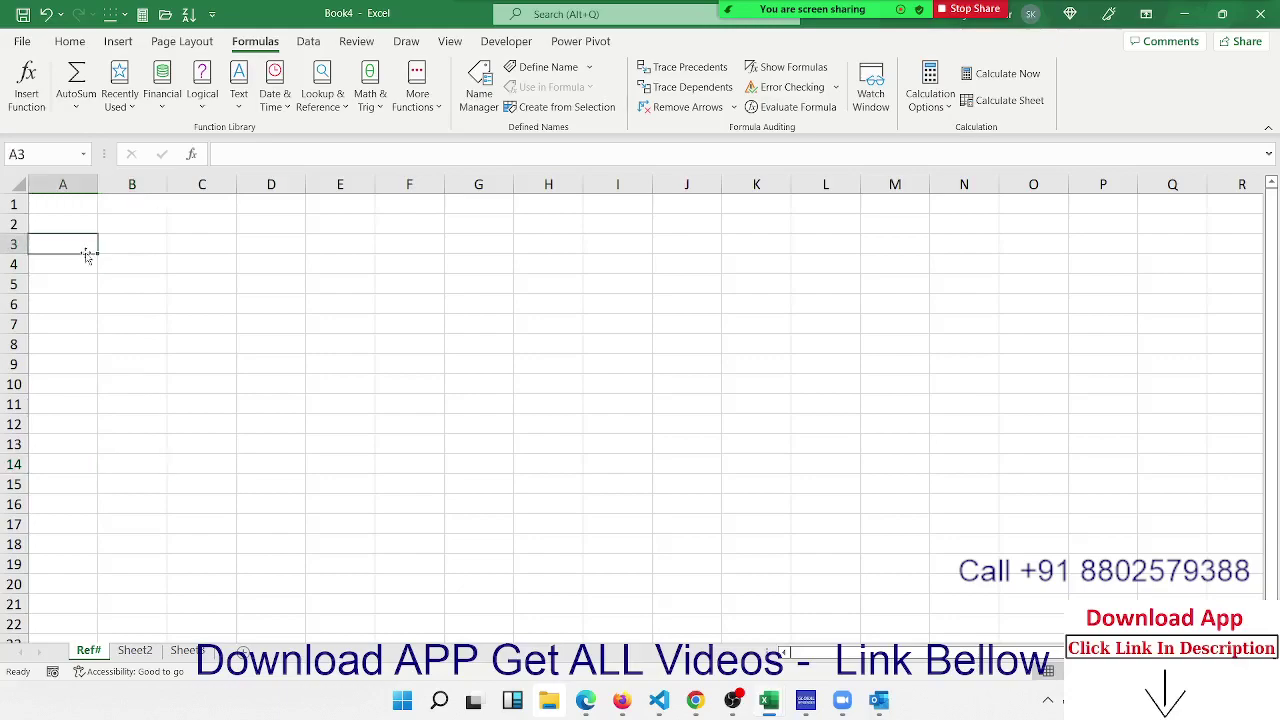
key("Up")
key("Up")
key("Right")
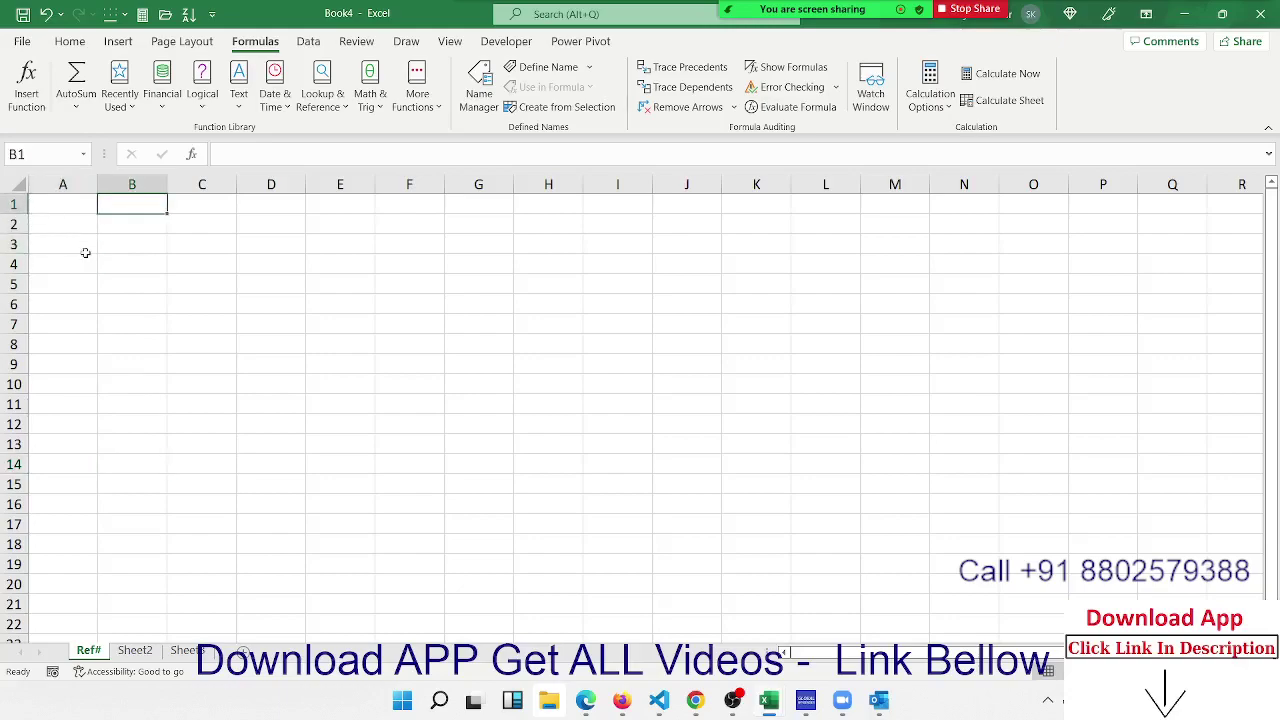
key("Left")
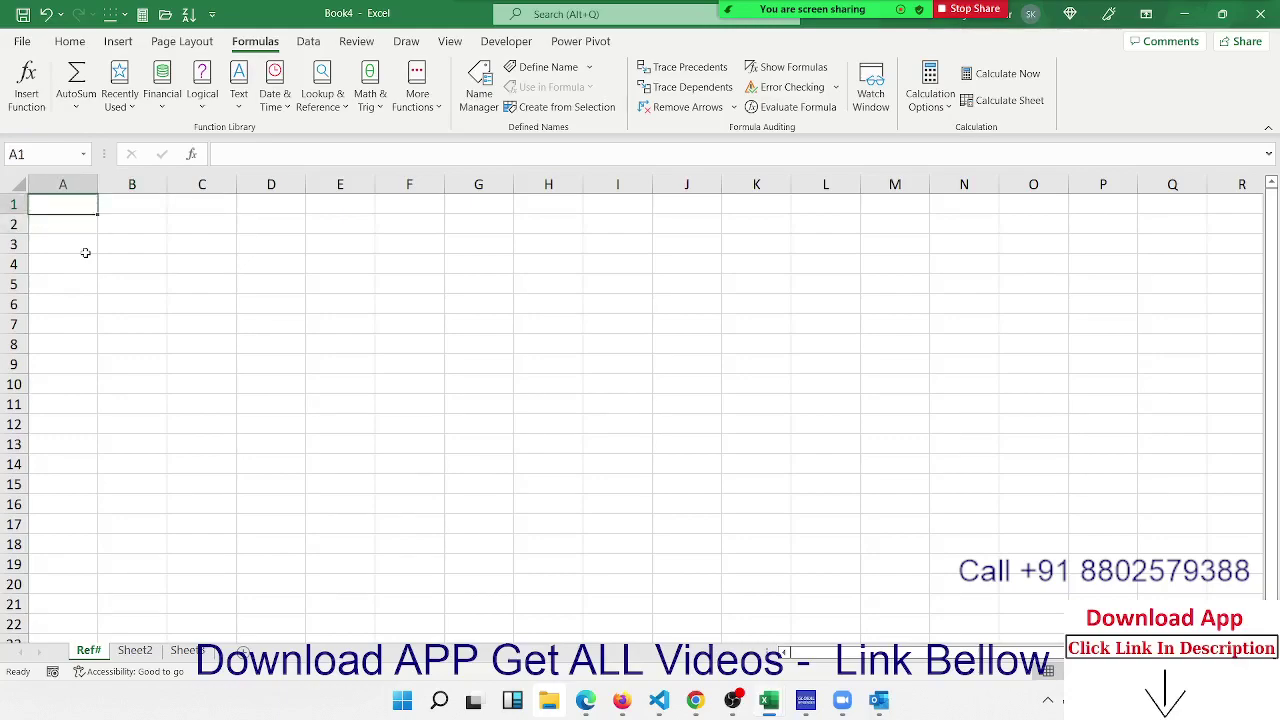
key("Down")
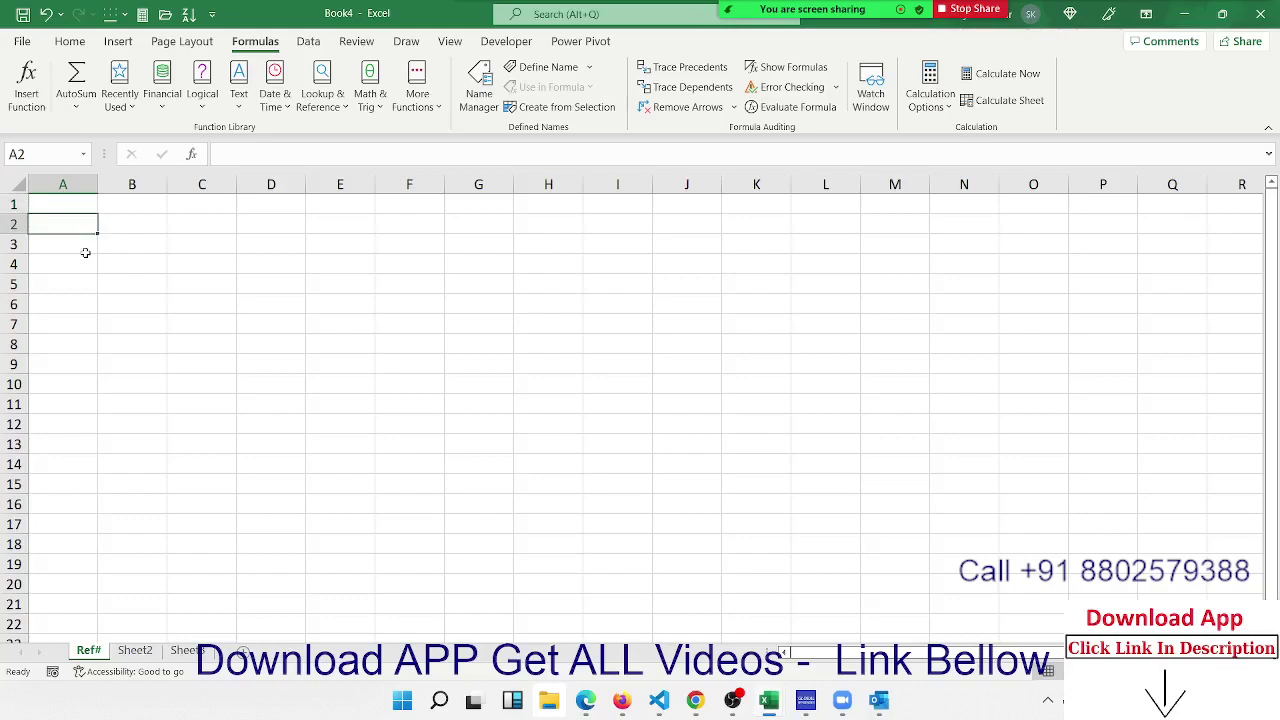
key("Down")
key("Right")
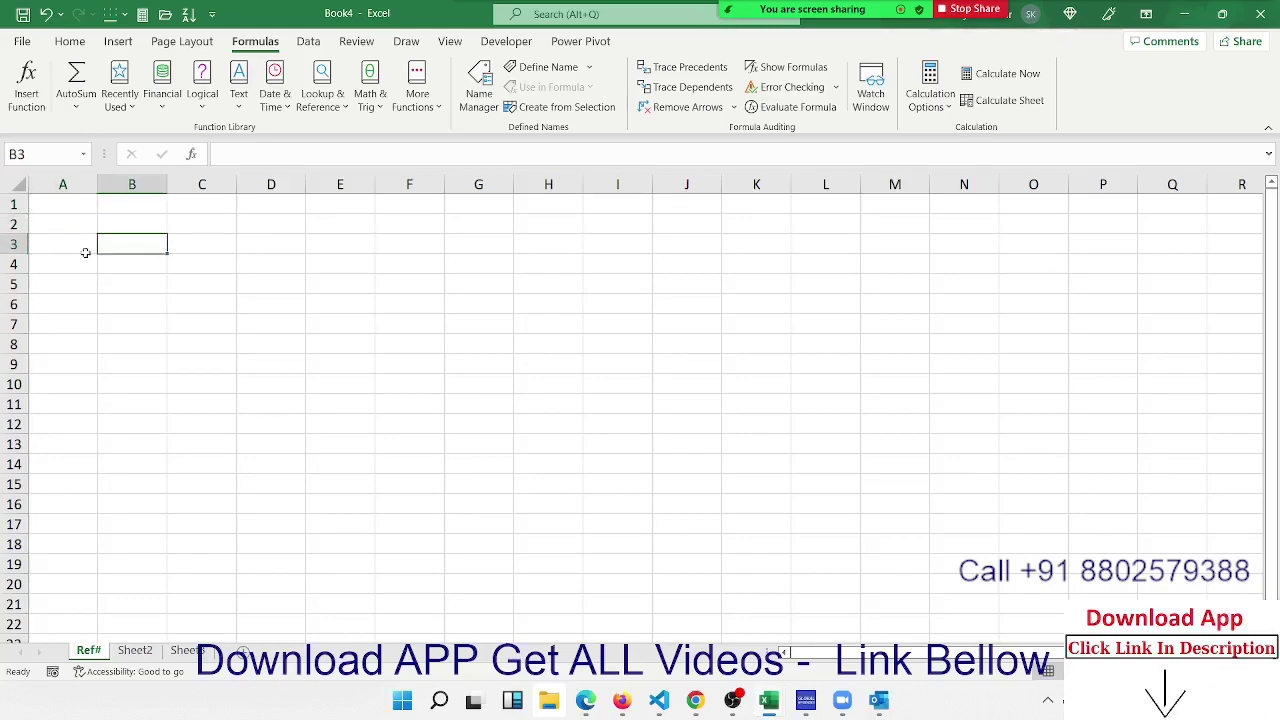
type("=ro")
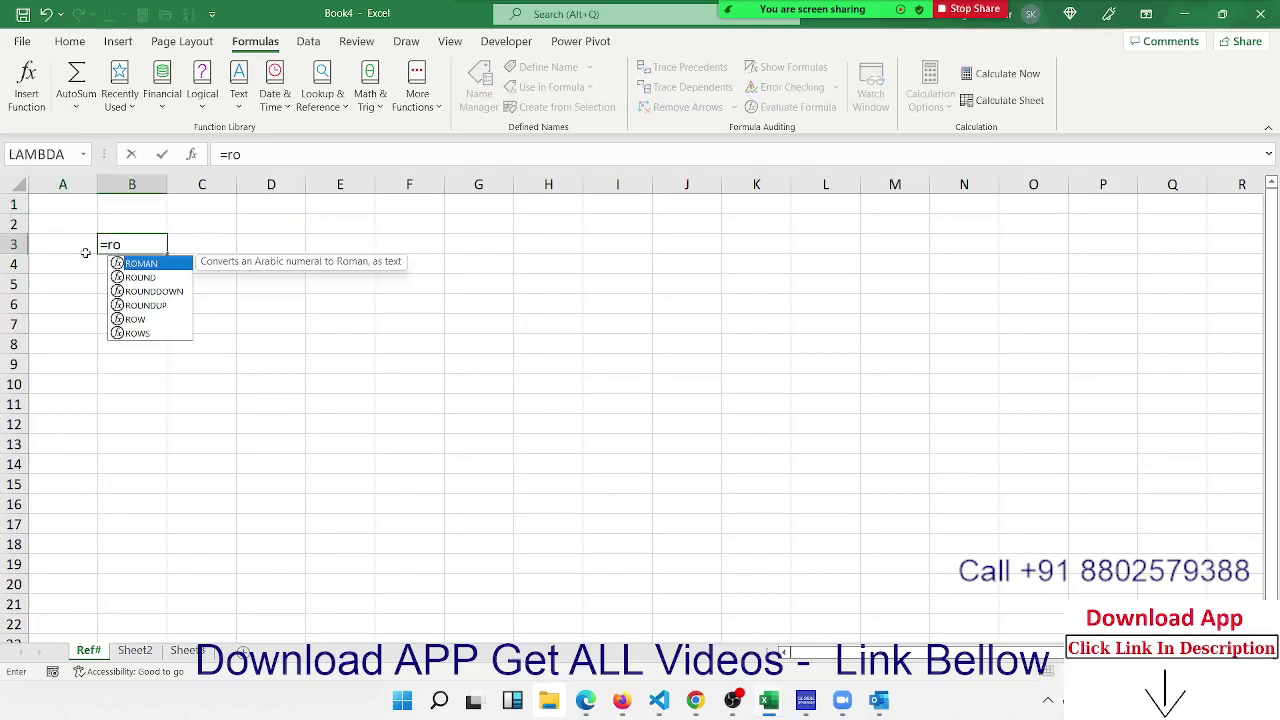
type("w")
key("Tab")
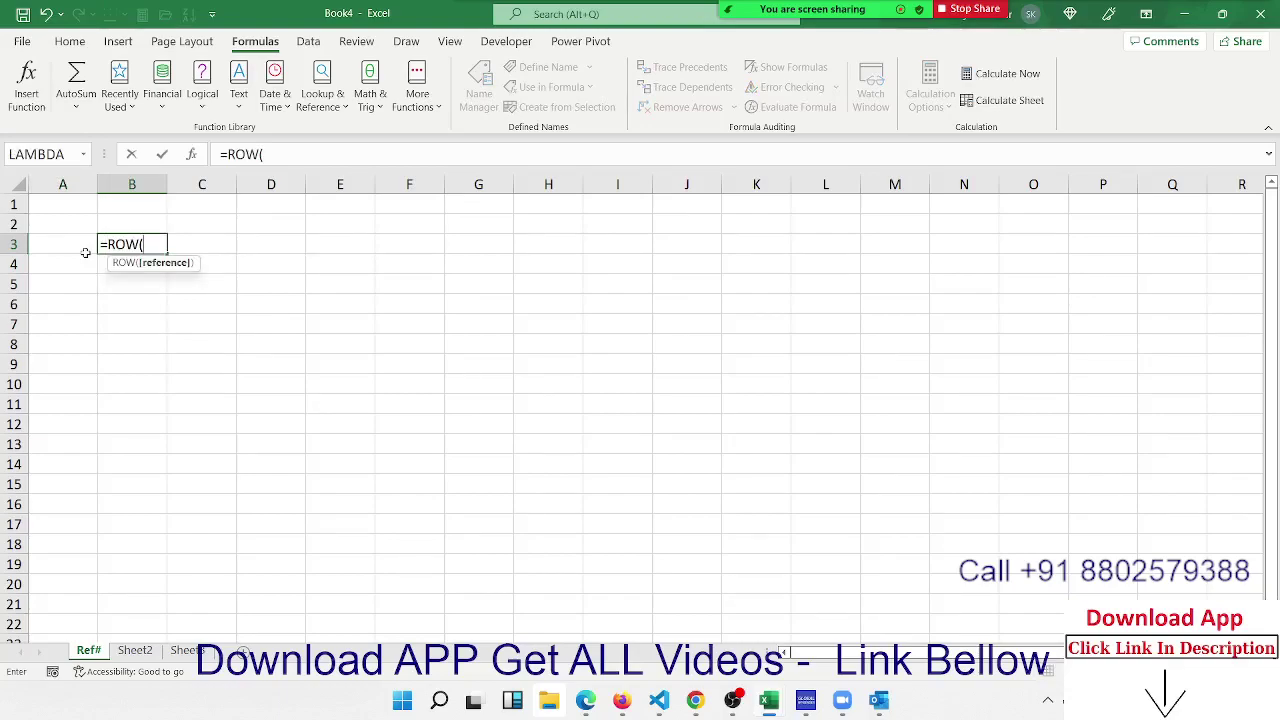
type(")")
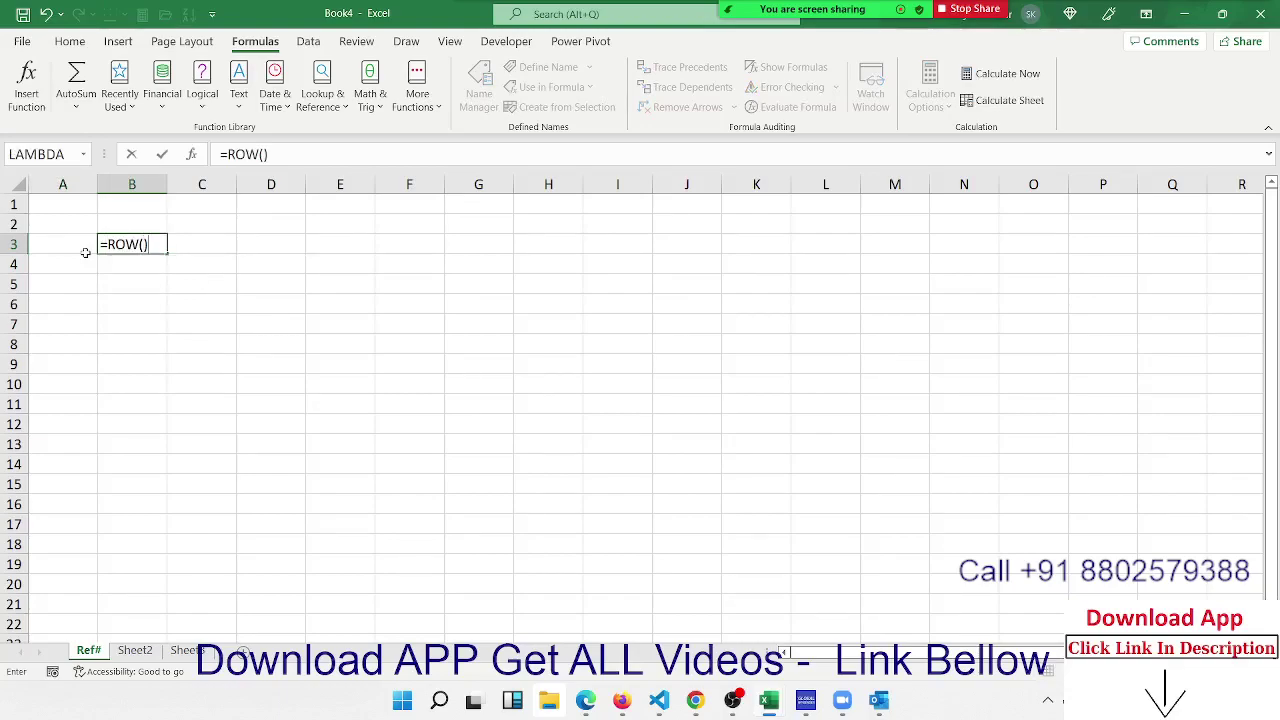
key("Return")
Edit B3's formula to reference E6, making it =ROW(E6)
key("Up")
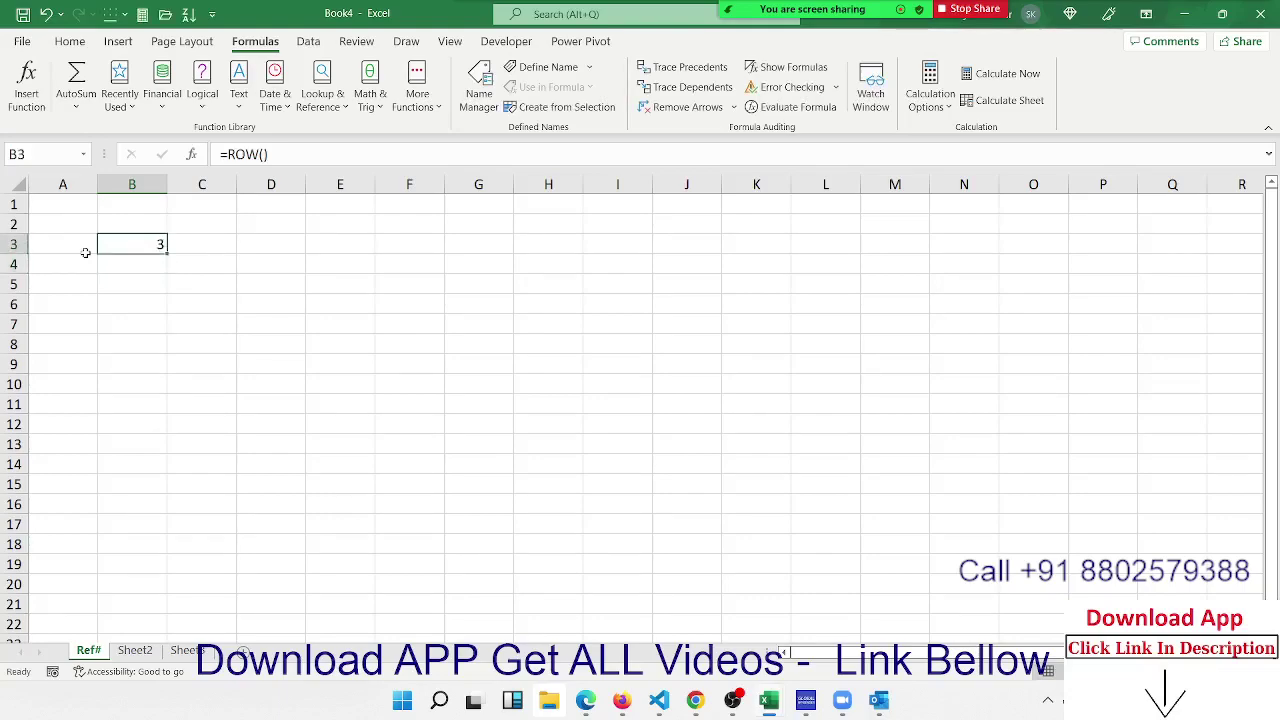
left_click(262, 155)
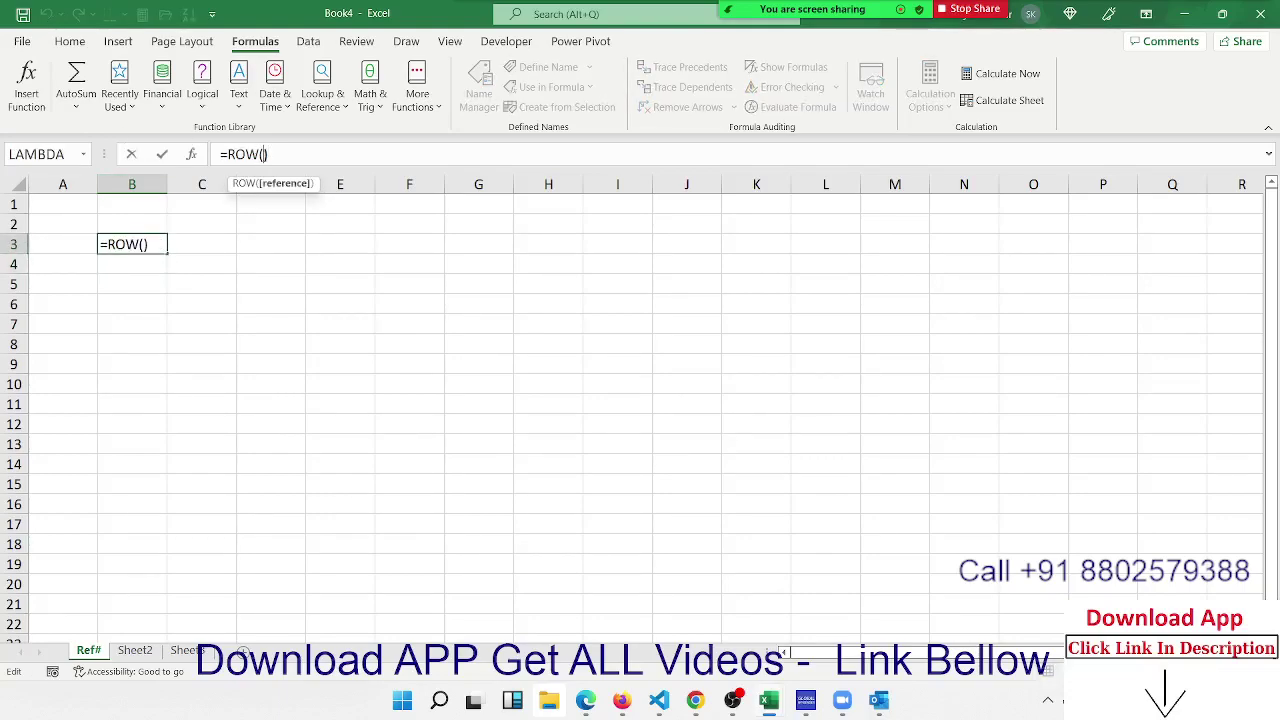
left_click(337, 310)
Commit =ROW(E6) and enter =COLUMN(D8) in C3, admitting a waiting Zoom attendee meanwhile
key("Return")
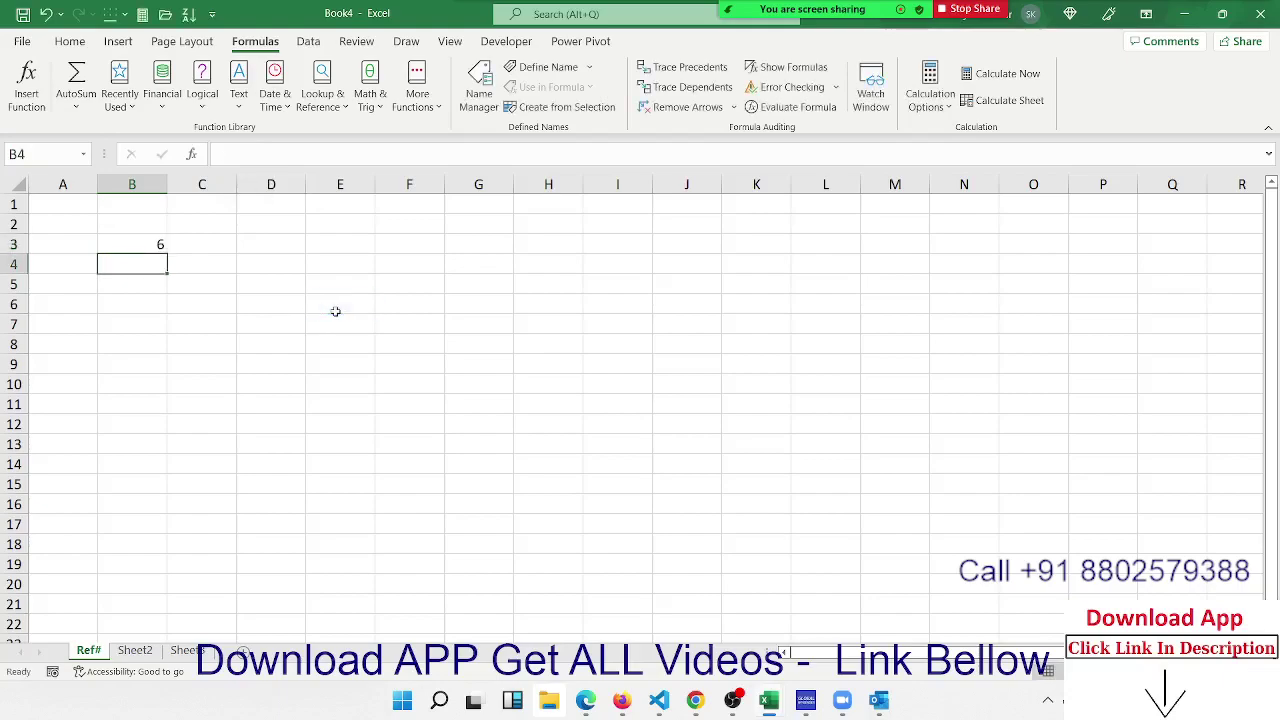
key("Up")
key("Right")
type("=")
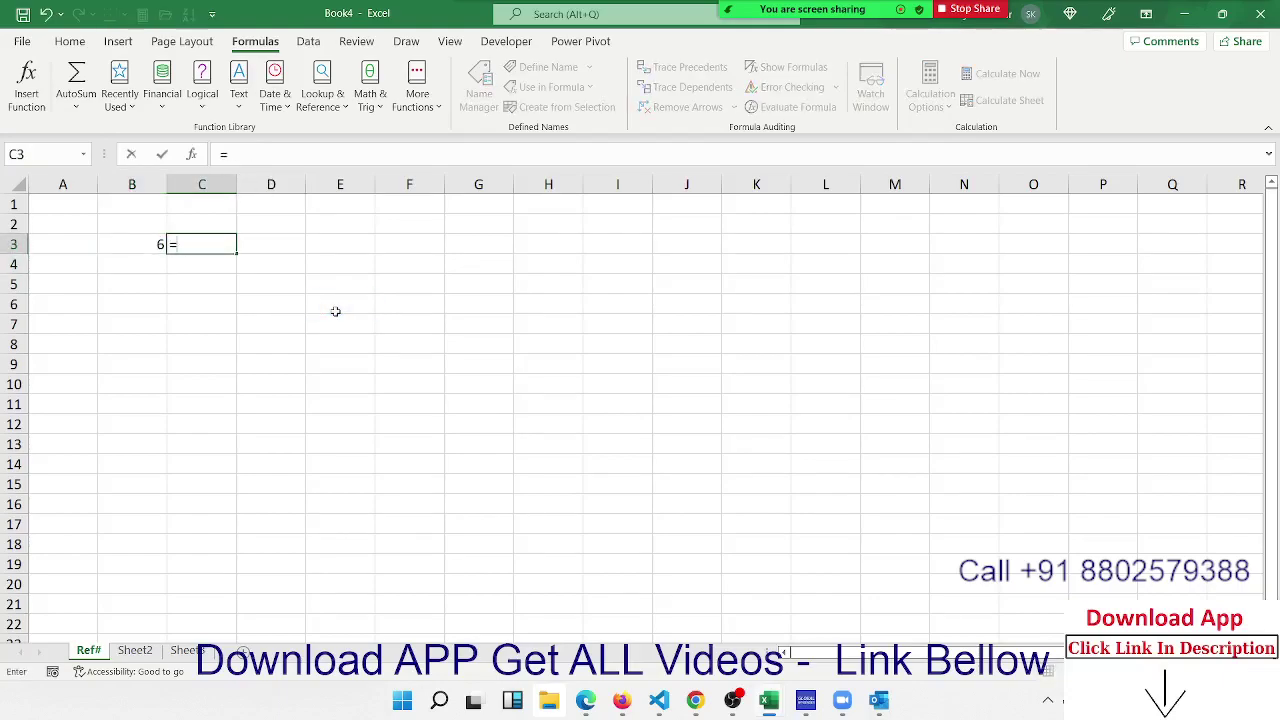
type("col")
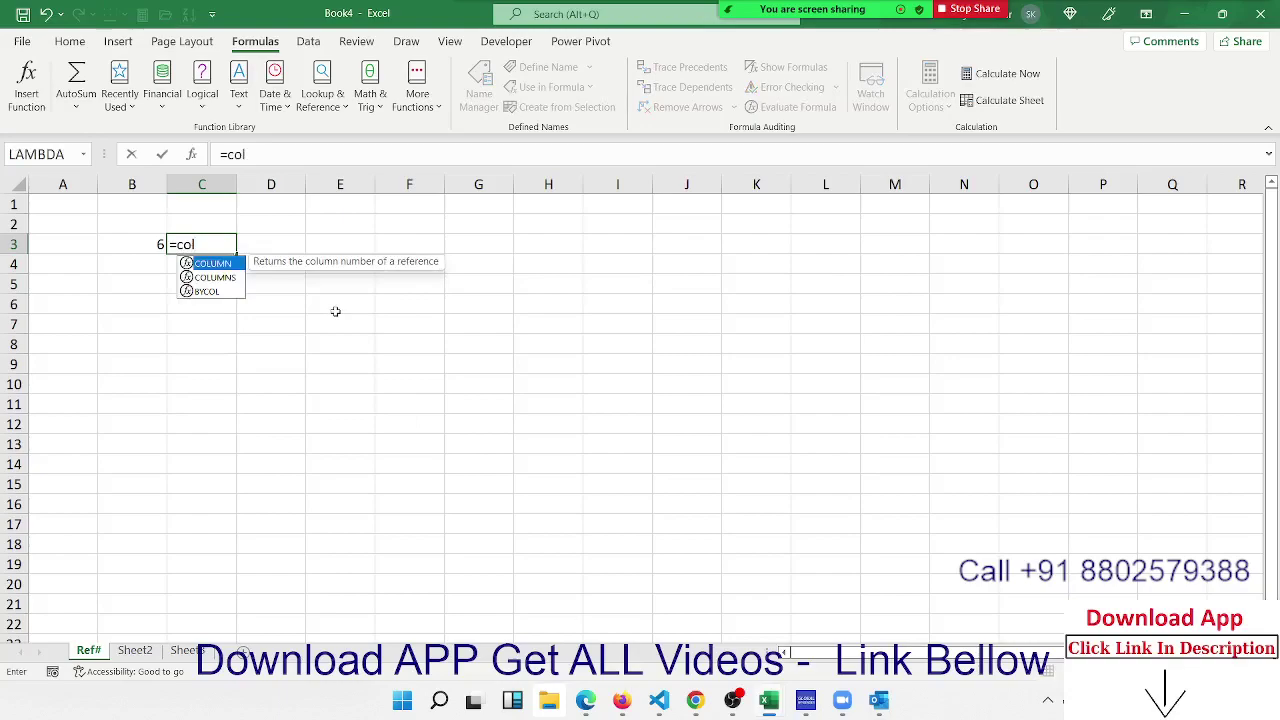
key("Tab")
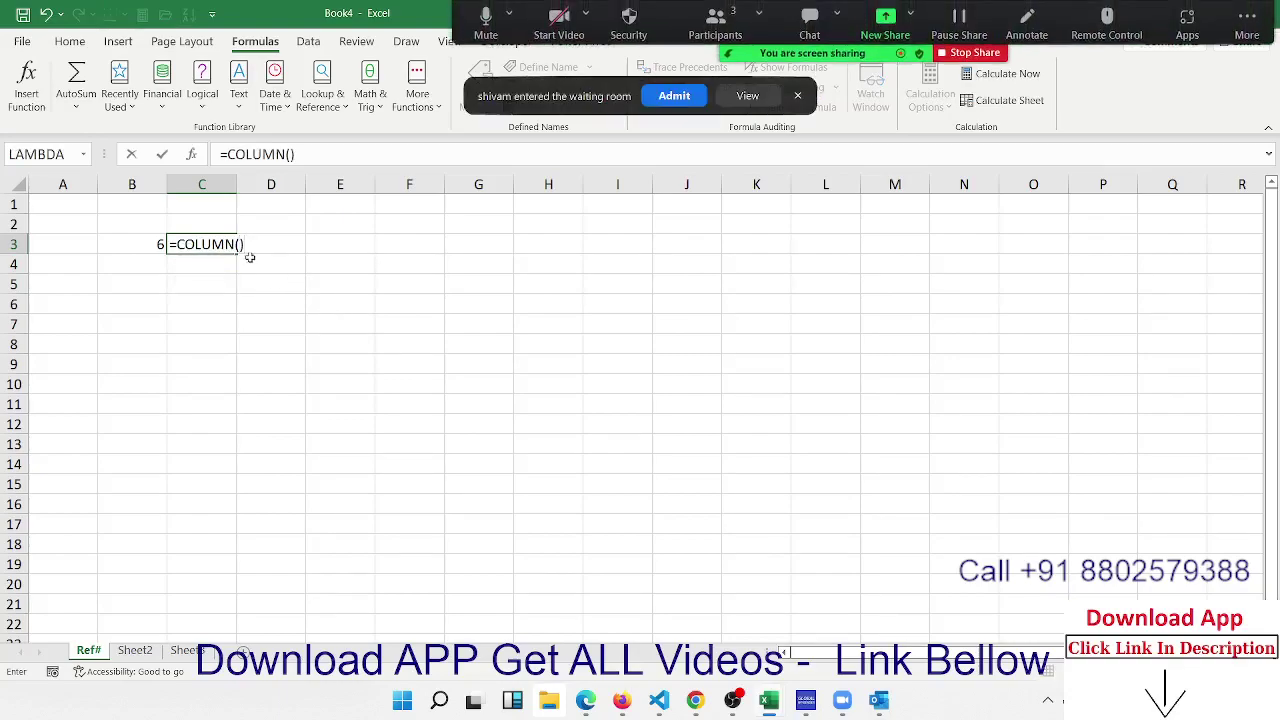
left_click(672, 103)
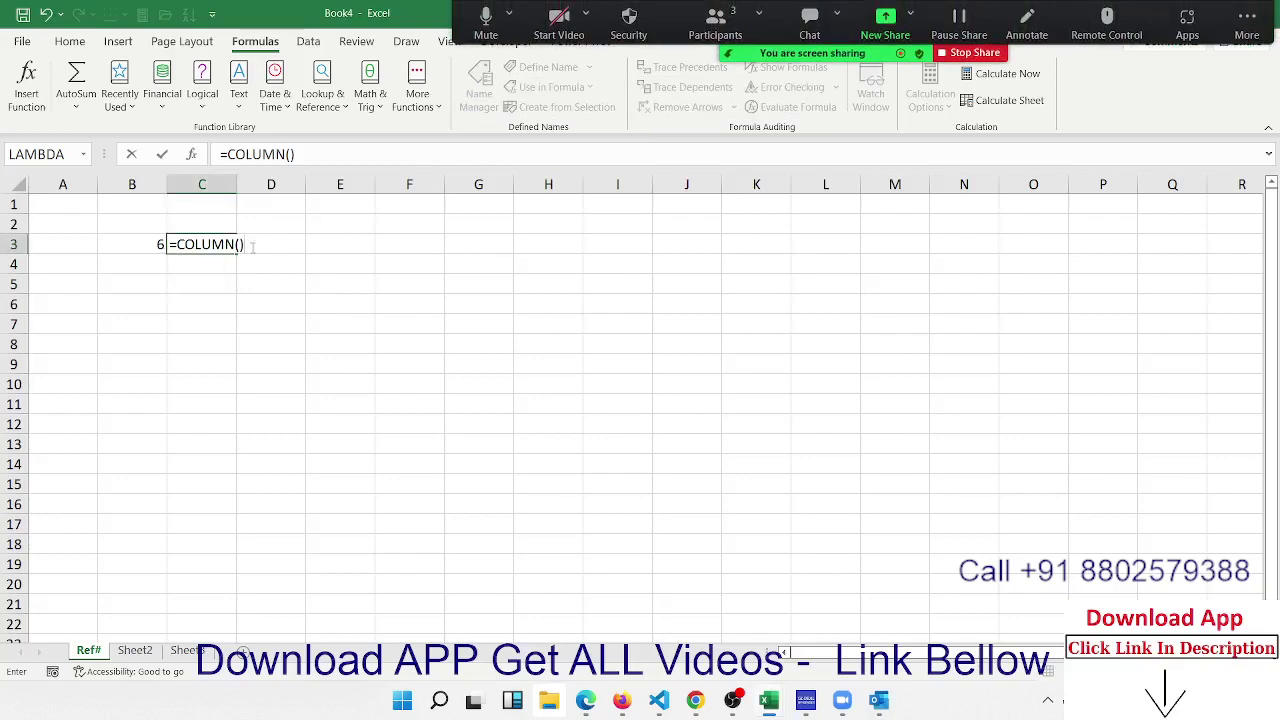
left_click(300, 350)
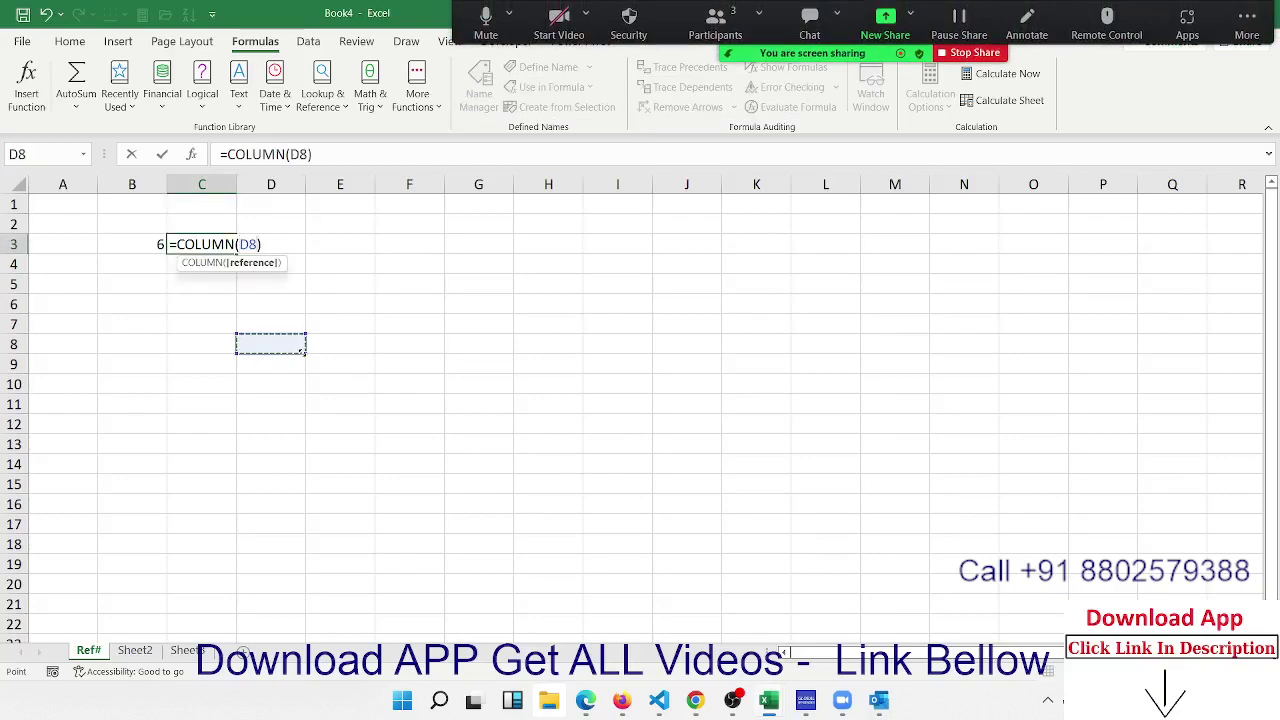
key("Return")
Move between B3 and C3 to compare the ROW result 6 and COLUMN result 4
key("Up")
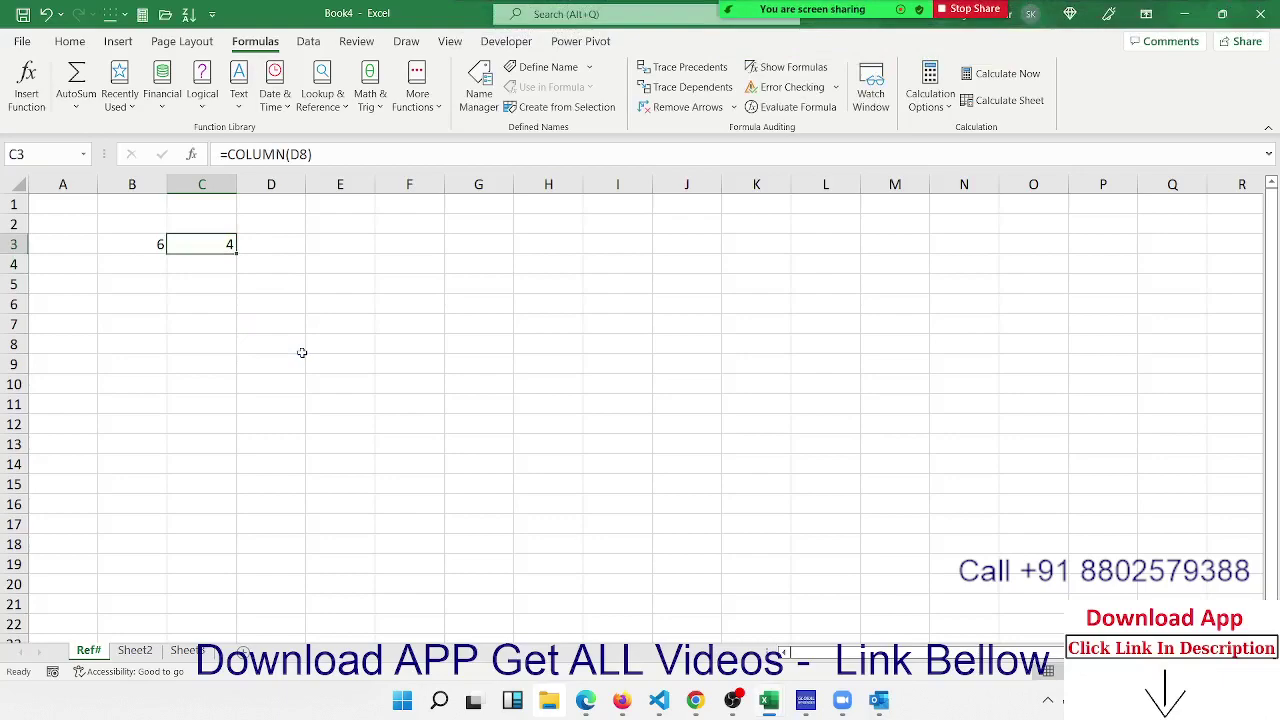
key("Up")
key("Left")
key("Down")
key("Right")
key("Left")
key("Right")
key("Down")
key("Up")
key("Left")
key("Right")
key("Up")
key("Left")
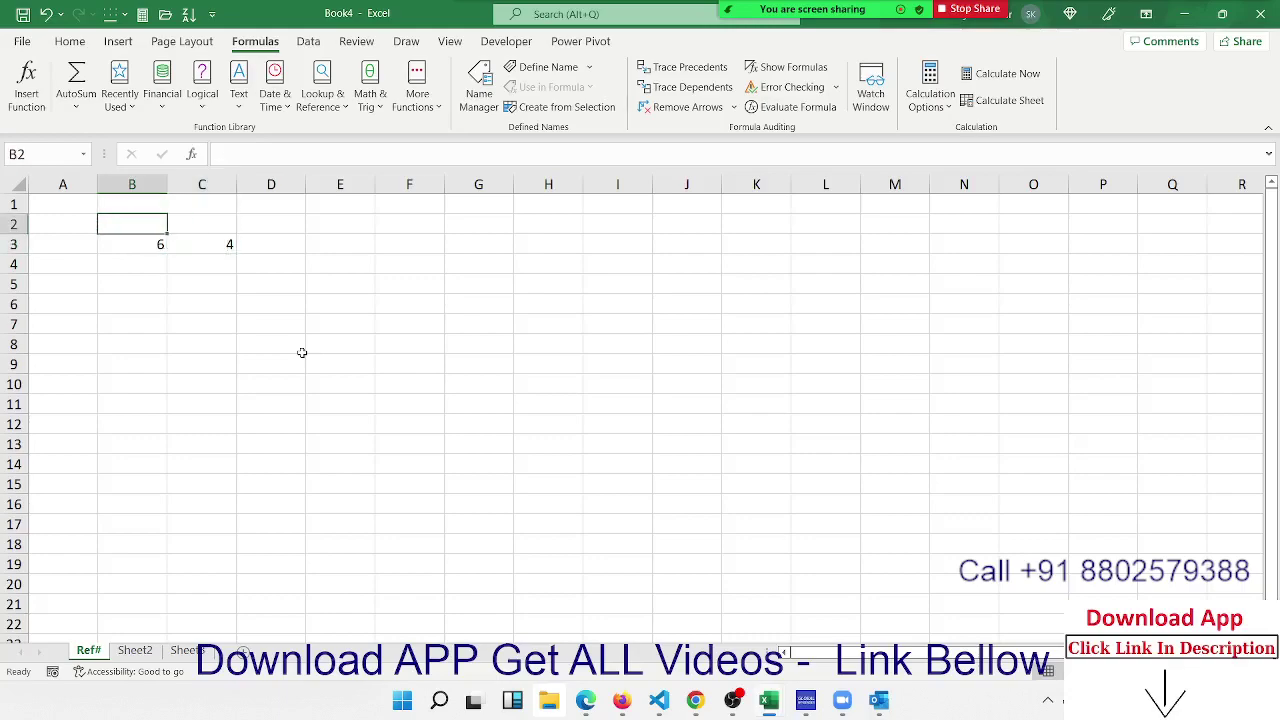
Enter =ADDRESS(B3,C3) in D3, producing the reference $D$6
key("Down")
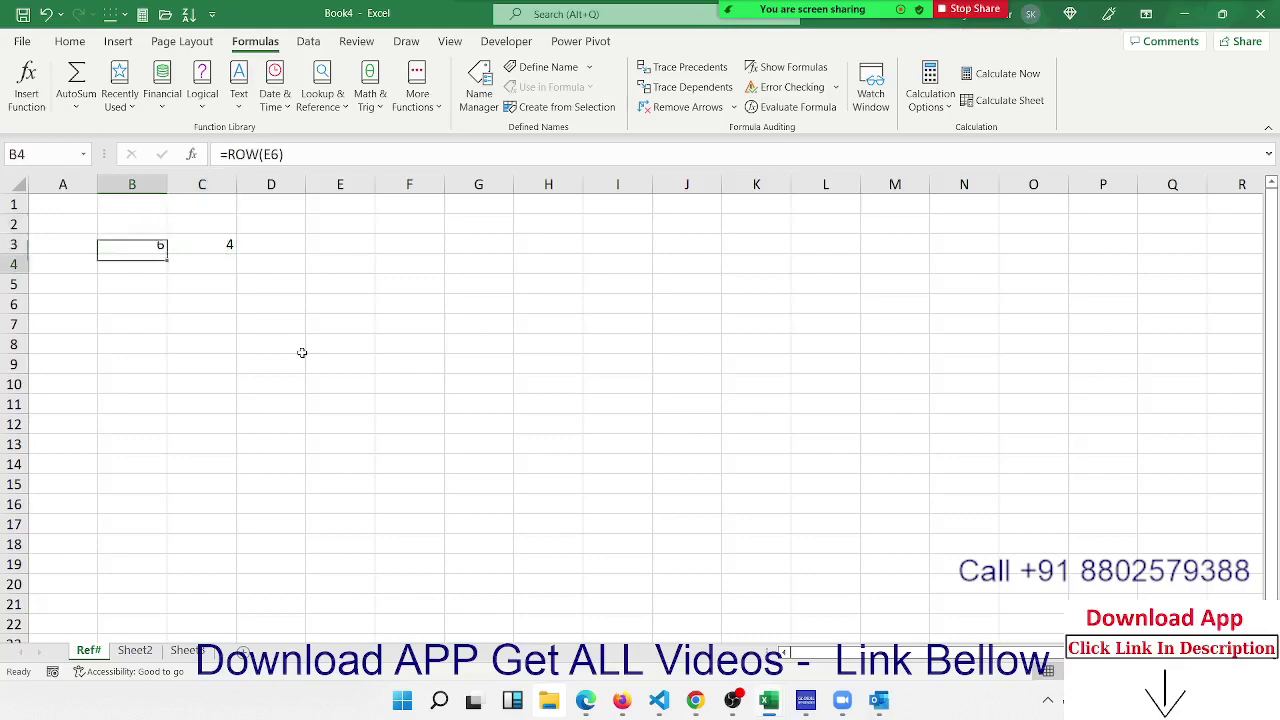
key("Right")
key("Down")
key("Right")
key("Up")
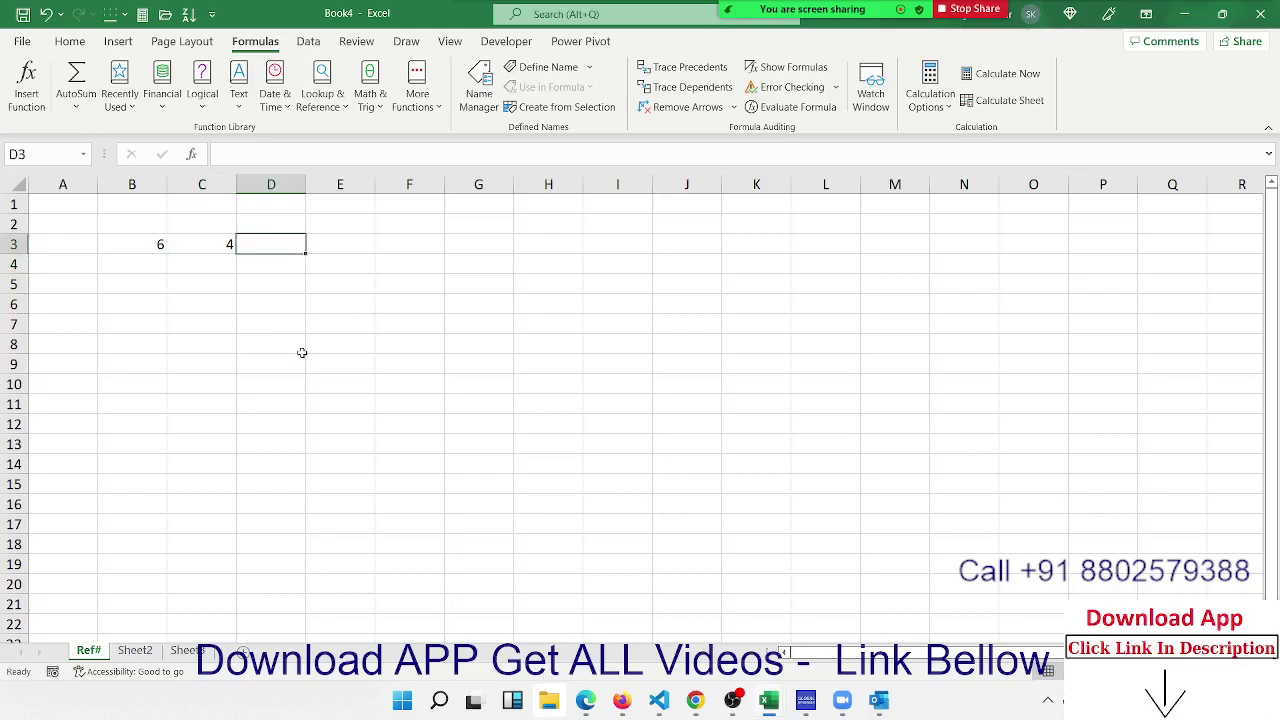
type("=add")
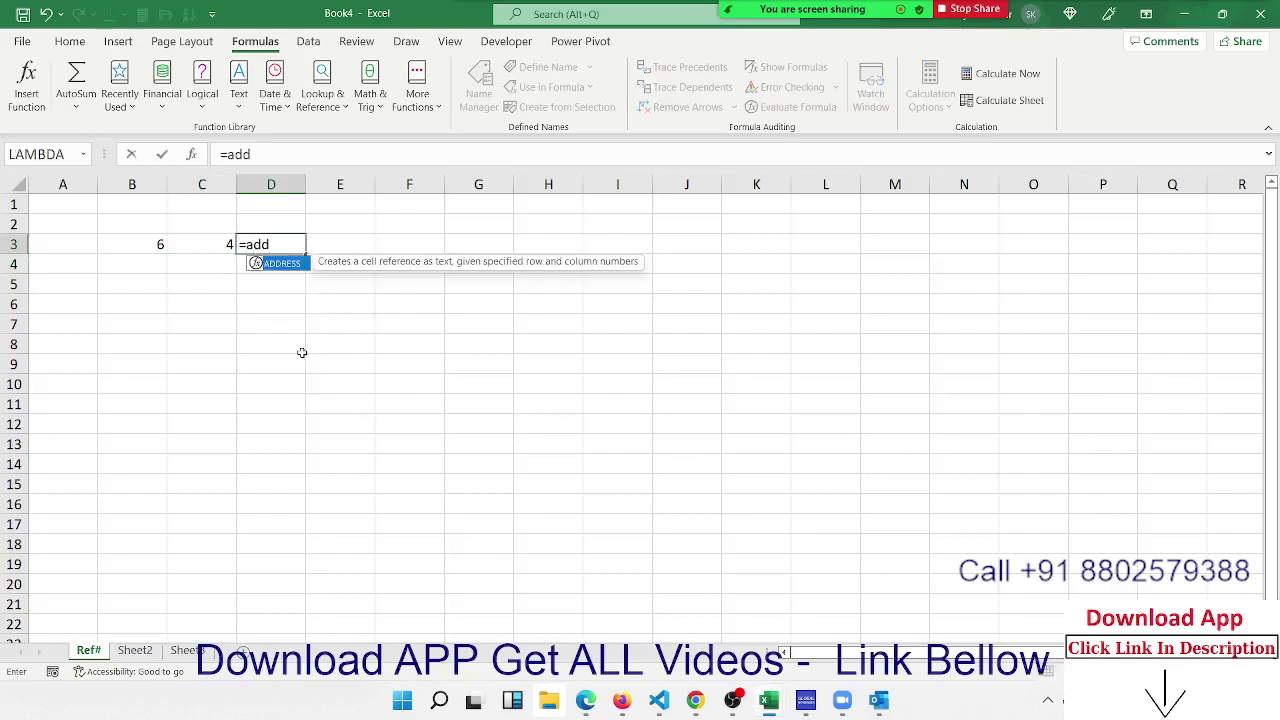
key("Tab")
key("Left")
key("Left")
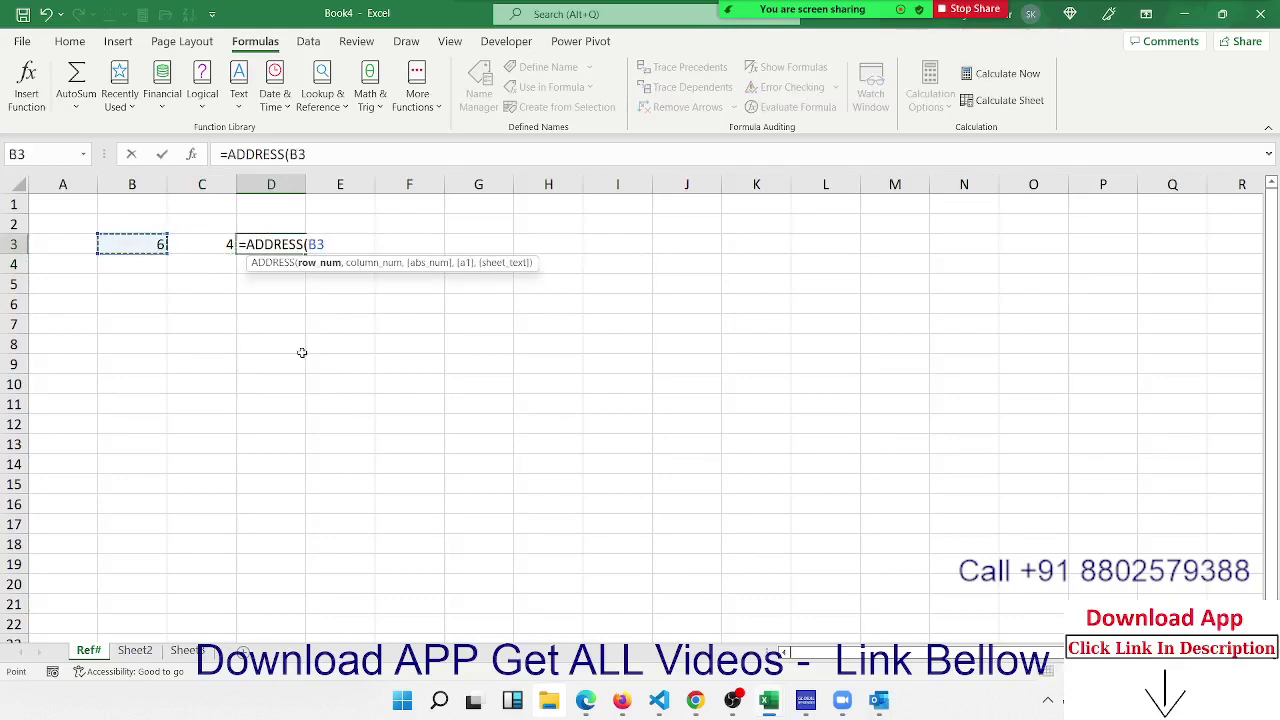
type(",")
key("Left")
key("Return")
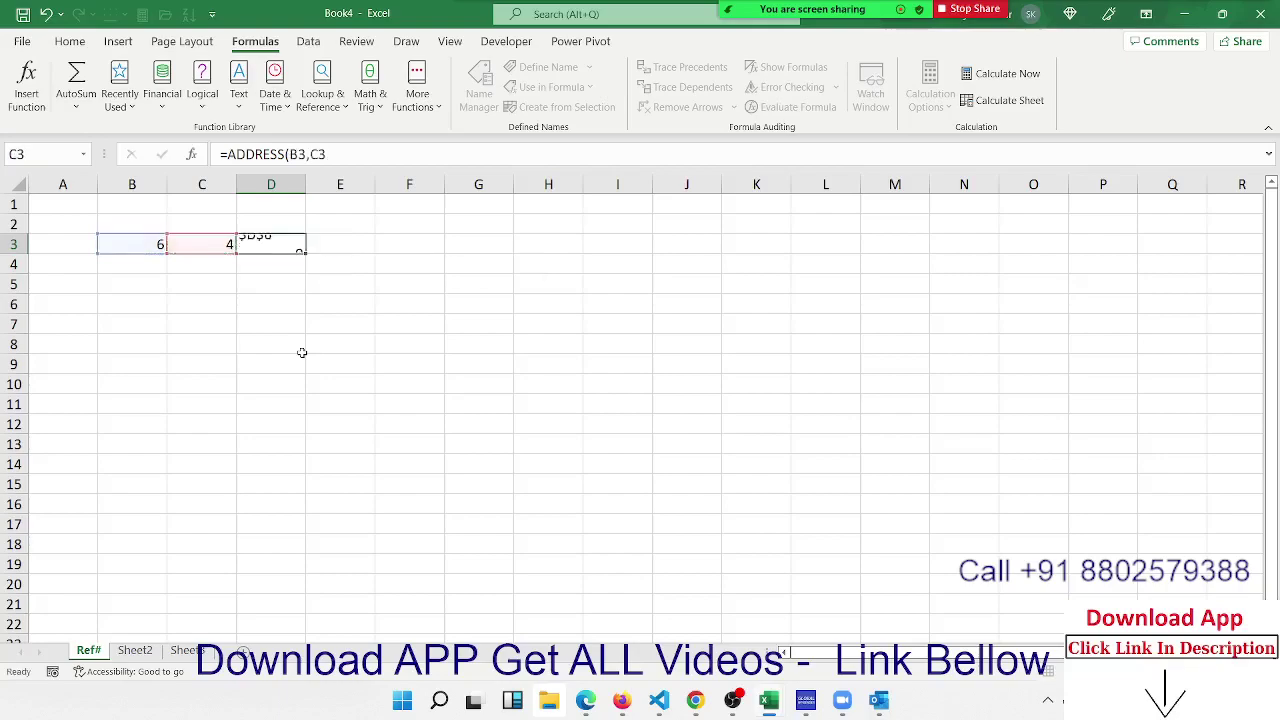
key("Up")
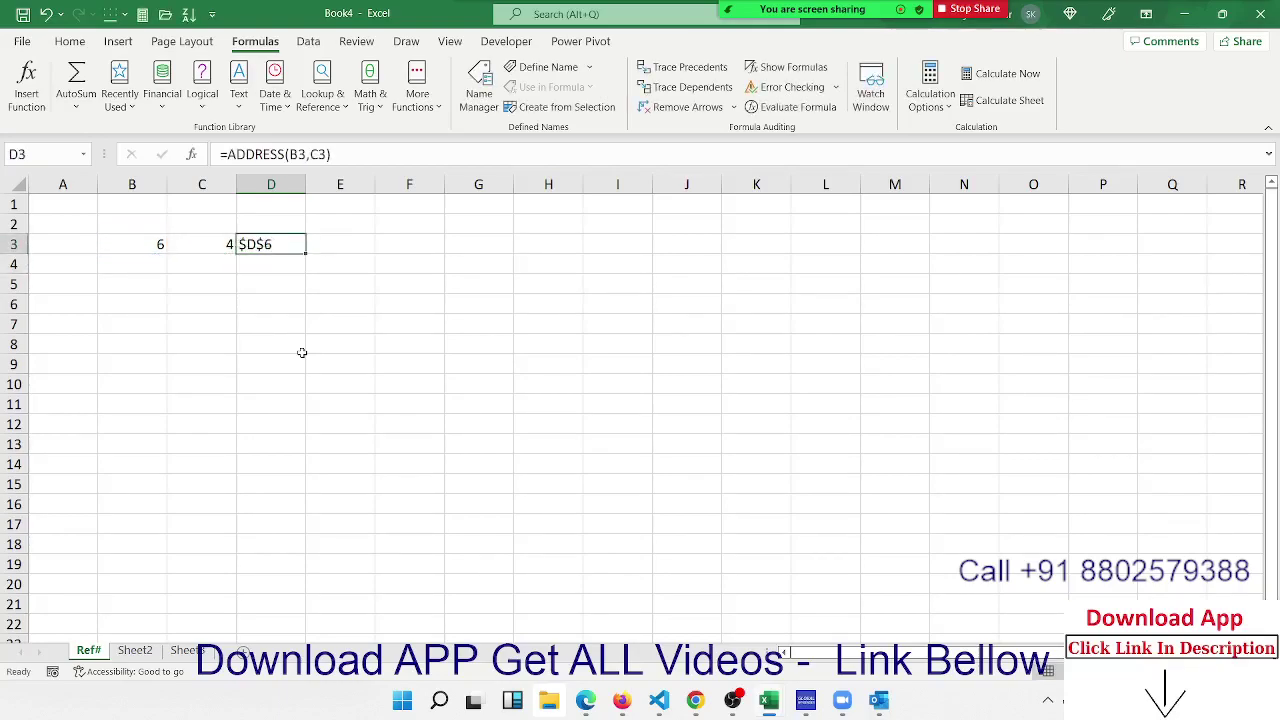
Enter =INDIRECT(D3) in cell E3
key("Right")
type("=ind")
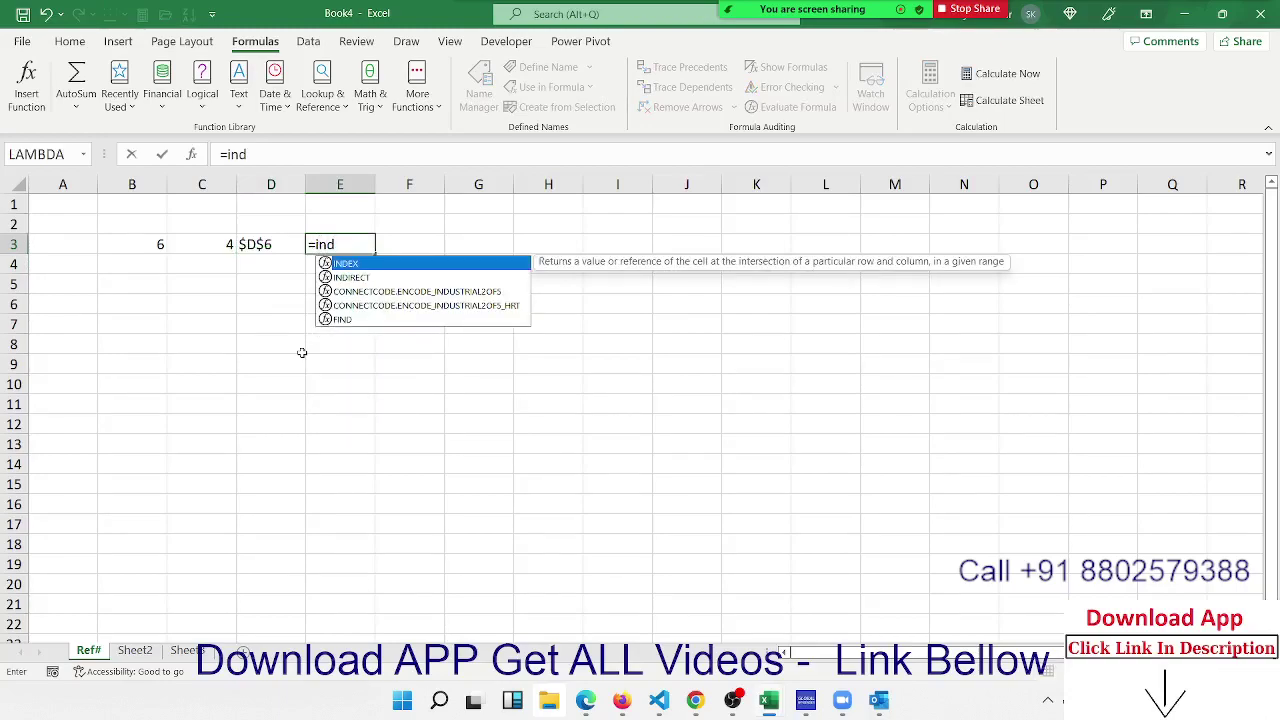
key("Down")
key("Tab")
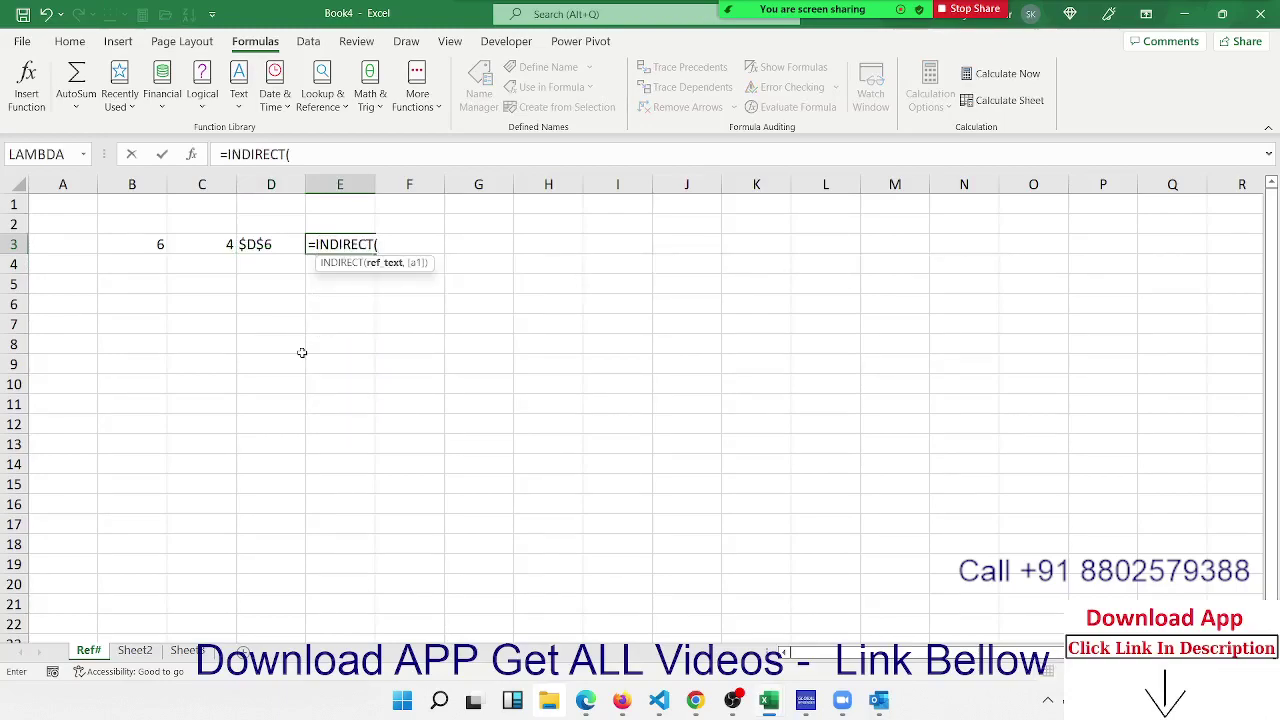
key("Left")
key("Return")
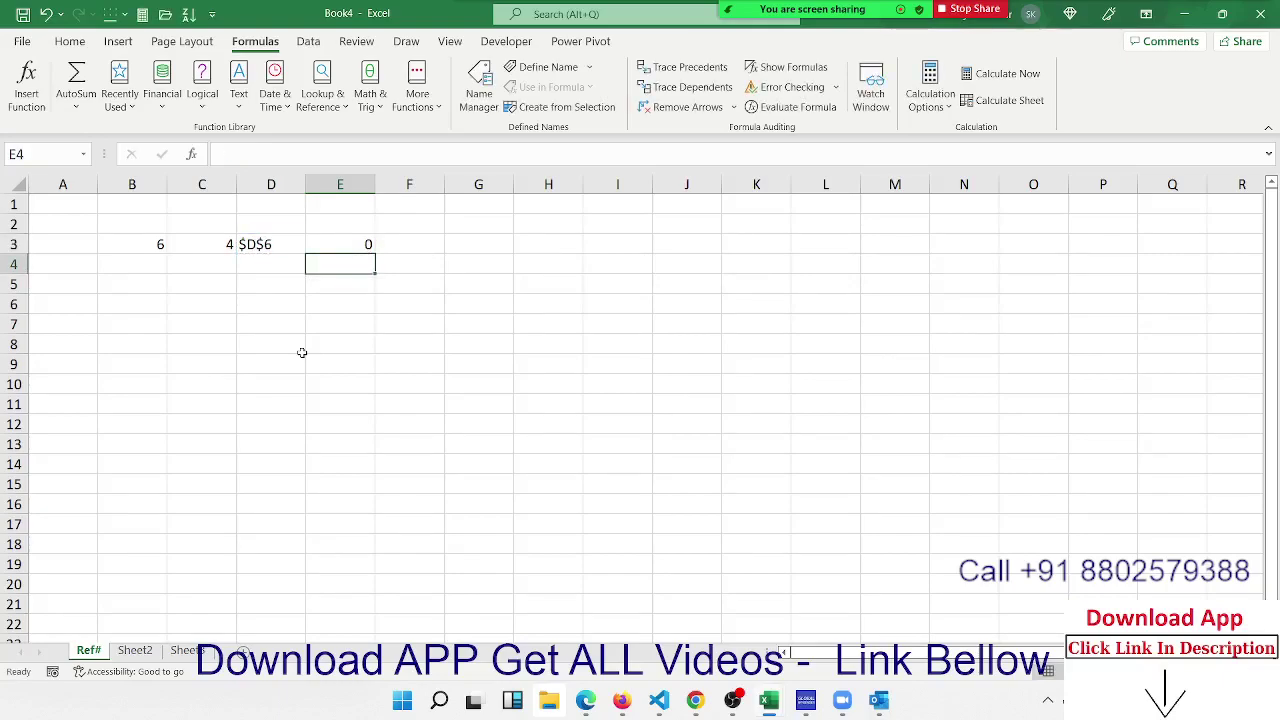
Type 85 into D6 so that E3 displays 85
left_click_drag(366, 244, 268, 237)
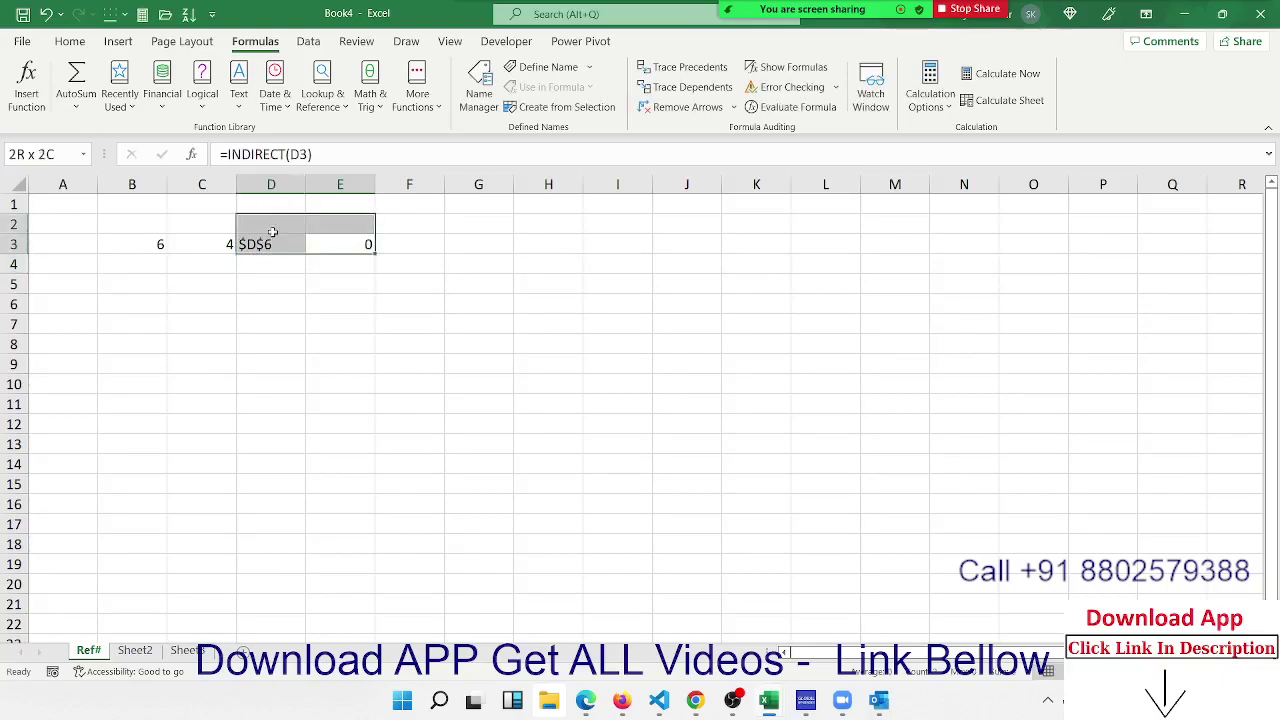
left_click(268, 240)
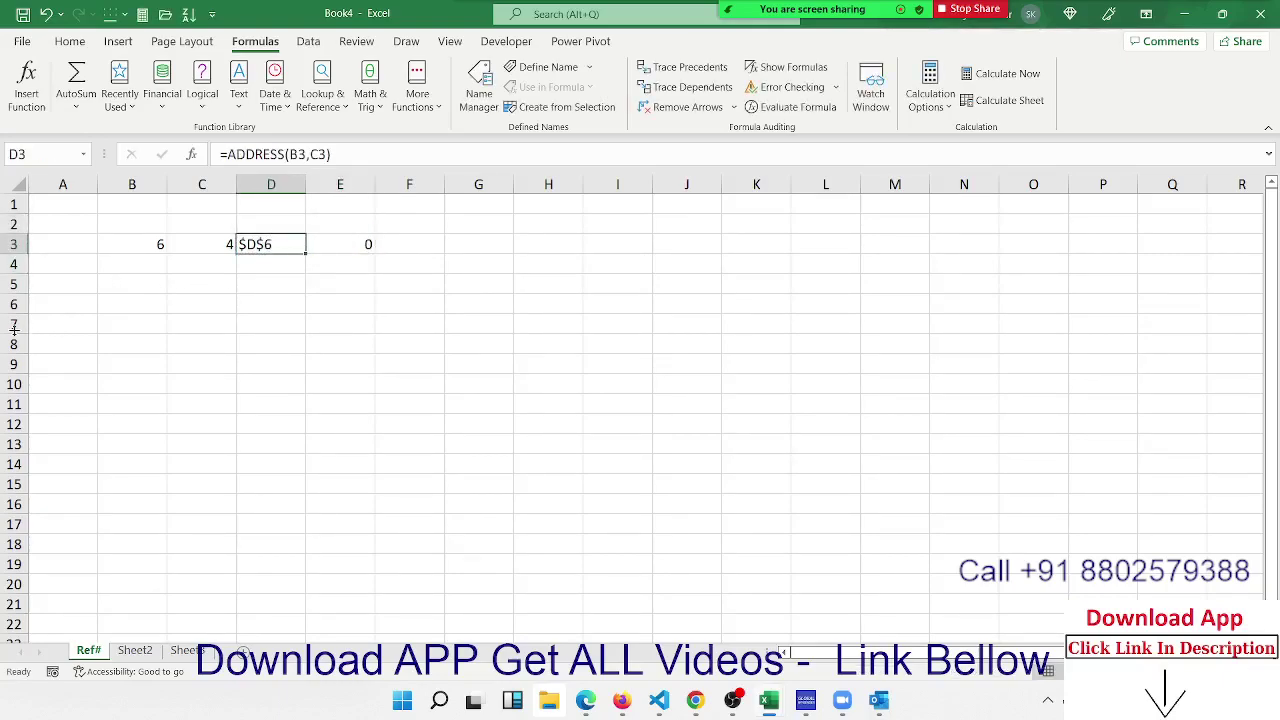
left_click(278, 304)
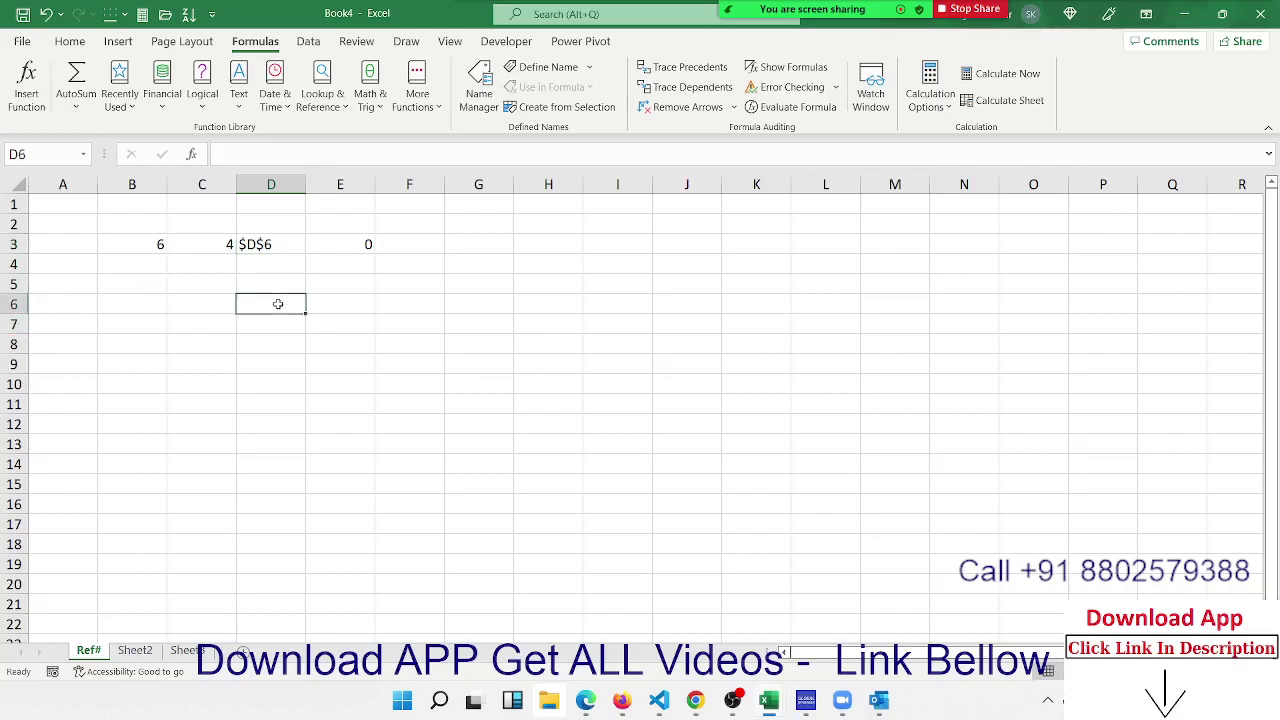
type("85")
key("Return")
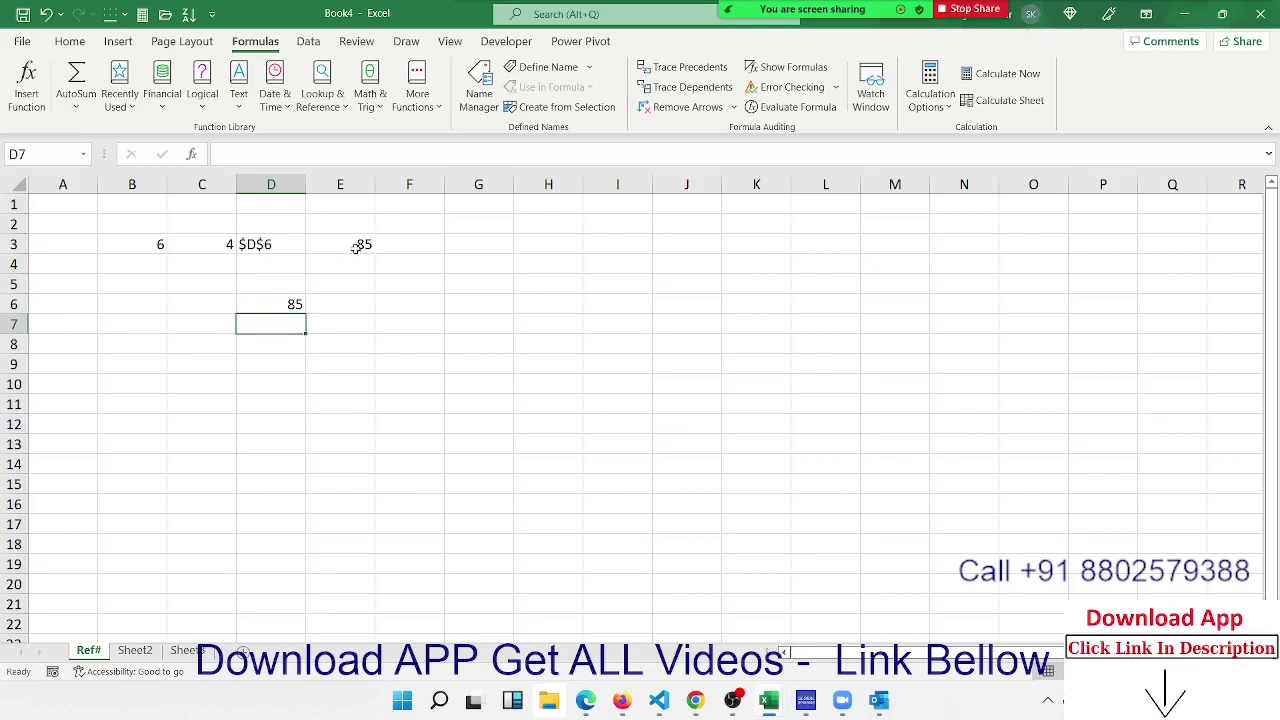
left_click(531, 248)
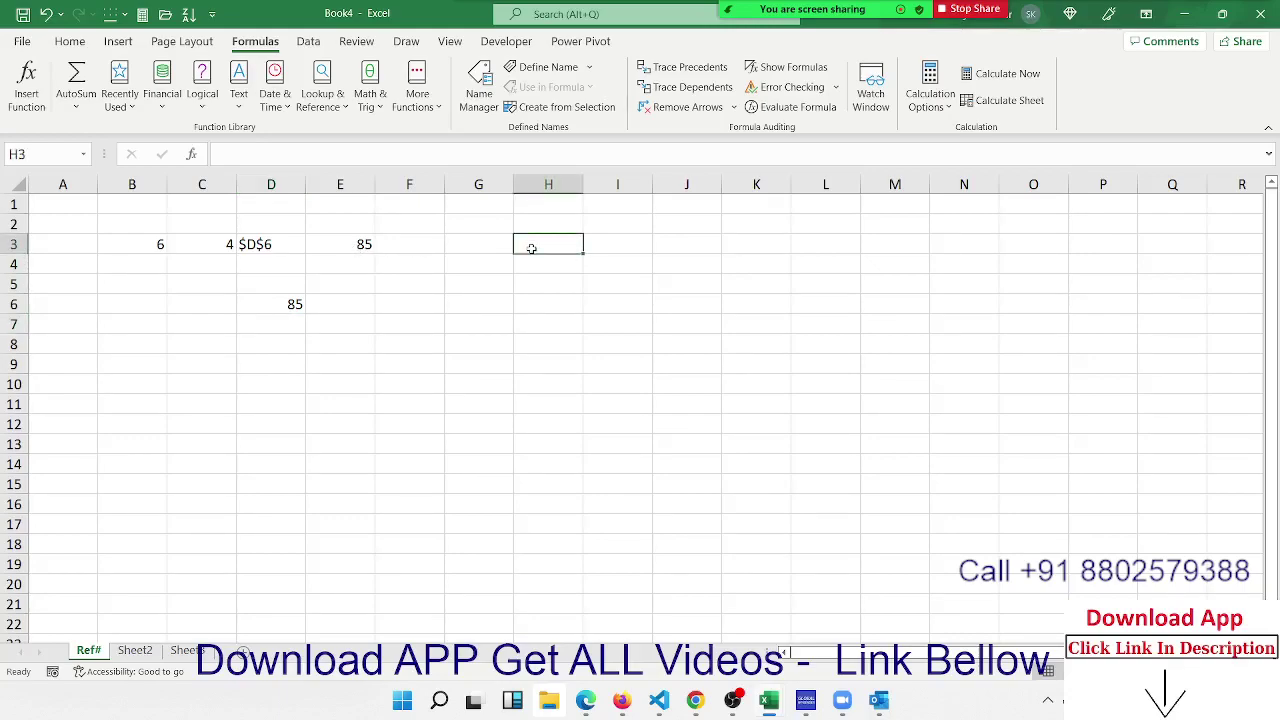
Put 500 in cell A1 and the text A1 in cell G3
left_click(73, 204)
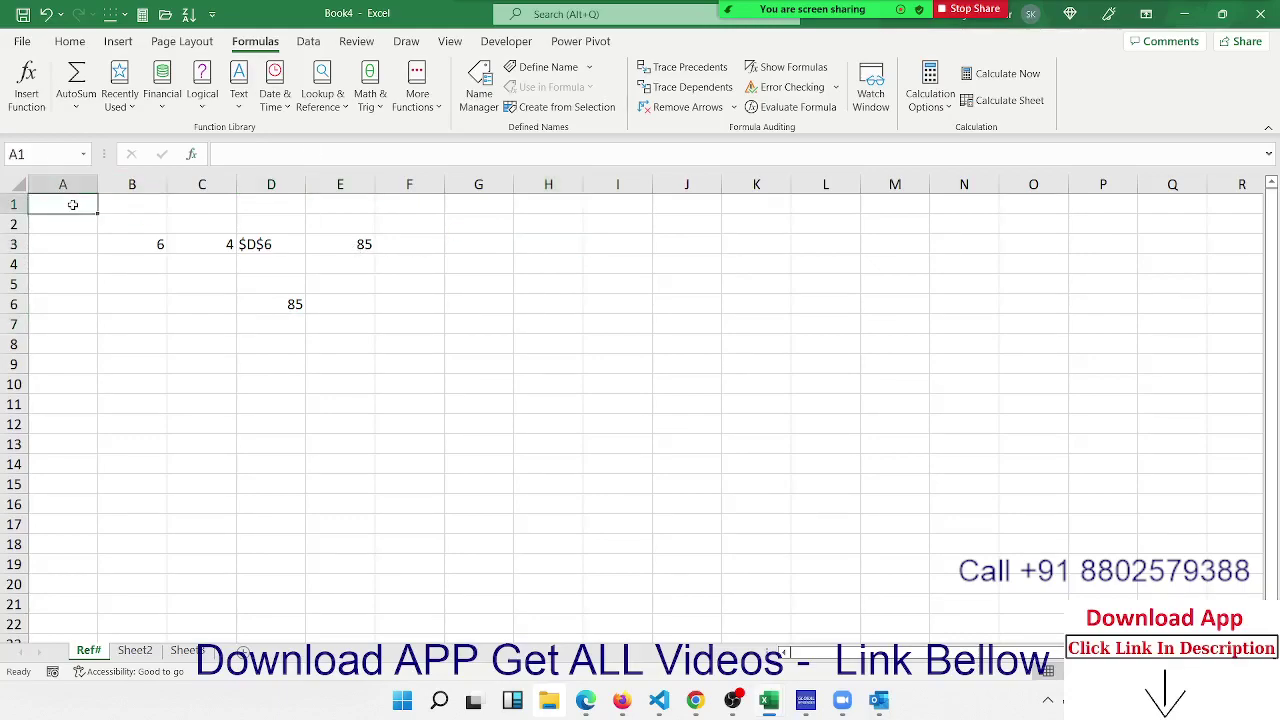
type("500")
key("Return")
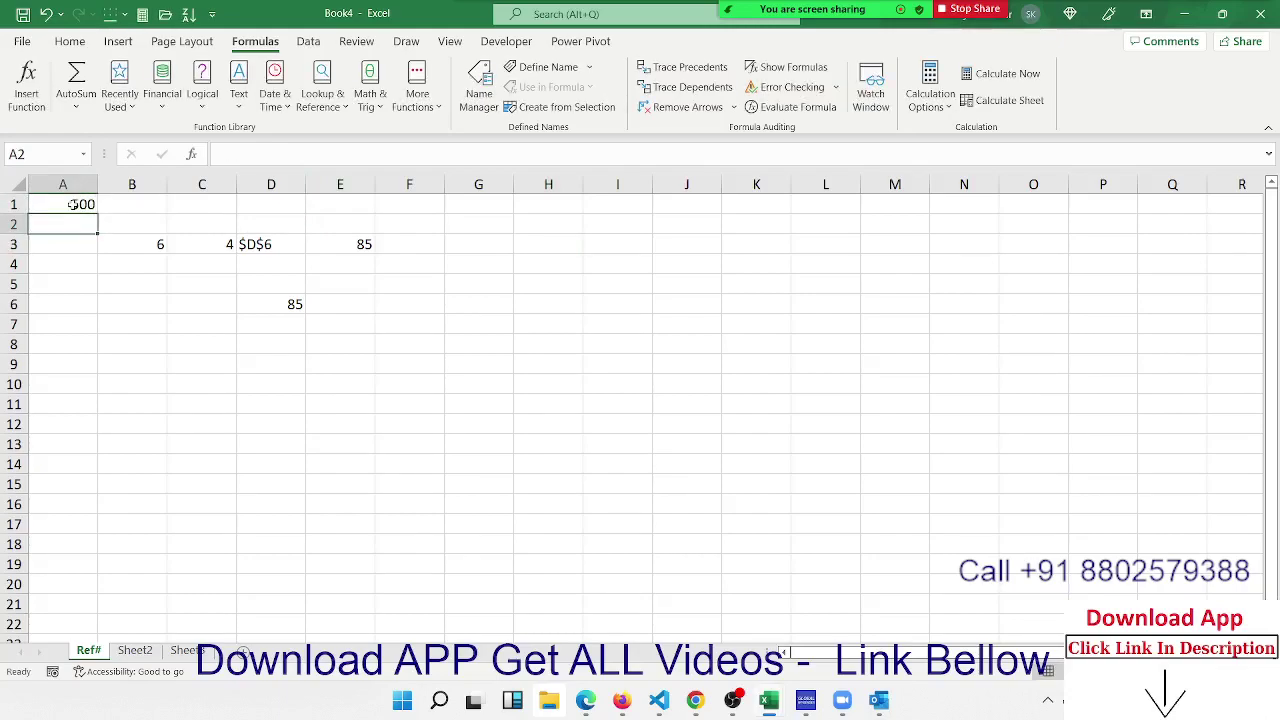
left_click(457, 249)
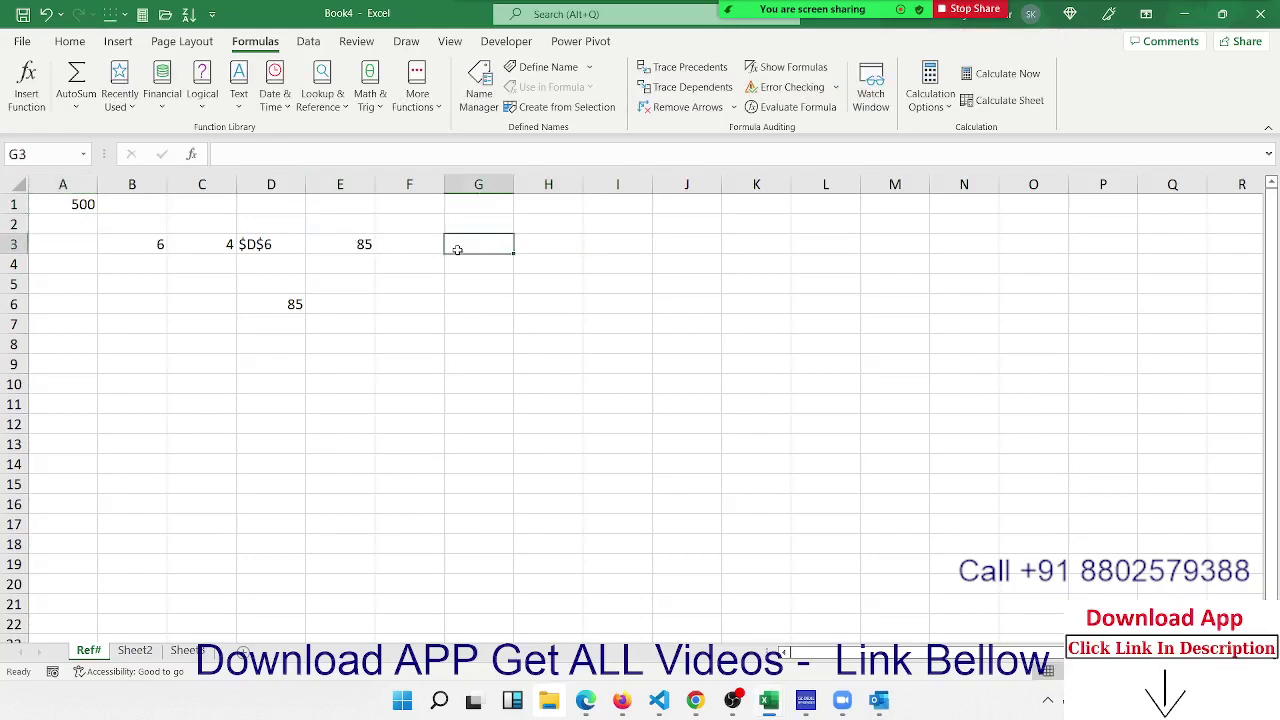
type("A1")
key("Return")
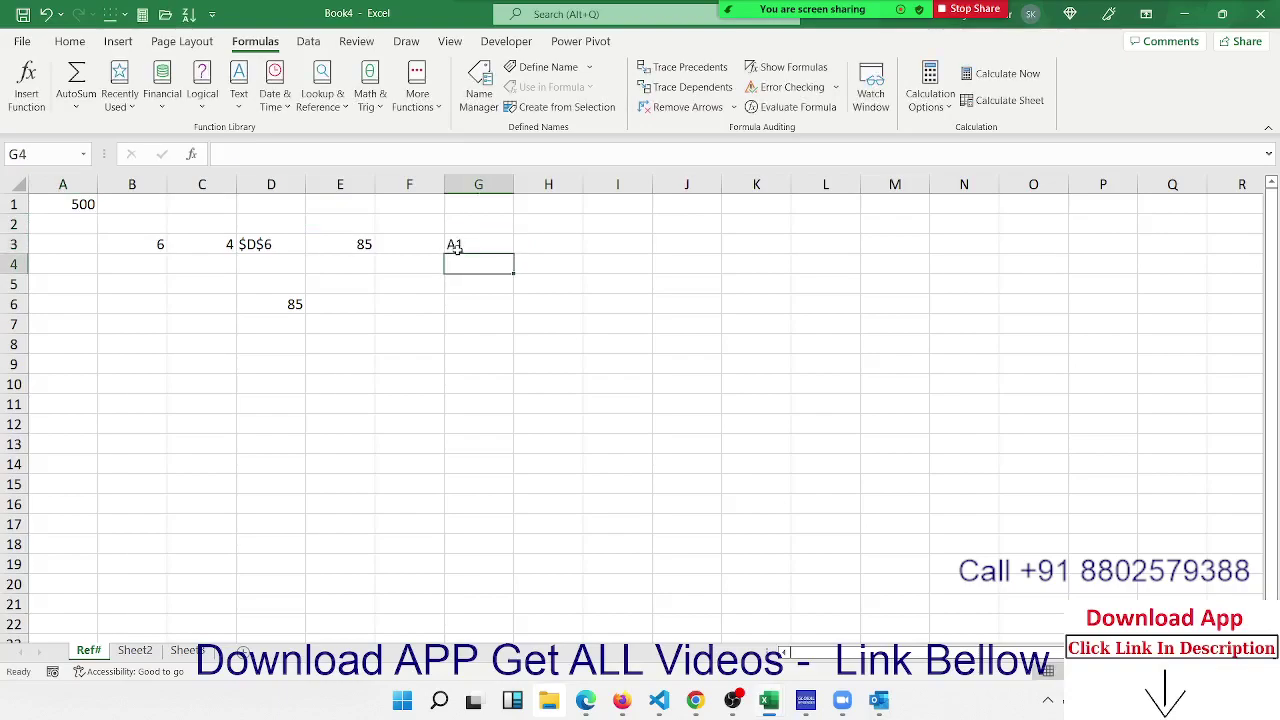
Begin a formula in G5 that refers to G3
key("Return")
type("=")
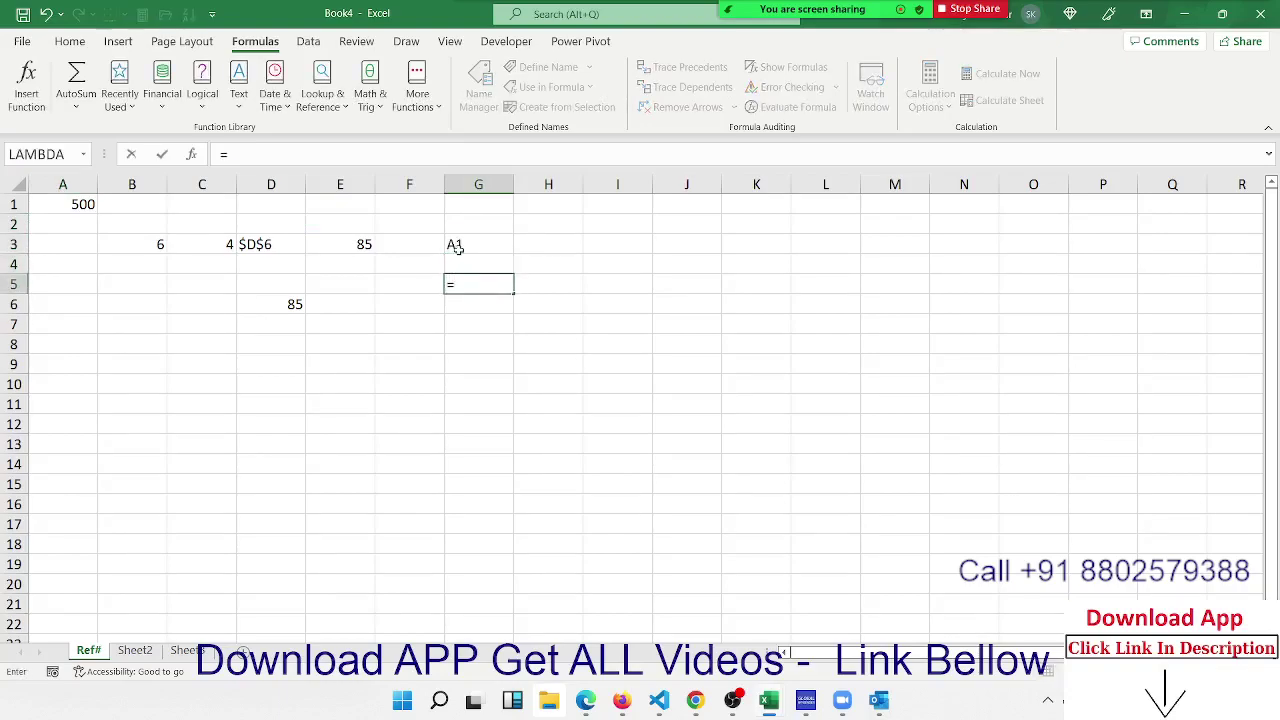
left_click(456, 247)
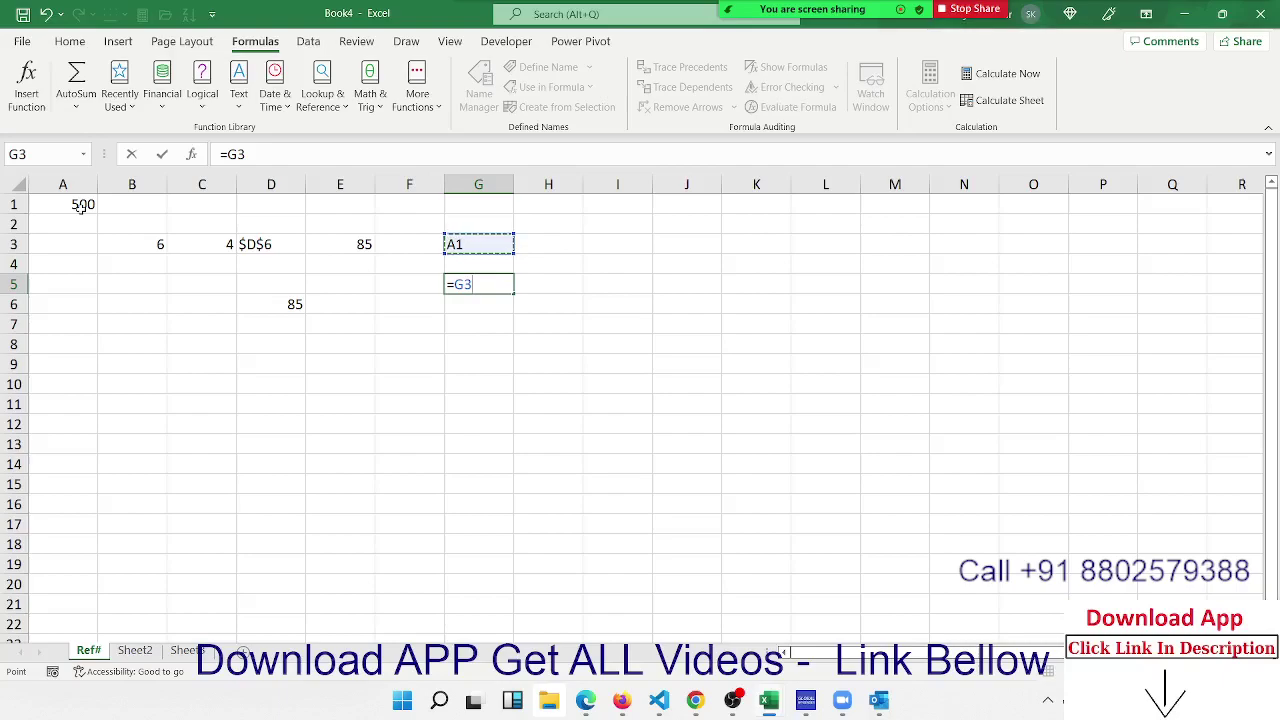
mouse_move(730, 10)
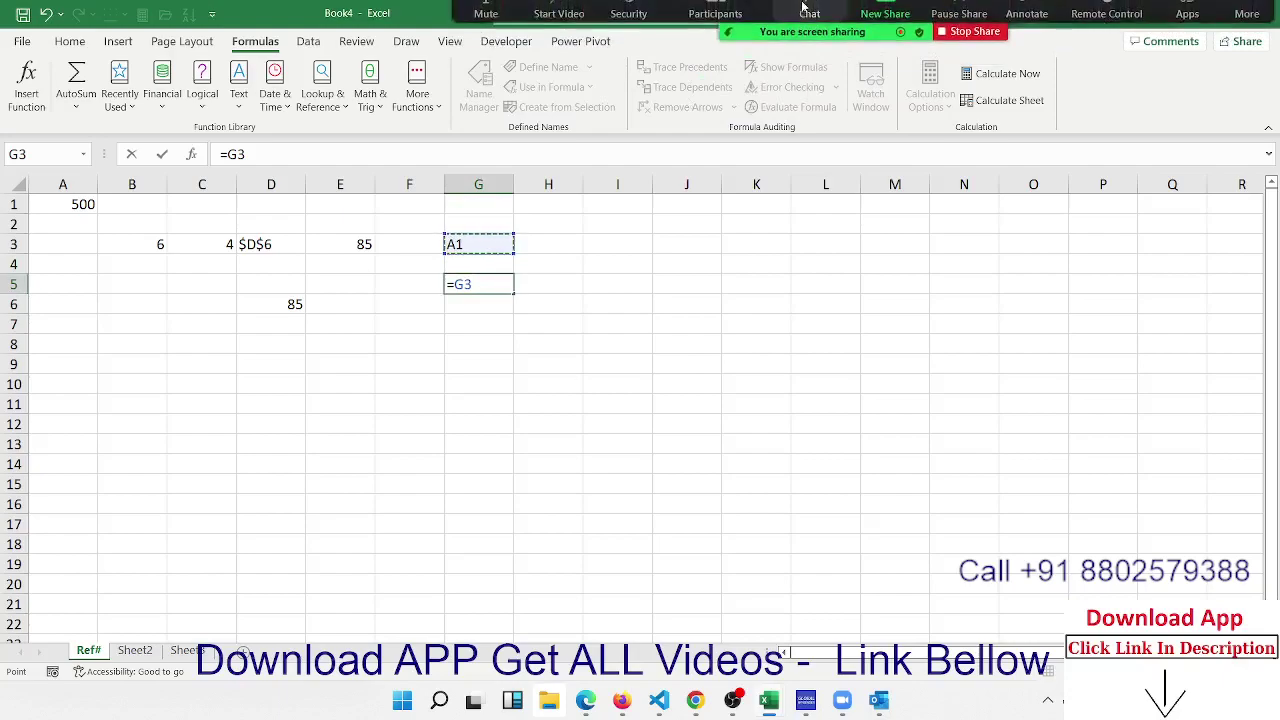
Allow another joined participant to record local files, then close the participants panel
left_click(715, 10)
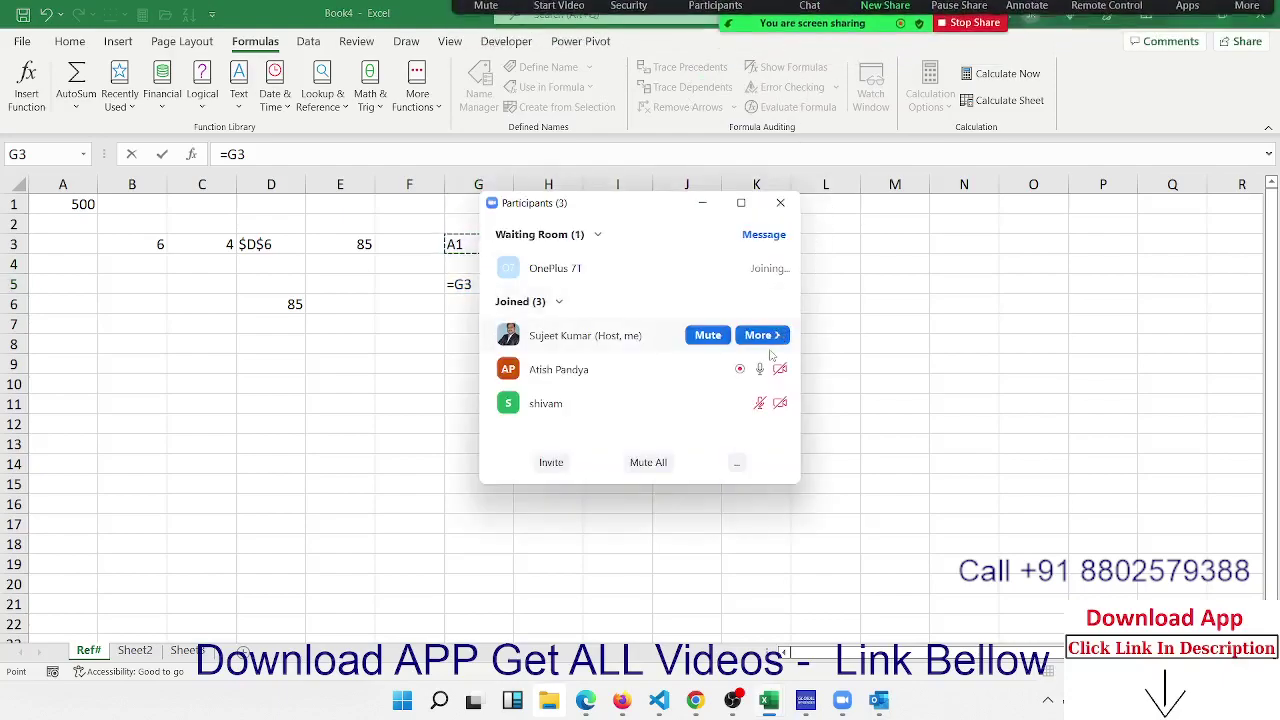
left_click(762, 403)
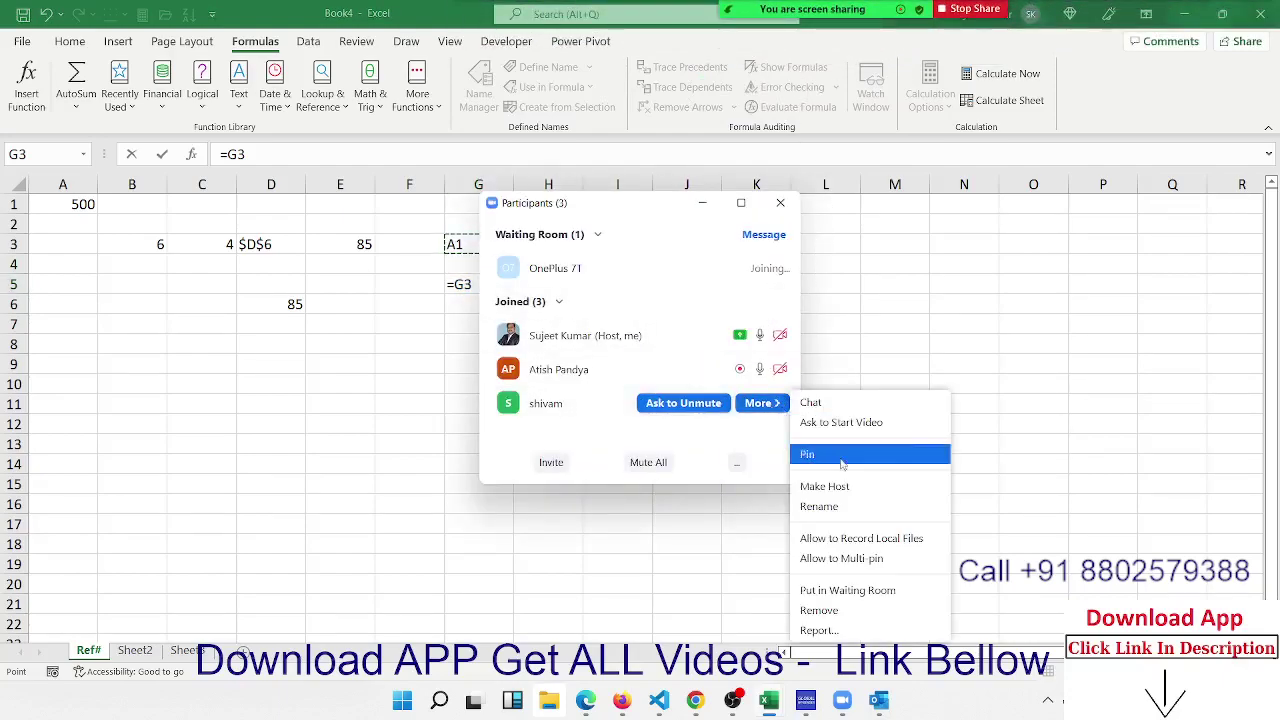
left_click(870, 538)
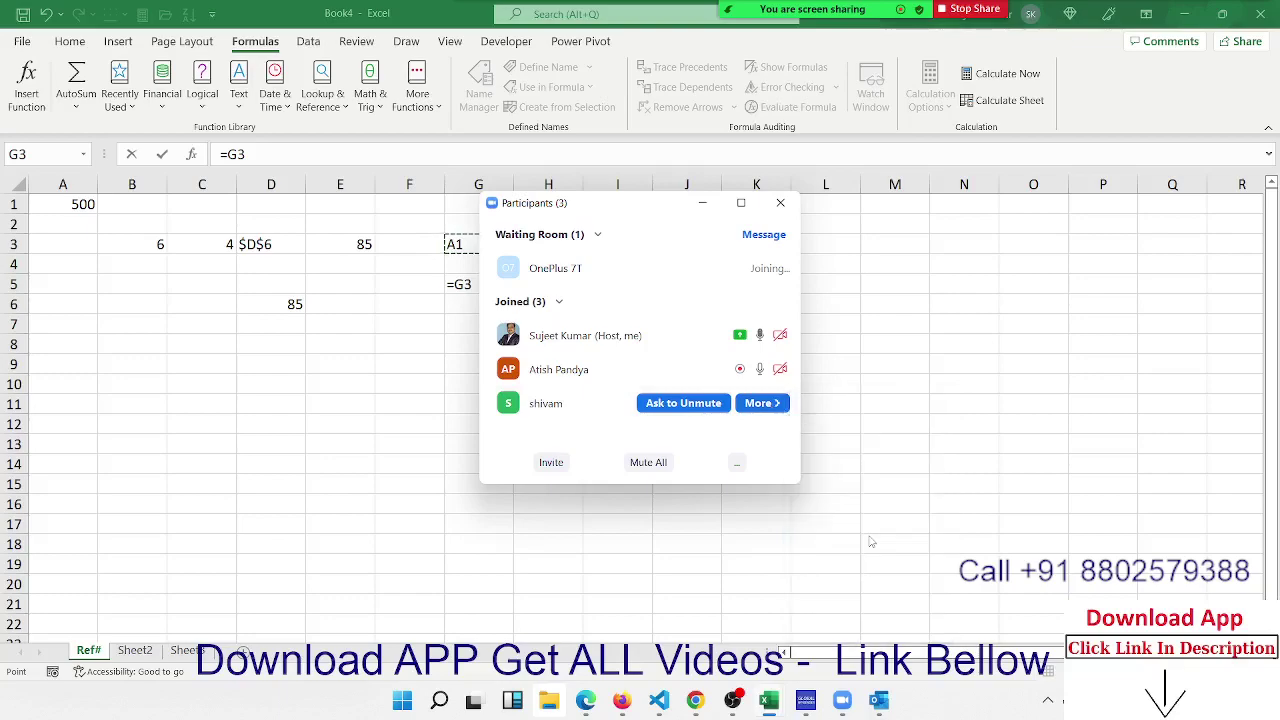
left_click(781, 207)
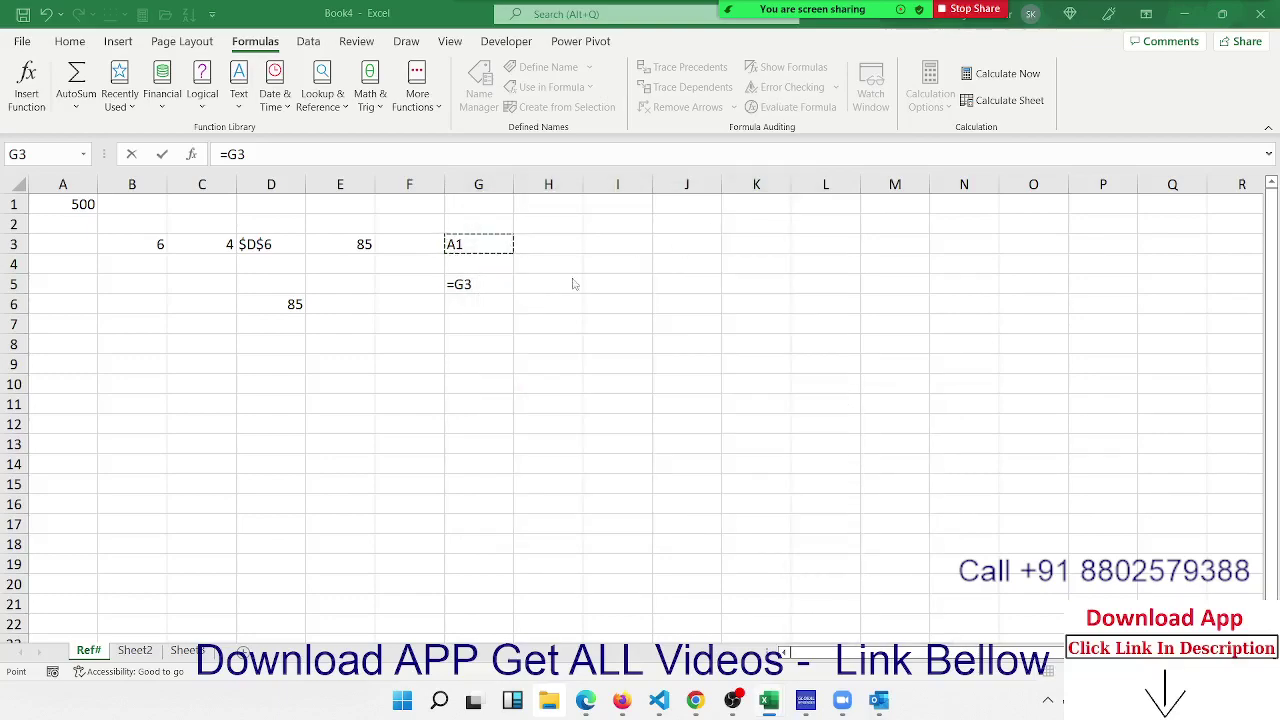
Commit the =G3 formula in G5 and reselect G5
left_click(483, 278)
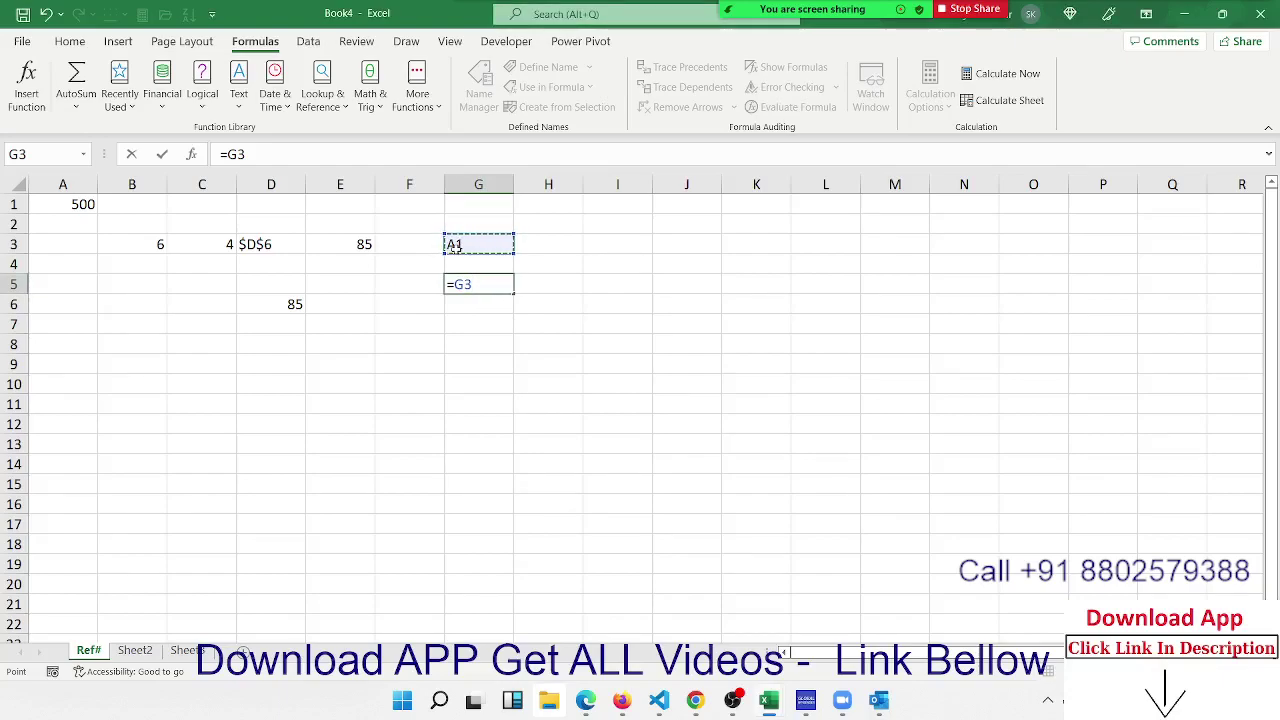
key("Return")
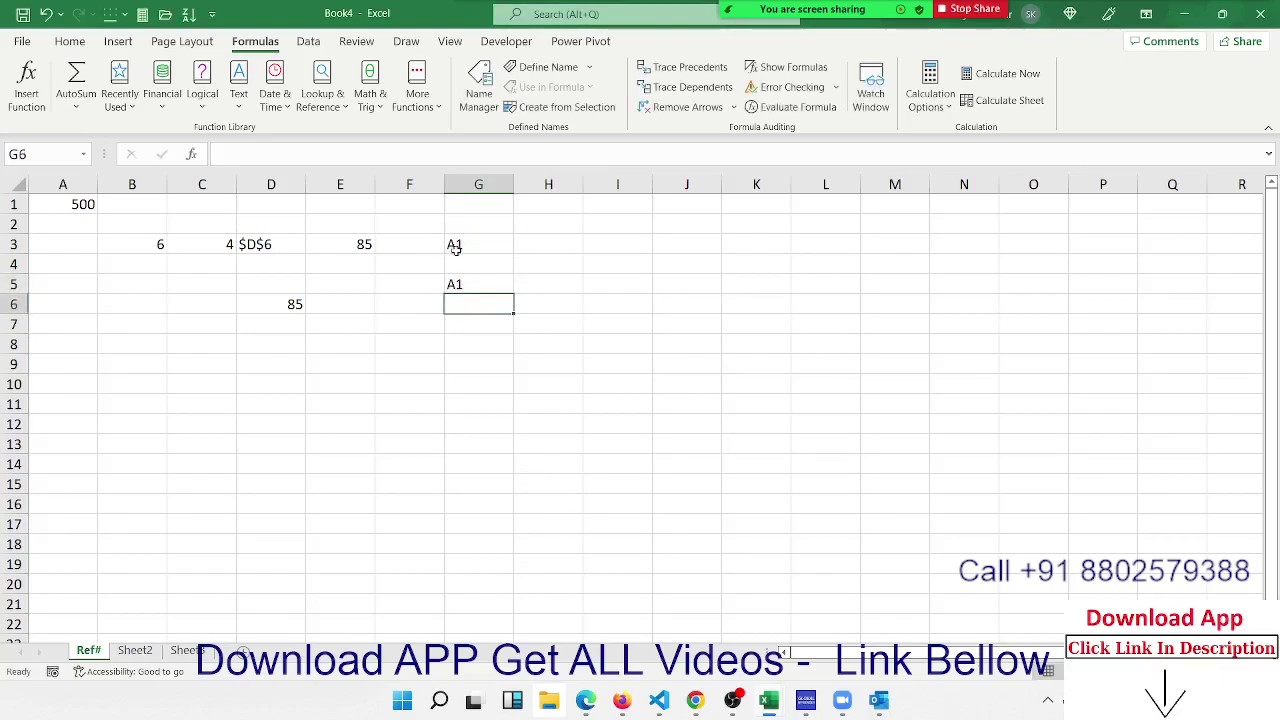
key("Up")
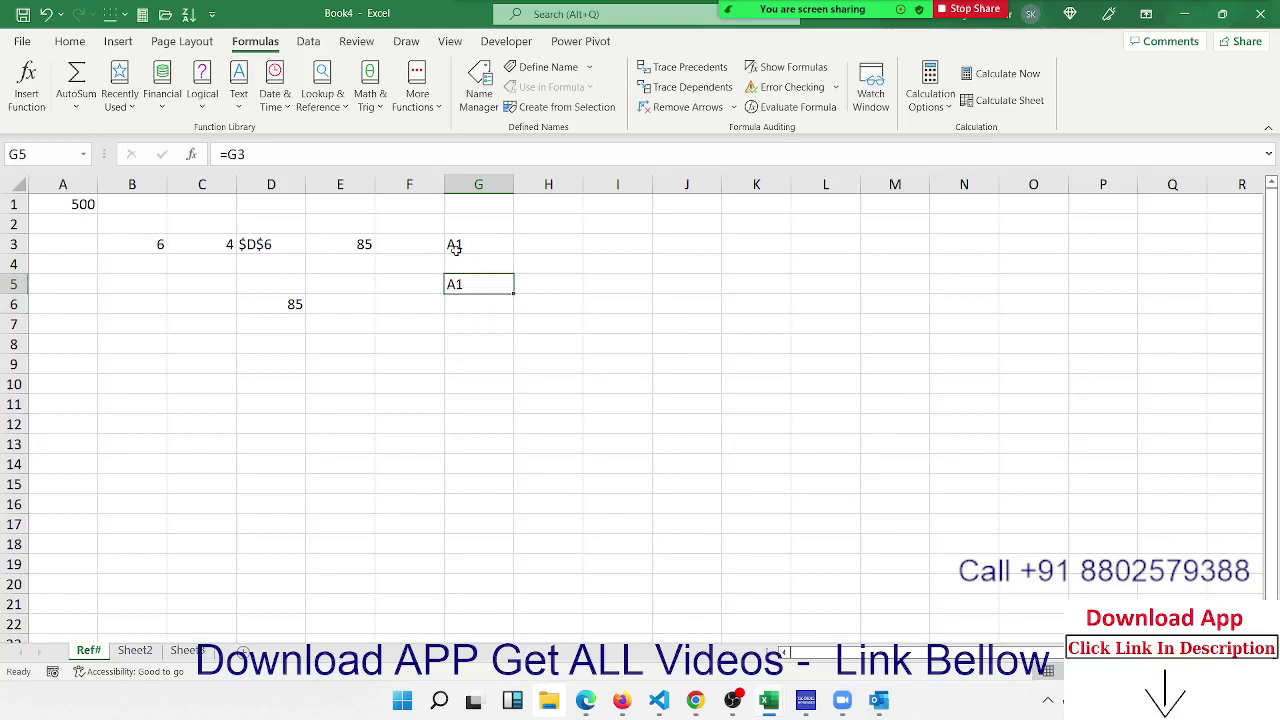
Replace G5's formula with =INDIRECT(G3), which shows 500 from A1
type("=")
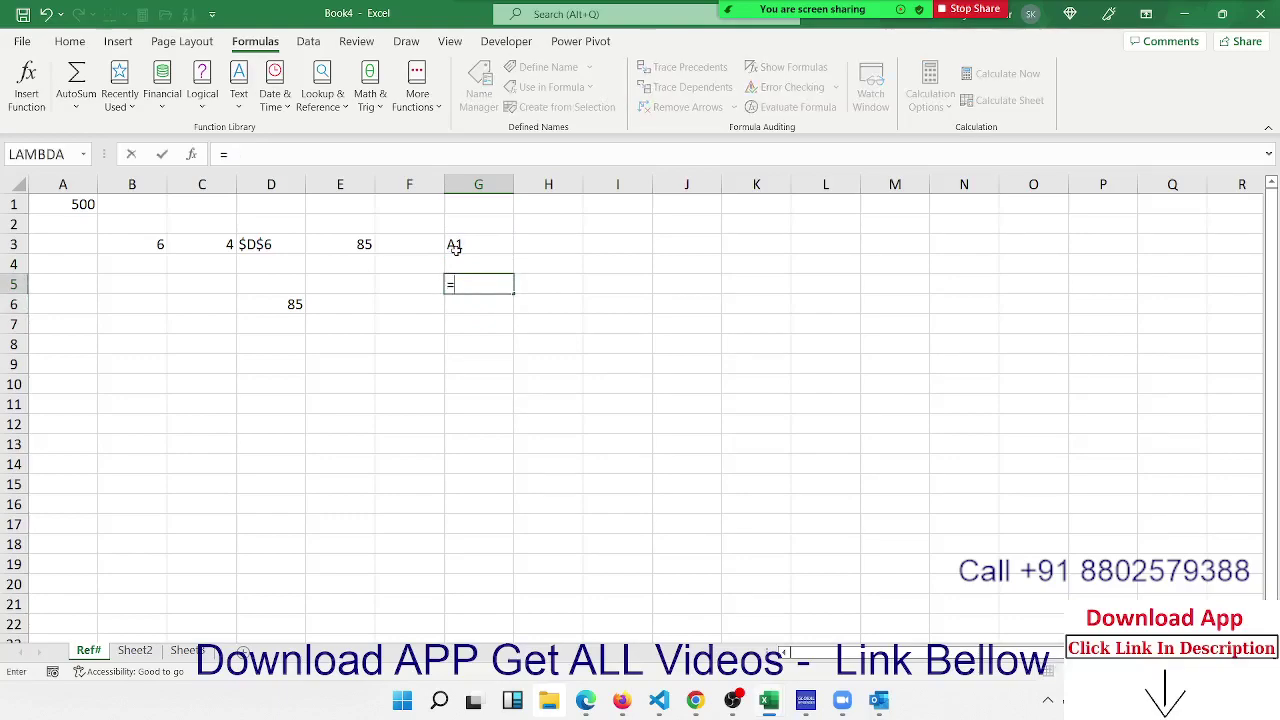
type("ad")
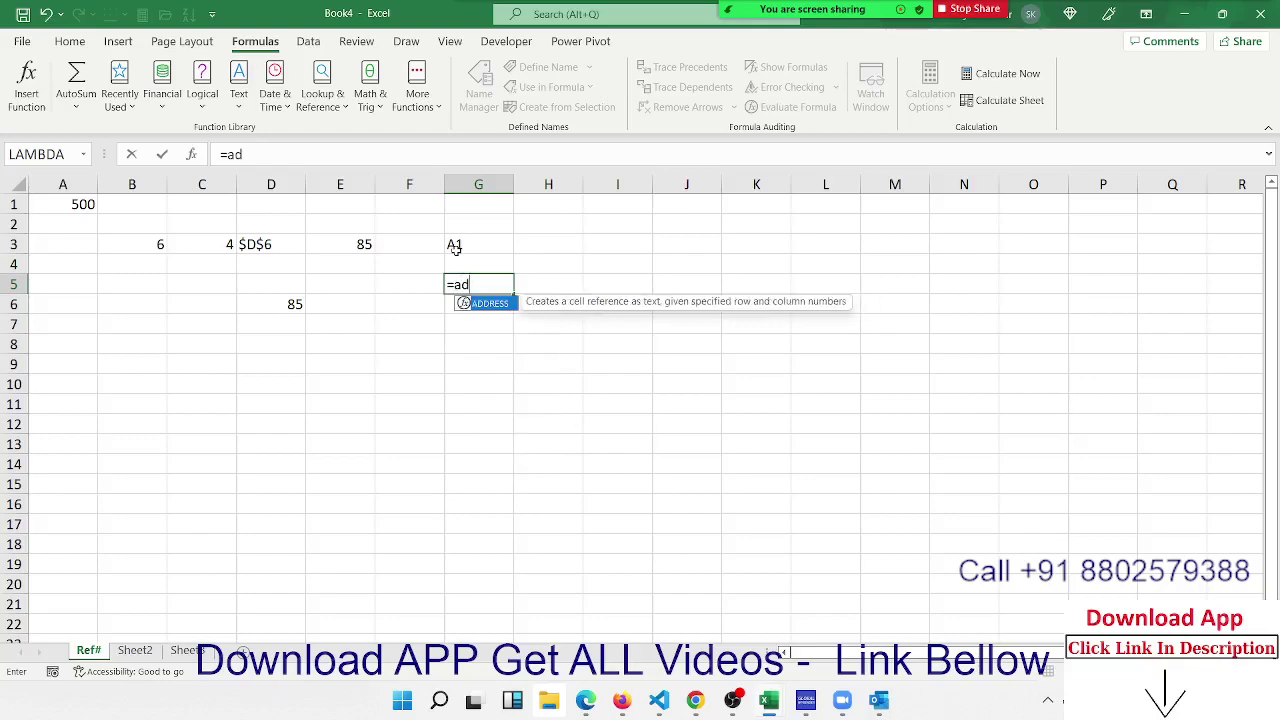
key("BackSpace")
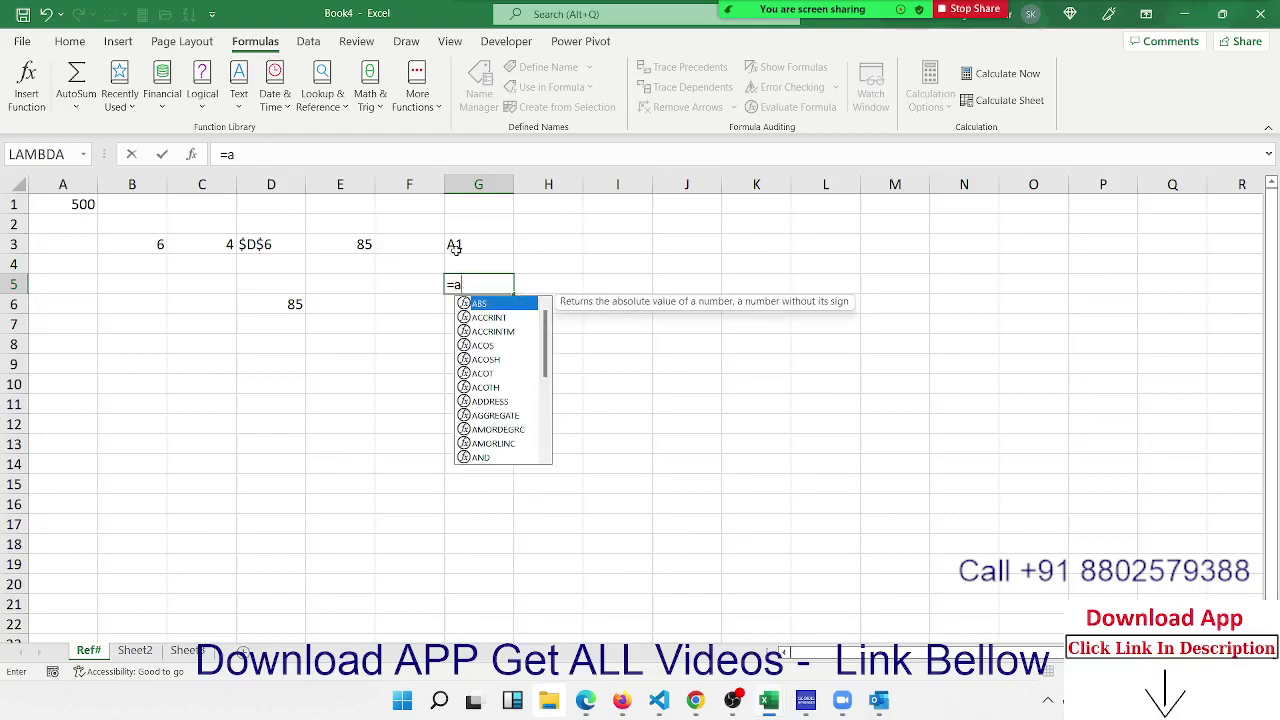
key("BackSpace")
type("ind")
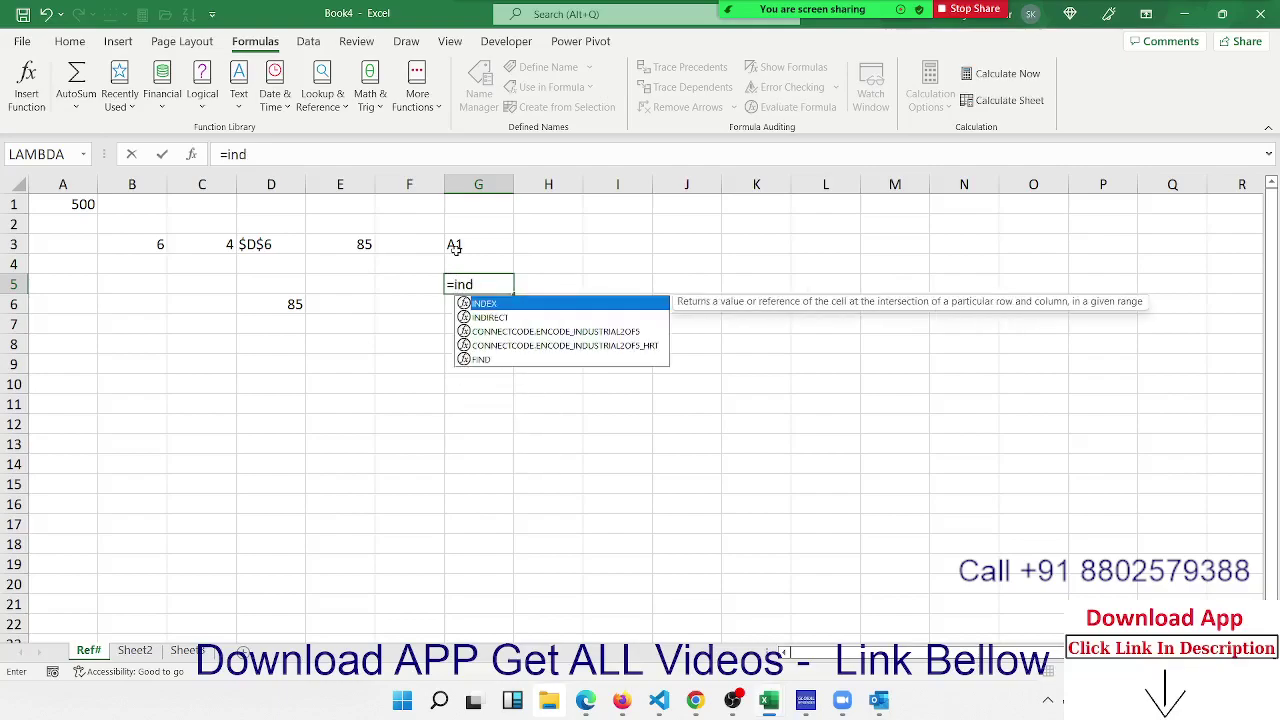
key("Down")
key("Escape")
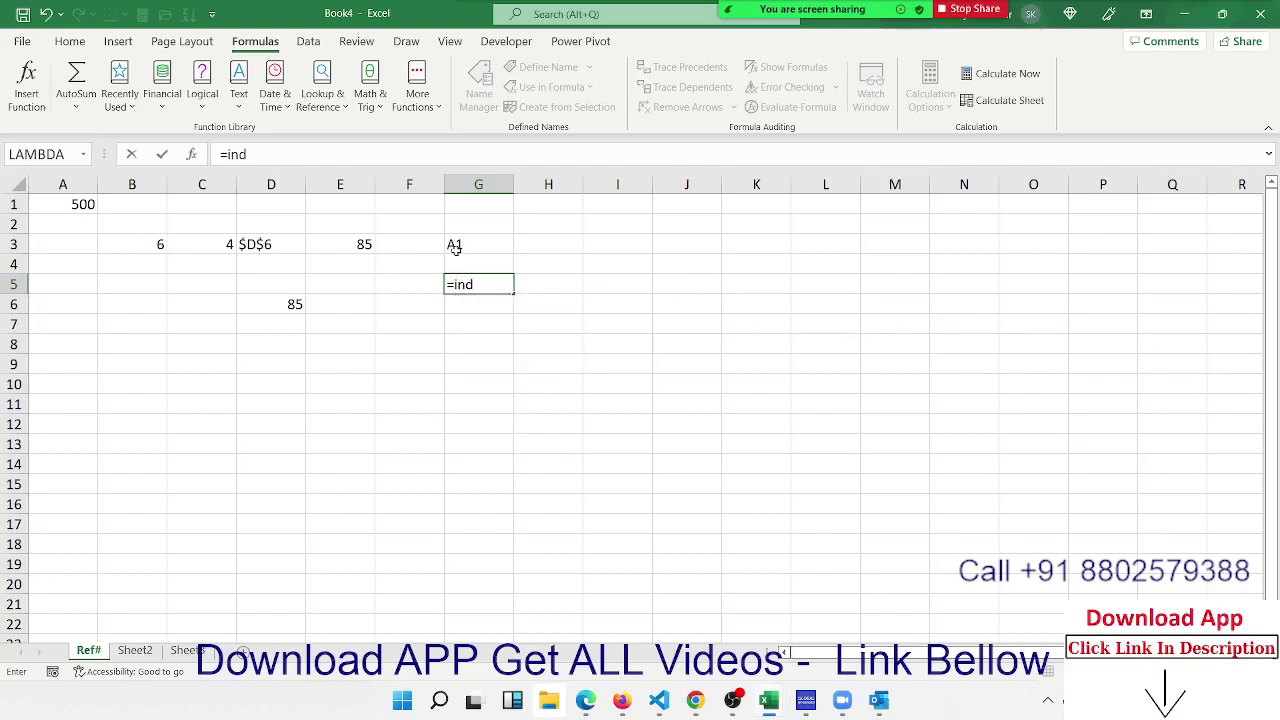
key("BackSpace")
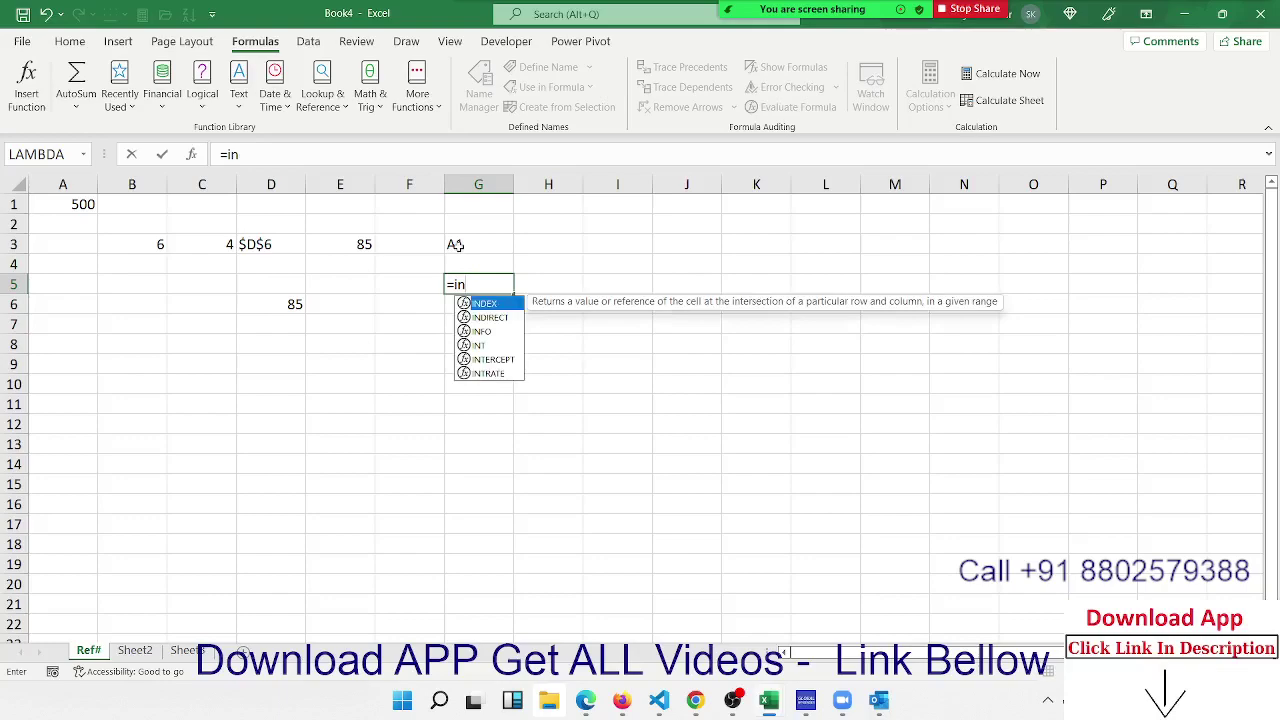
key("Down")
key("Tab")
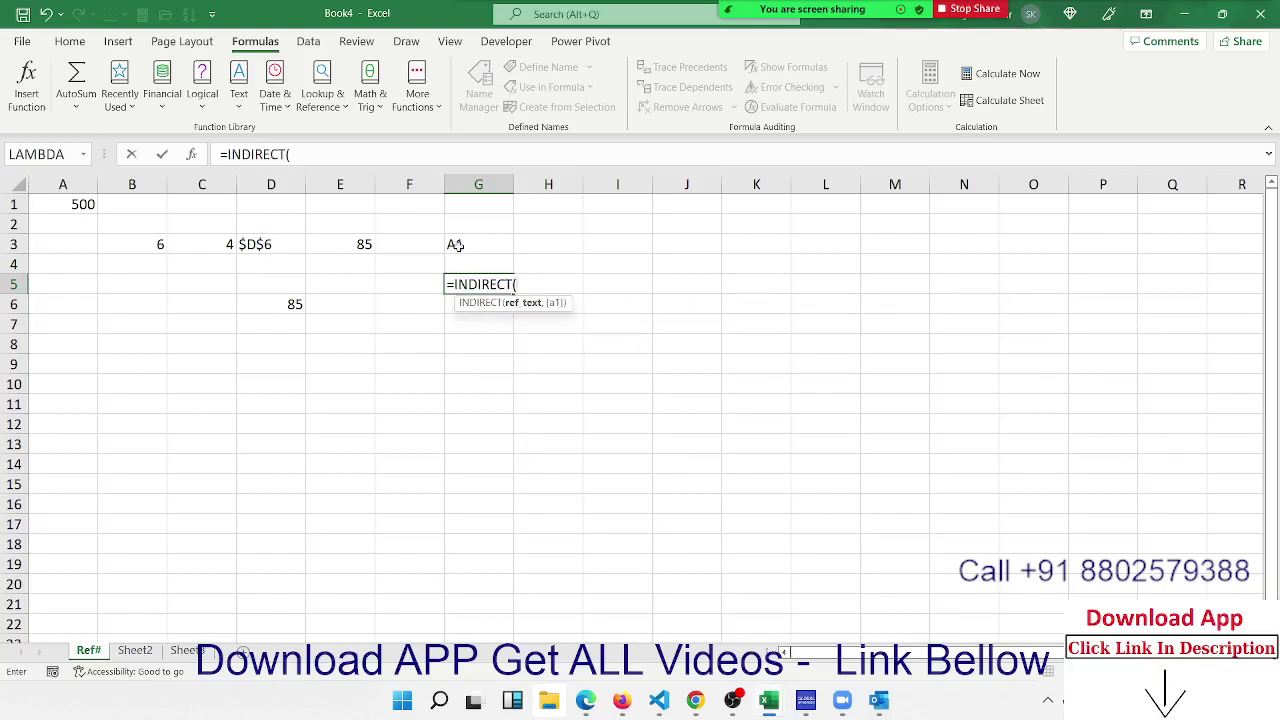
left_click(488, 244)
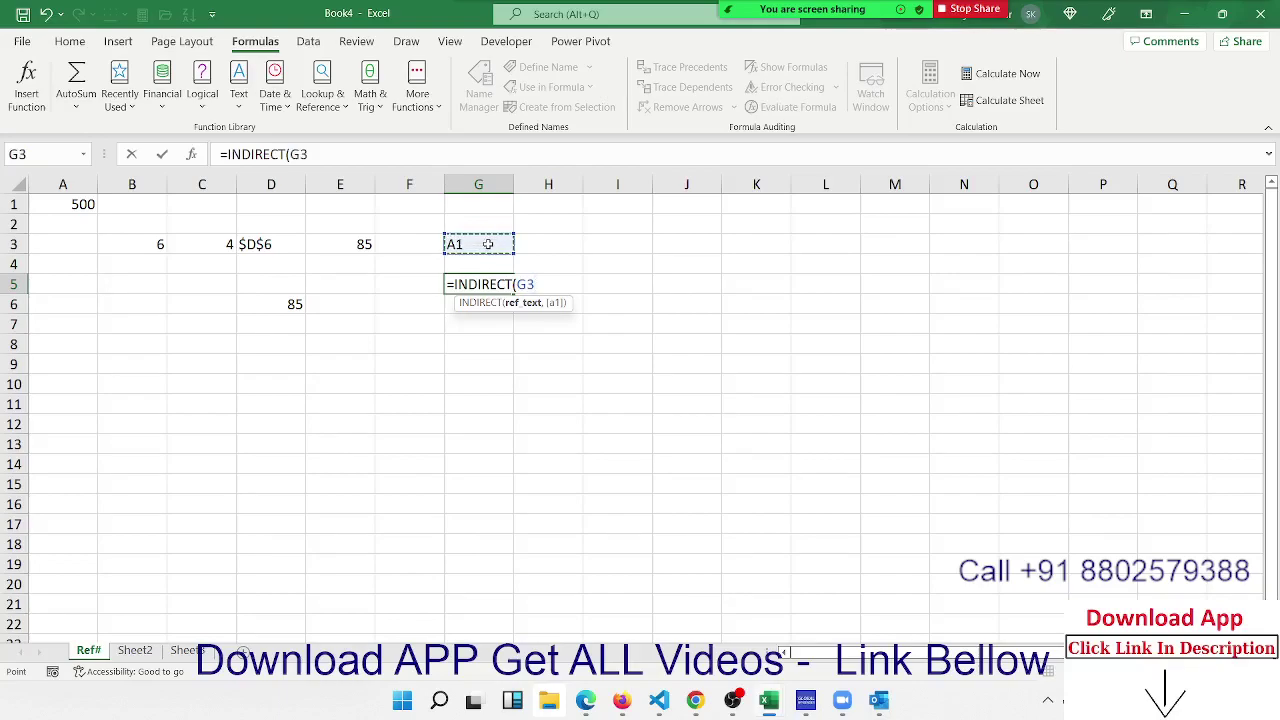
key("Return")
key("Up")
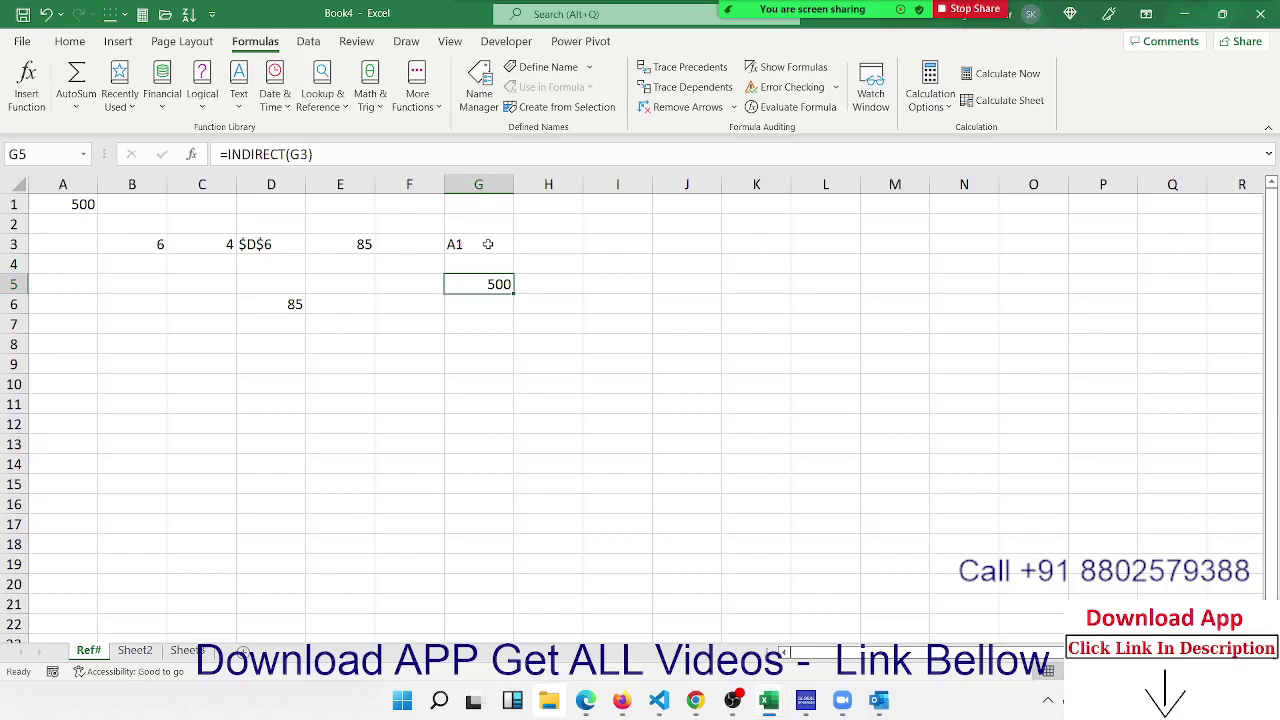
On Sheet2, add a Name header in A1 and fill a column of names down to A12
left_click(136, 651)
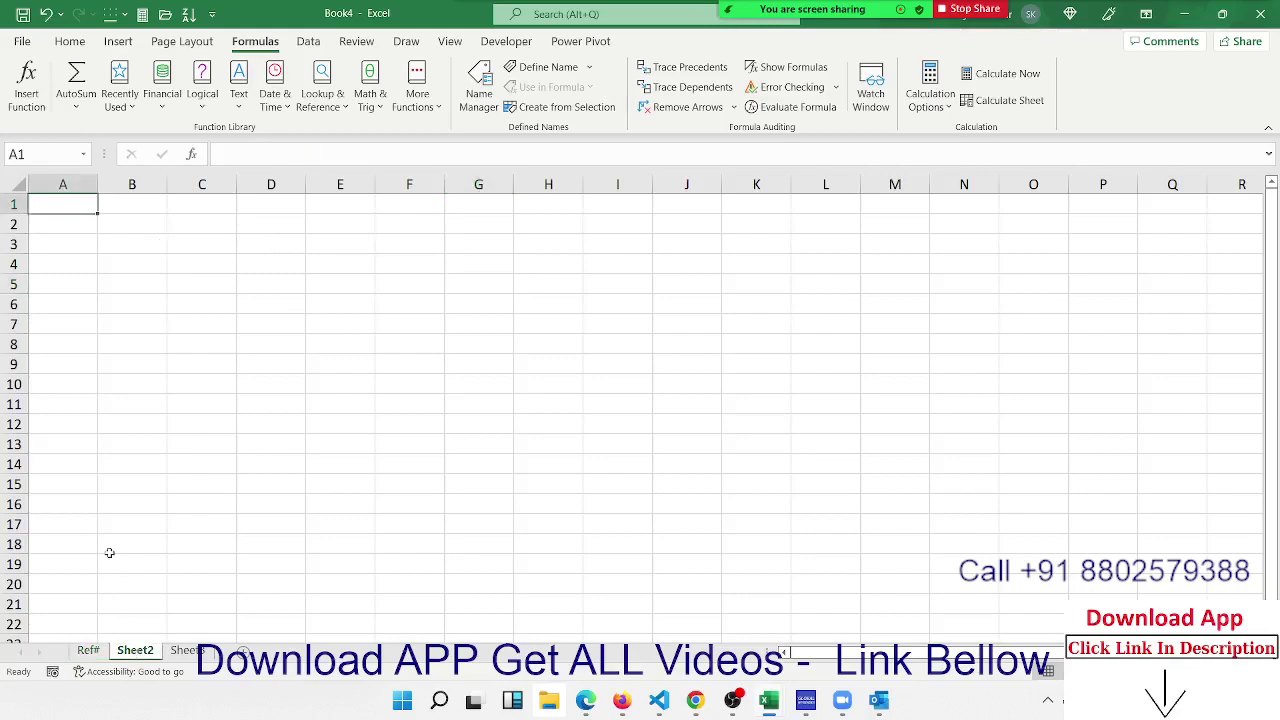
type("nAME")
key("Return")
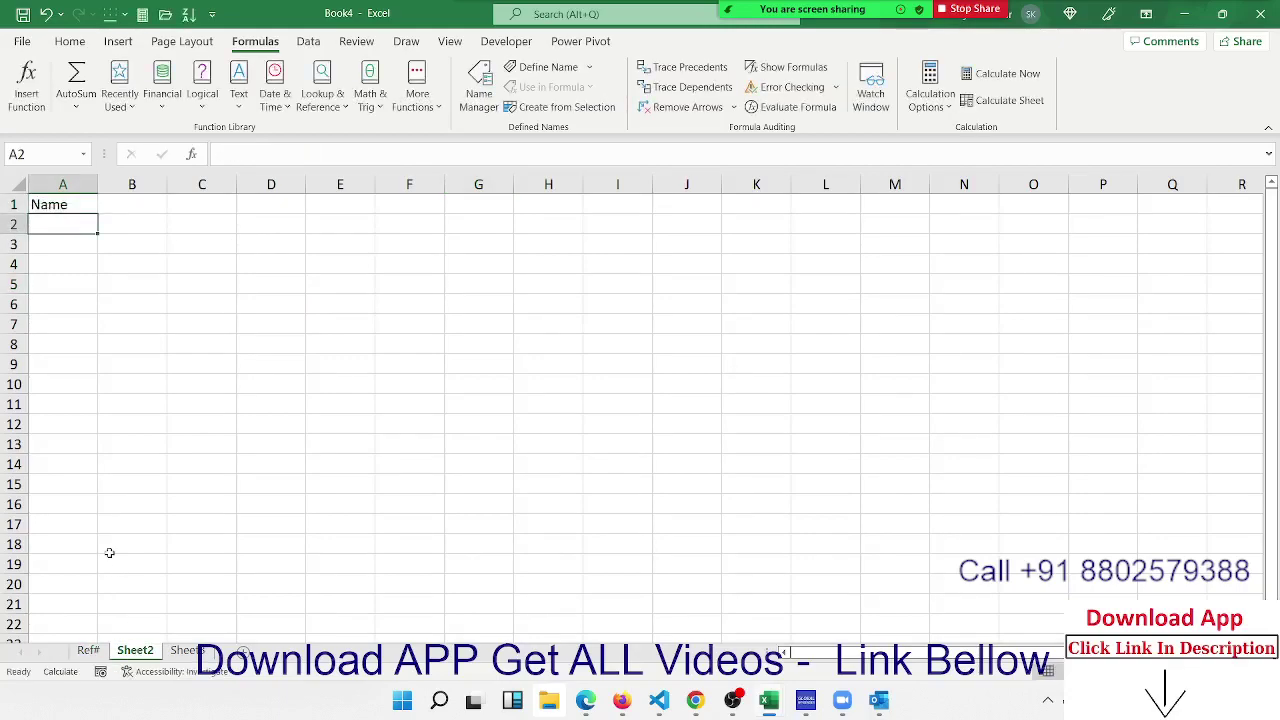
type("Puja")
key("Return")
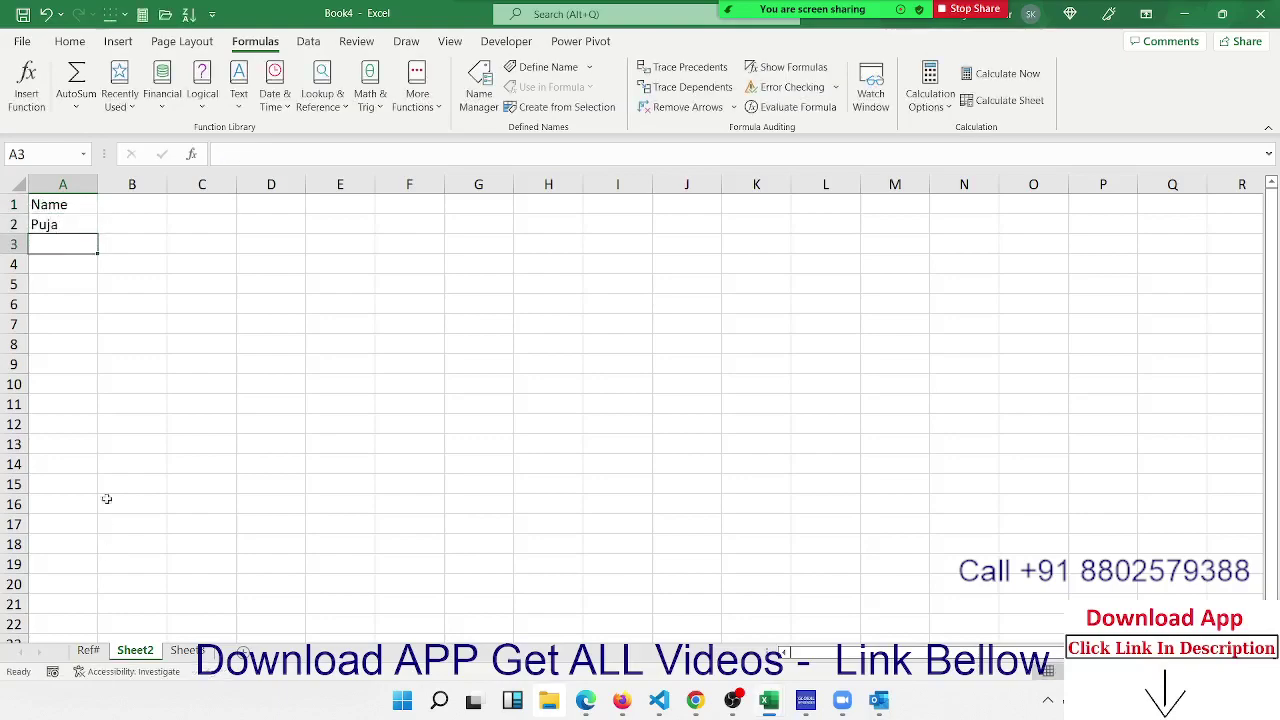
left_click(76, 224)
left_click_drag(96, 234, 93, 440)
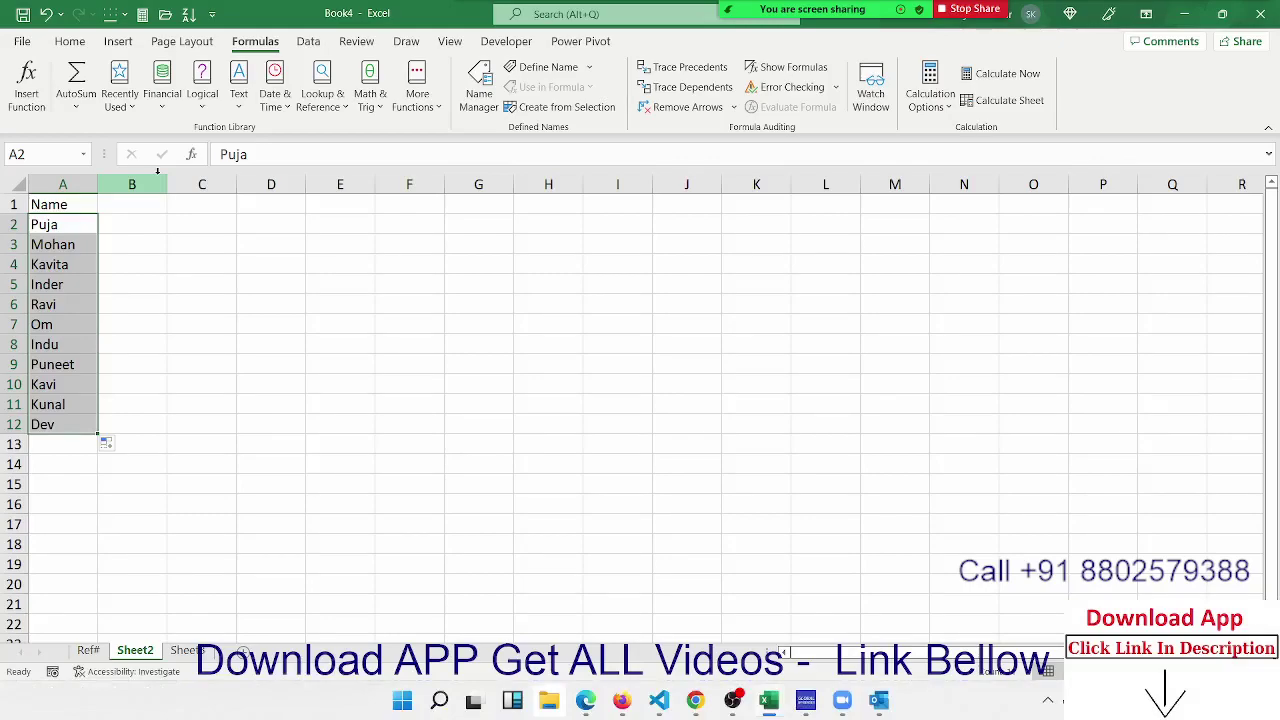
Enter JAN in B1 and fill the month headers across to DEC in M1
key("Up")
key("Right")
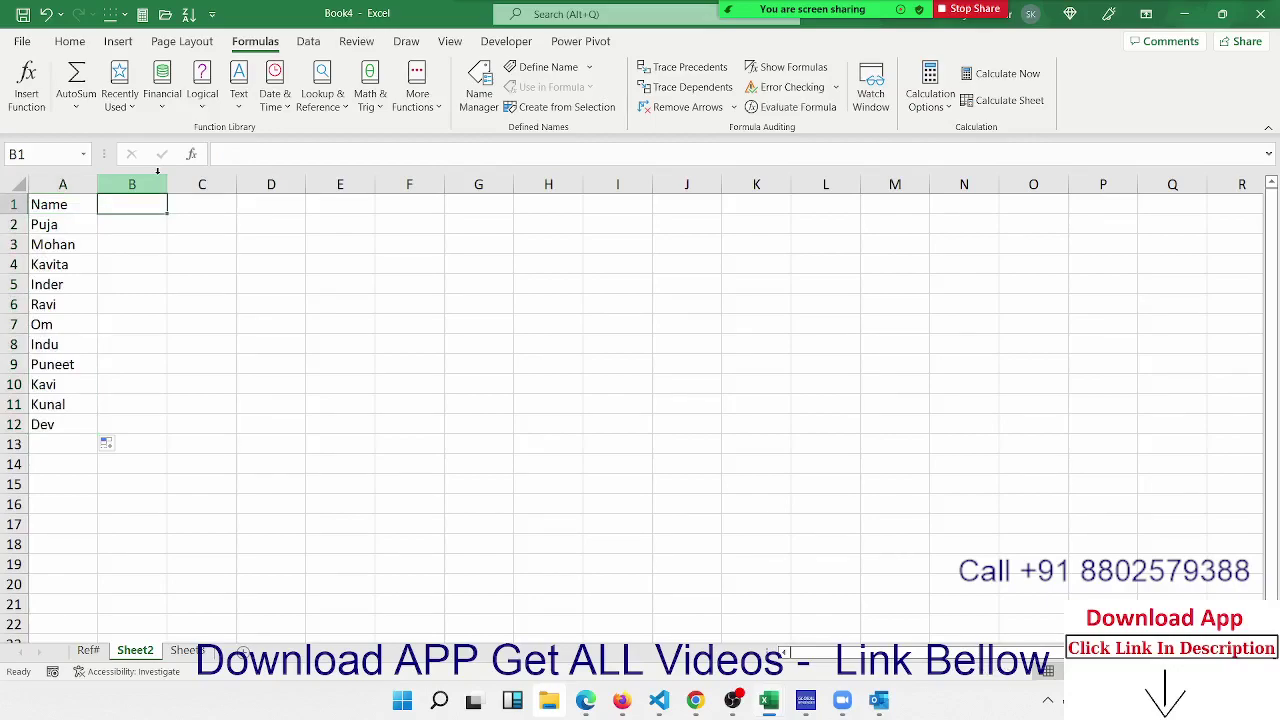
type("JAN")
key("Return")
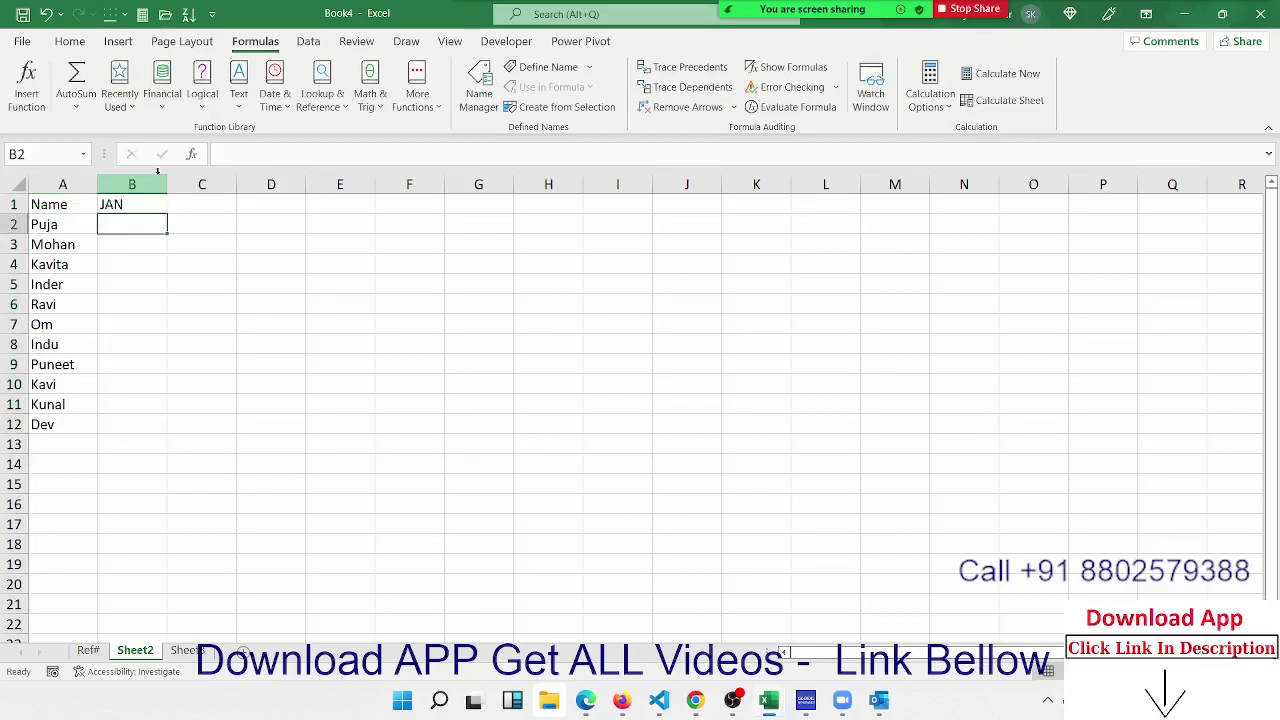
left_click(150, 208)
left_click_drag(165, 213, 166, 213)
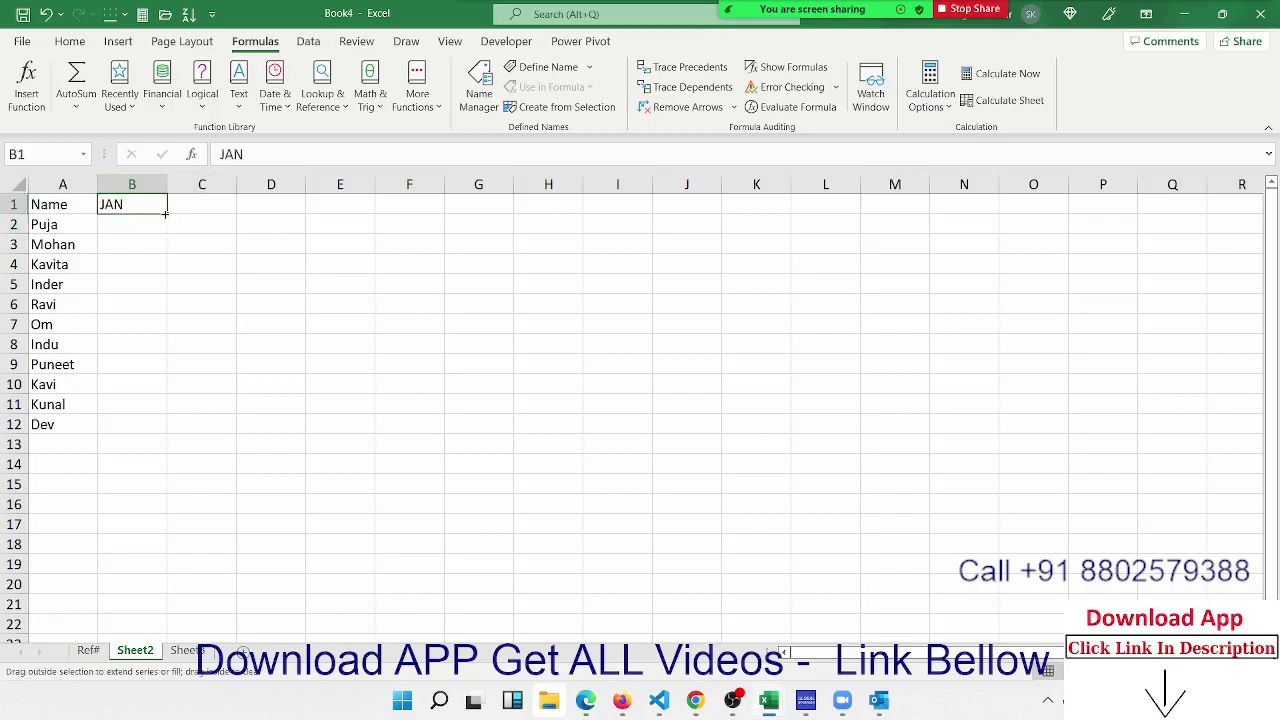
left_click_drag(165, 213, 287, 198)
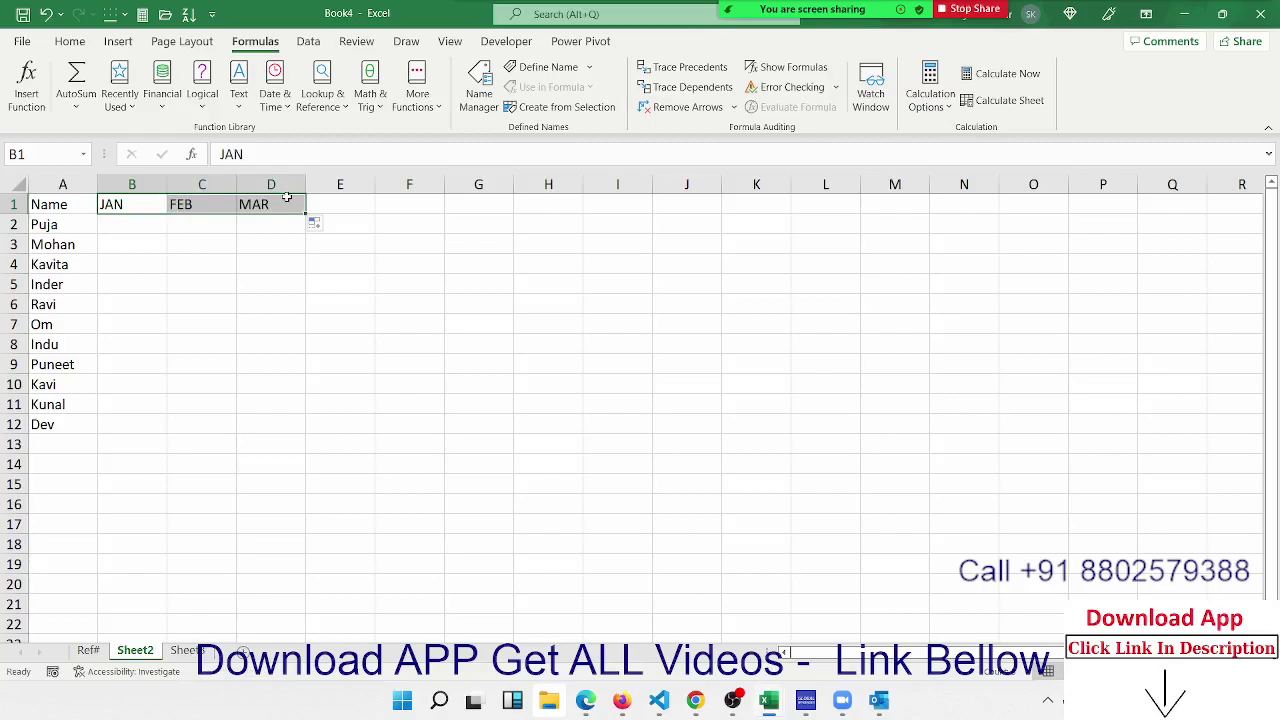
left_click(287, 204)
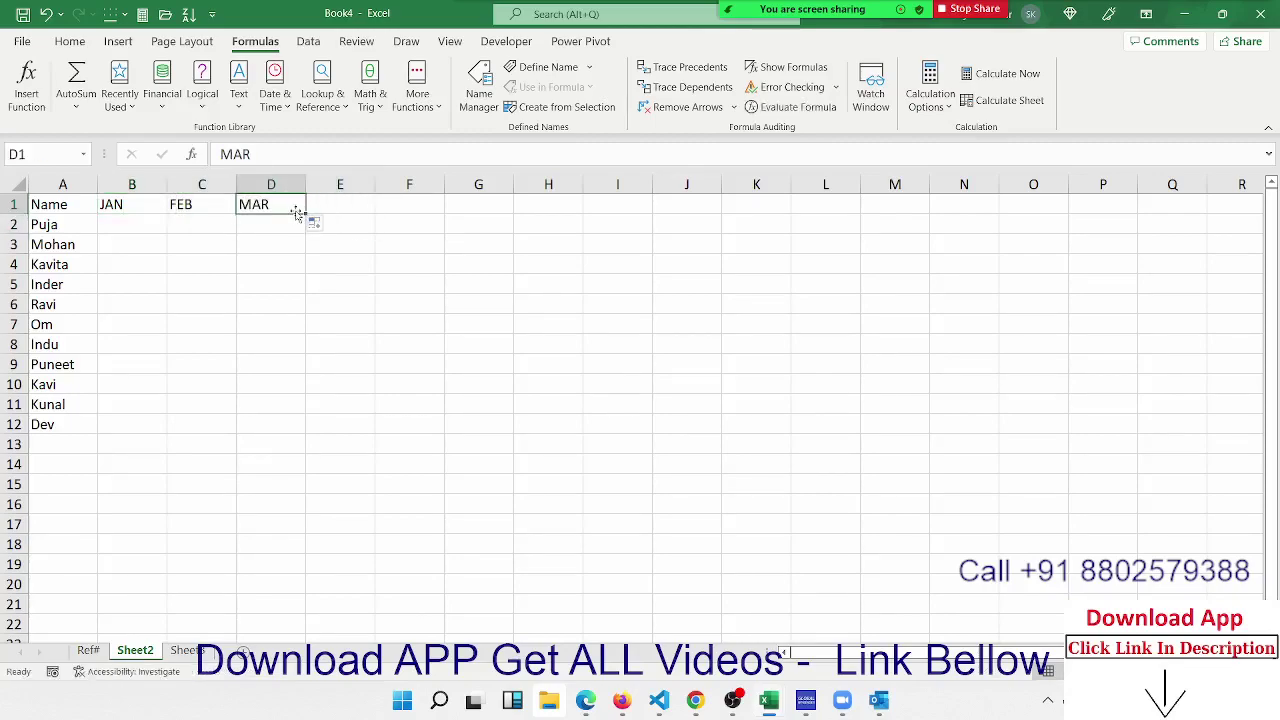
left_click_drag(306, 215, 899, 198)
key("ctrl+Home")
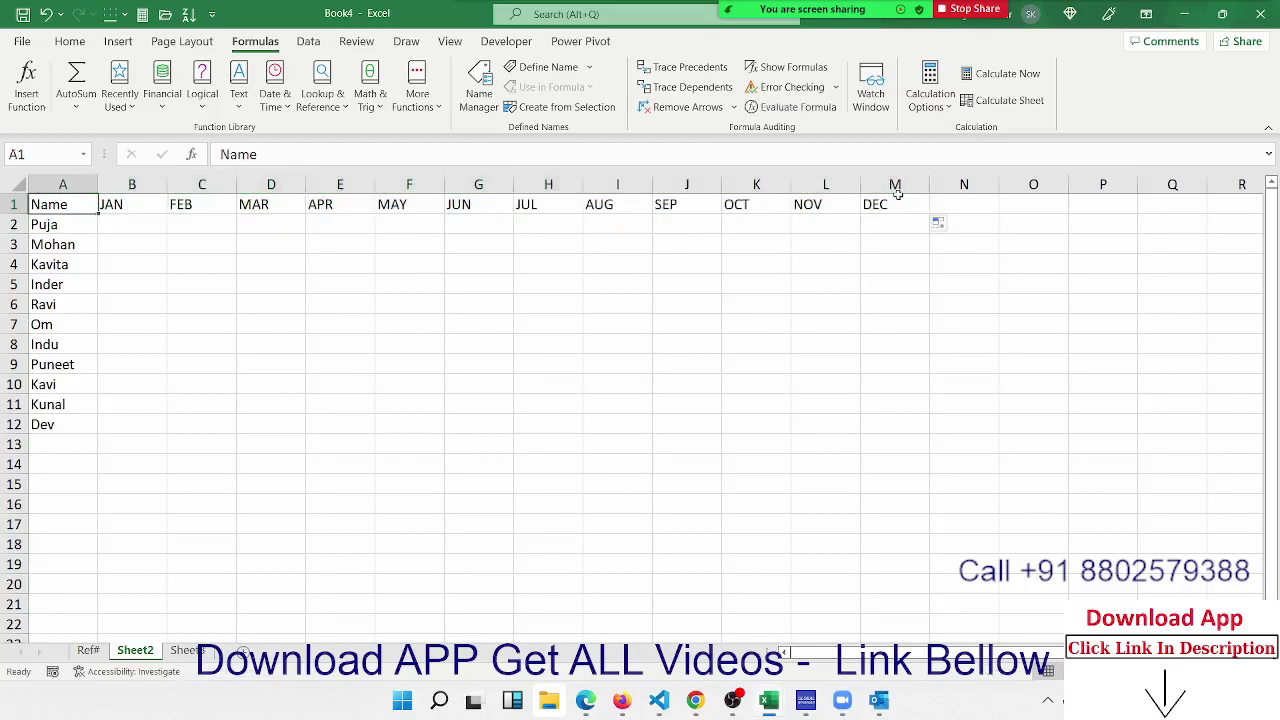
key("Down")
key("Down")
key("Right")
Fill B2:M12 with =RANDBETWEEN(10,90) random month figures
key("Up")
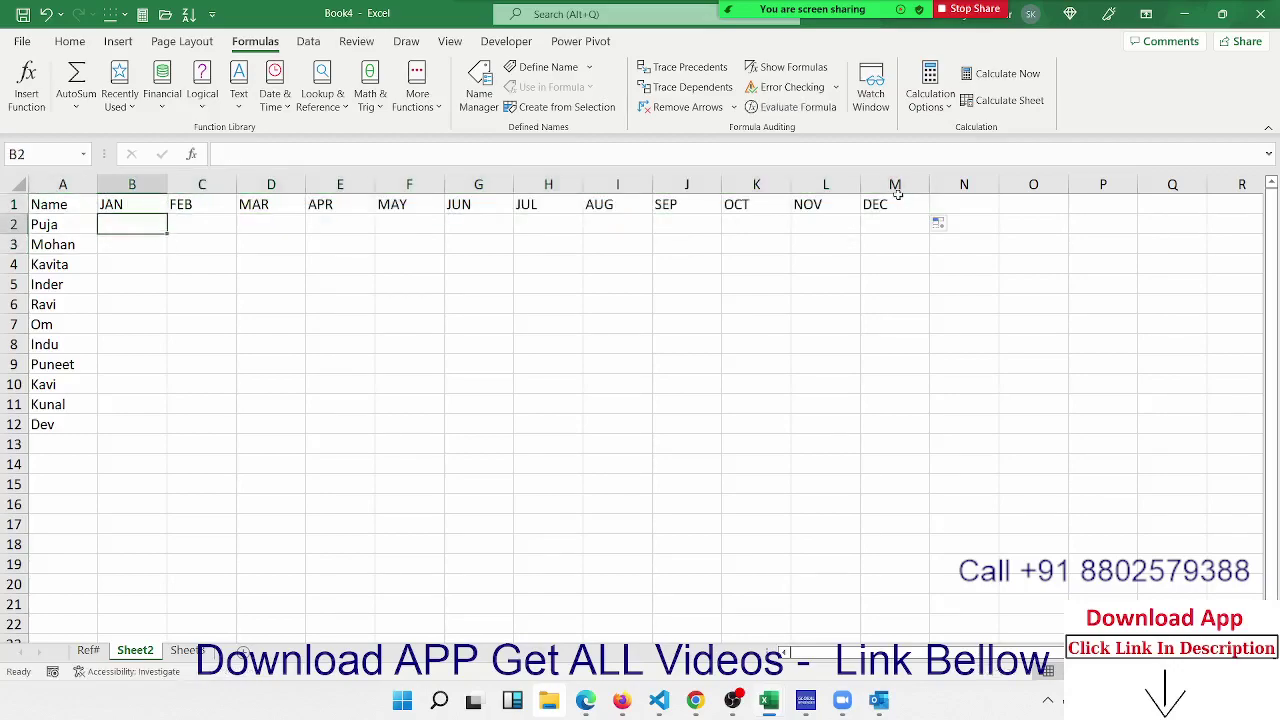
type("=ra")
key("Down")
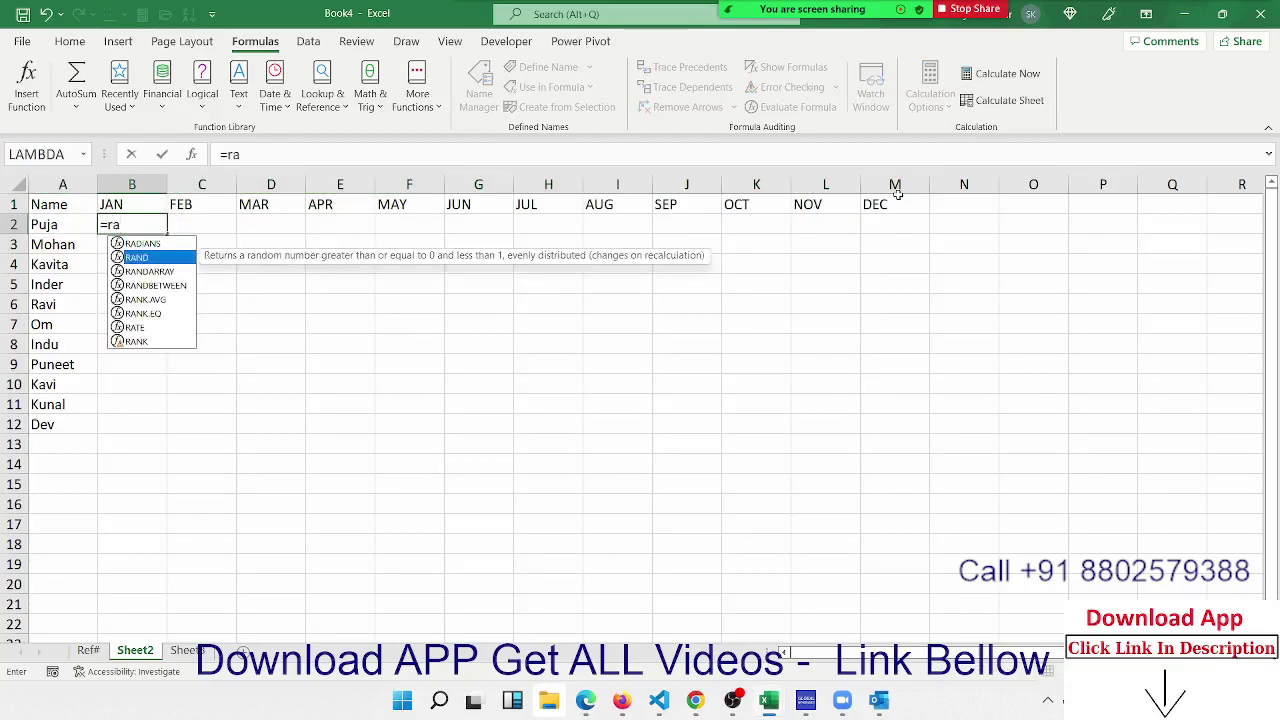
key("Down")
key("Down")
key("Tab")
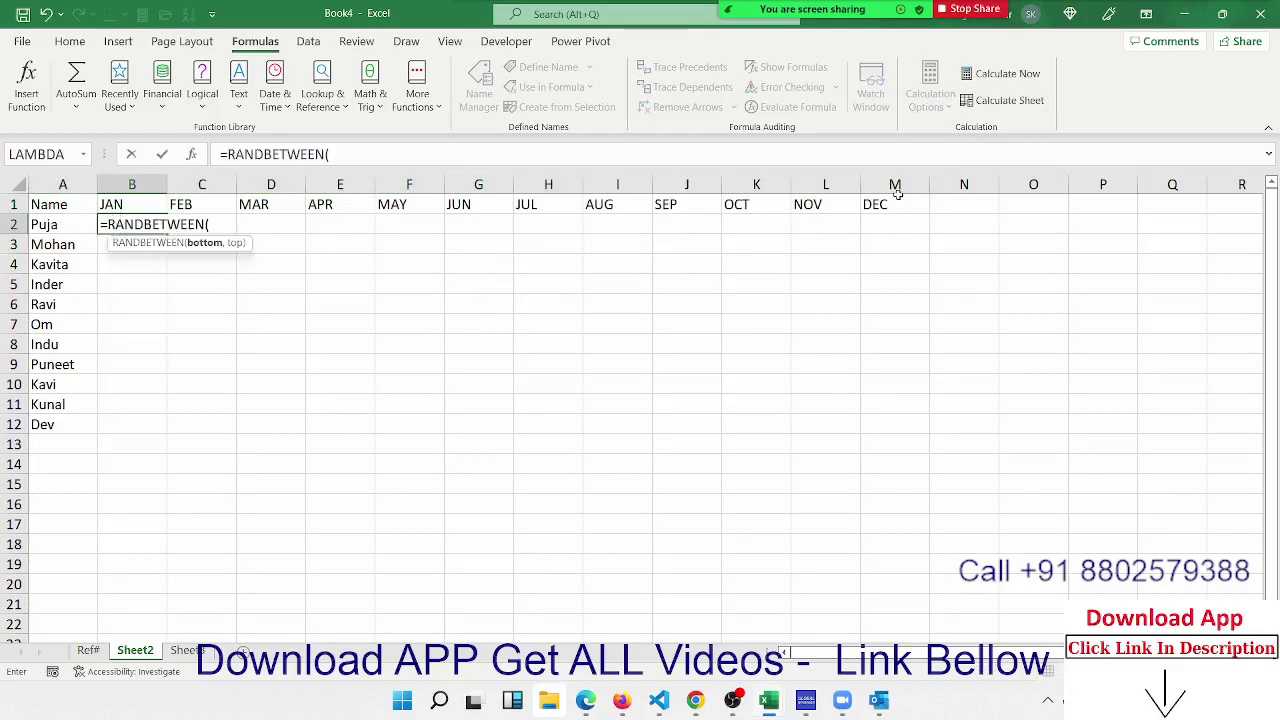
type("10,9")
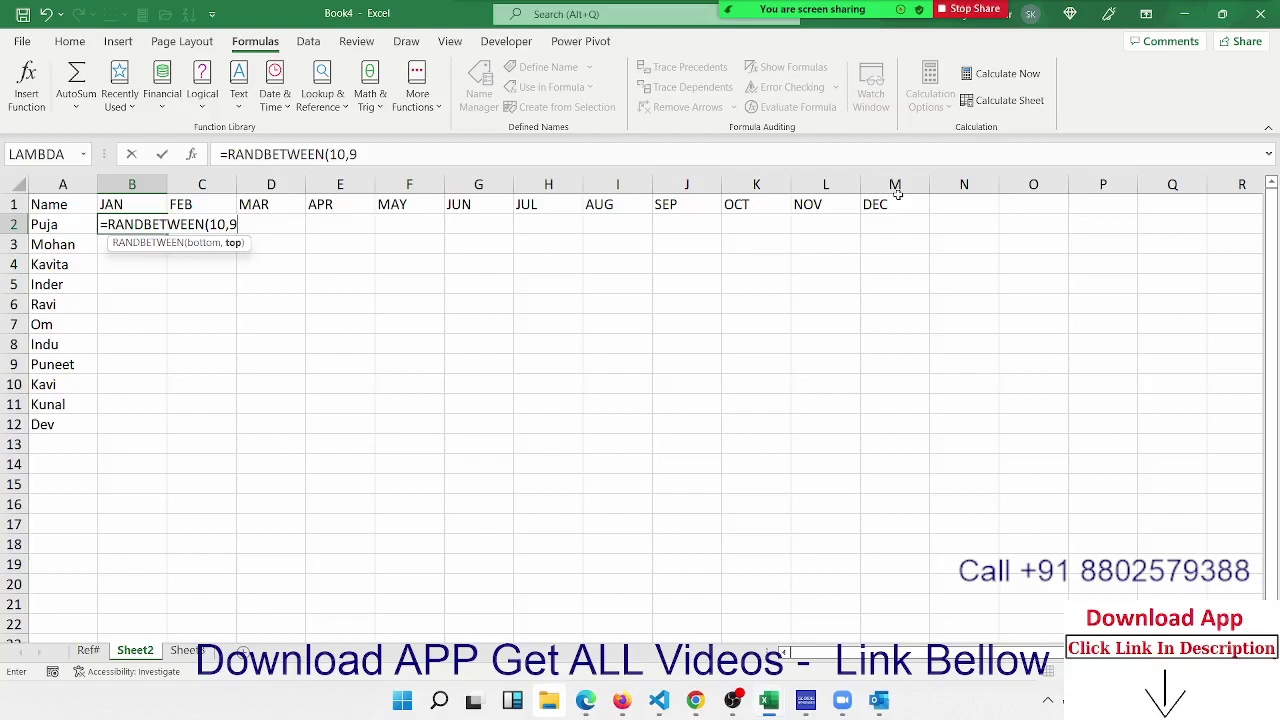
type("0")
key("Return")
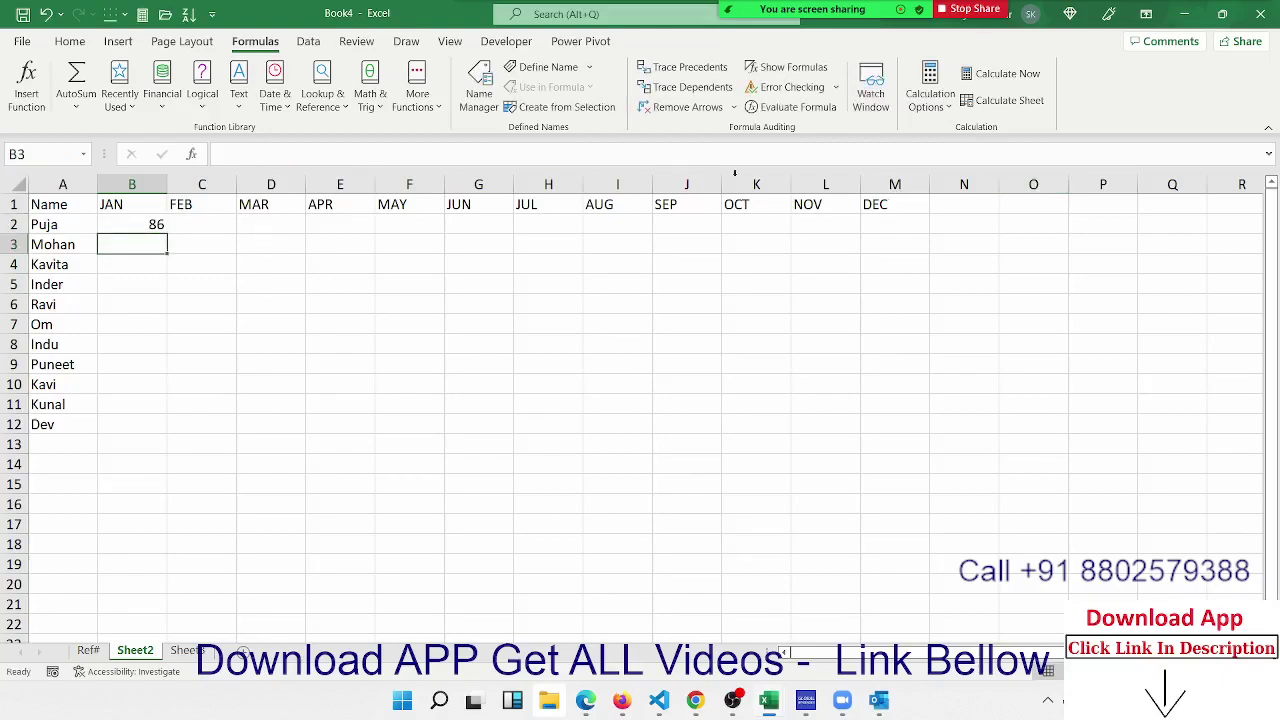
left_click_drag(145, 222, 894, 335)
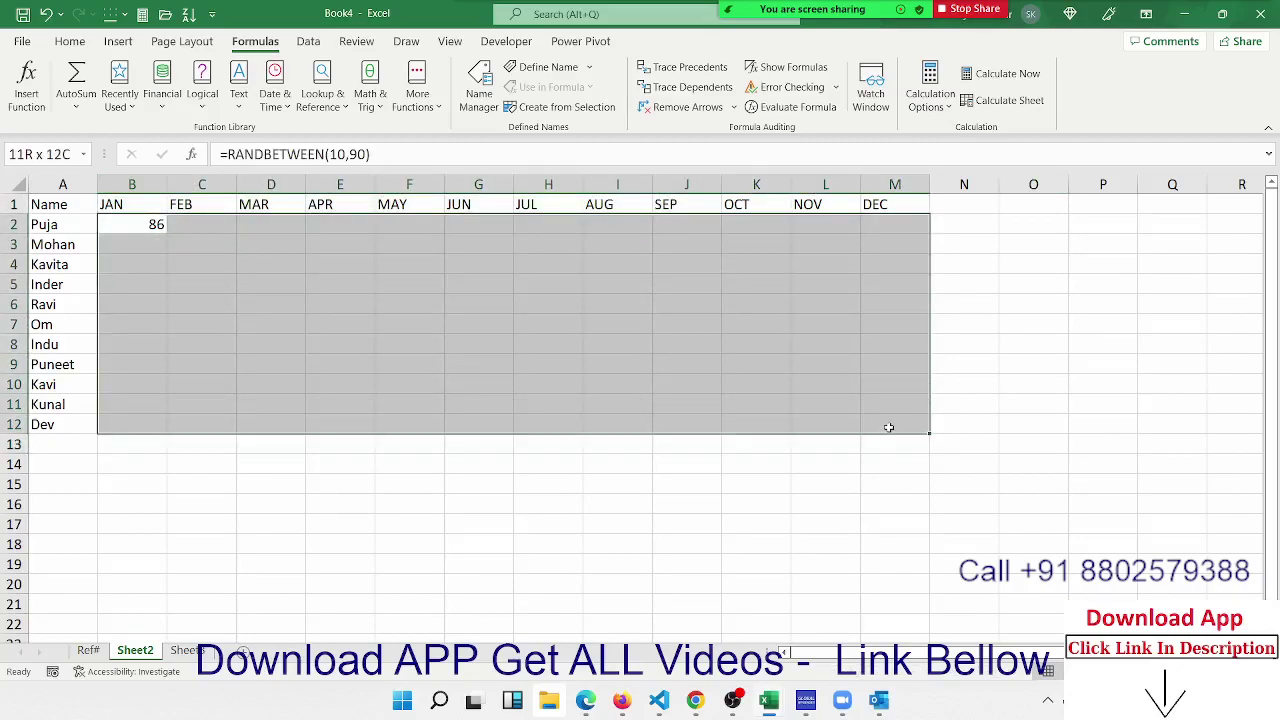
left_click_drag(894, 335, 888, 427)
key("ctrl+r")
key("ctrl+d")
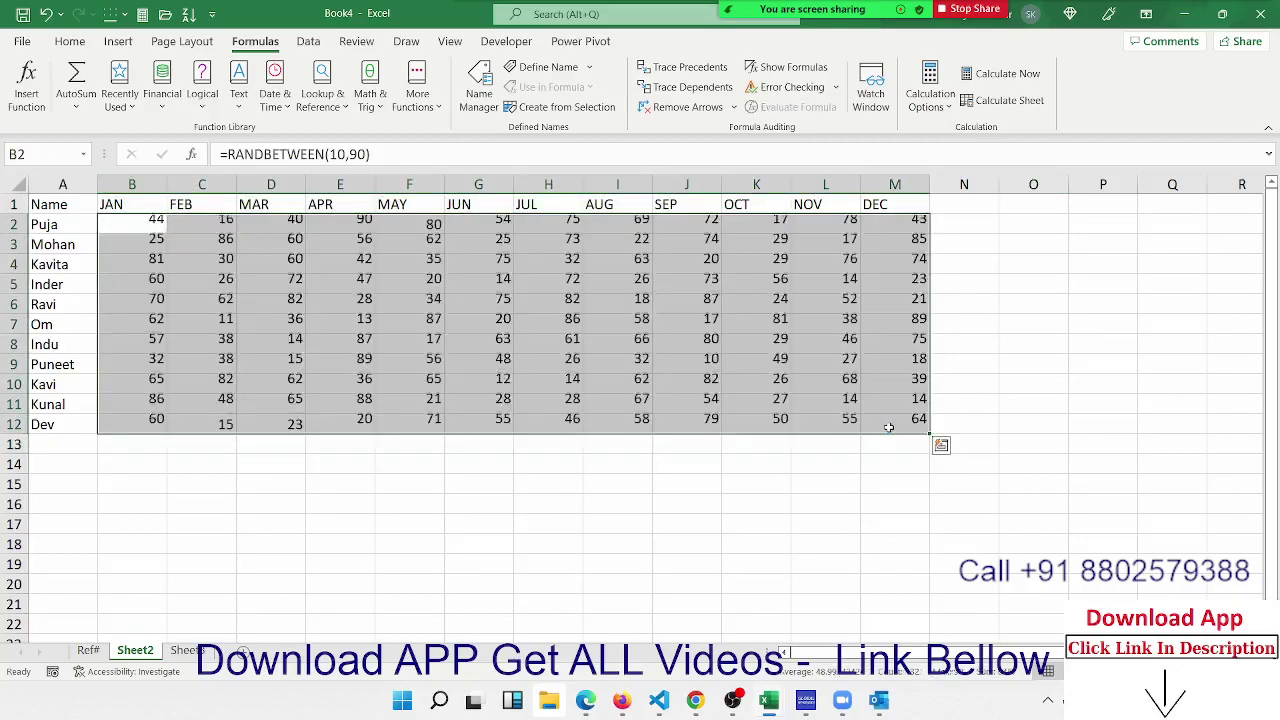
Copy B2:M12 and paste it back as plain values
key("ctrl+c")
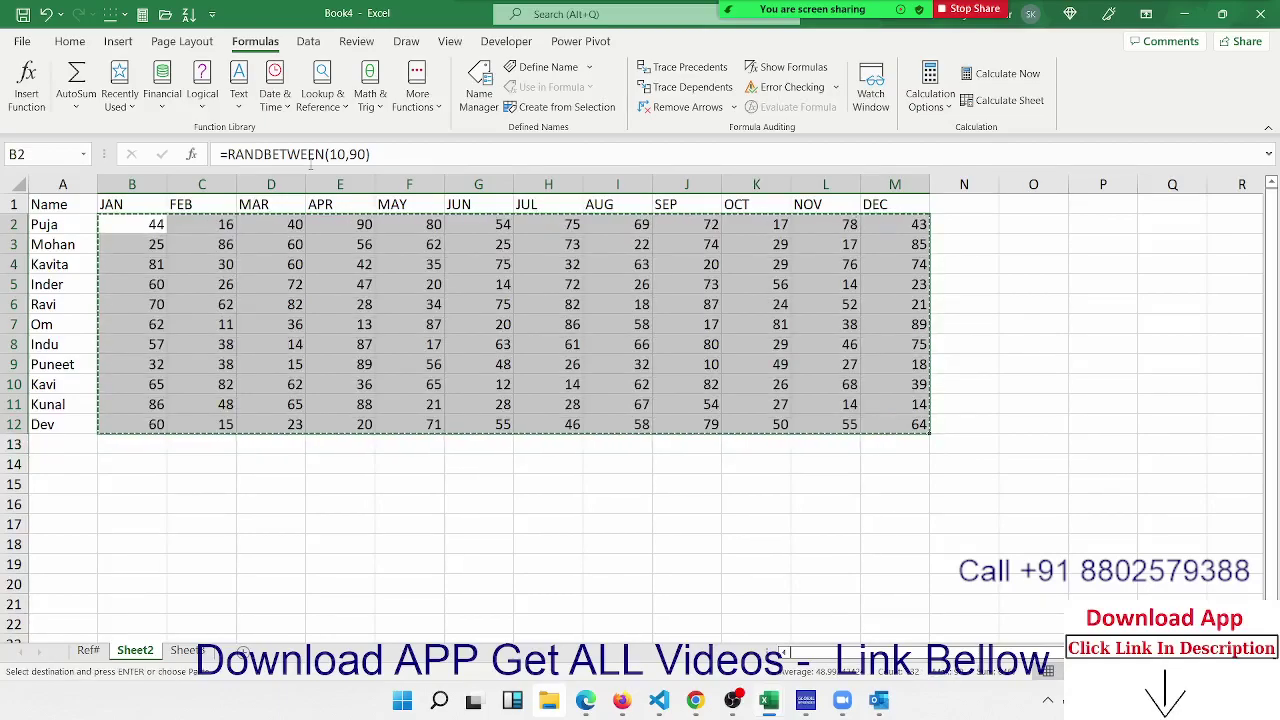
left_click(84, 44)
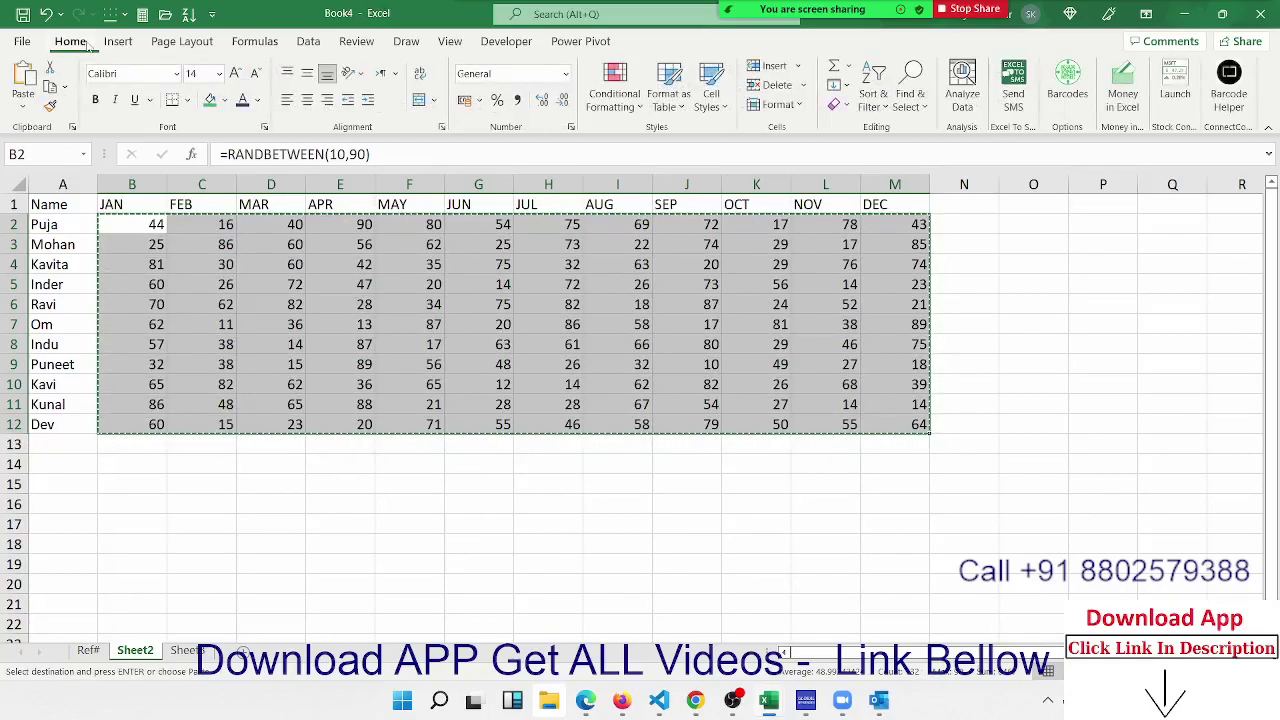
left_click(28, 108)
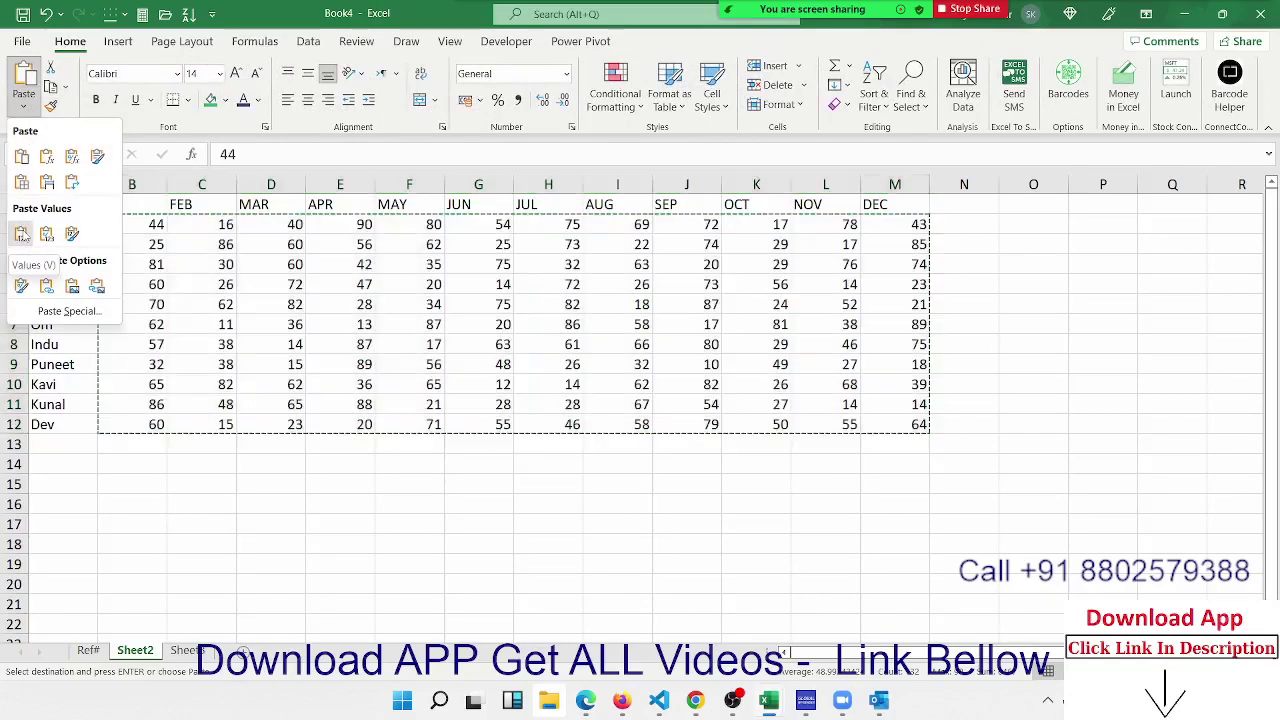
left_click(21, 233)
key("Escape")
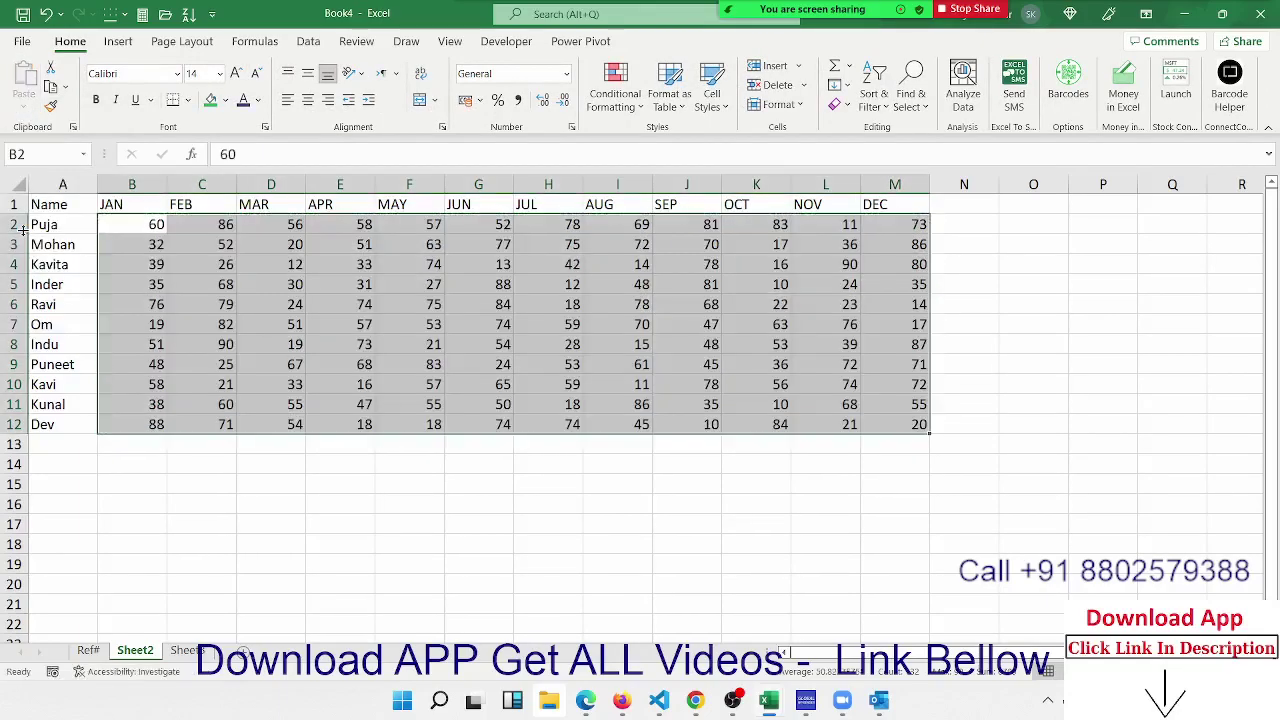
left_click(59, 474)
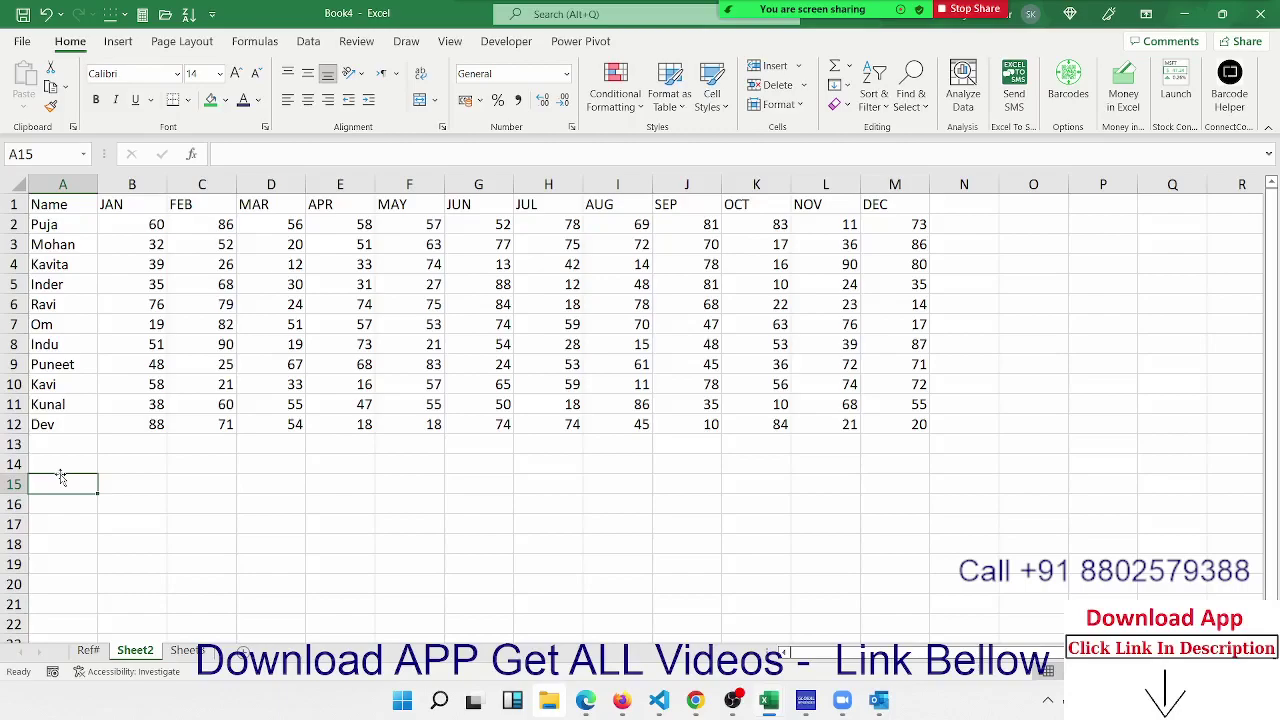
Label A15 as Name and enter a lookup name from the list in A16
type("Q")
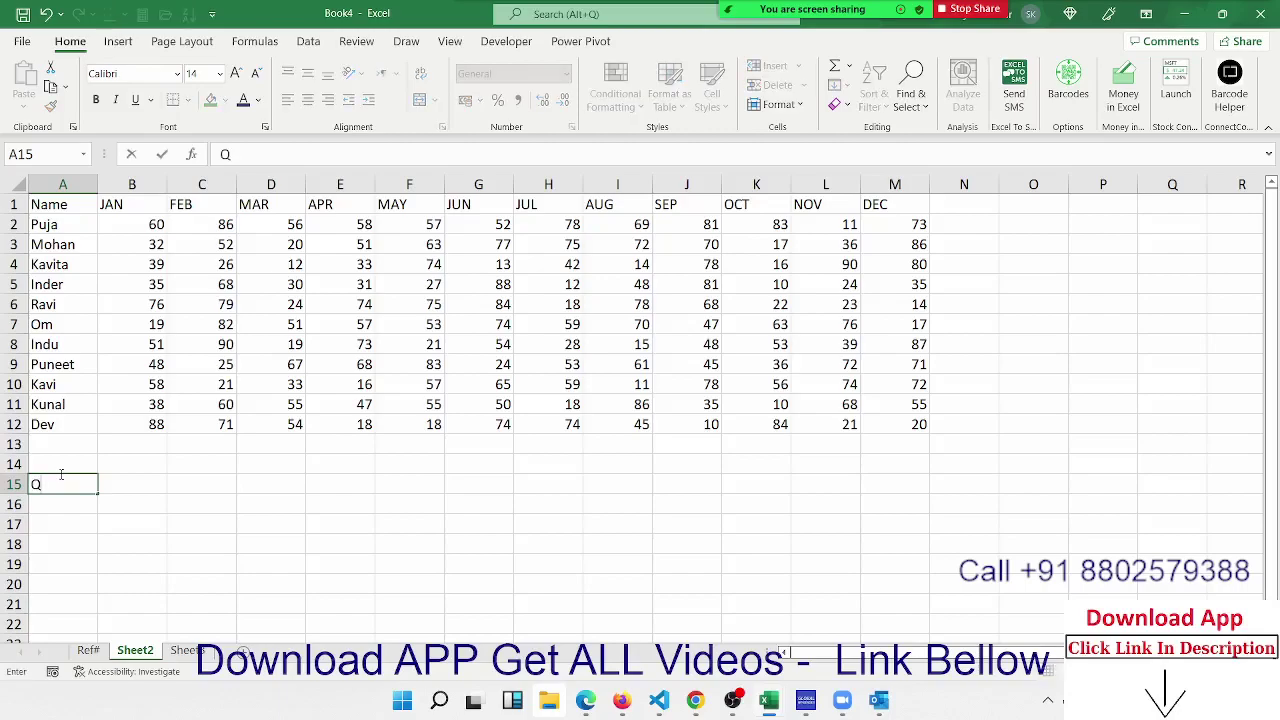
key("BackSpace")
type("Nam")
type("e")
key("Return")
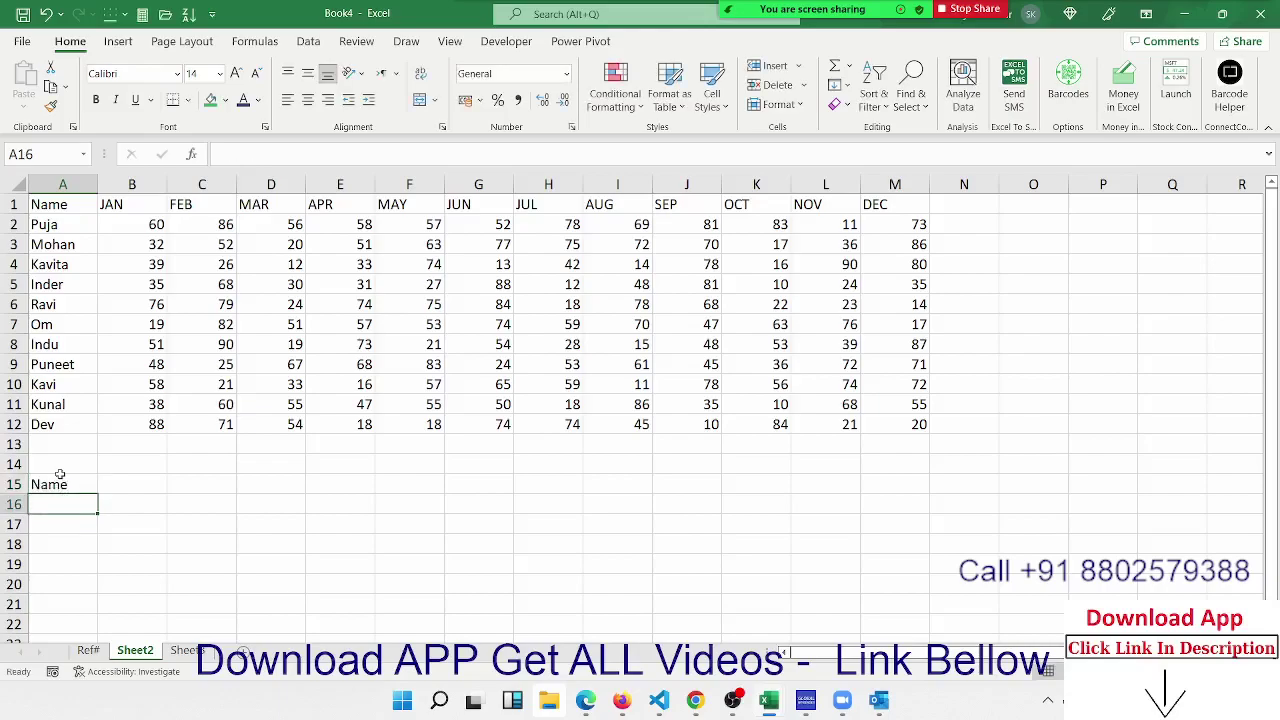
type("Om")
key("Tab")
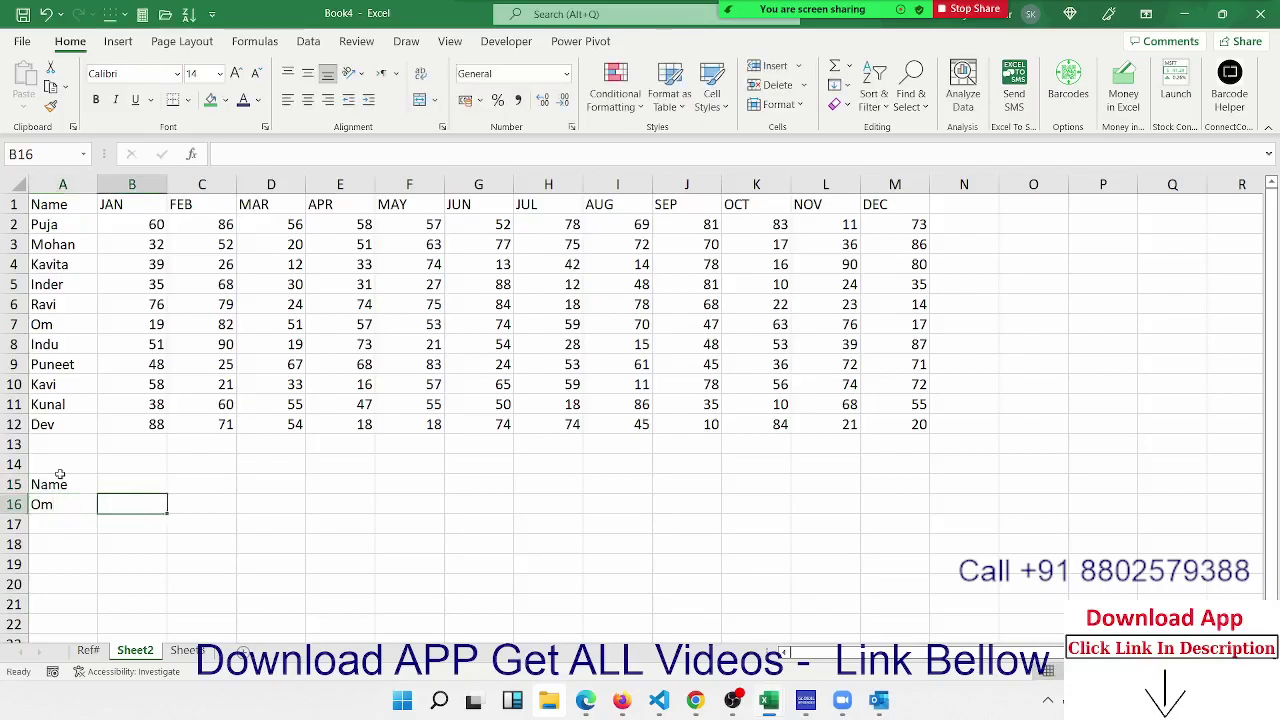
Enter Q in B14 and the quarter number 1 in B15
key("Up")
key("Up")
type("Q")
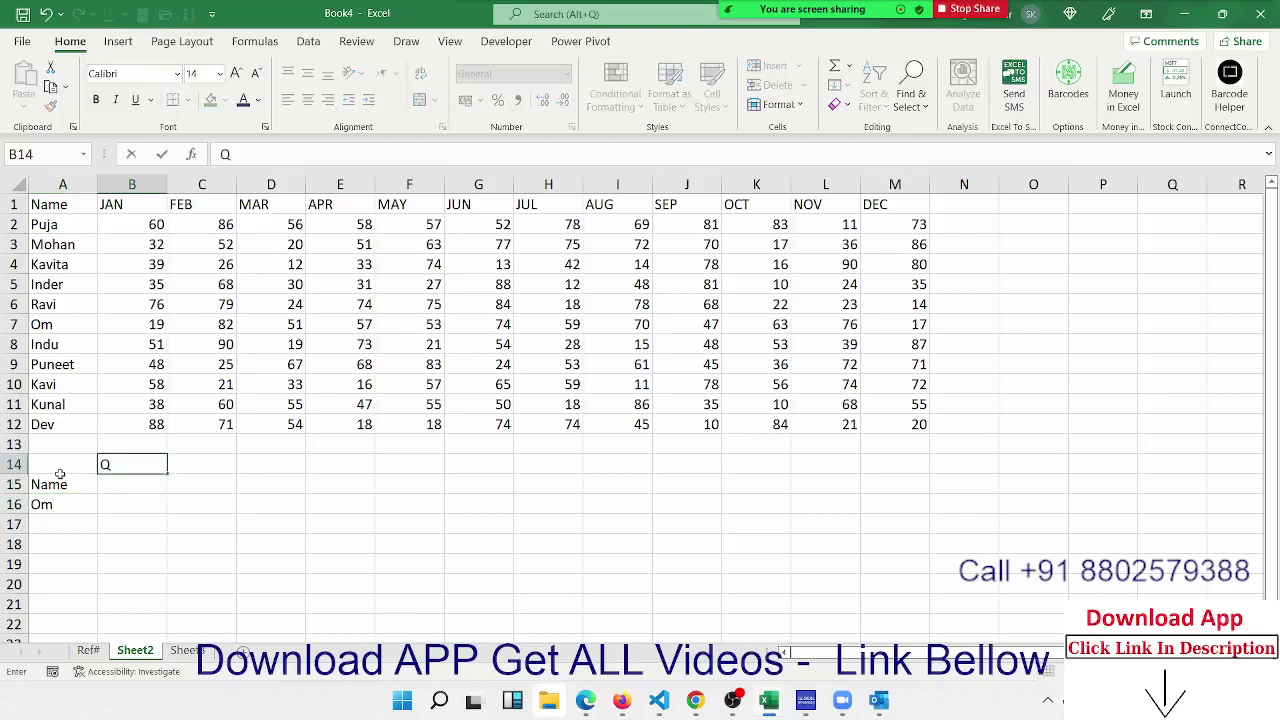
key("Return")
type("1")
key("Return")
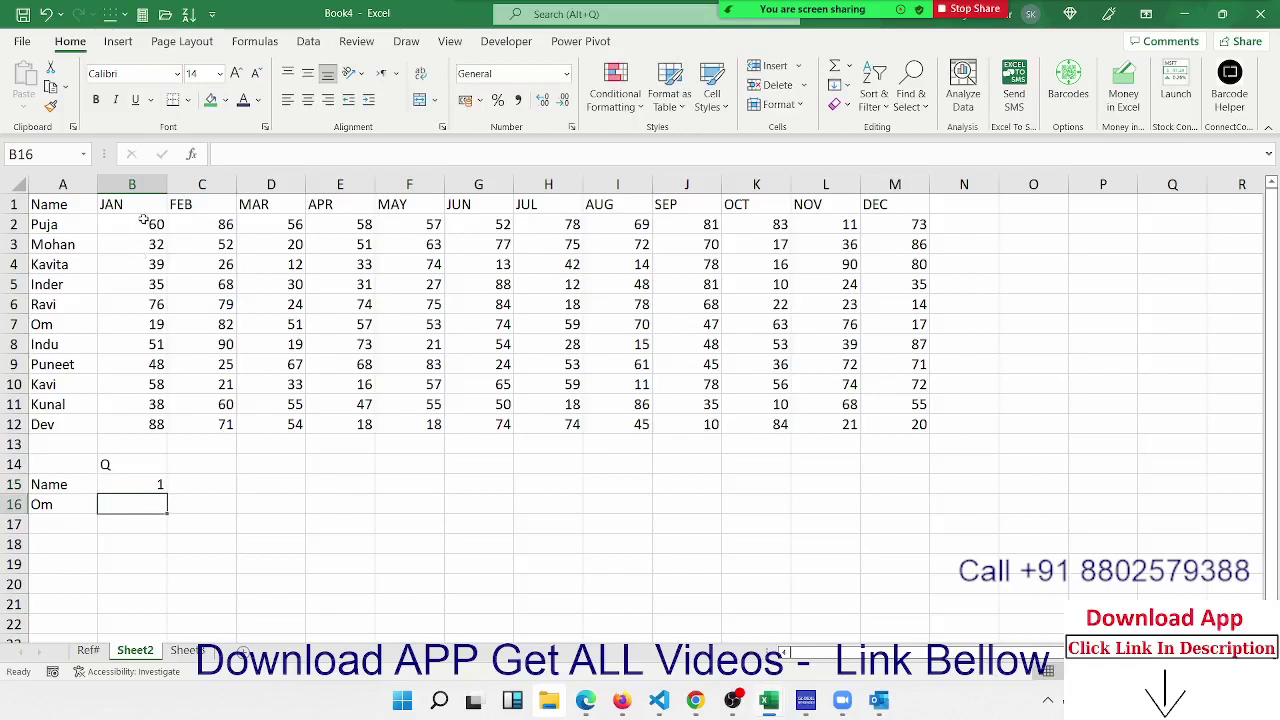
mouse_move(147, 226)
left_mouse_down()
mouse_move(247, 202)
mouse_move(265, 227)
left_mouse_up()
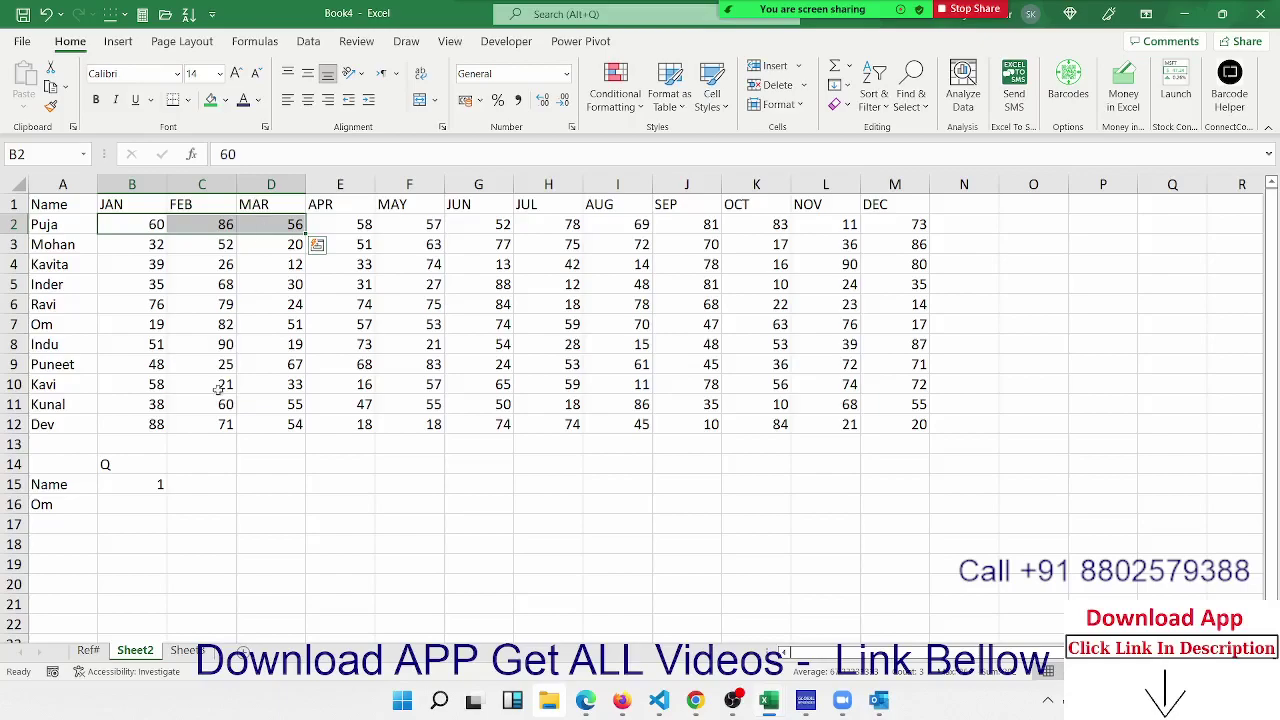
Enter =MATCH(A16,A1:A12,0) in B16, returning the name's row position 7
left_click(137, 504)
type("=")
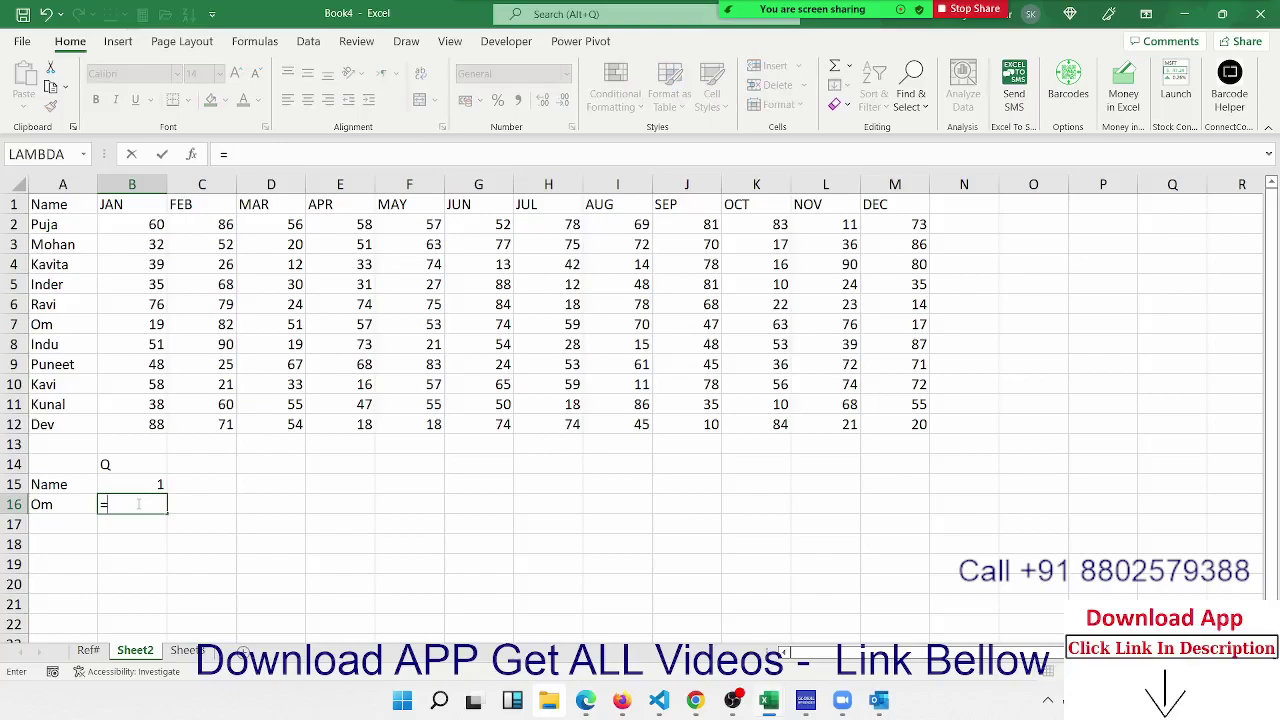
type("ma")
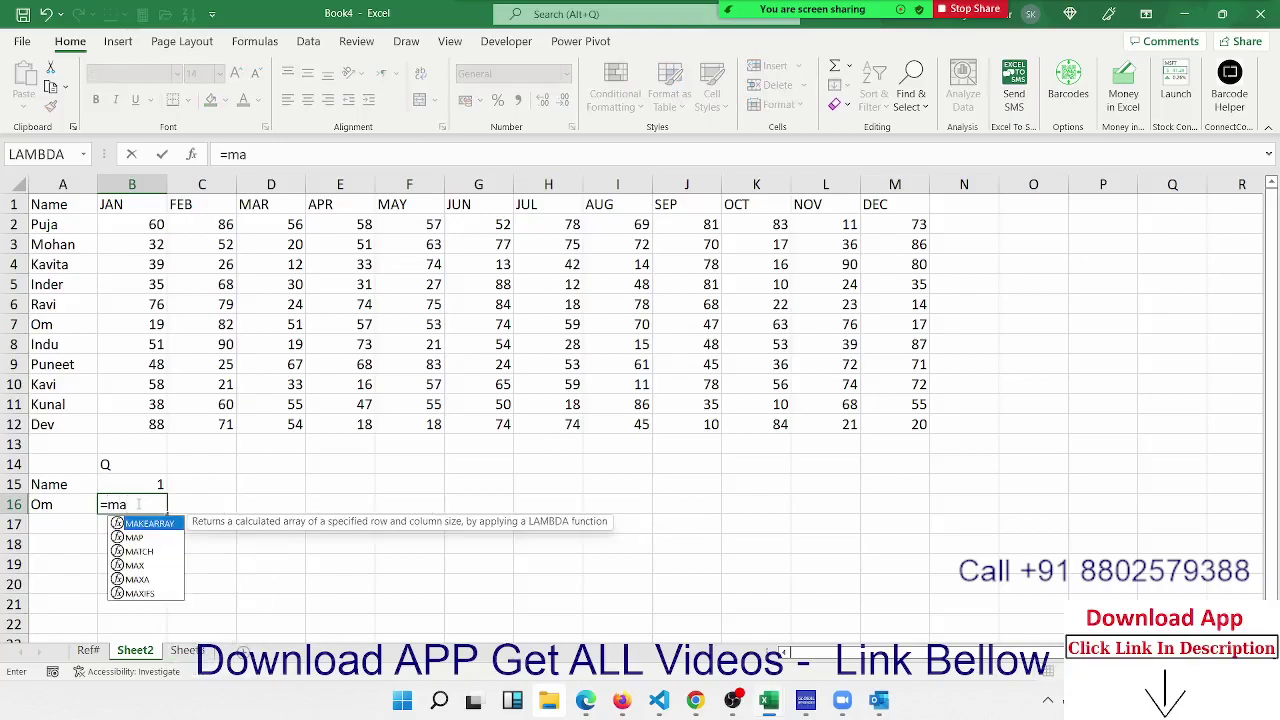
type("t")
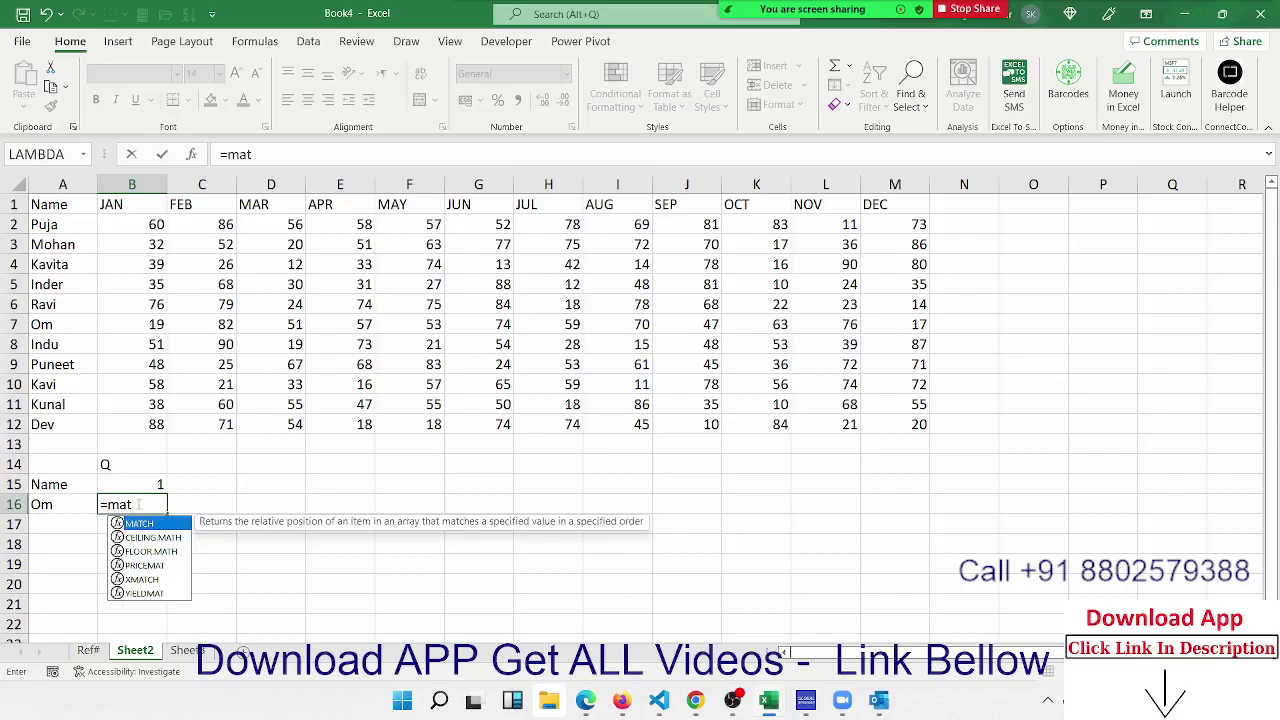
key("Tab")
key("Left")
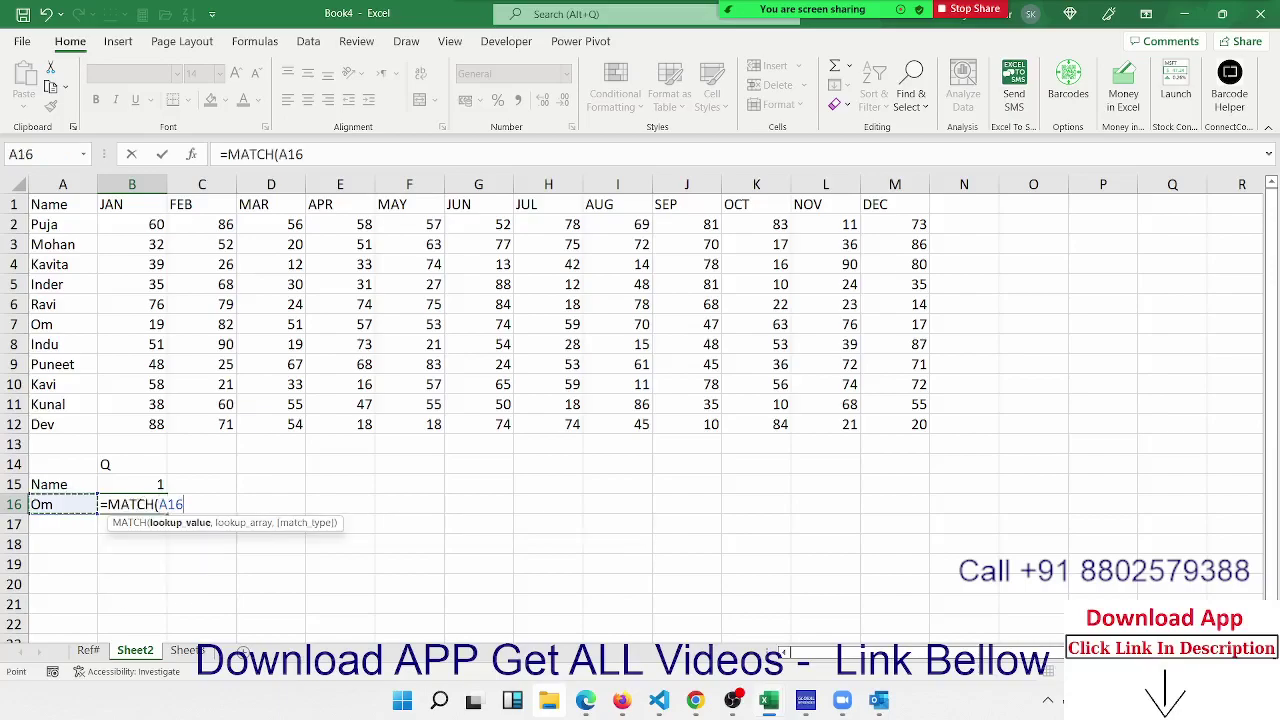
type(",")
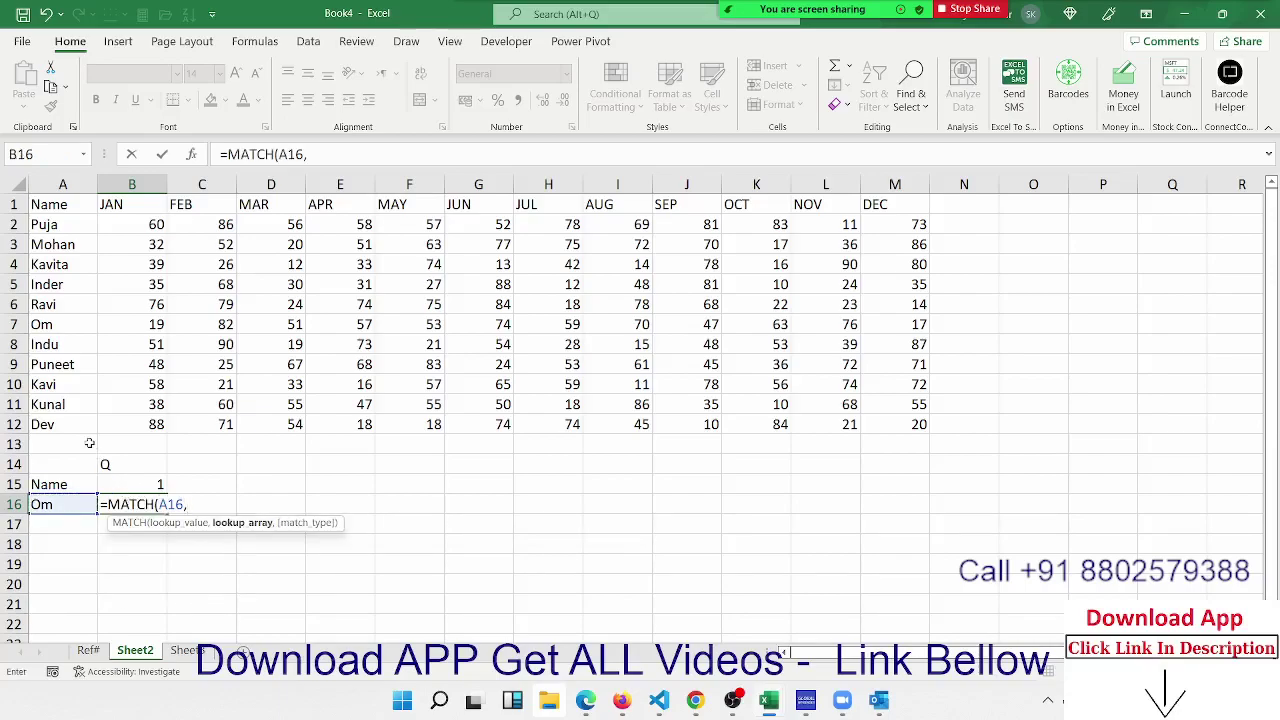
left_click_drag(77, 420, 60, 205)
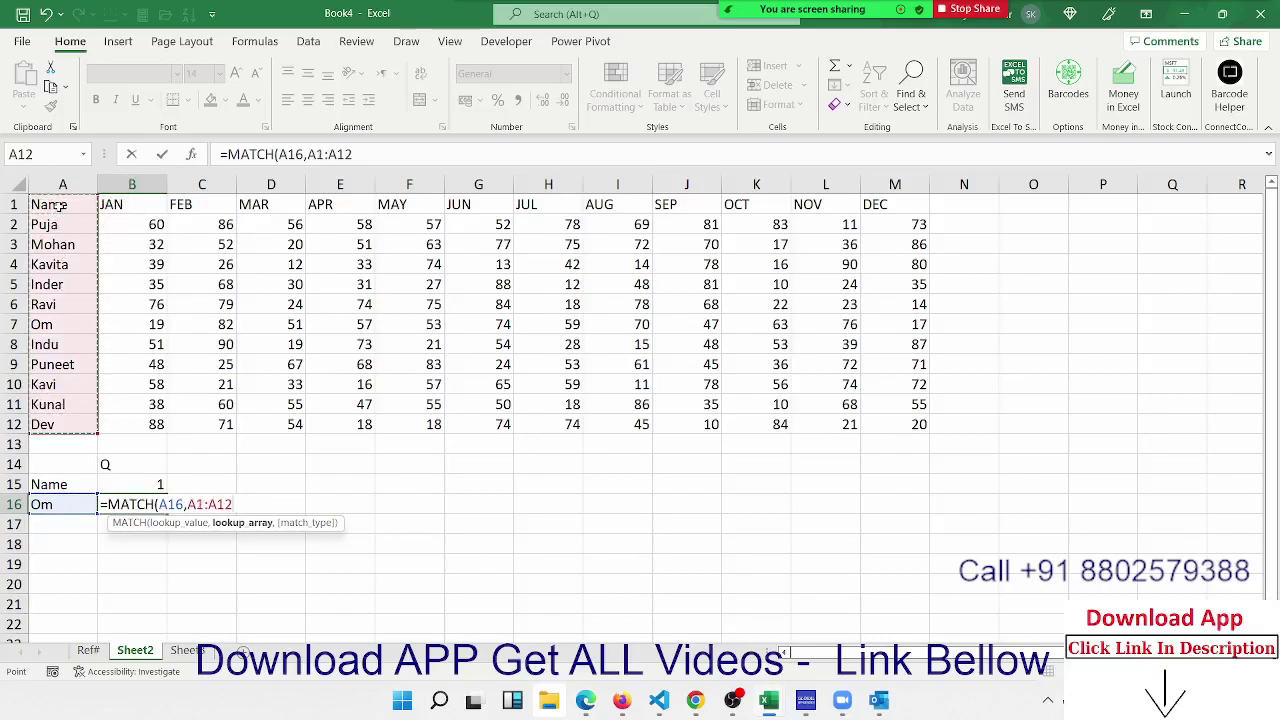
type(",0")
key("Return")
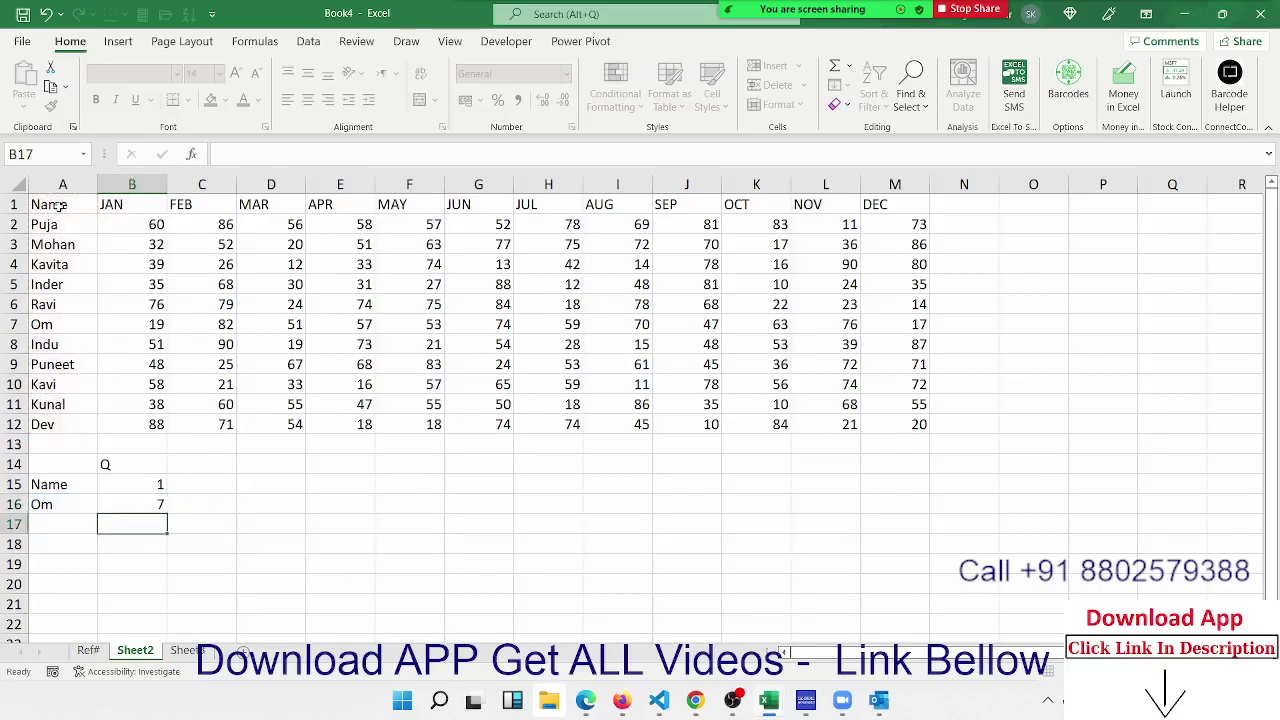
key("Up")
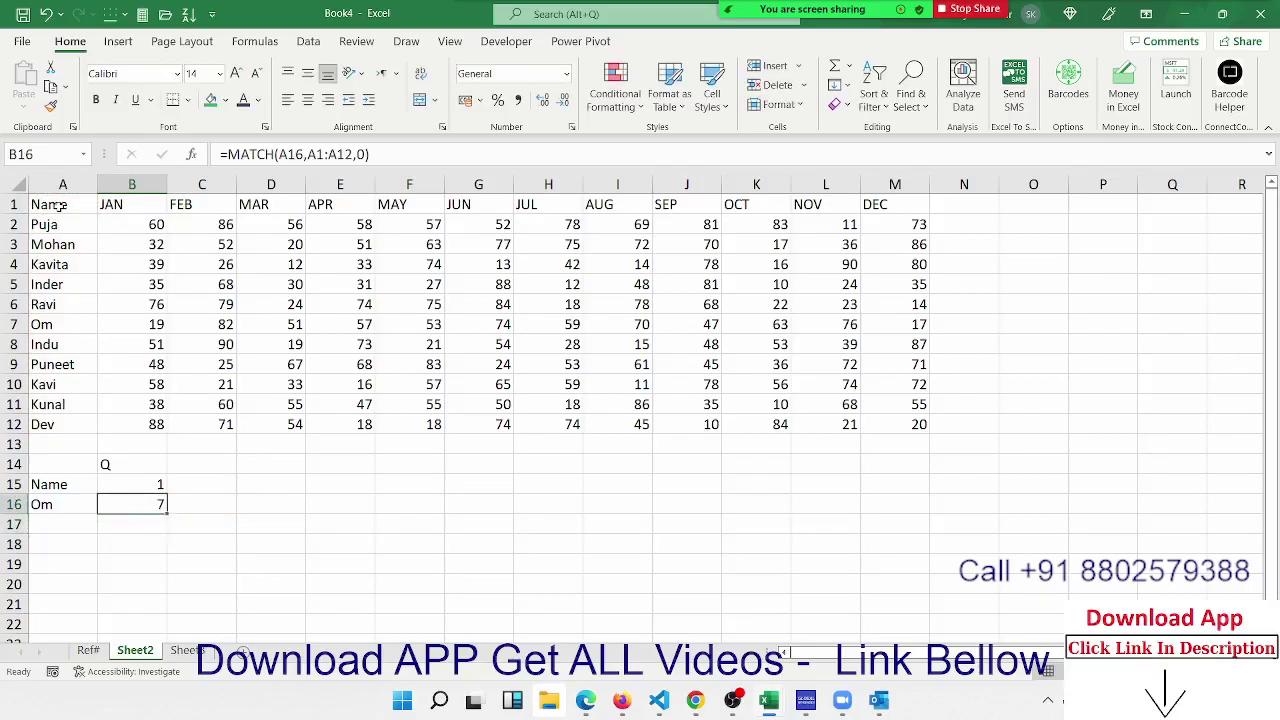
key("Right")
key("Up")
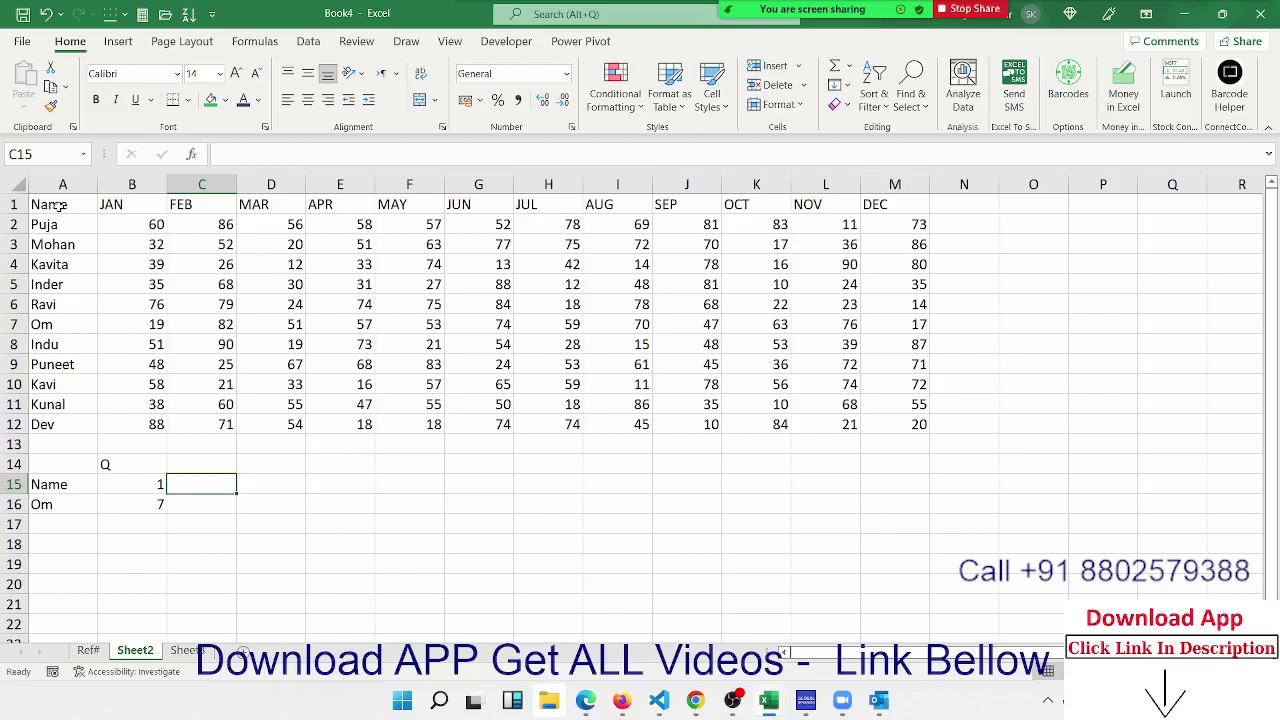
Enter =CHOOSE(B15,"JAN","APR","JUL","OCT") in C15 so it shows JAN
type("=c")
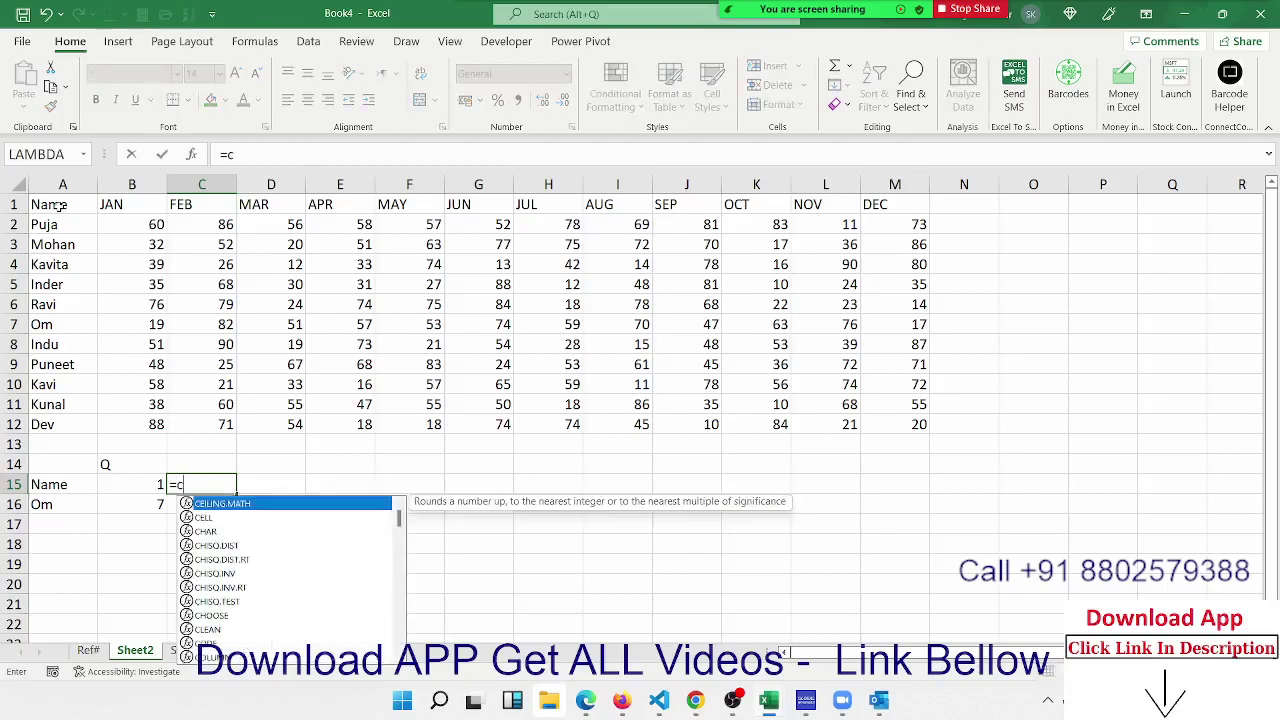
type("hoo")
key("Tab")
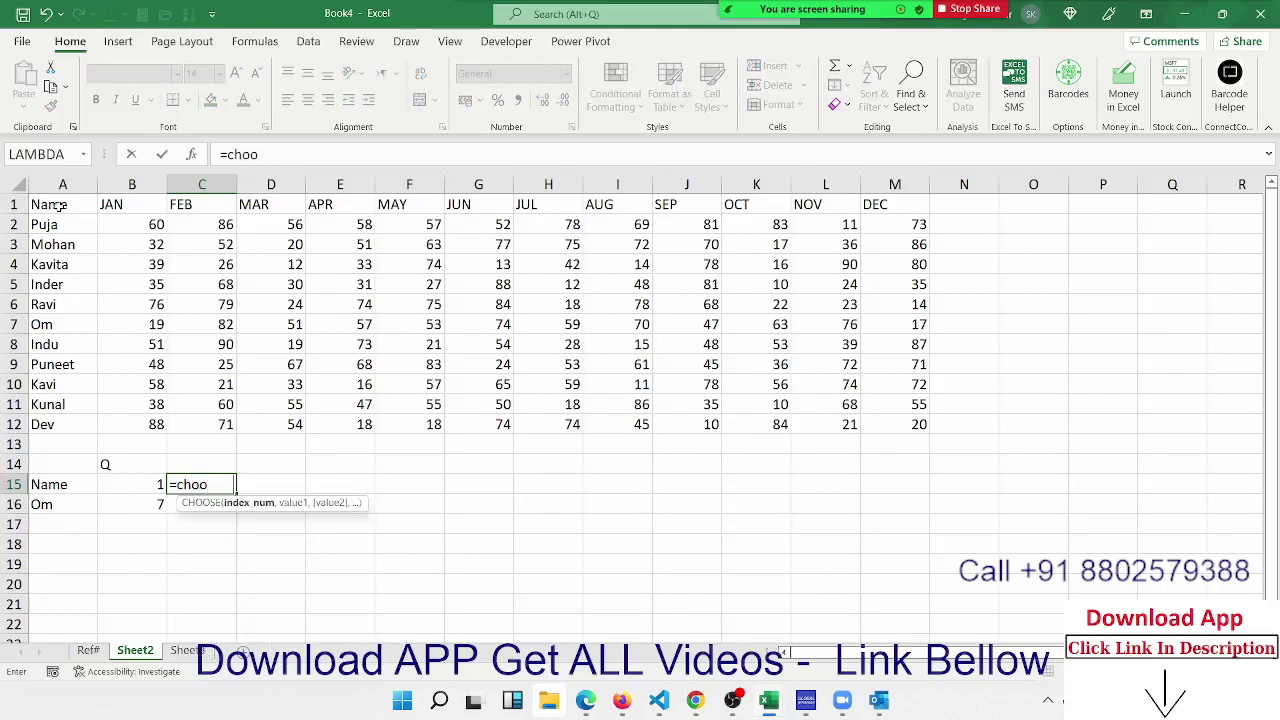
key("Left")
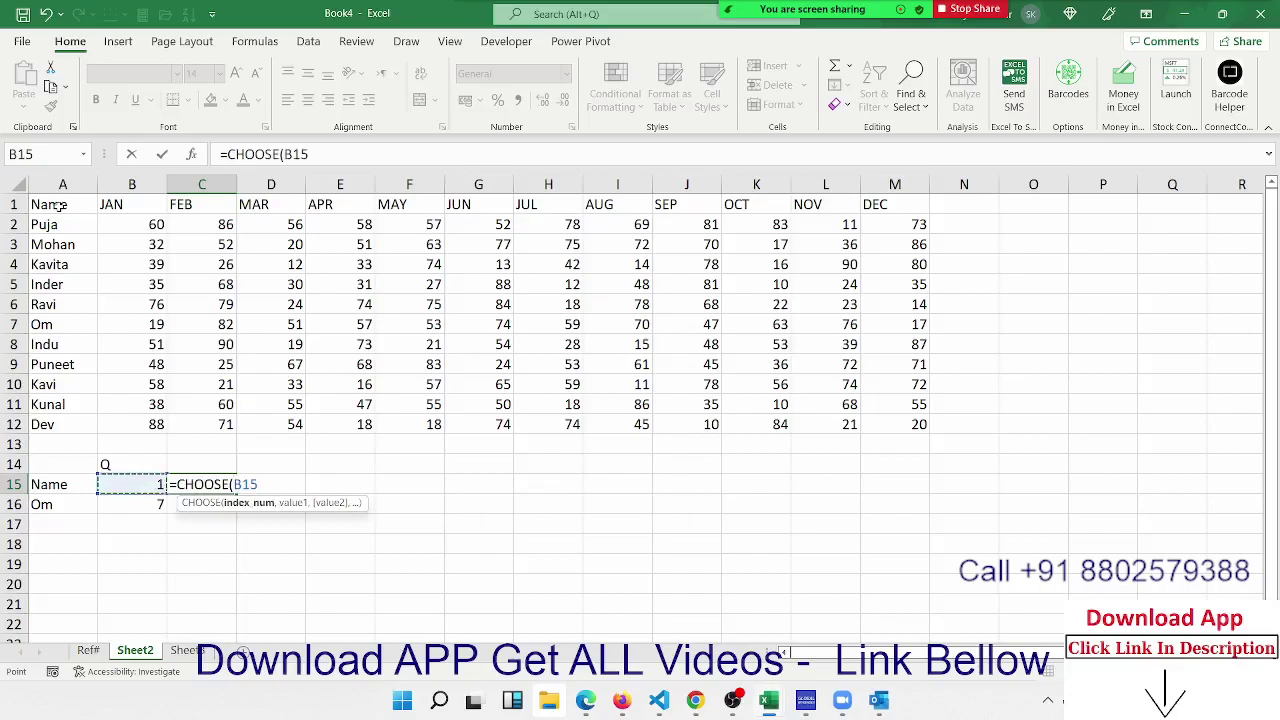
type(",\"J")
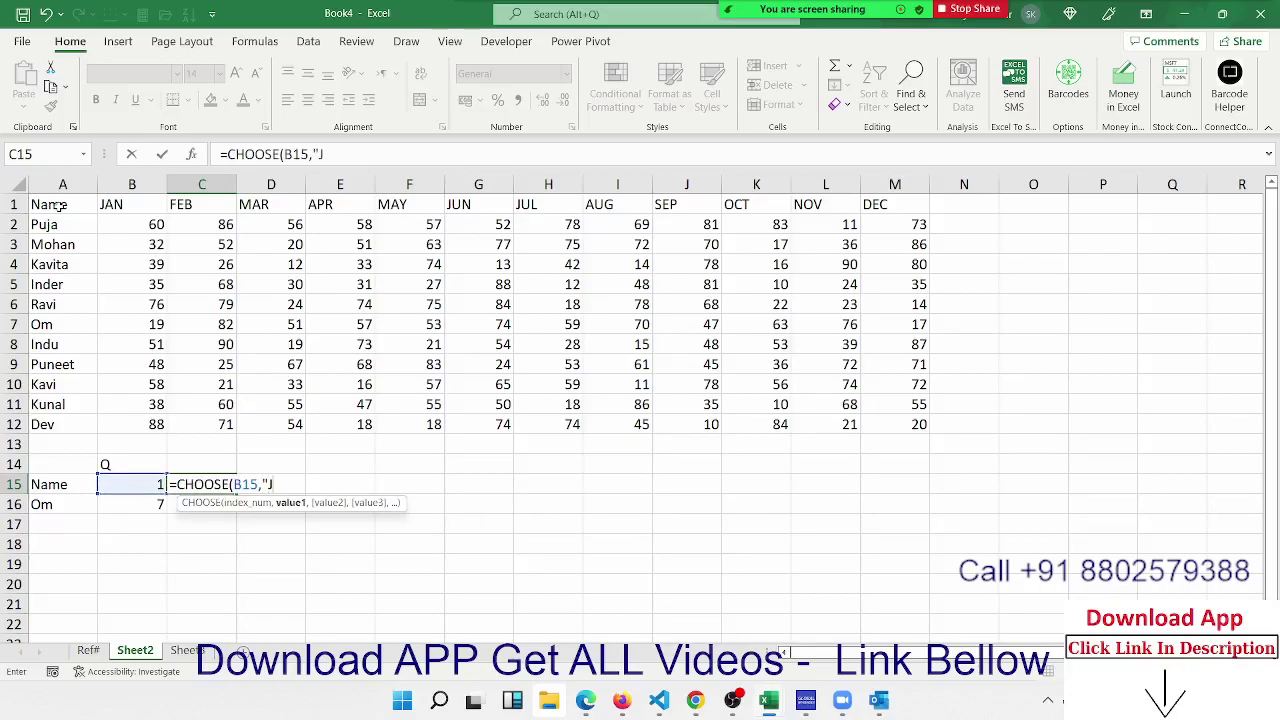
type("AN")
type("\",\"")
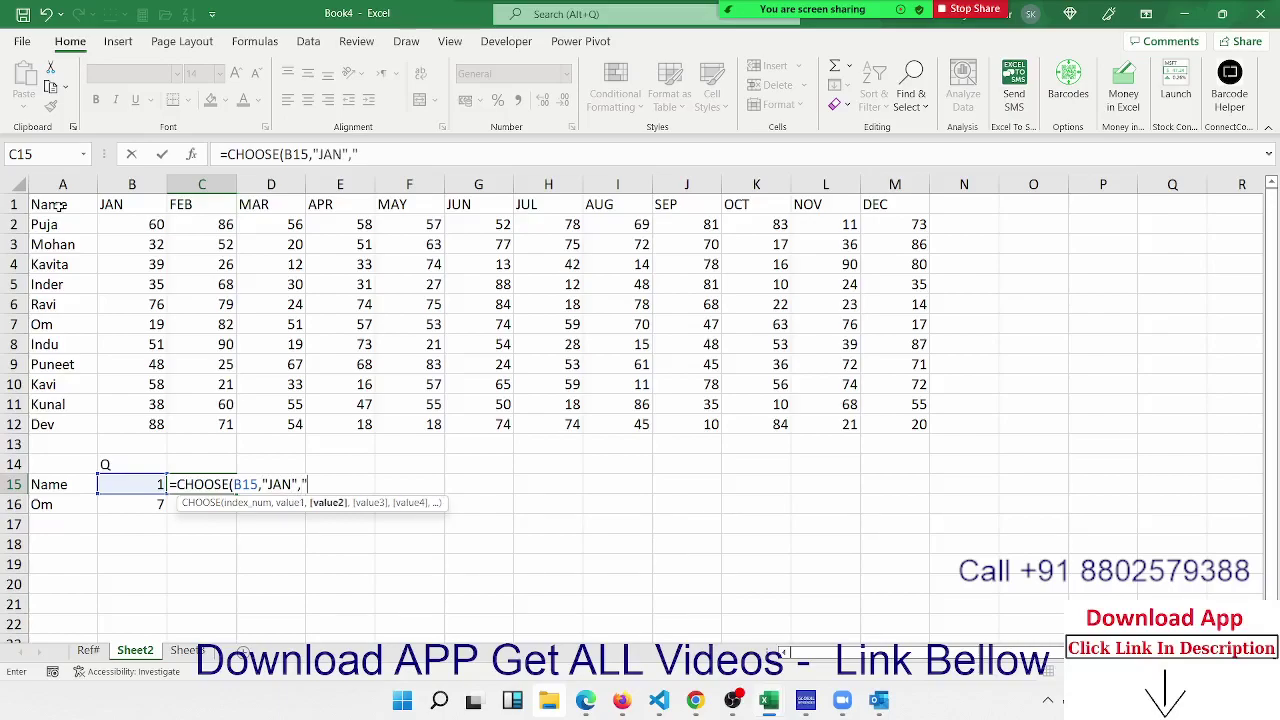
type("APR")
type("\",\"")
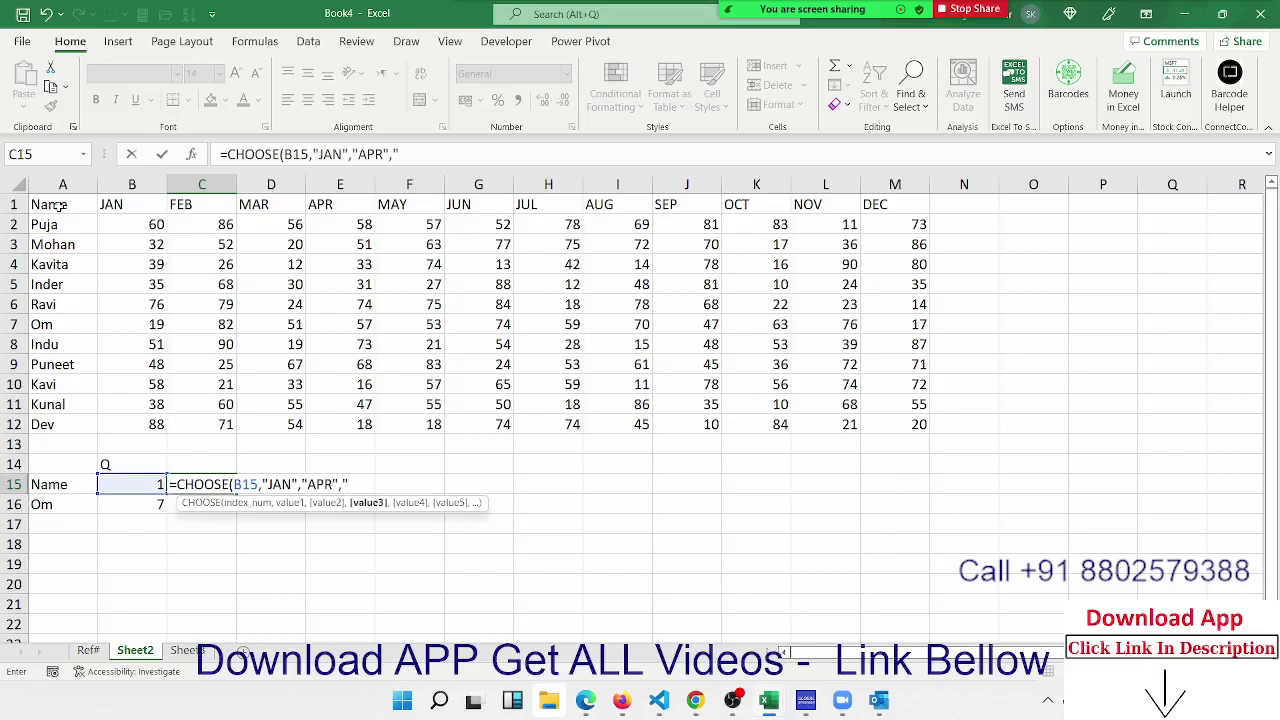
type("J")
type("UL\"")
type(",\"OC")
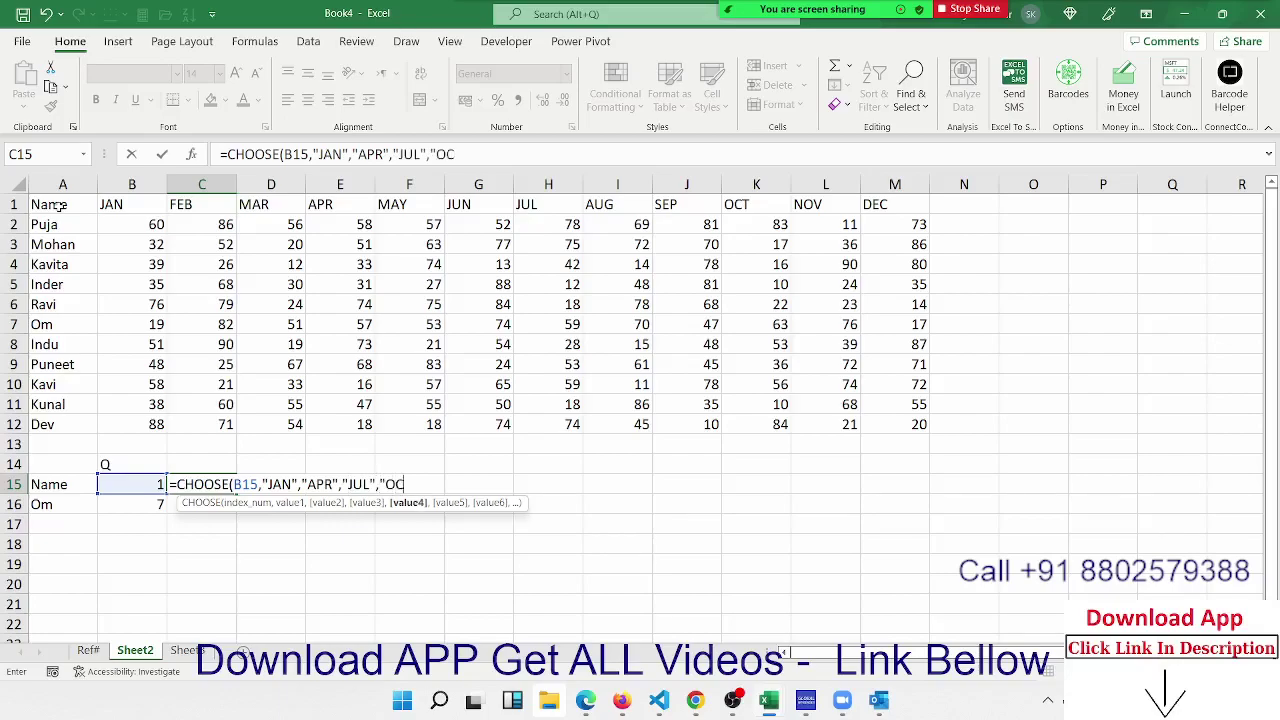
type("T\"")
key("Return")
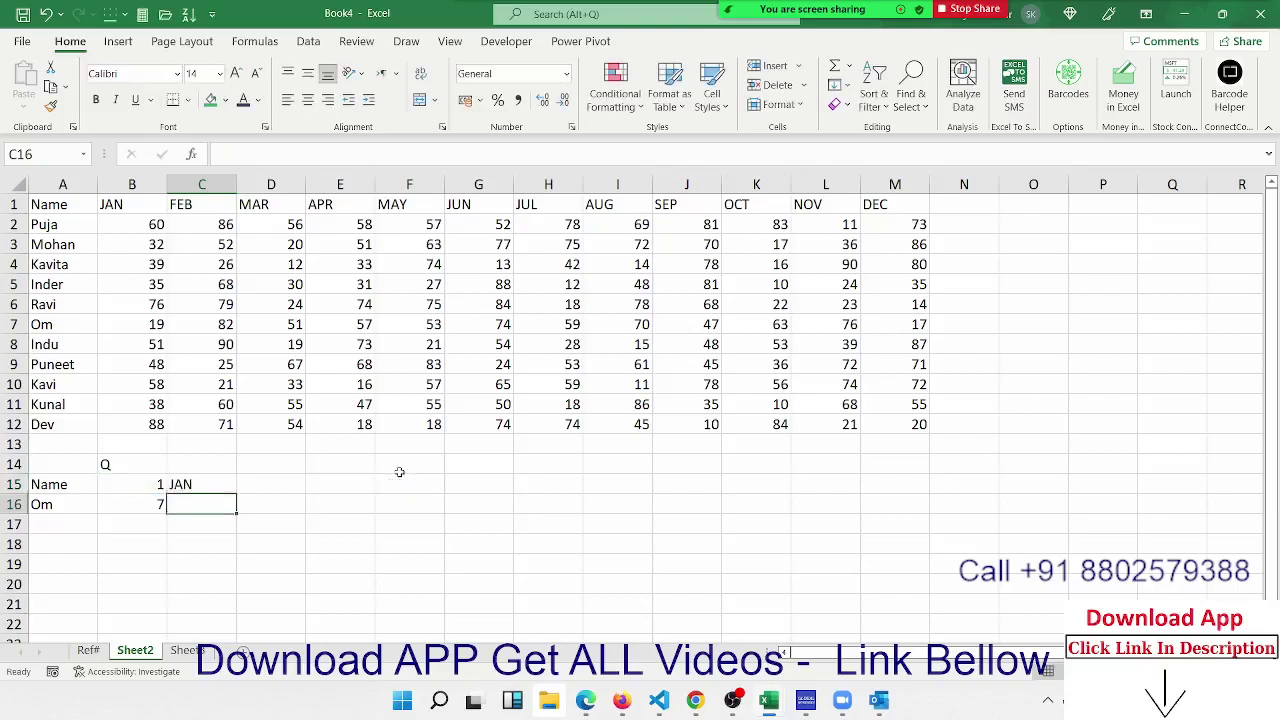
key("Up")
key("Right")
Enter =MATCH(C15,A1:M1,0) in D15, returning JAN's column position 2
type("=")
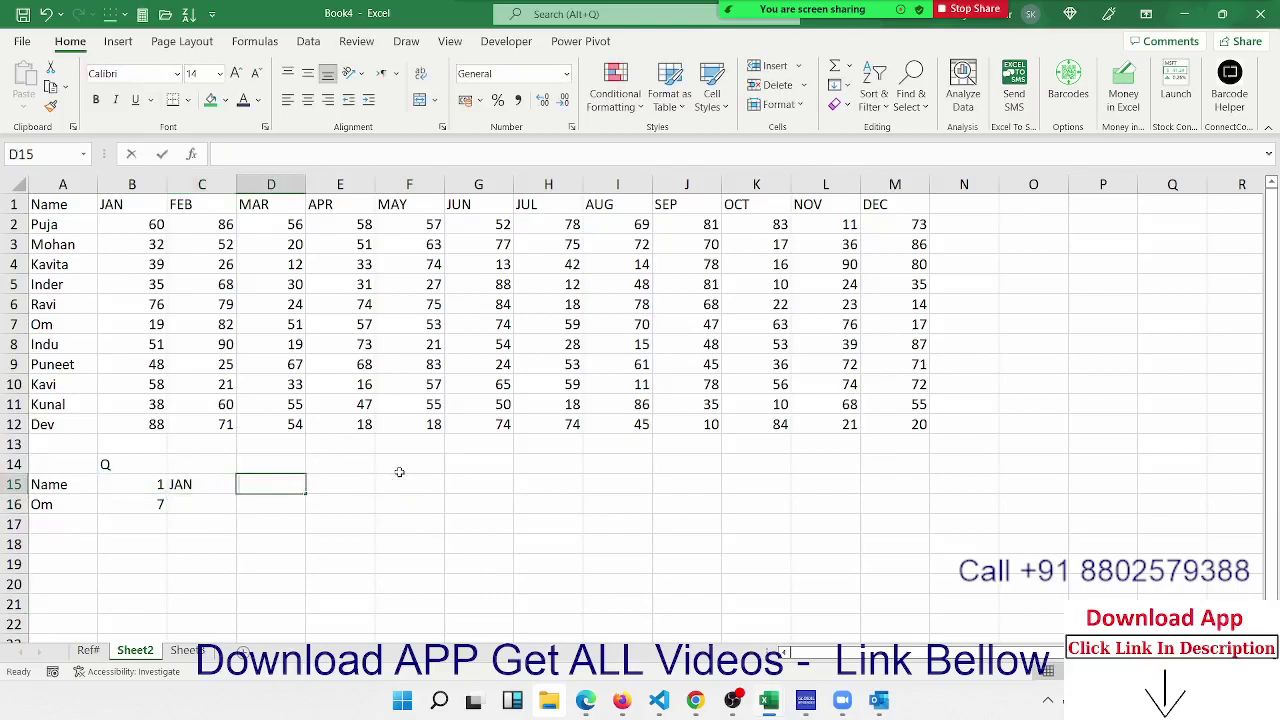
type("ma")
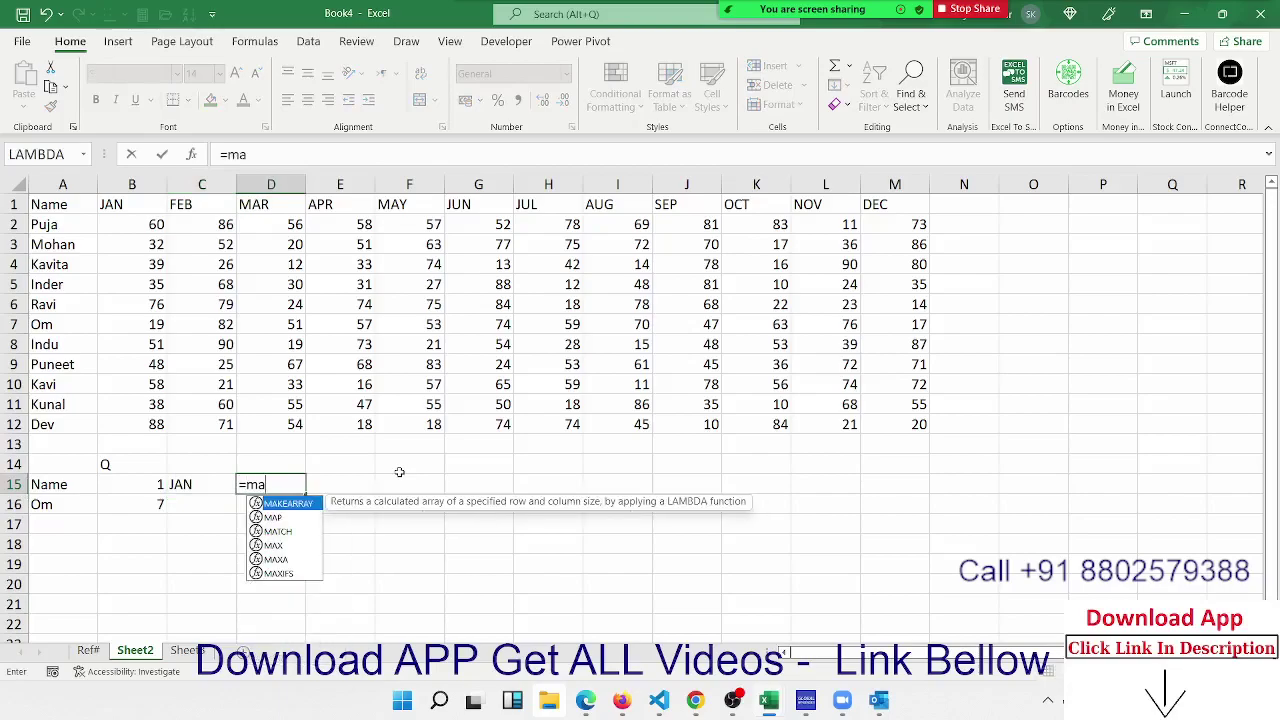
type("t")
key("Tab")
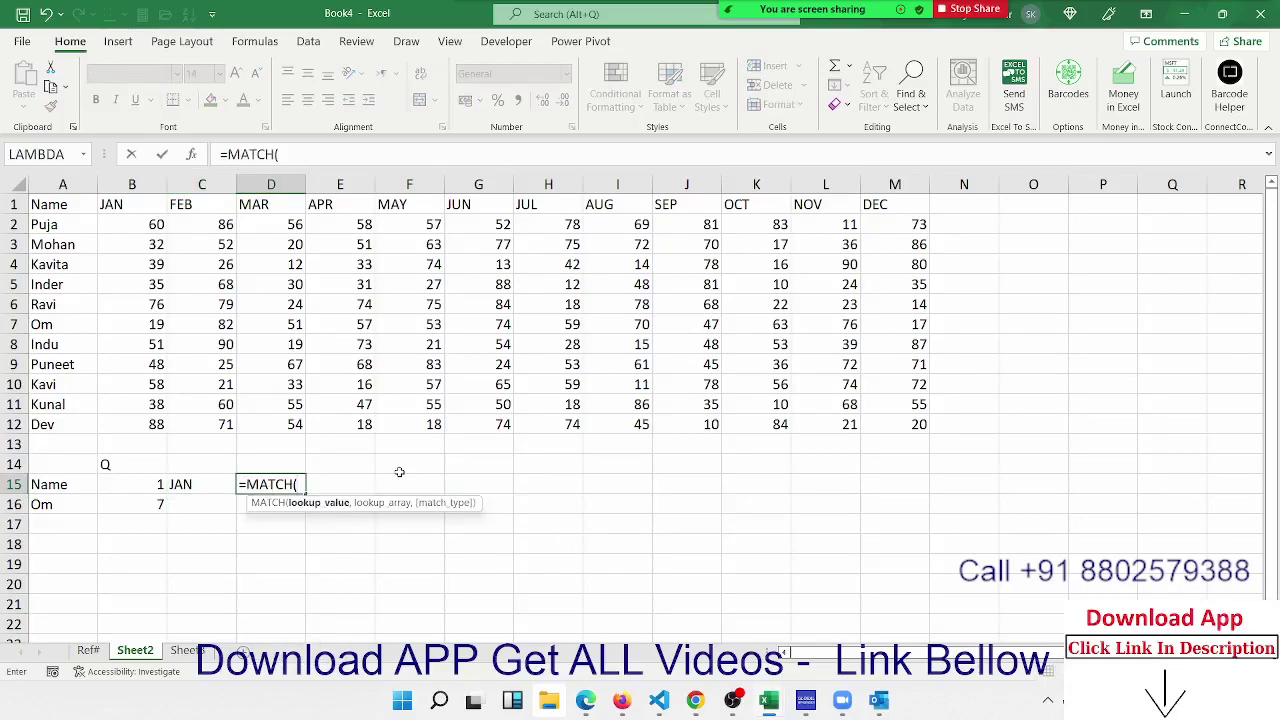
key("Left")
type(",")
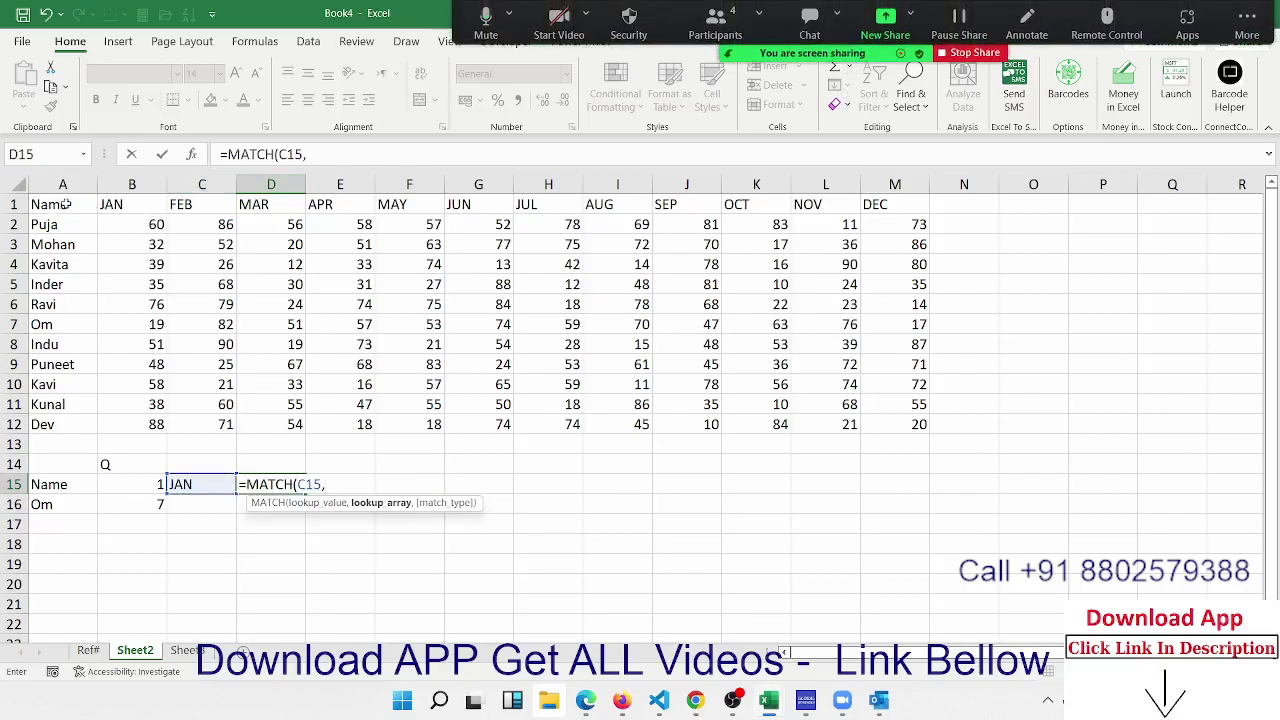
mouse_move(66, 204)
left_mouse_down()
mouse_move(912, 385)
mouse_move(915, 425)
left_mouse_up()
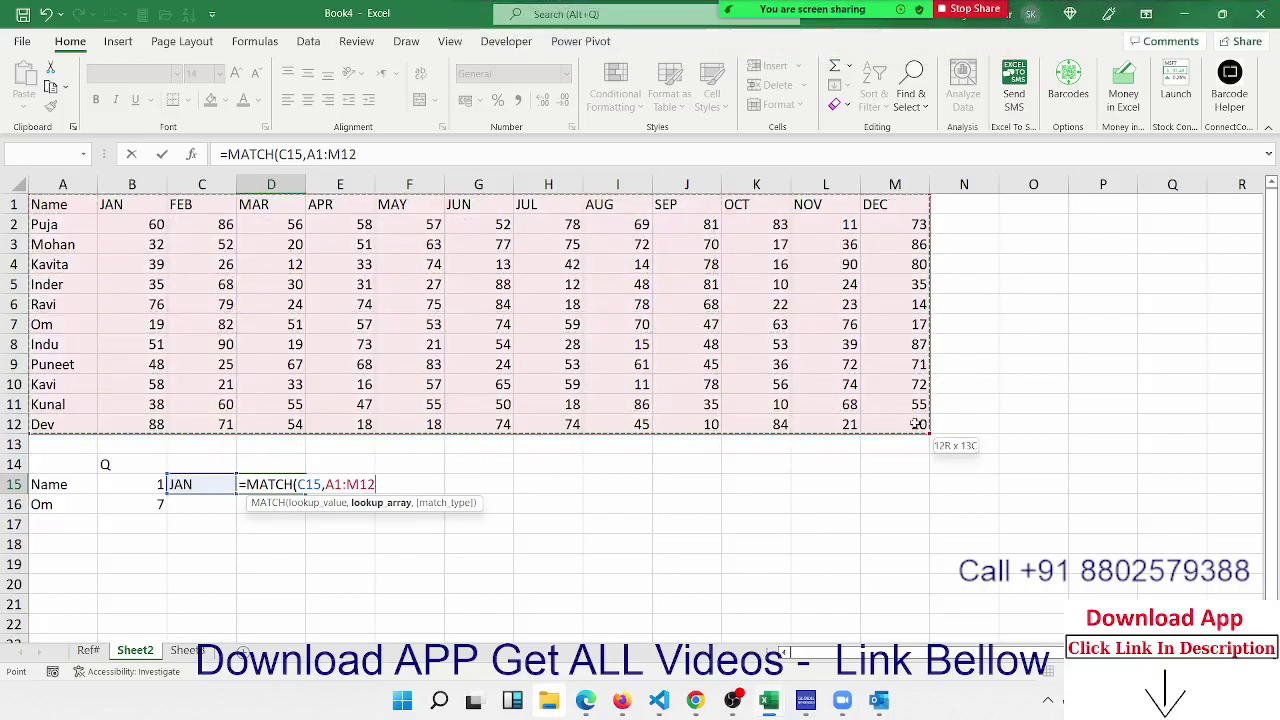
left_click_drag(905, 238, 884, 204)
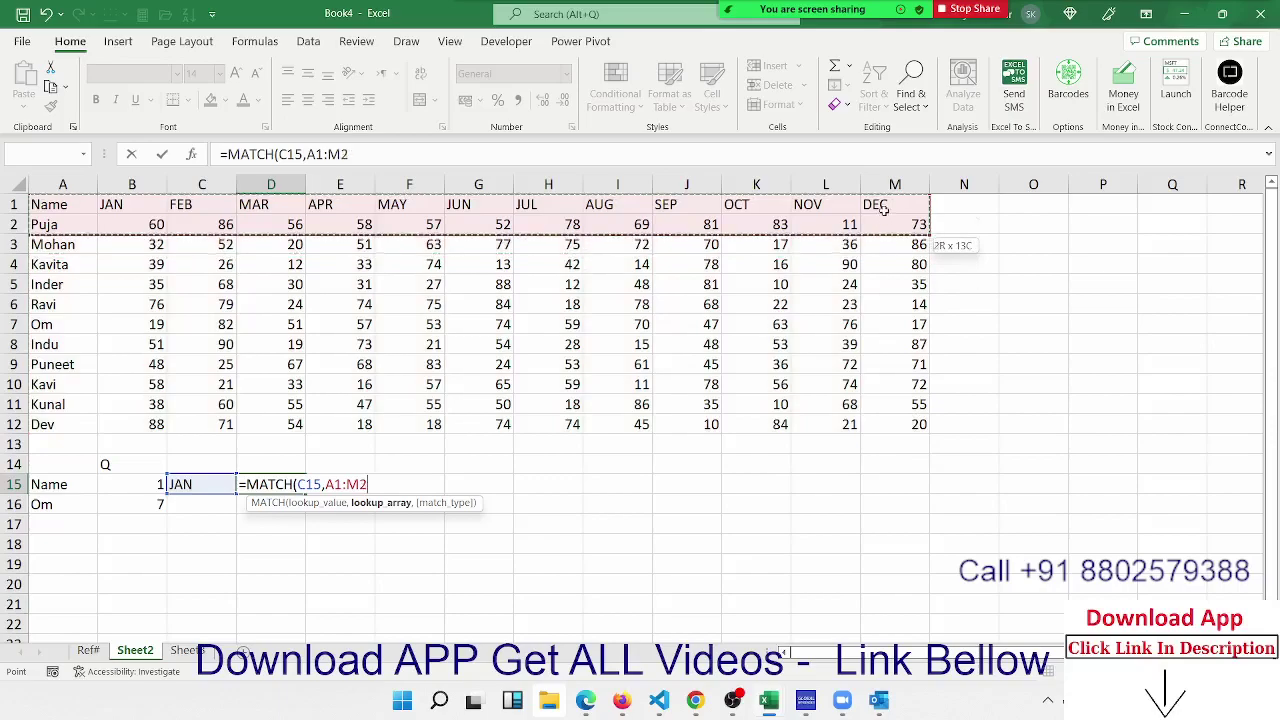
type(",")
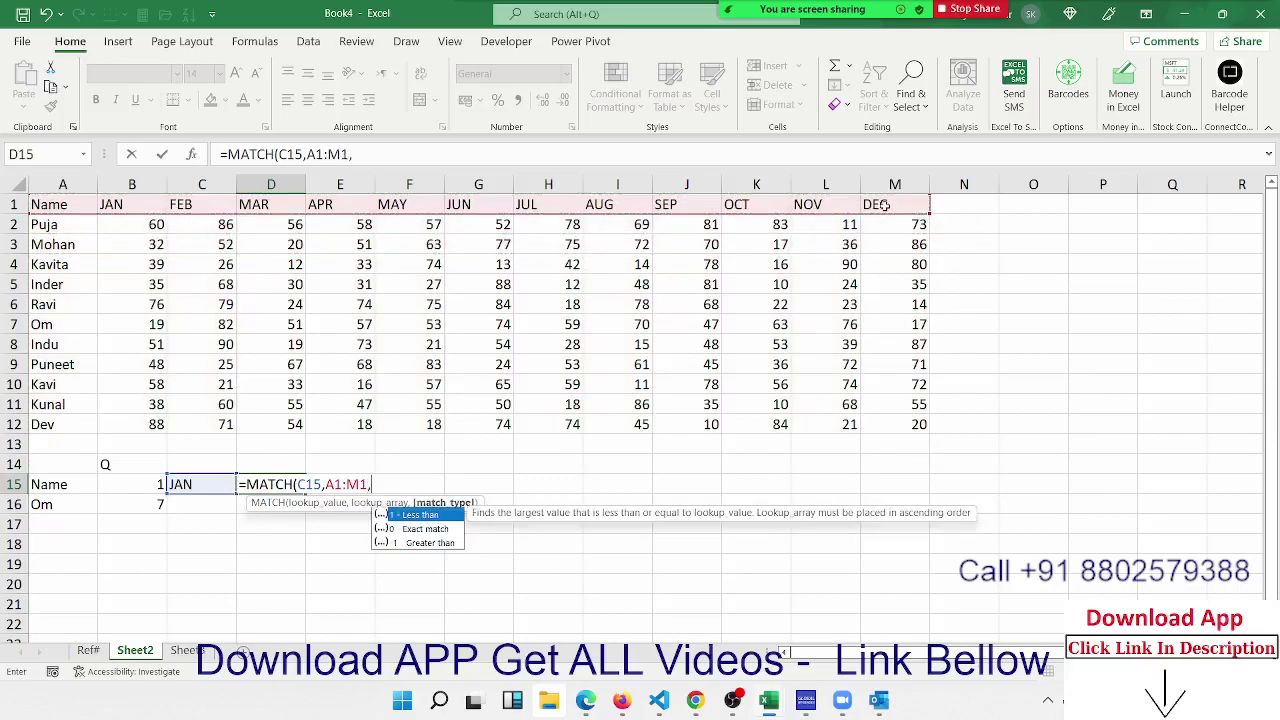
type("0")
key("Return")
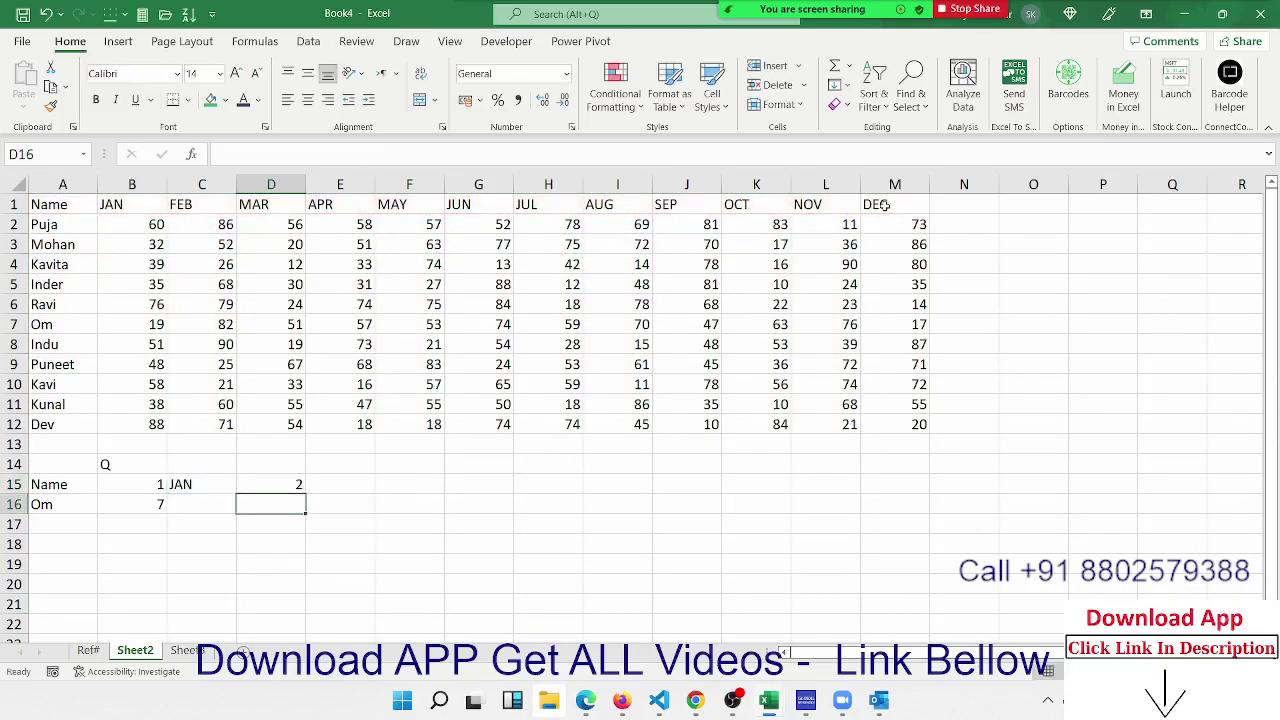
key("Up")
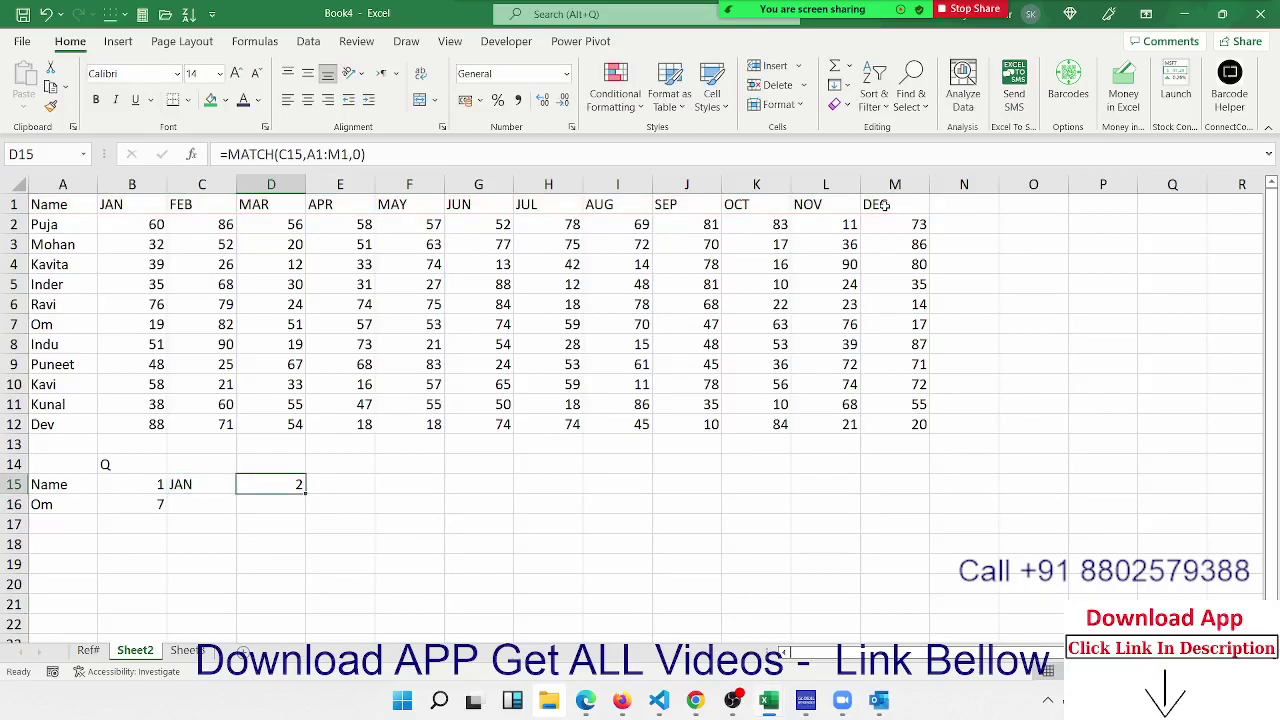
key("Right")
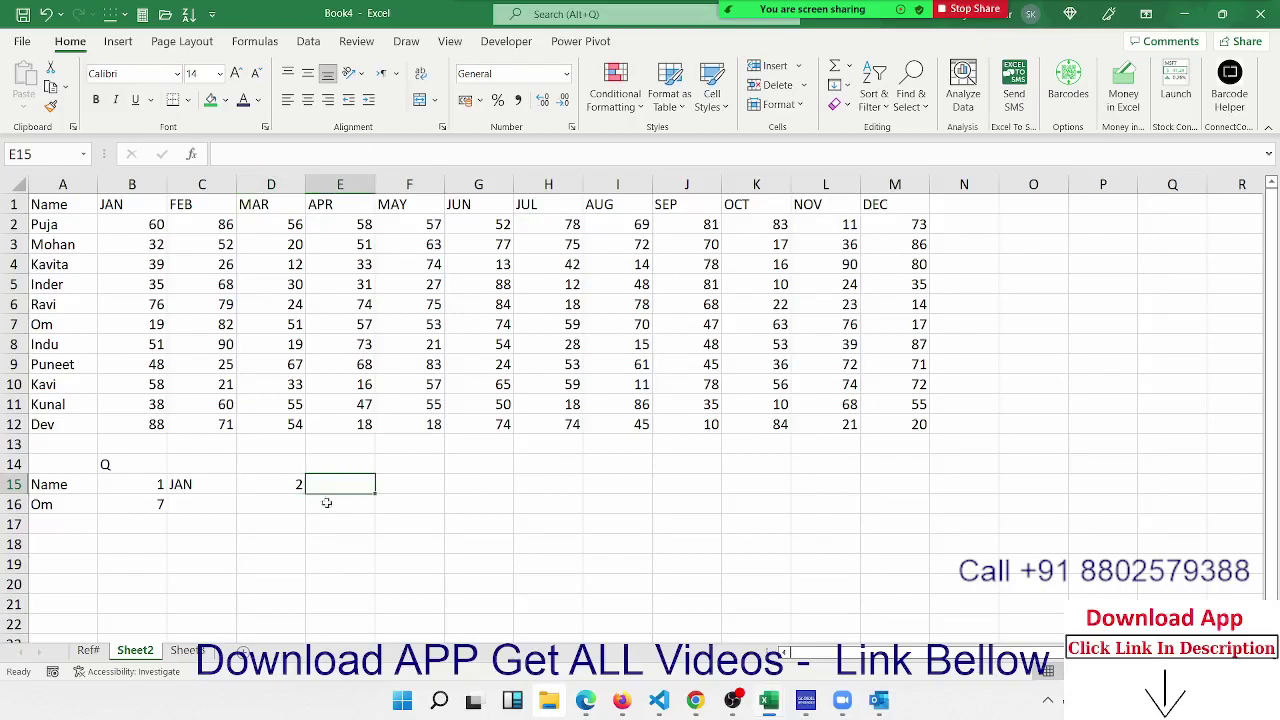
left_click(286, 484)
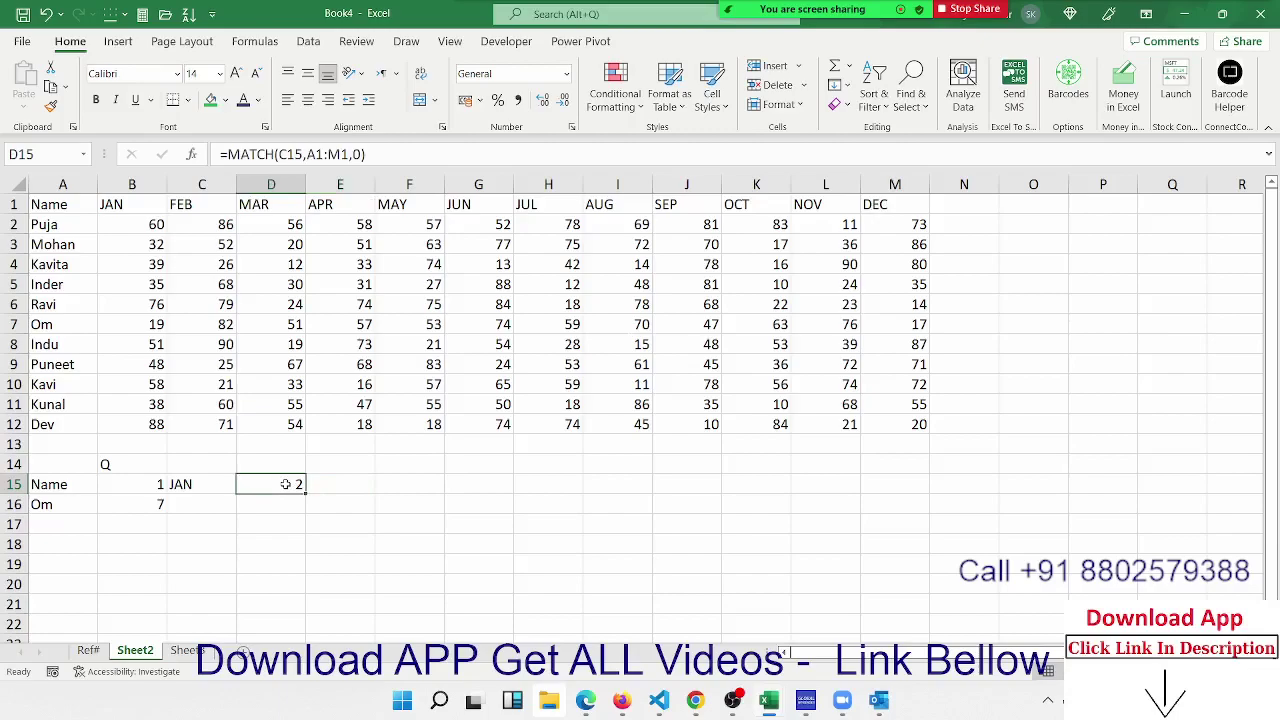
Enter =ADDRESS(B16,D15) in C16 to get the start address $B$7
left_click(150, 507)
left_click(275, 482)
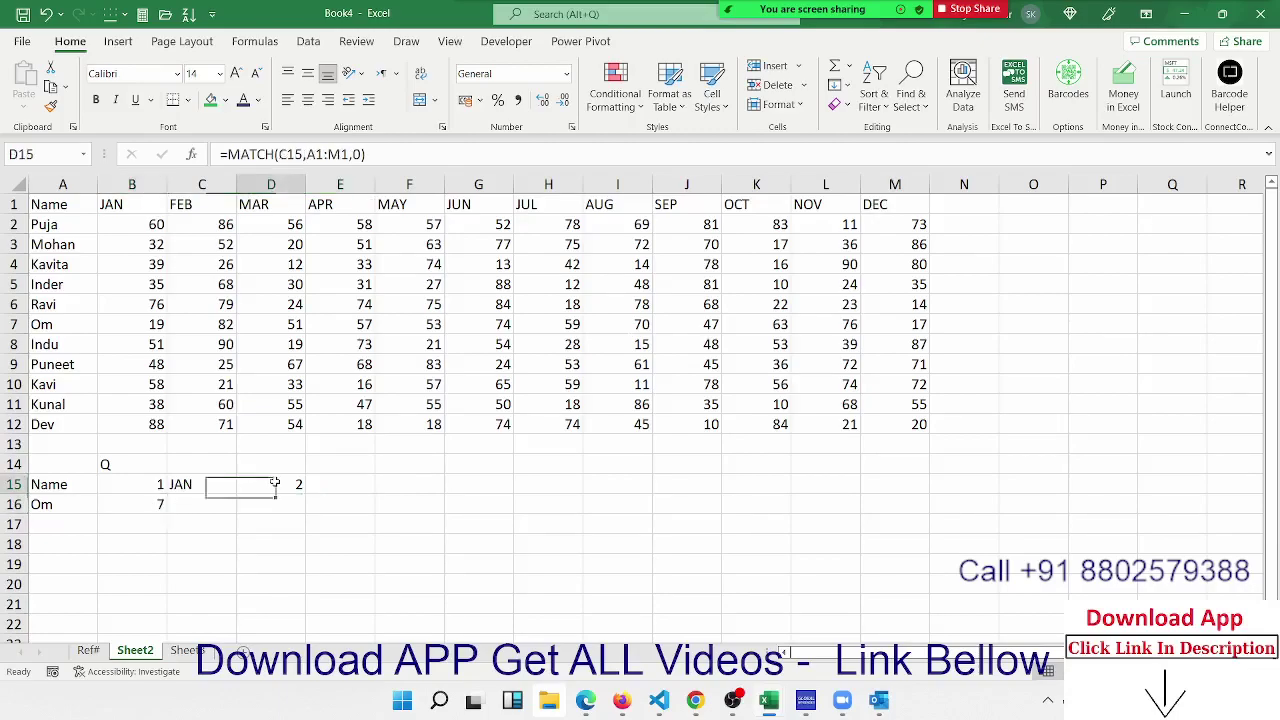
left_click(220, 508)
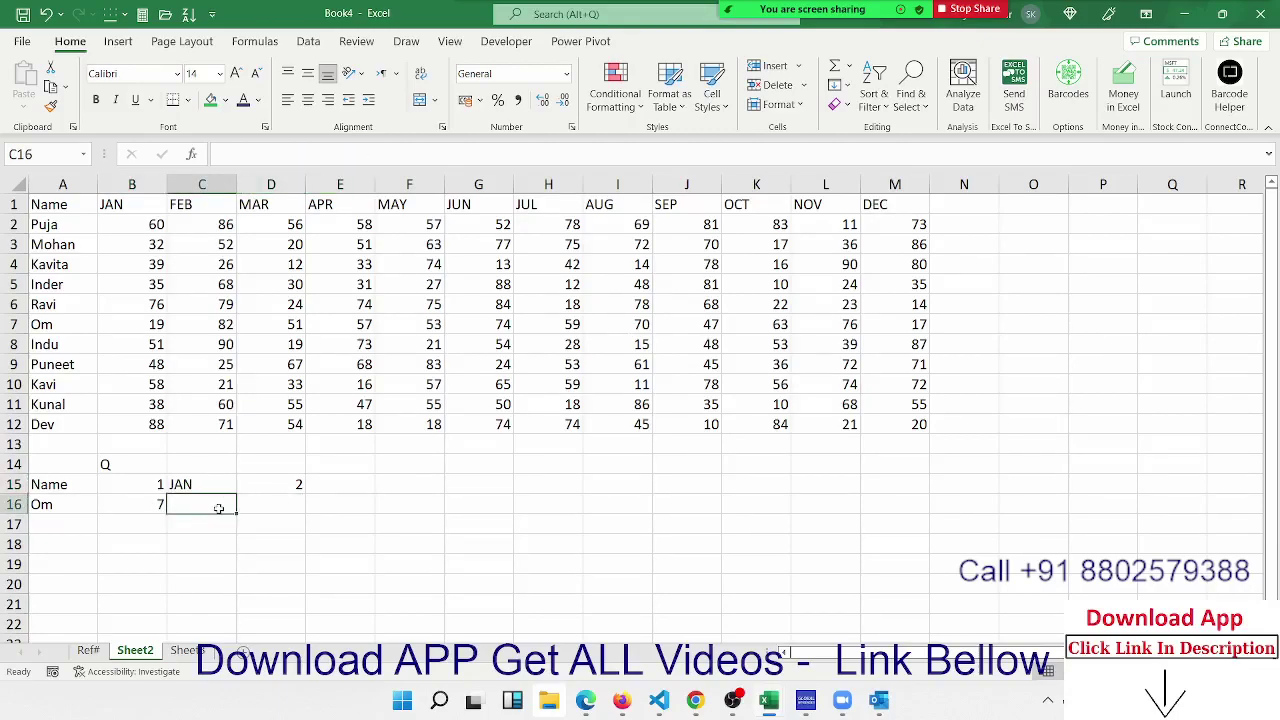
type("=ad")
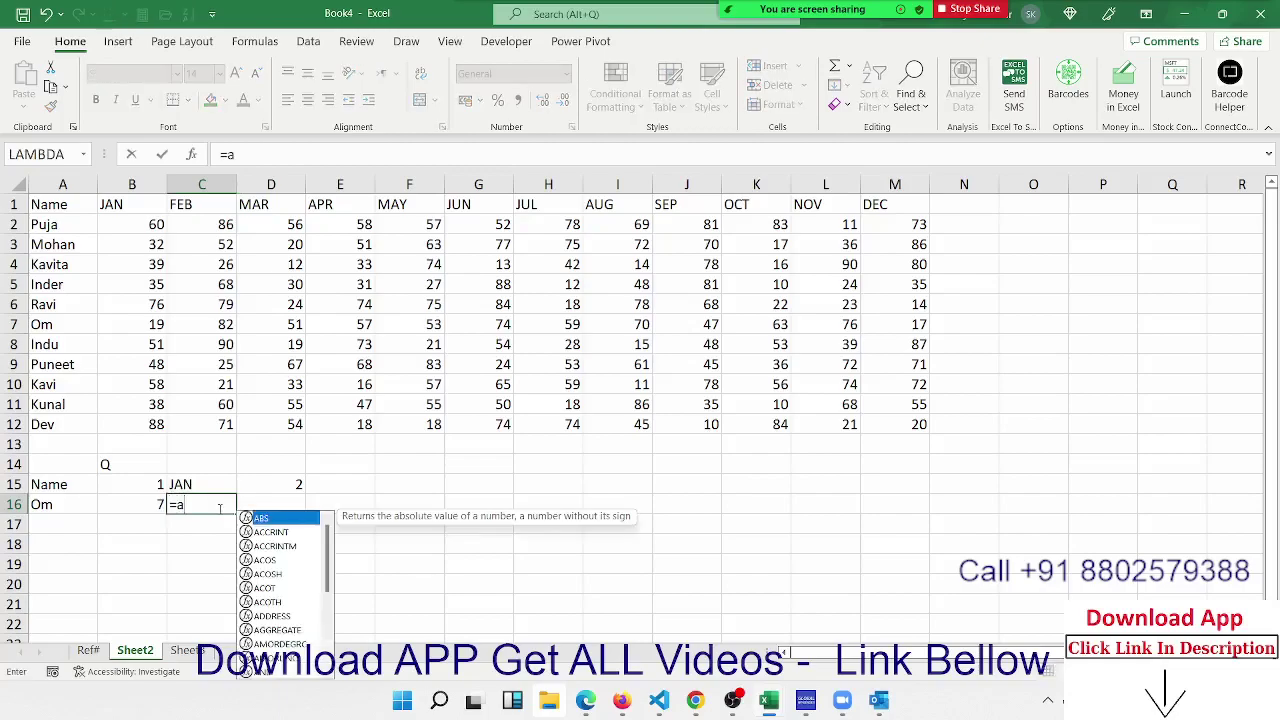
type("dr")
key("Tab")
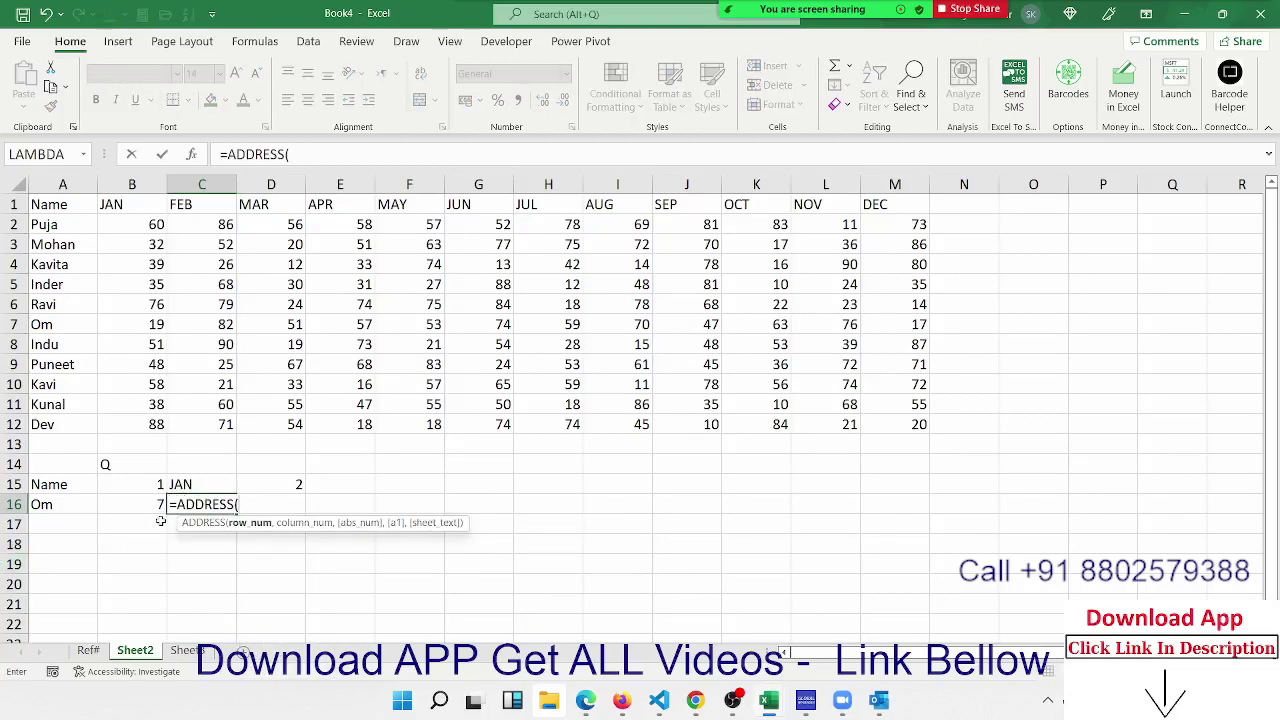
left_click(150, 506)
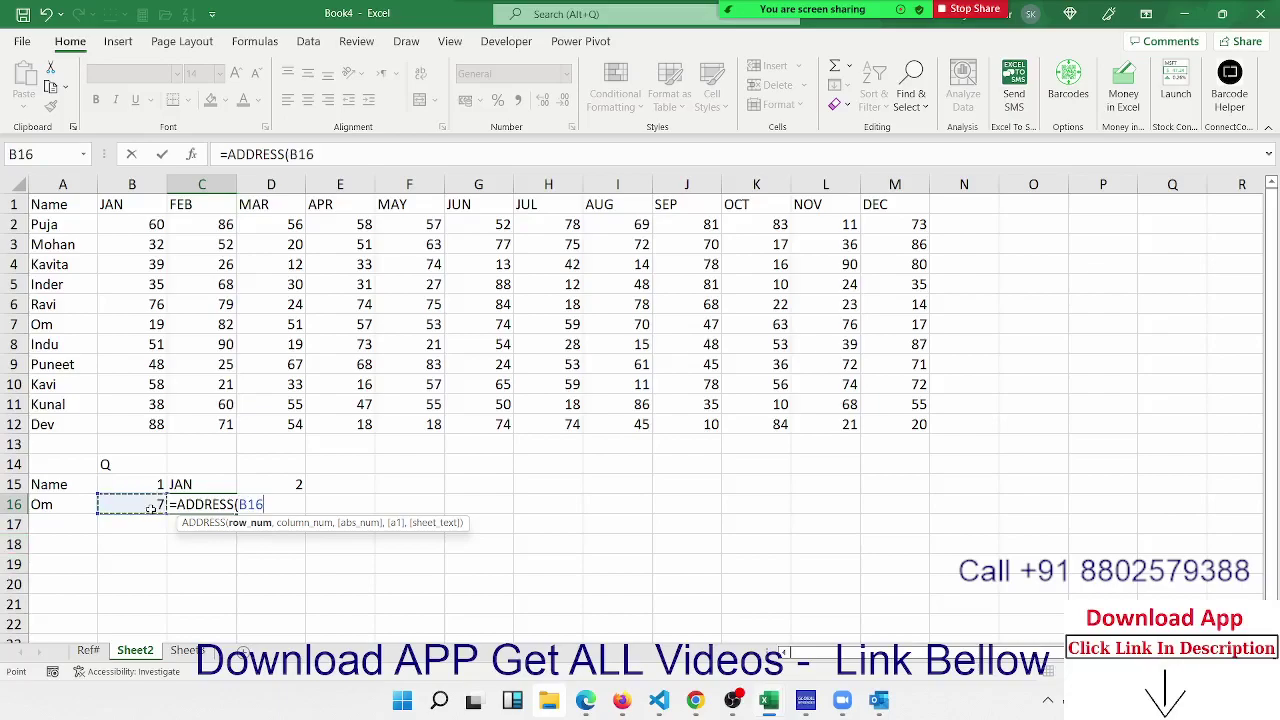
type(",")
left_click(286, 482)
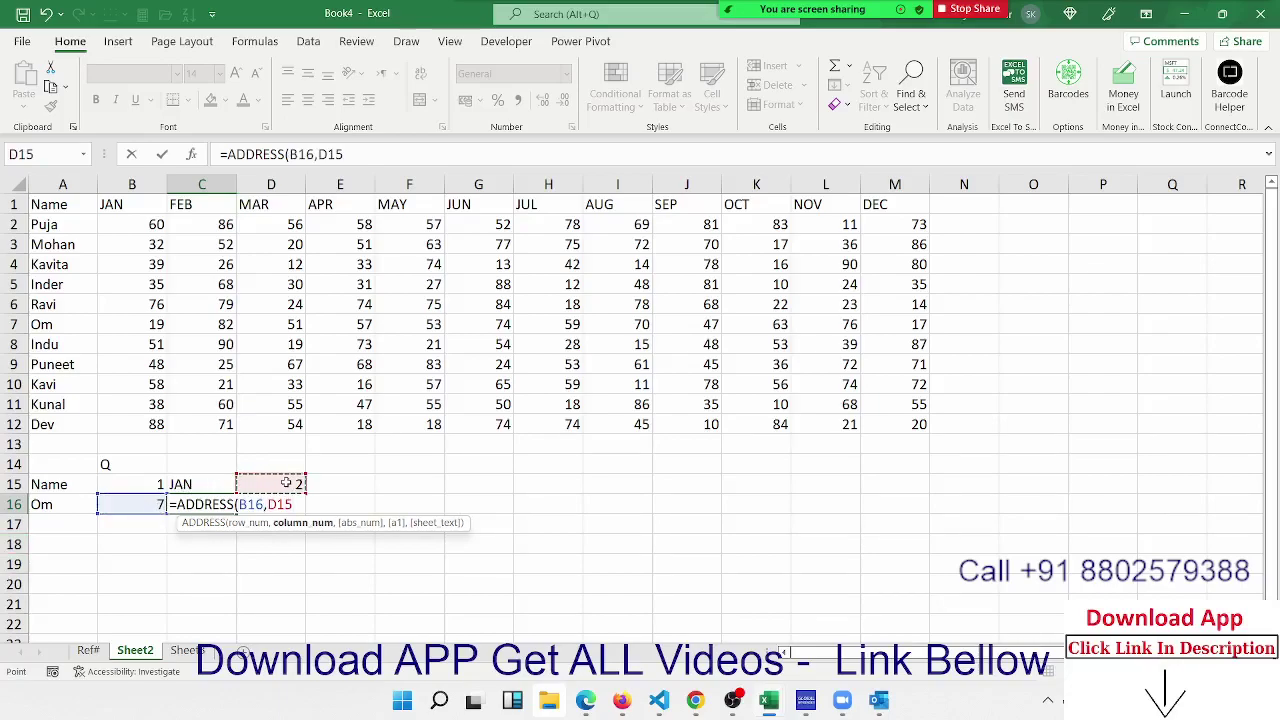
type(")")
key("Return")
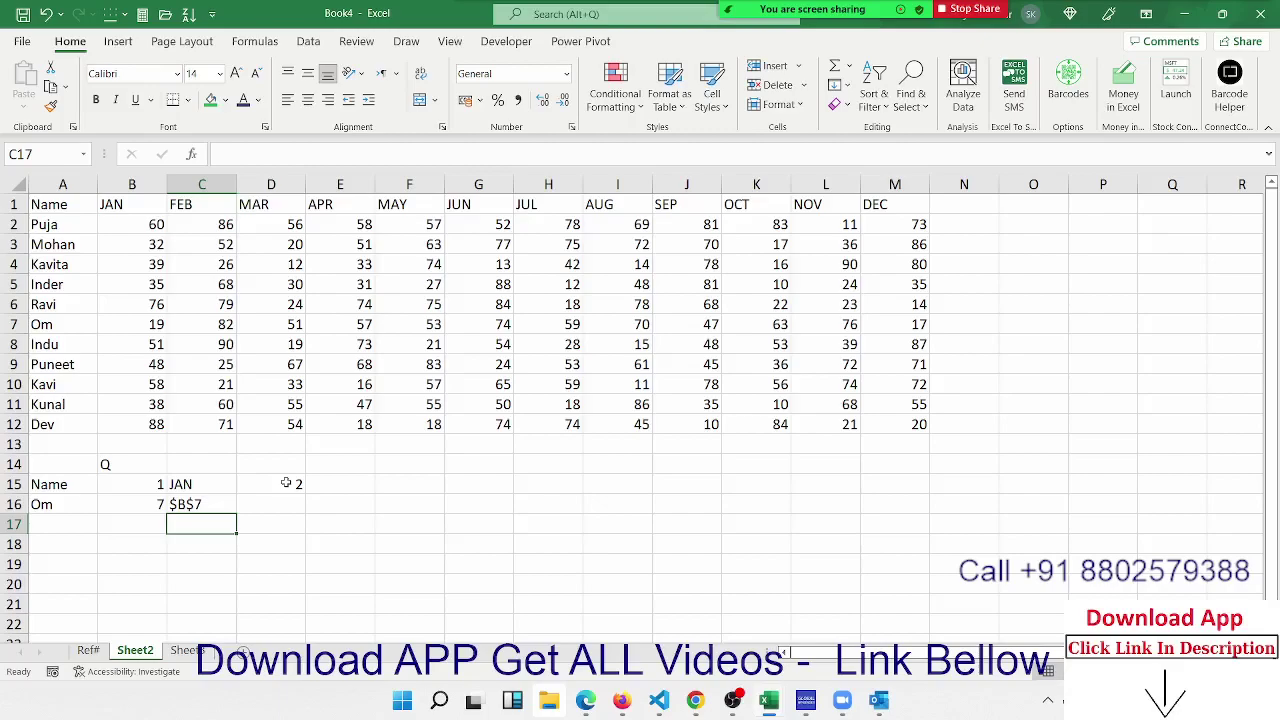
Enter =ADDRESS(B16,D15+2) in D16 to get the end address $D$7
key("Up")
key("Right")
type("=")
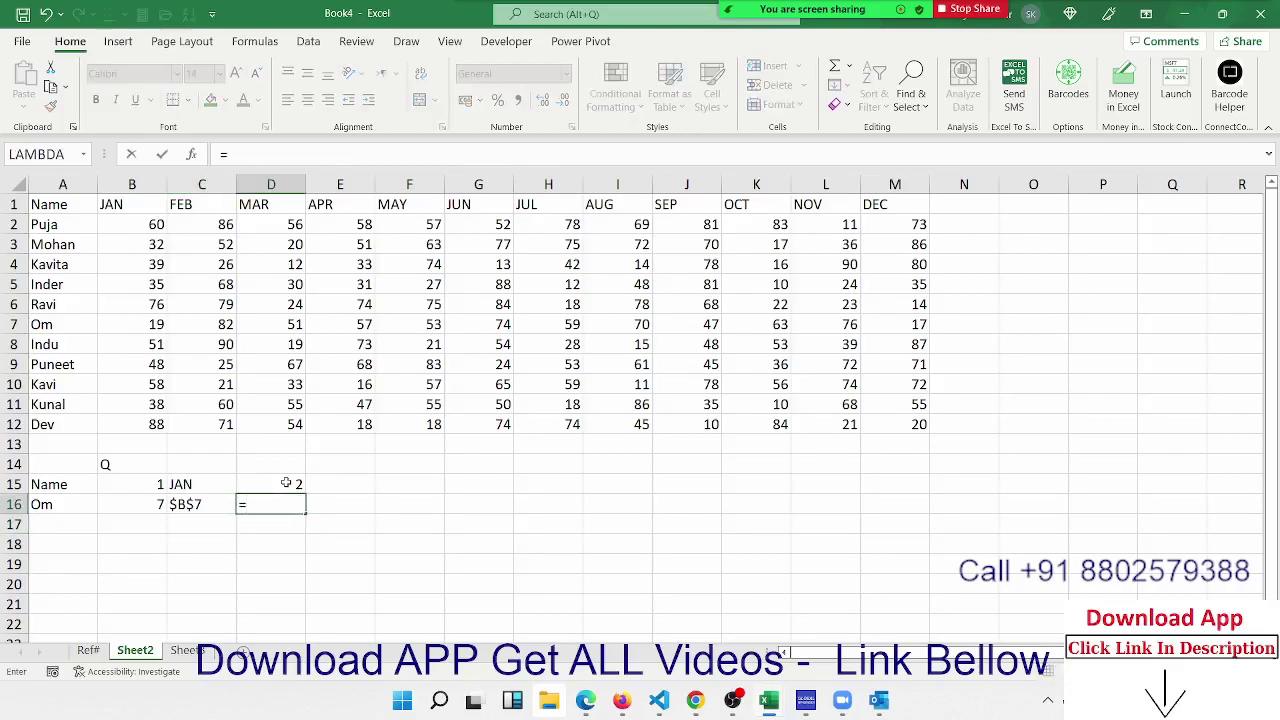
type("ad")
key("Tab")
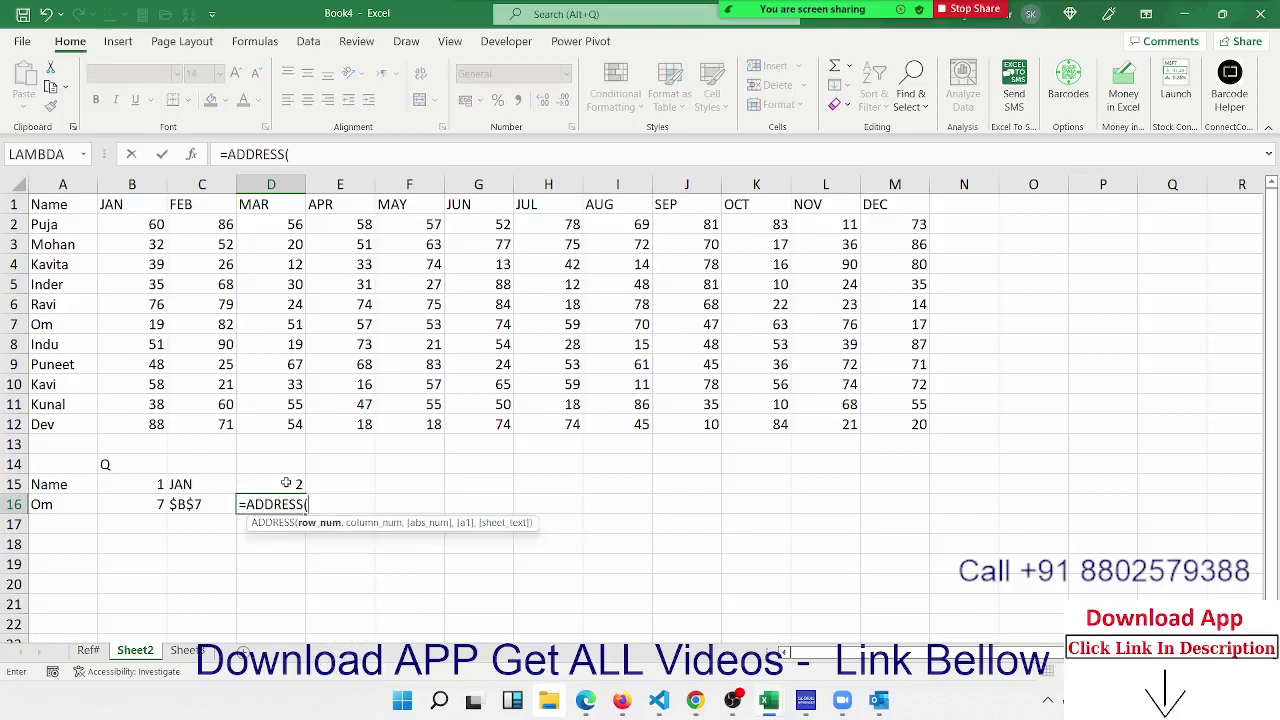
left_click(143, 499)
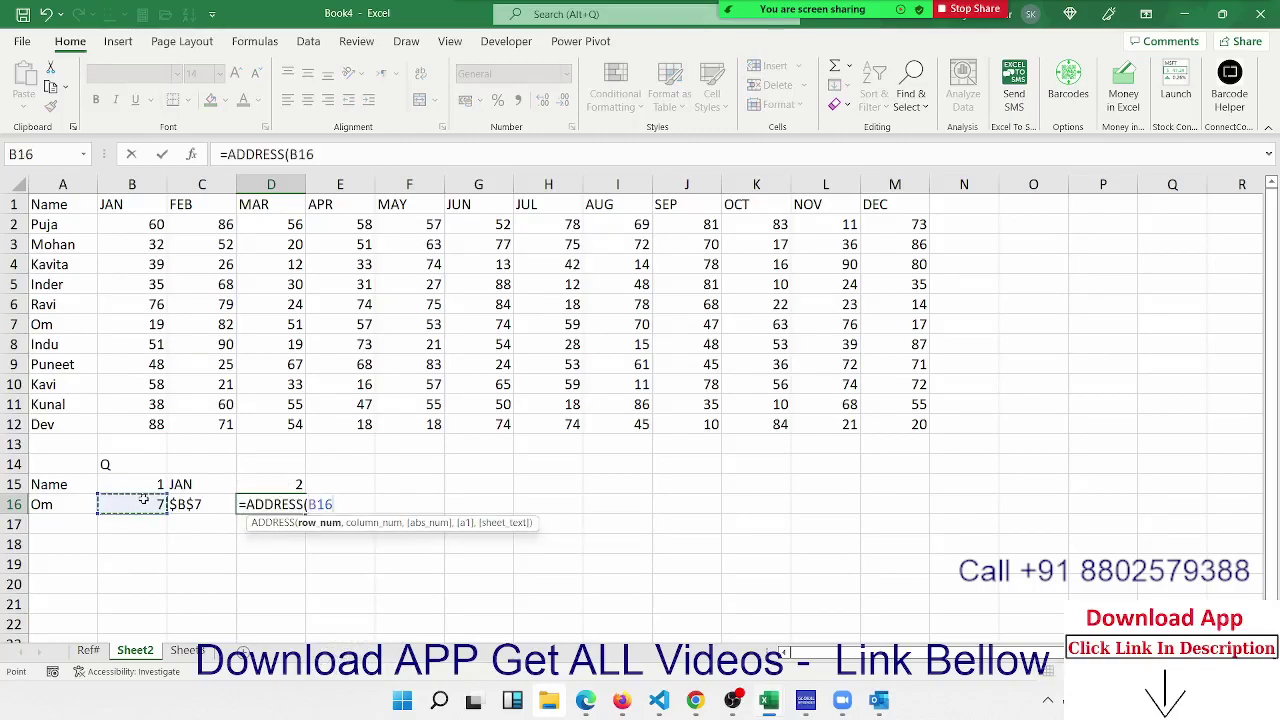
type("m")
key("BackSpace")
type(",")
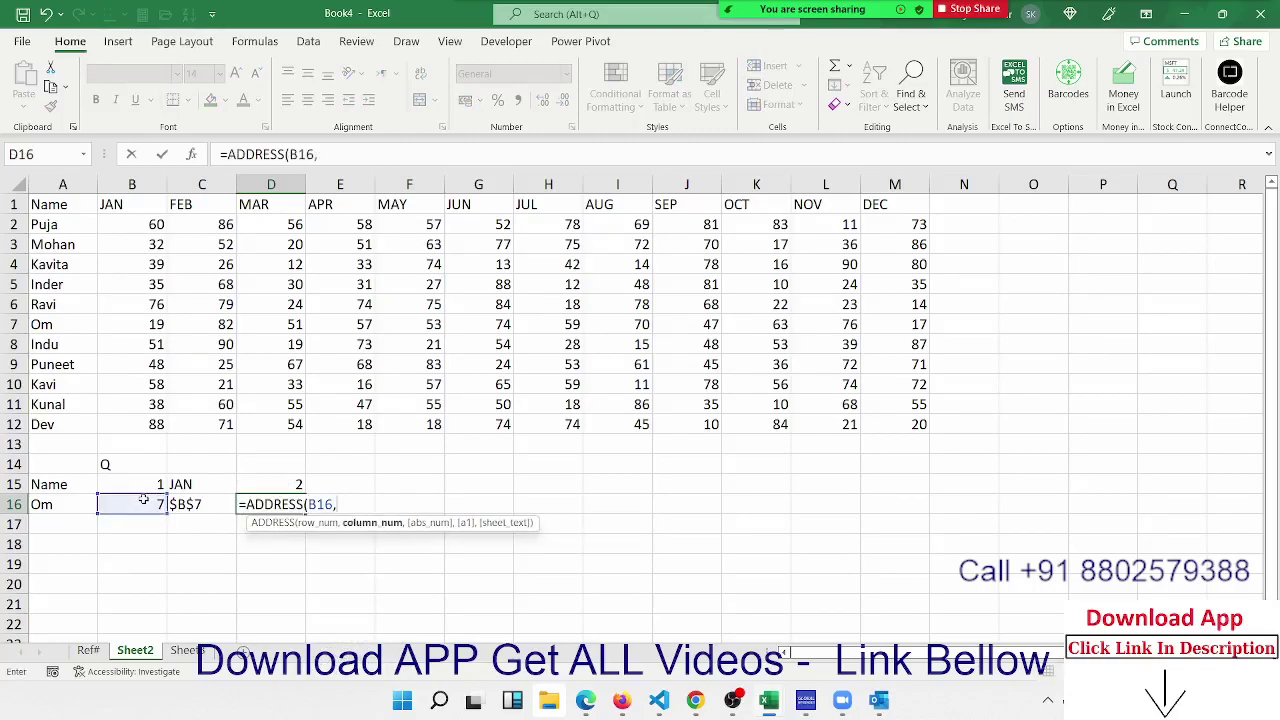
left_click(276, 481)
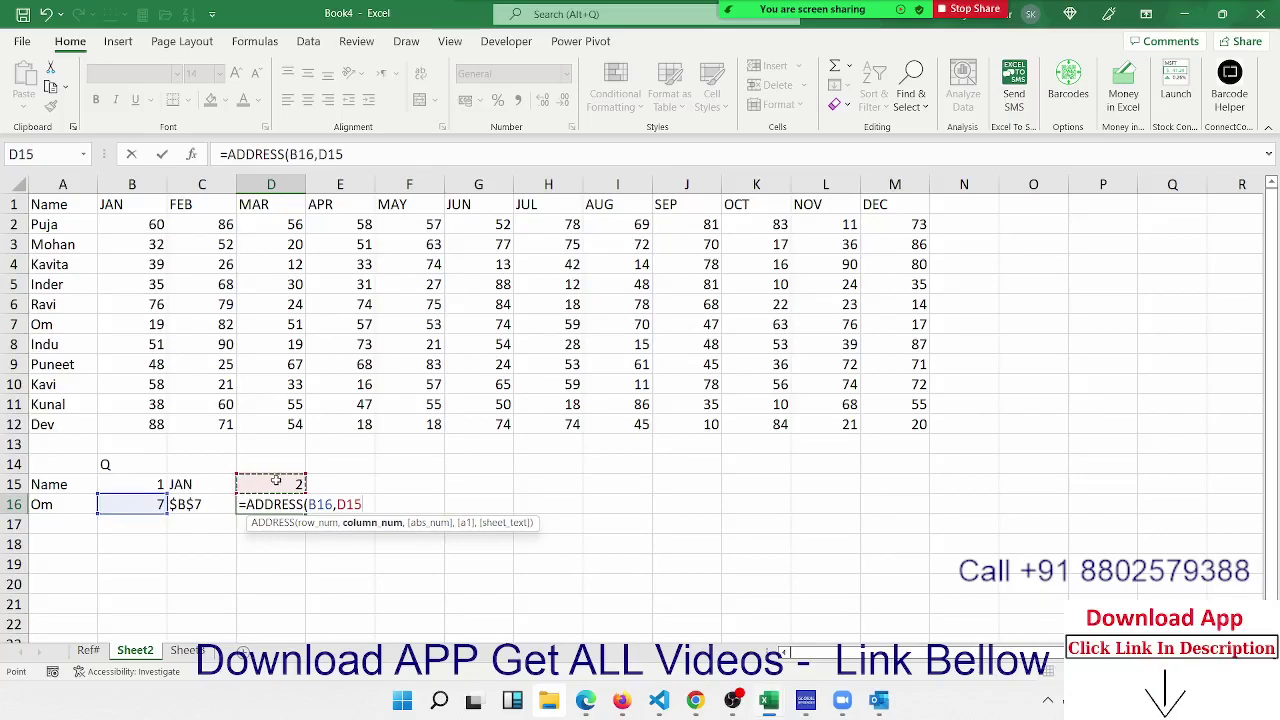
type("+2")
key("Return")
key("Up")
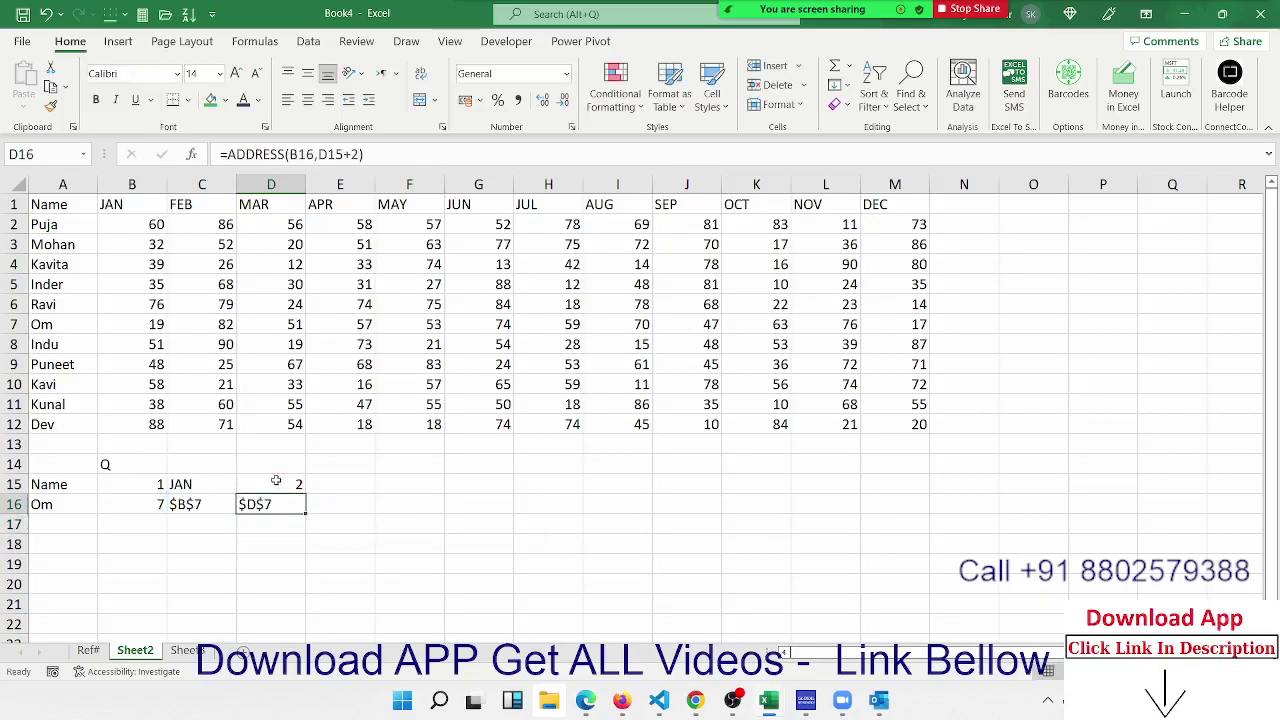
left_click(133, 220)
left_click(247, 218)
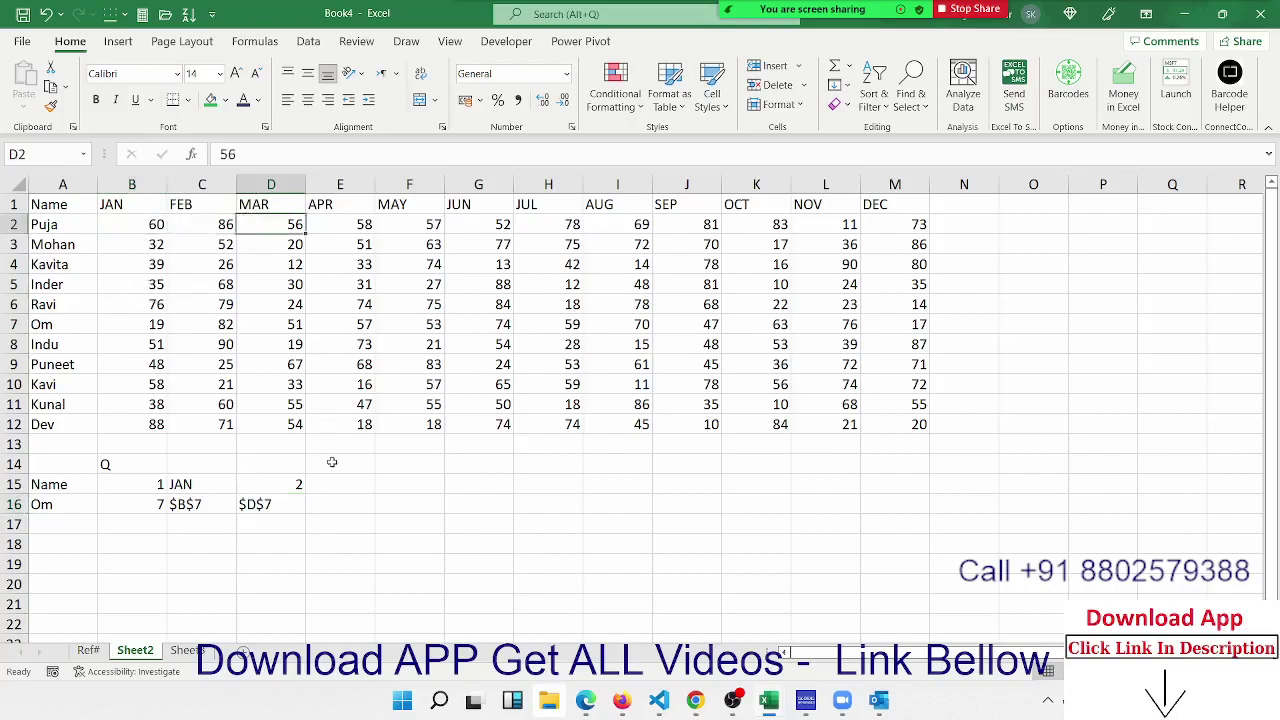
Start a SUM over B2:D2 in E16, then cancel it
left_click(372, 508)
type("=")
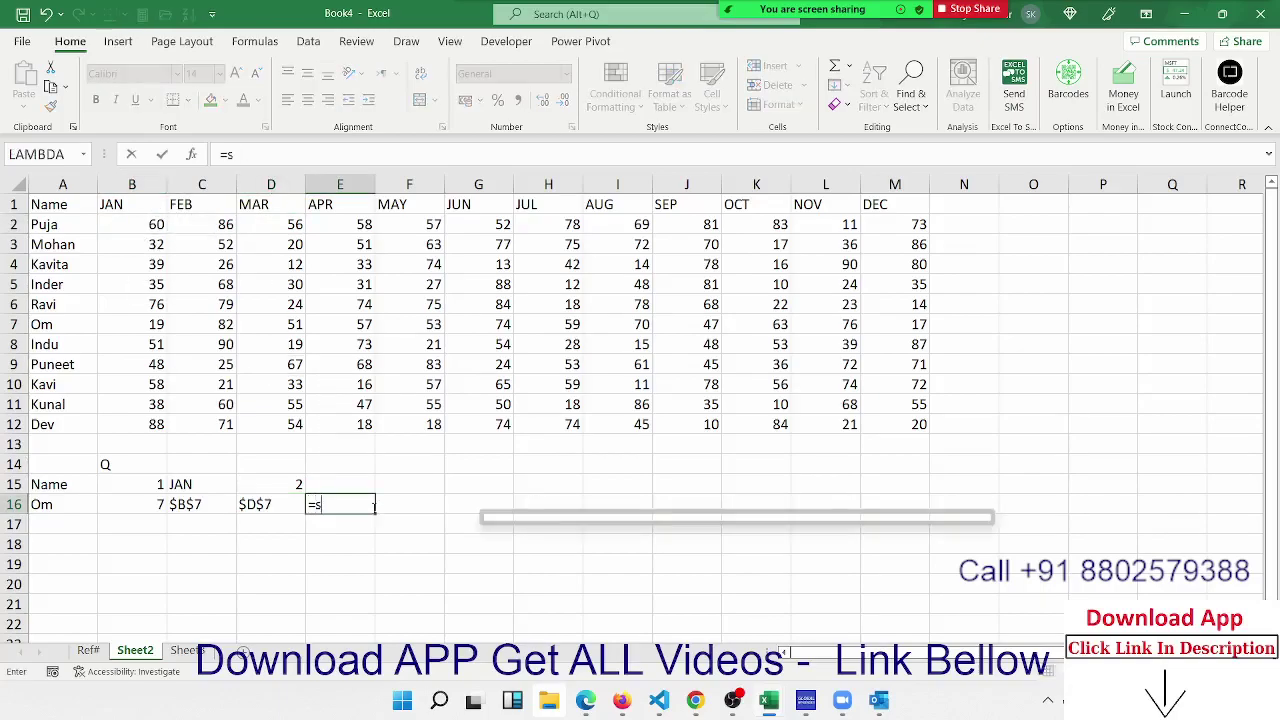
type("su")
key("Tab")
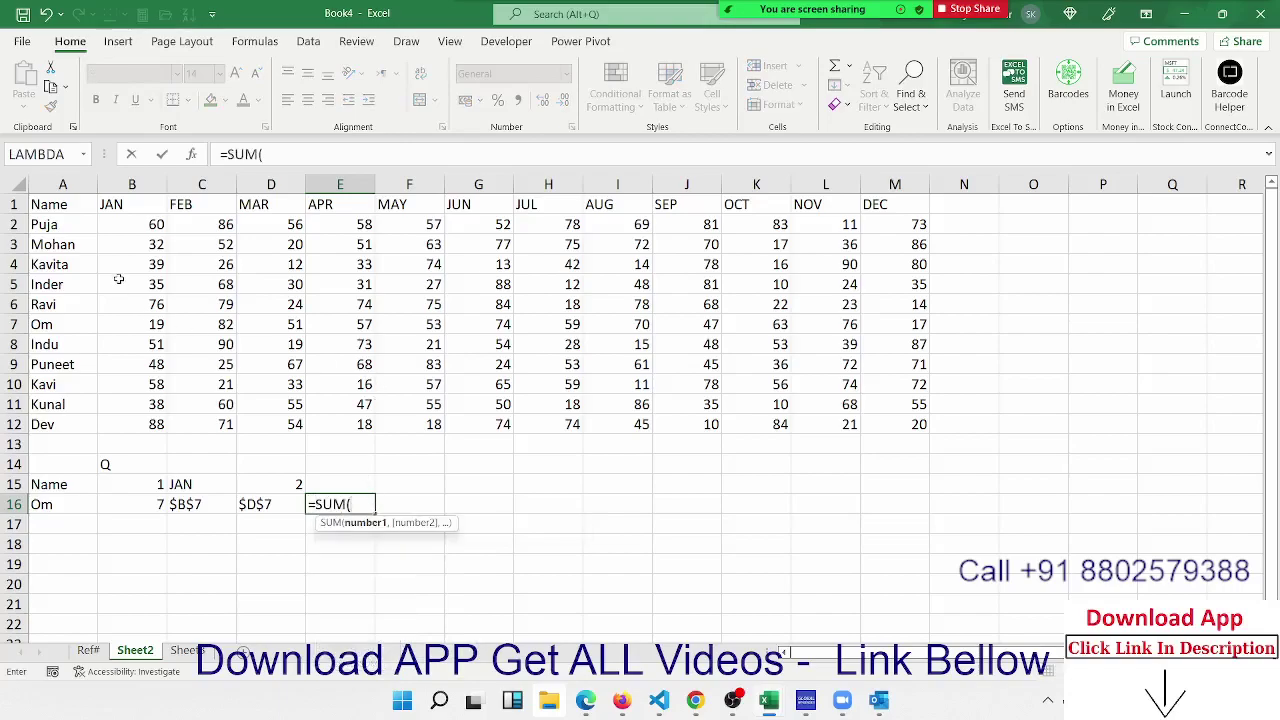
left_click_drag(138, 224, 255, 224)
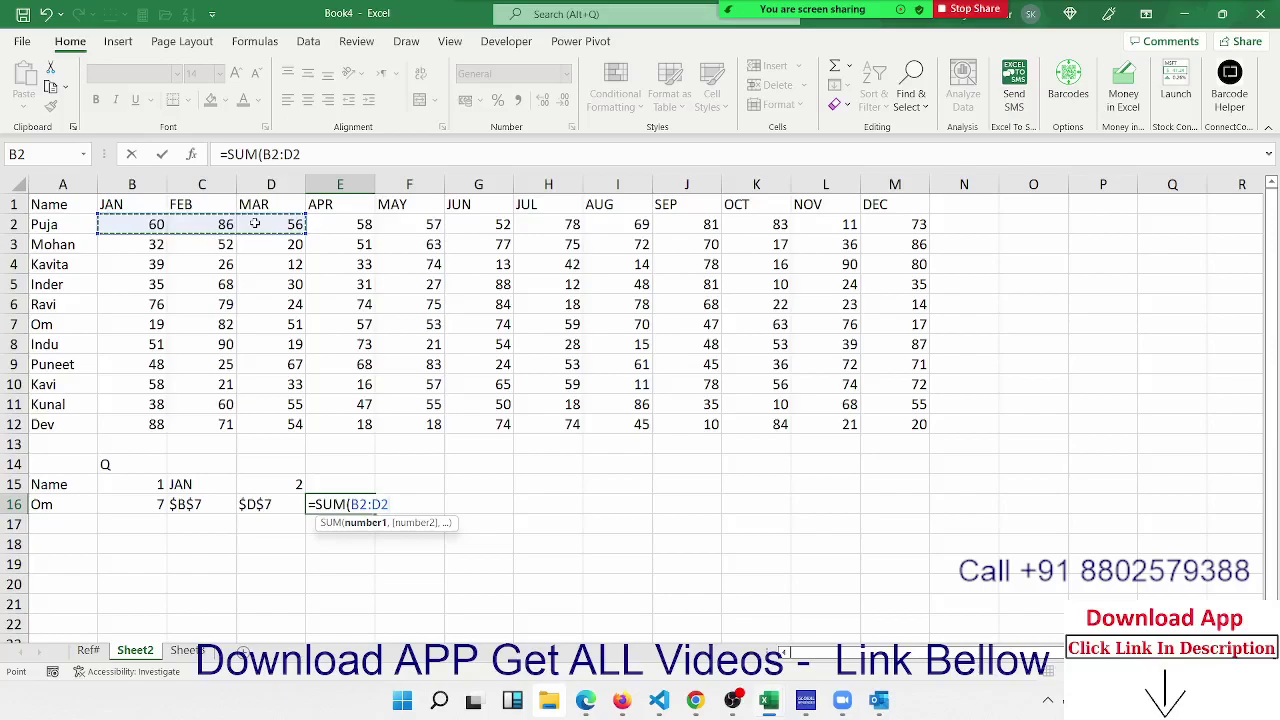
key("Escape")
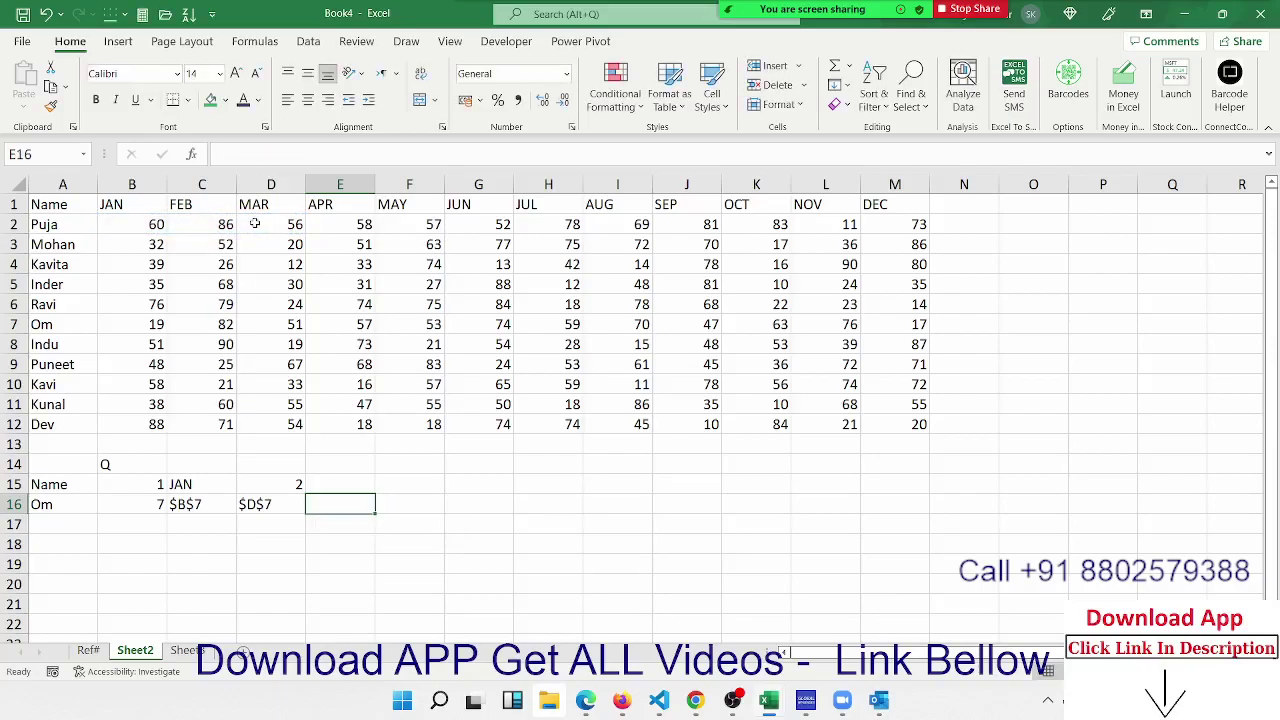
Enter =C16&":"&D16 in E16 to produce the range text $B$7:$D$7
type("=")
key("Left")
key("Left")
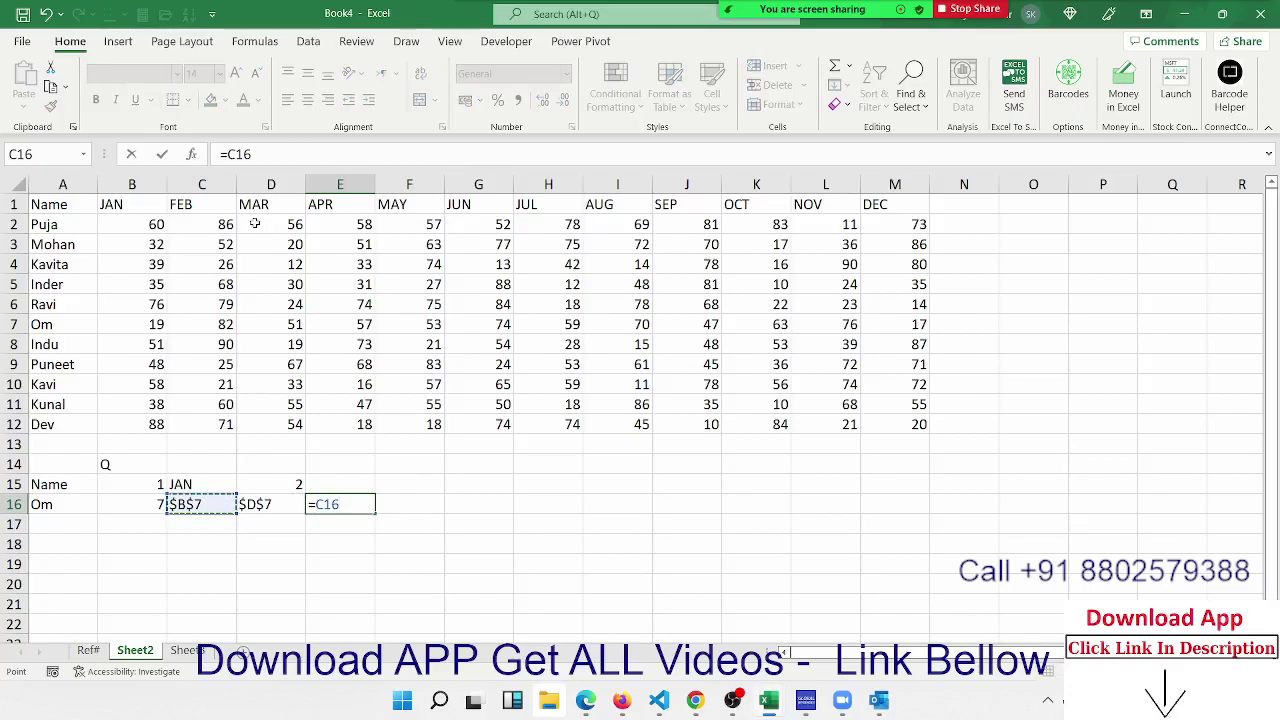
type(":C16")
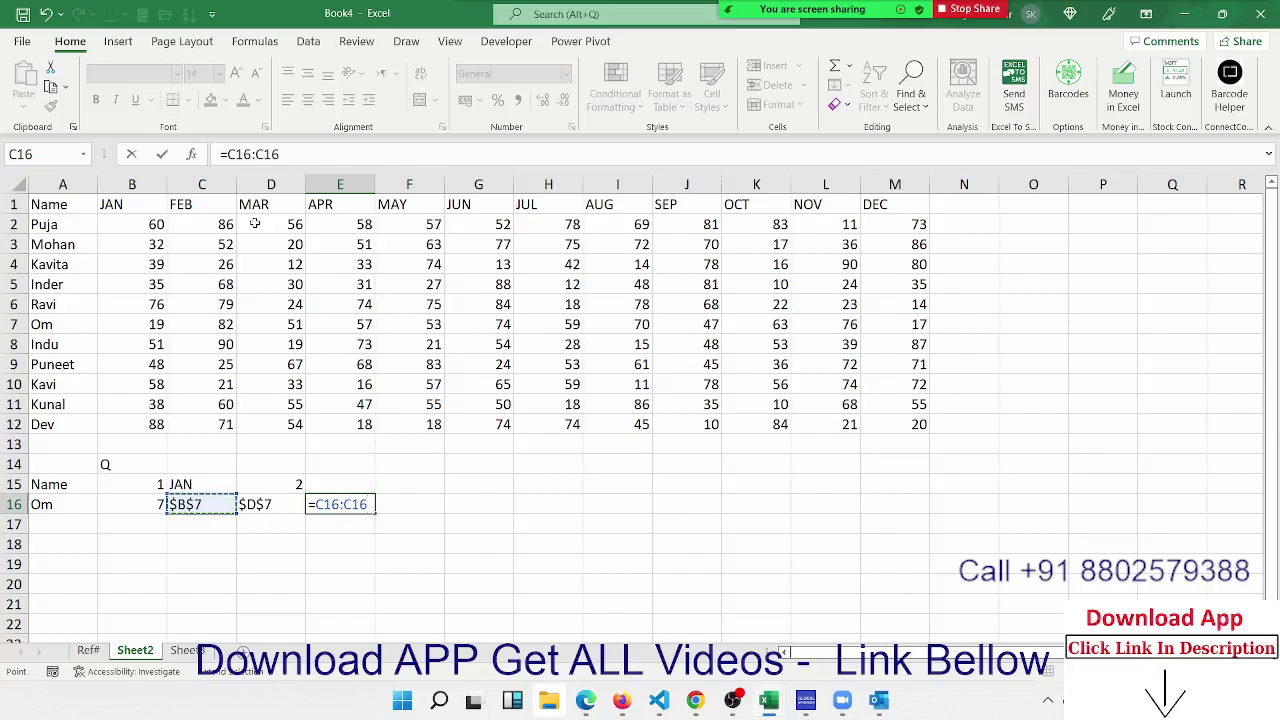
type("1")
key("BackSpace")
key("BackSpace")
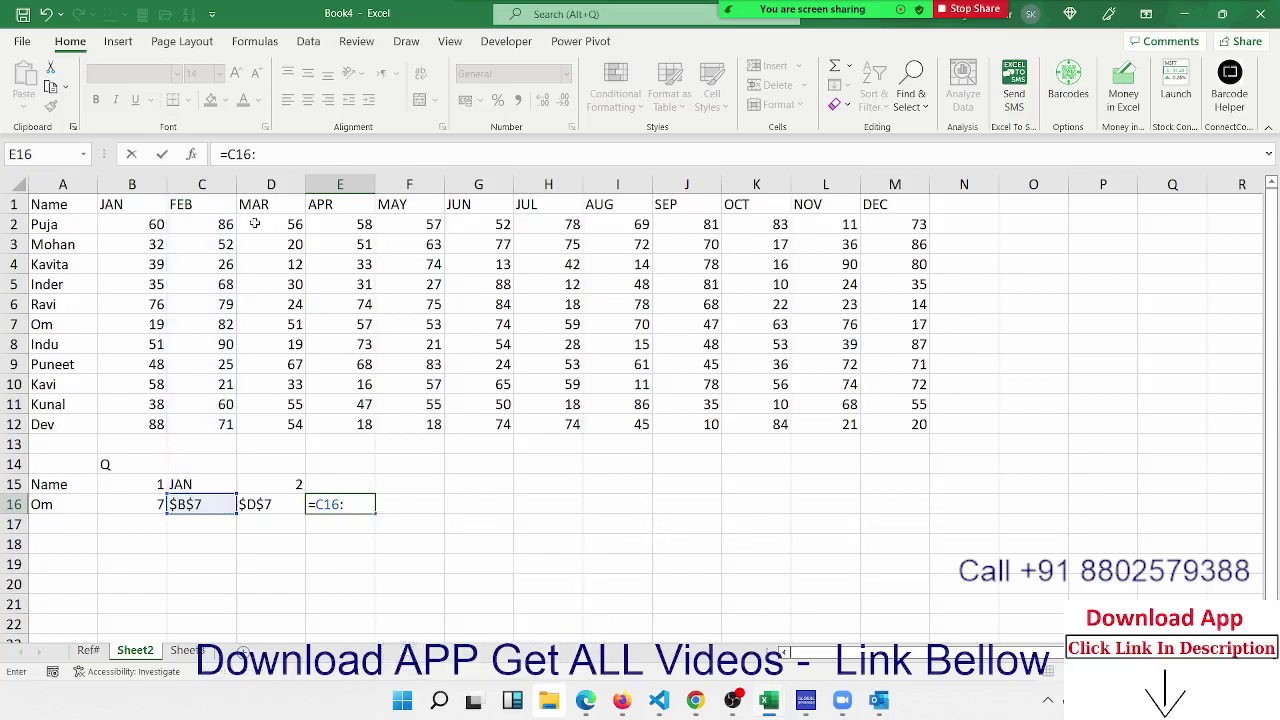
key("BackSpace")
type("&\"")
type(":\"")
type("&")
left_click(269, 503)
key("Return")
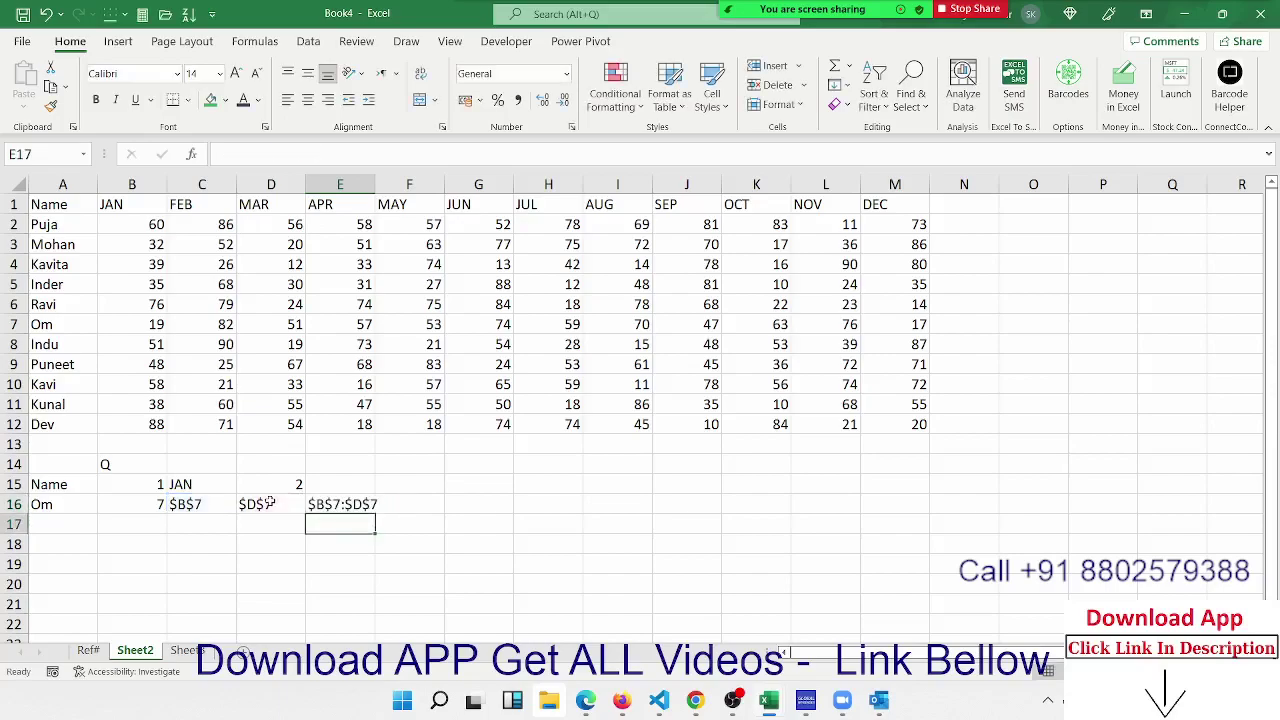
key("Up")
key("Down")
key("Right")
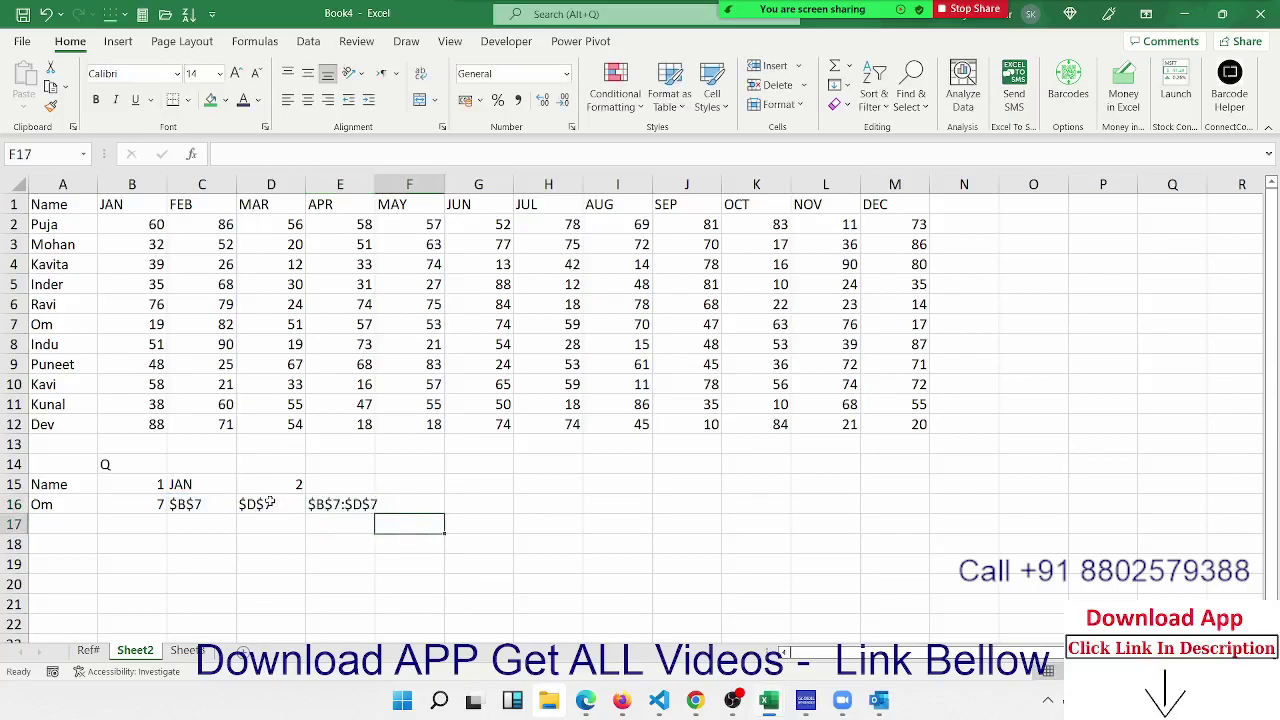
Widen column E and enter =SUM(INDIRECT(E16)) in F16, totalling 152
double_click(376, 184)
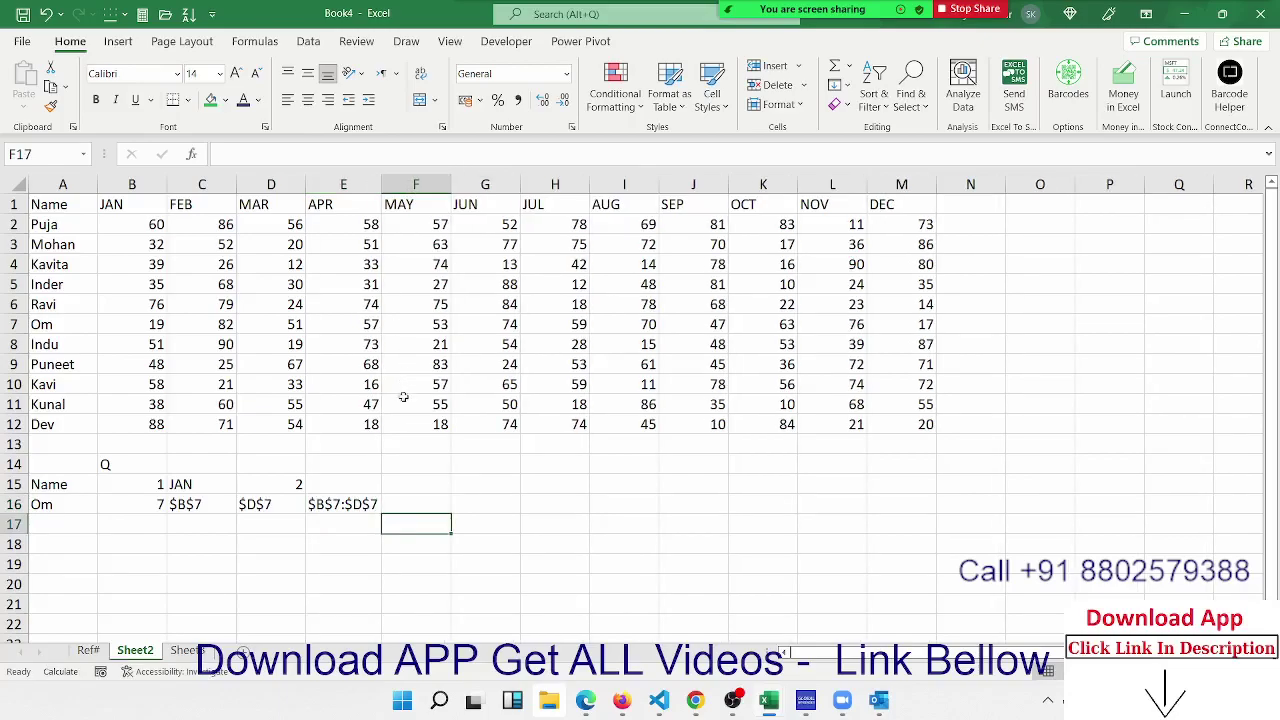
left_click(407, 498)
type("=")
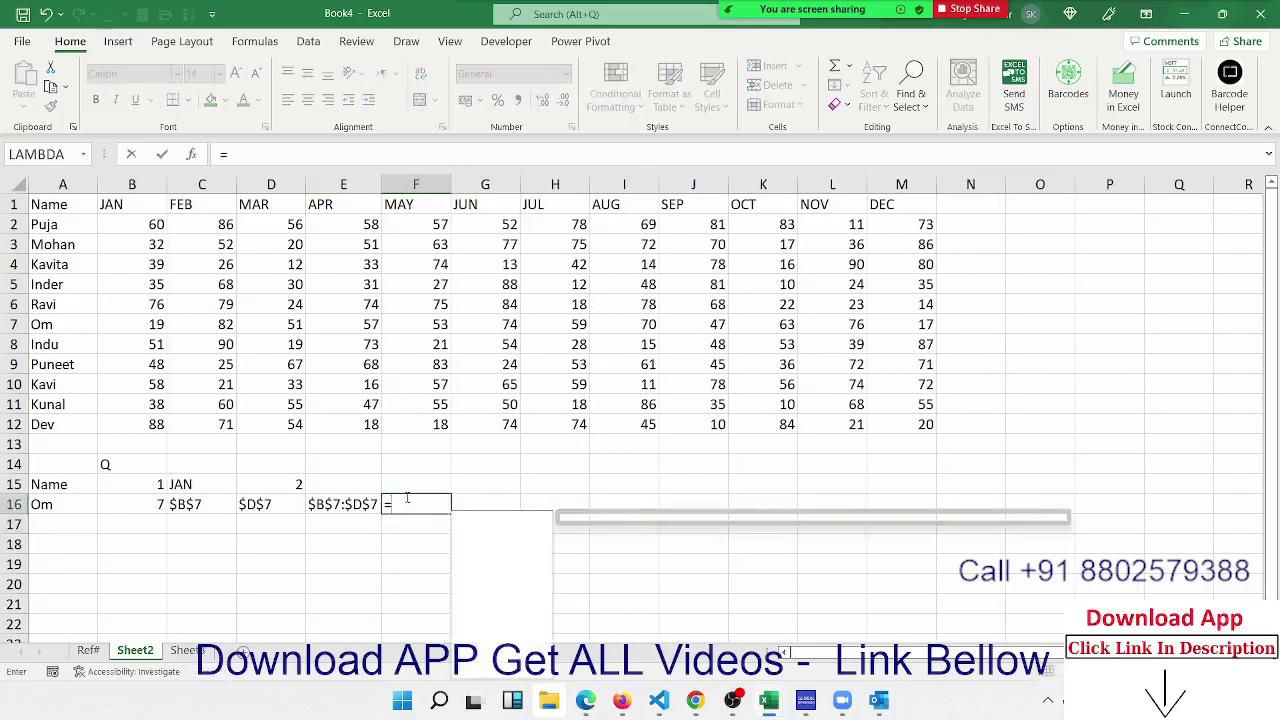
type("sum")
key("Tab")
type("i")
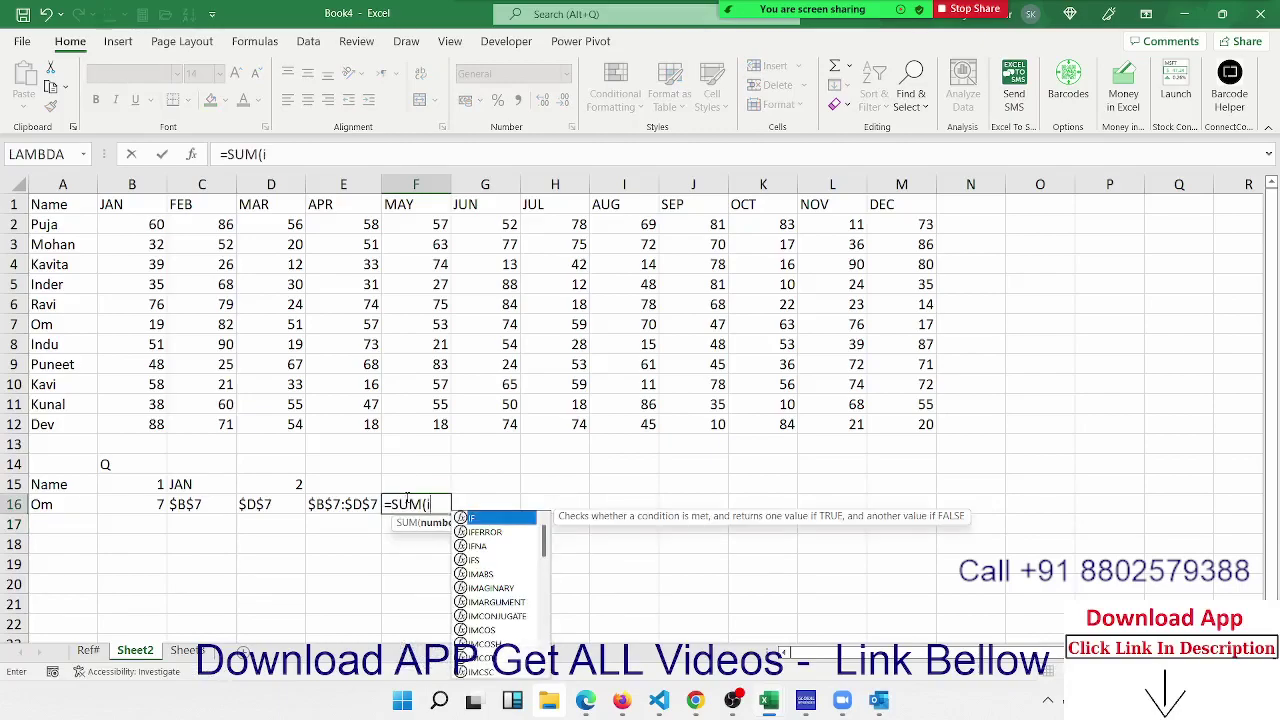
type("nd")
key("Down")
key("Tab")
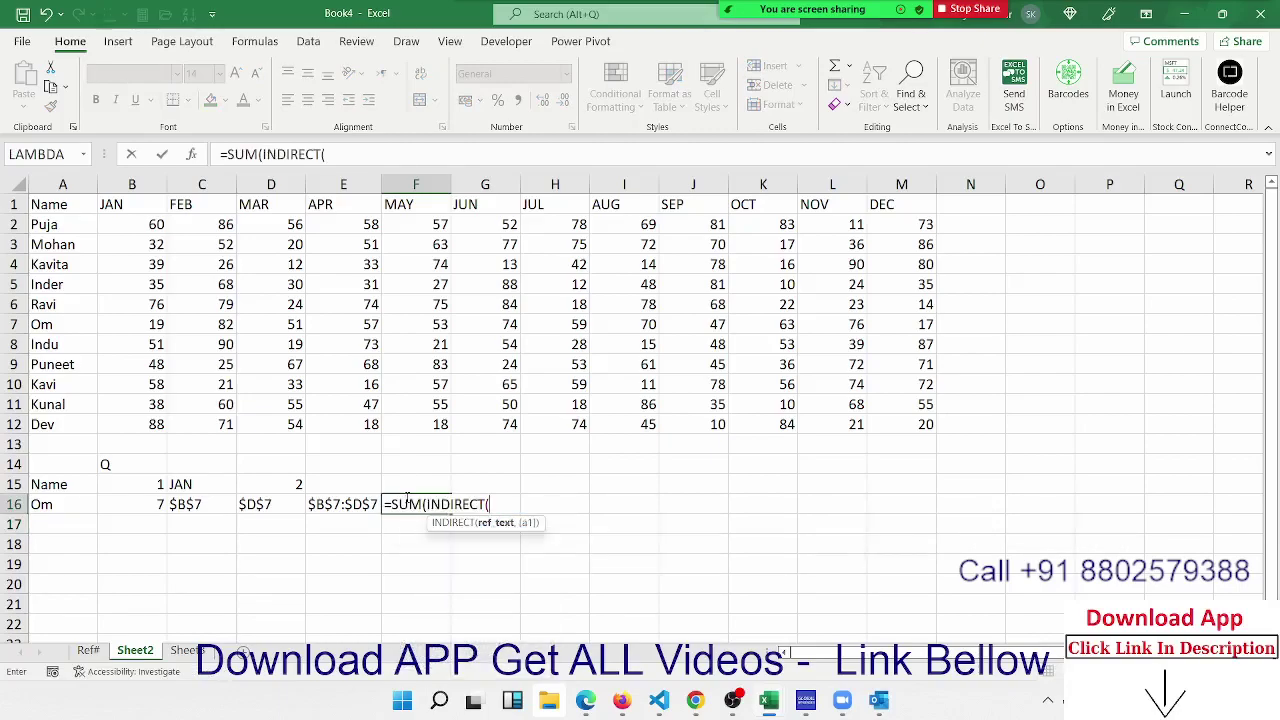
left_click(345, 505)
key("Return")
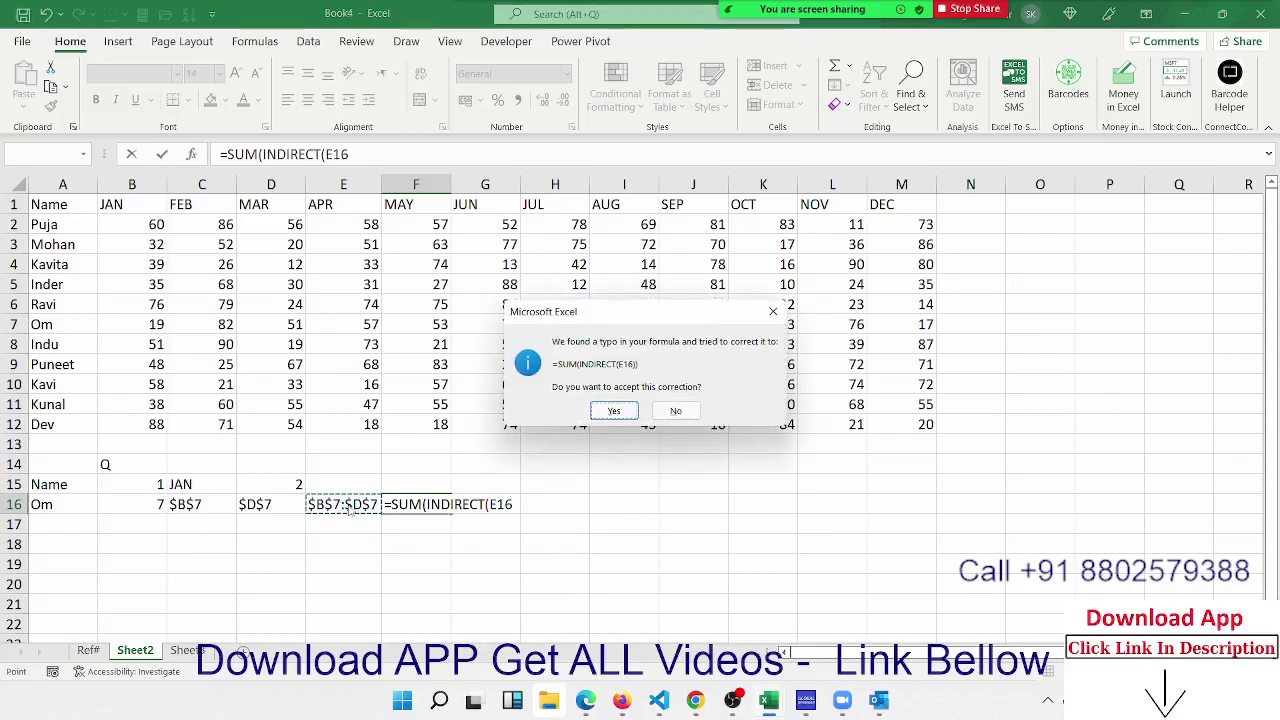
key("Return")
key("Up")
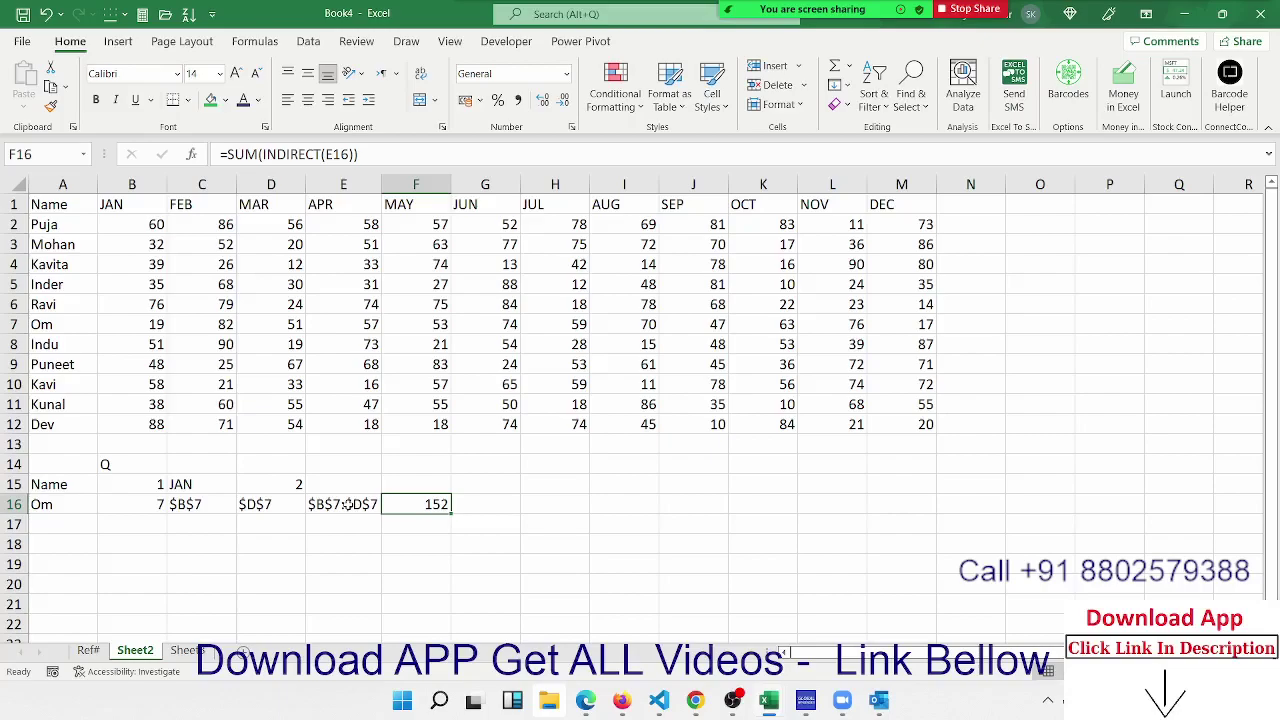
Review the row 15–16 lookup cells, then copy C15's CHOOSE month formula text
left_click(206, 504)
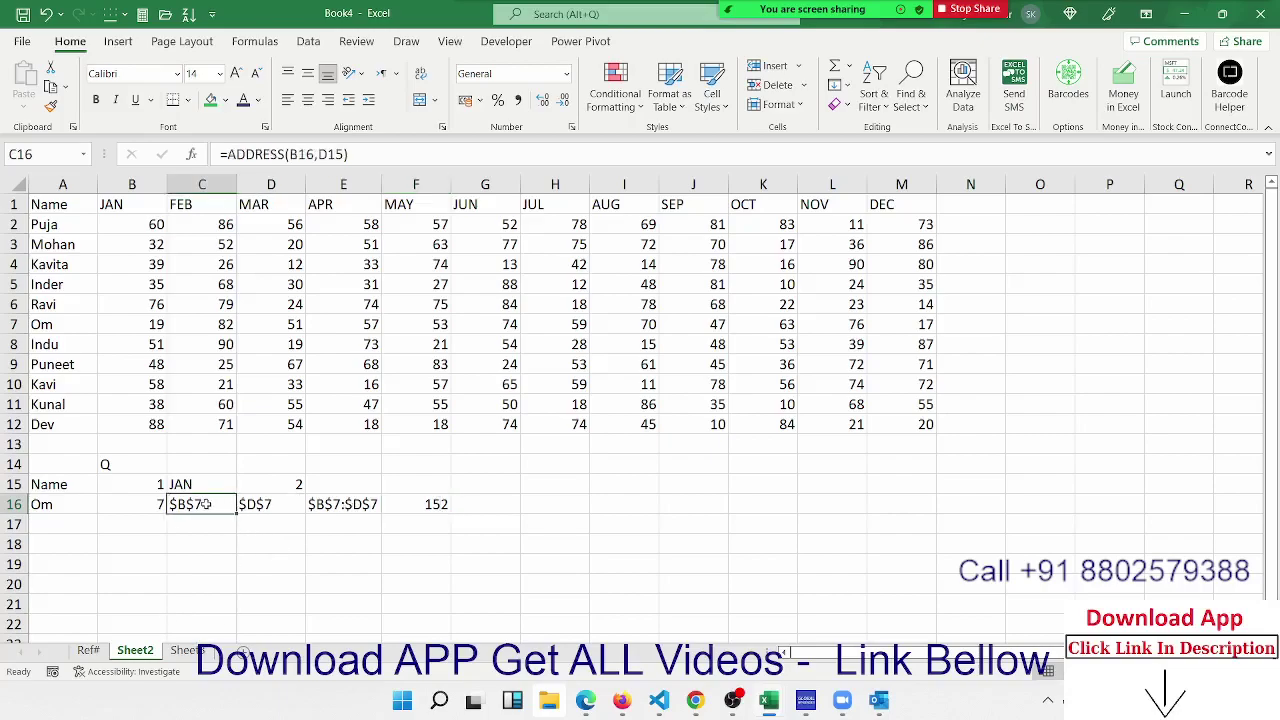
left_click(246, 506)
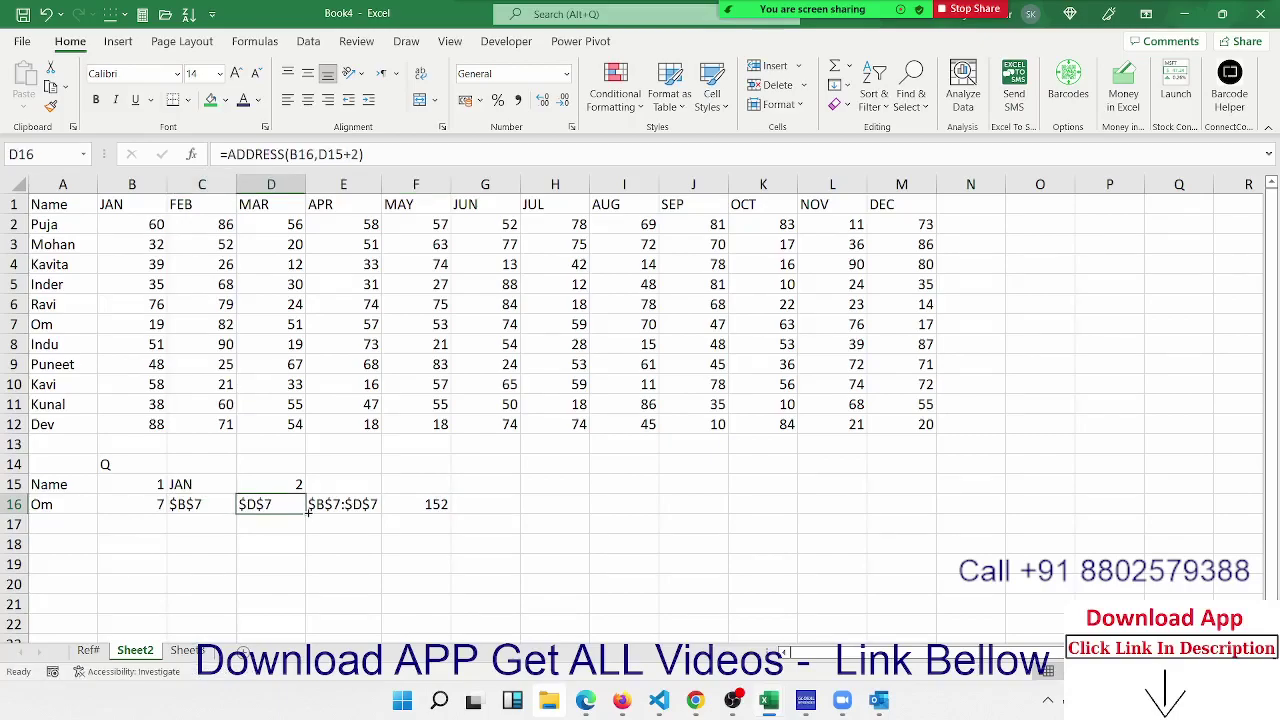
left_click(166, 490)
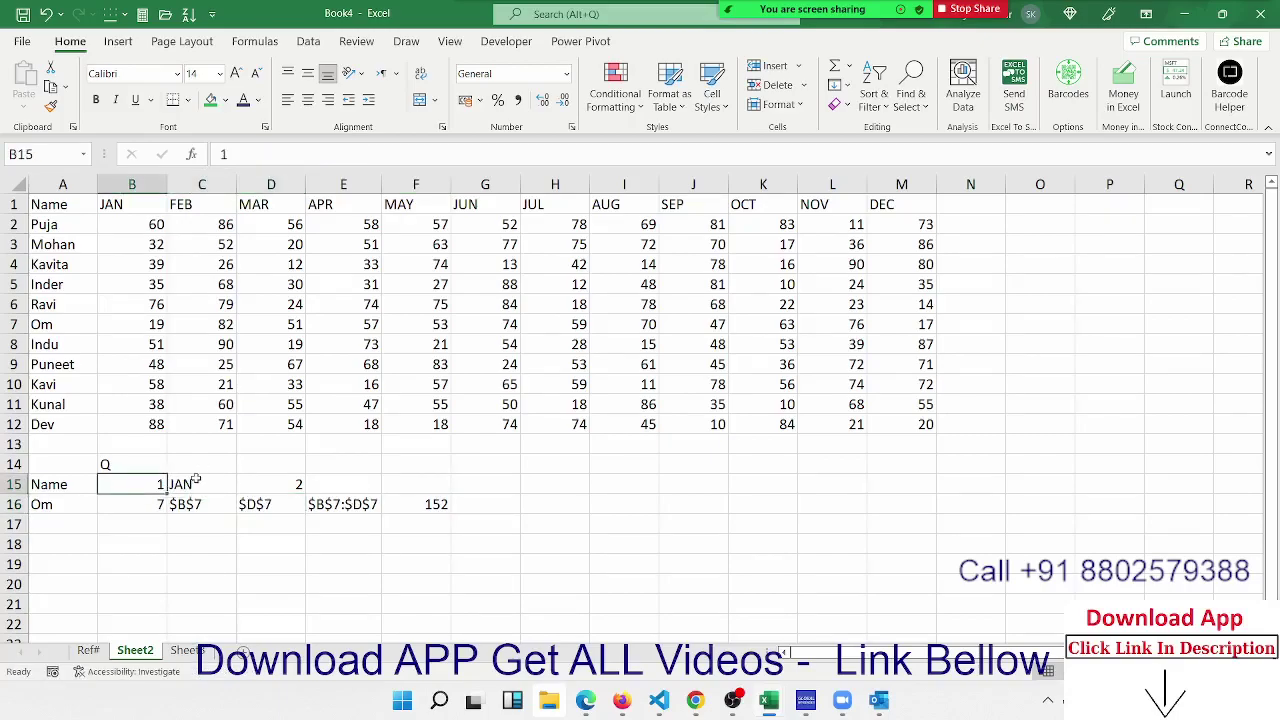
double_click(196, 481)
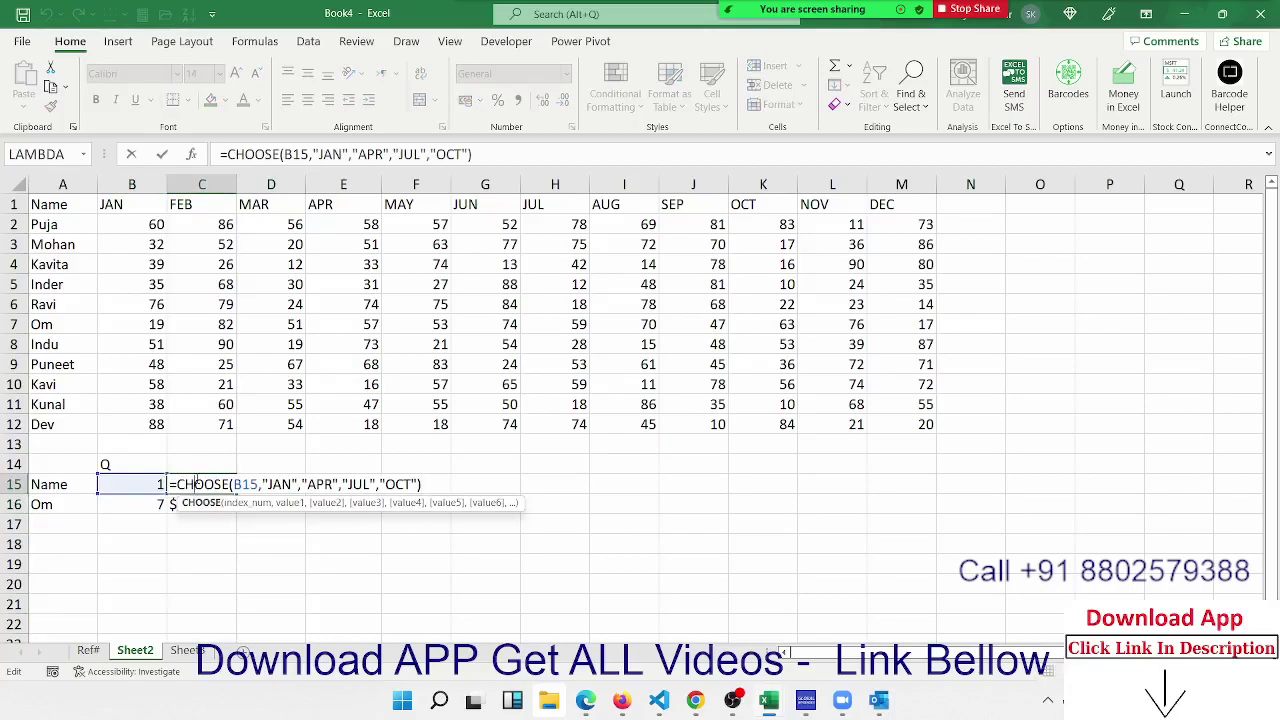
left_click_drag(230, 154, 504, 155)
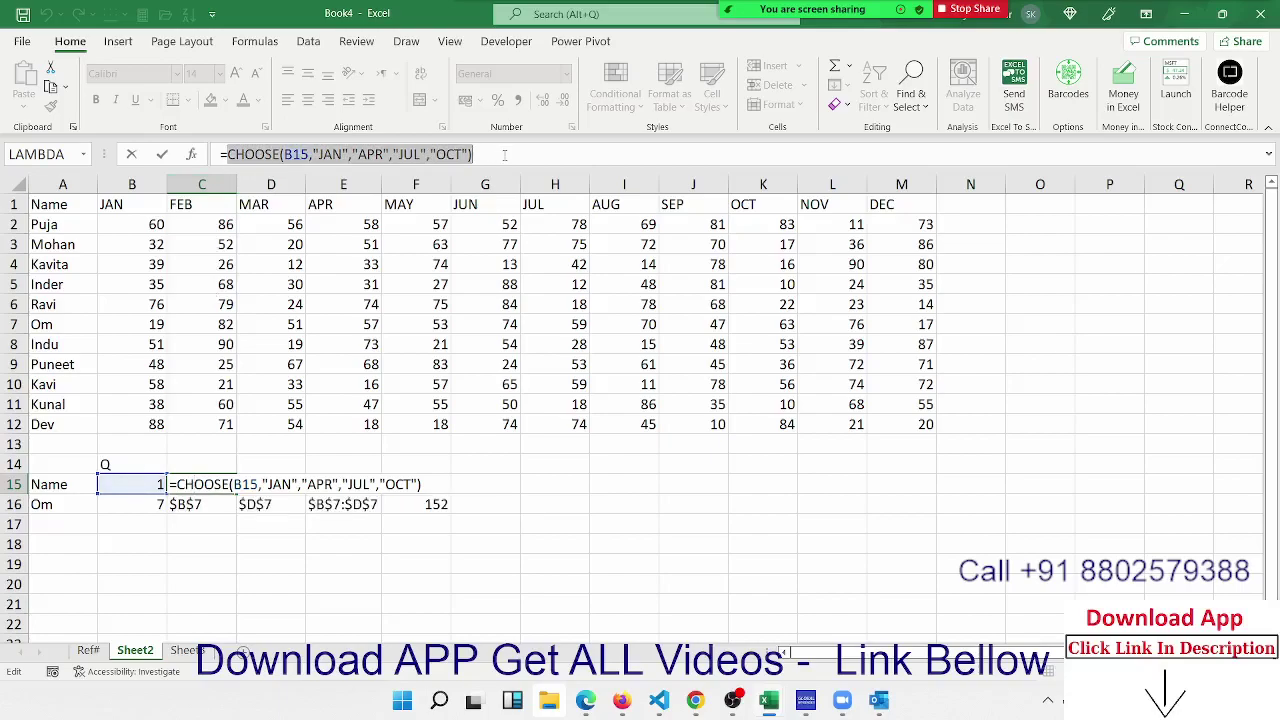
key("ctrl+c")
key("Escape")
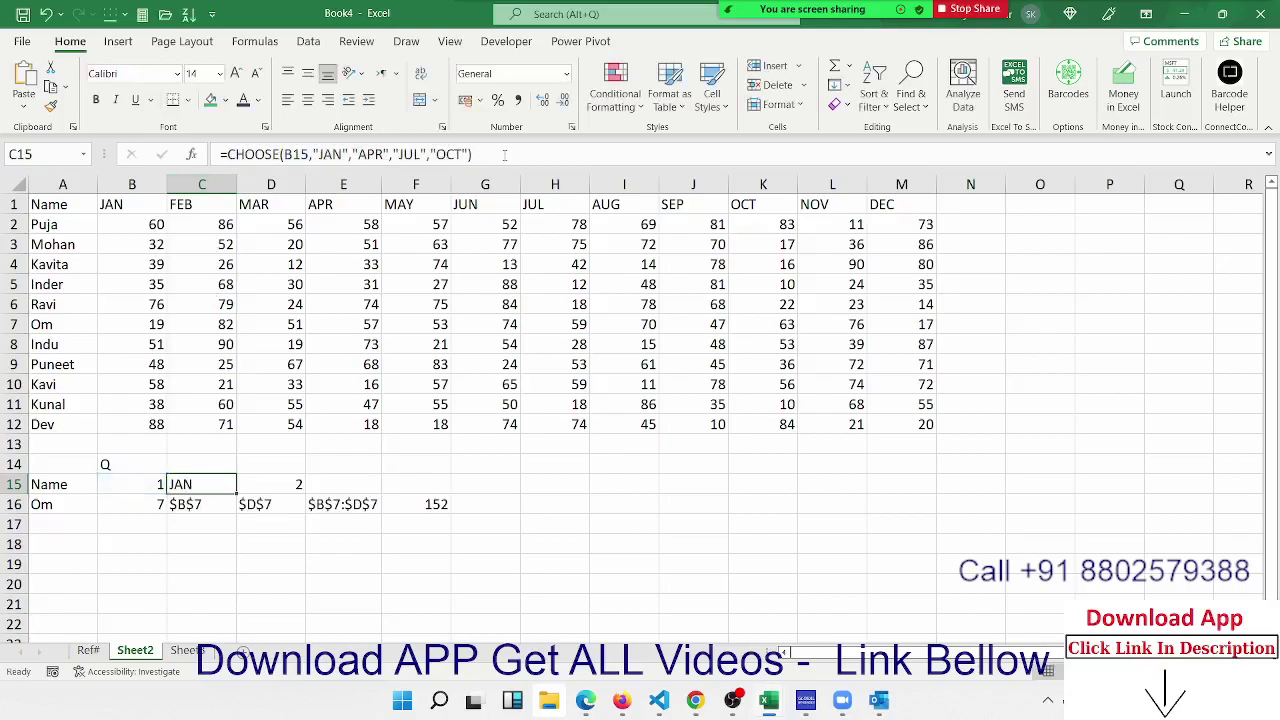
Replace the C15 reference in D15's MATCH formula with the copied CHOOSE formula
left_click(259, 484)
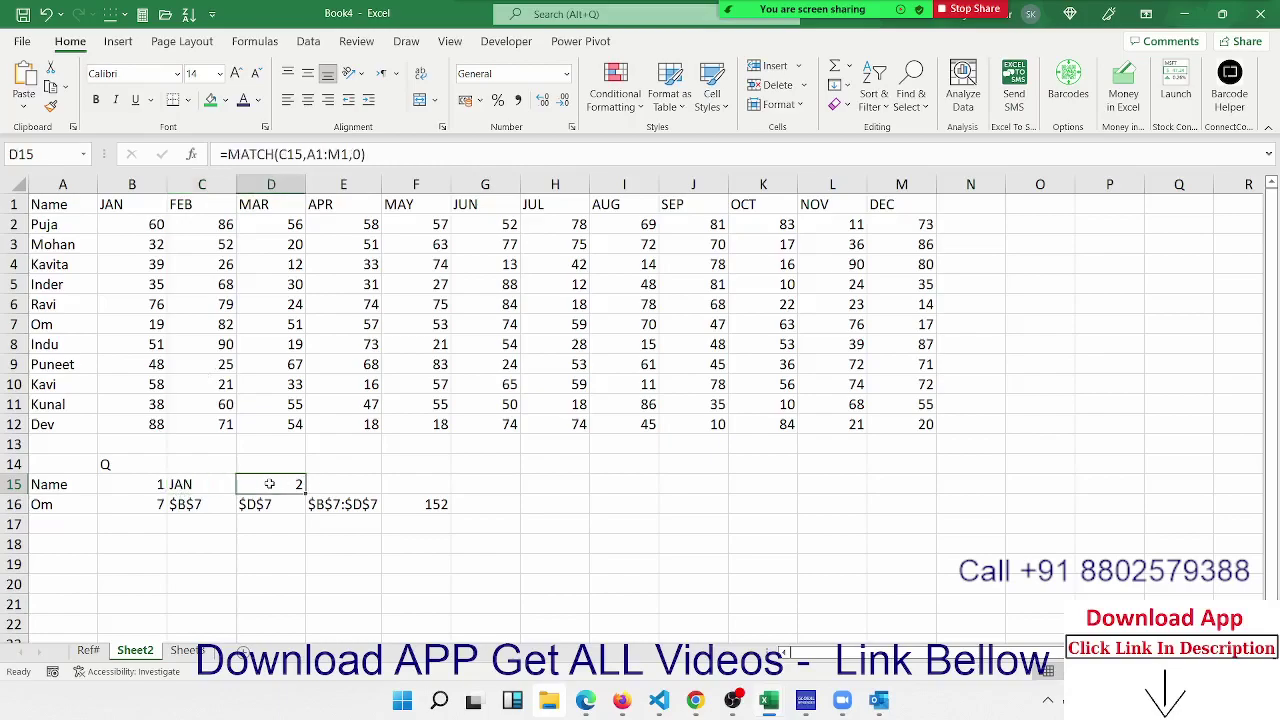
double_click(259, 484)
double_click(309, 484)
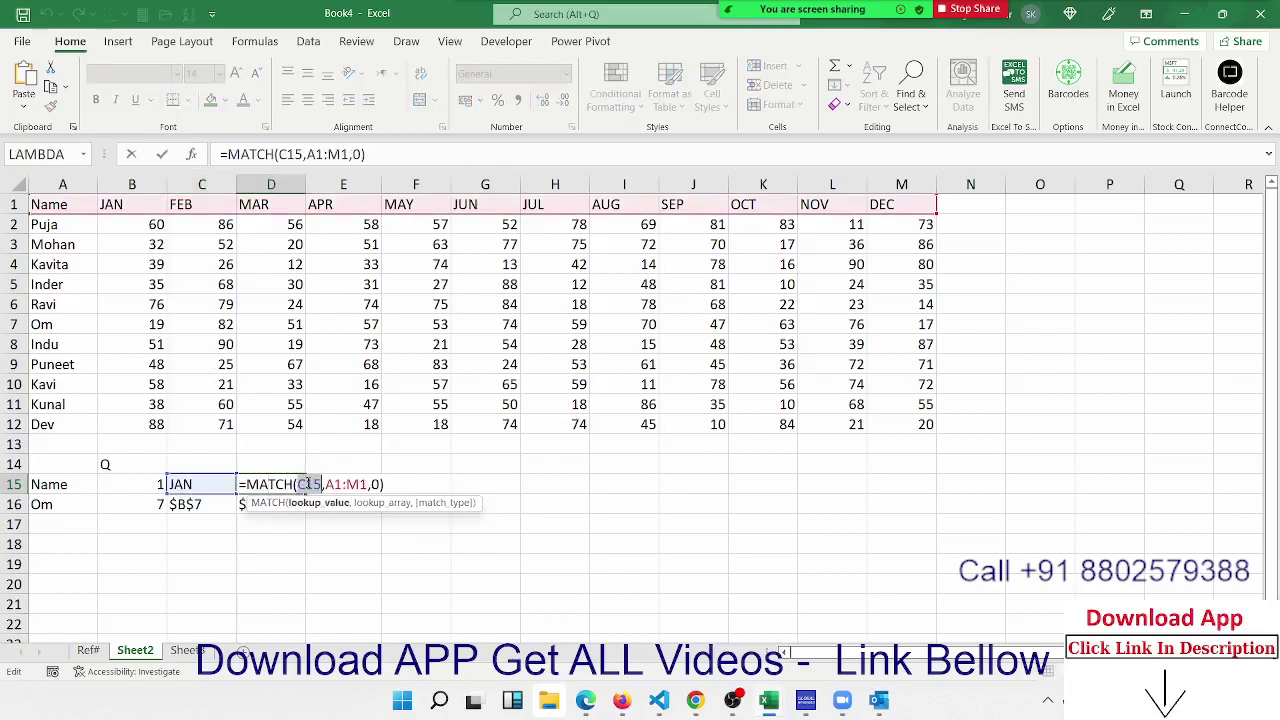
key("ctrl+v")
key("ctrl+Return")
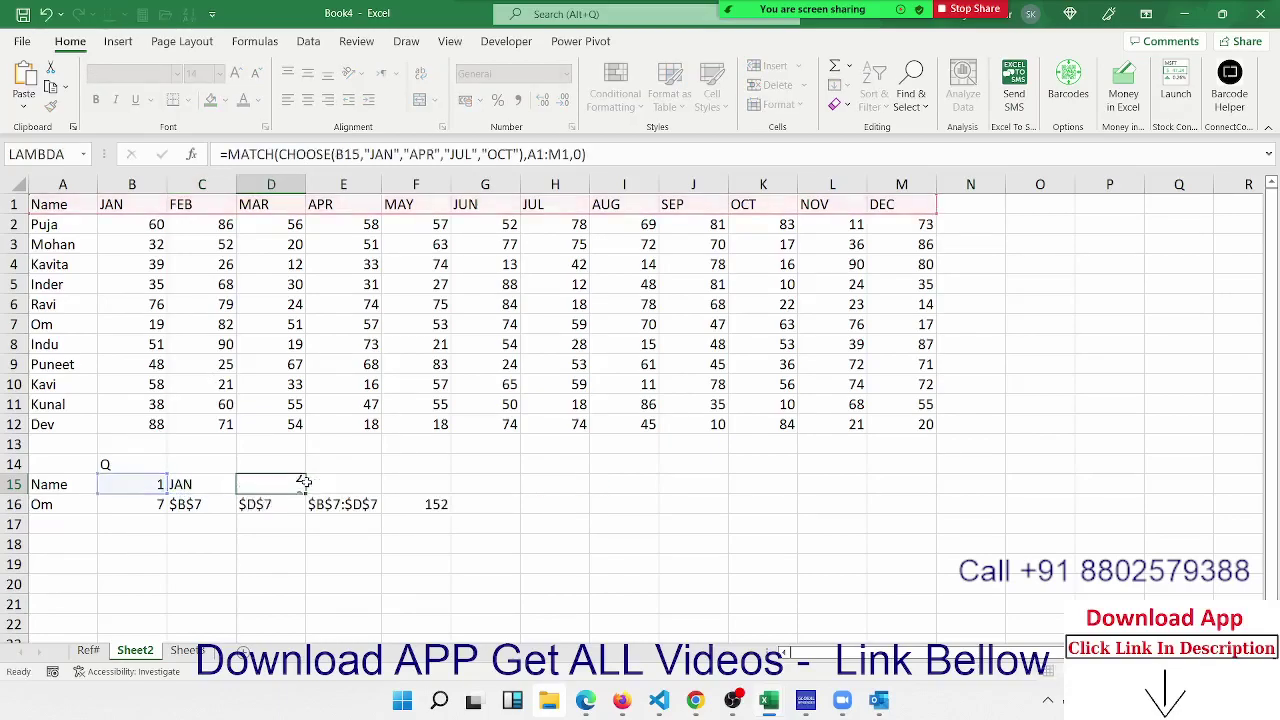
Clear the now-redundant CHOOSE helper formula from C15
key("Down")
key("Up")
key("Left")
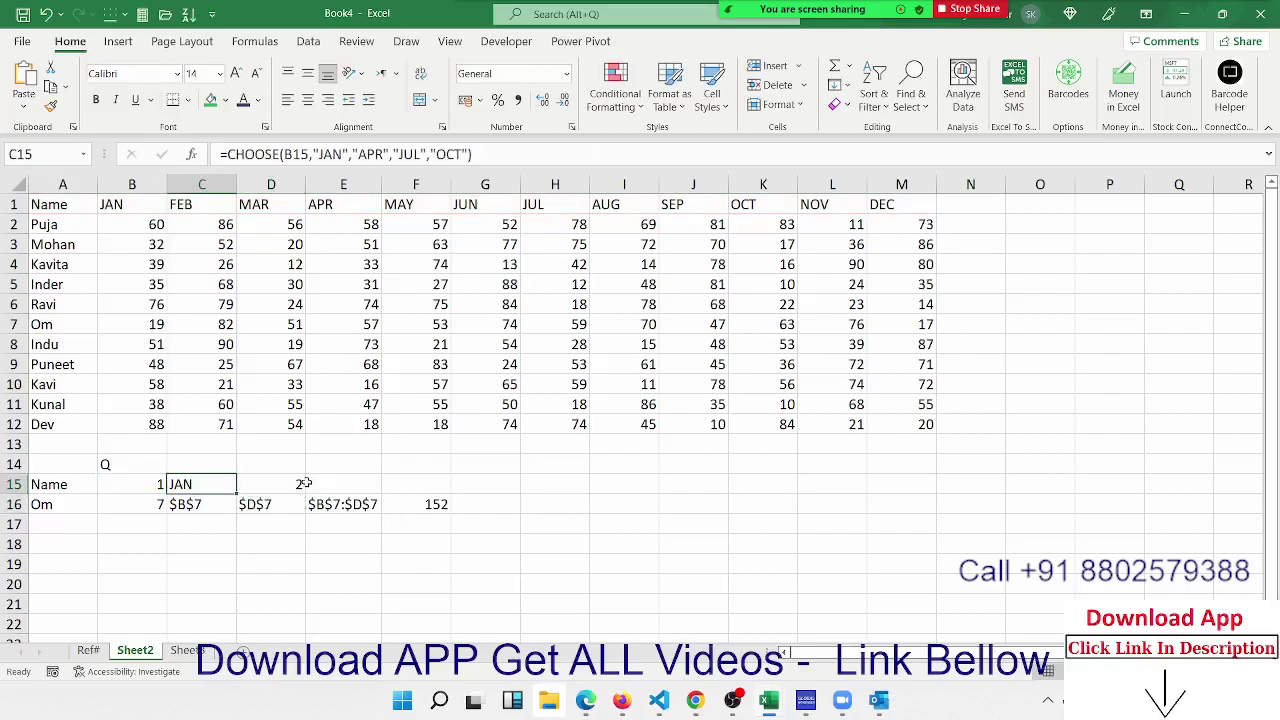
key("Delete")
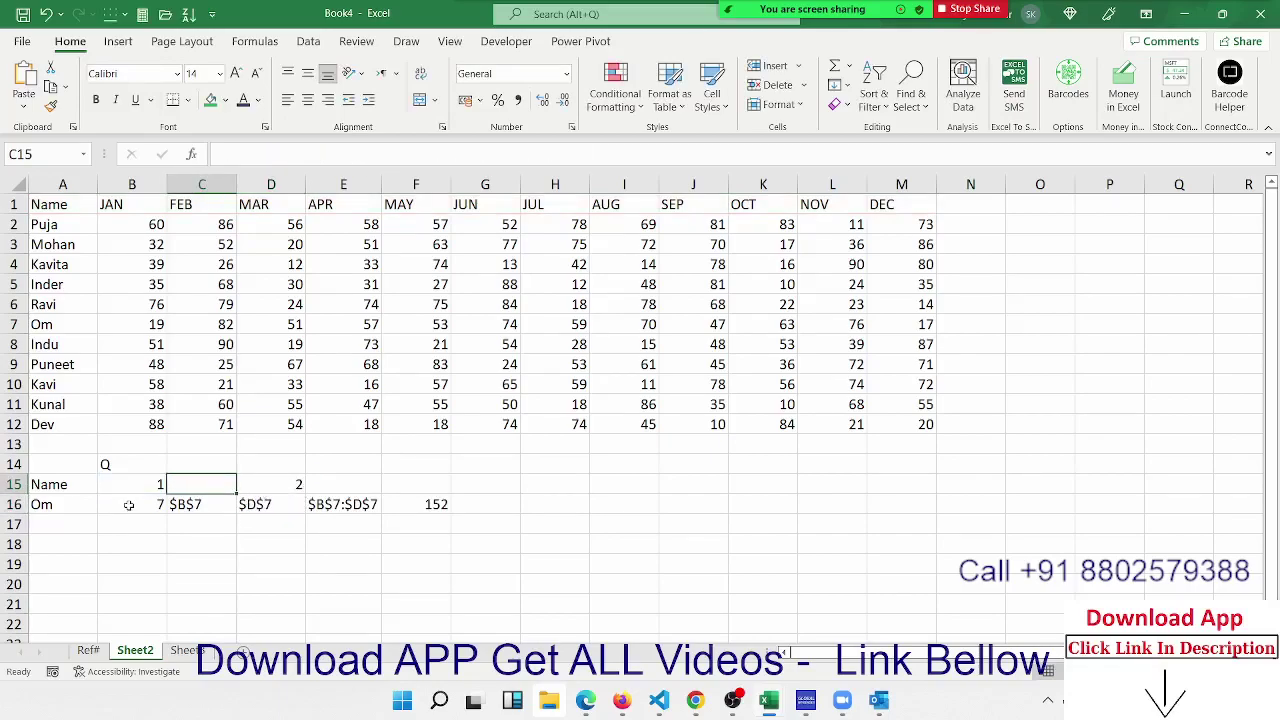
Copy the row-lookup MATCH formula text from B16
left_click(130, 504)
double_click(130, 504)
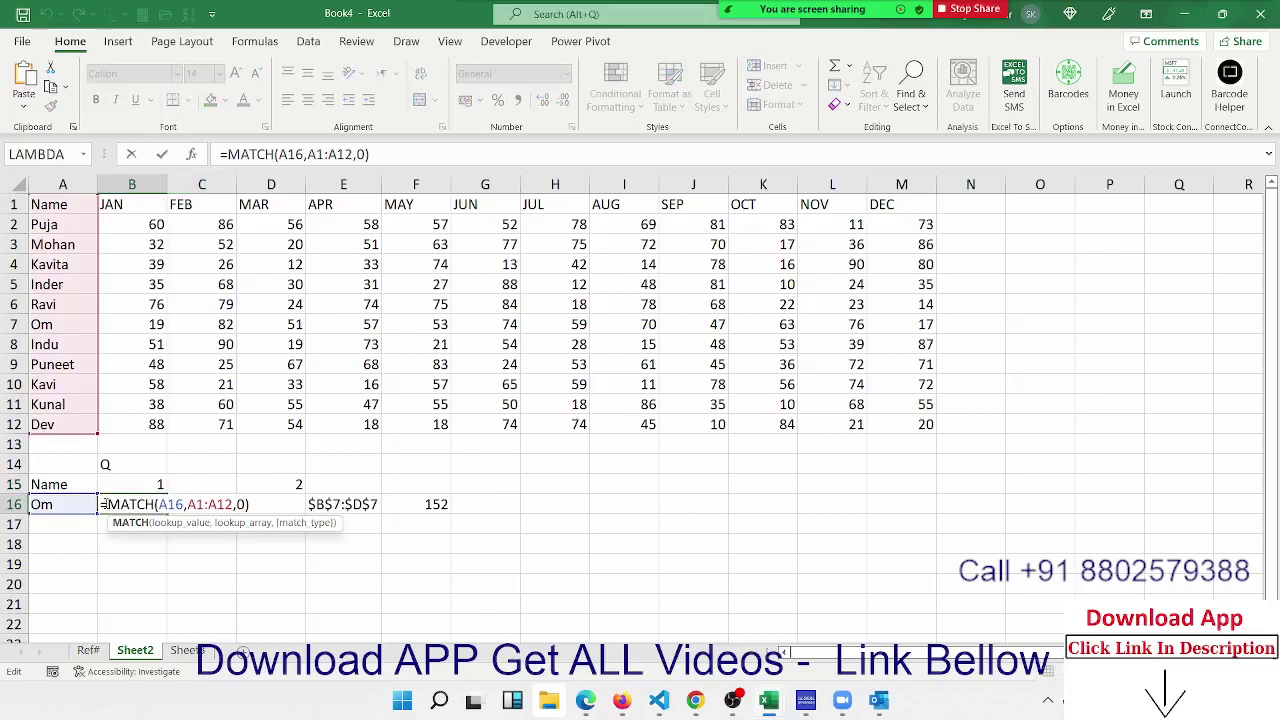
left_click_drag(101, 504, 262, 498)
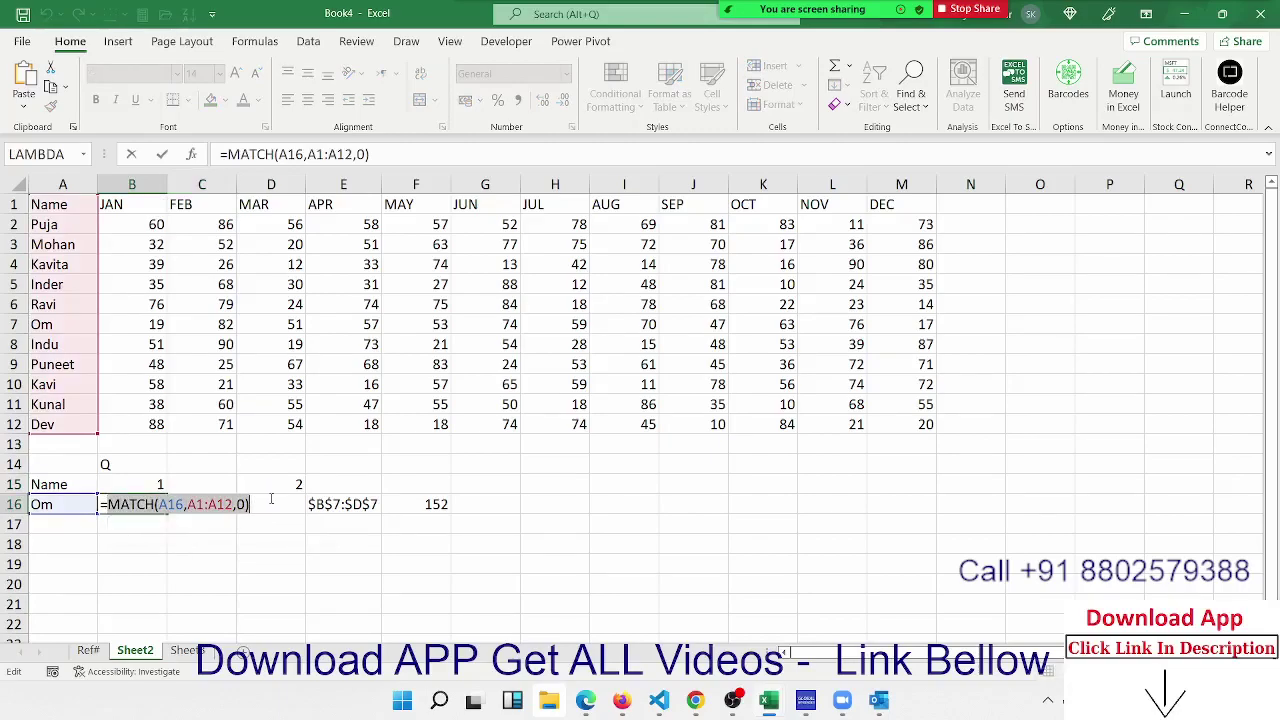
key("Escape")
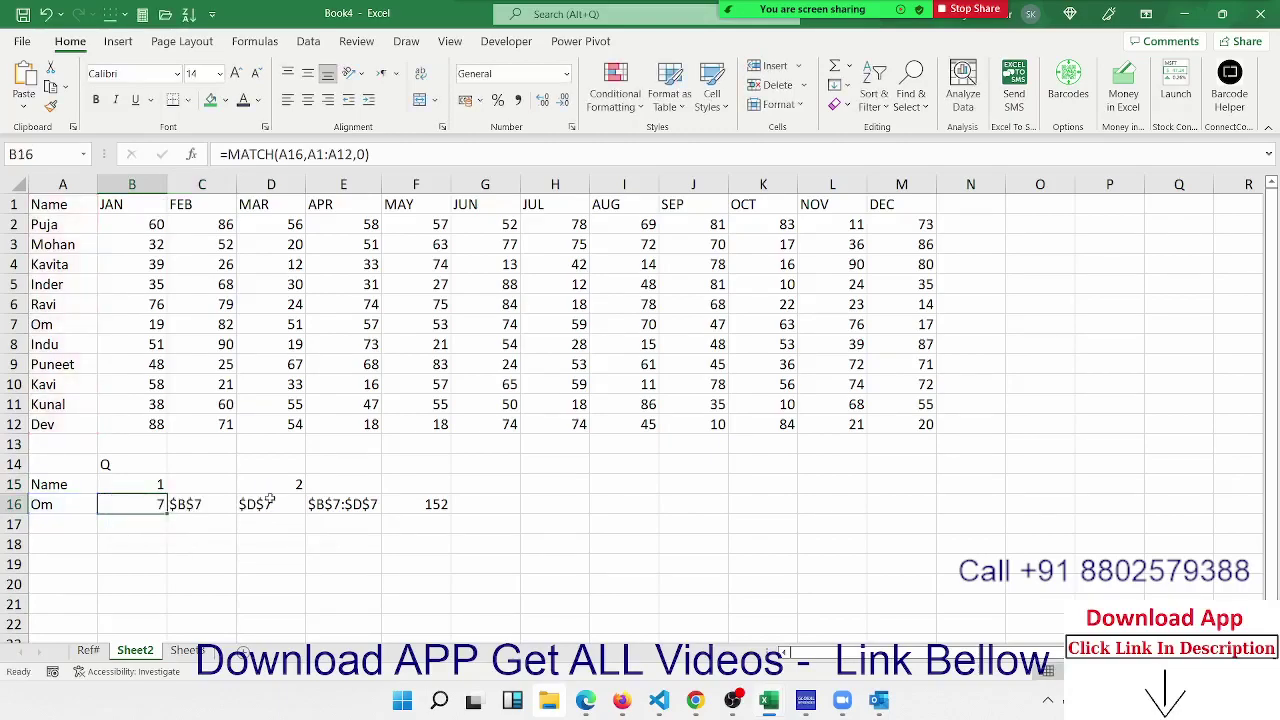
Replace the B16 reference in both C16 and D16 with MATCH(A16,A1:A12,0)
double_click(203, 504)
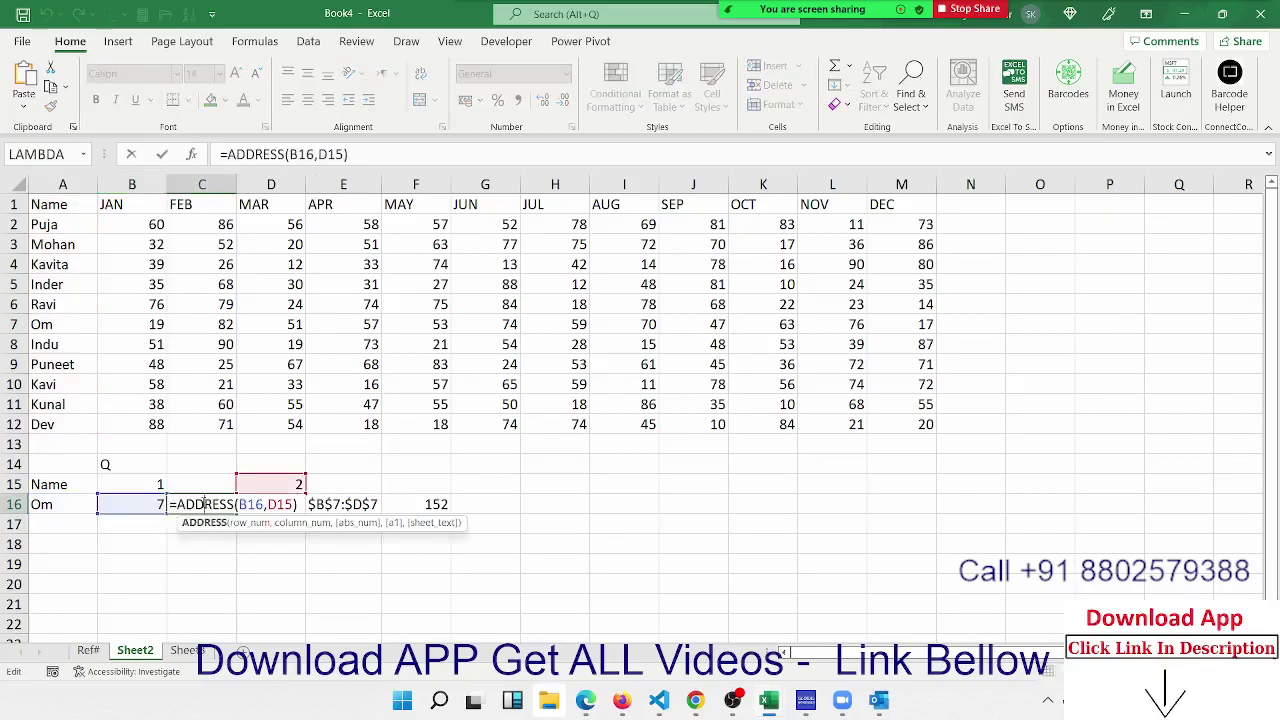
double_click(250, 504)
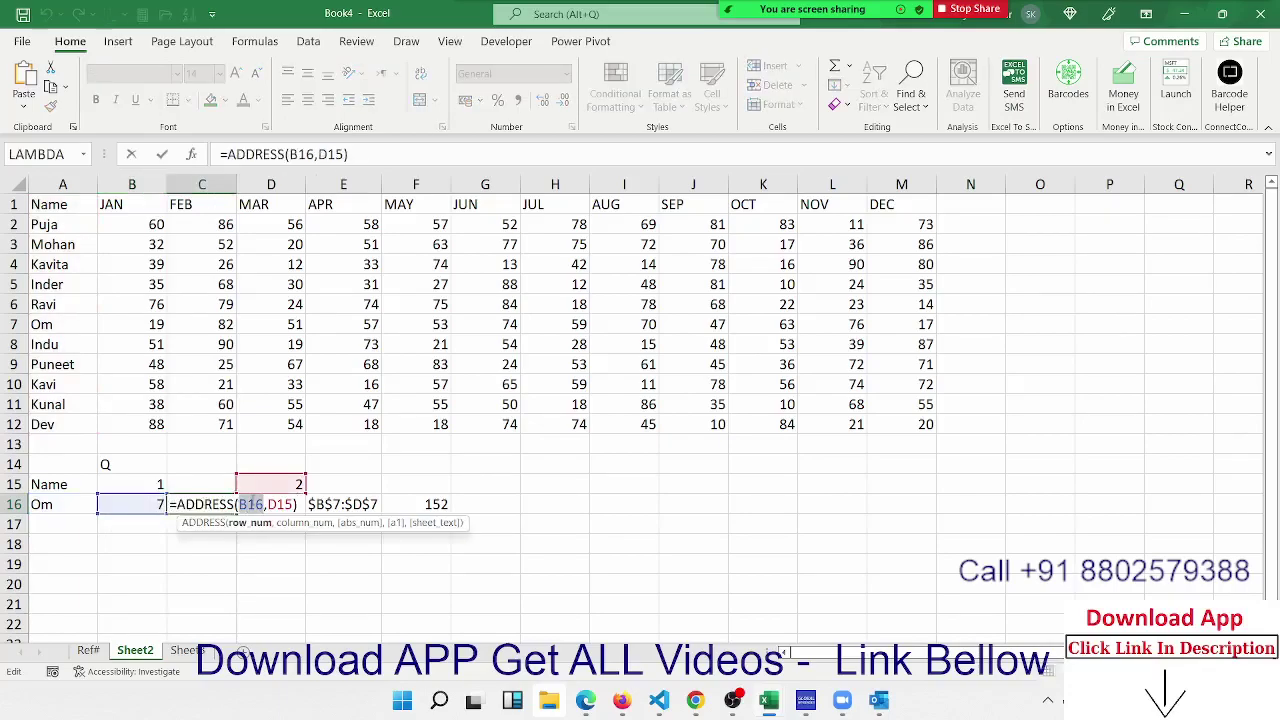
type("MATCH(A16,A1:A12,0)")
key("Return")
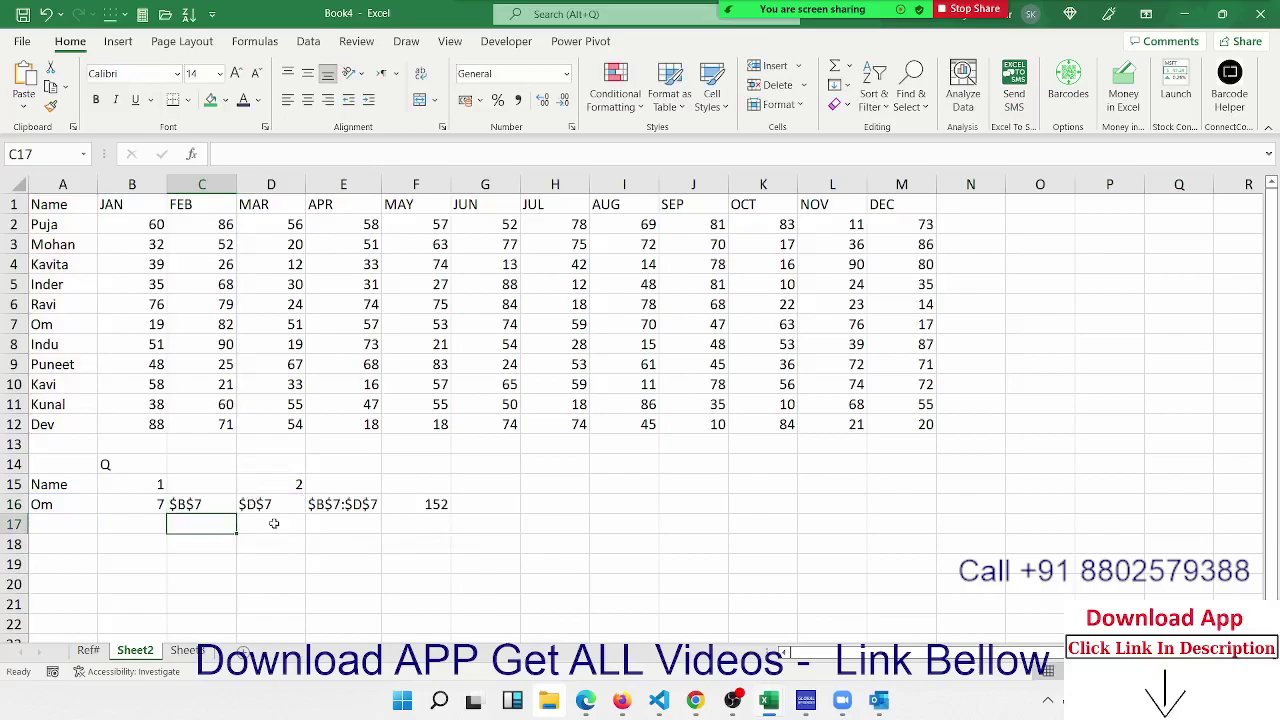
double_click(281, 504)
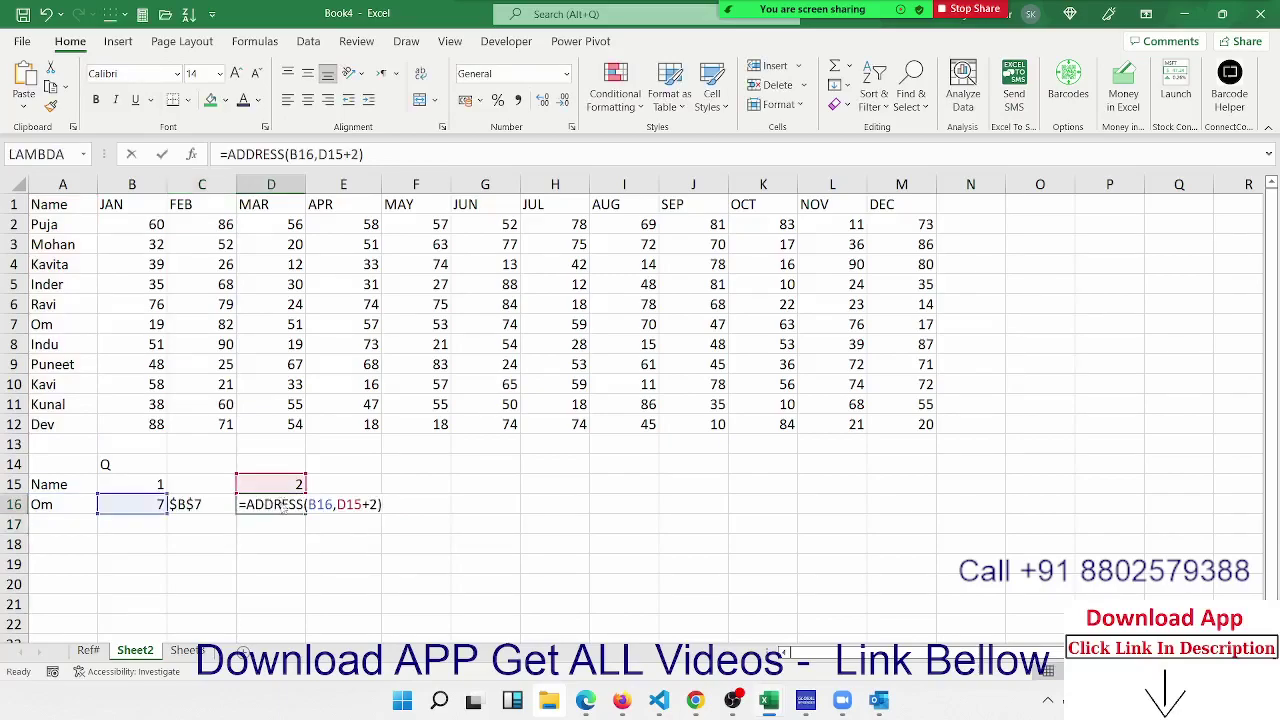
double_click(315, 504)
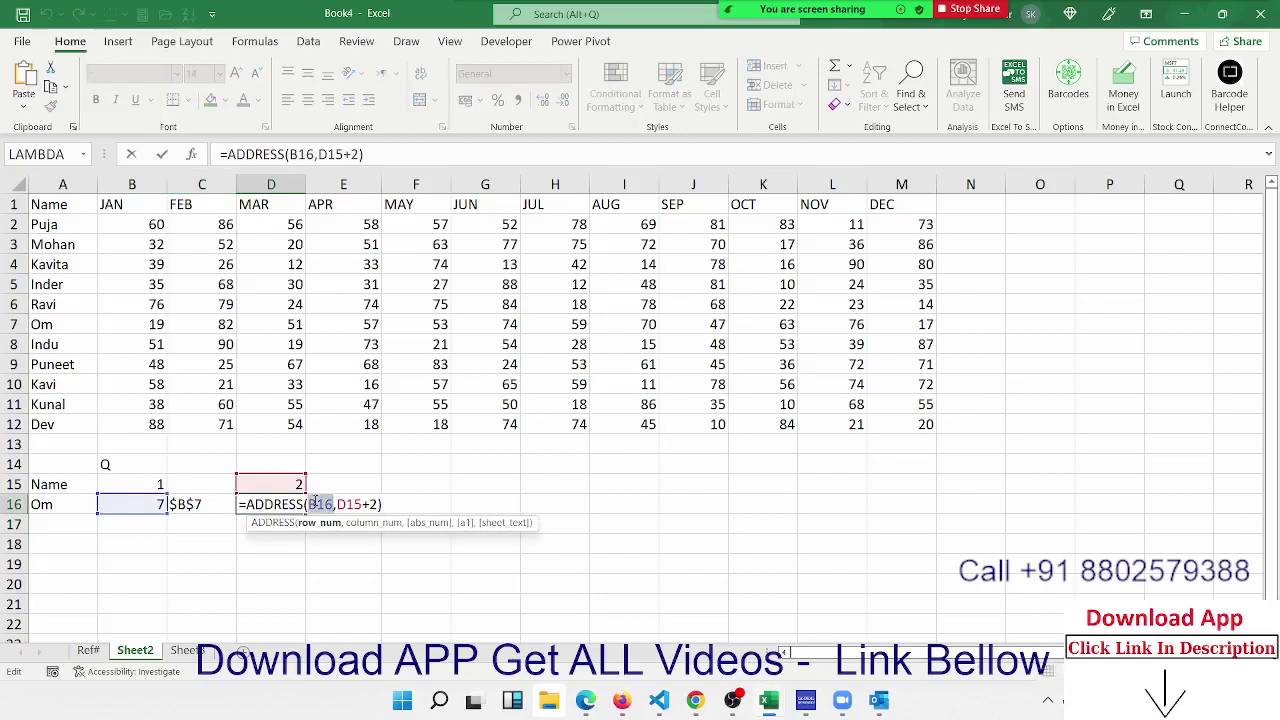
type("MATCH(A16,A1:A12,0)")
key("Return")
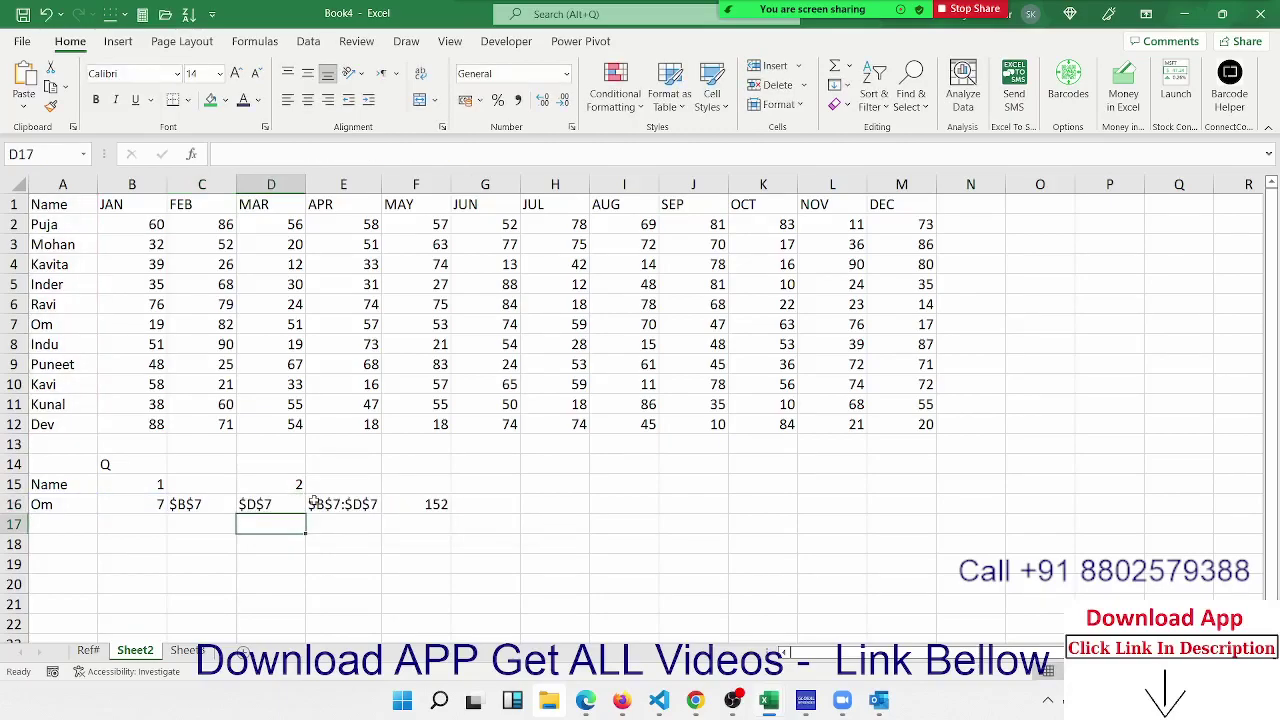
Clear the redundant row lookup from B16
key("Up")
key("Left")
key("Left")
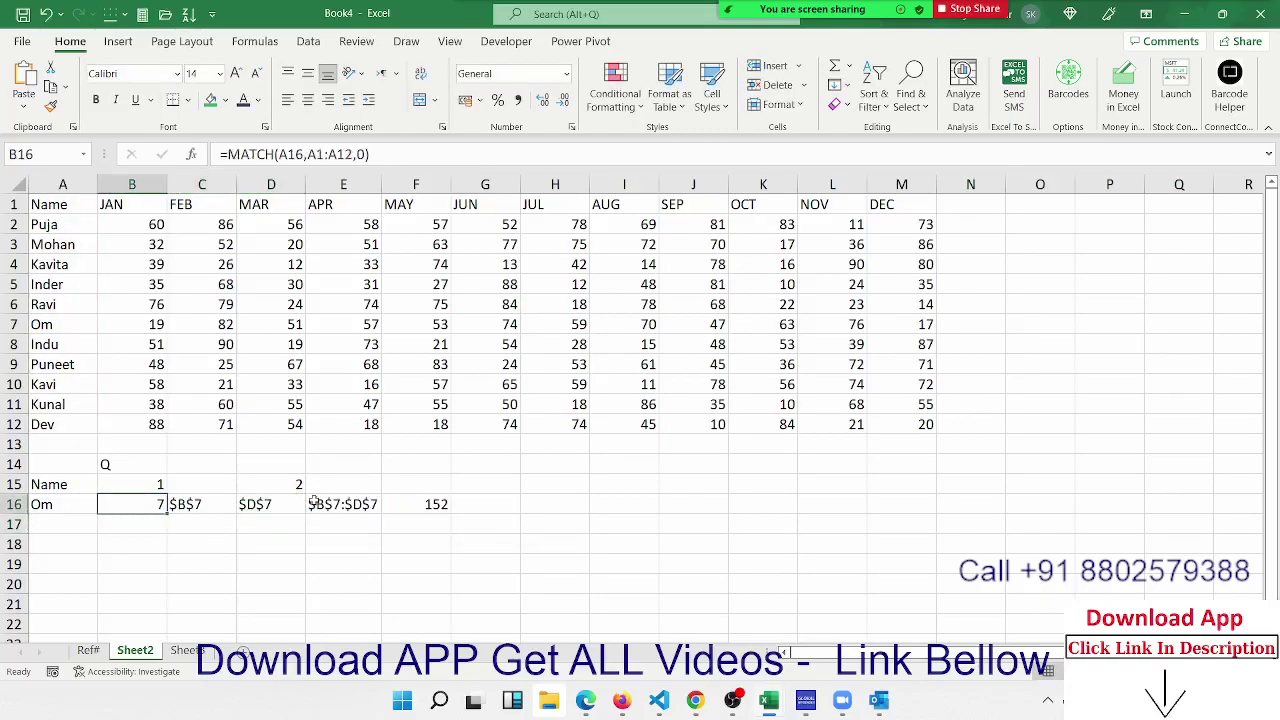
key("Delete")
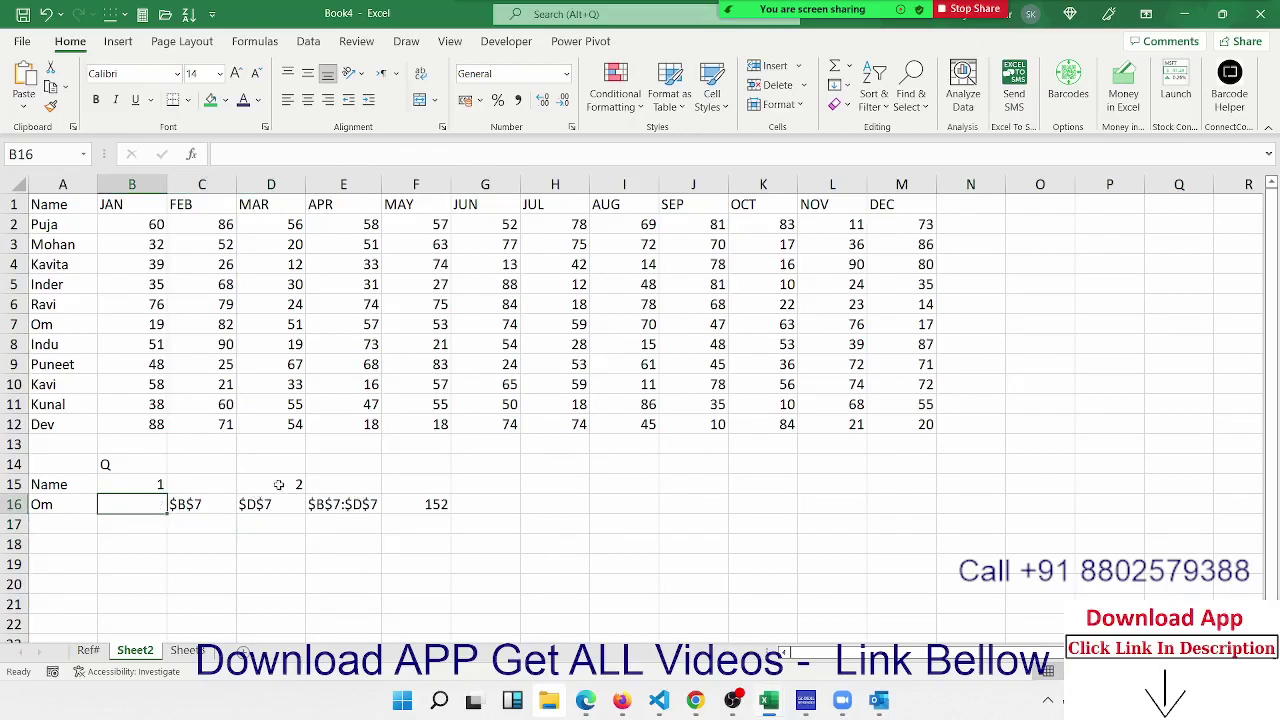
Copy D15's MATCH(CHOOSE) expression and put it in place of D15 in C16's ADDRESS formula
left_click(280, 484)
double_click(280, 484)
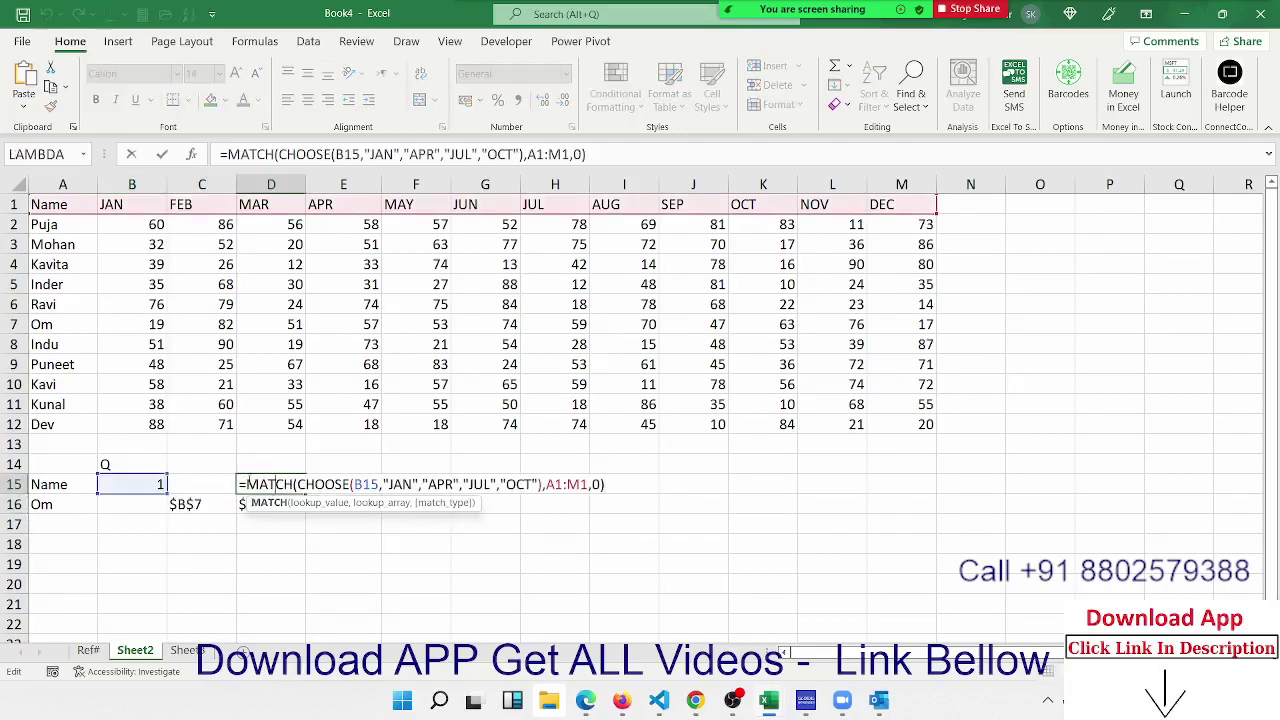
left_click_drag(247, 484, 687, 486)
key("ctrl+c")
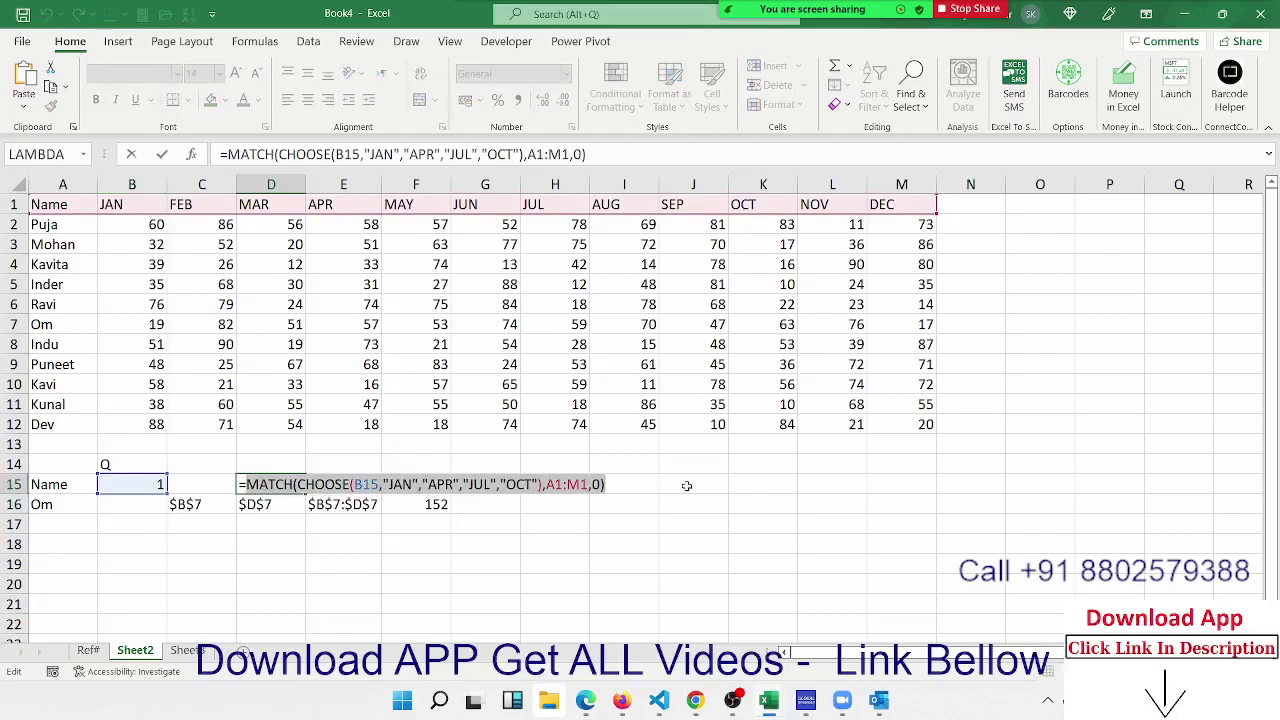
key("Escape")
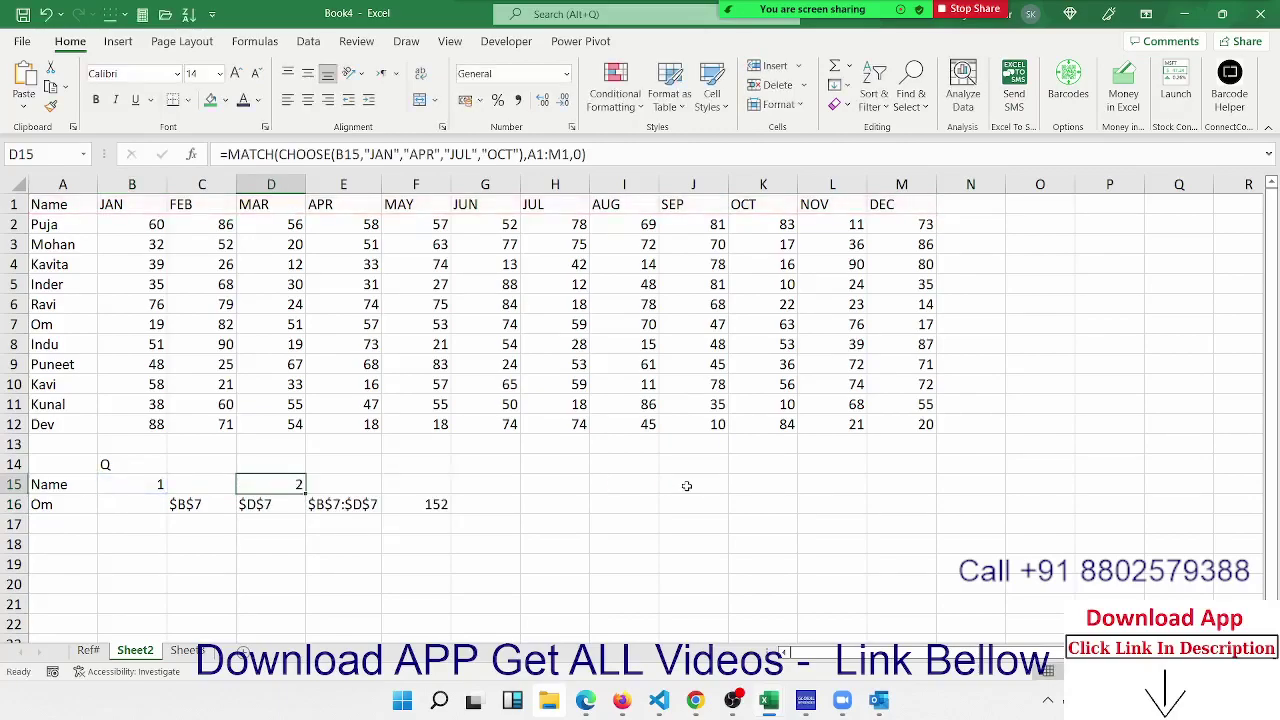
double_click(206, 504)
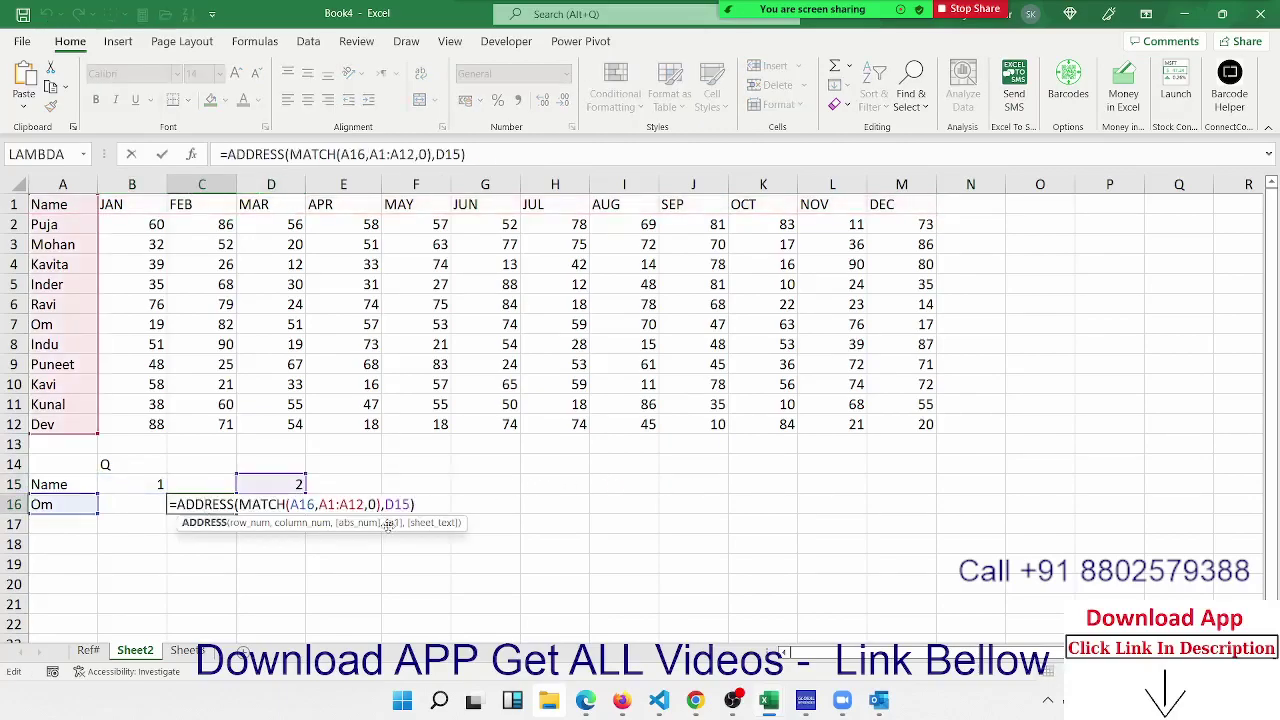
double_click(397, 504)
type("MATCH(CHOOSE(B15,\"JAN\",\"APR\",\"JUL\",\"OCT\"),A1:M1,0)")
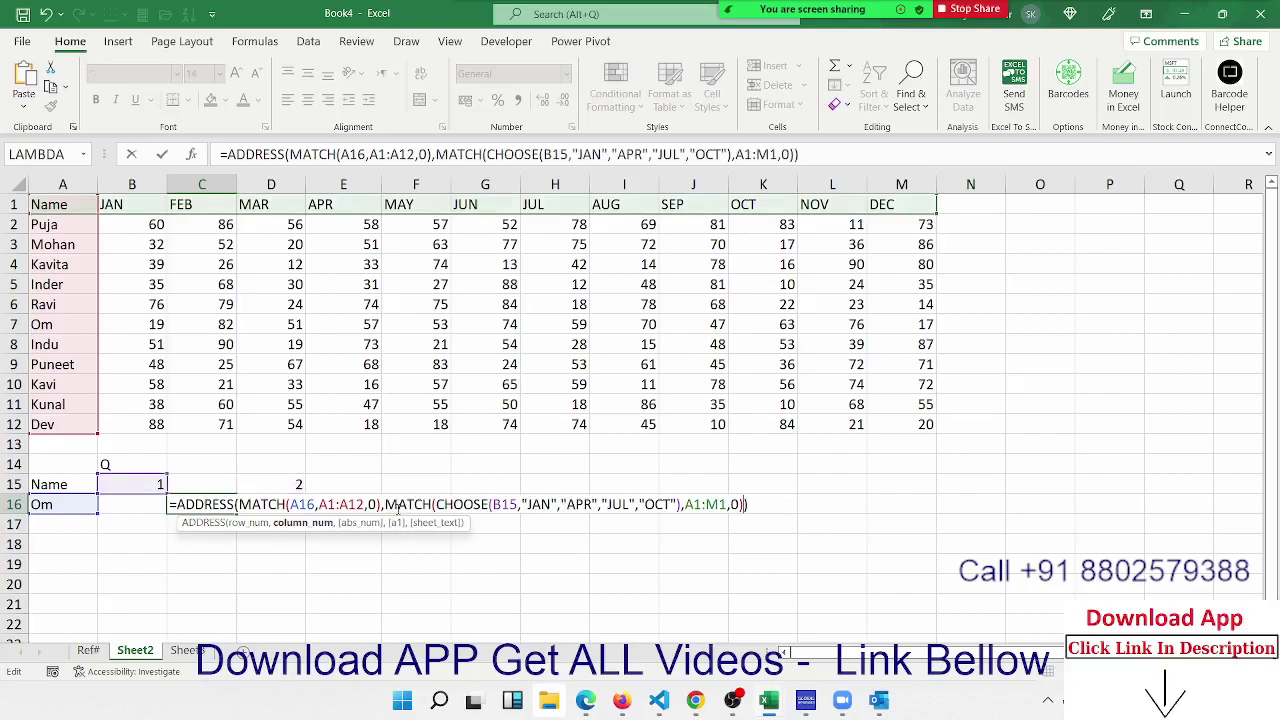
key("Return")
Put the same month-matching expression in place of D15 in D16's ADDRESS formula
key("Up")
key("Right")
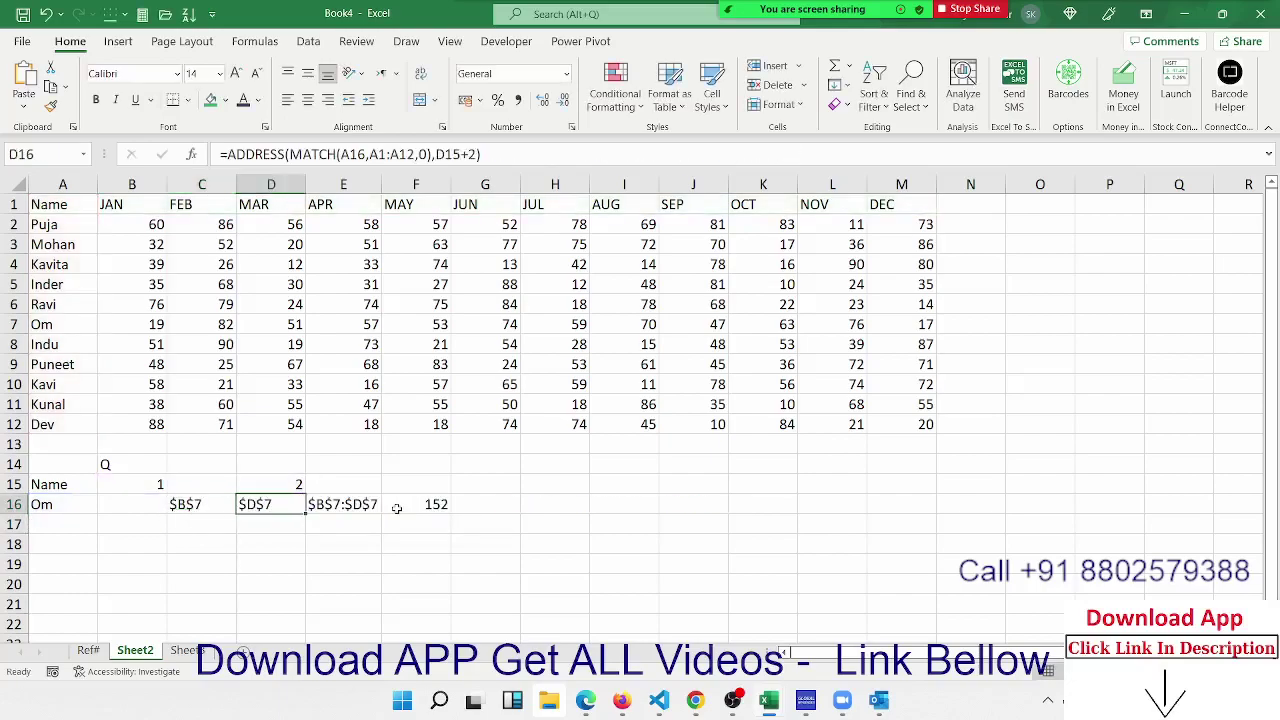
double_click(301, 507)
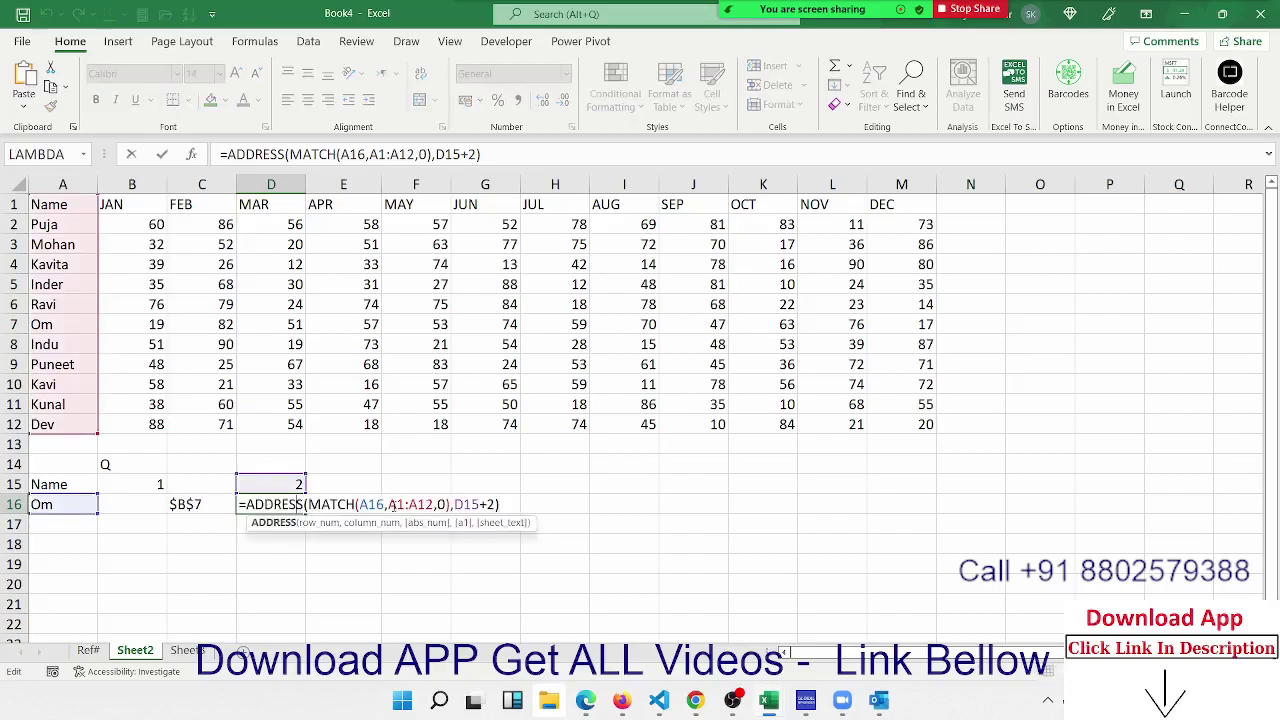
double_click(467, 504)
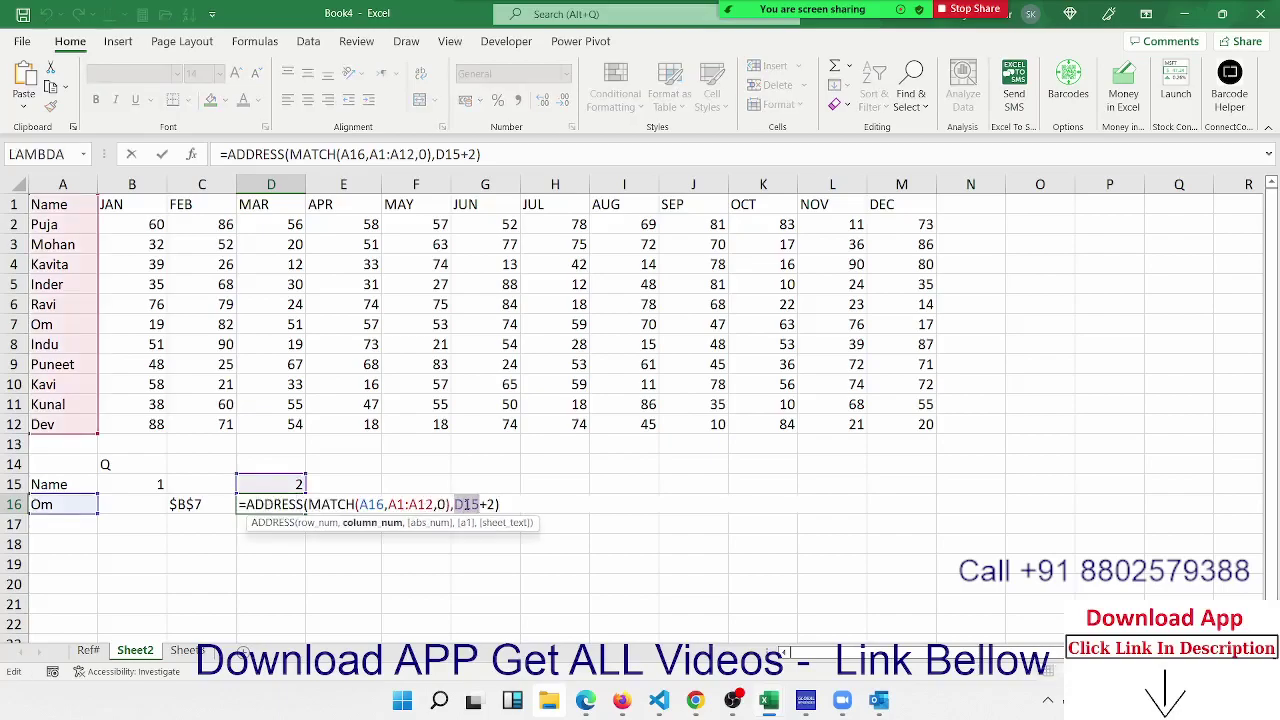
key("ctrl+v")
key("Return")
Clear the no-longer-needed D15 helper cell
key("Up")
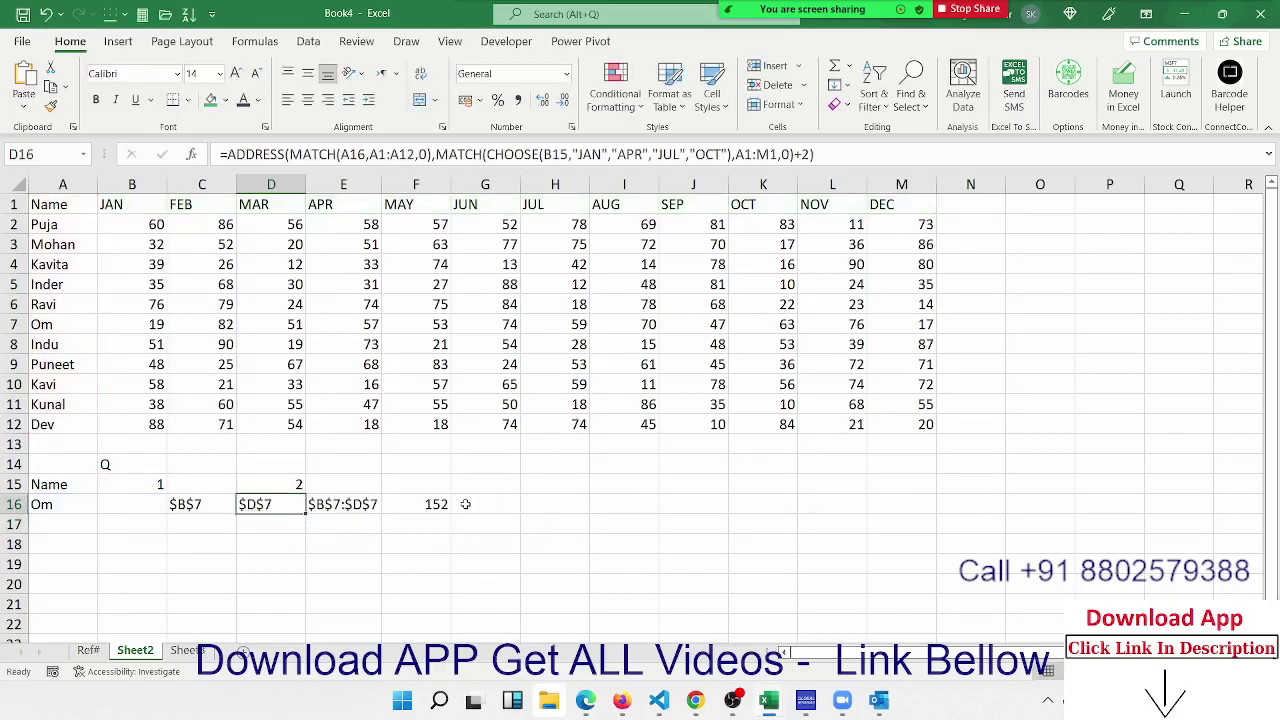
key("Up")
key("Delete")
Select the whole ADDRESS expression in C16's formula
key("Down")
key("Left")
double_click(204, 505)
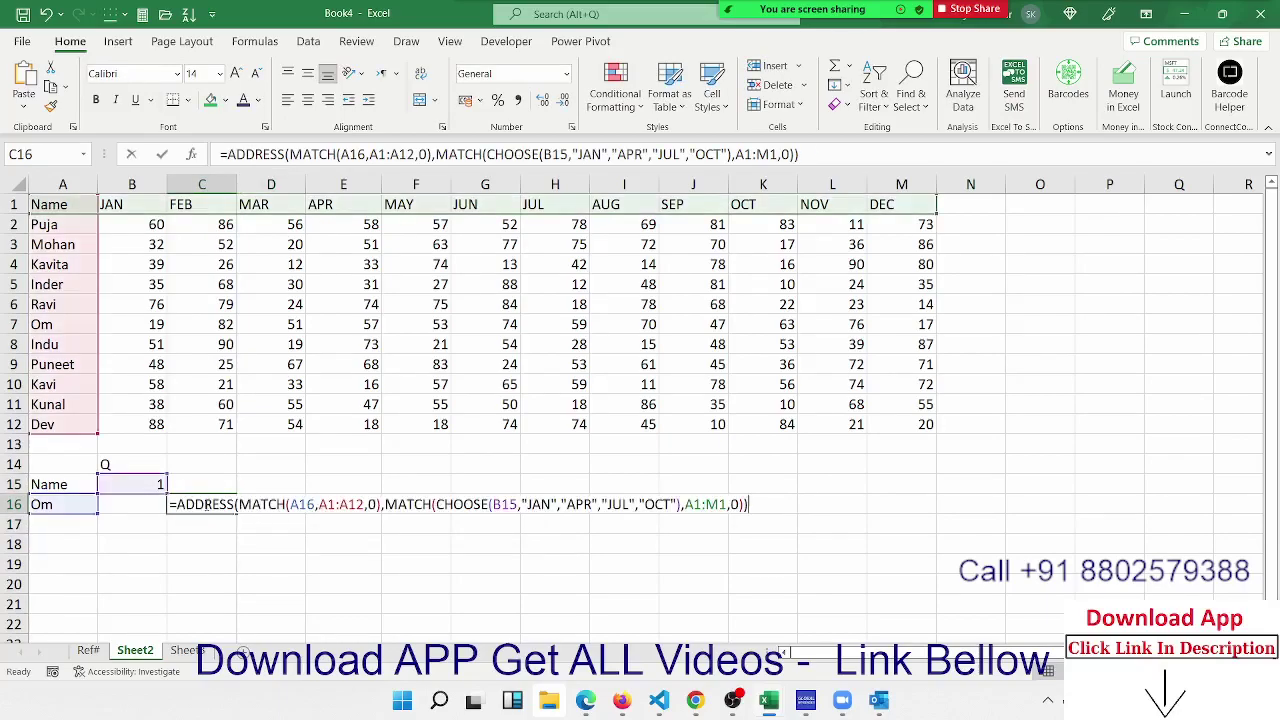
left_click_drag(169, 505, 936, 568)
key("ctrl+c")
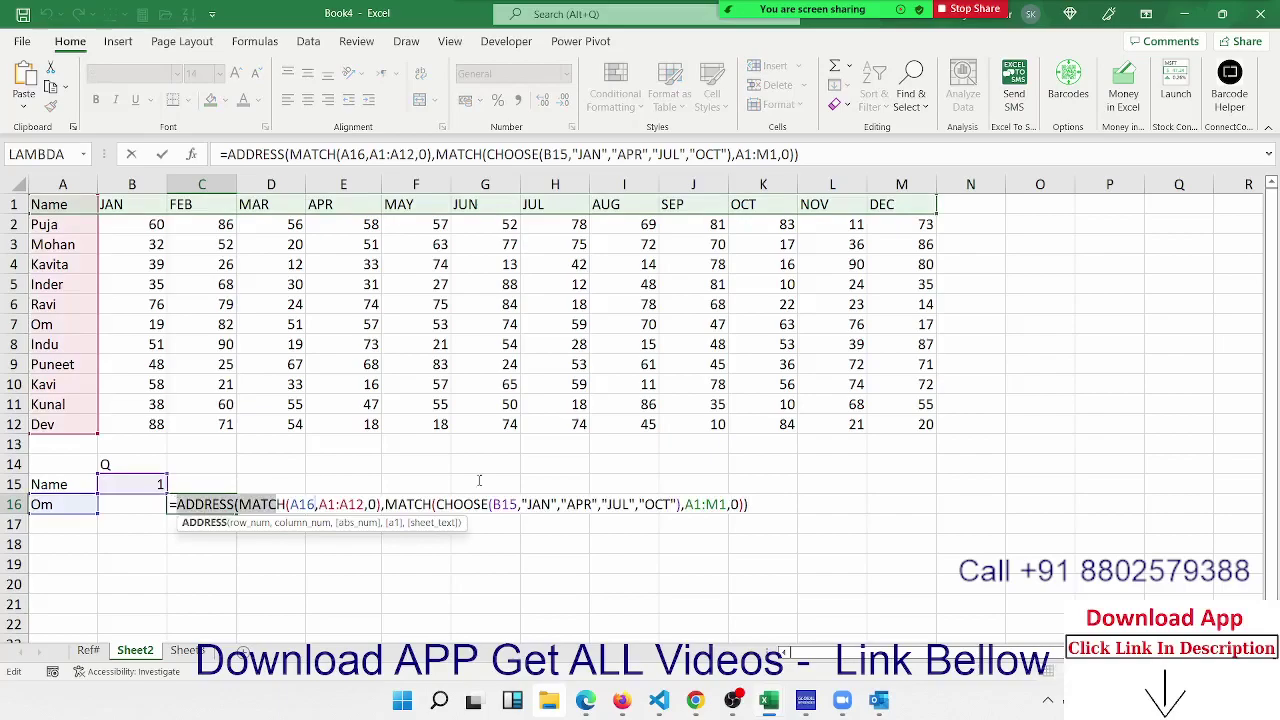
Copy C16's start-address expression and put it in place of C16 in E16's formula
key("ctrl+Return")
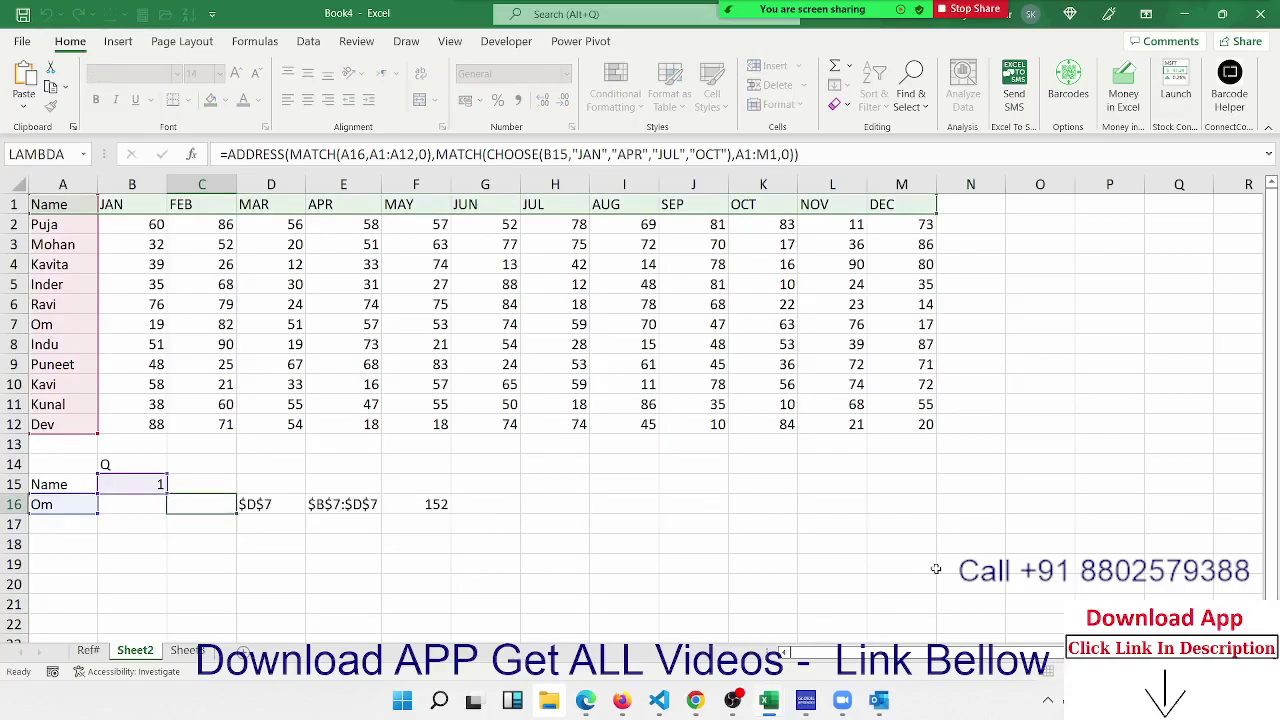
left_click(383, 504)
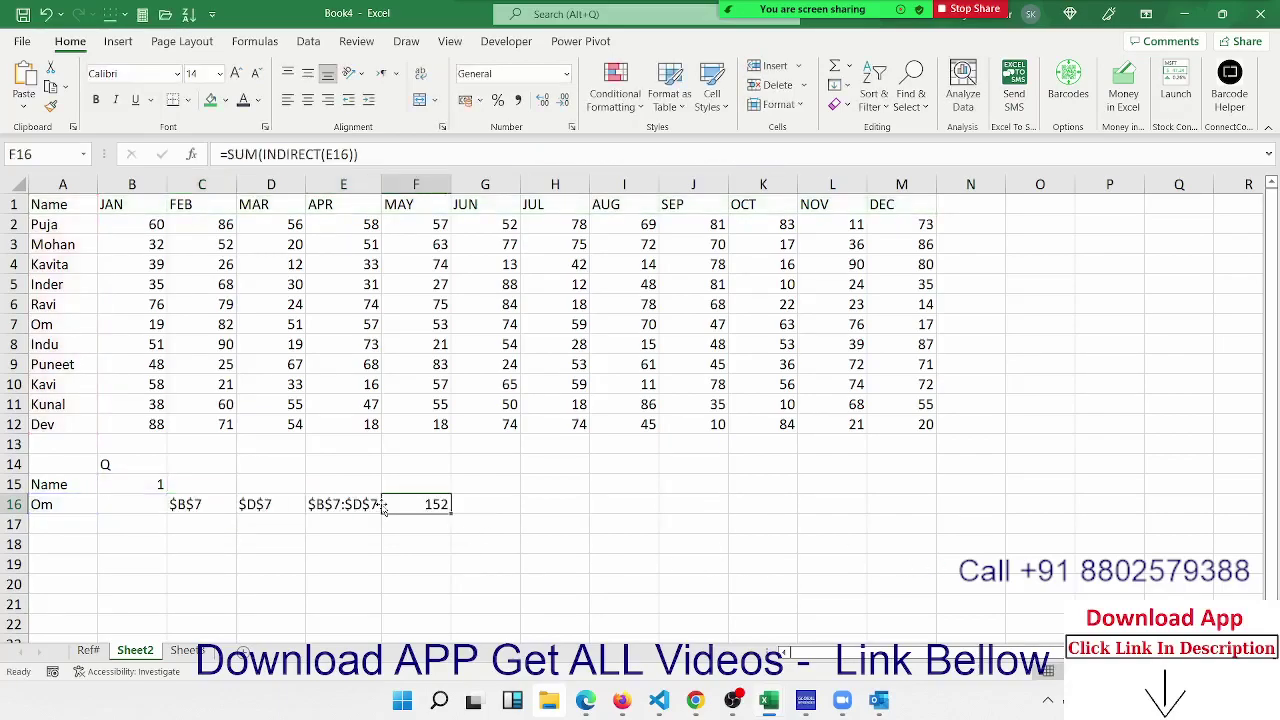
double_click(368, 504)
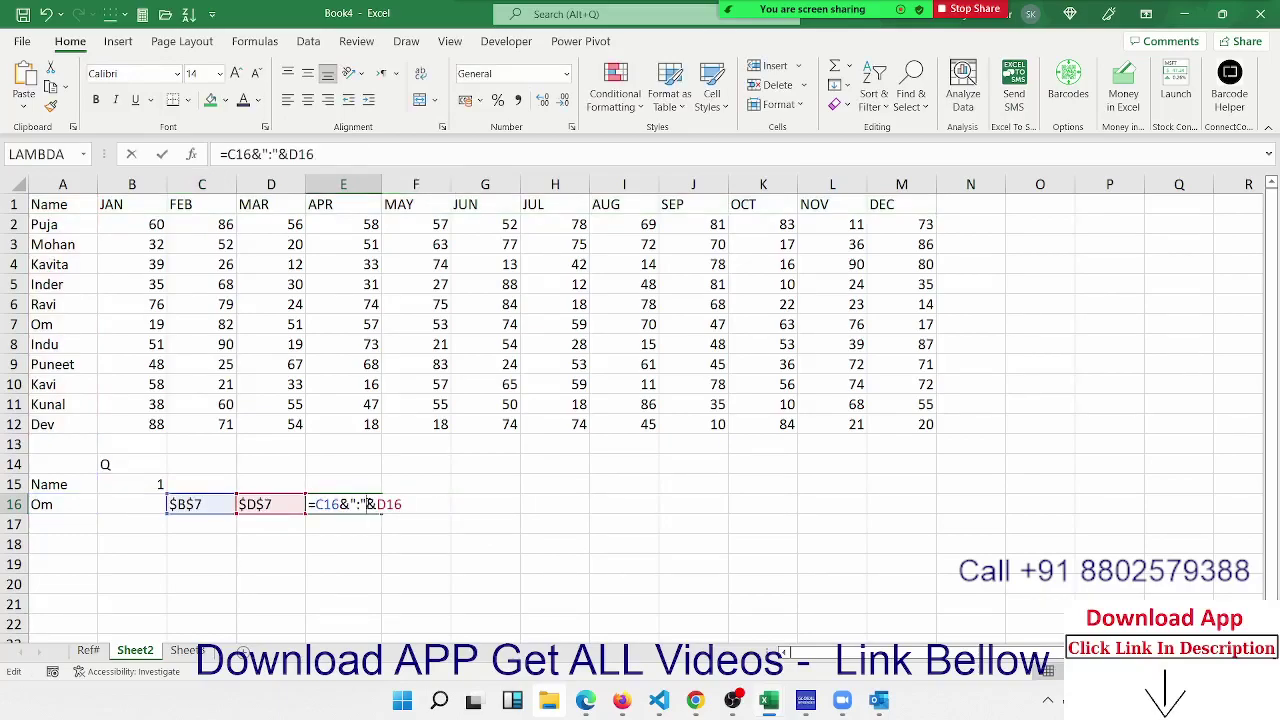
double_click(330, 504)
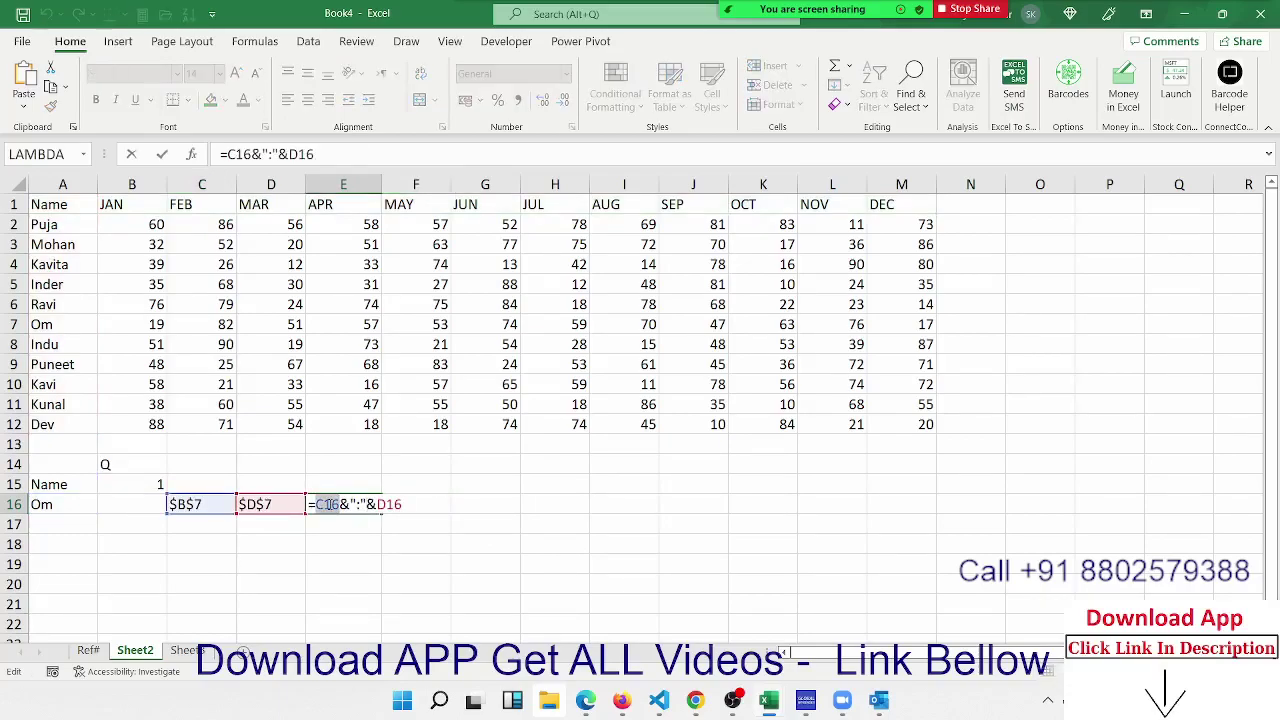
key("ctrl+v")
key("Return")
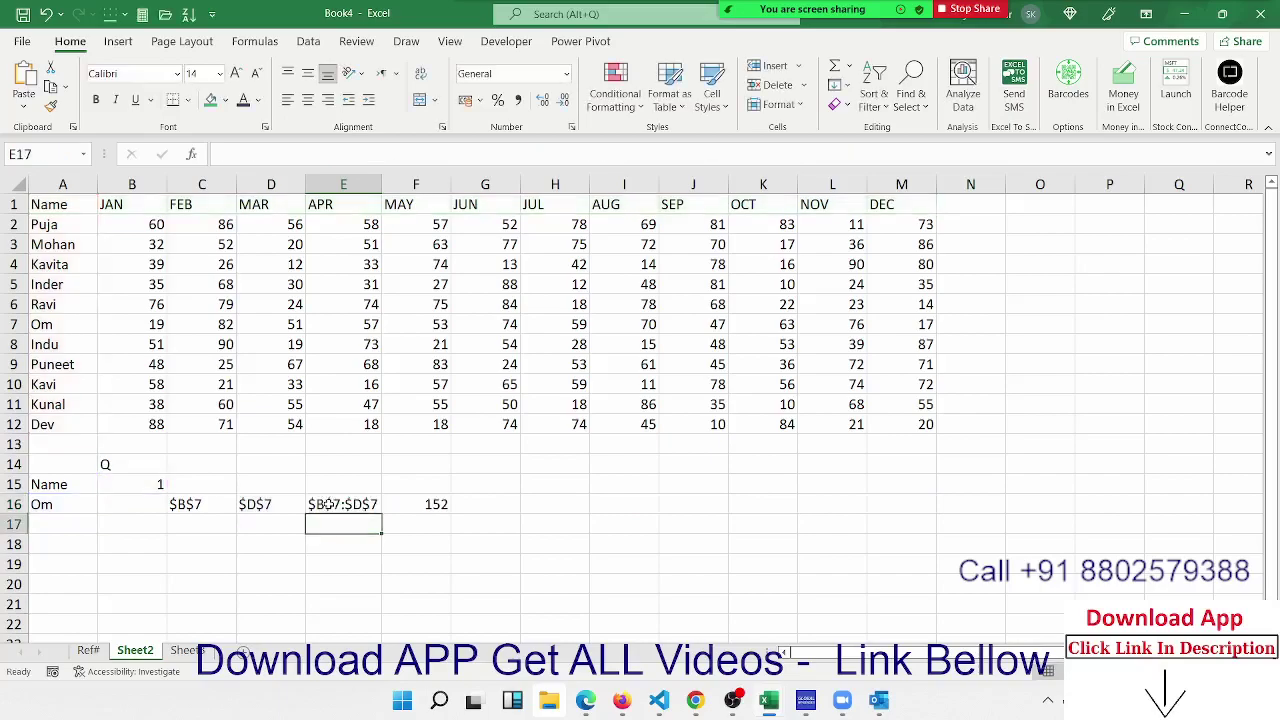
Copy D16's end-address expression and put it in place of D16 in E16's formula
key("Up")
key("Left")
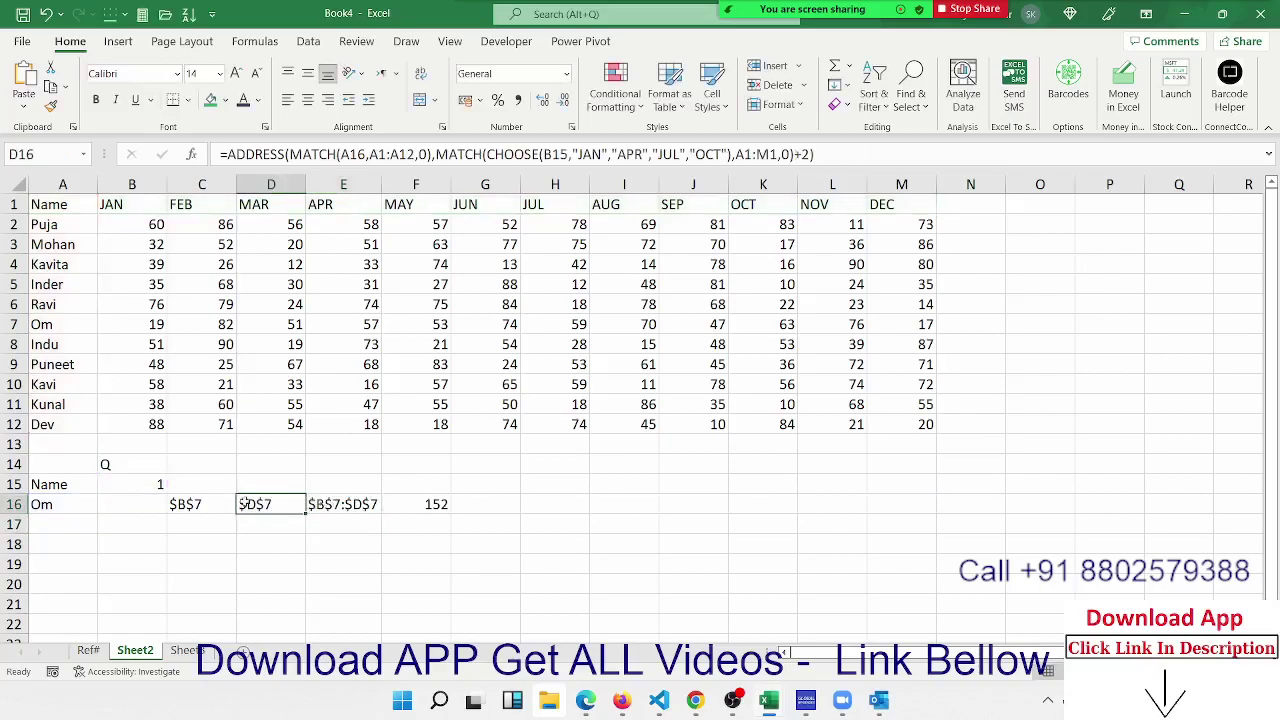
double_click(263, 504)
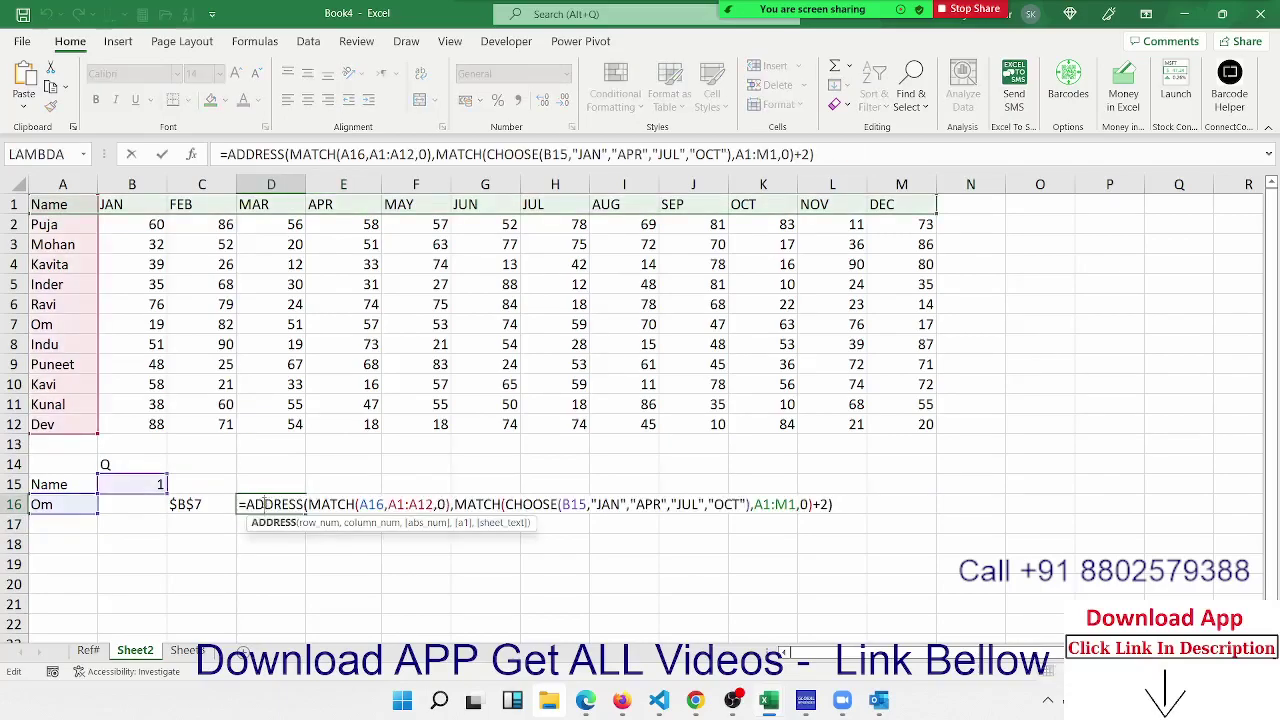
left_click_drag(241, 504, 834, 504)
key("ctrl+c")
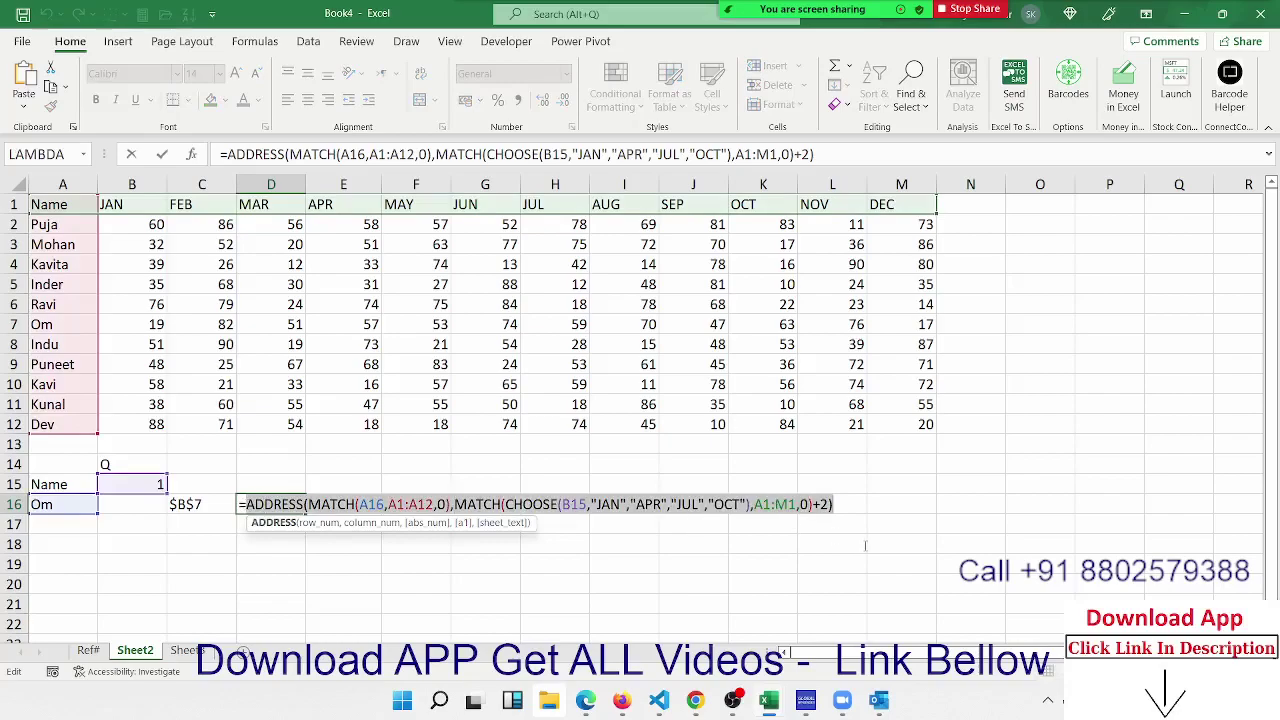
key("Escape")
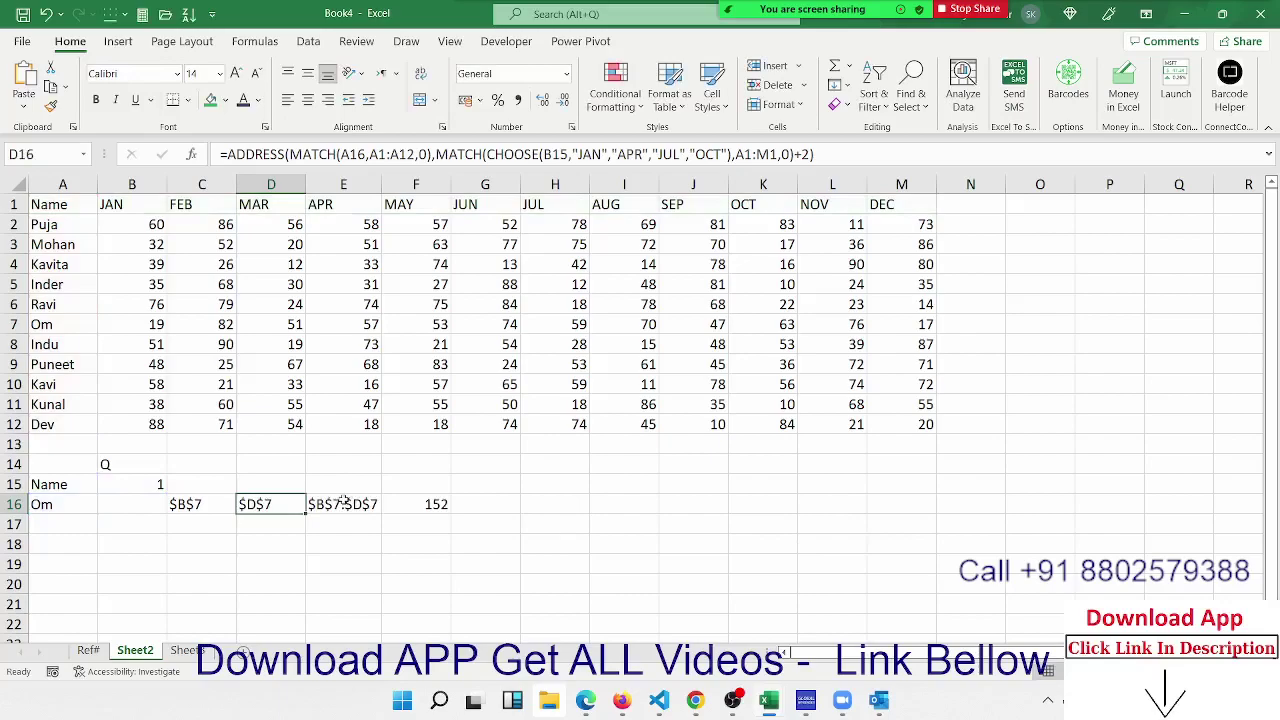
double_click(345, 502)
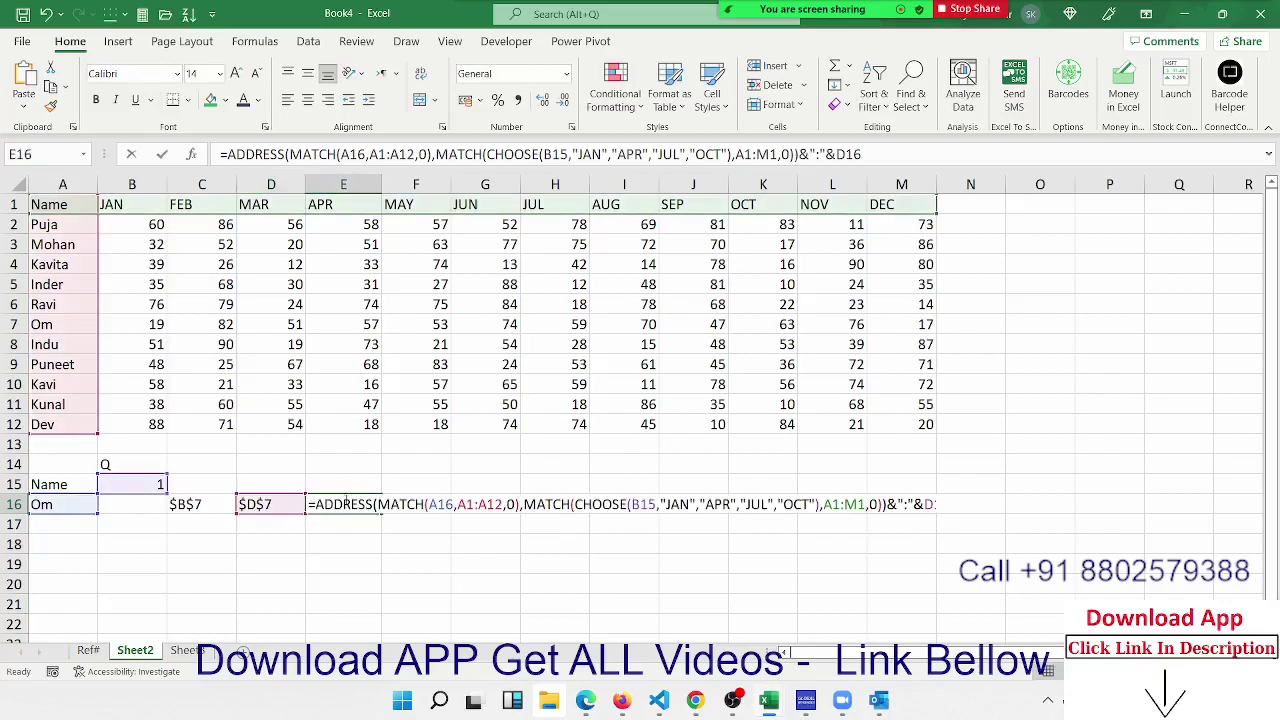
double_click(933, 504)
key("ctrl+v")
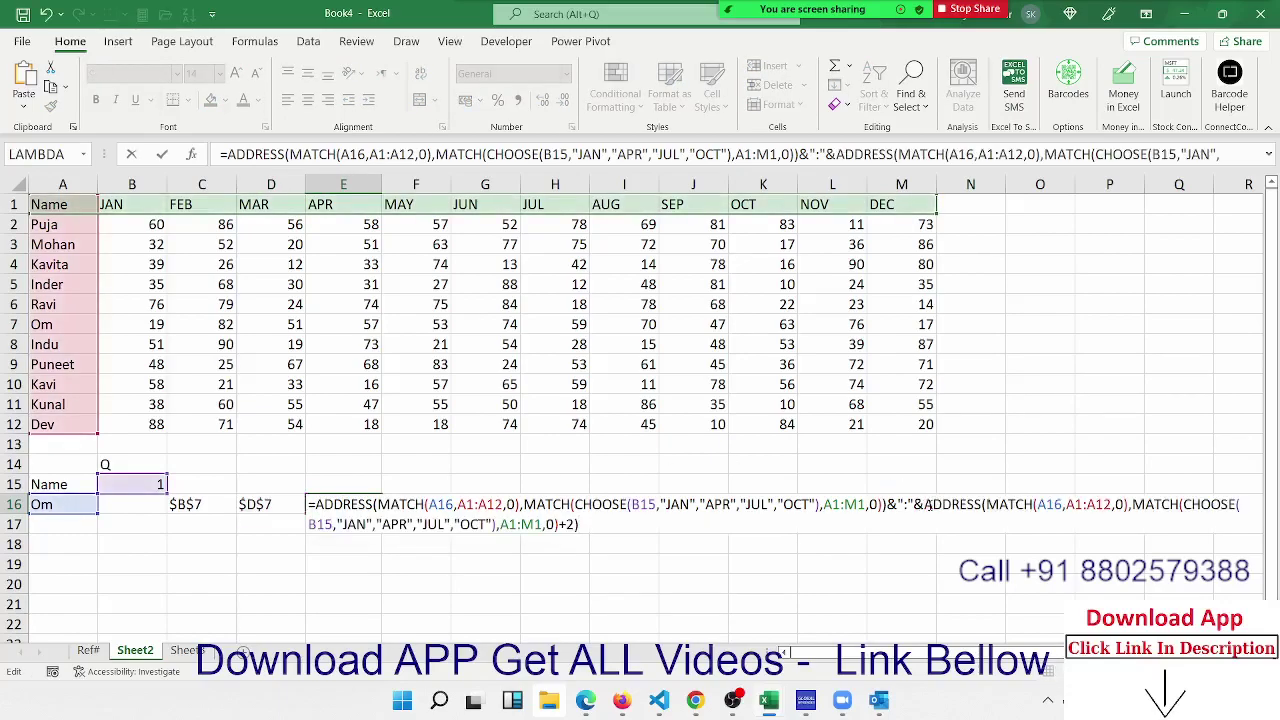
key("Return")
Clear the helper formulas in C16:D16
key("Up")
key("Left")
key("Left")
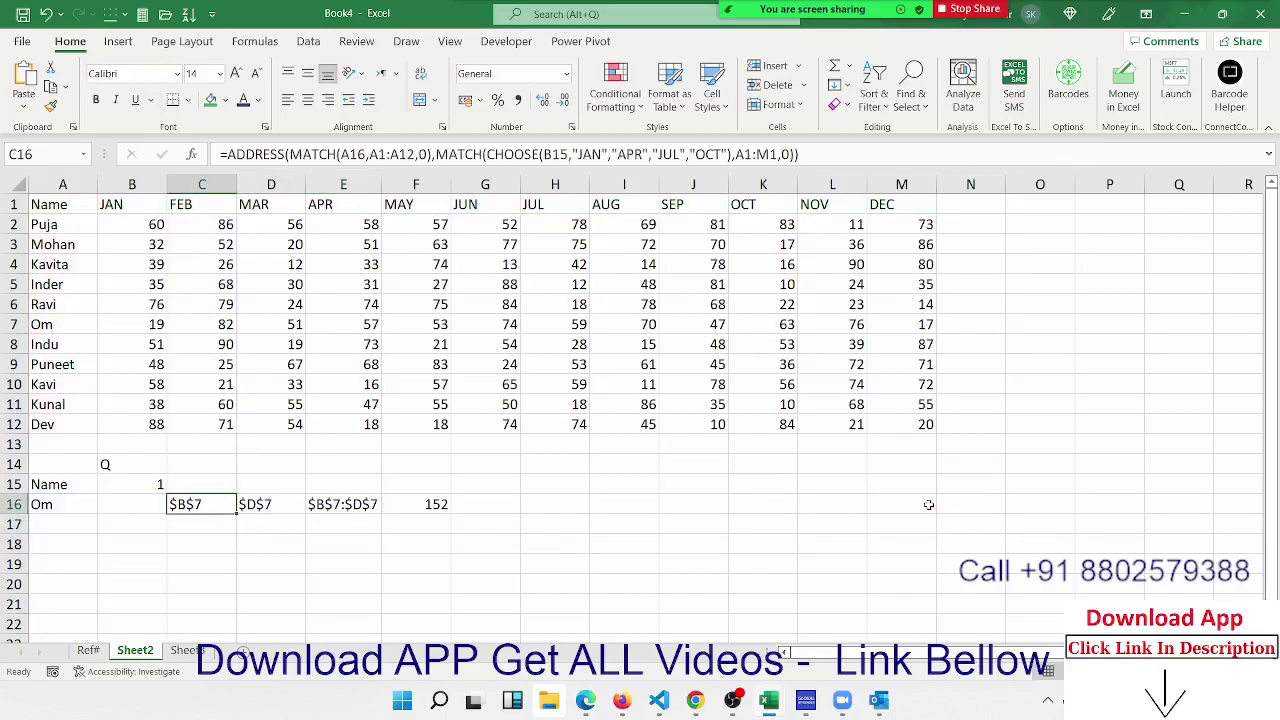
key("shift+Right")
key("Delete")
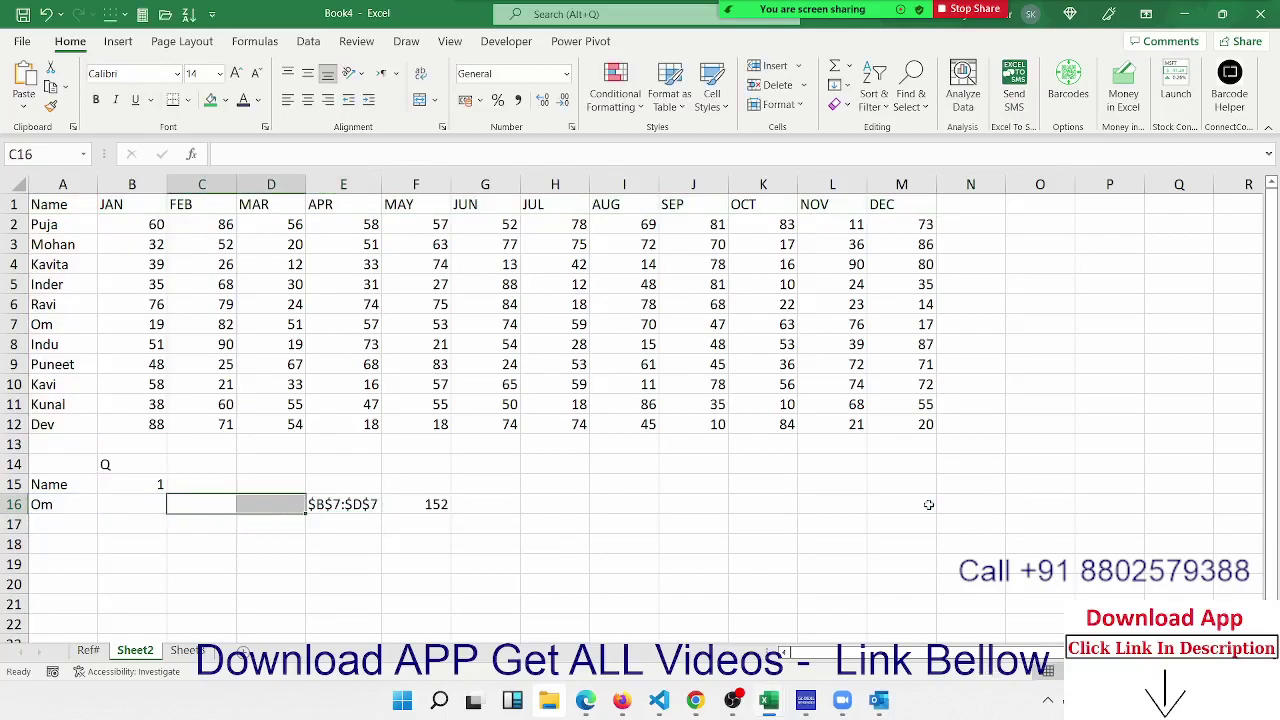
key("Right")
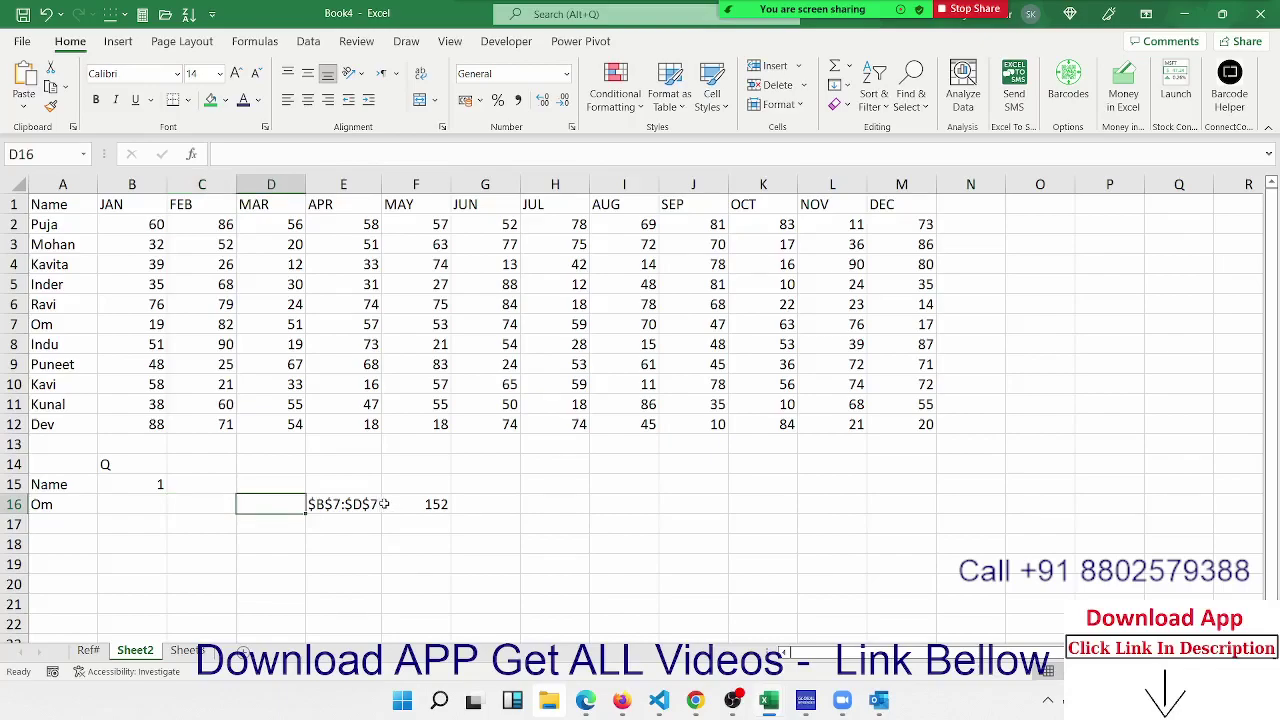
Copy E16's combined address expression and put it in place of E16 inside F16's INDIRECT
left_click(352, 510)
double_click(317, 504)
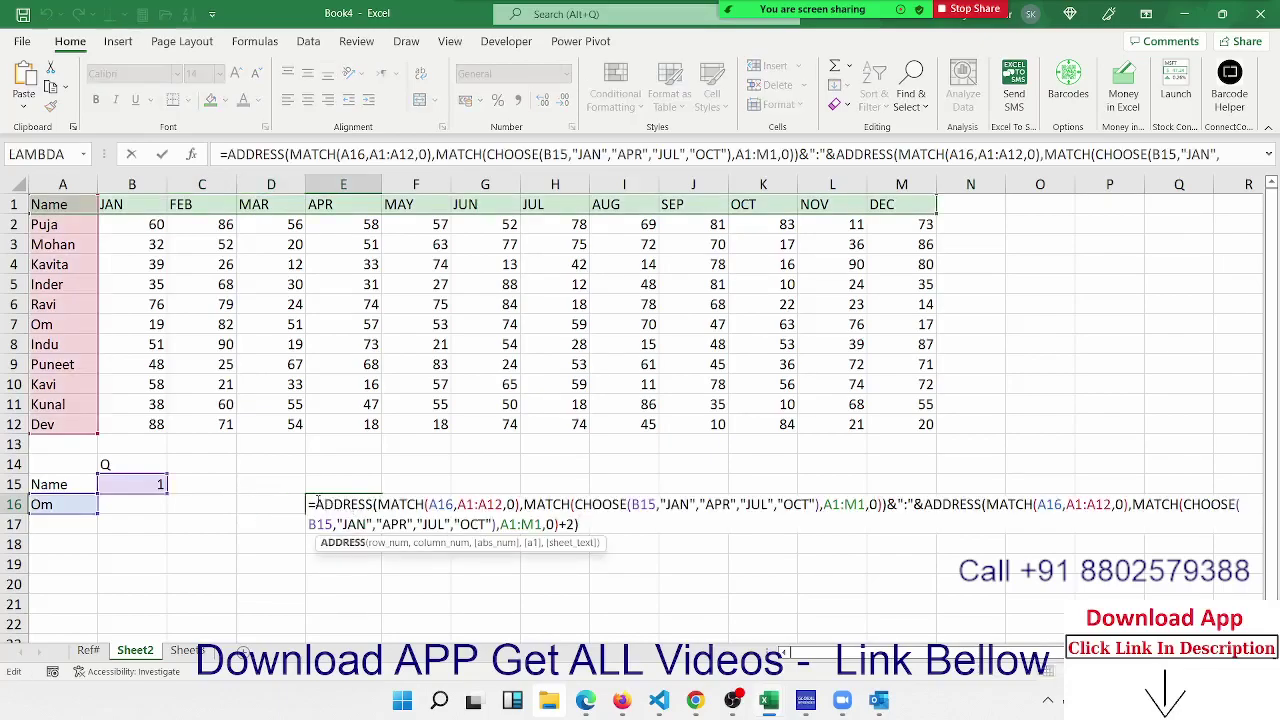
left_click_drag(317, 504, 590, 526)
key("ctrl+c")
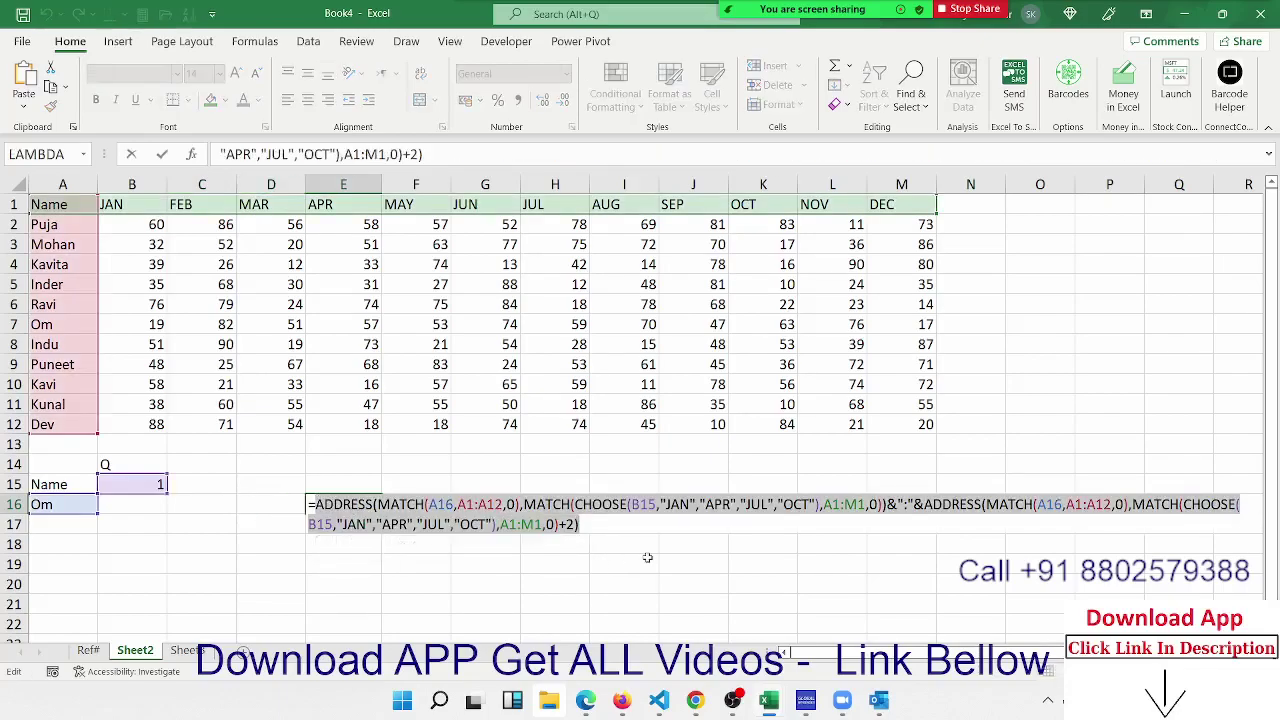
key("Escape")
double_click(408, 505)
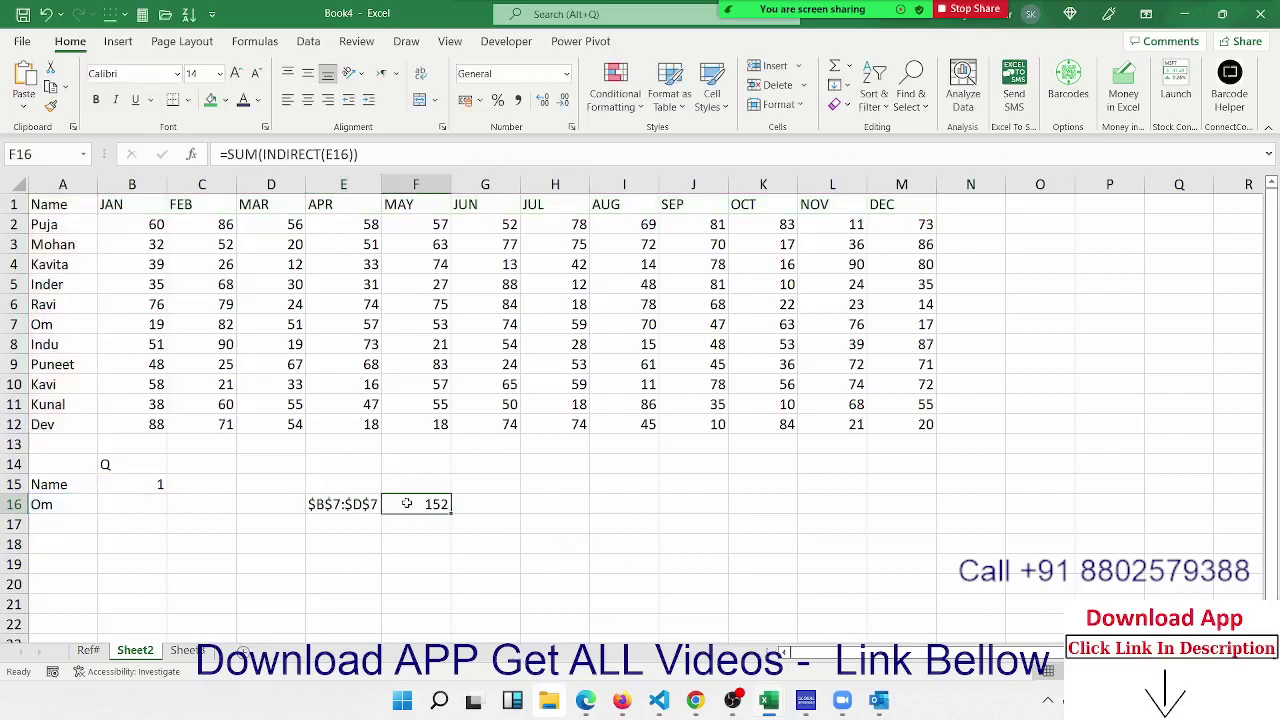
double_click(497, 504)
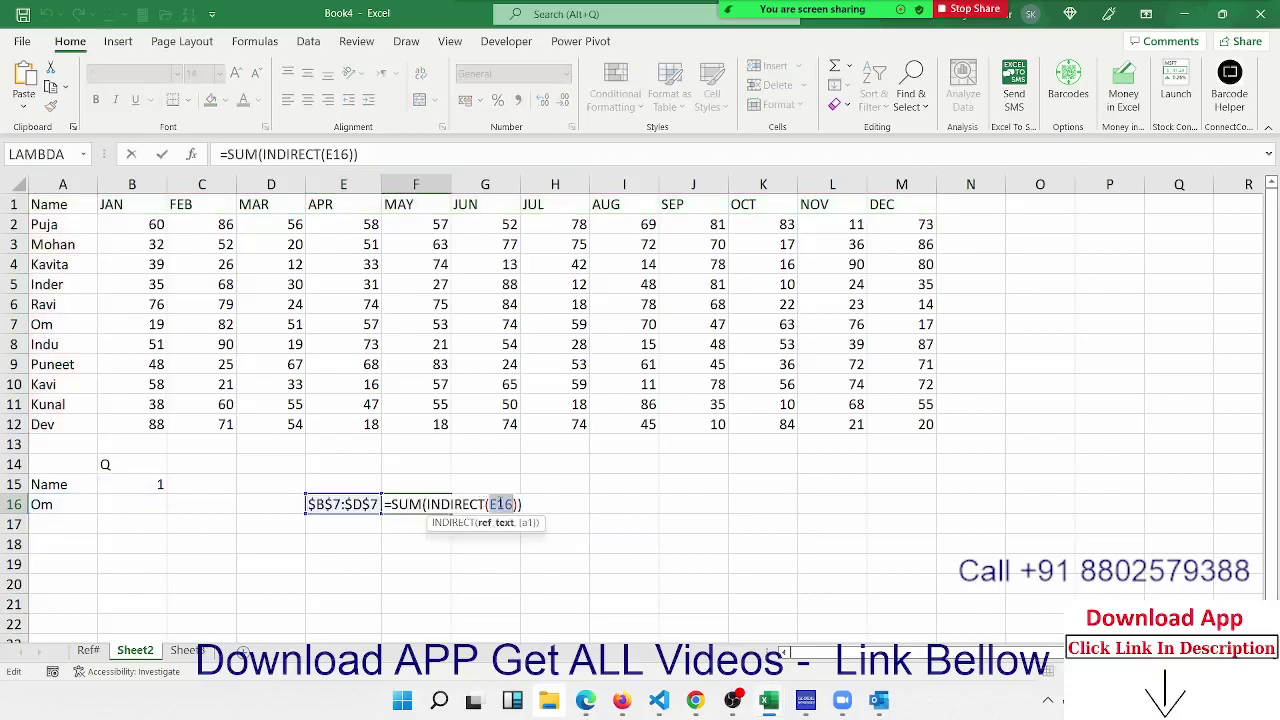
key("ctrl+v")
key("Return")
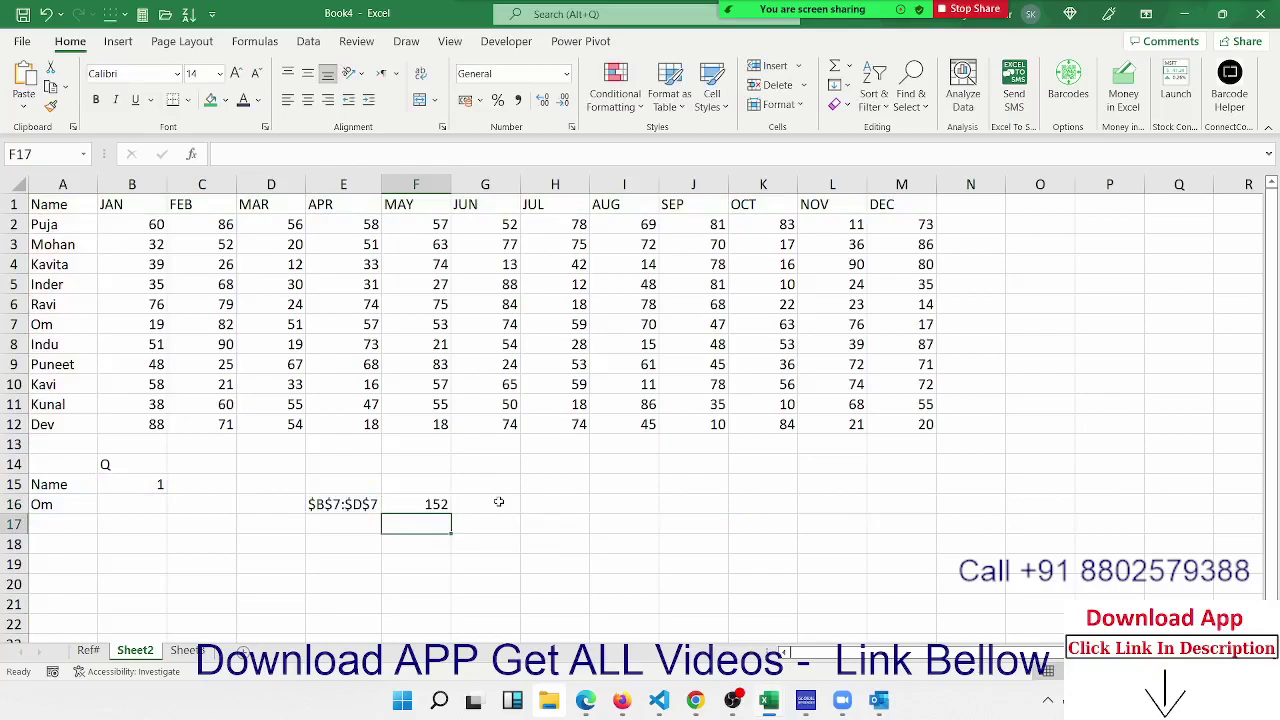
Clear E16 and place F16's final SUM(INDIRECT(ADDRESS…)) formula into B16
key("Up")
key("Left")
key("Delete")
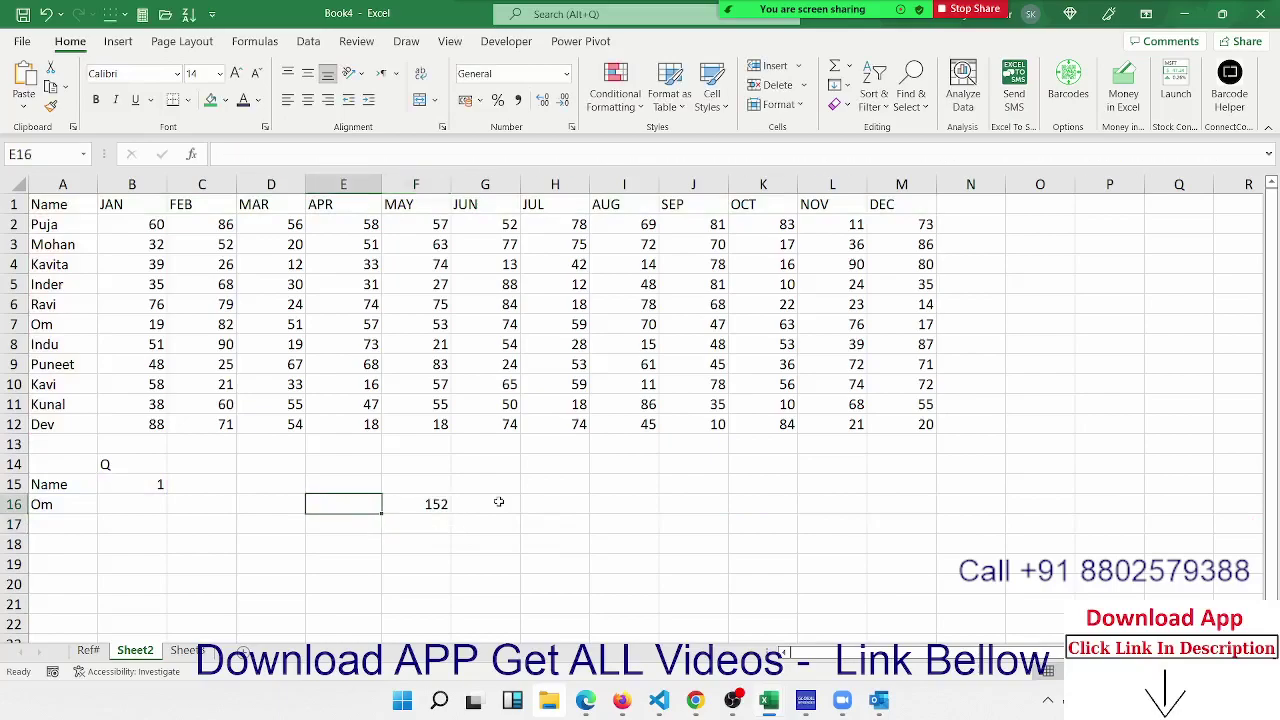
key("Right")
key("ctrl+c")
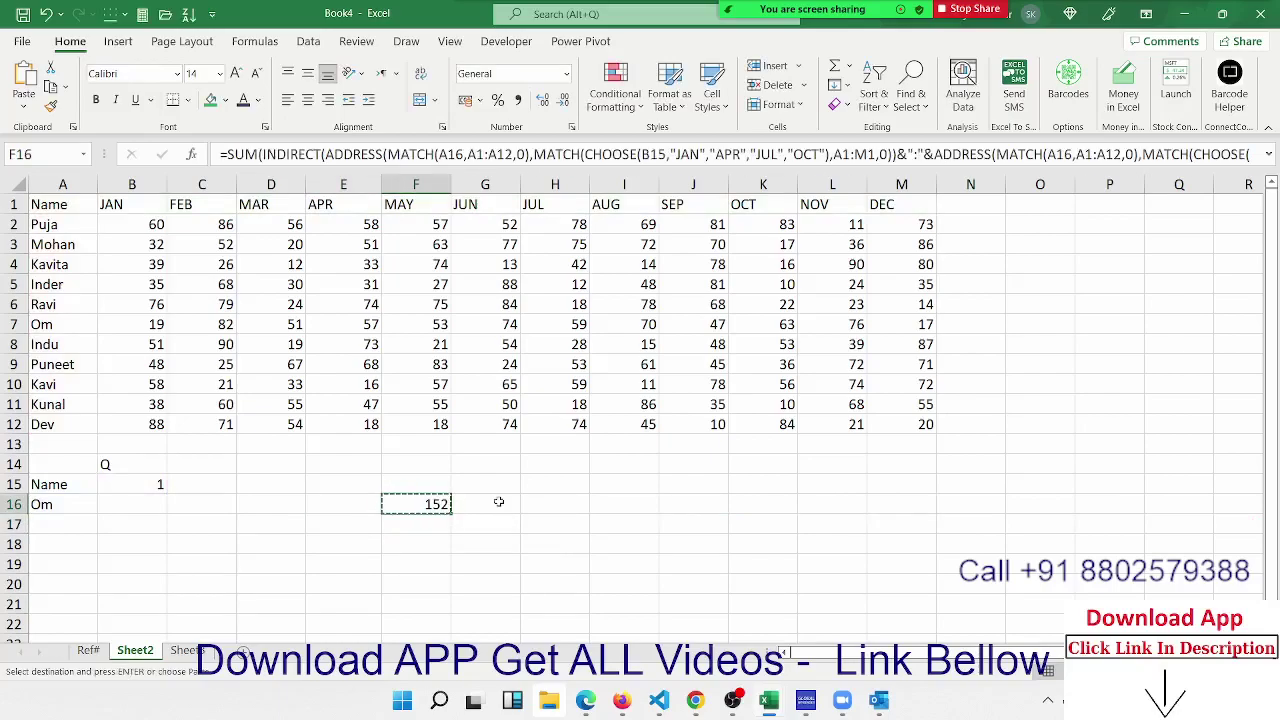
key("Left")
key("Left")
key("Left")
key("Left")
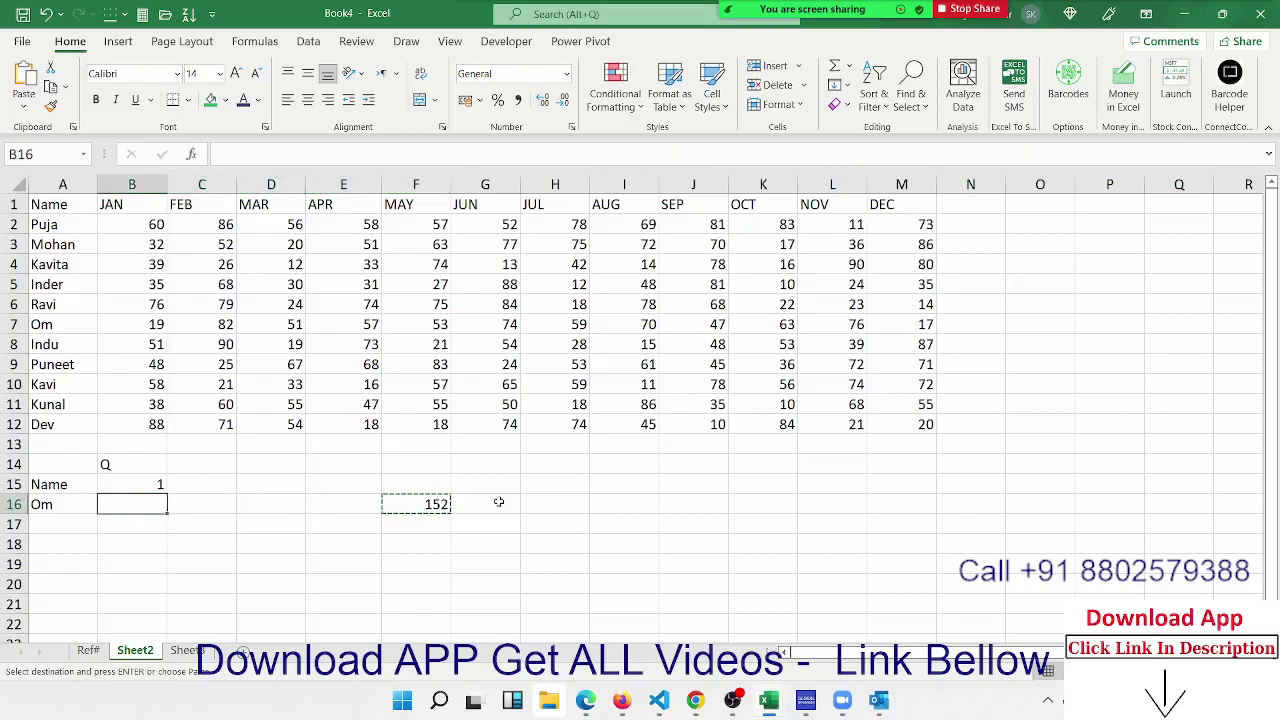
key("Return")
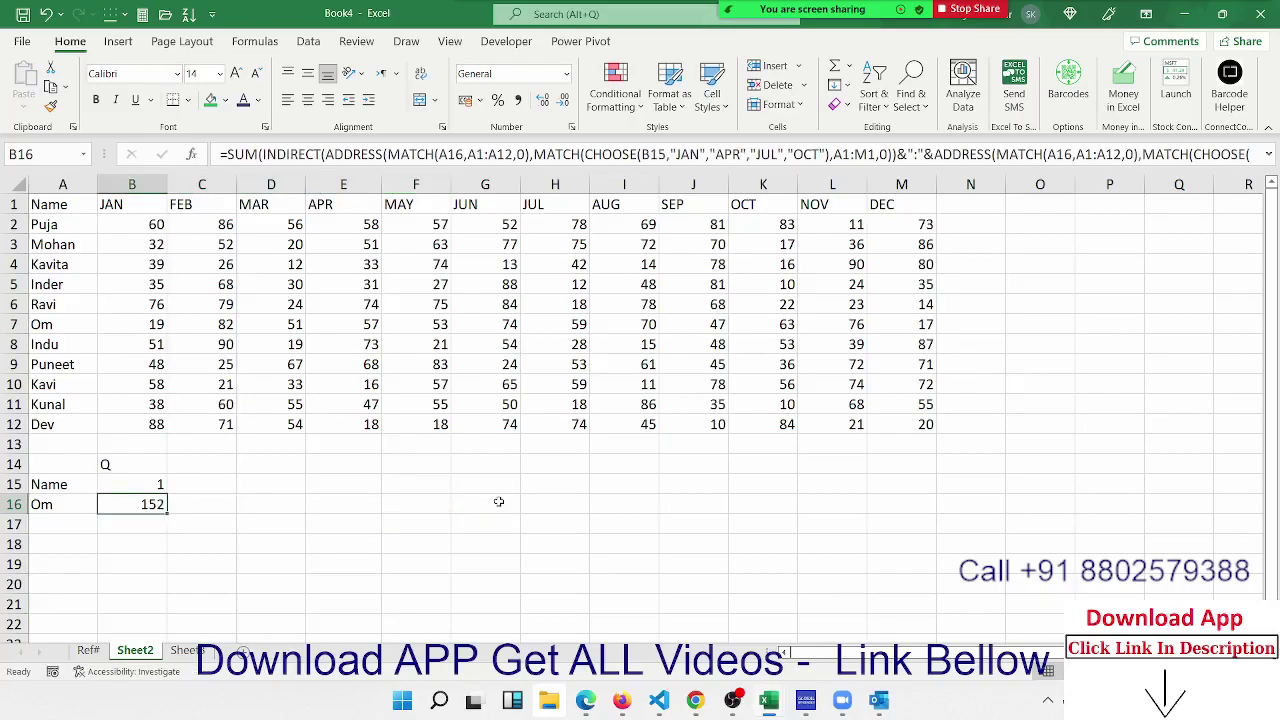
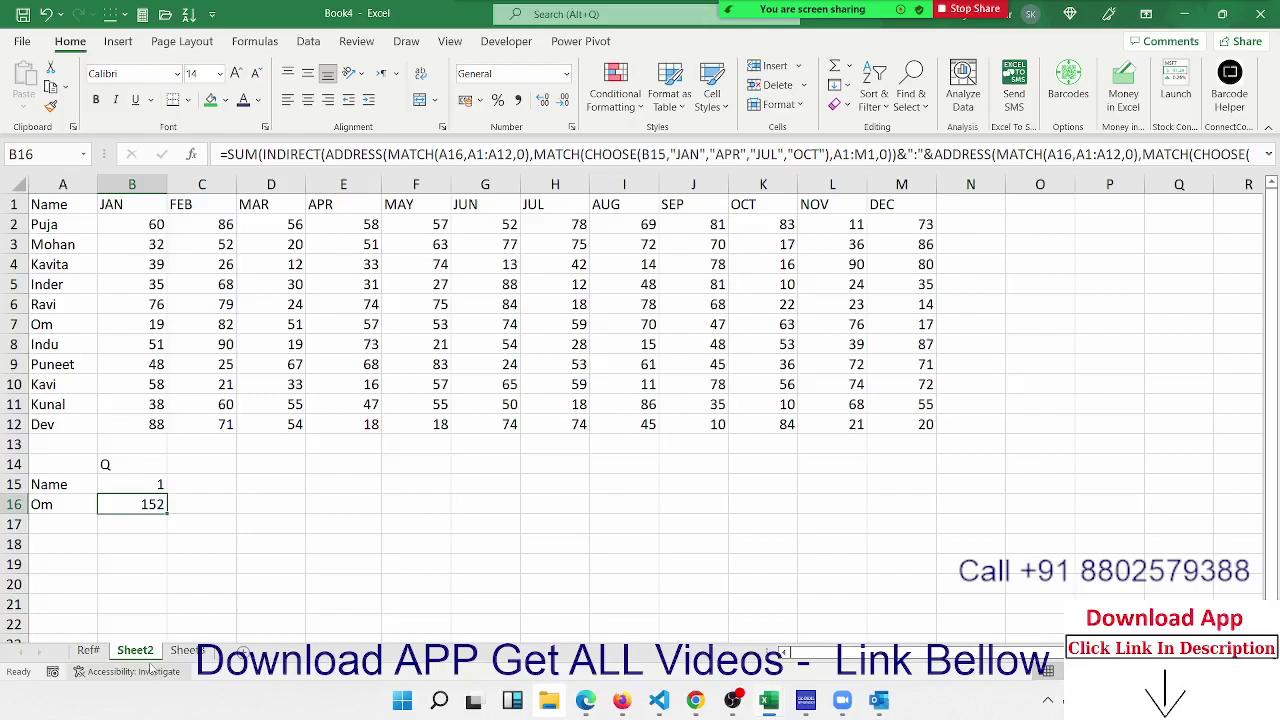
Open the NData workbook from the Recent workbooks list in File > Open
left_click(186, 650)
left_click(150, 651)
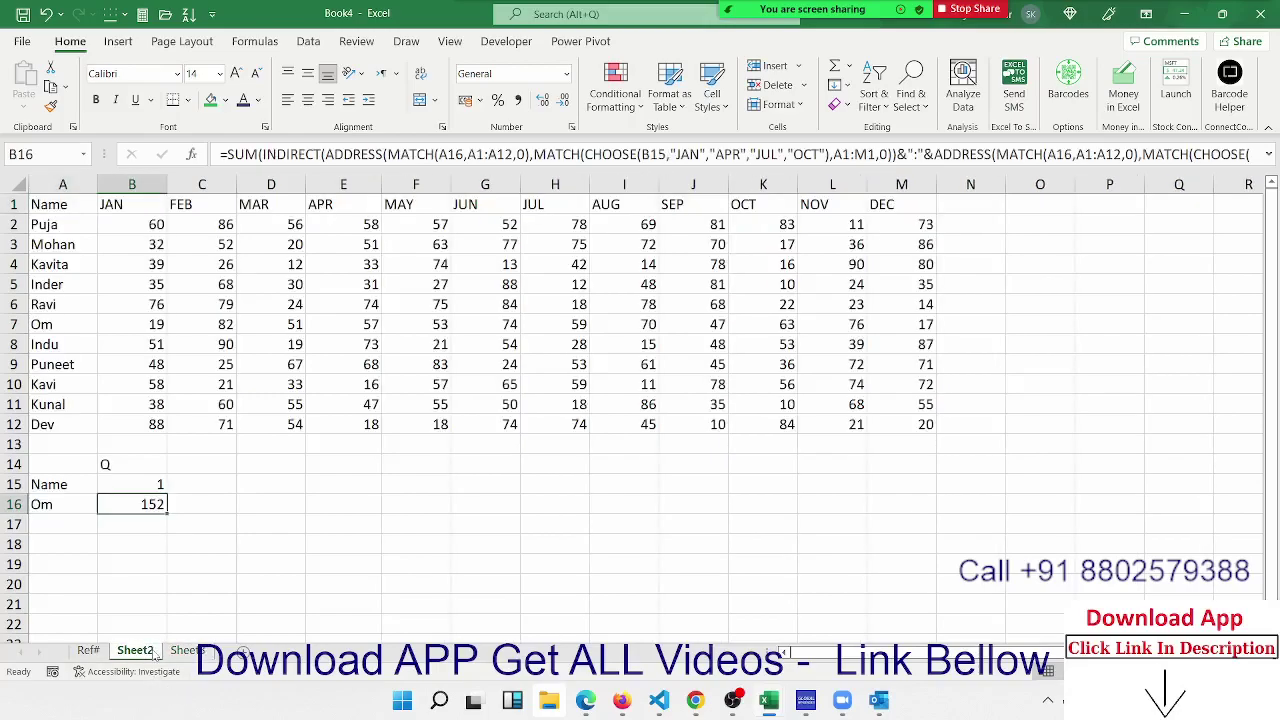
left_click(21, 41)
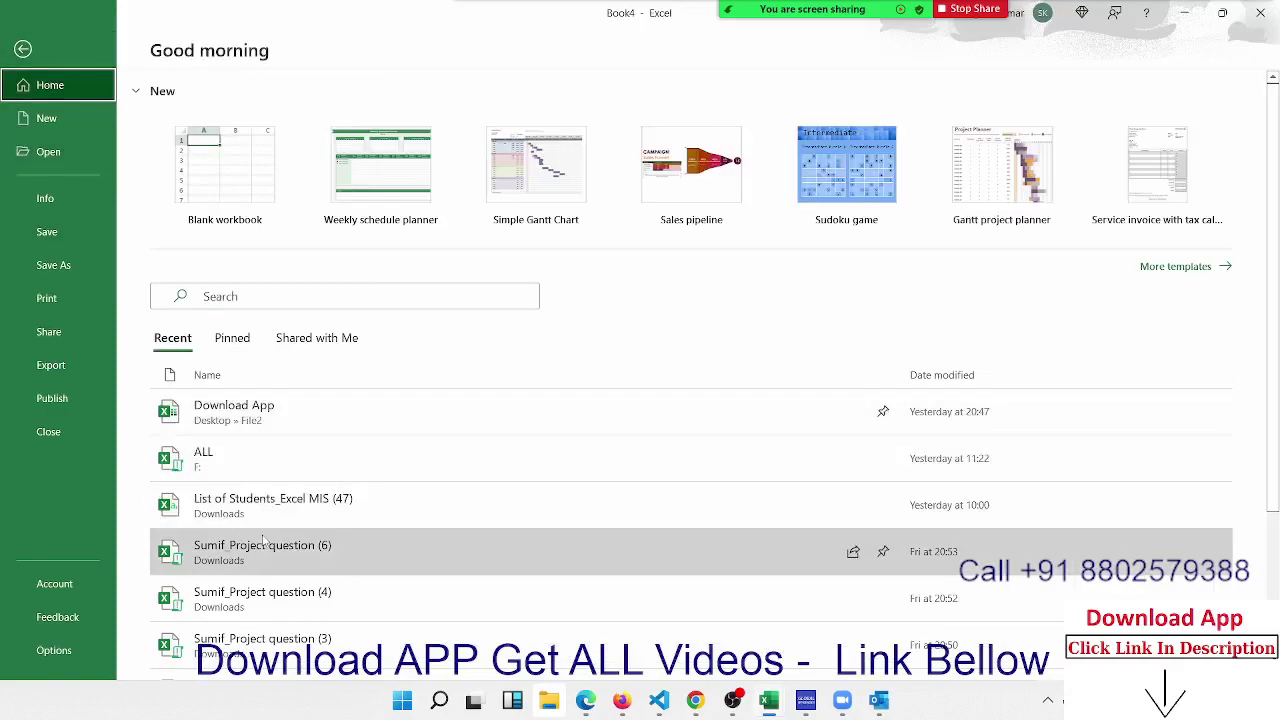
key("Down")
key("Down")
key("Down")
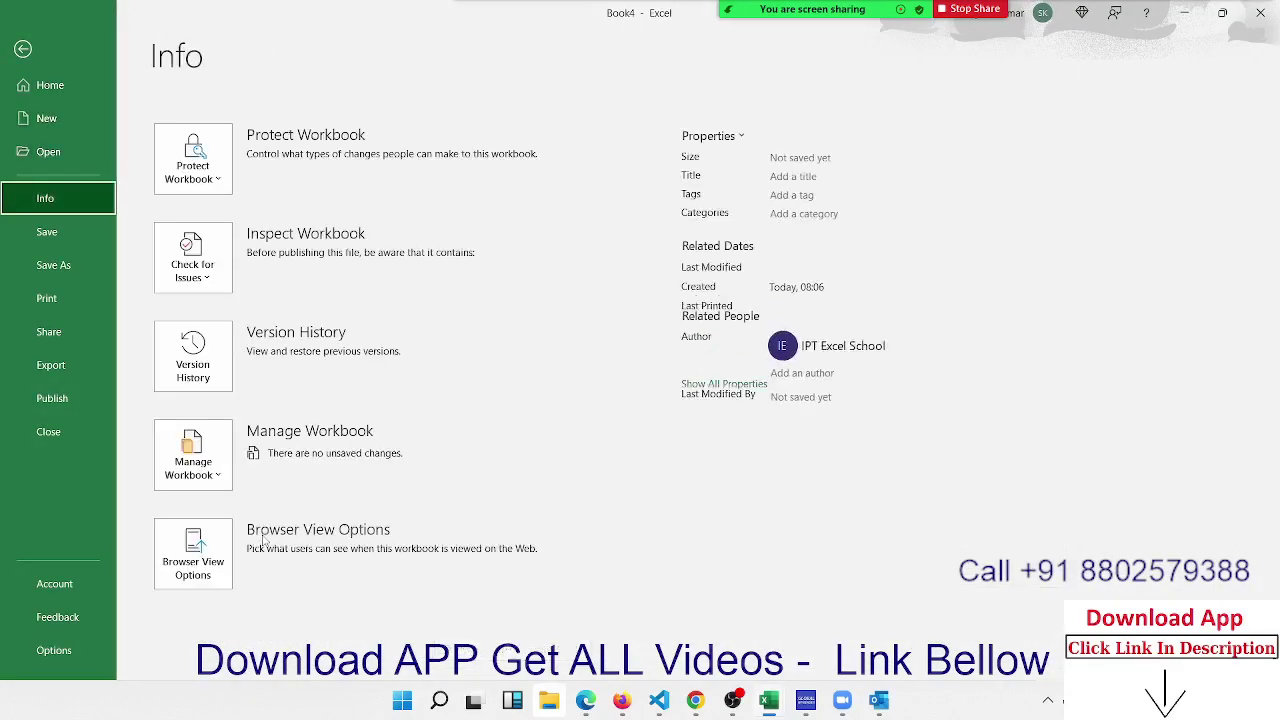
key("Up")
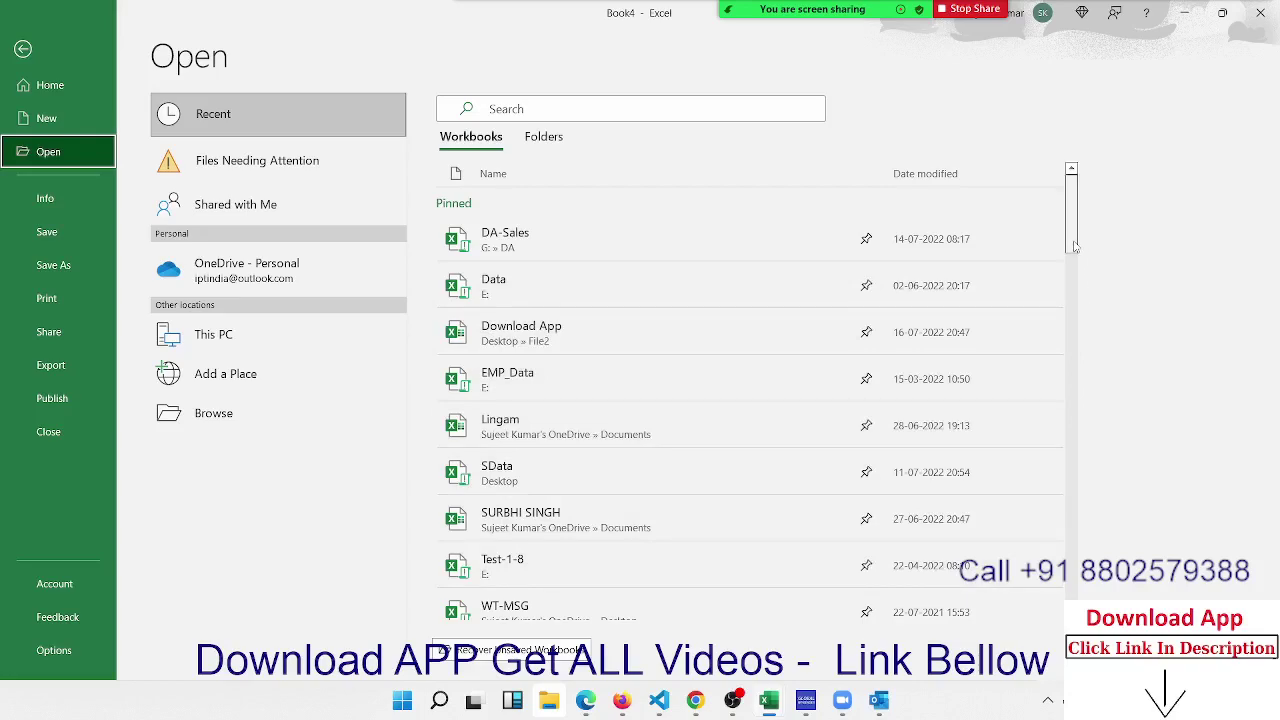
left_click_drag(1073, 246, 1049, 372)
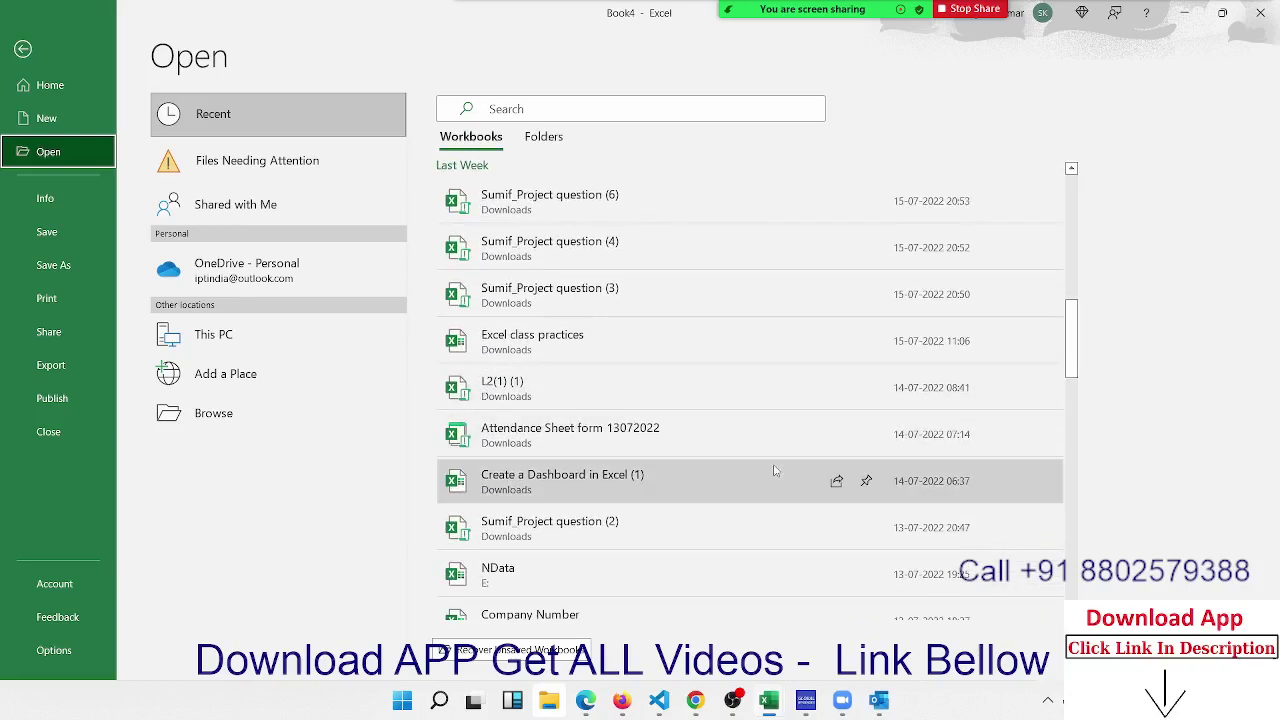
left_click(709, 580)
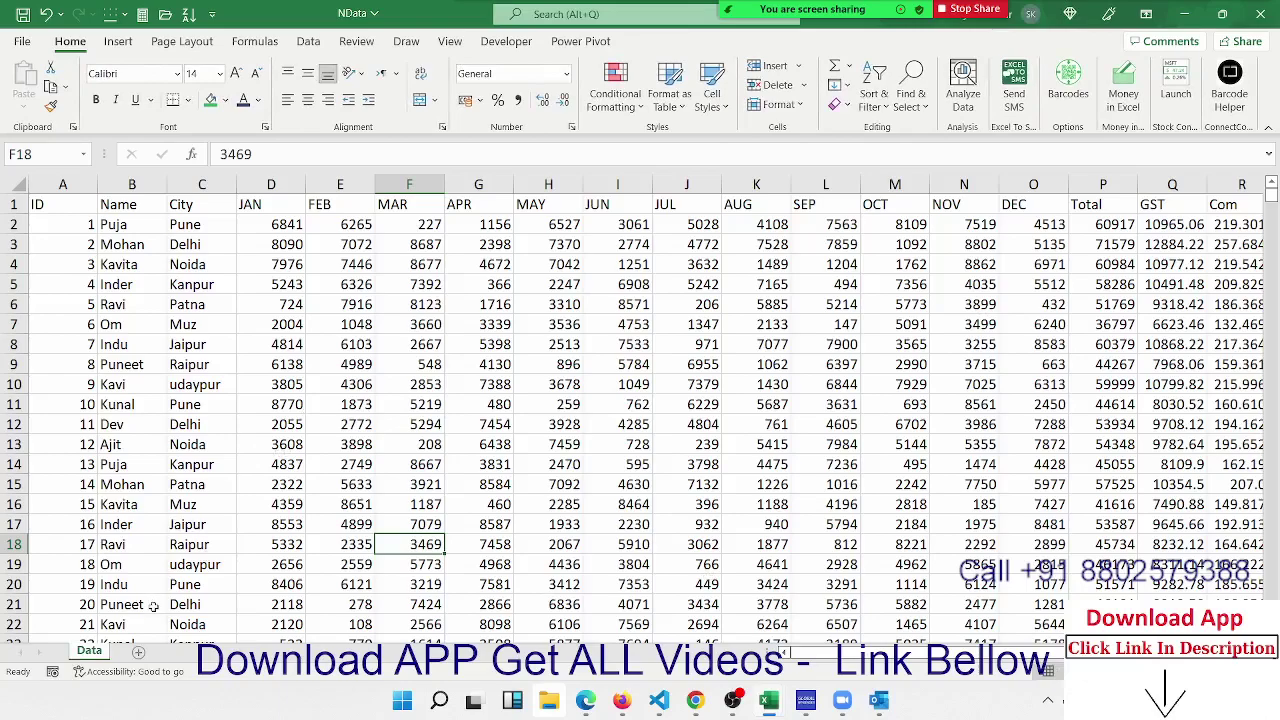
Add a new worksheet and name it L
left_click(139, 652)
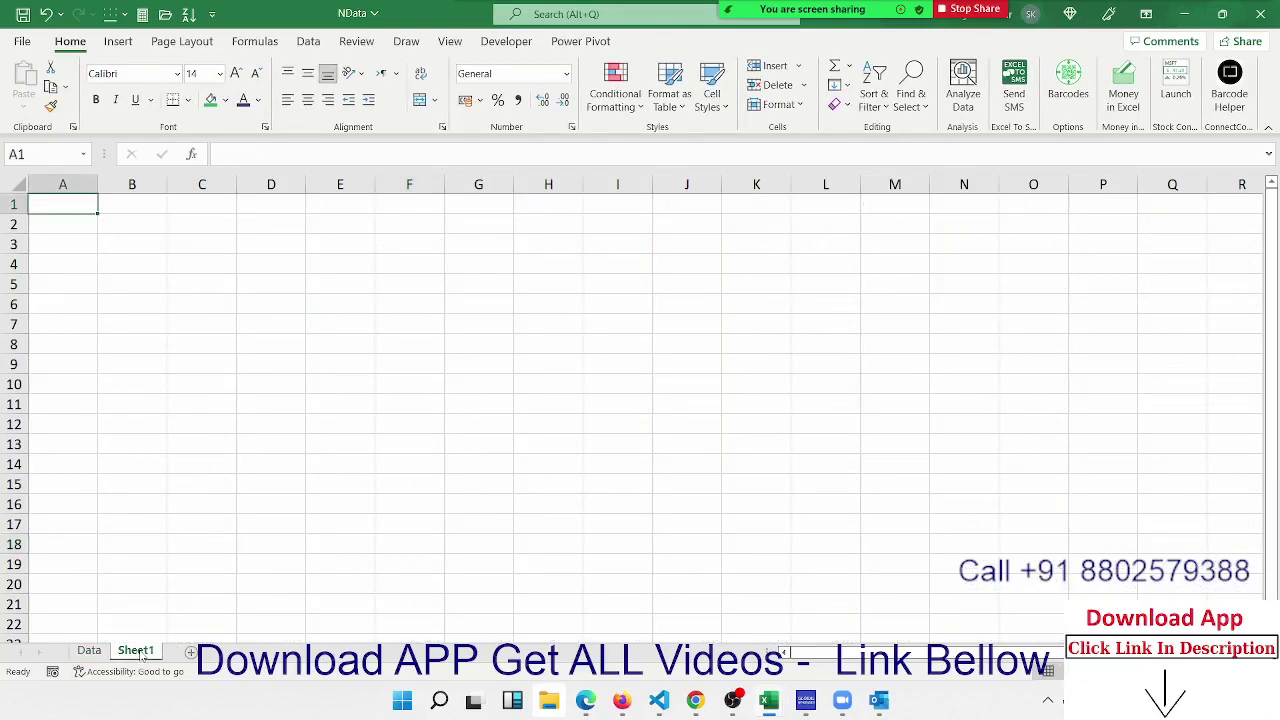
type("L")
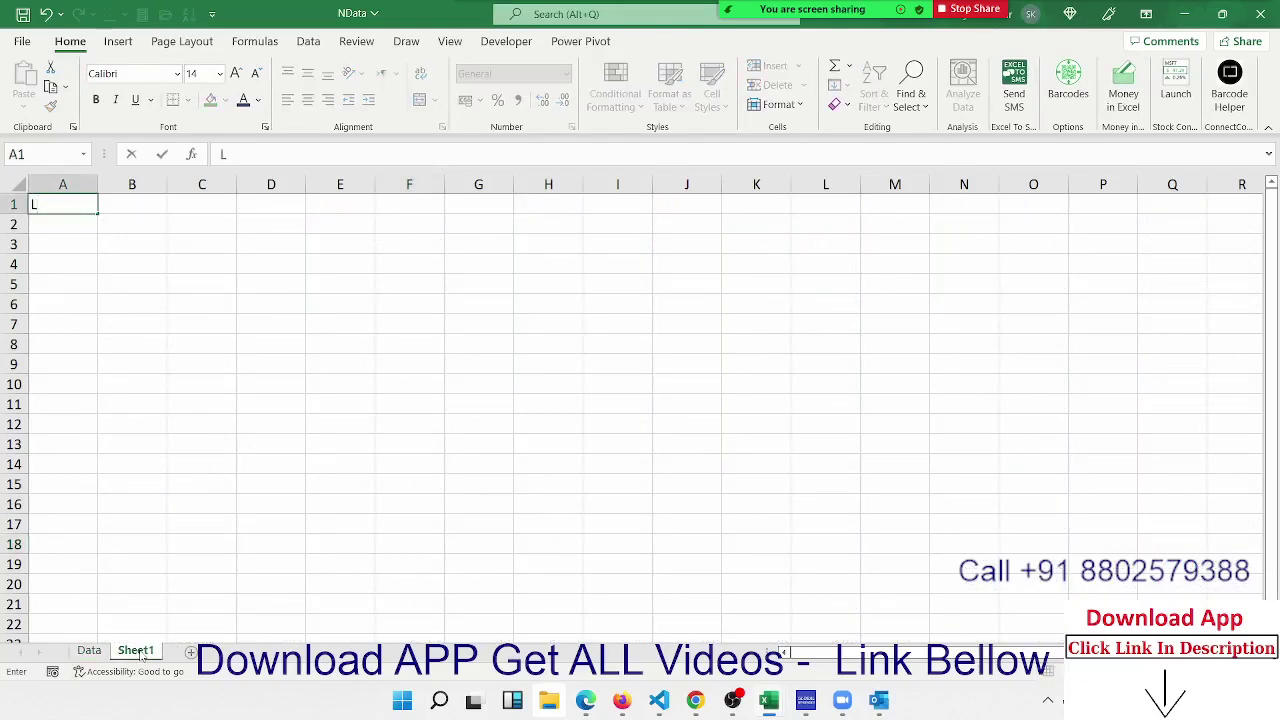
double_click(140, 652)
type("L")
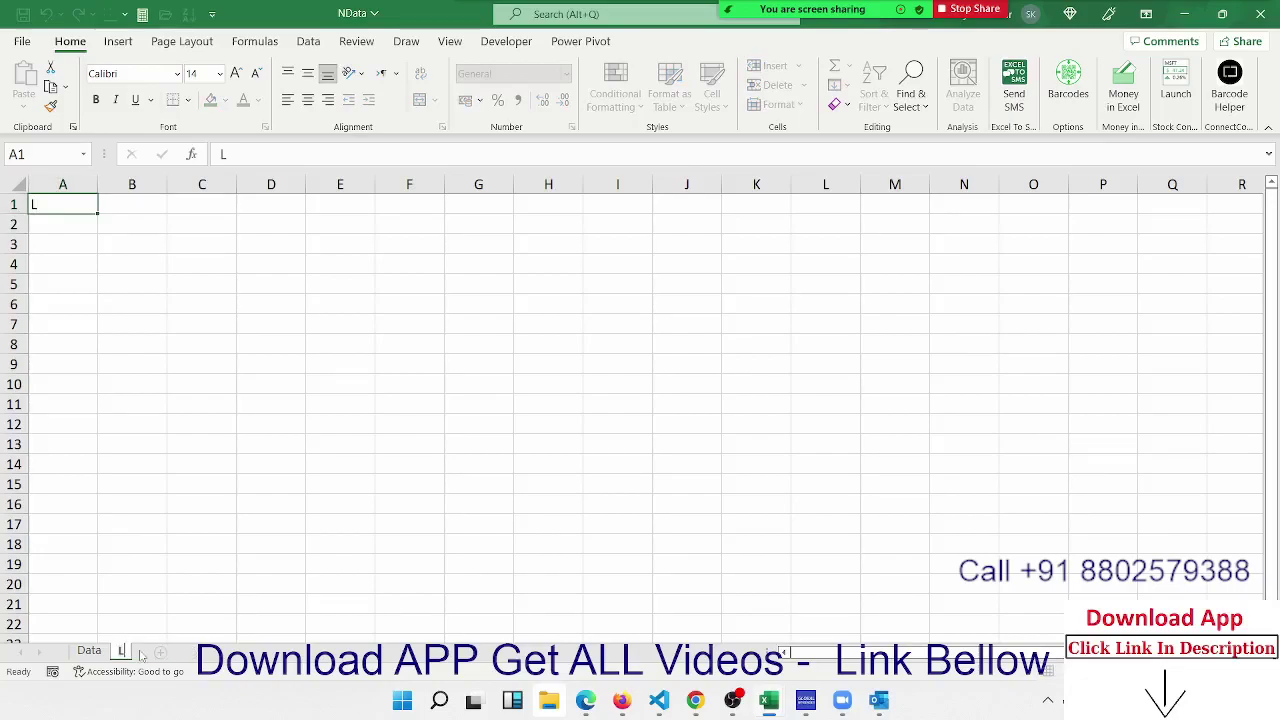
key("Return")
Copy the Data sheet's header row (ID through Com) into row 1 of sheet L
left_click(90, 651)
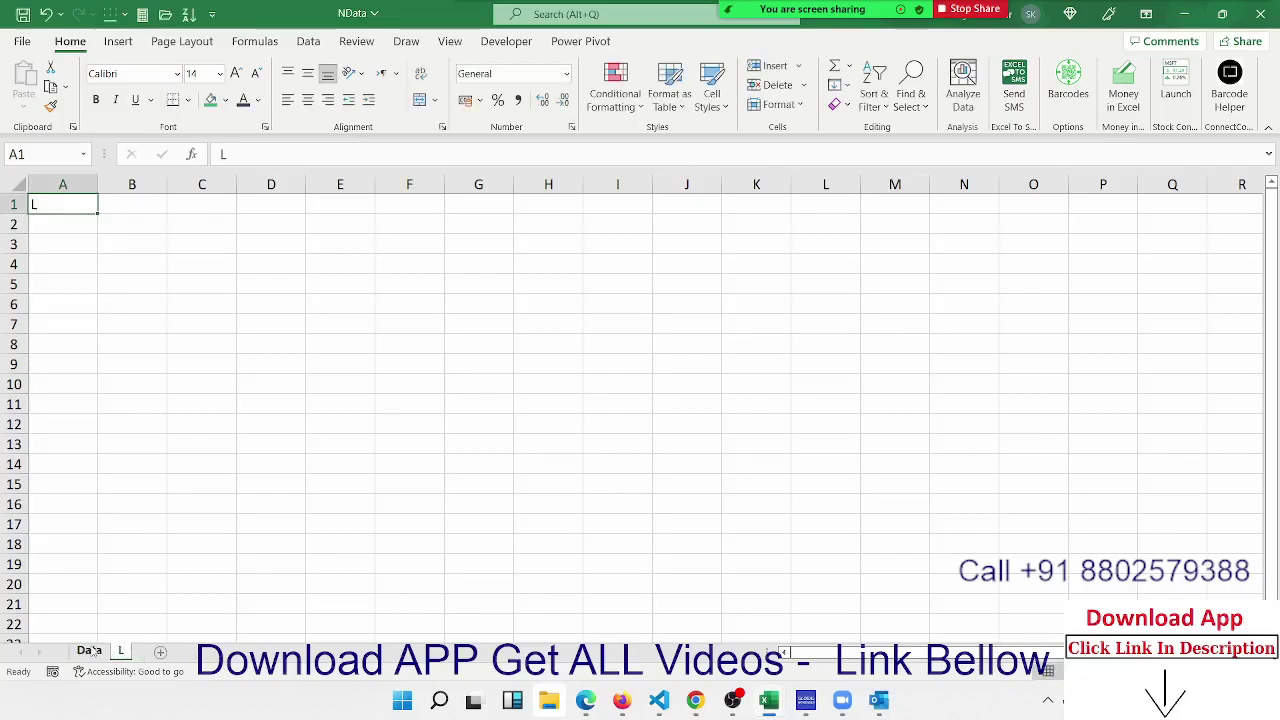
key("ctrl+Up")
key("ctrl+Left")
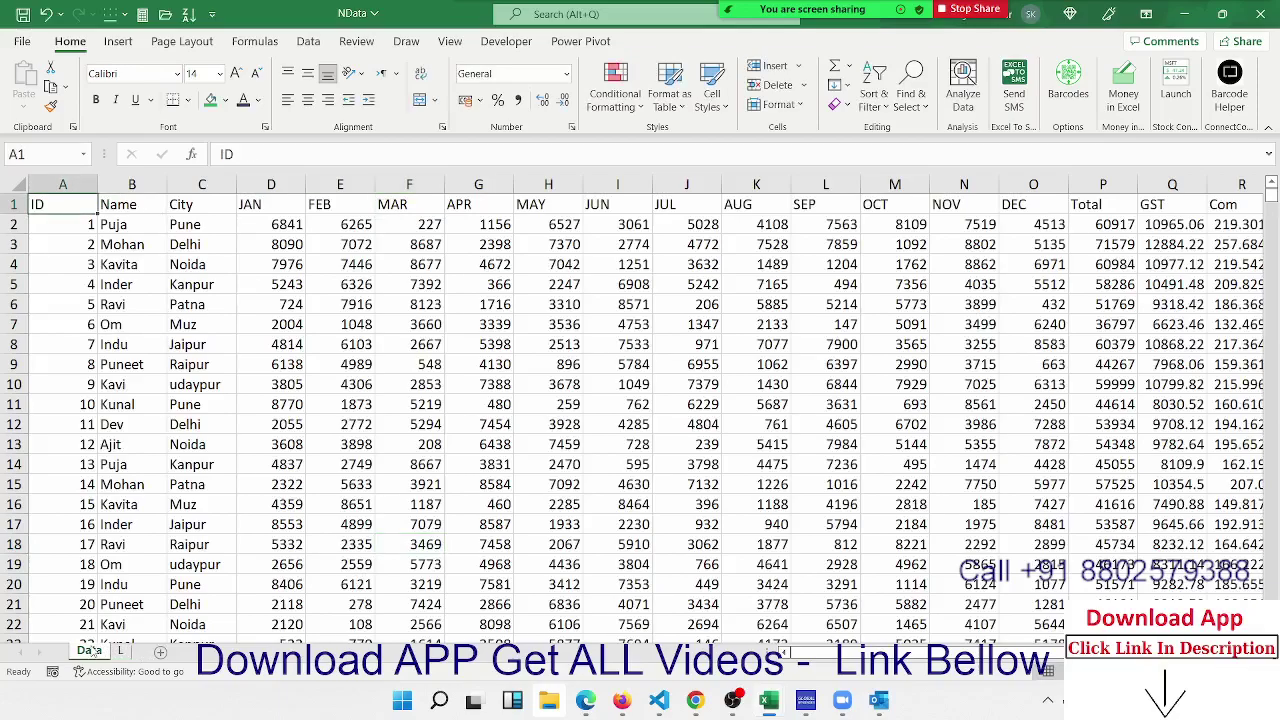
key("ctrl+shift+Right")
key("ctrl+c")
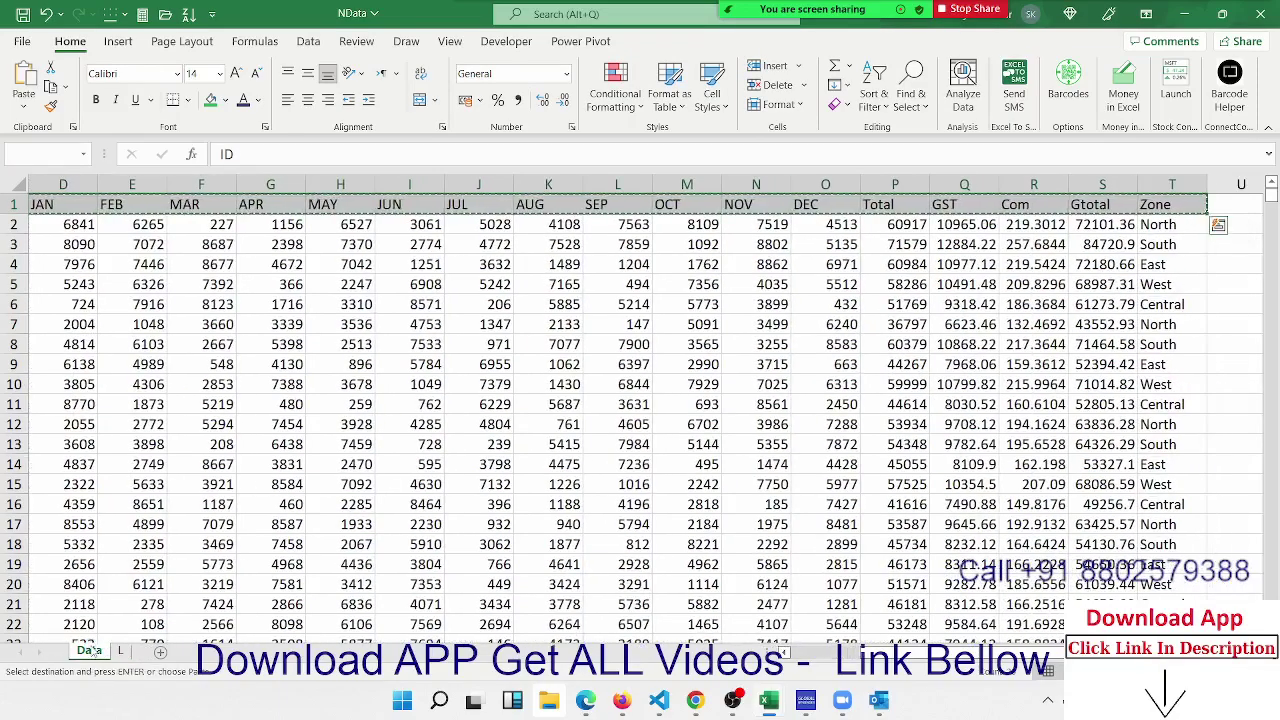
left_click(120, 651)
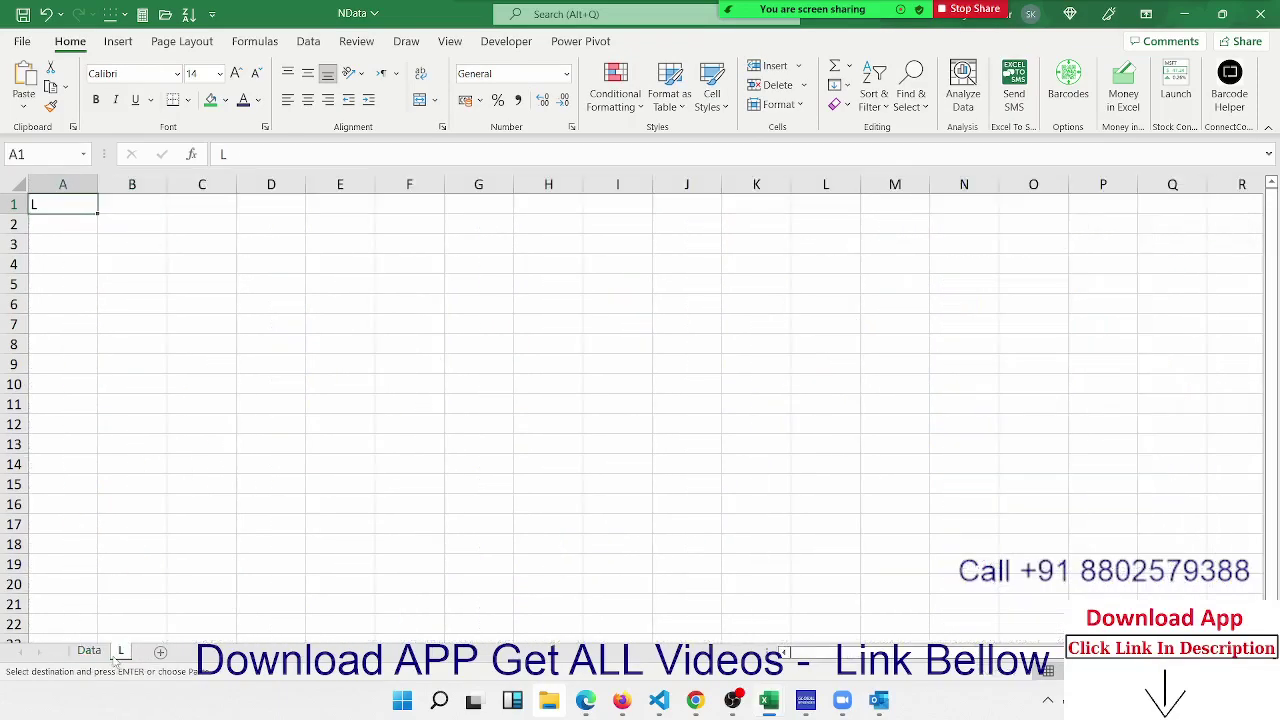
key("ctrl+v")
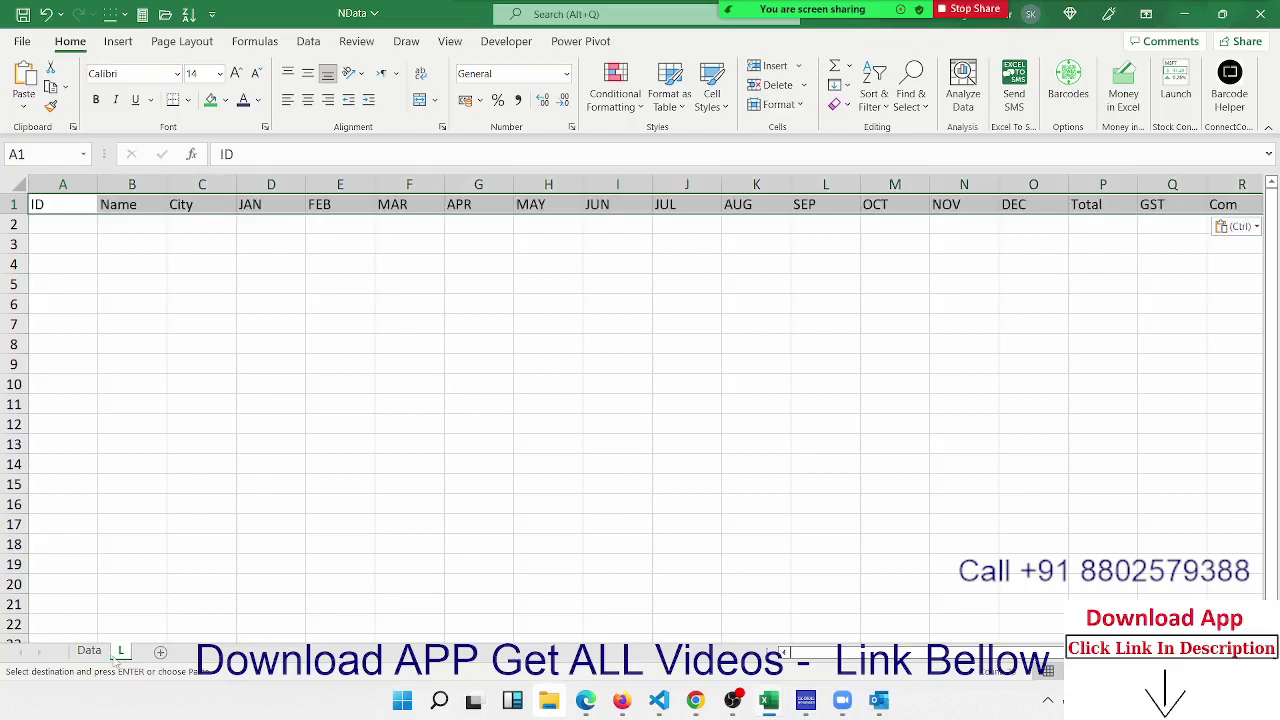
key("Down")
Enter the IDs 8, 62 and 41 in A2:A4 of sheet L
type("8")
key("Return")
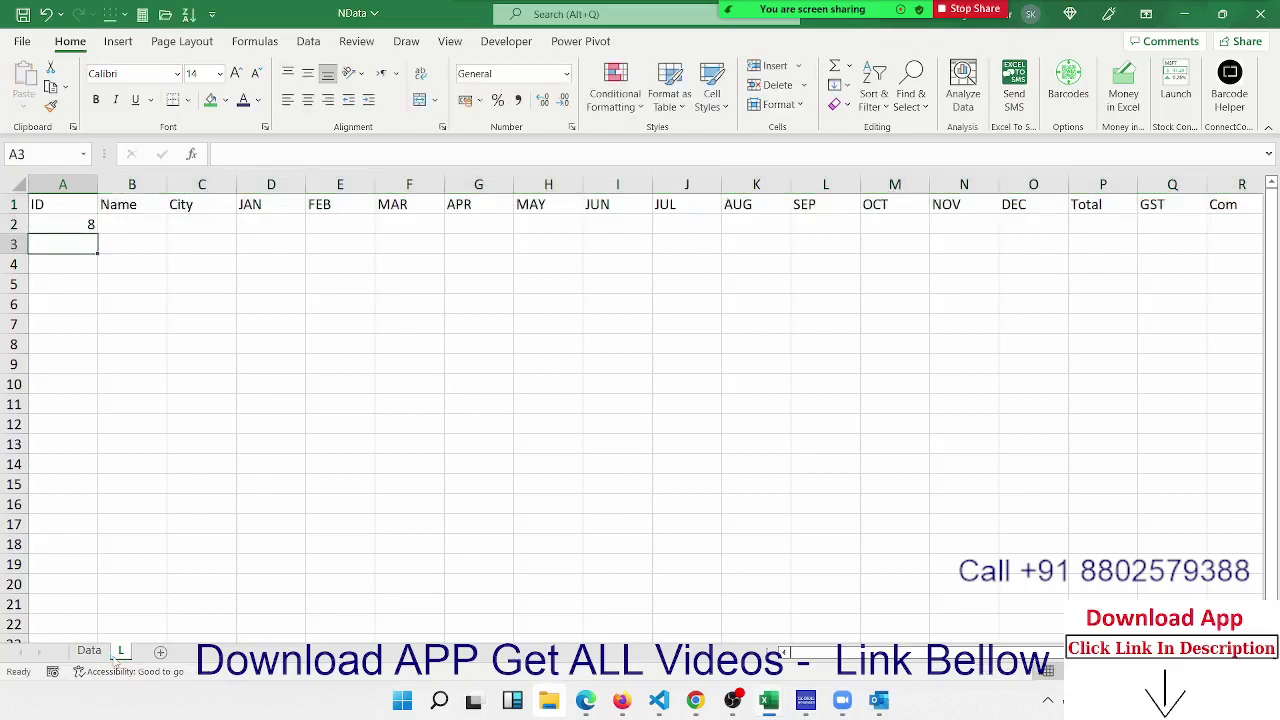
type("62")
key("Return")
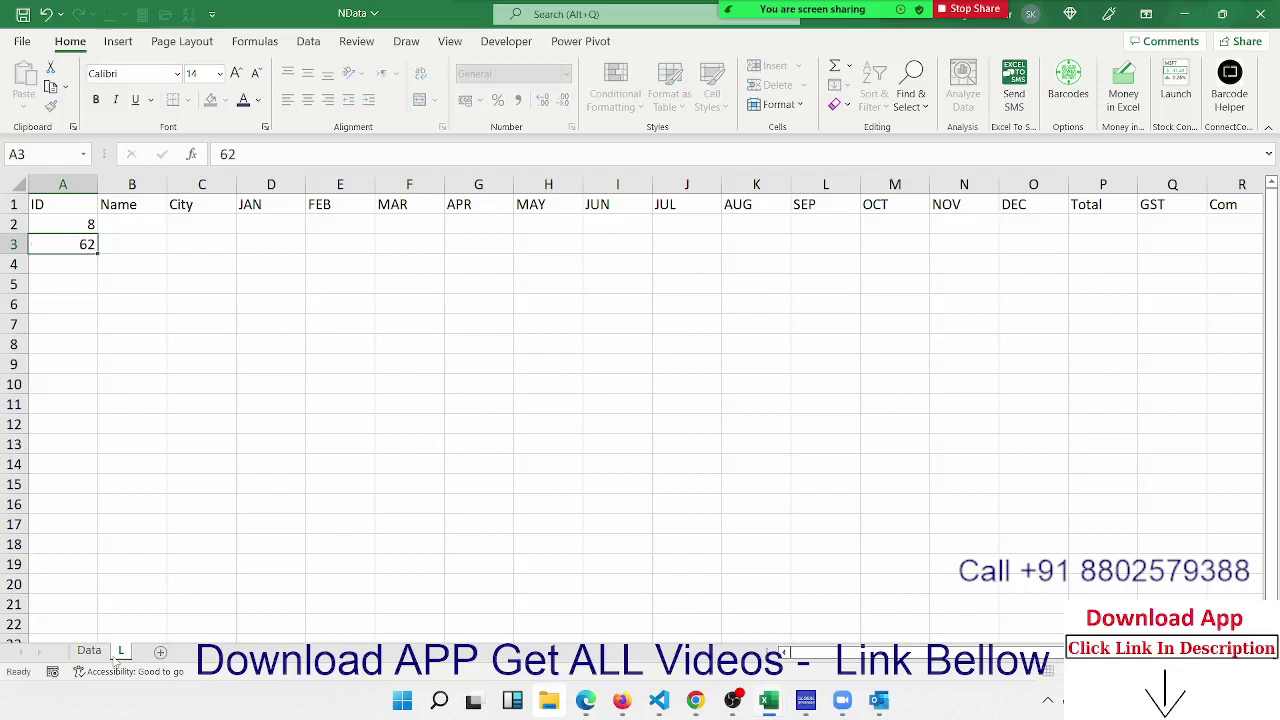
type("9")
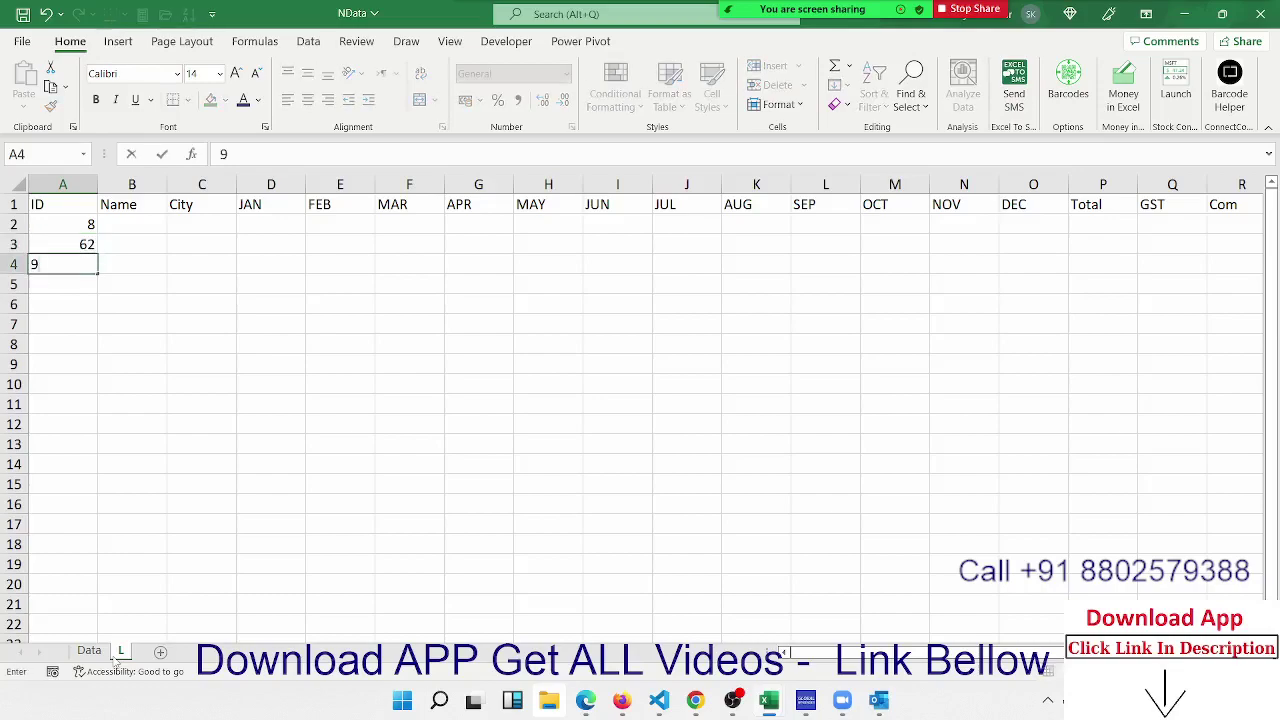
key("BackSpace")
type("41")
key("Return")
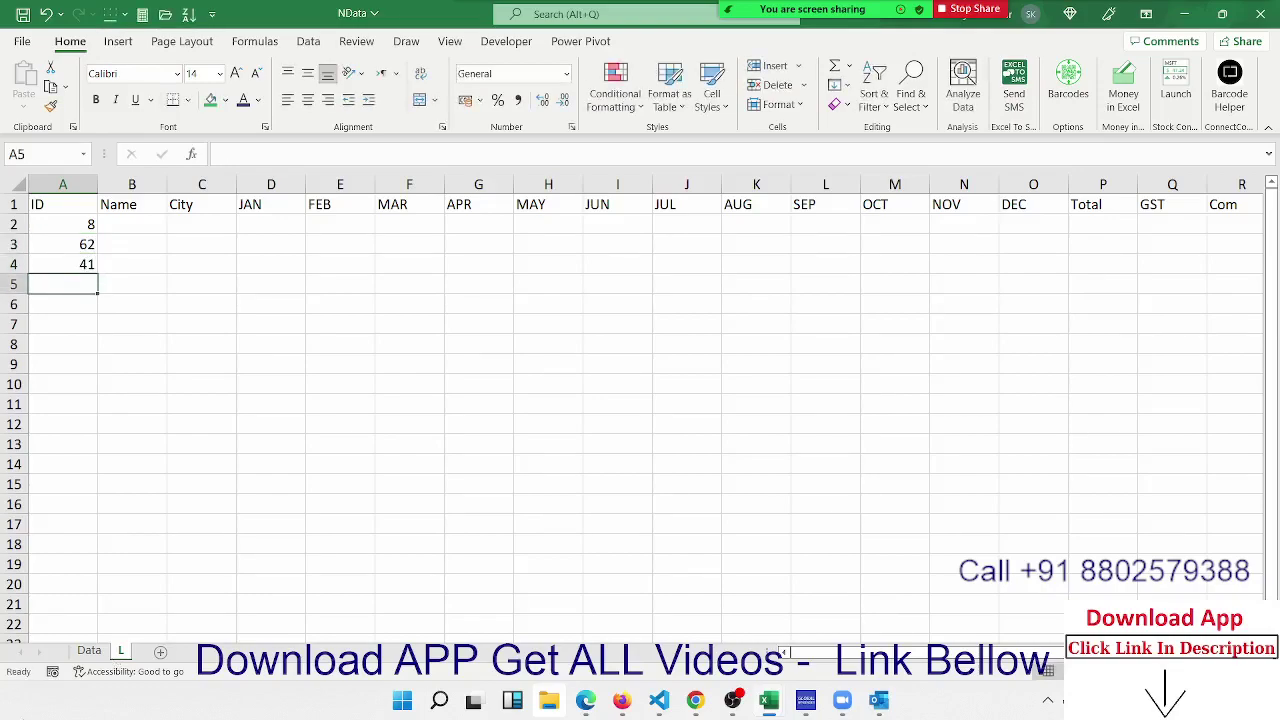
Review the Data sheet's ID column, selecting the IDs from A2 downward
left_click(89, 651)
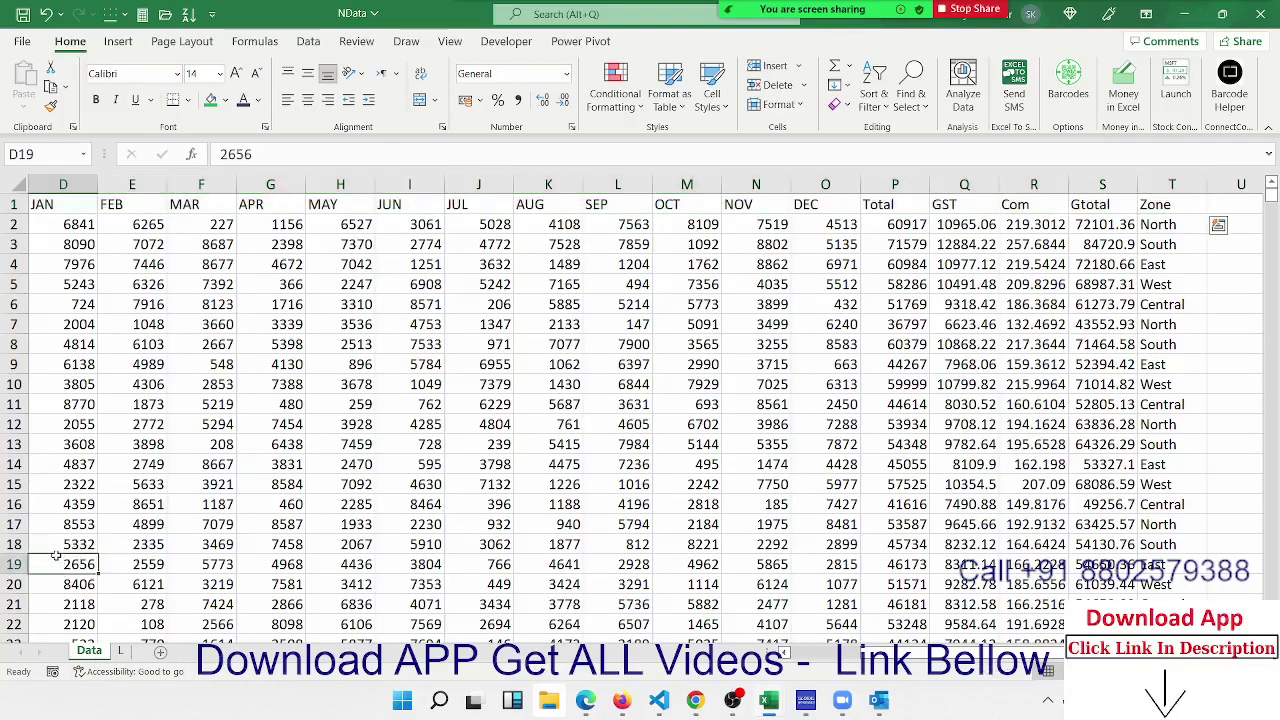
key("Home")
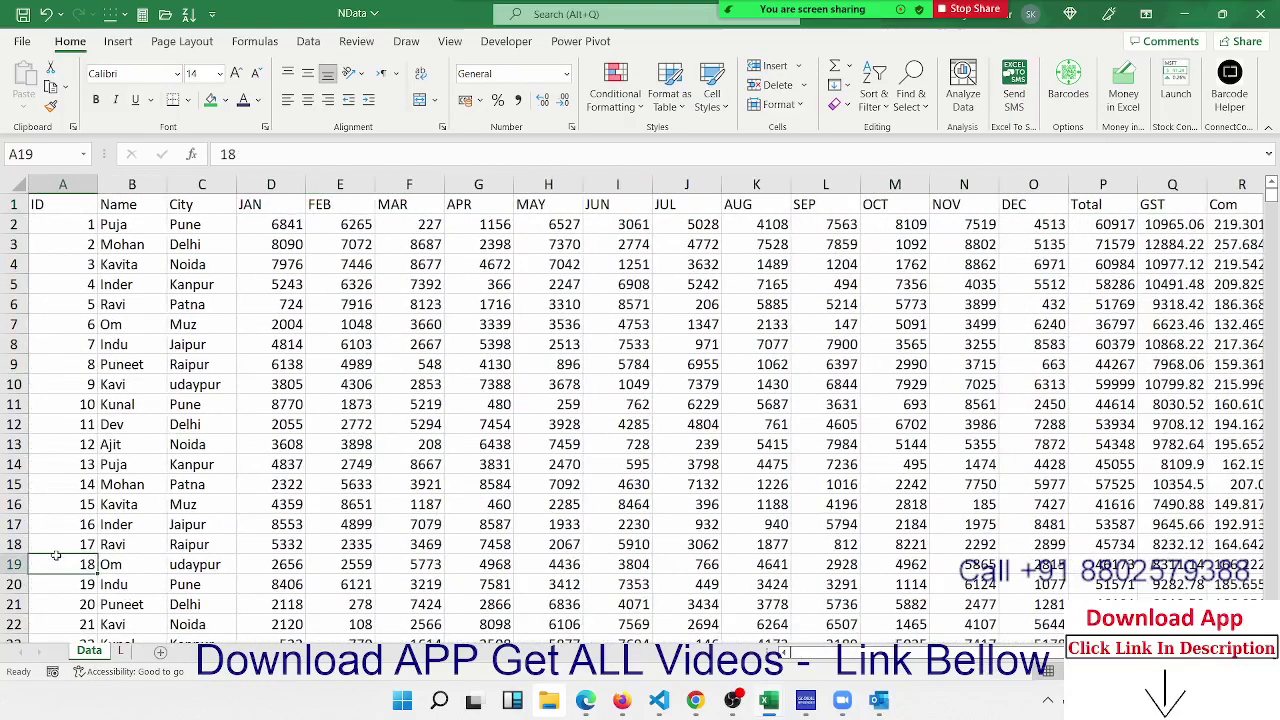
key("ctrl+Down")
key("ctrl+Up")
key("ctrl+Down")
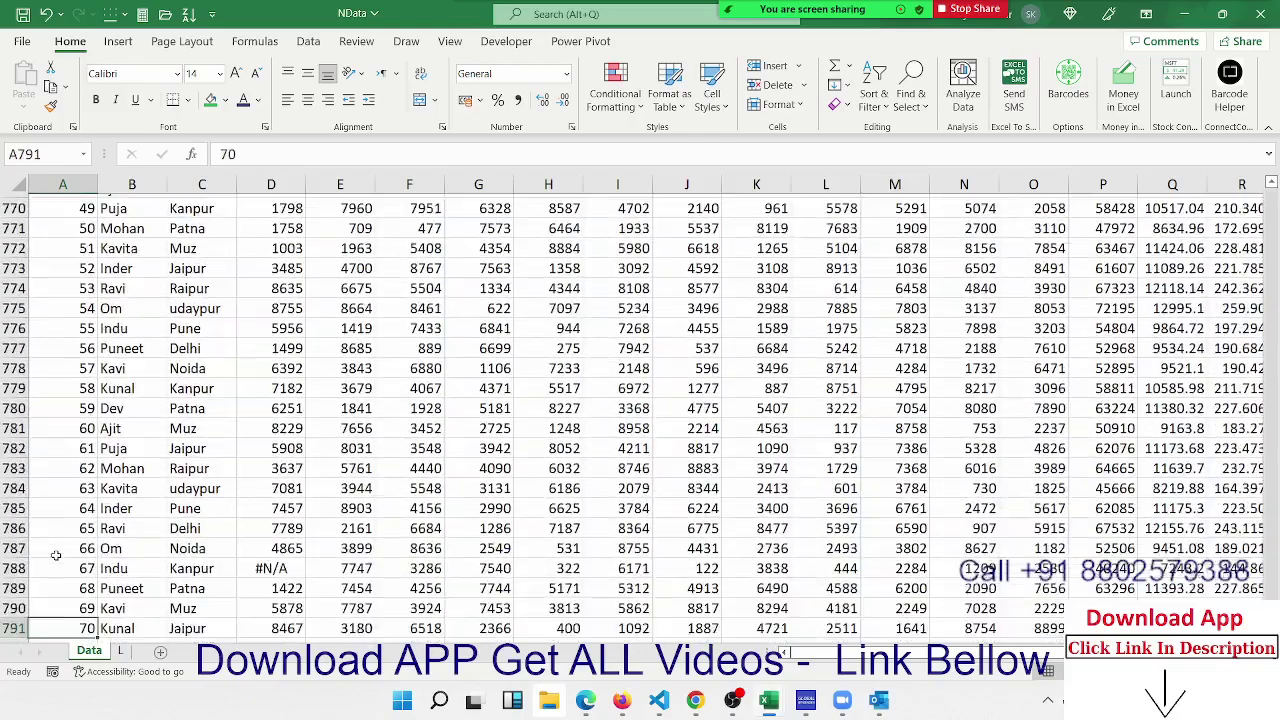
key("ctrl+Up")
key("Down")
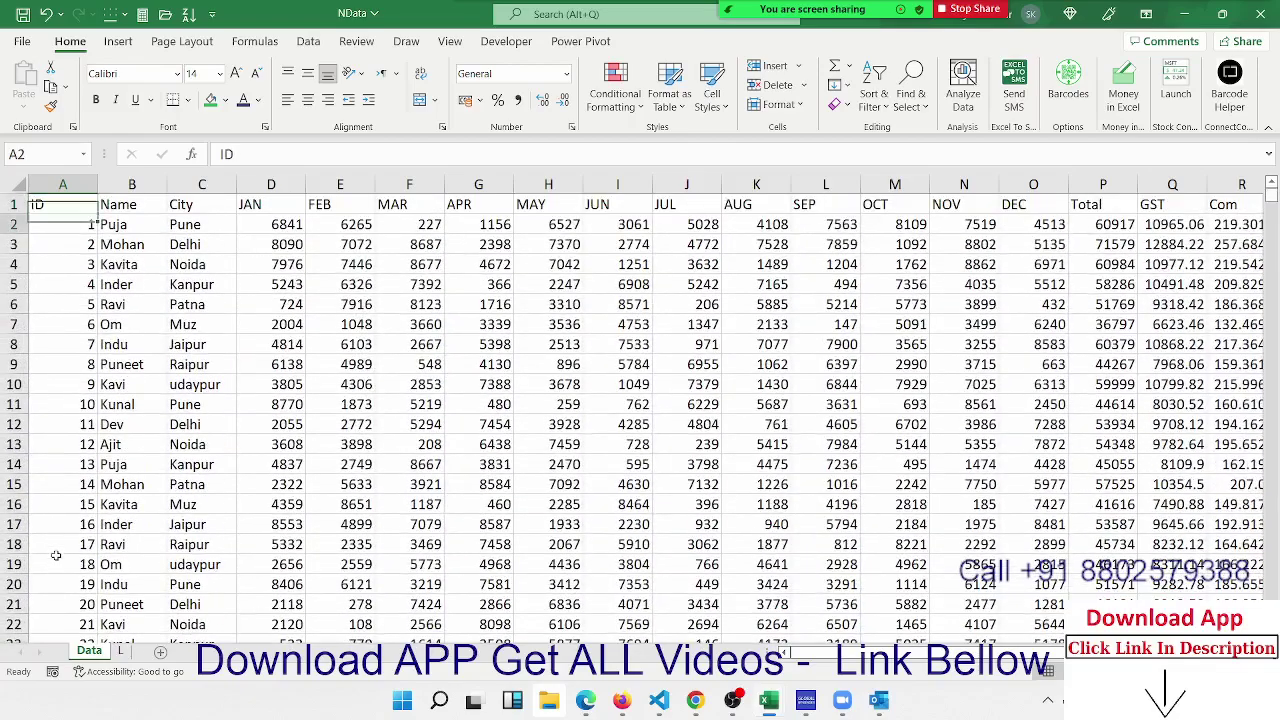
key("shift+Down")
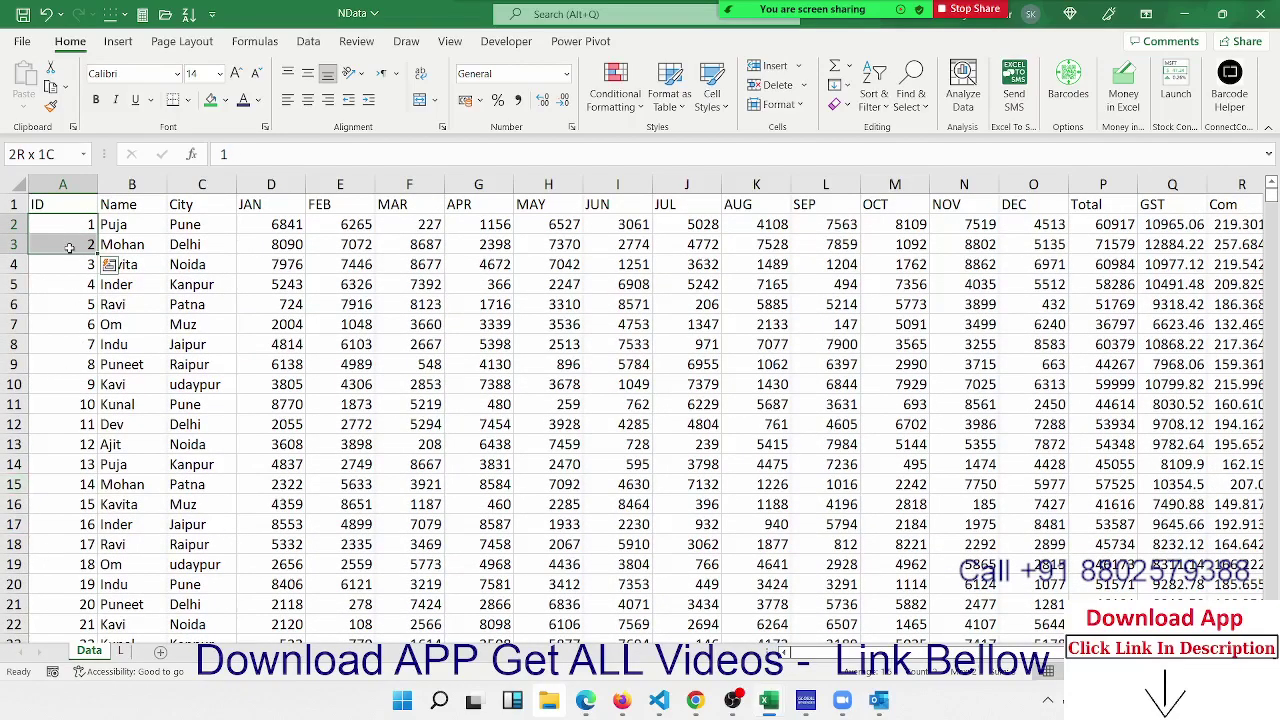
double_click(98, 254)
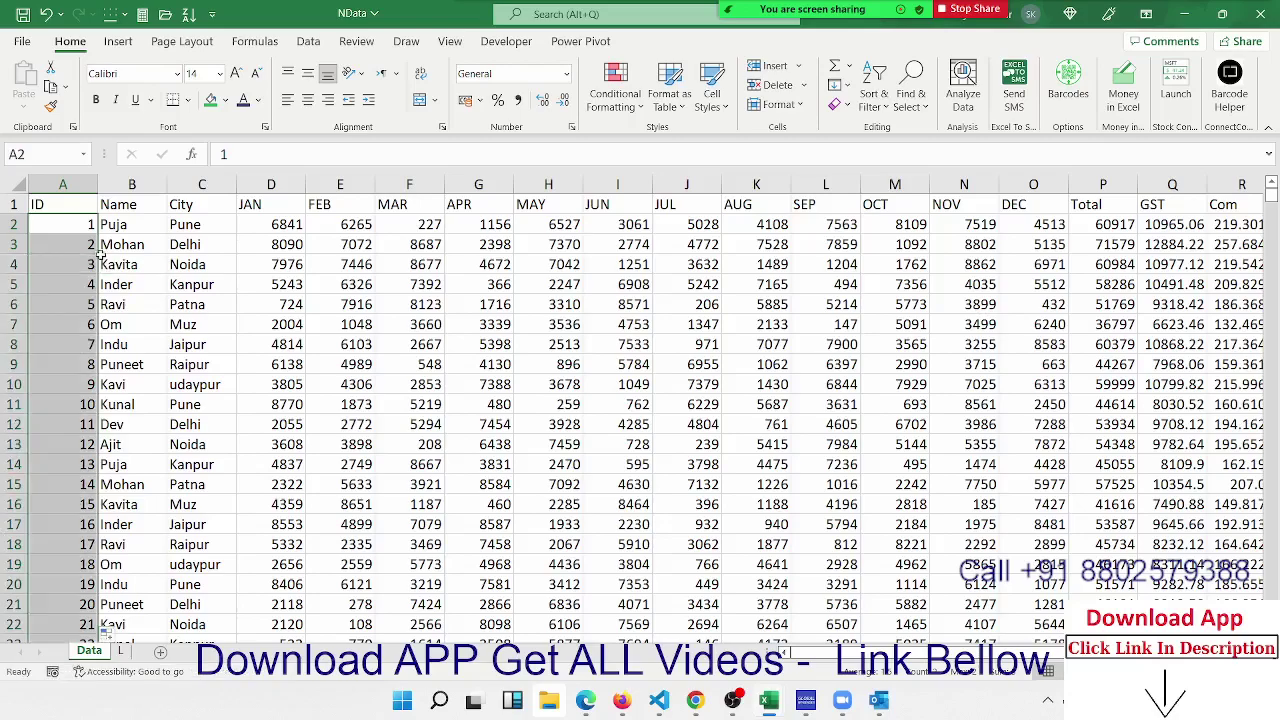
Enter the IDs 500, 412 and 701 in A5:A7 of sheet L
left_click(124, 654)
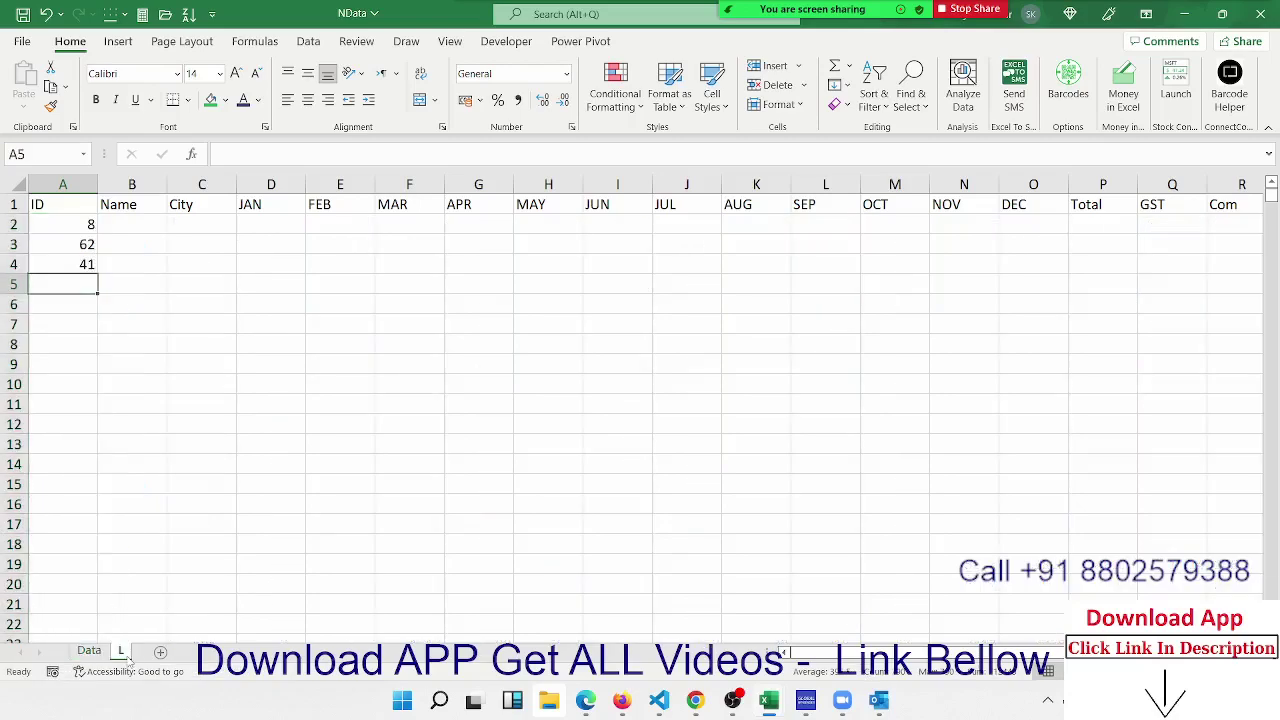
type("500")
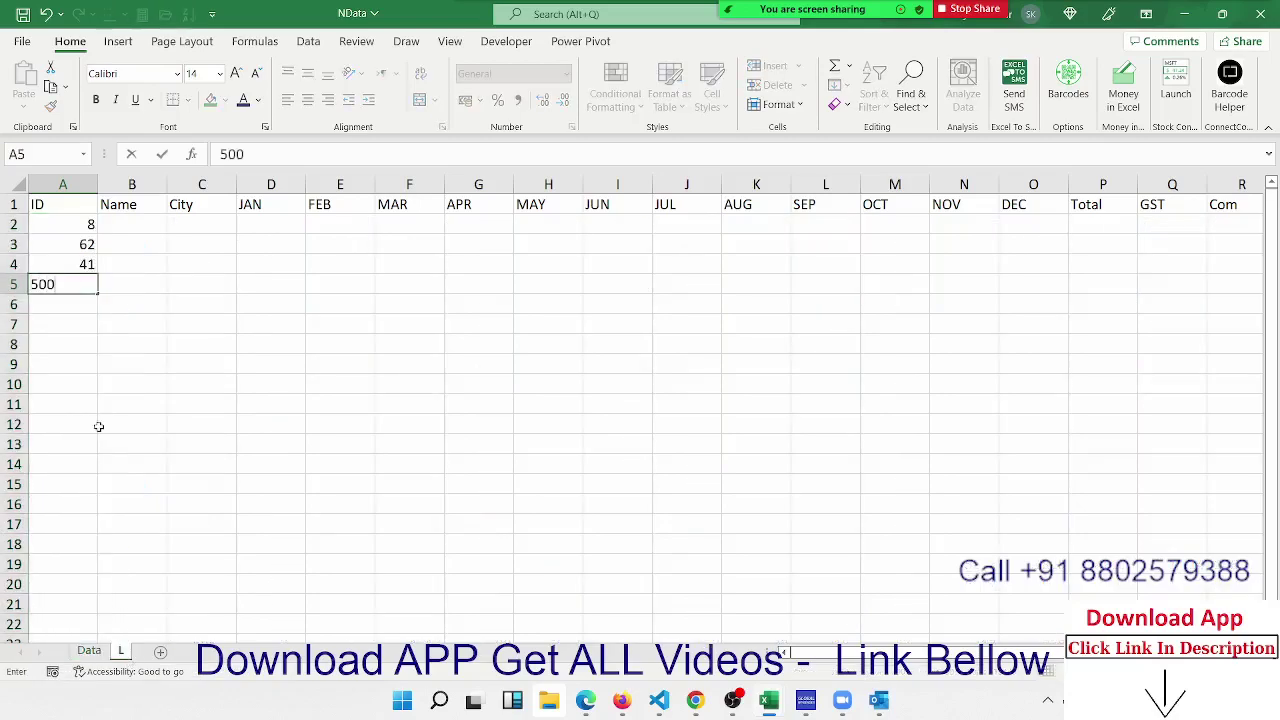
key("Return")
type("412")
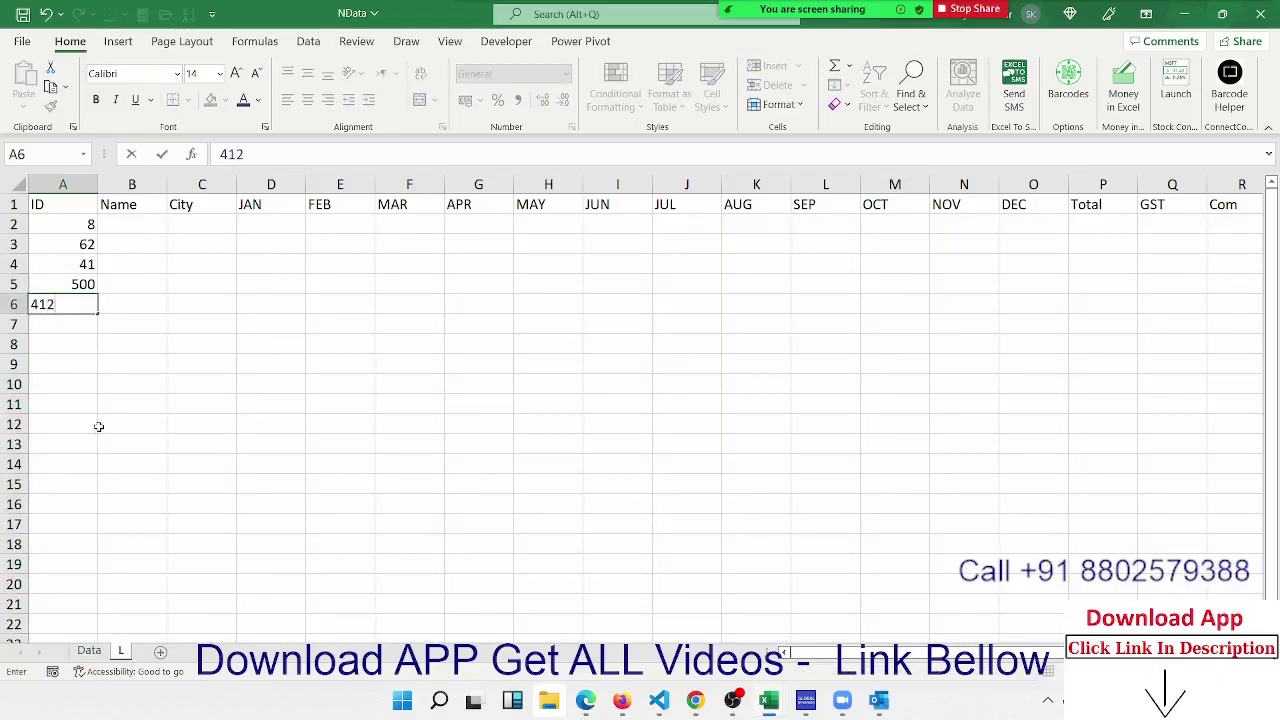
key("Return")
type("789")
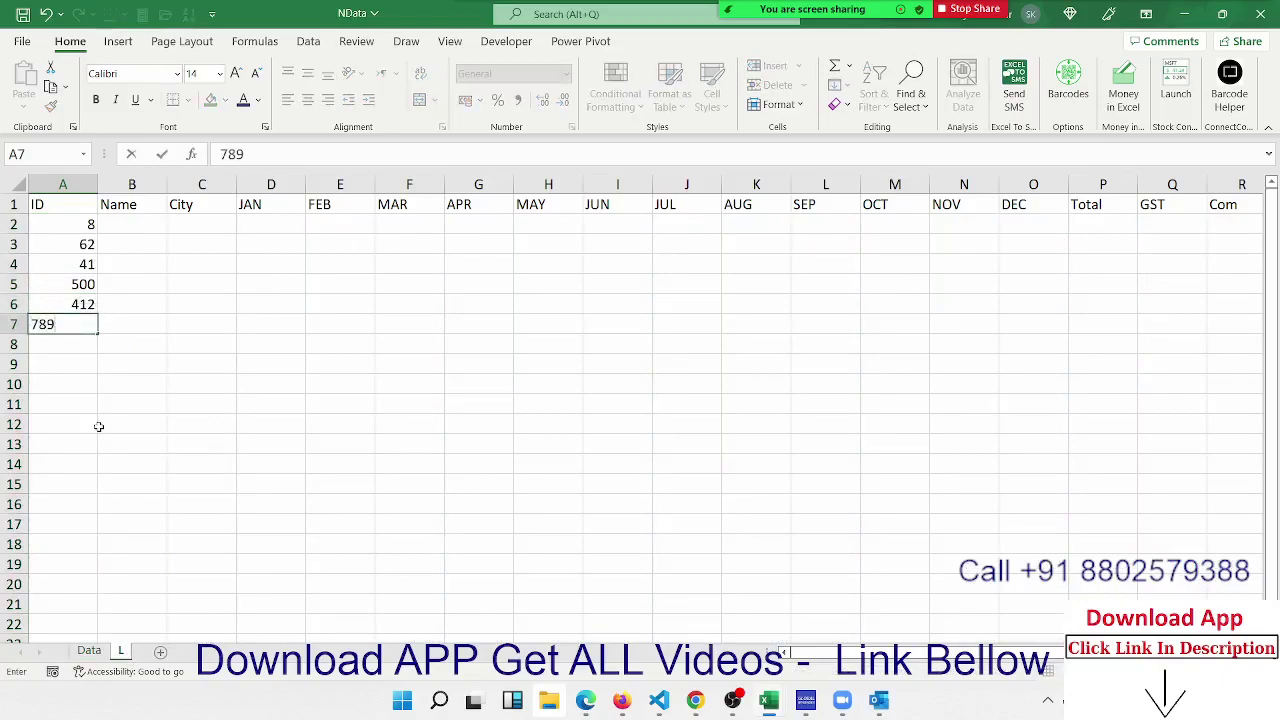
key("BackSpace")
key("BackSpace")
type("0")
key("Return")
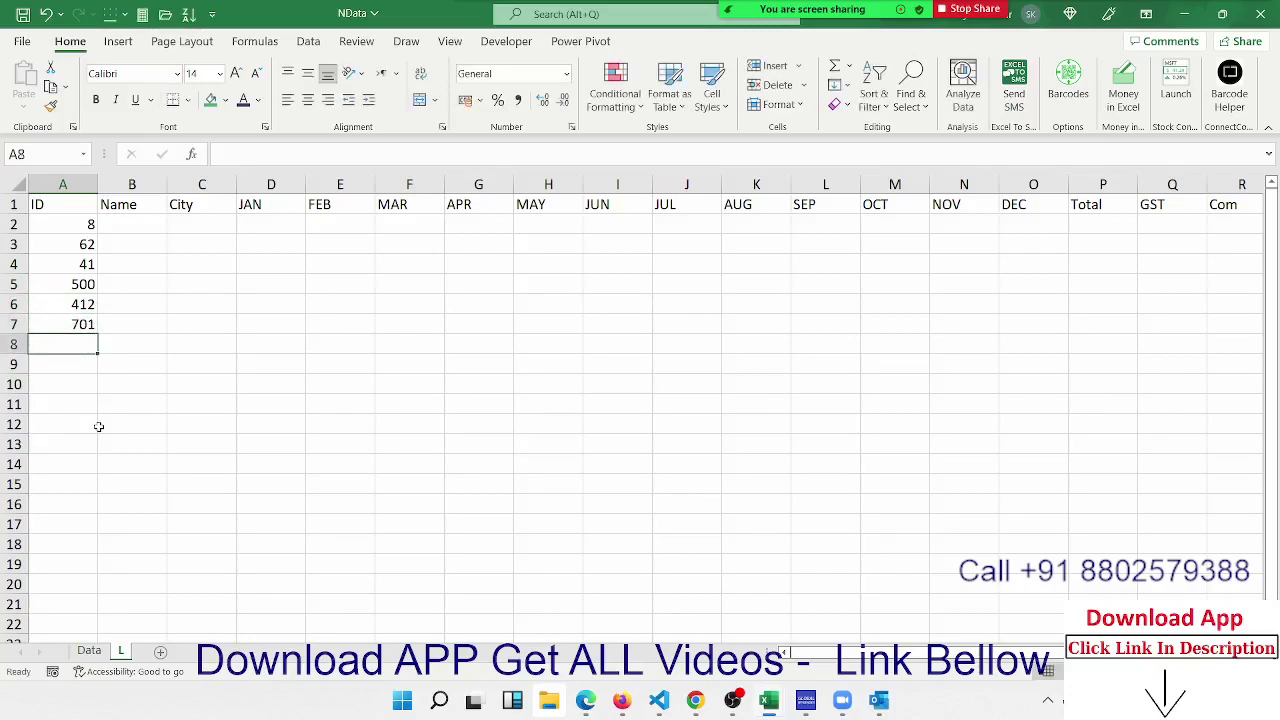
Check the Data source table again, then select B2 on sheet L for the name lookup
left_click(83, 234)
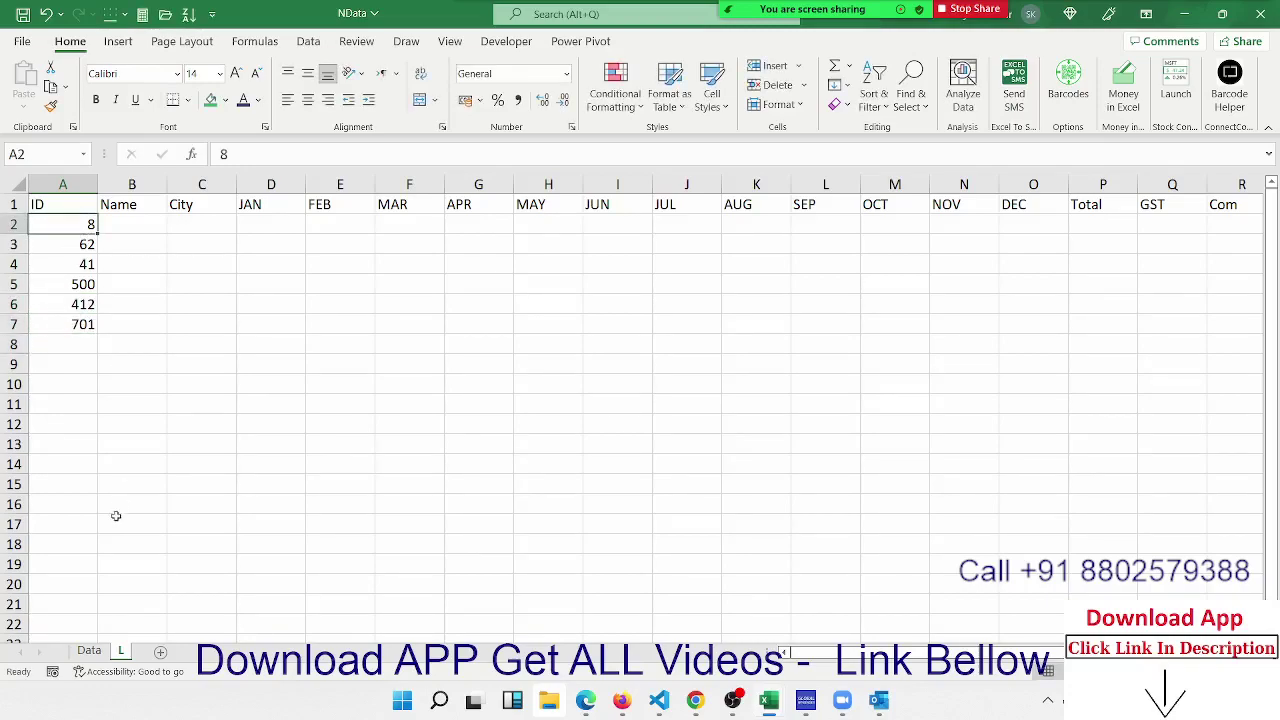
left_click(89, 651)
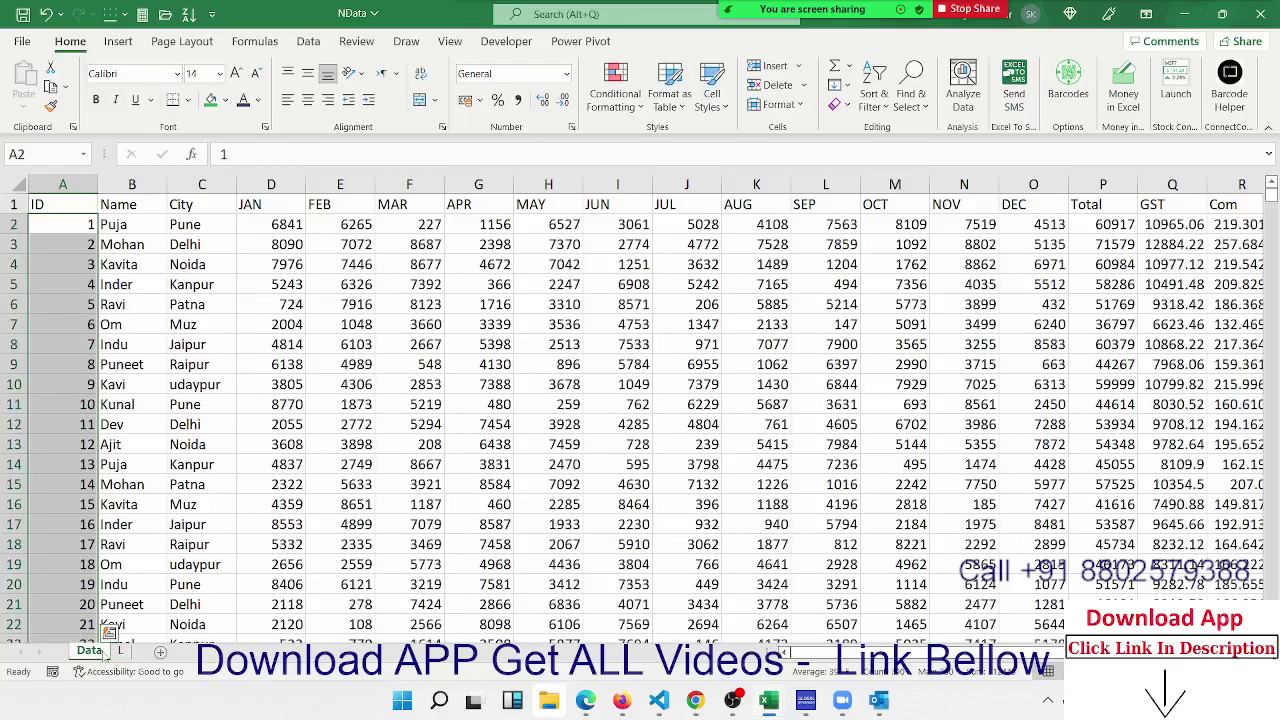
left_click(120, 651)
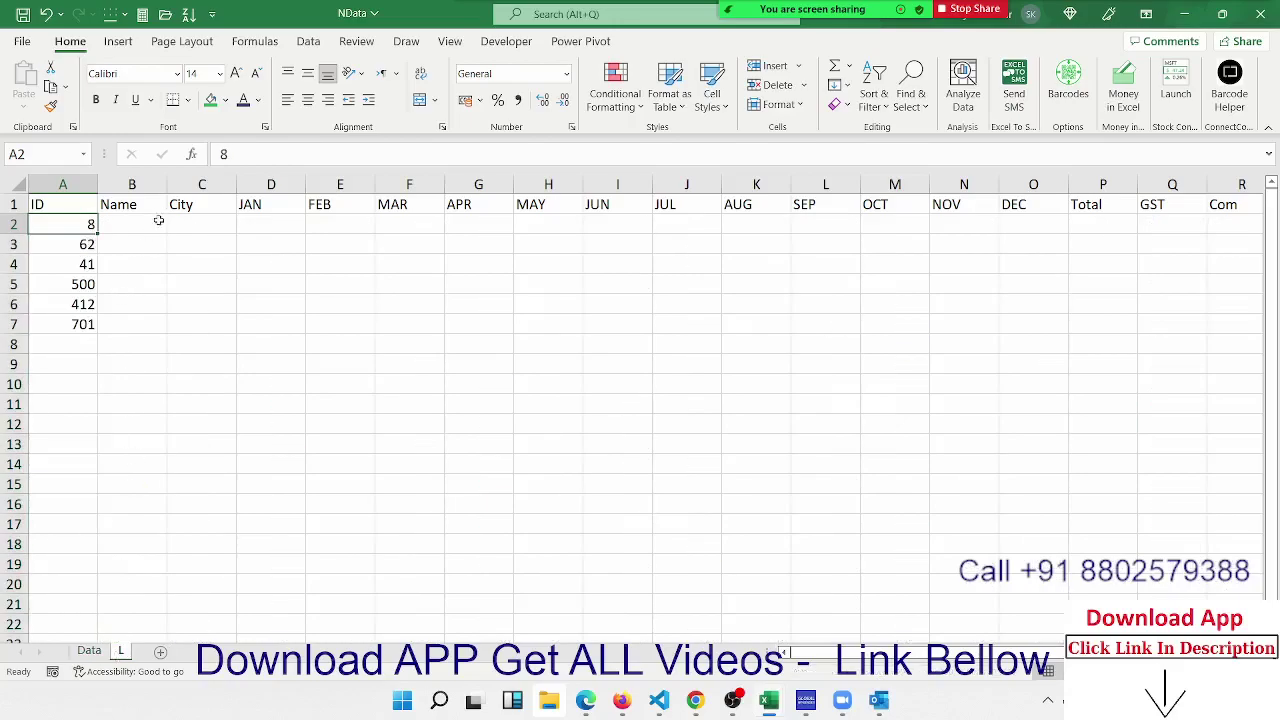
left_click(155, 225)
Enter =VLOOKUP(A2,Data!A:T,2,0) in B2 to return the name for ID 8
type("=")
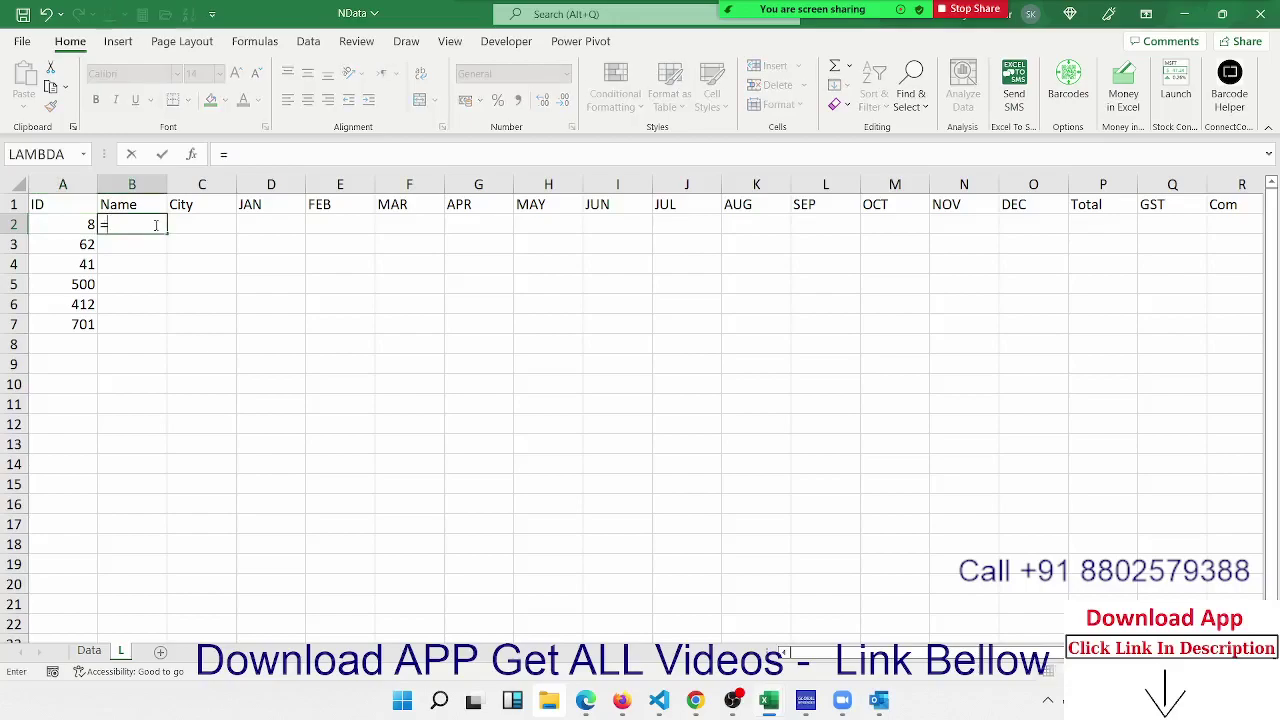
type("vl")
key("Tab")
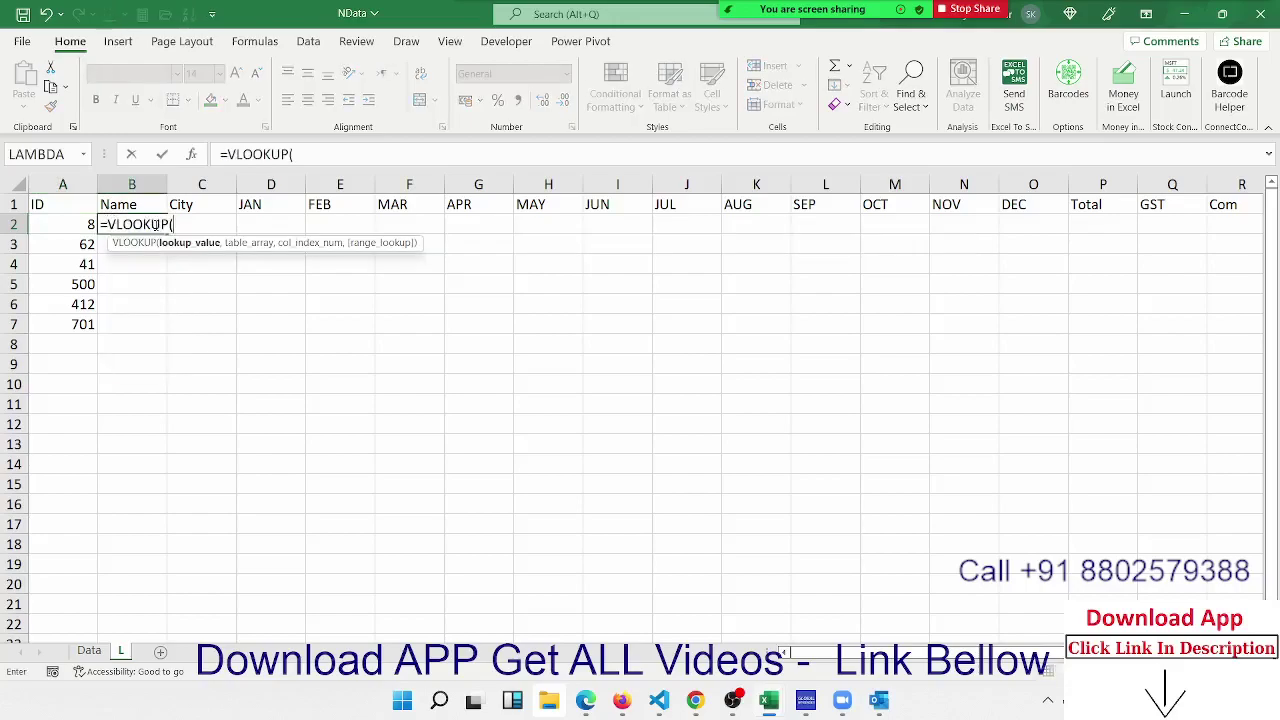
key("Left")
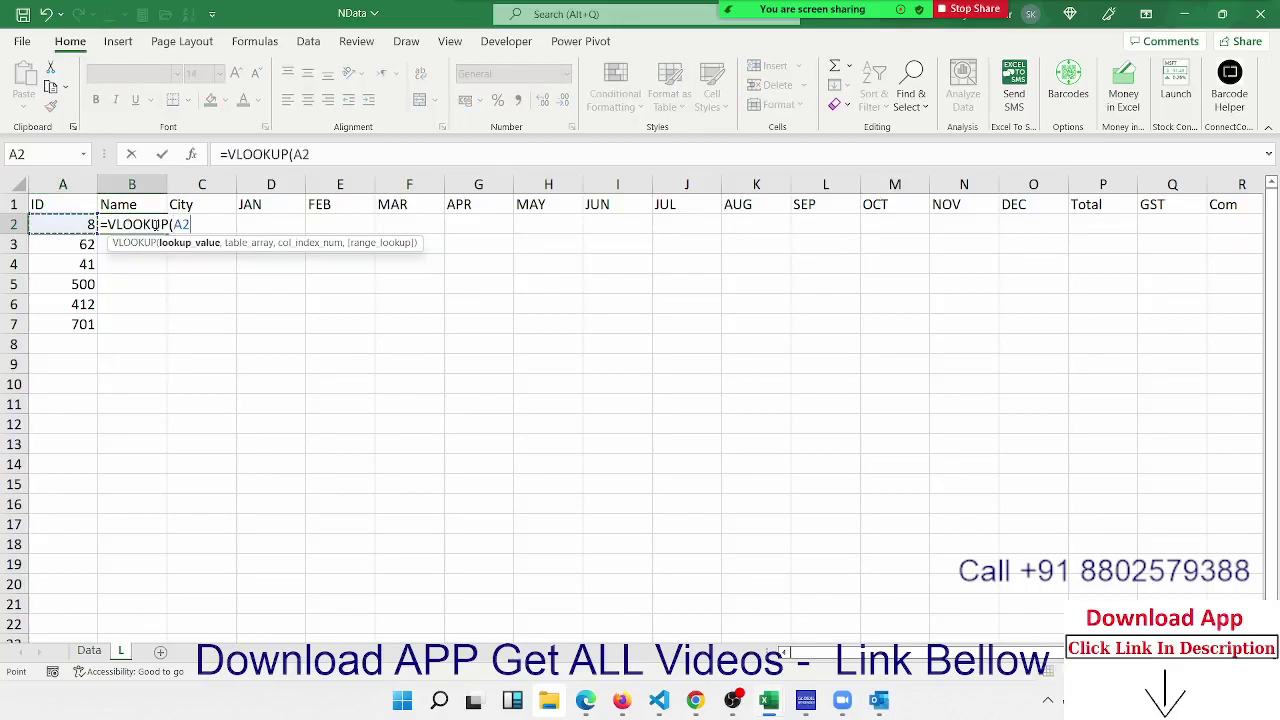
type(",")
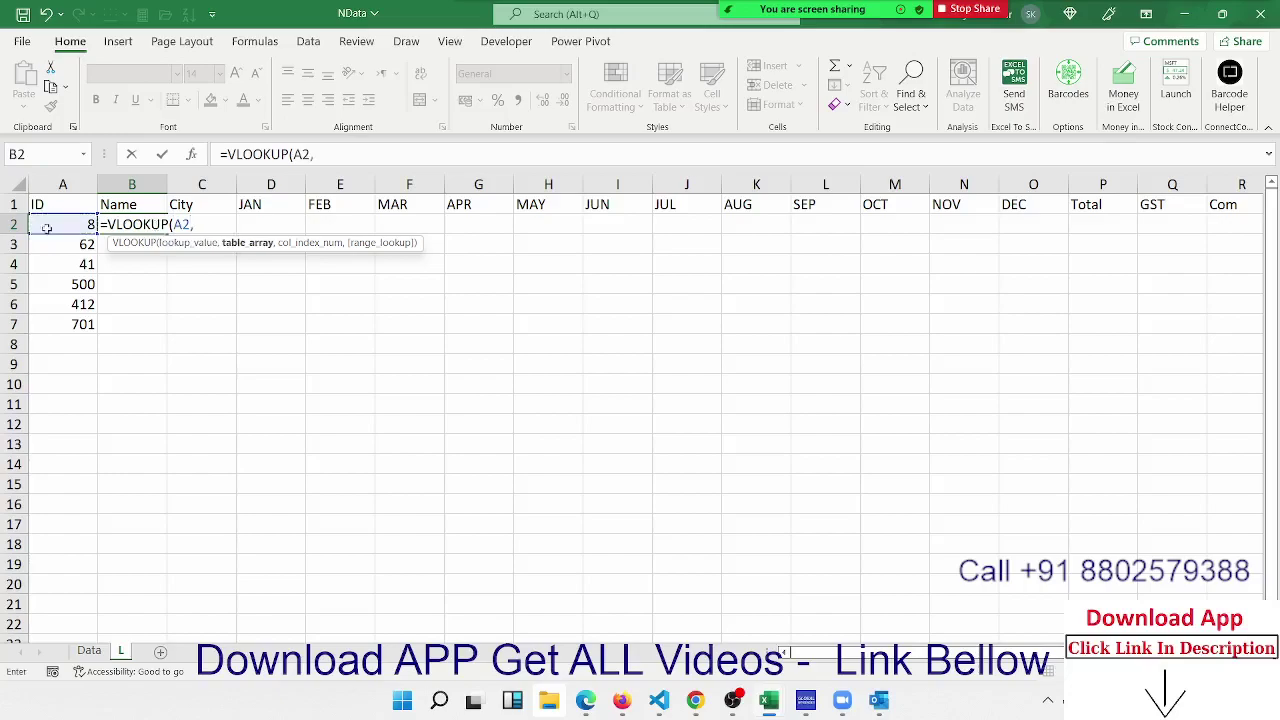
left_click(89, 651)
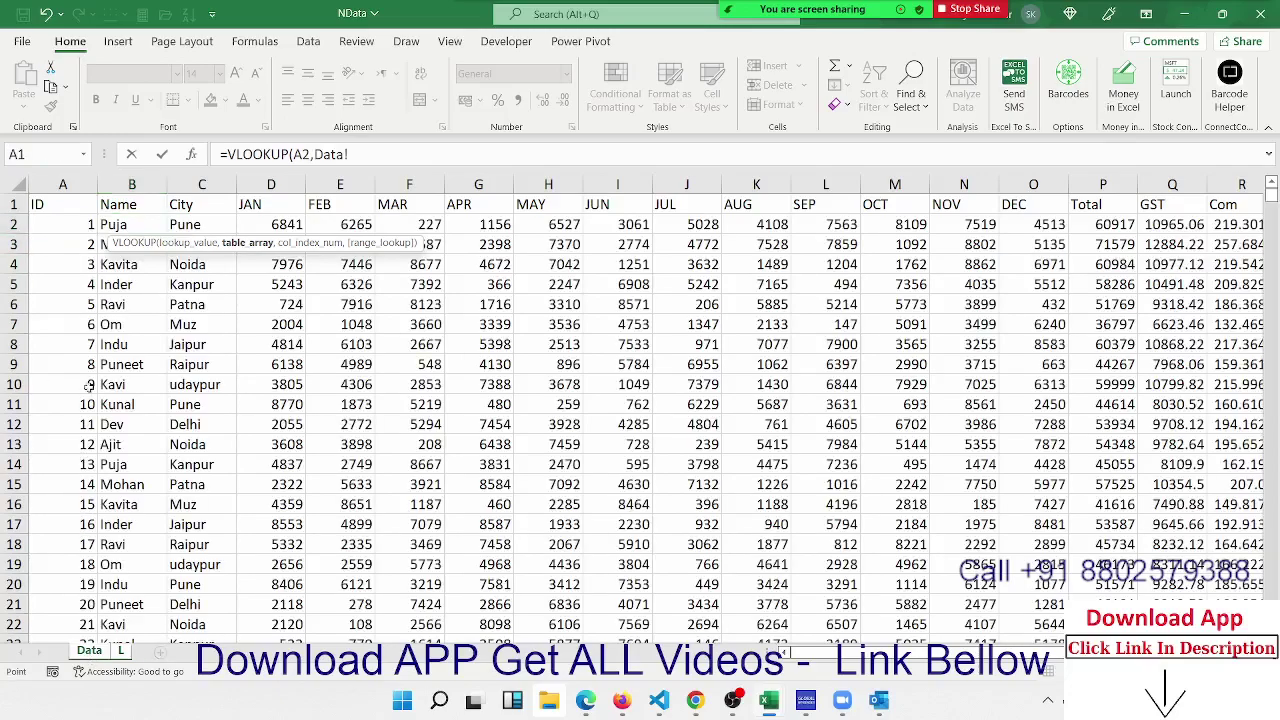
left_click_drag(62, 184, 995, 184)
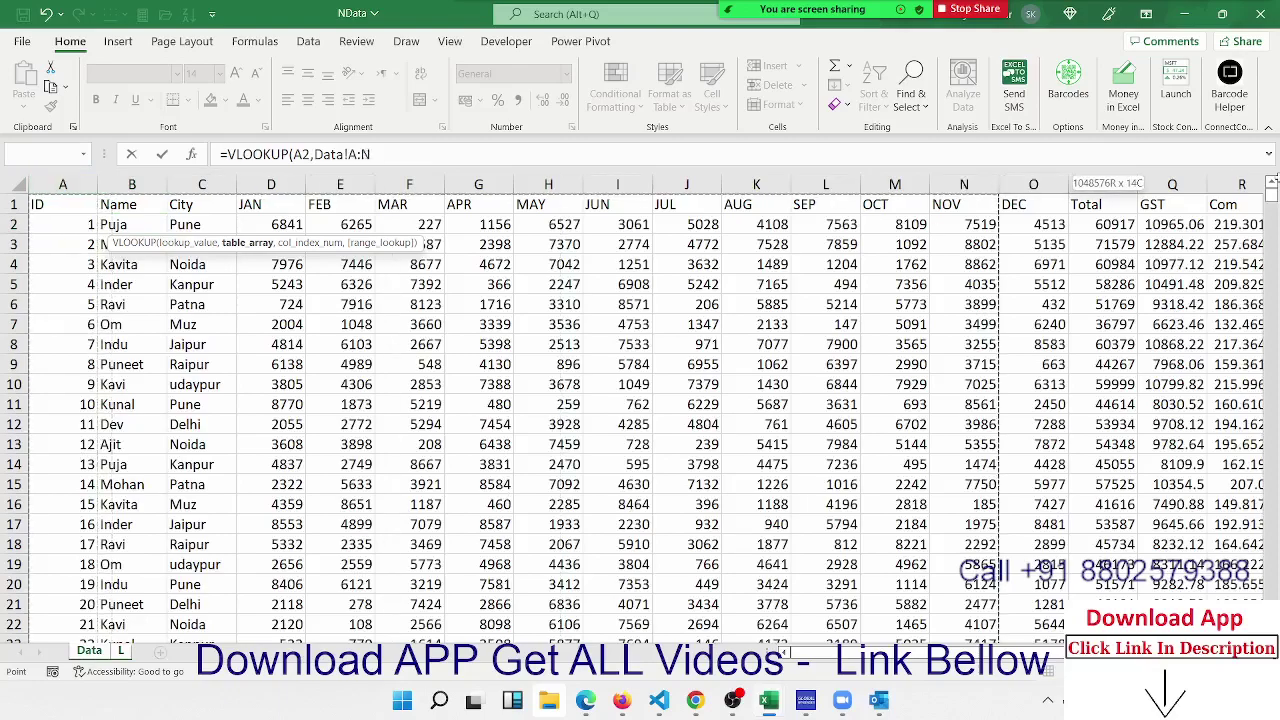
left_click_drag(1272, 182, 1072, 254)
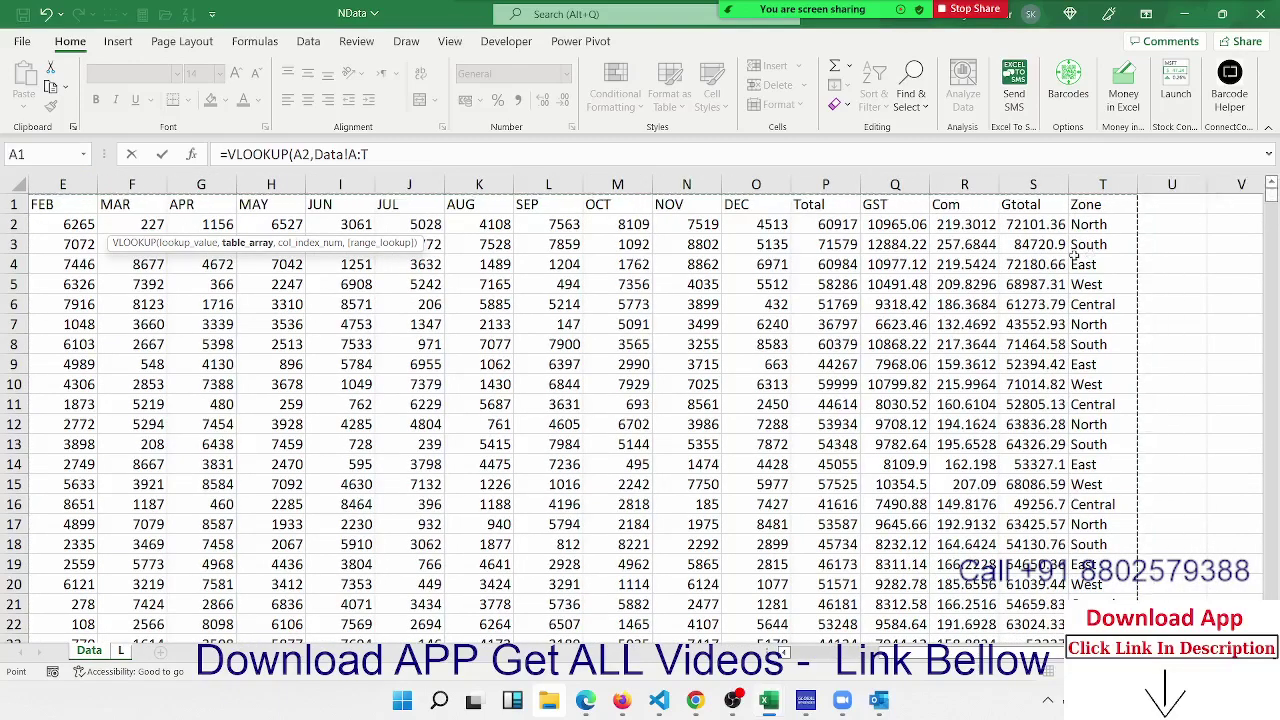
type(",")
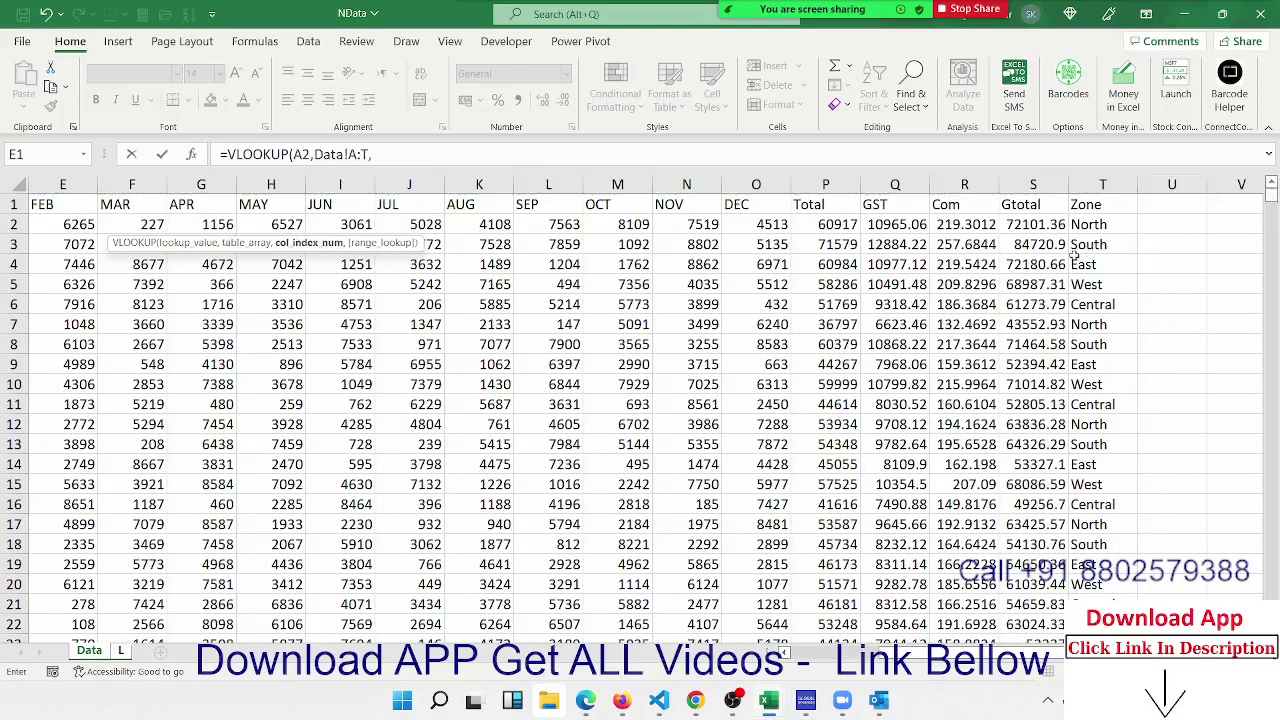
type("2,0")
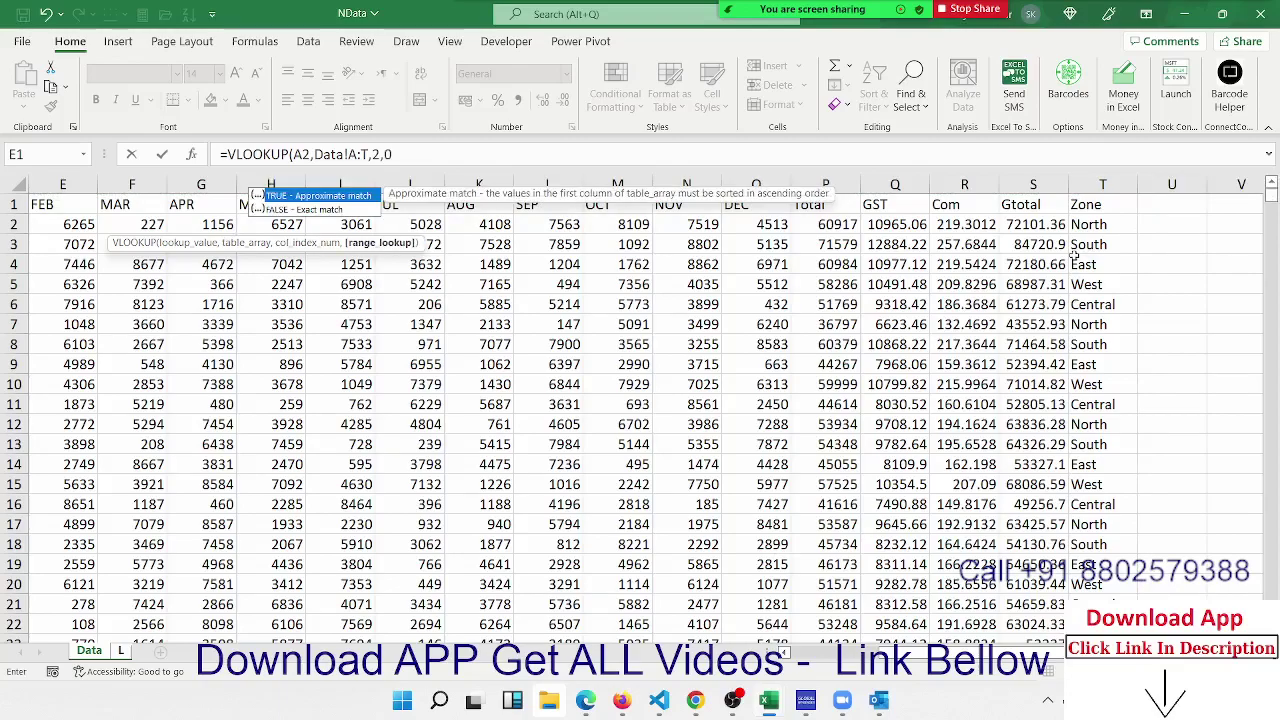
key("Return")
key("Up")
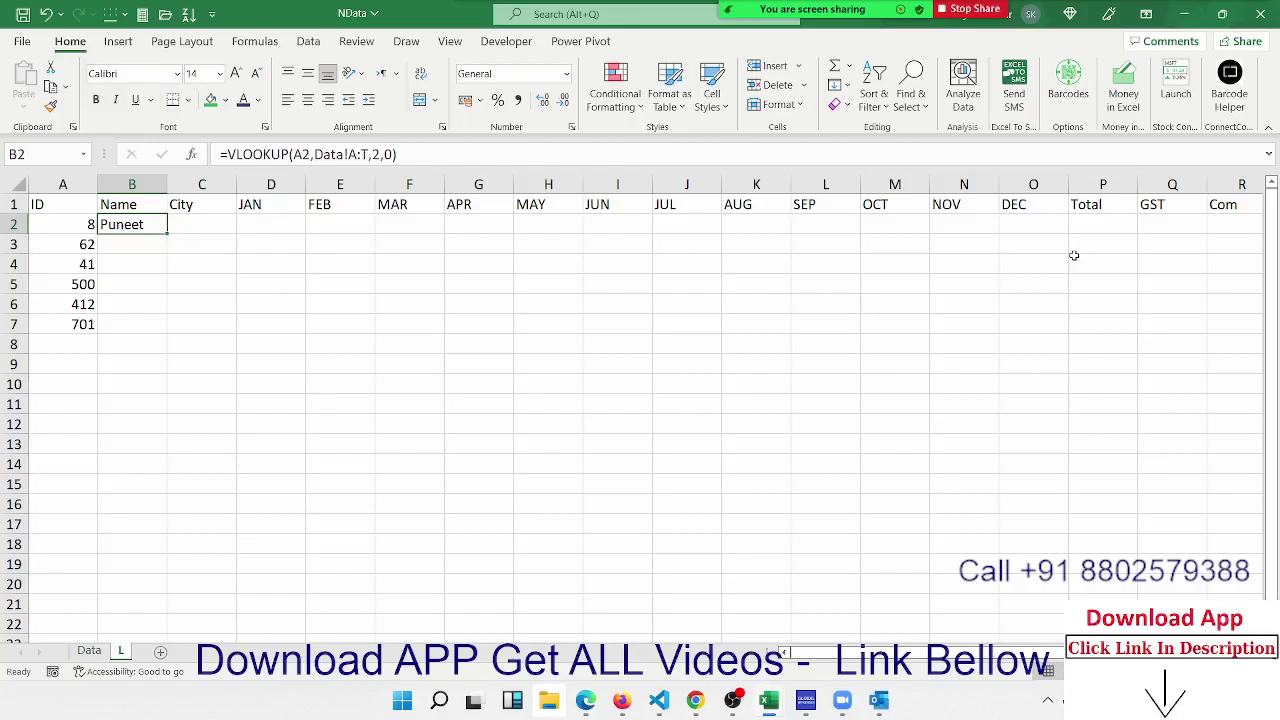
Enter =VLOOKUP(A2,Data!A:T,3,0) in C2 to return the city, Raipur
key("Right")
type("=vl")
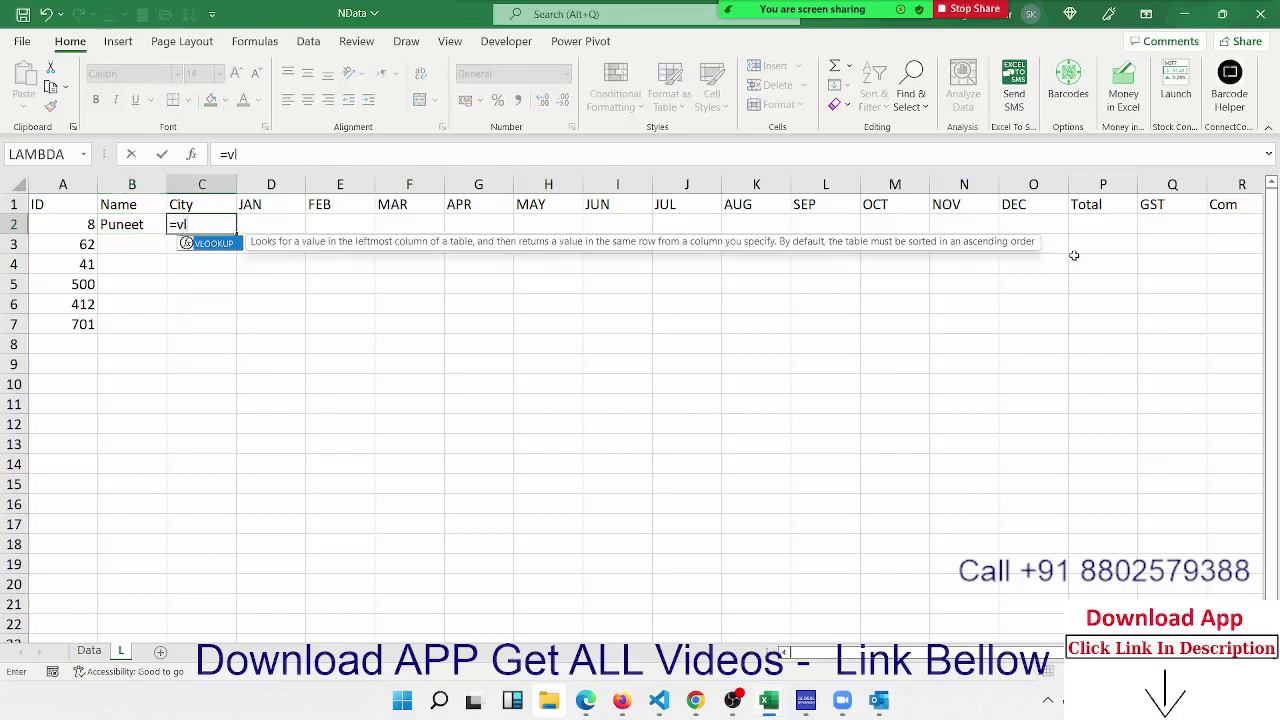
key("Tab")
key("Left")
key("Left")
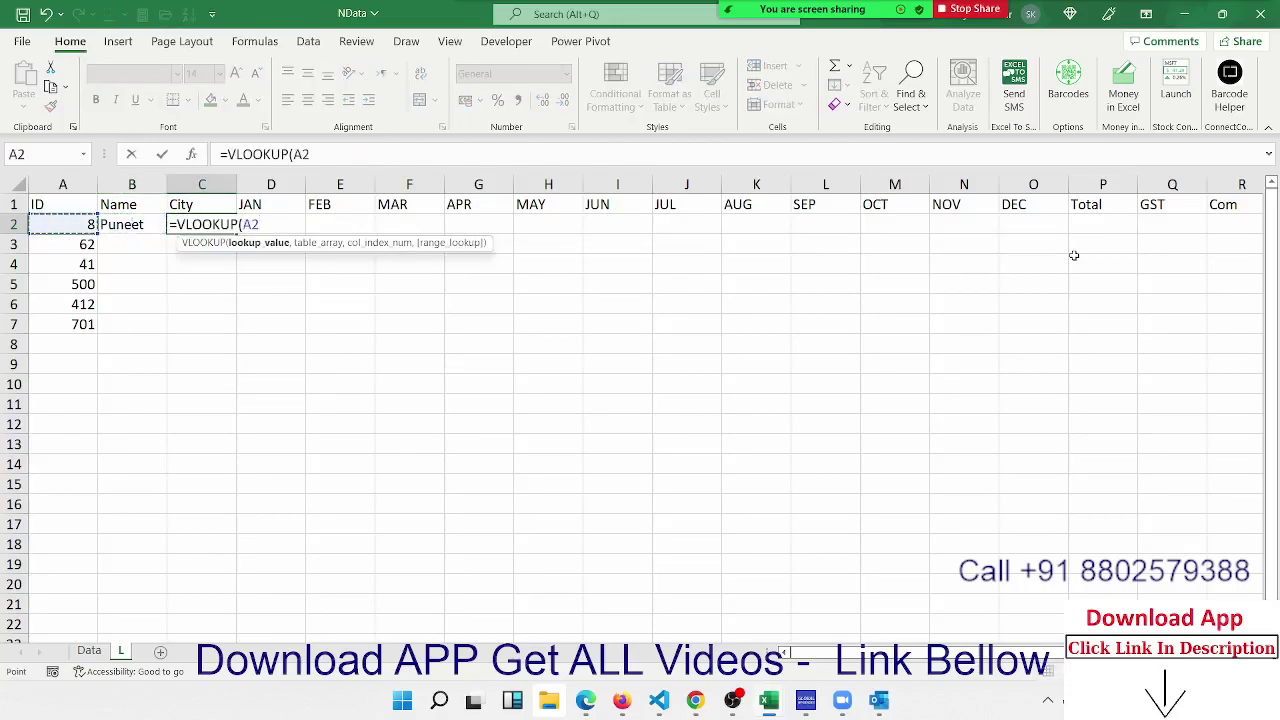
type(",")
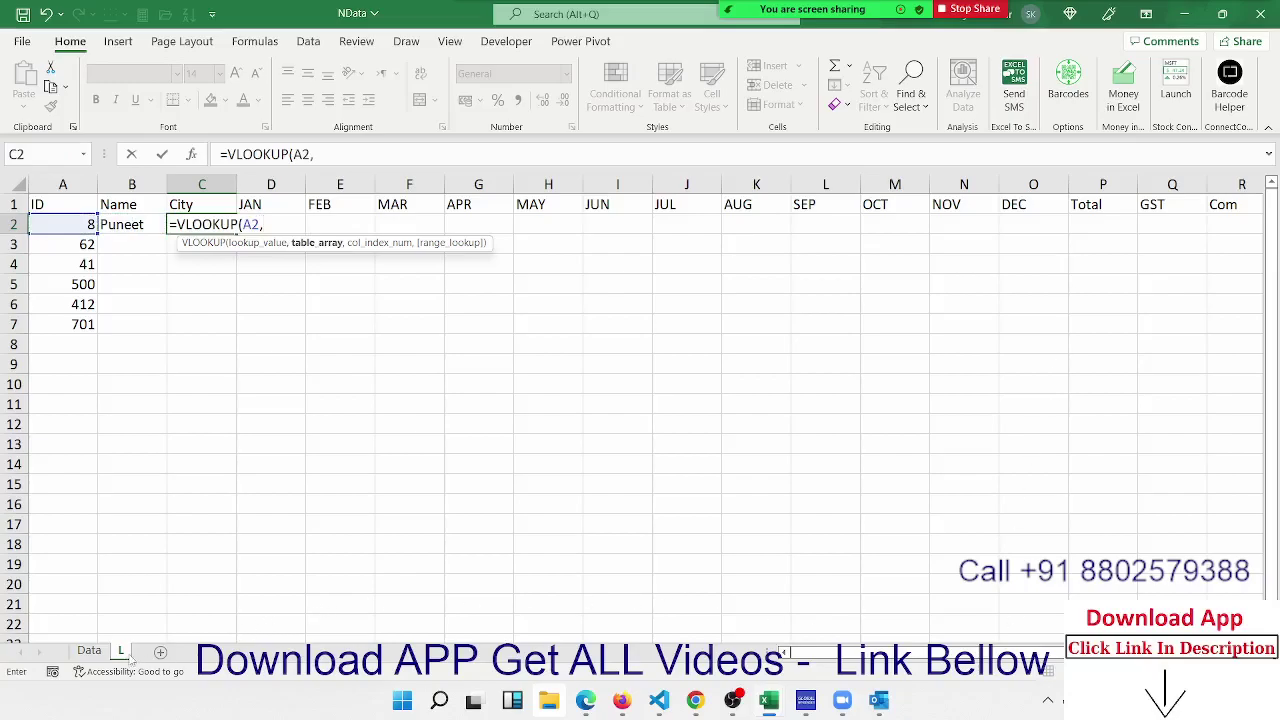
left_click(89, 652)
left_click(70, 462)
left_click(72, 440)
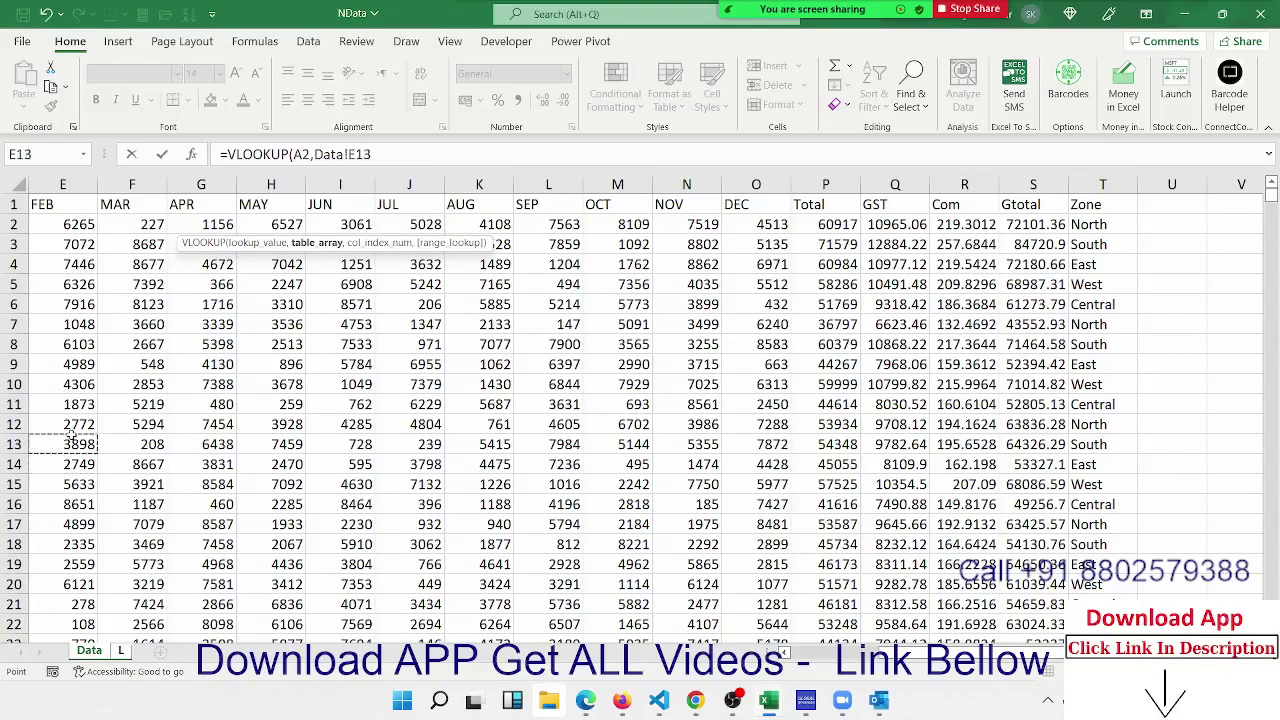
key("ctrl+Left")
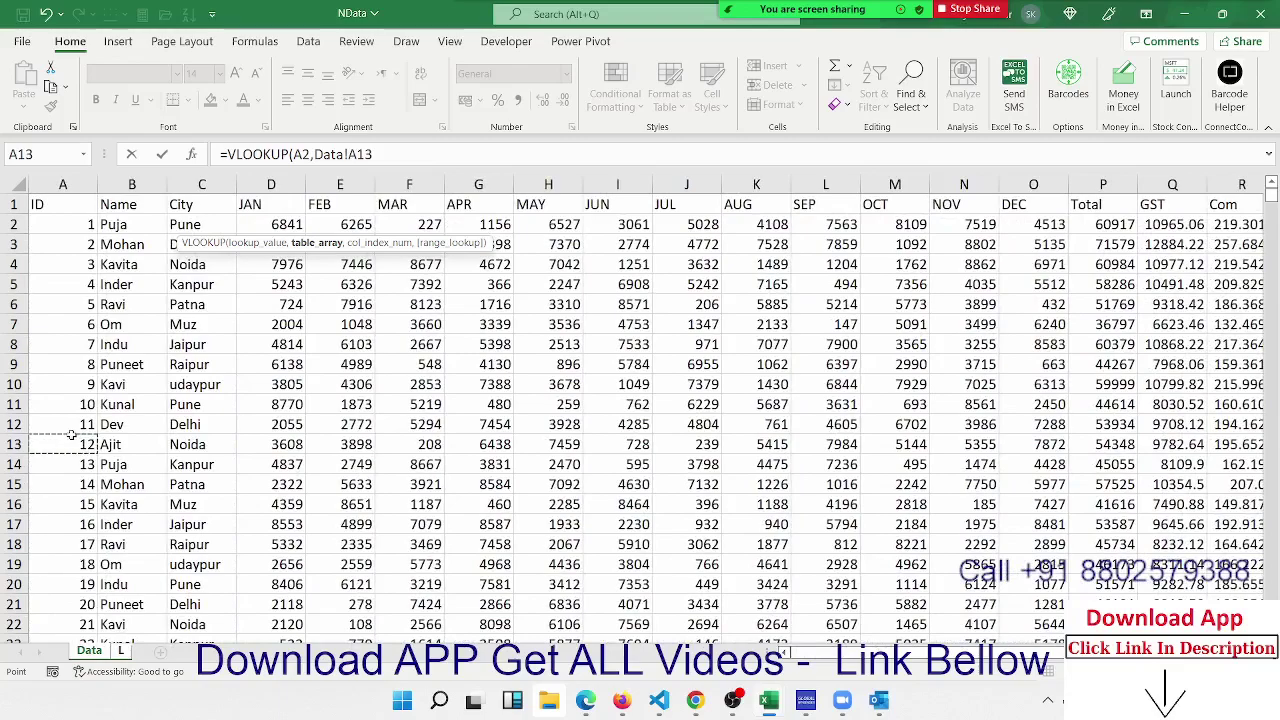
key("ctrl+space")
key("ctrl+shift+Right")
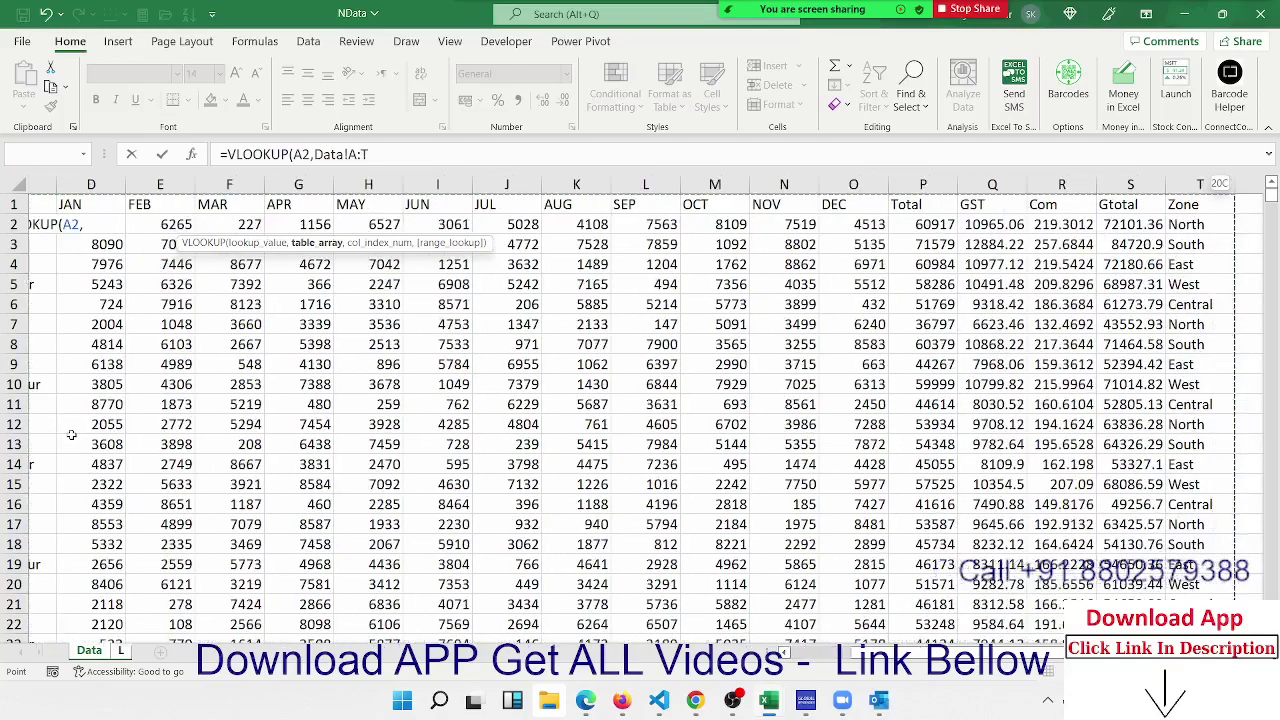
type(",3")
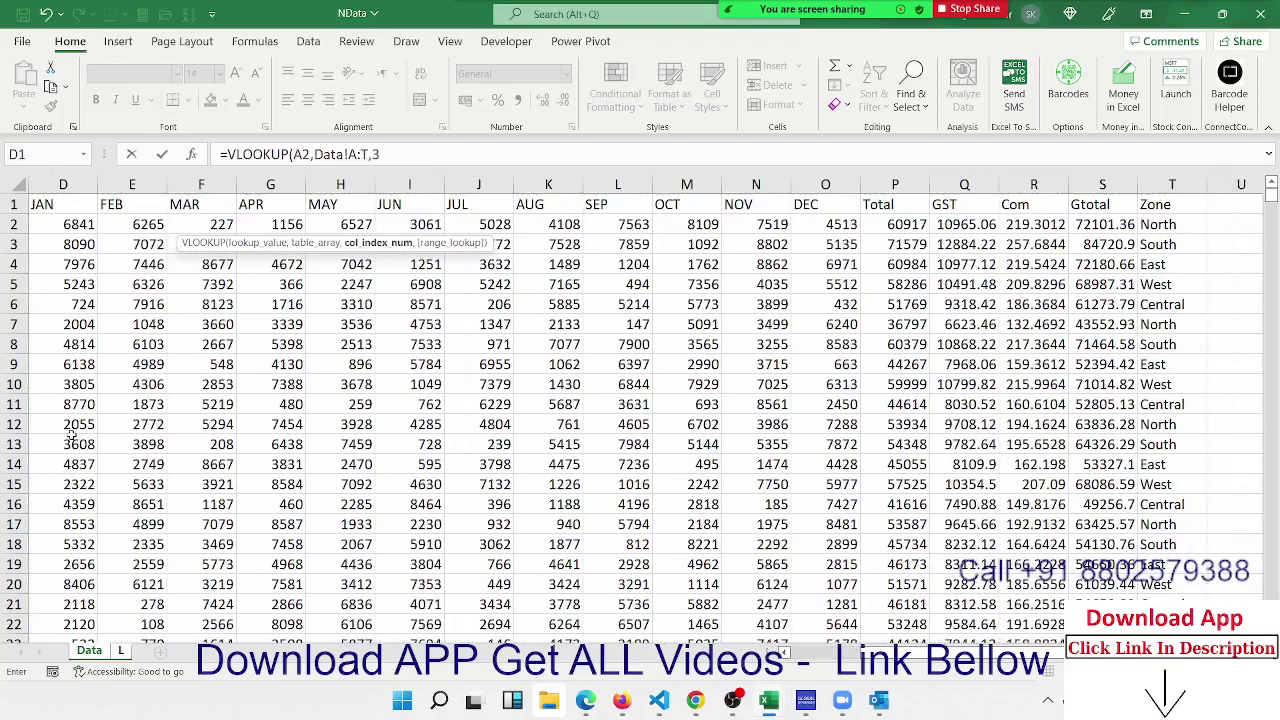
type(",0")
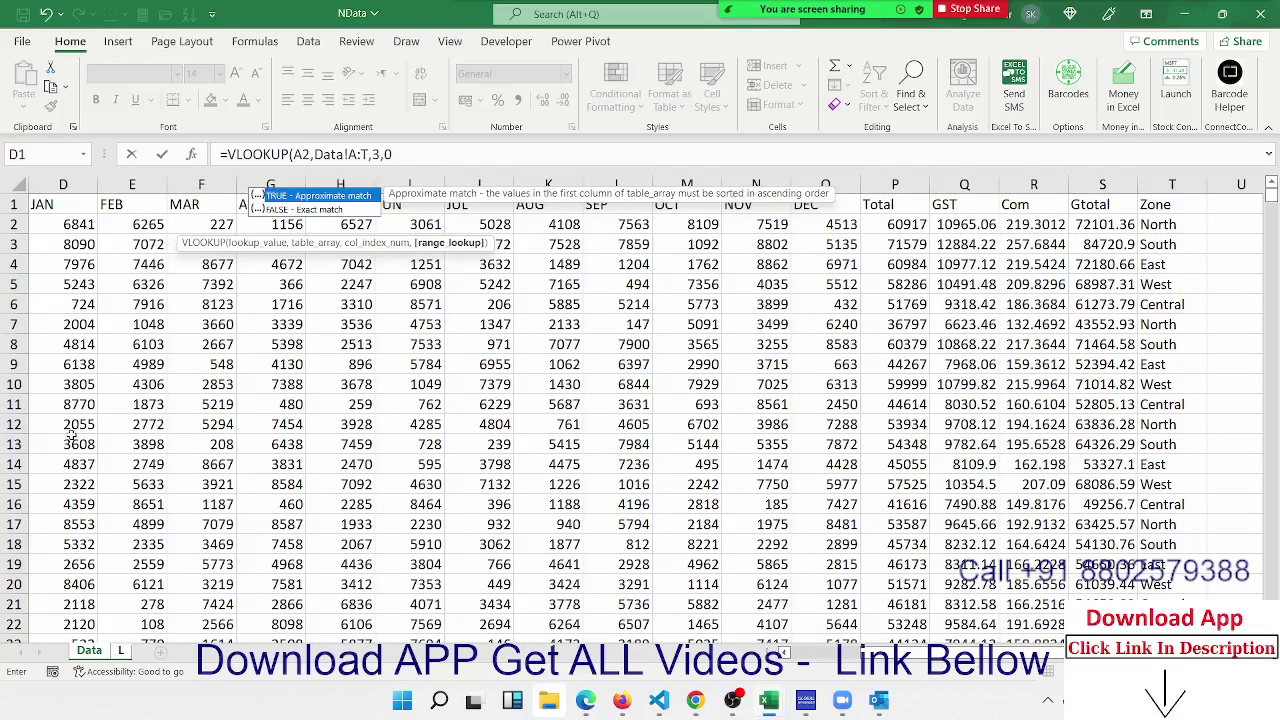
key("Return")
key("Up")
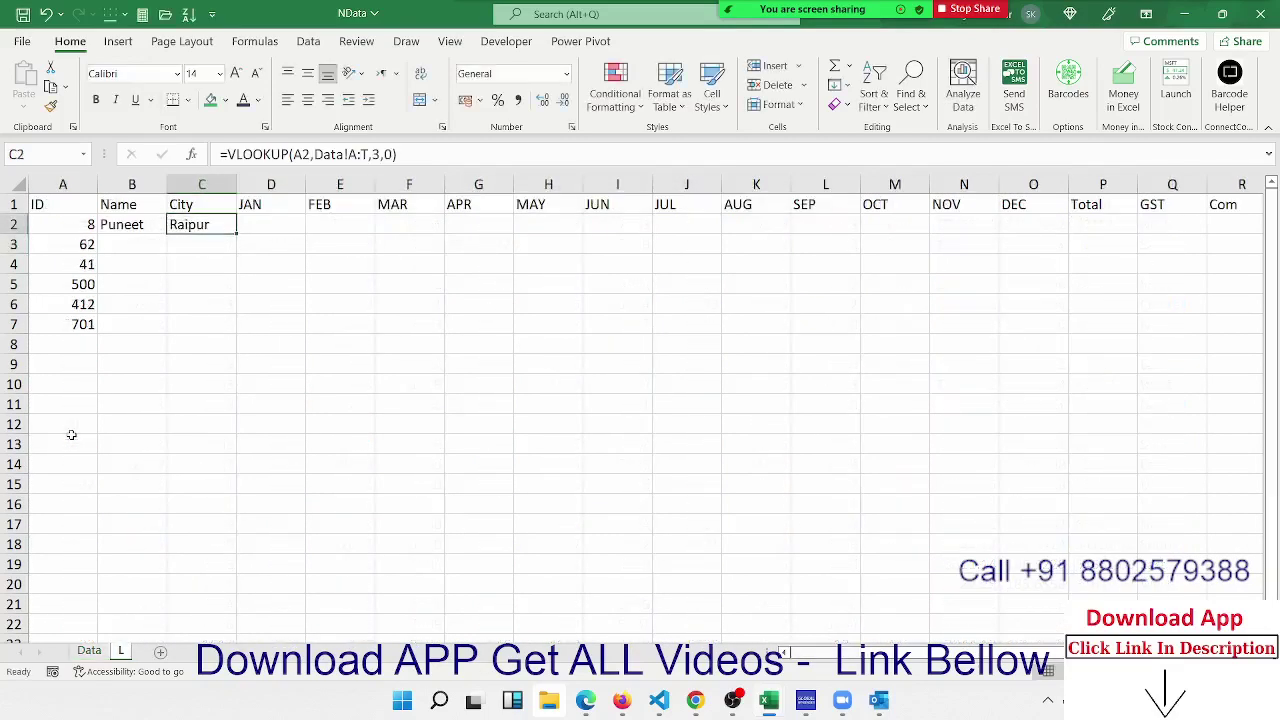
Lock C2's references to $A2 and Data!$A:$T
left_click(292, 154)
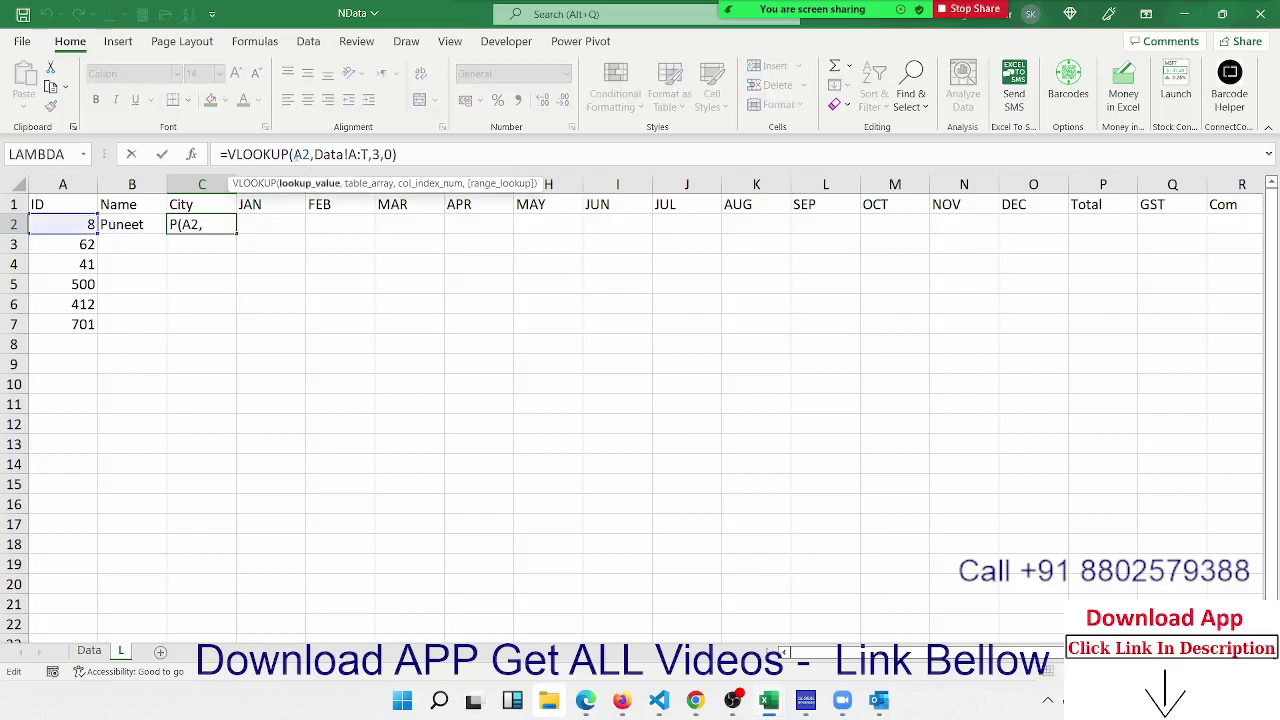
type("$")
left_click(369, 154)
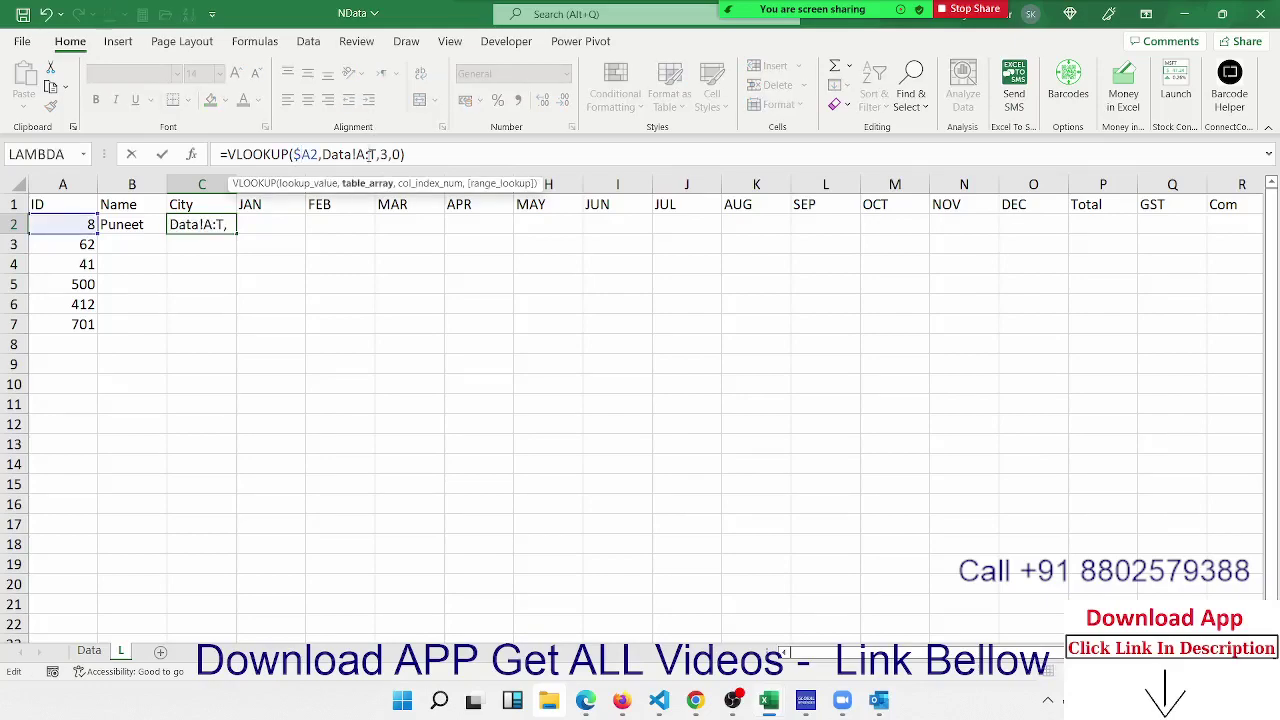
key("F4")
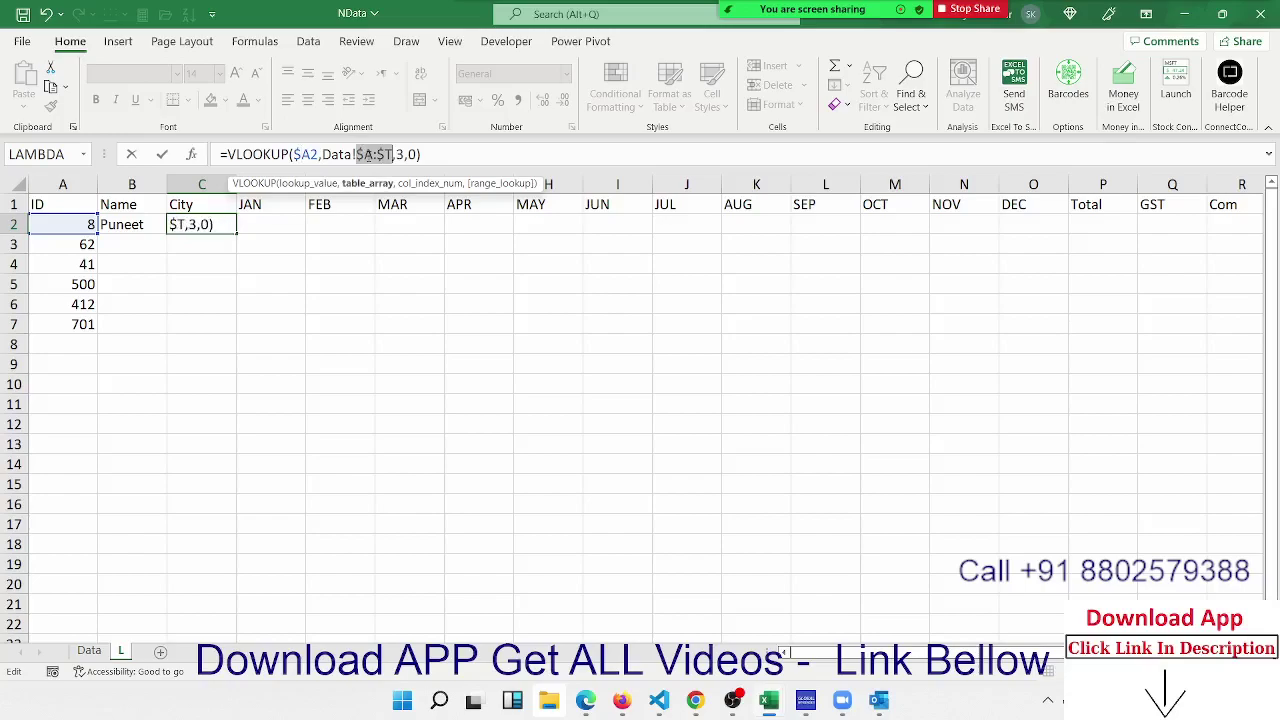
key("Return")
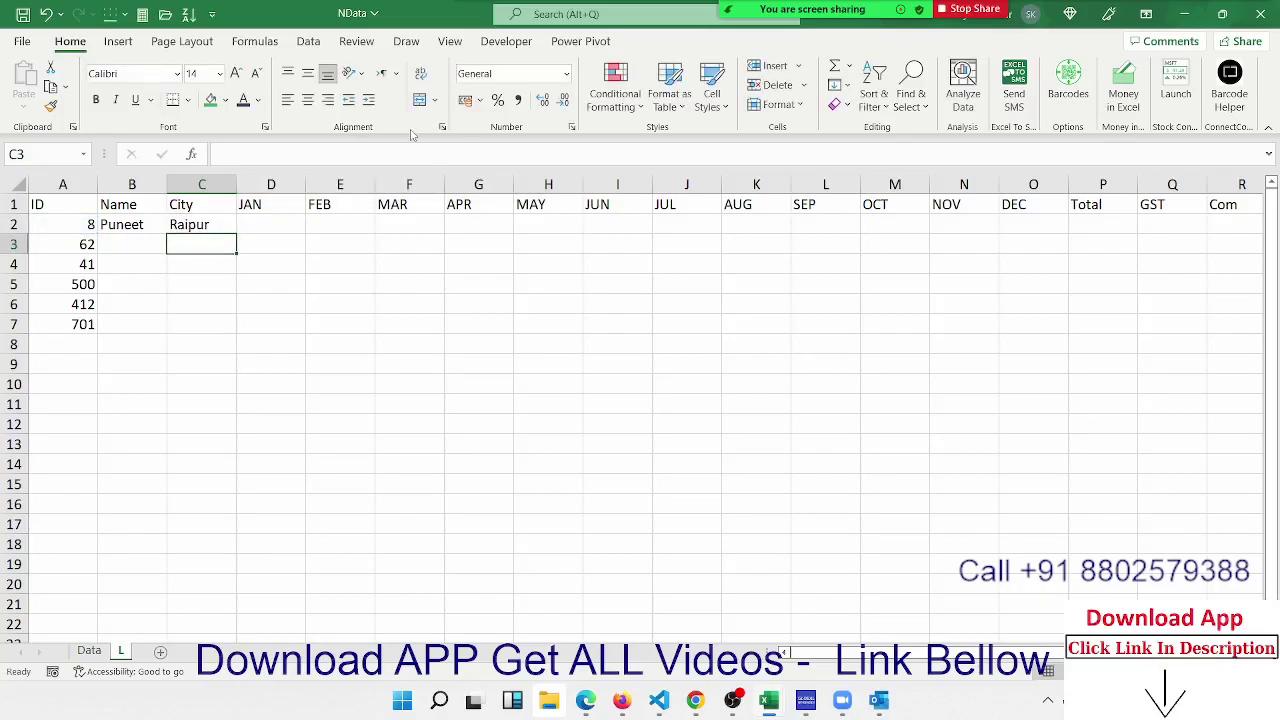
key("Up")
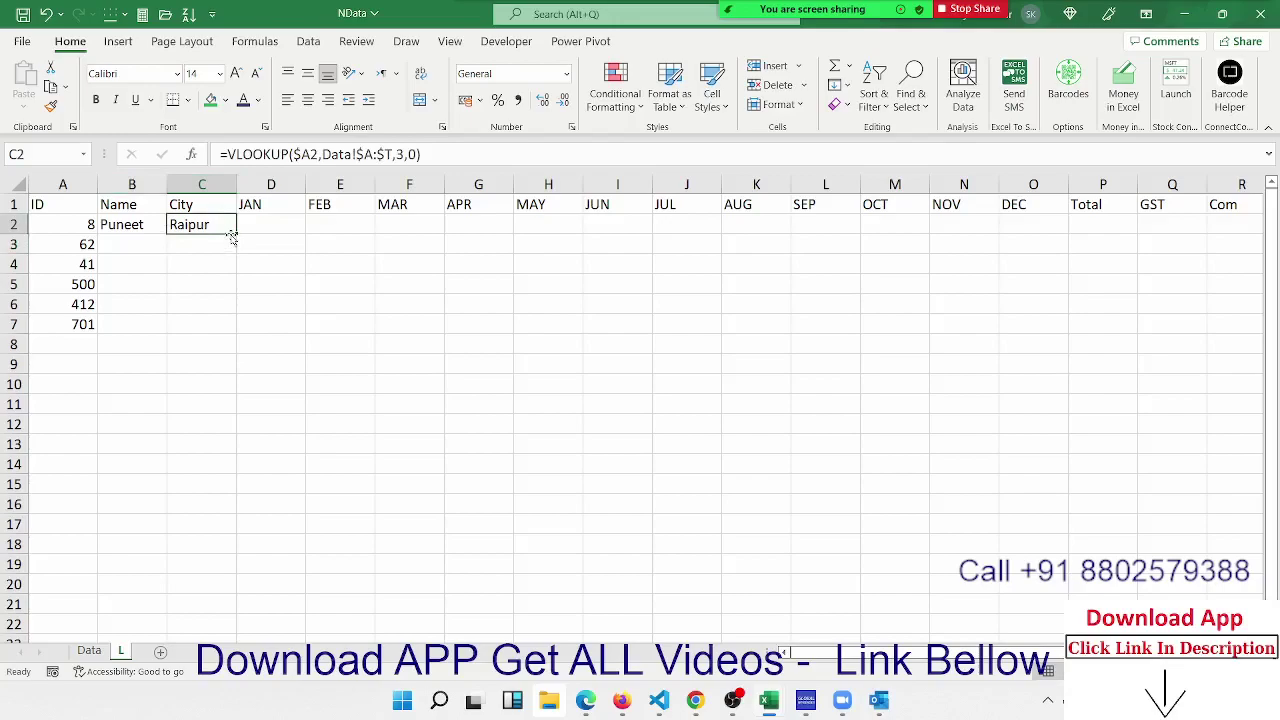
Fill C2 into D2 and change its column index to 4, returning JAN's 6138
left_click_drag(236, 235, 300, 233)
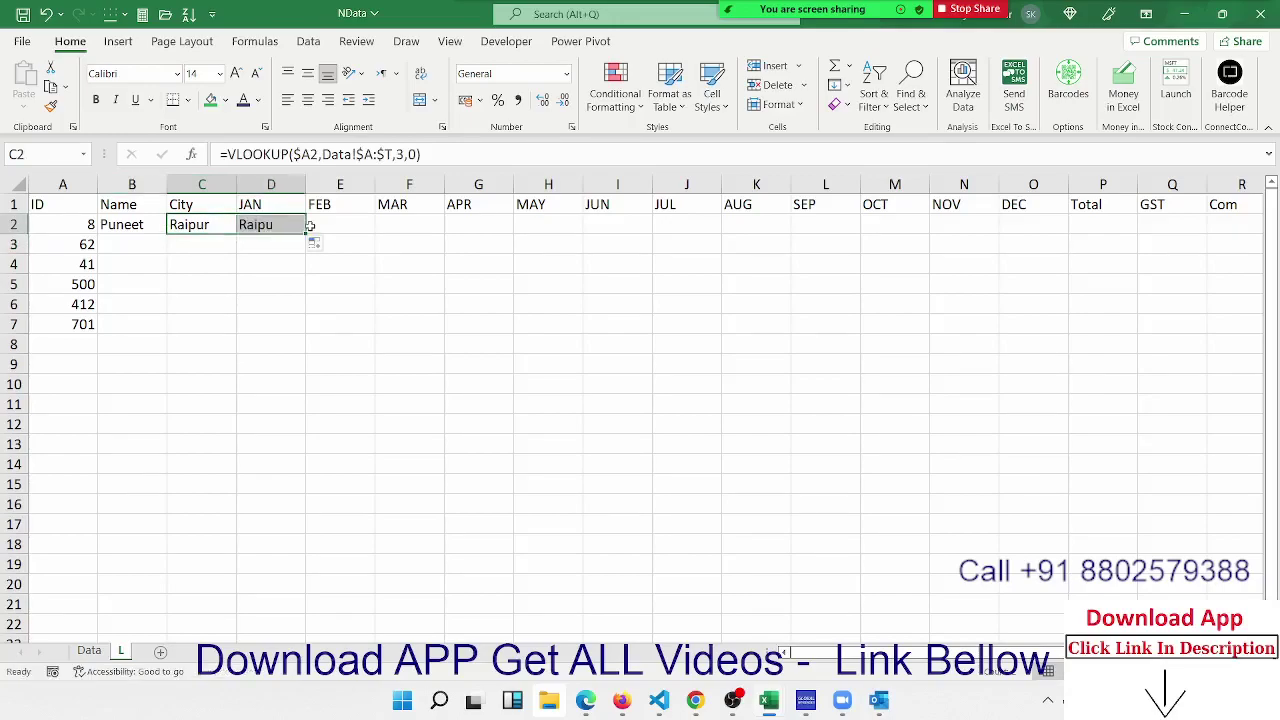
double_click(289, 224)
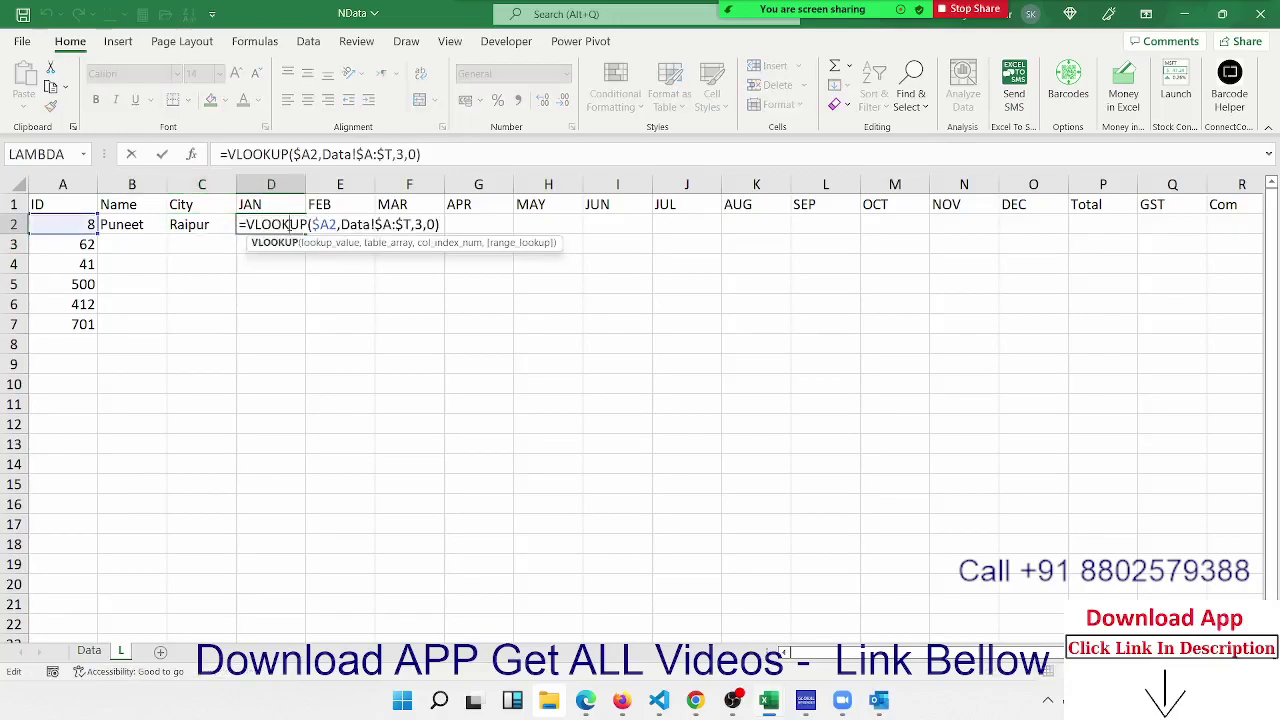
left_click(419, 224)
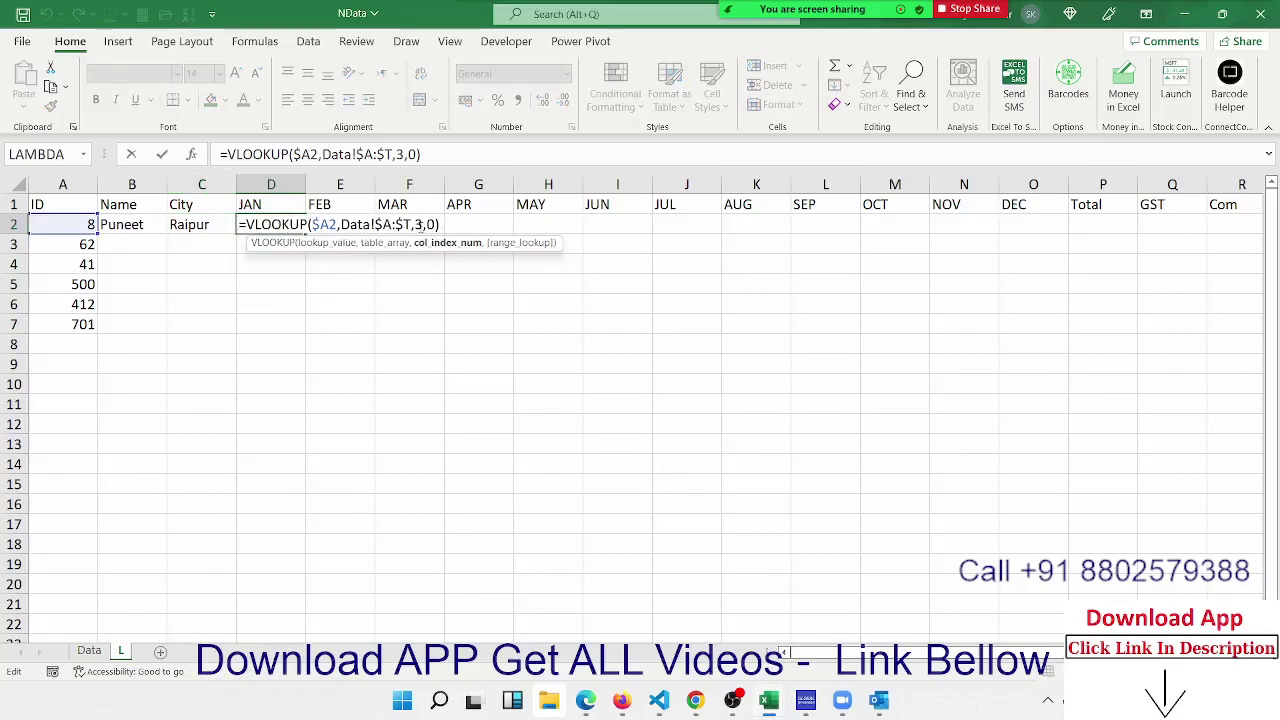
key("BackSpace")
type("4")
key("Return")
key("Up")
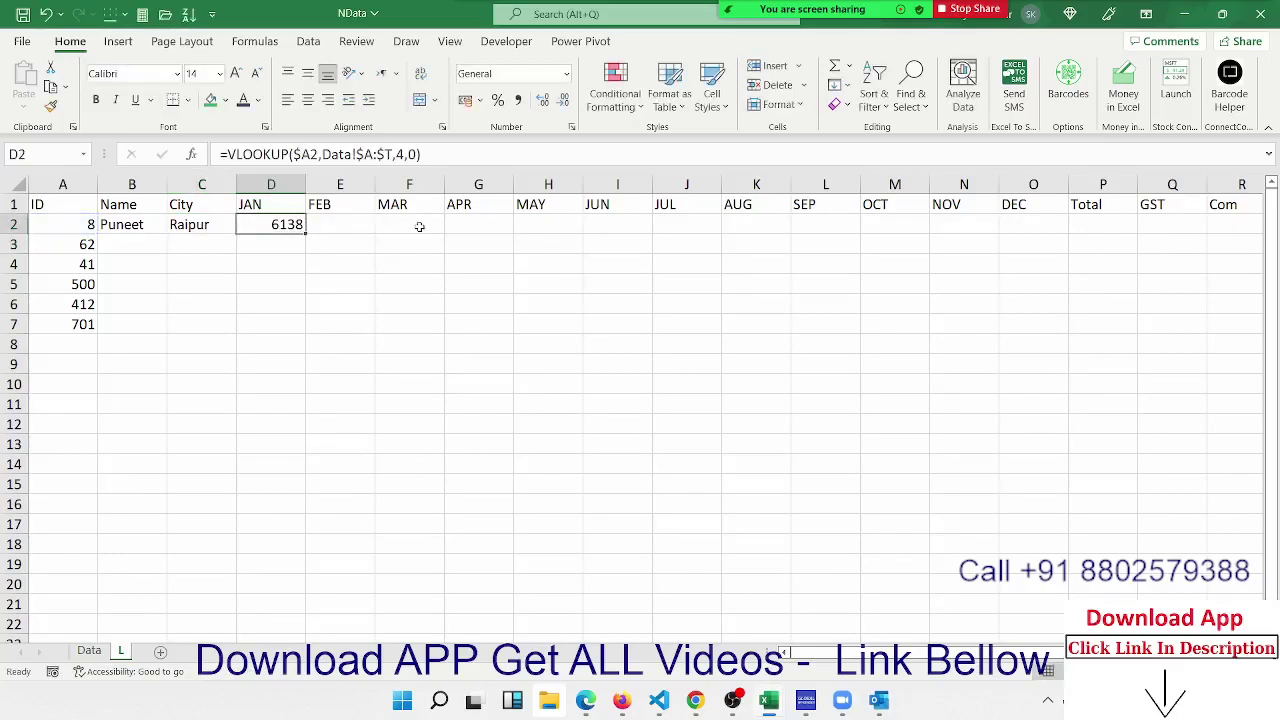
key("Up")
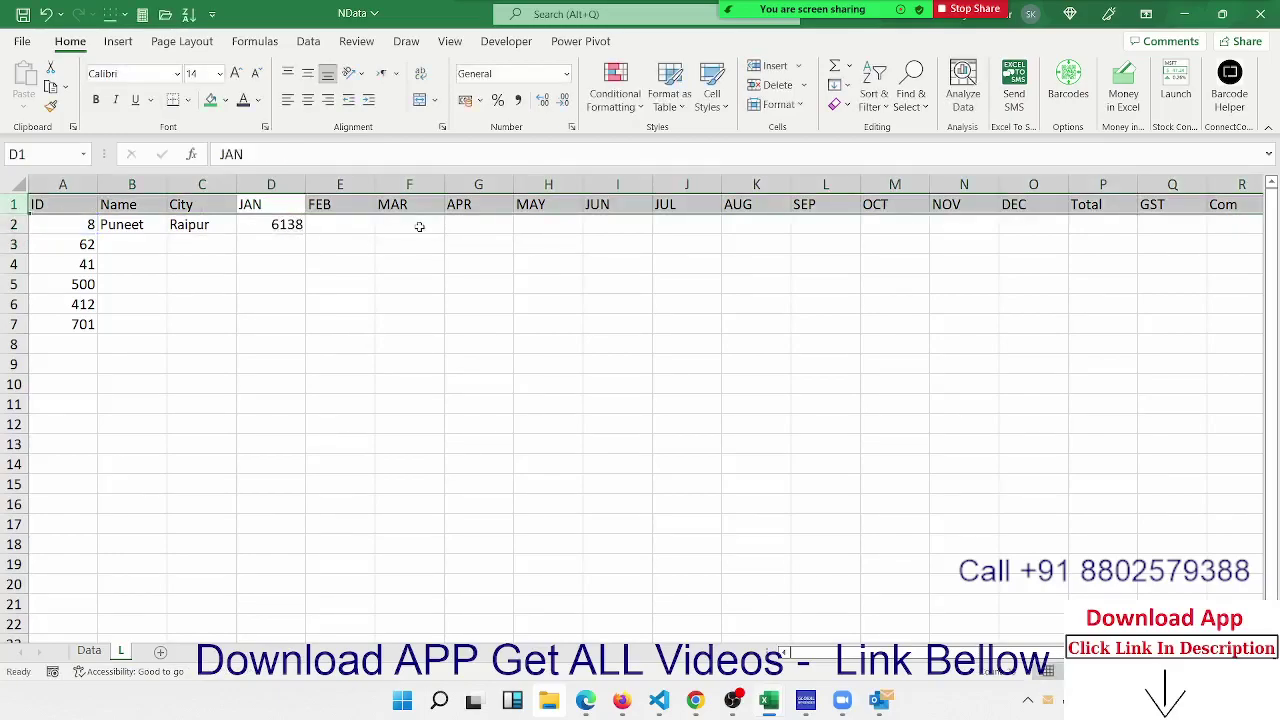
Insert a row above the headers and fill column numbers 2 through 20 across B1:T1
key("ctrl+shift+plus")
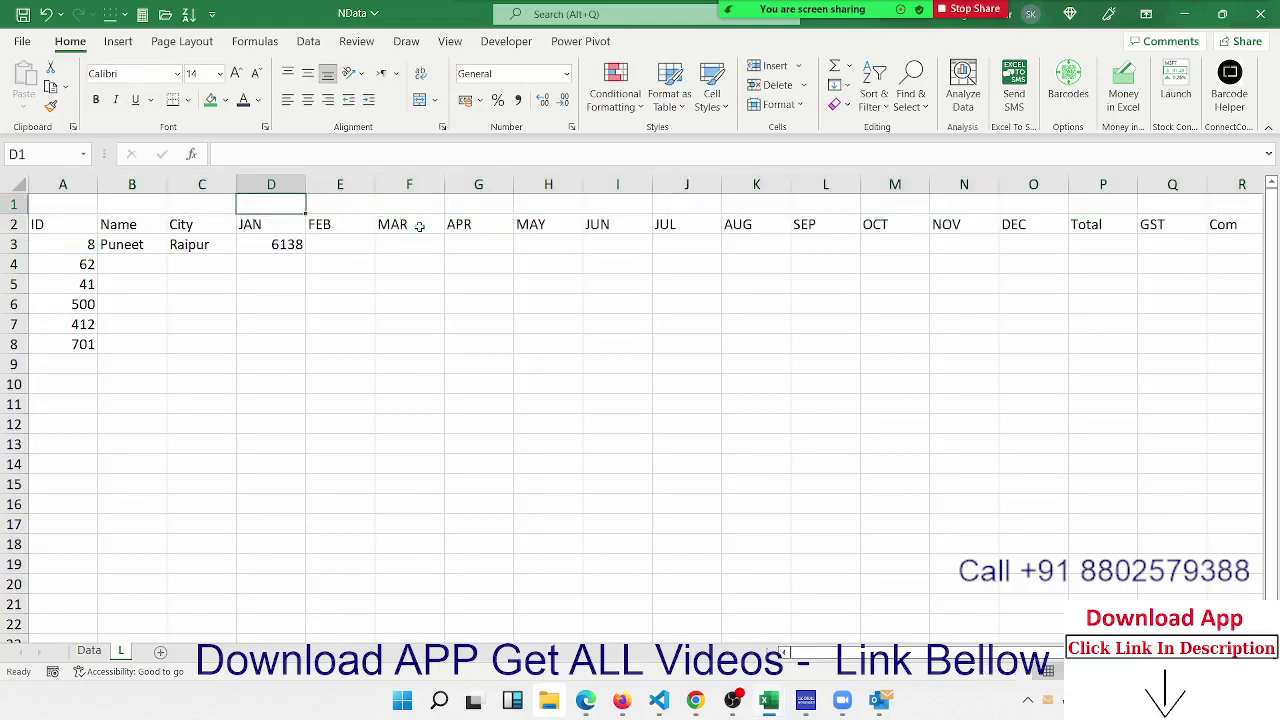
key("Left")
key("Left")
type("2")
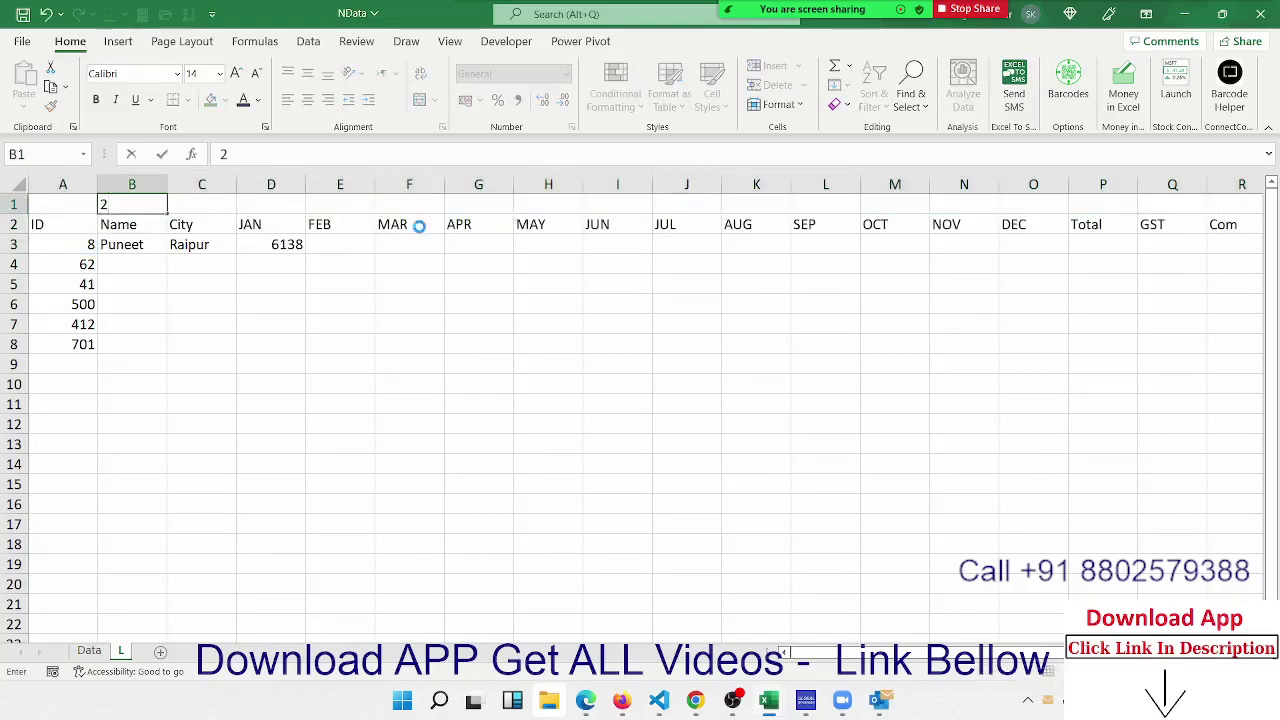
key("Tab")
type("3")
key("Tab")
type("4")
key("Tab")
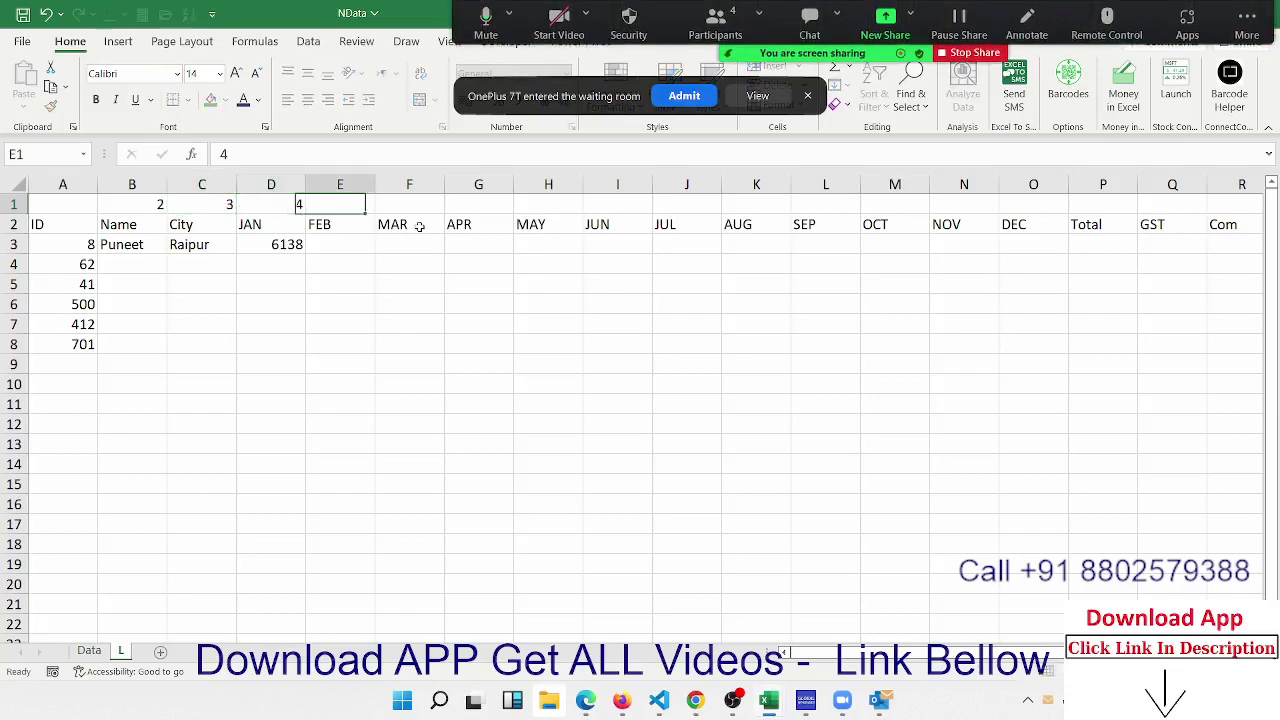
left_click(665, 104)
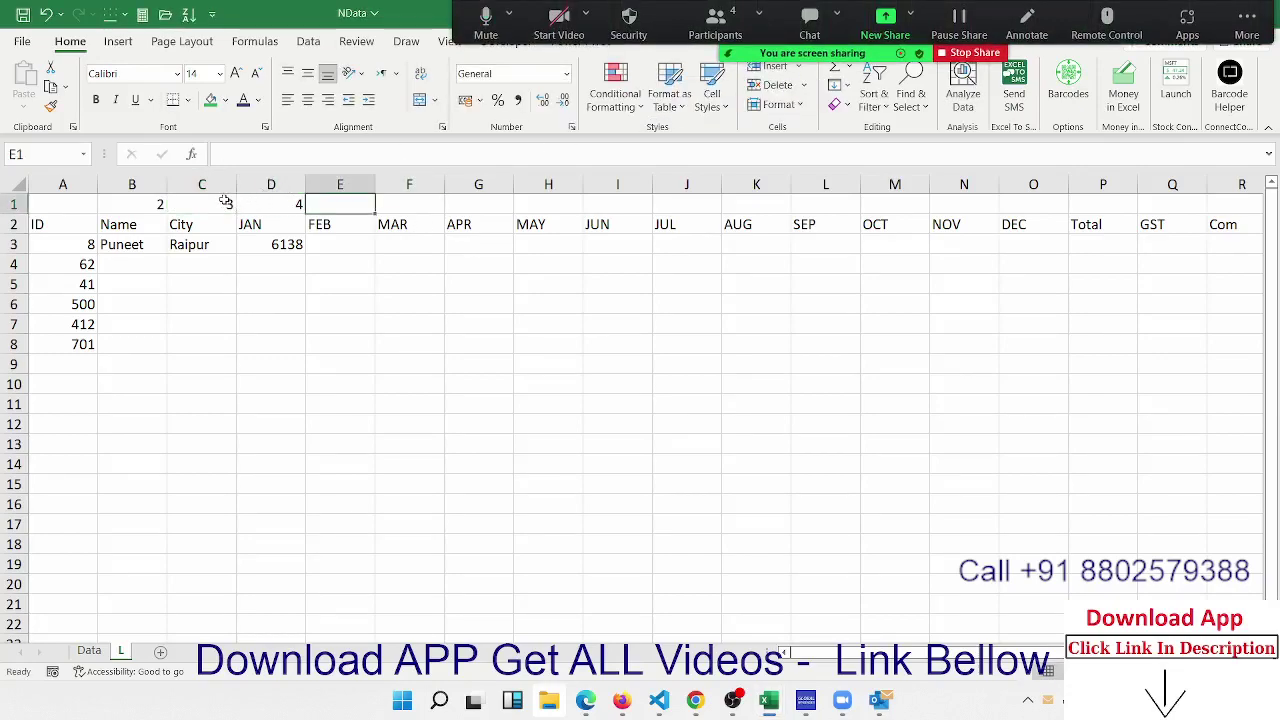
mouse_move(230, 203)
left_mouse_down()
mouse_move(1262, 200)
mouse_move(1137, 205)
left_mouse_up()
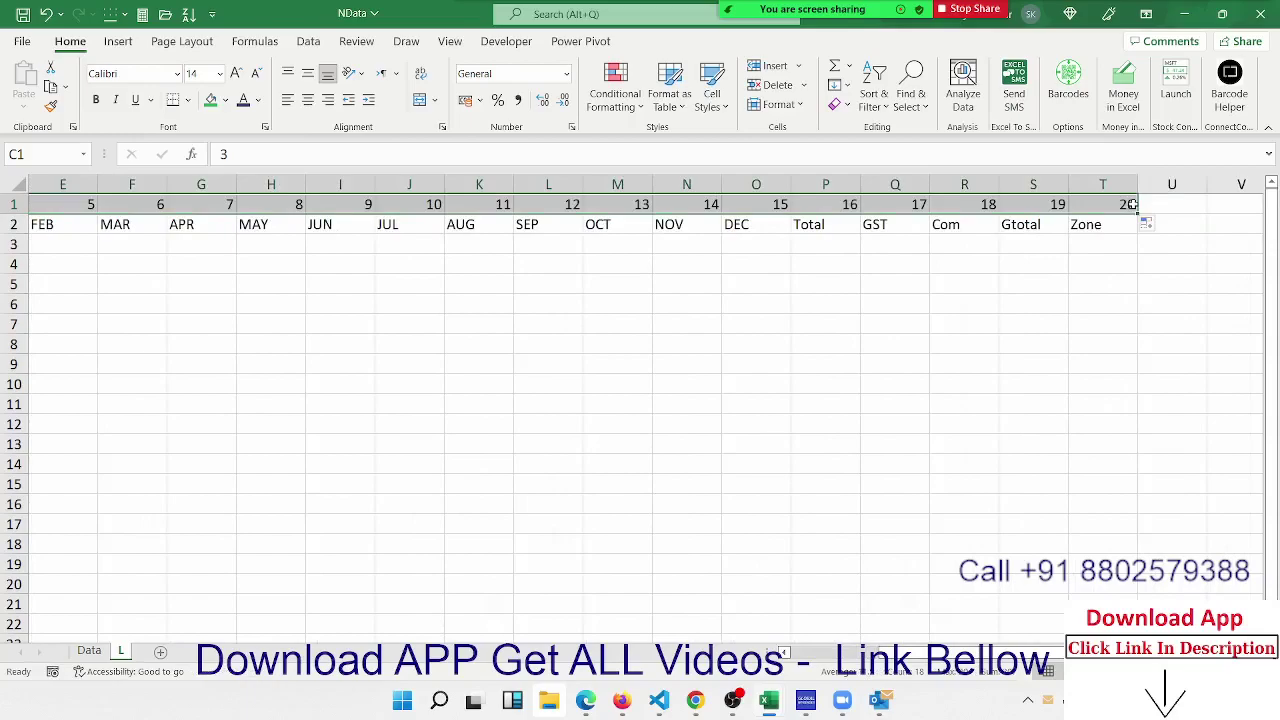
Replace D3's fixed index 4 with D$1, giving =VLOOKUP($A3,Data!$A:$T,D$1,0)
key("Left")
key("Down")
key("Down")
key("Right")
key("Right")
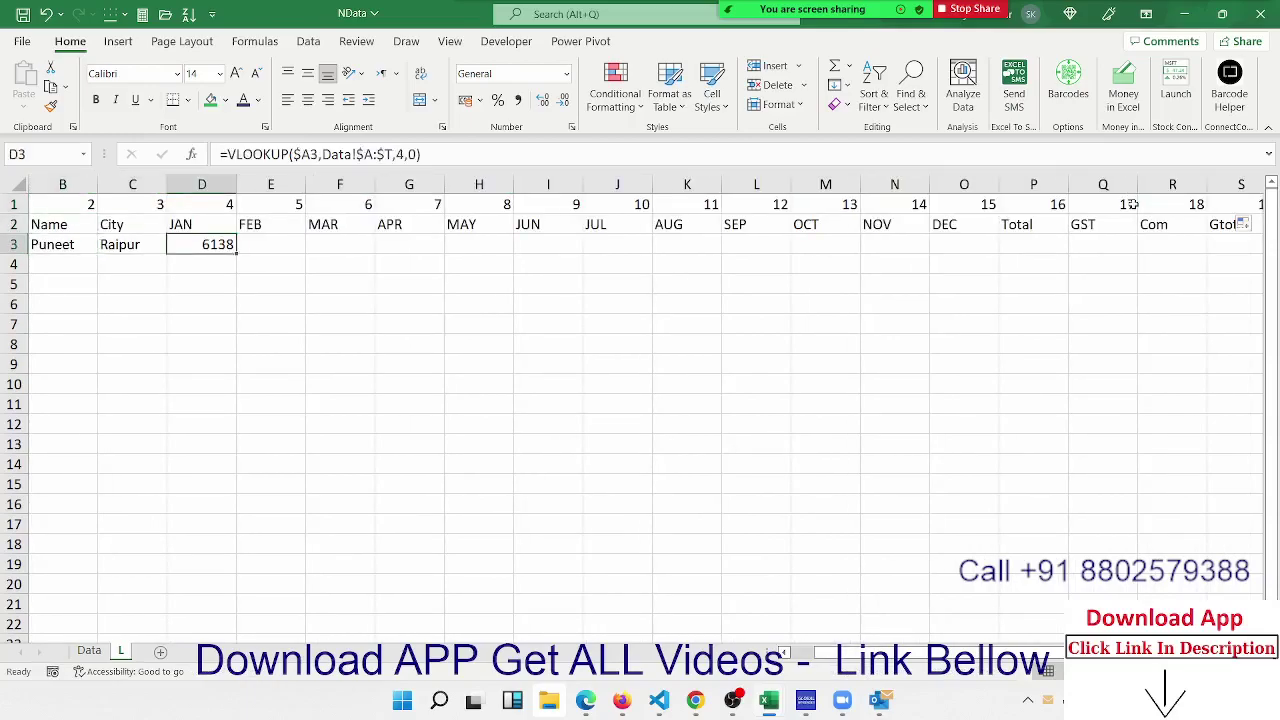
left_click(398, 156)
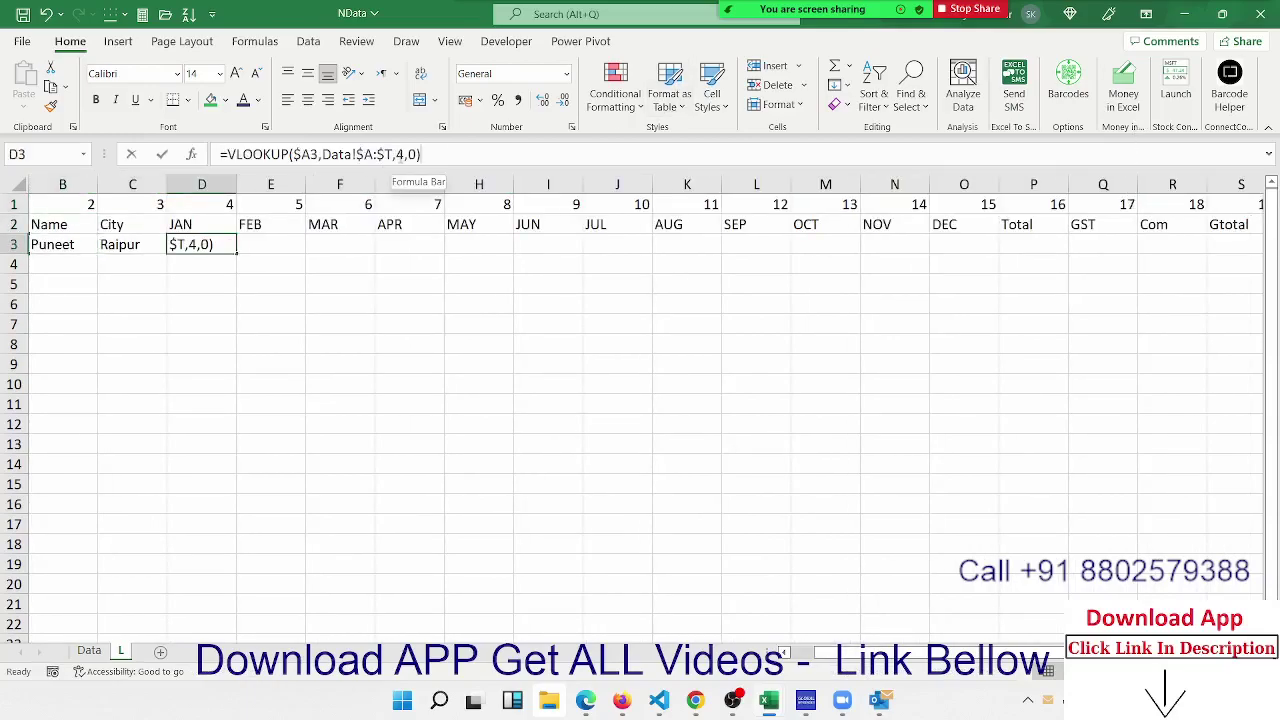
key("Delete")
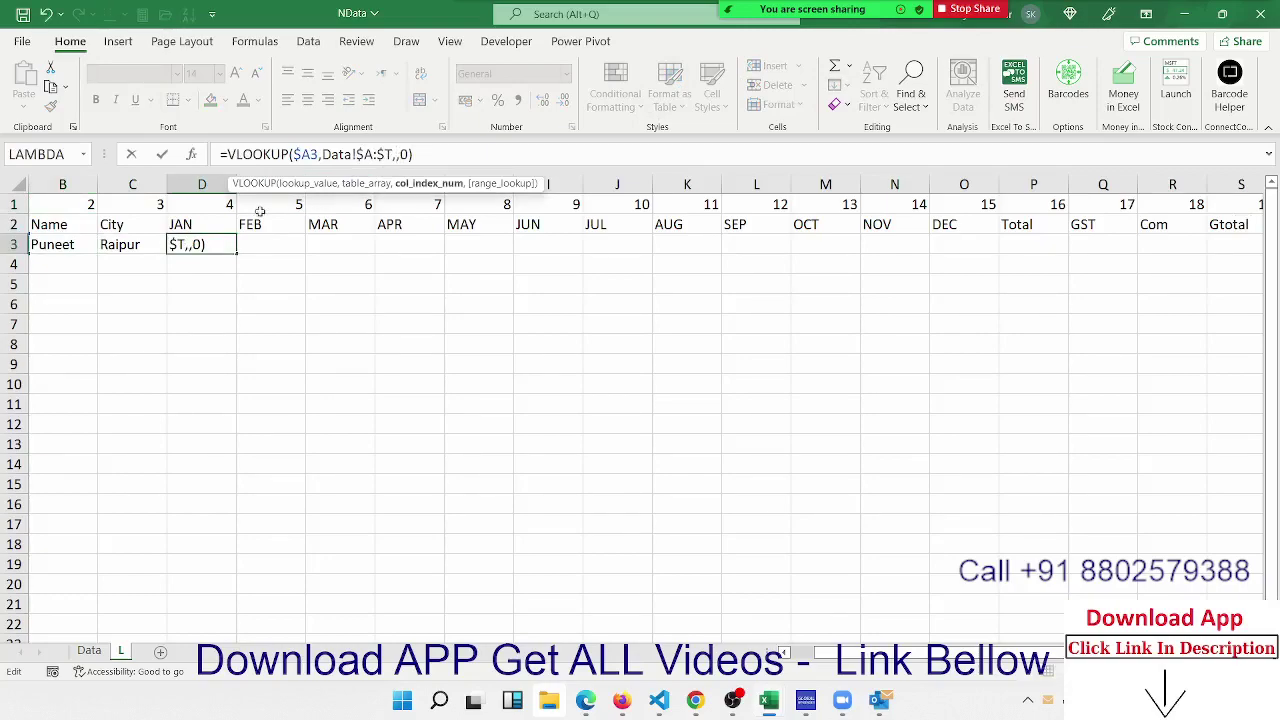
left_click(213, 204)
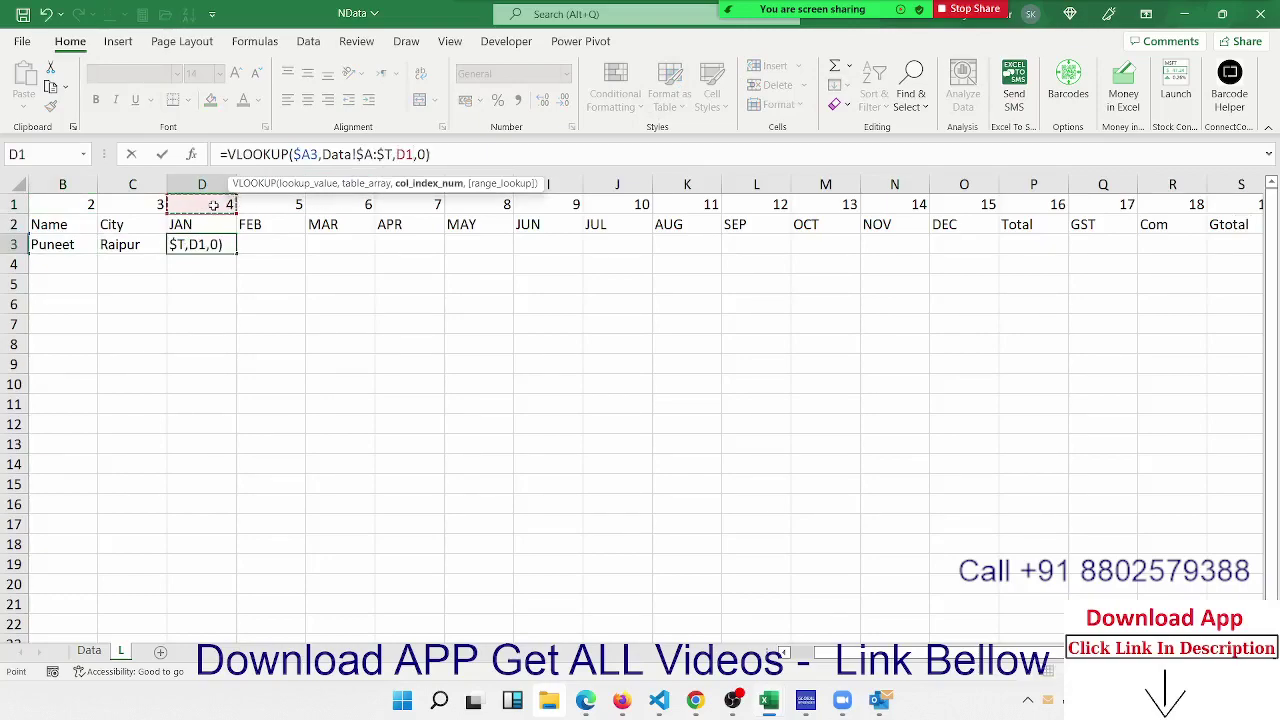
key("Return")
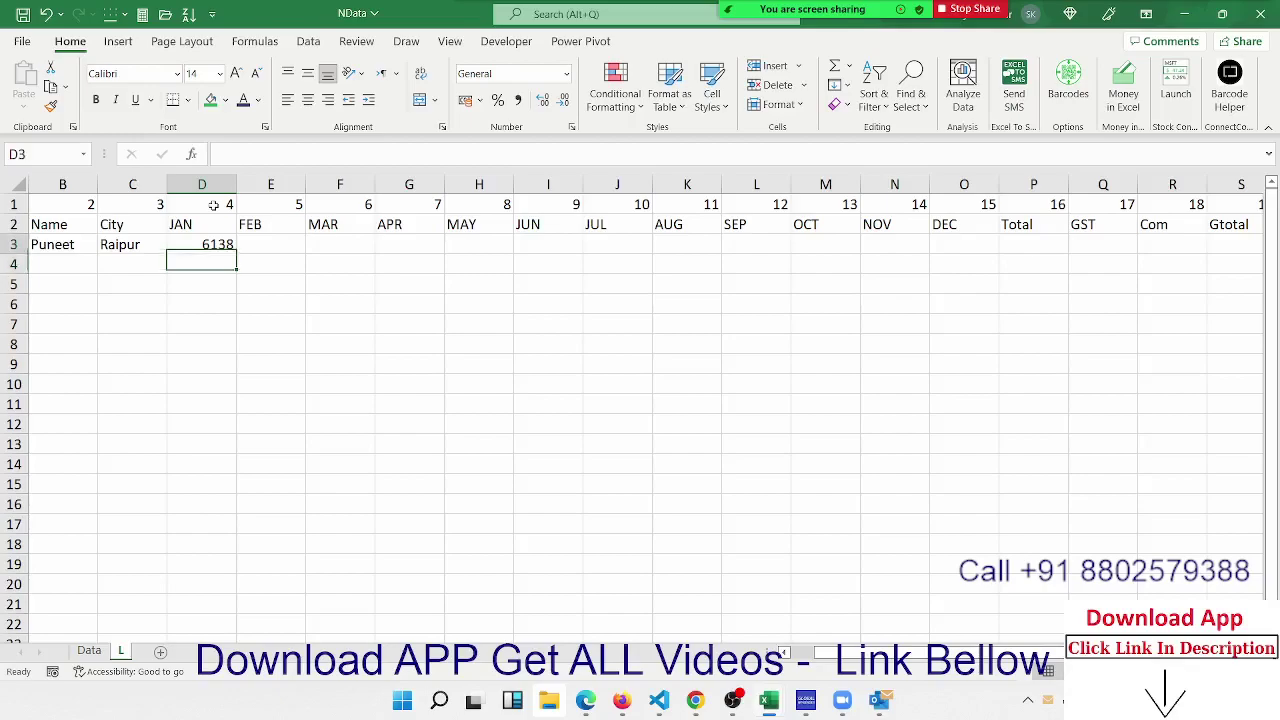
key("Up")
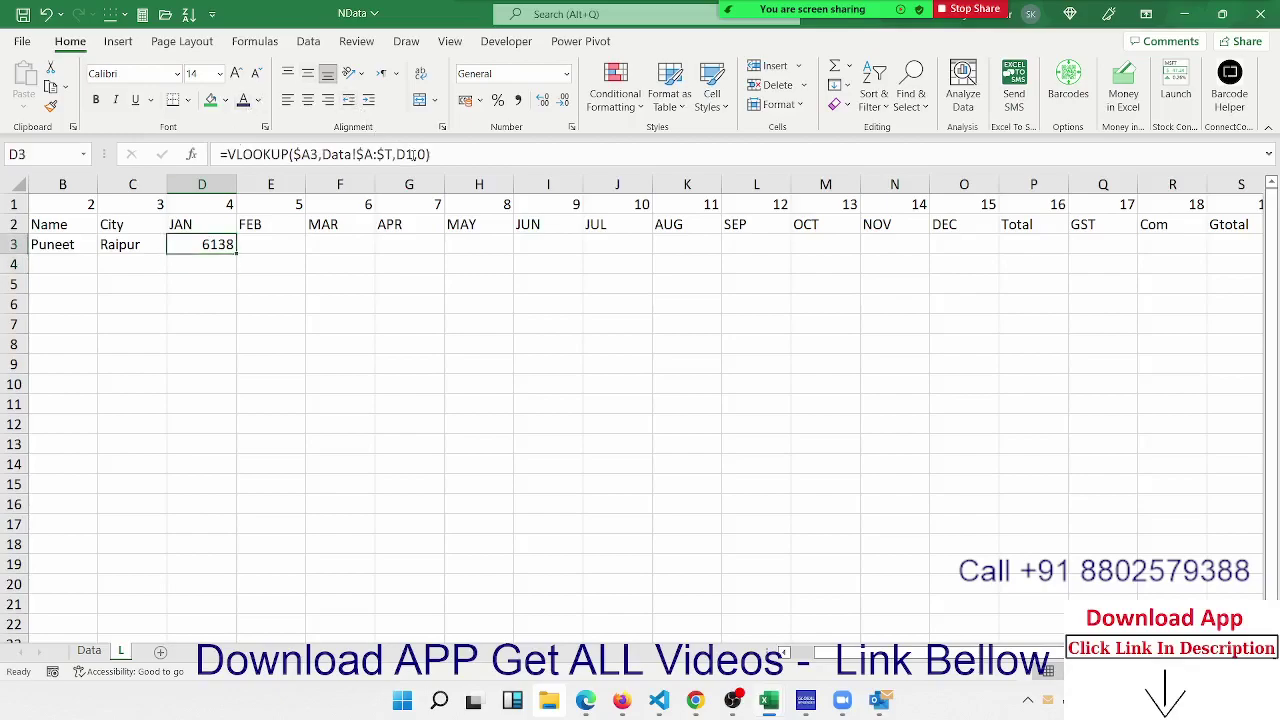
left_click(402, 155)
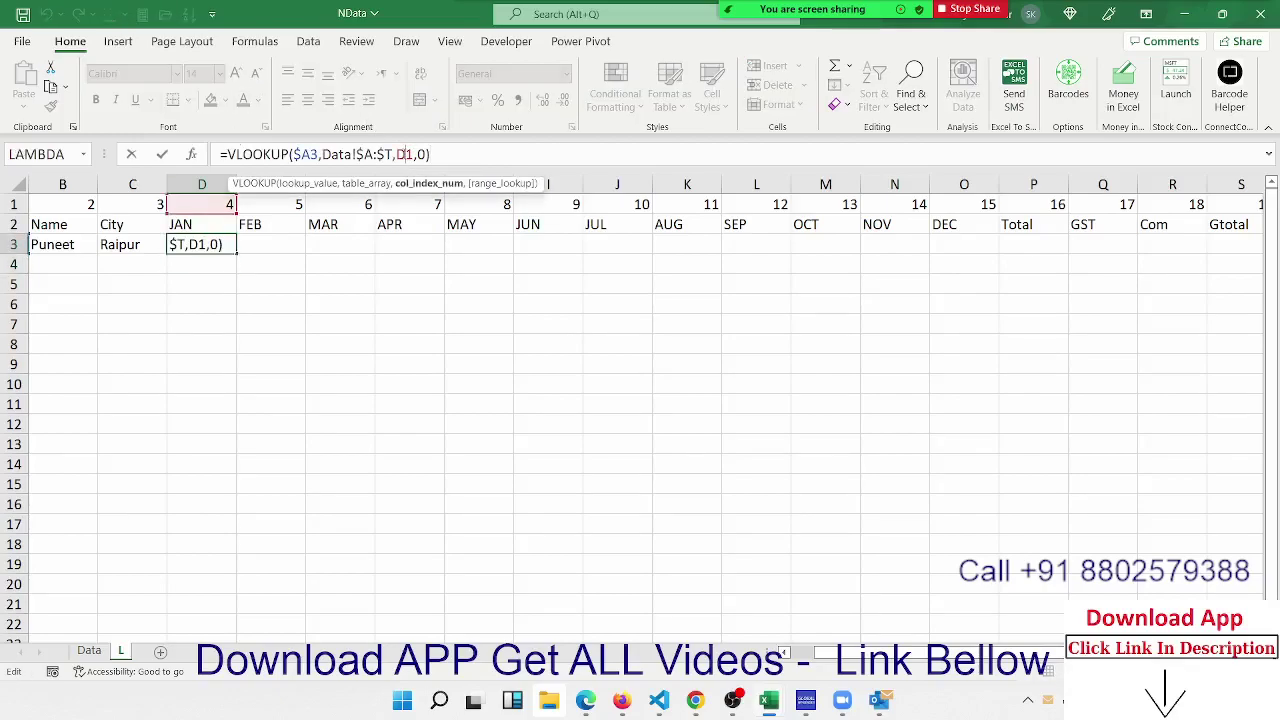
type("$")
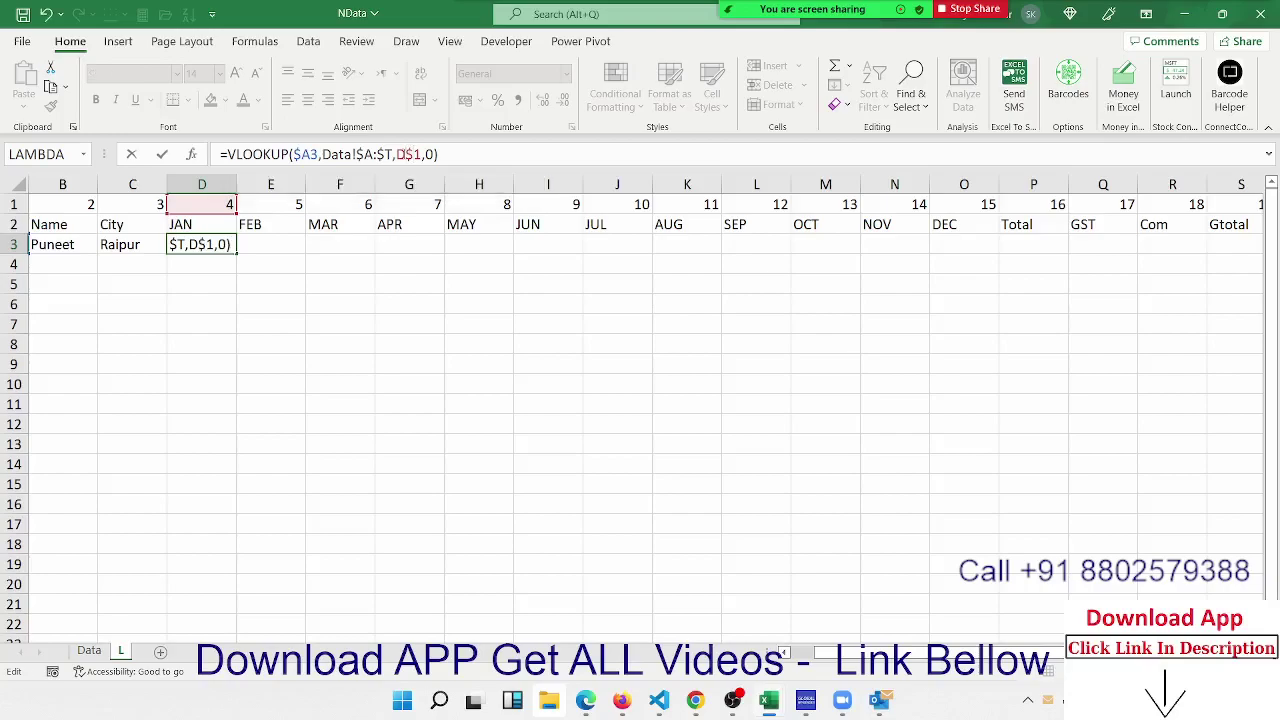
key("Return")
key("Up")
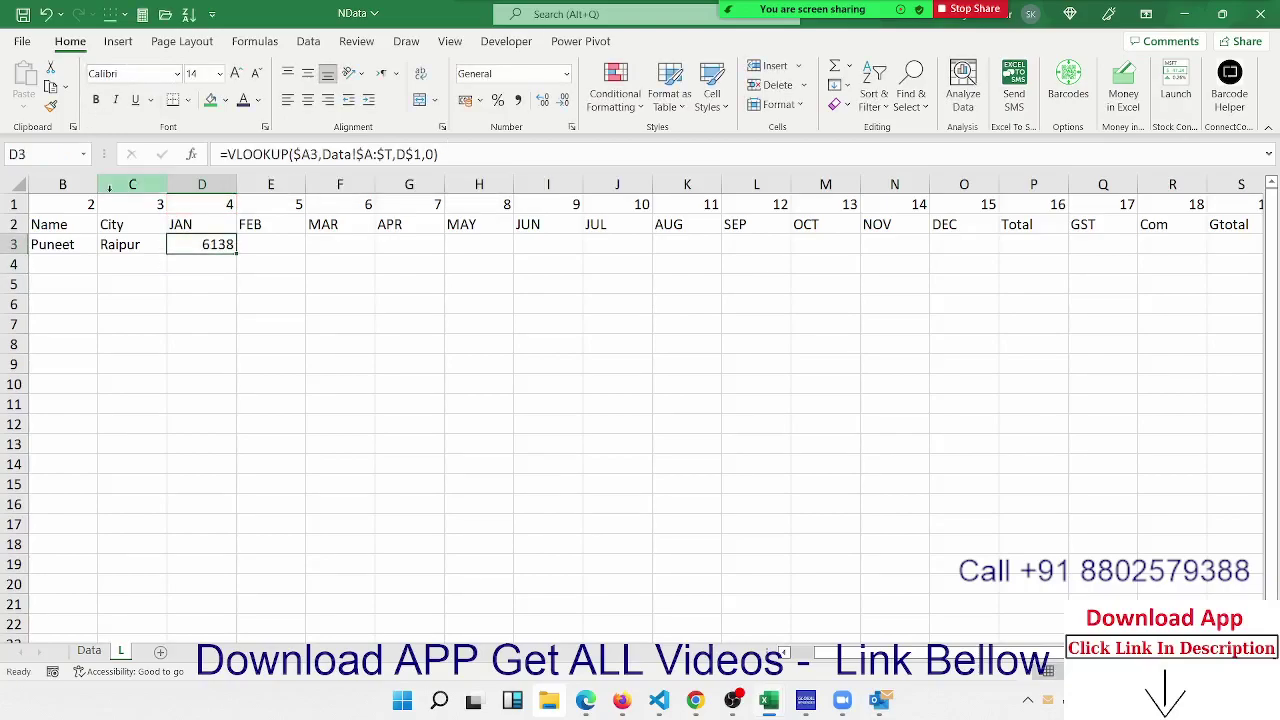
Fill D3's lookup across to T3, completing ID 8's row through Zone (East)
left_click_drag(235, 252, 1003, 277)
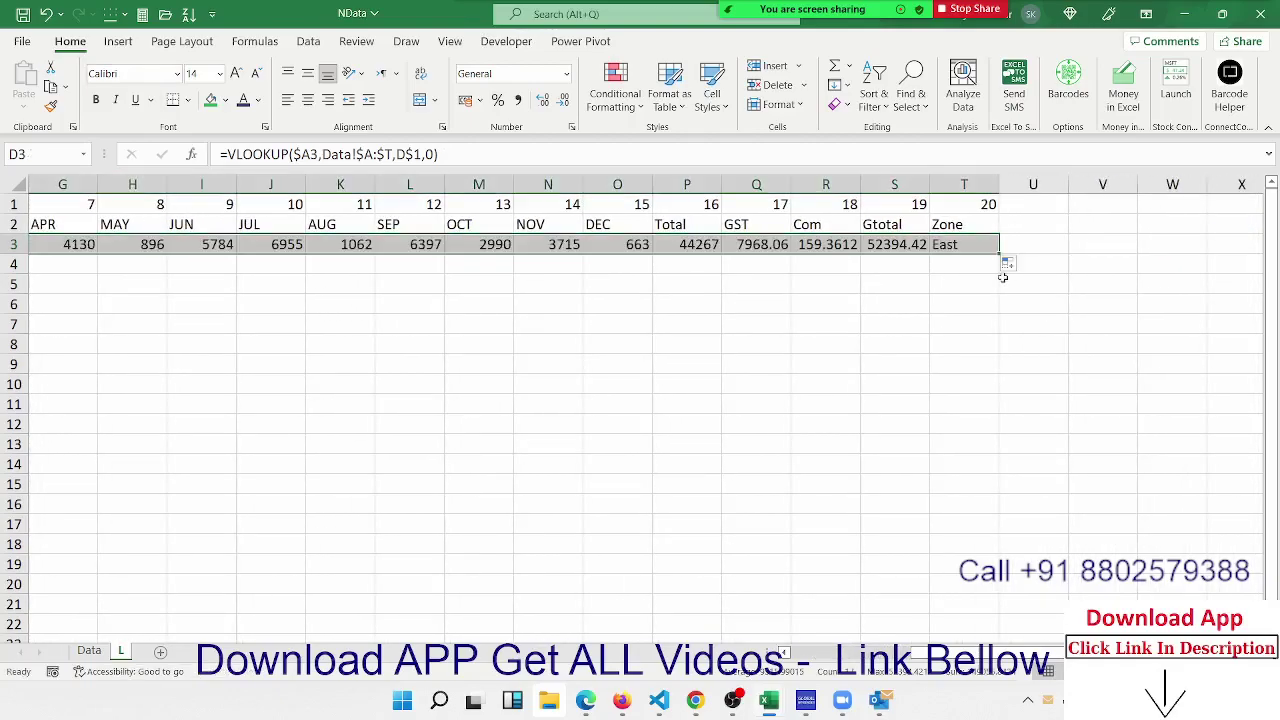
key("Home")
key("Down")
key("Right")
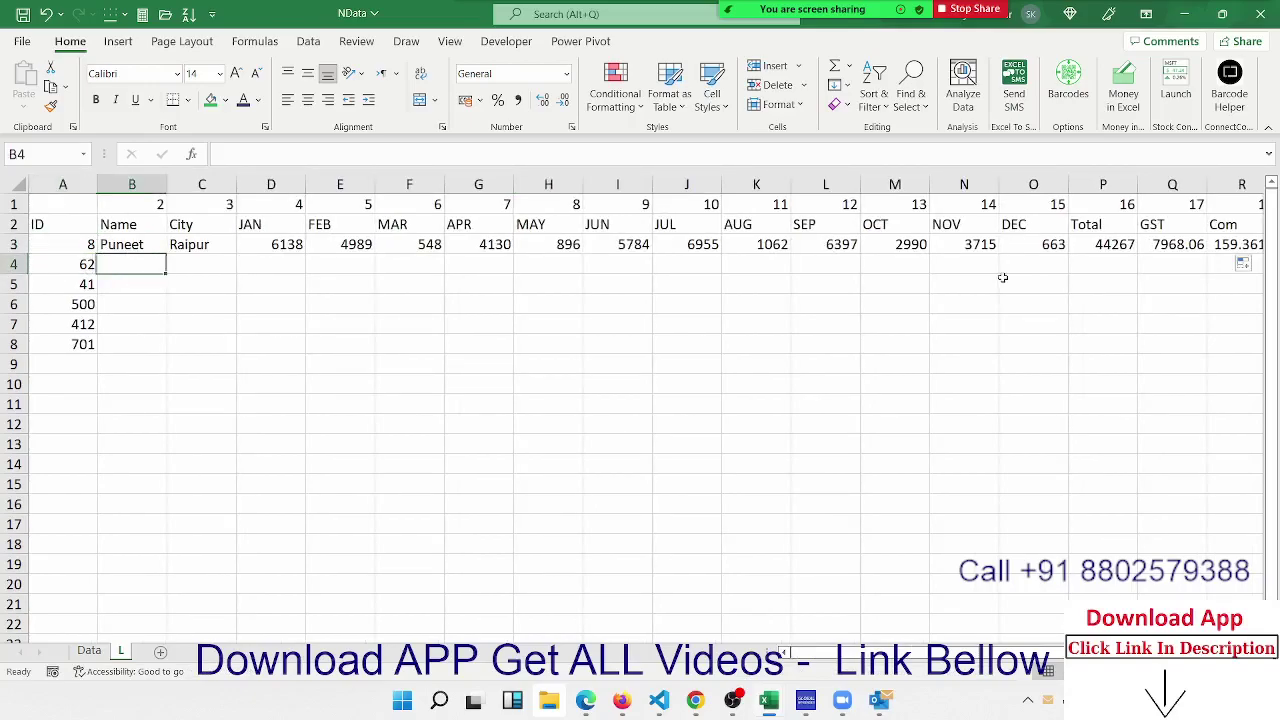
key("Up")
key("Right")
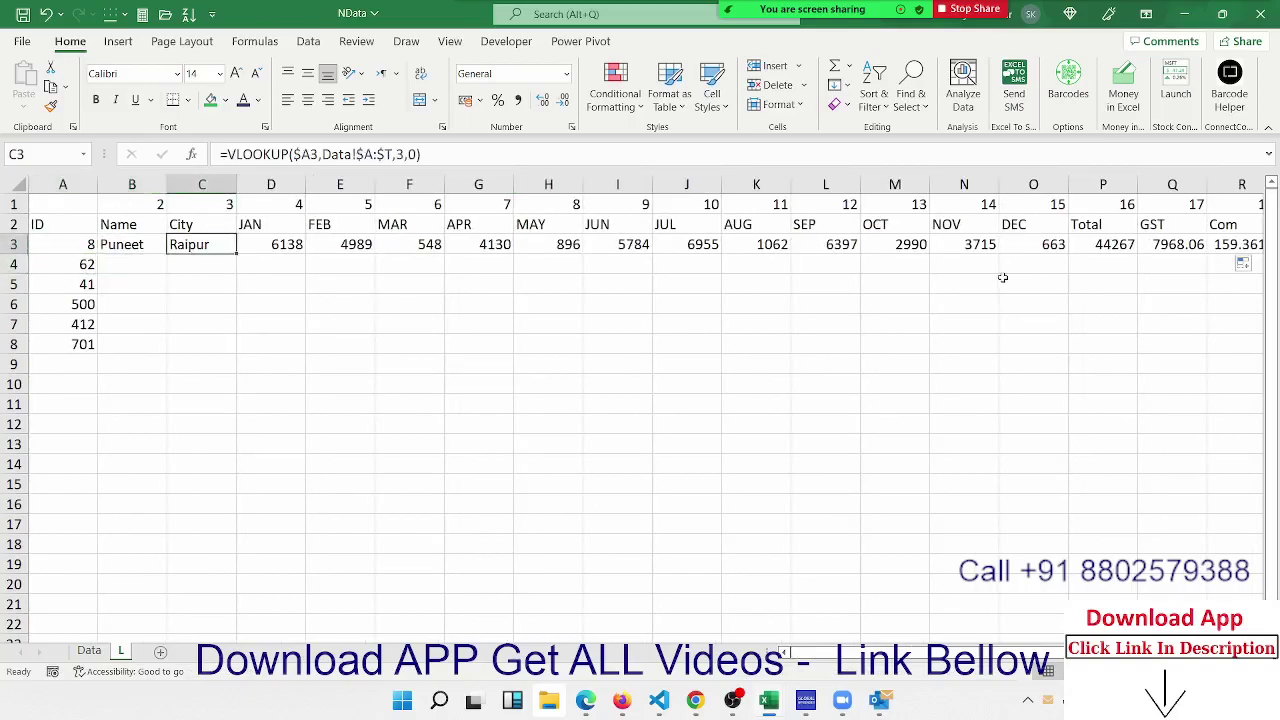
key("Right")
key("Up")
key("Up")
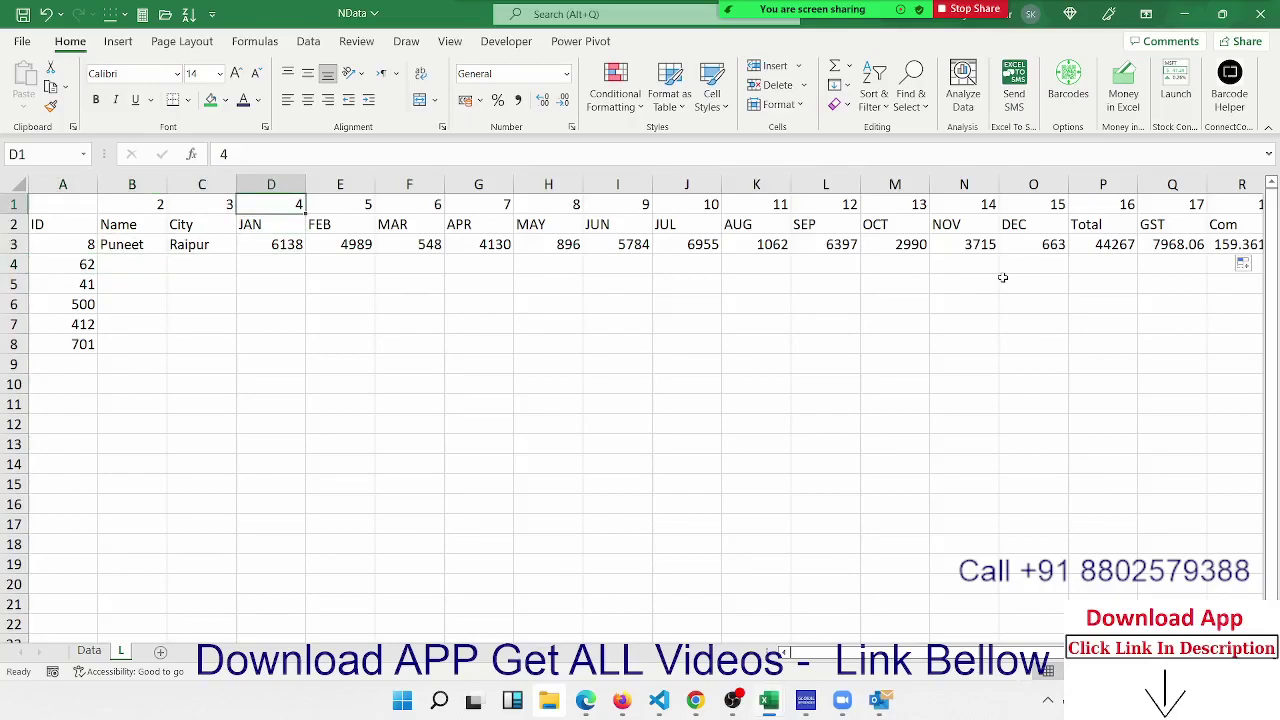
key("Down")
key("Down")
key("Down")
key("Left")
key("Left")
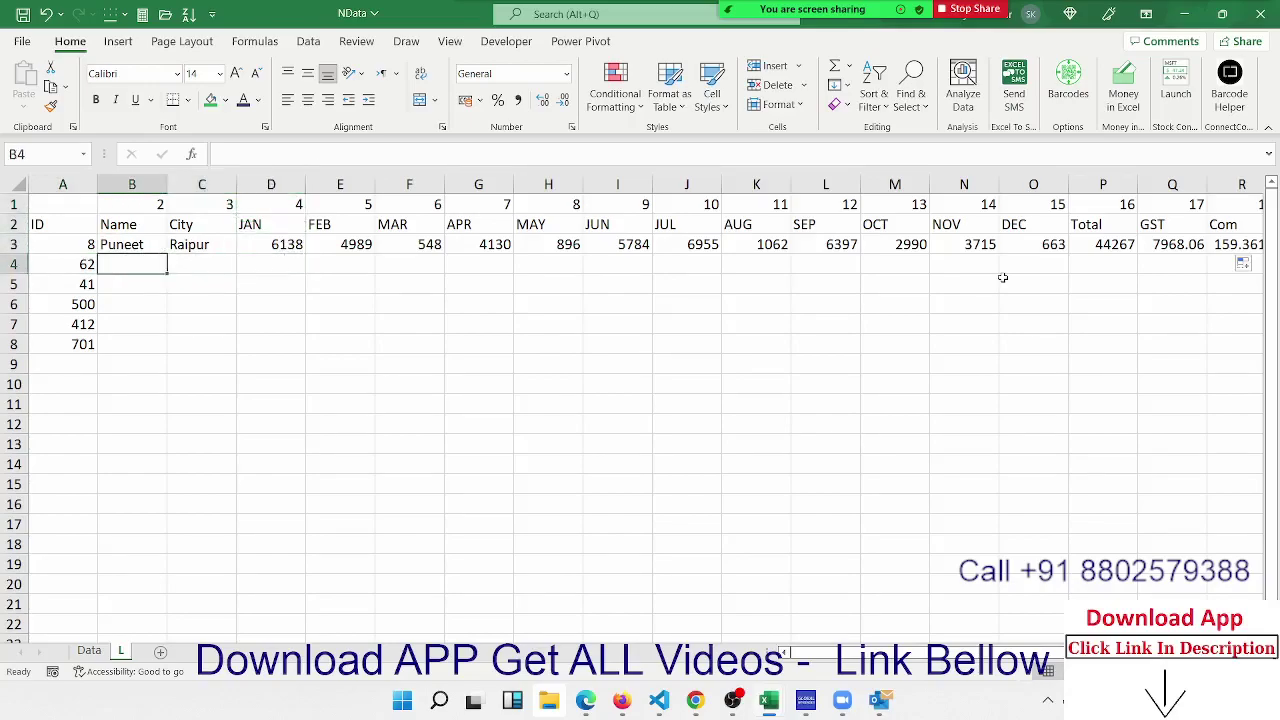
Enter =COLUMN(Data!B3) in B4 to confirm it returns 2, then reselect B4
type("=col")
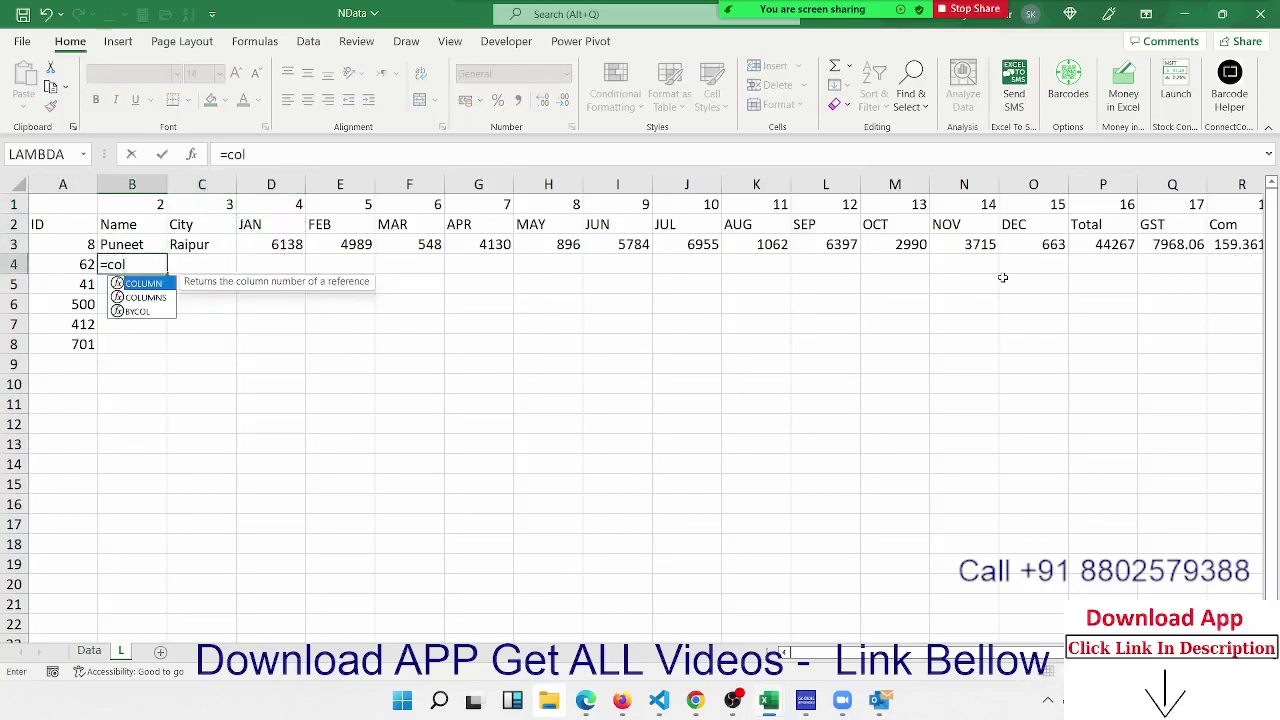
key("Tab")
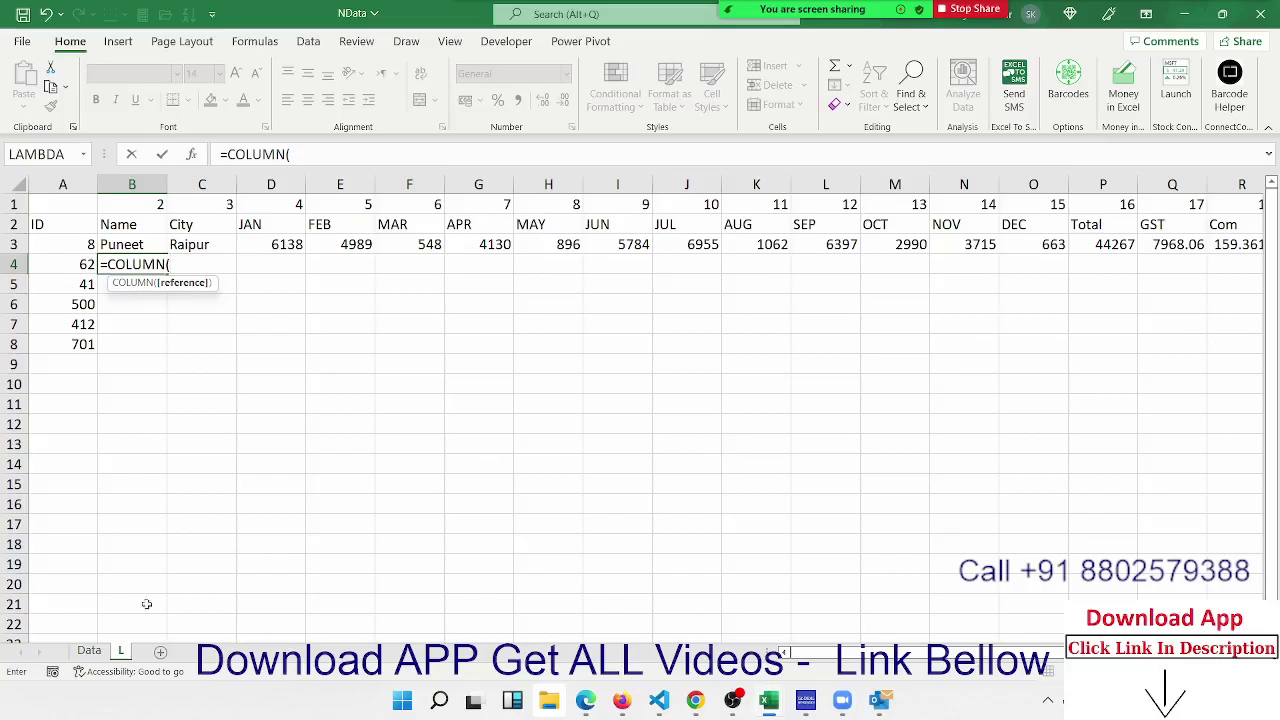
left_click(88, 651)
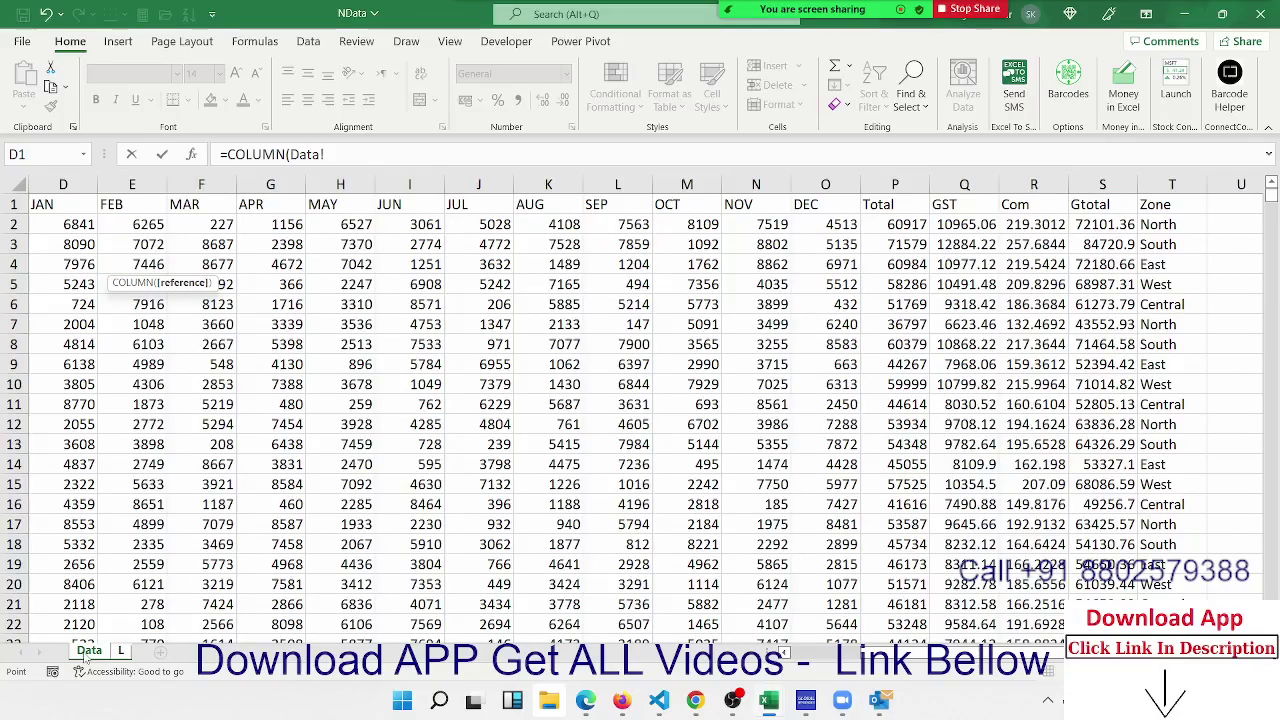
left_click(73, 249)
key("Left")
key("Left")
key("Left")
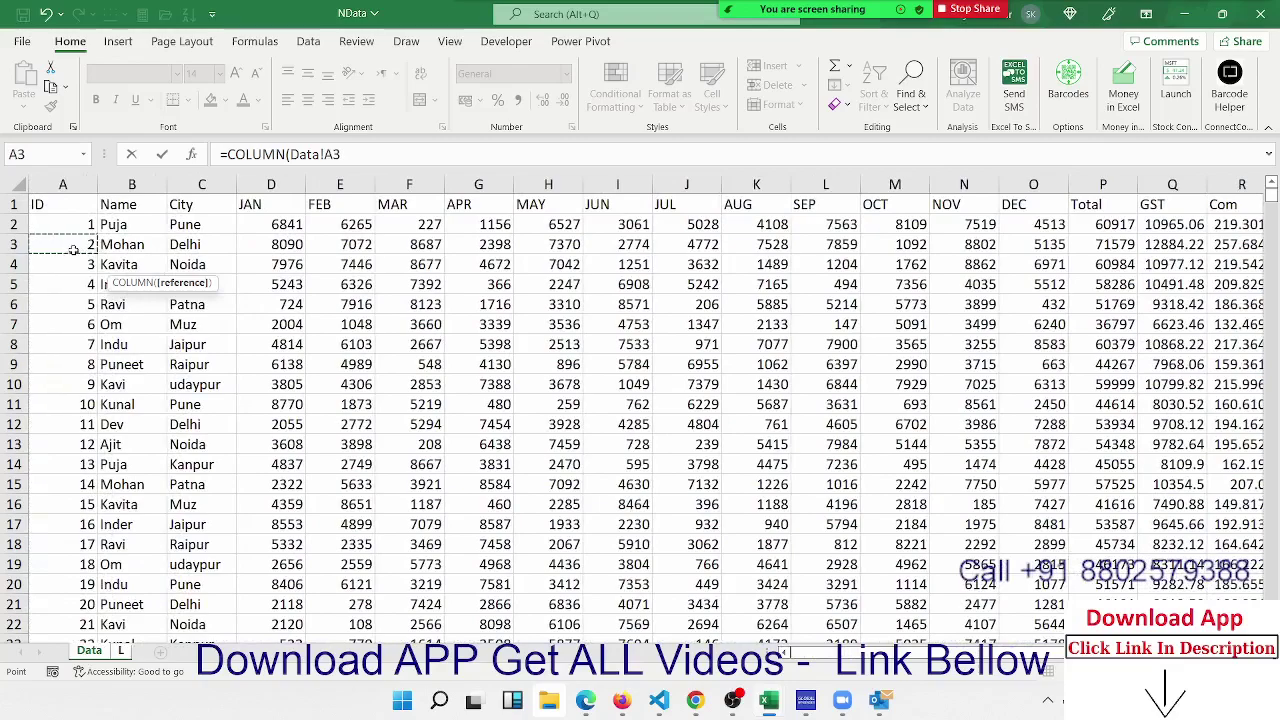
key("Right")
key("Return")
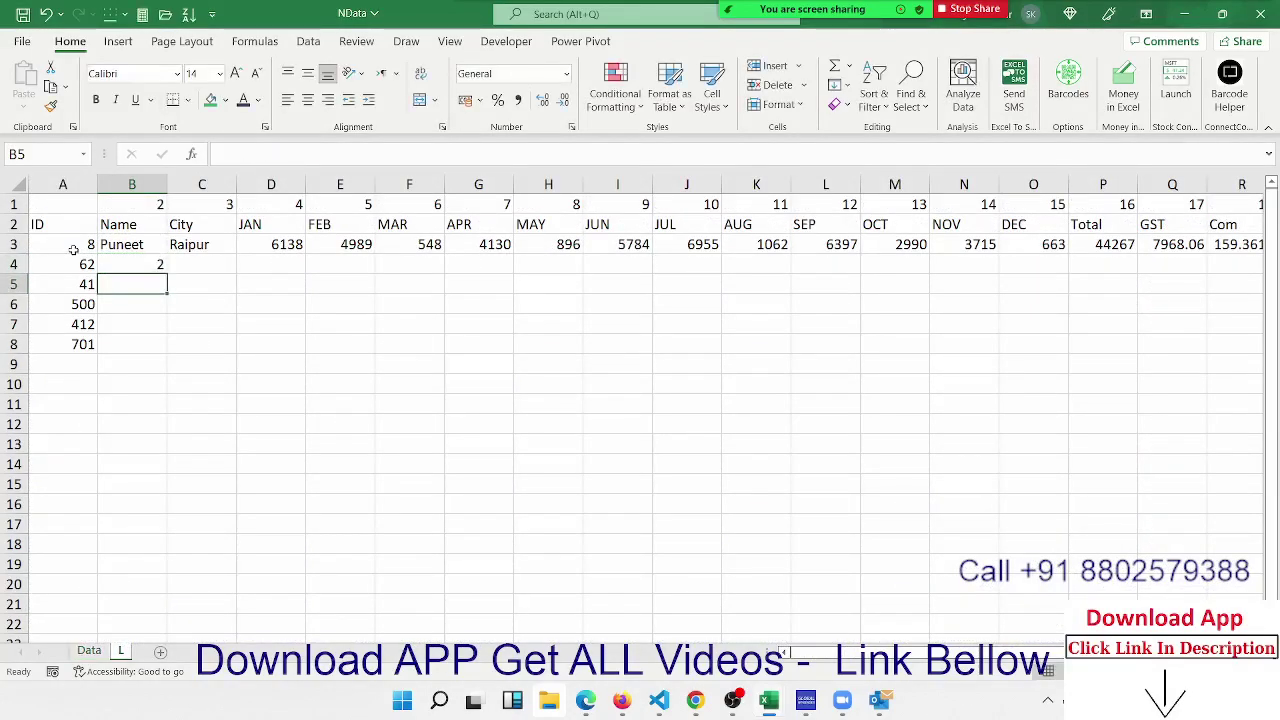
key("Up")
key("Up")
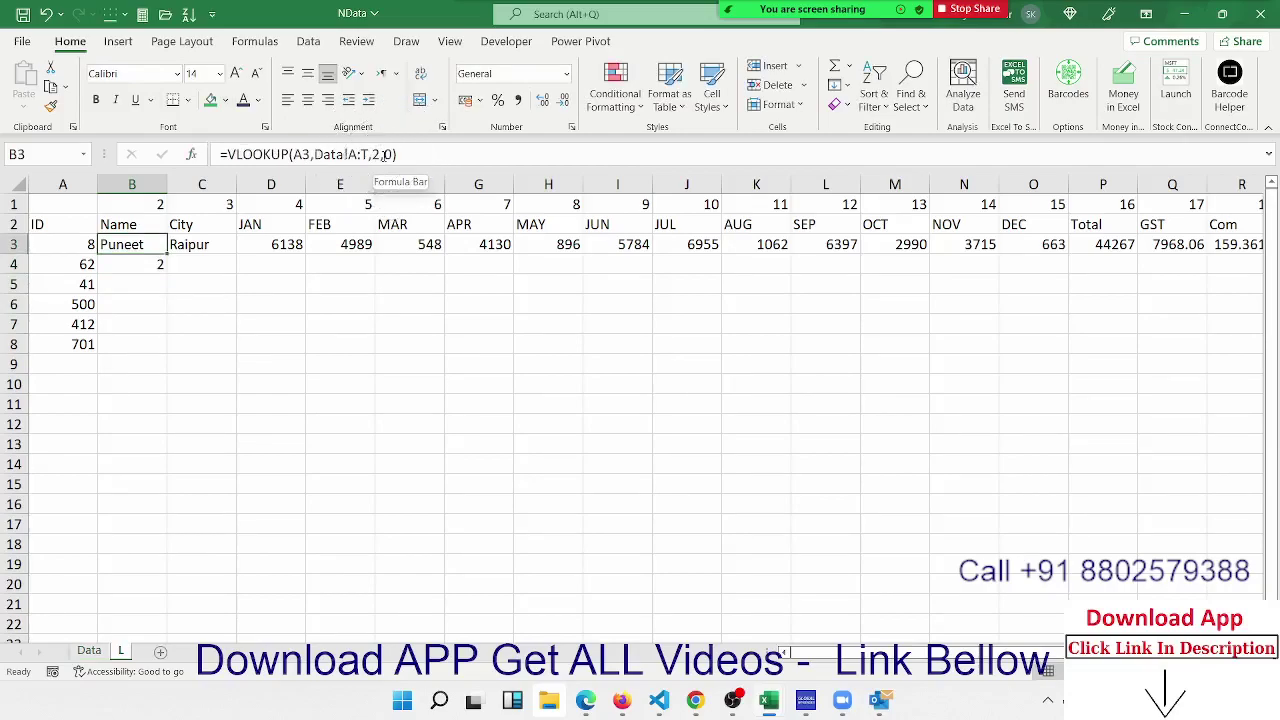
left_click(155, 260)
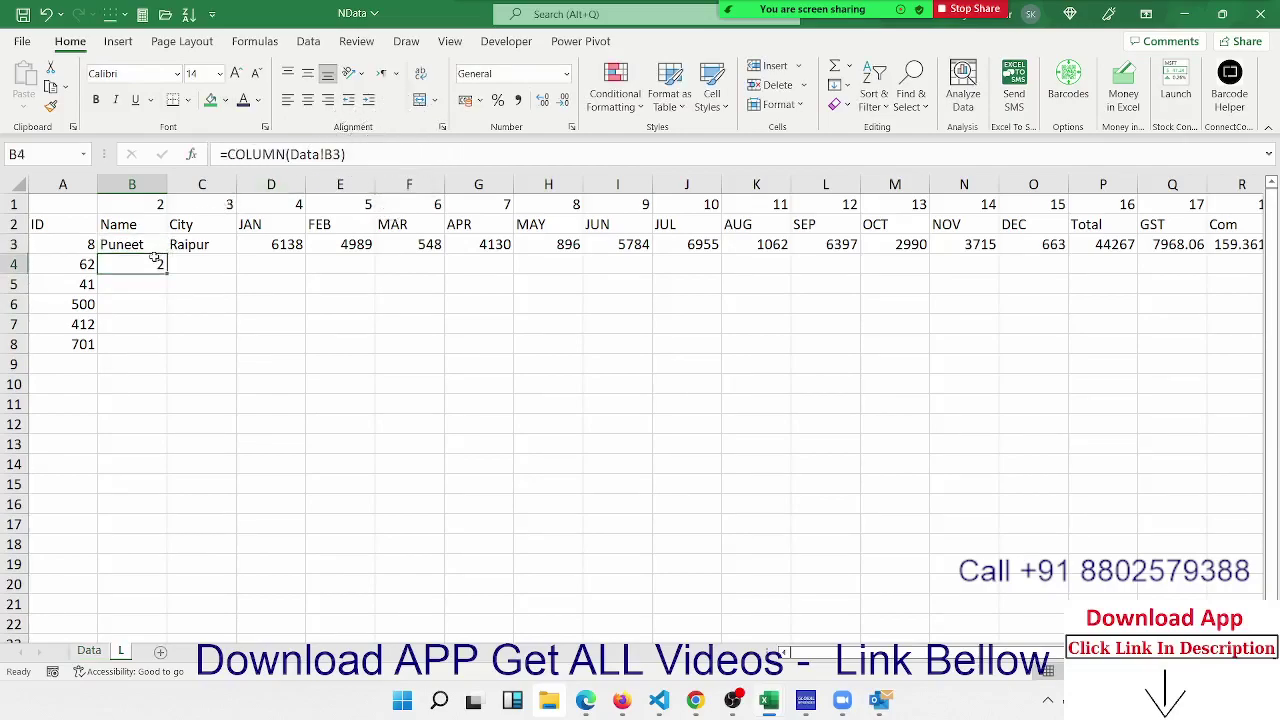
Start a VLOOKUP in B4 with lookup value A4 and table range Data!A:T
type("=vl")
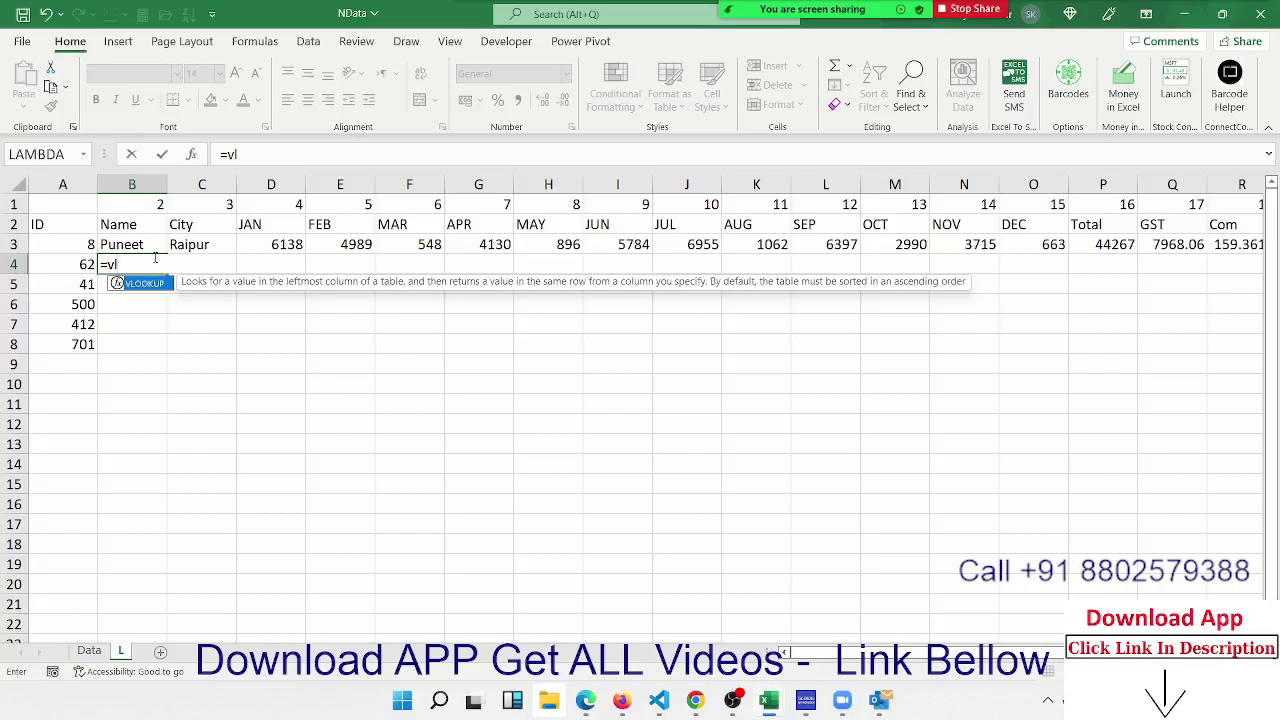
key("Tab")
key("Left")
type(",")
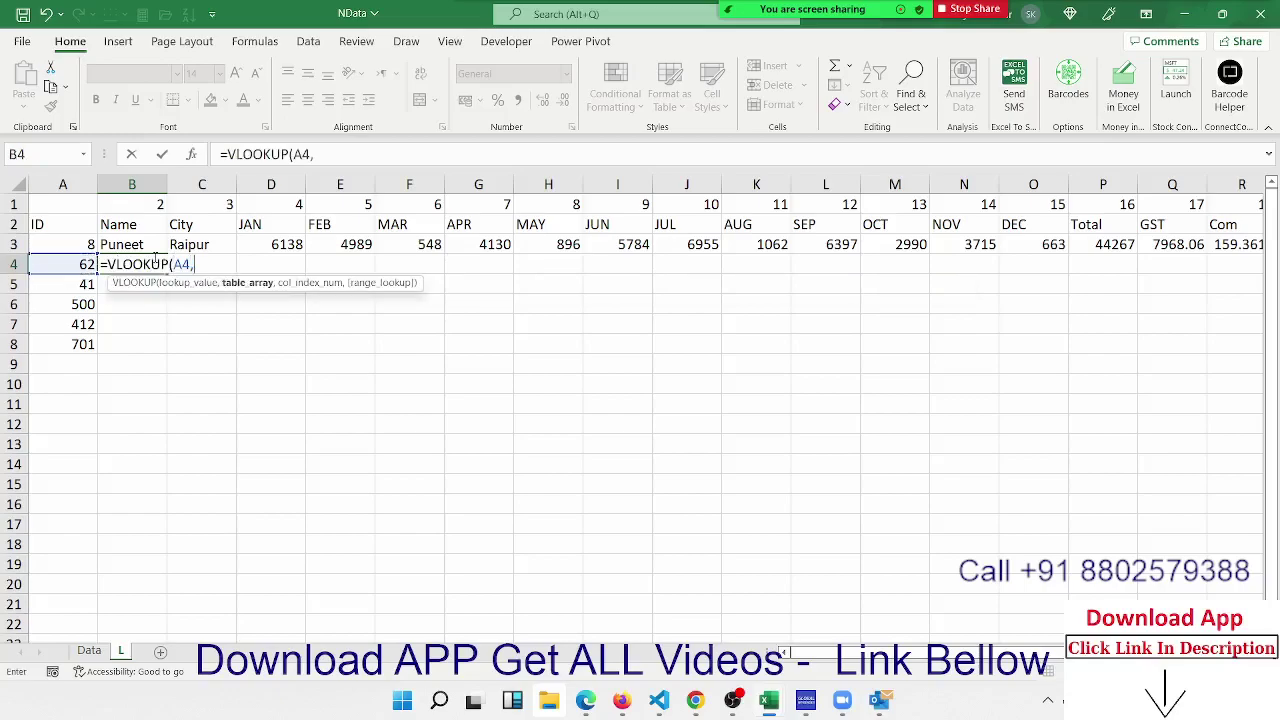
left_click(92, 651)
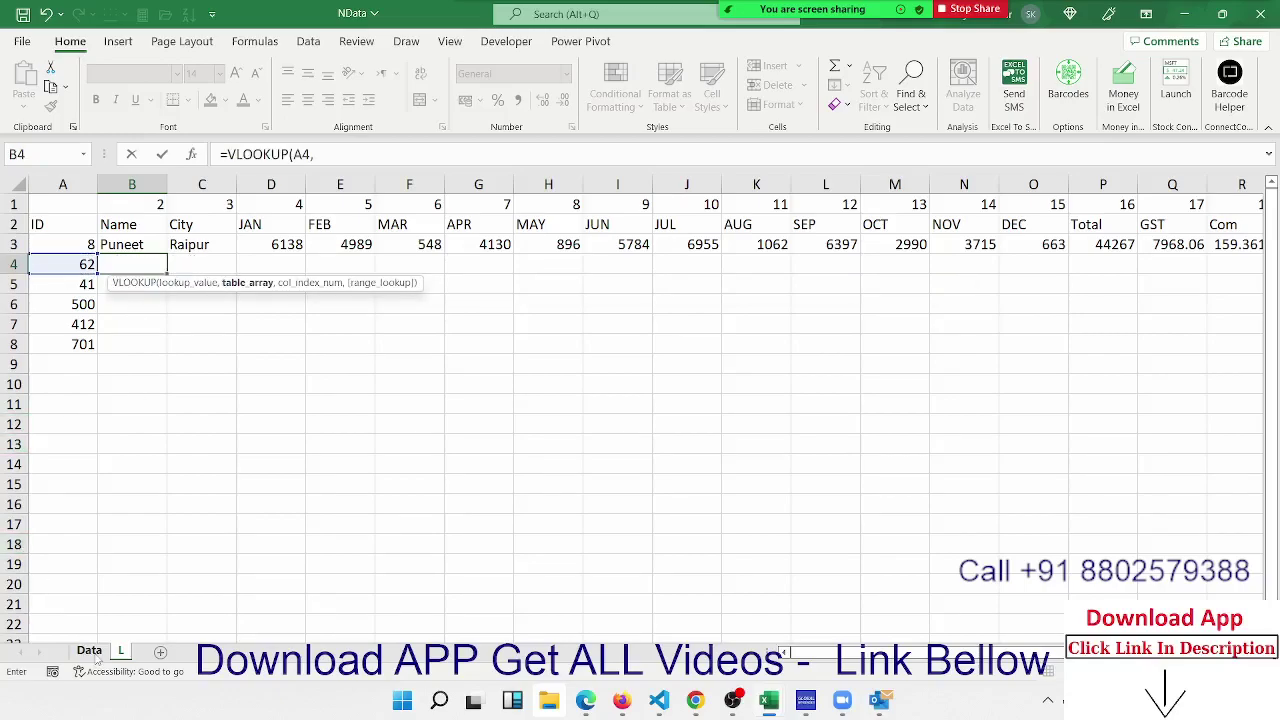
left_click(67, 184)
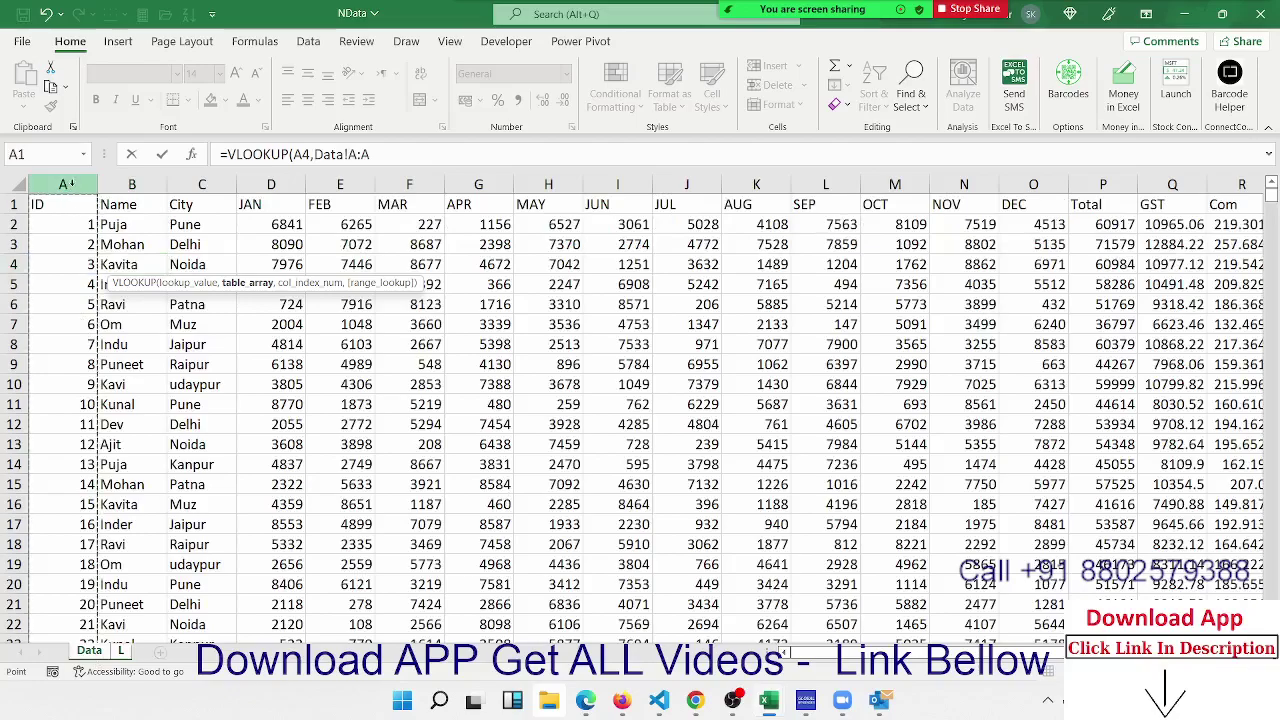
key("ctrl+shift+Right")
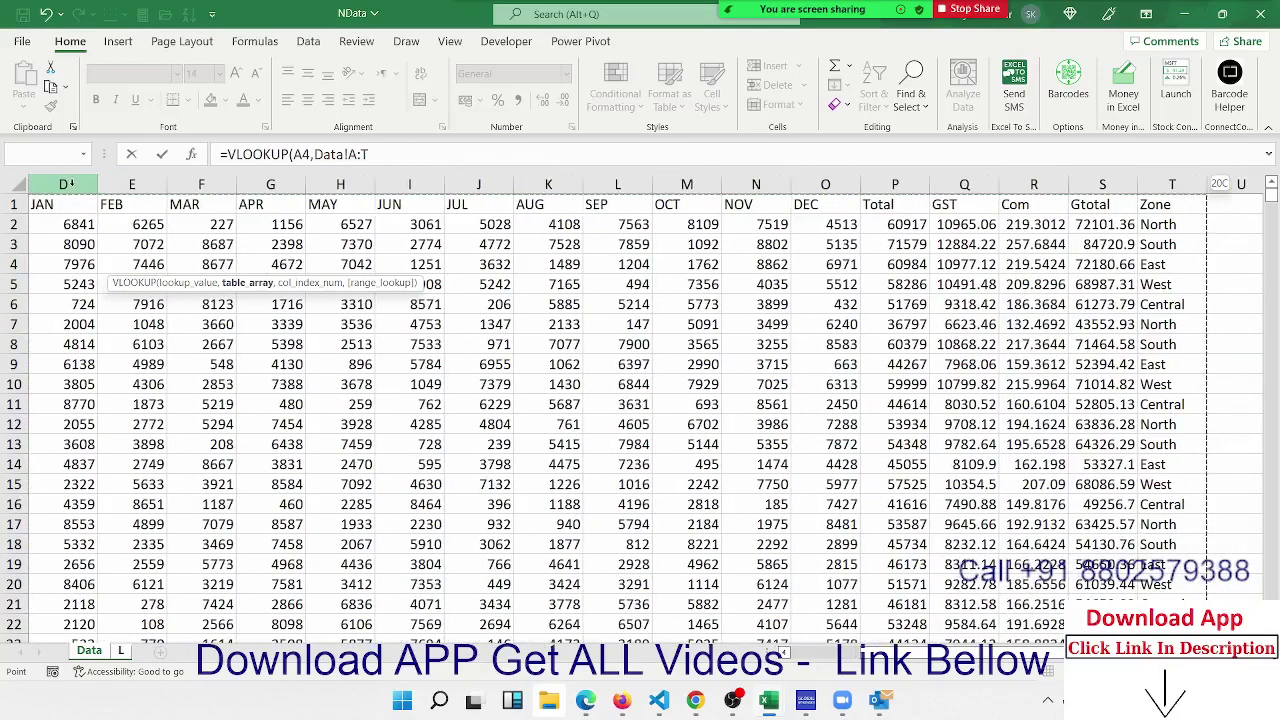
Use COLUMN(Data!B2) as the column number with exact match 0, returning Mohan
type(",")
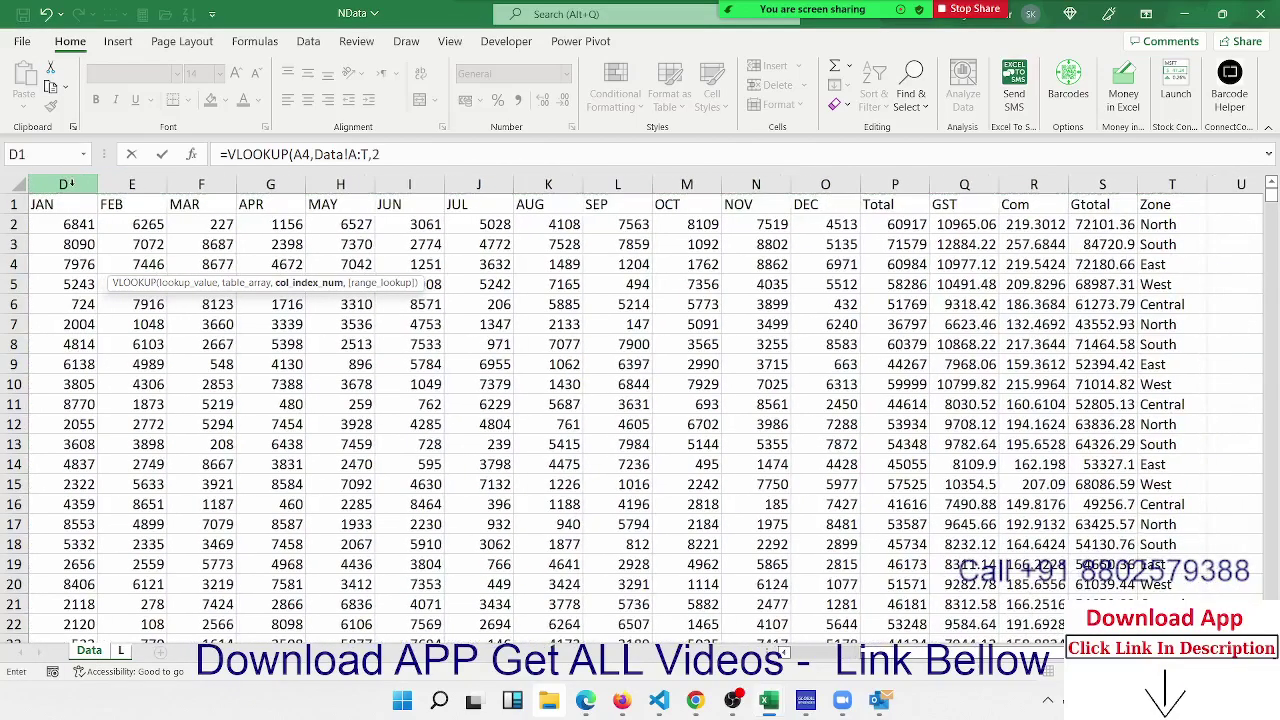
type("c")
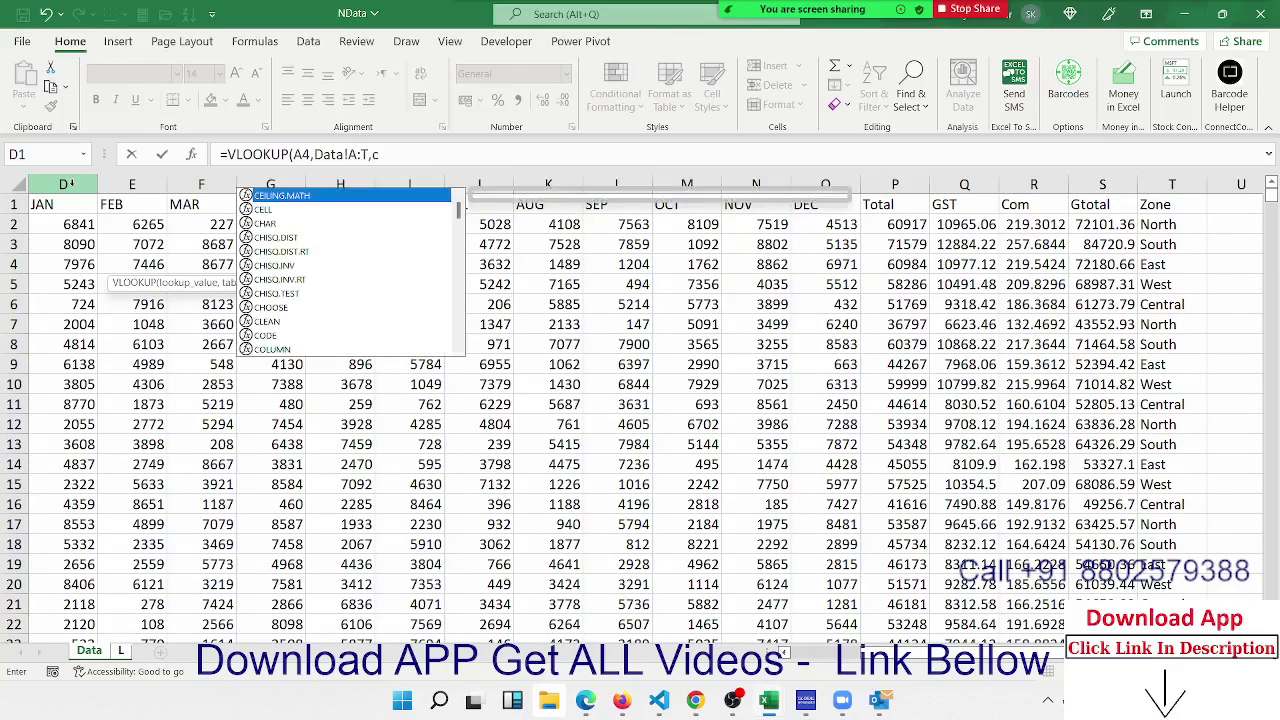
type("ol")
key("Tab")
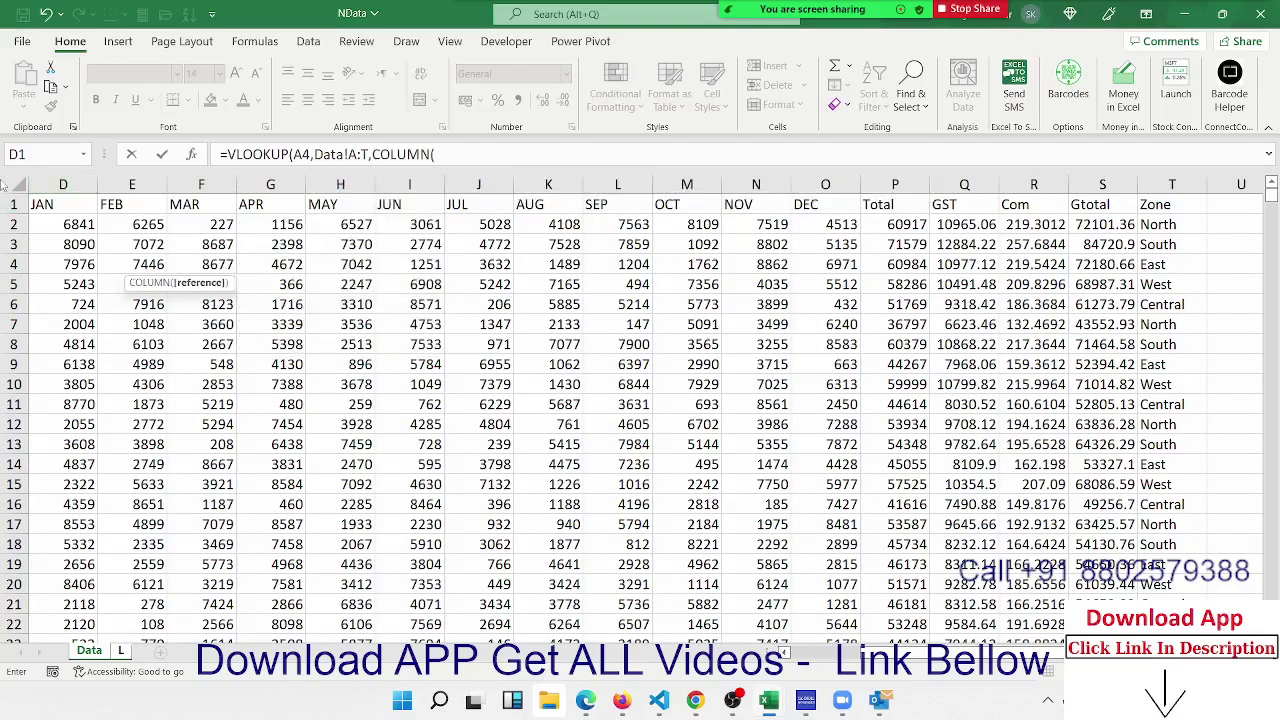
left_click(49, 234)
key("Left")
key("Left")
key("Left")
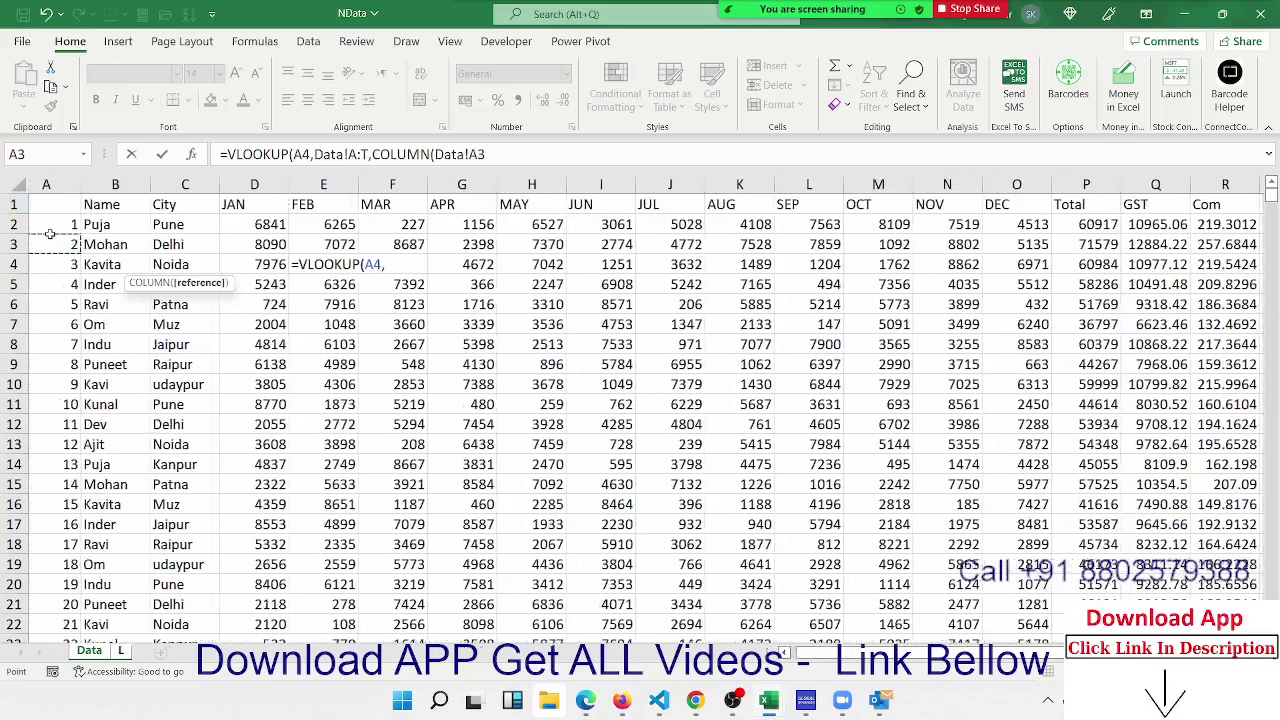
key("Right")
key("Up")
type(")")
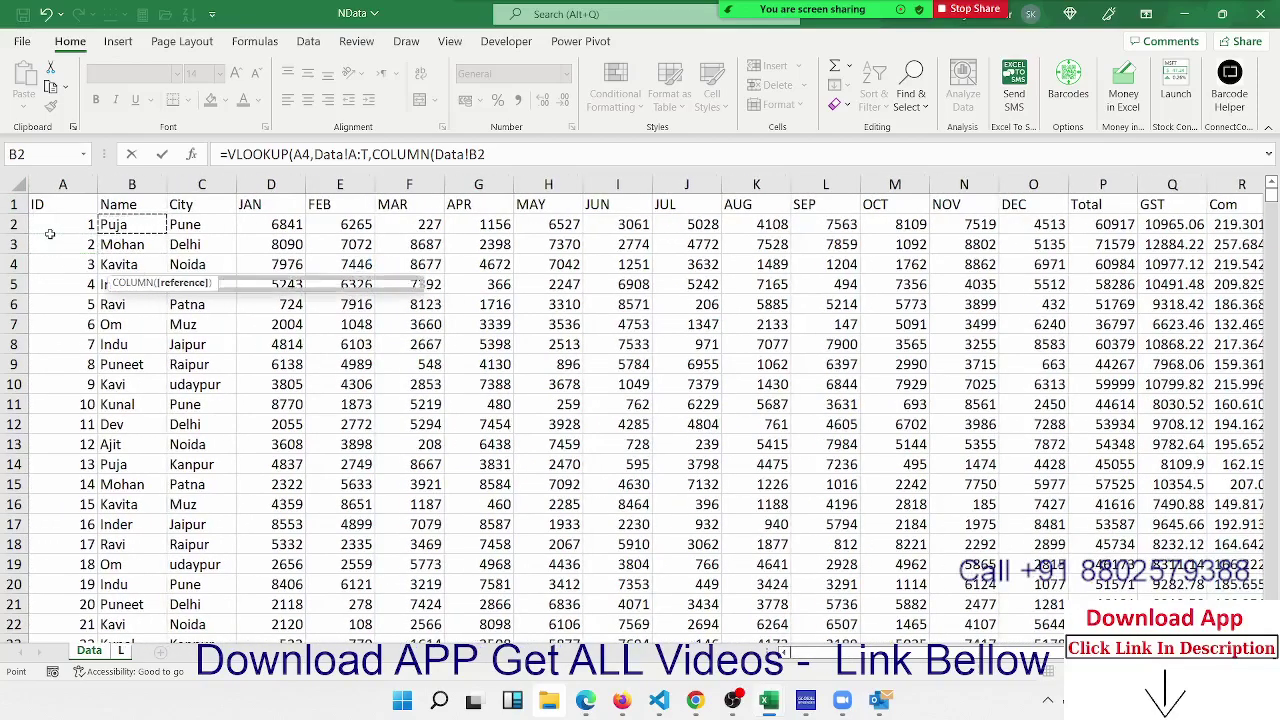
type(",0")
key("Return")
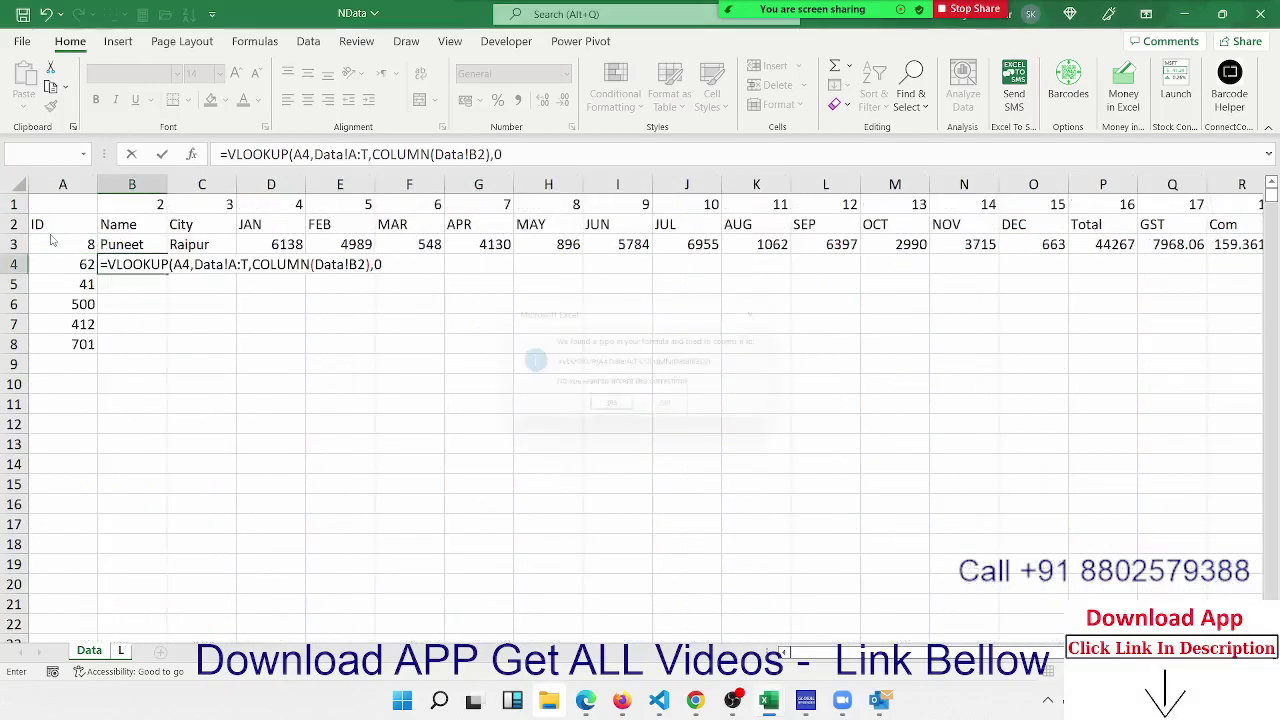
key("Return")
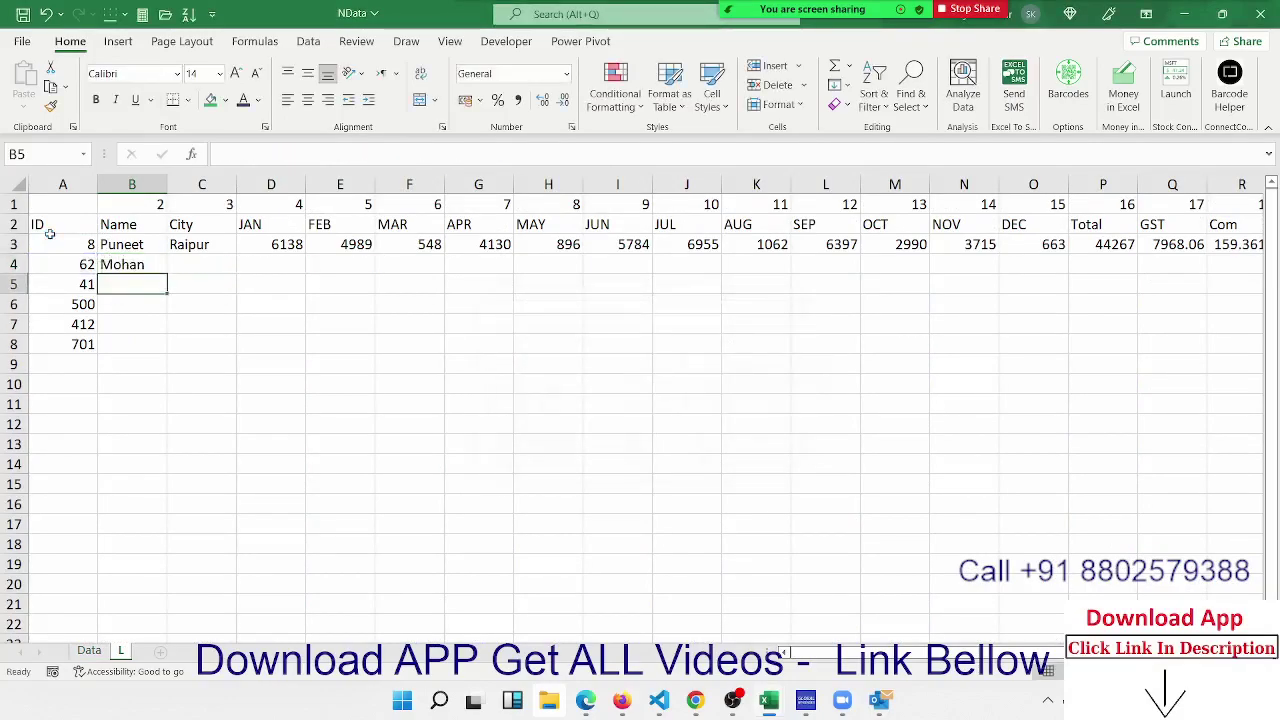
key("Up")
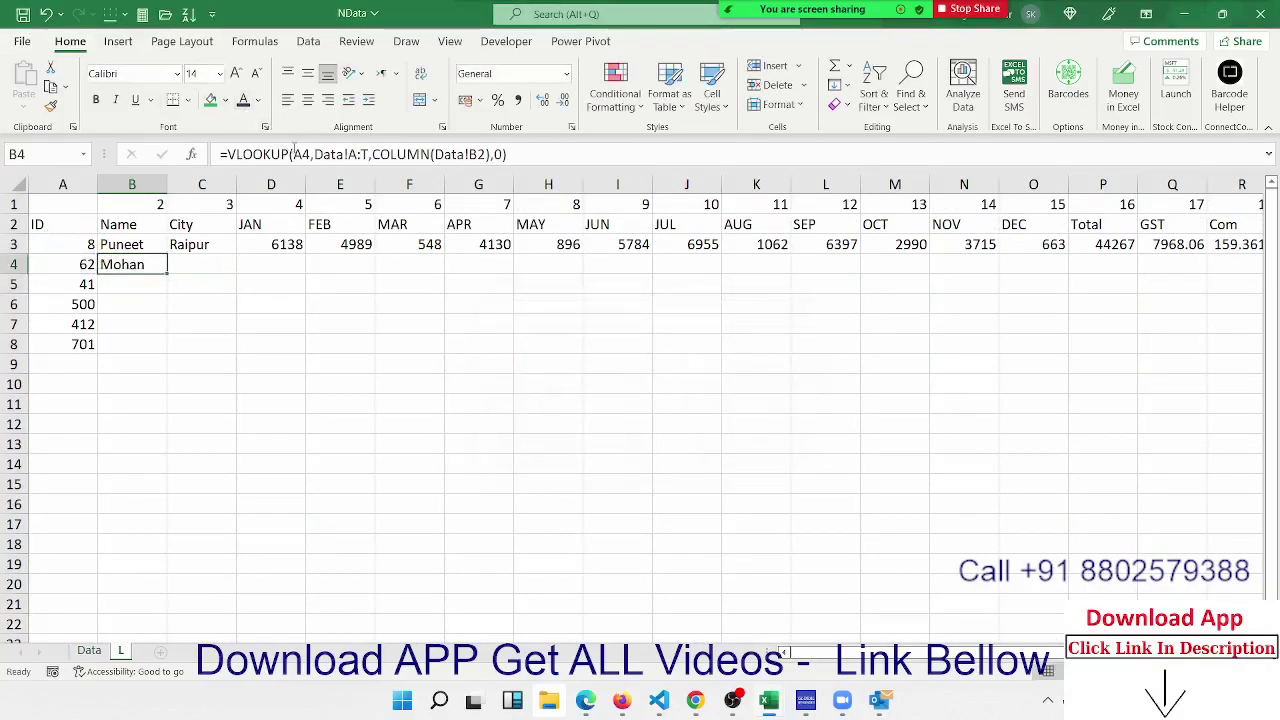
Anchor B4's formula as =VLOOKUP($A4,Data!$A:$T,COLUMN(Data!B2),0)
left_click(294, 154)
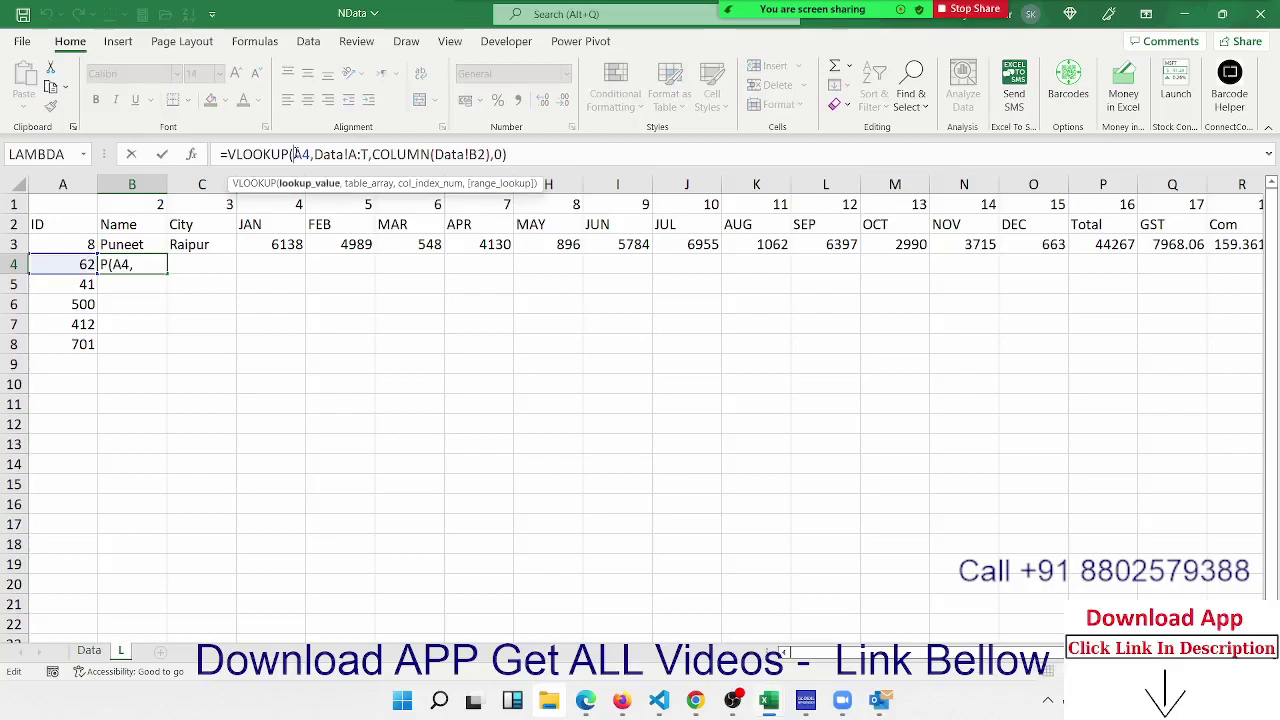
type("$")
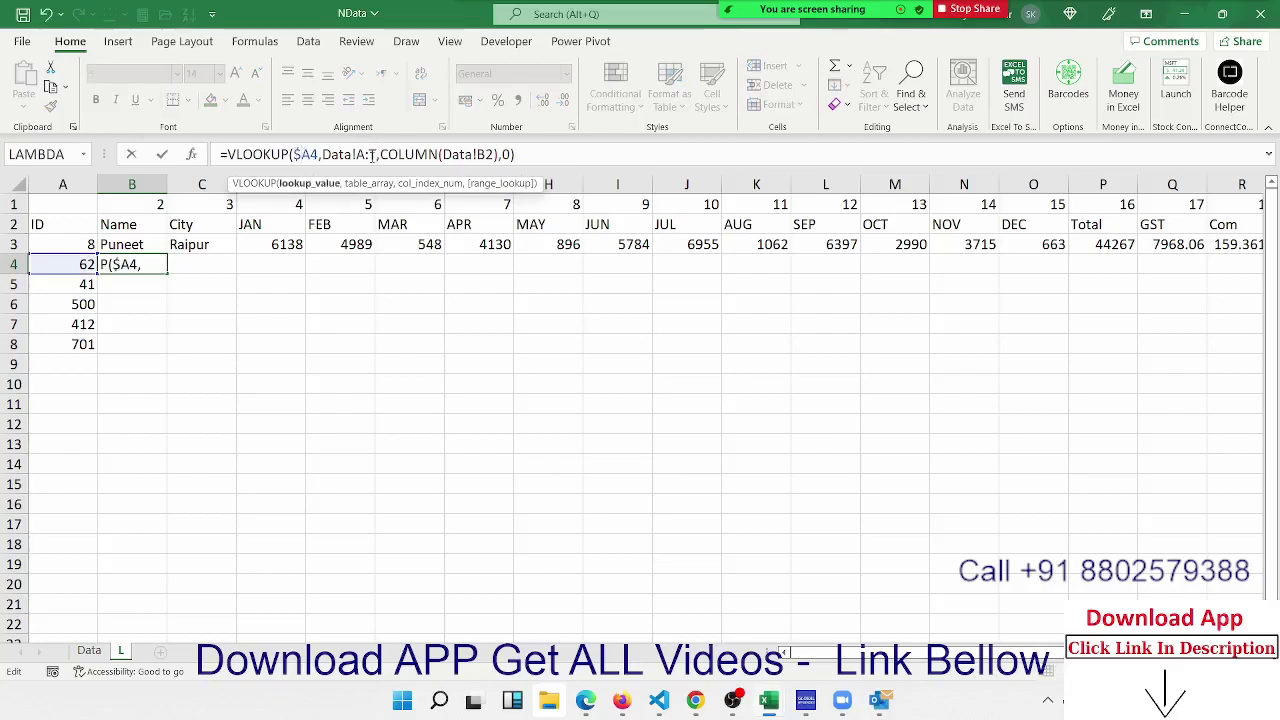
left_click(371, 155)
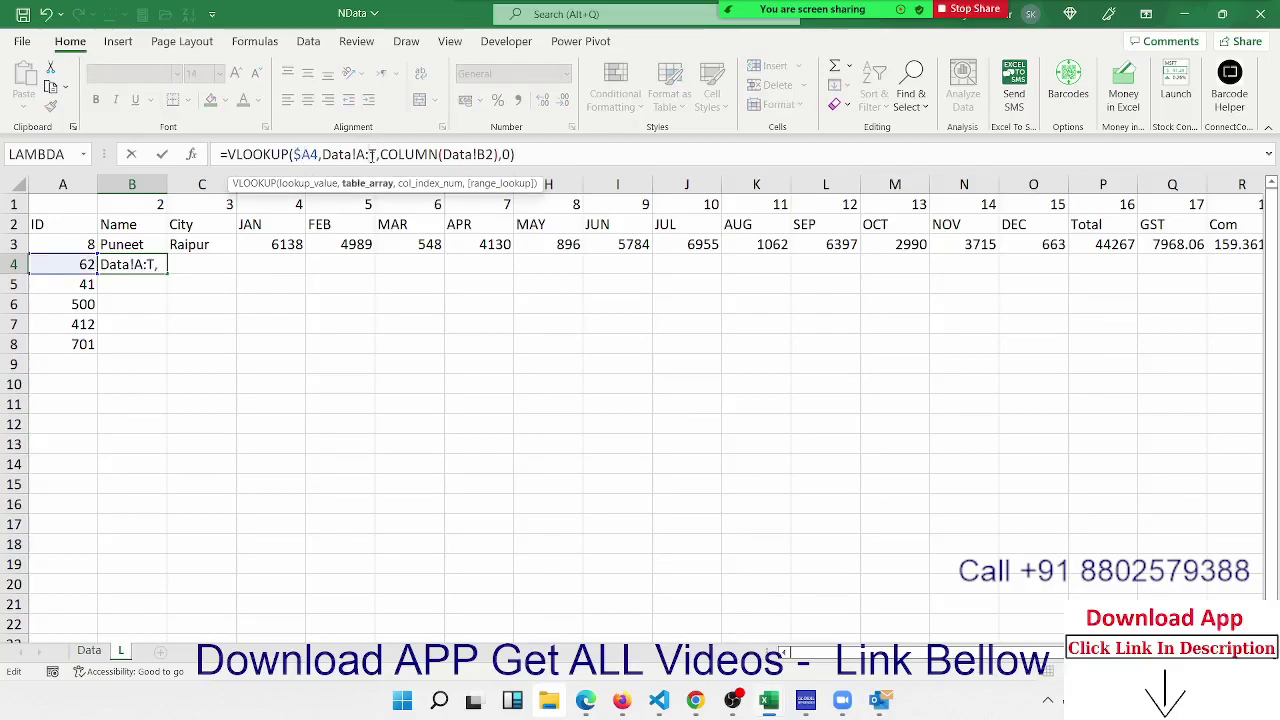
key("F4")
key("Return")
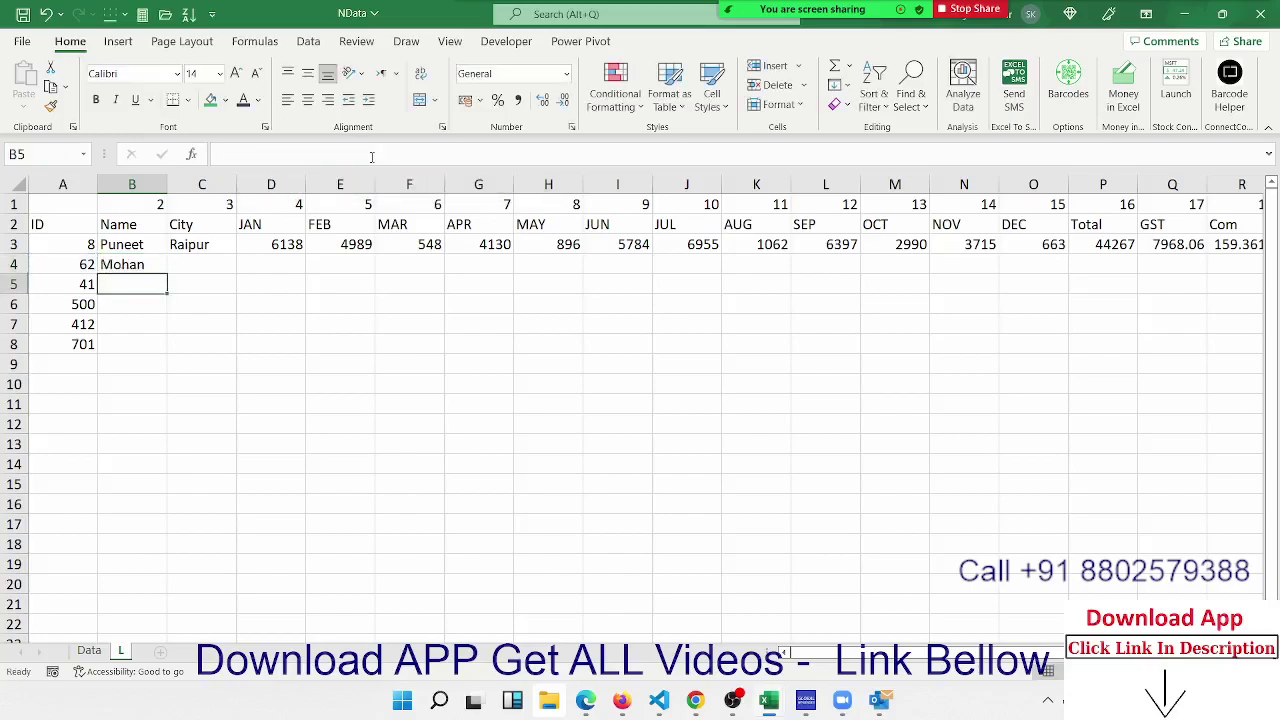
key("Up")
Fill the formula across B4:T4 with Ctrl+R, showing Mohan, Raipur and the monthly figures
key("shift+Right")
key("shift+Right")
key("shift+Right")
key("shift+Right")
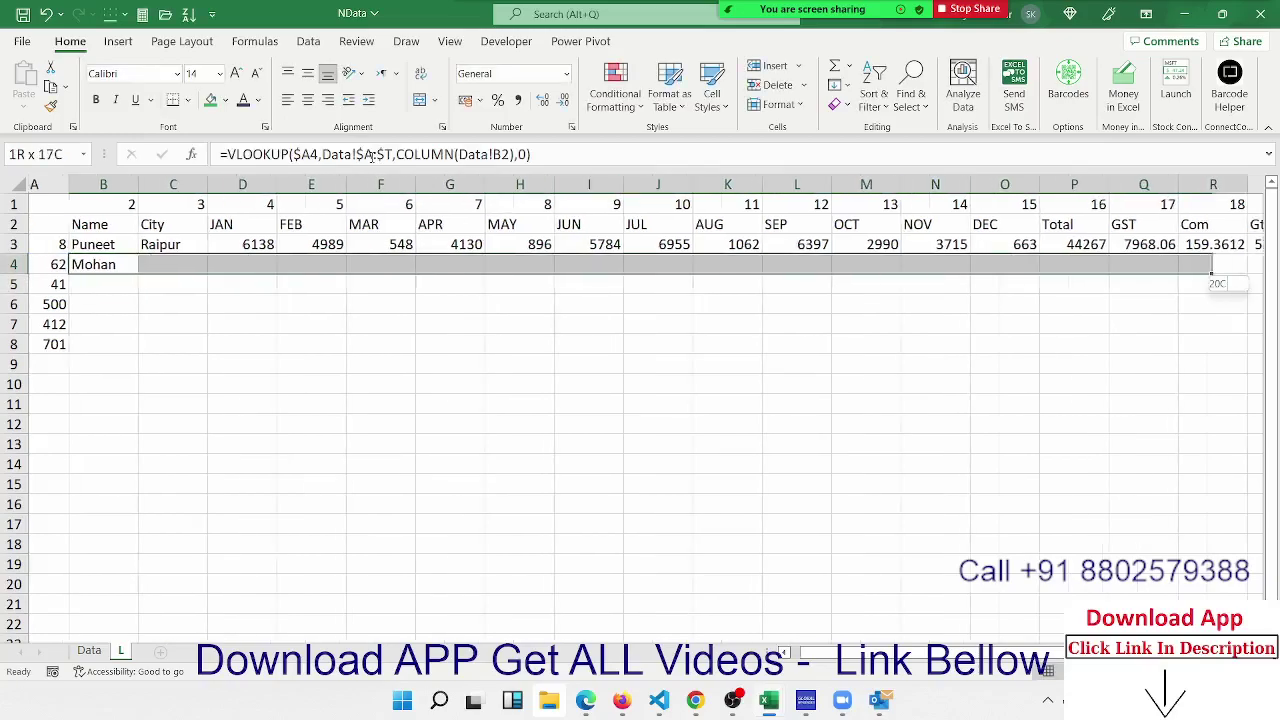
key("shift+Right")
key("shift+Right")
key("shift+Right")
key("shift+Left")
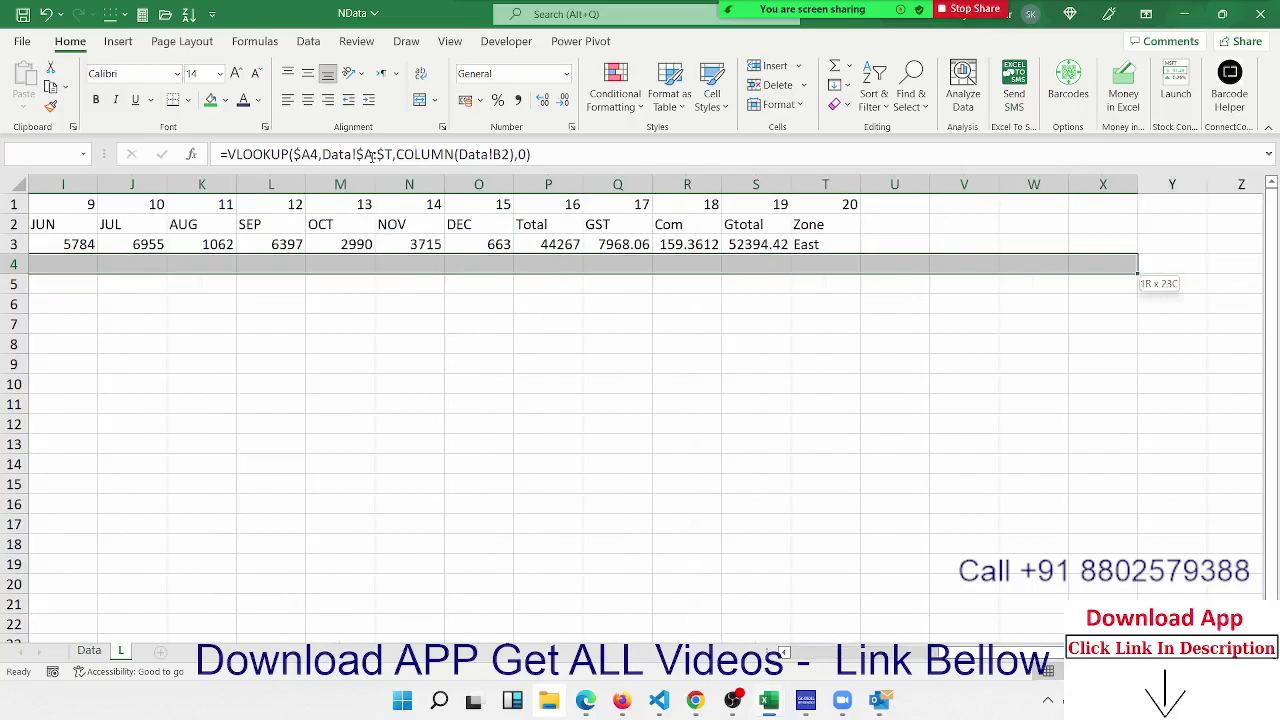
key("shift+Left")
key("shift+Left")
key("shift+Left")
key("shift+Left")
key("ctrl+r")
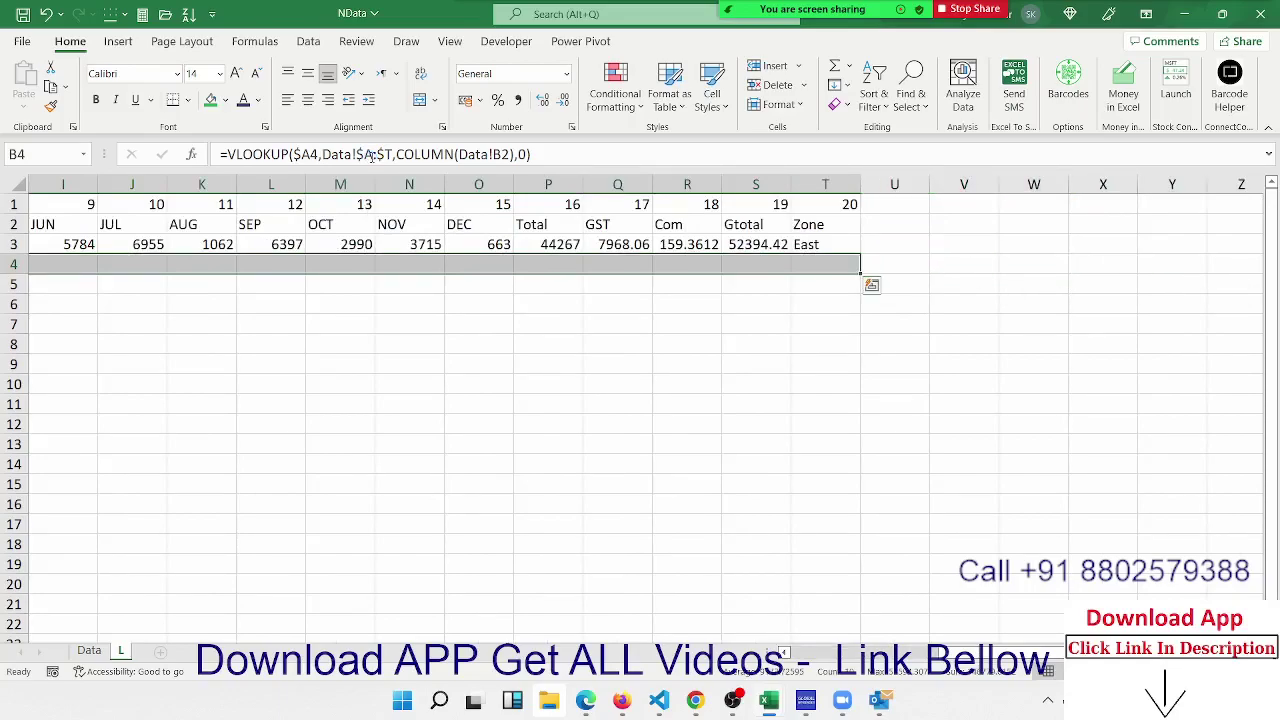
key("Home")
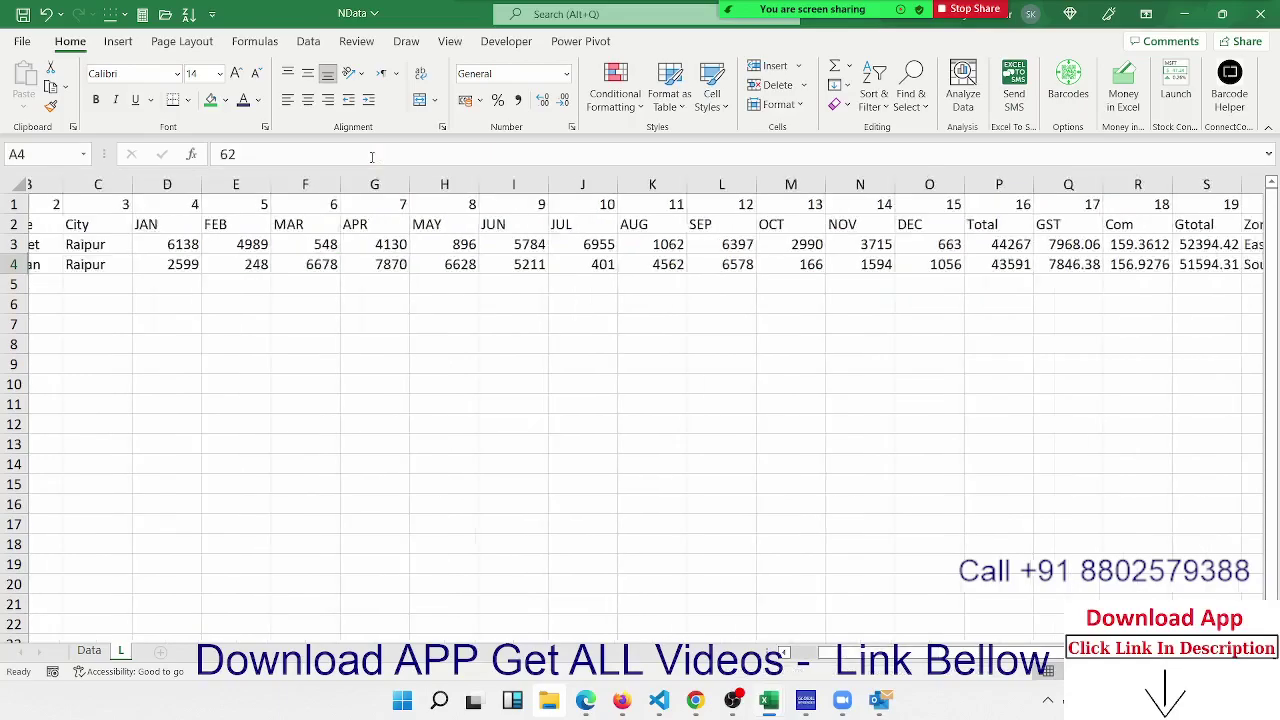
key("Down")
key("Right")
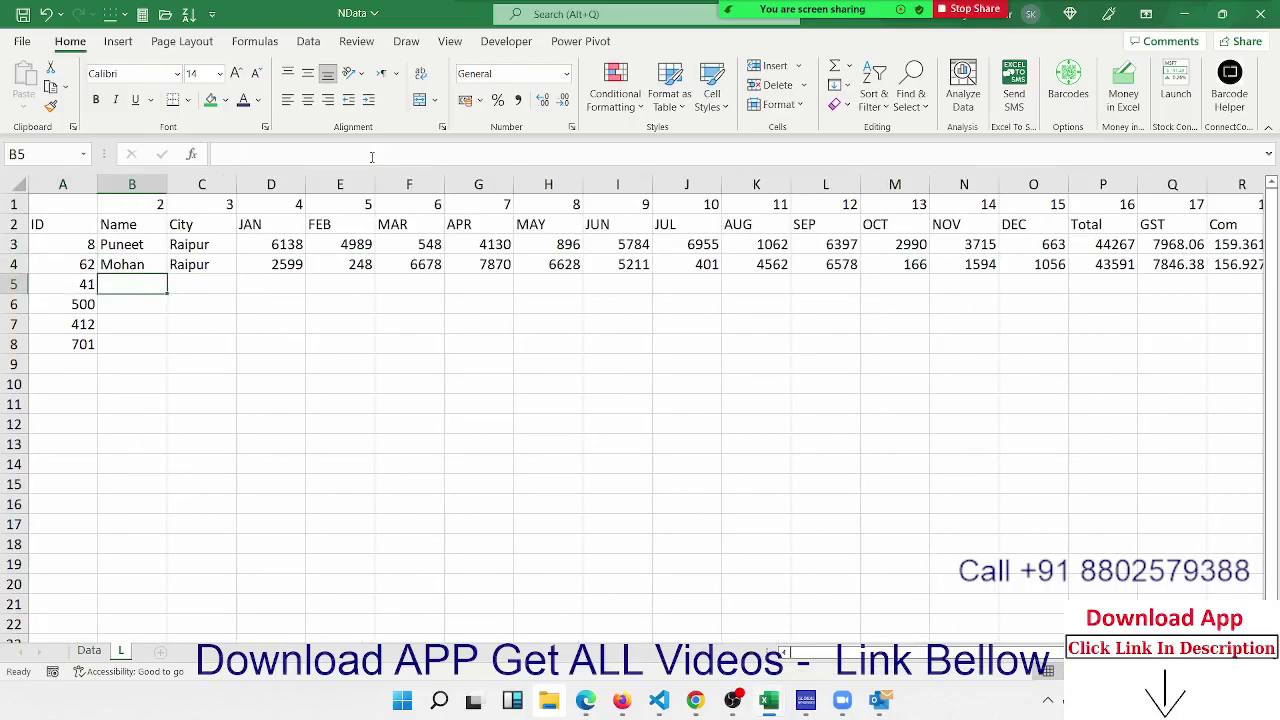
Start a VLOOKUP in B5 with lookup value A5 and table Data!A:T
type("=vl")
key("Tab")
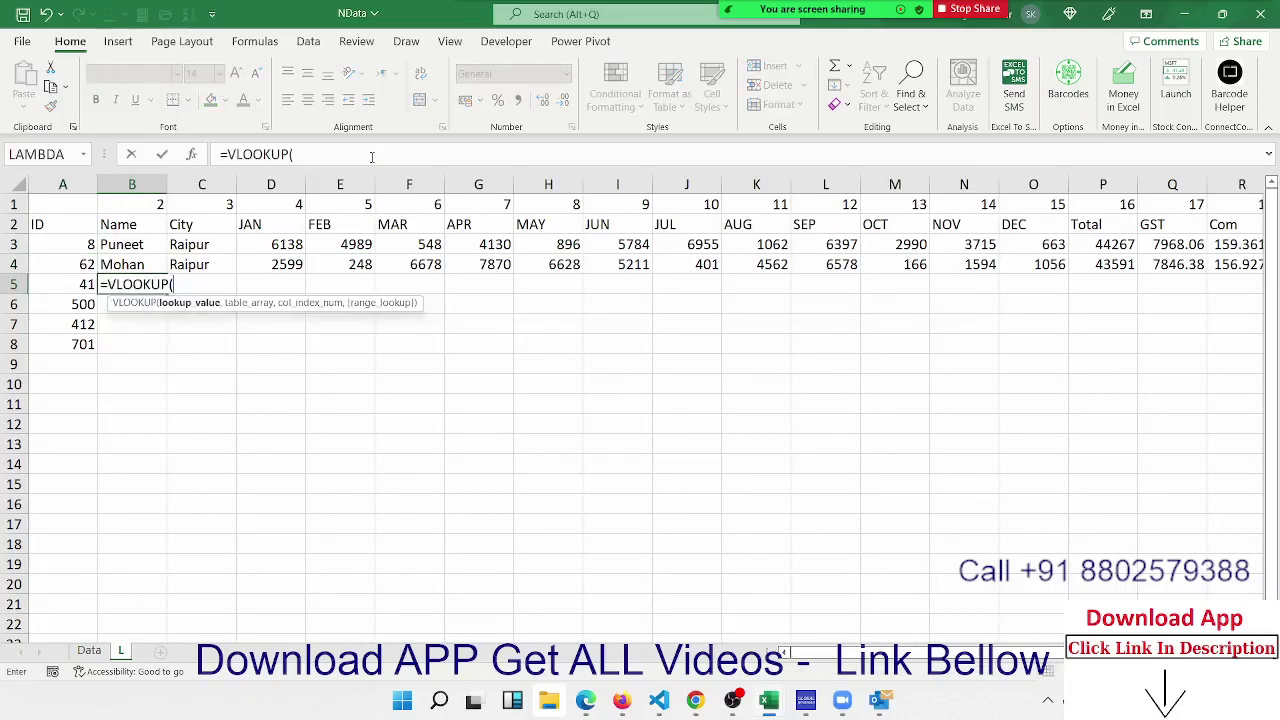
key("Left")
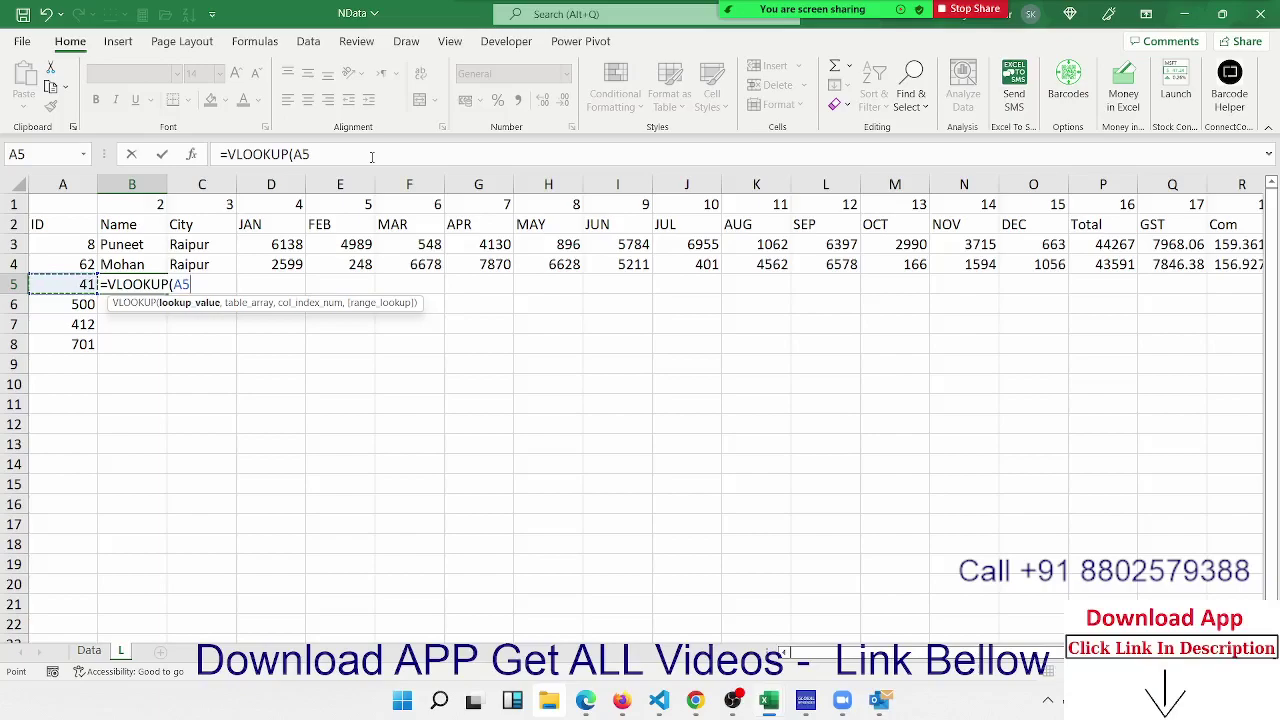
type(",")
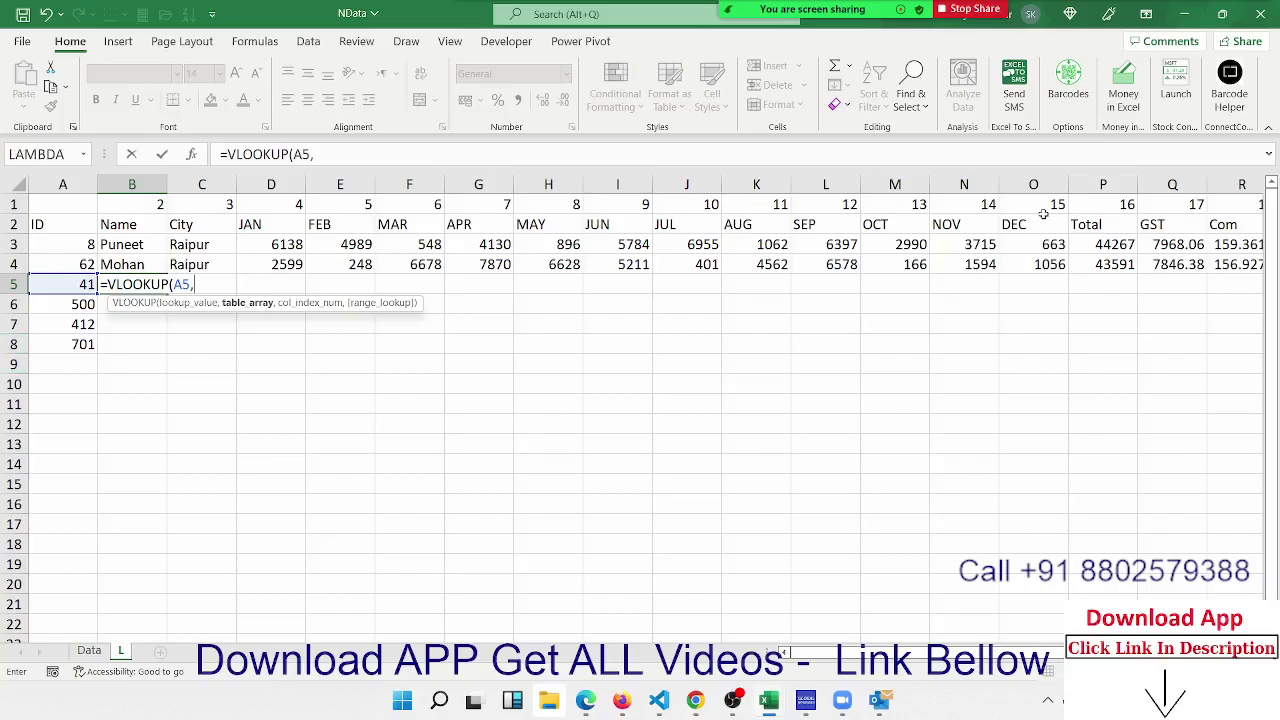
left_click(86, 652)
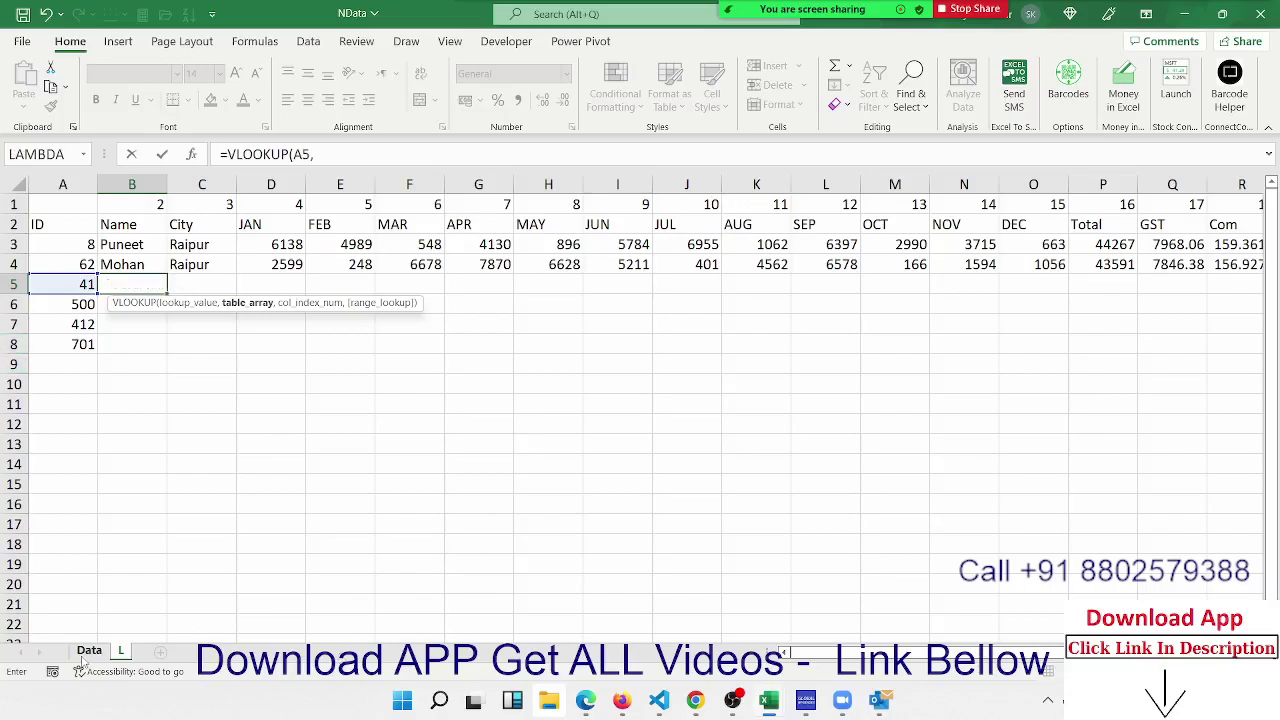
left_click(64, 186)
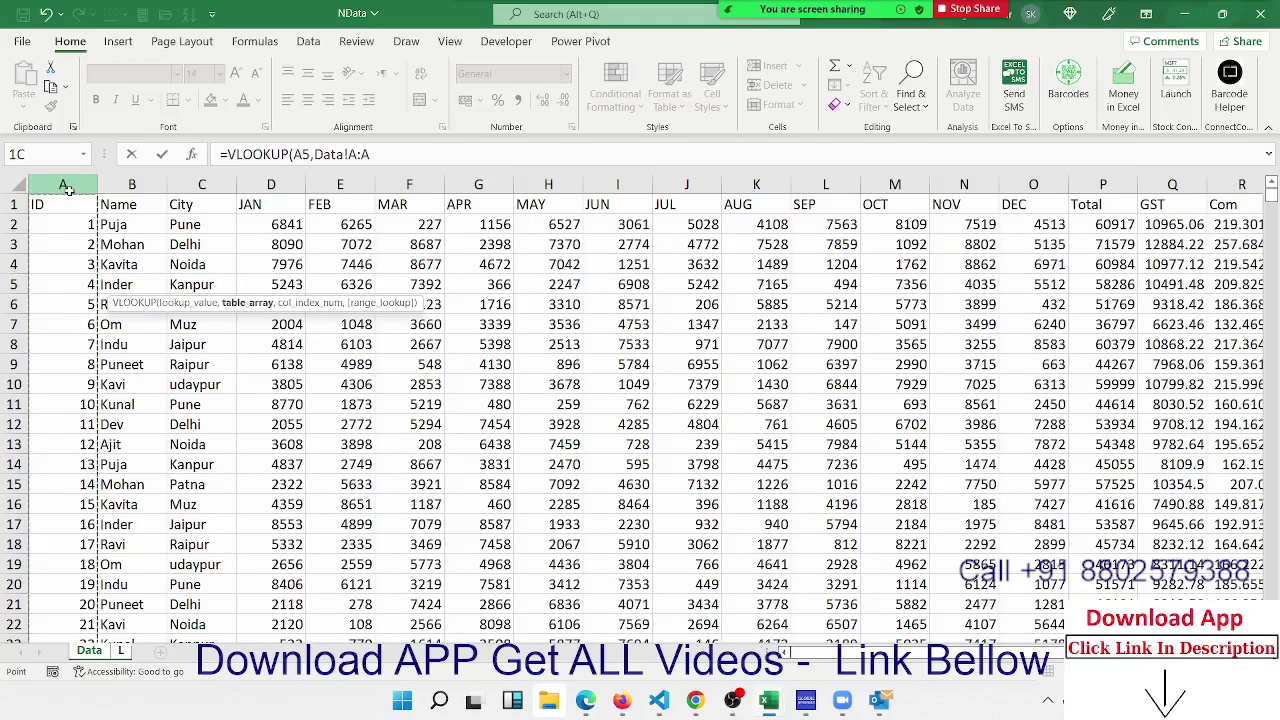
left_click_drag(64, 188, 1210, 186)
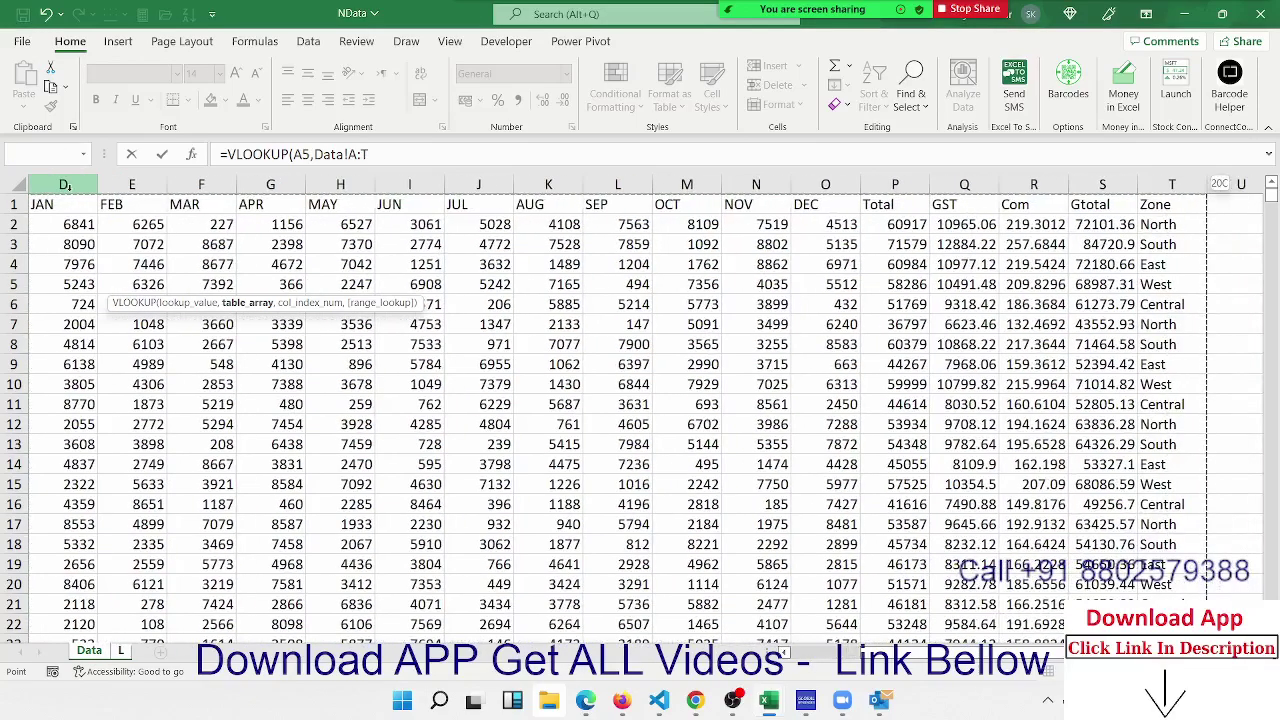
Give it an array constant of column numbers {2,3,…,21} with exact match 0
type(",{")
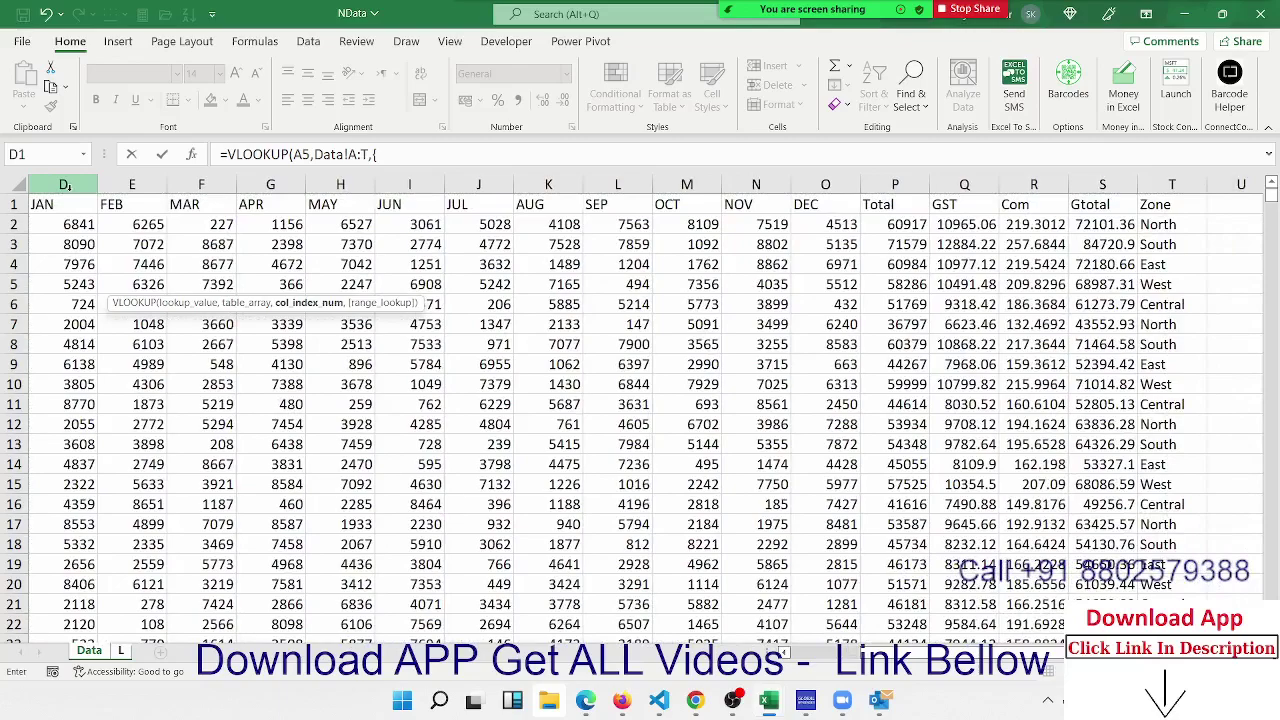
type("1,2,")
type("3,")
key("BackSpace")
key("BackSpace")
key("BackSpace")
key("BackSpace")
key("BackSpace")
type("2,3")
type("4,5,6,")
type("8,9")
type("10,11,12")
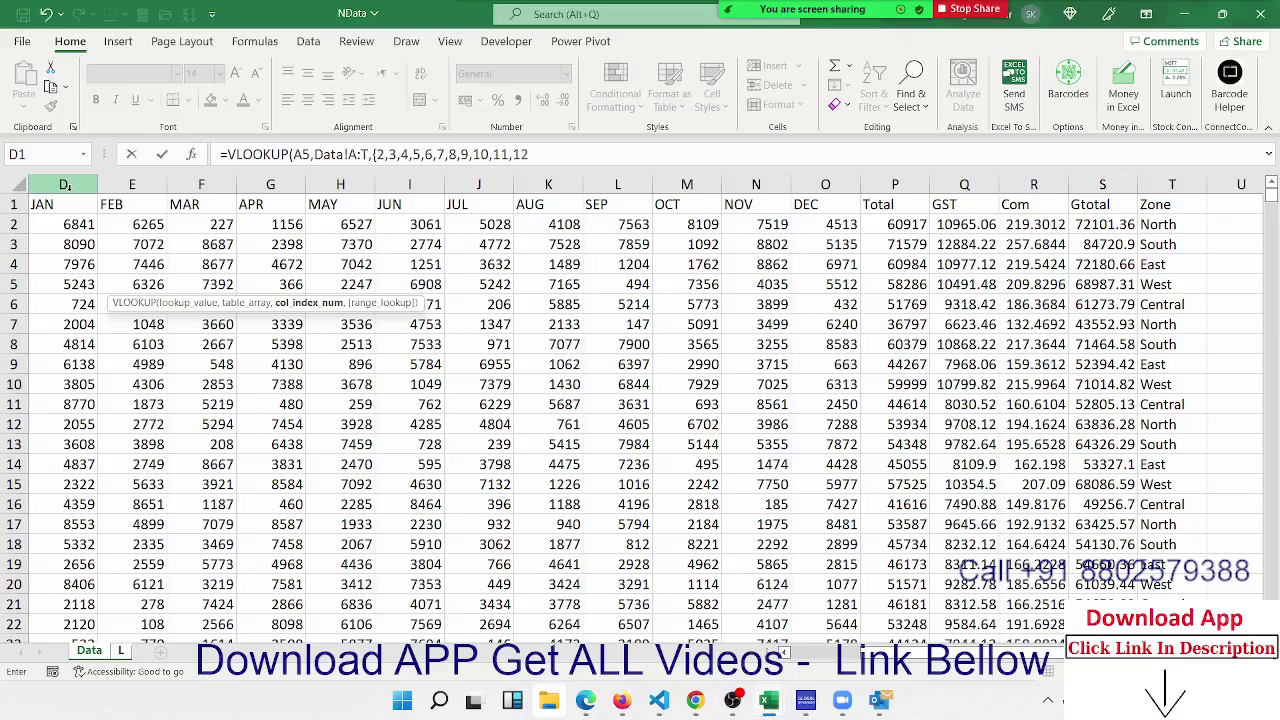
type("3")
type("5,")
type("6,")
type(",8")
key("BackSpace")
key("BackSpace")
key("BackSpace")
type("8")
key("BackSpace")
key("BackSpace")
key("BackSpace")
type("8,1")
type("9,2")
type("0,21")
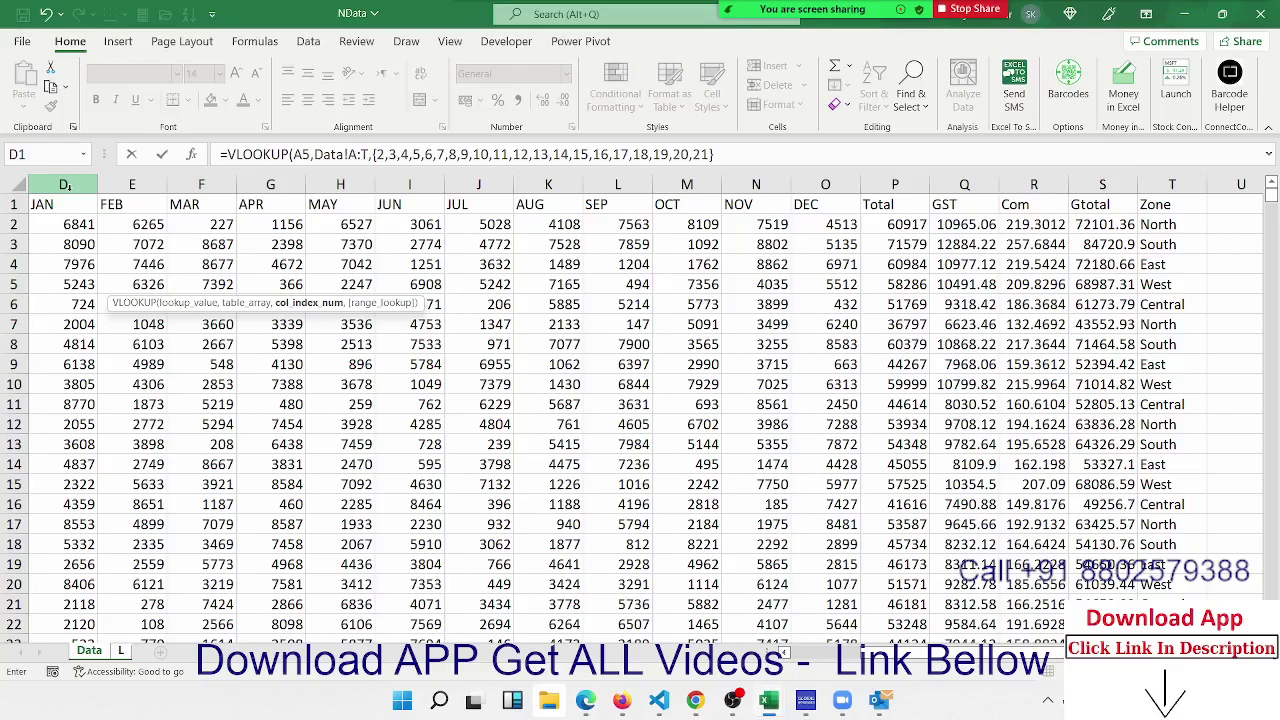
type("},0")
key("Return")
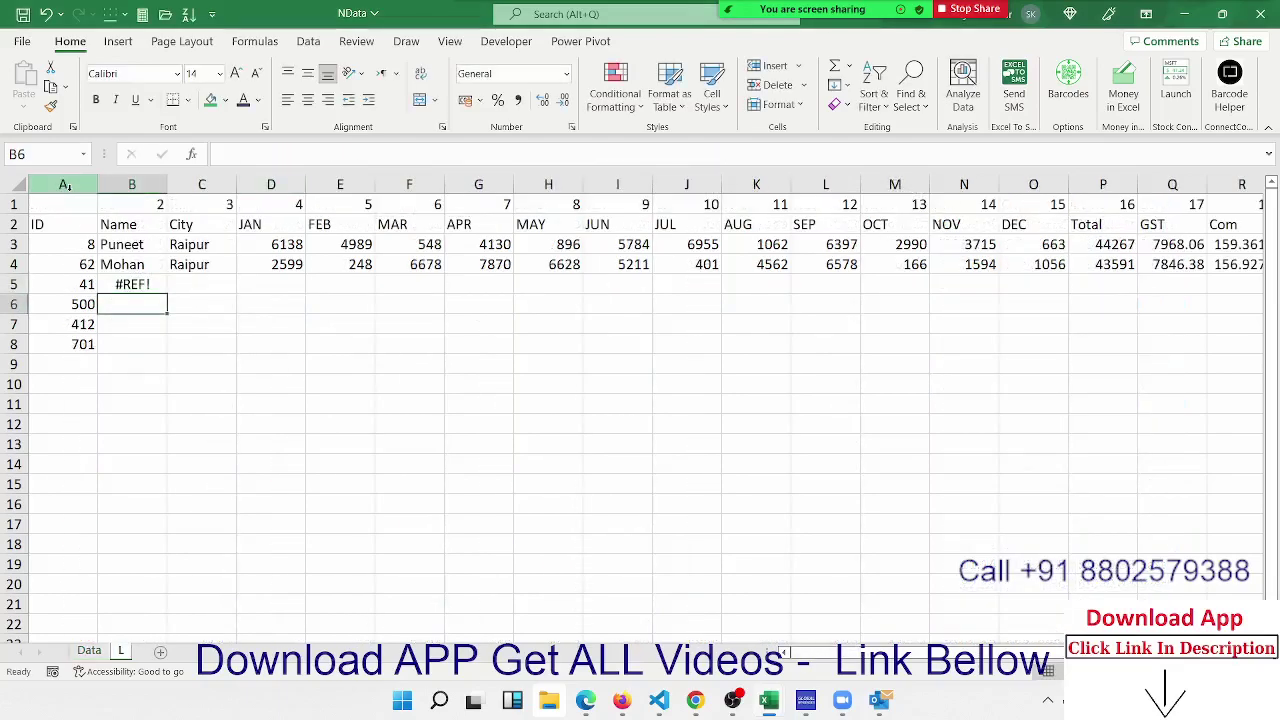
Remove the out-of-range column 21 from the list to clear the #REF! error
left_click(132, 284)
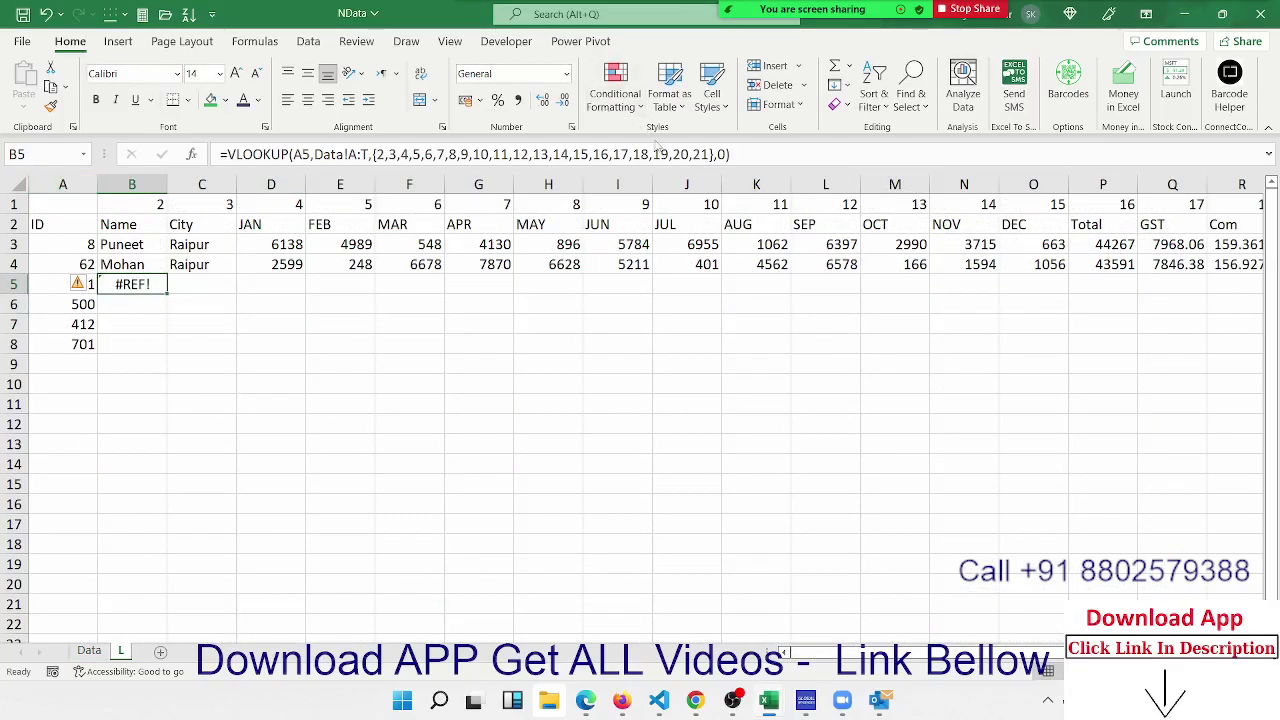
left_click(696, 154)
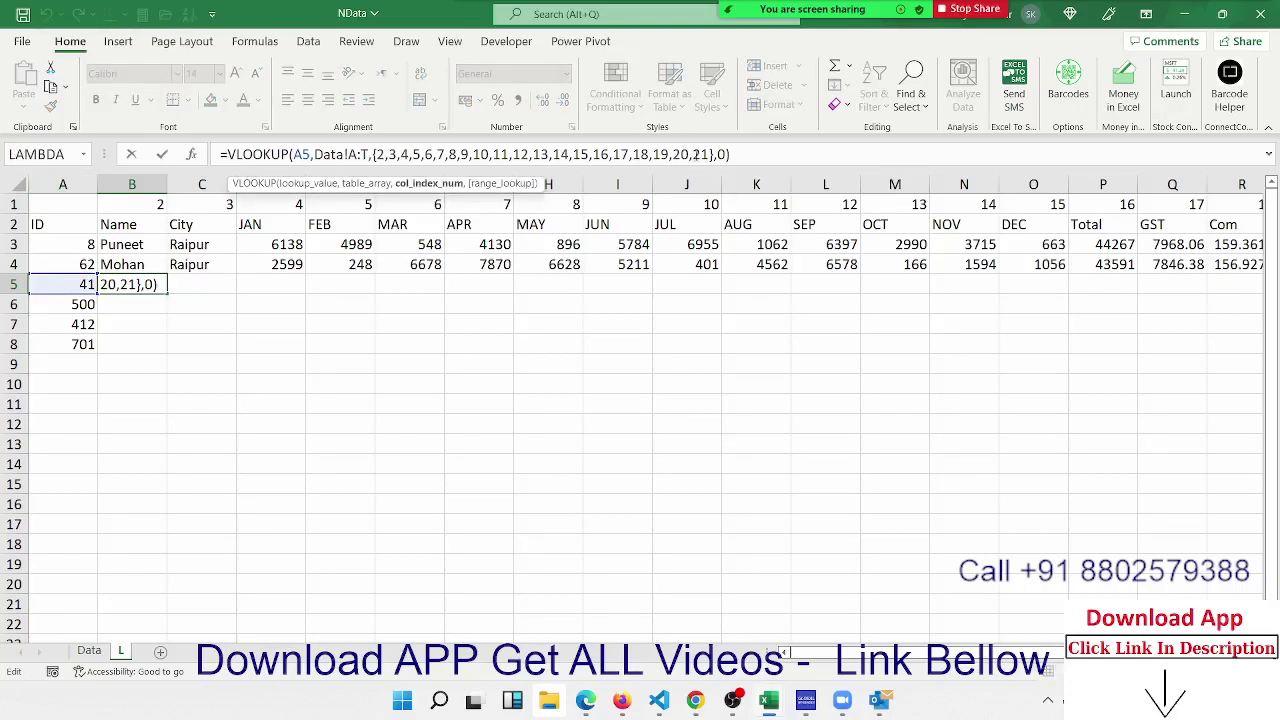
key("BackSpace")
key("BackSpace")
key("BackSpace")
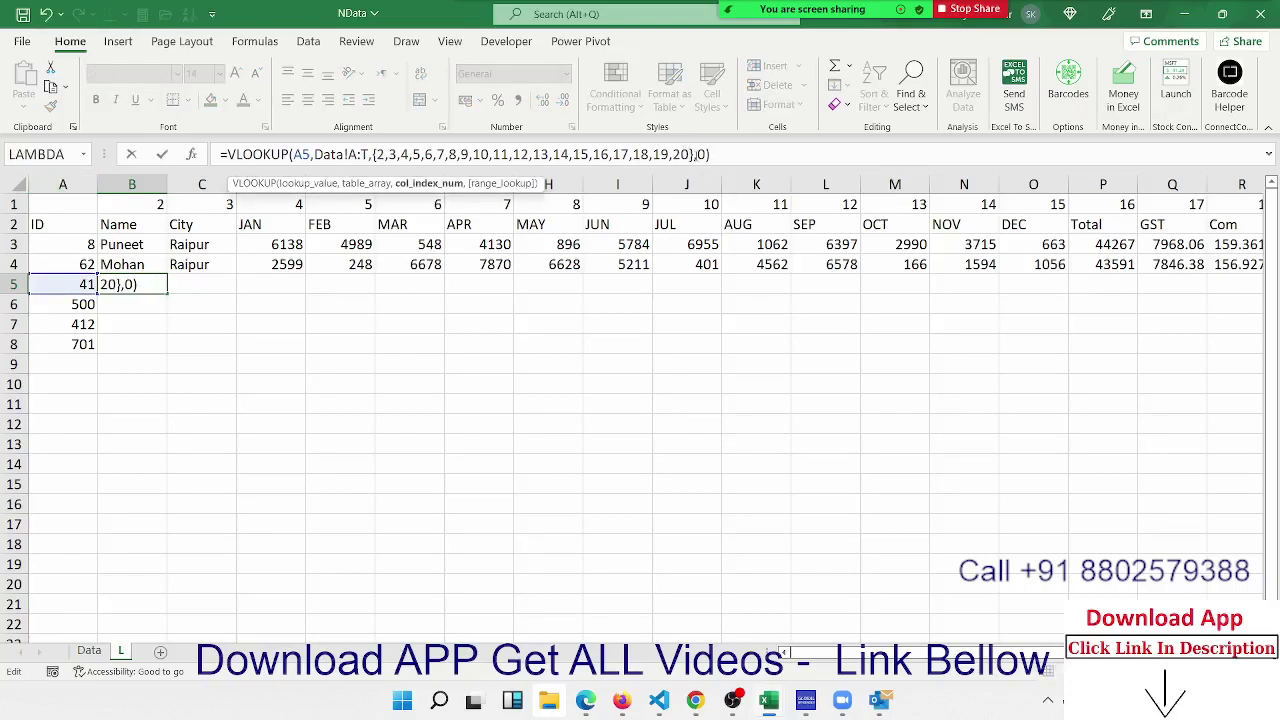
key("Return")
Check ID 41's record across B5:T5, from Patna through zone North
key("Up")
key("ctrl+shift+Right")
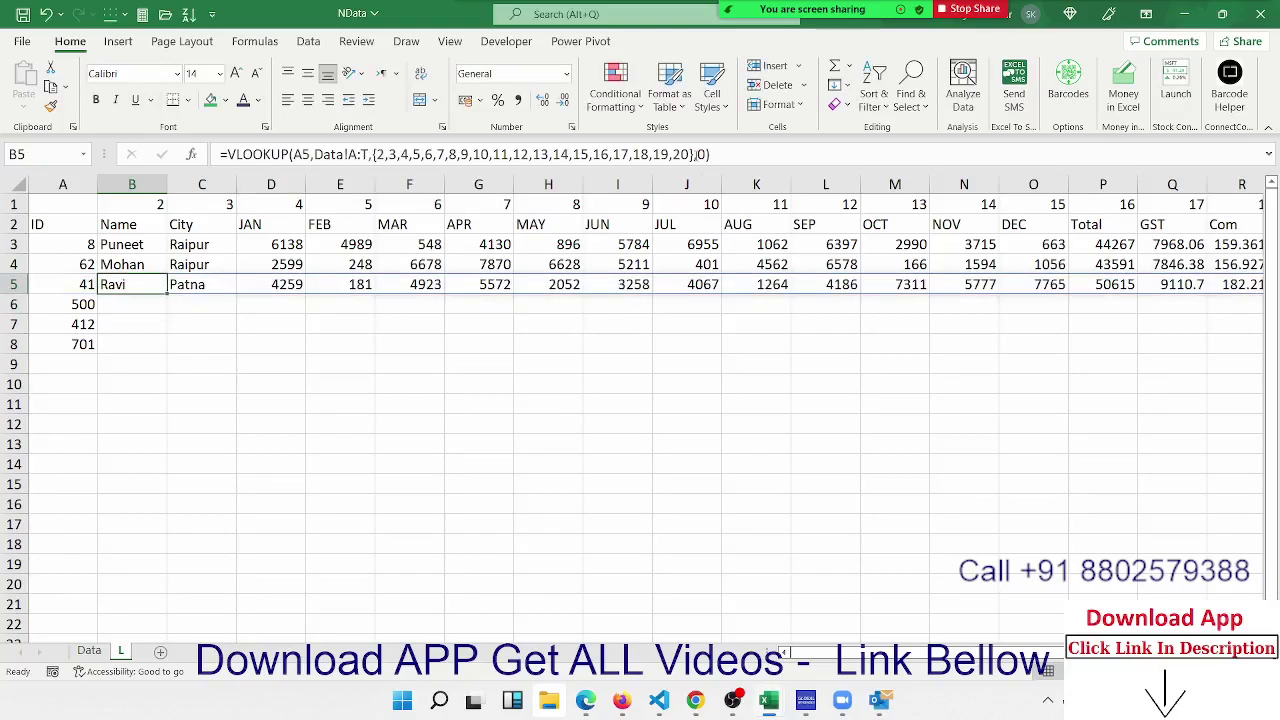
key("Tab")
key("Tab")
key("Tab")
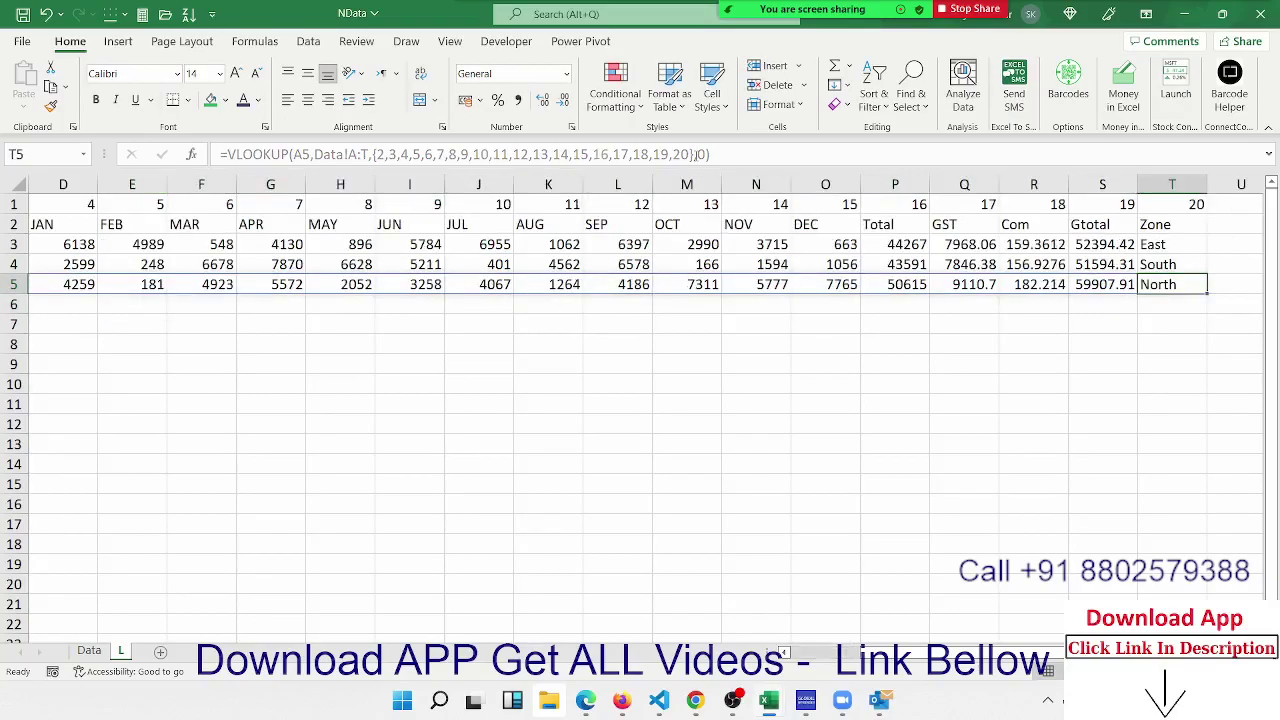
key("shift+Tab")
key("shift+Tab")
key("shift+Tab")
key("shift+Tab")
key("Home")
key("Right")
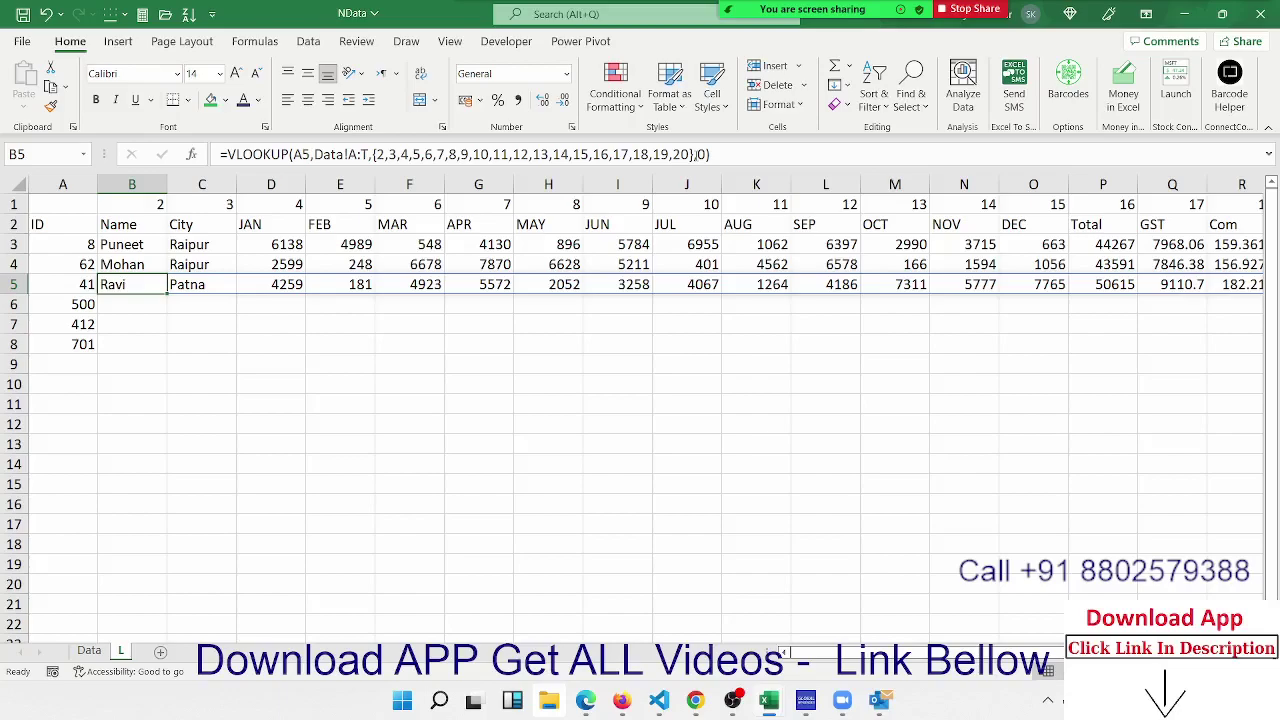
key("Down")
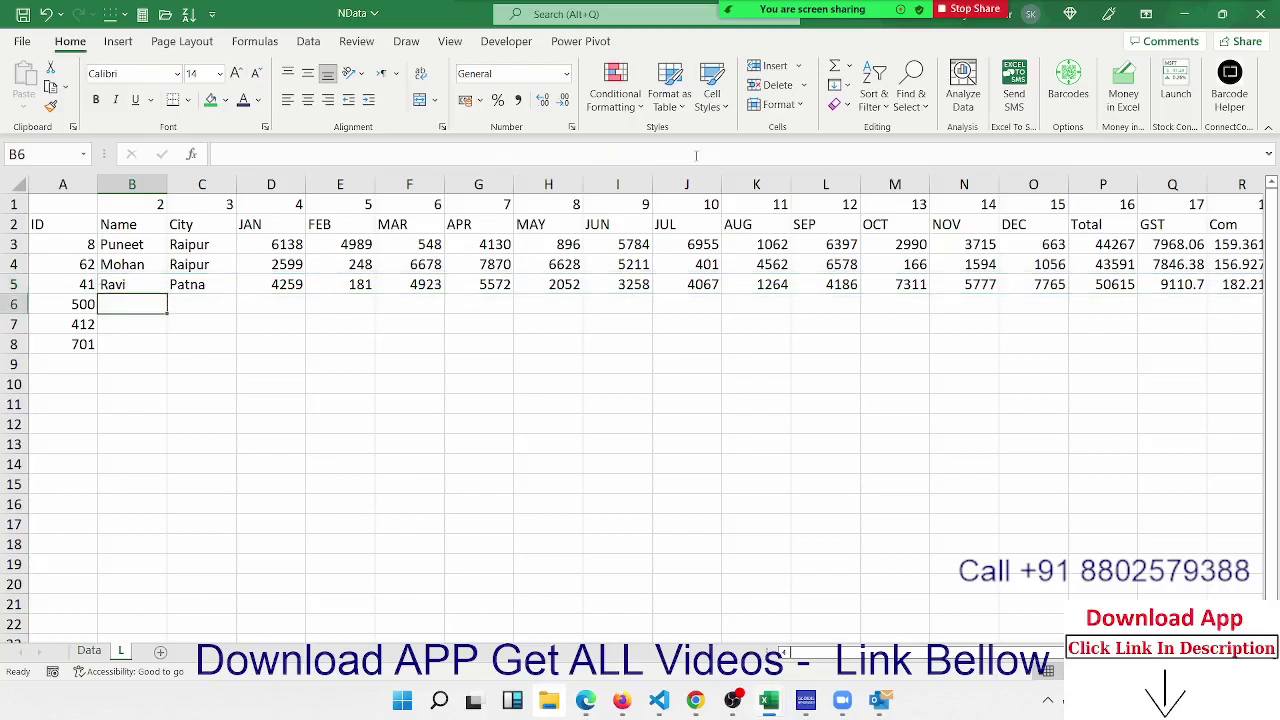
Start a VLOOKUP in B6 with lookup value A6 and table Data!A:T
type("=")
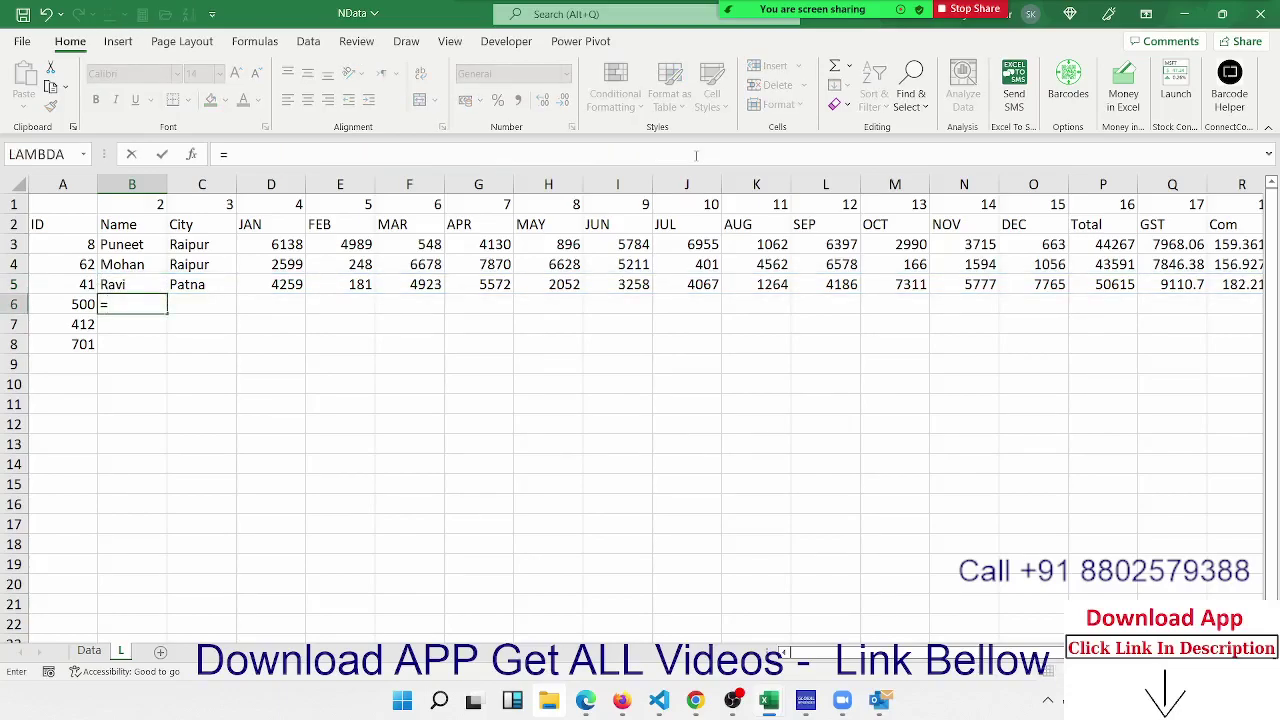
type("vl")
key("Tab")
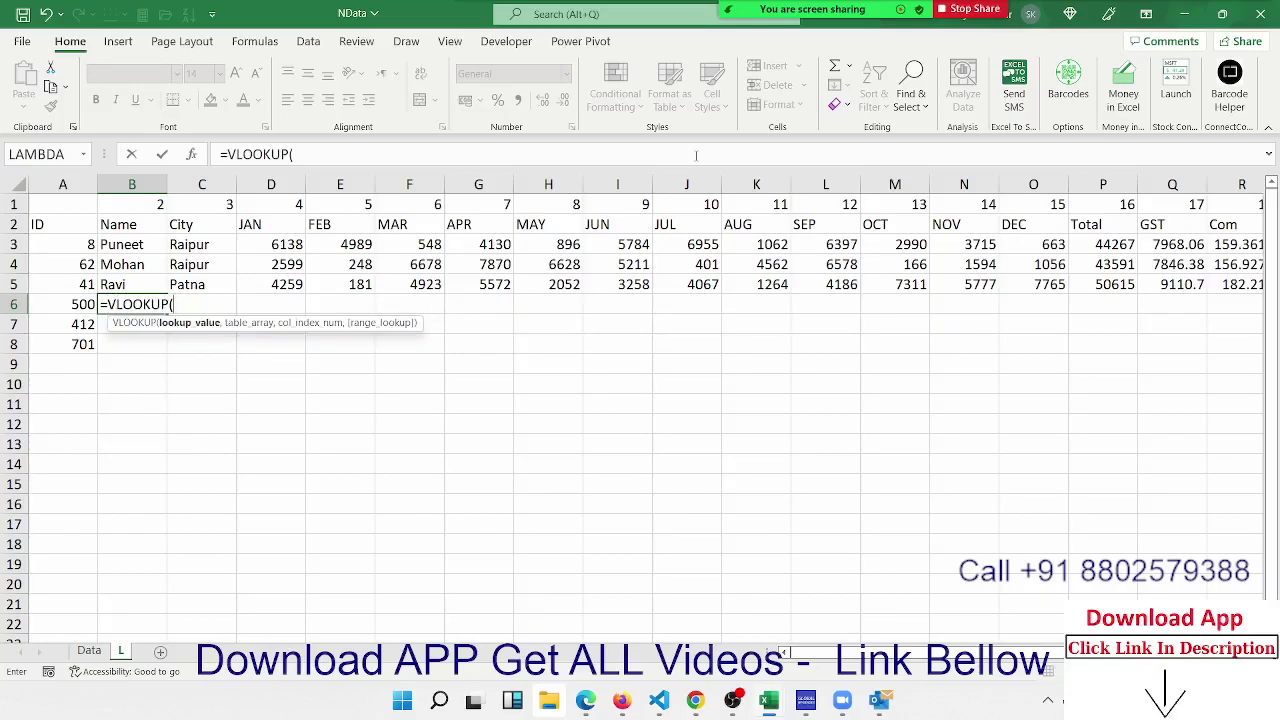
key("Left")
type(",")
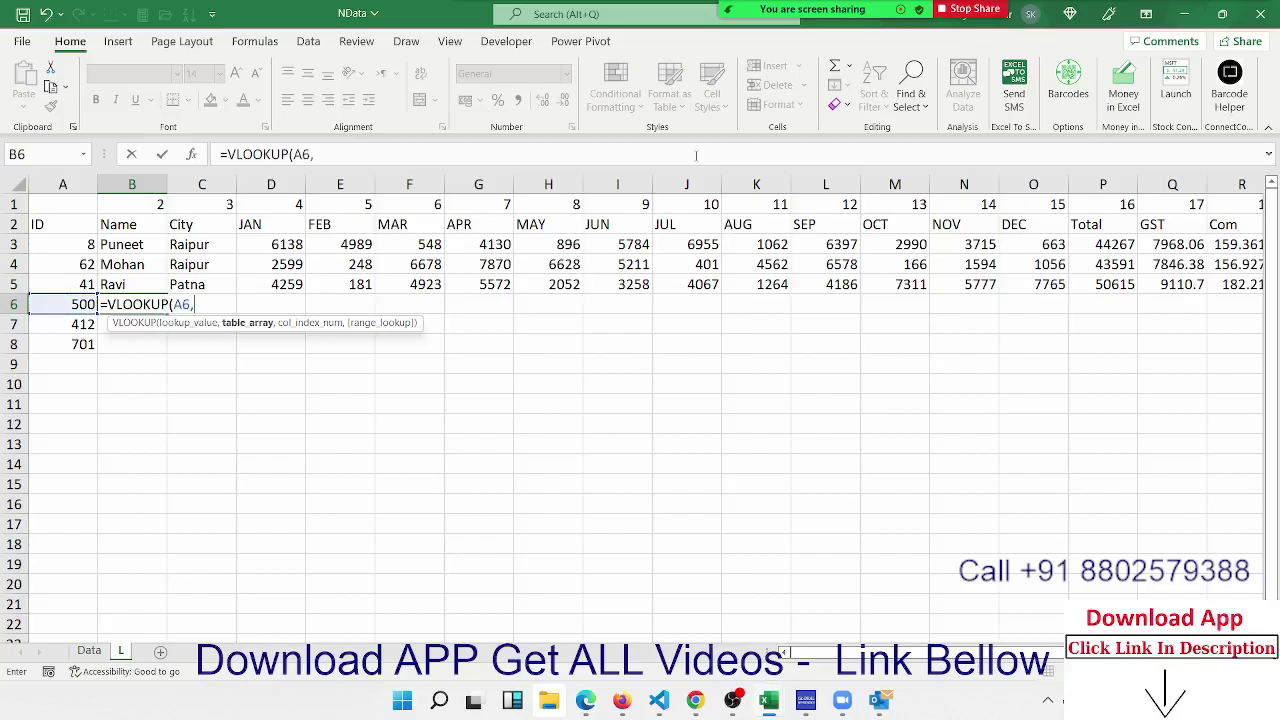
left_click(89, 651)
left_click(70, 267)
key("Left")
key("Left")
key("Left")
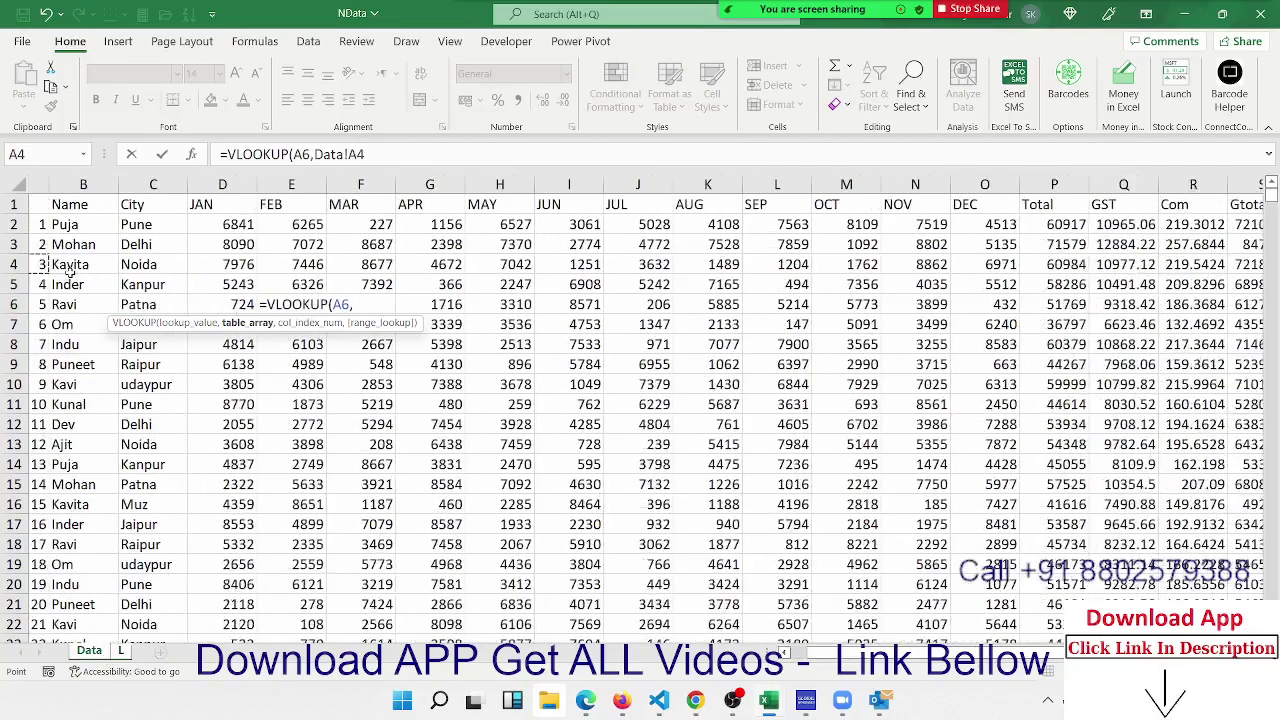
key("Up")
key("Up")
key("Up")
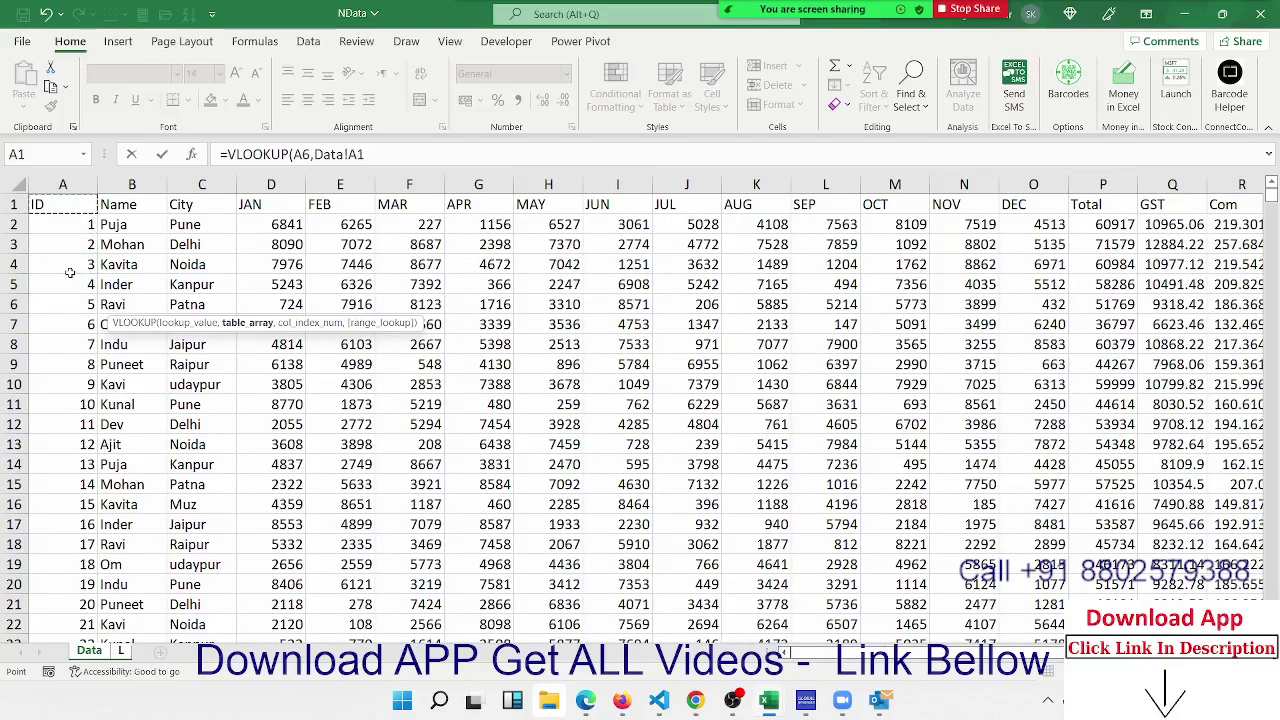
key("ctrl+space")
key("ctrl+shift+Right")
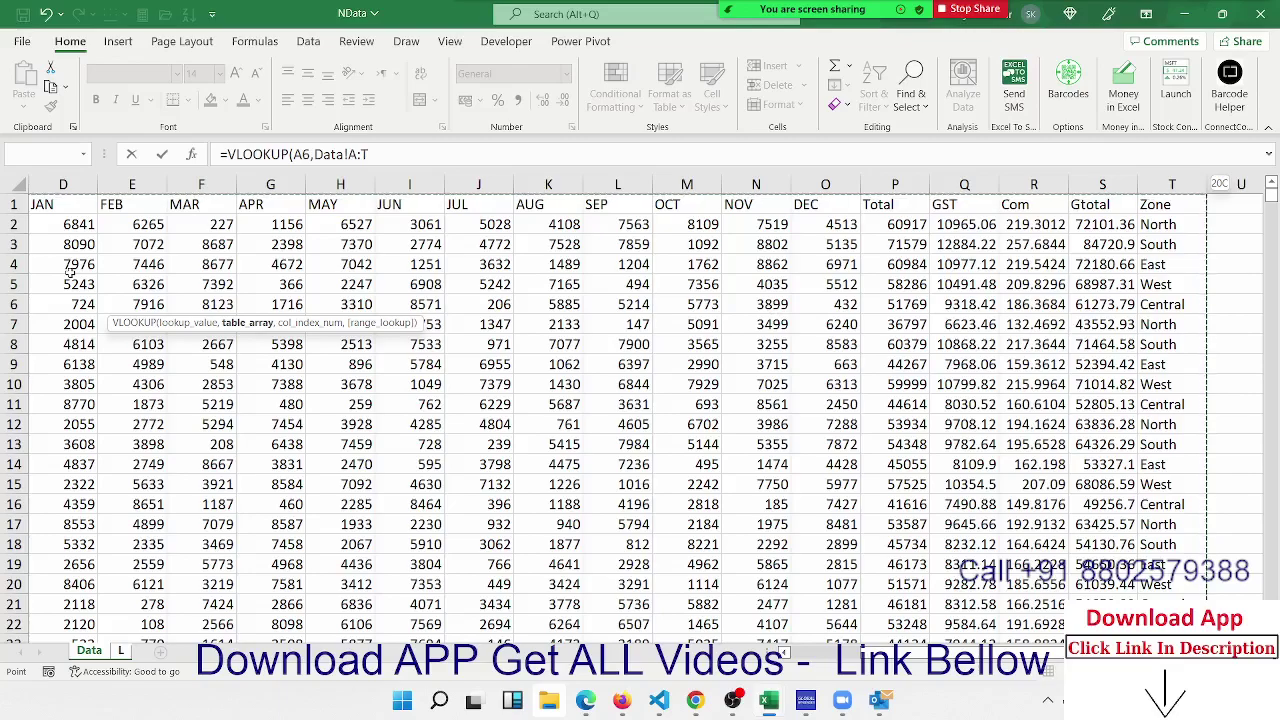
type(",")
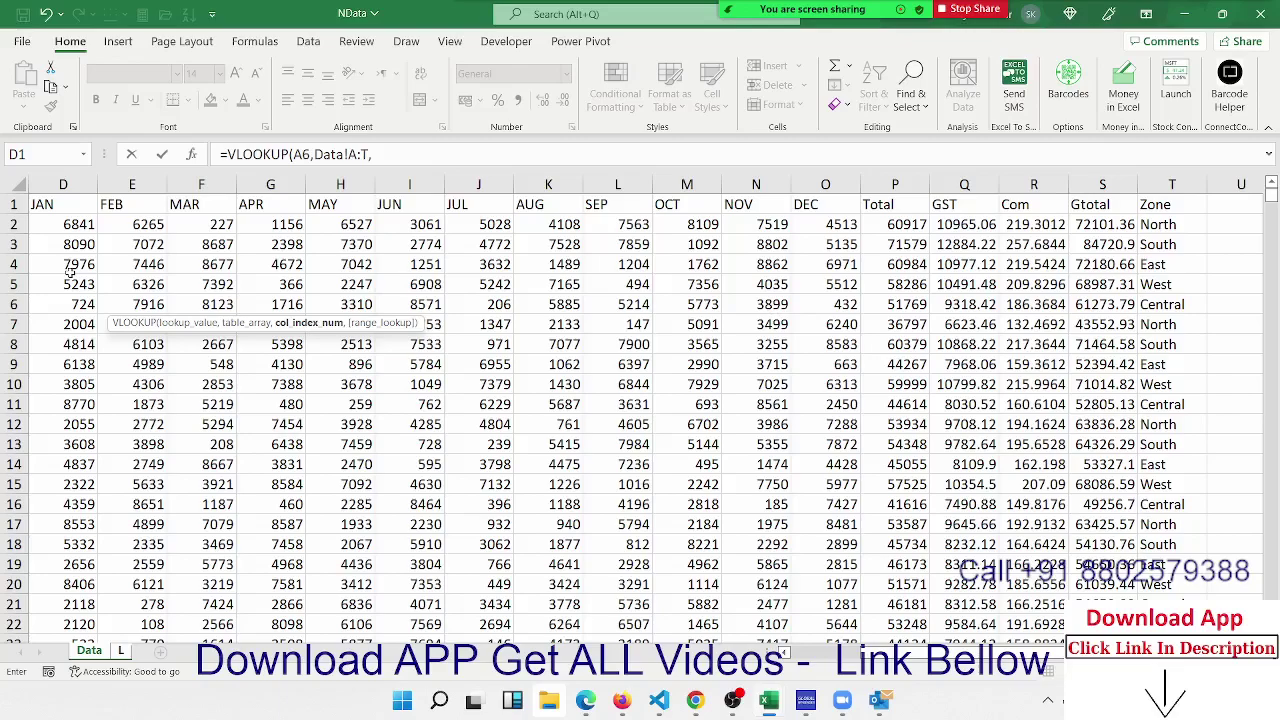
Use SEQUENCE(1,20,2,1) for the column numbers with exact match 0, accepting Excel's correction
type("s")
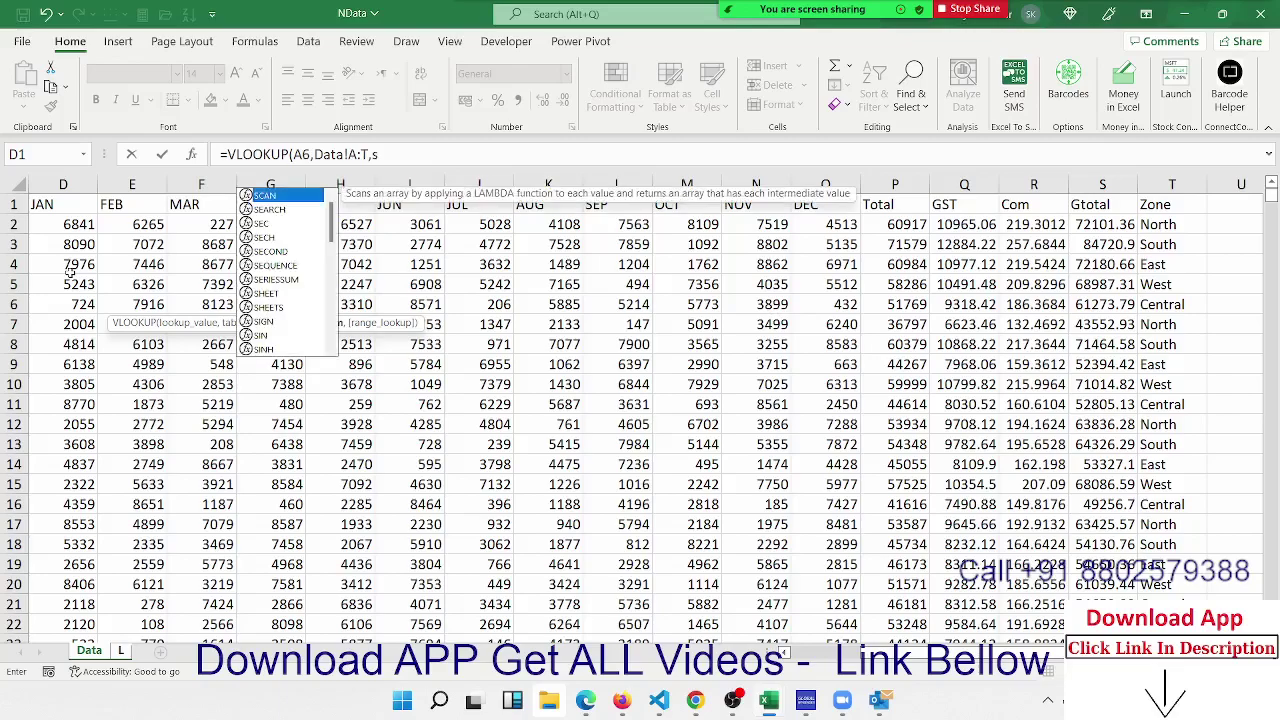
type("e")
key("Down")
key("Down")
key("Down")
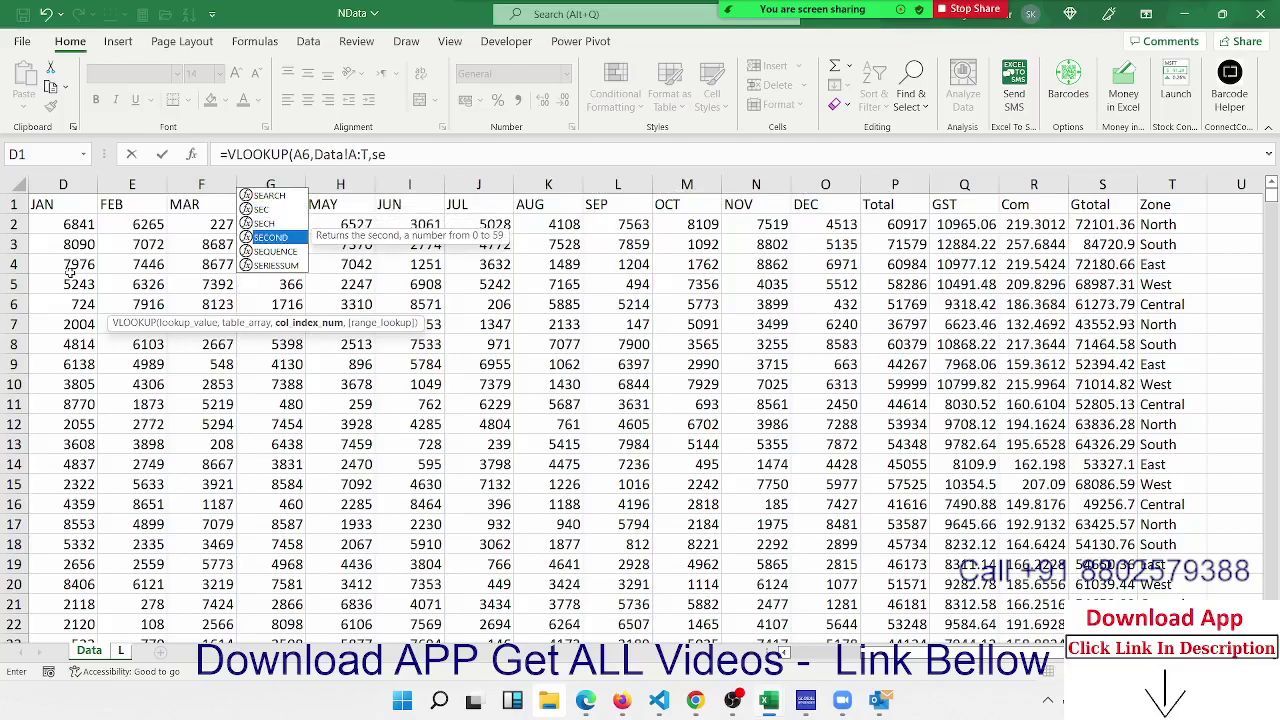
key("Down")
key("Tab")
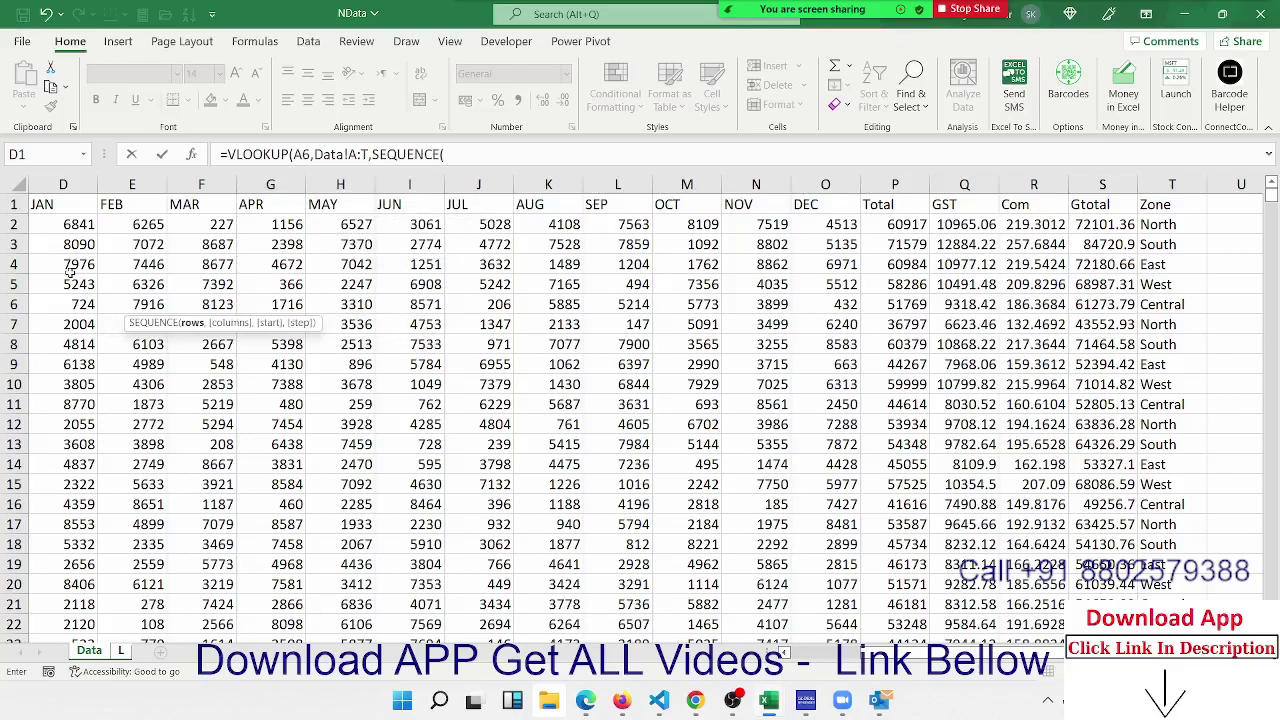
type("1,")
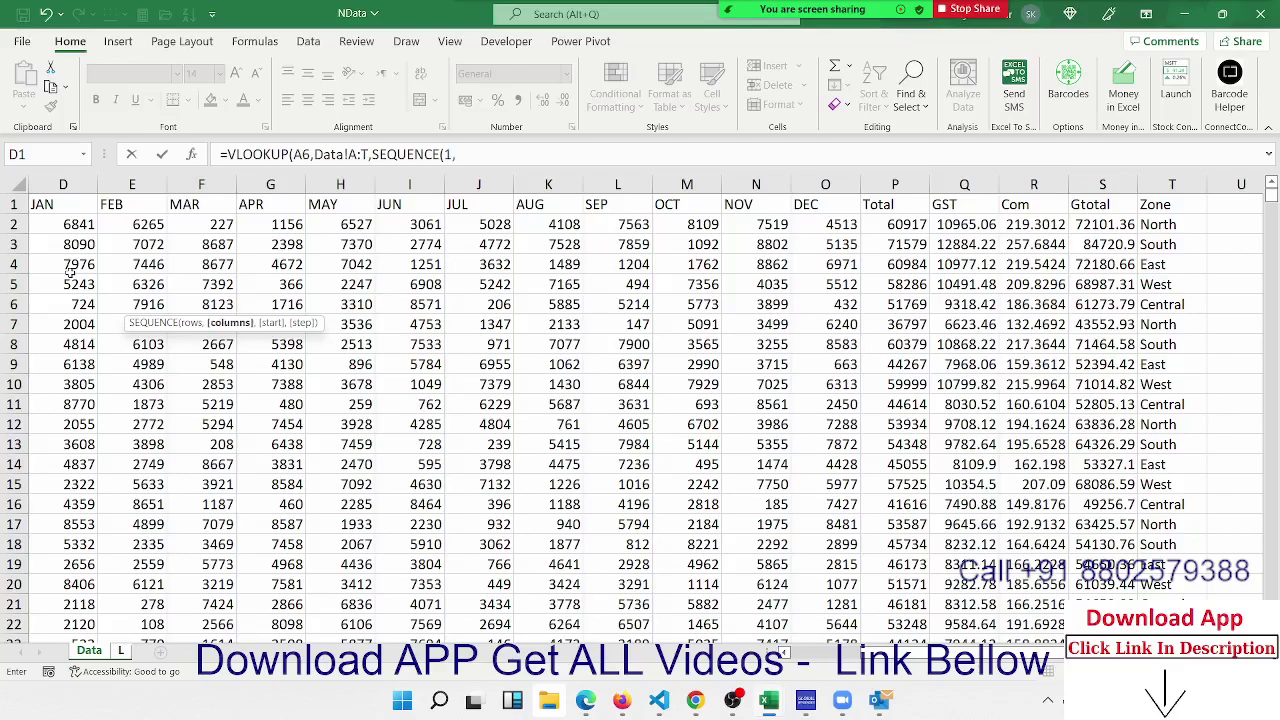
type("20")
type(",2")
type(",1")
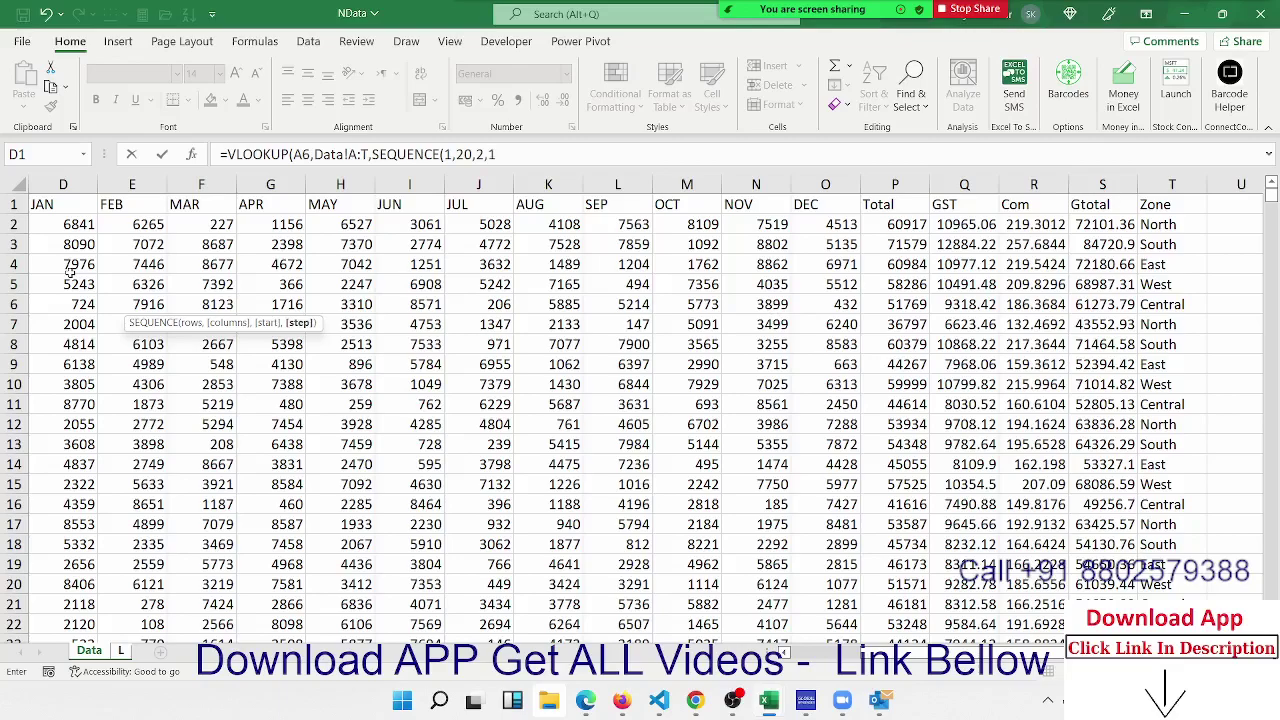
type("),")
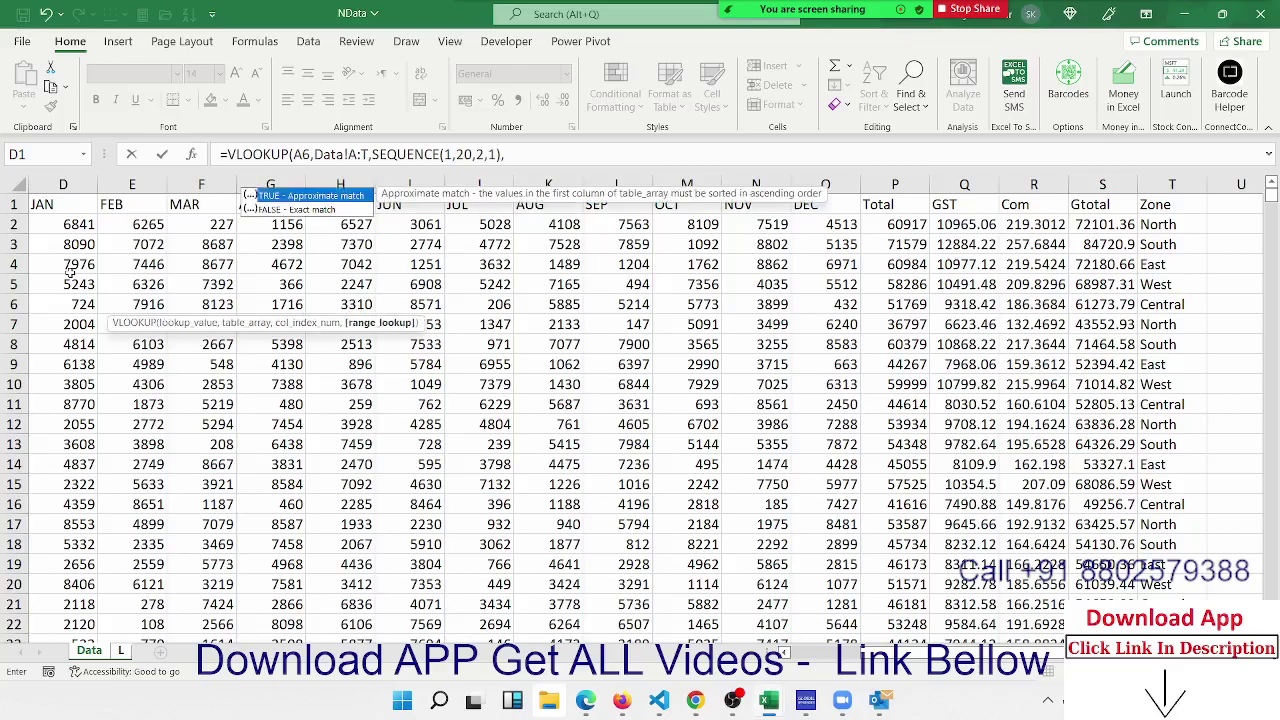
type("0")
key("Return")
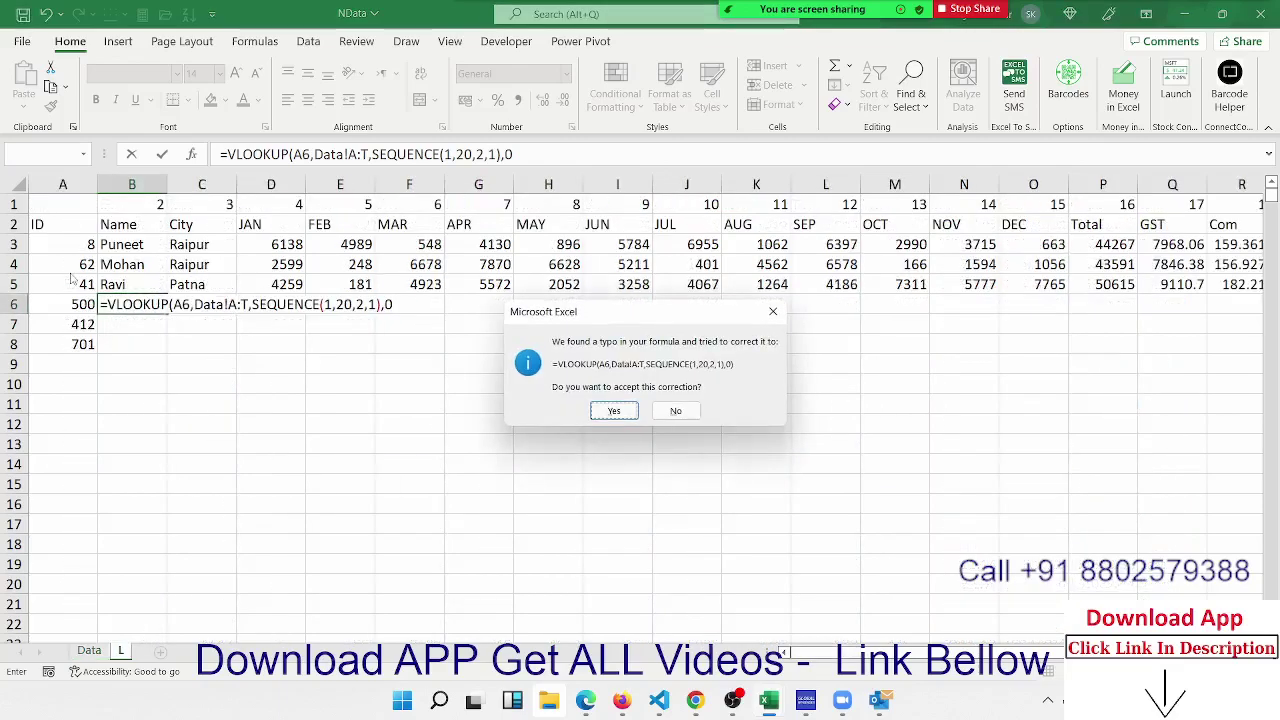
key("Return")
key("Up")
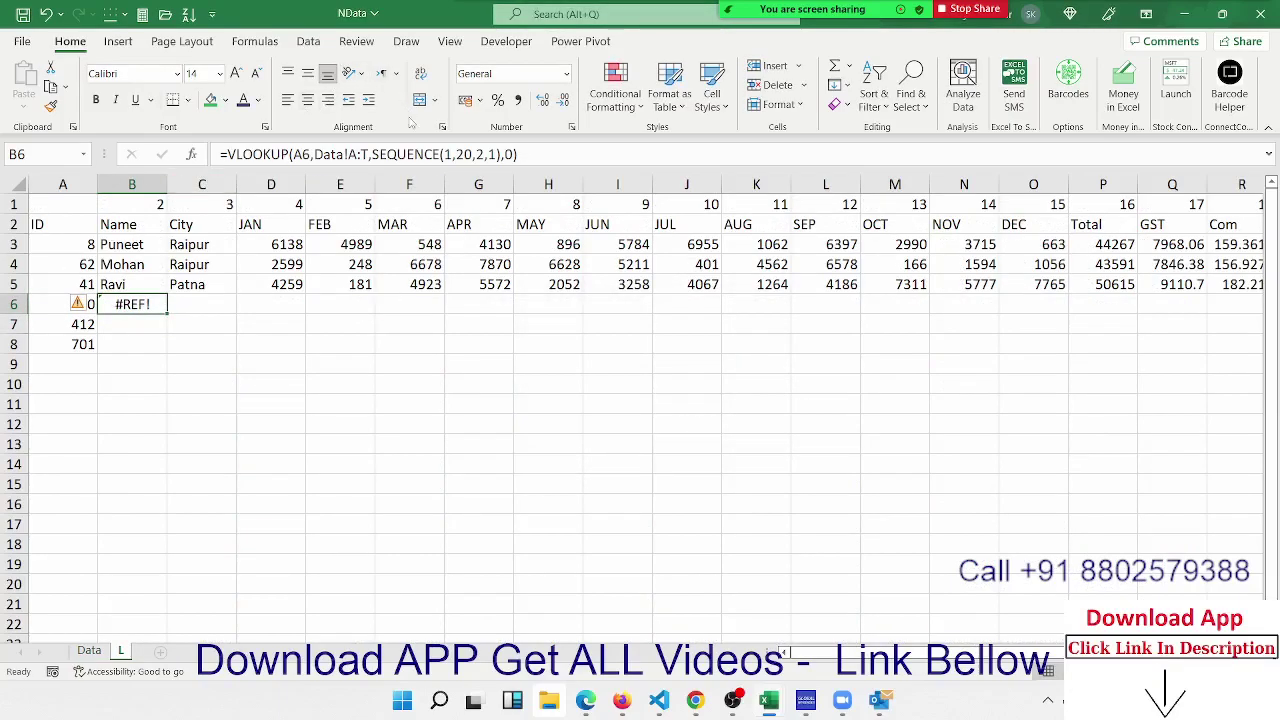
Change B6's SEQUENCE count from 20 to 19 so ID 500's record spills from Muz to Central
left_click(457, 154)
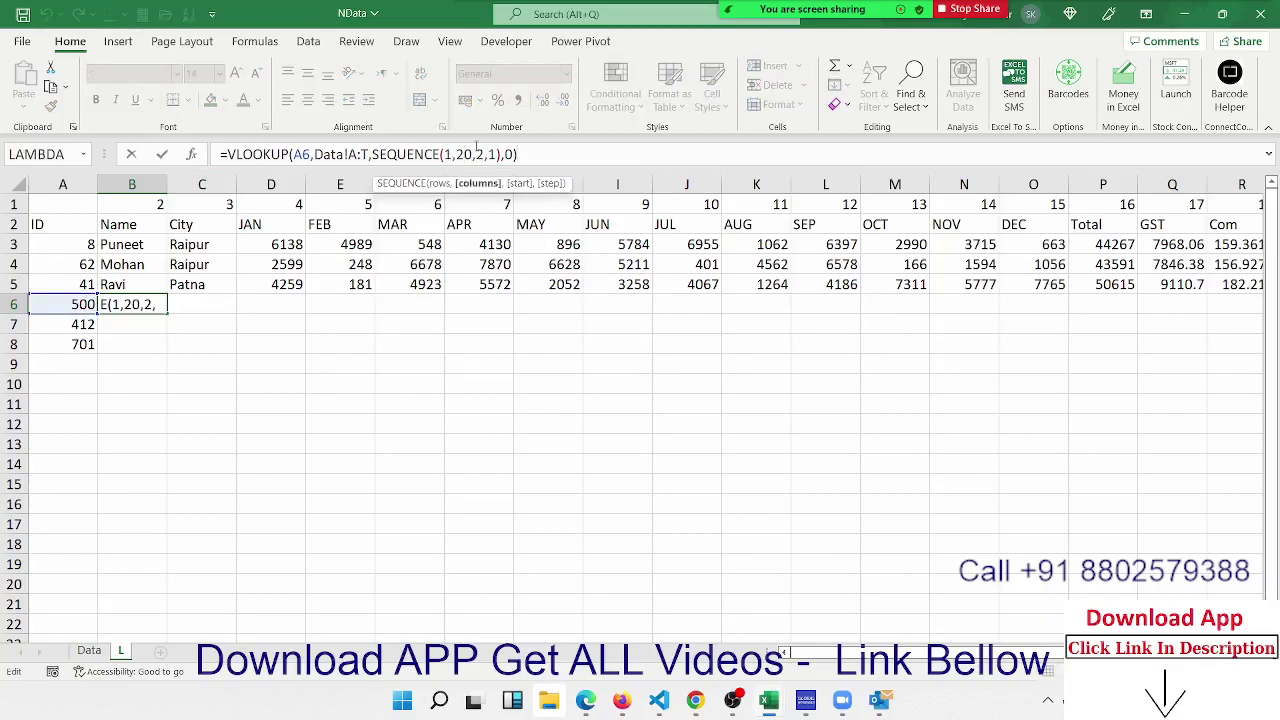
key("BackSpace")
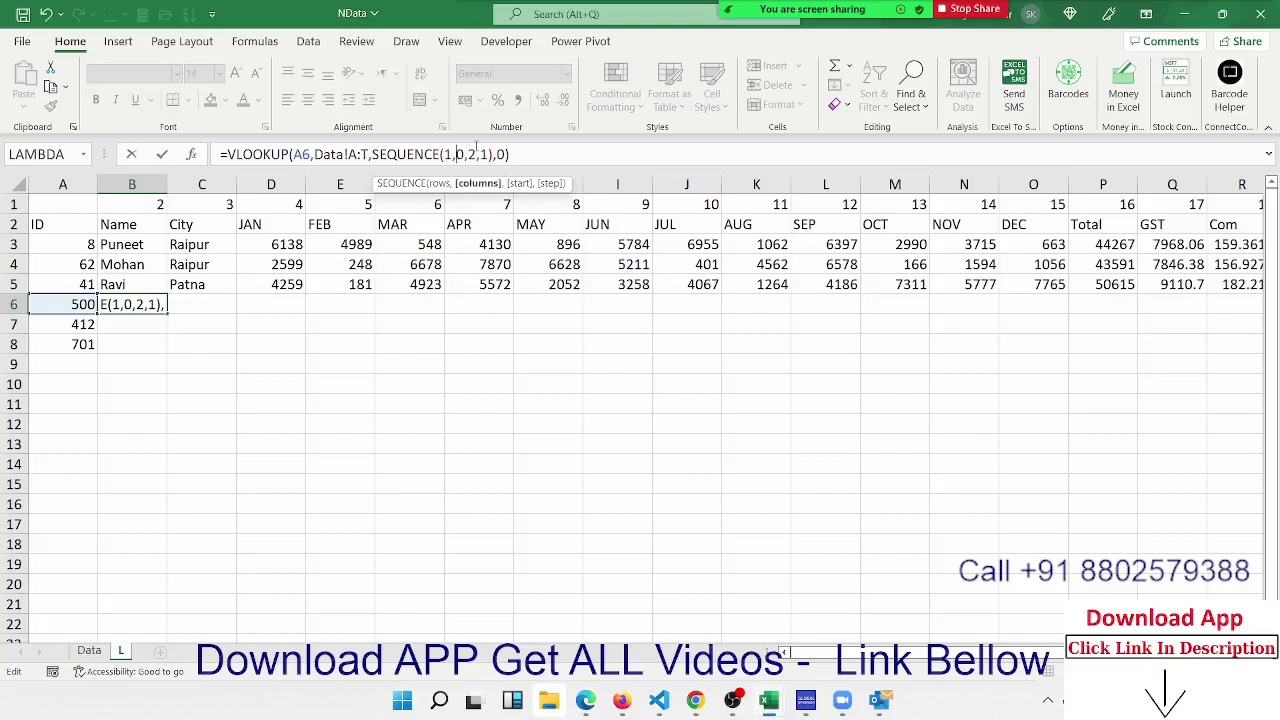
key("Delete")
type("19")
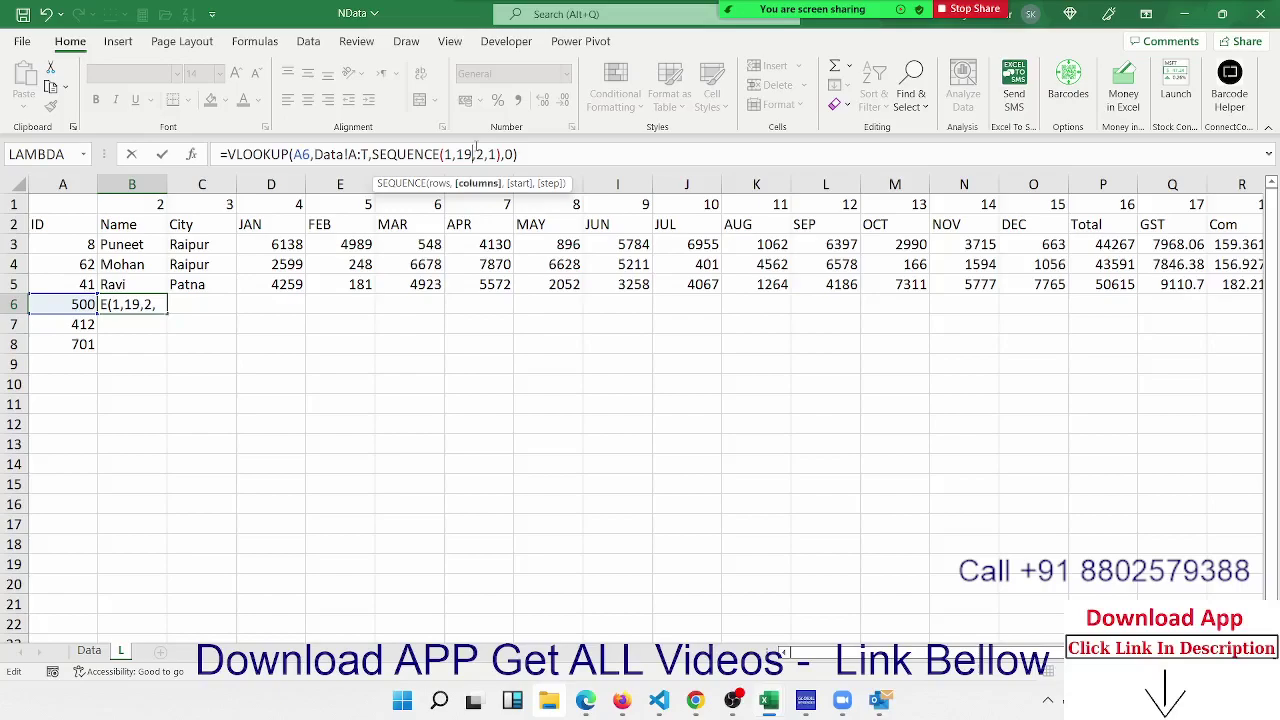
key("Return")
key("Up")
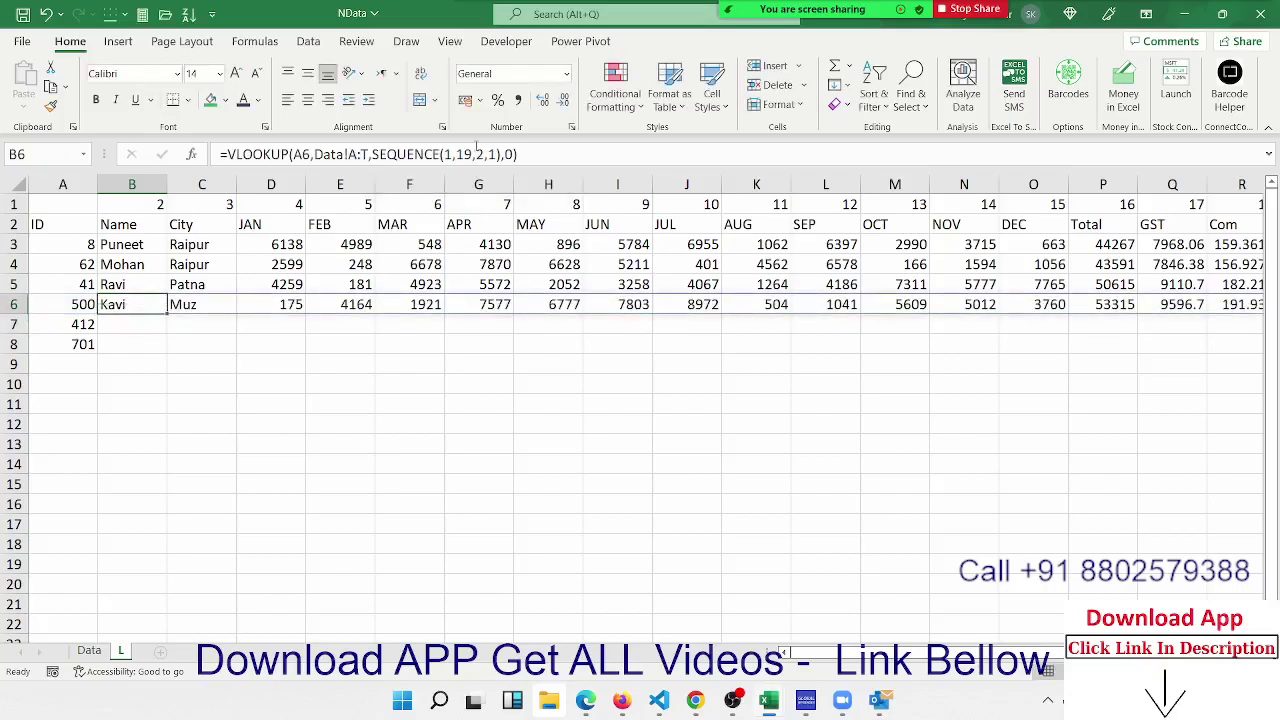
key("Right")
key("Right")
key("Right")
key("Right")
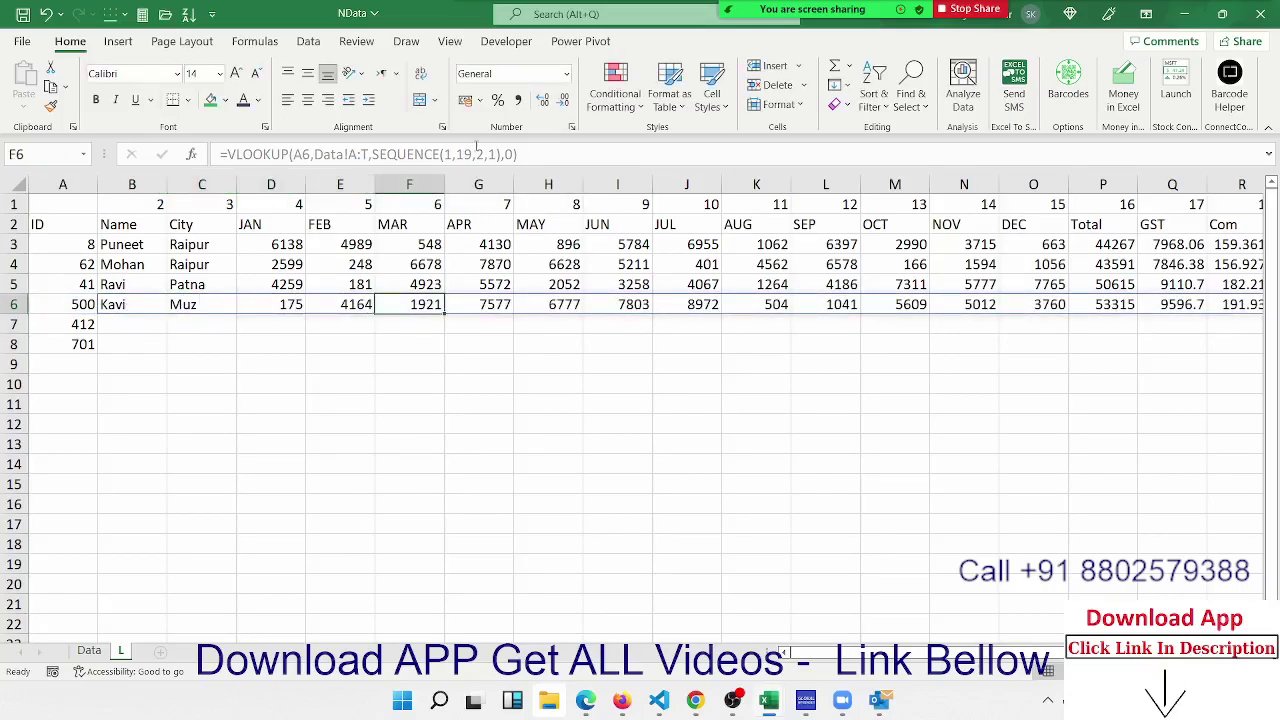
key("Right")
key("Right")
key("Right")
key("Right")
key("Right")
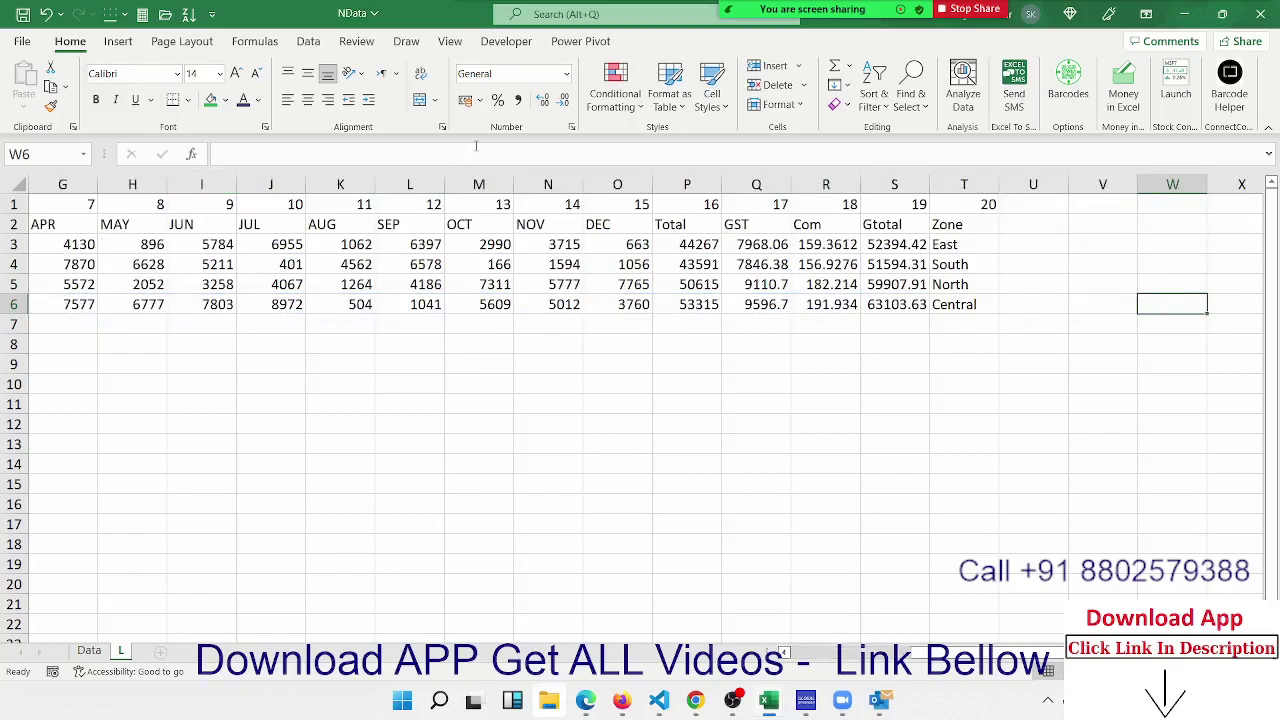
key("Left")
key("Left")
key("ctrl+Left")
key("ctrl+Left")
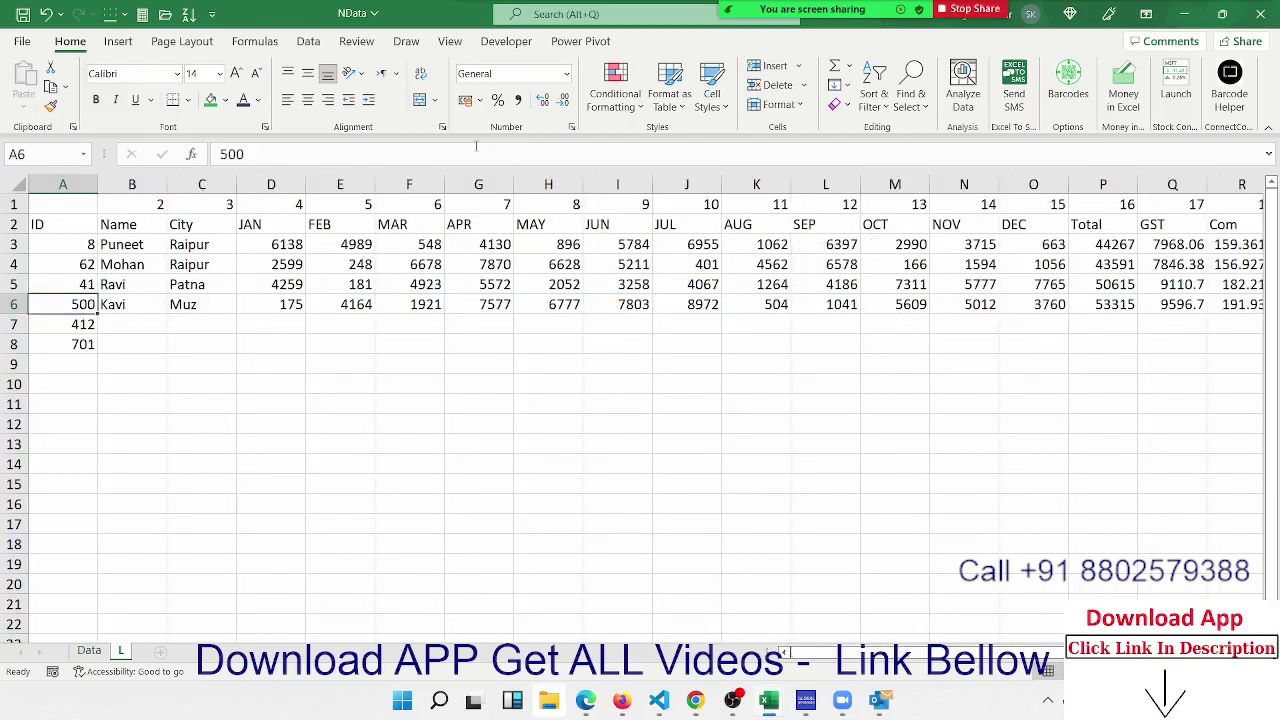
key("Right")
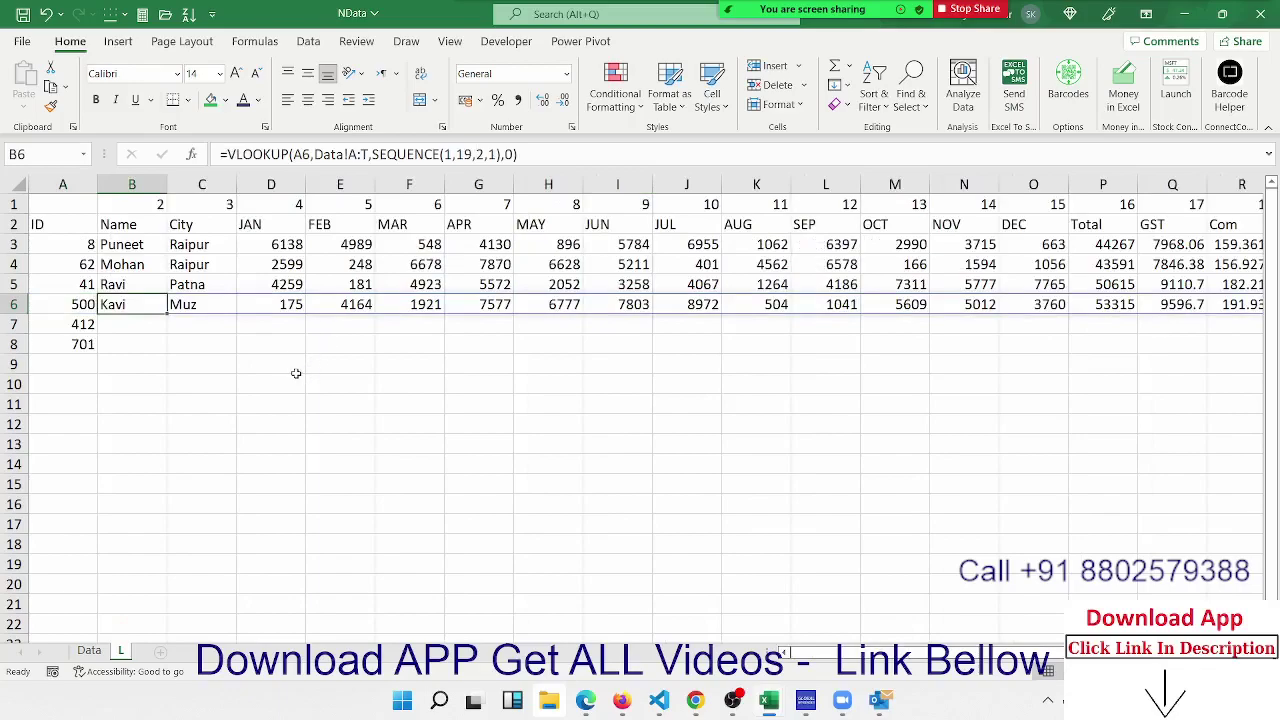
Try typing an array constant of 1, 2, 3 in C10, then cancel it
left_click(171, 386)
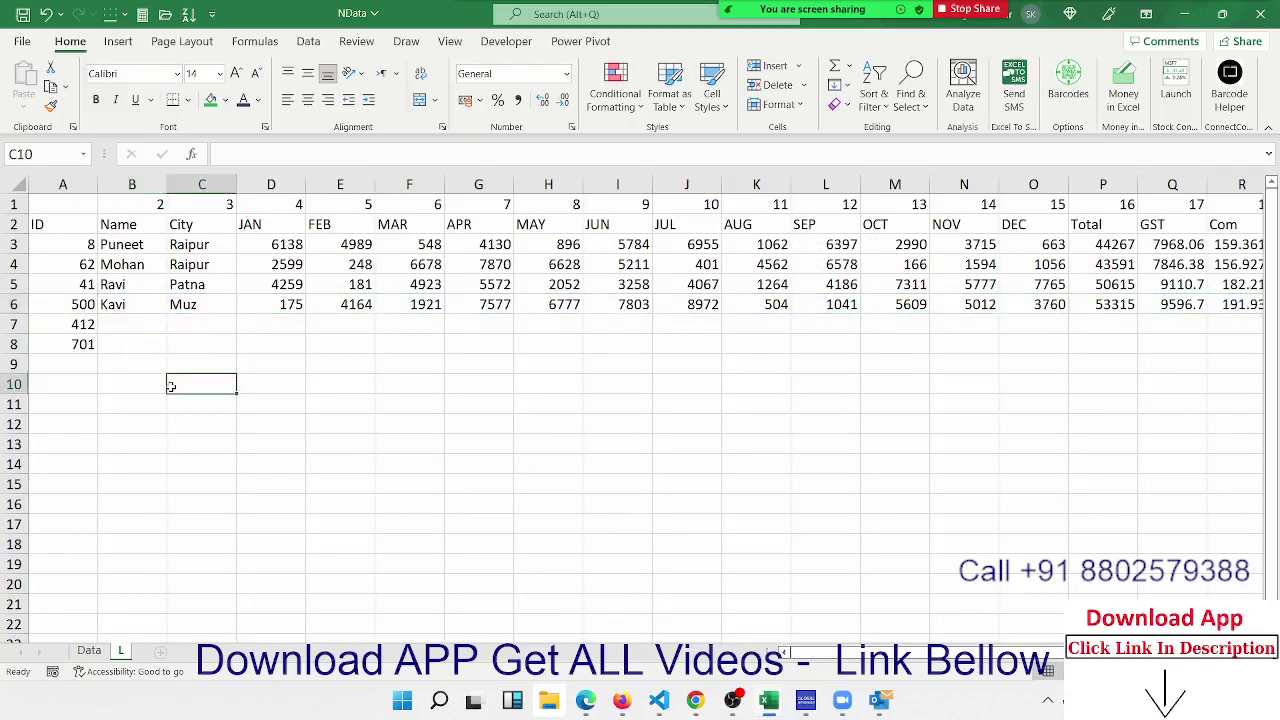
type("[]")
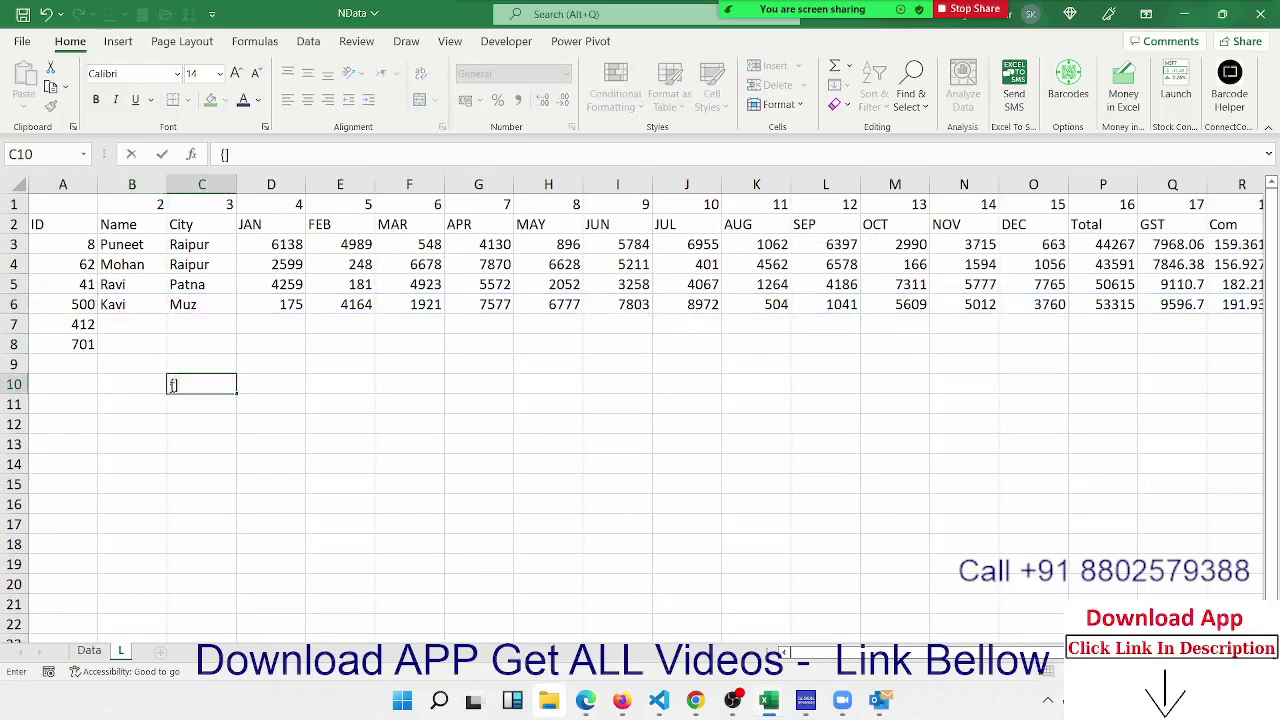
key("BackSpace")
type("1m")
key("BackSpace")
type(",2,3,")
key("Escape")
Enter =SEQUENCE(1,5,1,1) in C10 to spill 1 to 5 across the row
type("=")
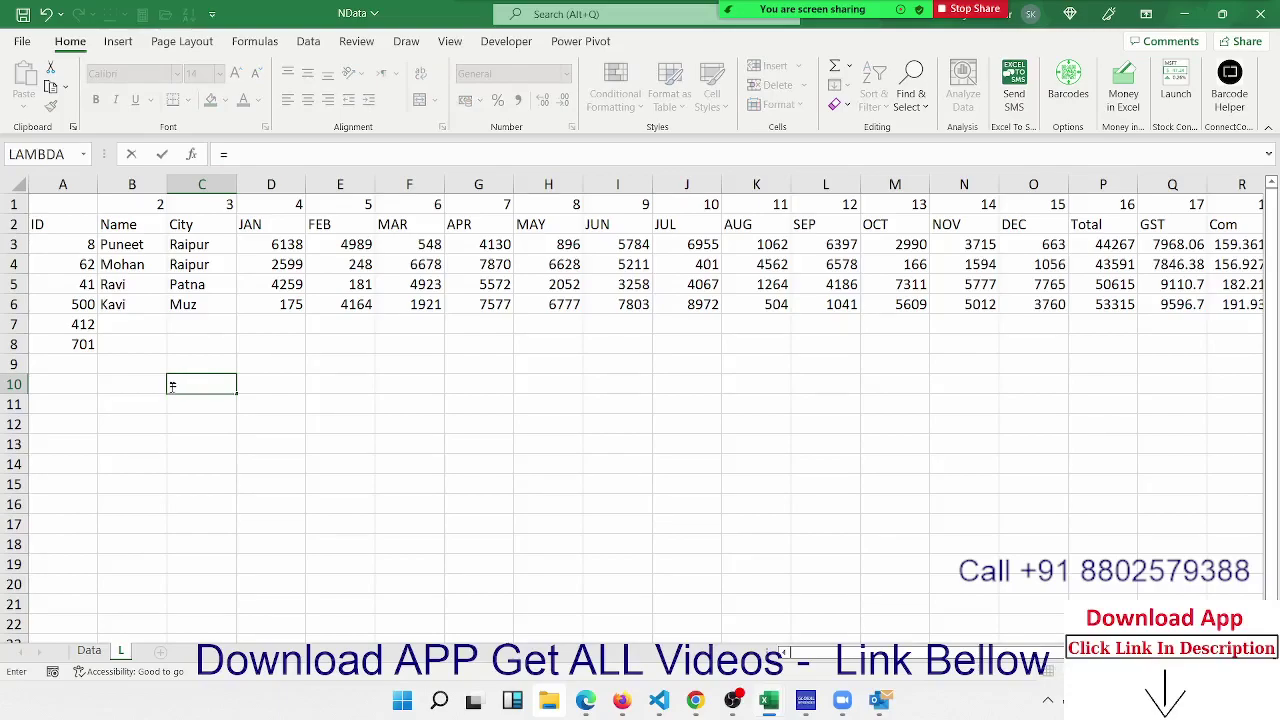
type("seq")
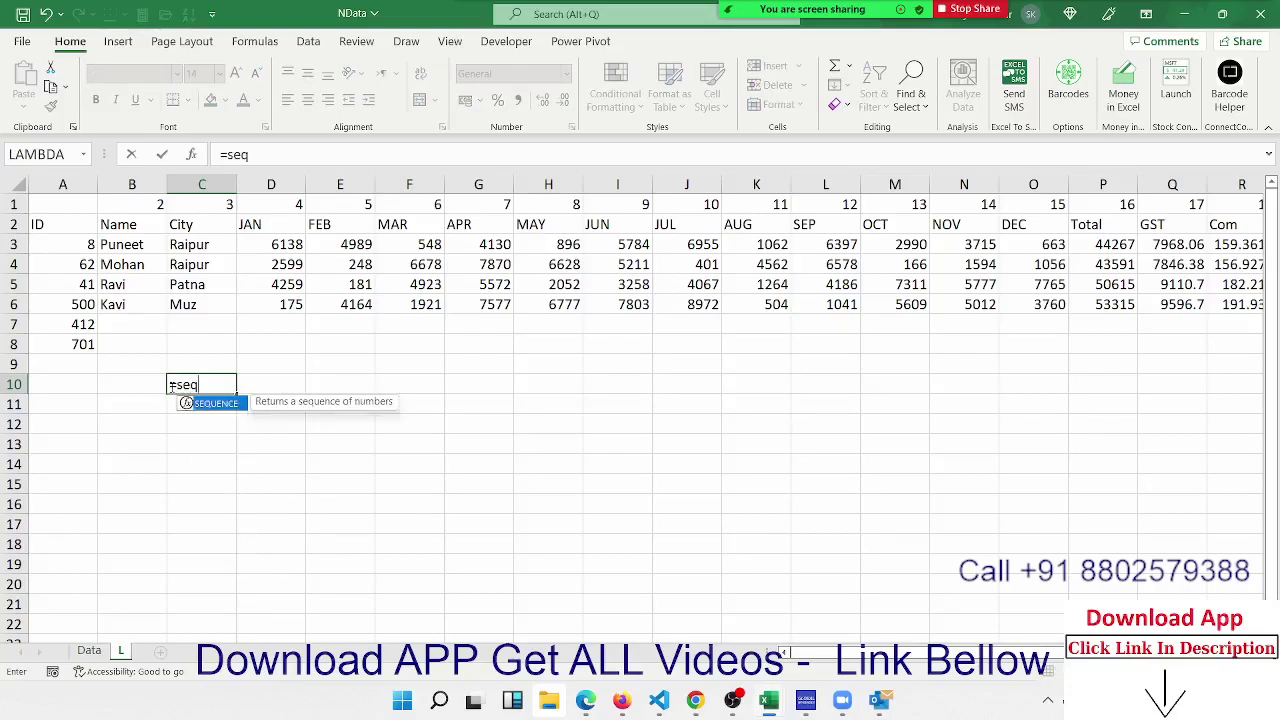
key("Tab")
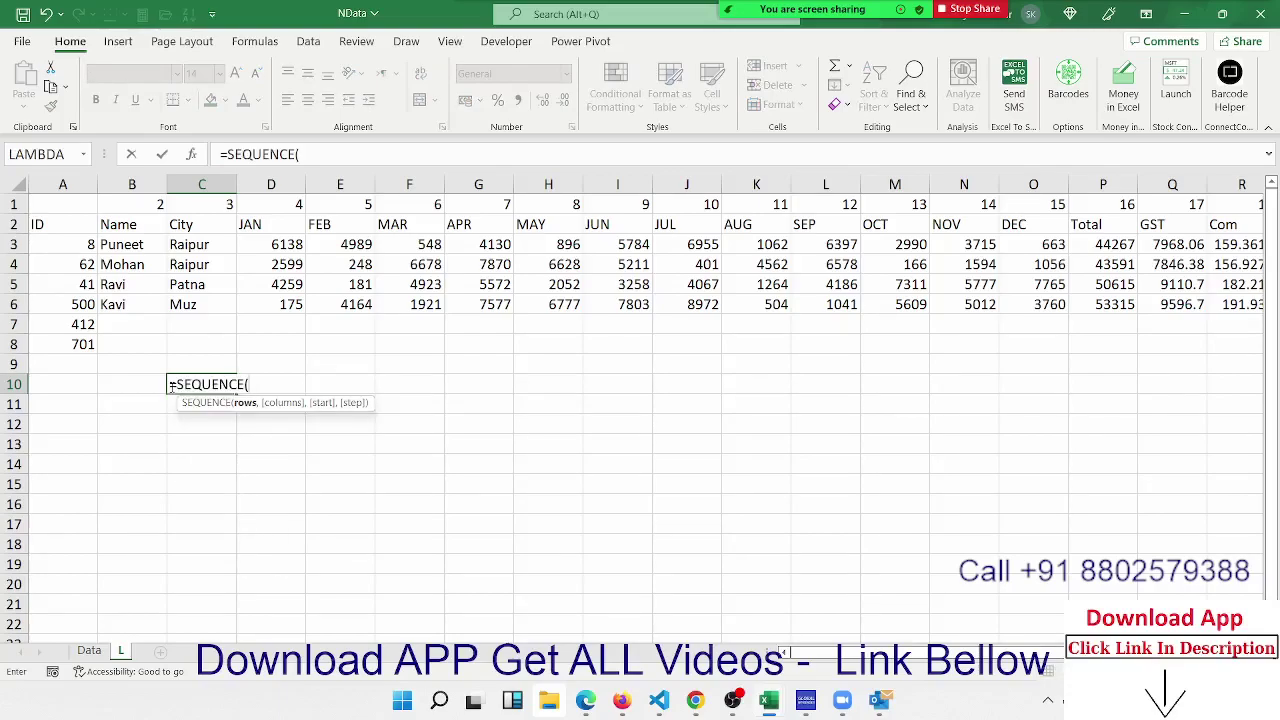
type("1,")
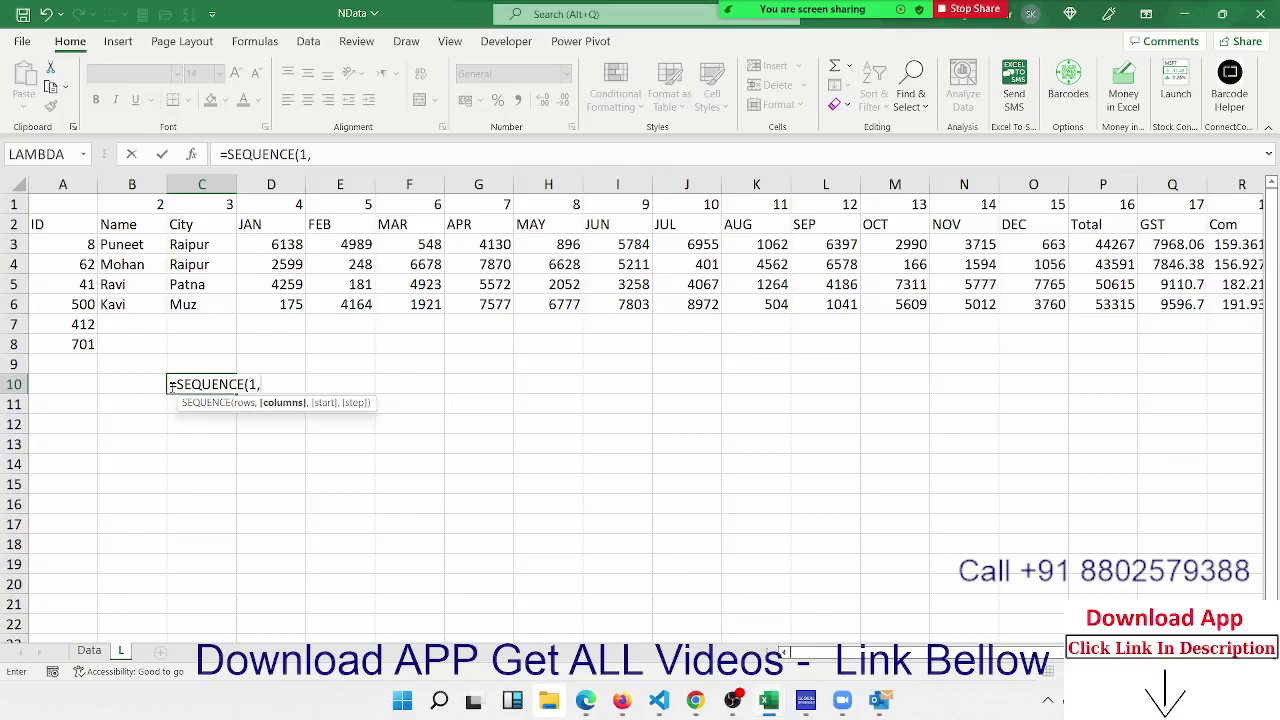
type("5,")
type("1,")
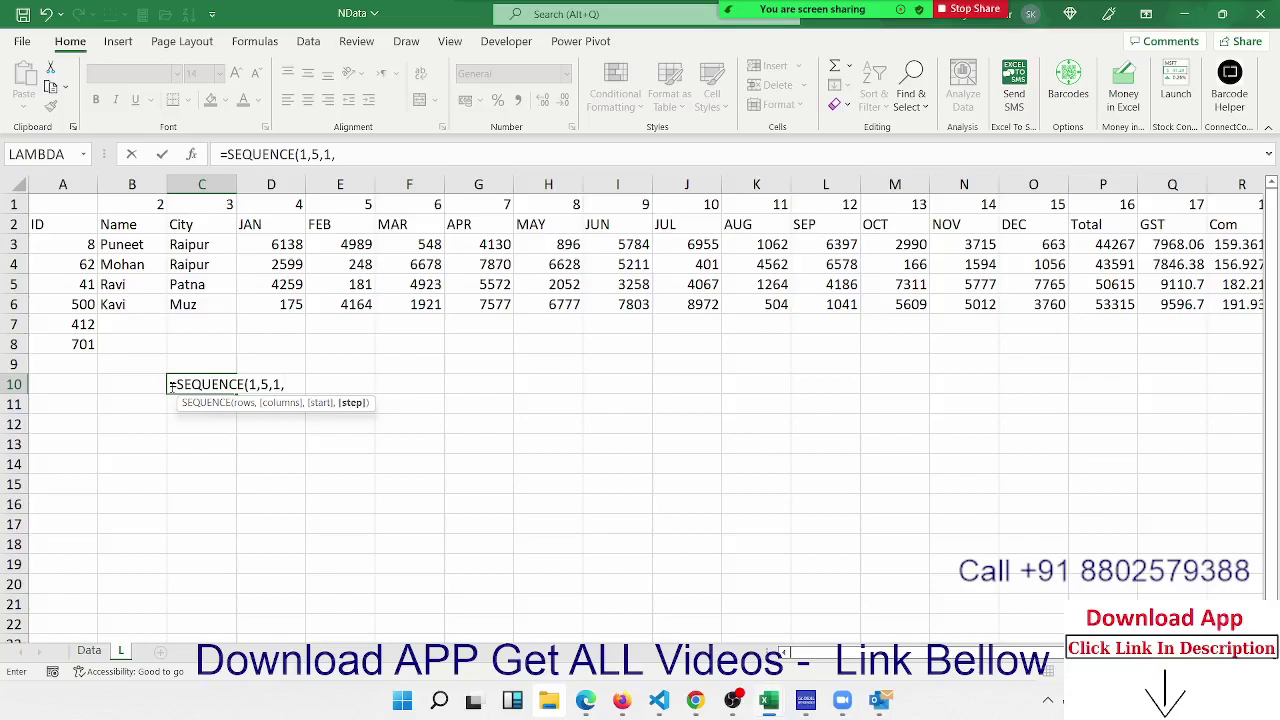
type("1")
key("Return")
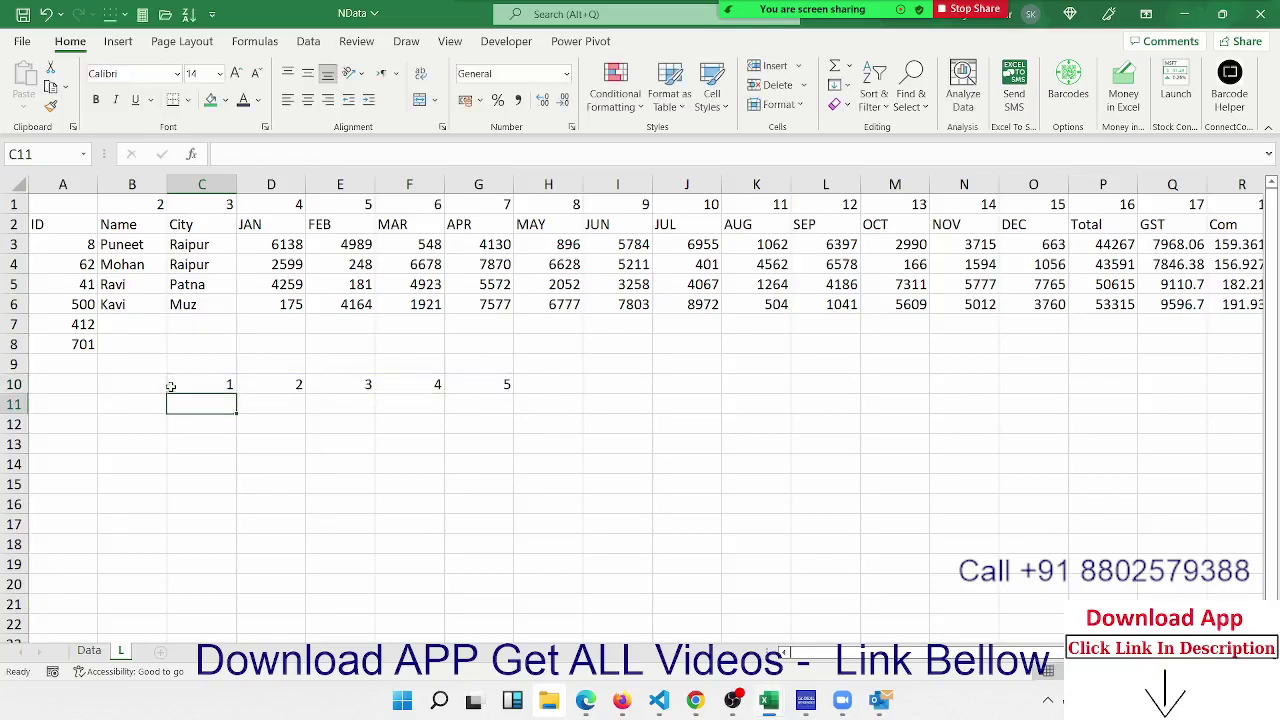
left_click(171, 386)
Enter =SEQUENCE(5,1,2,1) in C11 to spill 2 to 6 downward
key("Return")
type("=se")
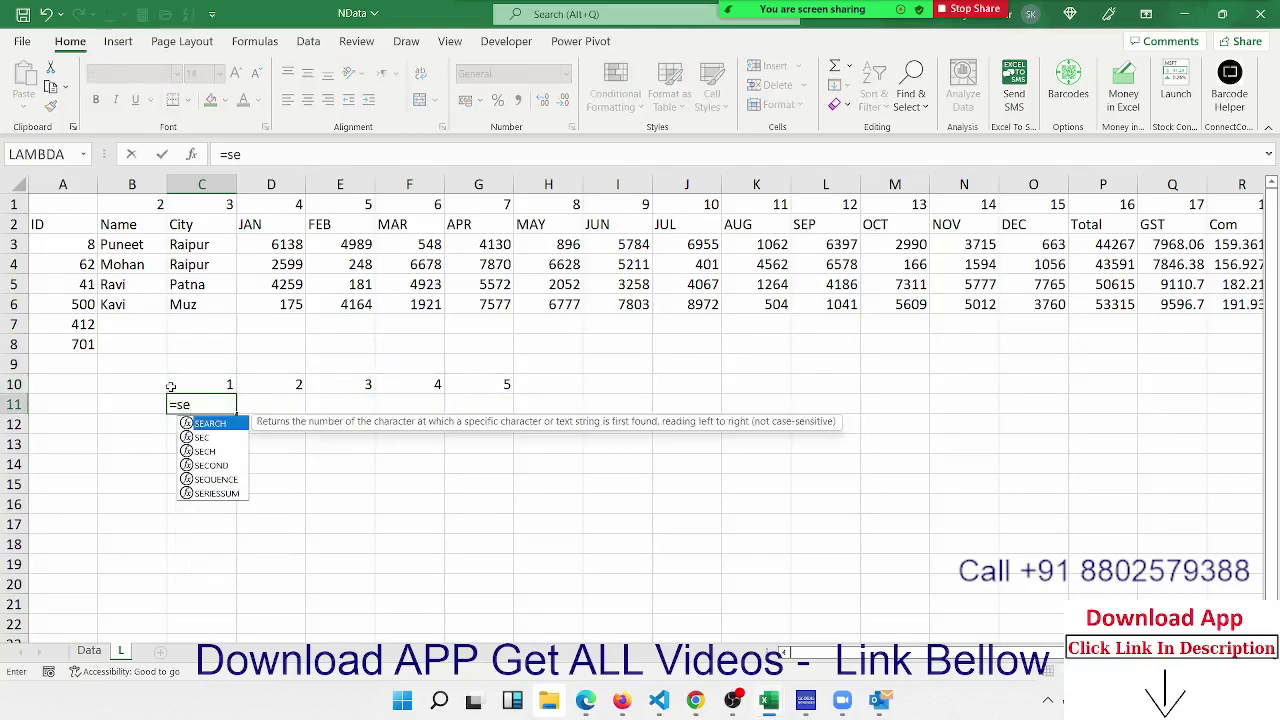
type("q")
key("Tab")
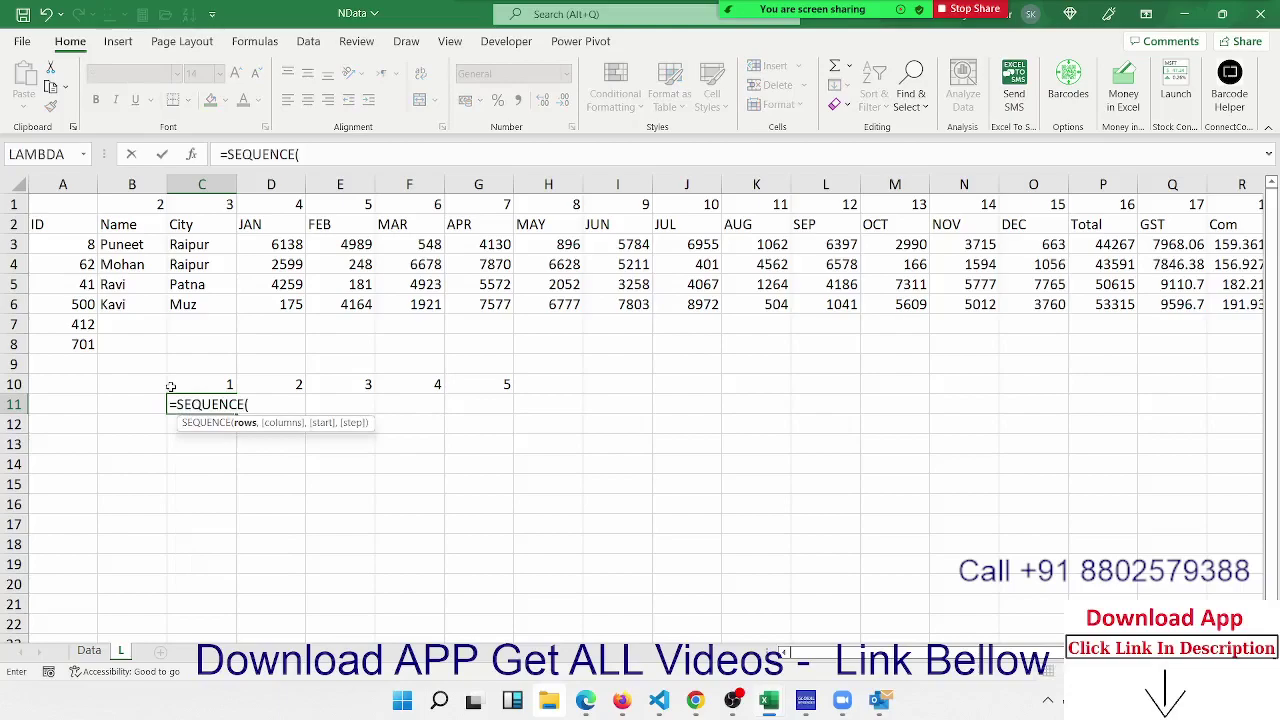
type("5")
type(",1,")
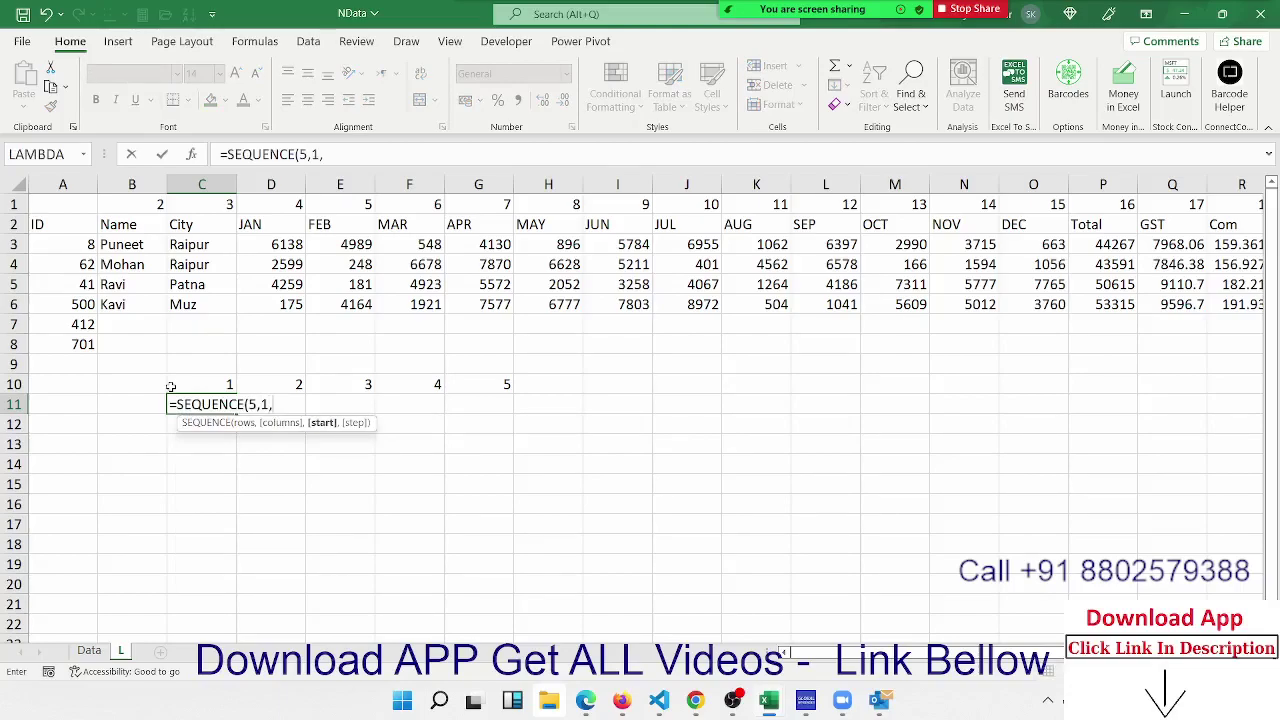
type("2,")
type("1")
key("Return")
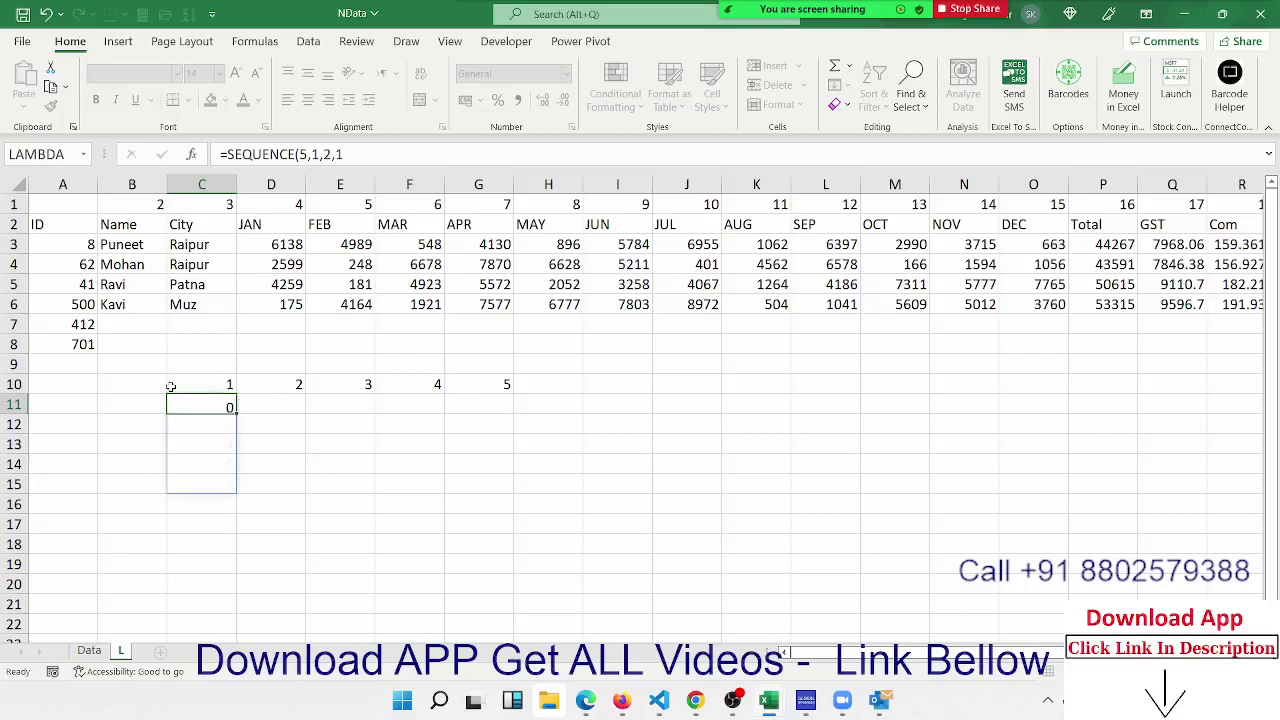
key("Up")
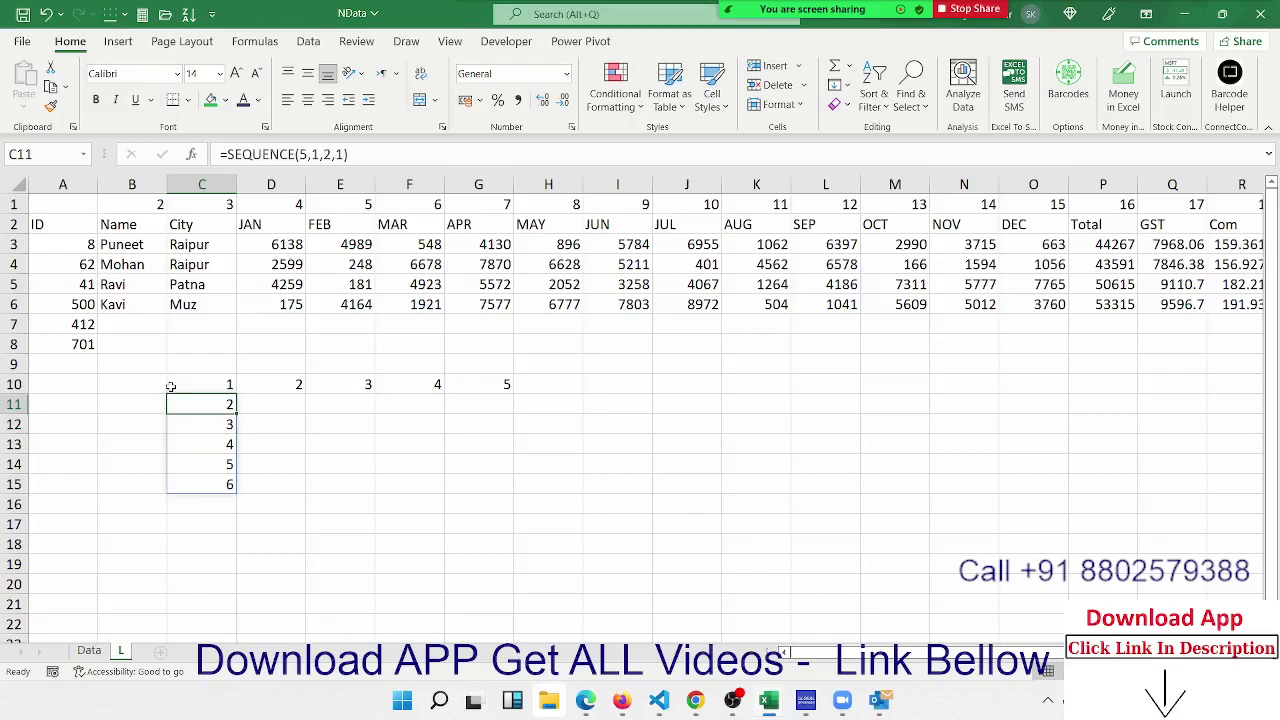
key("Up")
key("Up")
key("Down")
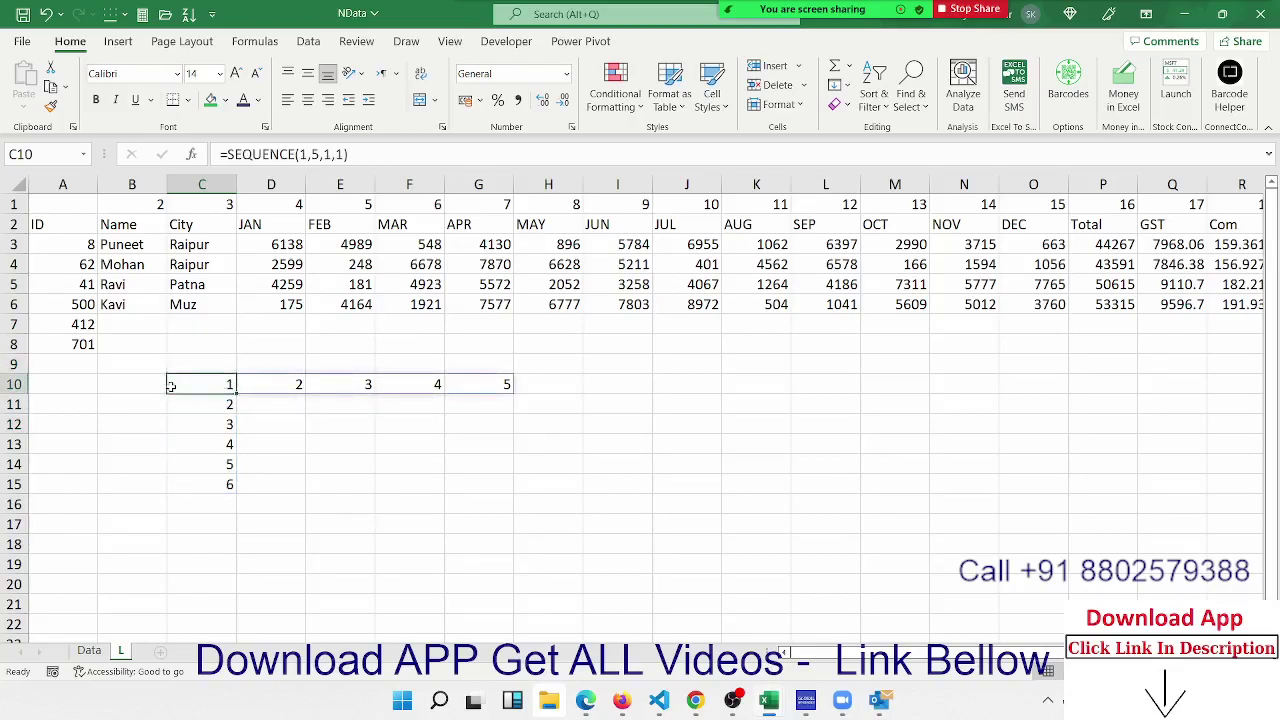
Select the sequence test area C10:G15 and delete its contents
key("shift+Right")
key("shift+Right")
key("shift+Right")
key("shift+Right")
key("shift+Down")
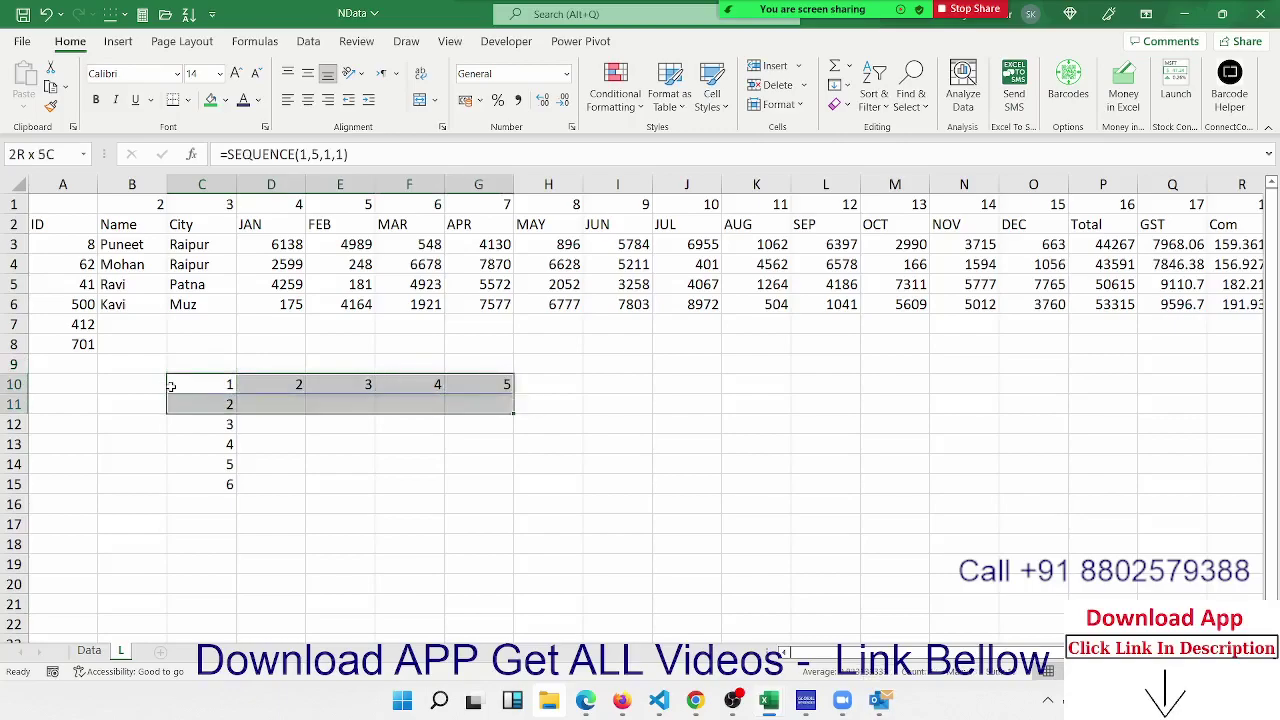
key("shift+Down")
key("shift+Down")
key("shift+Down")
key("shift+Down")
key("shift+Down")
key("shift+Up")
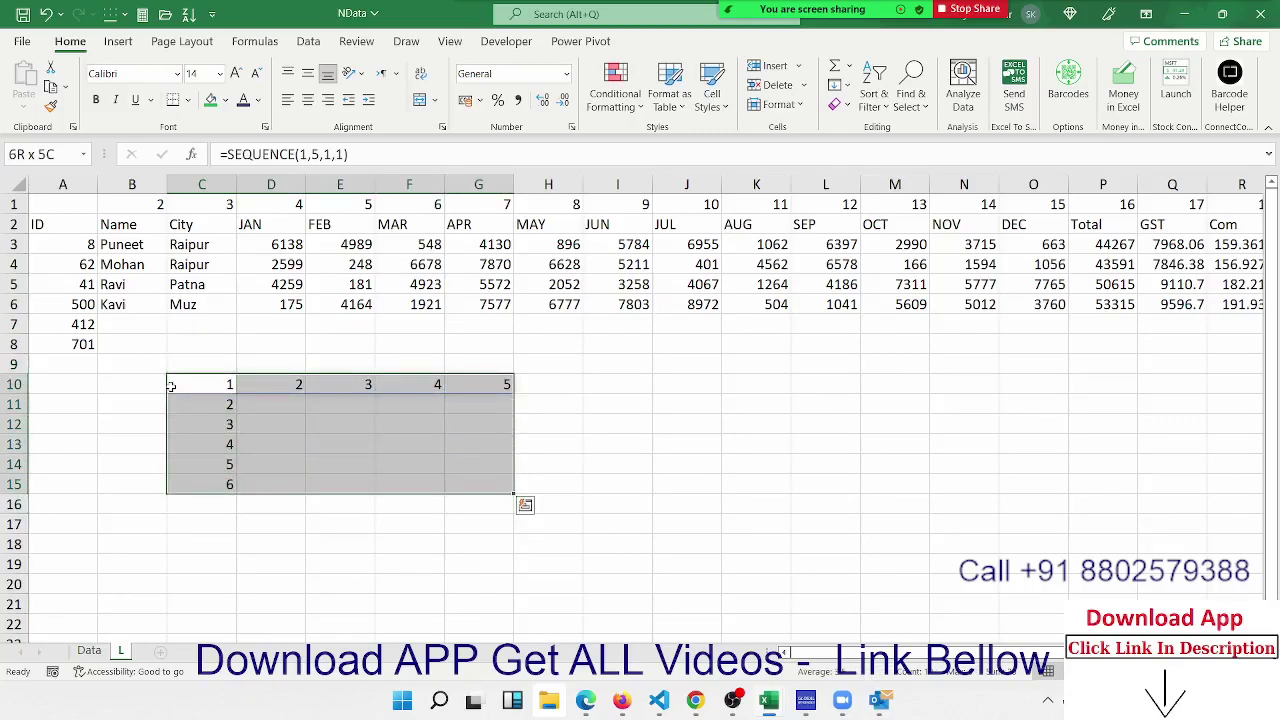
key("Delete")
key("Up")
key("Up")
key("Up")
key("Up")
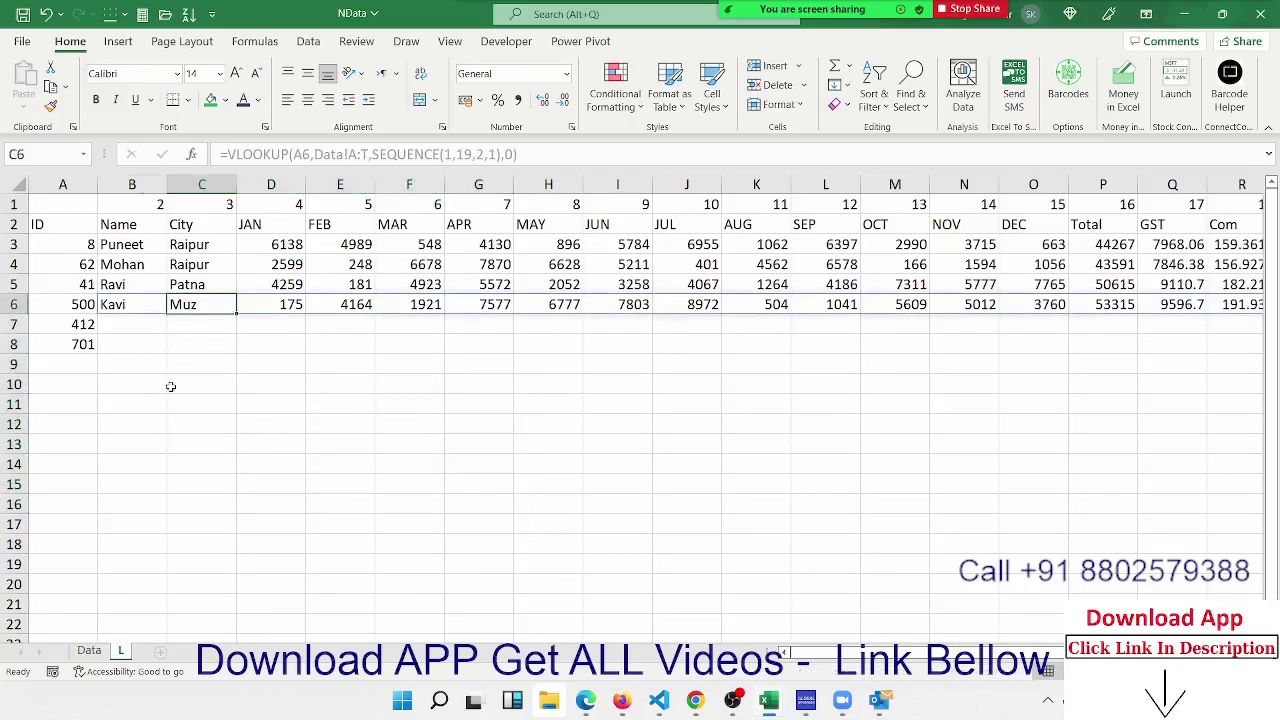
key("Left")
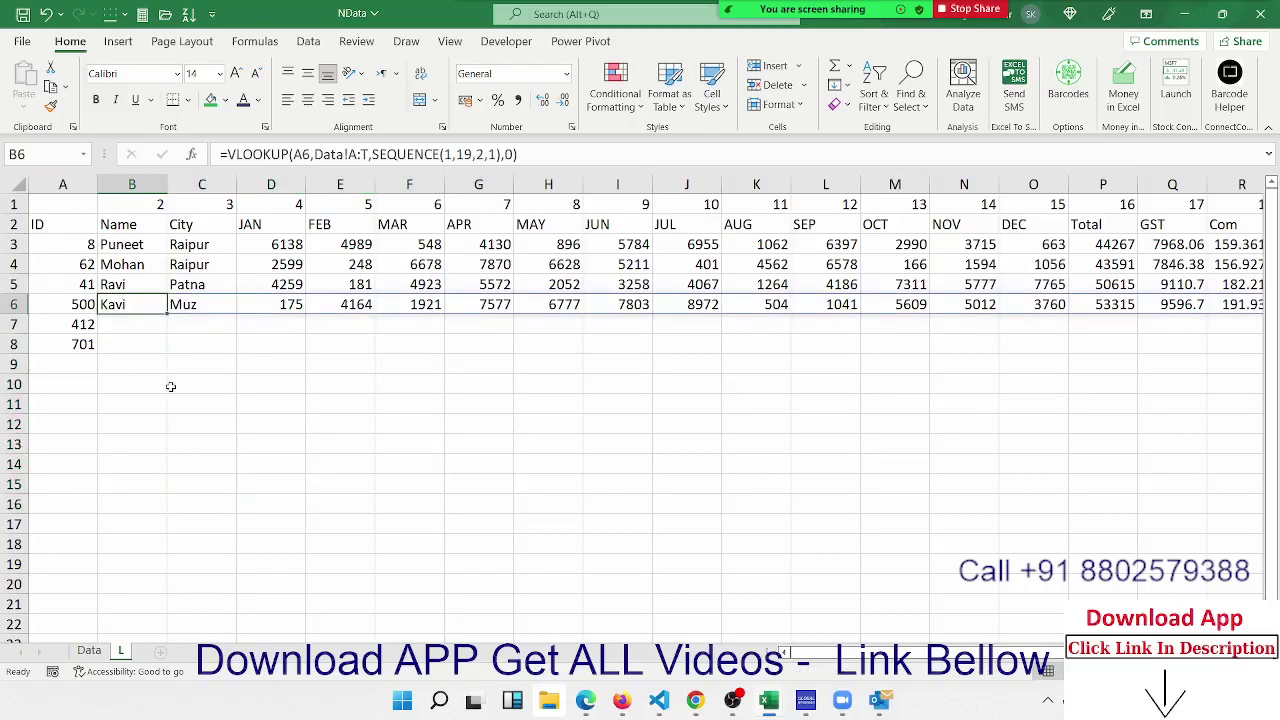
key("Down")
key("Down")
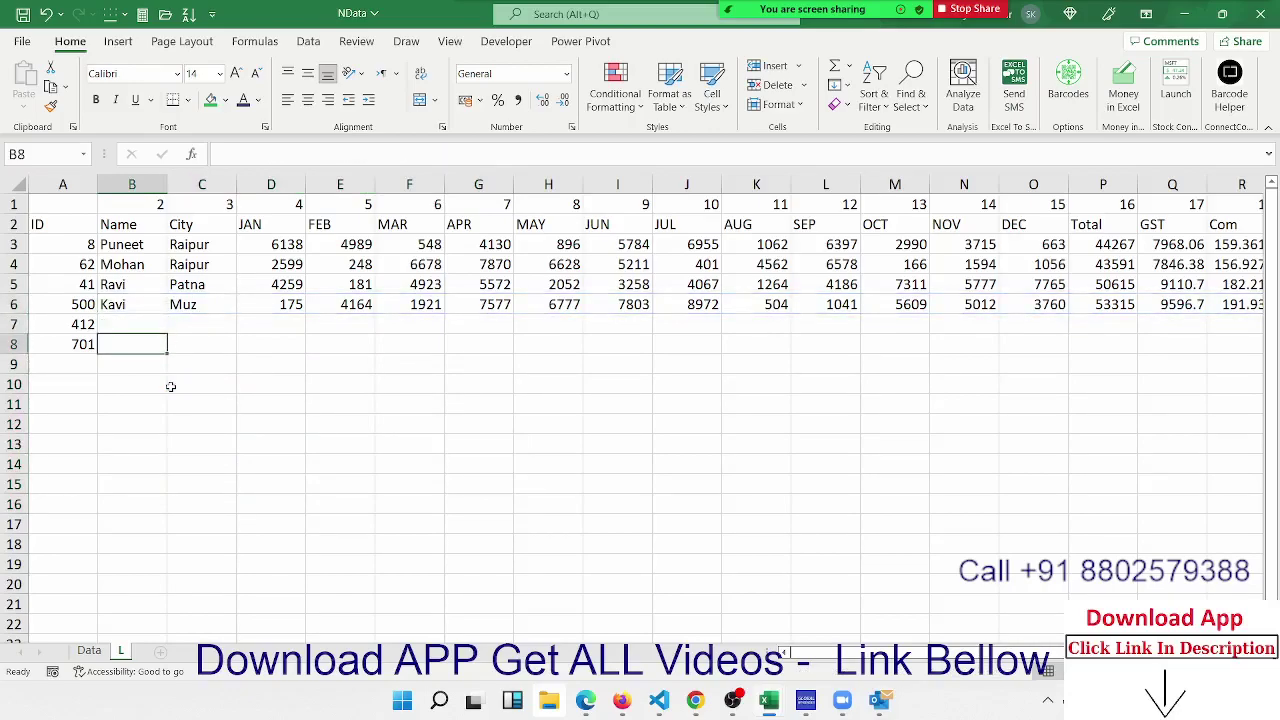
Copy the ID and JAN headers into A12 and B12
left_click(68, 229)
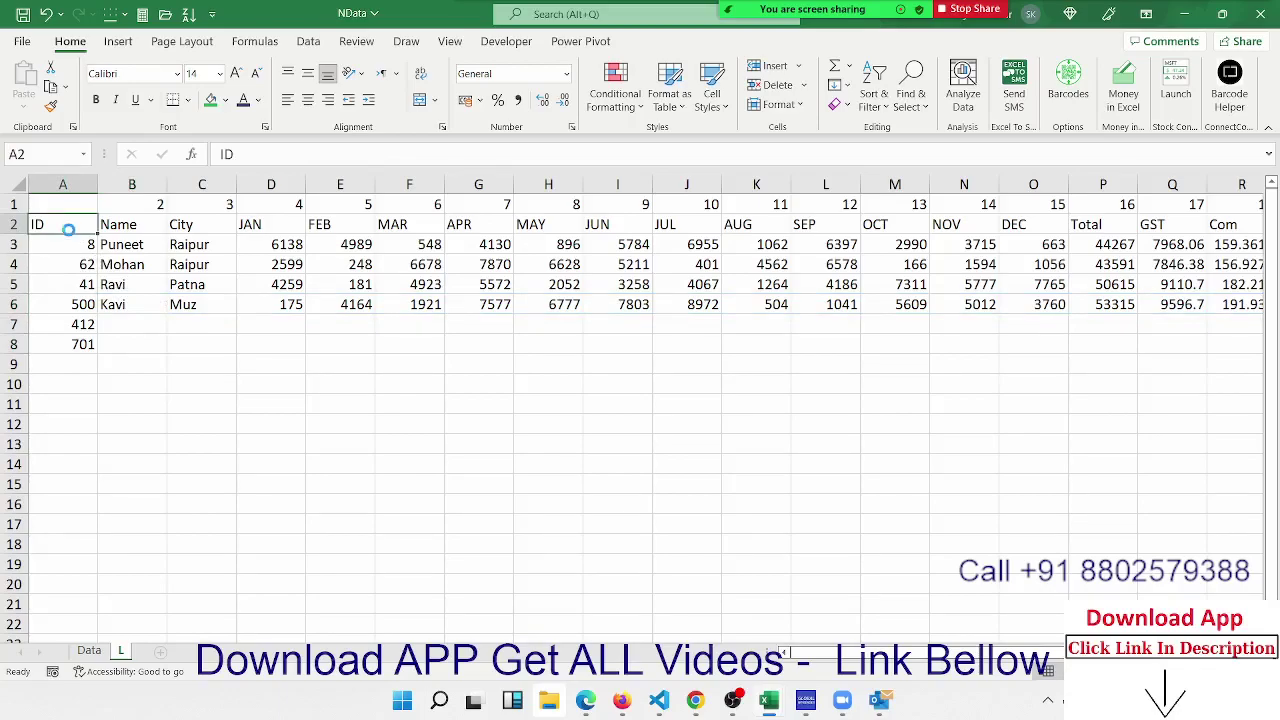
key("ctrl+c")
left_click(73, 426)
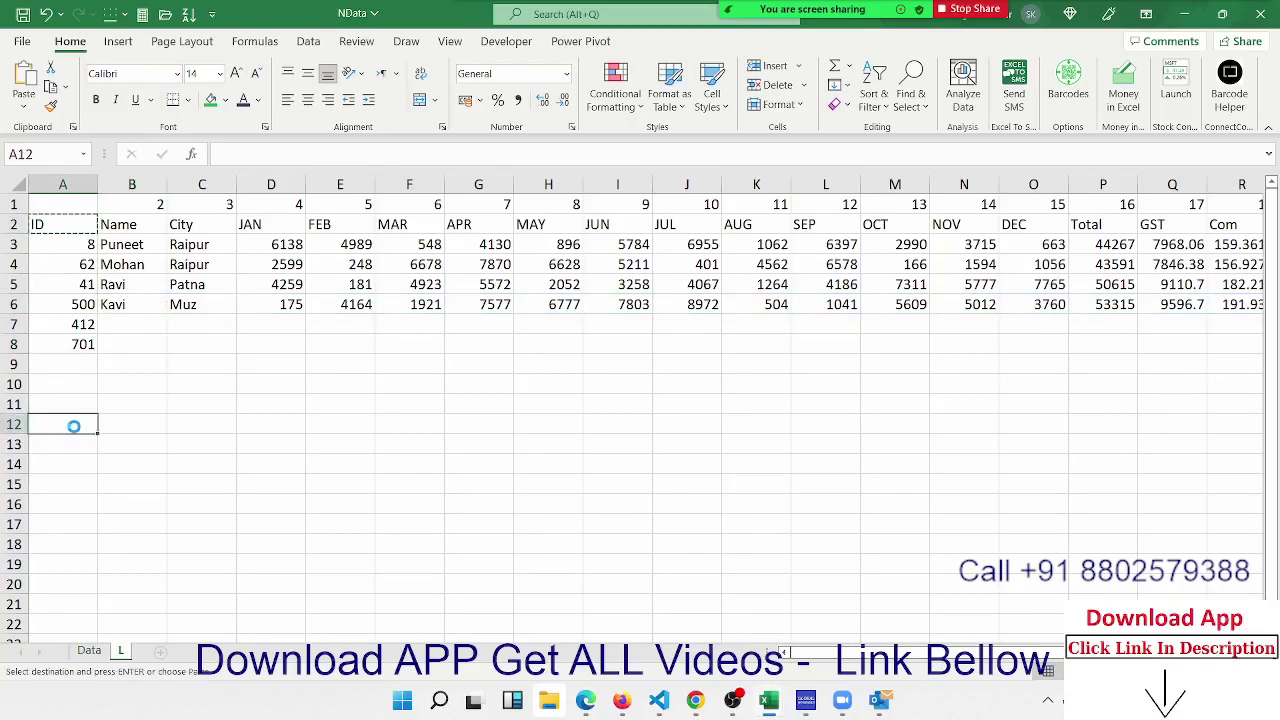
key("ctrl+c")
left_click(63, 228)
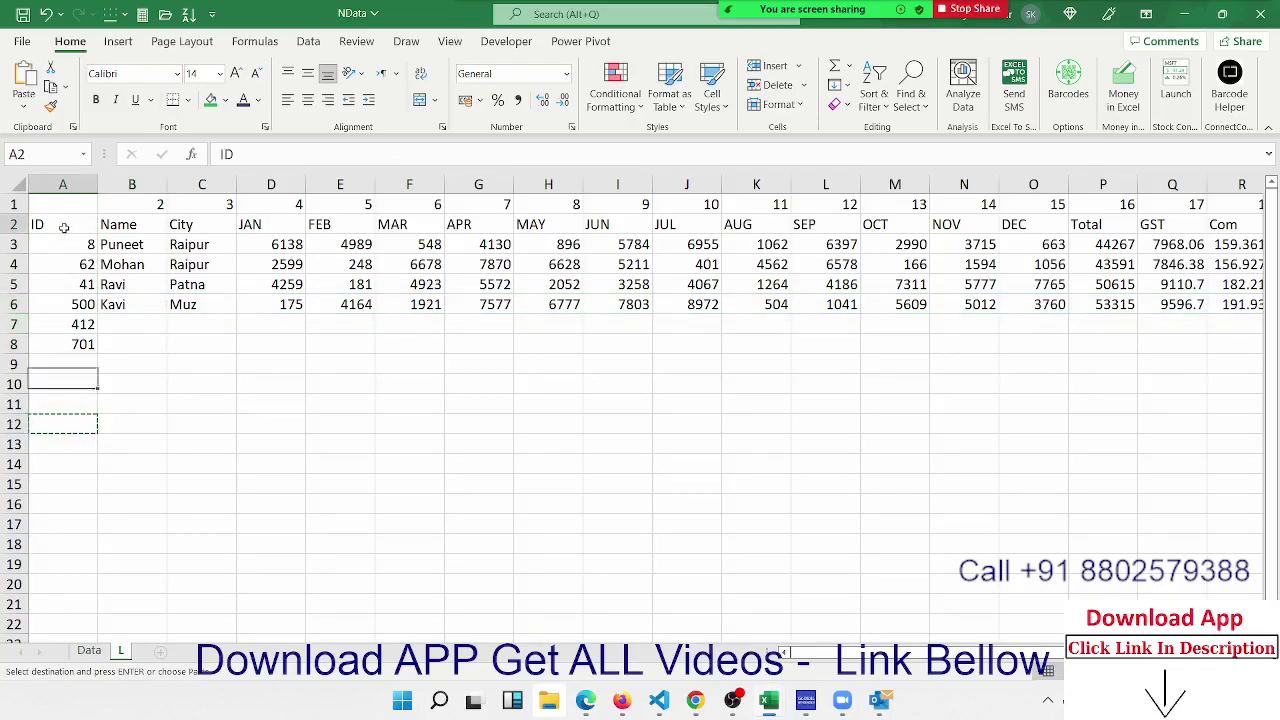
key("ctrl+c")
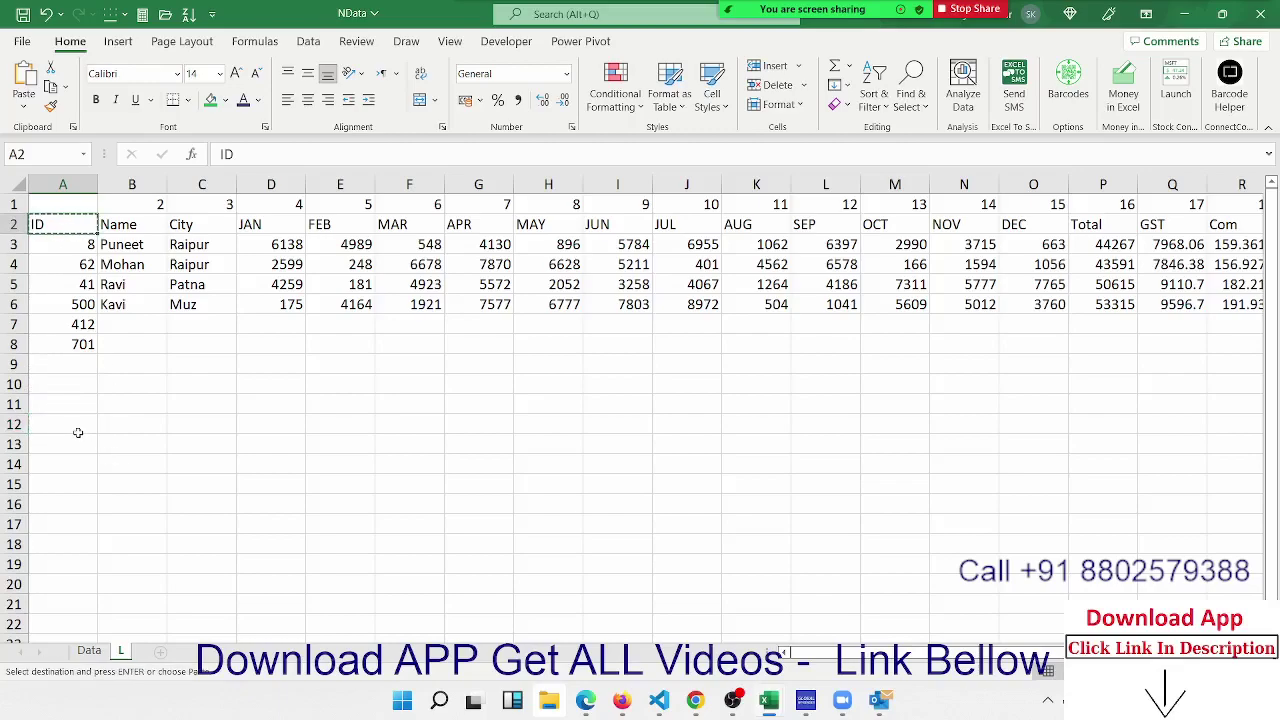
left_click(78, 432)
key("ctrl+v")
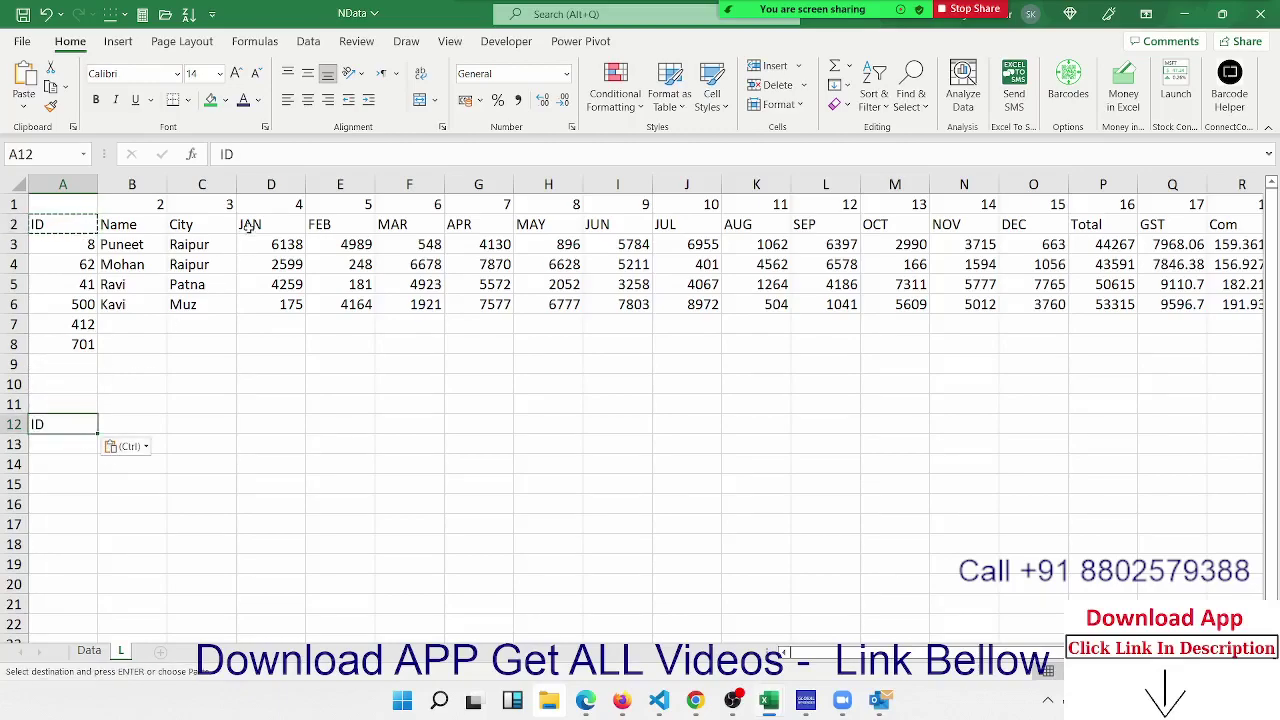
left_click(249, 226)
key("ctrl+c")
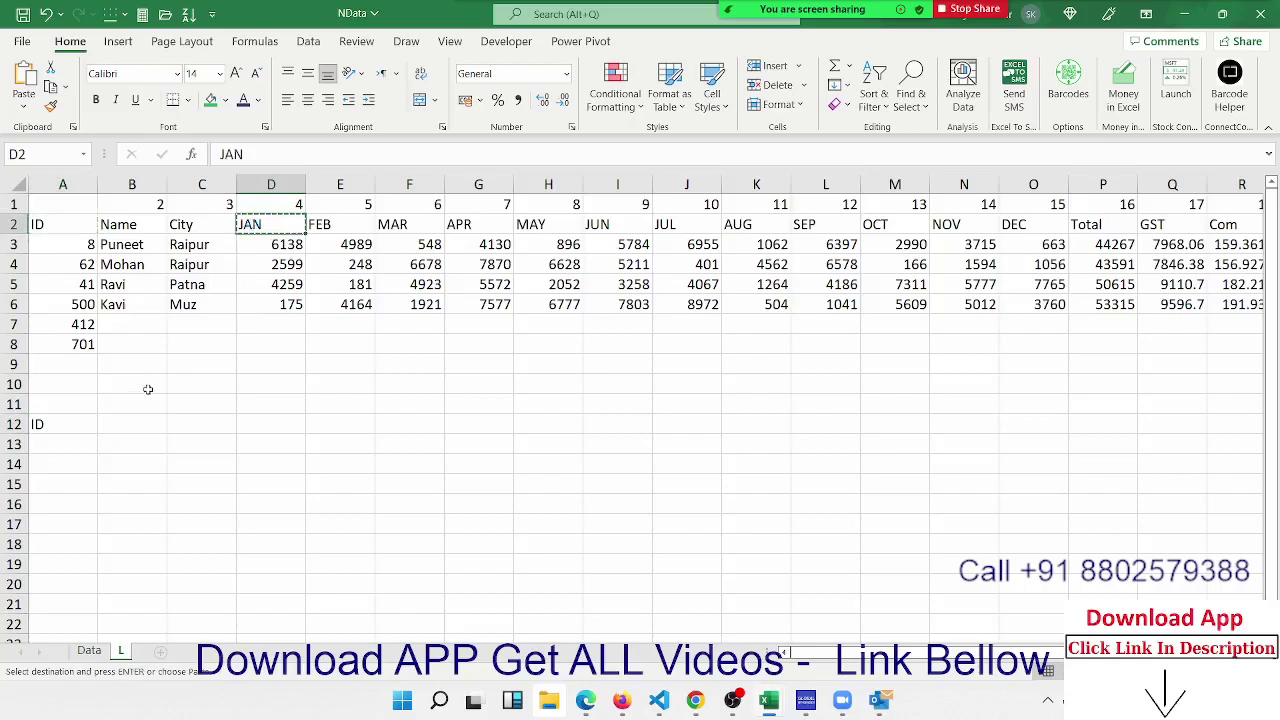
left_click(126, 420)
key("ctrl+v")
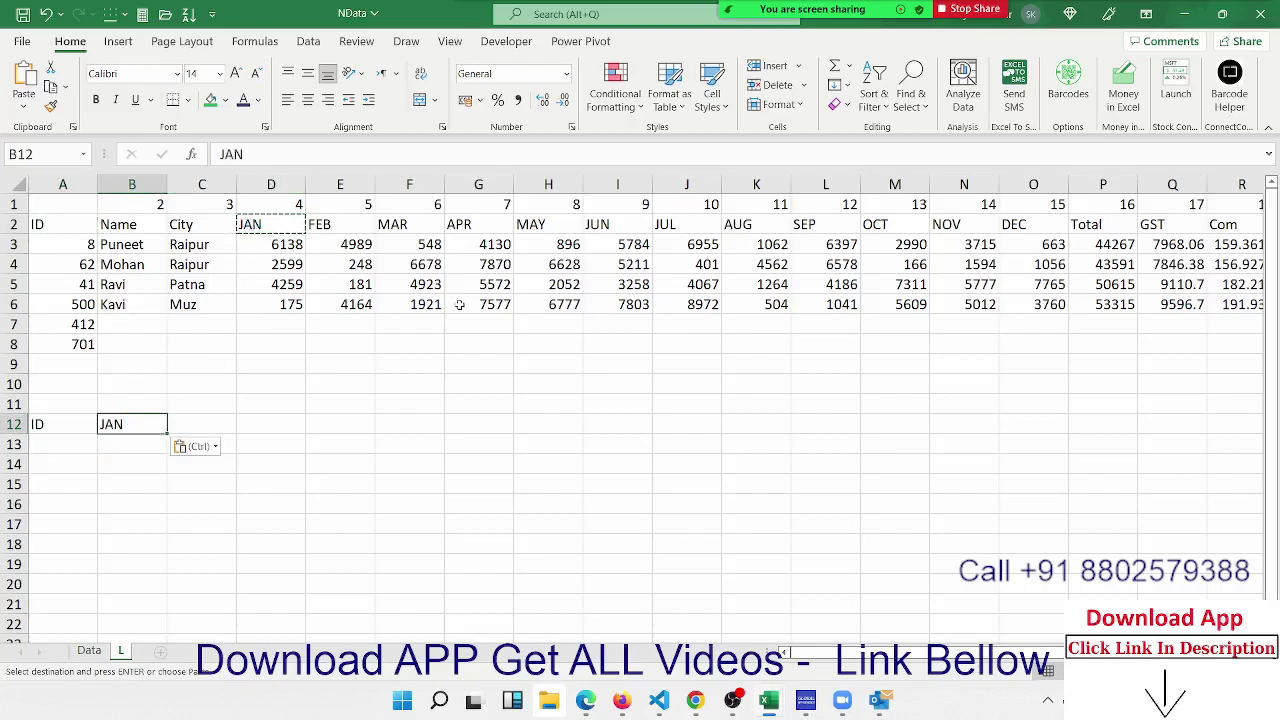
Copy the MAY and Name headers into C12 and D12
left_click(529, 228)
key("ctrl+c")
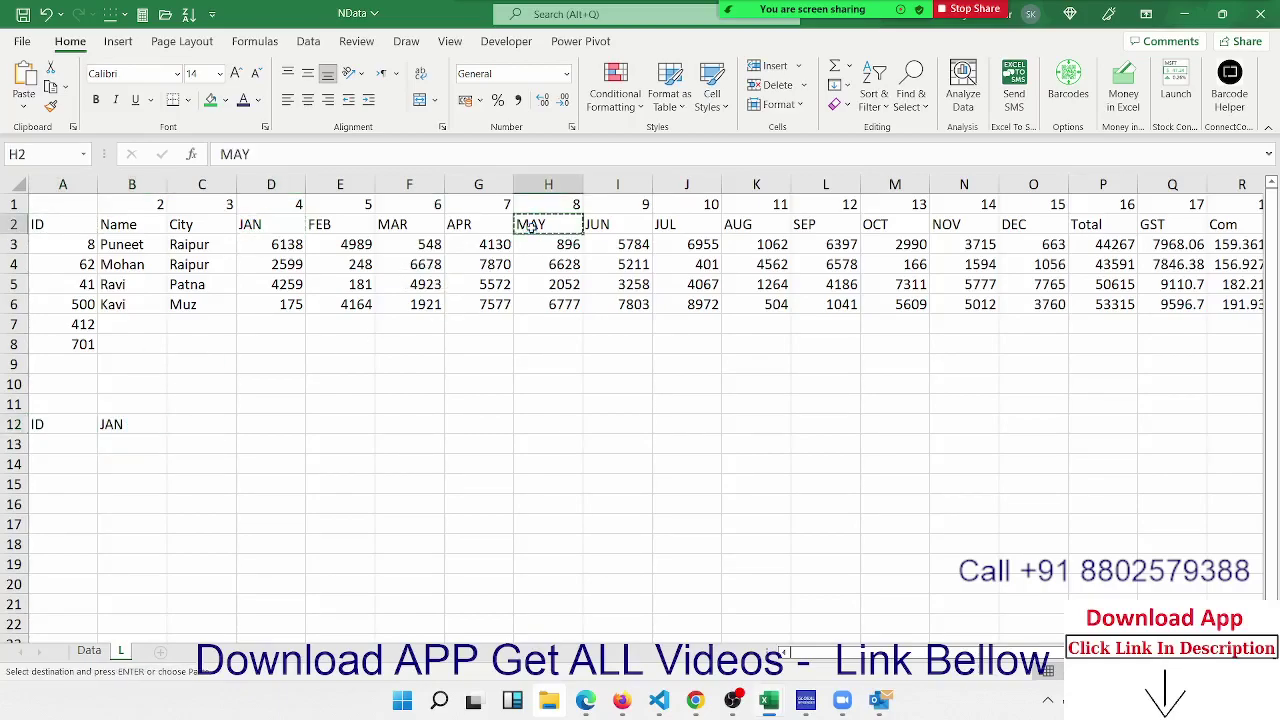
left_click(191, 427)
key("ctrl+v")
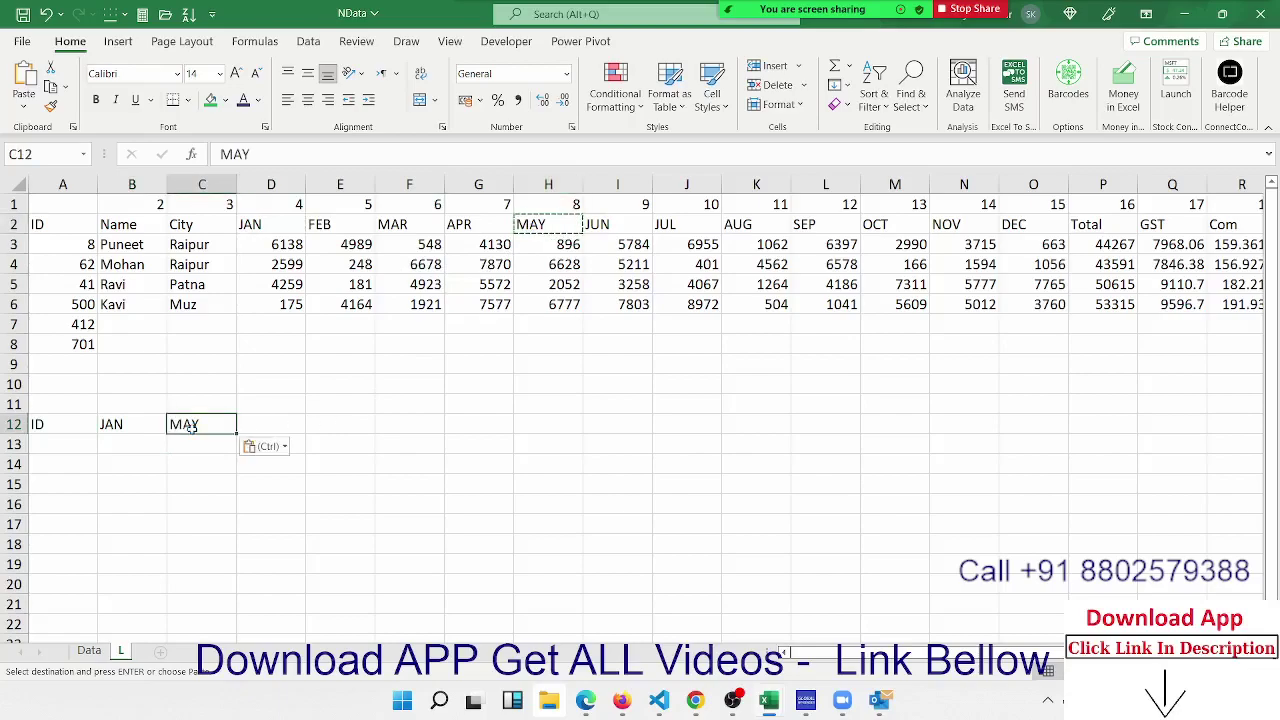
left_click(143, 230)
key("ctrl+c")
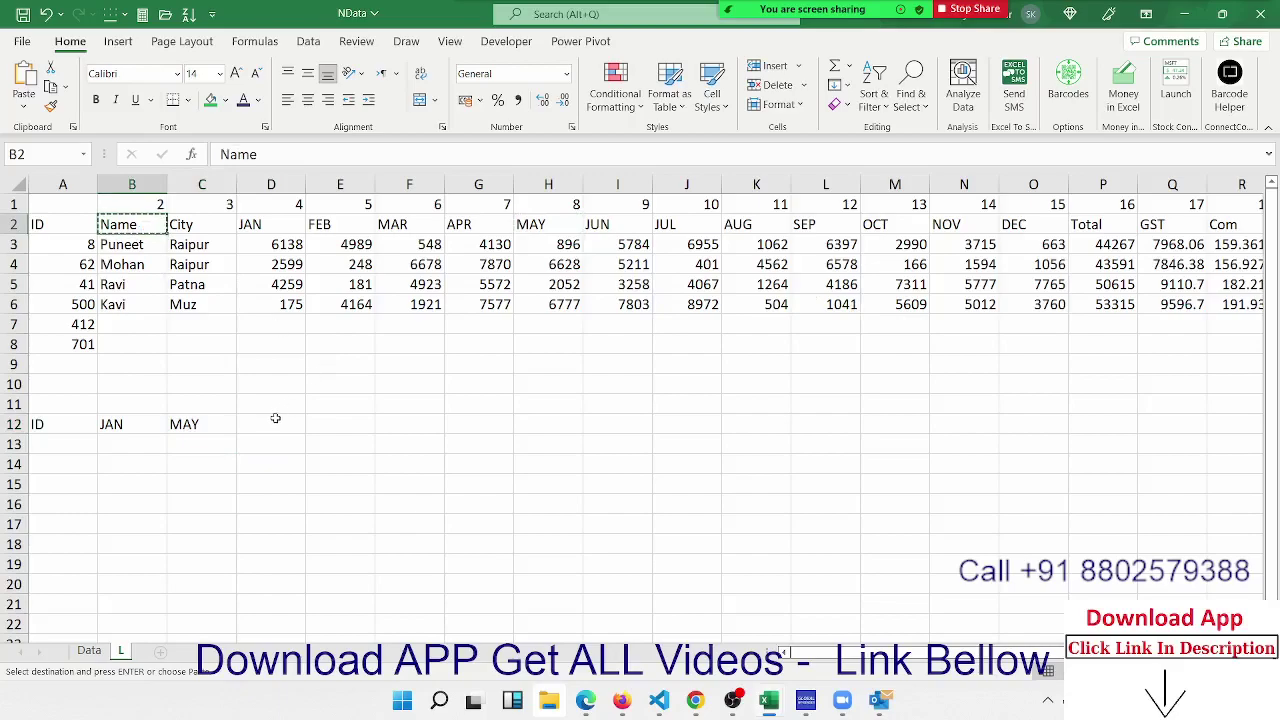
left_click(275, 418)
key("ctrl+v")
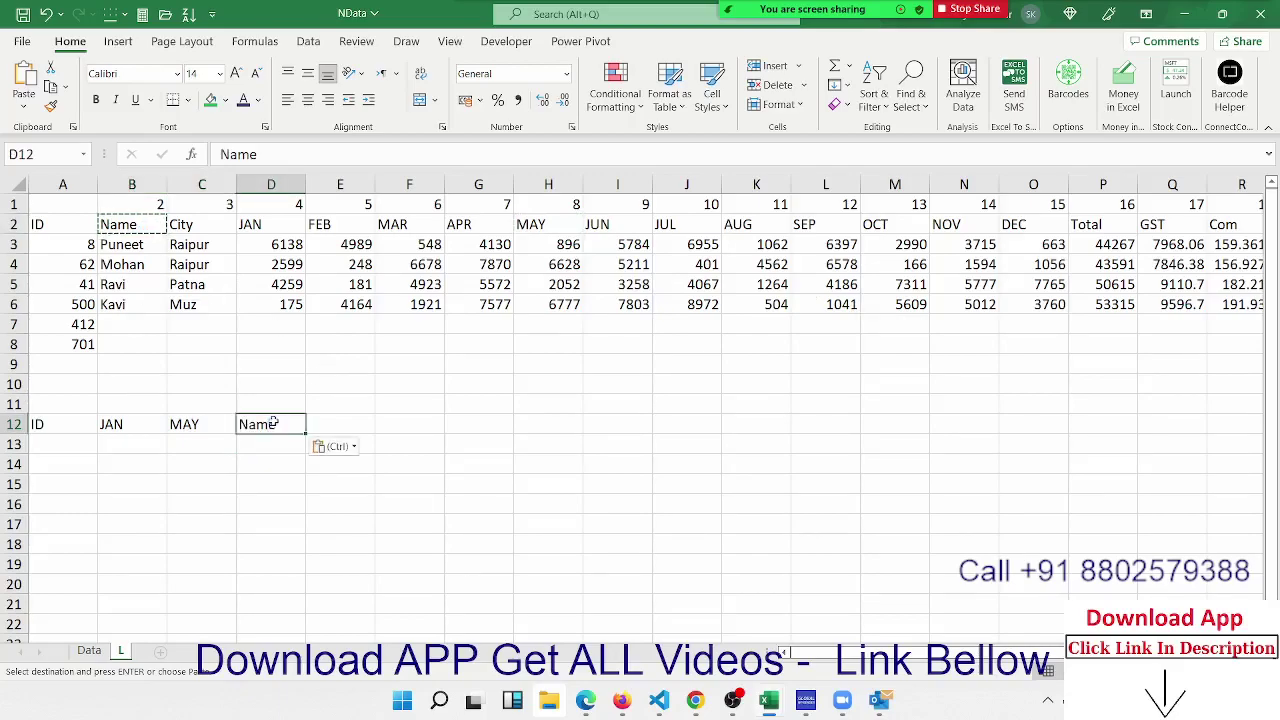
key("Left")
key("Left")
key("Left")
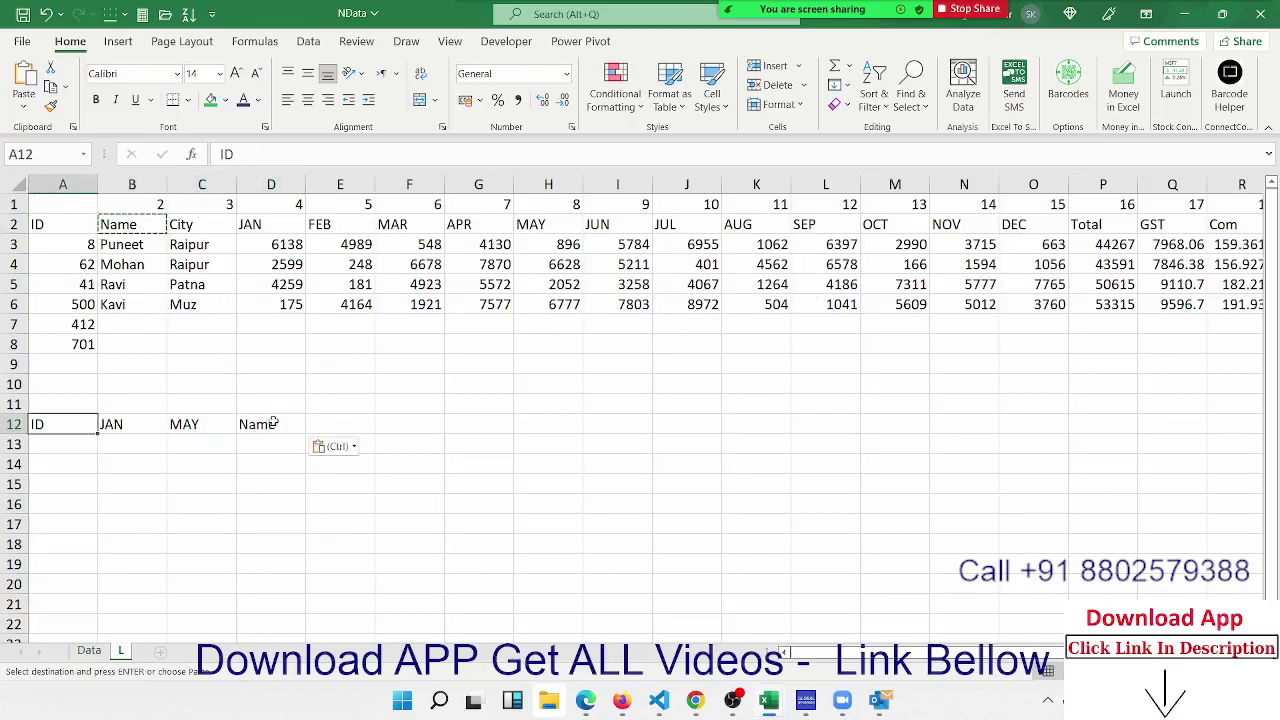
key("Up")
key("Right")
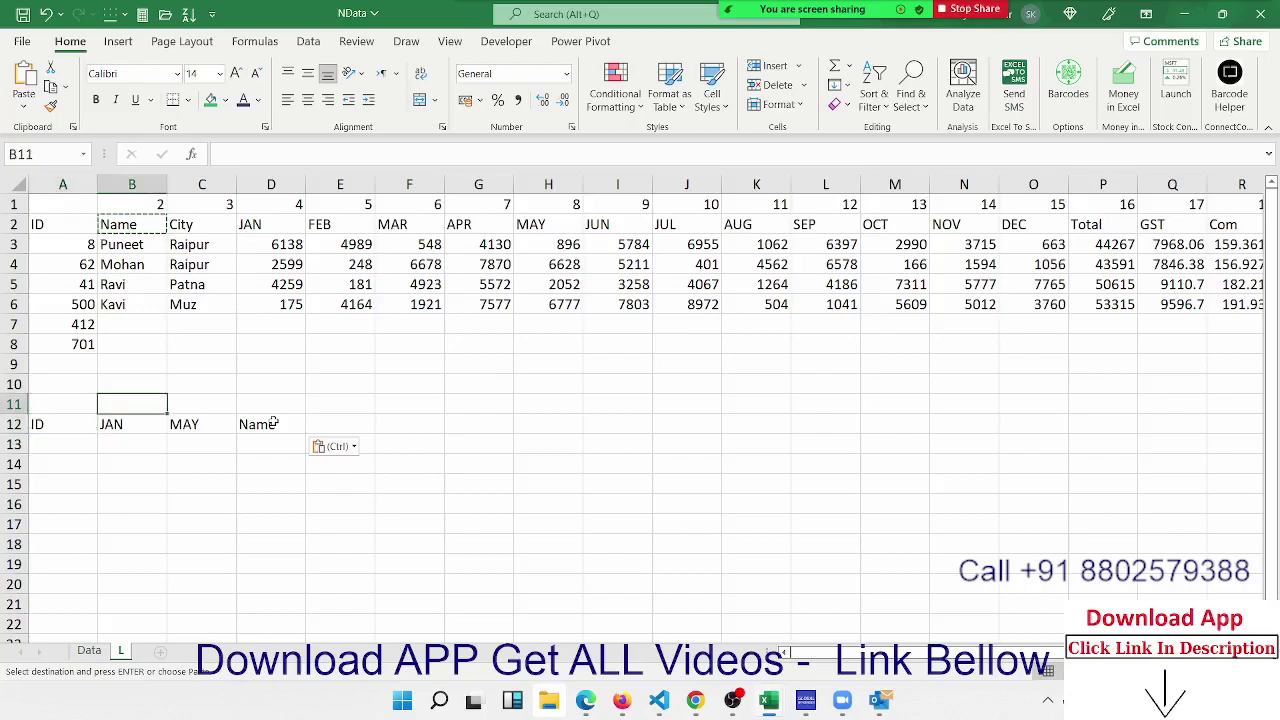
Enter =MATCH(B12,Data!1:1,0) in B10, matching JAN against Data's row 1 to return 4
key("Up")
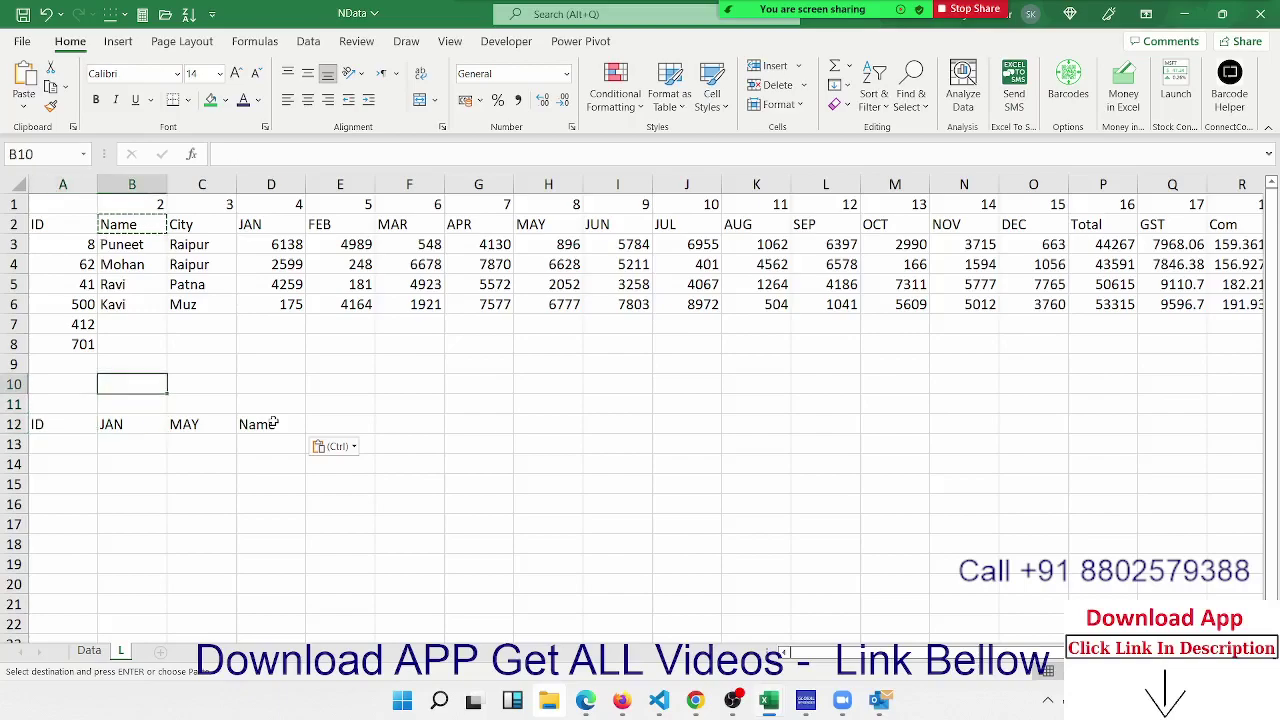
type("=m")
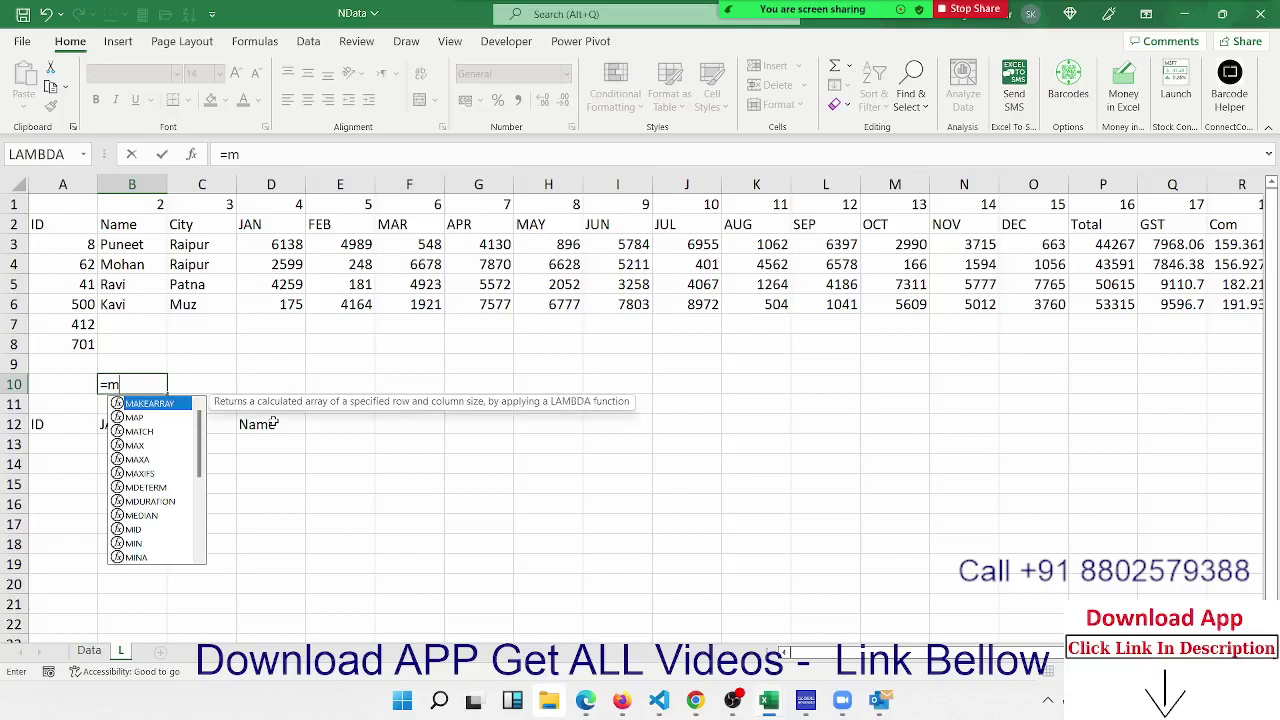
type("a")
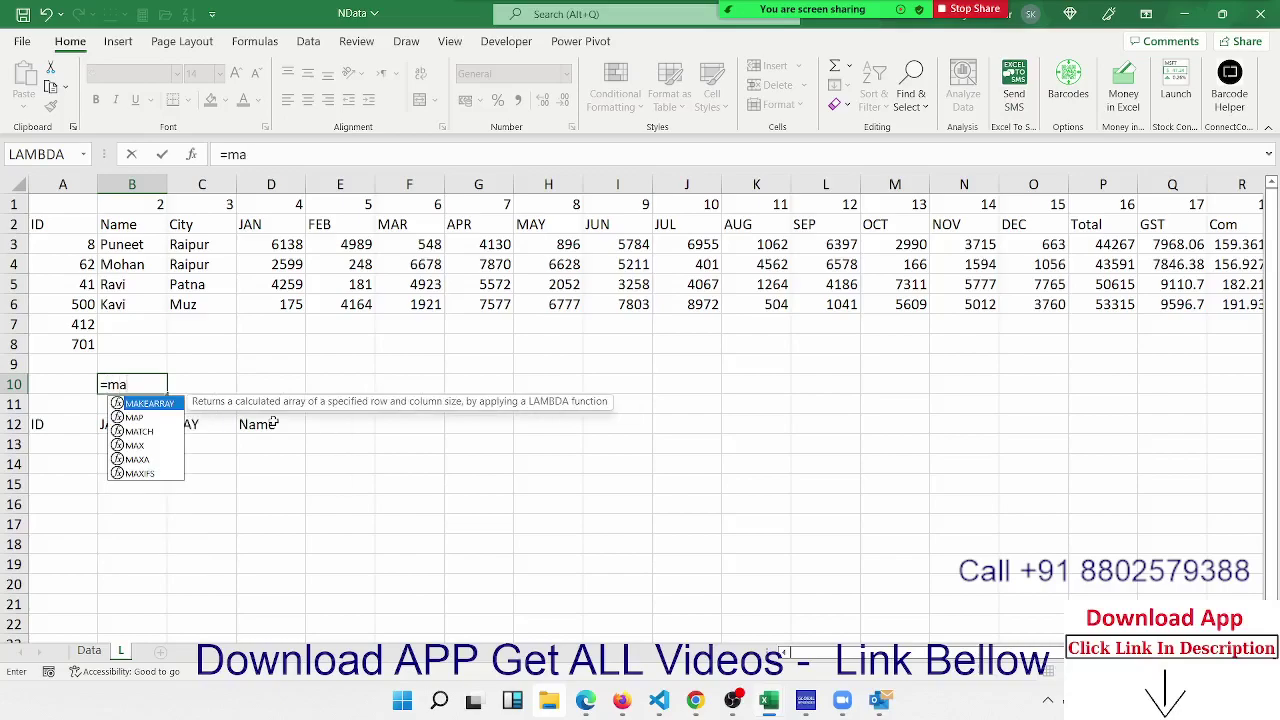
key("Down")
key("Down")
key("Tab")
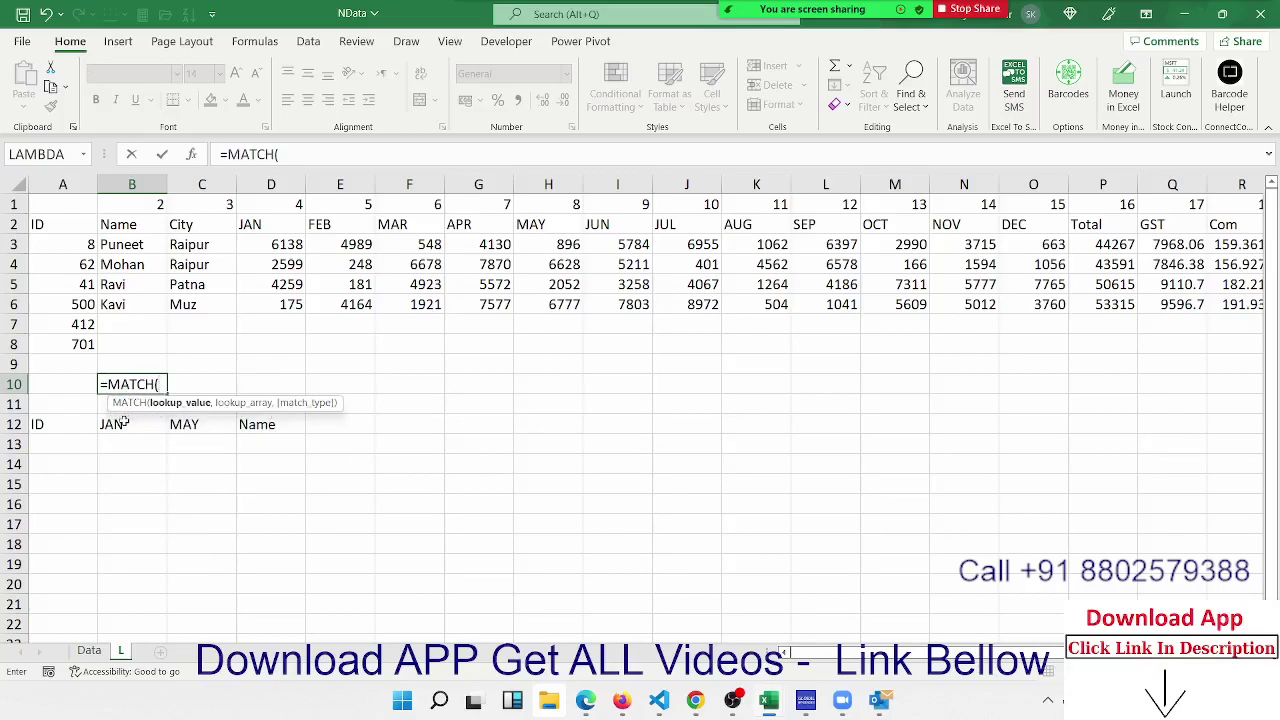
left_click(123, 423)
type(",")
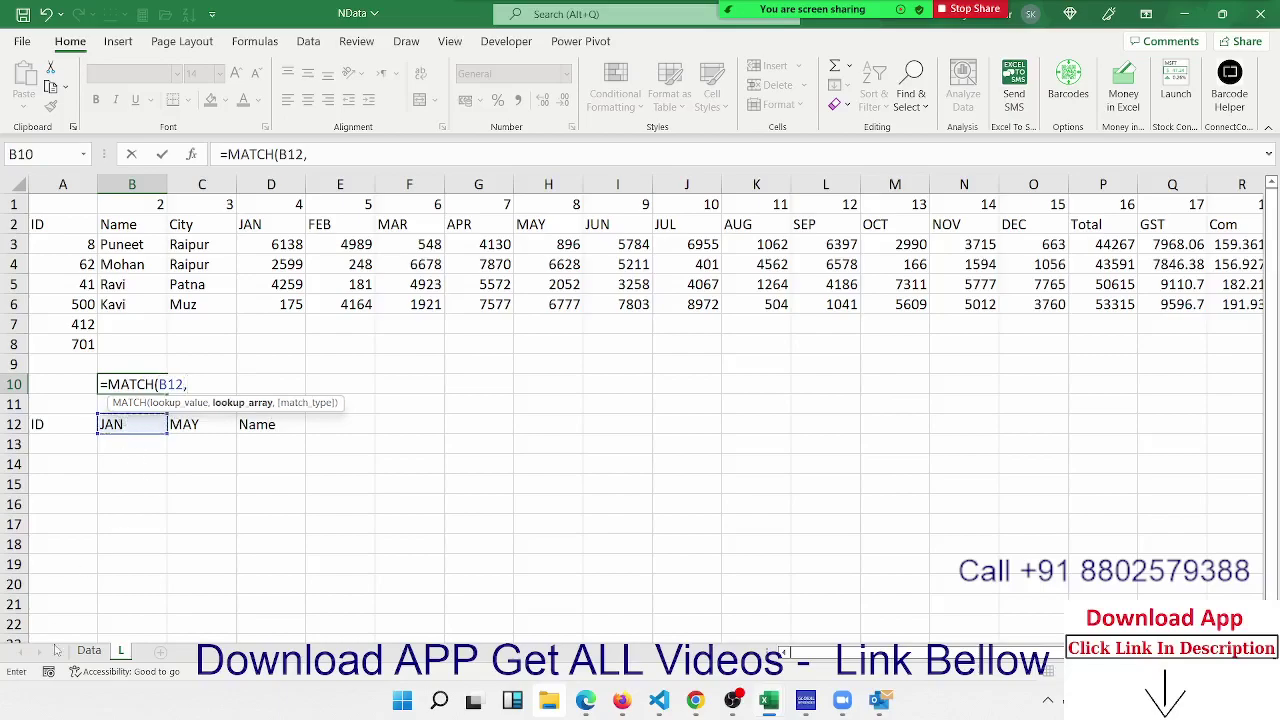
left_click(89, 651)
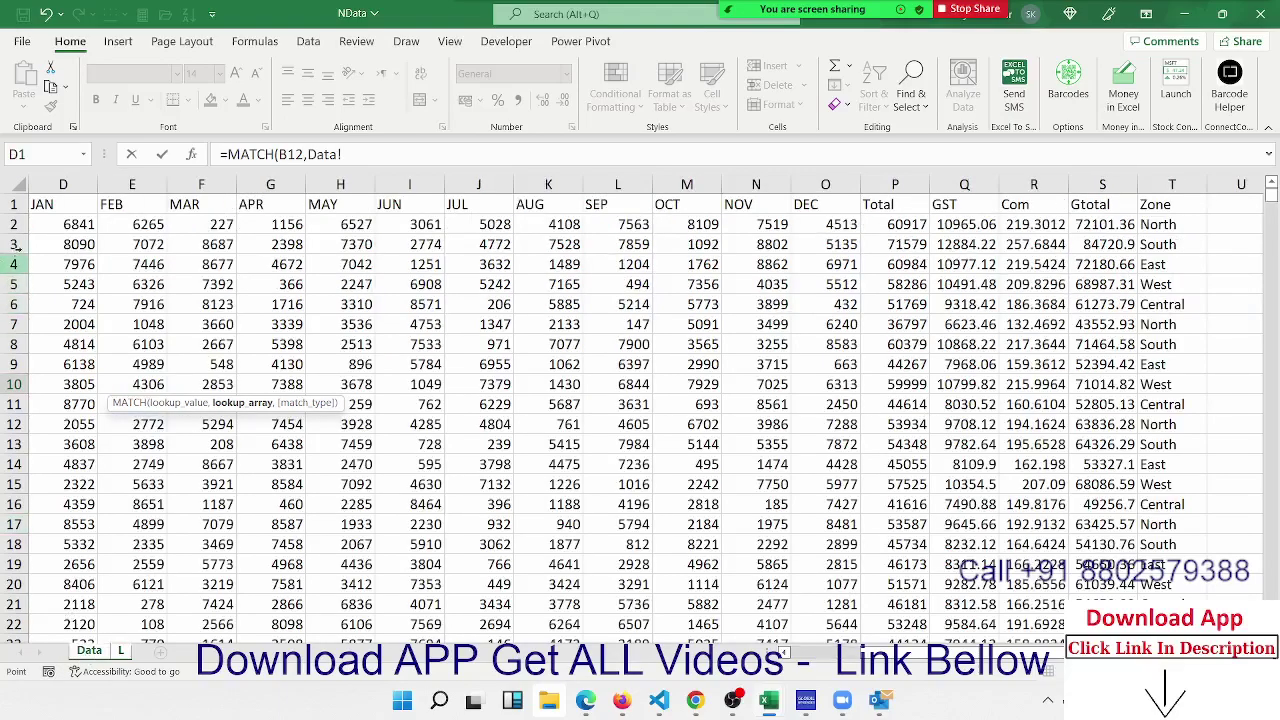
left_click(12, 204)
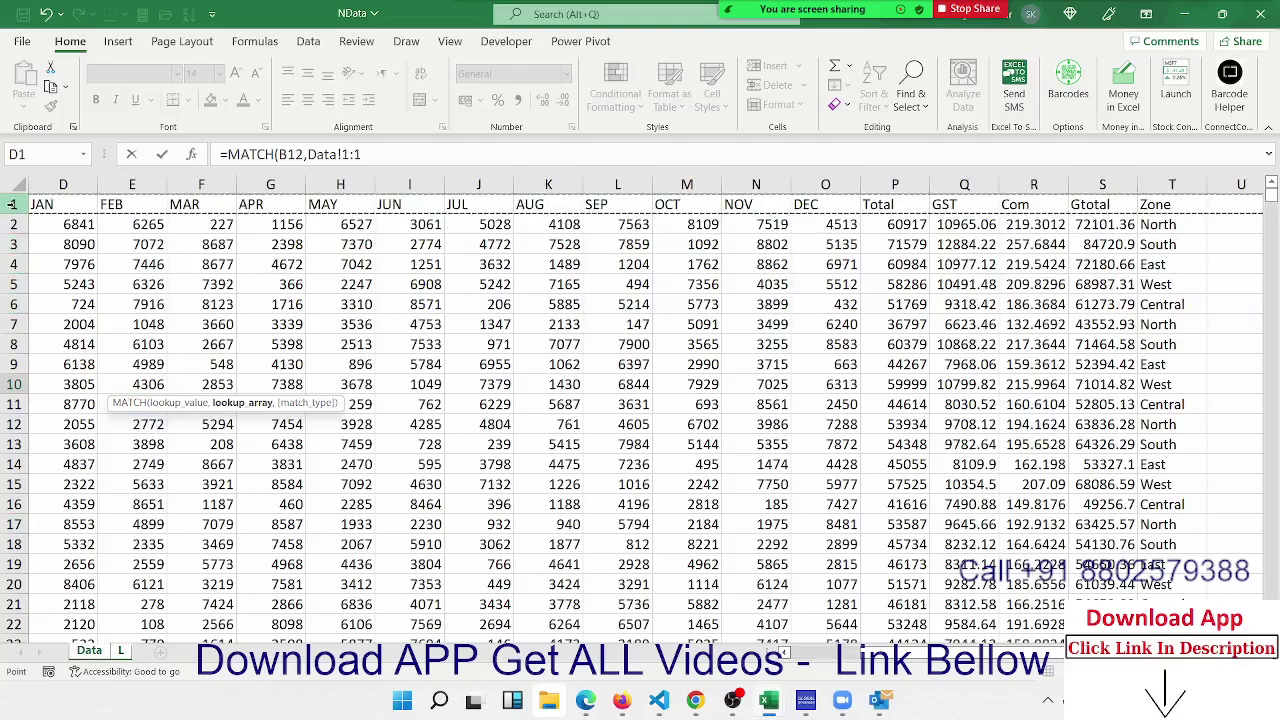
type(",0")
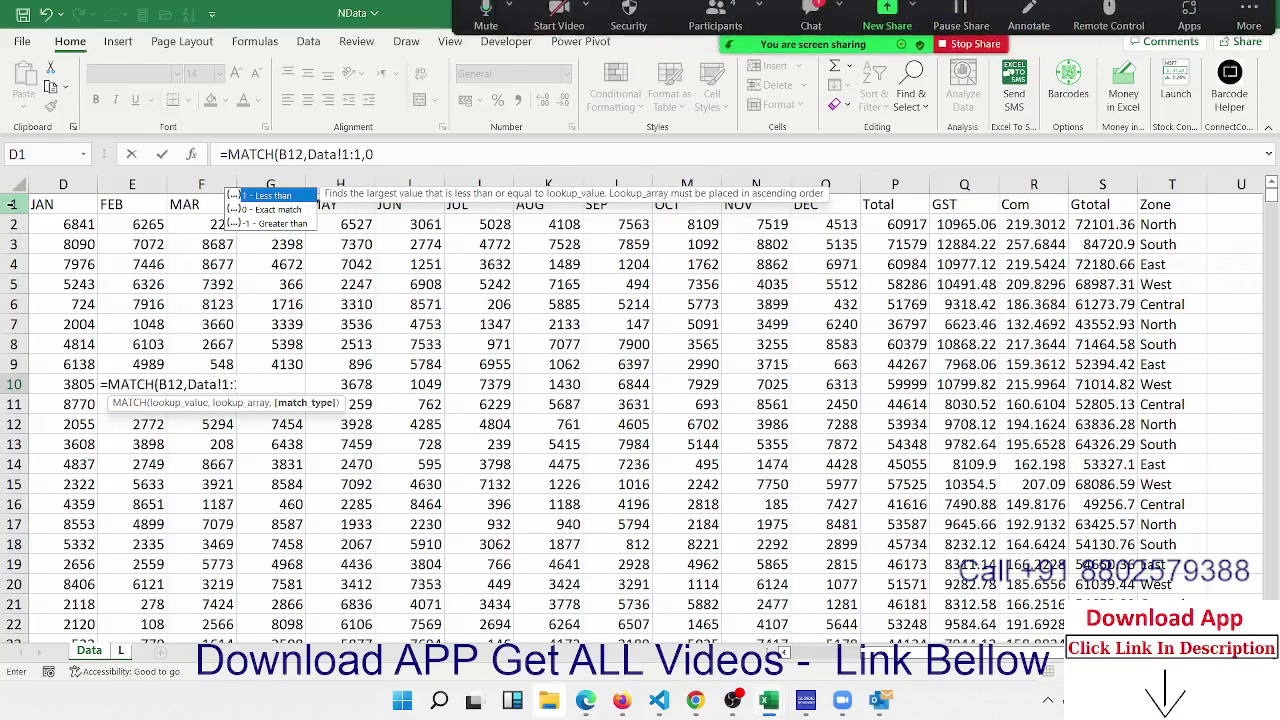
key("Return")
key("Up")
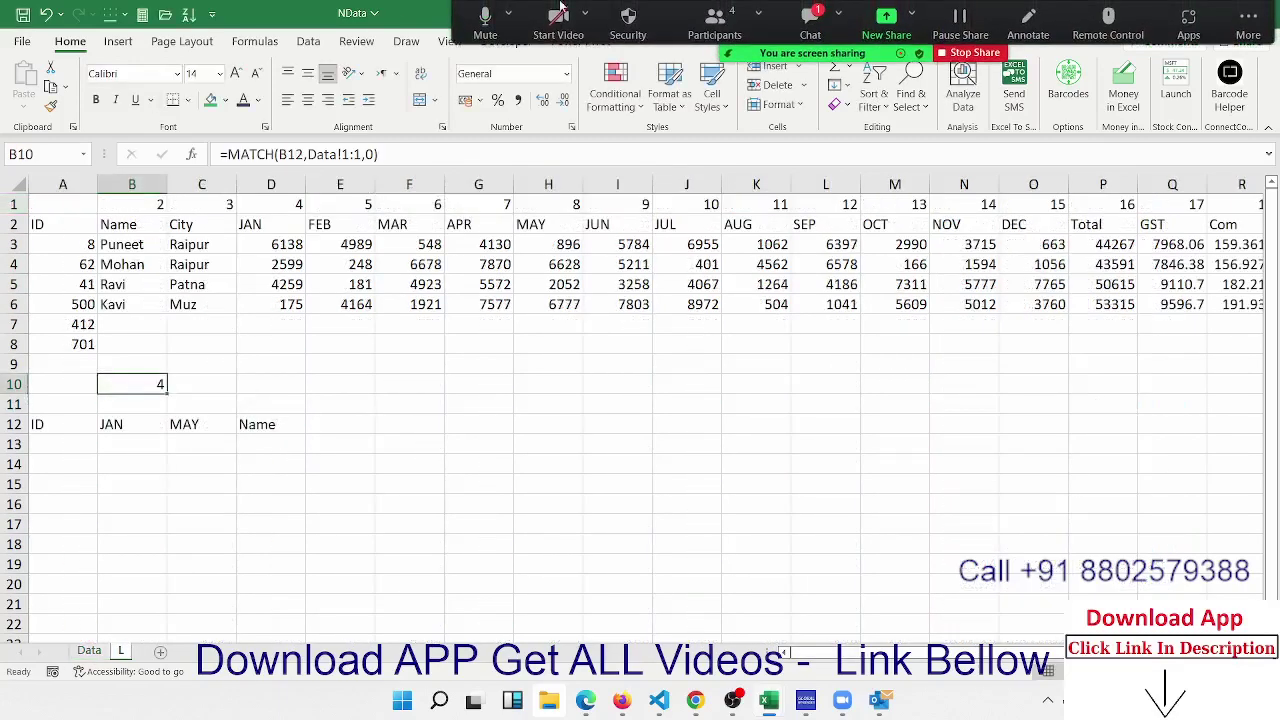
Open and close the Zoom meeting chat, then select cell A13
left_click(826, 22)
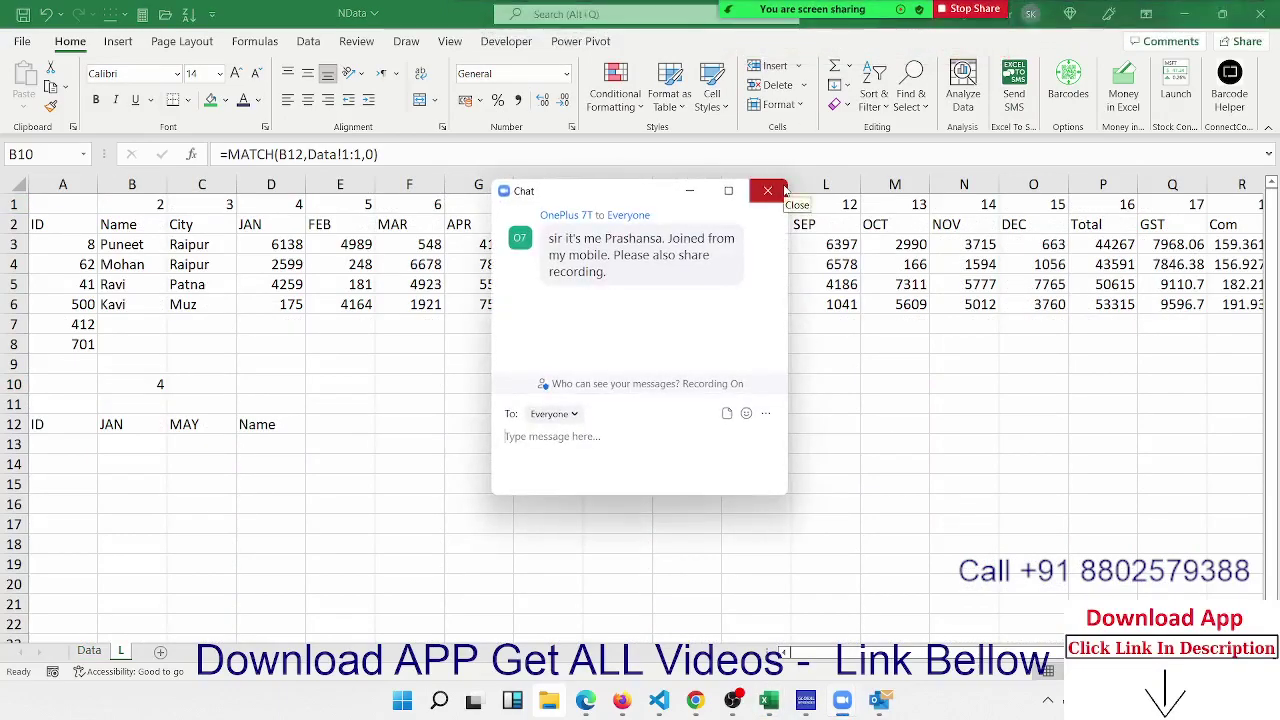
left_click(784, 191)
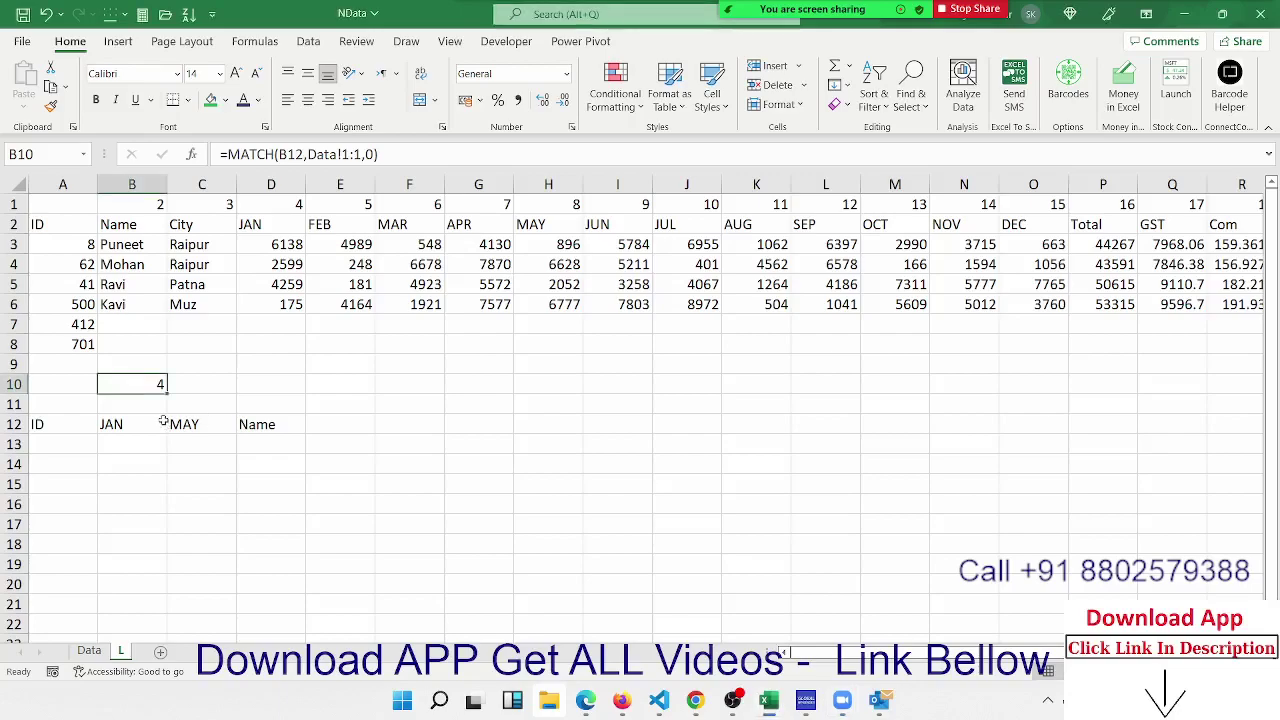
left_click(65, 440)
Put ID 412 in A13 and =VLOOKUP(A13,Data!A:T,2,0) in B13 to return its name
type("412")
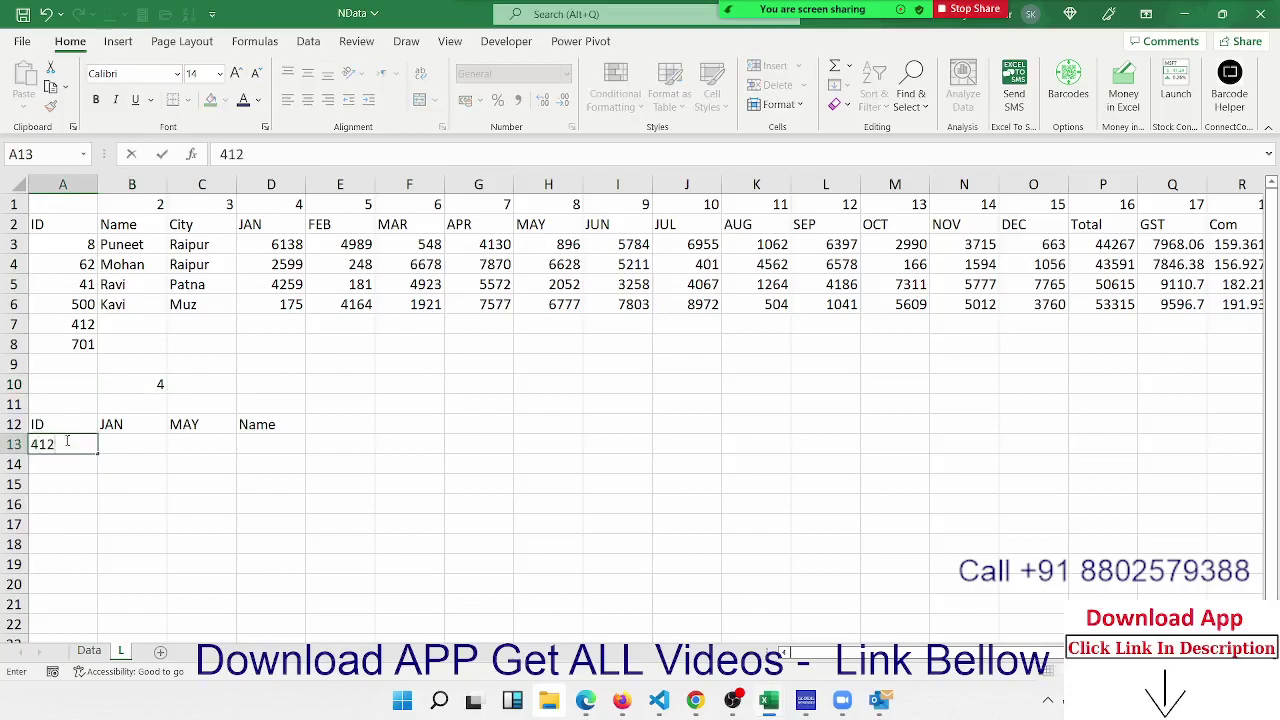
key("Tab")
type("=")
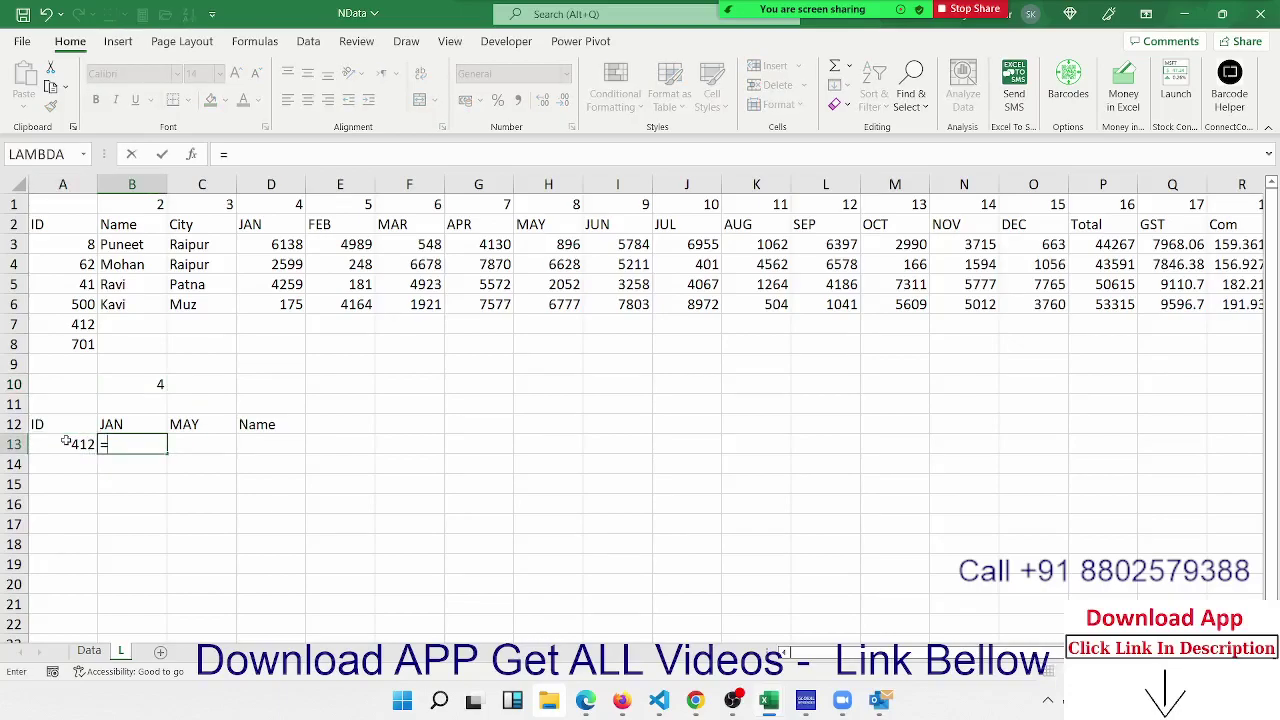
type("vl")
key("Tab")
left_click(65, 441)
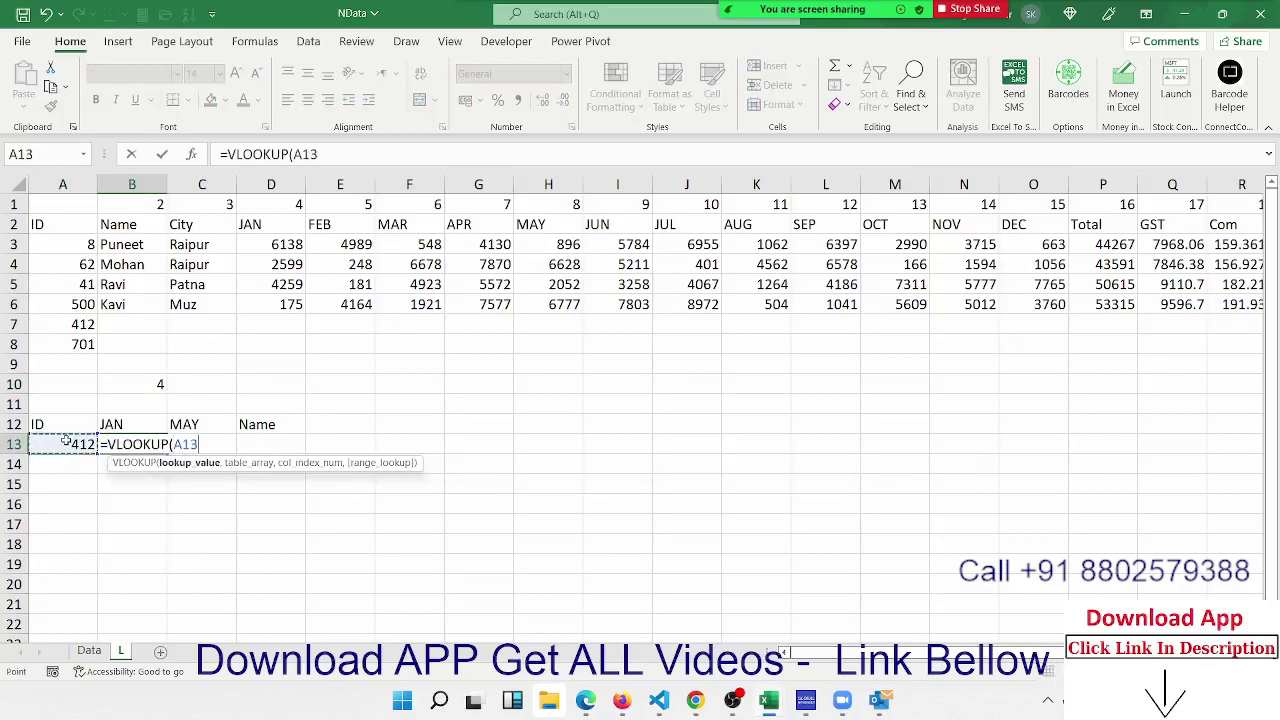
type(",")
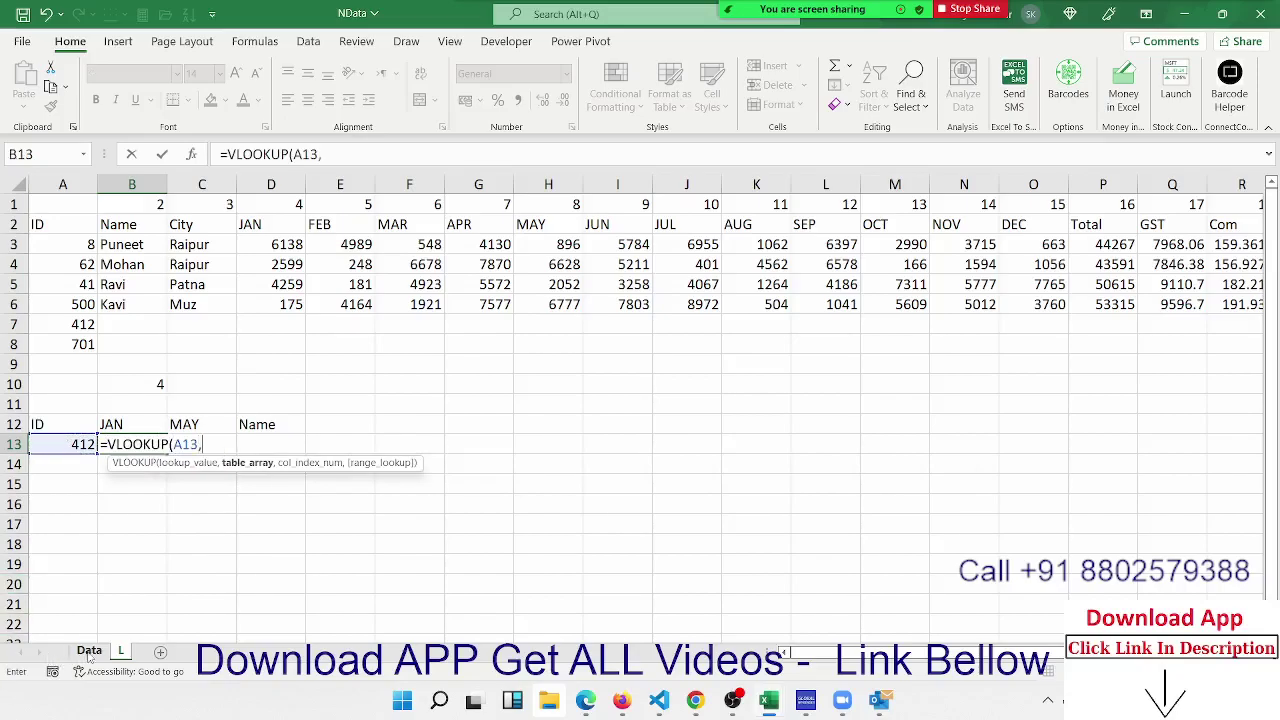
left_click(88, 652)
left_click(70, 400)
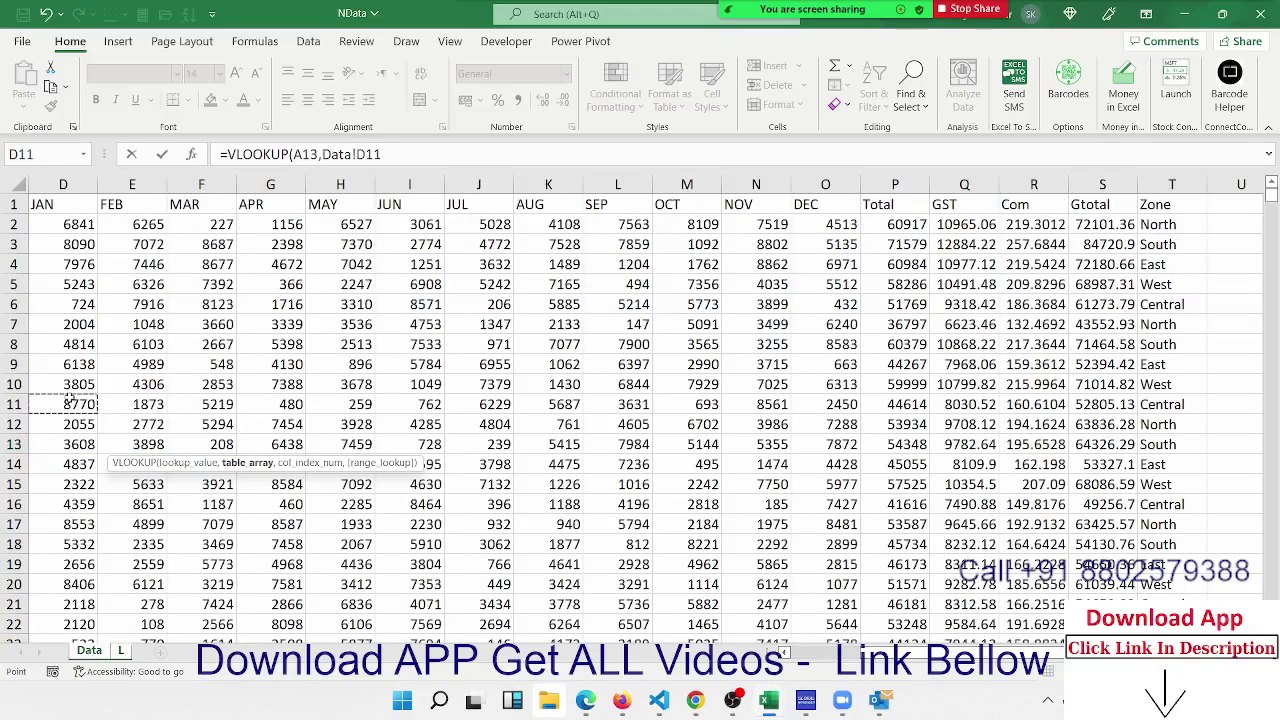
key("Left")
key("Left")
key("Left")
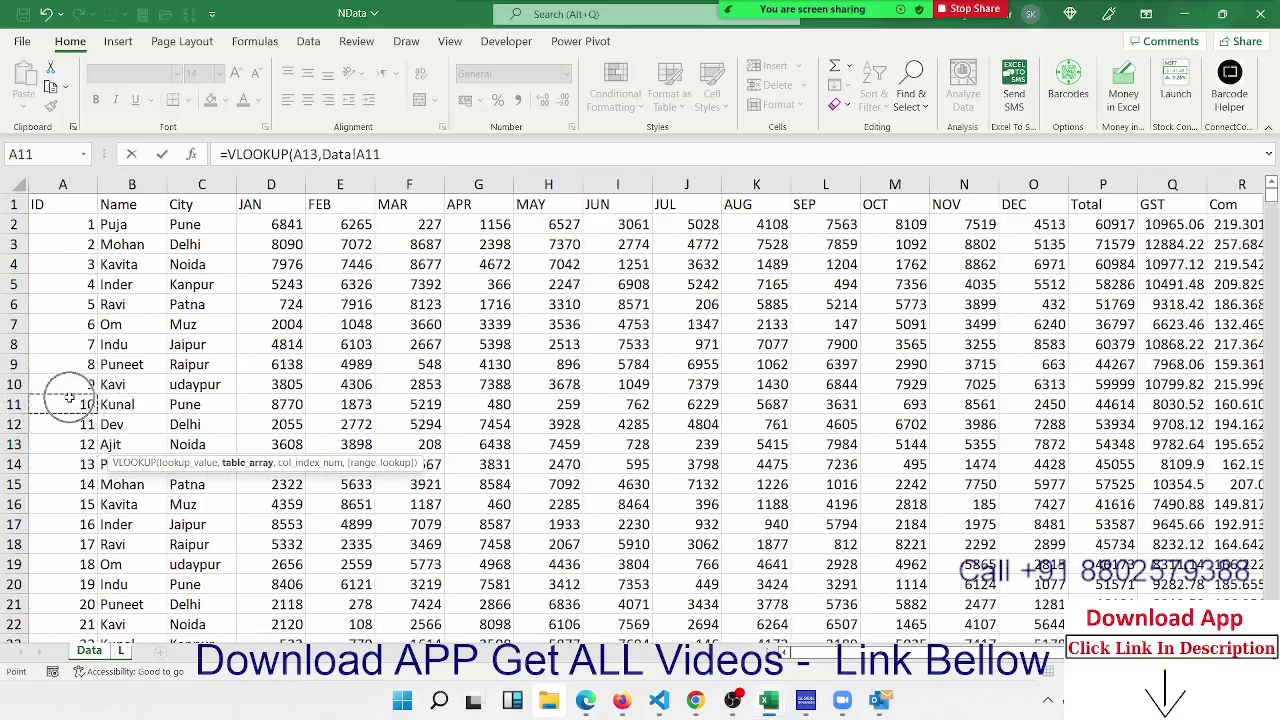
key("ctrl+space")
key("ctrl+shift+Right")
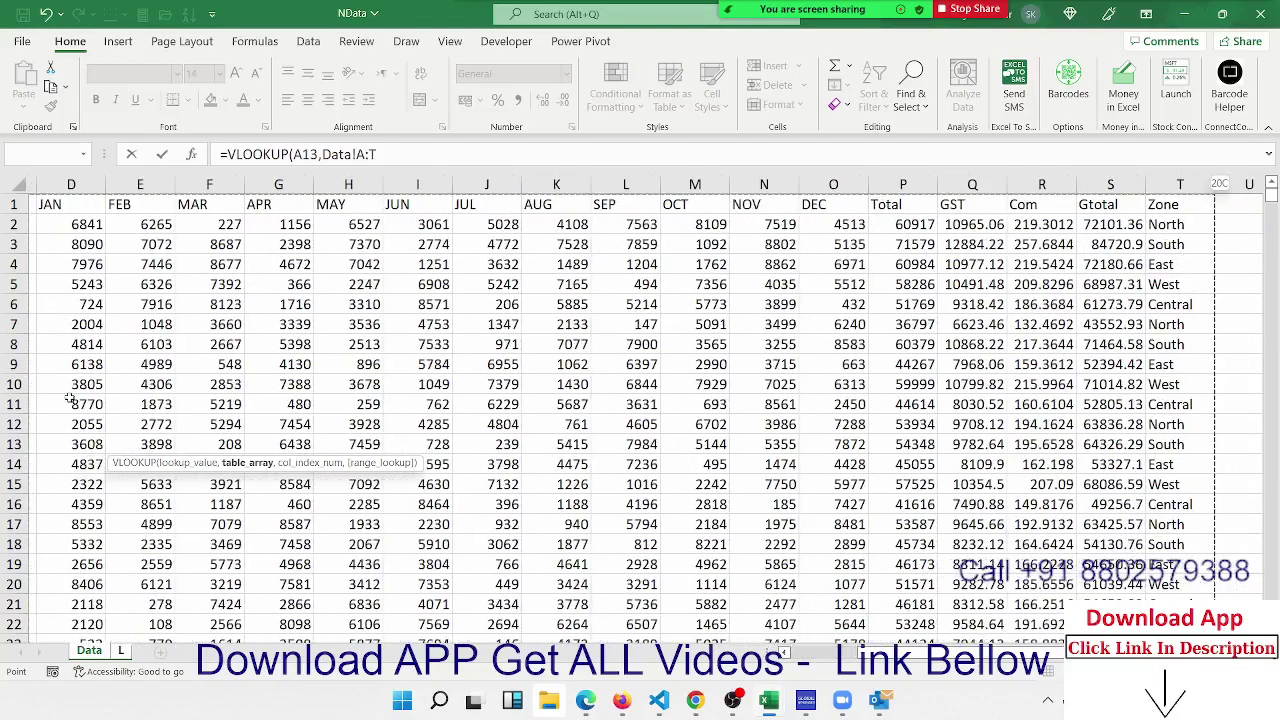
type(",")
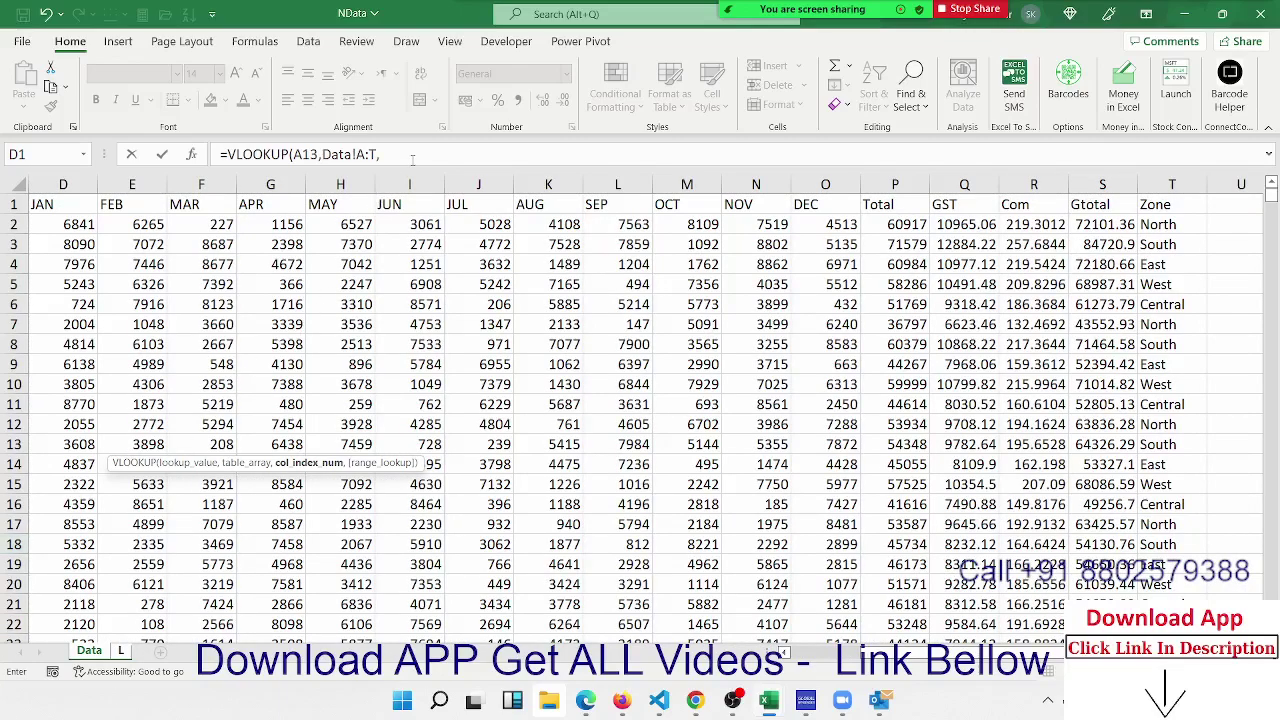
type("2,0")
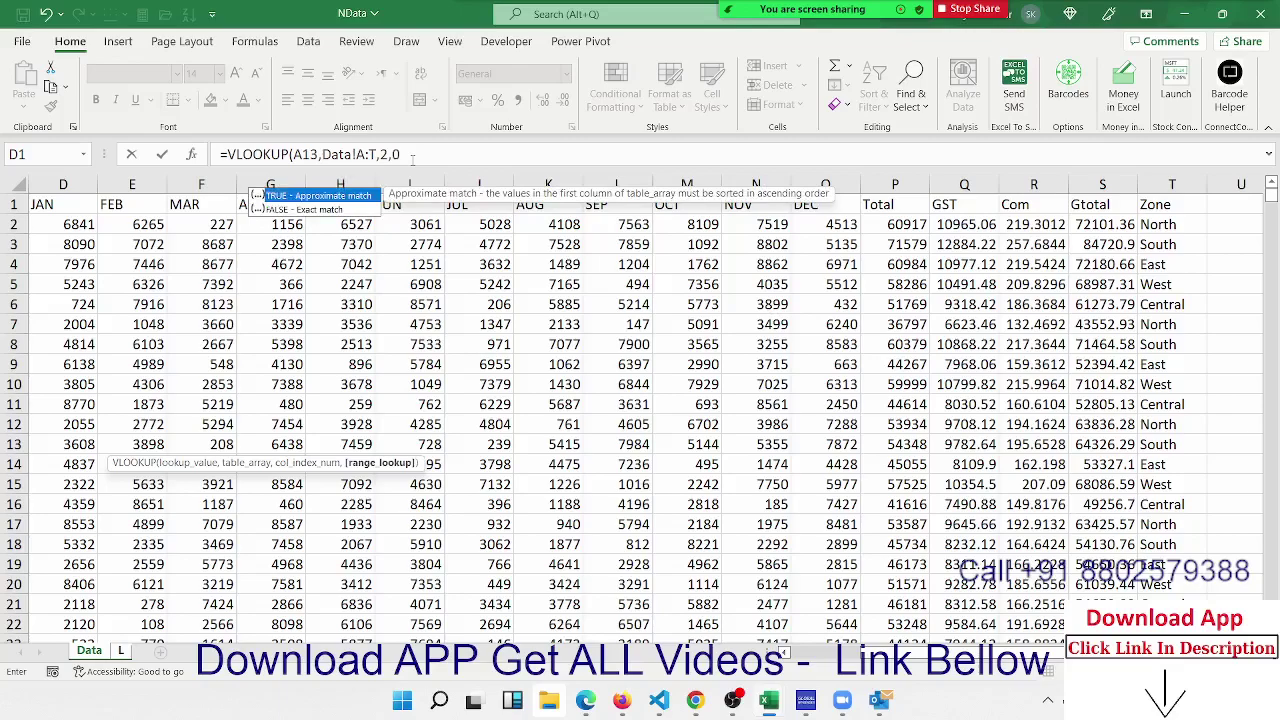
key("Return")
Replace B13's column index 2 with the MATCH expression copied from B10, giving 5332
key("Up")
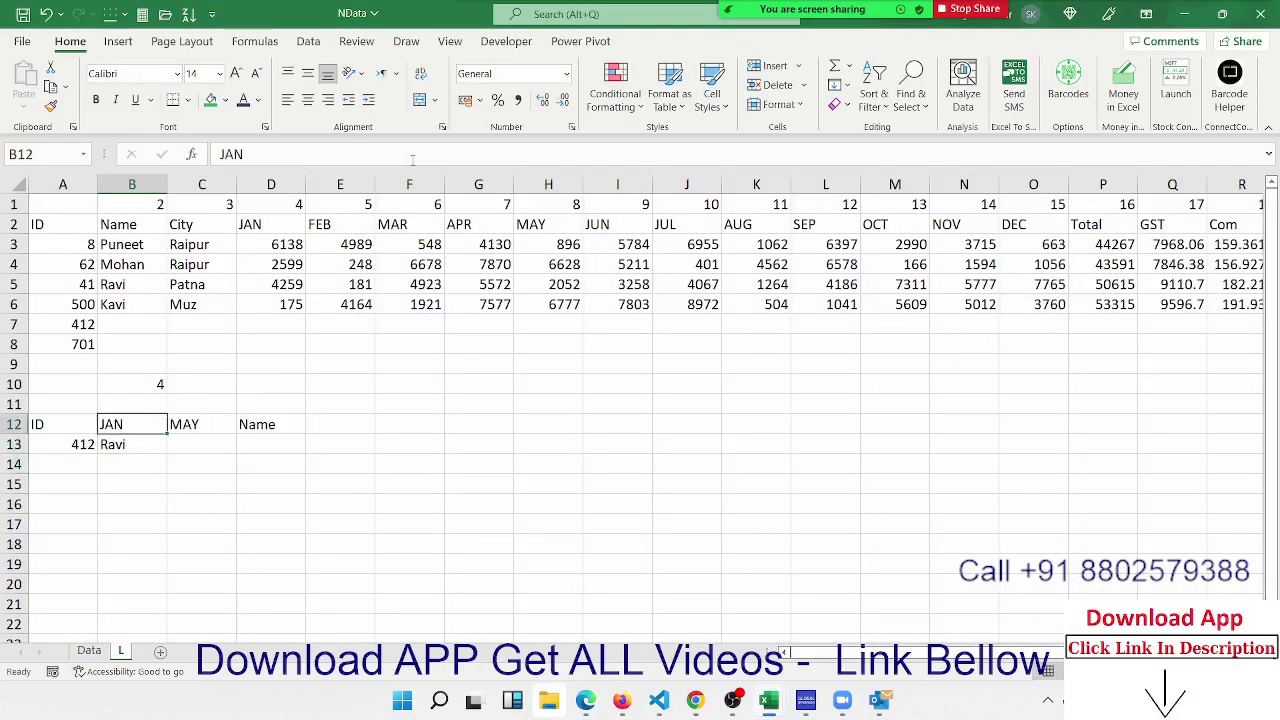
key("Up")
key("Up")
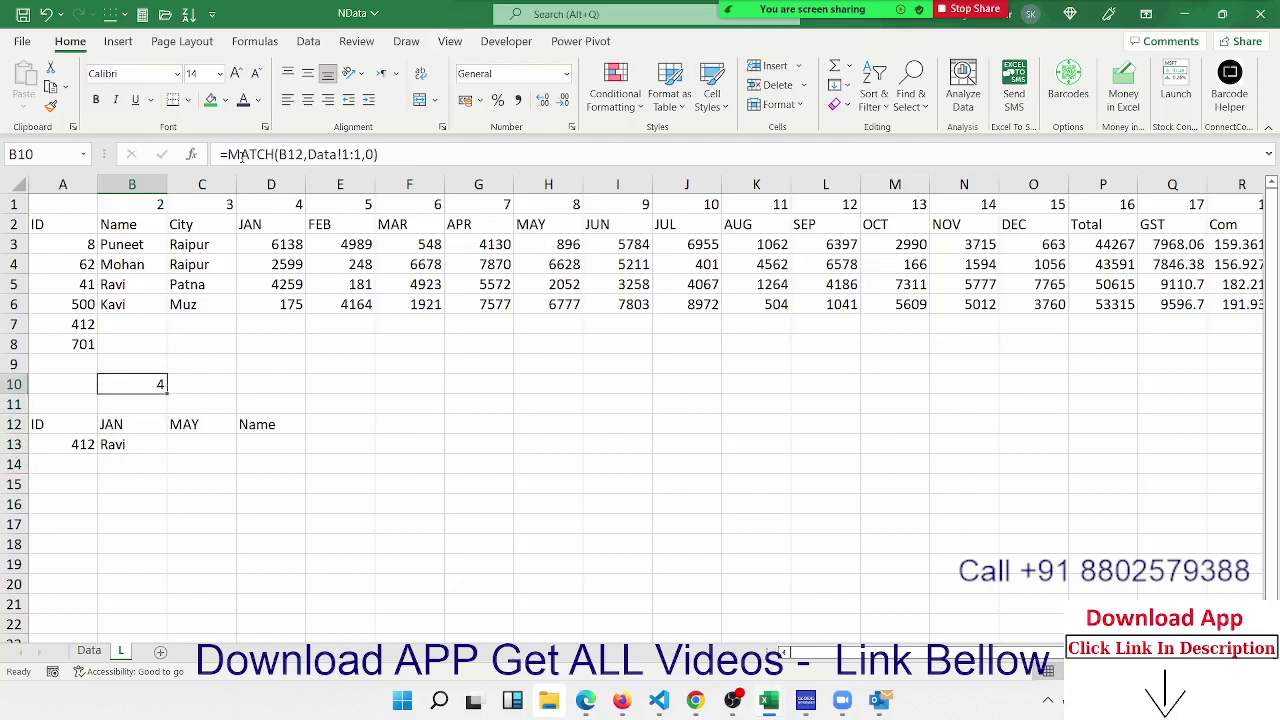
left_click_drag(231, 154, 449, 159)
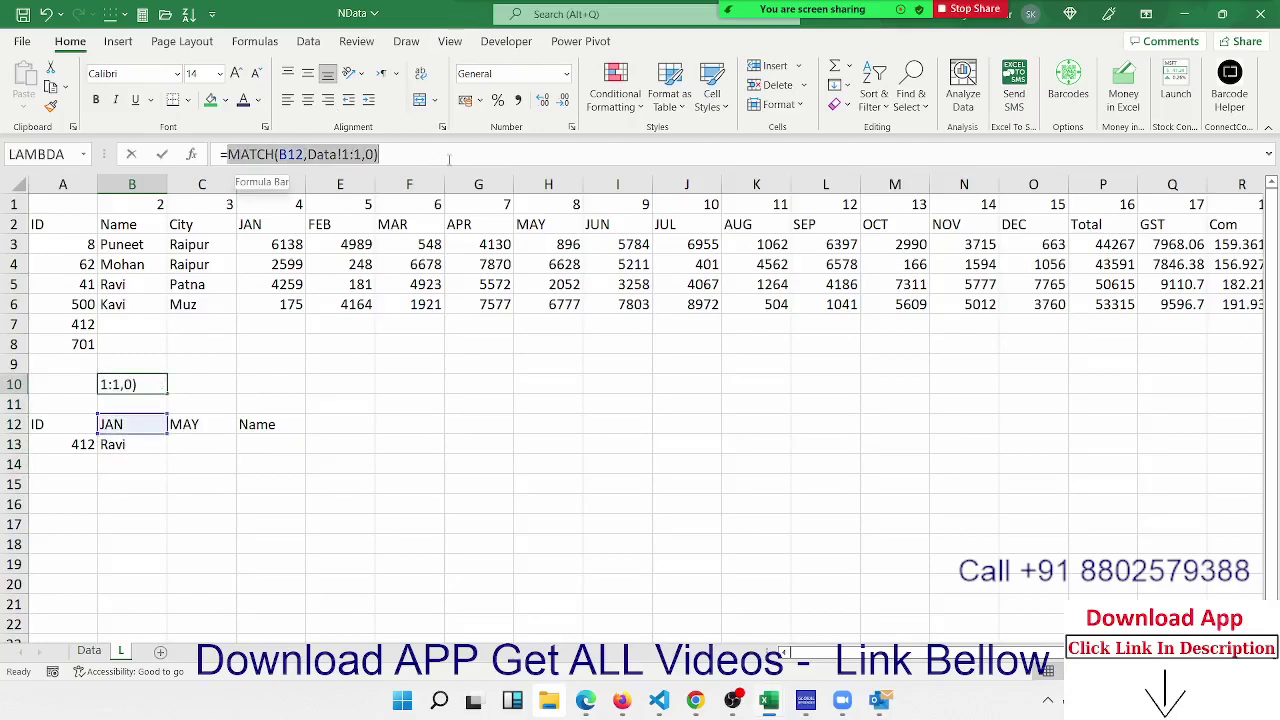
key("Escape")
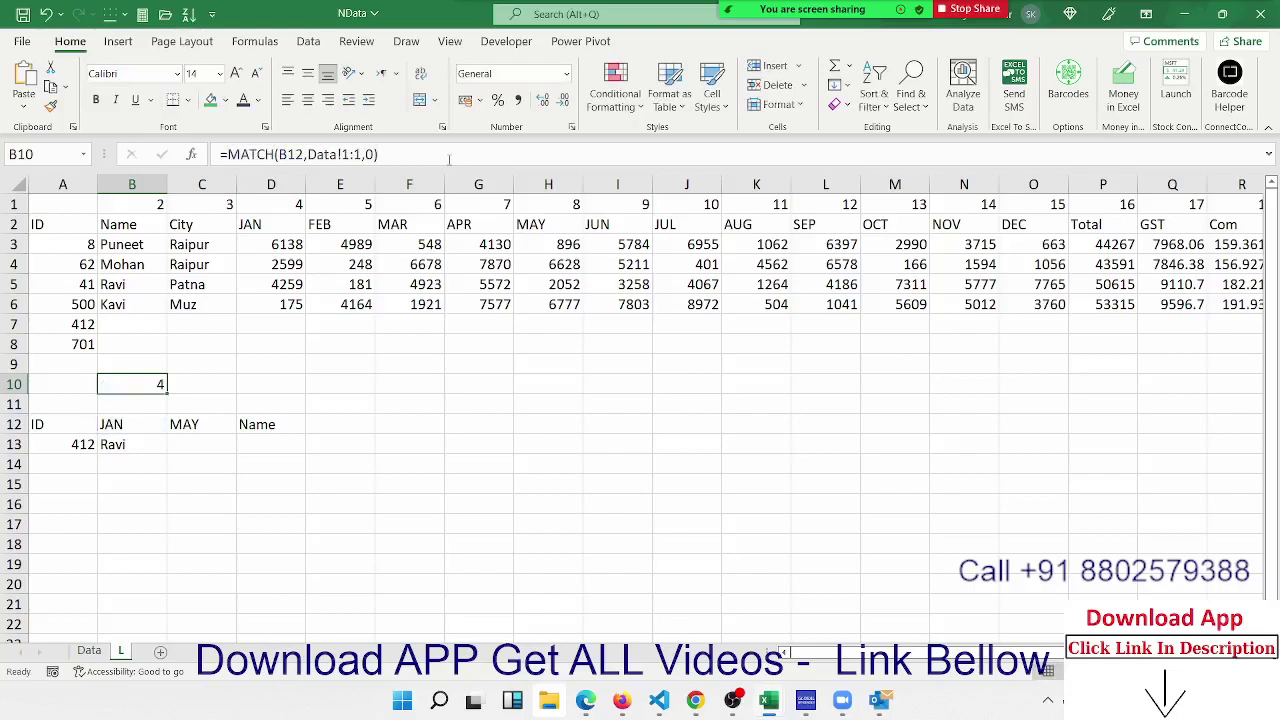
key("Down")
key("Down")
key("Down")
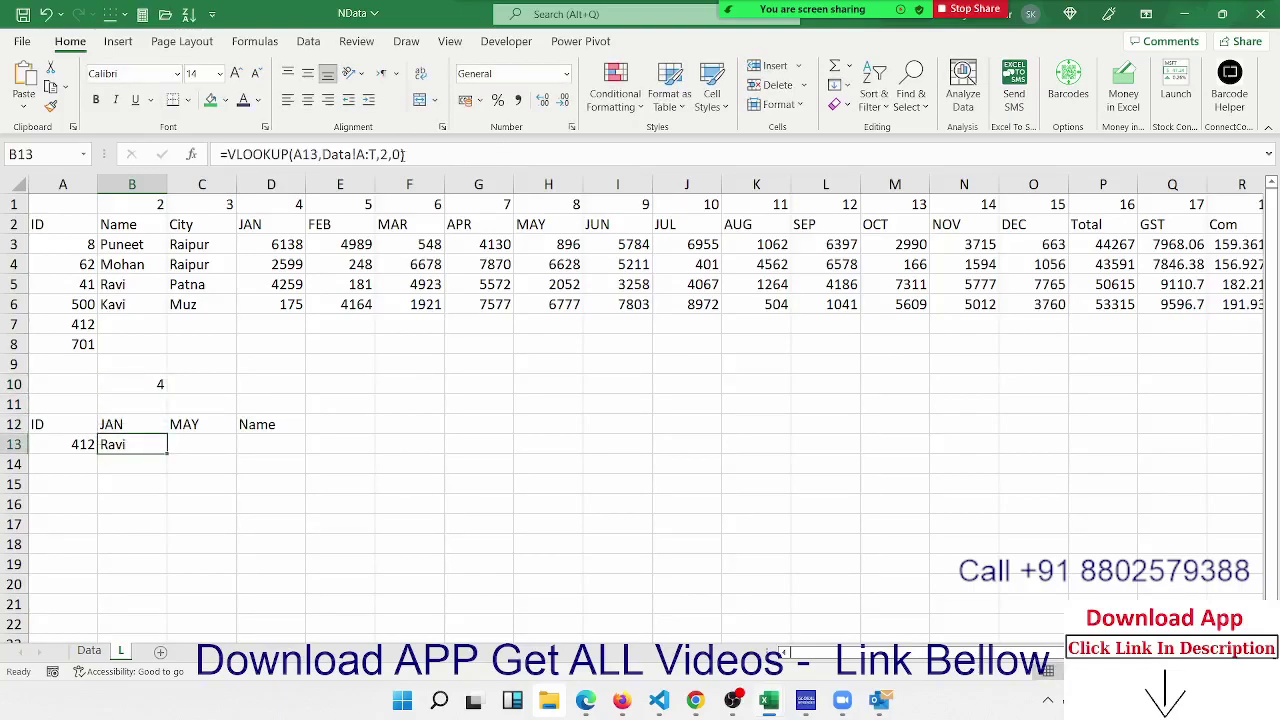
left_click(388, 154)
key("BackSpace")
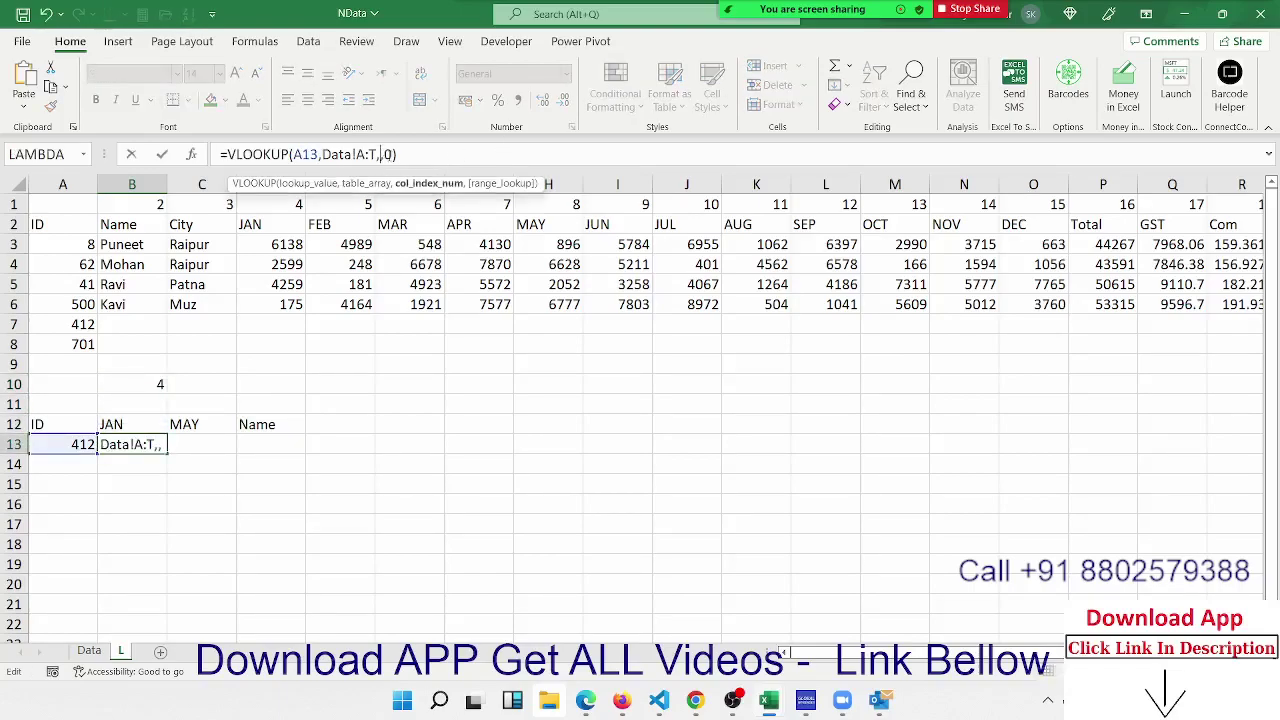
key("ctrl+v")
key("Return")
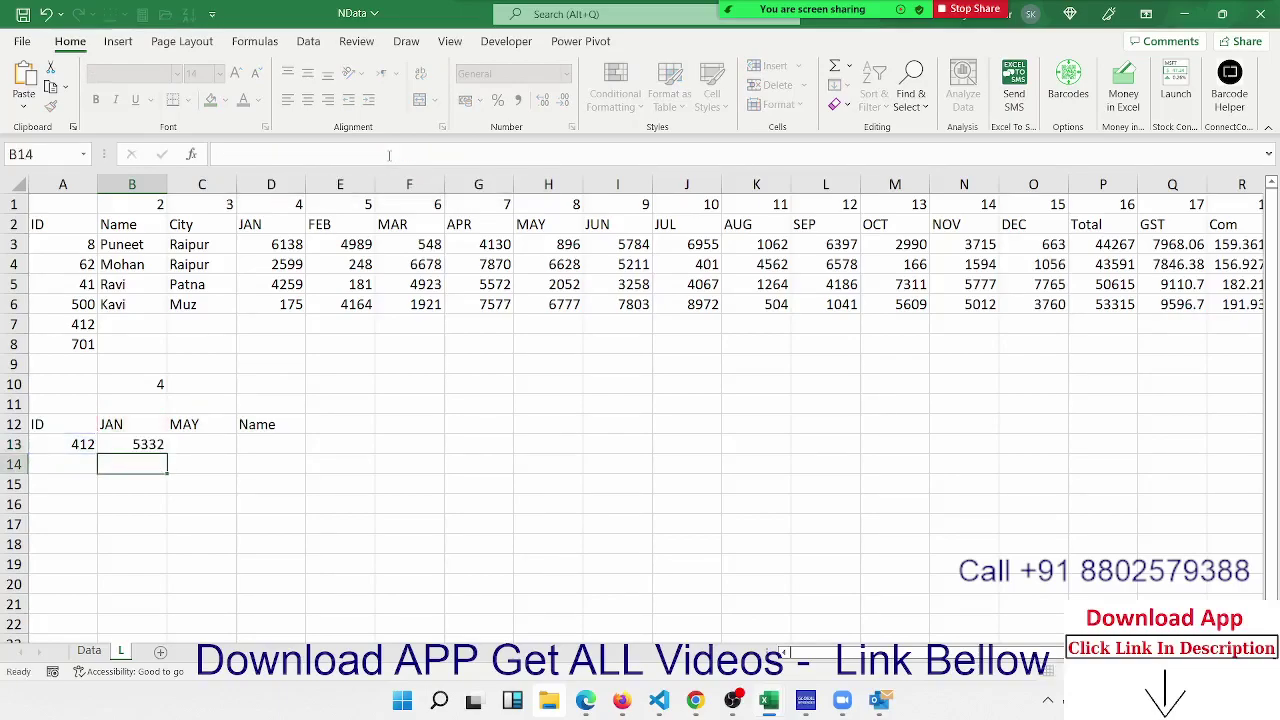
key("Up")
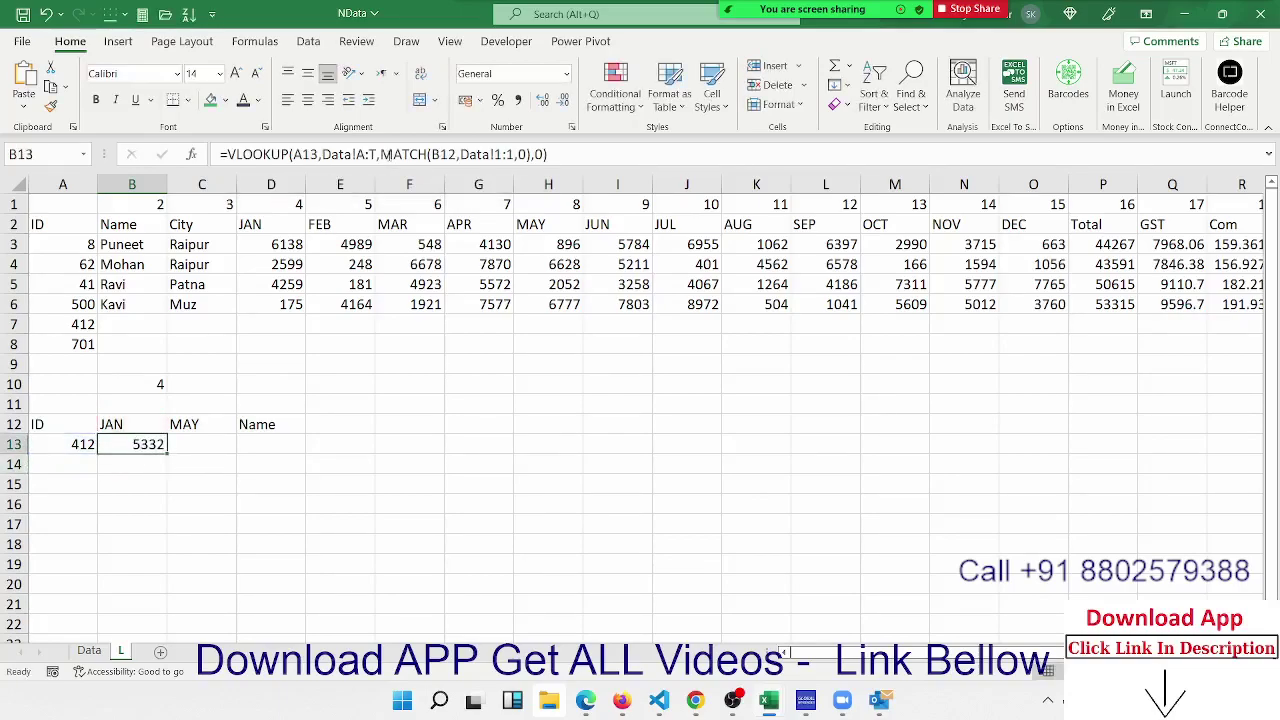
Lock B13's references as $A13, B$12, Data!$1:$1 and Data!$A:$T
double_click(141, 442)
left_click(181, 443)
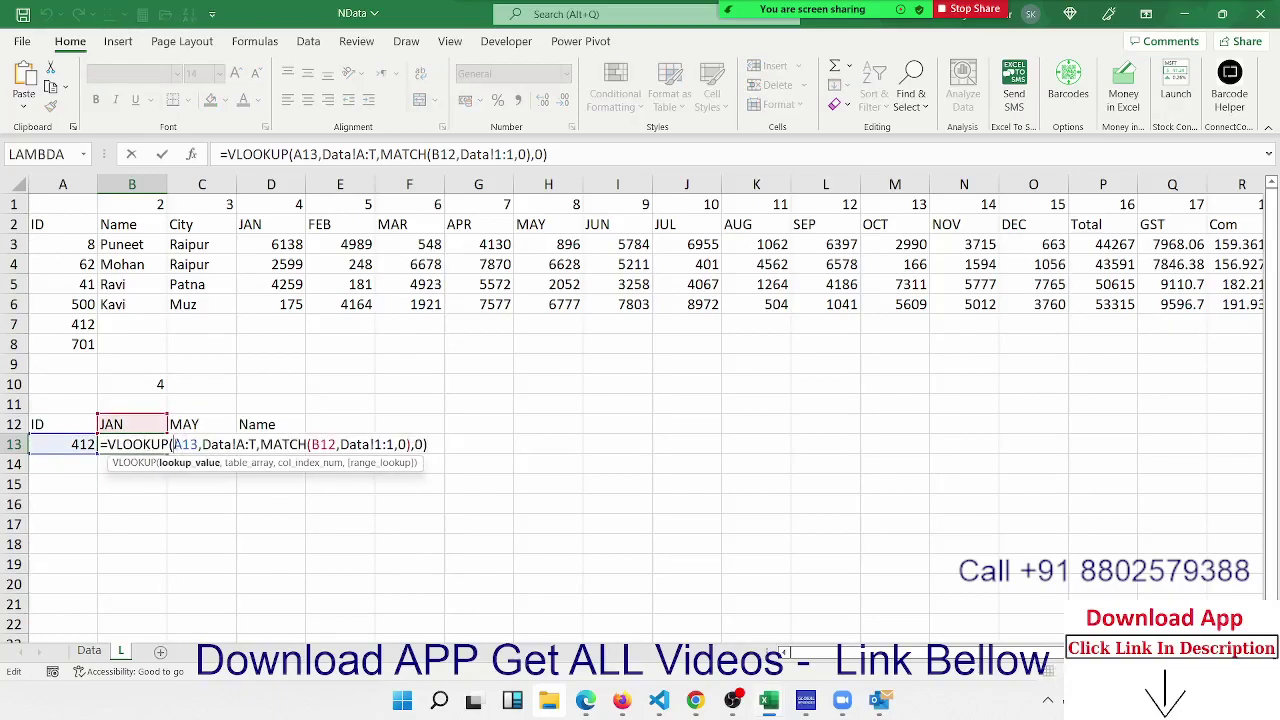
type("$")
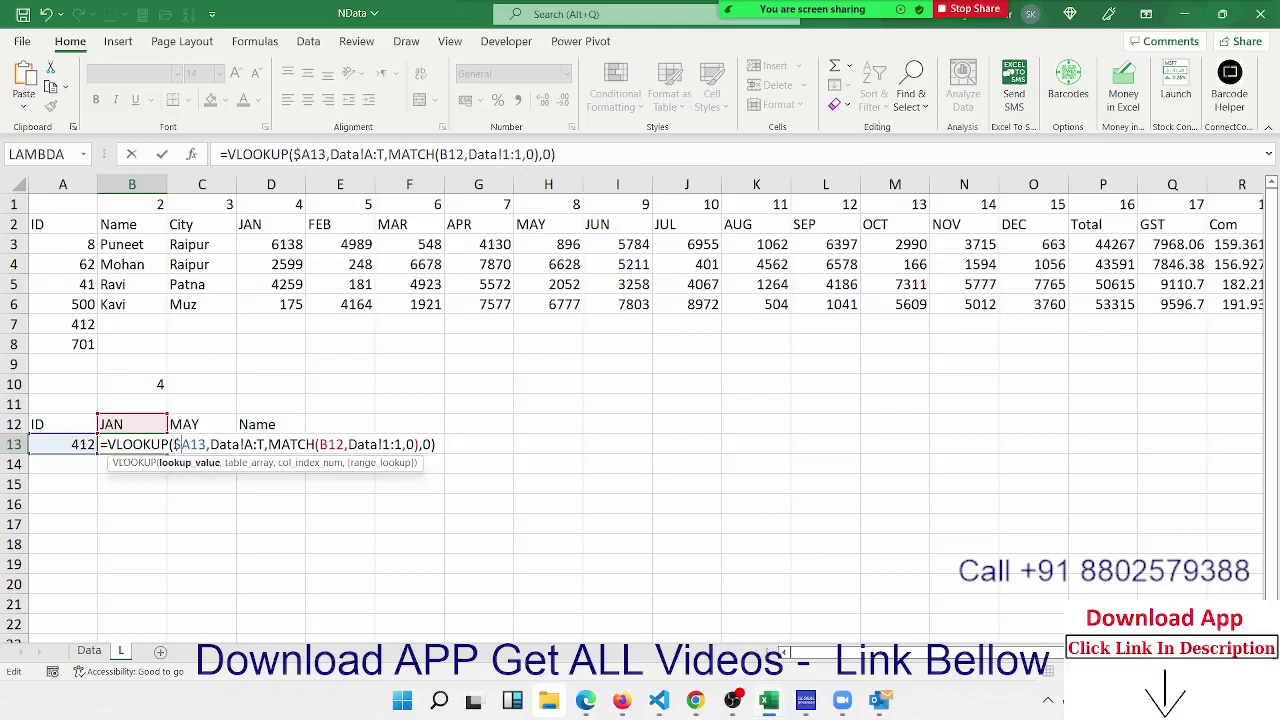
left_click(325, 444)
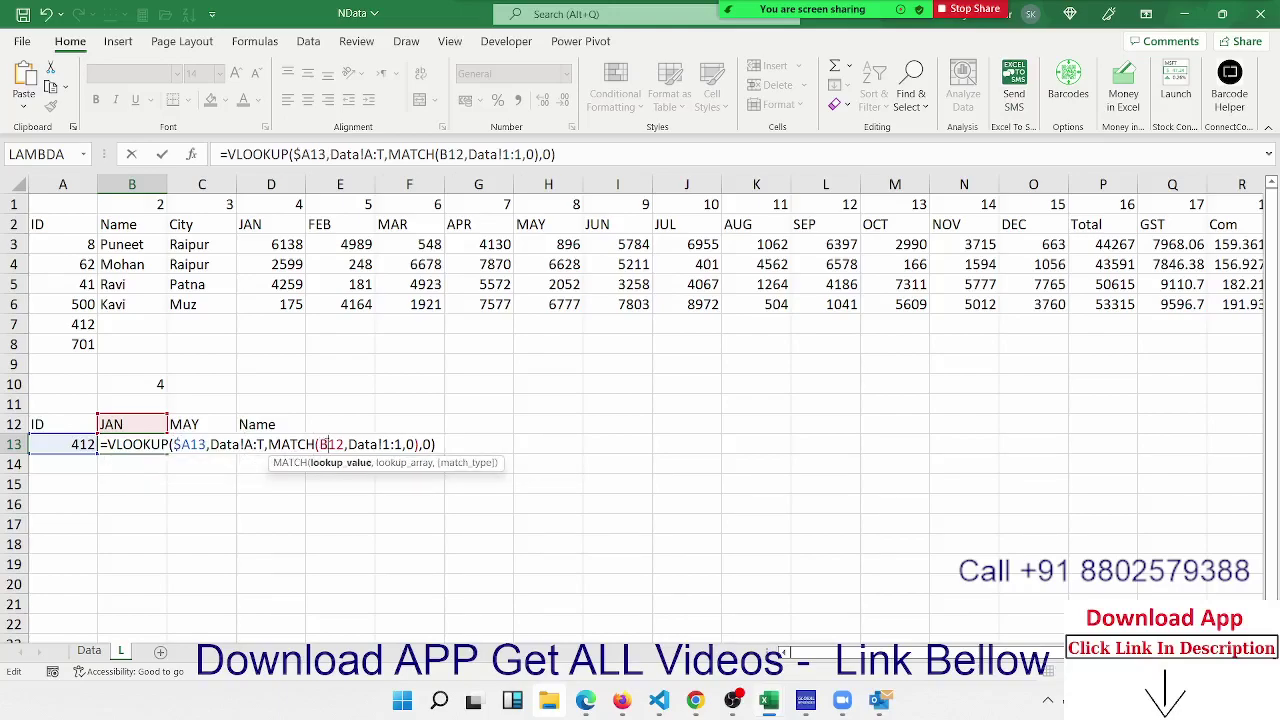
type("$")
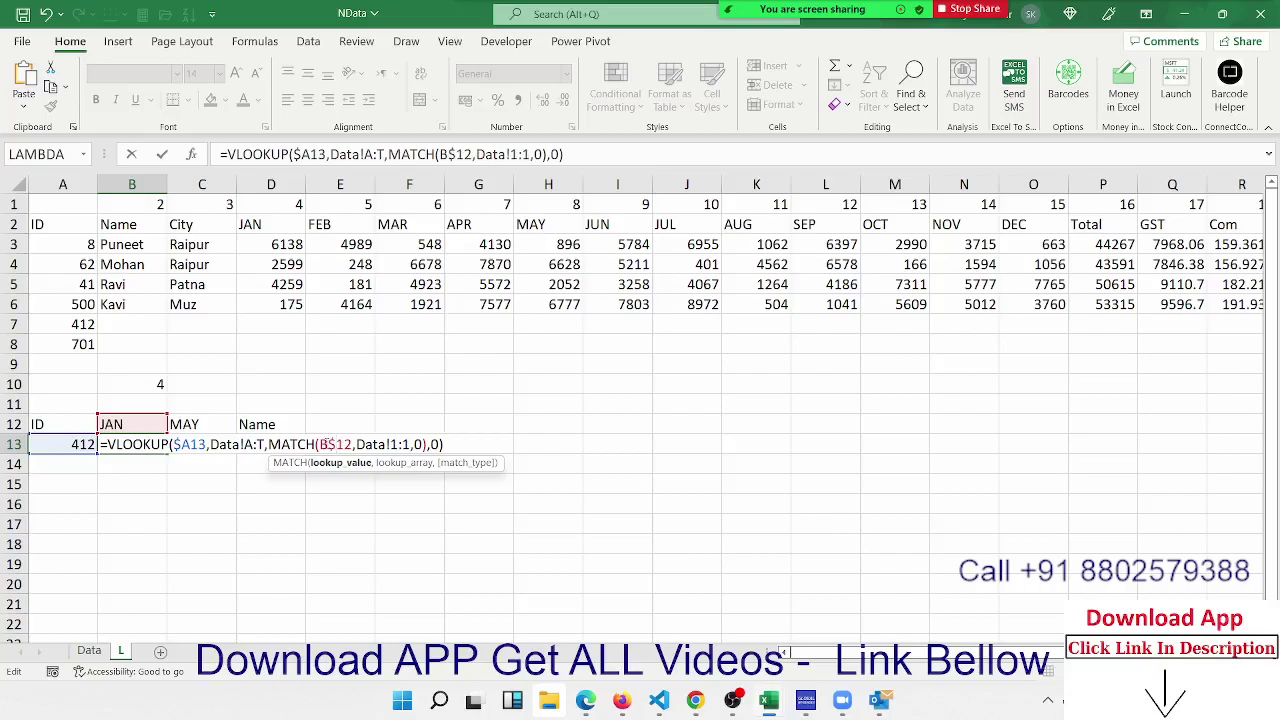
left_click(412, 444)
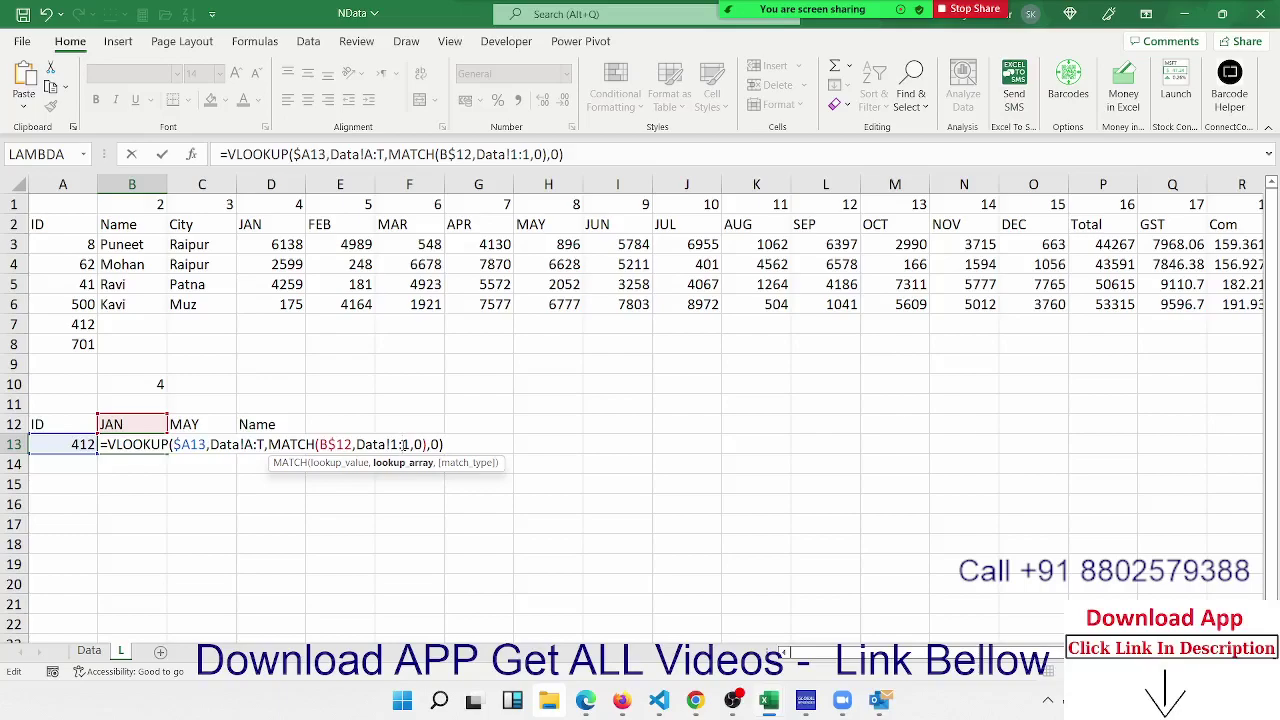
key("F4")
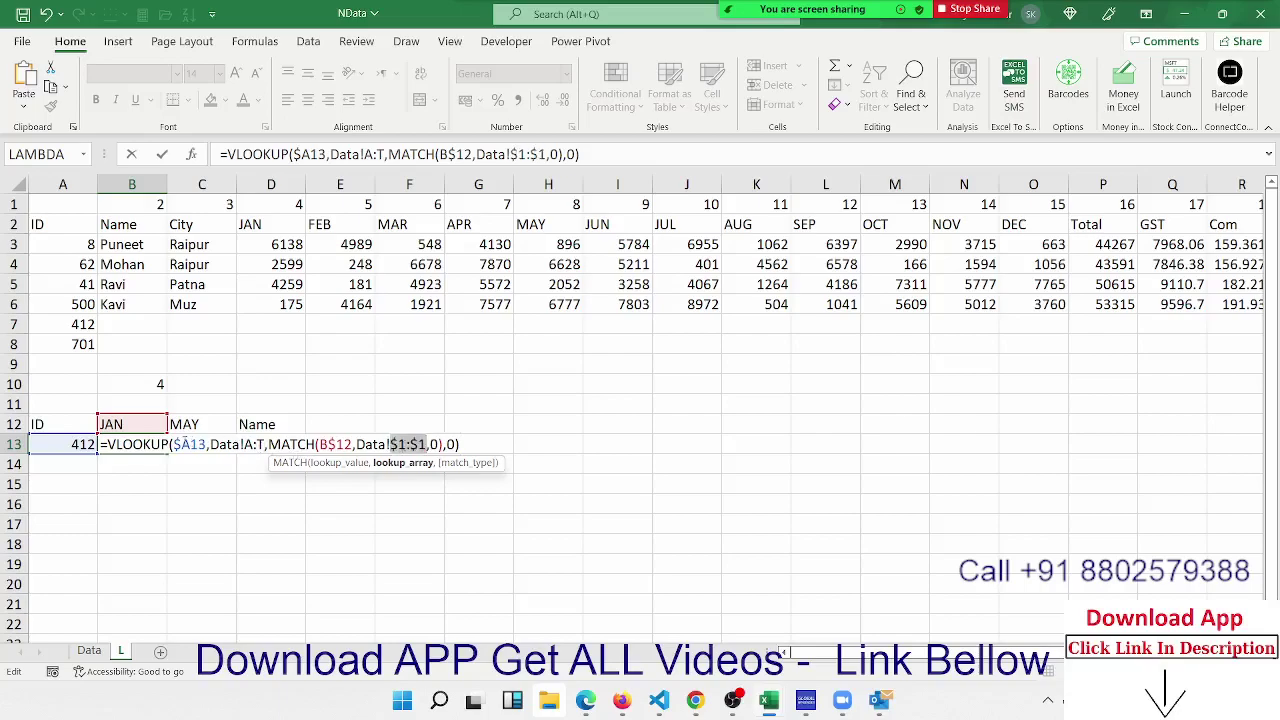
left_click(250, 445)
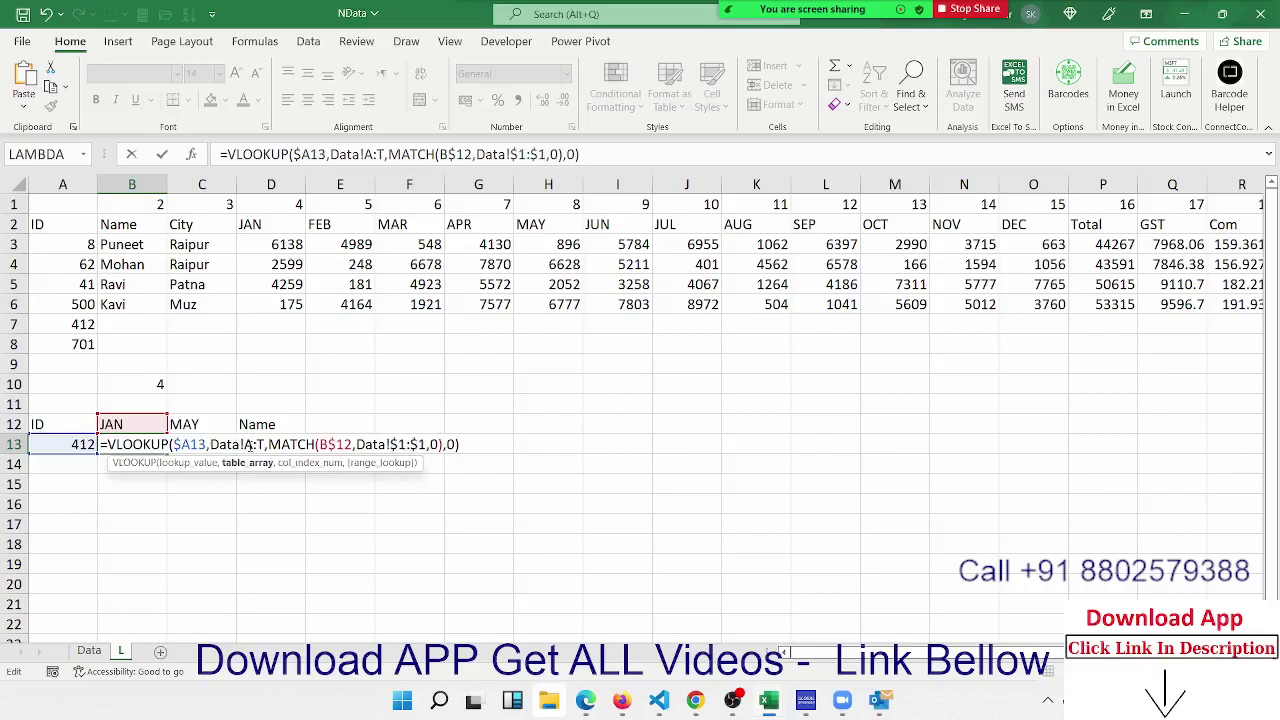
key("F4")
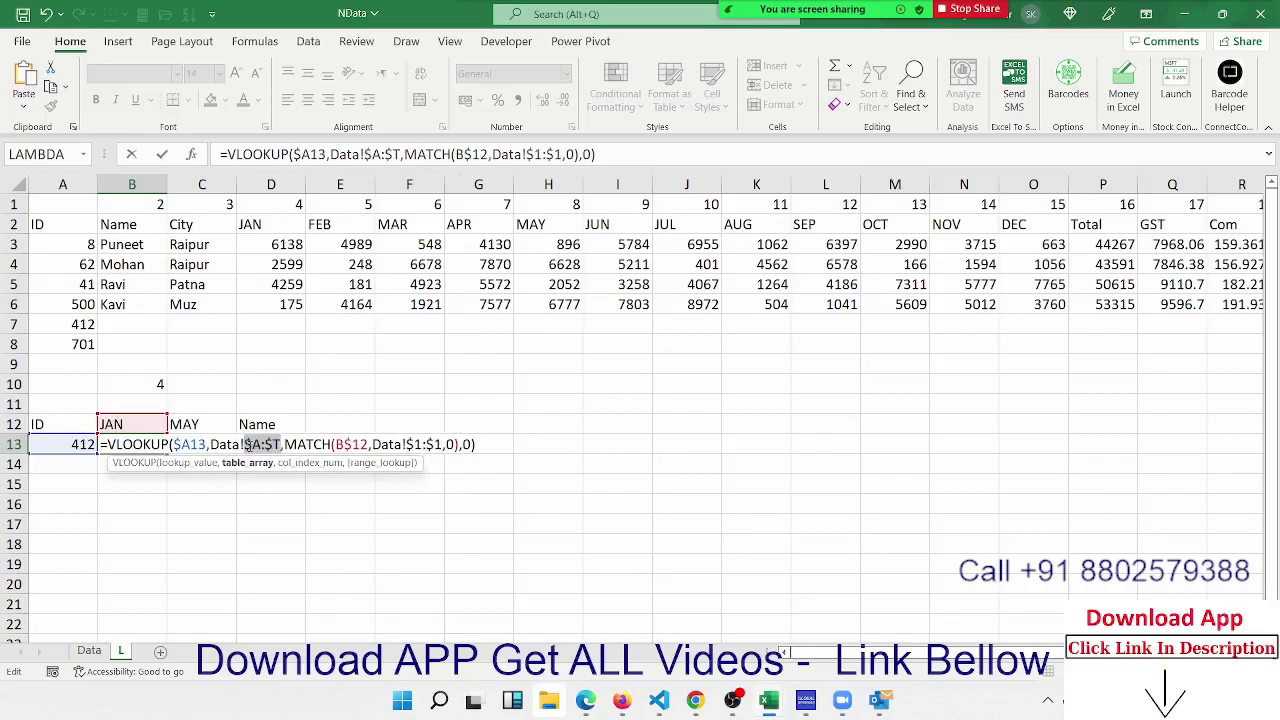
key("Return")
Fill the B13 formula across C13:D13, returning 5332, 2067 and the name
key("Up")
key("shift+Right")
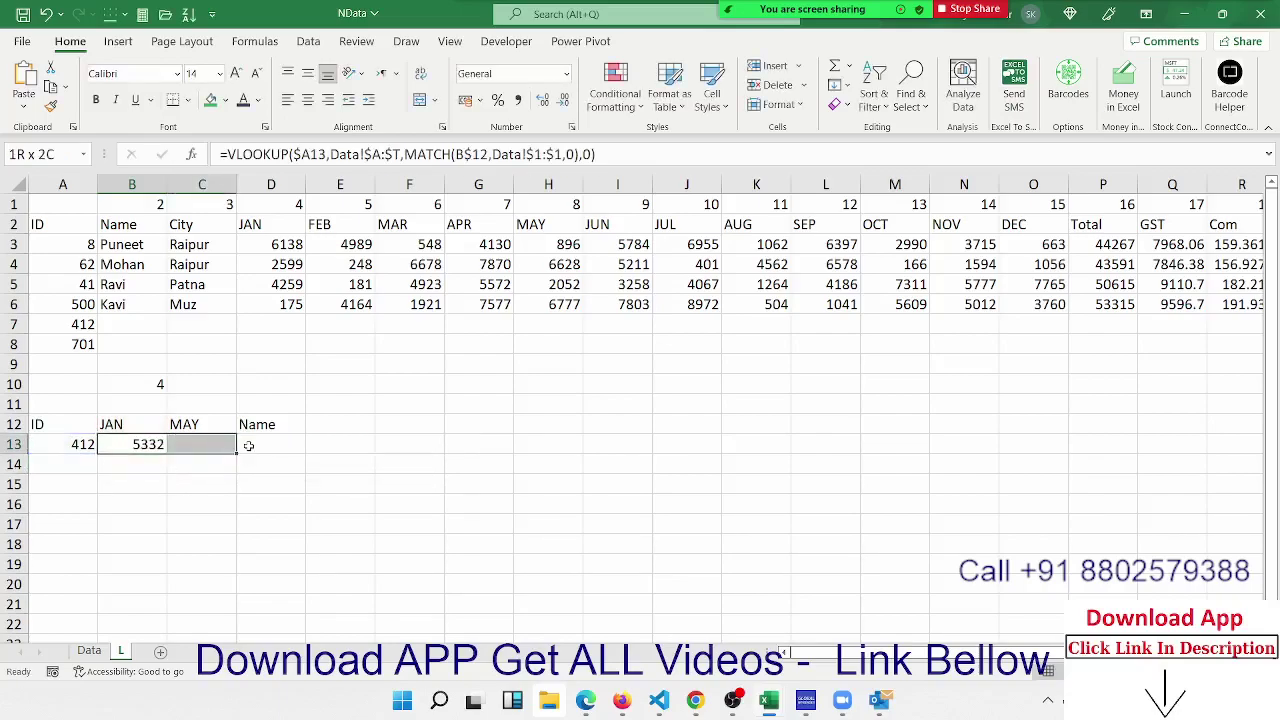
key("shift+Right")
key("ctrl+r")
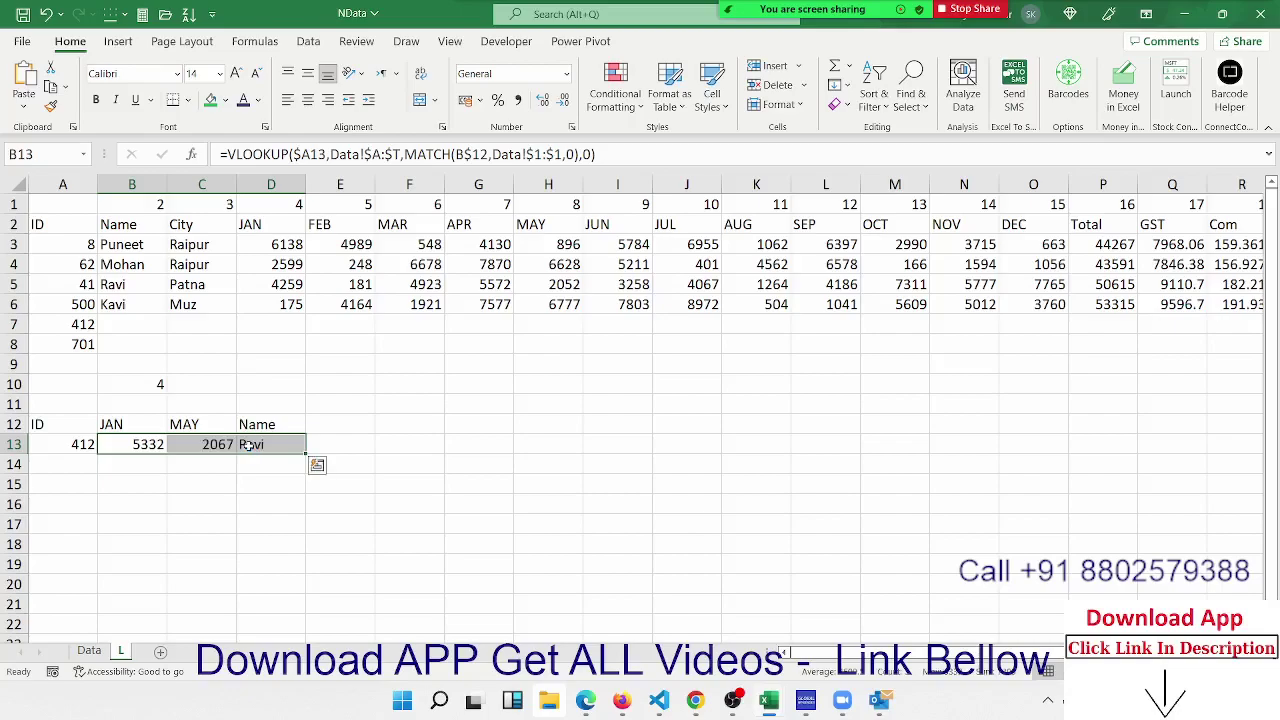
Copy Data!A1:E16 (ID through FEB) and add a new blank sheet
left_click(89, 651)
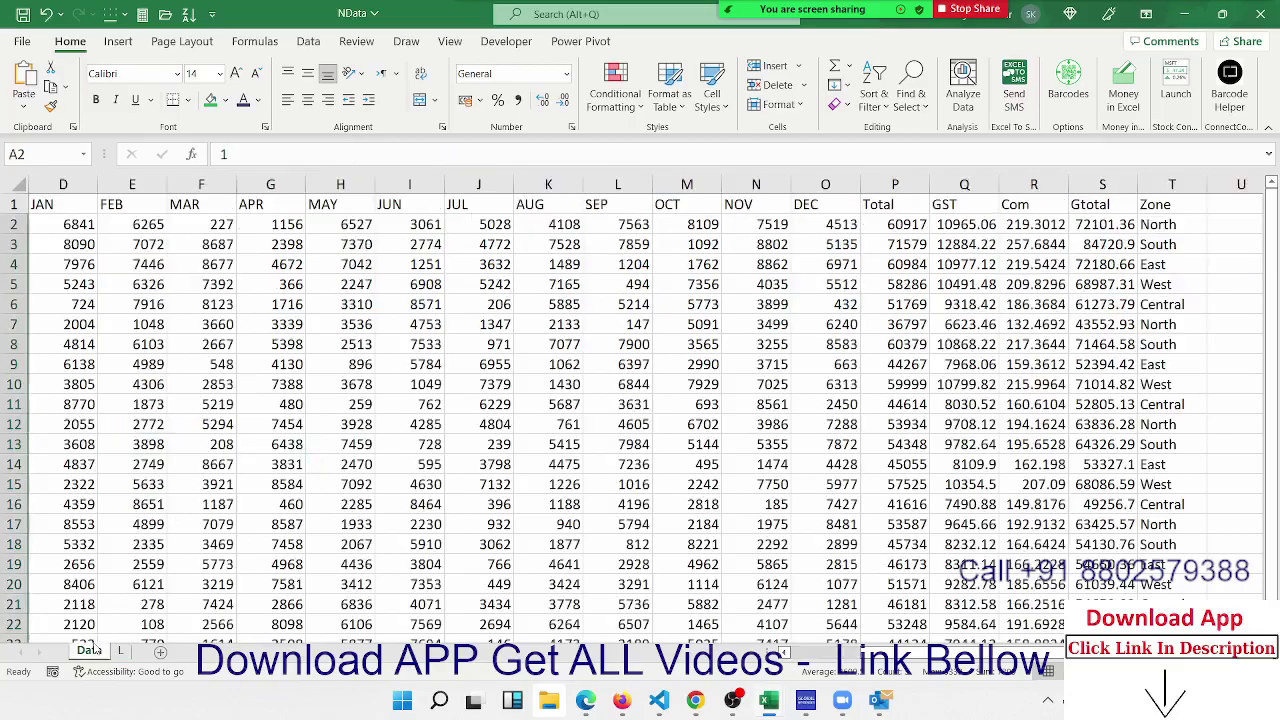
left_click(122, 384)
key("Home")
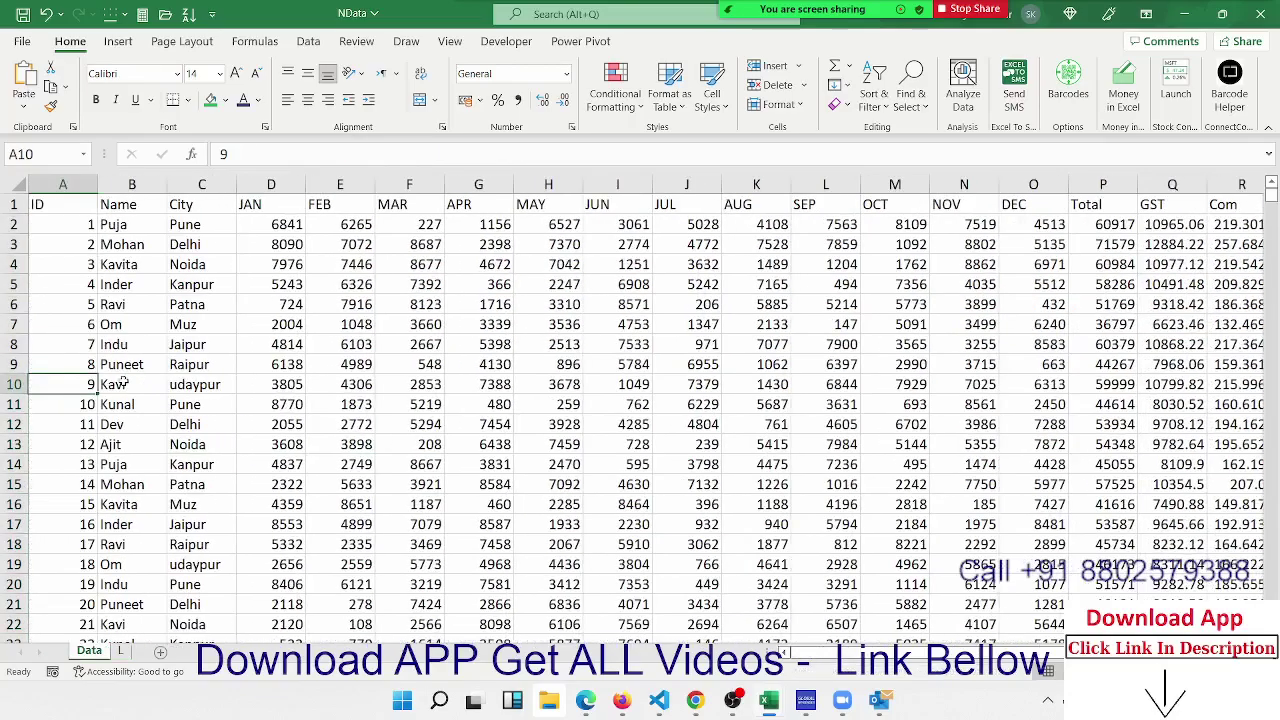
key("Up")
key("Up")
key("Up")
key("Up")
key("Up")
key("Up")
key("Up")
key("Up")
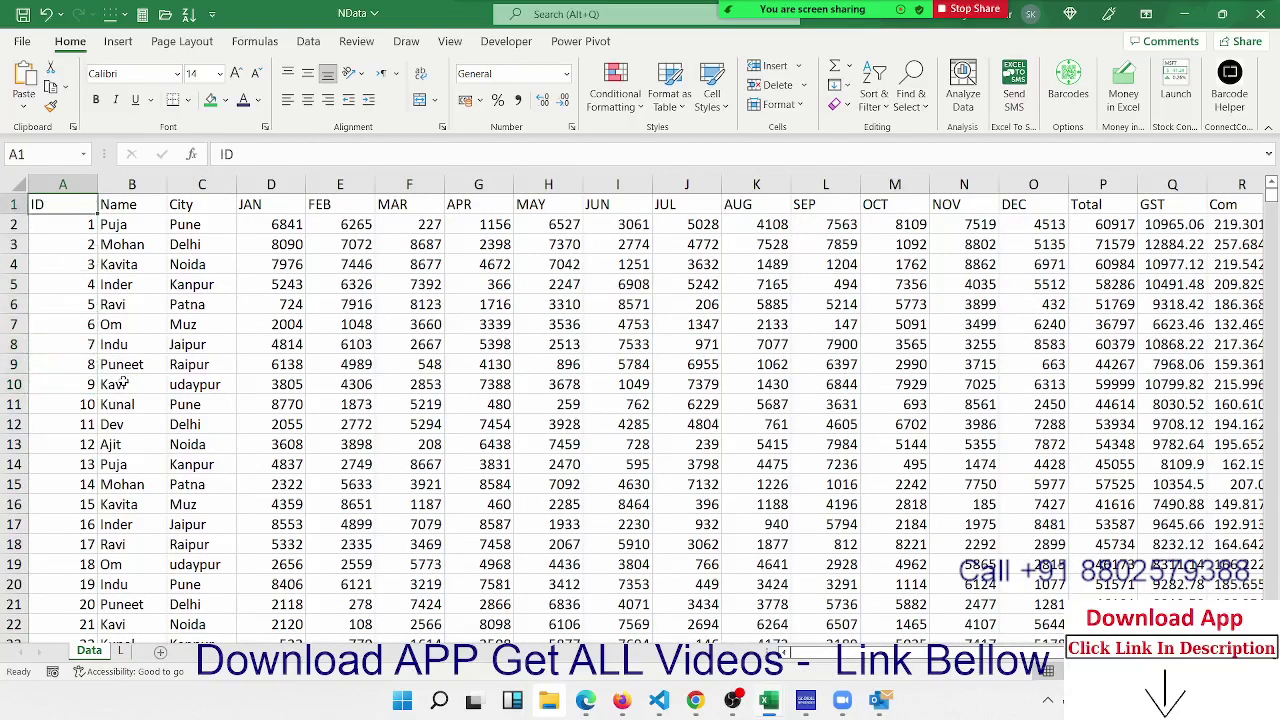
key("ctrl+Right")
key("ctrl+Left")
key("shift+Right")
key("shift+Right")
key("shift+Right")
key("shift+Right")
key("shift+Down")
key("shift+Down")
key("shift+Down")
key("shift+Down")
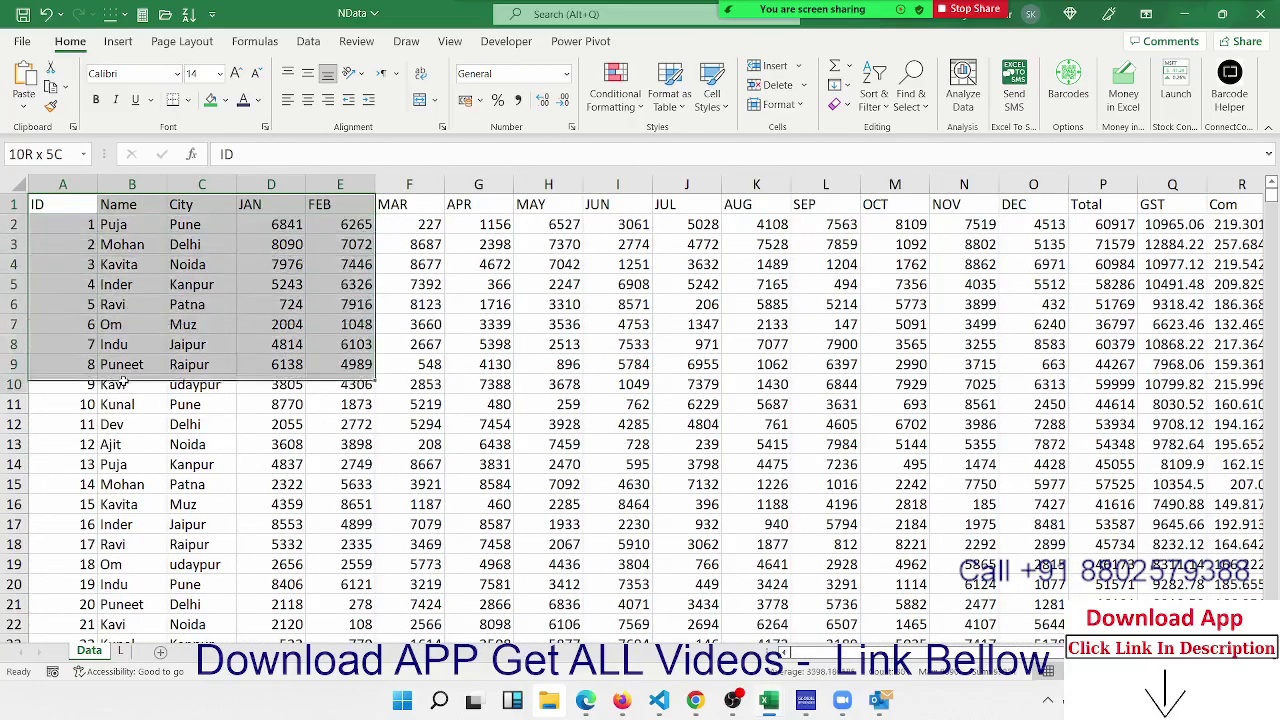
key("shift+Down")
key("shift+Down")
key("shift+Down")
key("shift+Down")
key("shift+Down")
key("shift+Down")
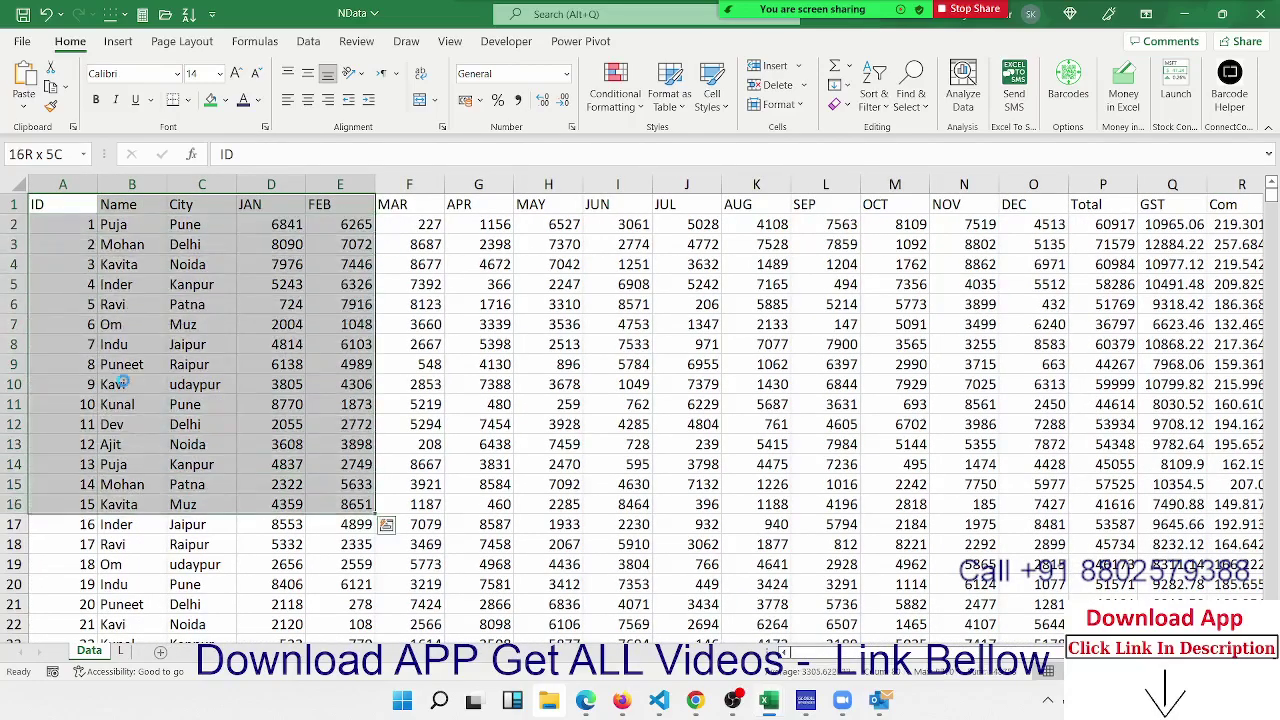
key("ctrl+c")
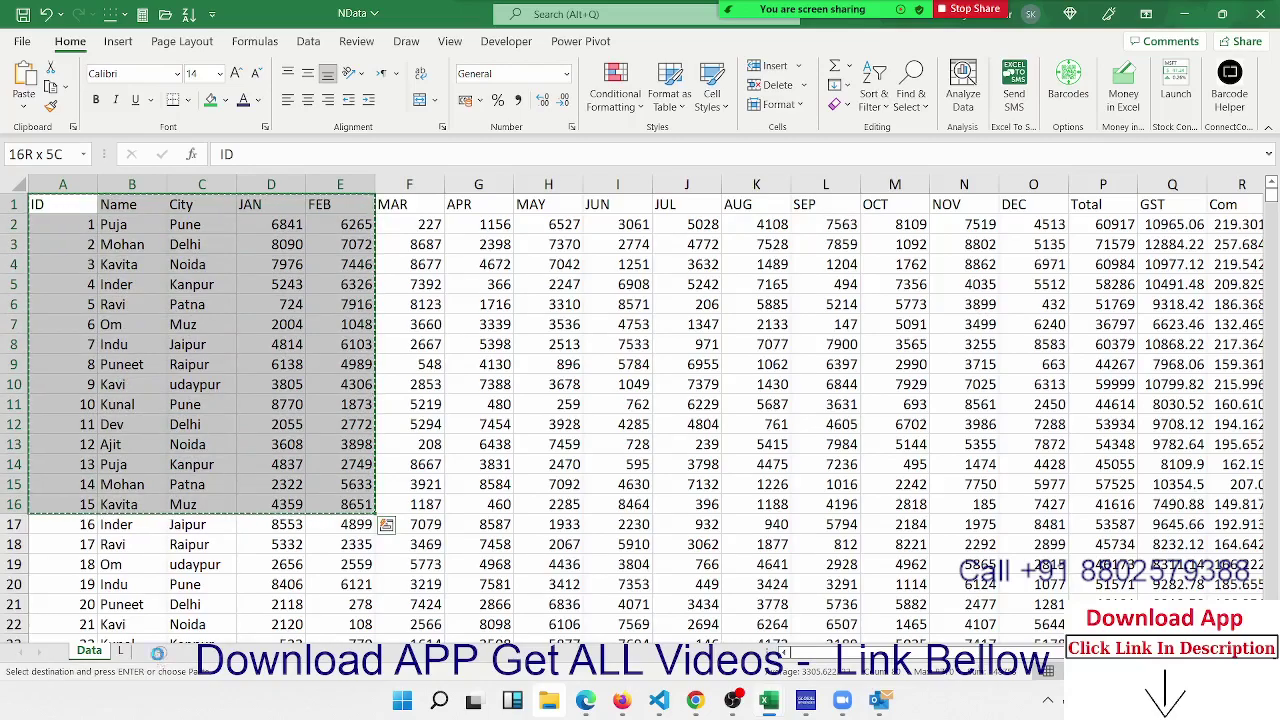
left_click(157, 652)
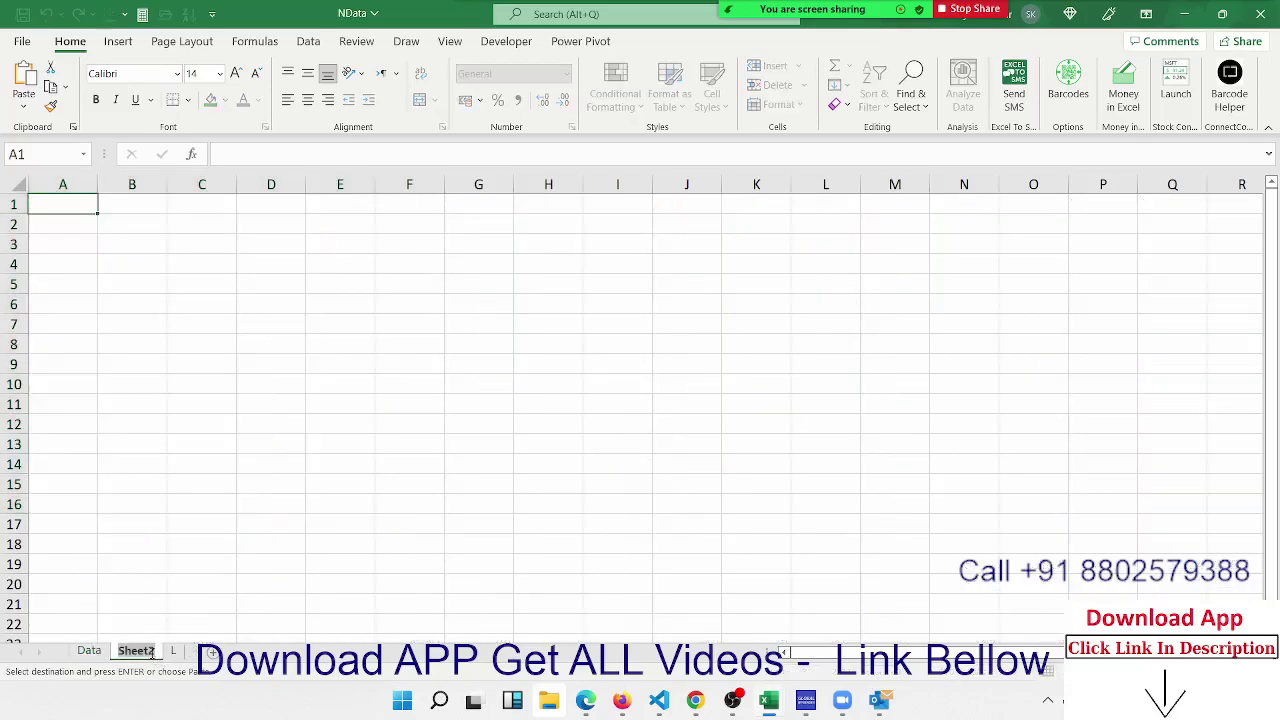
Rename the new sheet to H and paste the copied block transposed at A1
type("H")
left_click(154, 634)
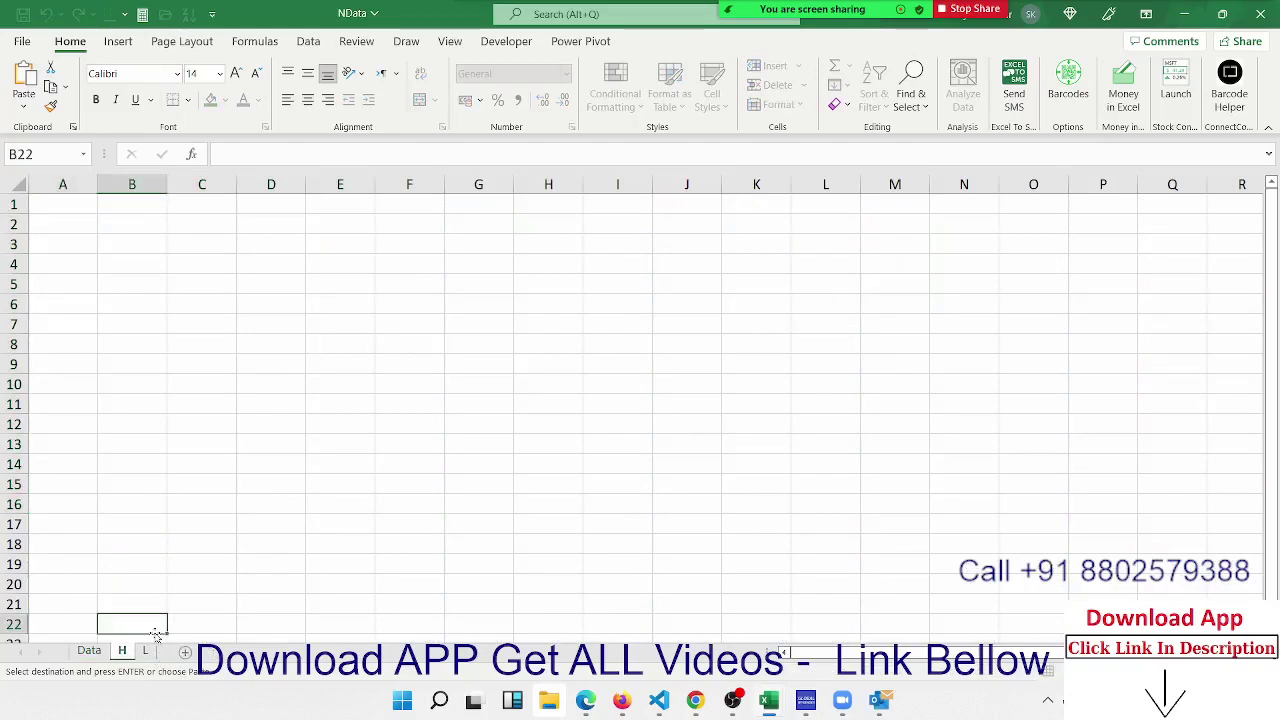
left_click(60, 210)
left_click(24, 106)
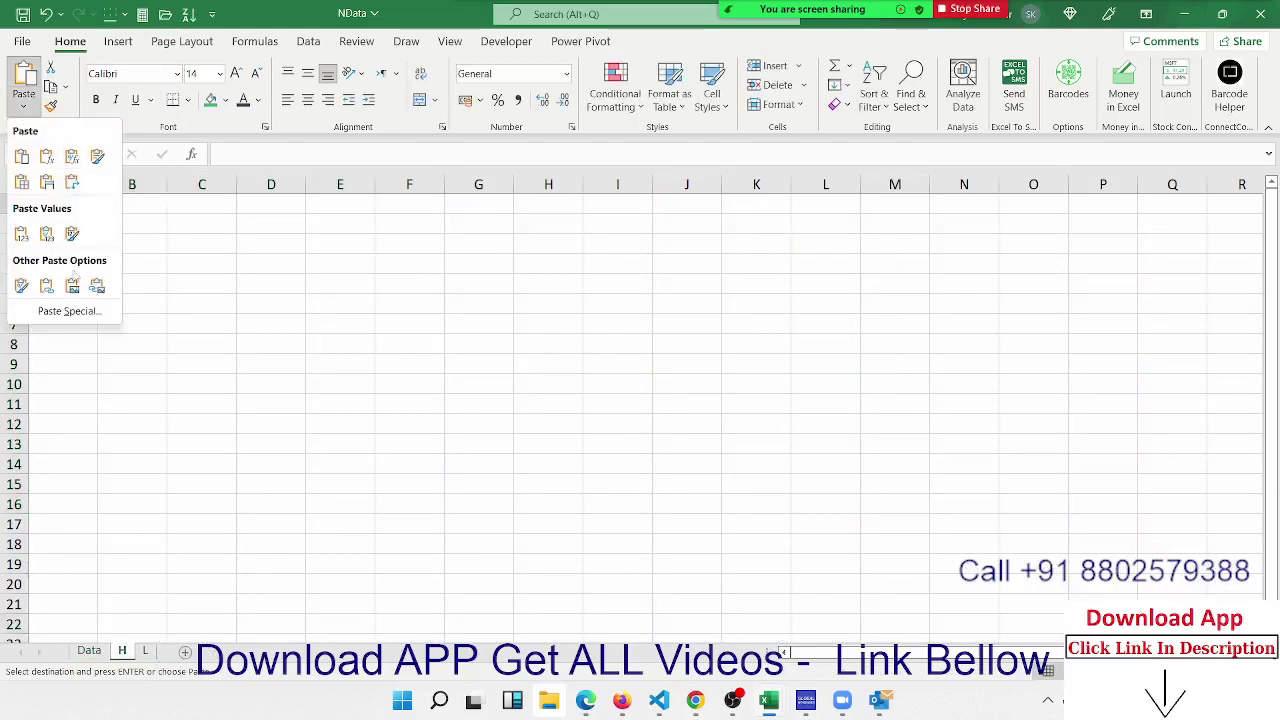
left_click(70, 311)
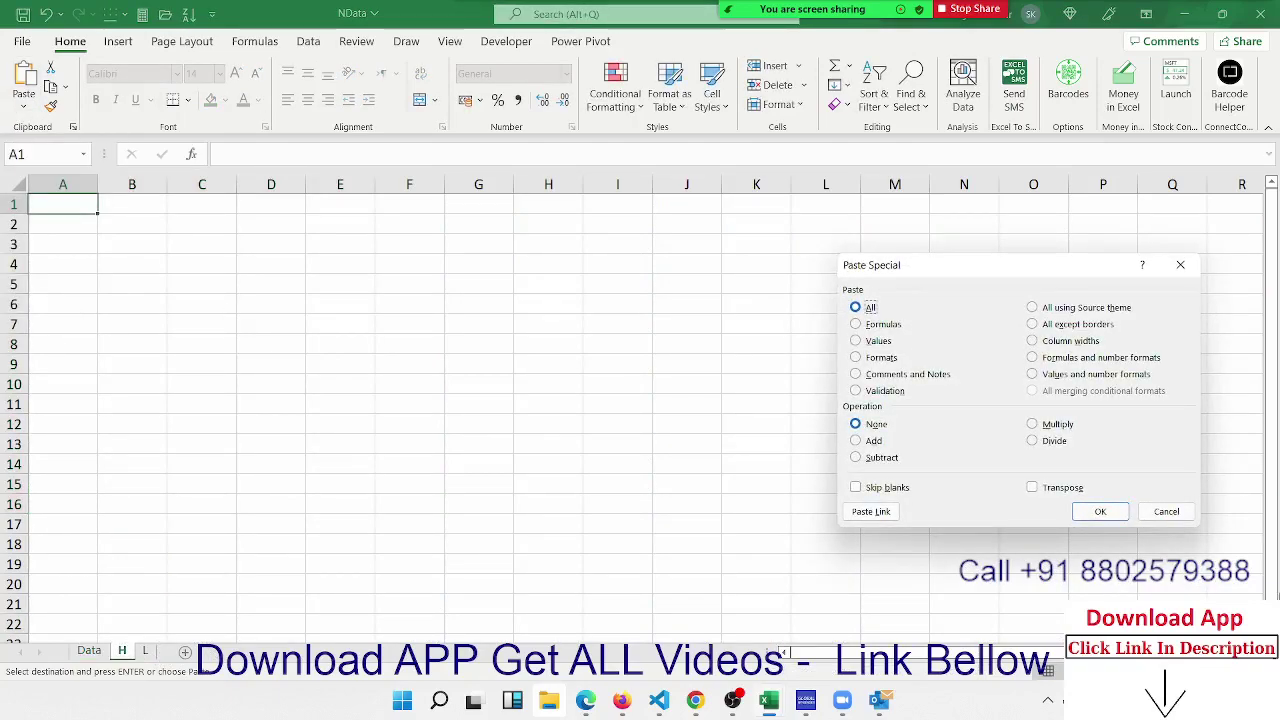
left_click(1056, 489)
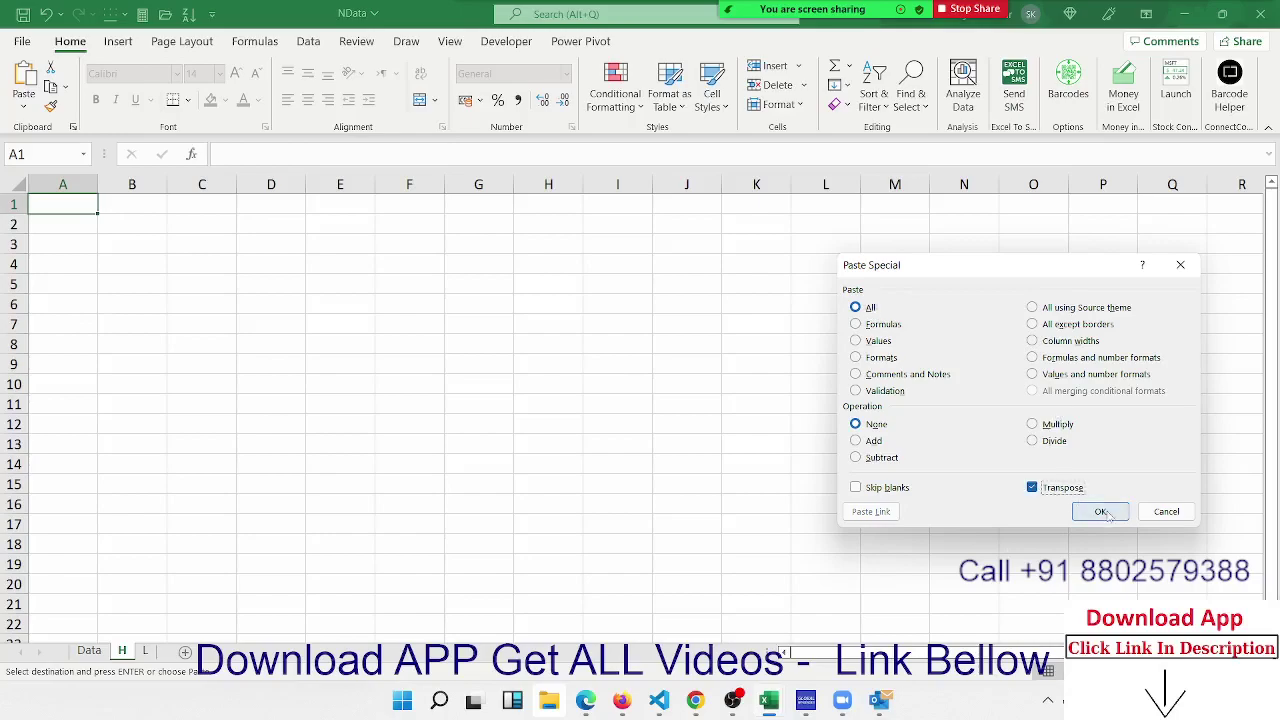
left_click(1101, 512)
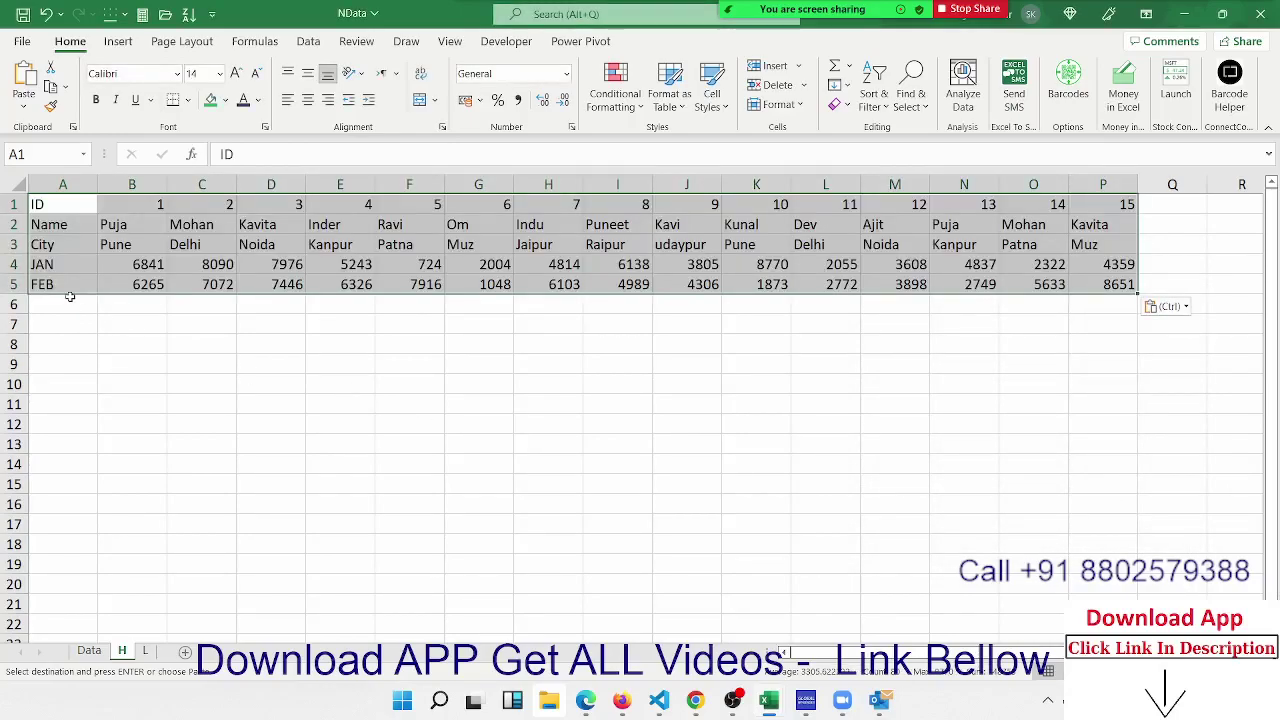
Enter lookup ID 8 in B9 and the heading JAN in C8
left_click(96, 386)
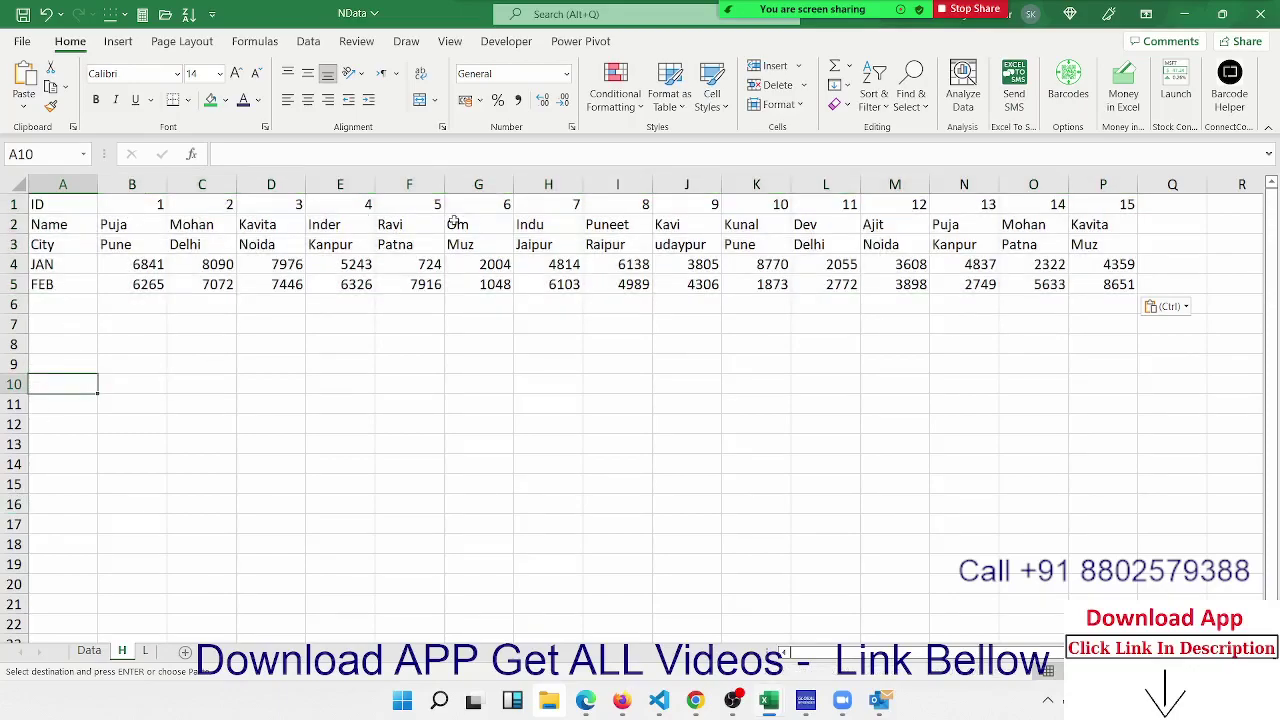
left_click(136, 359)
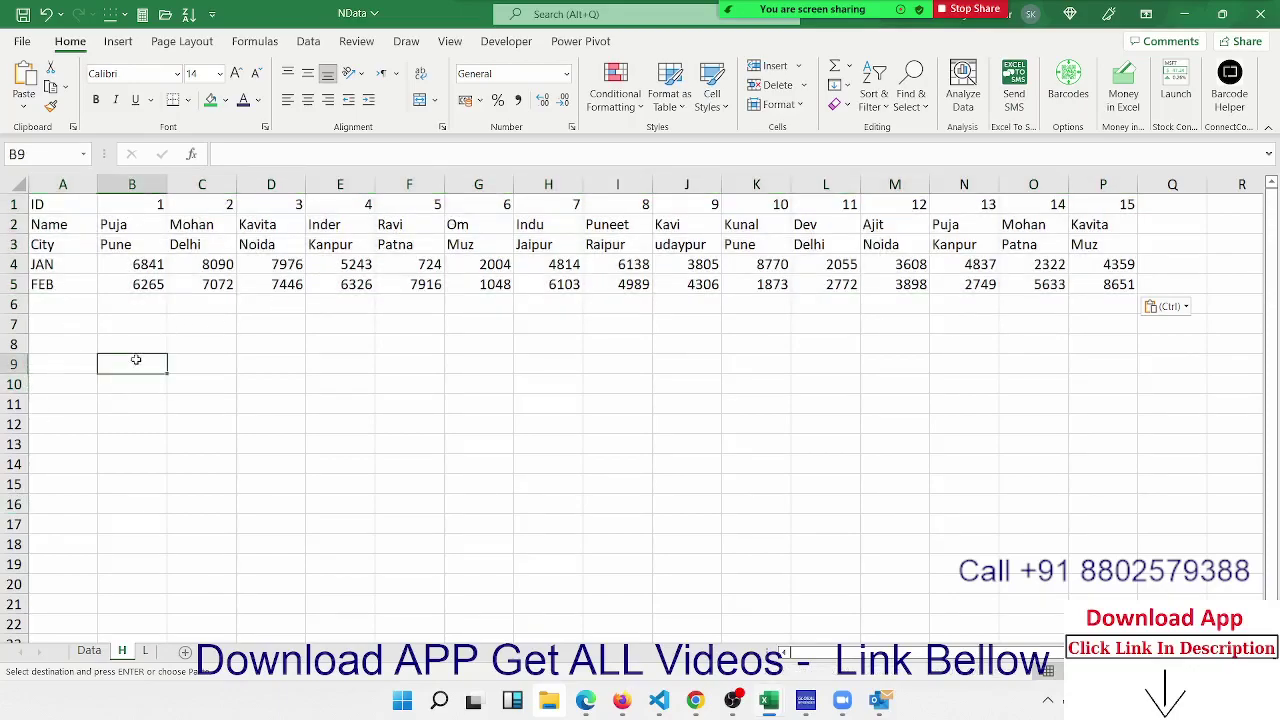
type("8")
key("Up")
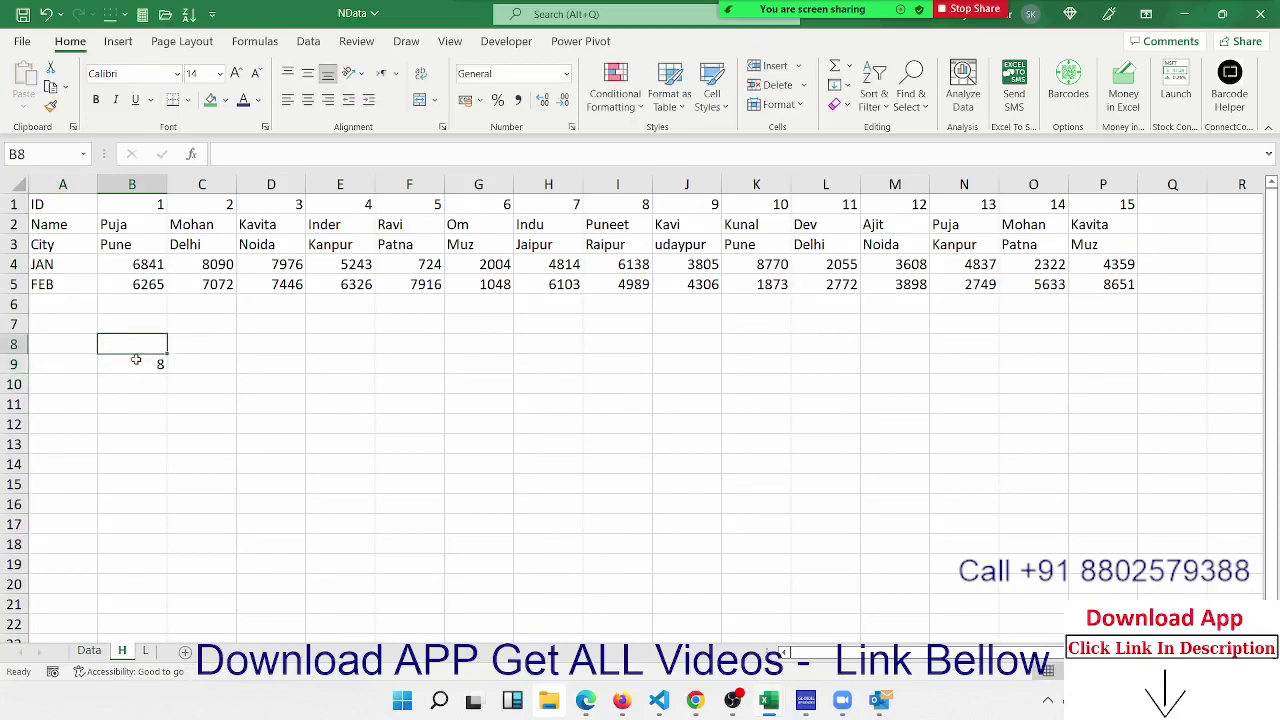
key("Right")
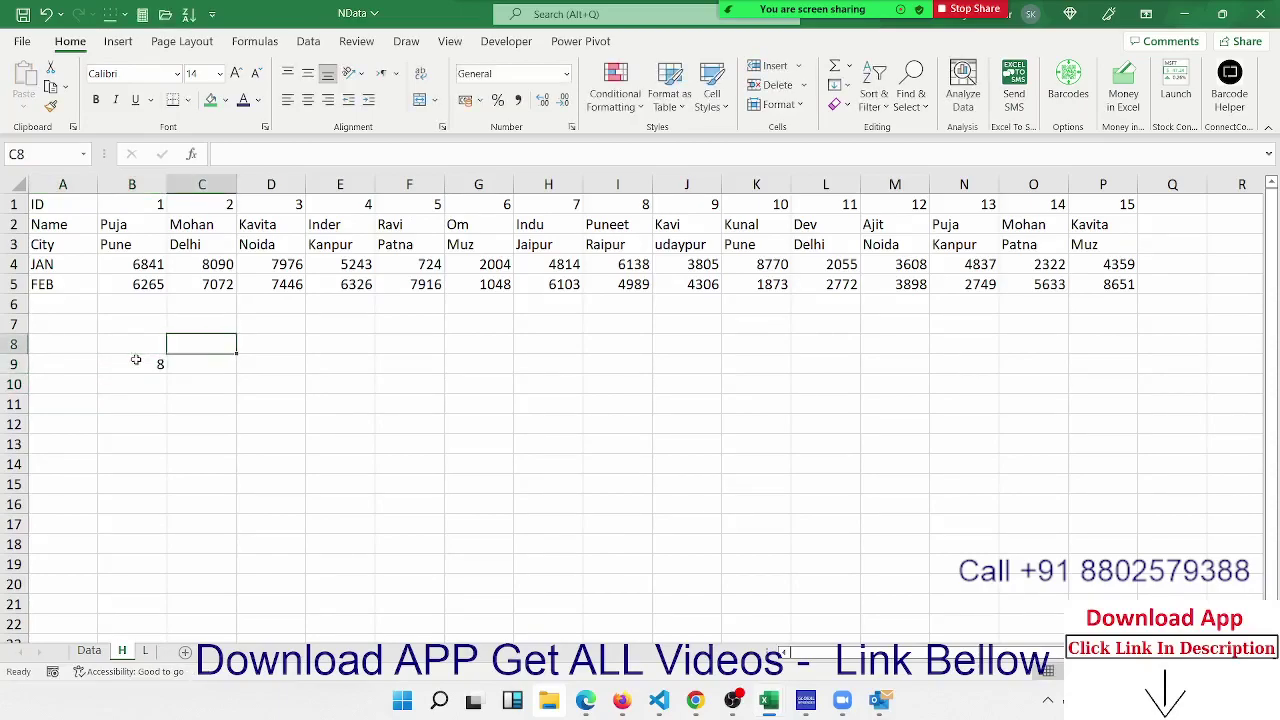
type("JAN")
key("Return")
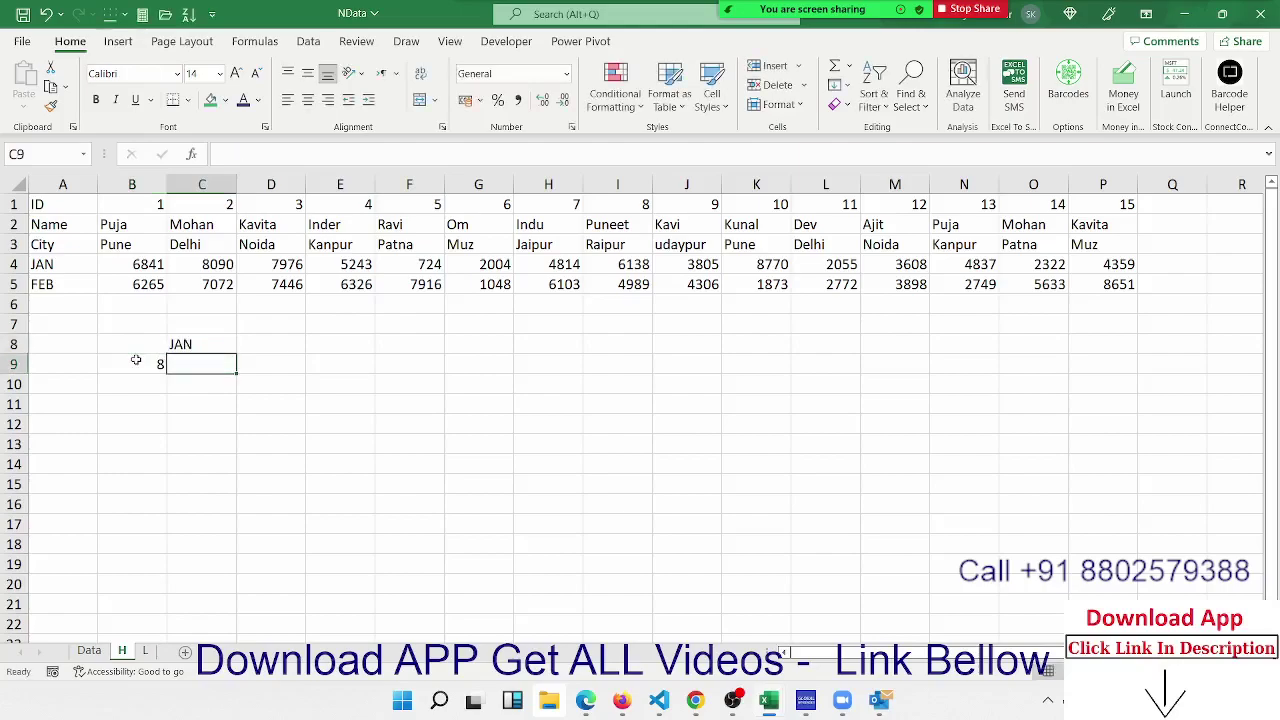
Enter =HLOOKUP(B9,A1:P5,4,0) in C9, returning 6138
type("=hlo")
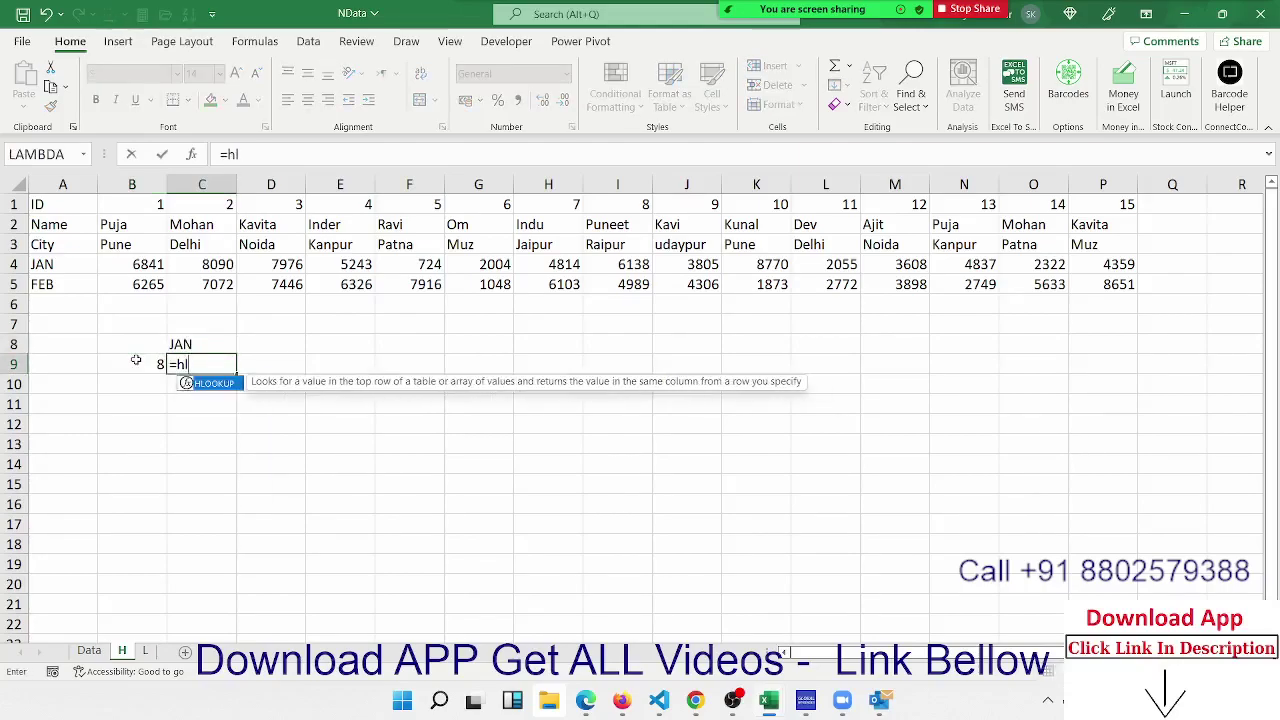
key("Tab")
left_click(136, 360)
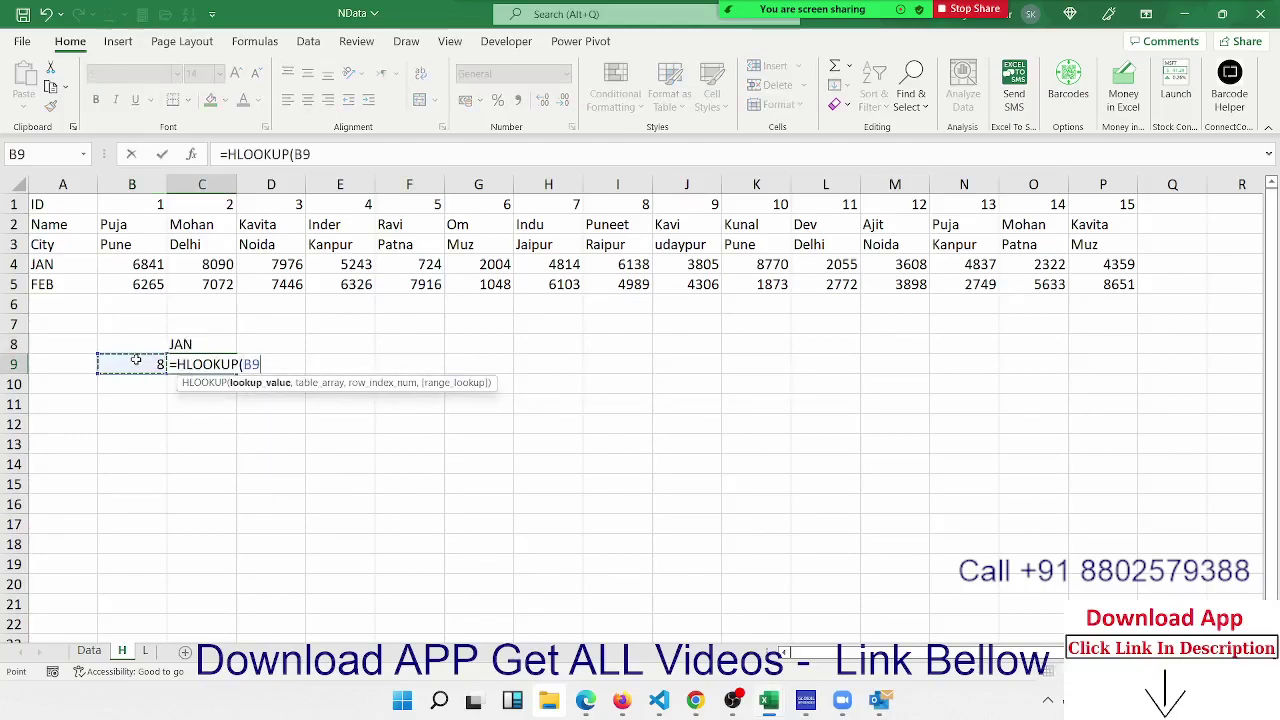
type(",")
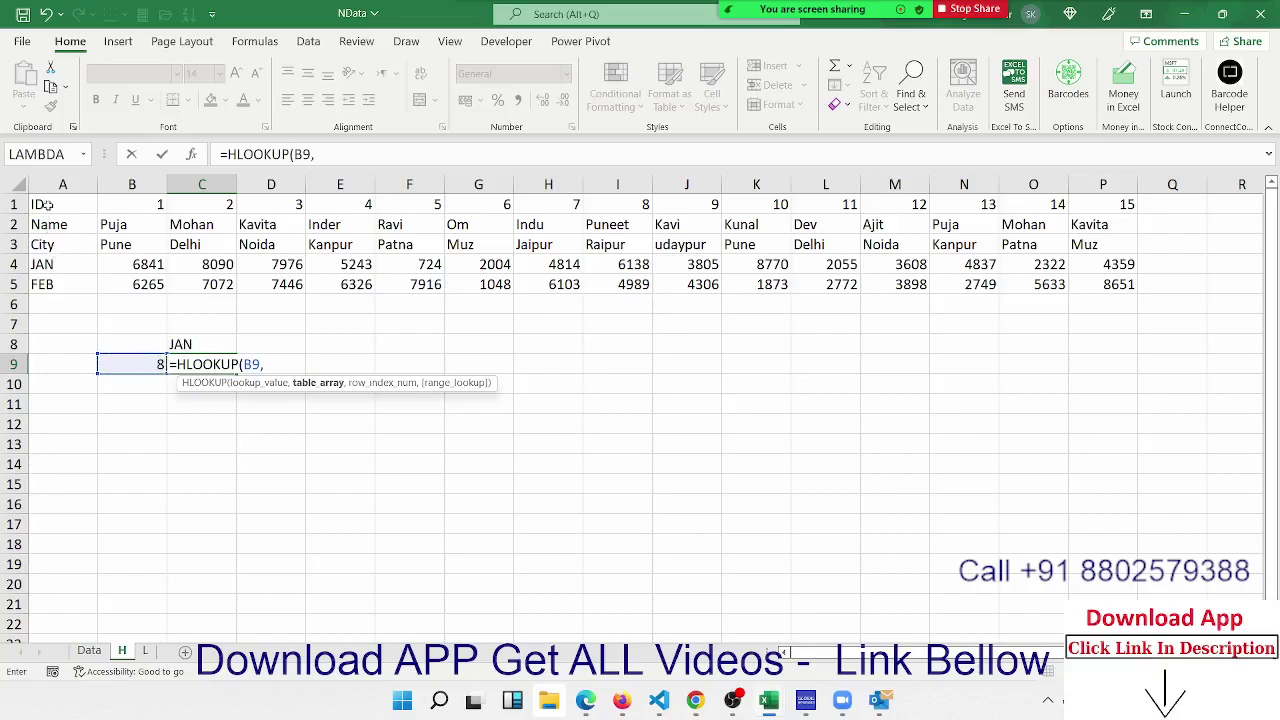
left_click(54, 201)
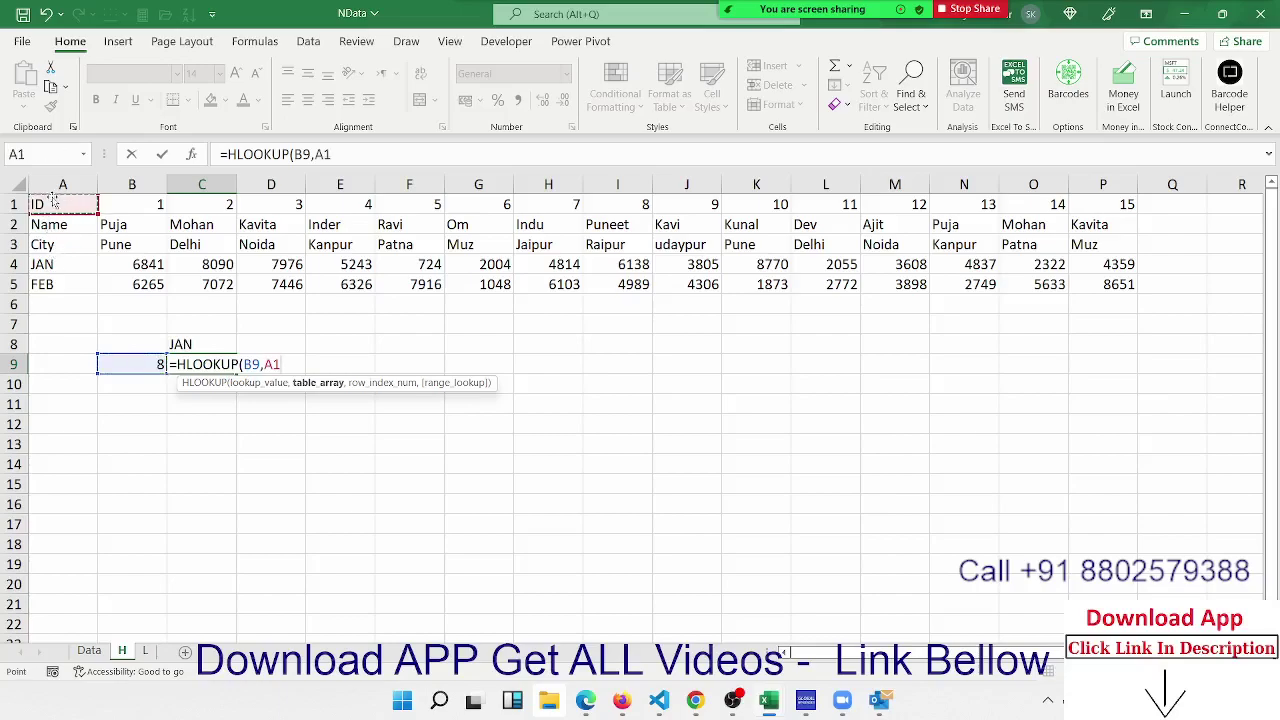
key("ctrl+shift+Right")
key("ctrl+shift+Down")
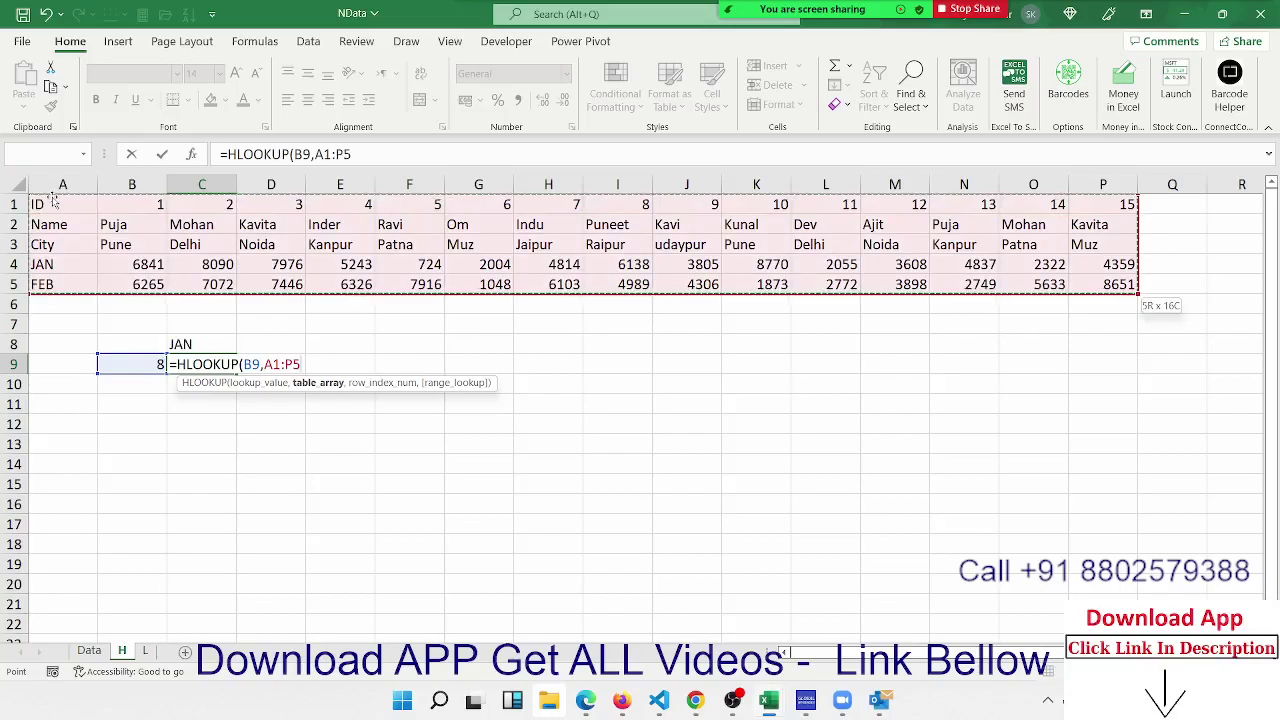
type(",")
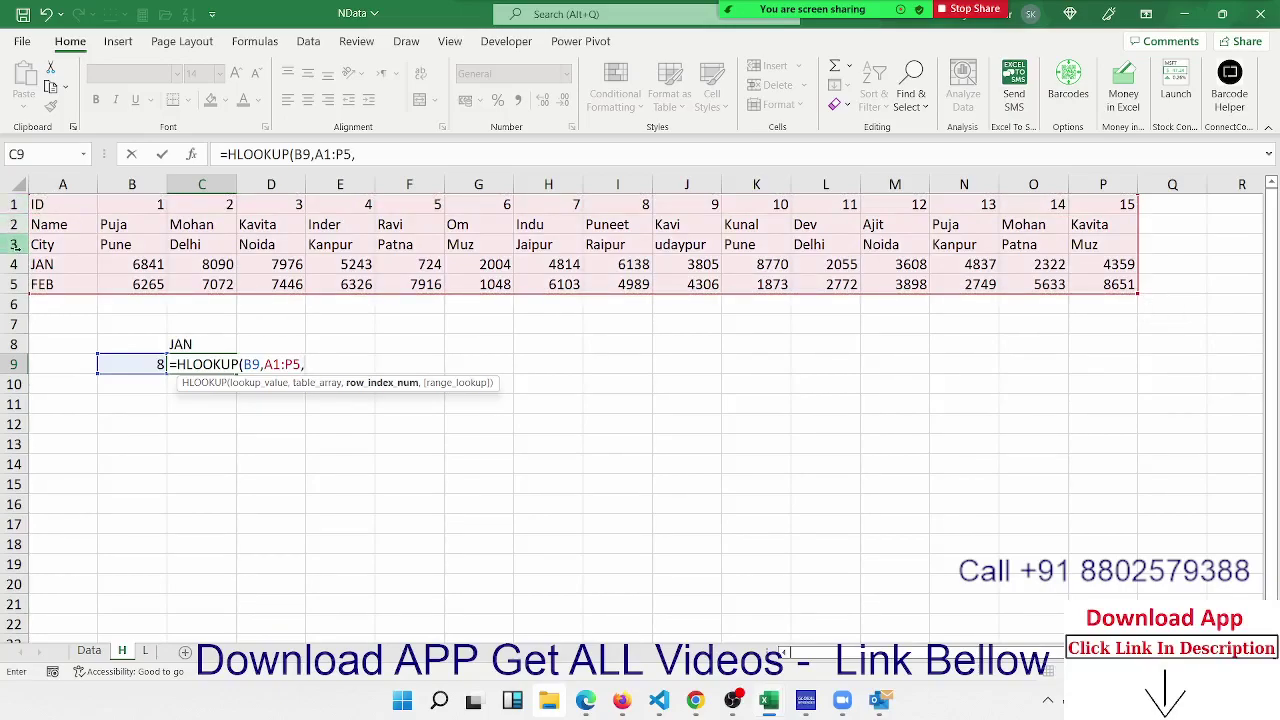
type("4")
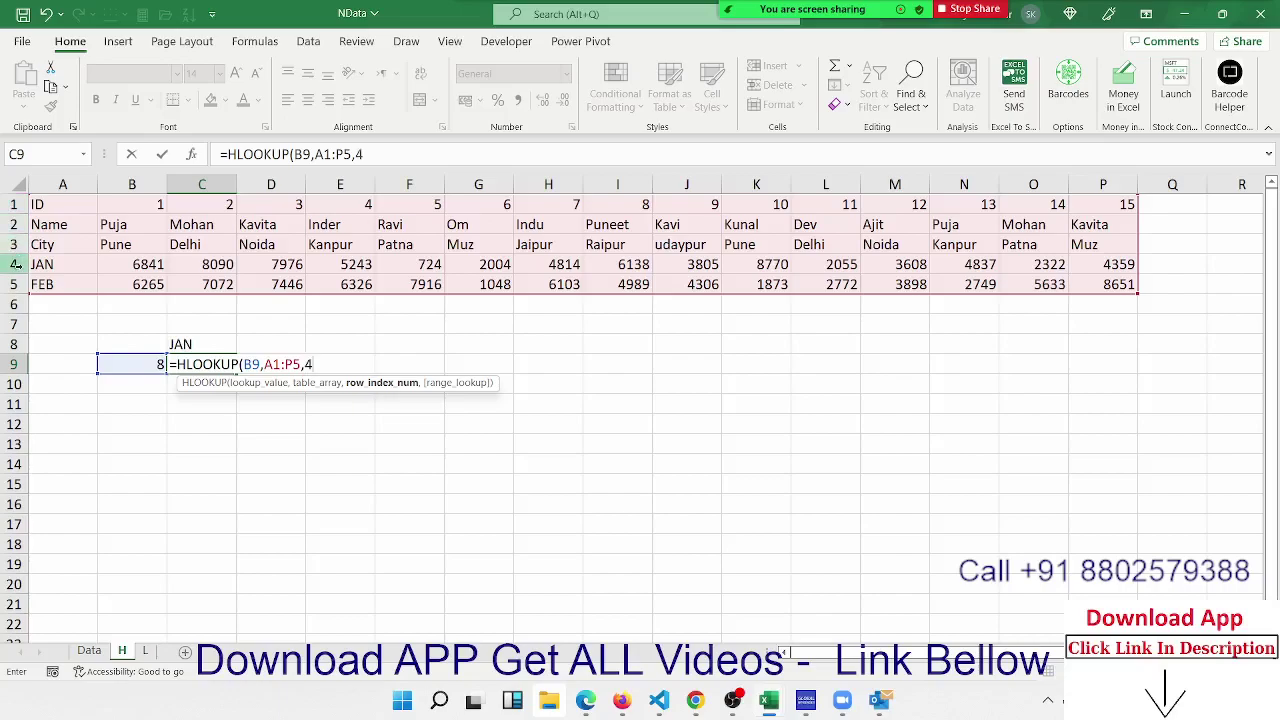
type(",0)")
key("Return")
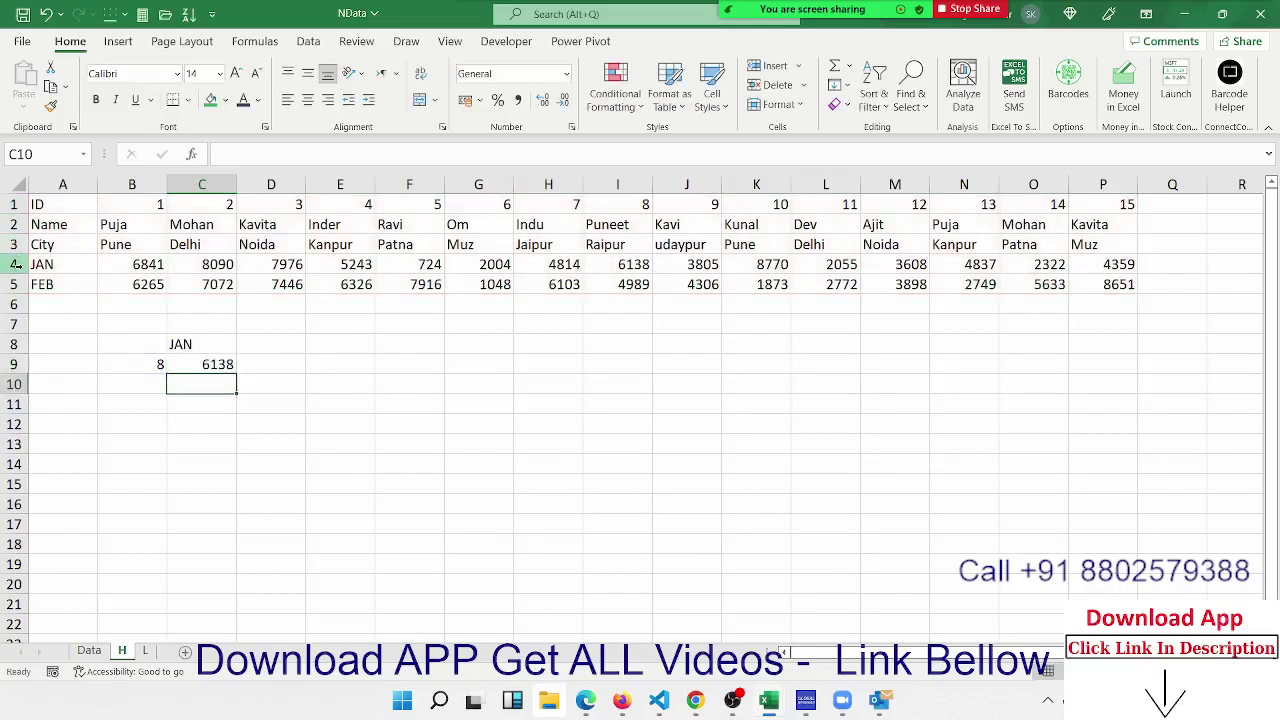
key("Up")
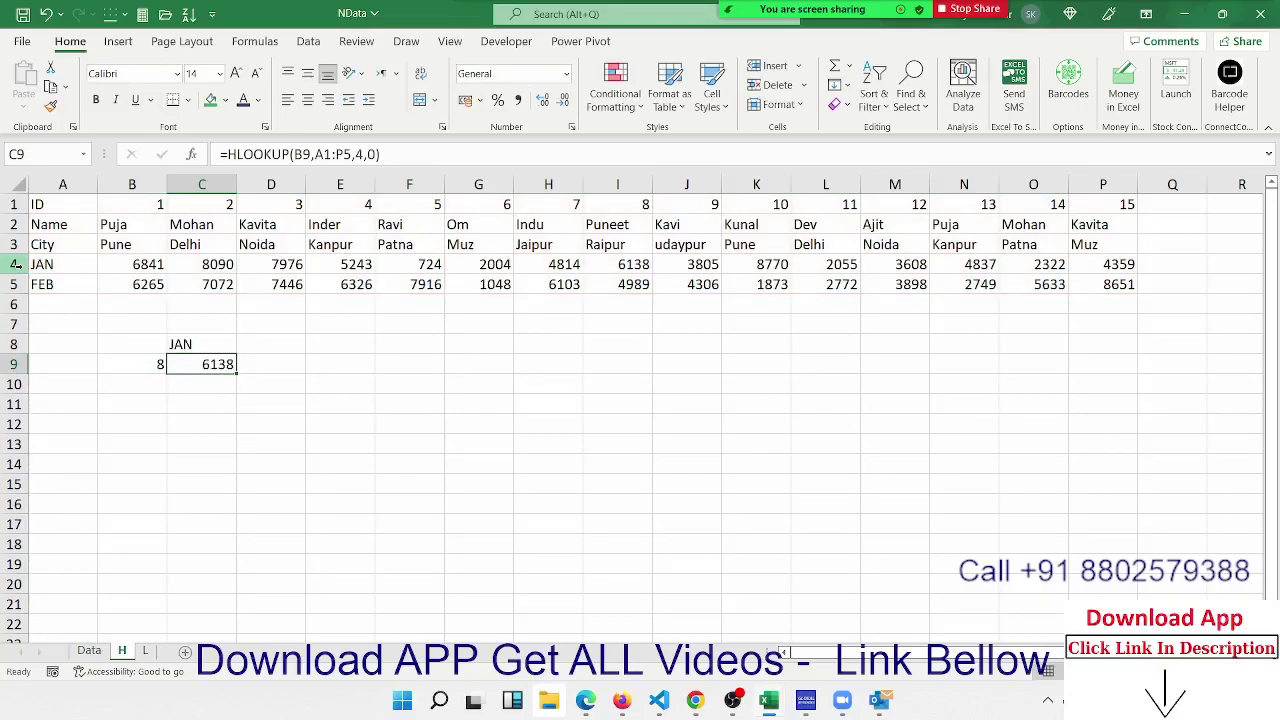
Copy the Data table A1:E16 into a new sheet placed after sheet L
left_click(88, 650)
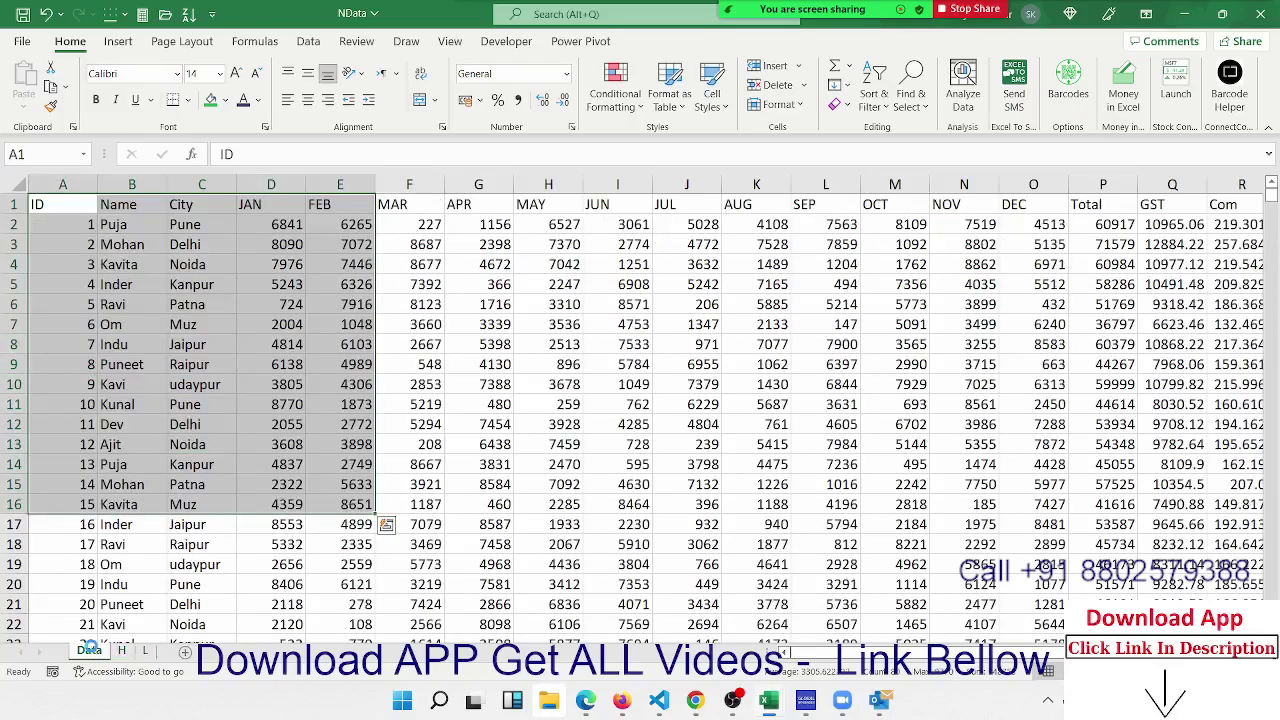
key("ctrl+c")
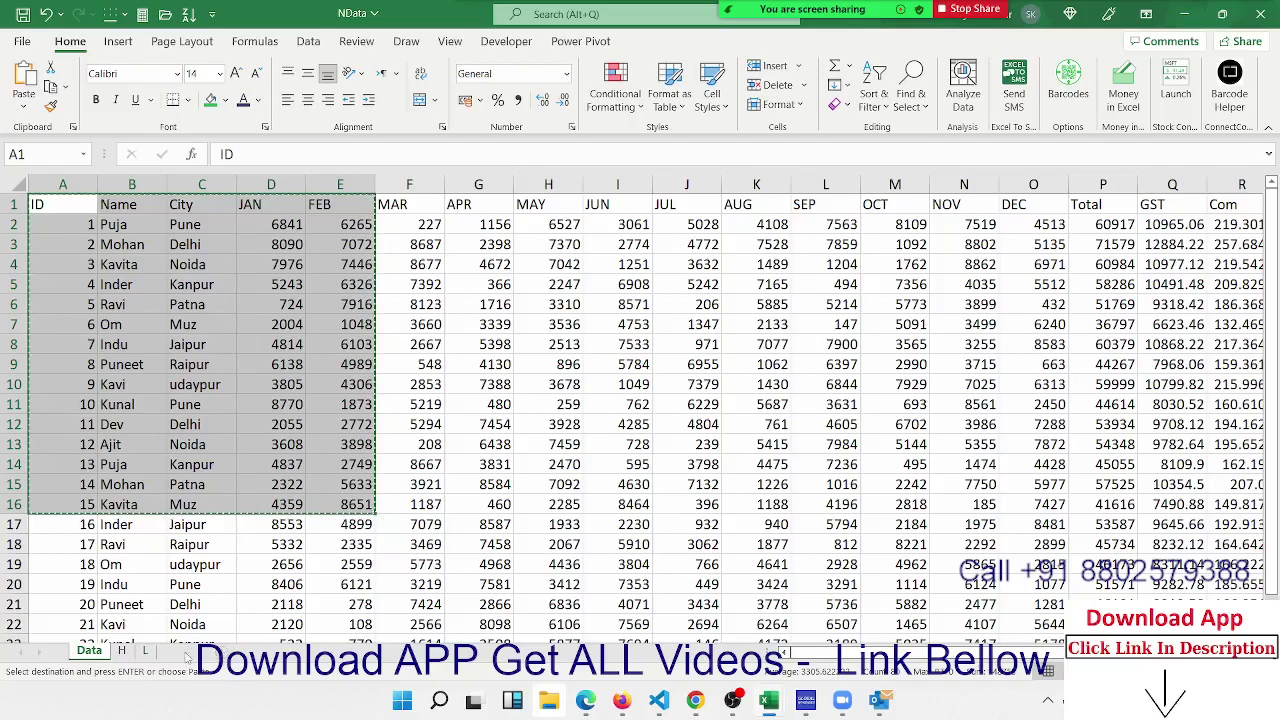
left_click(185, 654)
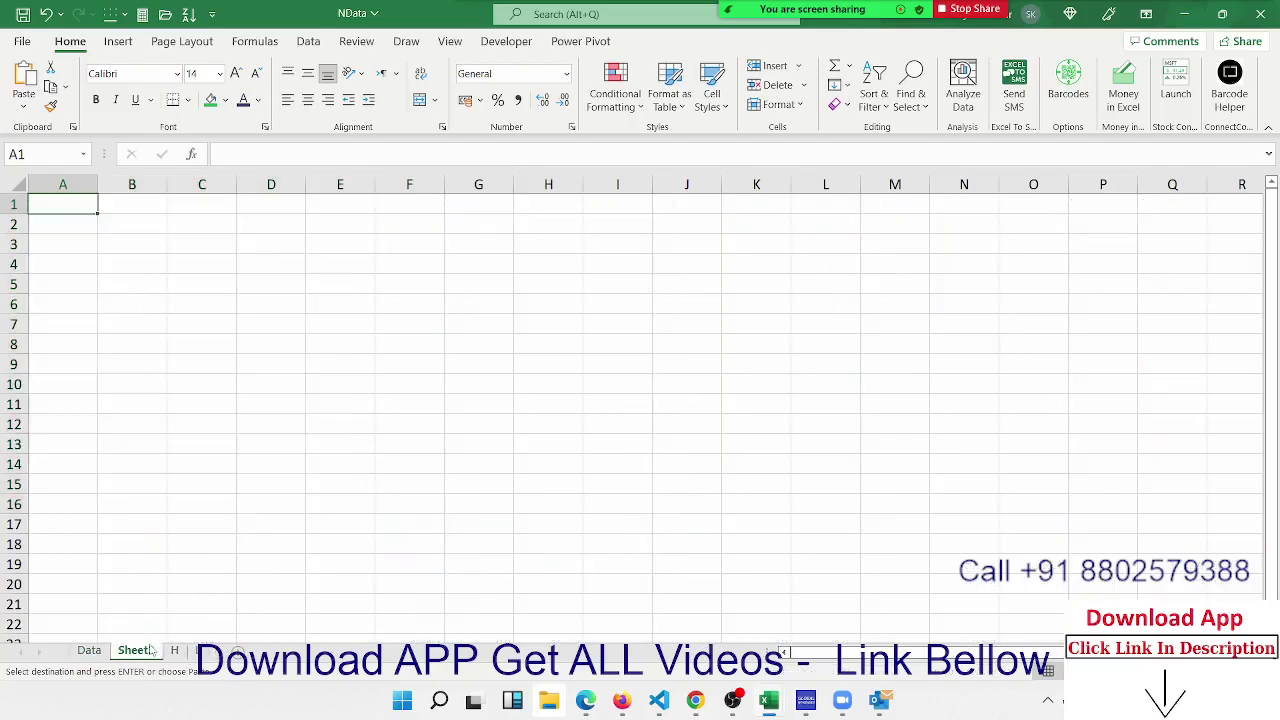
left_click_drag(228, 638, 229, 640)
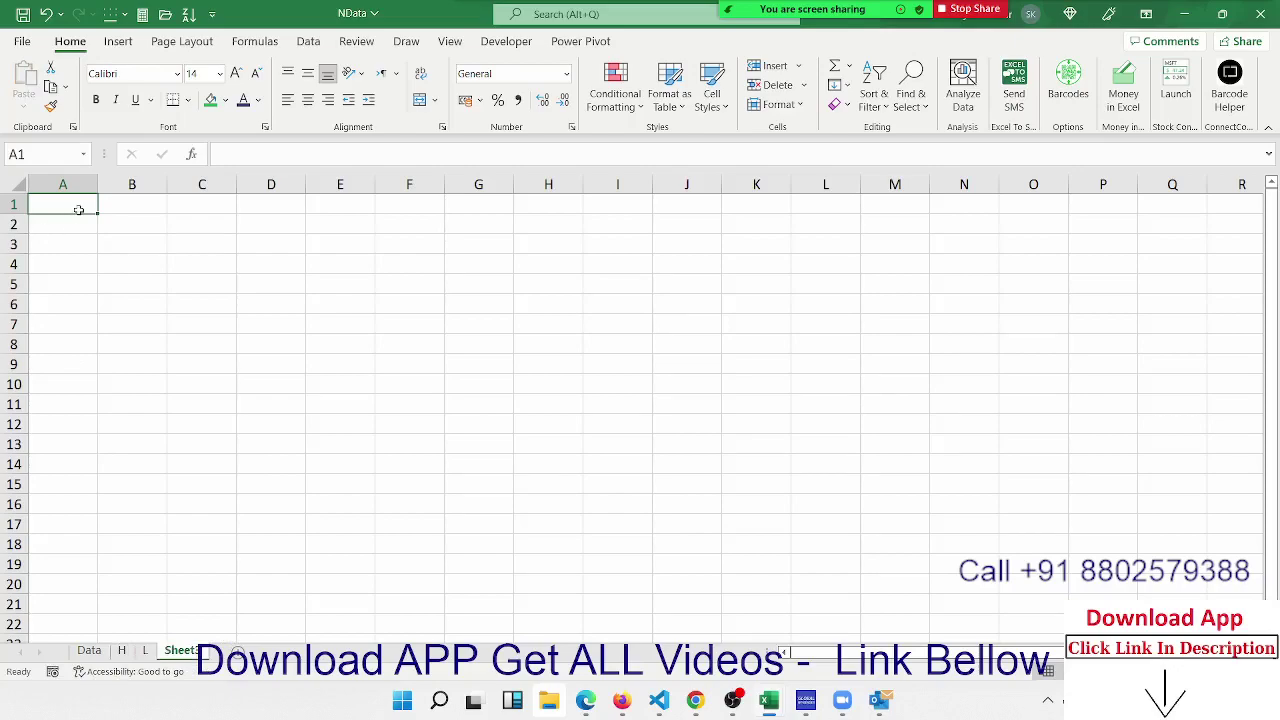
left_click(88, 650)
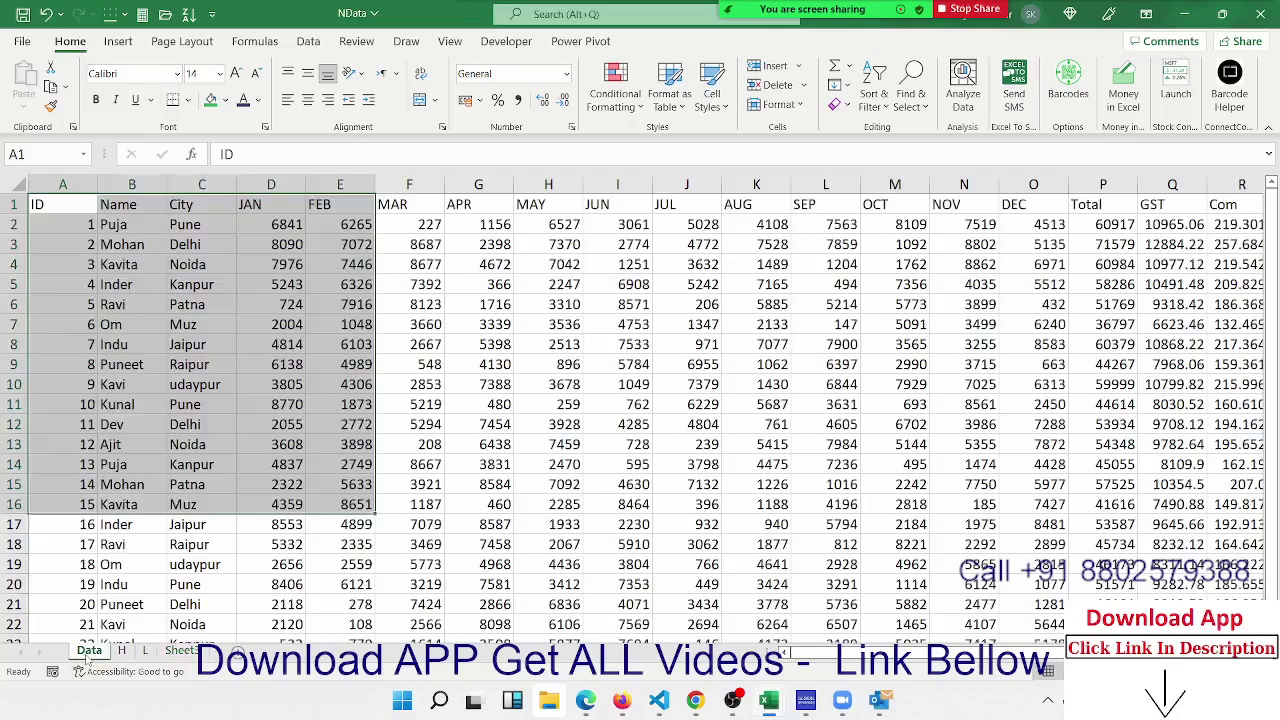
key("ctrl+c")
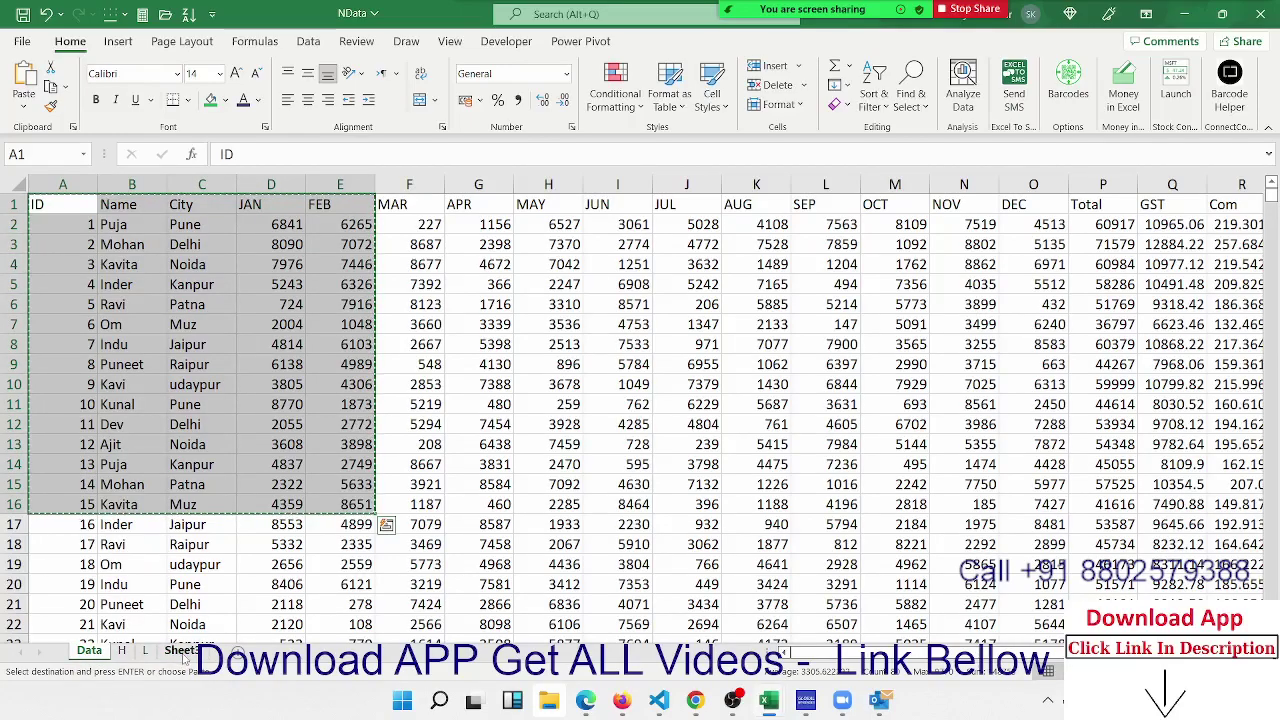
left_click(181, 650)
key("ctrl+v")
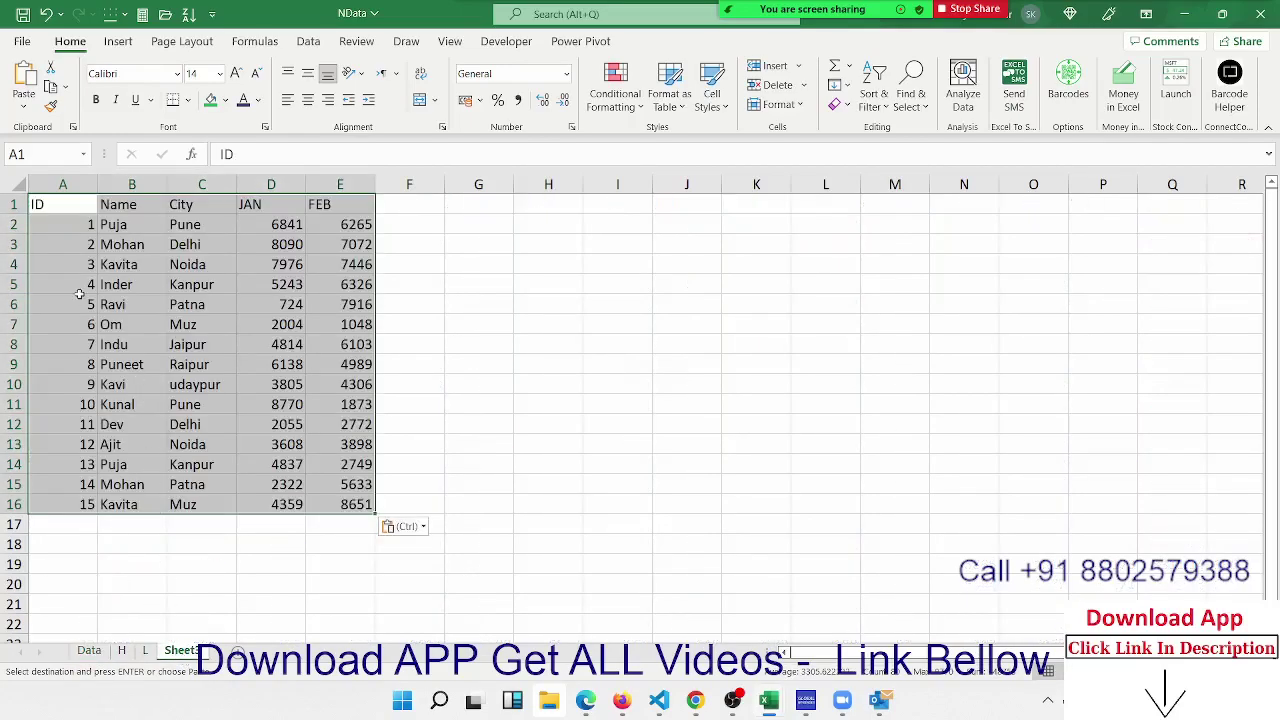
Move the ID column to sit after the Name column with Insert Cut Cells
left_click(66, 184)
key("ctrl+c")
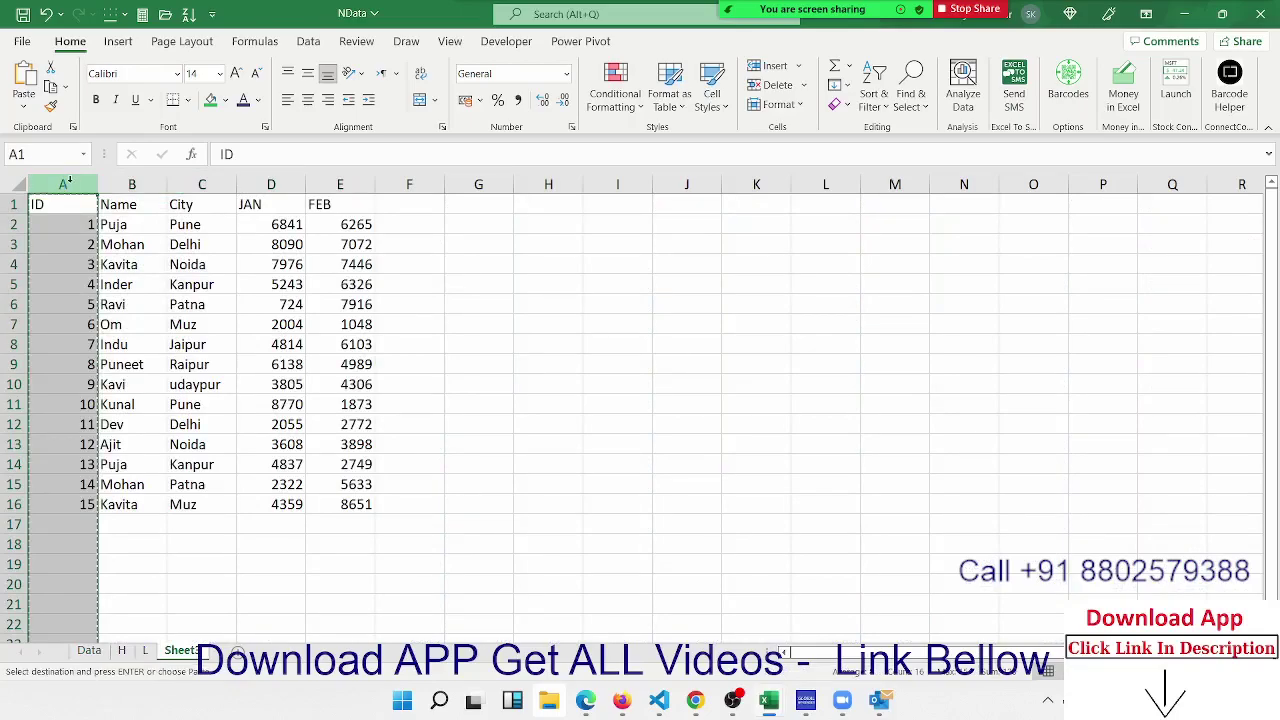
left_click(192, 183)
key("ctrl+plus")
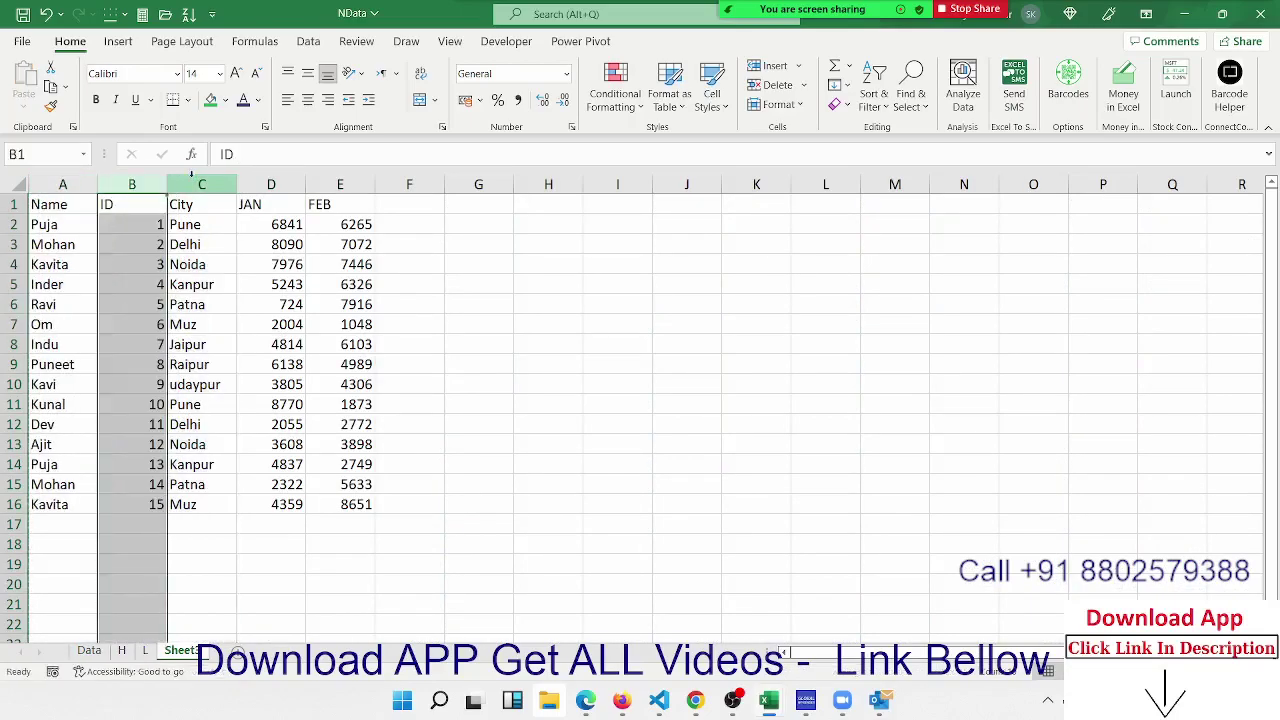
left_click(498, 292)
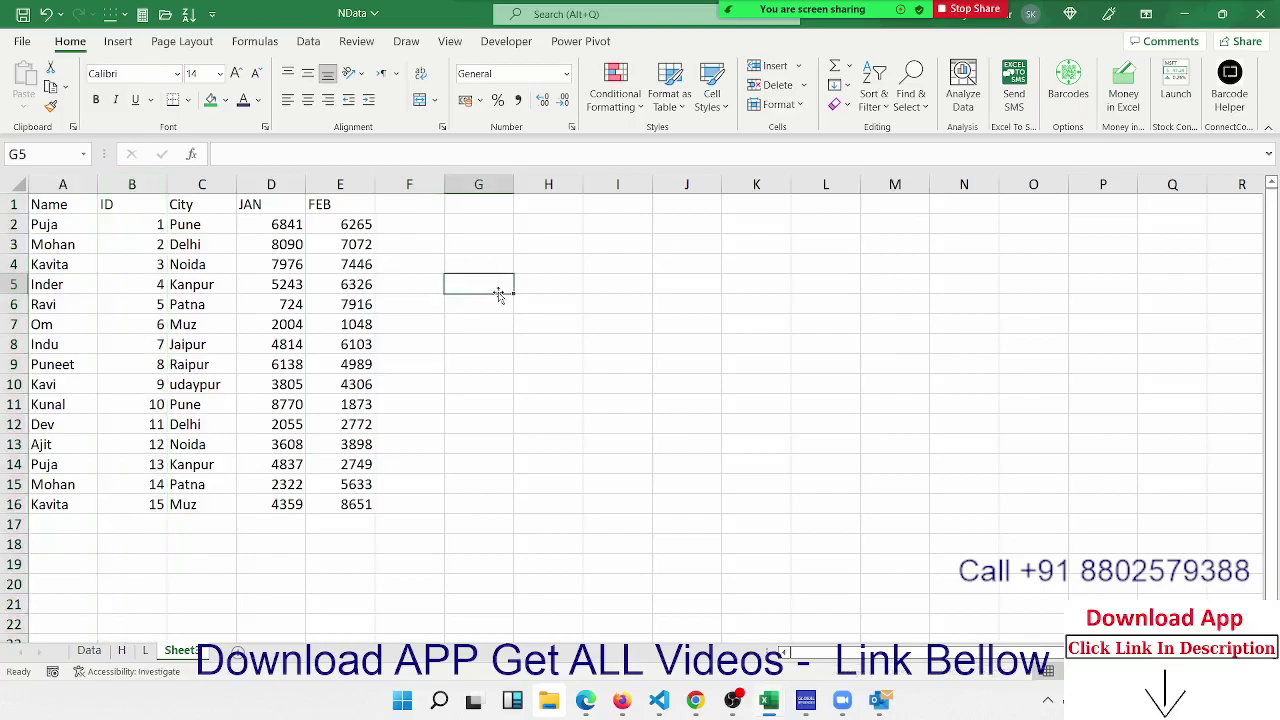
Enter lookup ID 5 in G5 and the label Name in H4
type("5")
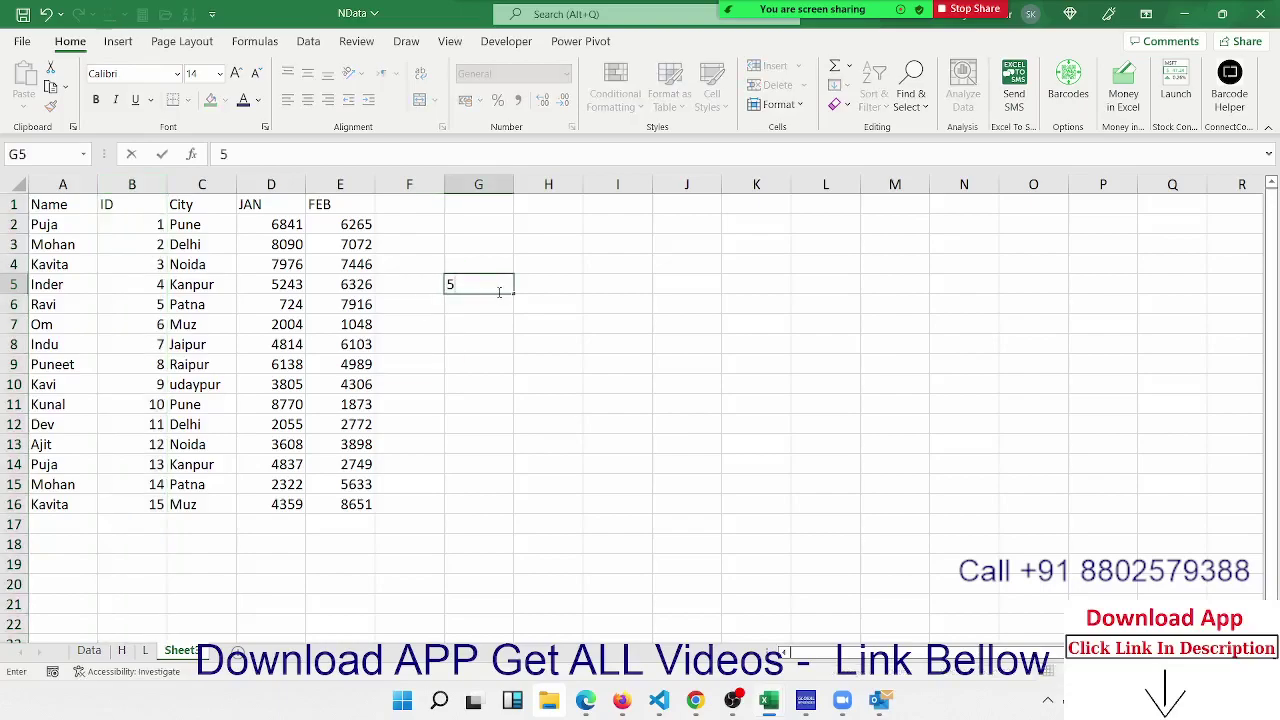
key("Tab")
key("Up")
type("N")
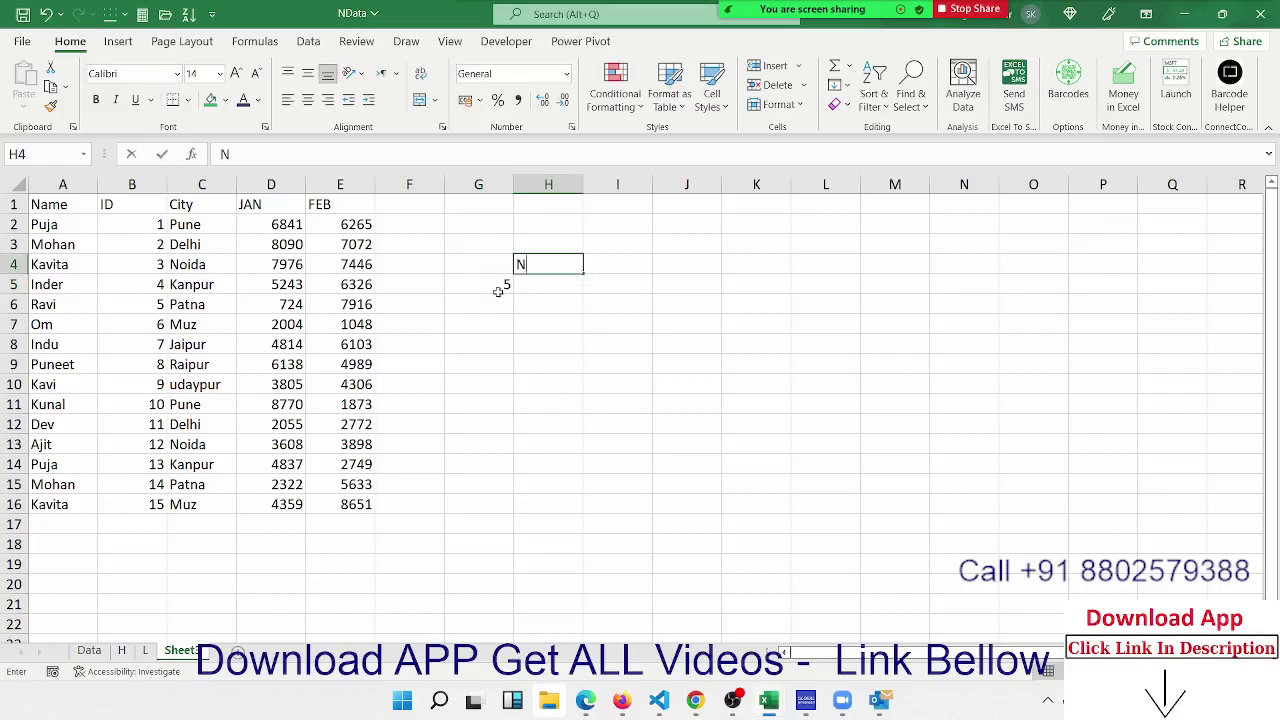
type("ame")
key("Return")
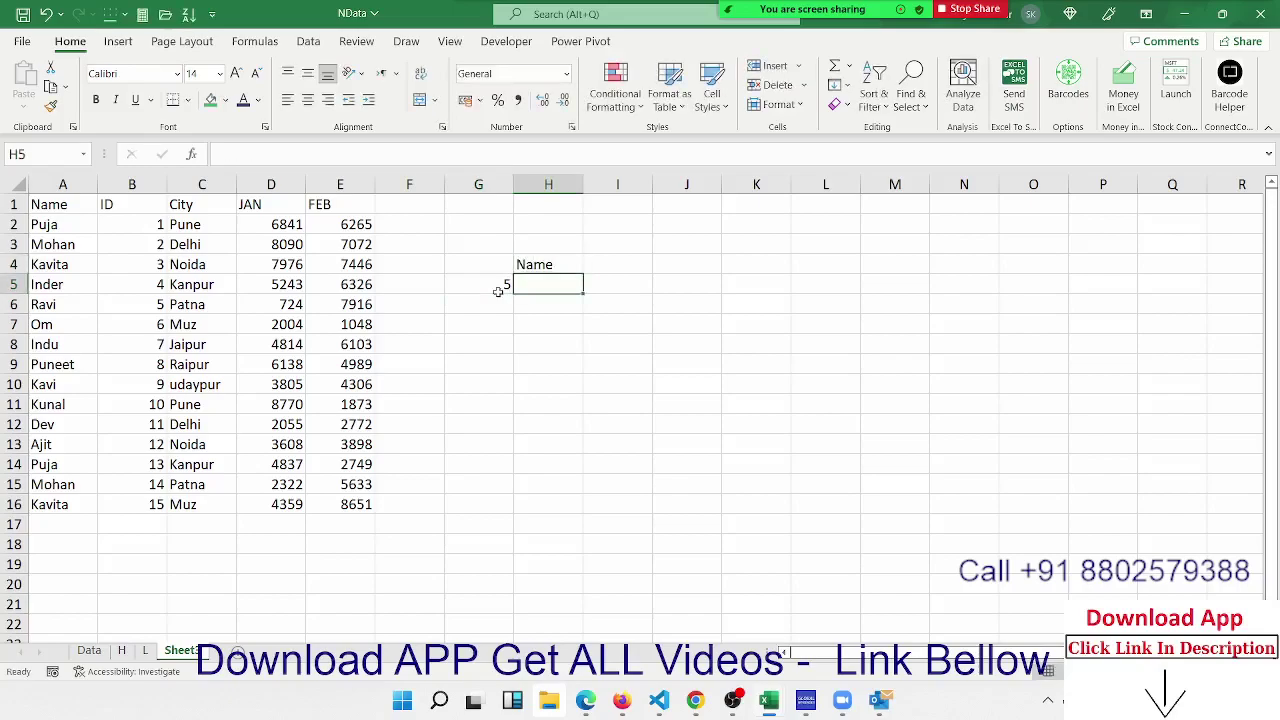
Enter =MATCH(G5,B1:B16,0) in H6, returning position 6
key("Down")
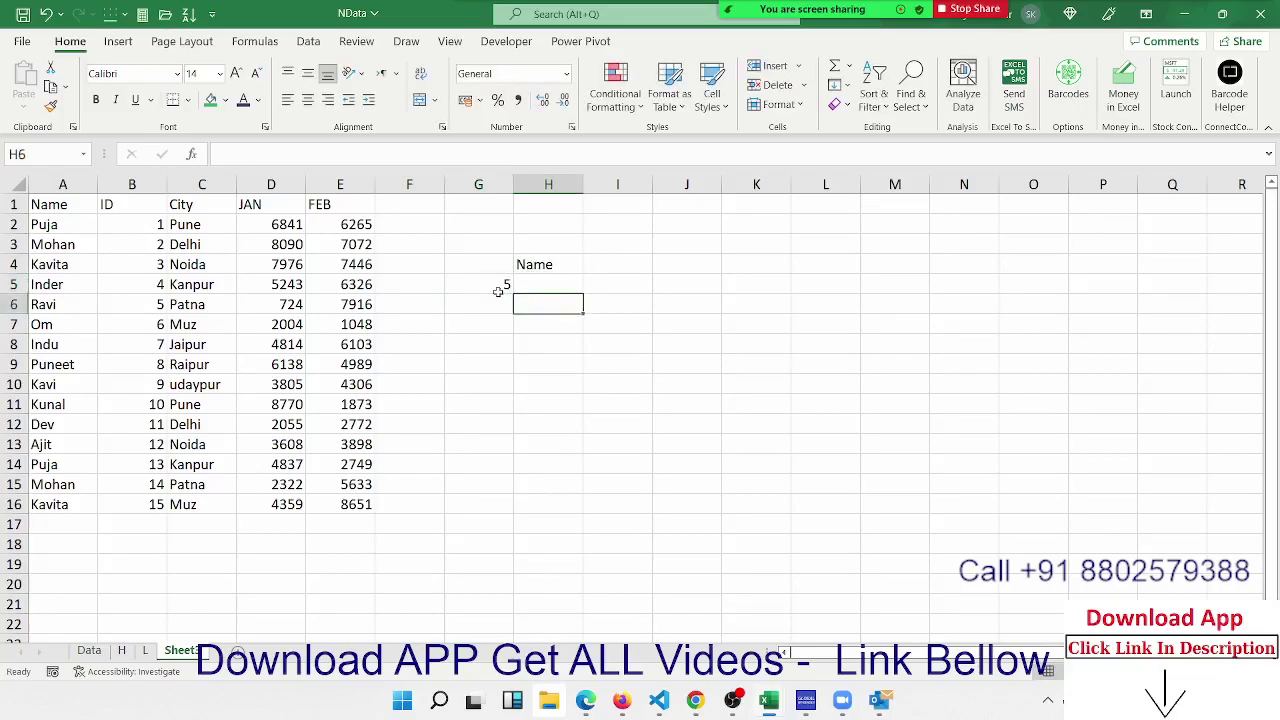
type("=match(")
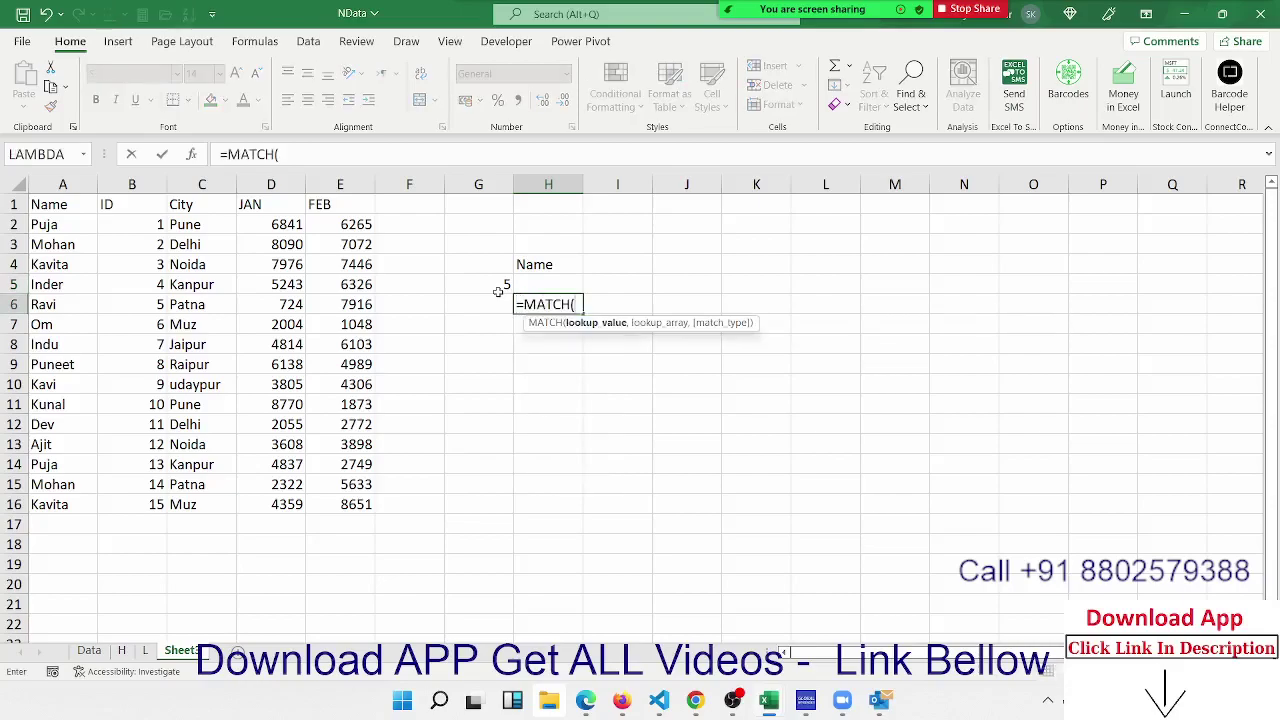
key("Up")
key("Left")
type(",")
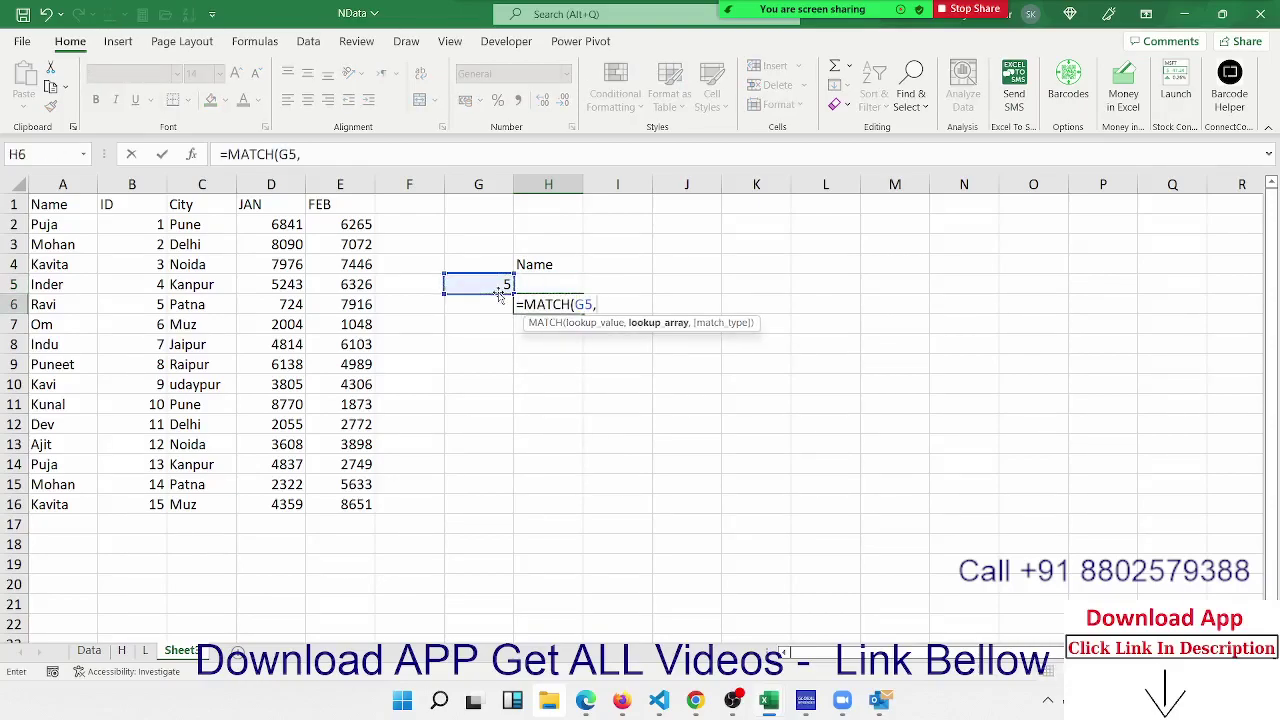
left_click(148, 200)
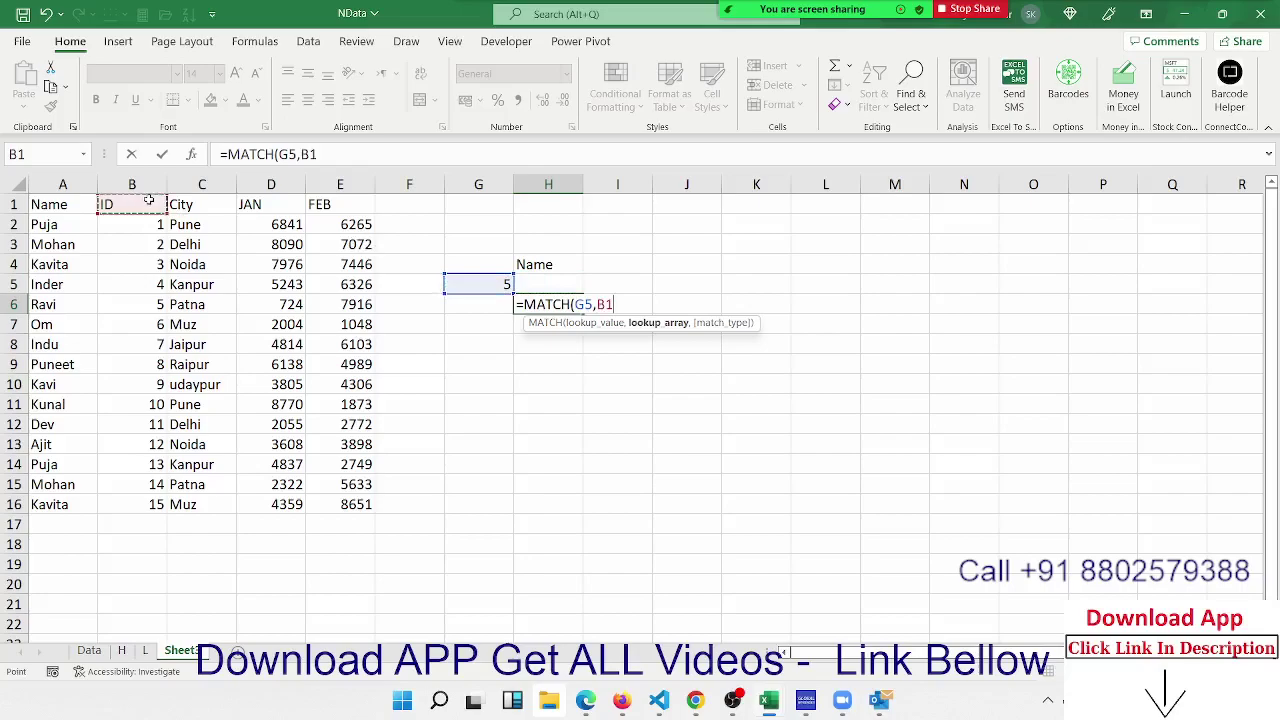
key("ctrl+shift+Down")
type(":B16,0")
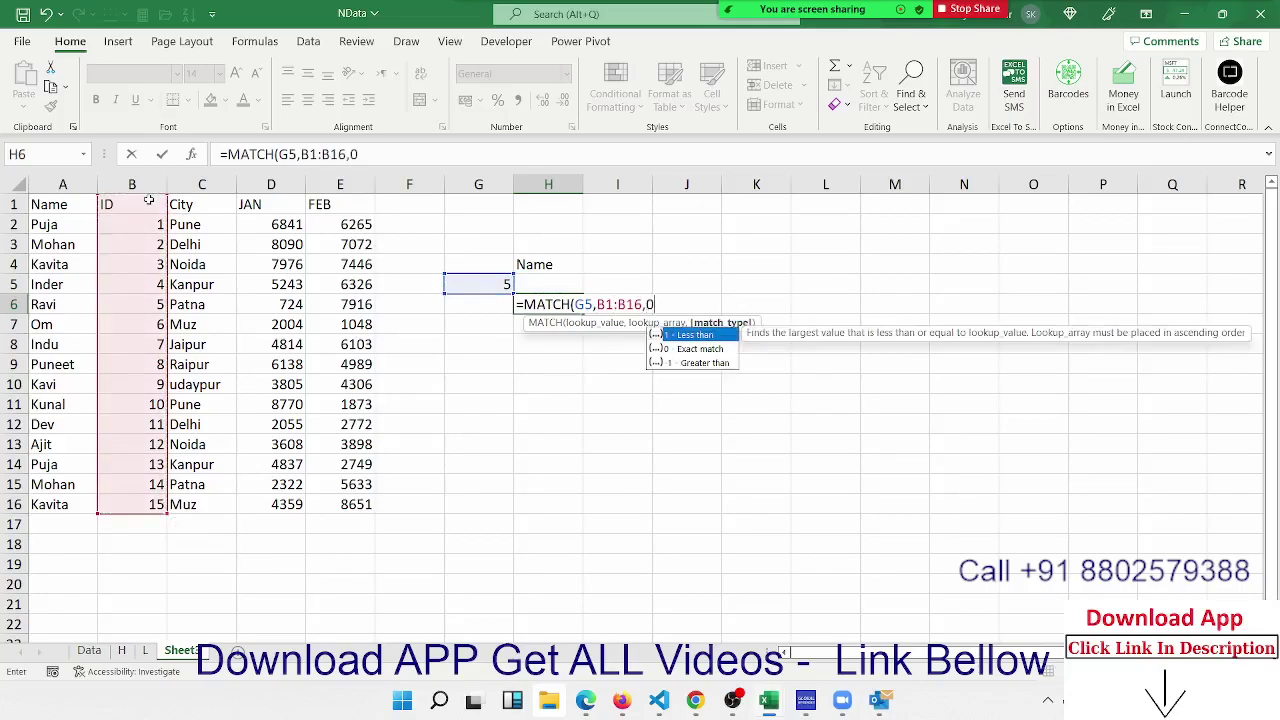
key("Return")
Enter =INDEX(A1:E16,H6,1) in H5, returning Ravi
key("Up")
key("Up")
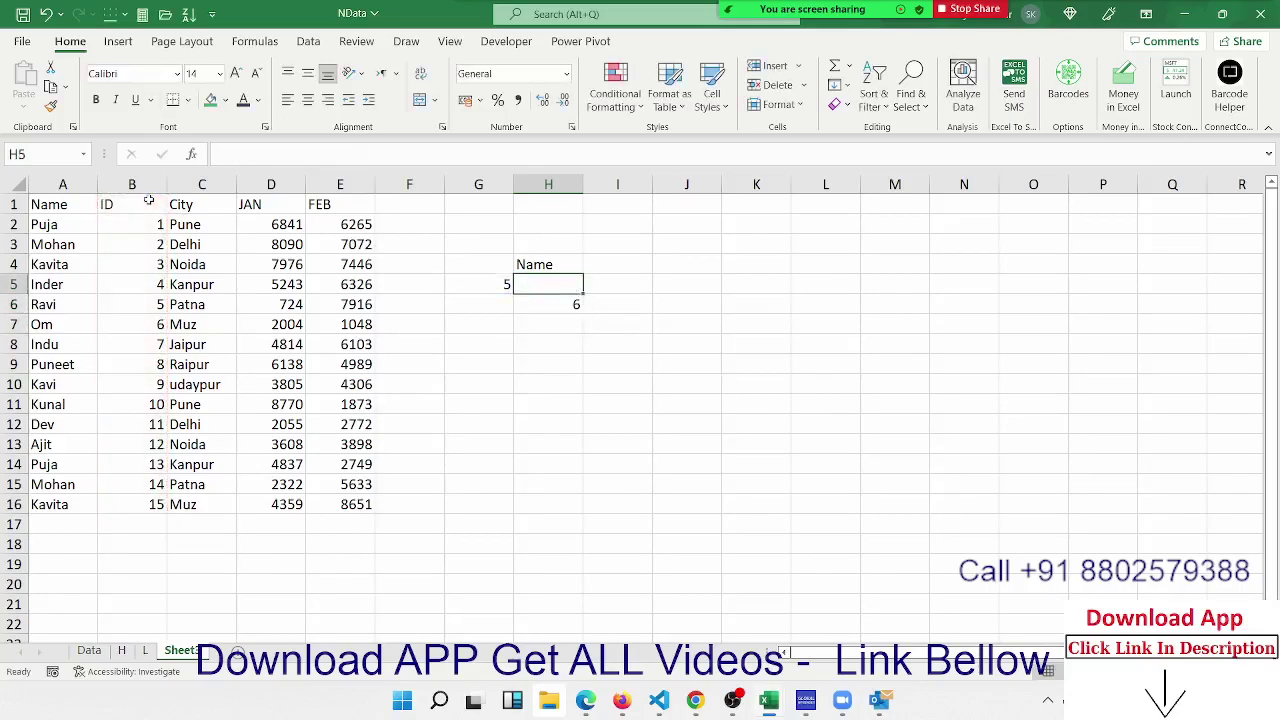
type("=index(")
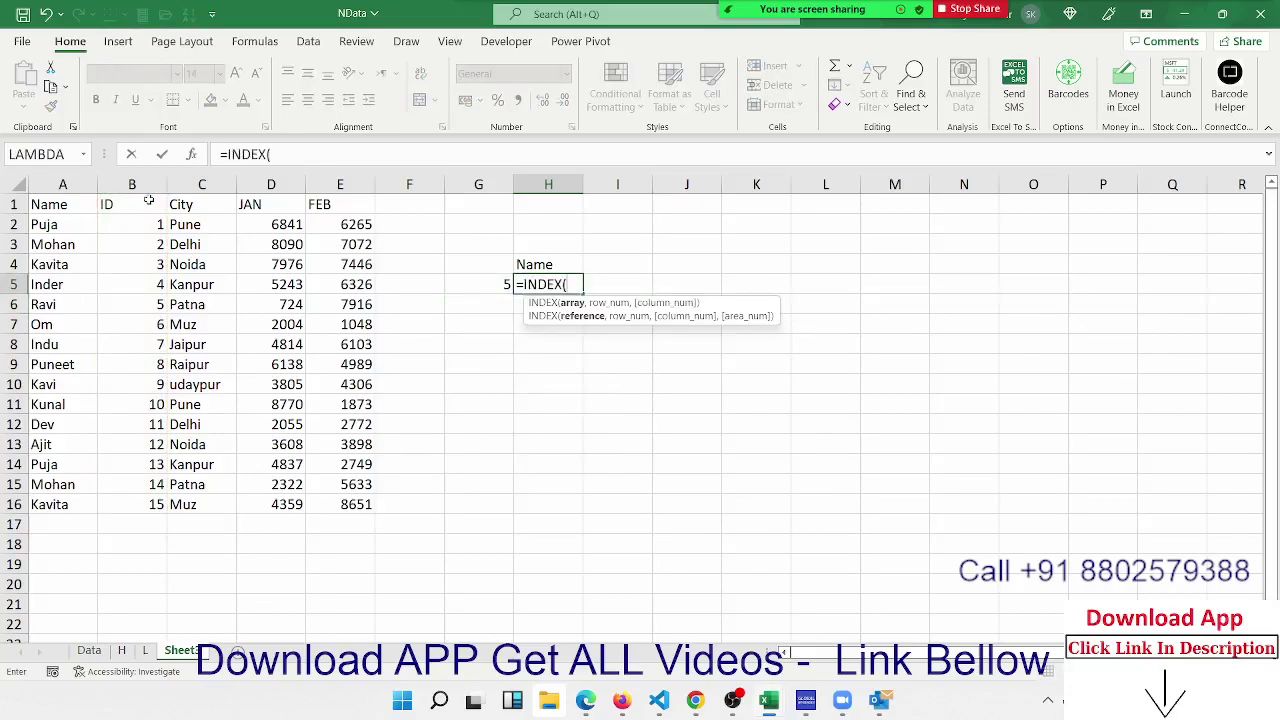
key("ctrl+Left")
key("ctrl+Left")
key("ctrl+Left")
key("ctrl+Up")
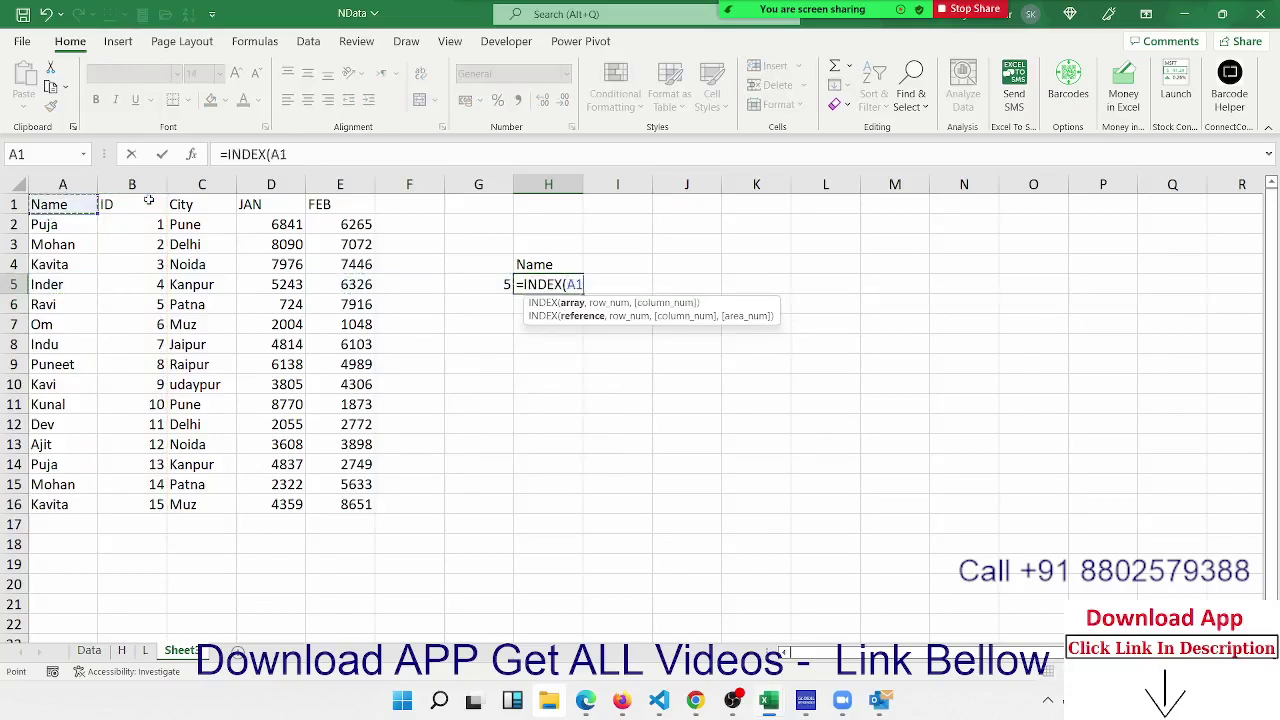
key("ctrl+shift+Down")
key("ctrl+shift+Right")
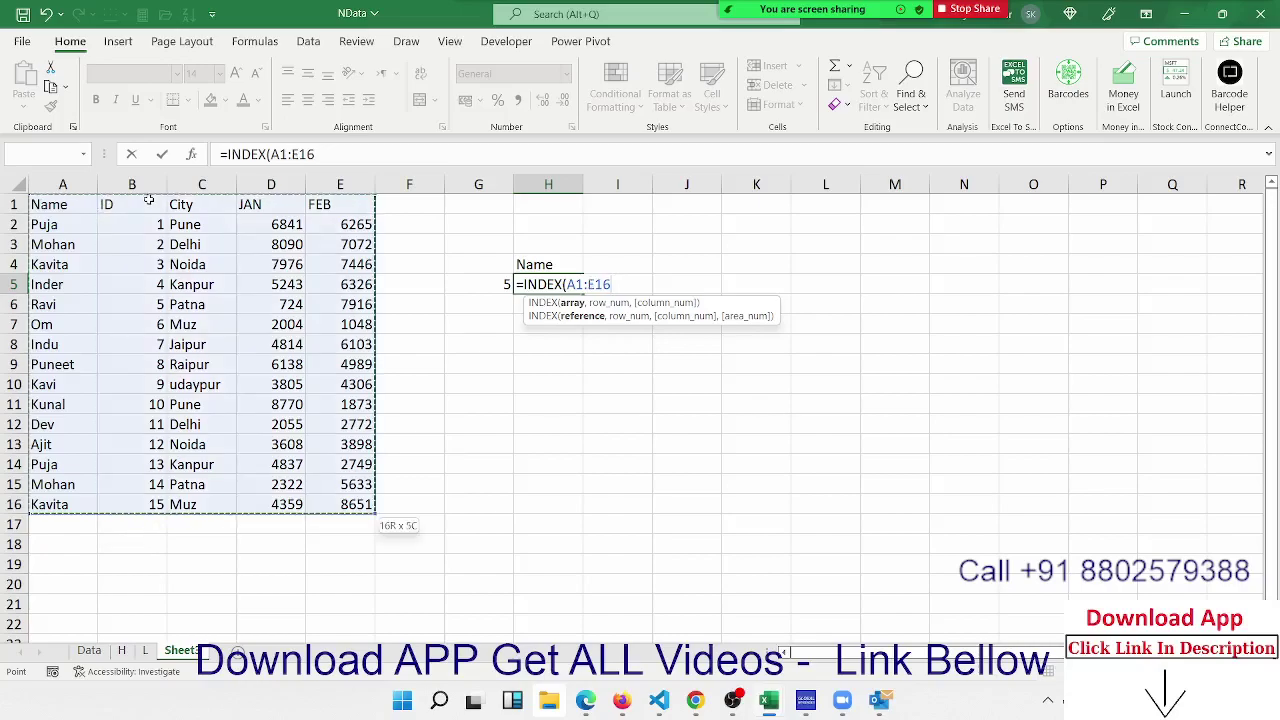
type(",")
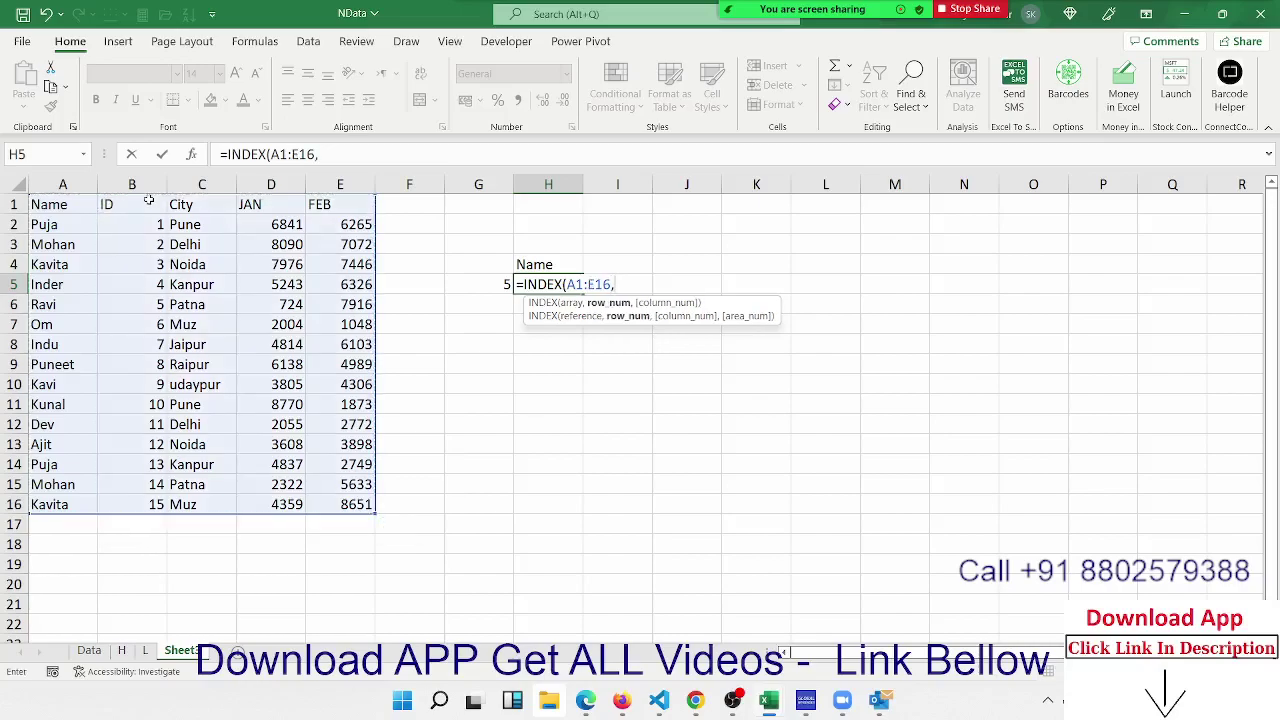
key("Down")
type(",")
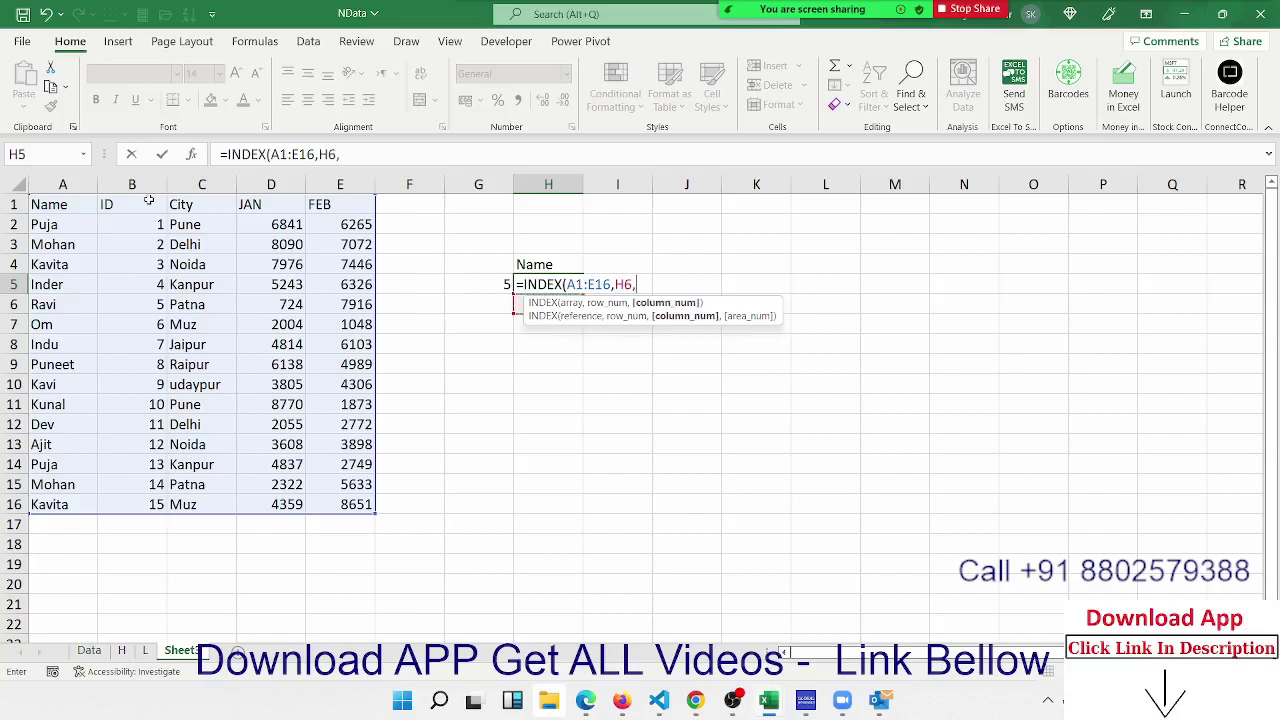
type("1")
key("Return")
key("Up")
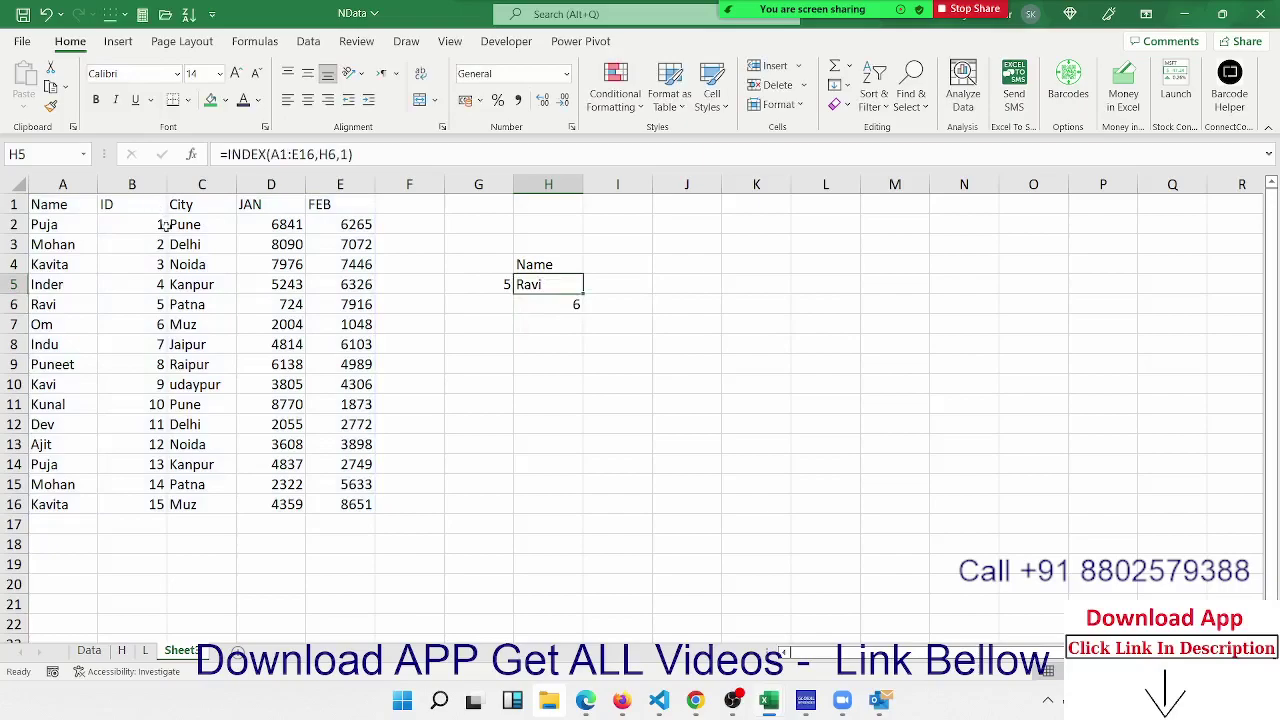
Replace the H6 reference in H5 with the MATCH expression, nesting INDEX/MATCH
left_click(547, 300)
double_click(547, 302)
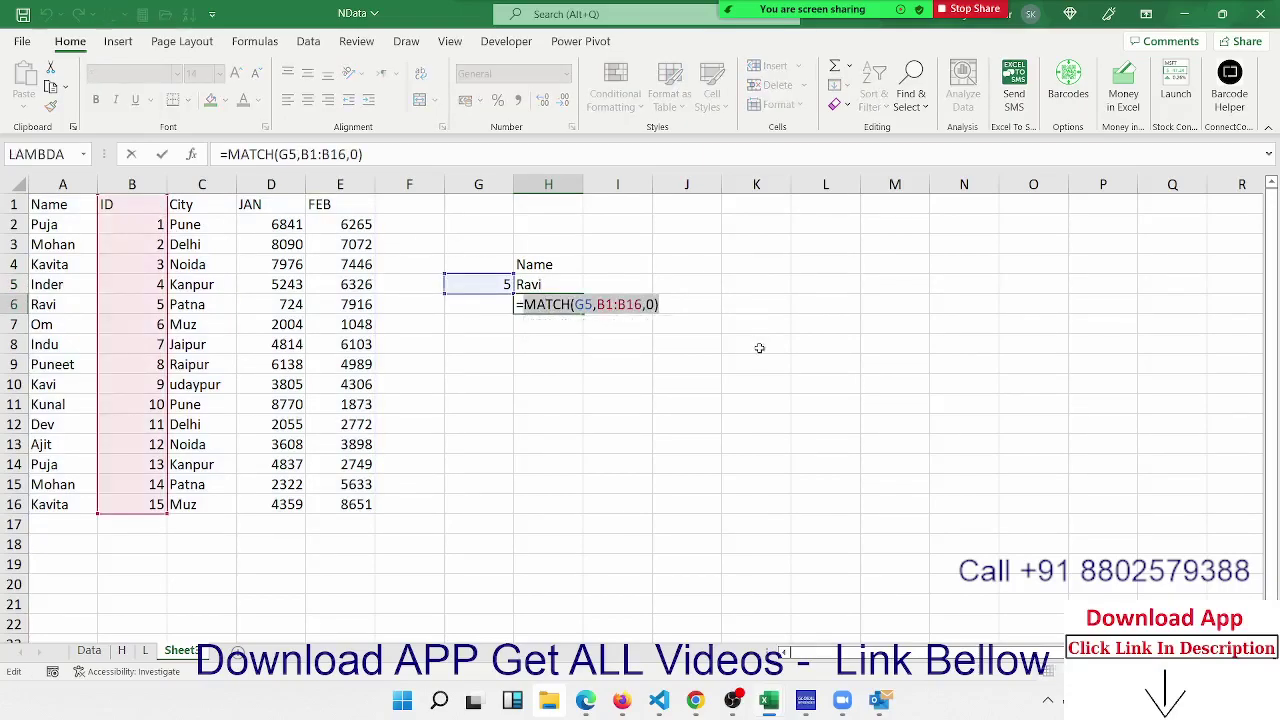
key("ctrl+Return")
left_click(575, 283)
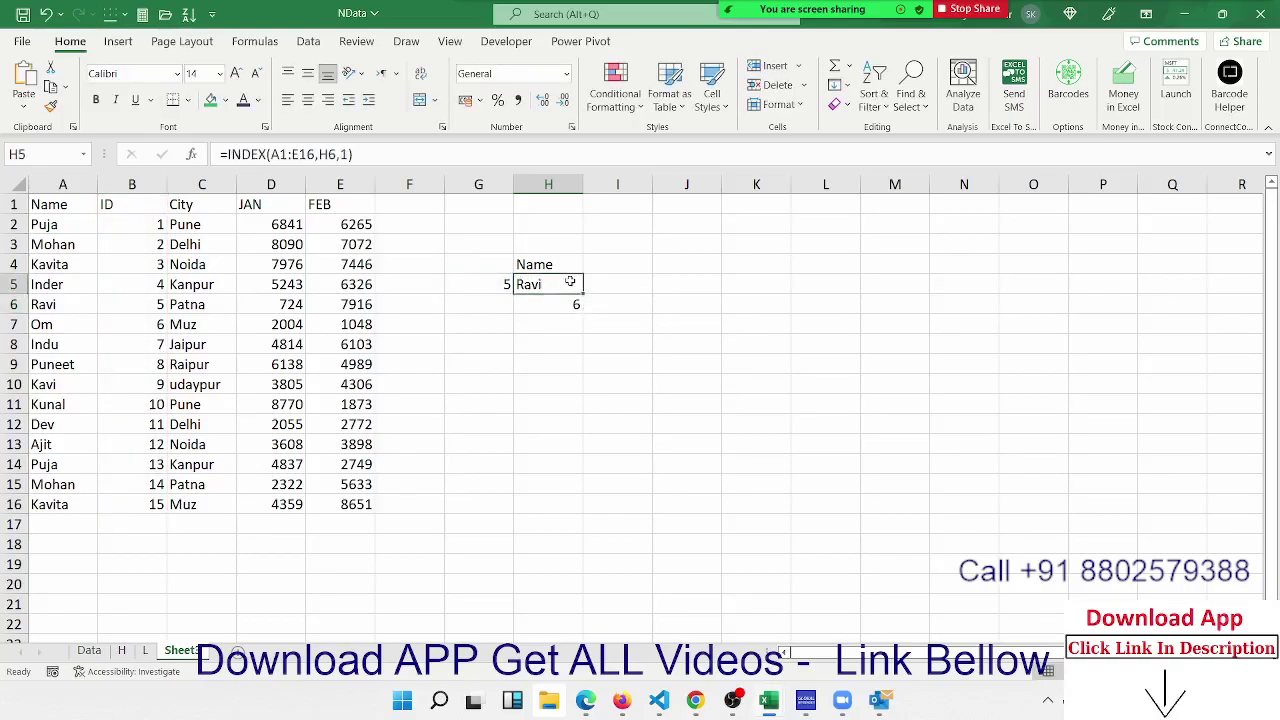
double_click(575, 283)
double_click(623, 285)
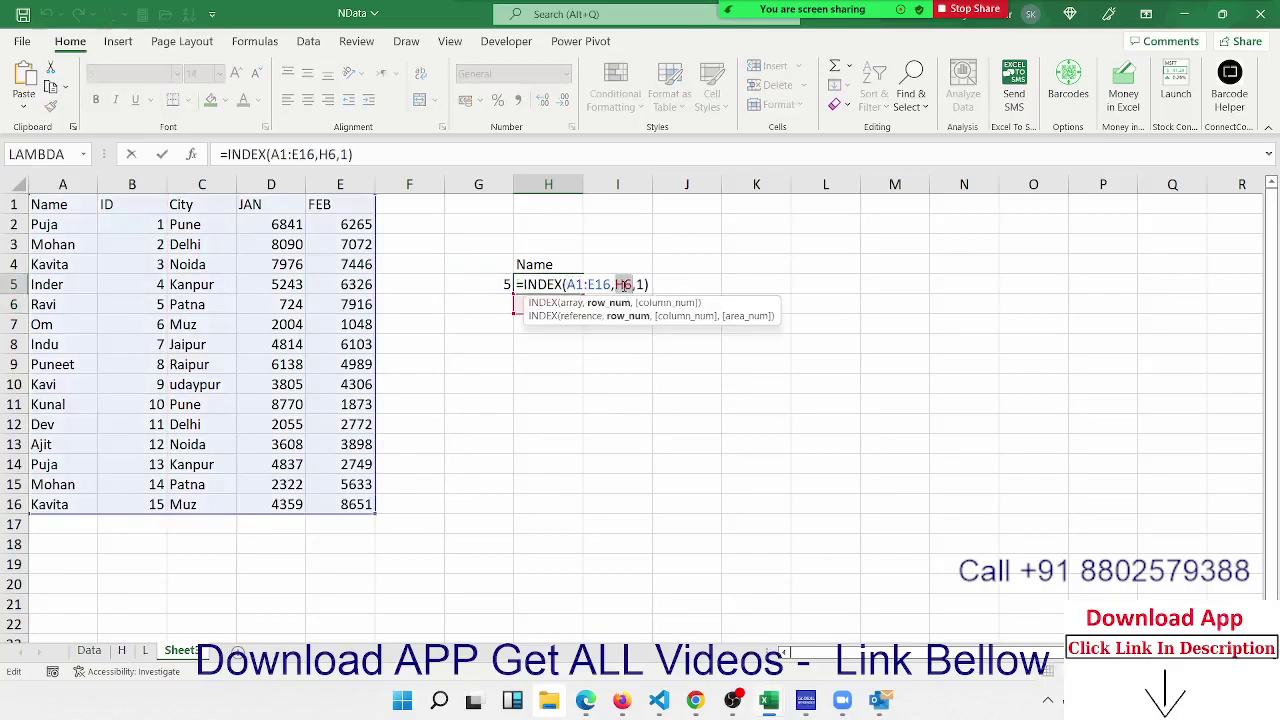
type("MATCH(G5,B1:B16,0)")
key("Return")
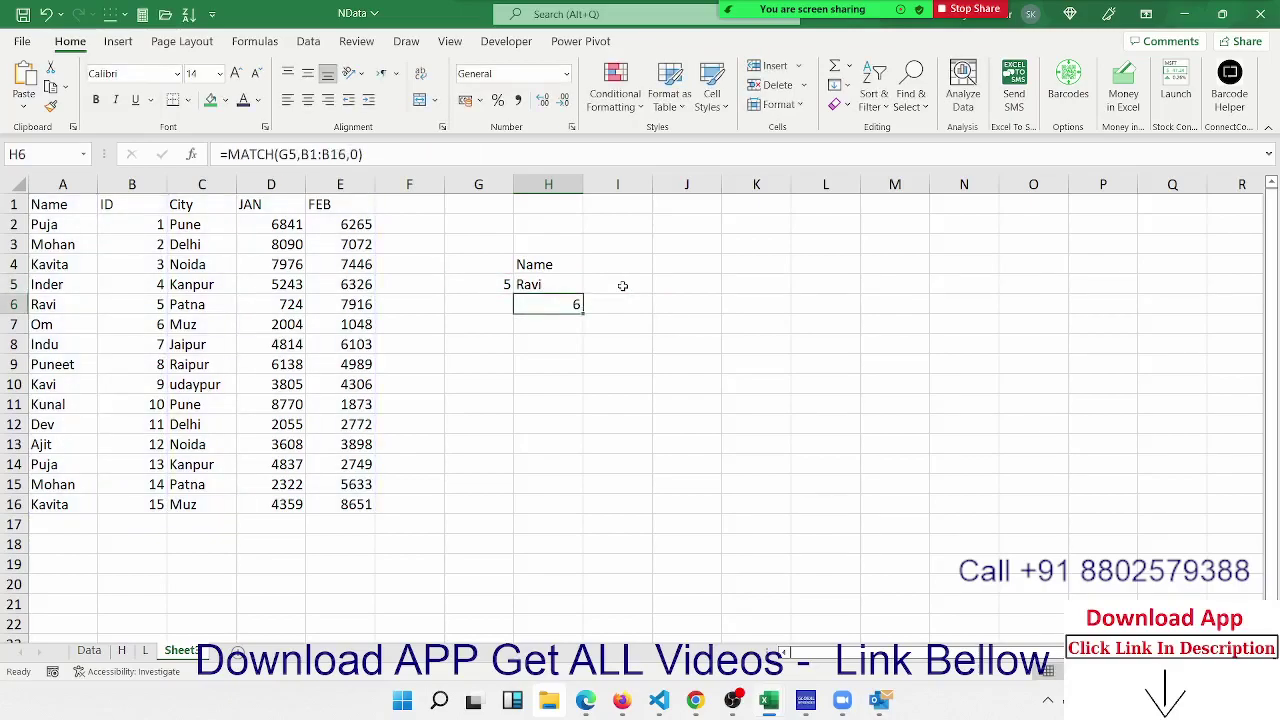
key("Up")
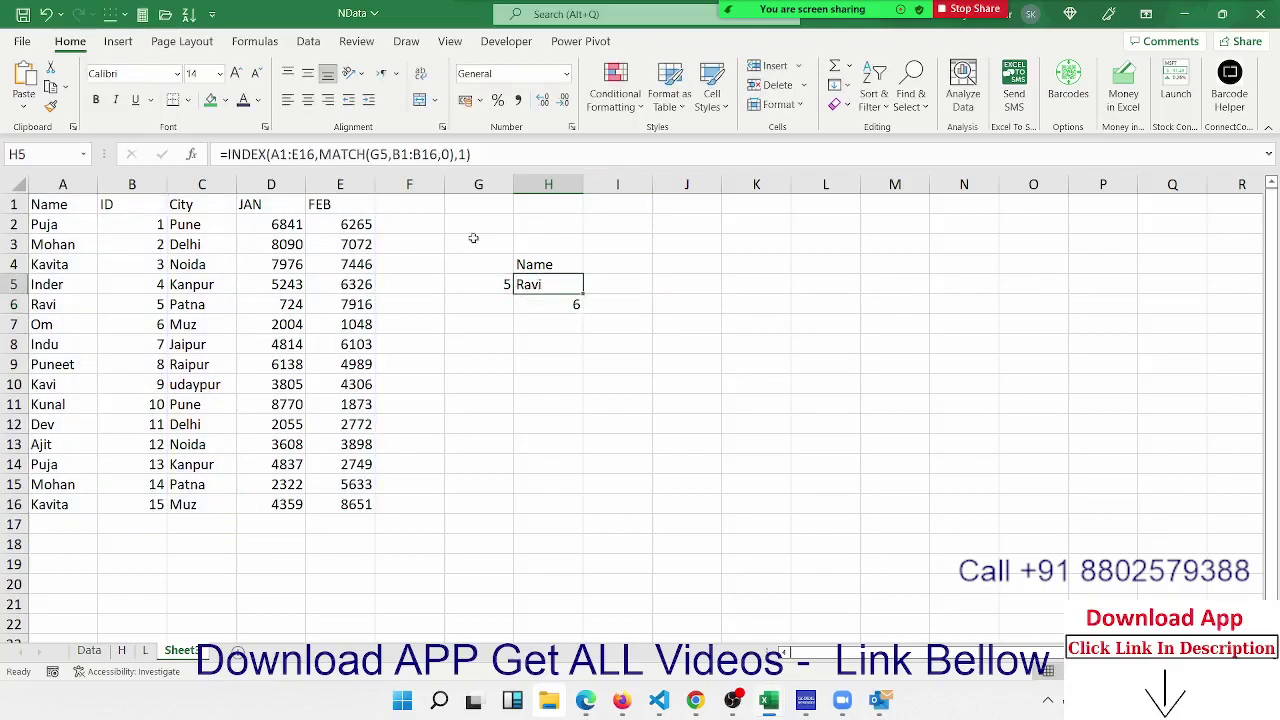
left_click(409, 220)
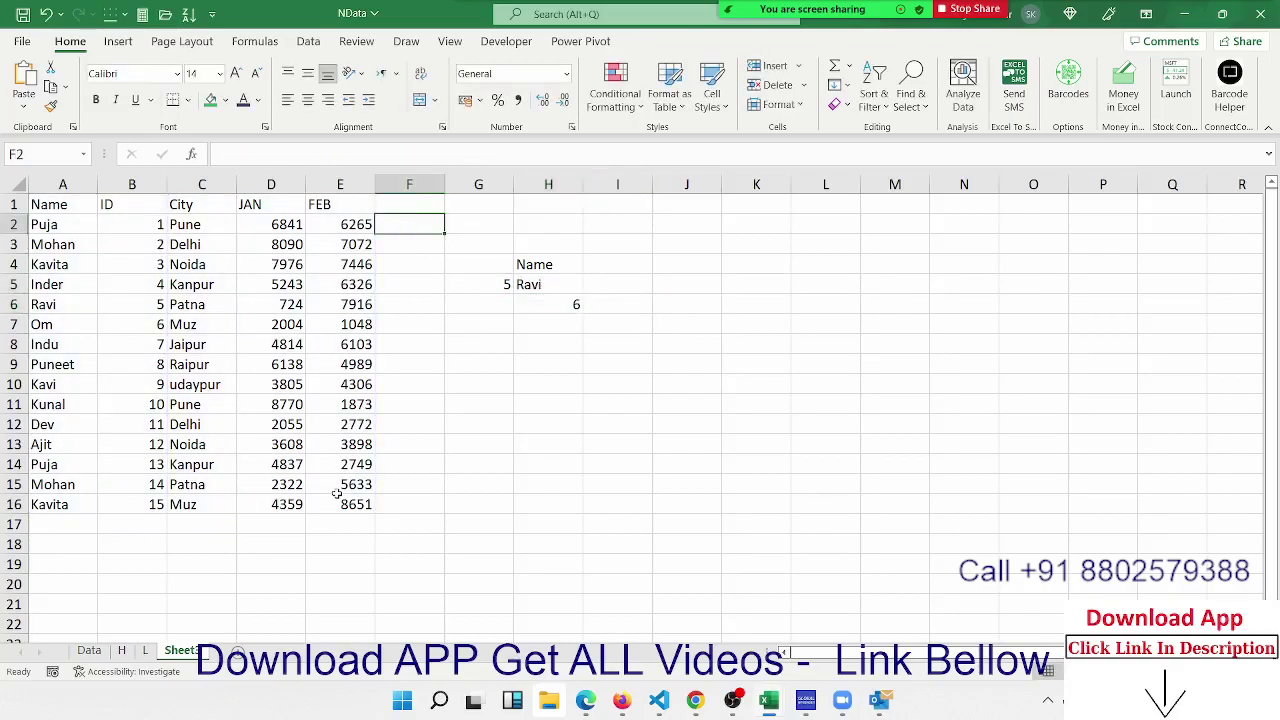
left_click(535, 287)
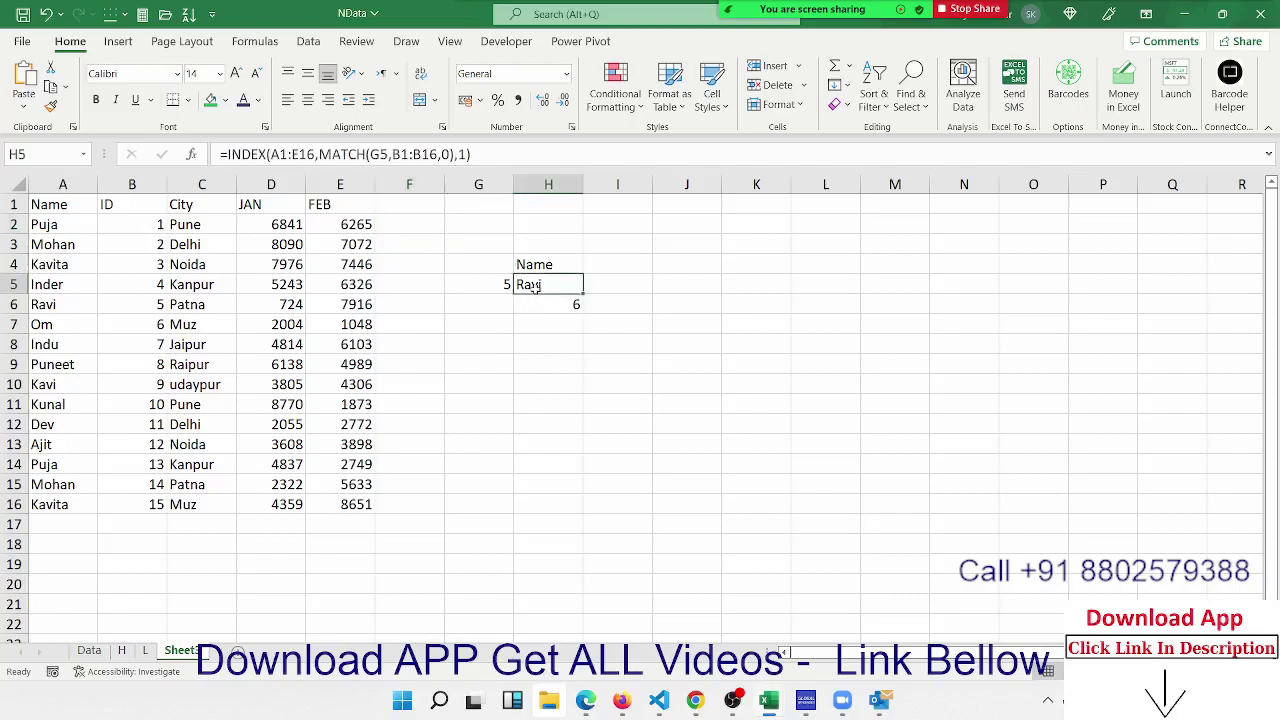
left_click(617, 286)
Enter =OFFSET(A1,H6-1,0) in I5, which also returns Ravi
type("=o")
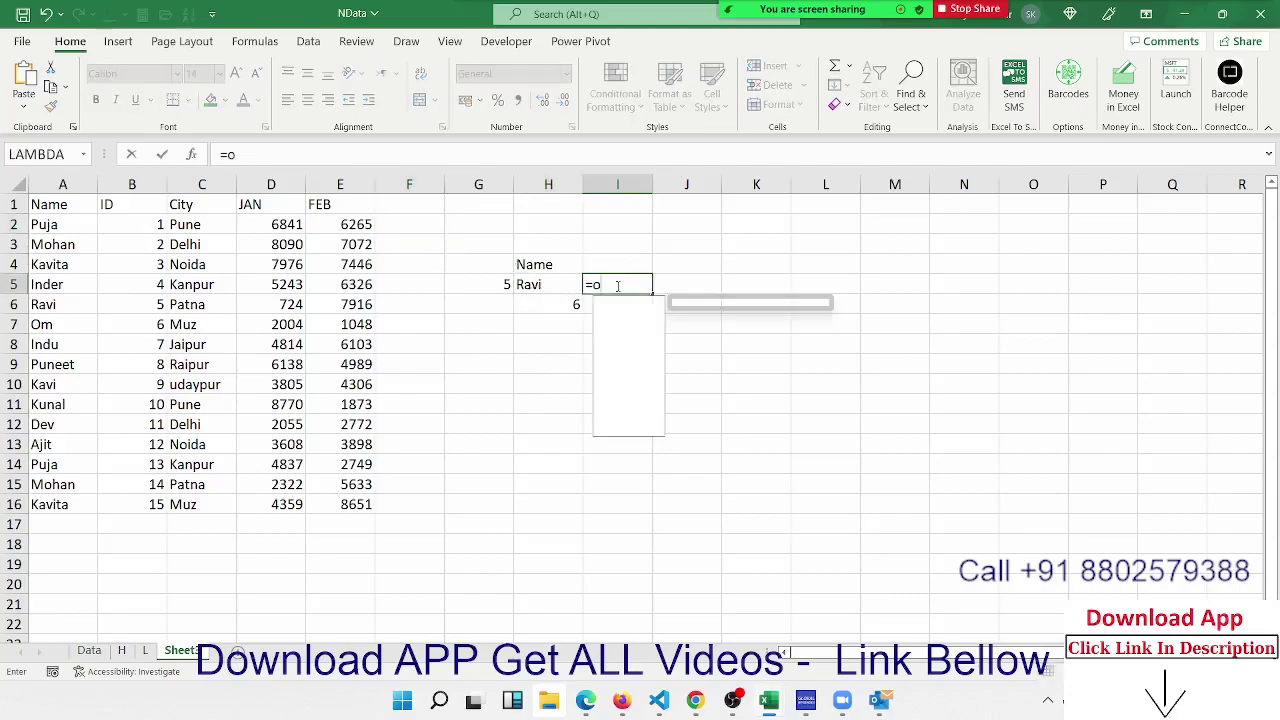
type("ff")
key("Tab")
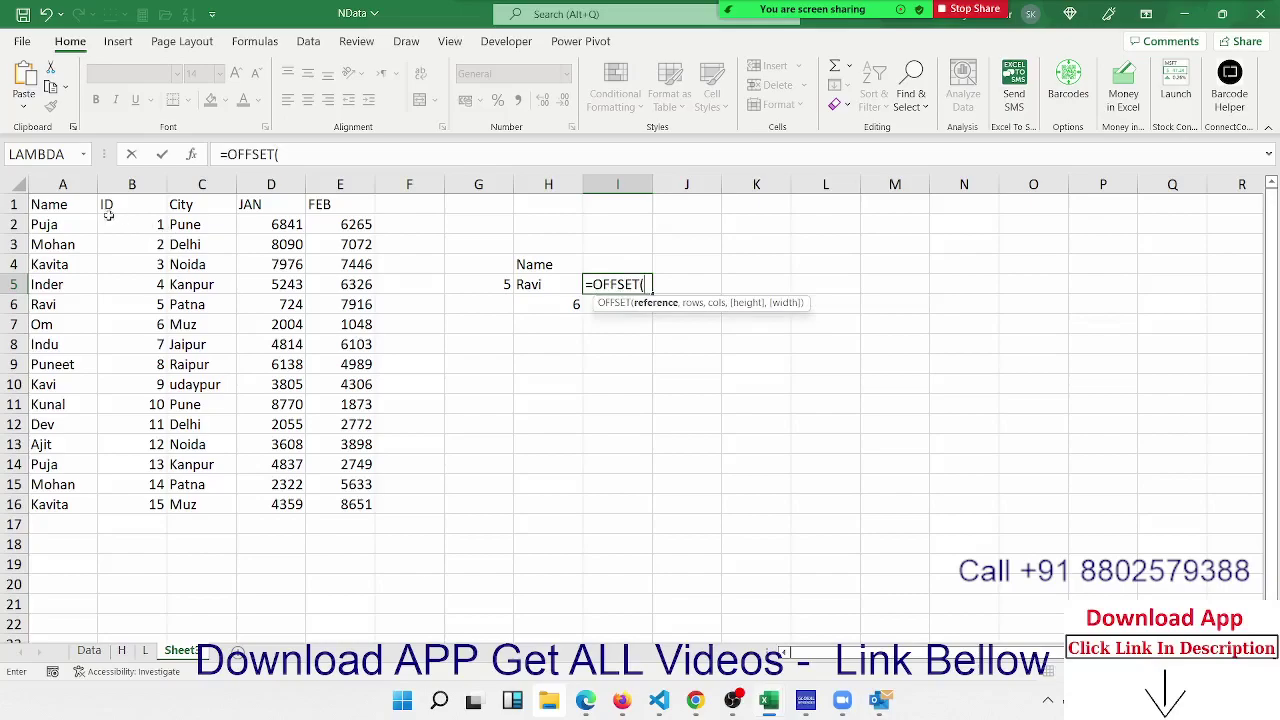
left_click(66, 206)
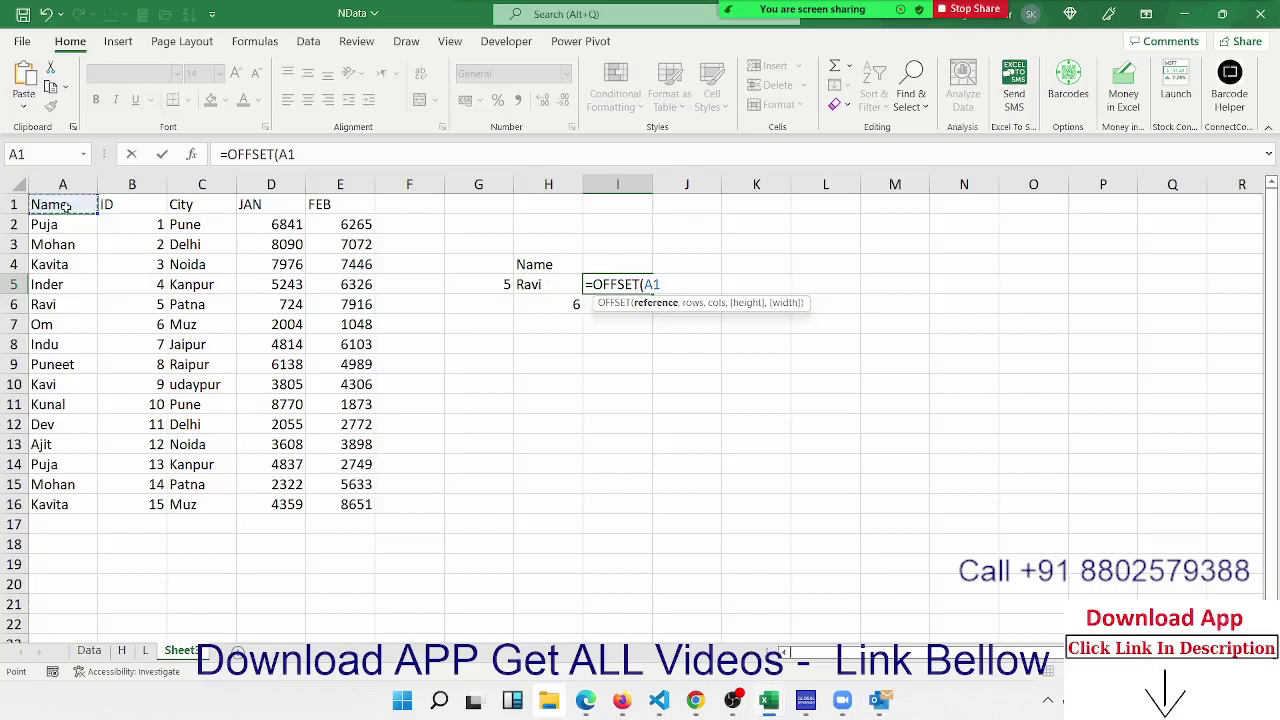
type(",")
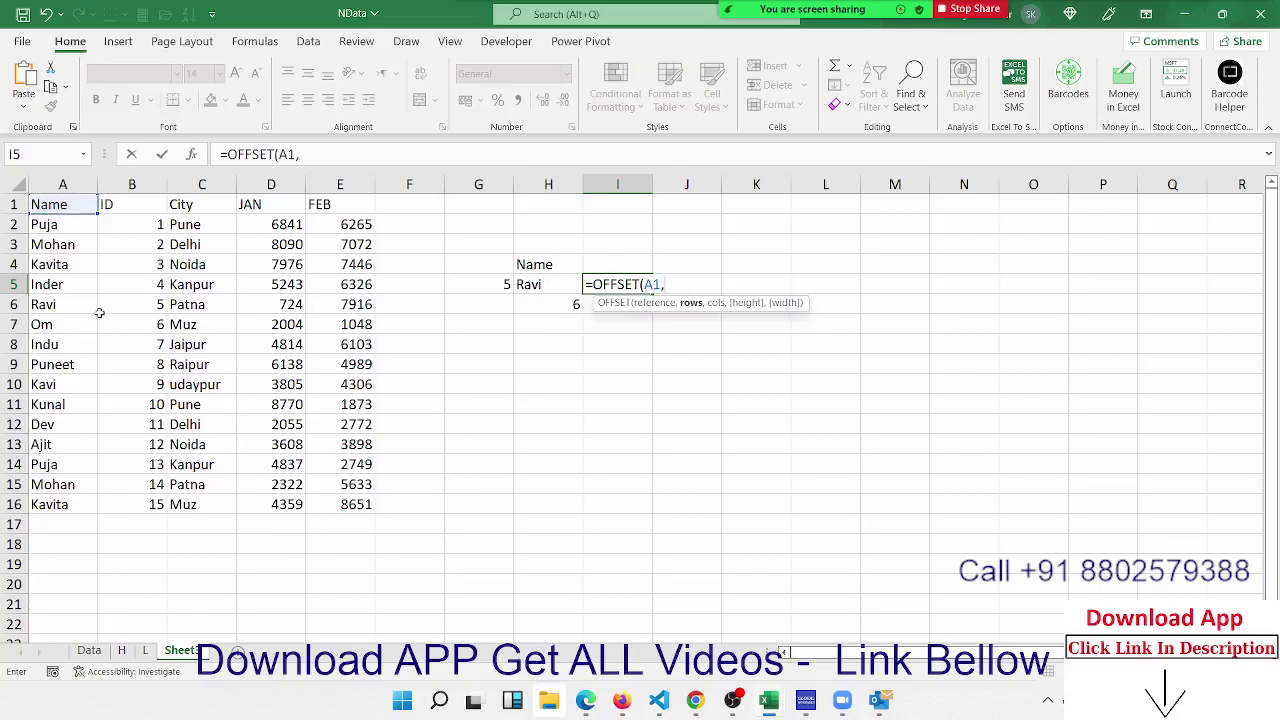
left_click(543, 308)
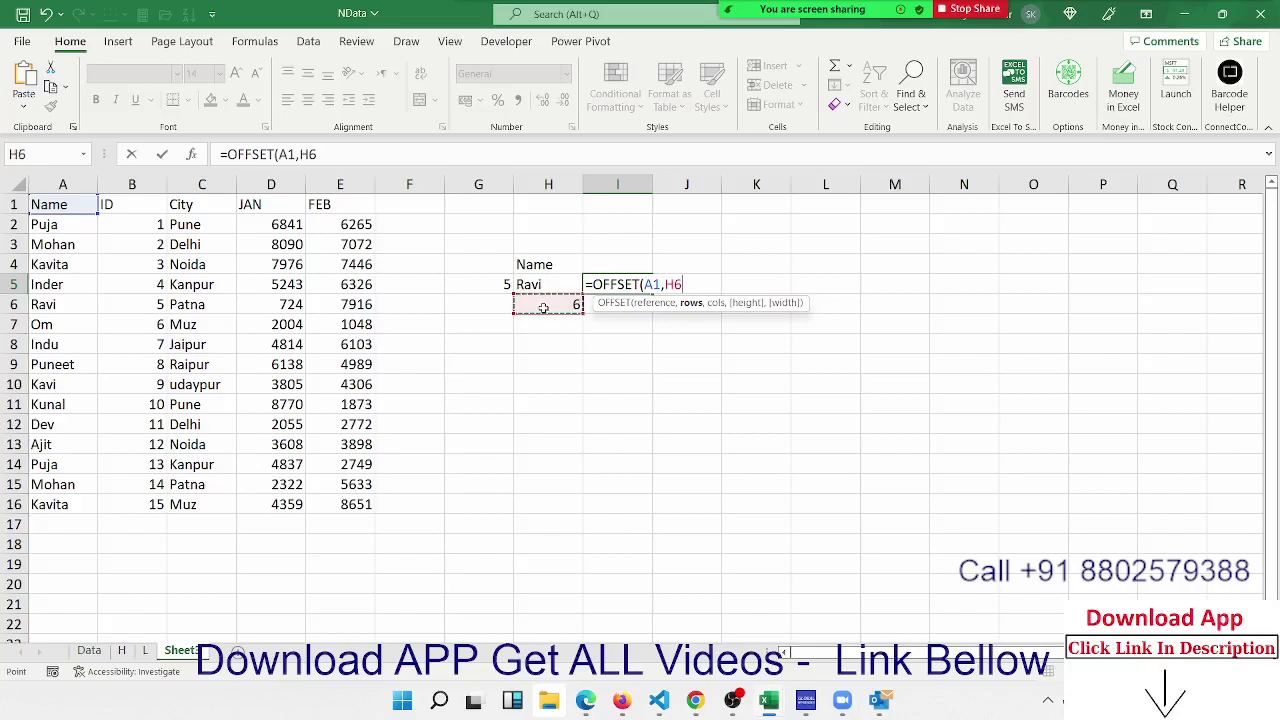
type("-")
type("1,")
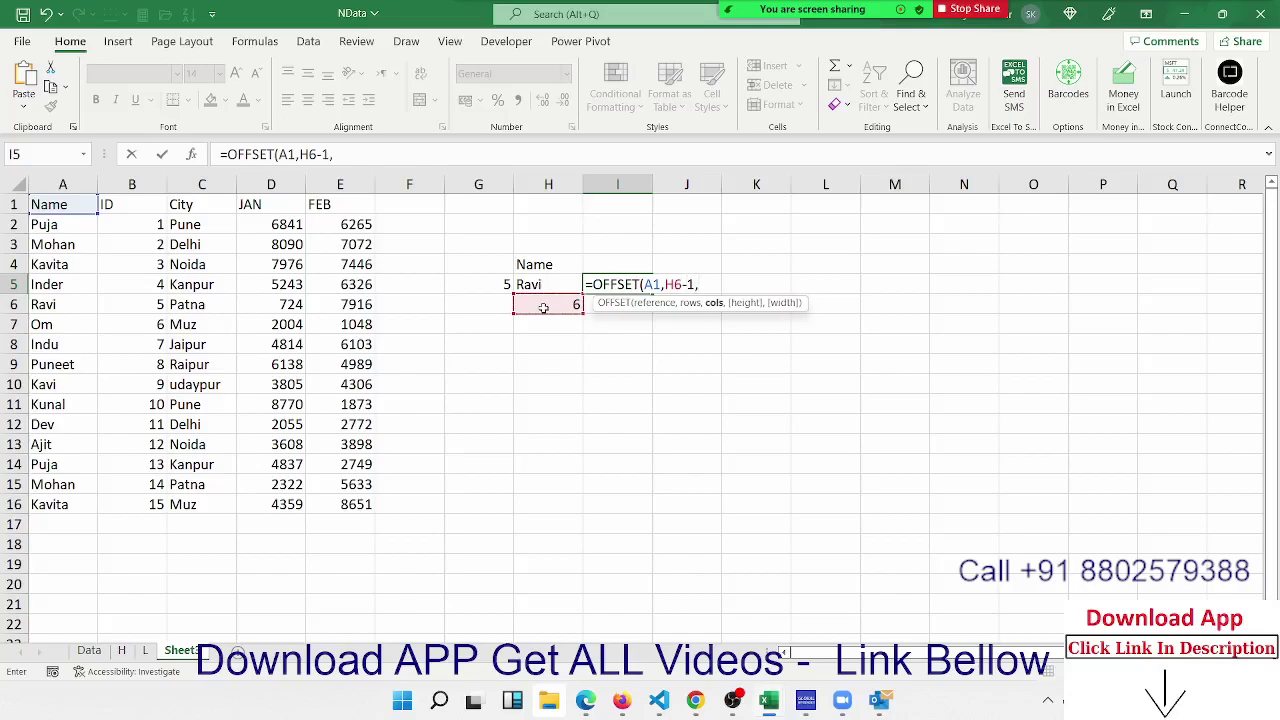
type("0")
key("Return")
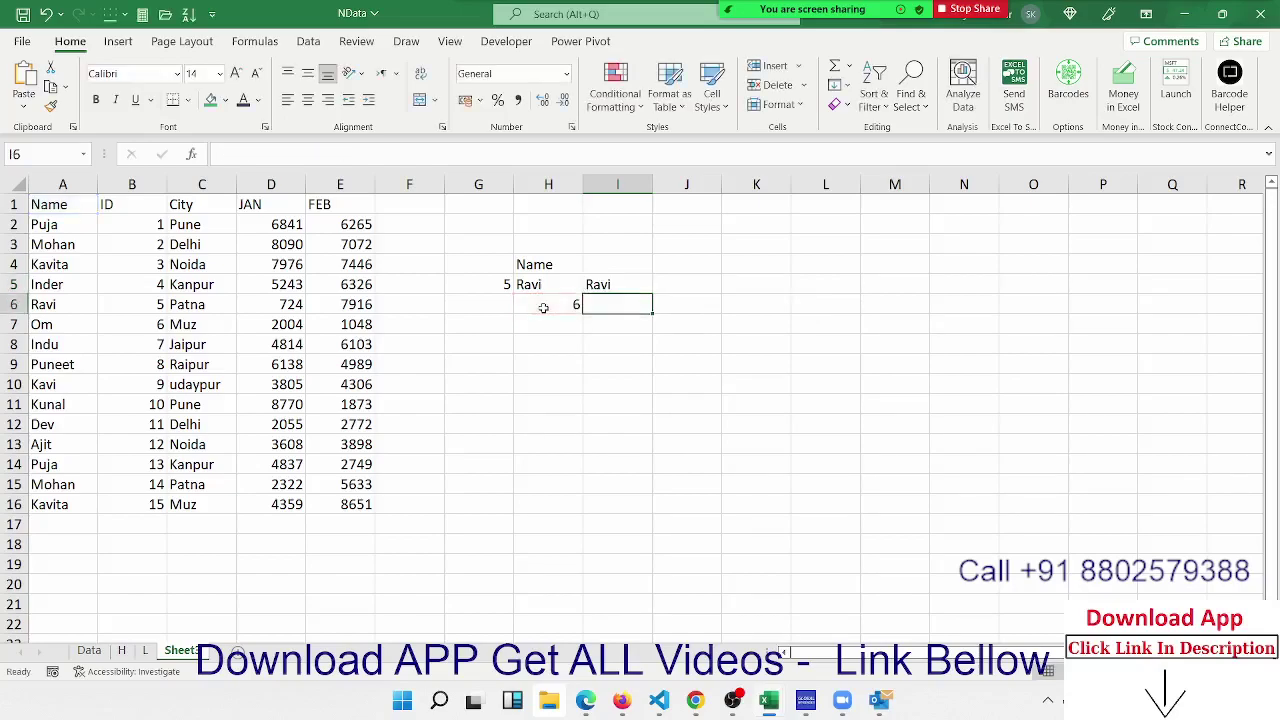
key("Up")
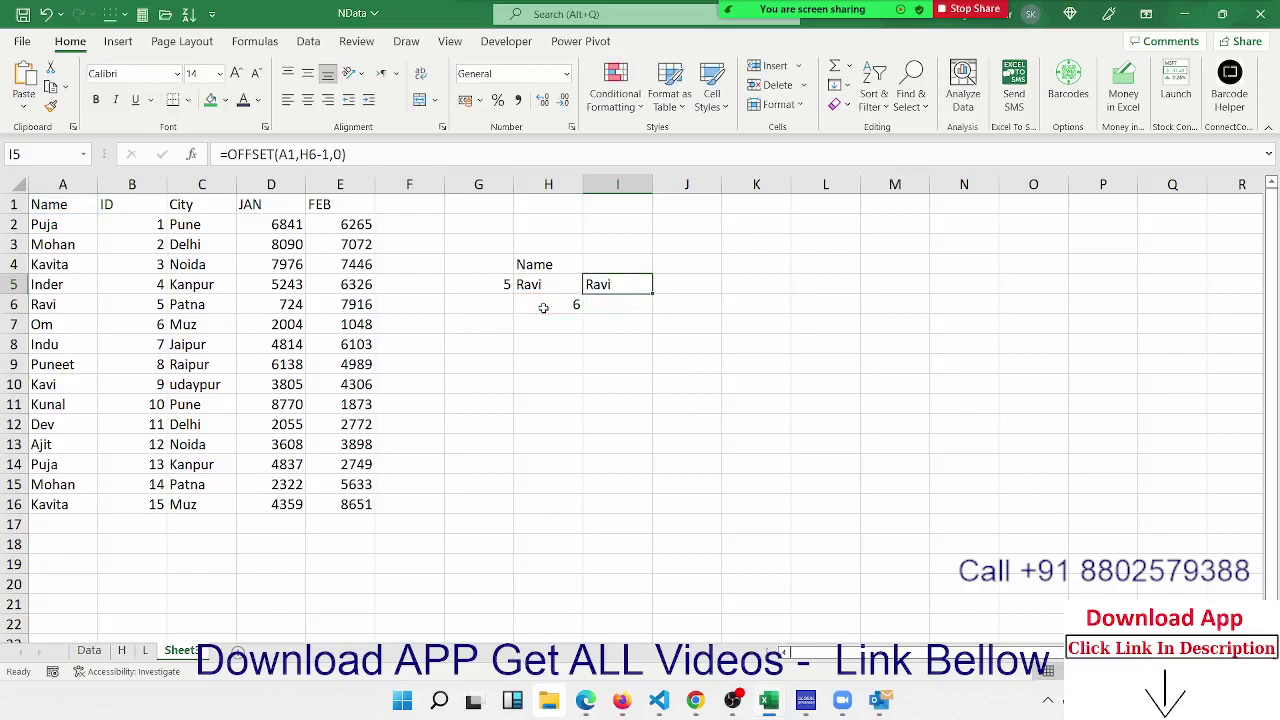
left_click(546, 359)
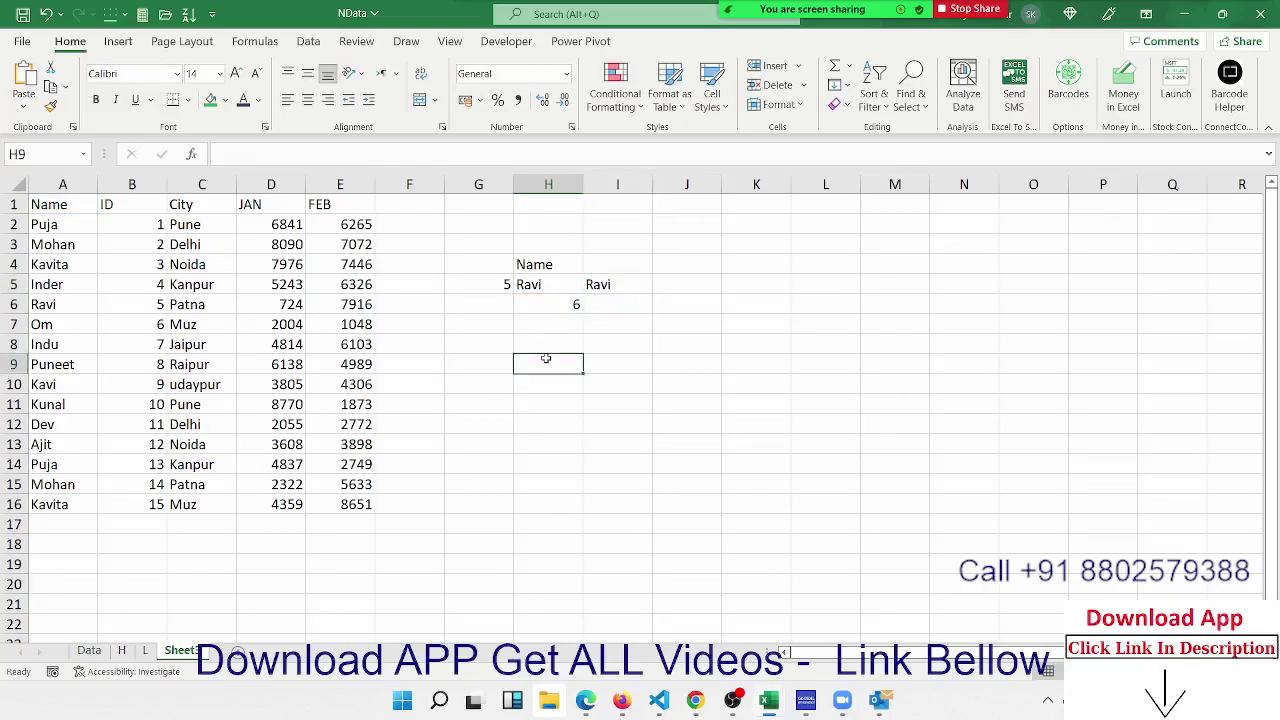
Enter =XLOOKUP(G5,B1:B16,A1:A16) in H9, returning Ravi for ID 5
type("=xl")
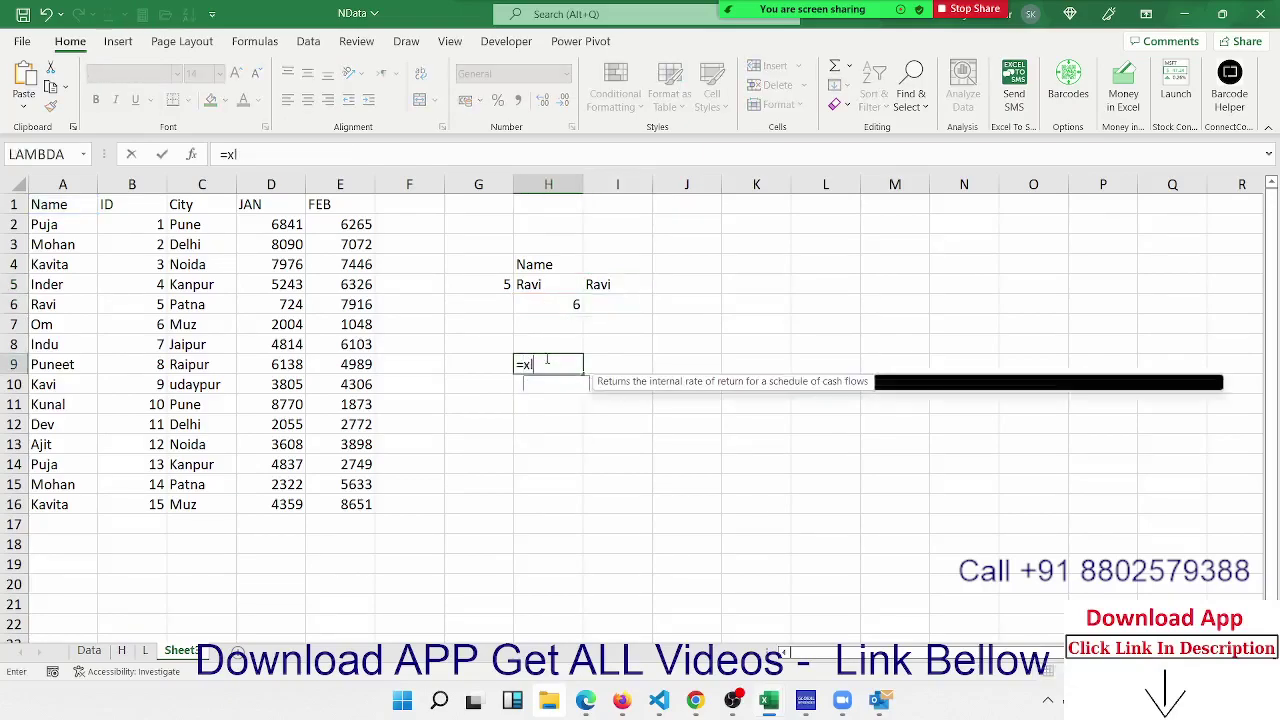
key("Tab")
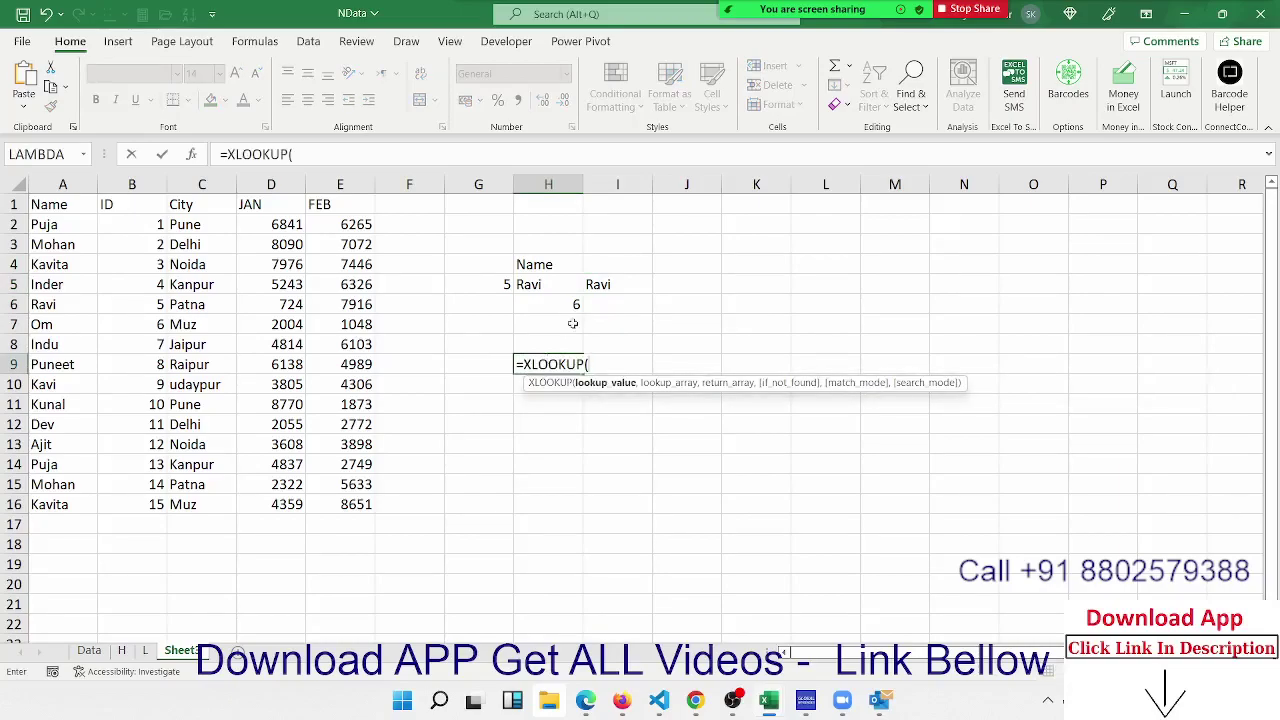
left_click(504, 284)
type(",")
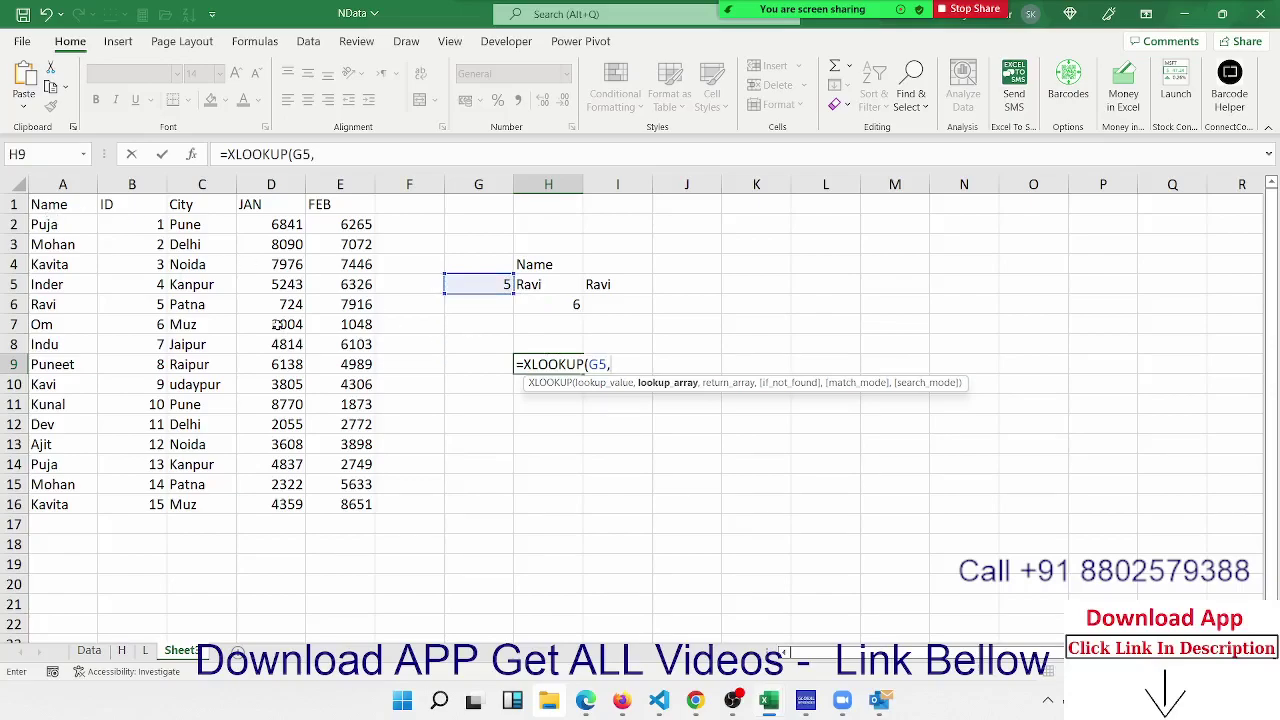
left_click_drag(138, 204, 132, 504)
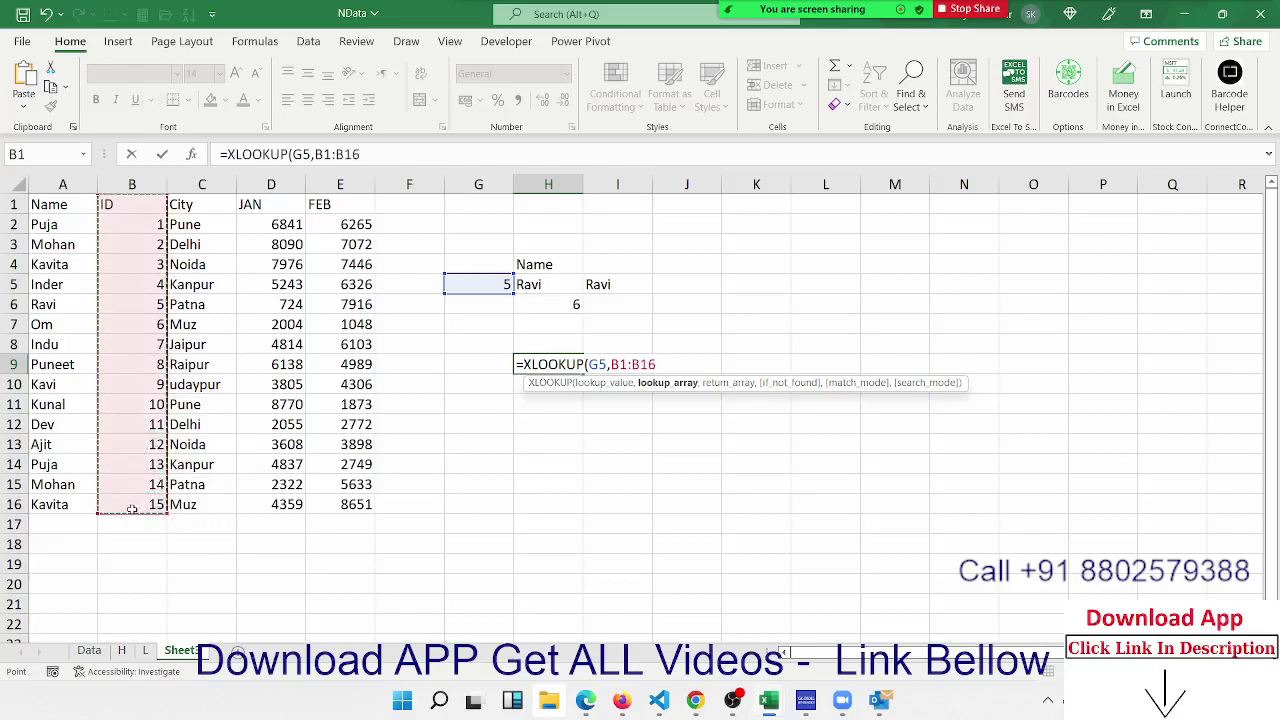
type(",")
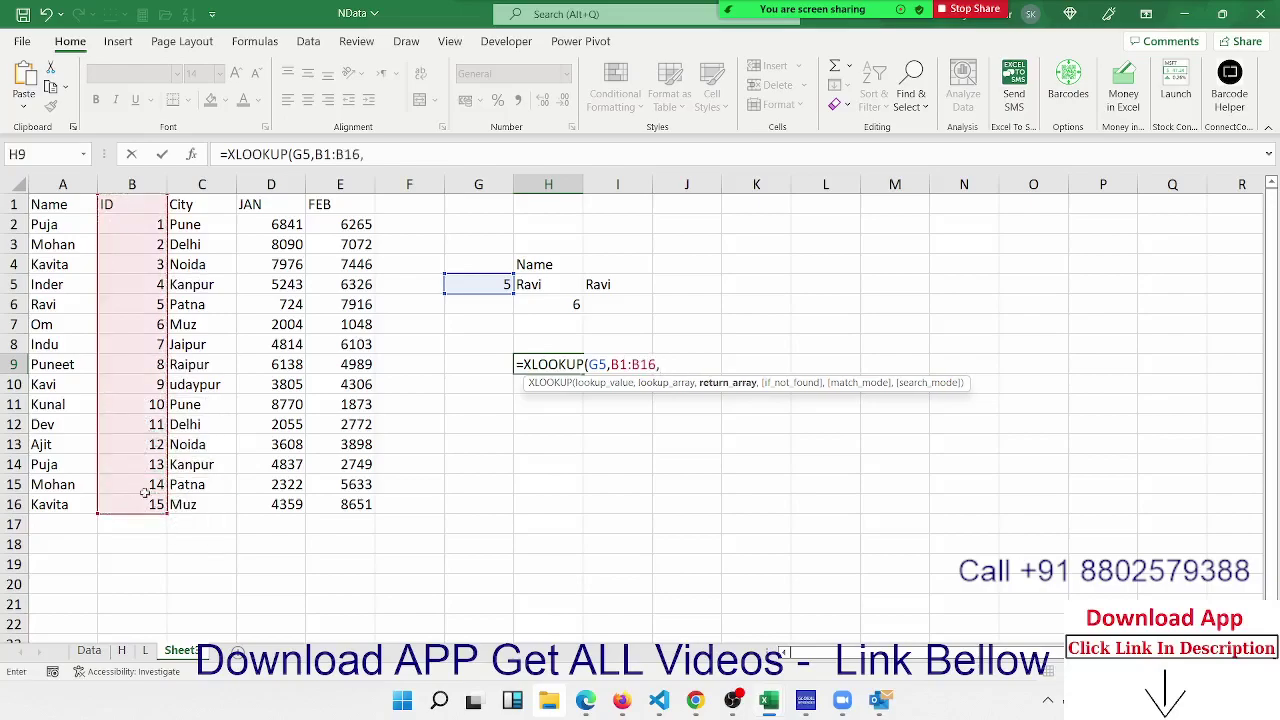
left_click(54, 198)
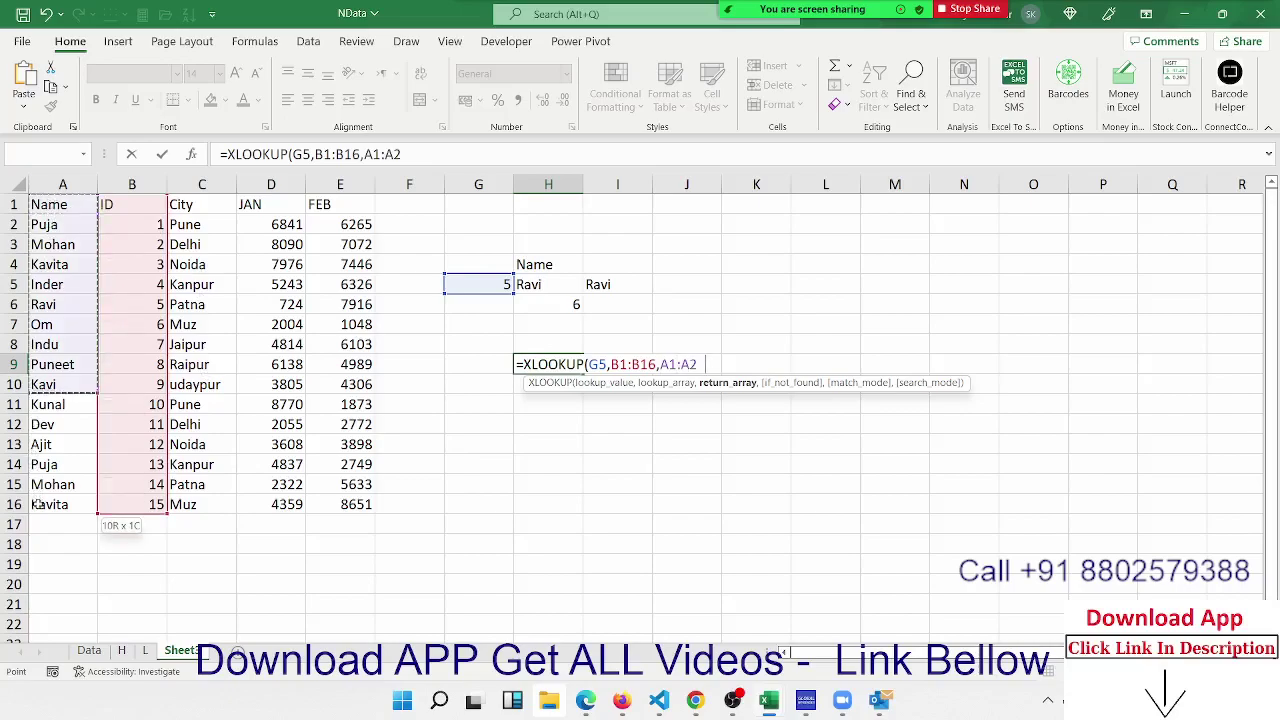
left_click_drag(48, 264, 37, 512)
key("Return")
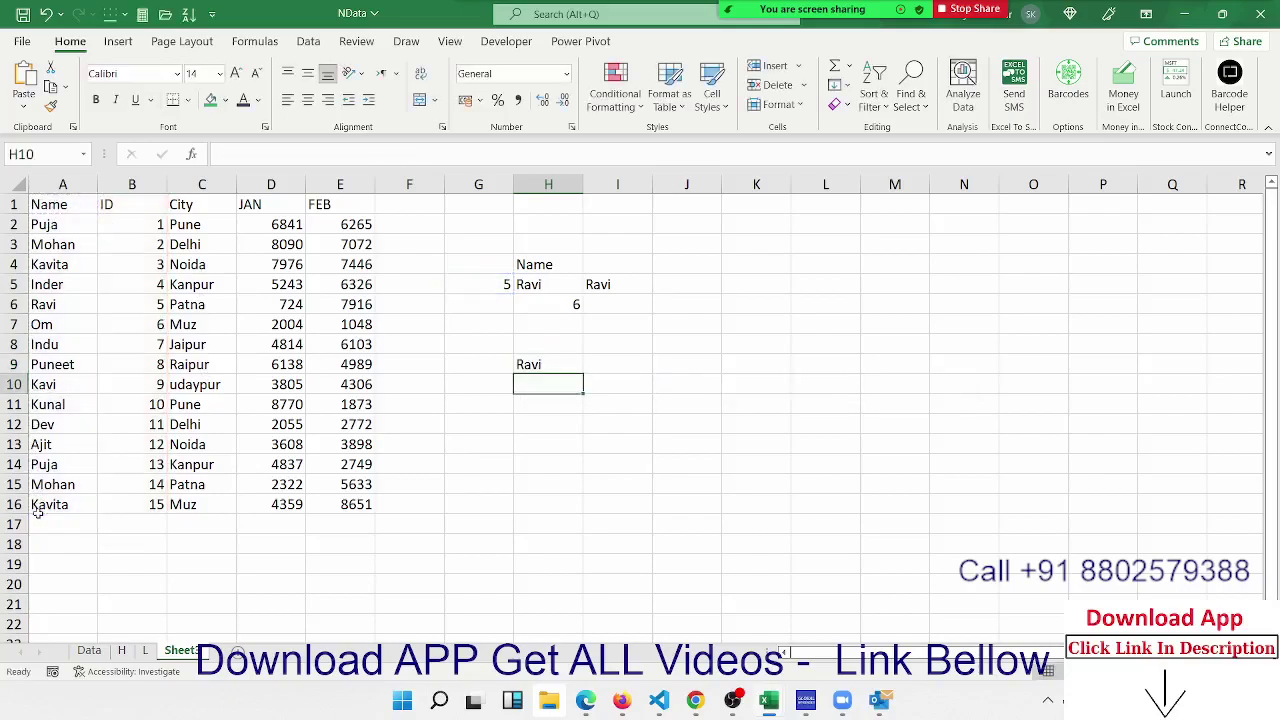
key("Up")
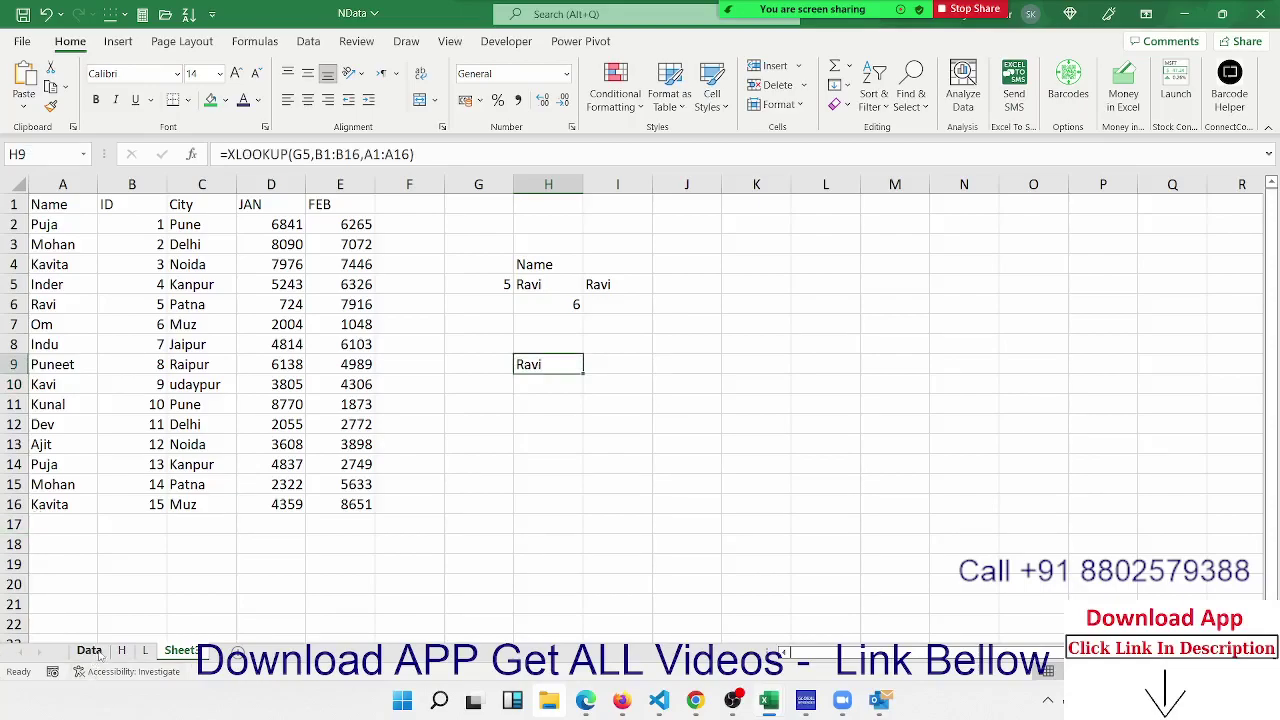
left_click(692, 370)
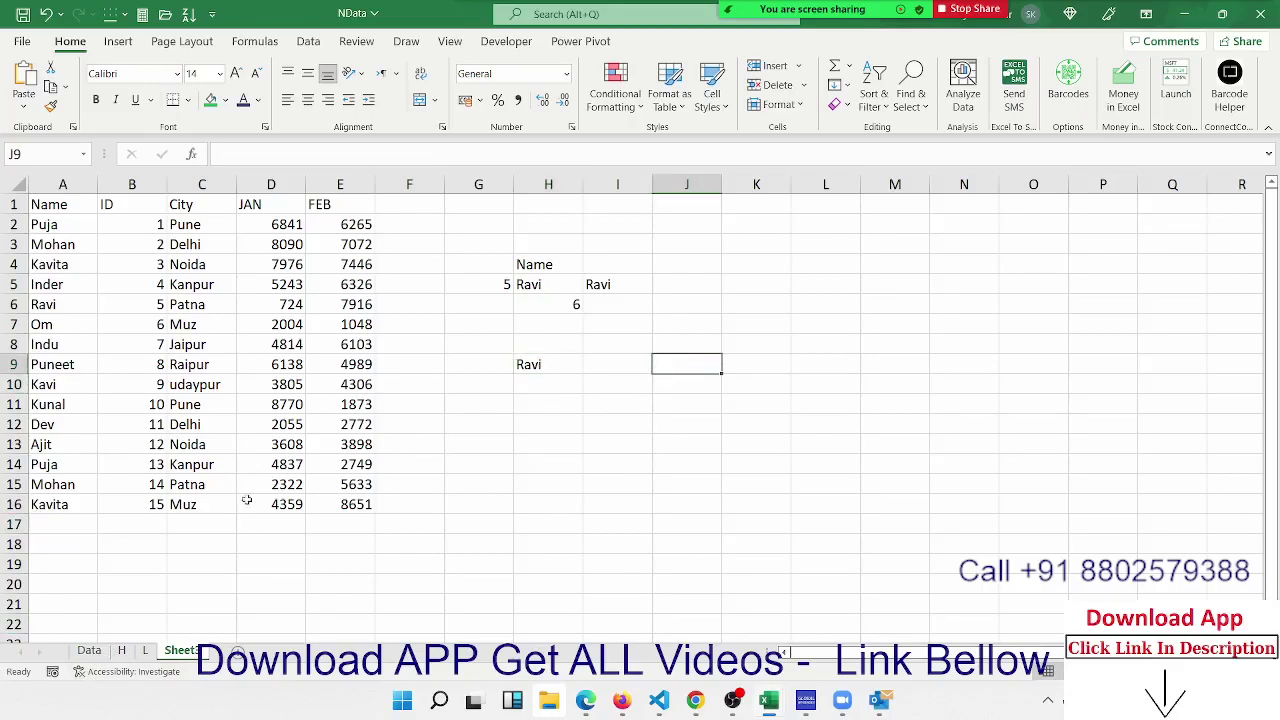
Copy the Name, City and JAN columns from the Data sheet and add a new Sheet4
left_click(88, 651)
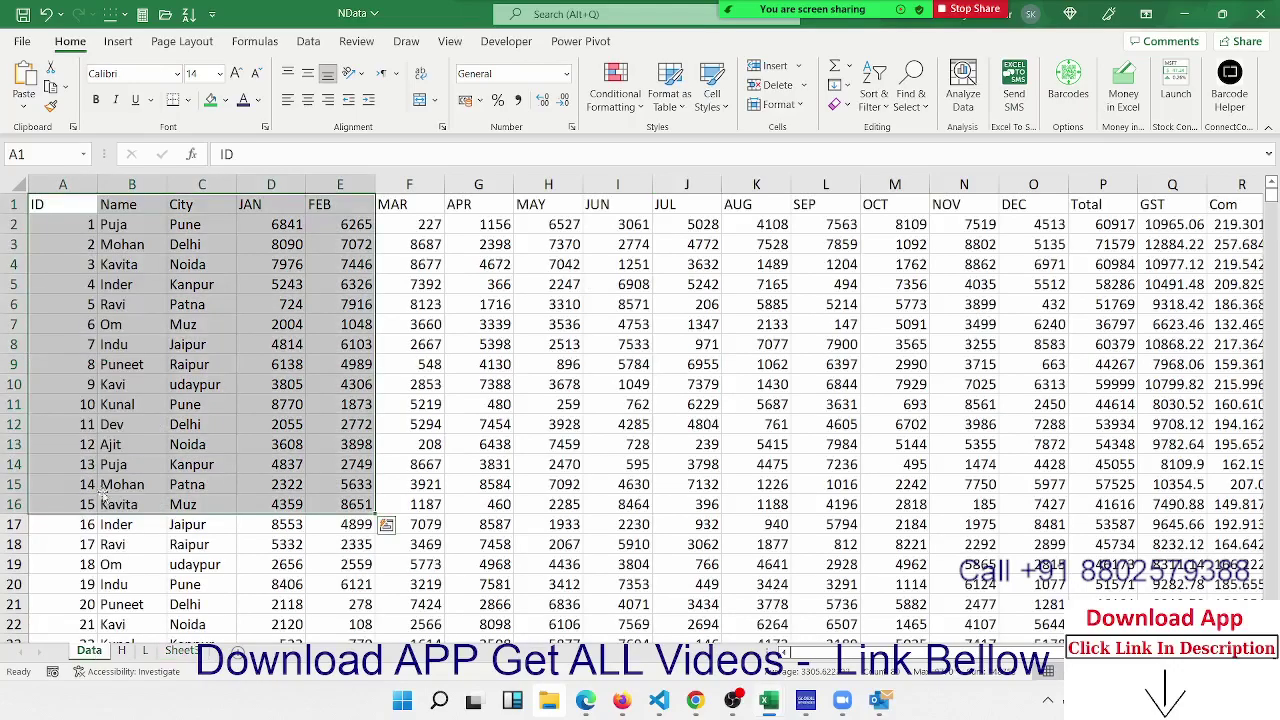
left_click(128, 222)
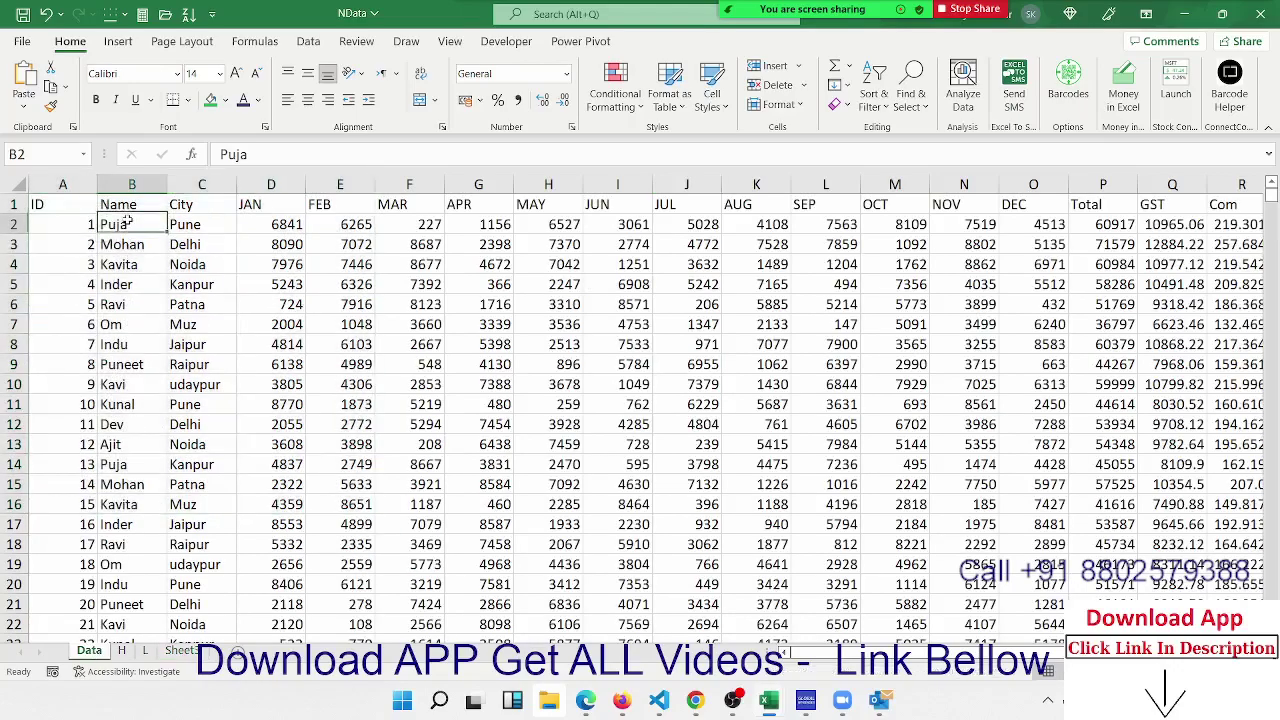
key("Up")
key("shift+Right")
key("shift+Right")
key("shift+Right")
key("shift+Right")
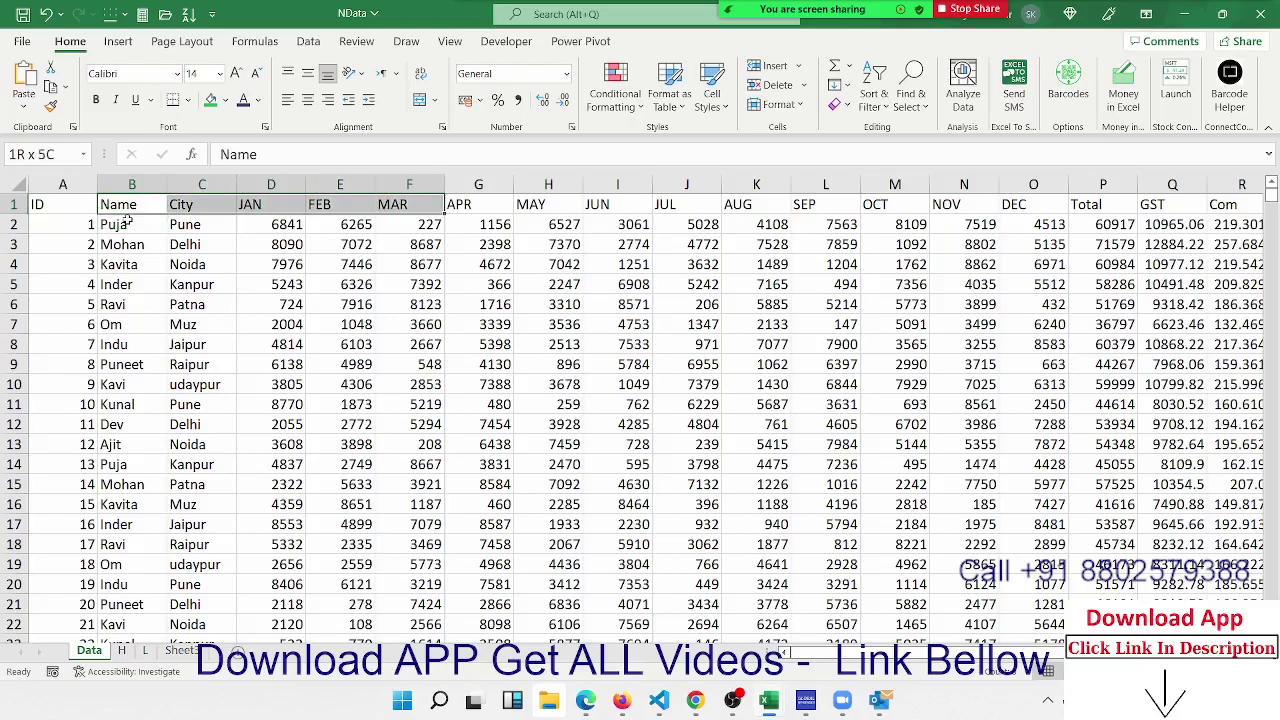
key("shift+Left")
key("shift+Down")
key("shift+Down")
key("shift+Left")
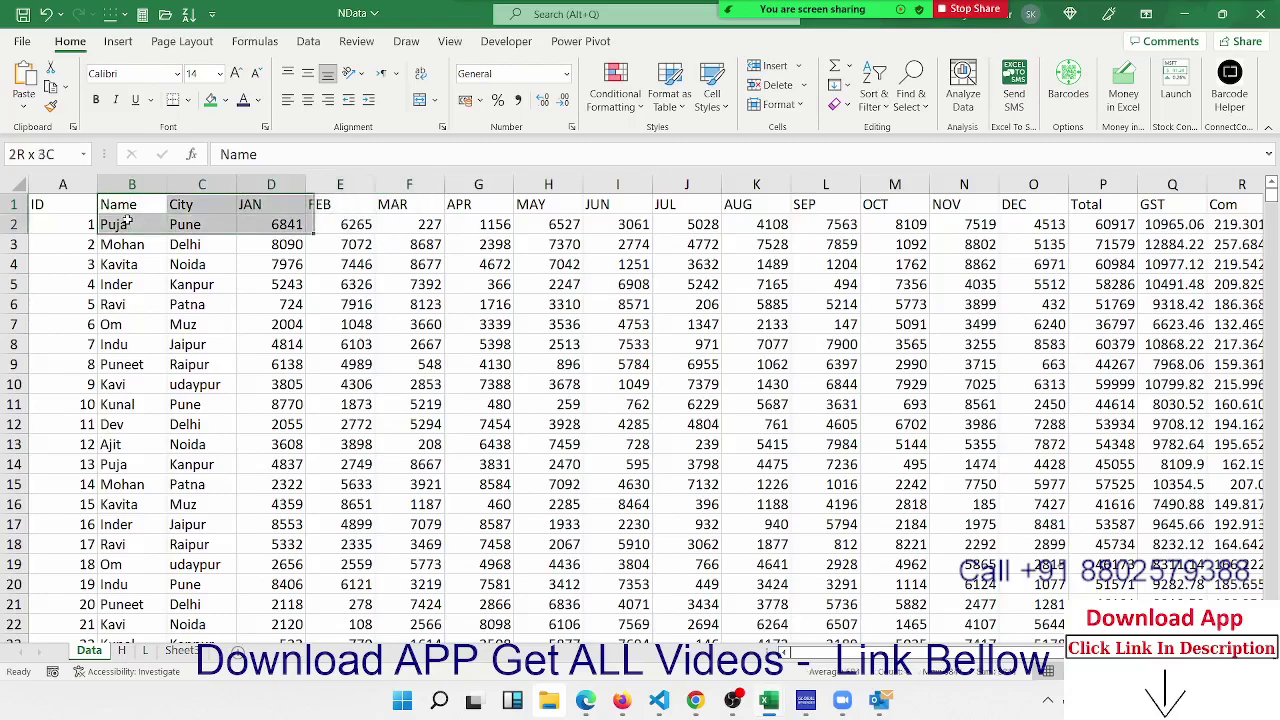
key("shift+Down")
key("shift+Down")
key("shift+Down")
key("shift+Down")
key("shift+Down")
key("shift+Down")
key("shift+Down")
key("shift+Down")
key("shift+Down")
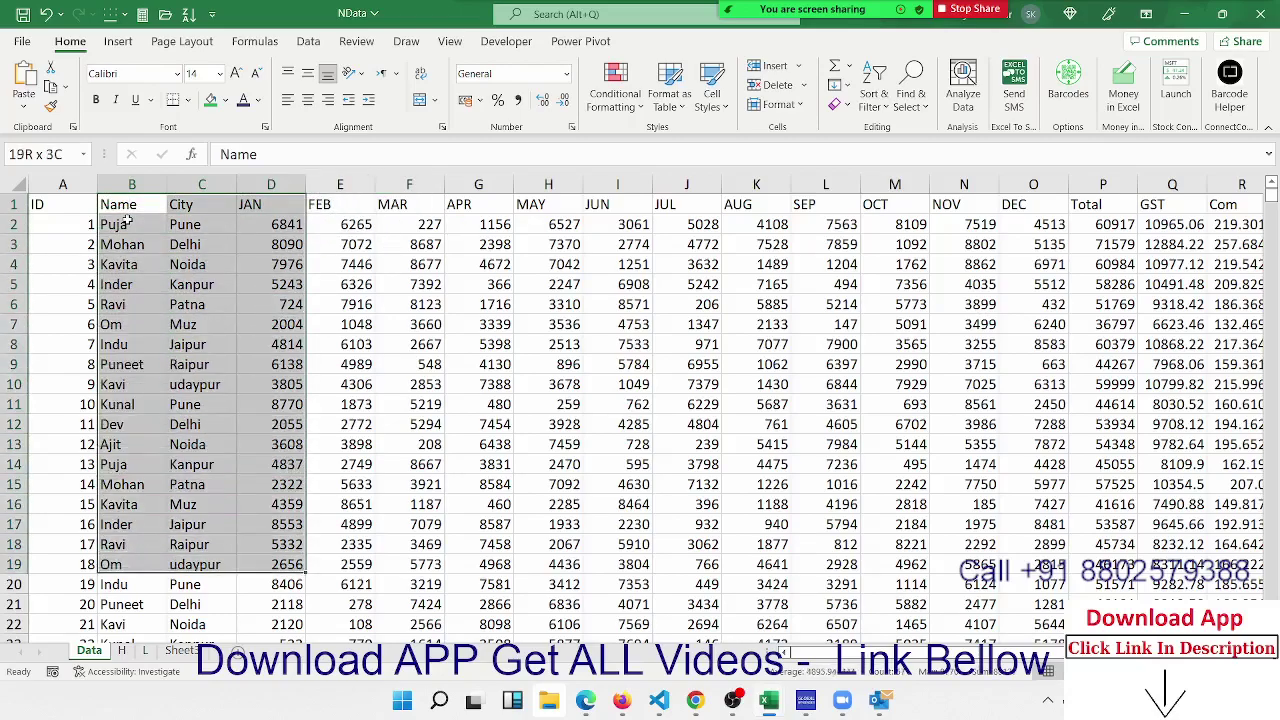
key("shift+Down")
key("shift+Down")
key("shift+Down")
key("shift+Down")
key("shift+Down")
key("shift+Down")
key("shift+Down")
key("shift+Down")
key("shift+Down")
key("shift+Down")
key("shift+Down")
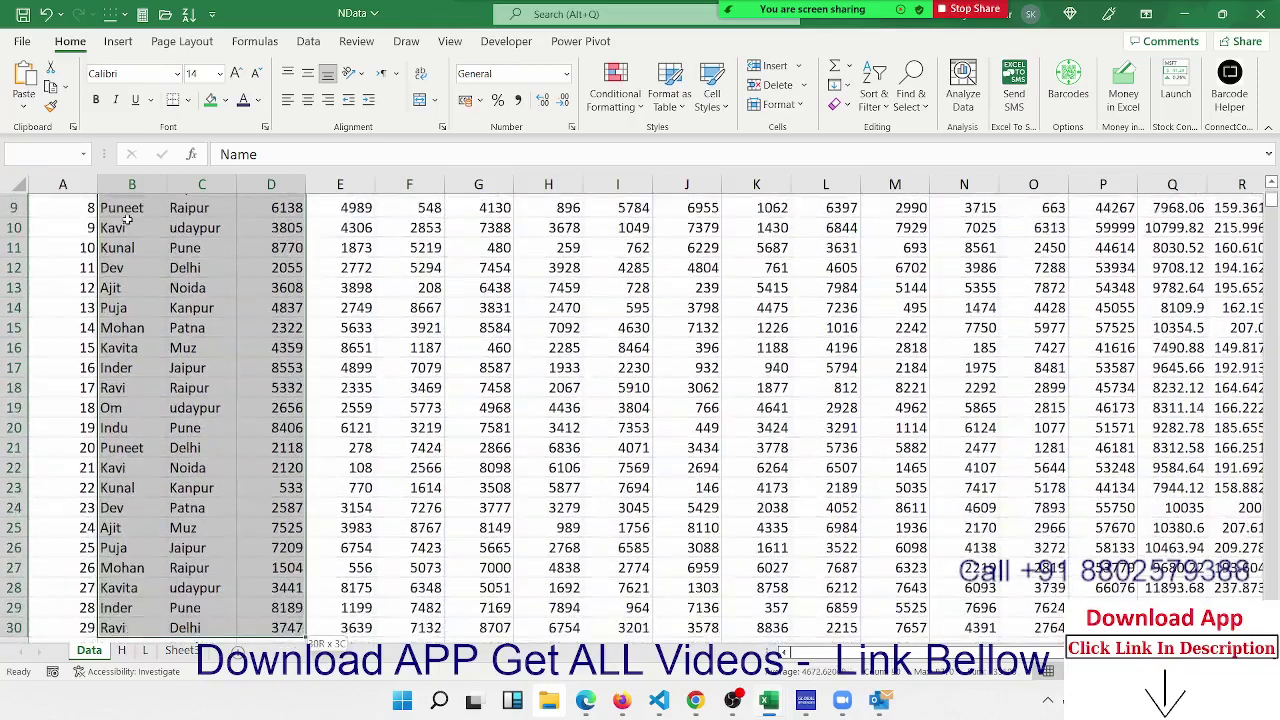
key("shift+Down")
key("shift+Down")
key("shift+Down")
key("ctrl+c")
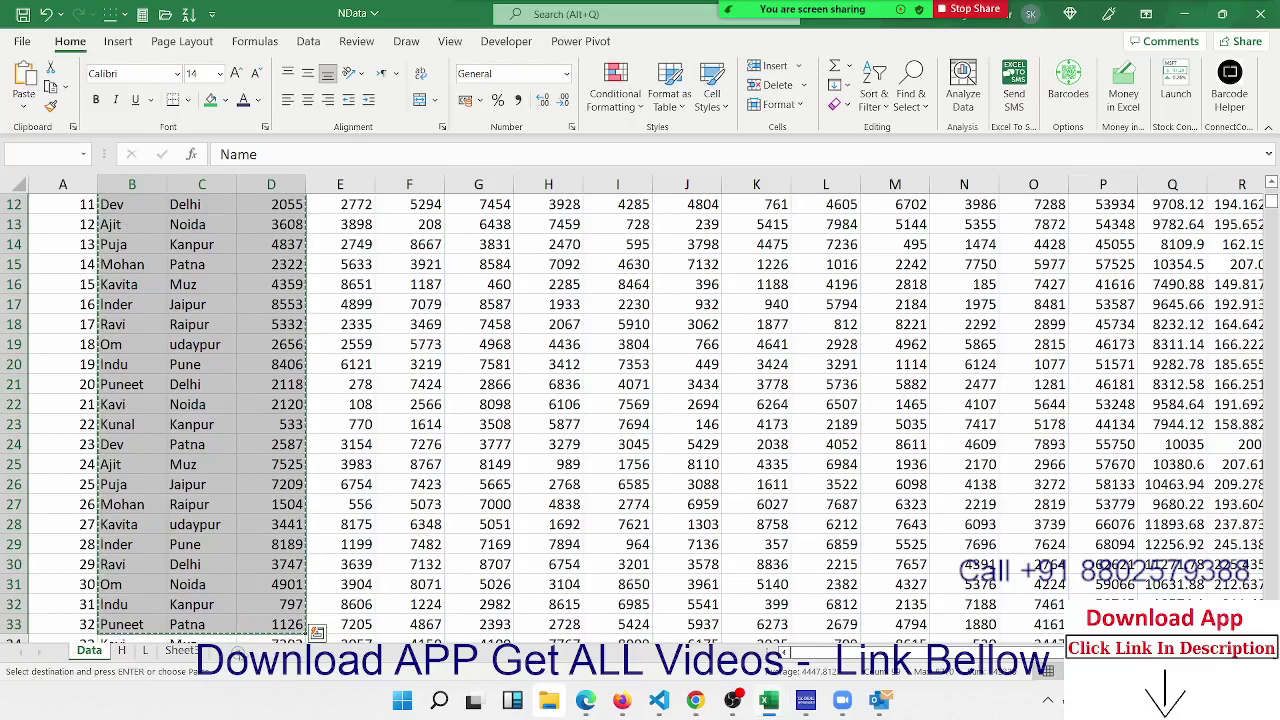
left_click(237, 651)
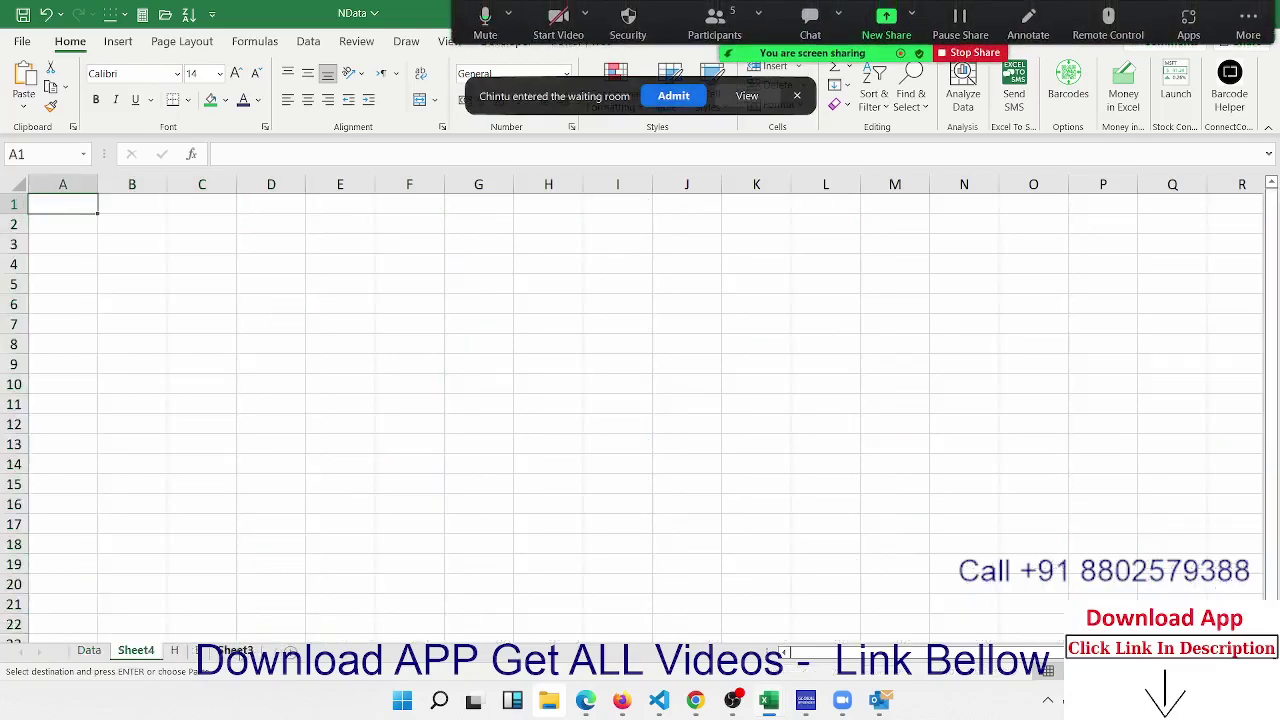
Paste the Name, City and JAN data and enter Puja as the lookup name
left_click(665, 100)
key("ctrl+v")
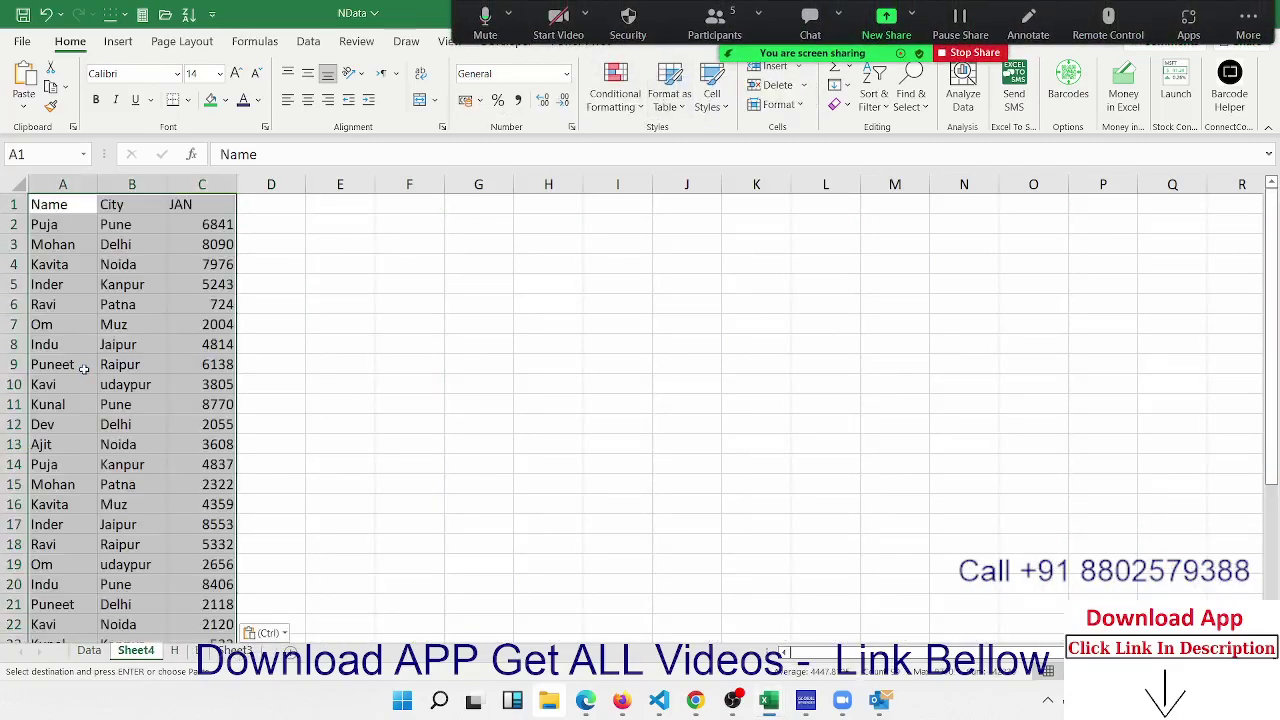
left_click(390, 230)
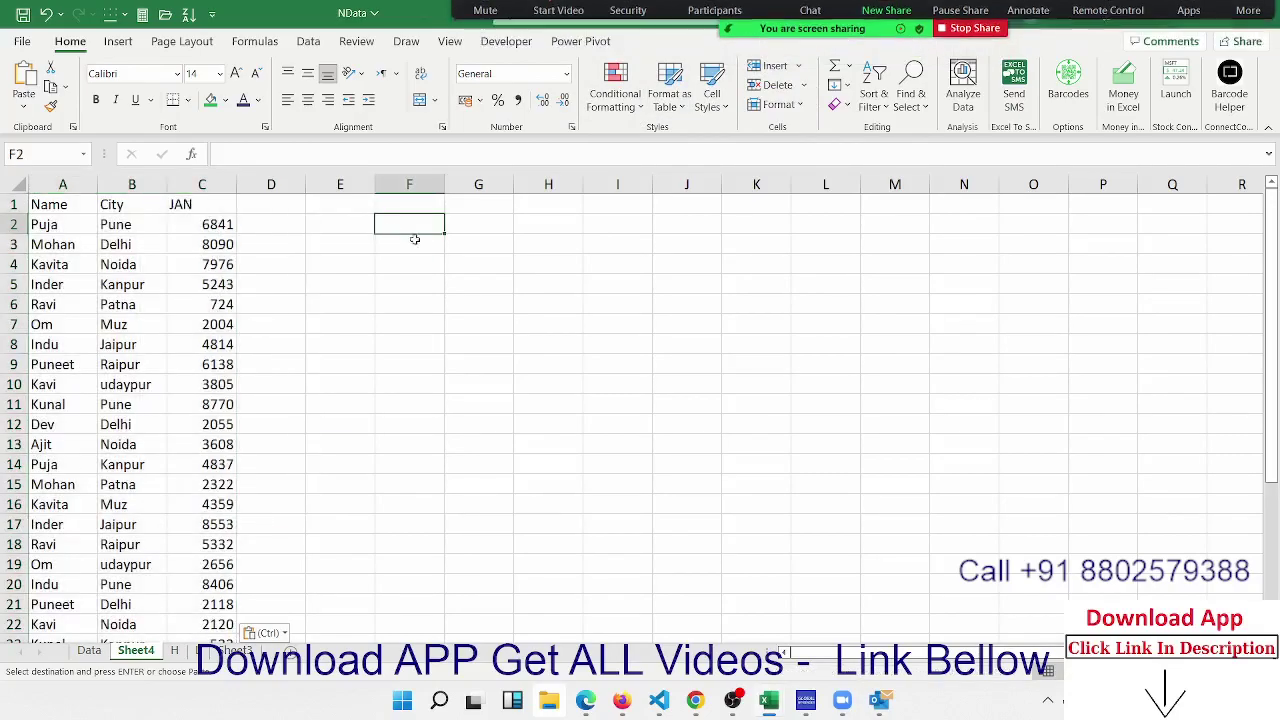
left_click(456, 252)
type("P")
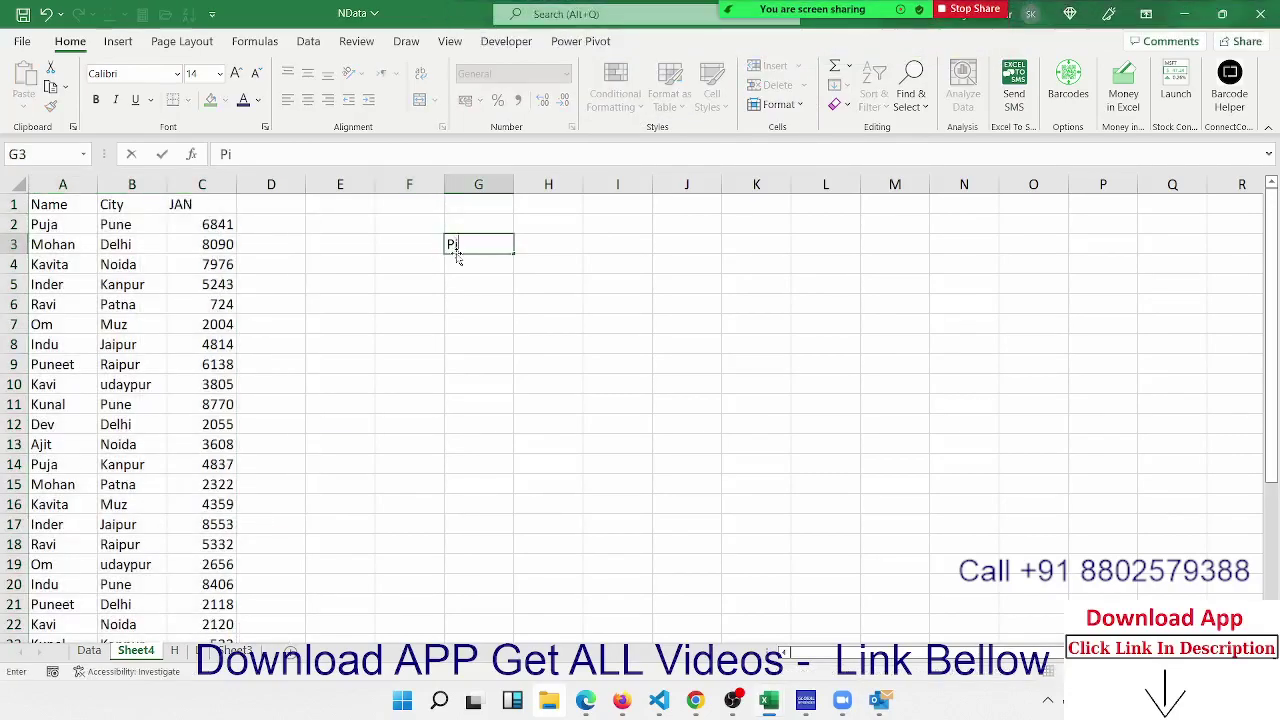
type("uja")
key("Tab")
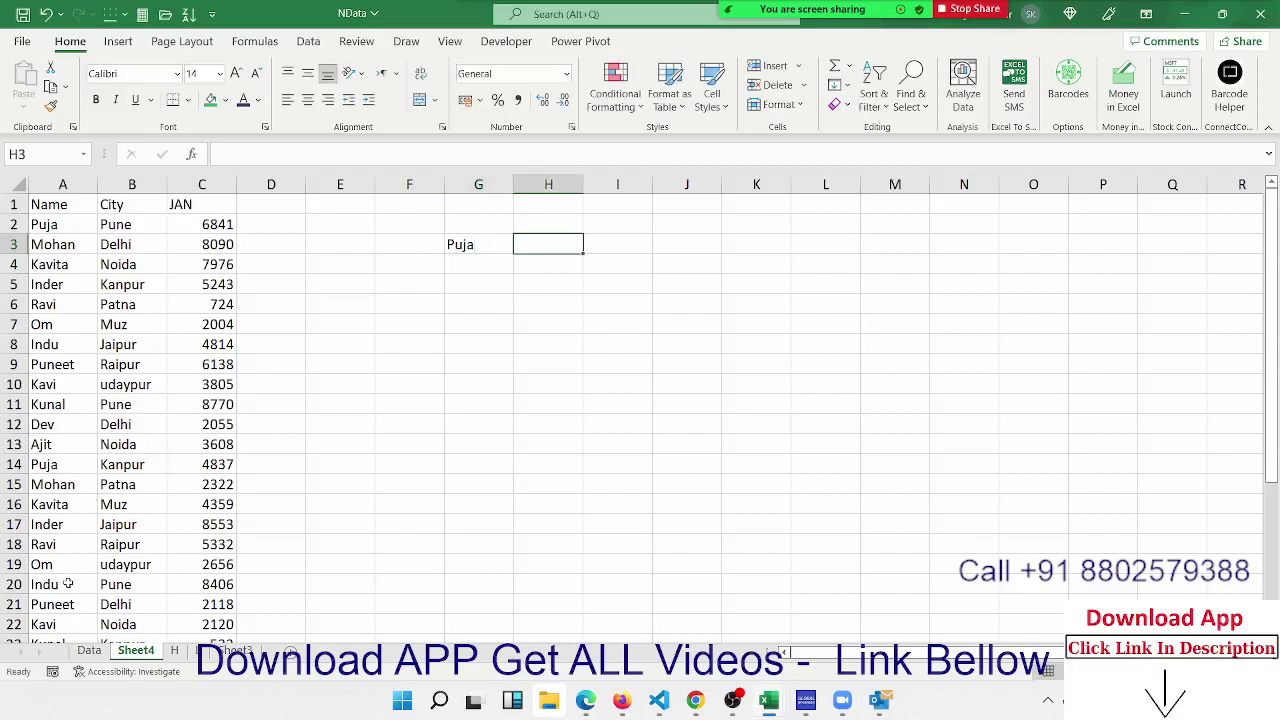
Copy the city Raipur from the list and paste it beside Puja
left_click(65, 586)
key("Down")
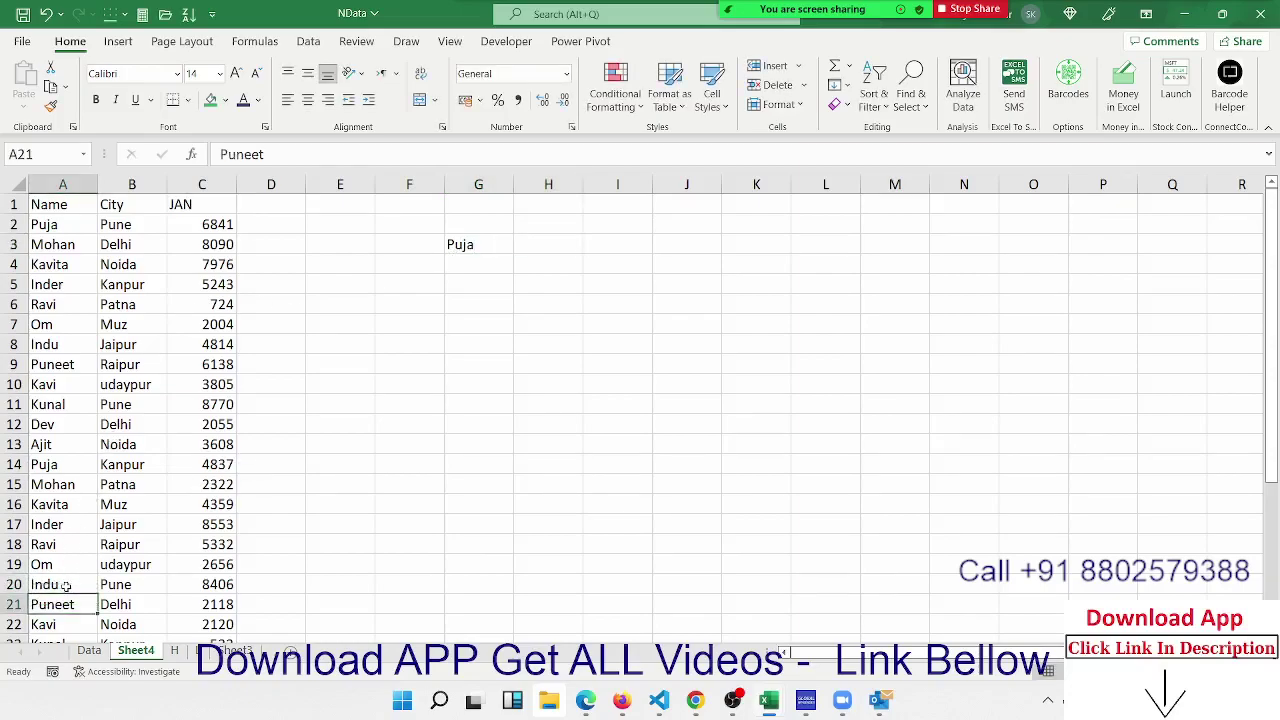
key("Down")
key("Down")
key("Down")
key("Down")
key("Down")
key("Down")
key("Down")
key("Up")
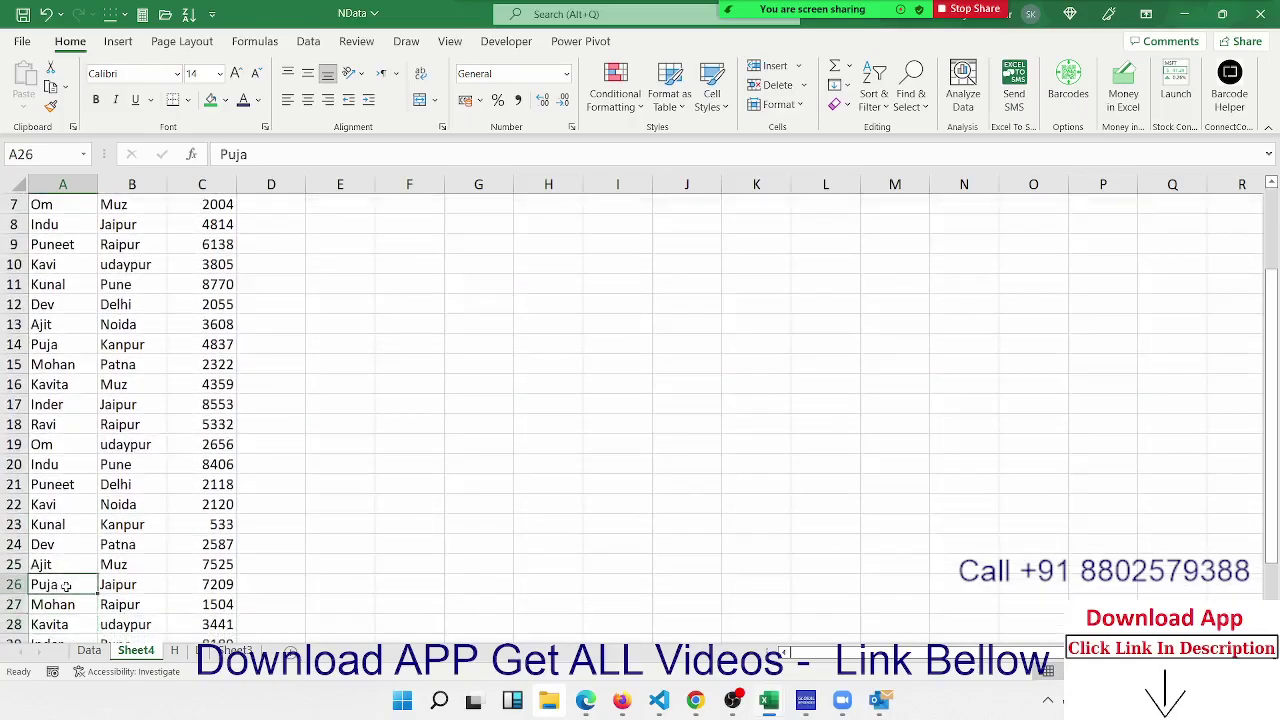
key("Down")
key("Right")
key("ctrl+c")
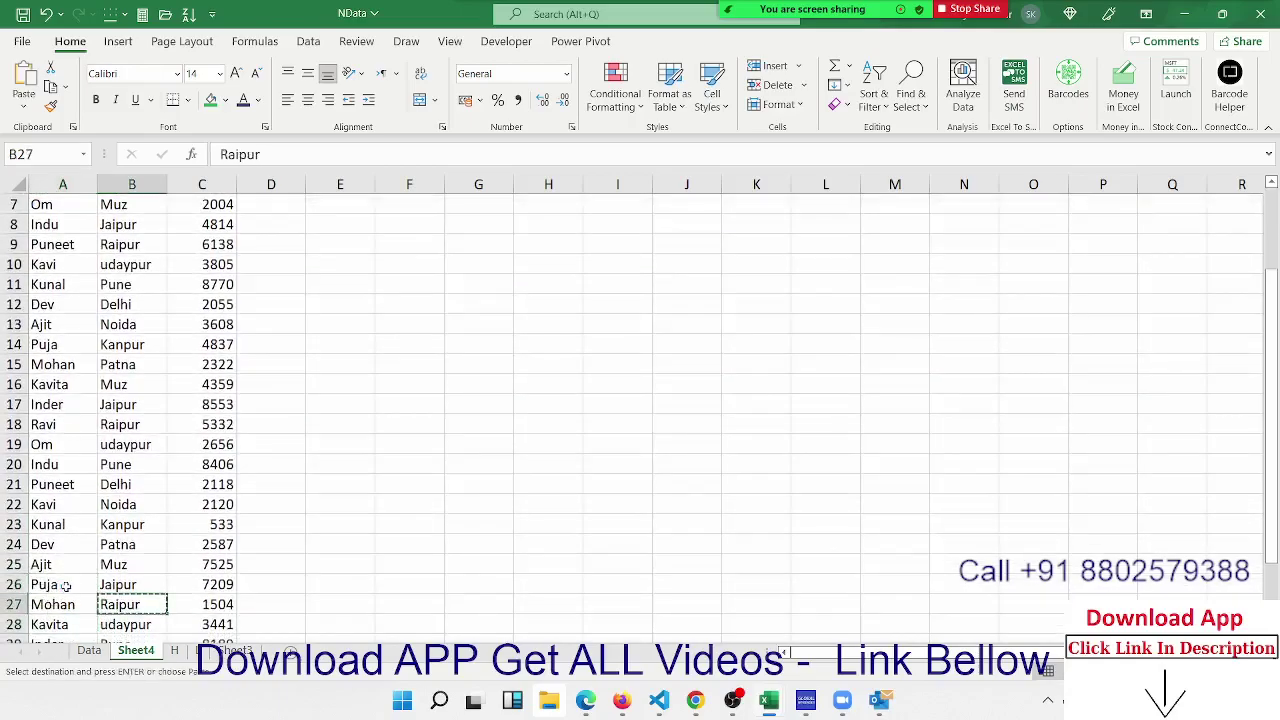
key("ctrl+Up")
key("Right")
key("Right")
key("Right")
key("Right")
key("Right")
key("Right")
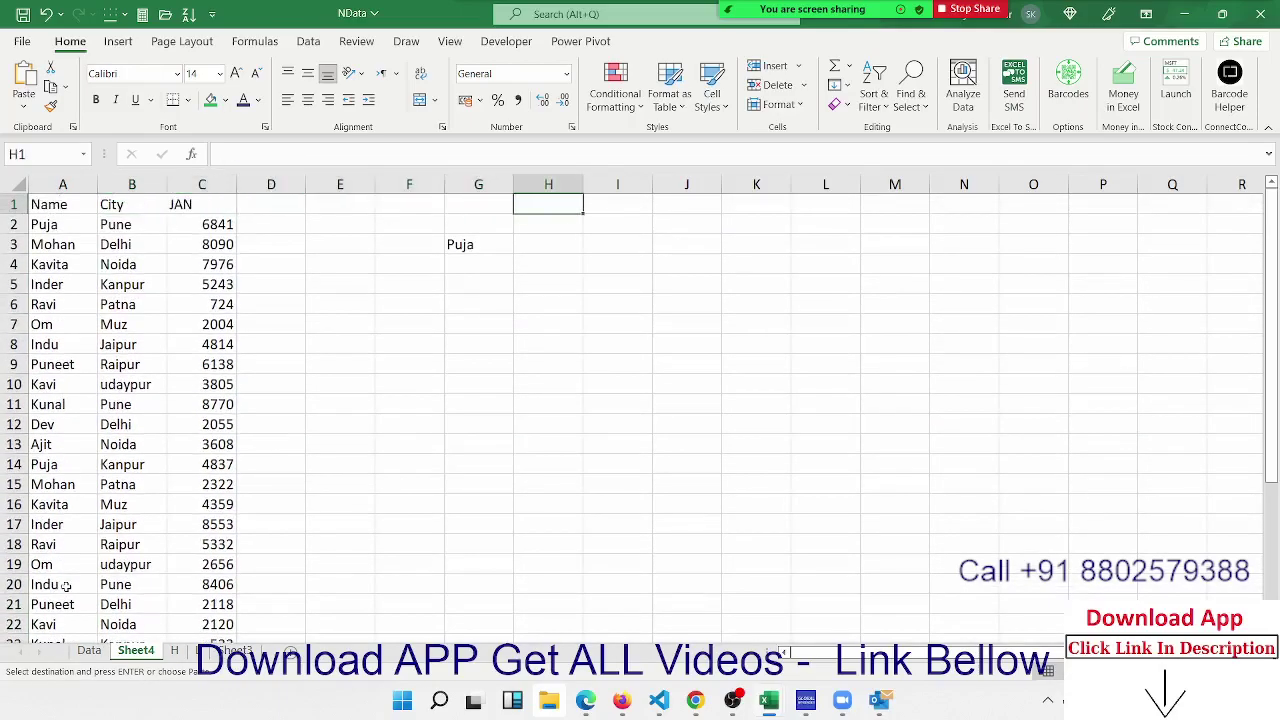
key("Down")
key("Down")
key("ctrl+v")
key("Right")
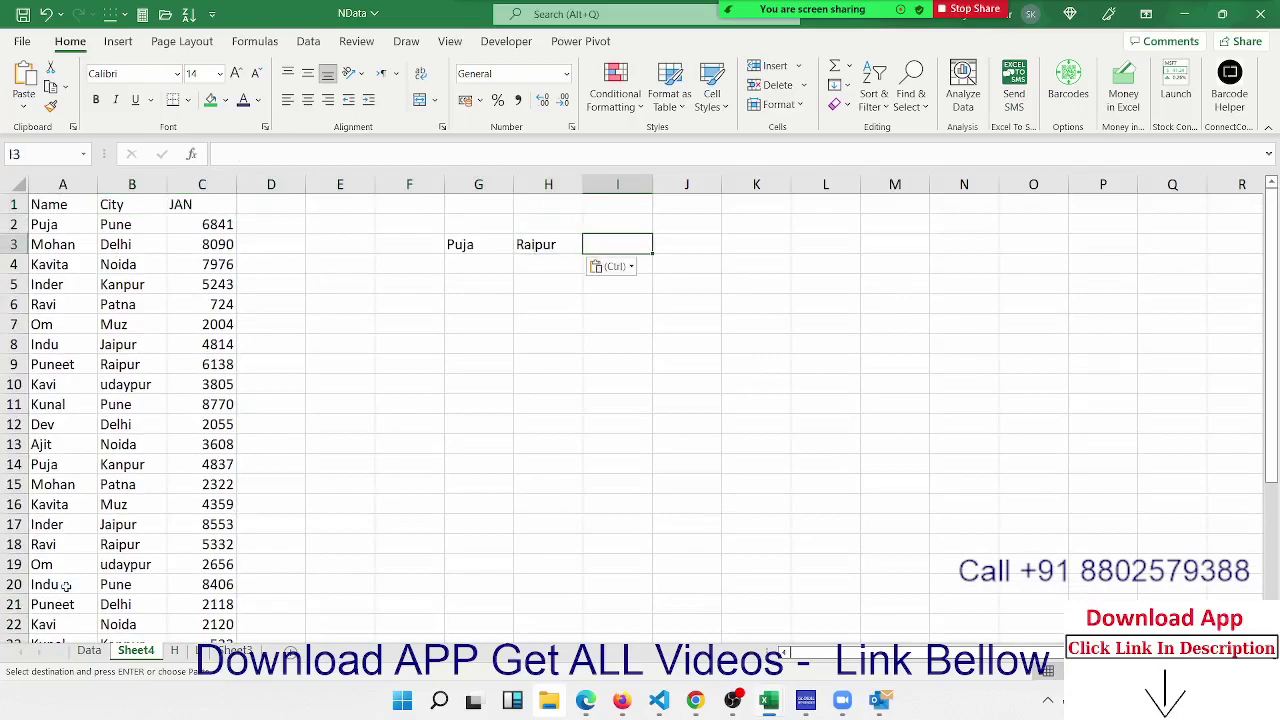
Insert a blank column A before the Name column
left_click(86, 243)
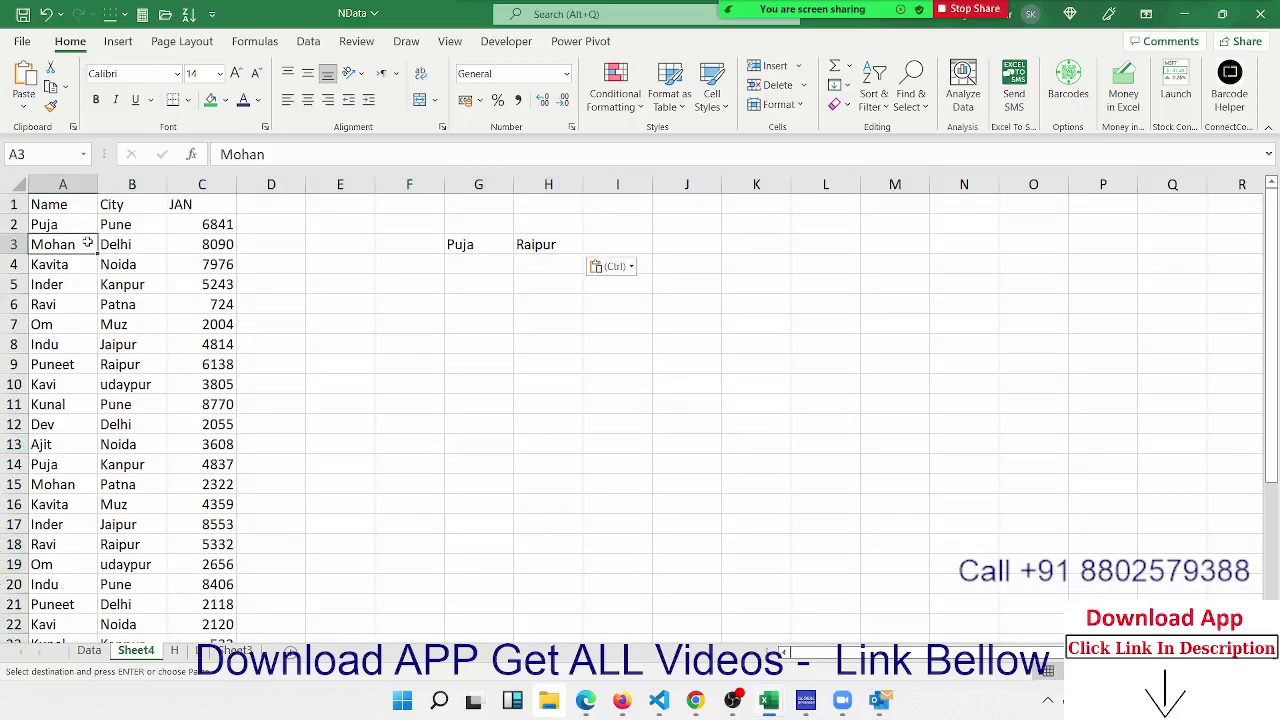
left_click(63, 177)
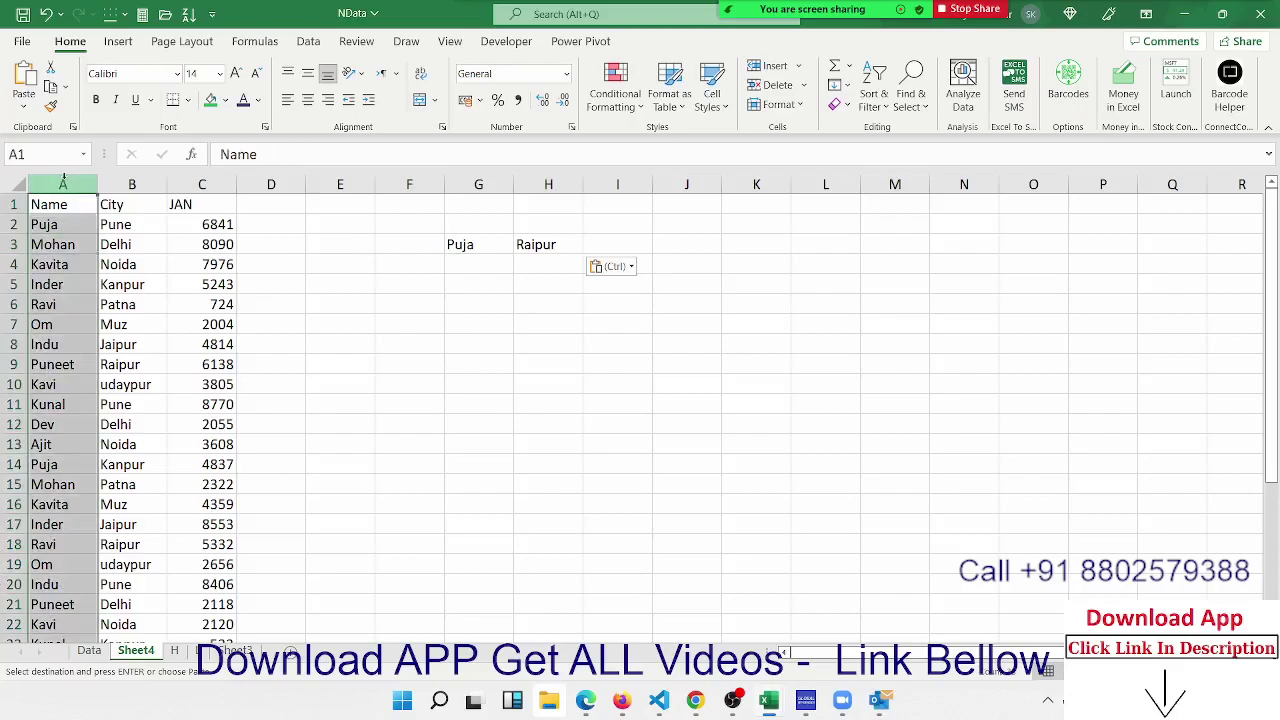
key("ctrl+shift+equal")
Enter =B2&"-"&C2 in A2 and fill it down to build Name-City keys
left_click(54, 224)
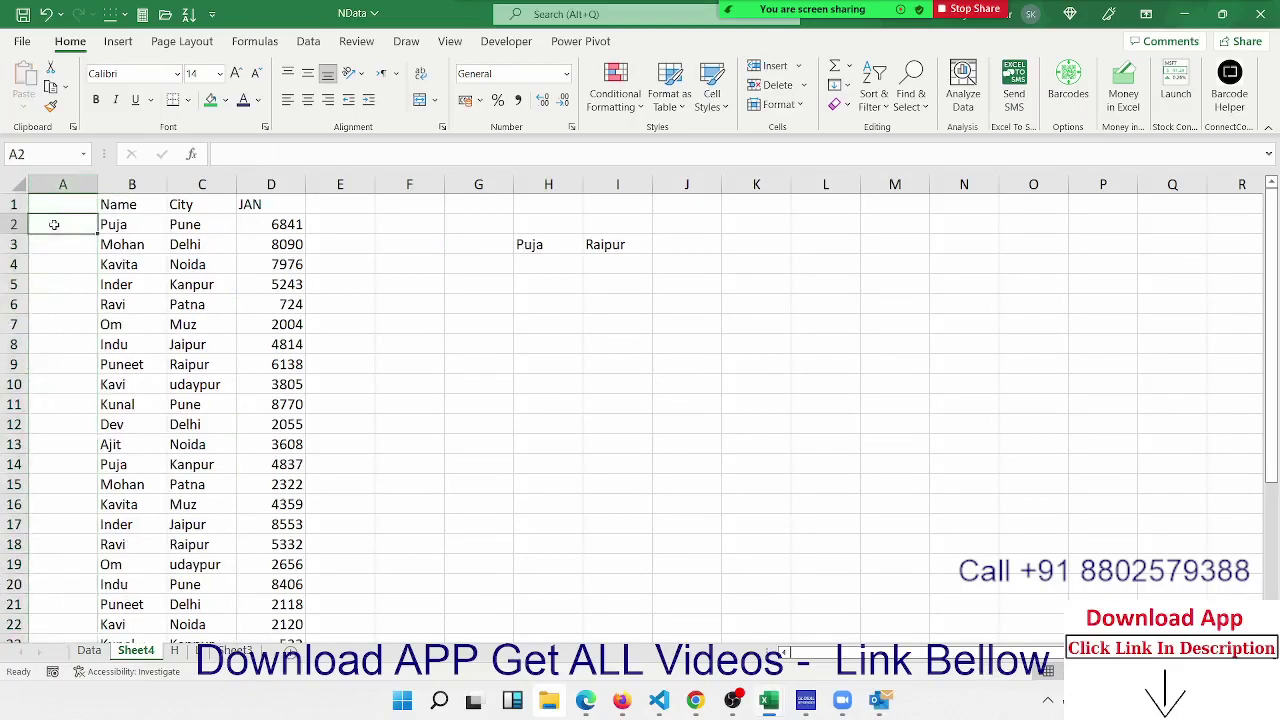
type("=")
key("Right")
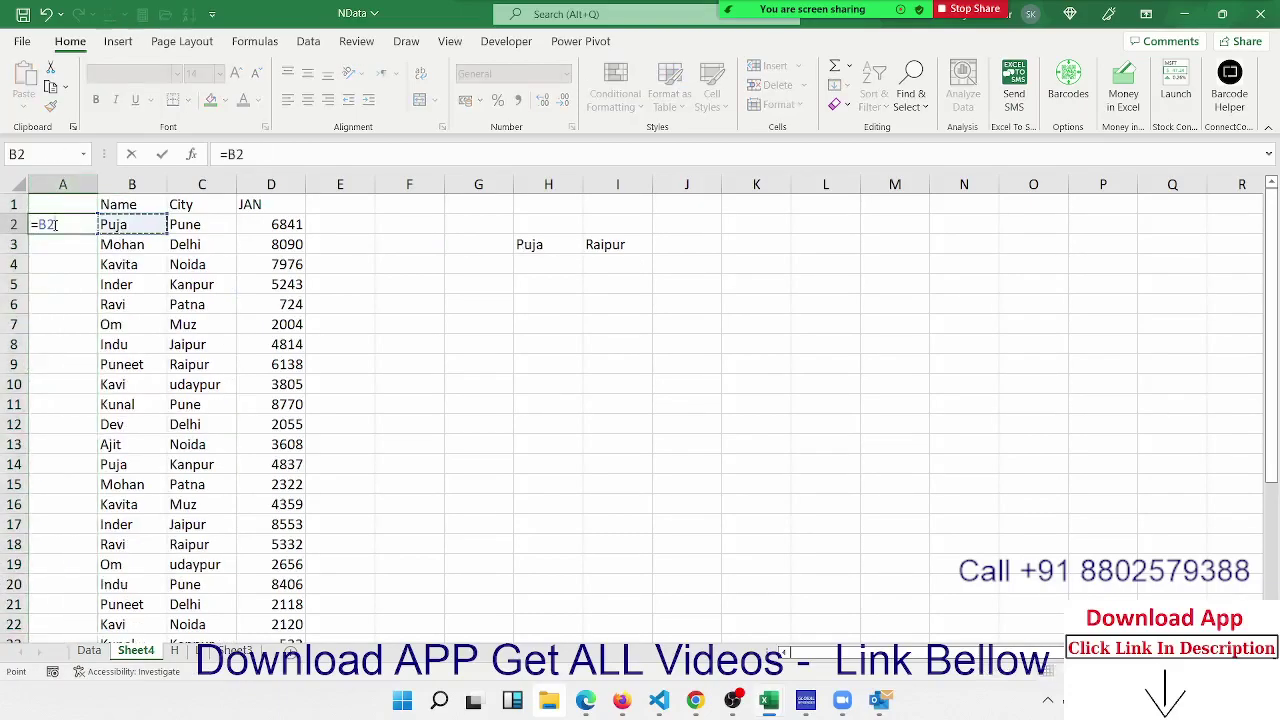
type("&\"-")
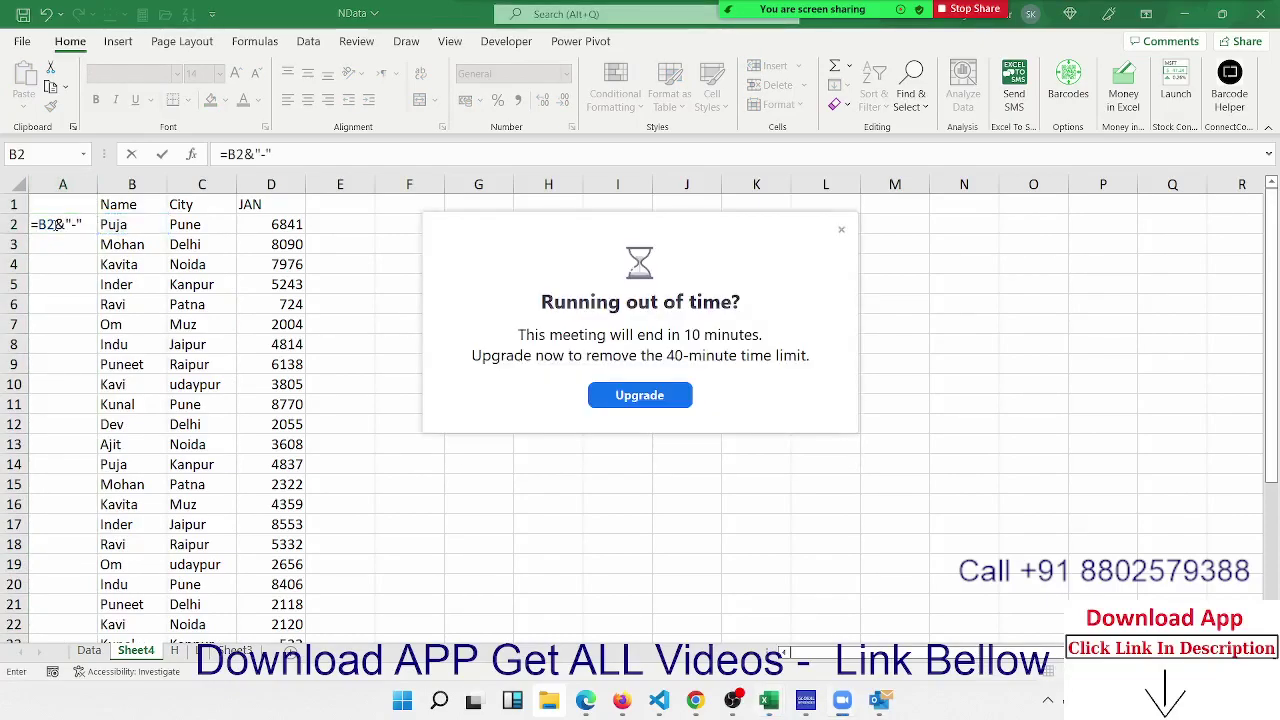
left_click(841, 229)
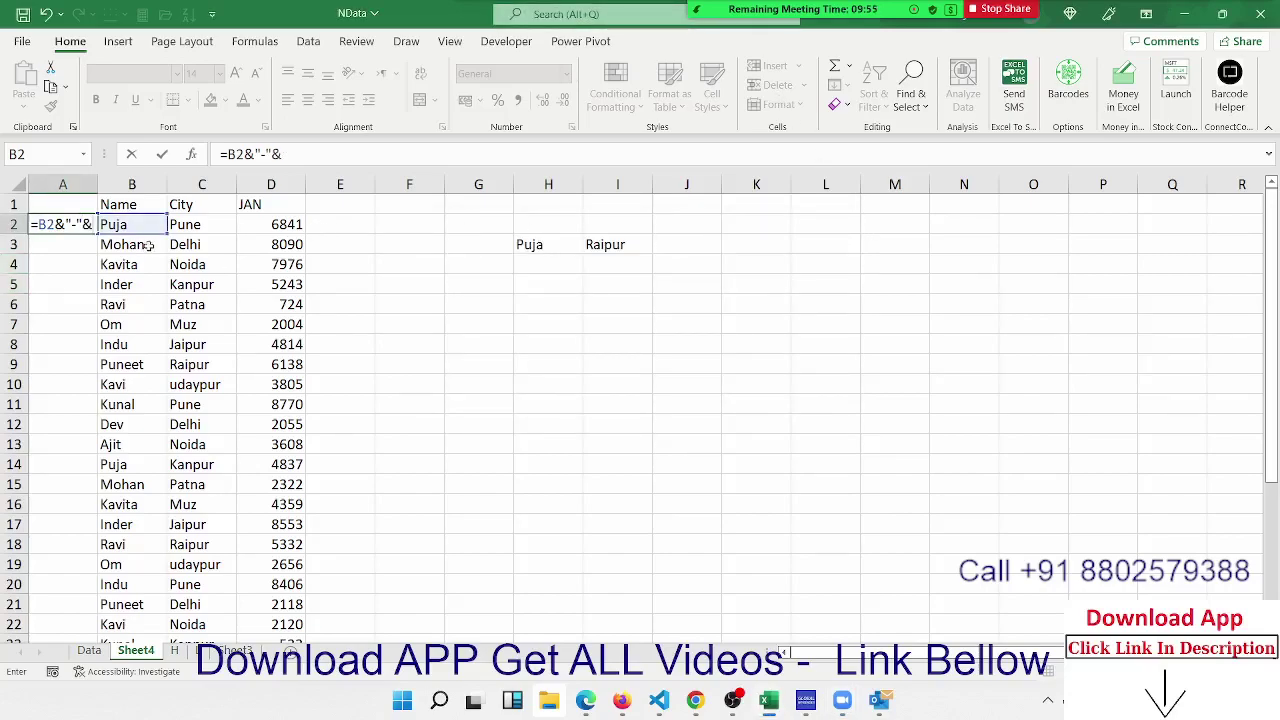
type("&")
left_click(171, 226)
key("Return")
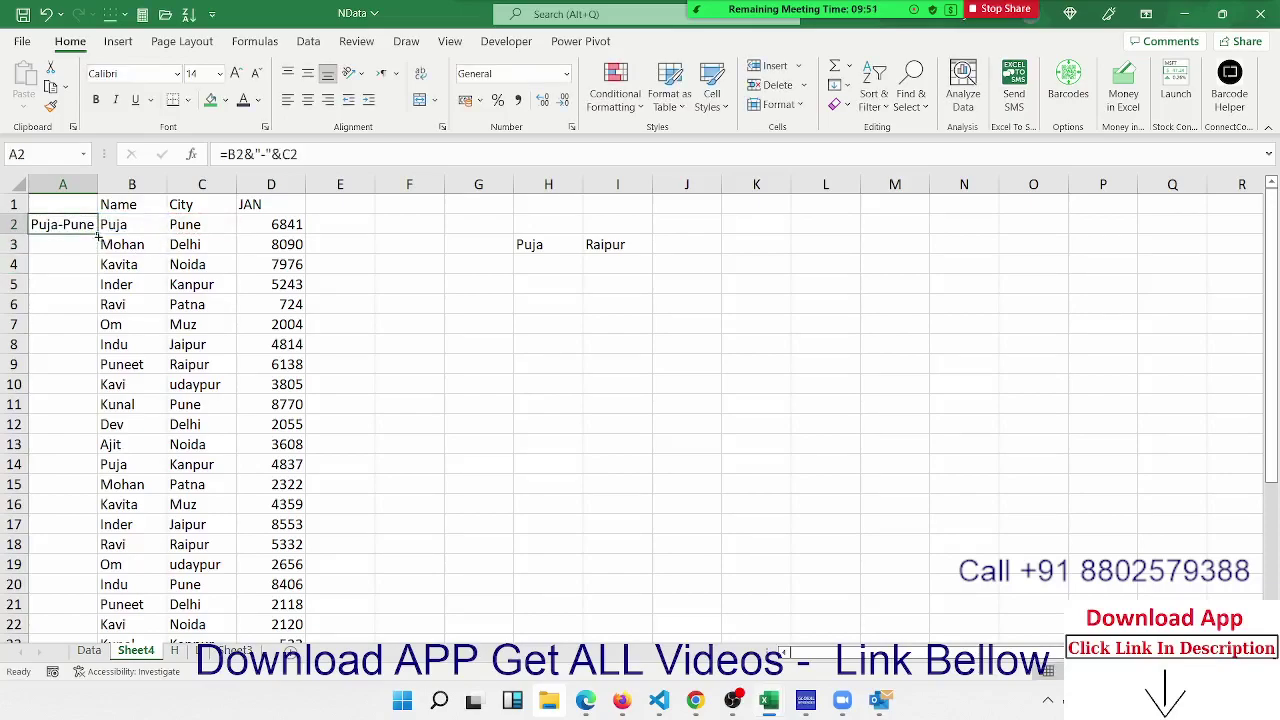
double_click(97, 235)
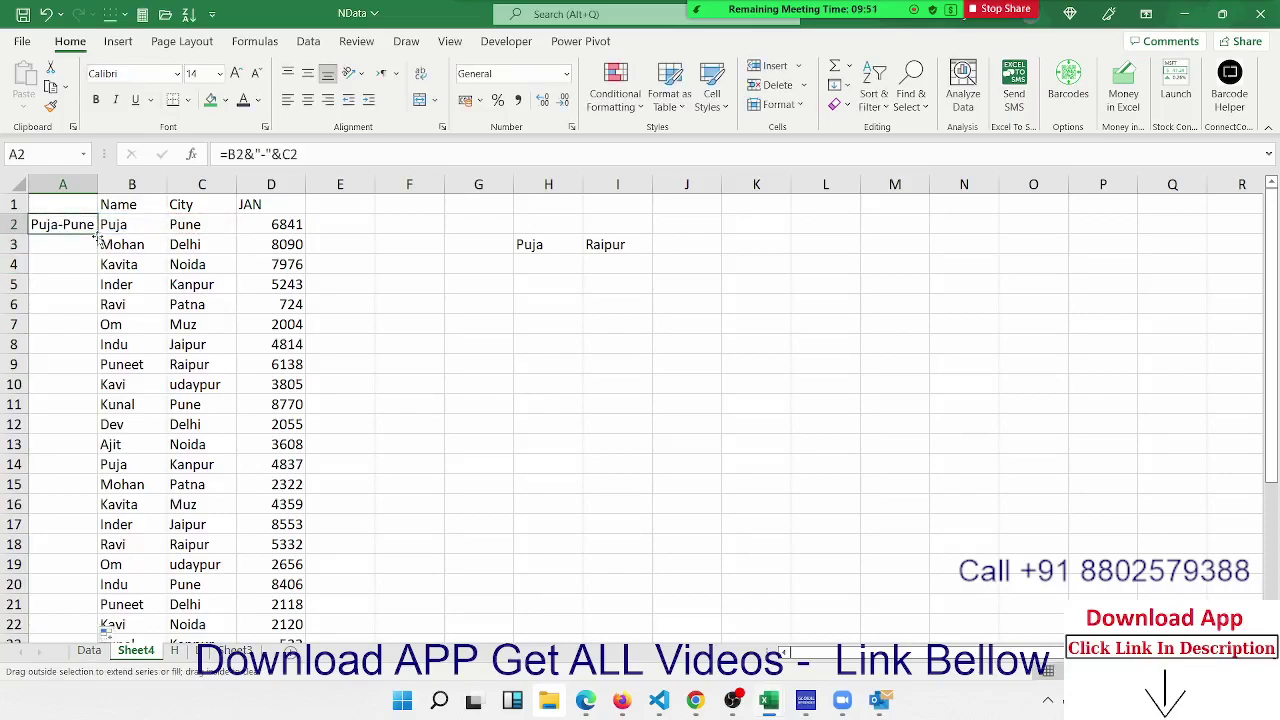
left_click(680, 238)
Enter =VLOOKUP(H3&"-"&I3,A:D,2,0) in J3, which returns #N/A for Puja-Raipur
type("=vlq")
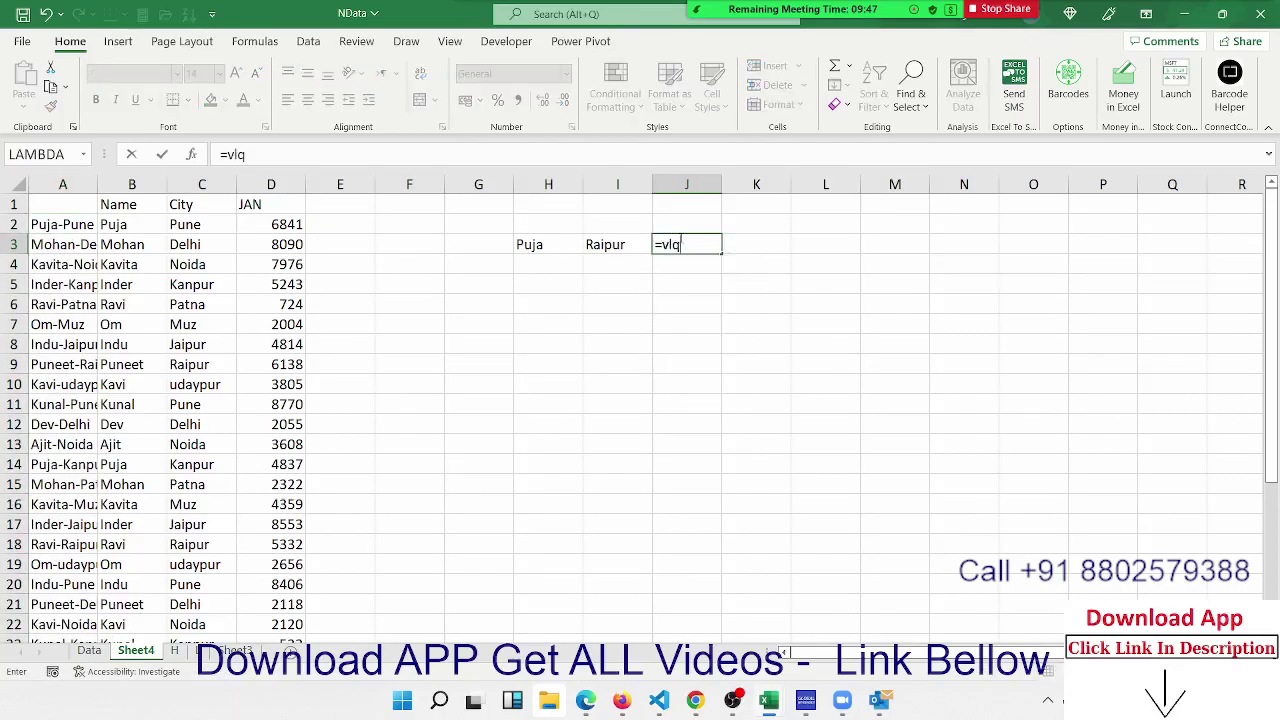
key("BackSpace")
key("Tab")
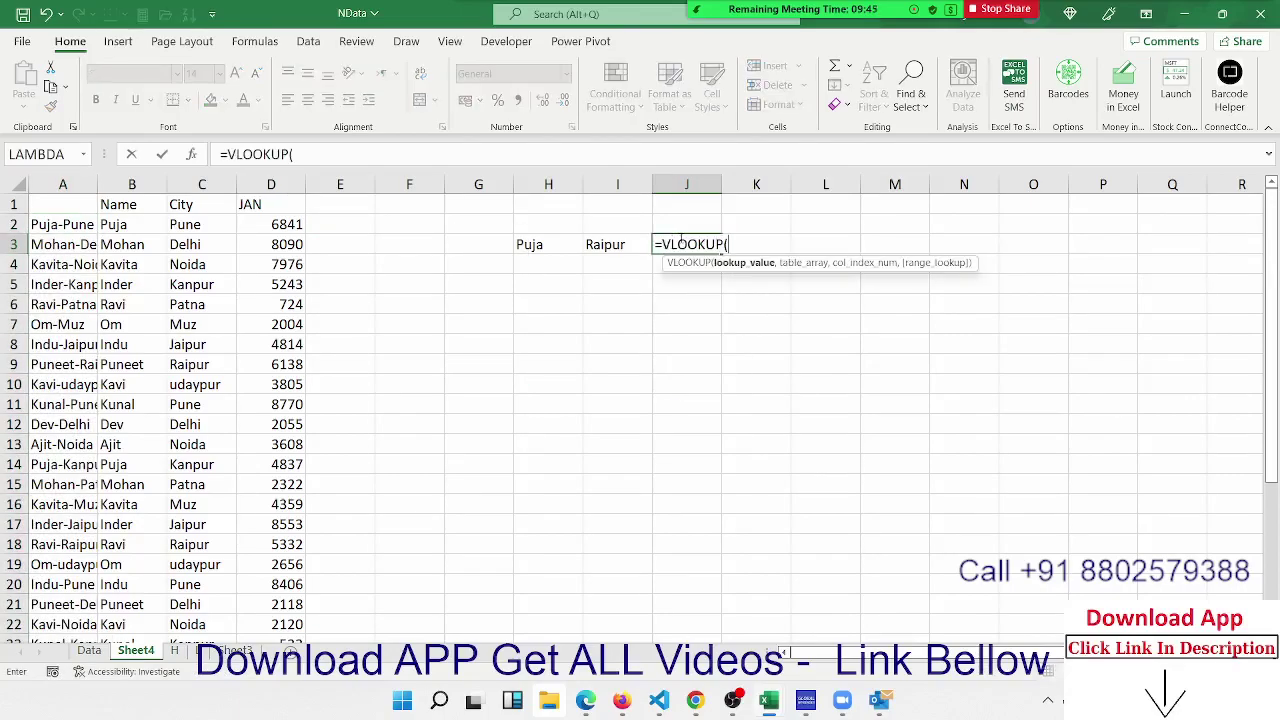
key("Left")
key("Left")
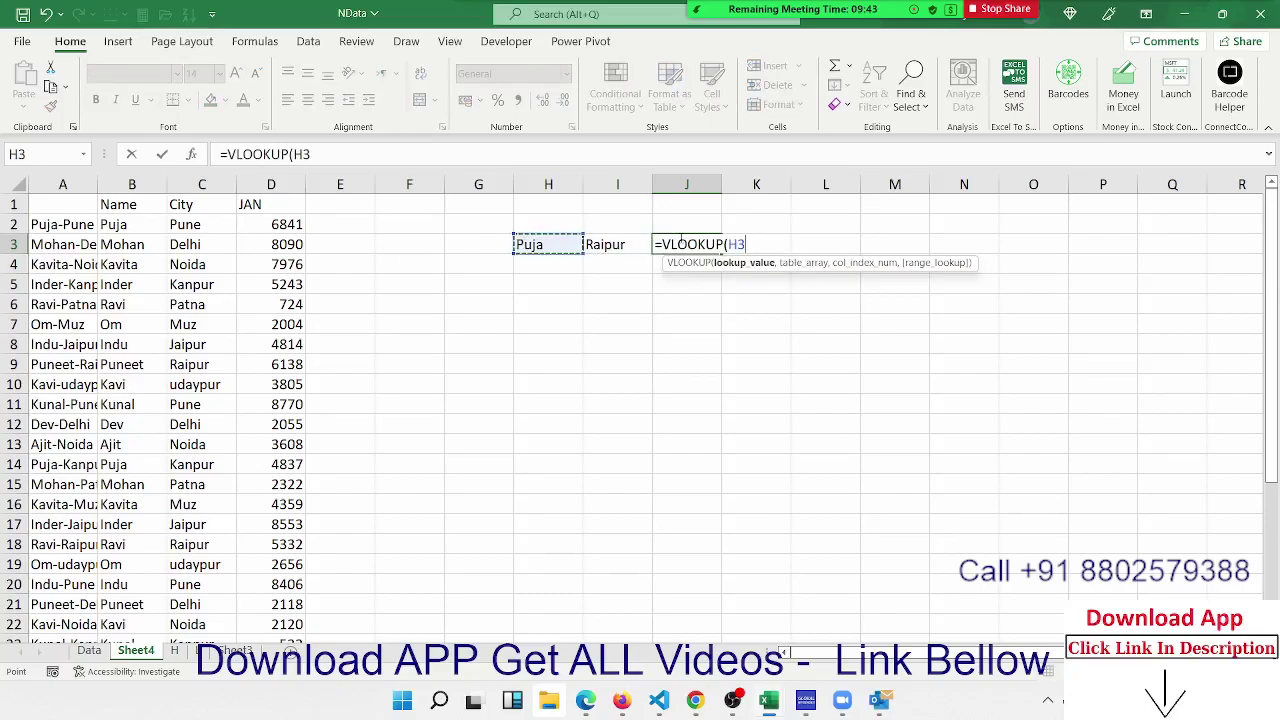
type("&\"-\"")
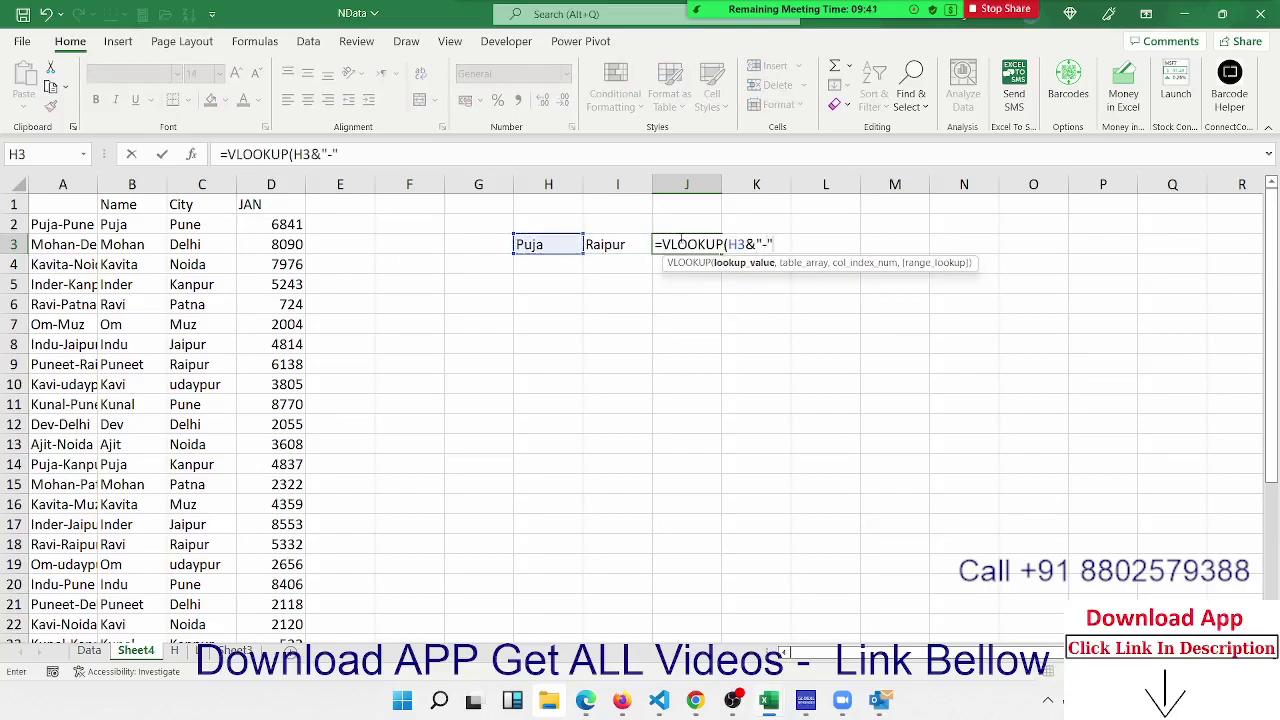
type("&")
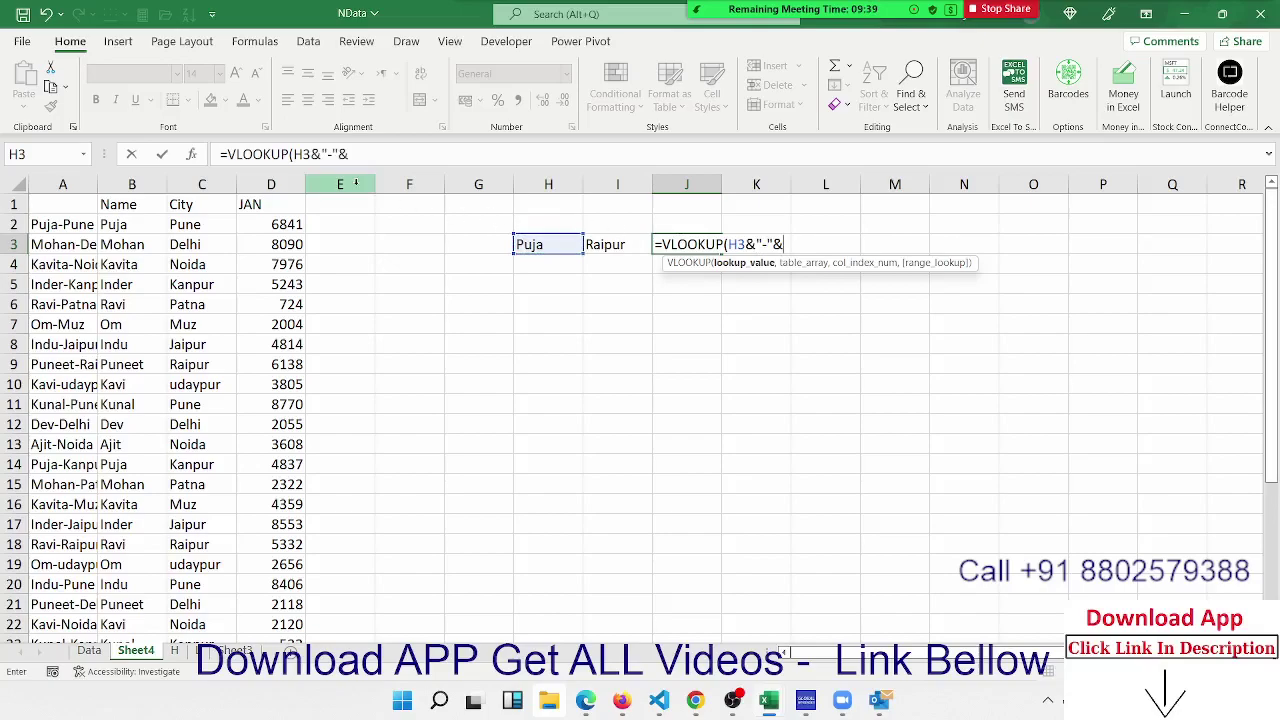
left_click(628, 244)
type(",")
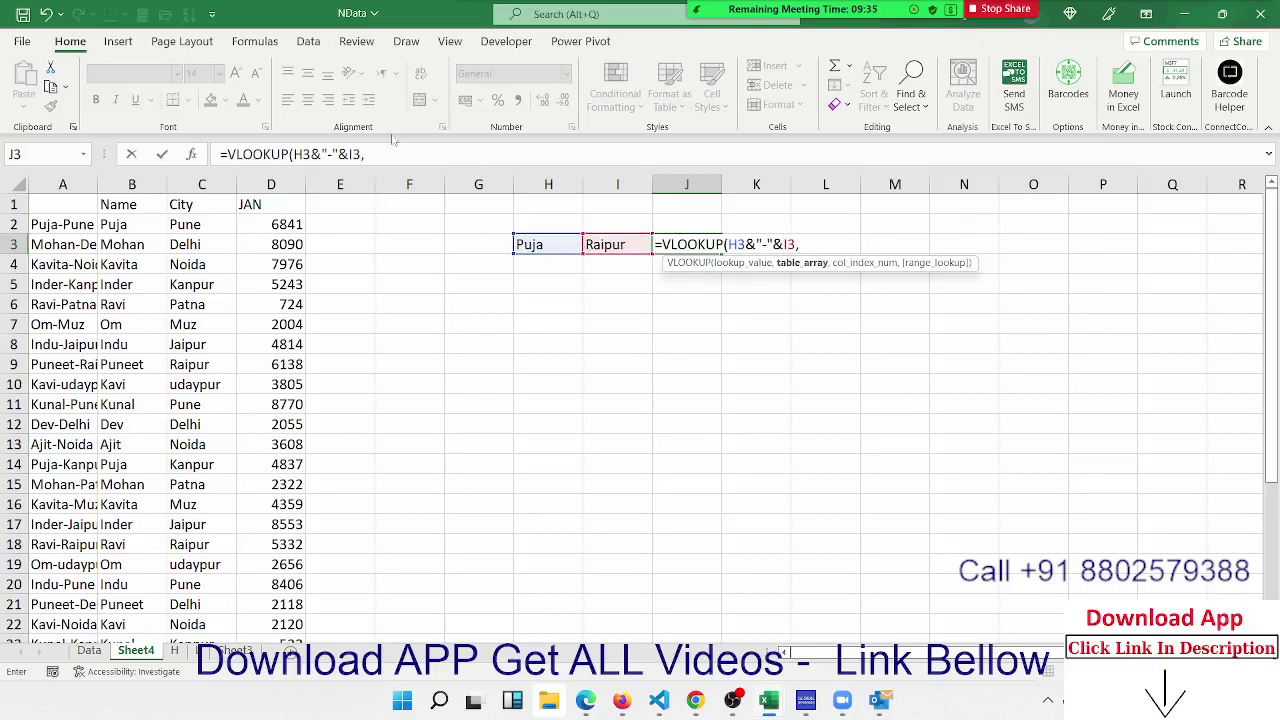
left_click_drag(83, 184, 265, 202)
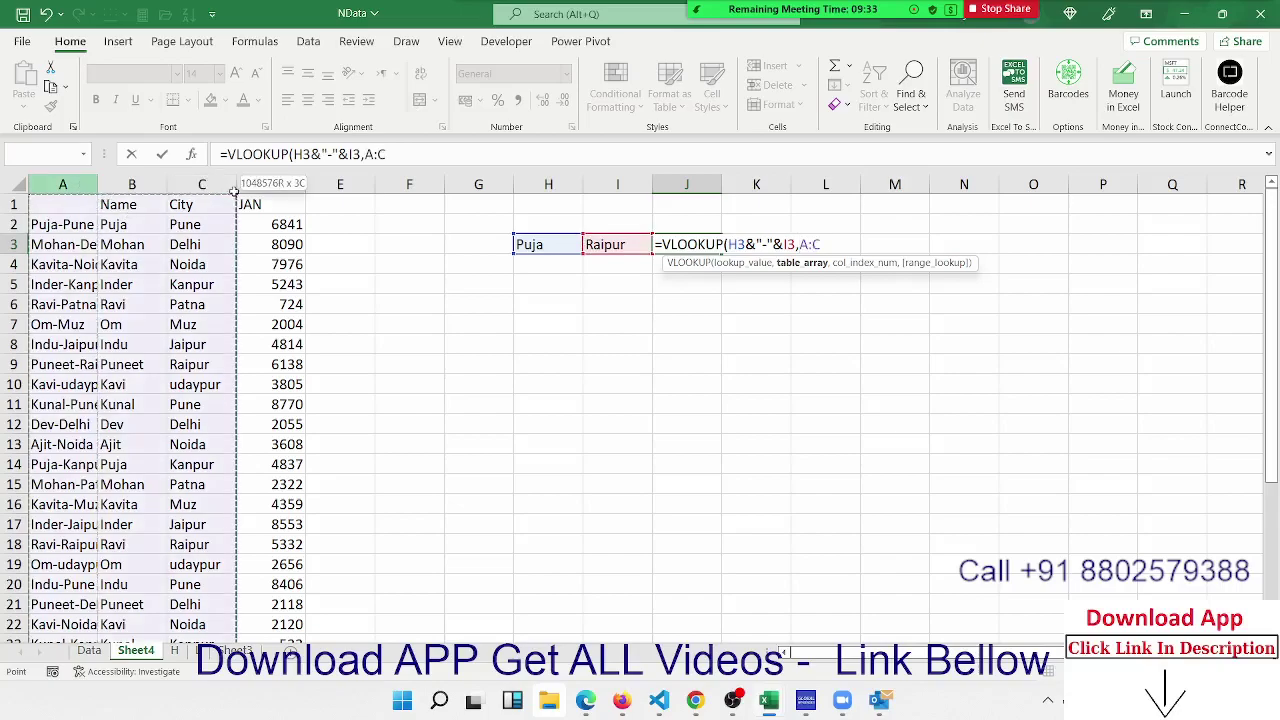
type(",")
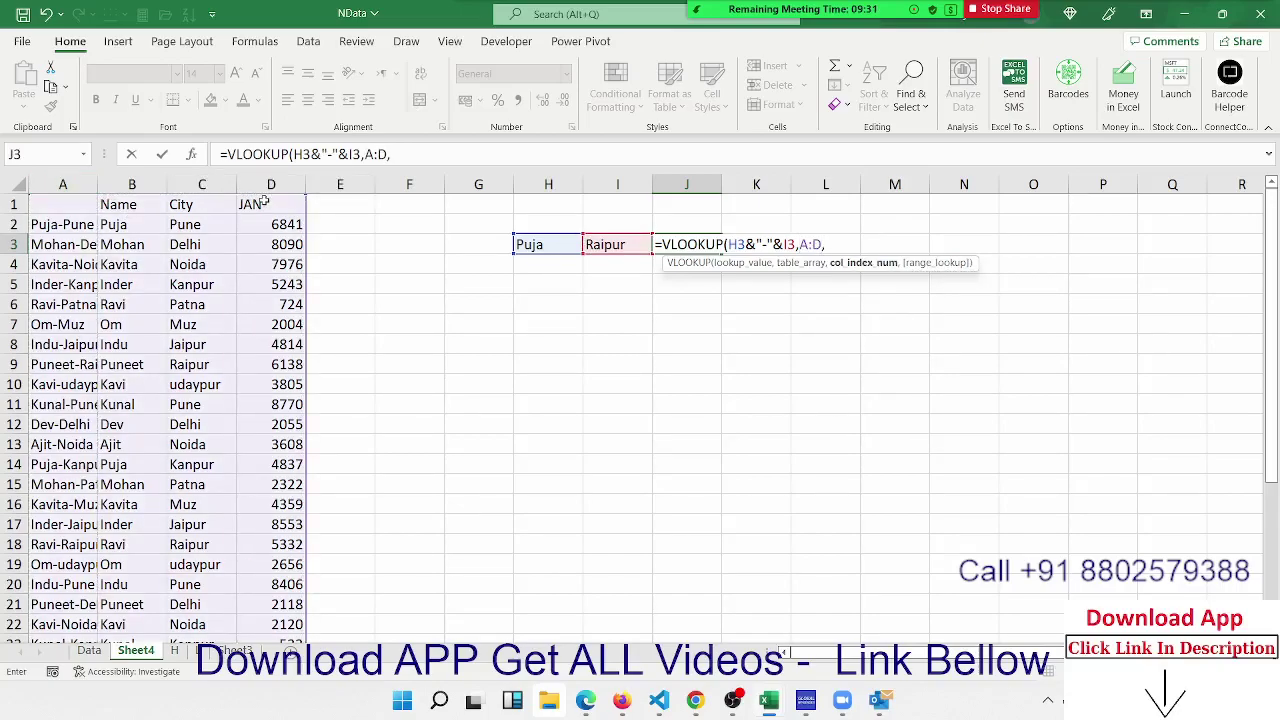
type("2,0")
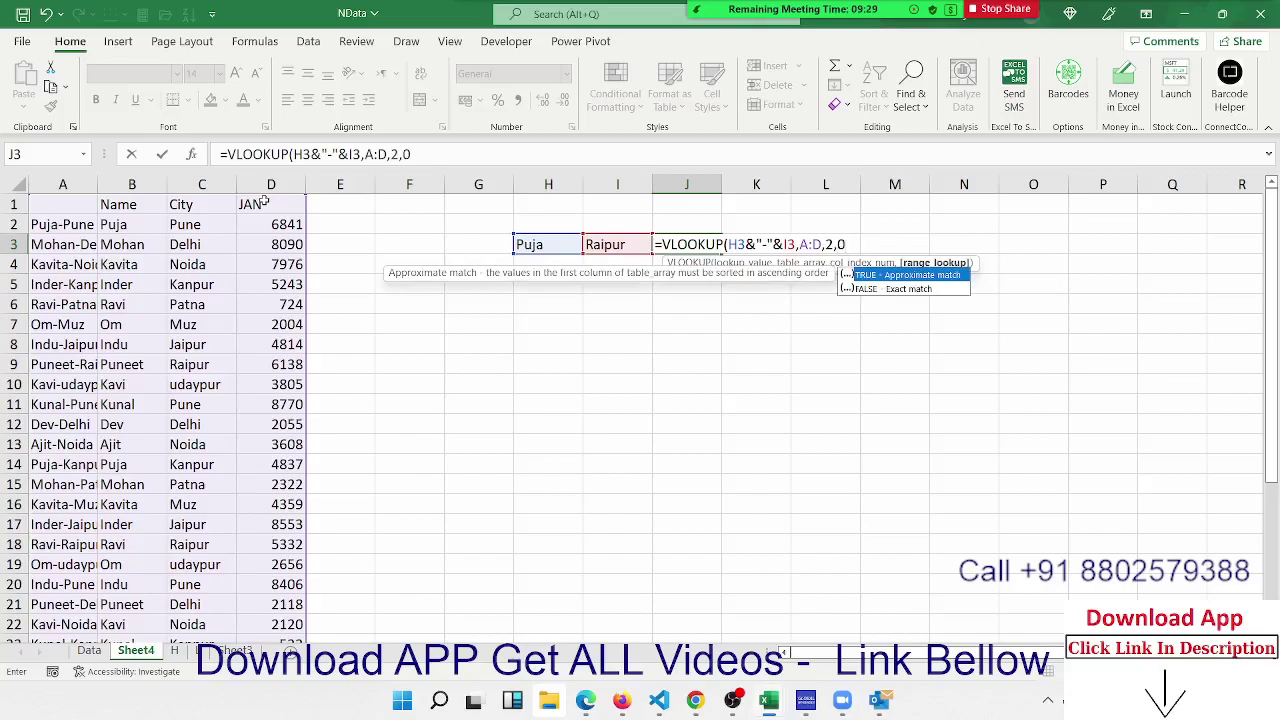
key("Return")
key("Up")
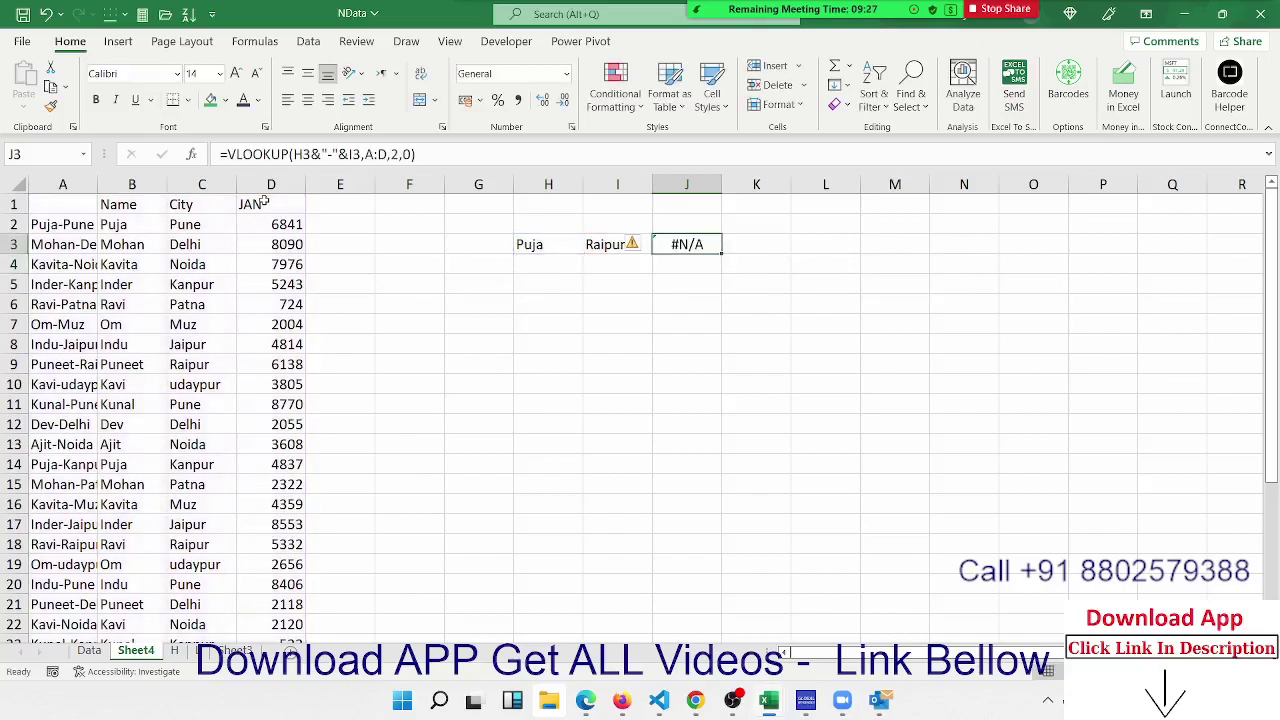
left_click(368, 155)
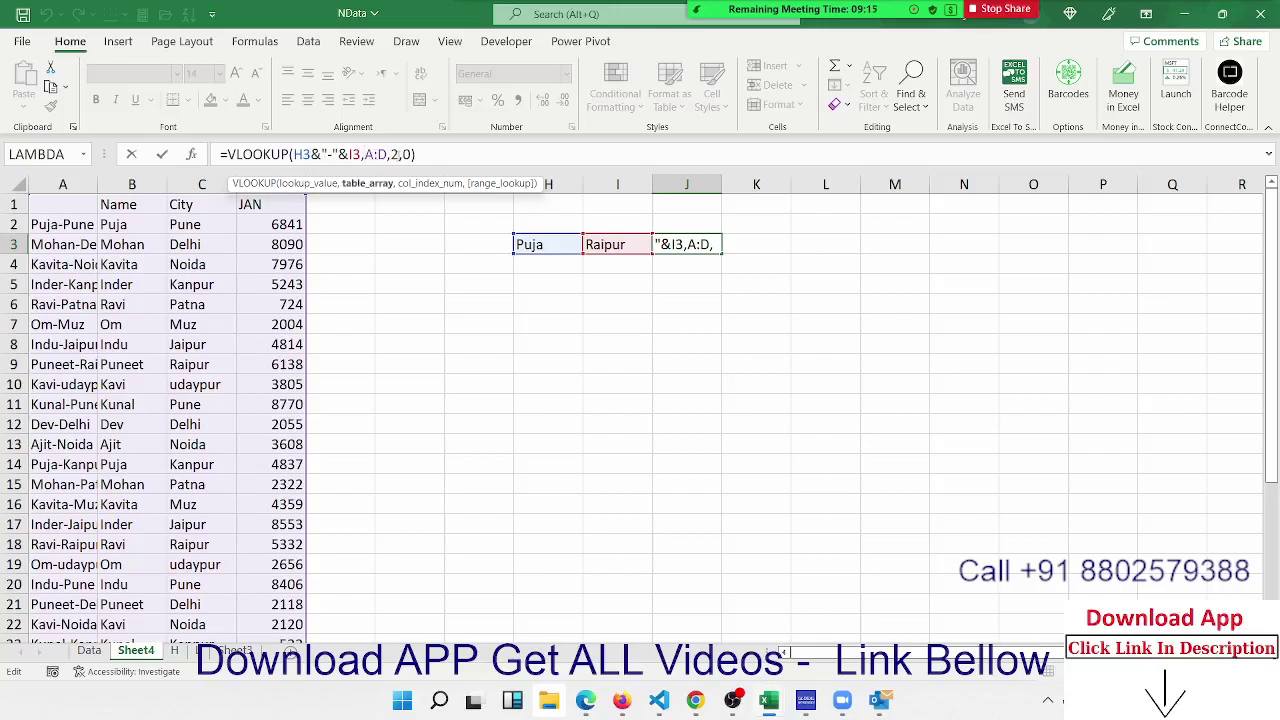
Commit J3's formula and change the lookup city in I3 to Pune
key("Return")
key("Left")
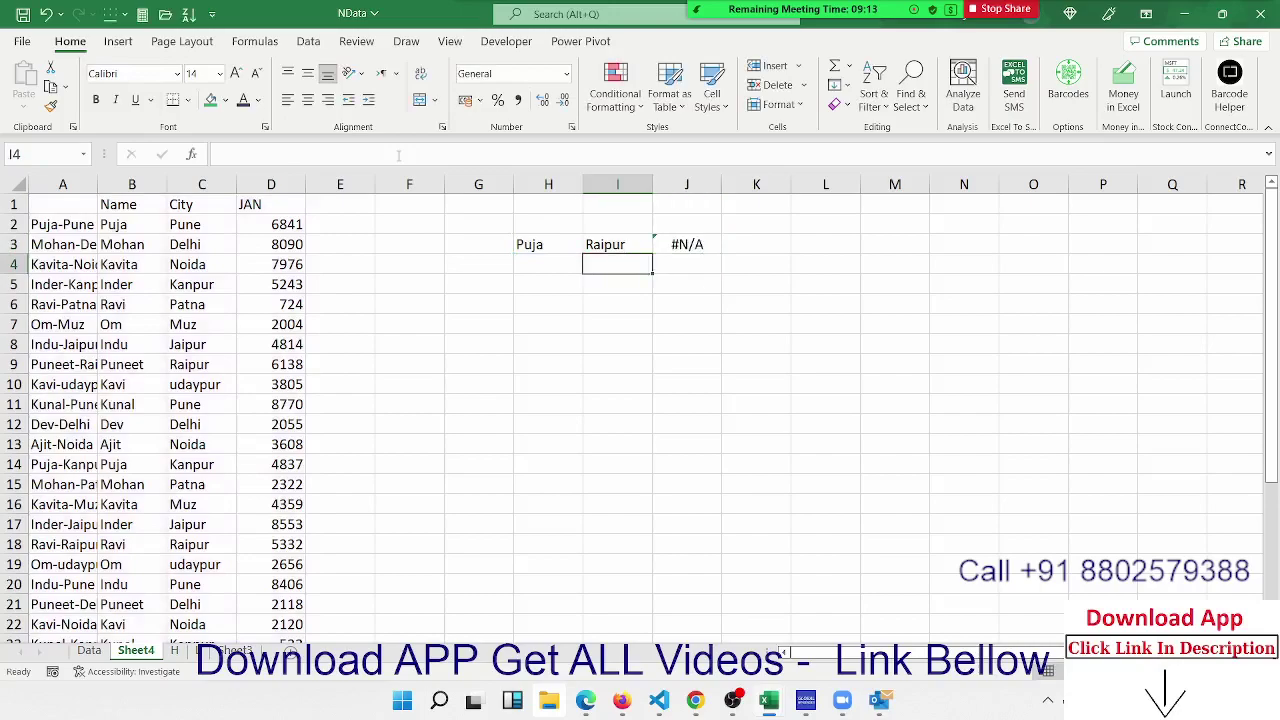
key("Left")
key("Up")
key("XF86AudioLowerVolume")
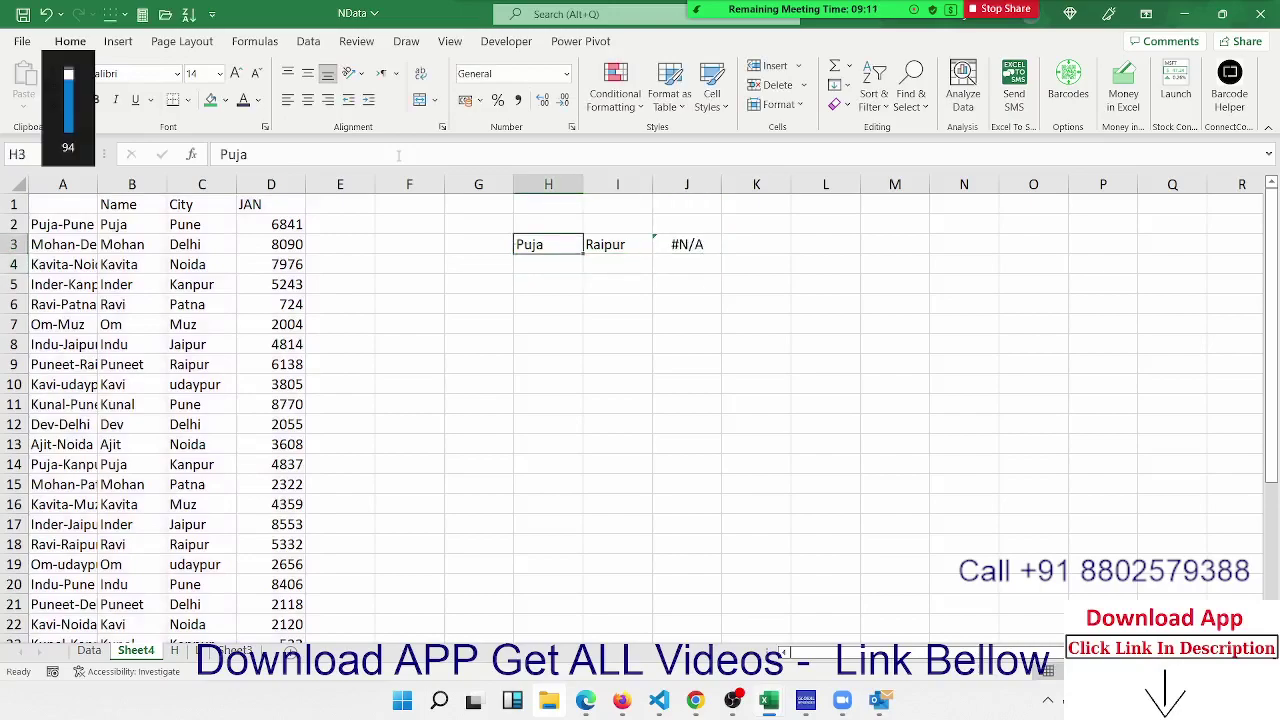
double_click(565, 247)
double_click(607, 244)
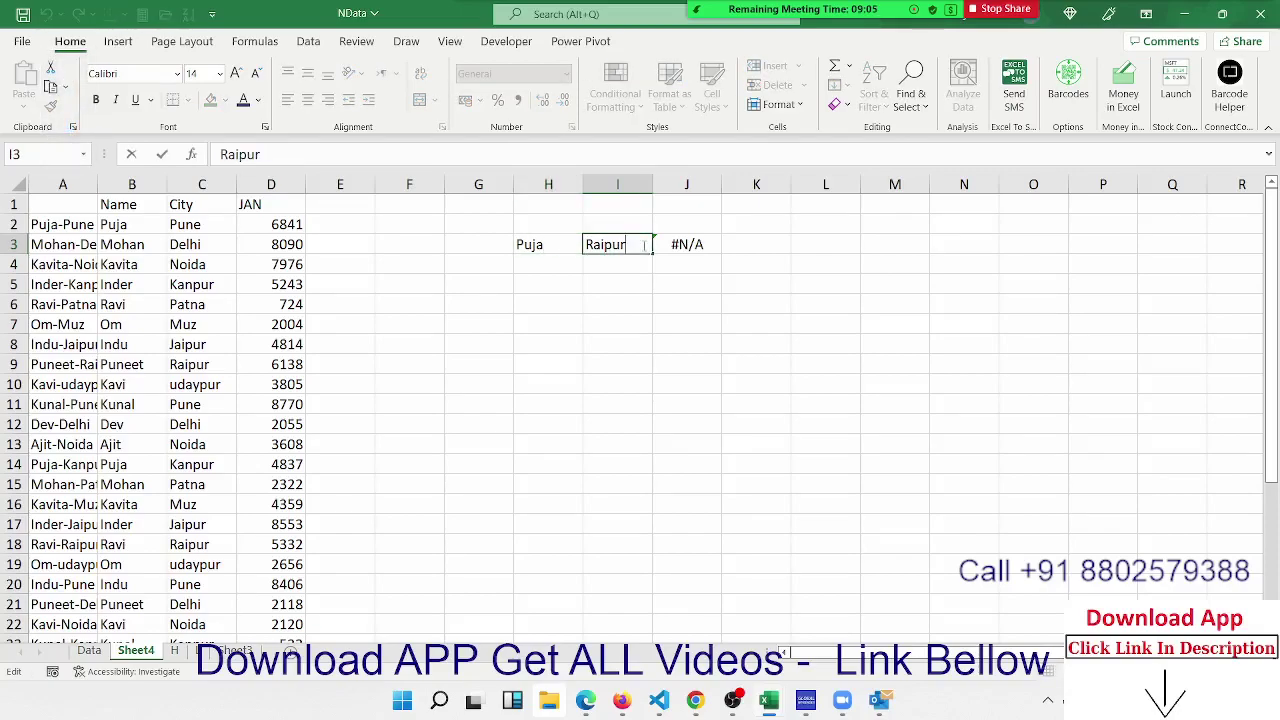
left_click(578, 267)
left_click(607, 252)
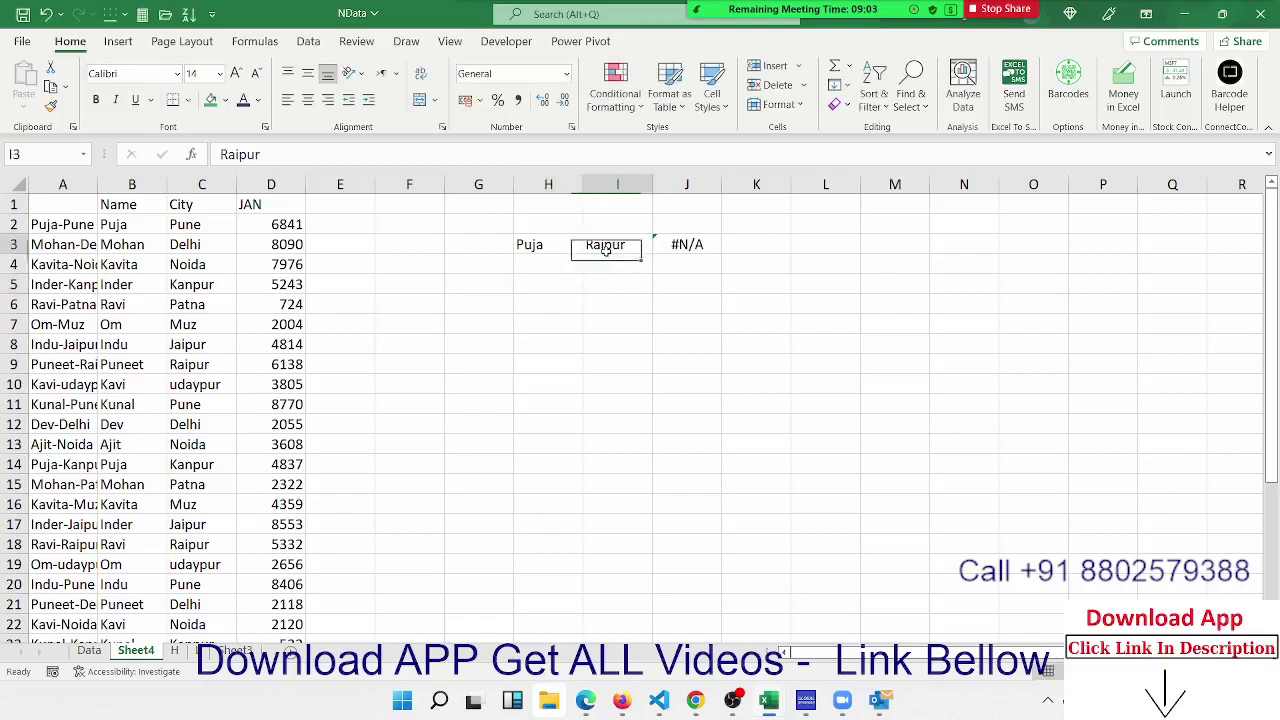
type("Pune")
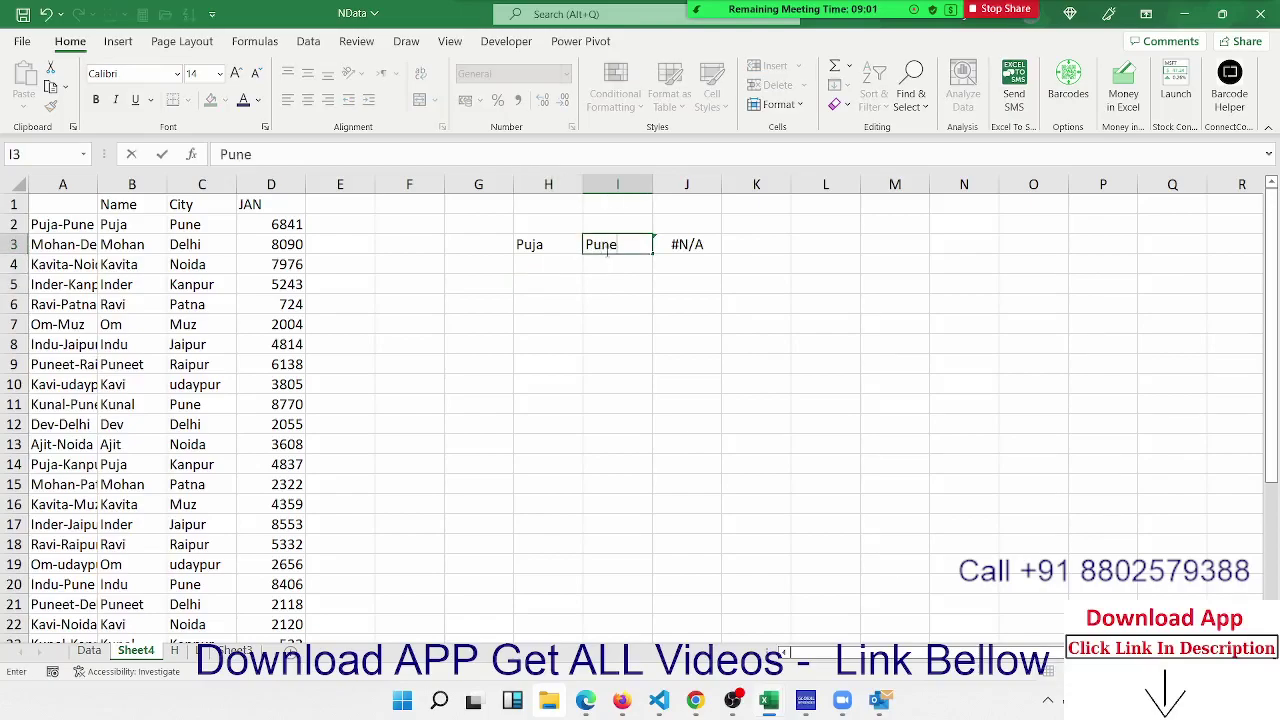
key("Return")
Set the lookup inputs to Ajit in H3 and Noida in I3
left_click(607, 252)
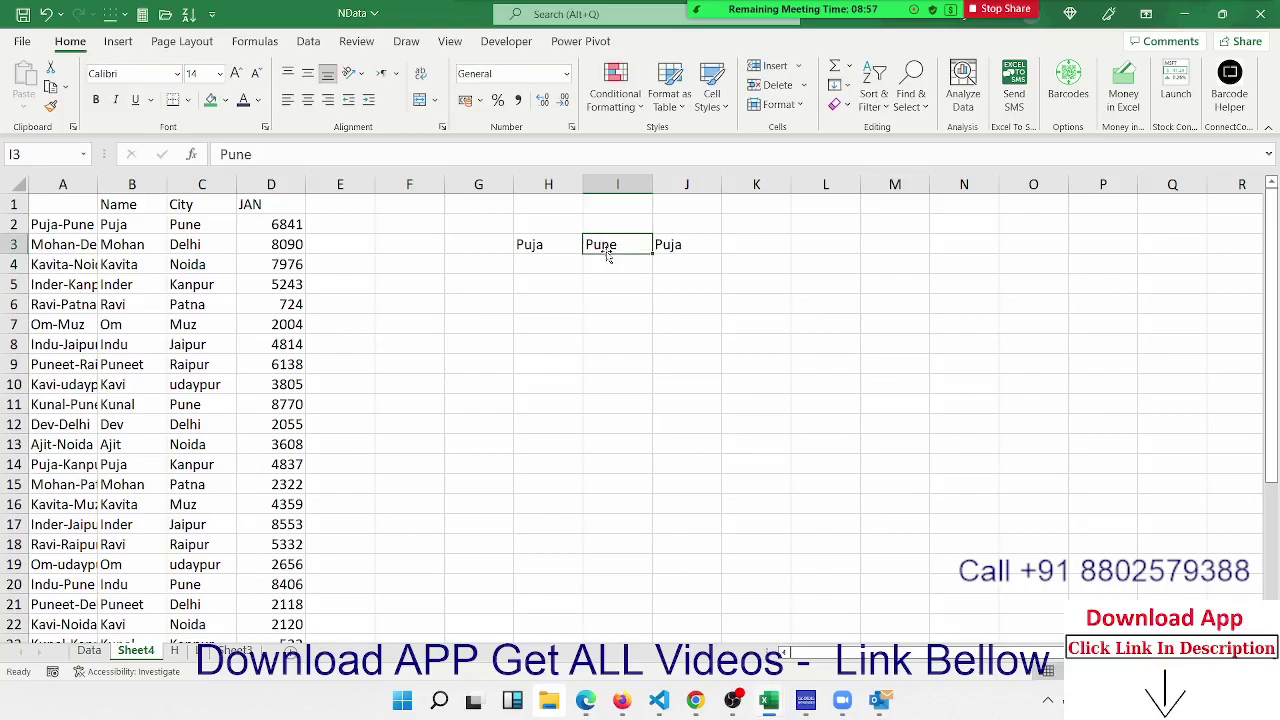
key("Left")
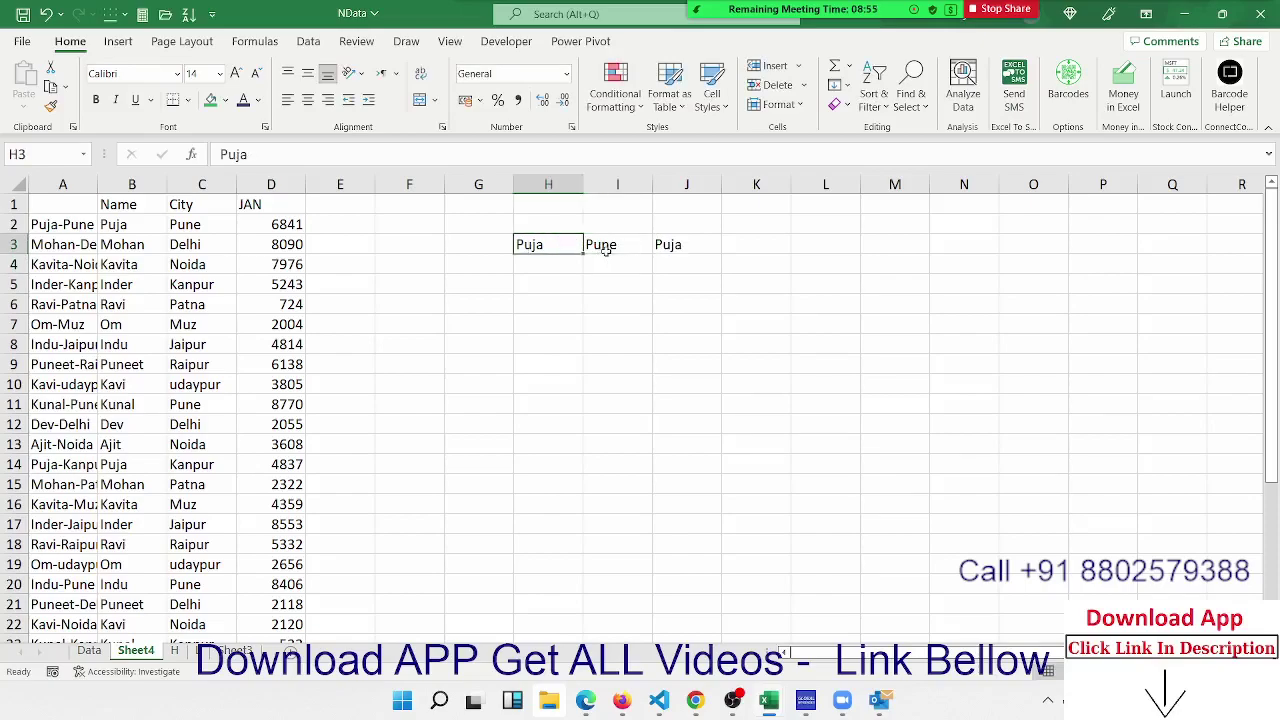
type("Ajit")
key("Return")
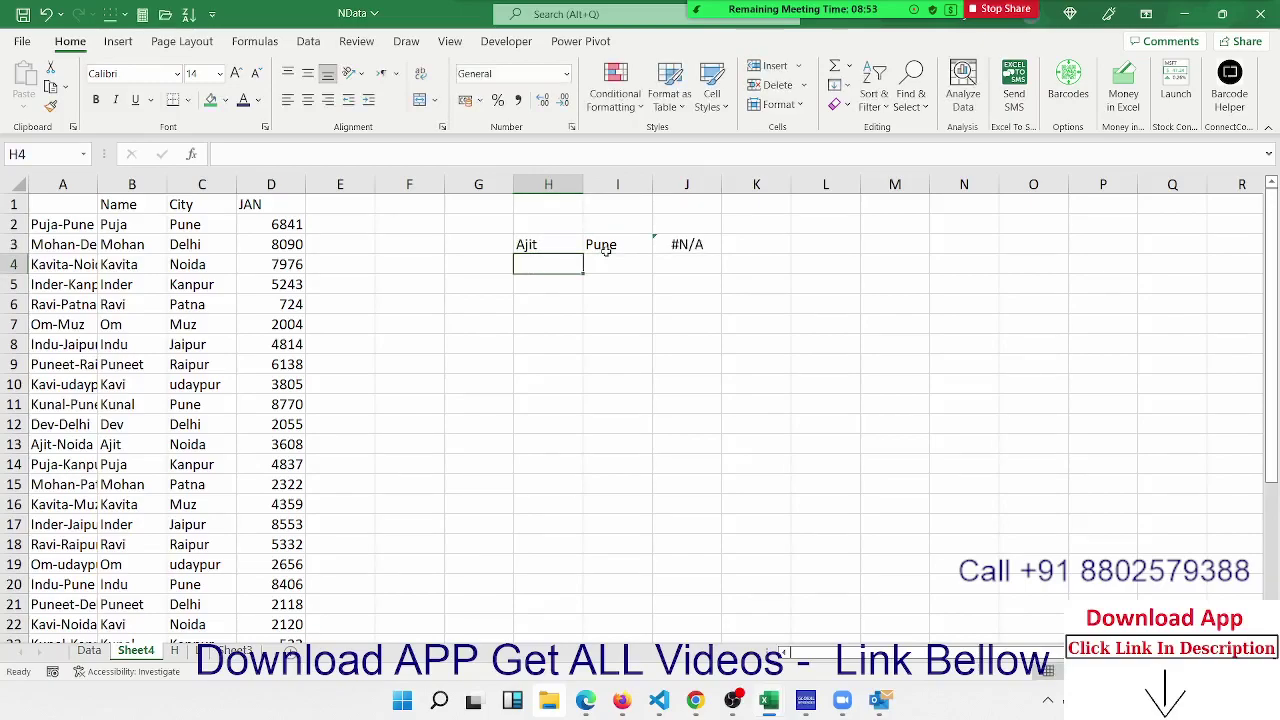
key("Up")
left_click(607, 254)
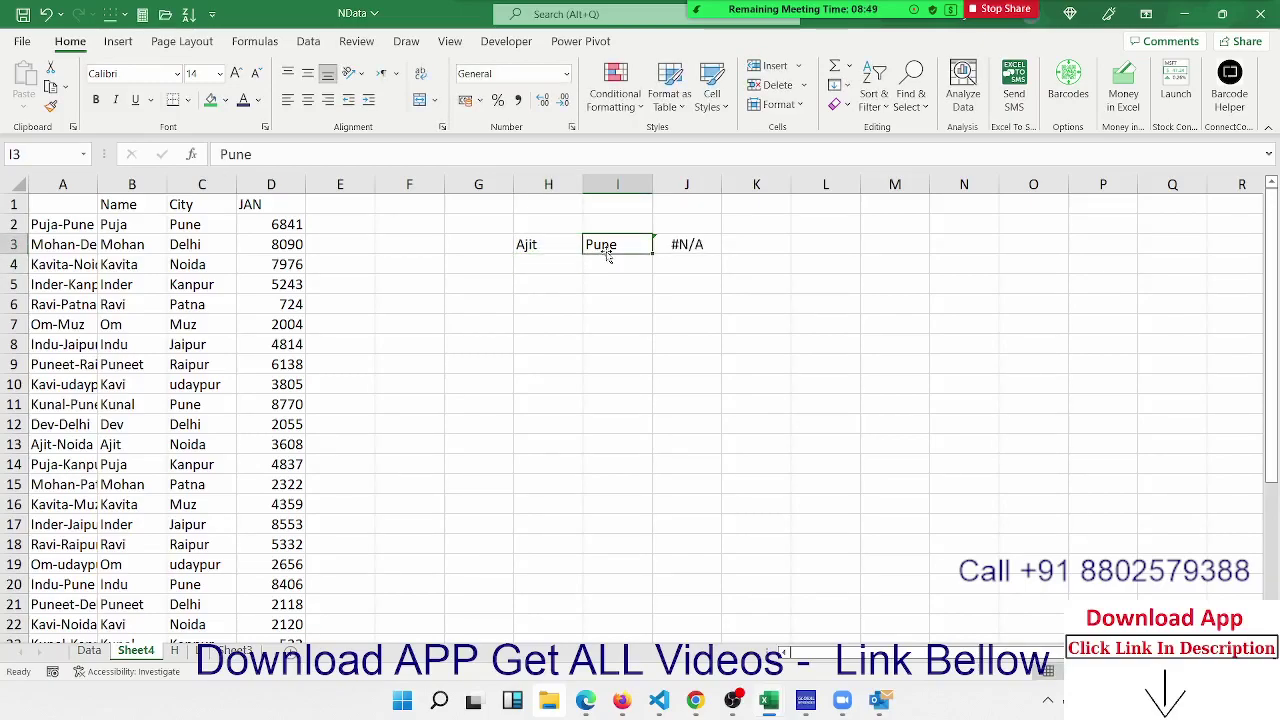
type("Noida")
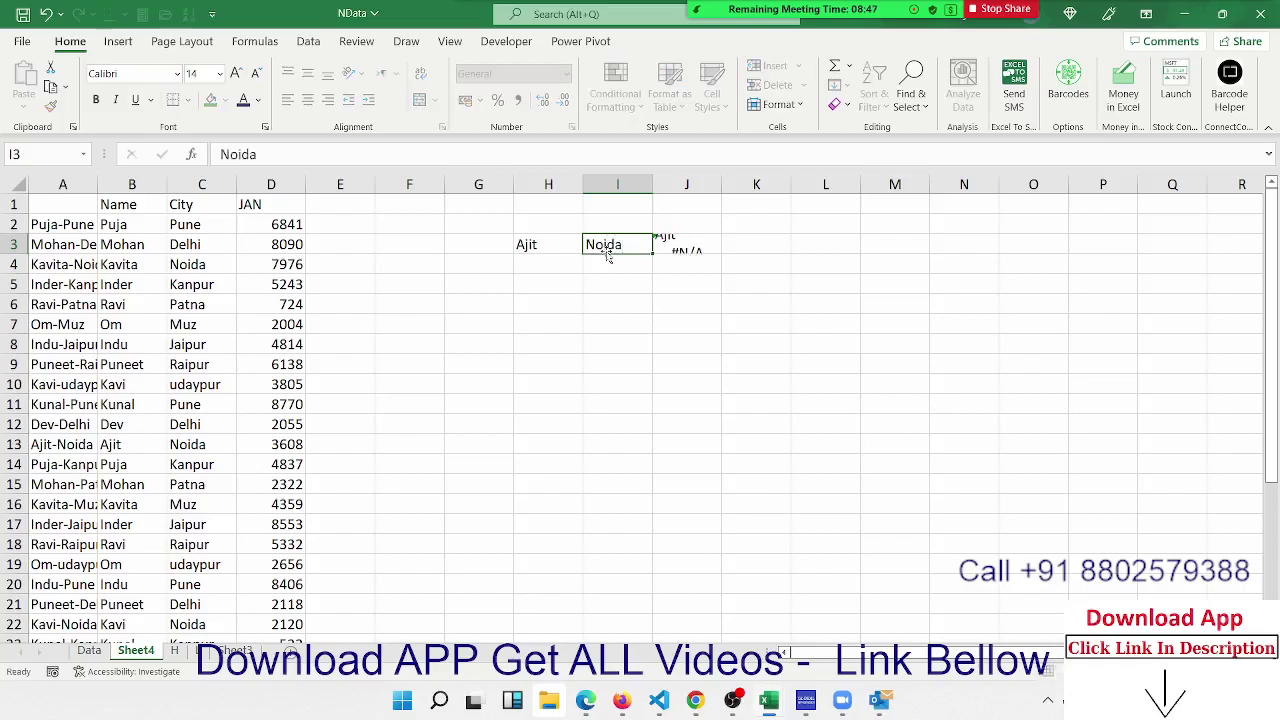
key("Return")
Change J3's VLOOKUP column index from 2 to 3
double_click(664, 247)
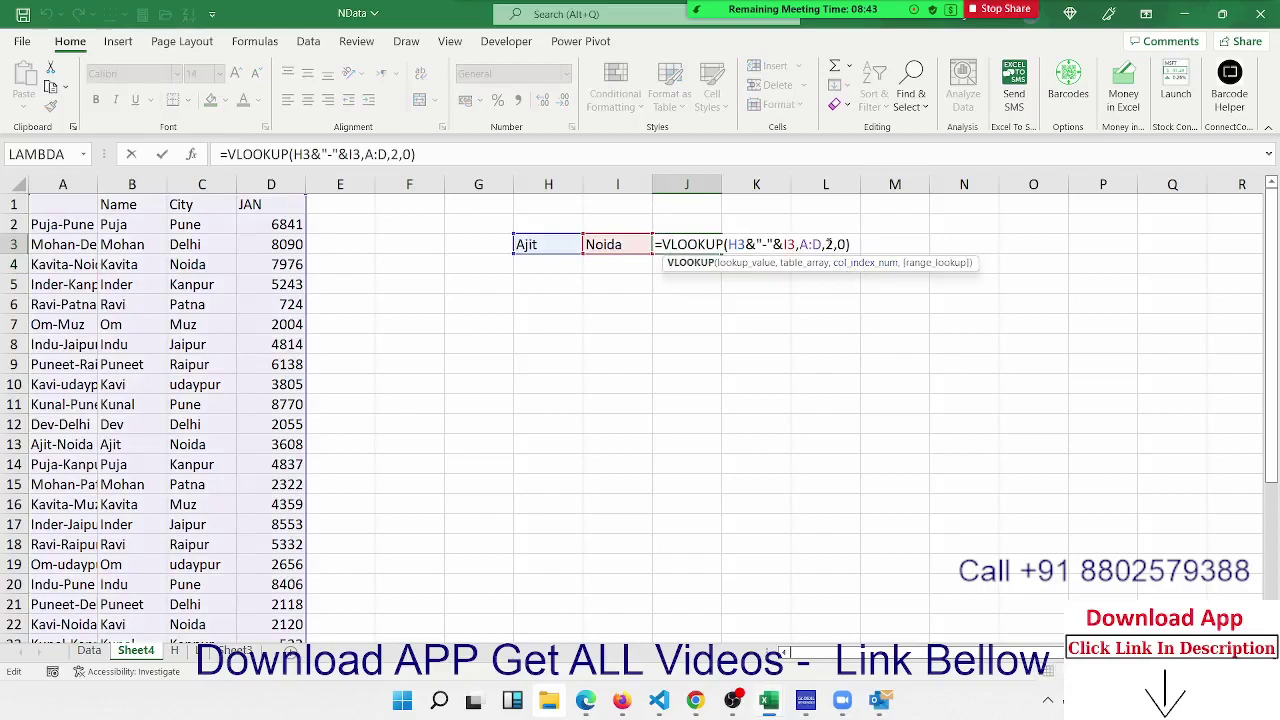
left_click(826, 244)
key("Delete")
type("3")
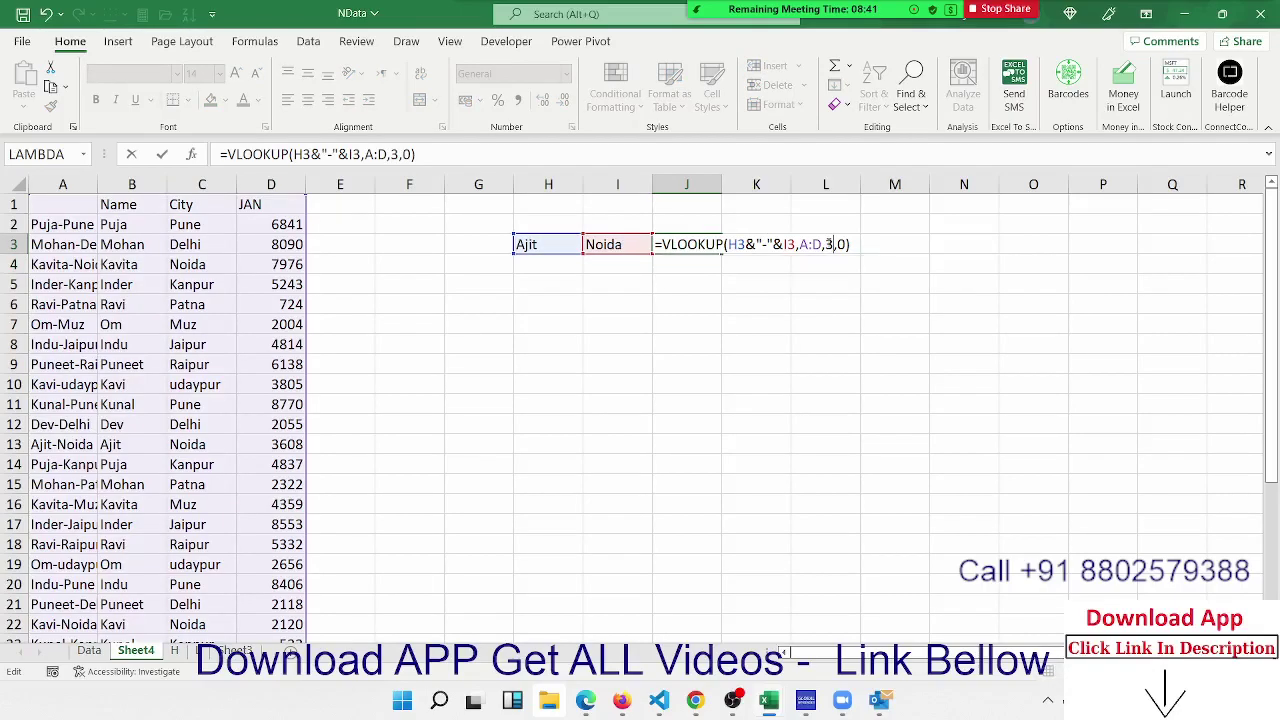
key("Return")
key("Up")
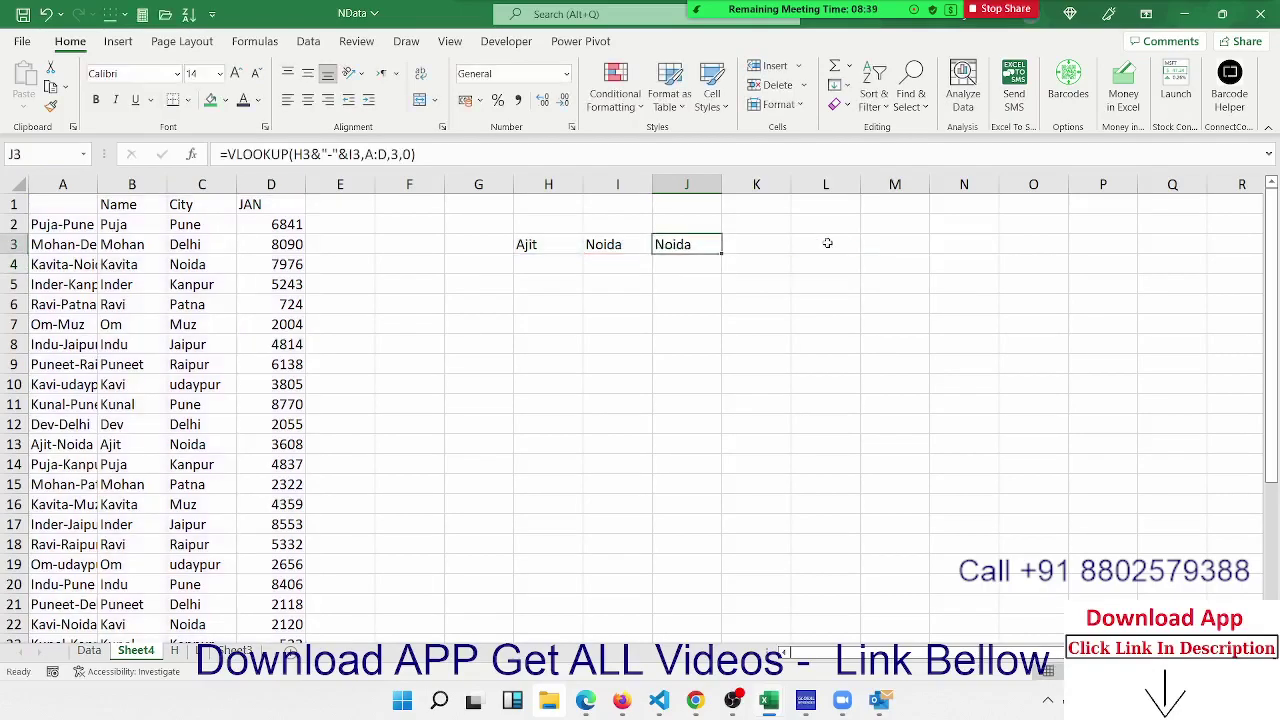
Change the column index to 4 so J3 returns the JAN value 3608
left_click(396, 154)
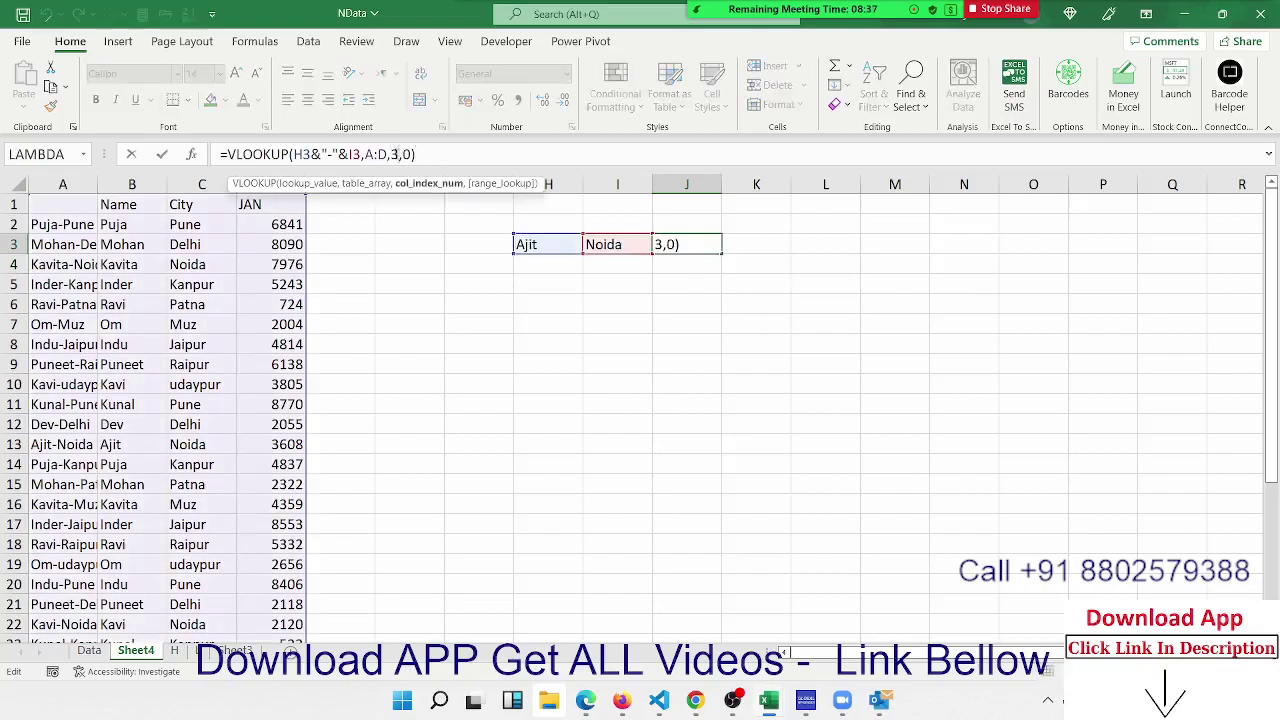
key("Delete")
type("4")
key("Return")
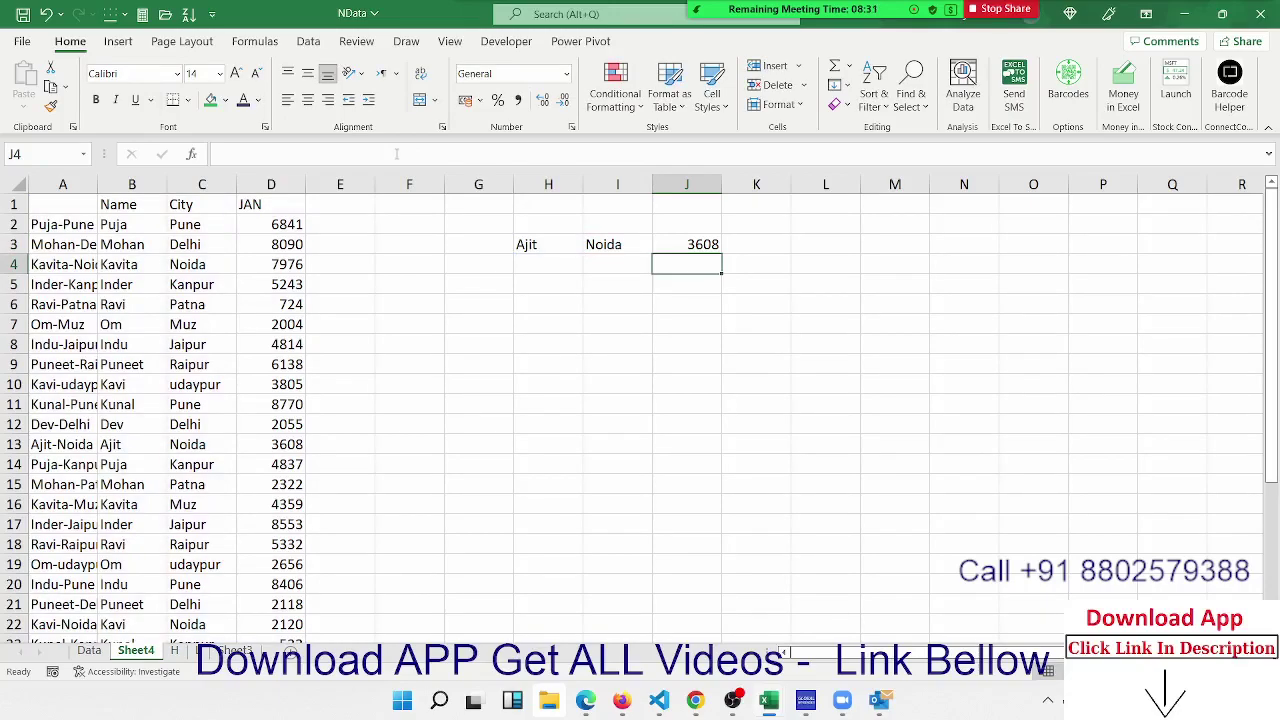
key("Up")
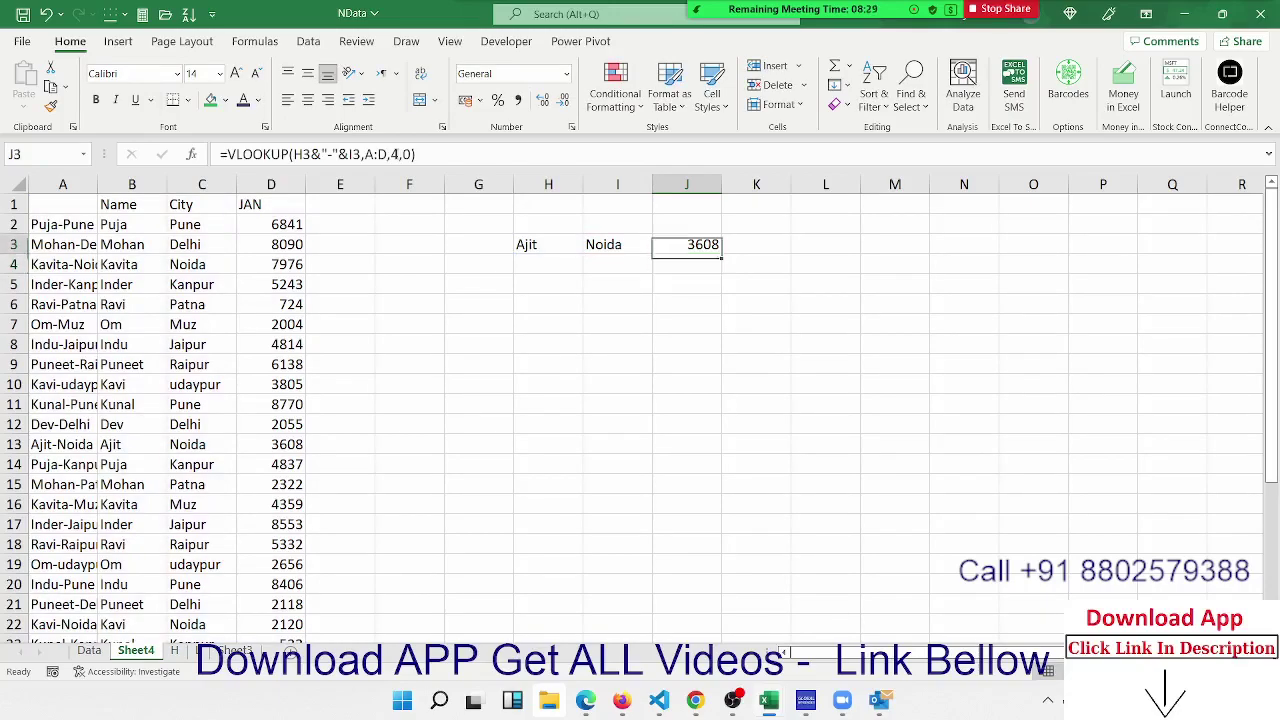
key("Down")
key("Down")
key("Down")
key("Left")
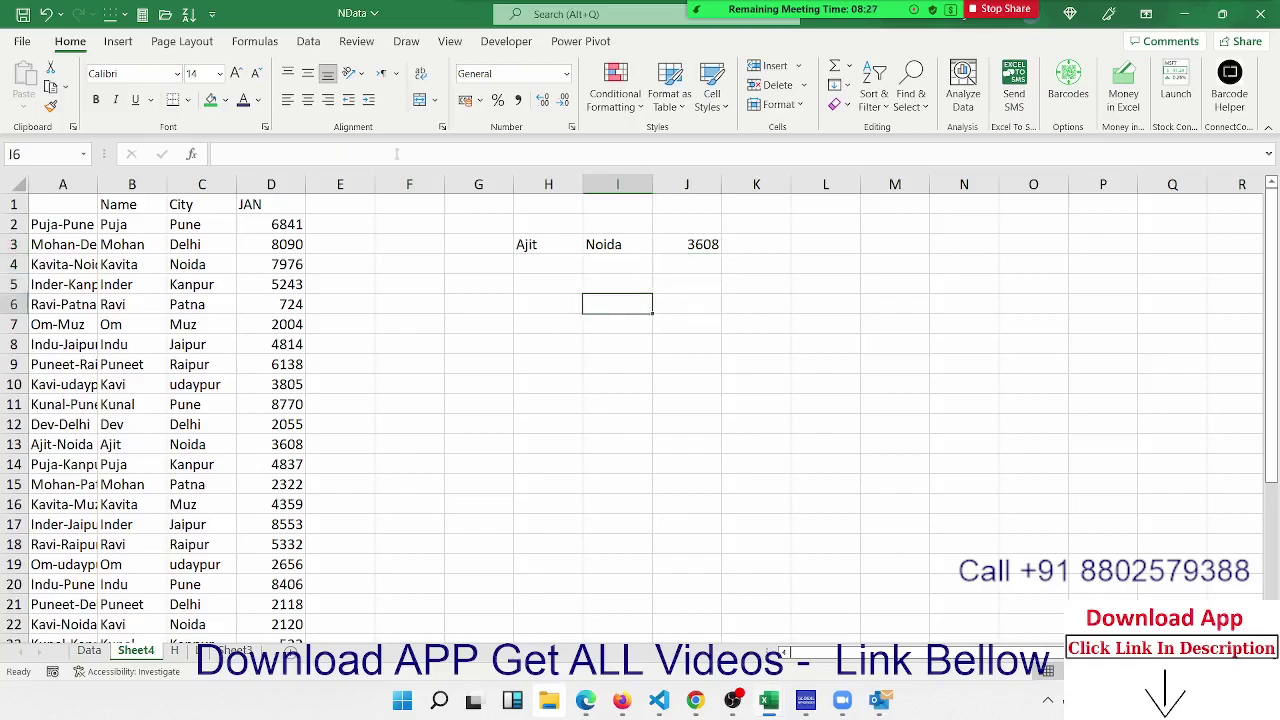
Overwrite B11's name with a three-part full name so A11's key updates
left_click(117, 398)
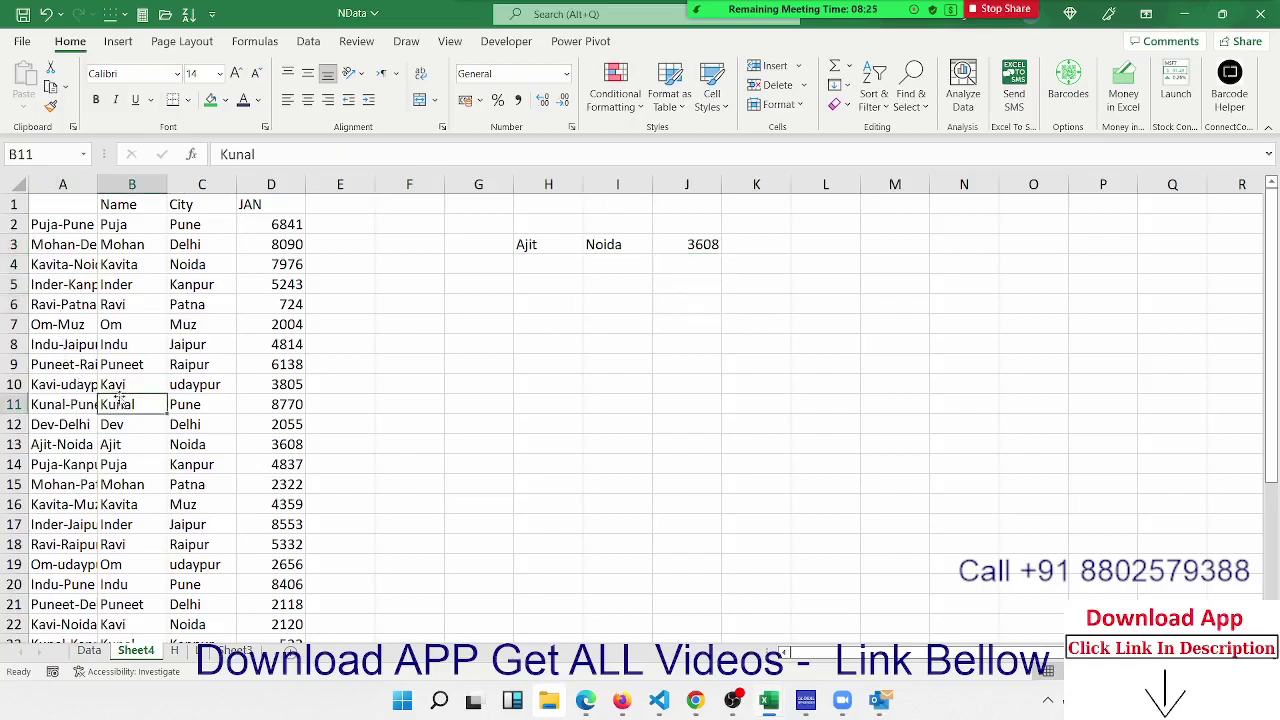
type("S")
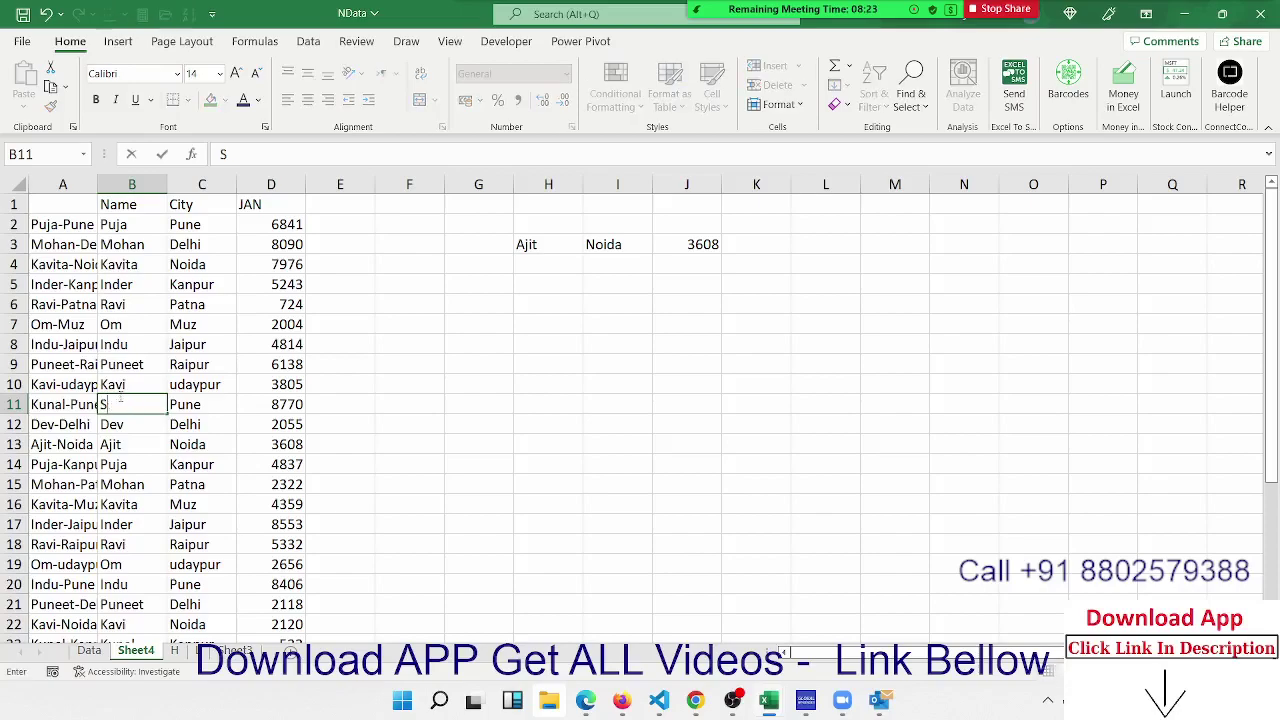
type("ujeet")
type("Kumar")
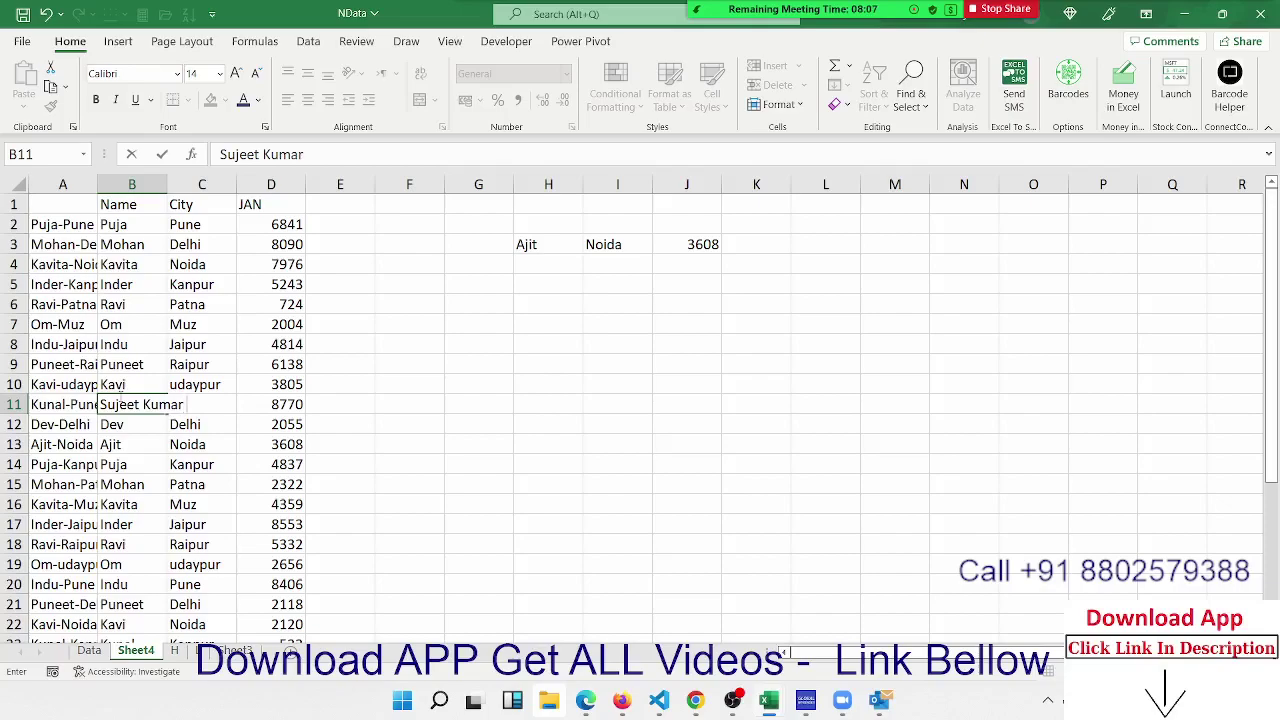
type("Si")
type("ngh")
key("Return")
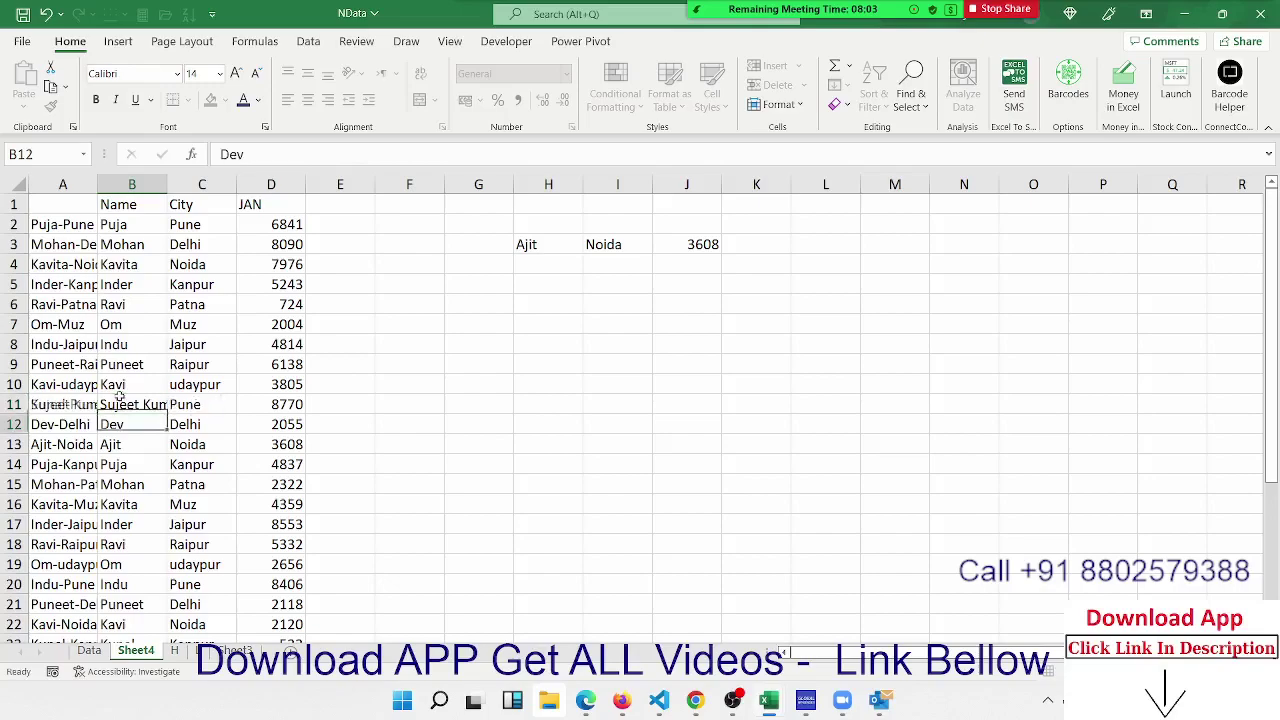
left_click(118, 400)
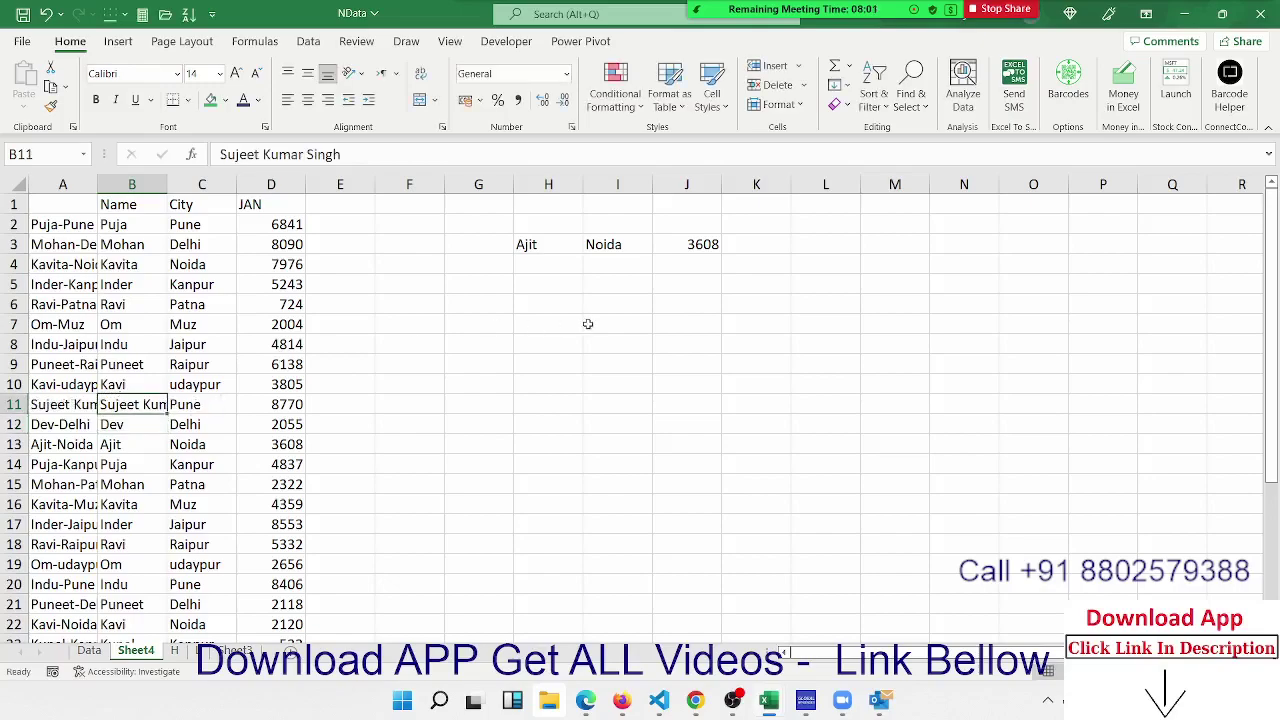
left_click(522, 302)
Enter the first name Sujeet as the lookup value in H6
type("Suj")
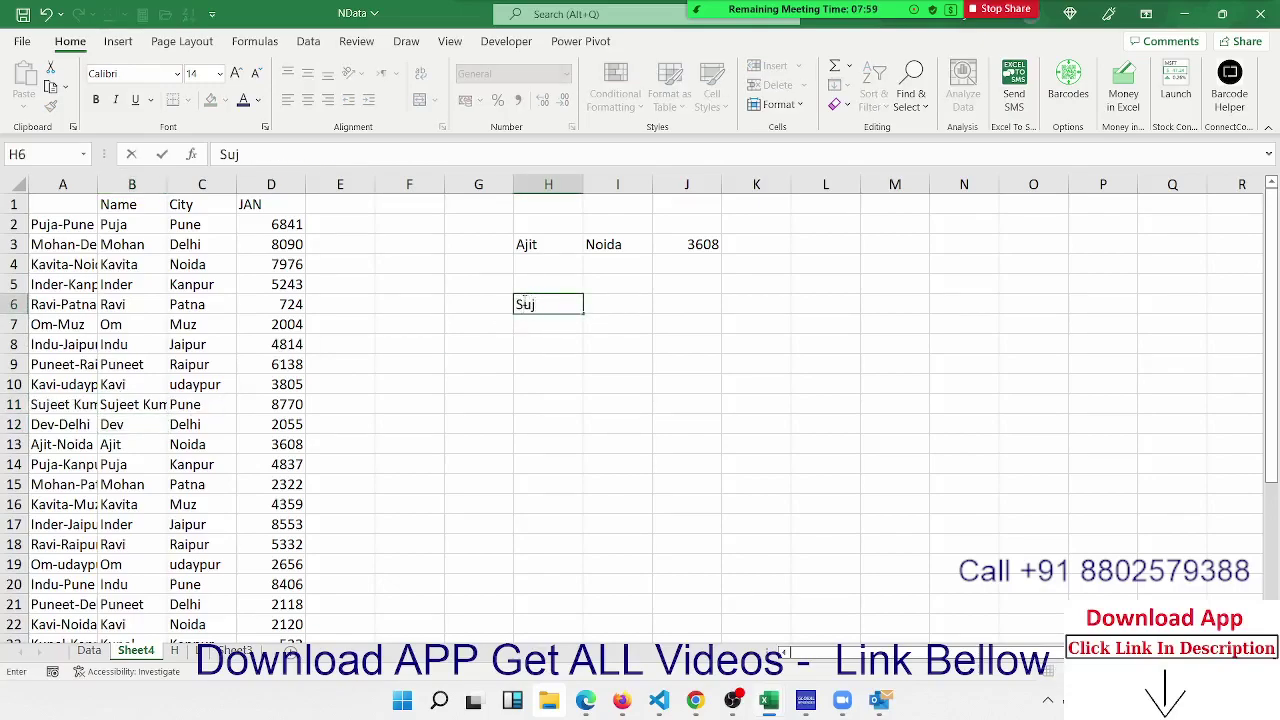
type("eet")
key("Return")
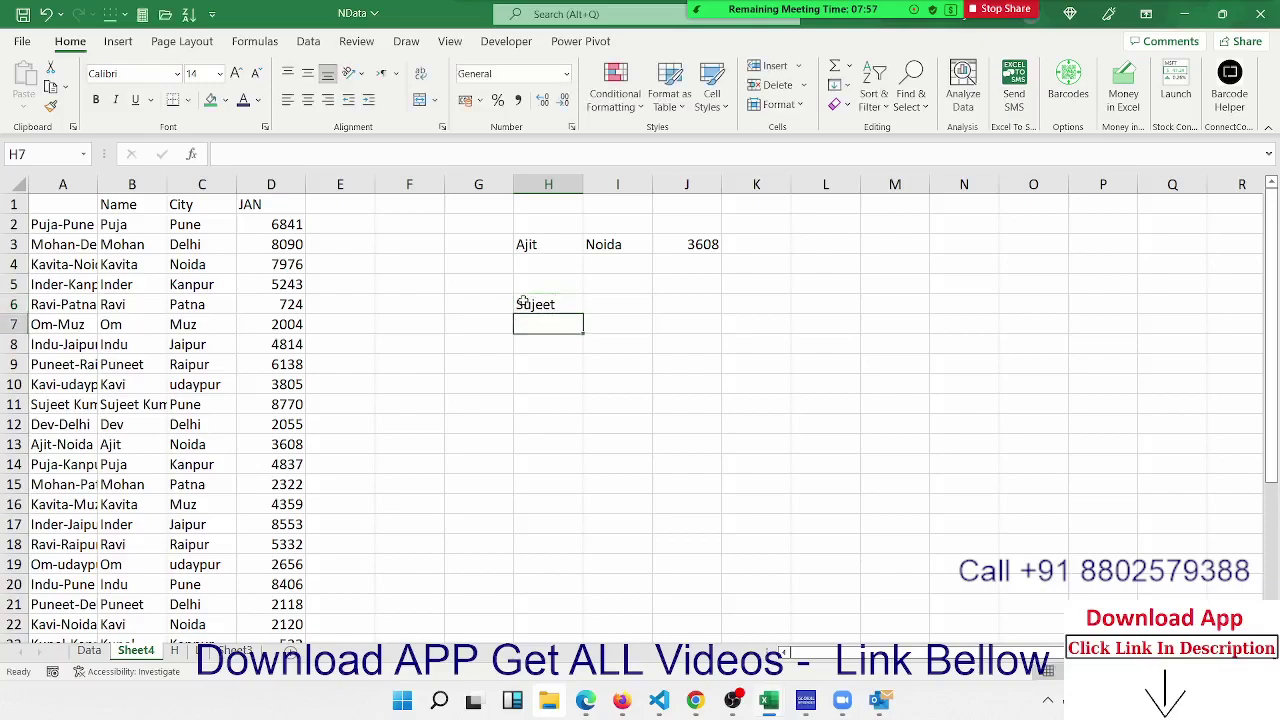
key("Up")
key("Right")
Enter =VLOOKUP(H6,B:D,3,0) in I6, which returns #N/A
type("=")
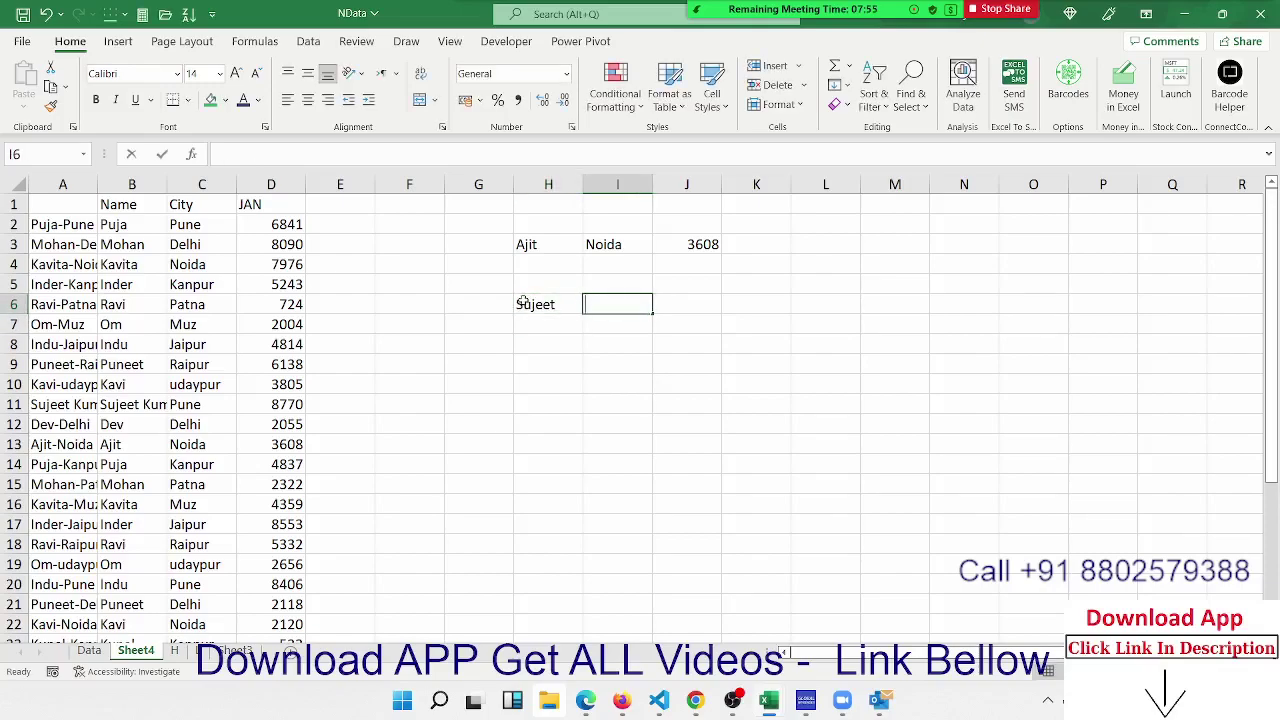
type("sum")
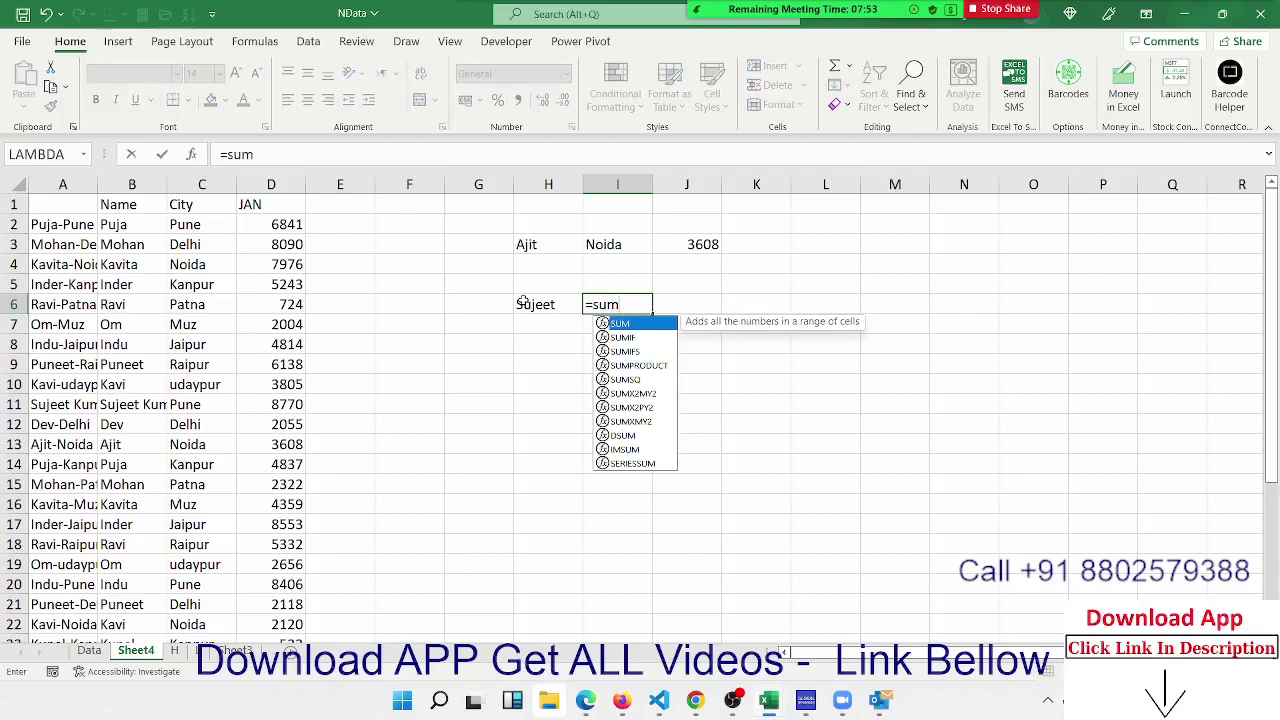
key("BackSpace")
key("BackSpace")
key("BackSpace")
type("vl")
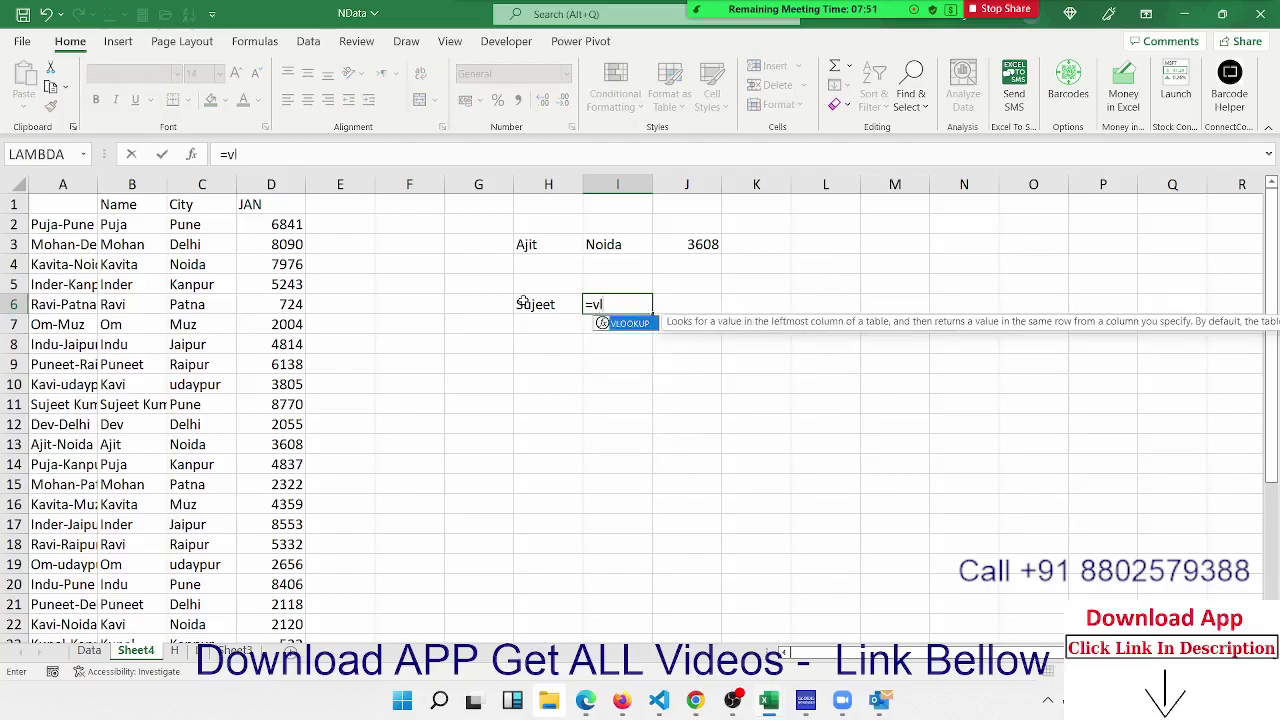
key("Tab")
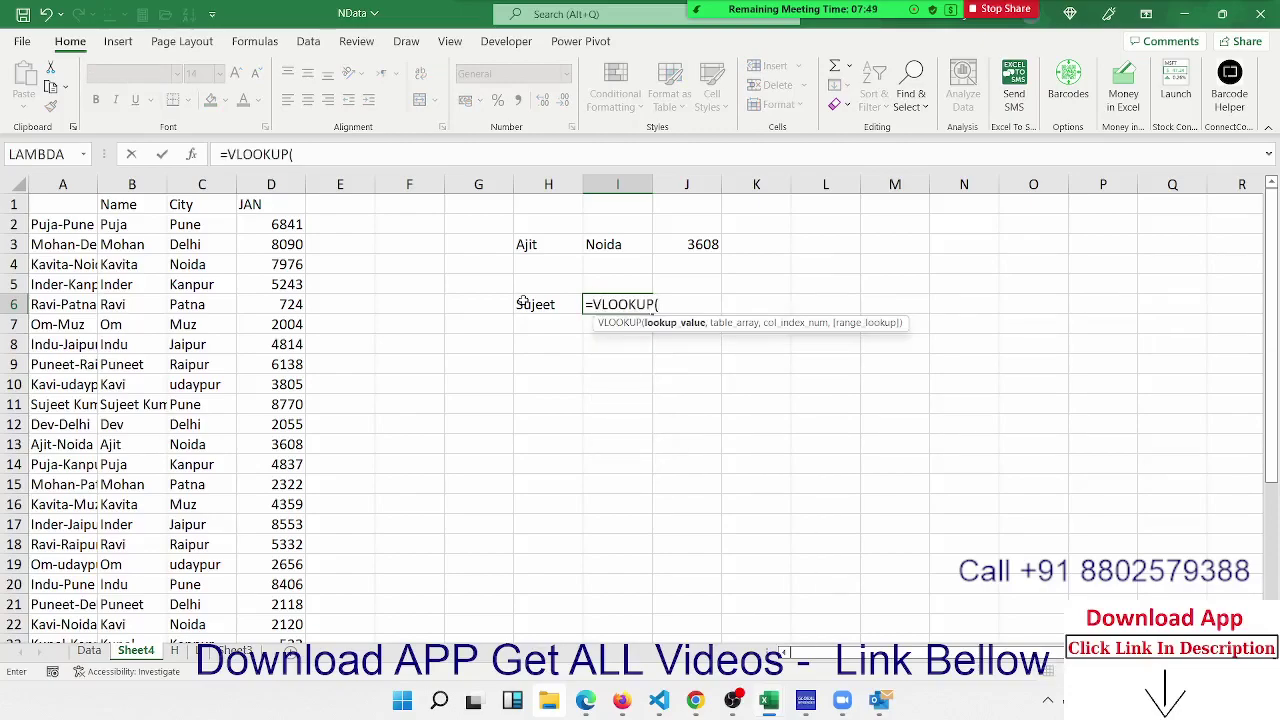
left_click(522, 302)
type(",")
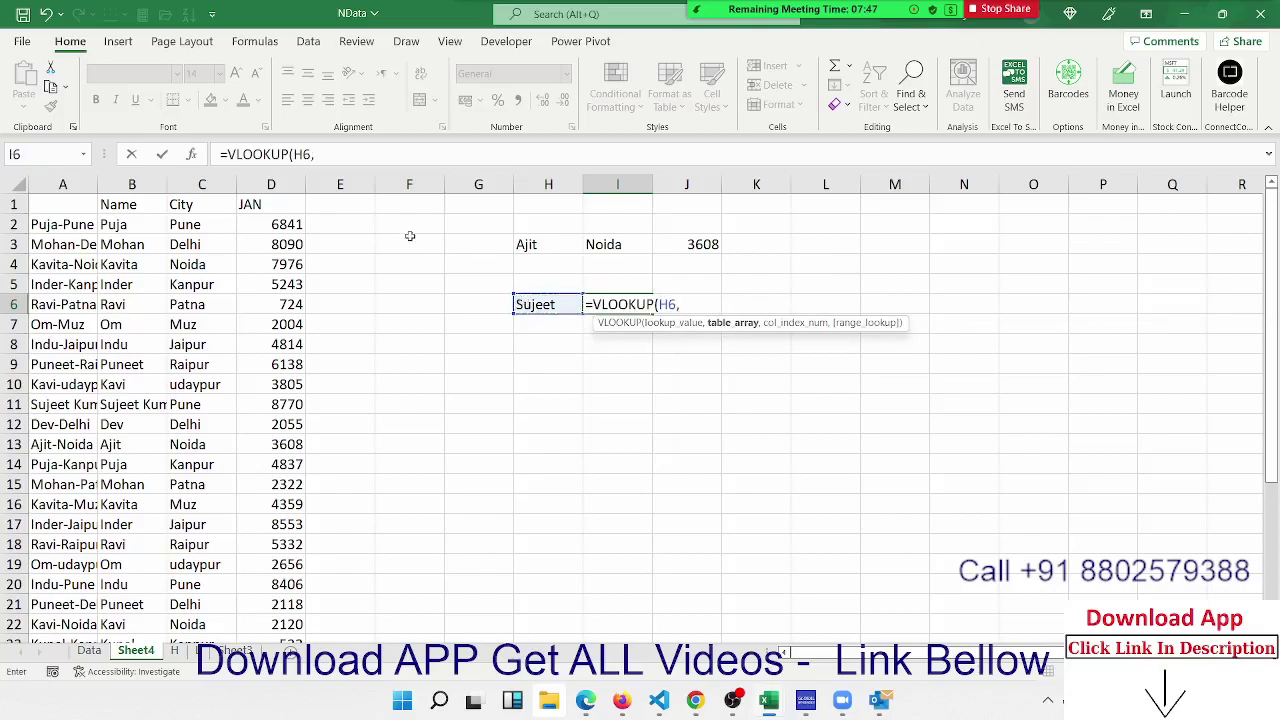
left_click_drag(131, 184, 276, 228)
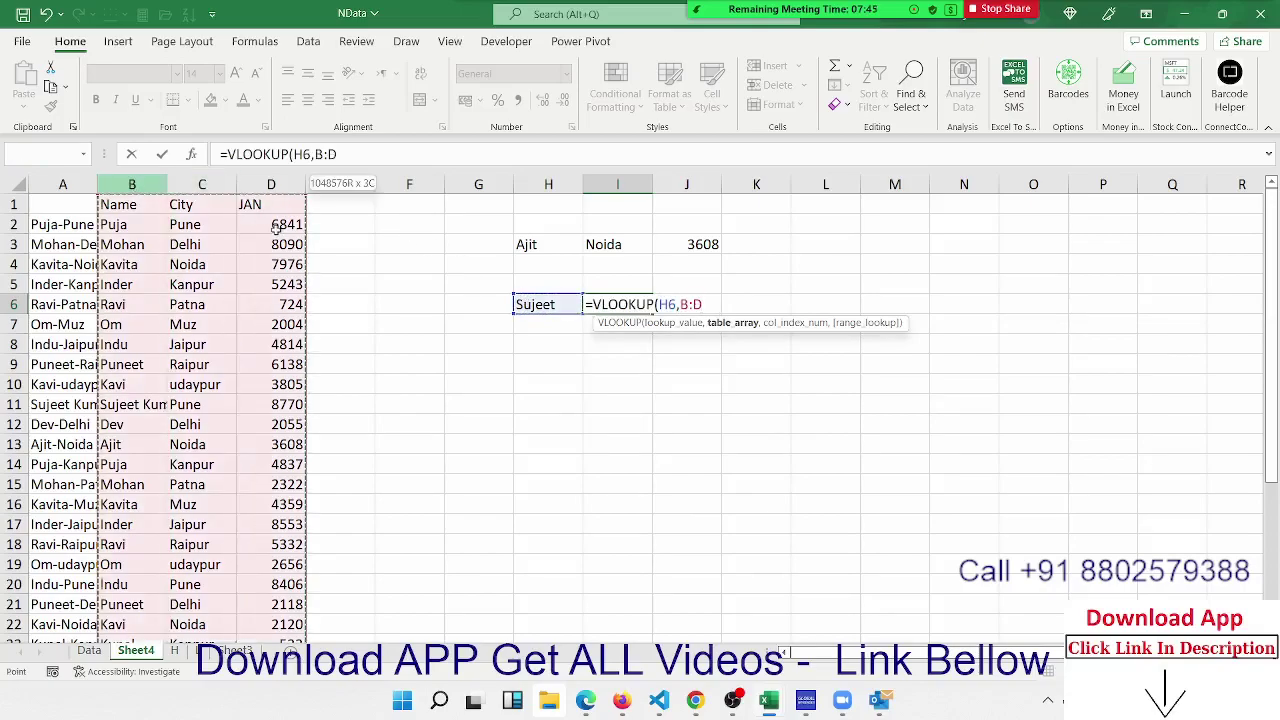
type(",")
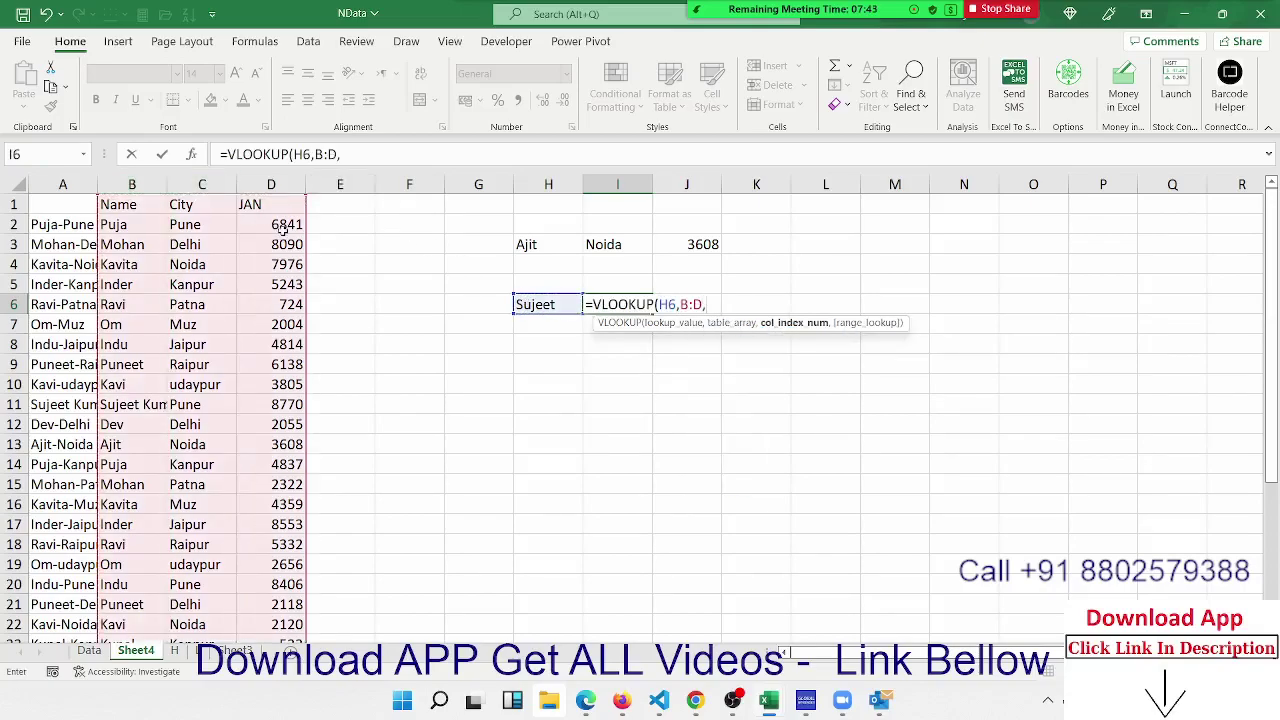
type("3,0")
key("Return")
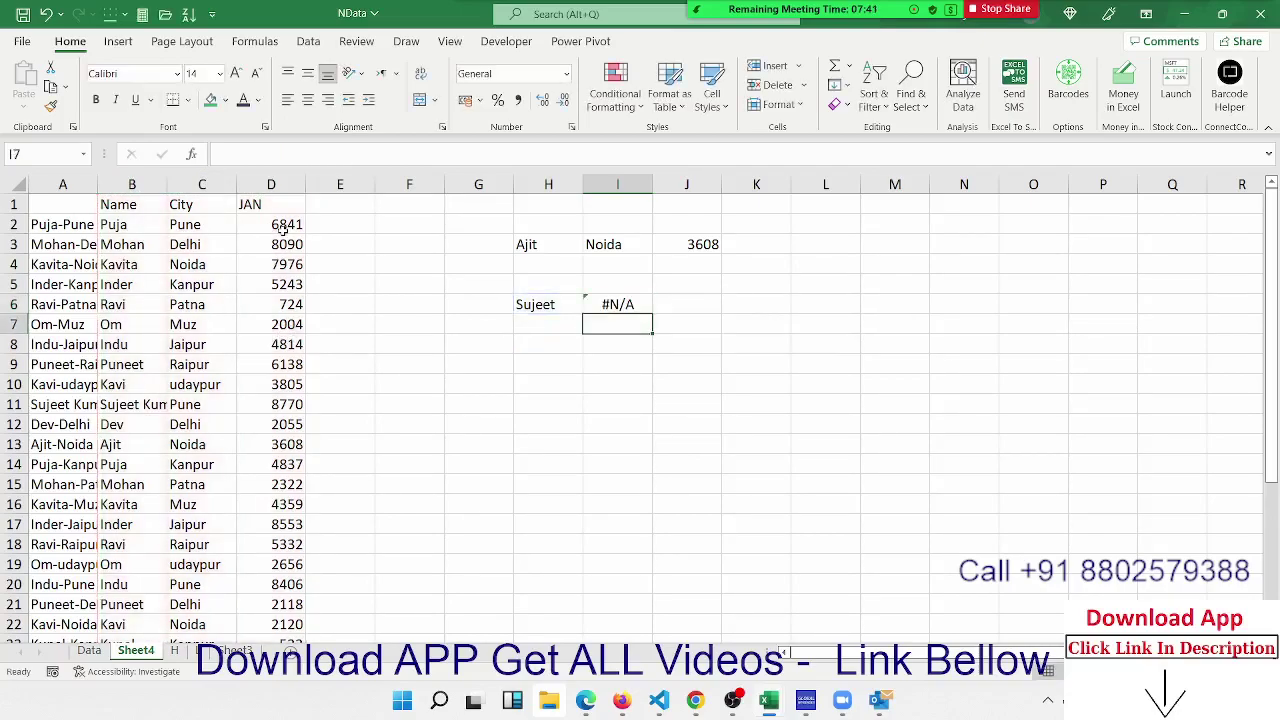
key("Up")
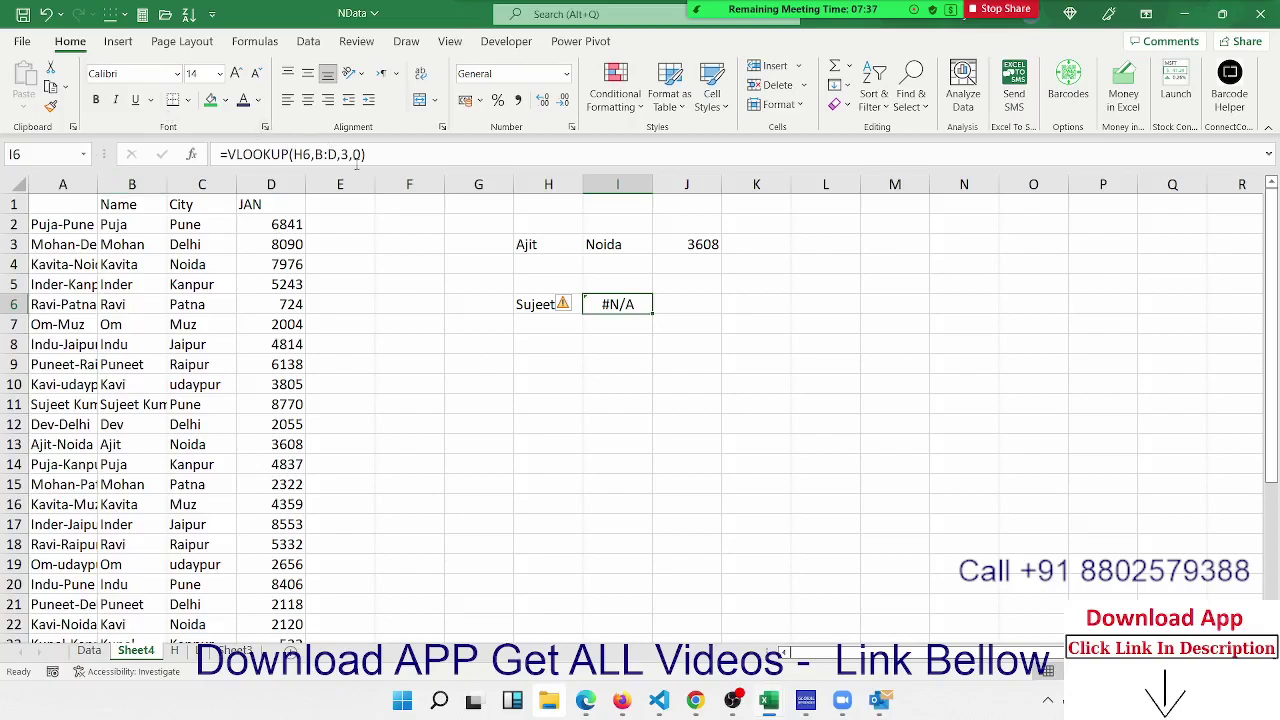
Wrap the H6 lookup name in wildcards as *Sujeet*, so I6 returns 8770
left_click(538, 308)
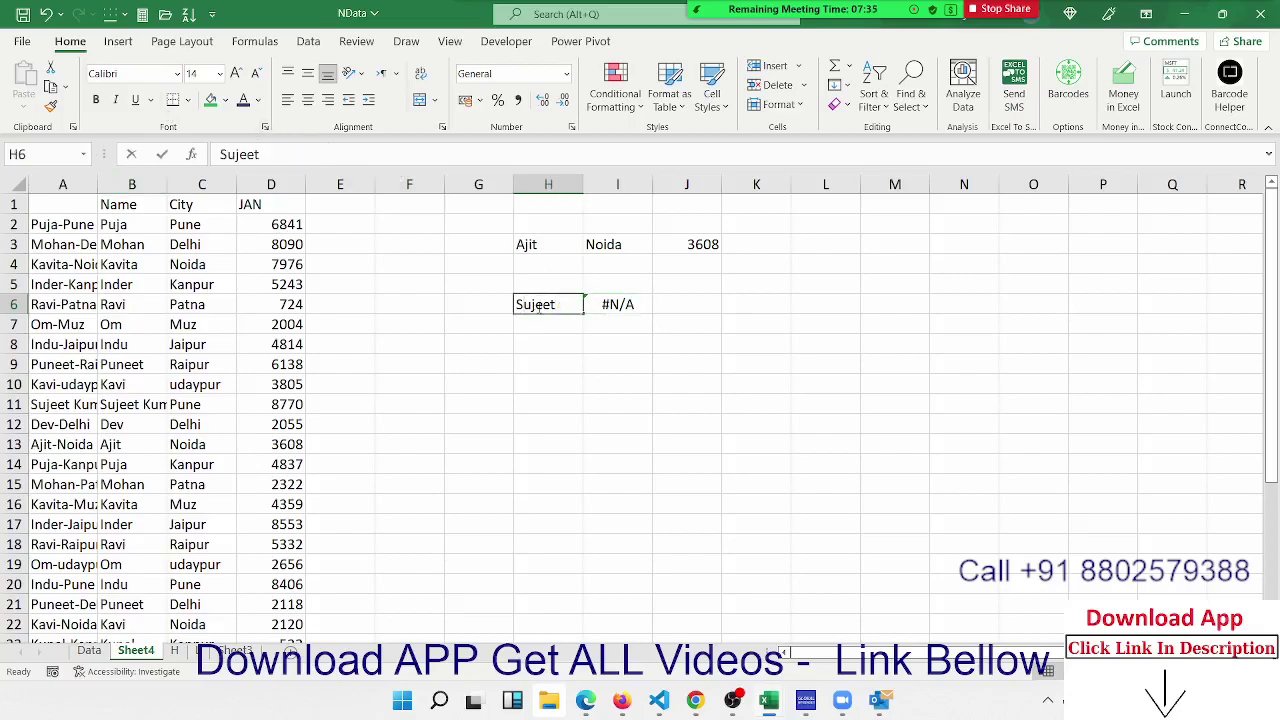
double_click(538, 308)
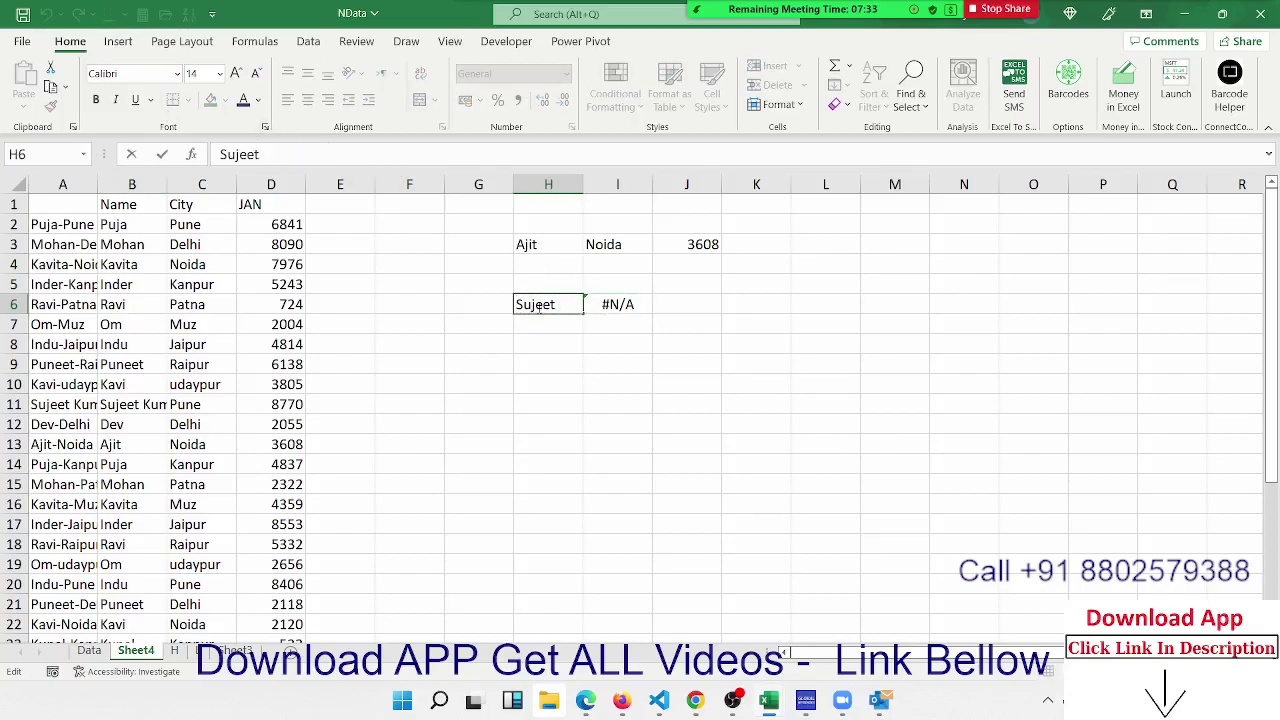
type("*")
key("Return")
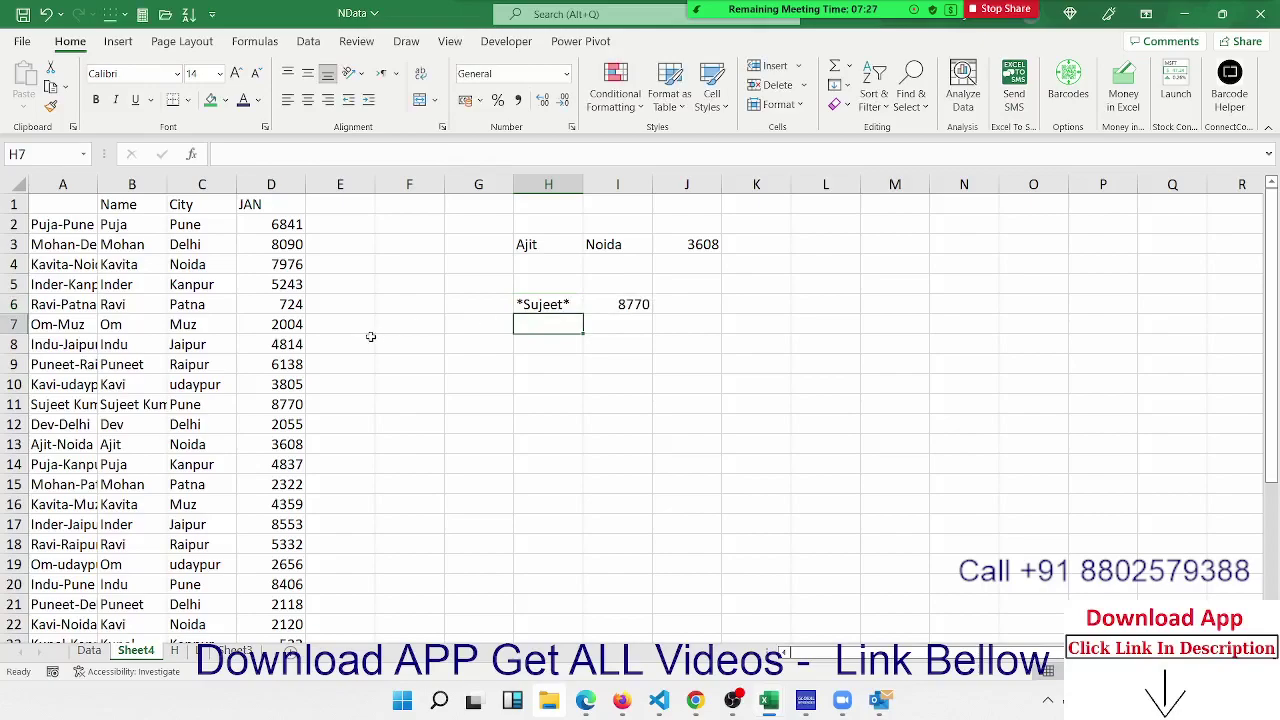
Add the wildcard patterns *Sujeet, Sujeet* and ??? in H7:H9
type("*Suje")
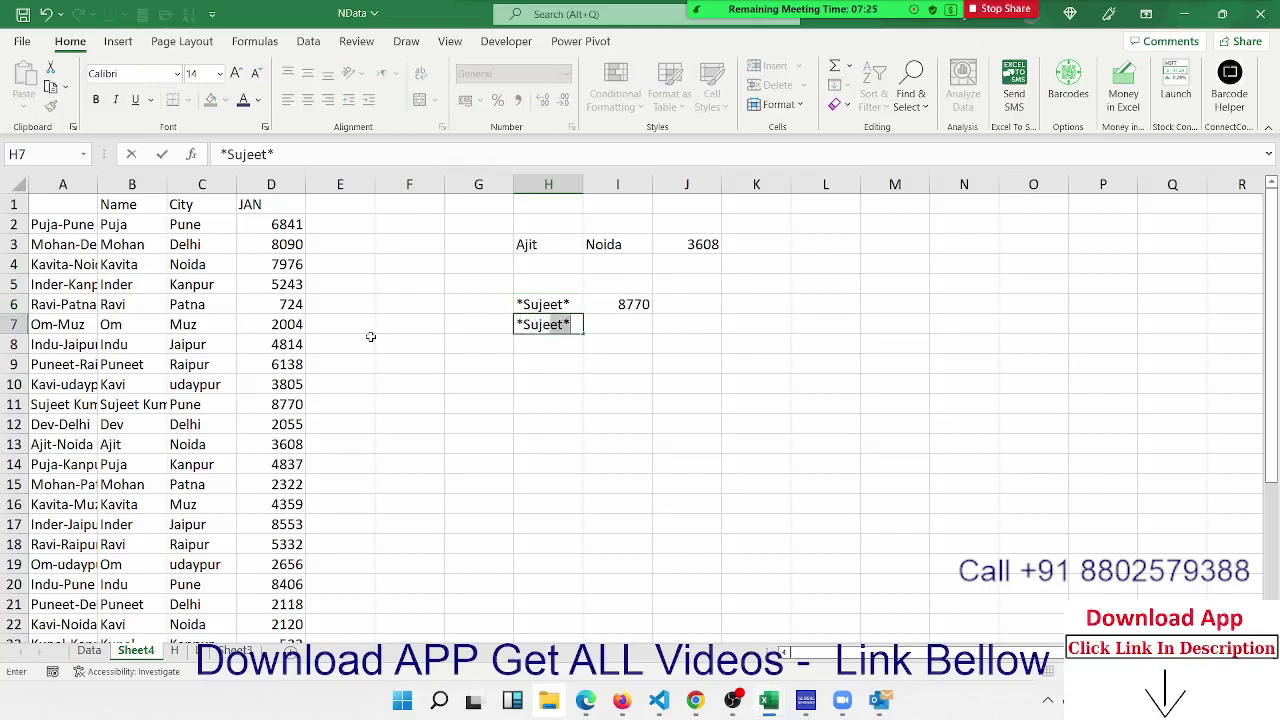
type("et")
key("BackSpace")
key("Return")
type("S")
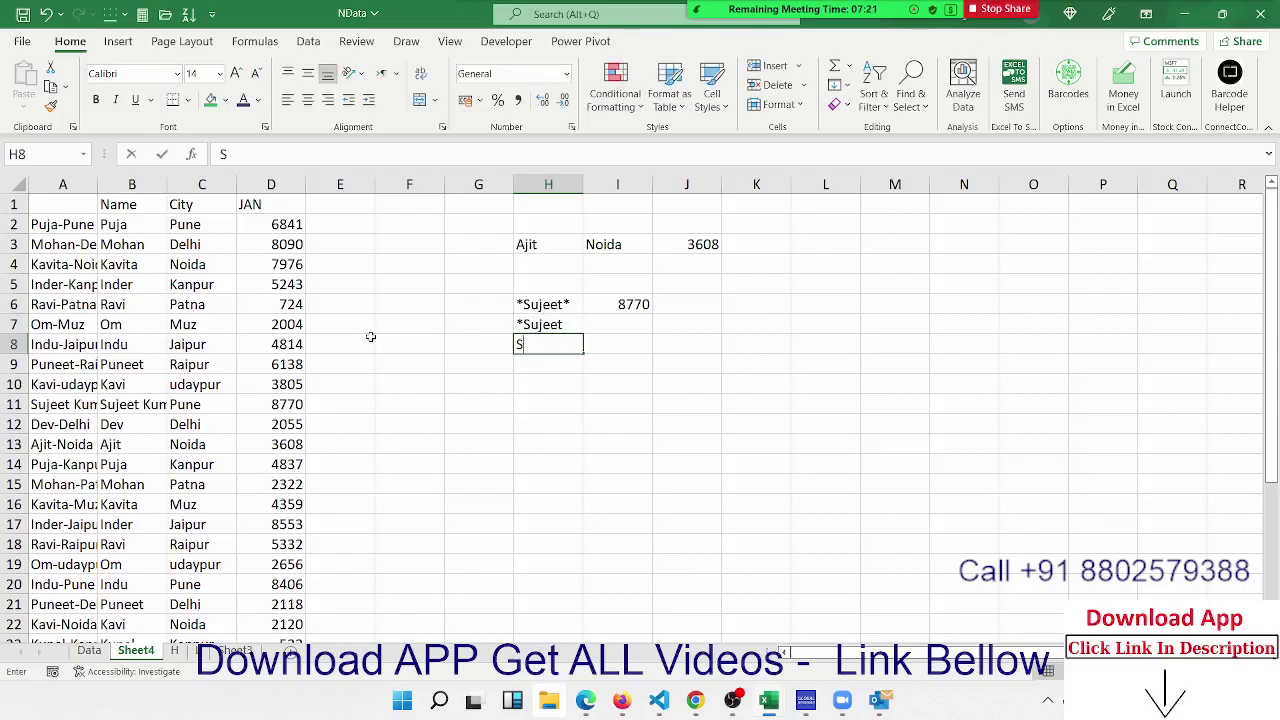
type("ujeet*")
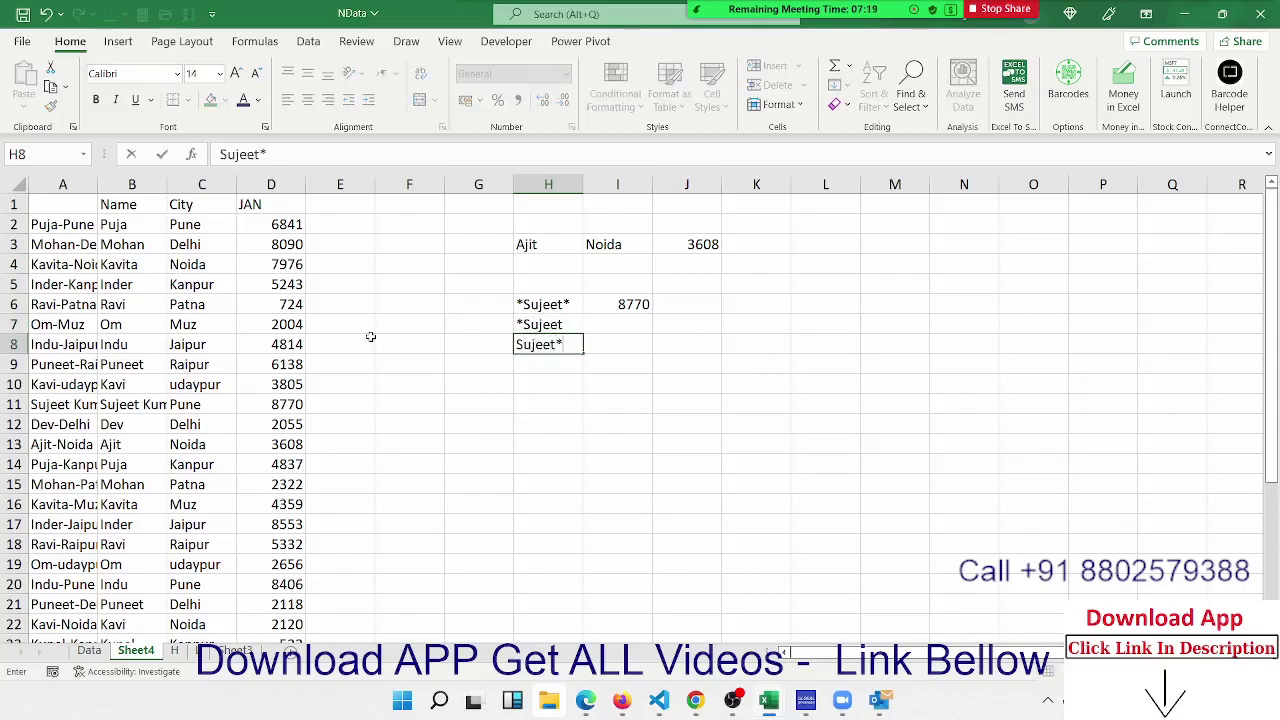
key("Return")
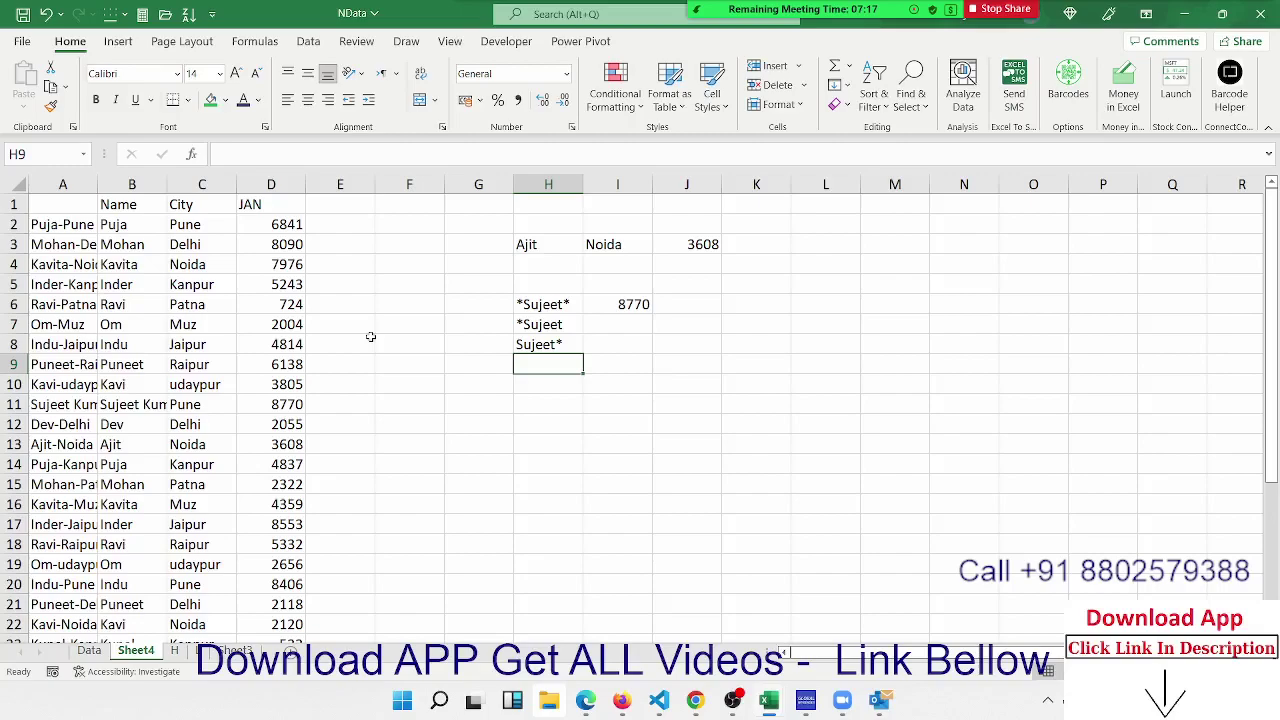
type("??")
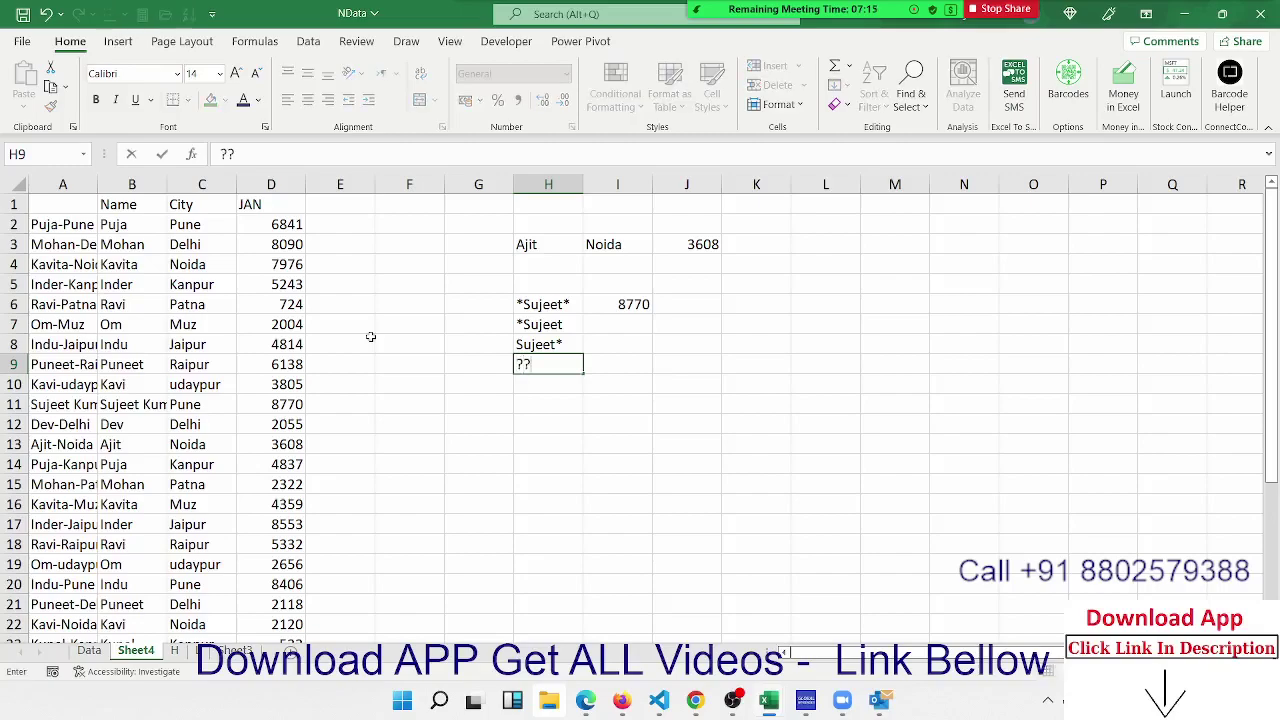
type("?")
key("Return")
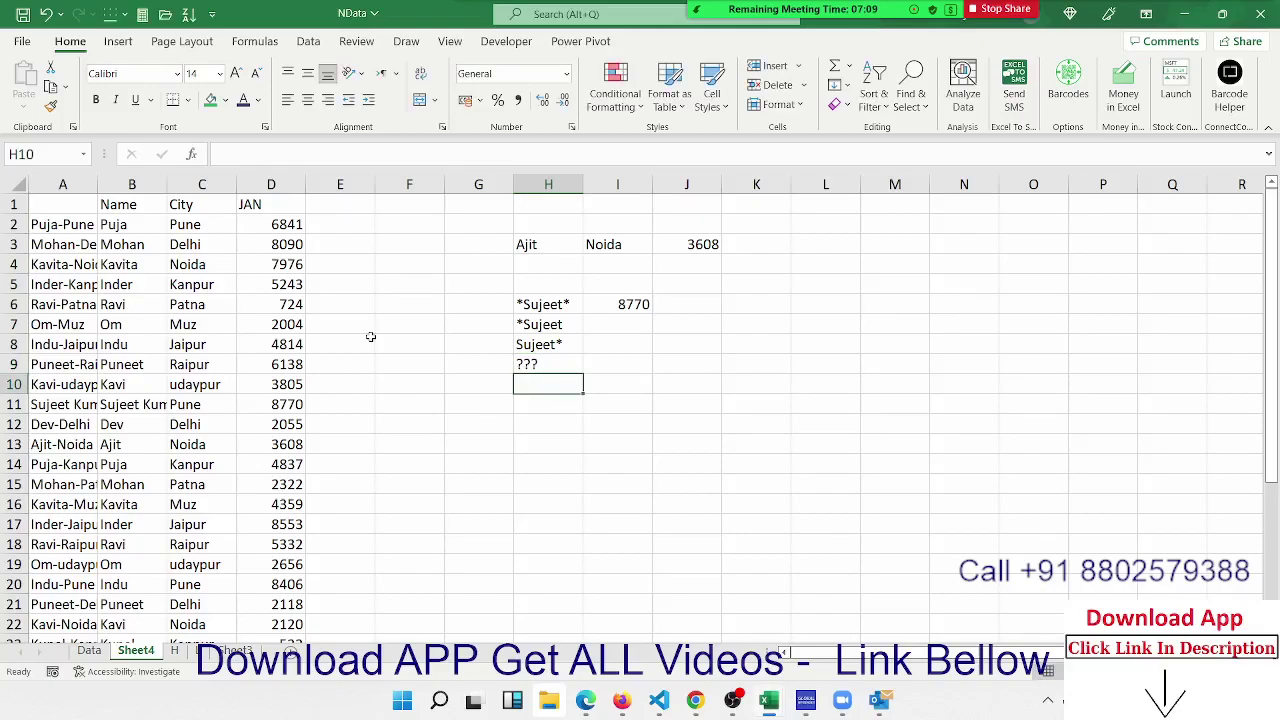
Step through the wildcard patterns from H6 down to H10
key("Up")
key("Up")
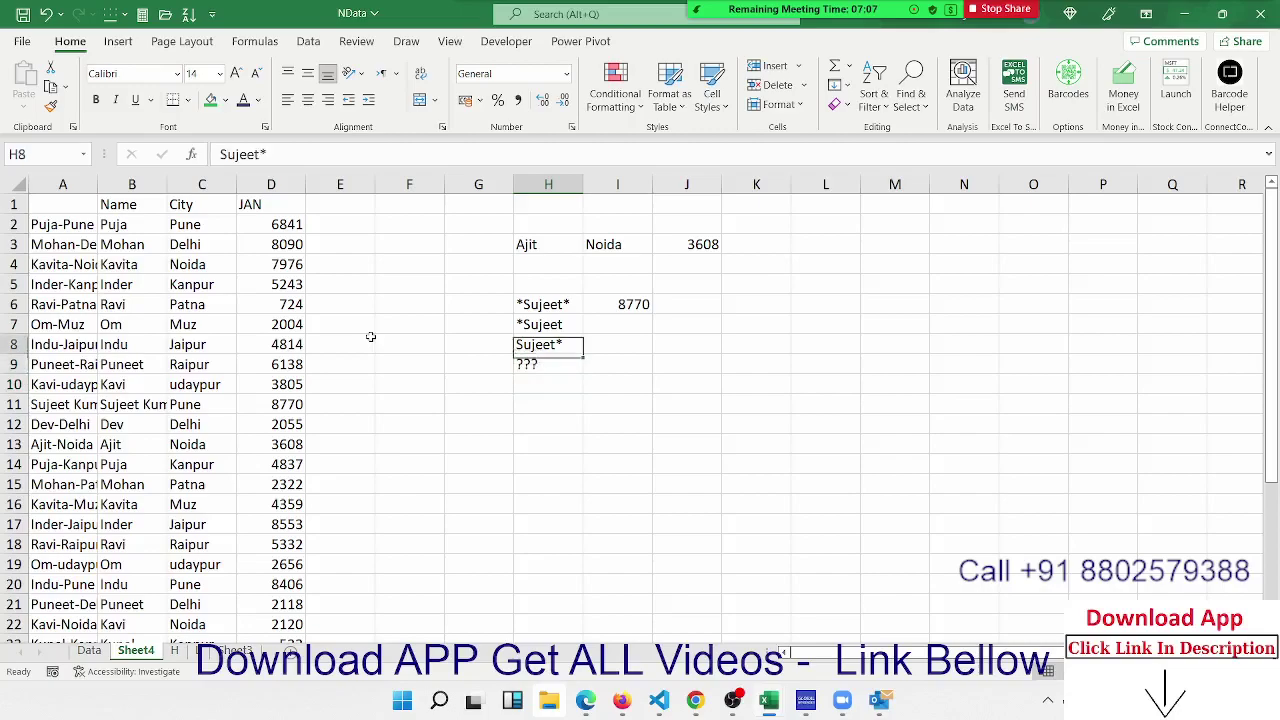
key("Up")
key("Up")
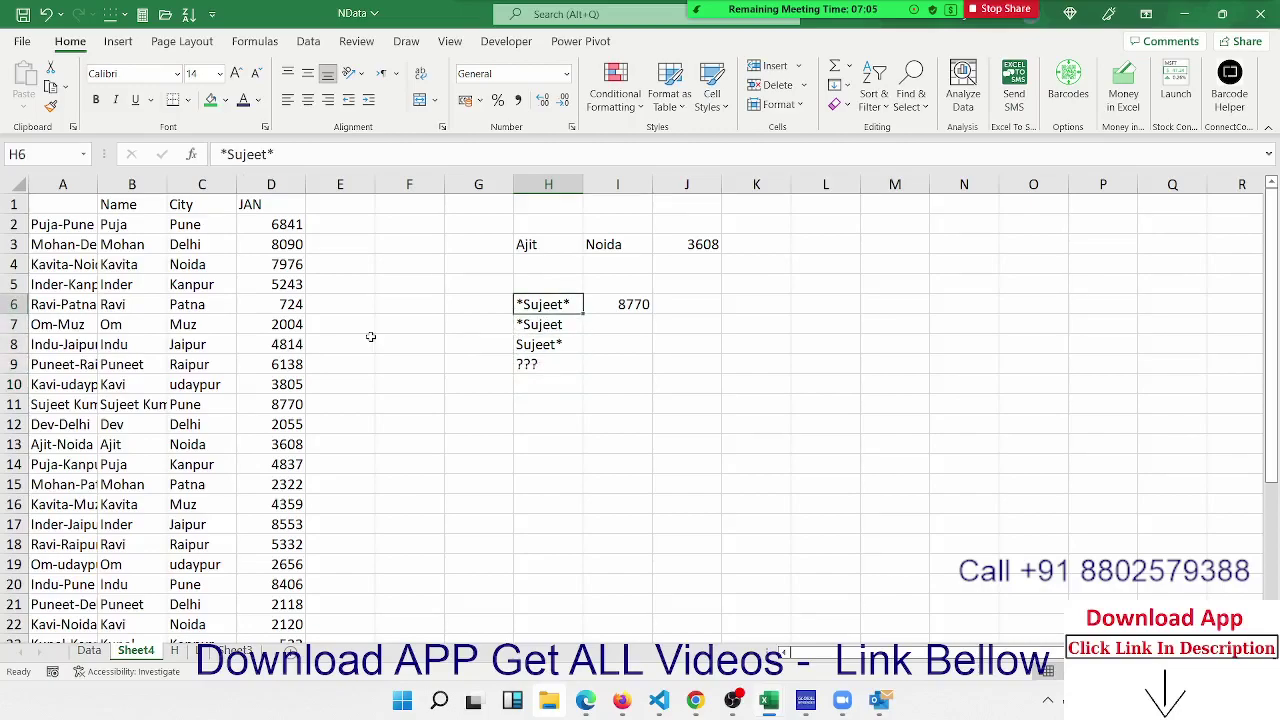
key("Down")
key("Down")
key("Down")
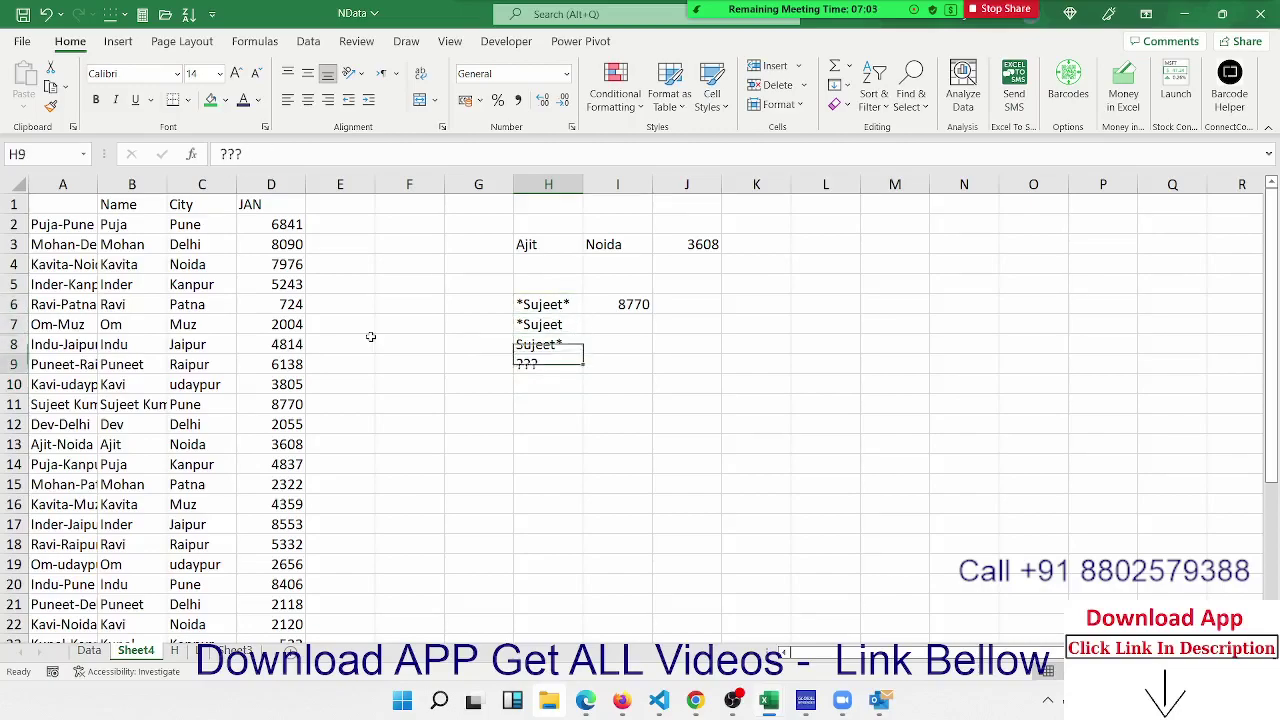
key("Down")
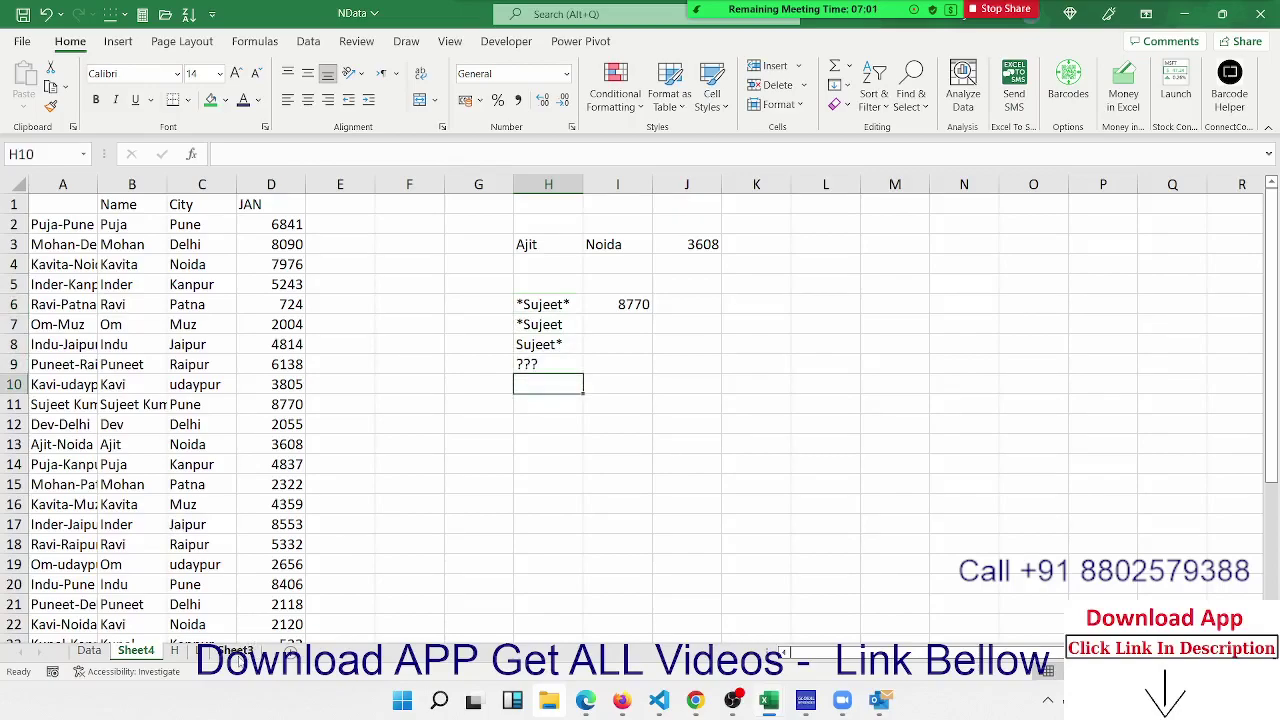
Add two new sheets and name them D1 and E2
left_click(236, 651)
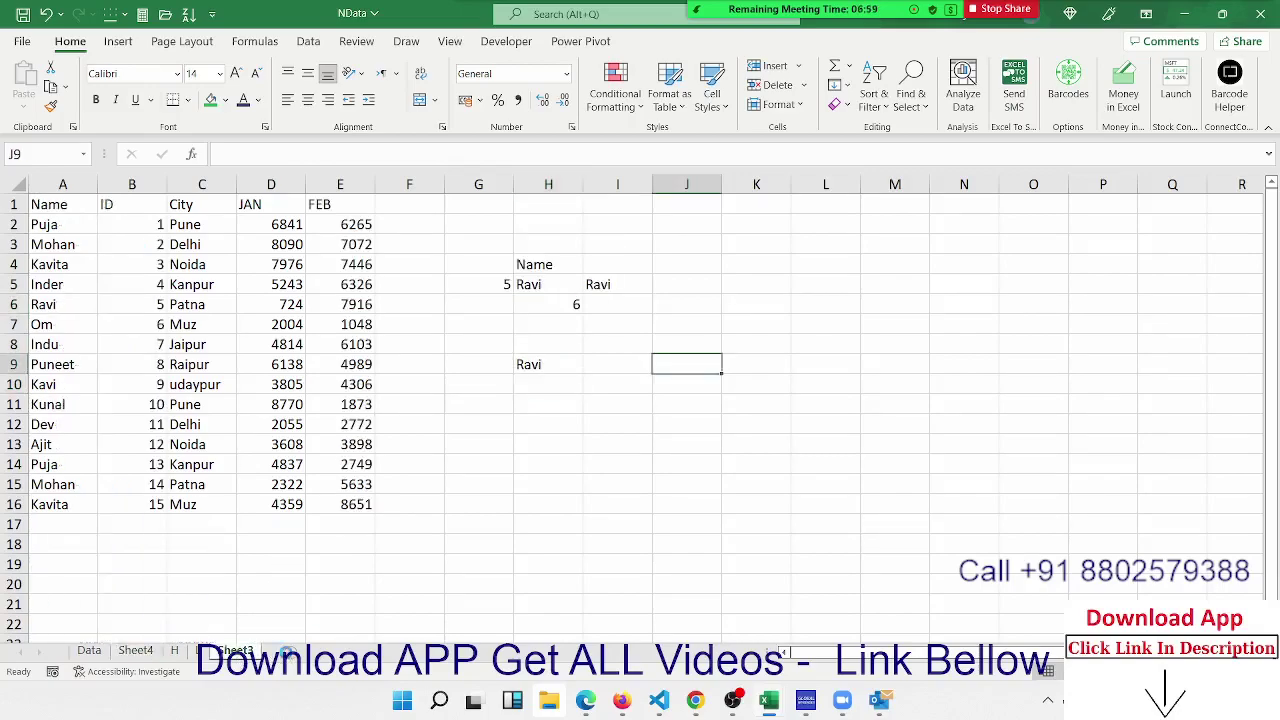
left_click(289, 653)
double_click(287, 651)
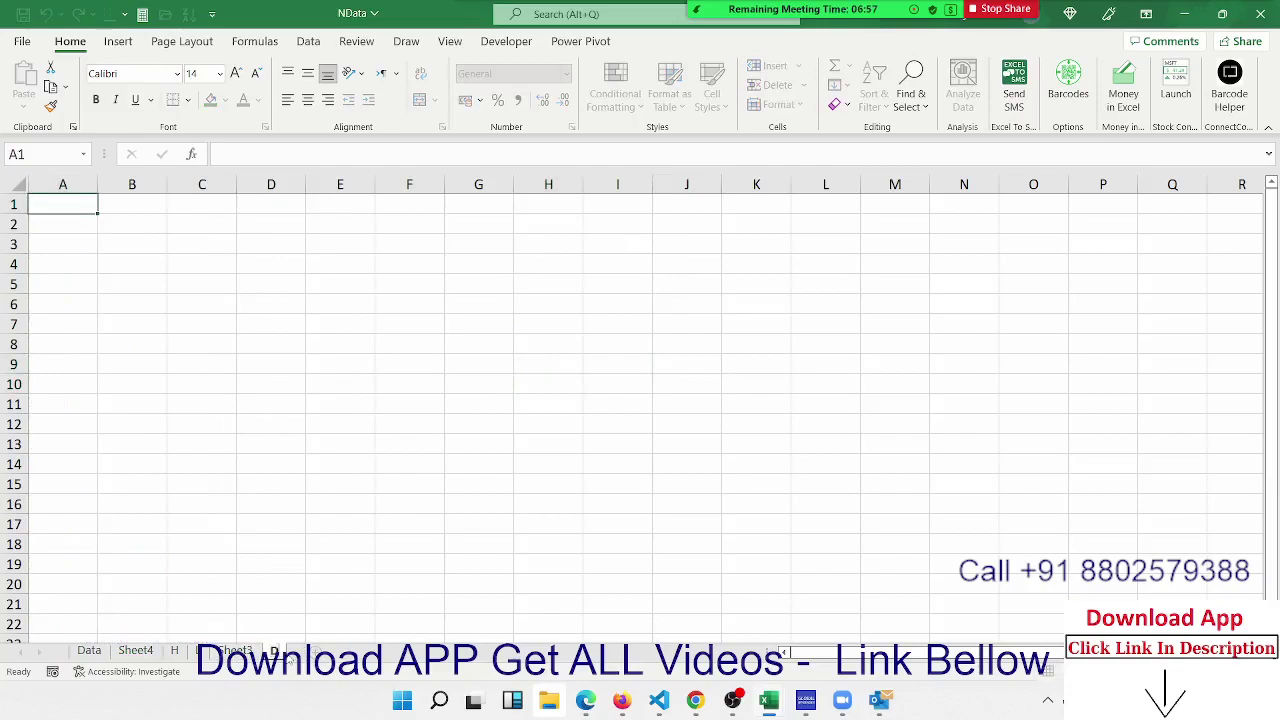
type("D1")
key("Return")
left_click(302, 552)
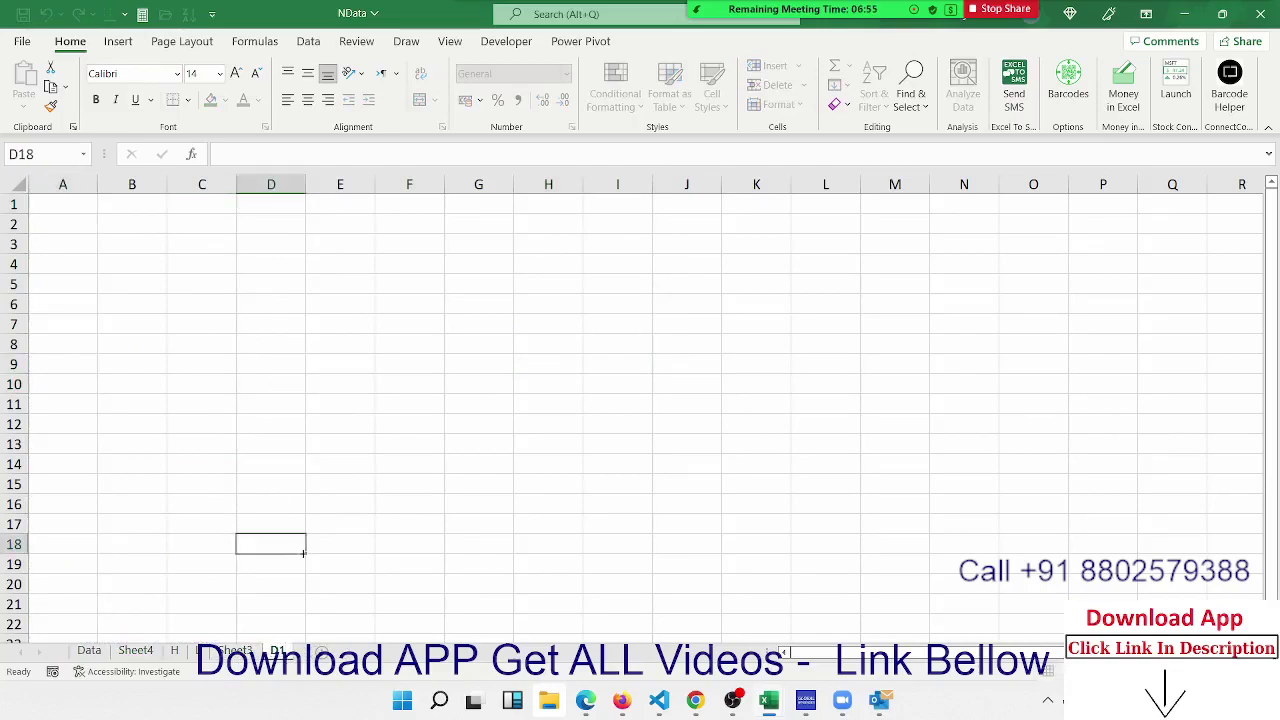
left_click(318, 653)
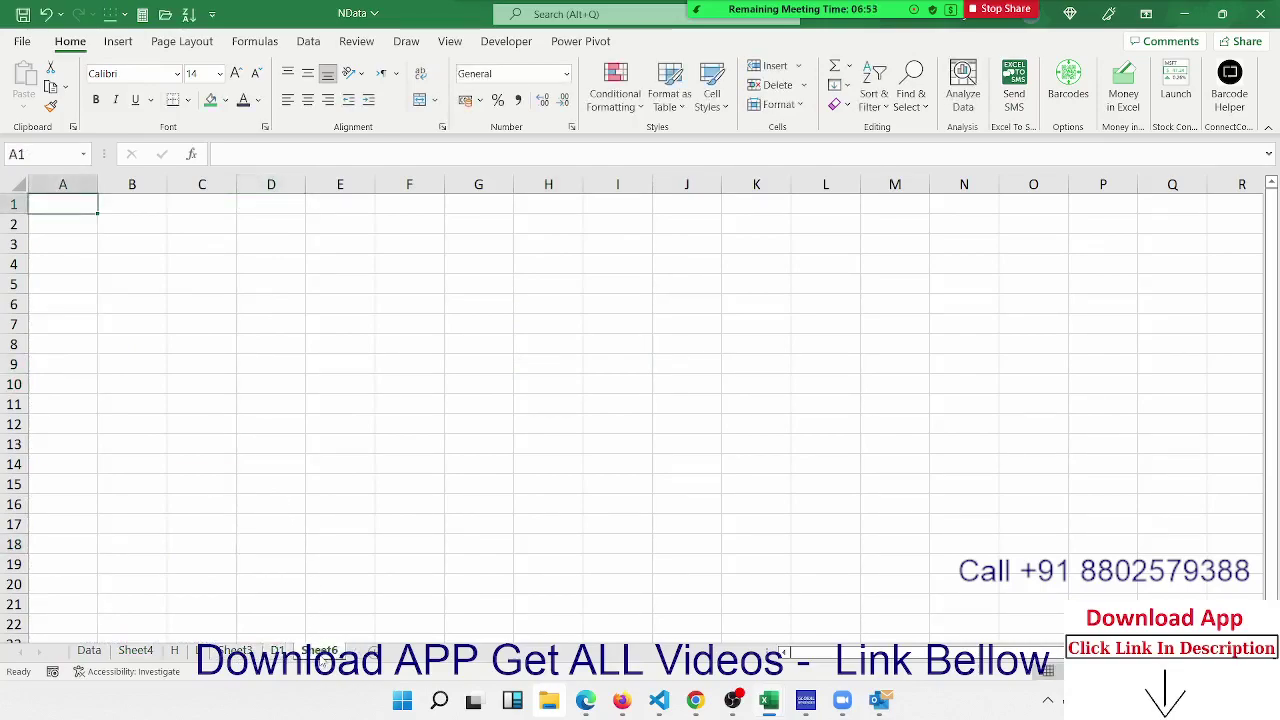
double_click(319, 651)
type("E")
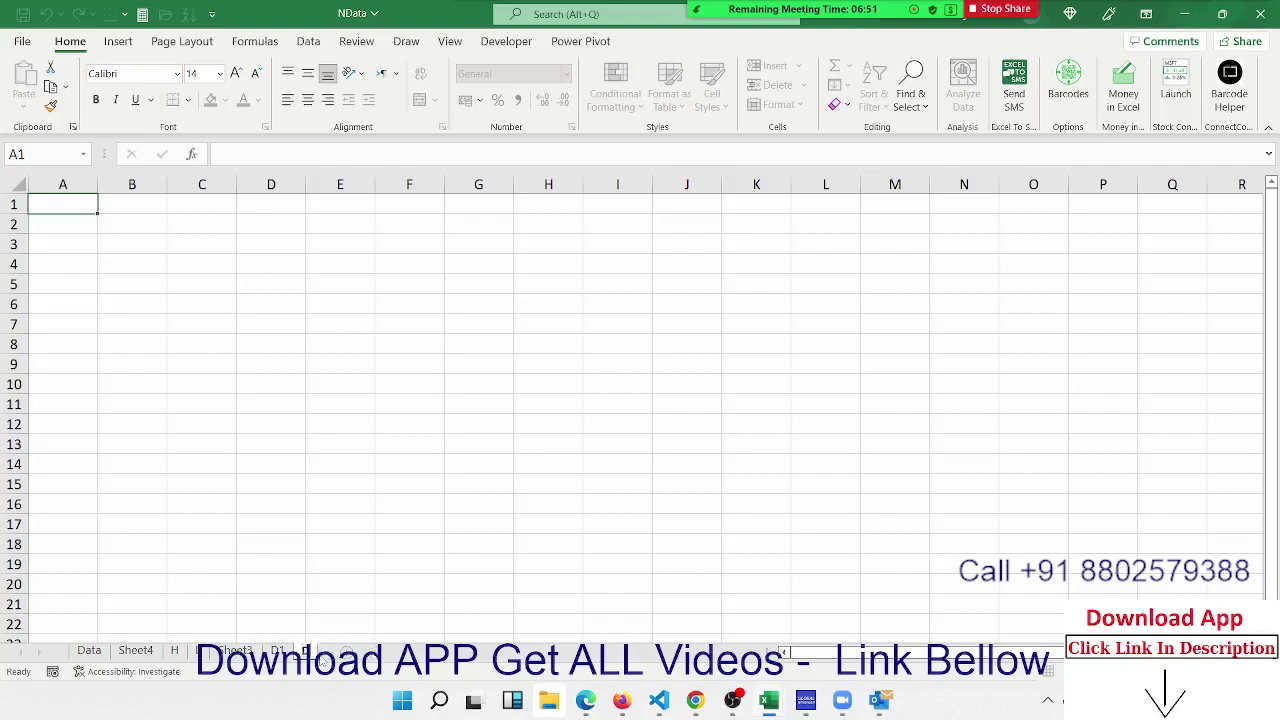
type("2")
key("Return")
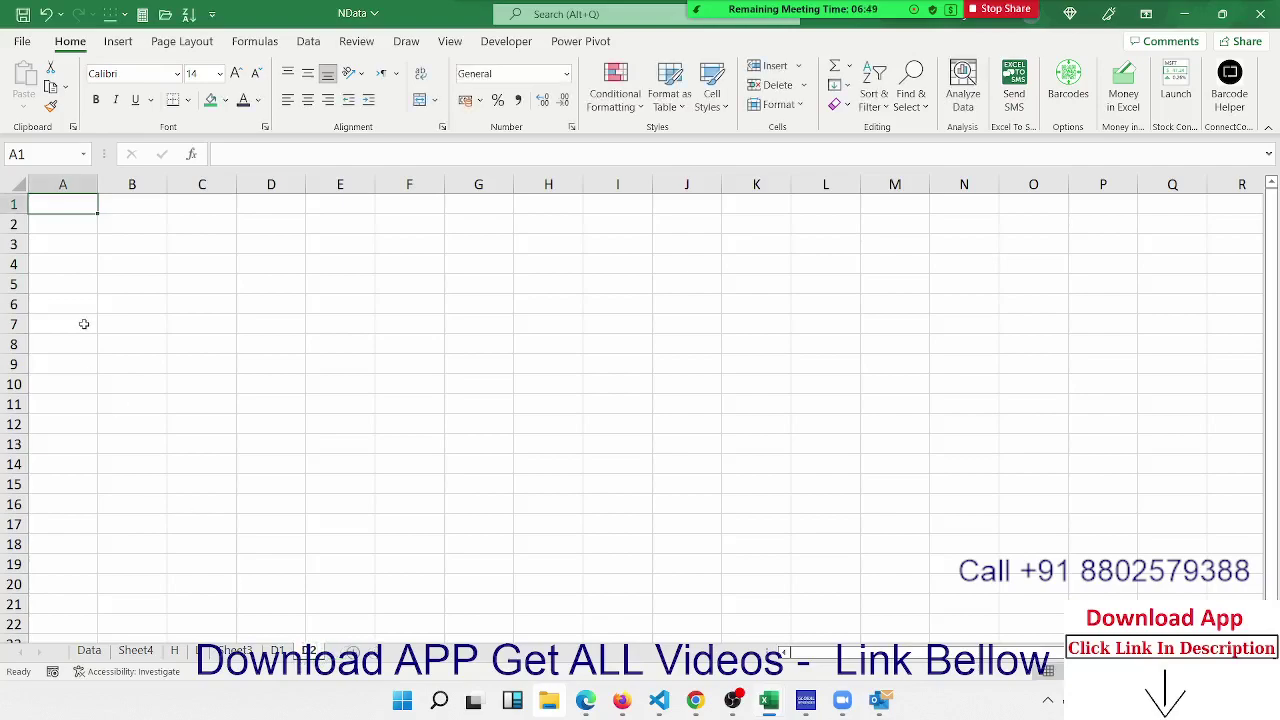
On E2, type the header ID in A1 and the numbers 1 to 10 in A2:A11
type("ID")
key("Return")
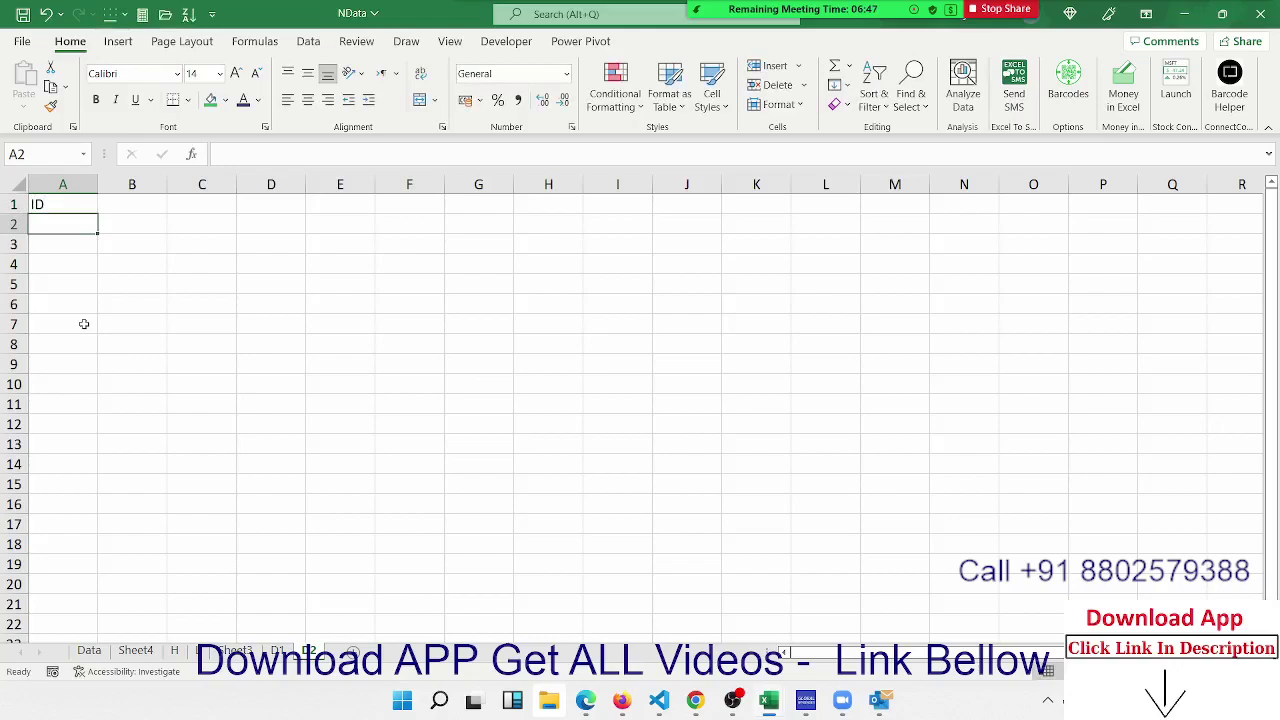
type("1")
key("Return")
type("2")
key("Return")
type("3 ")
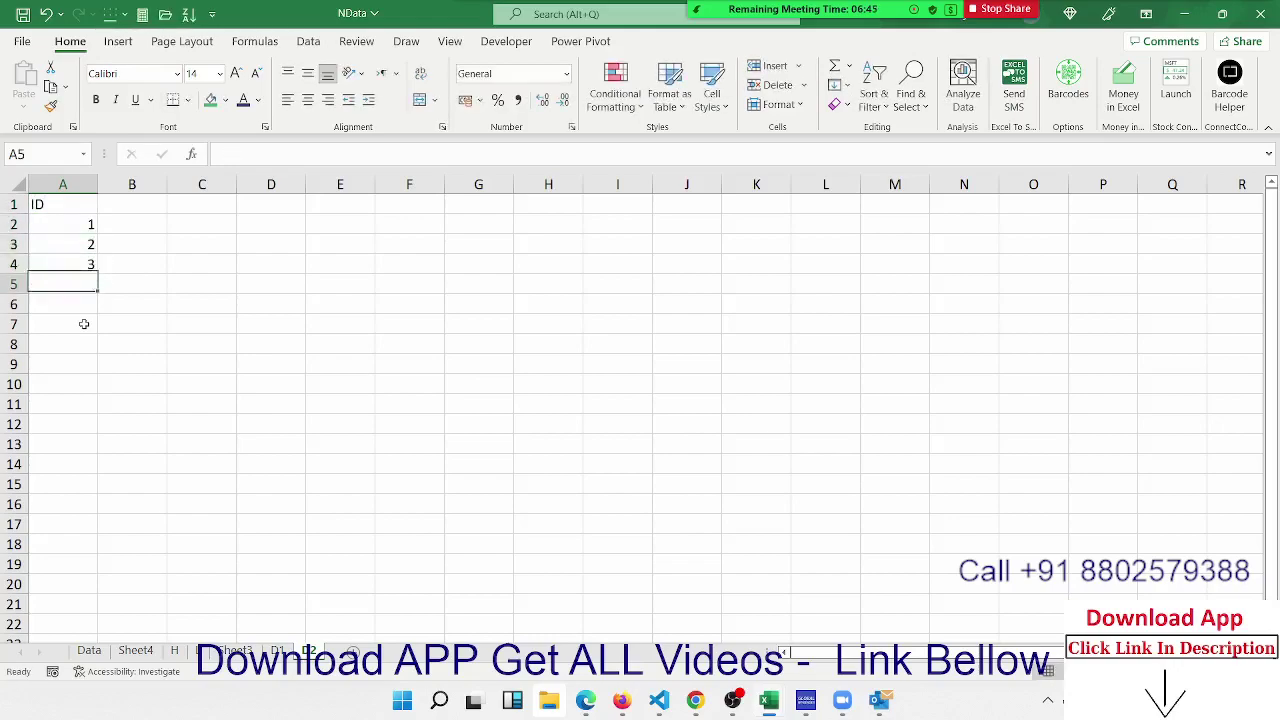
type("4")
key("Return")
type("5")
key("Return")
type("6")
key("Return")
type("7")
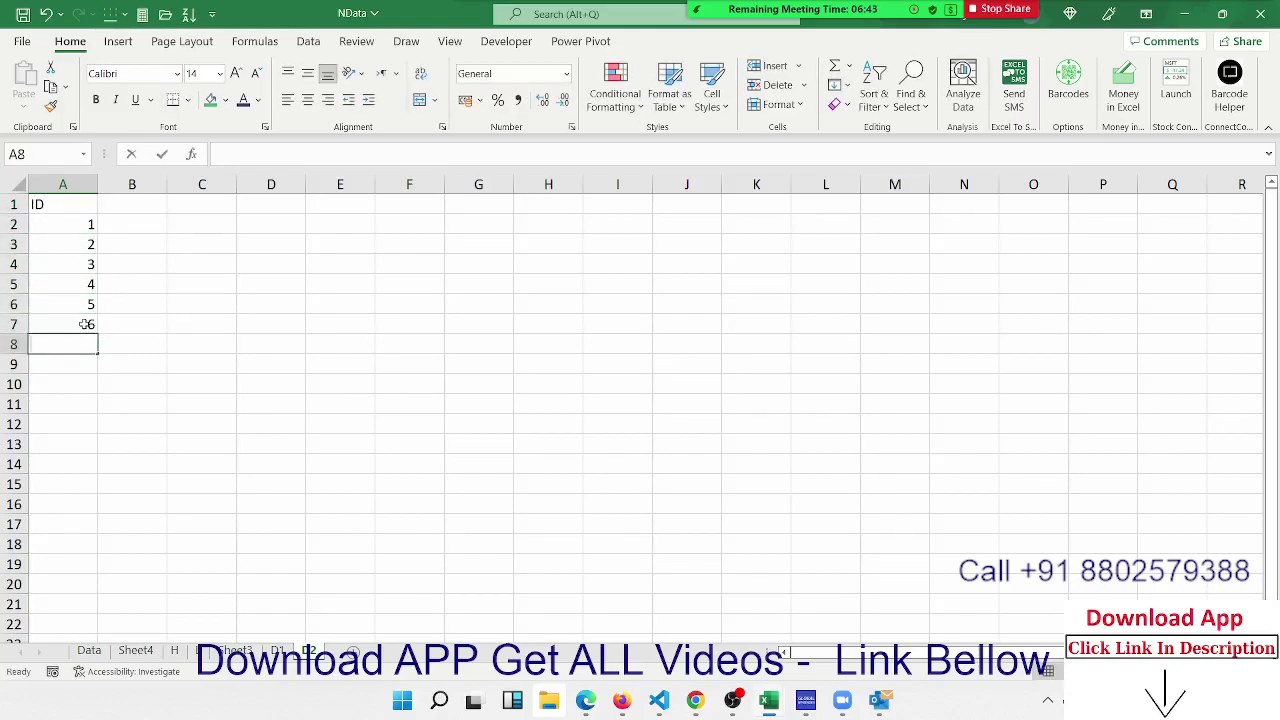
key("Return")
type("8")
key("Return")
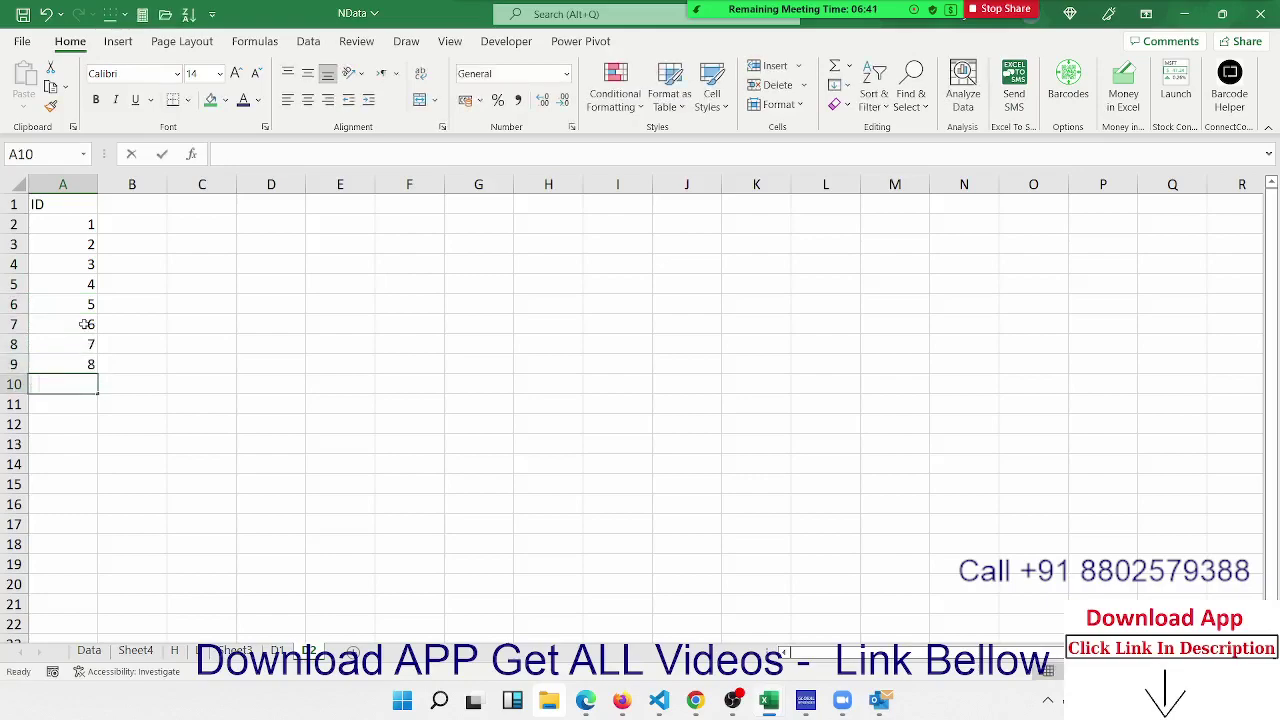
type("9")
key("Return")
type("0")
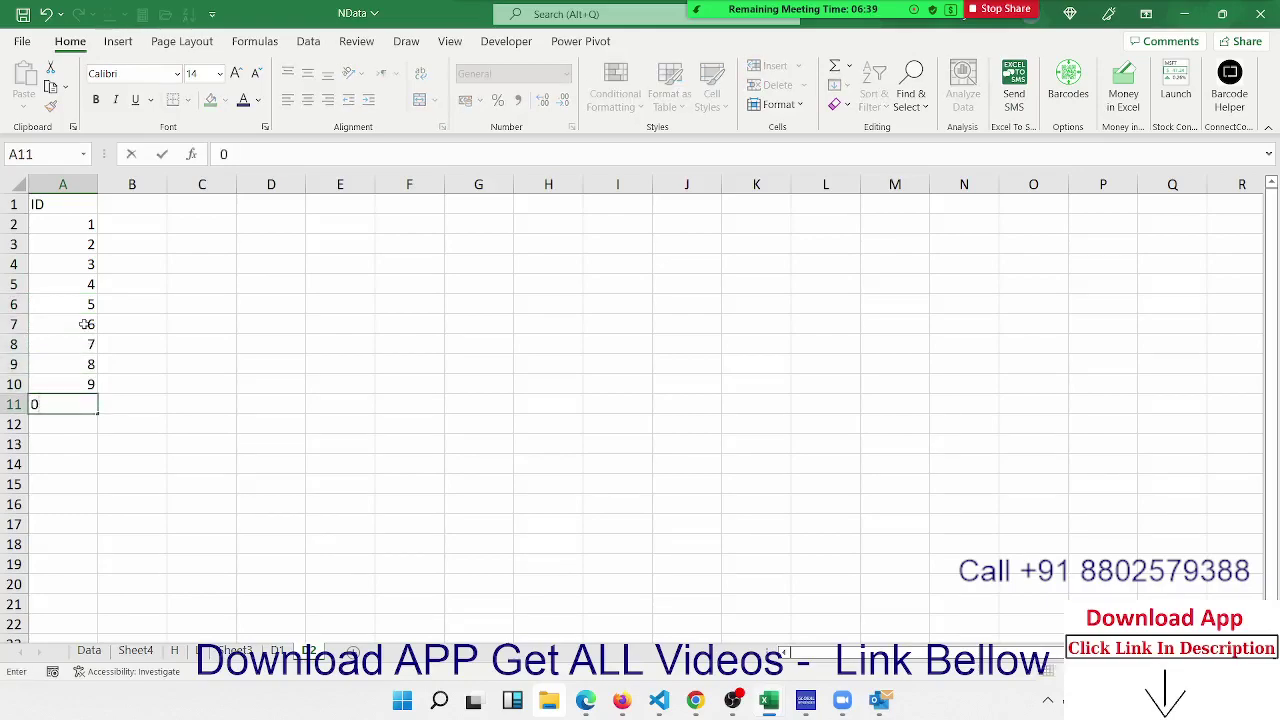
key("Escape")
type("10")
key("Return")
key("Up")
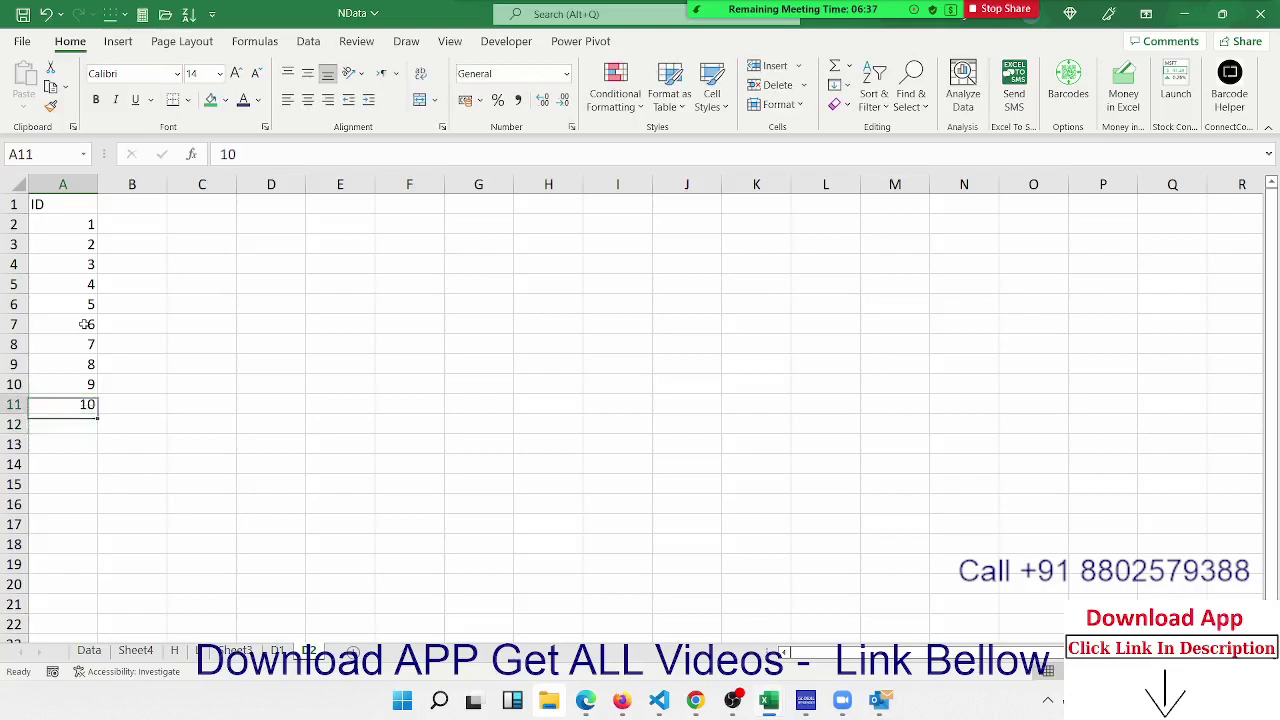
key("ctrl+Home")
key("Right")
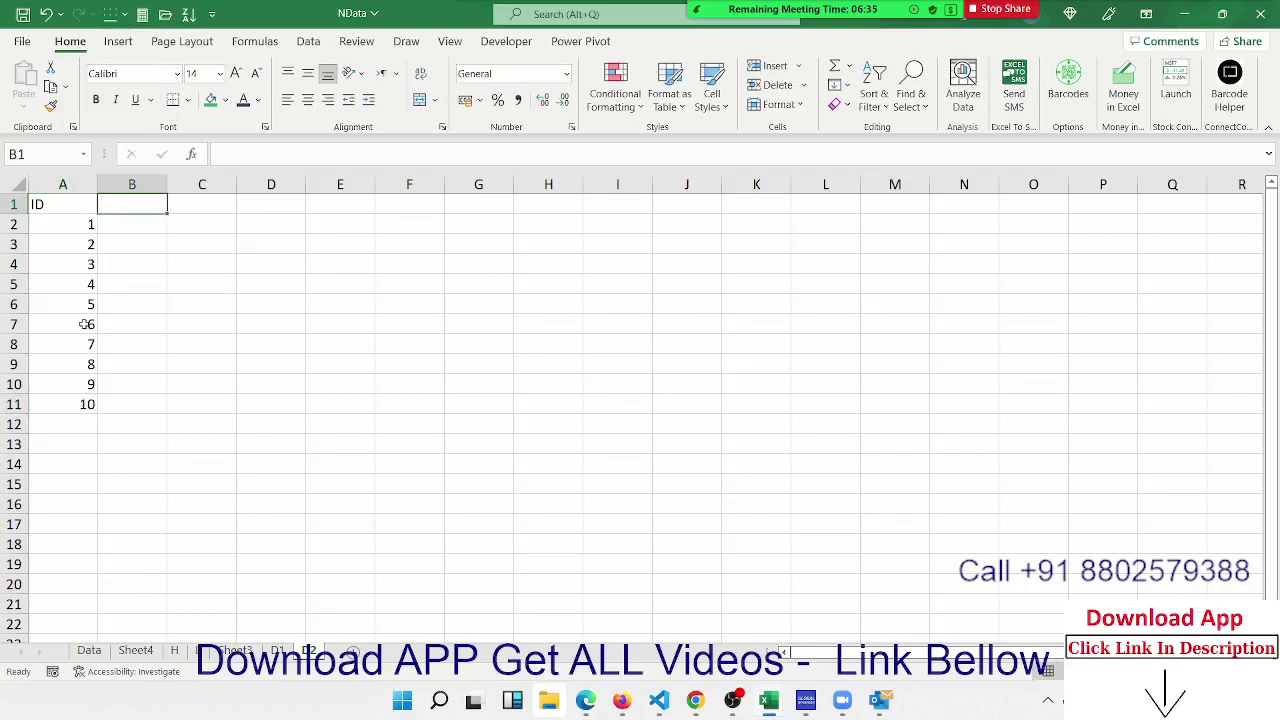
Add a Name header in B1 and fill names from Puja down to Kunal in B2:B11
type("Name")
key("Return")
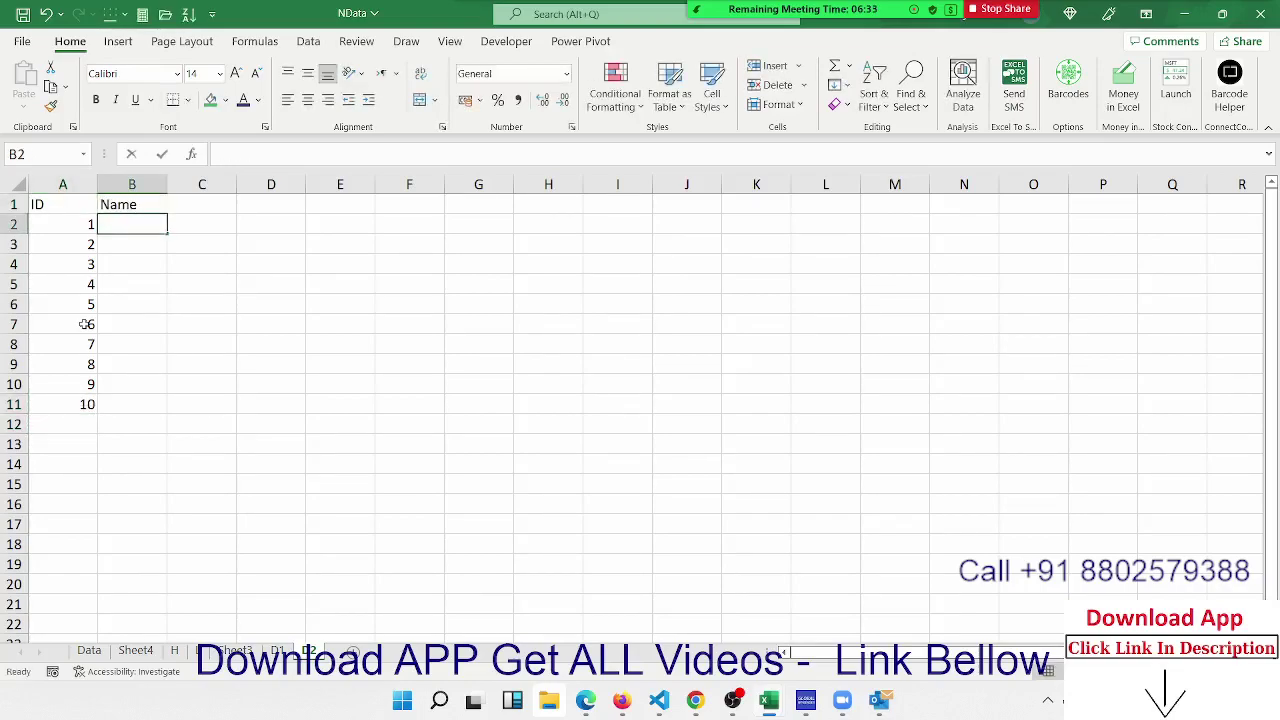
type("Puja")
key("Return")
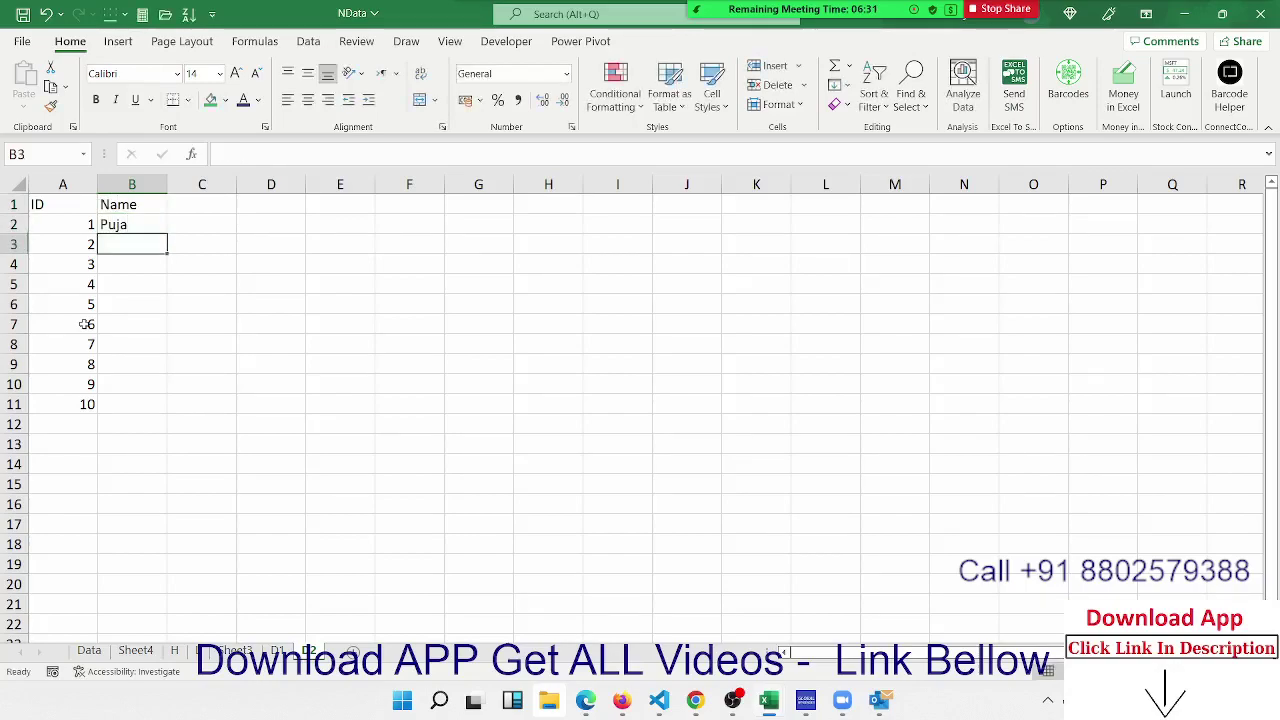
key("Up")
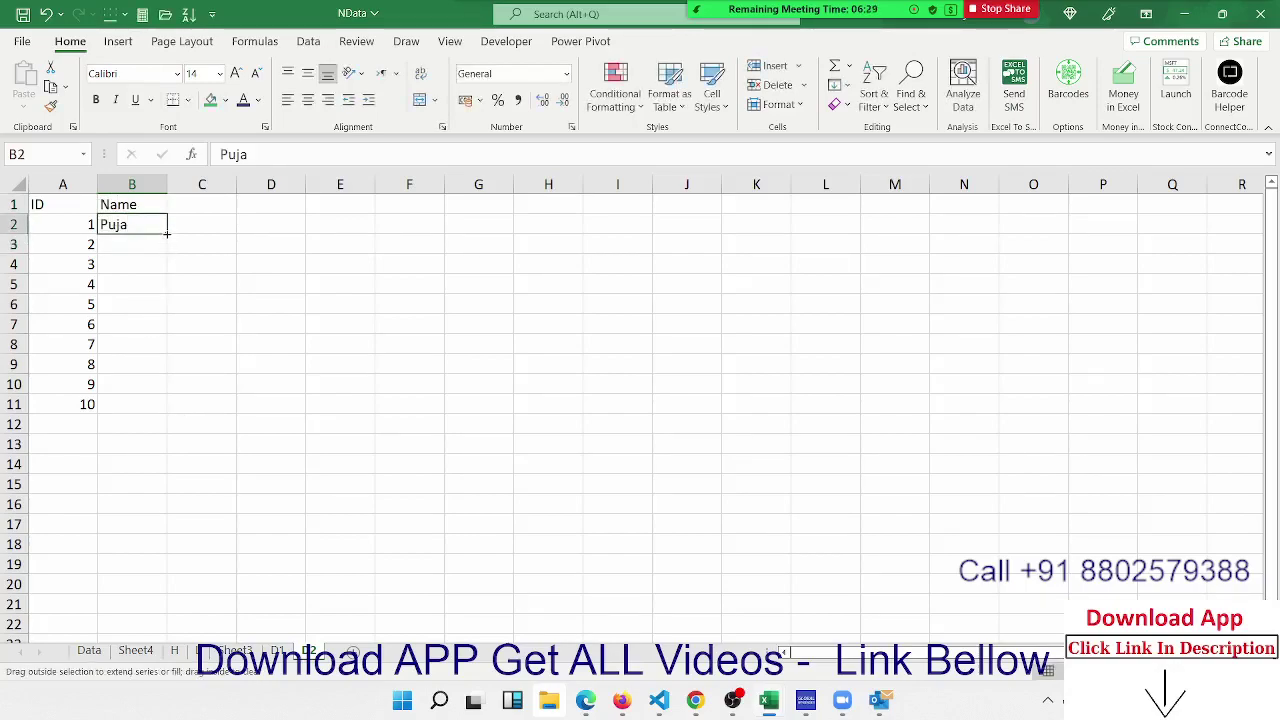
double_click(167, 233)
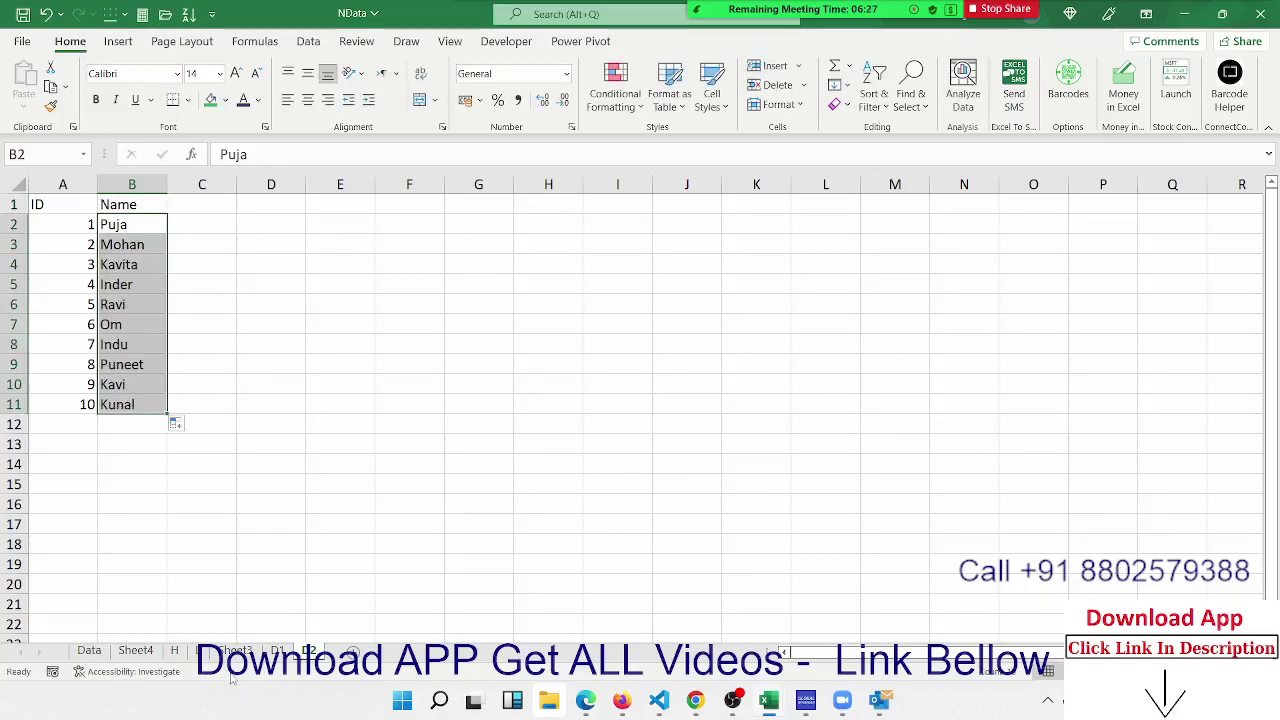
Copy the ID/Name table in A1:B11
key("Up")
key("Left")
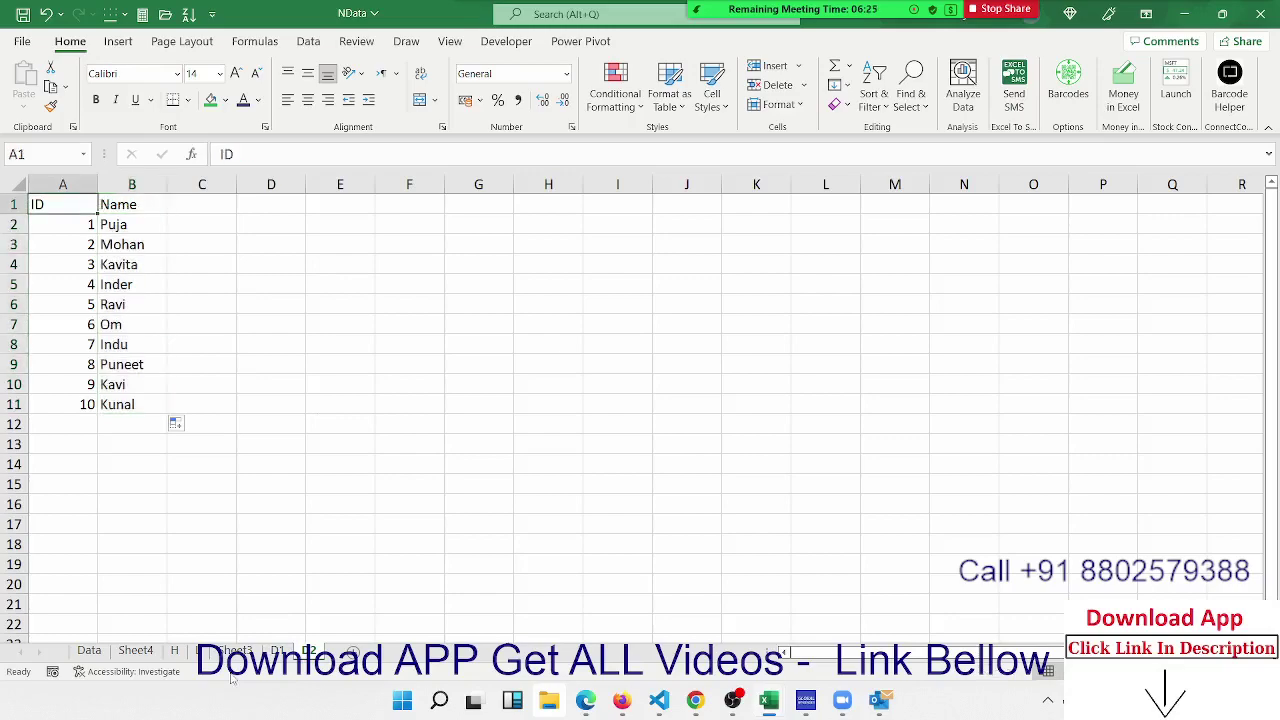
key("shift+Right")
key("ctrl+shift+Down")
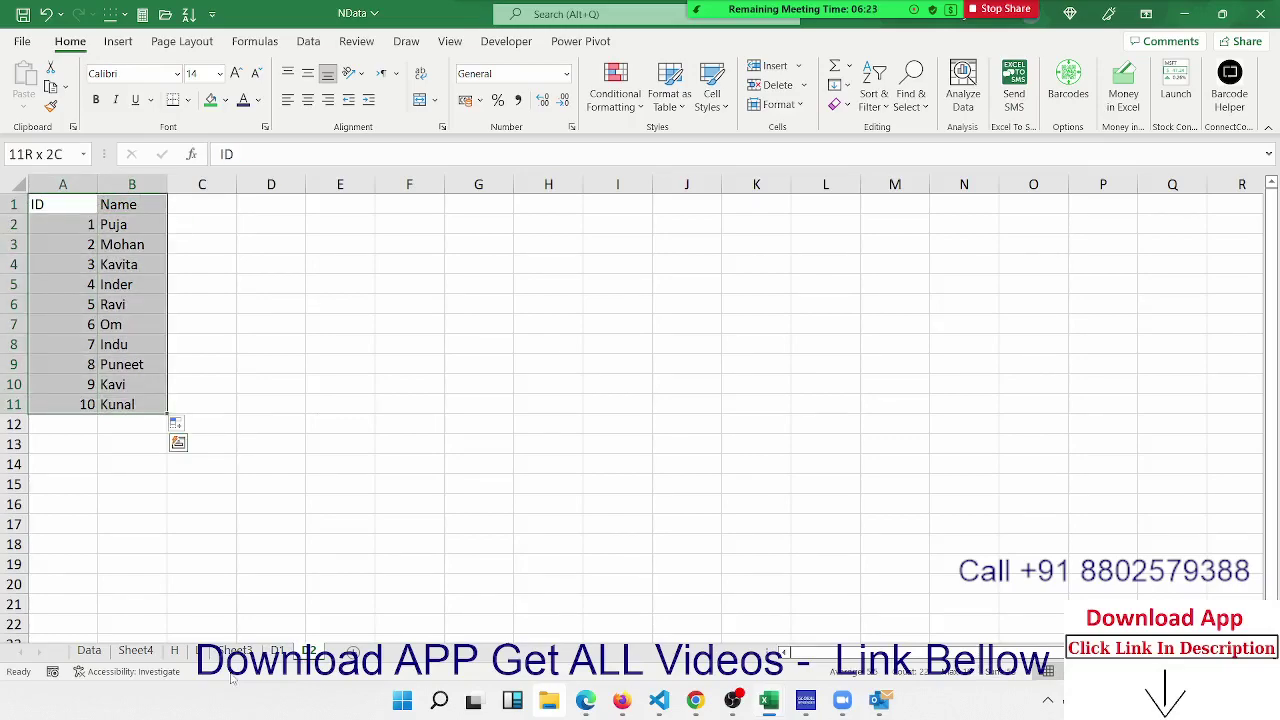
key("ctrl+c")
Paste the ID/Name table at A1 of sheet D1
left_click(278, 651)
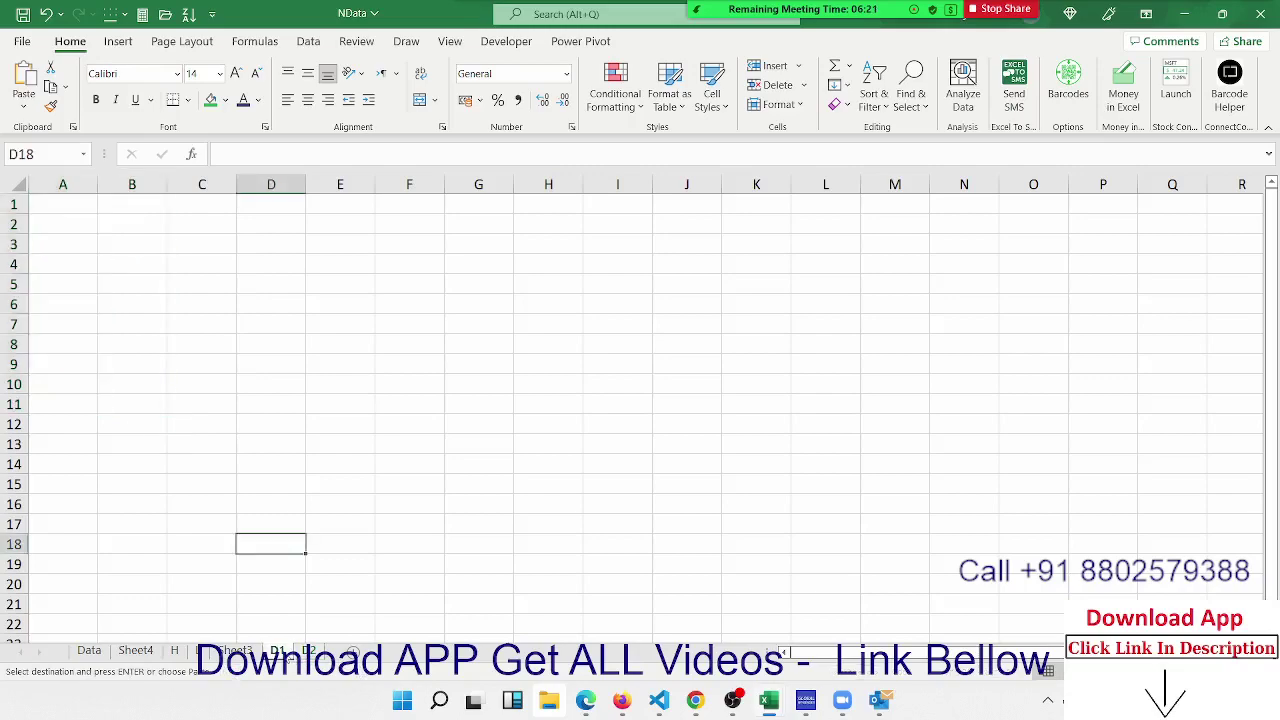
left_click(66, 206)
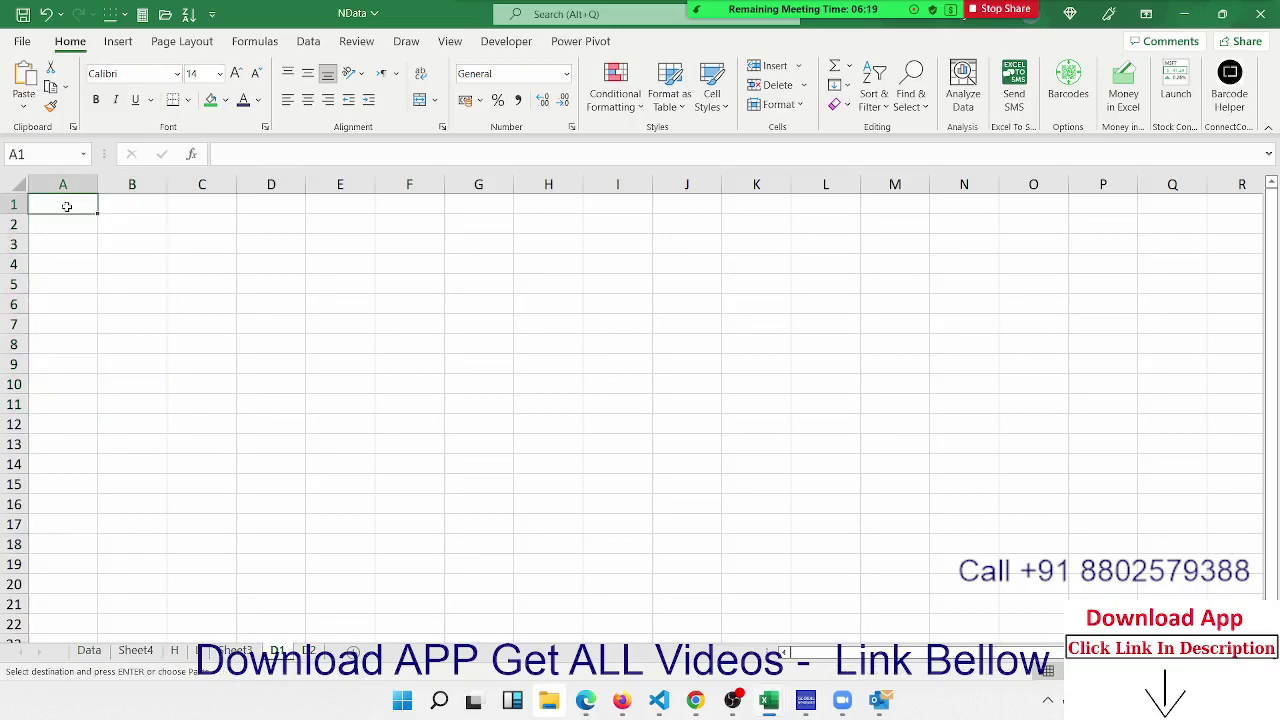
key("ctrl+v")
Renumber D1's IDs as 11 to 20 with the fill handle, then return to Sheet3
double_click(78, 224)
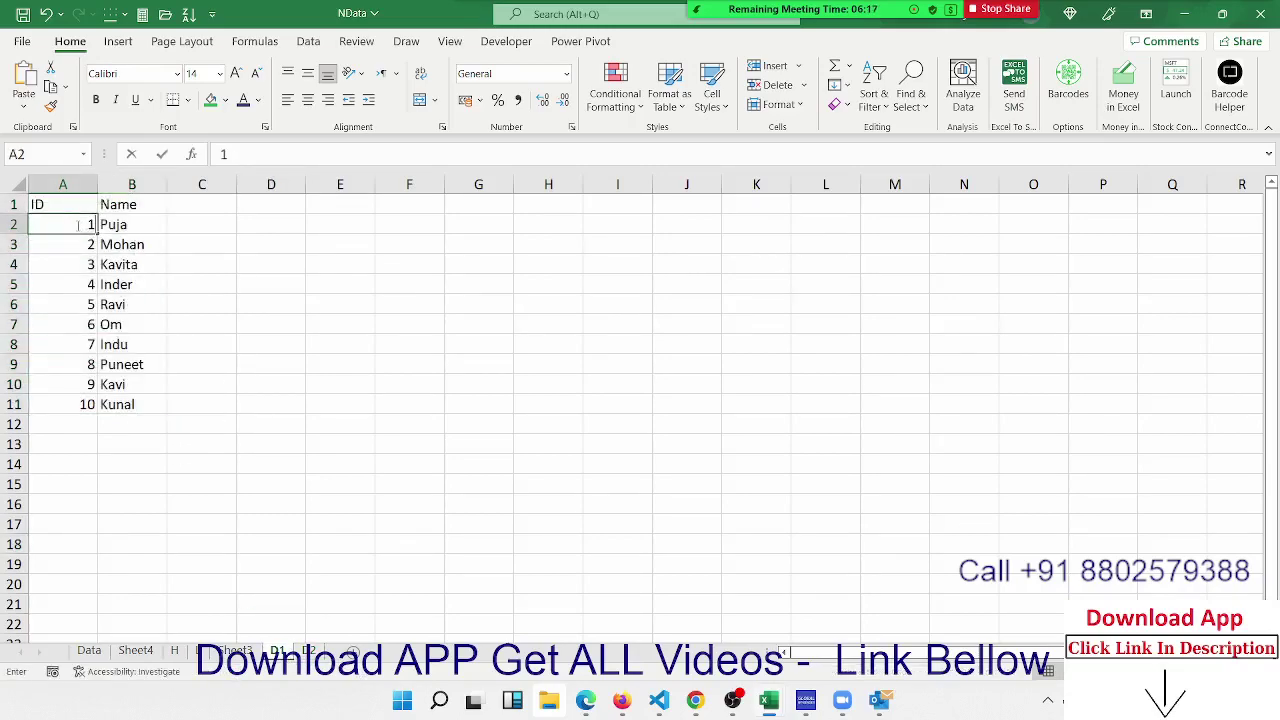
type("1")
key("Return")
key("F2")
key("Home")
type("1")
key("Return")
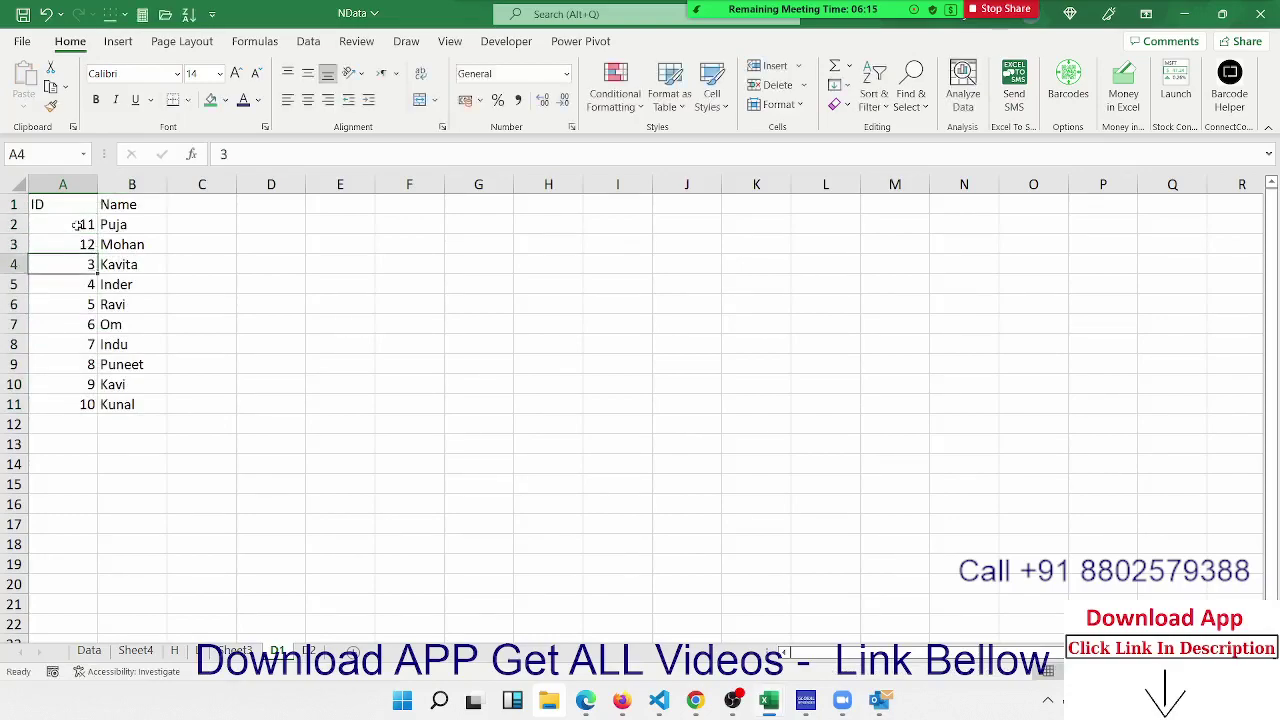
key("Up")
left_click_drag(78, 224, 78, 244)
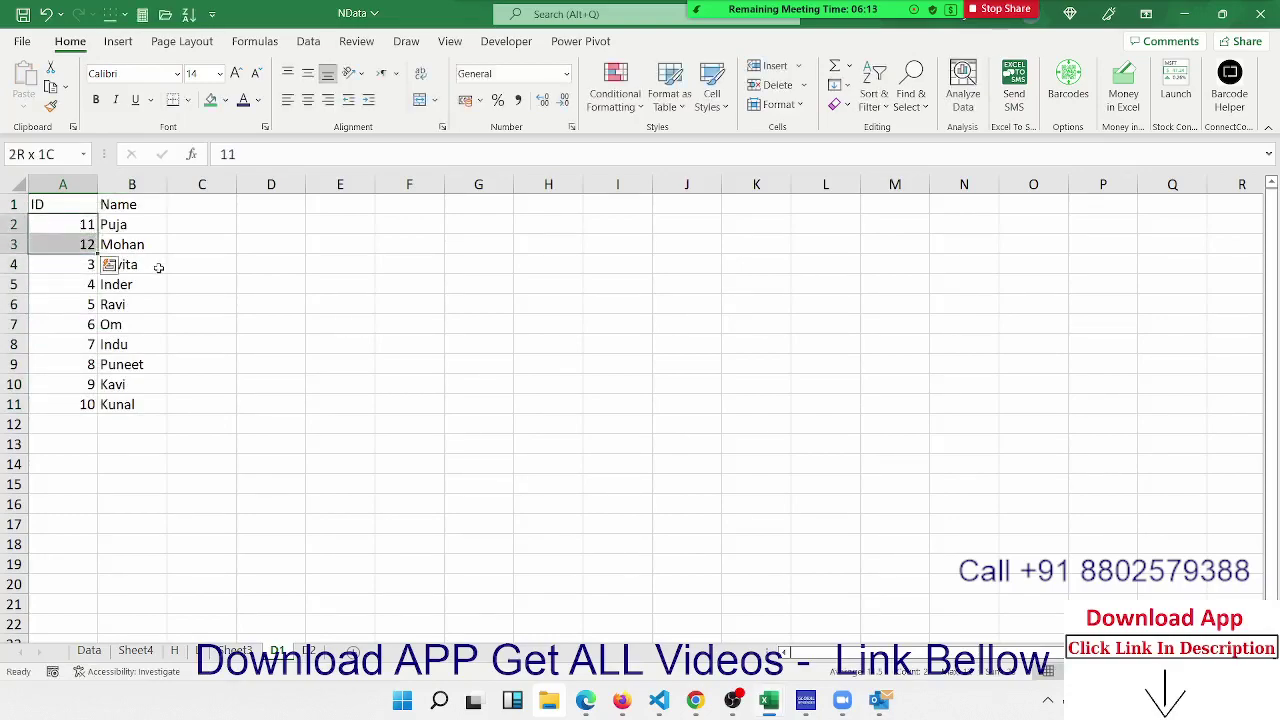
double_click(95, 255)
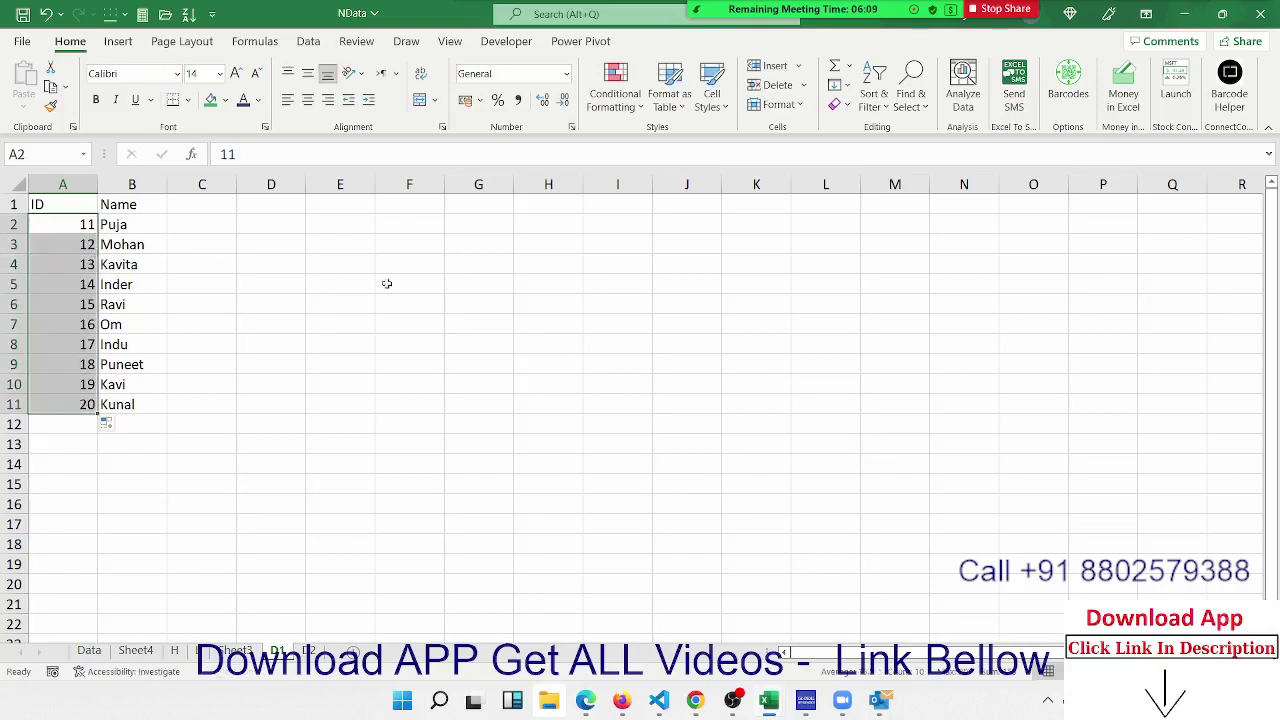
left_click(416, 403)
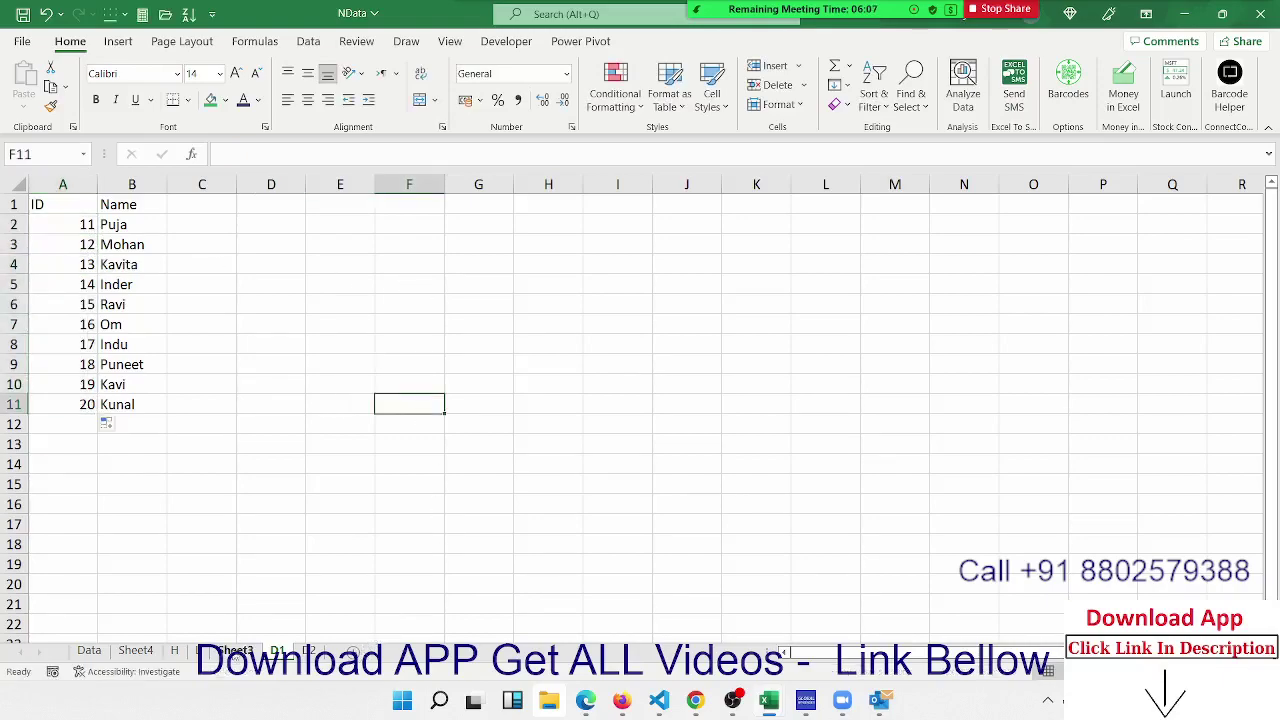
left_click(236, 651)
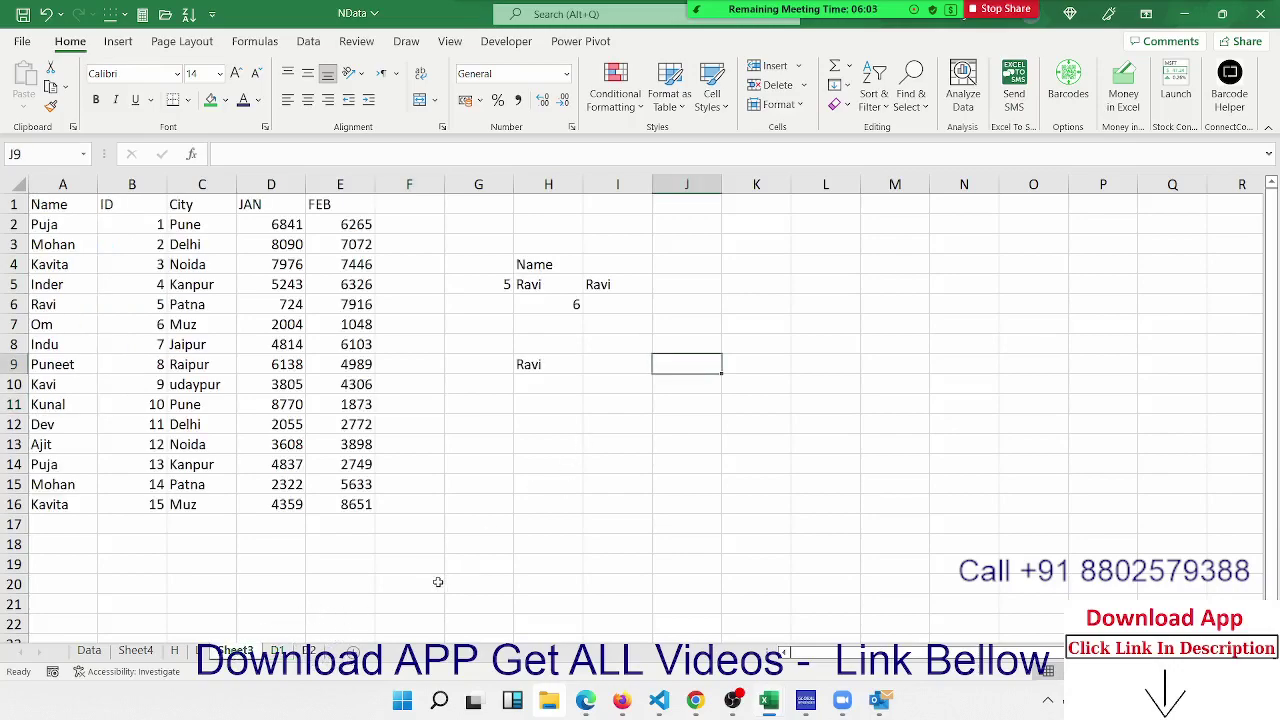
Add a new sheet and enter the ID header in A1 with IDs 1 and 11 below it
left_click(352, 651)
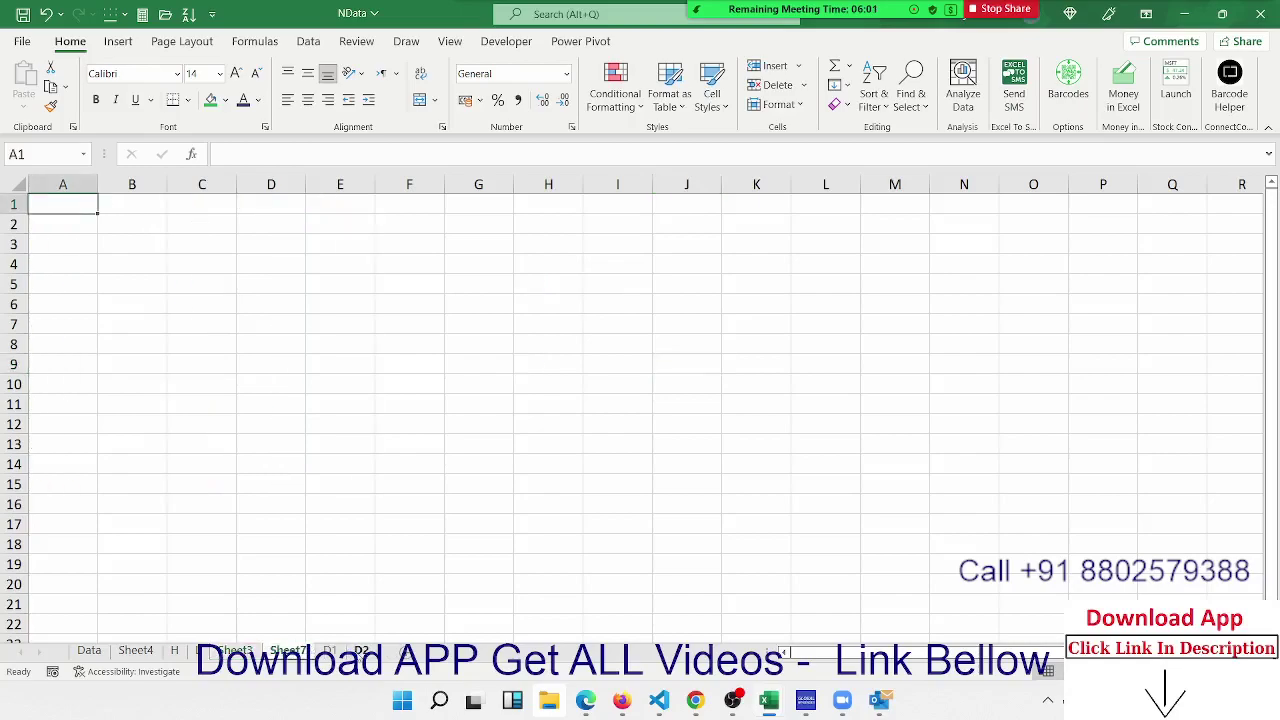
type("ID")
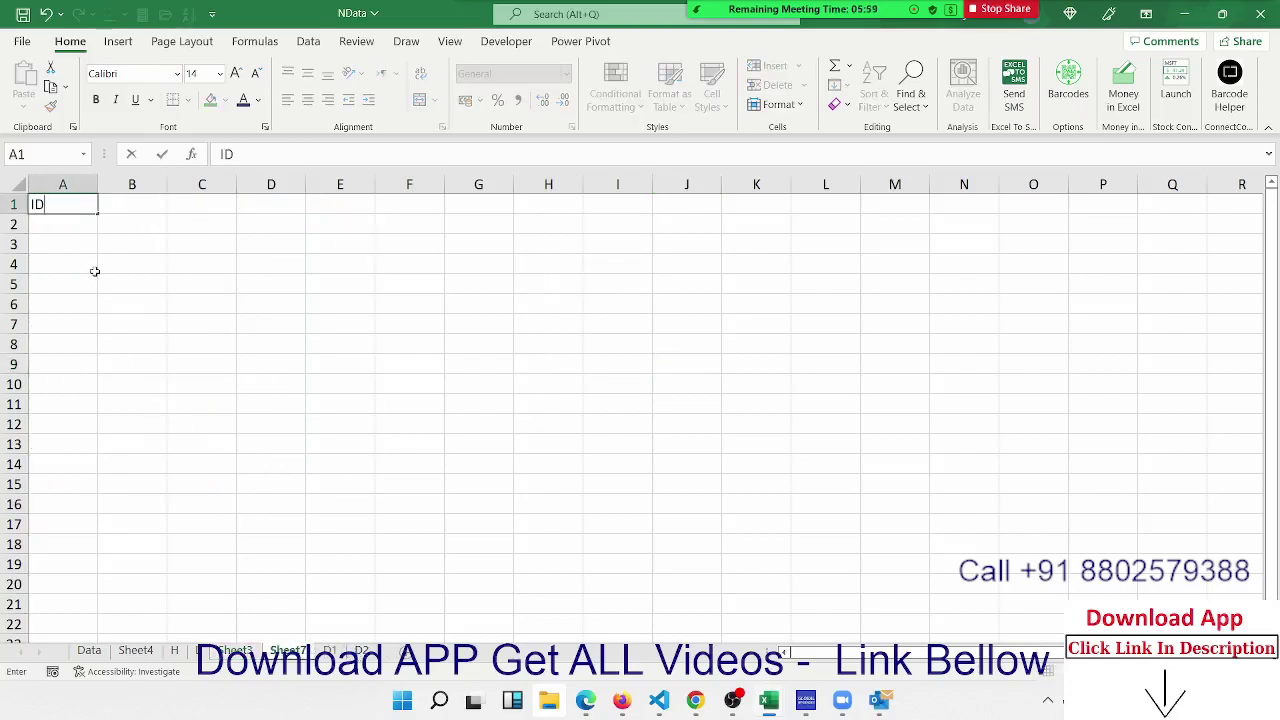
key("Return")
type("1")
key("Return")
type("1")
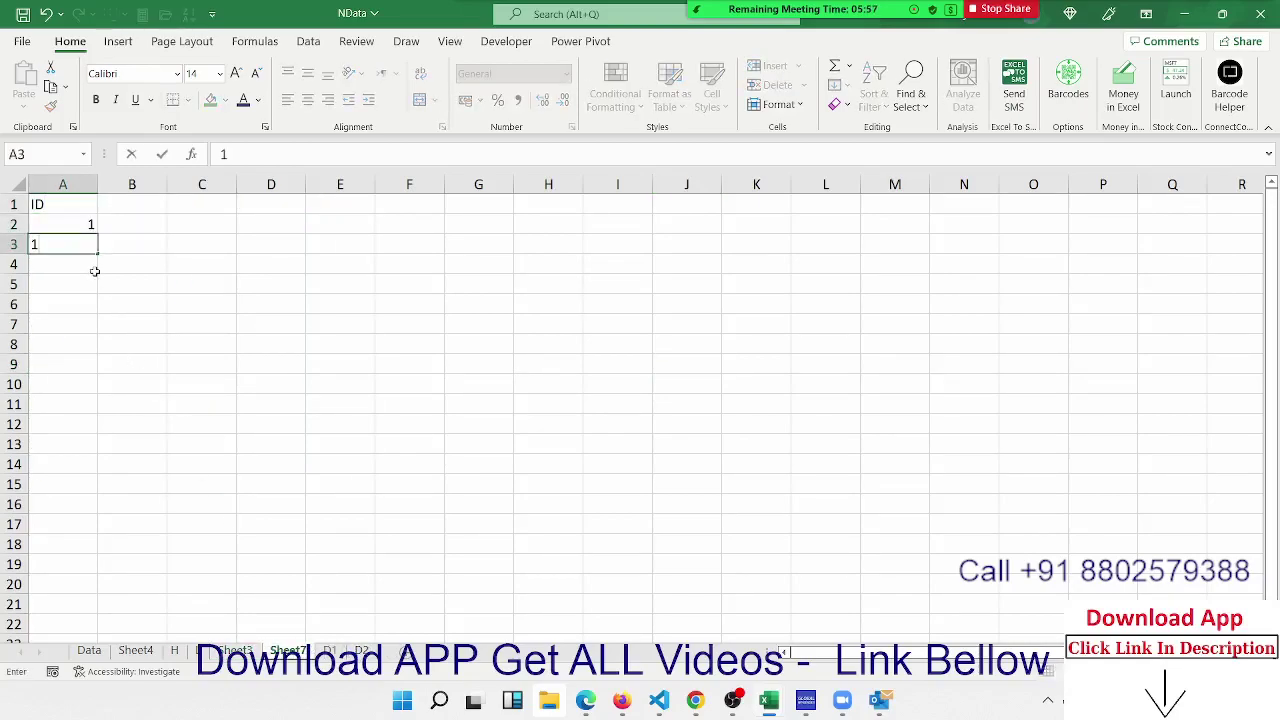
type("1")
key("Return")
type("1")
Enter the remaining IDs 4, 14, 19 and 9 in A4:A7
key("BackSpace")
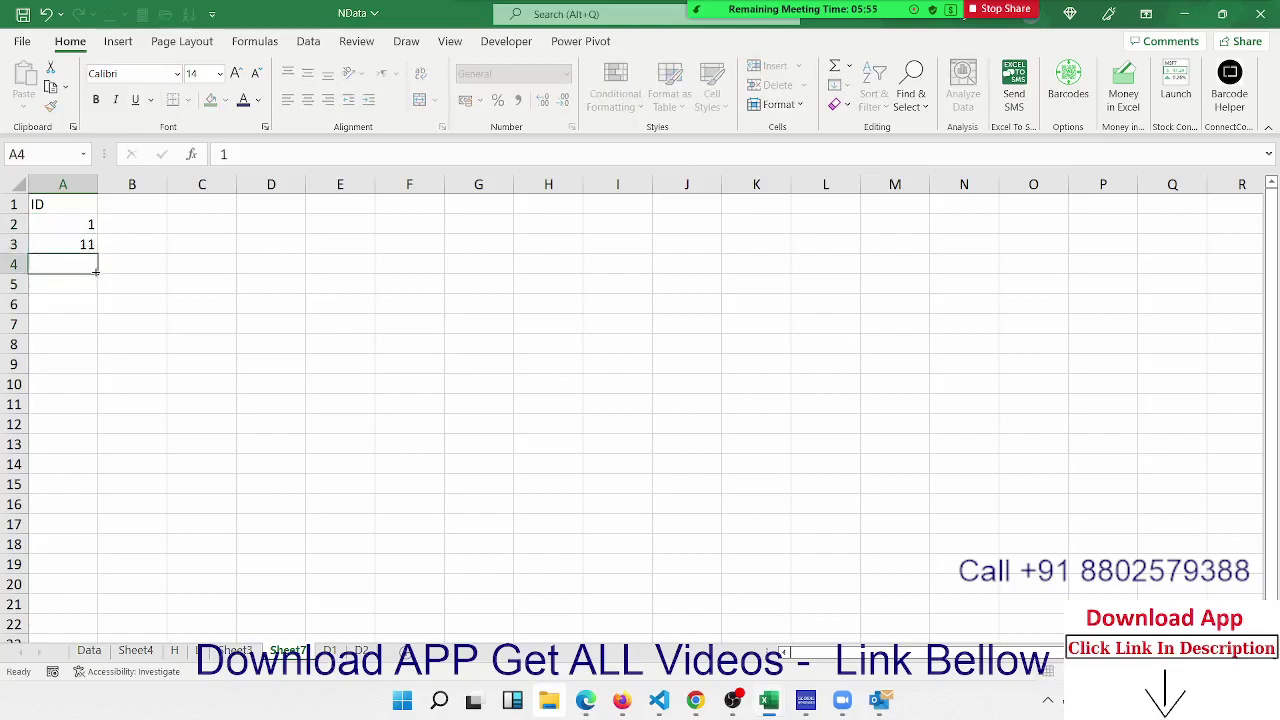
type("4")
key("Return")
type("14")
key("Return")
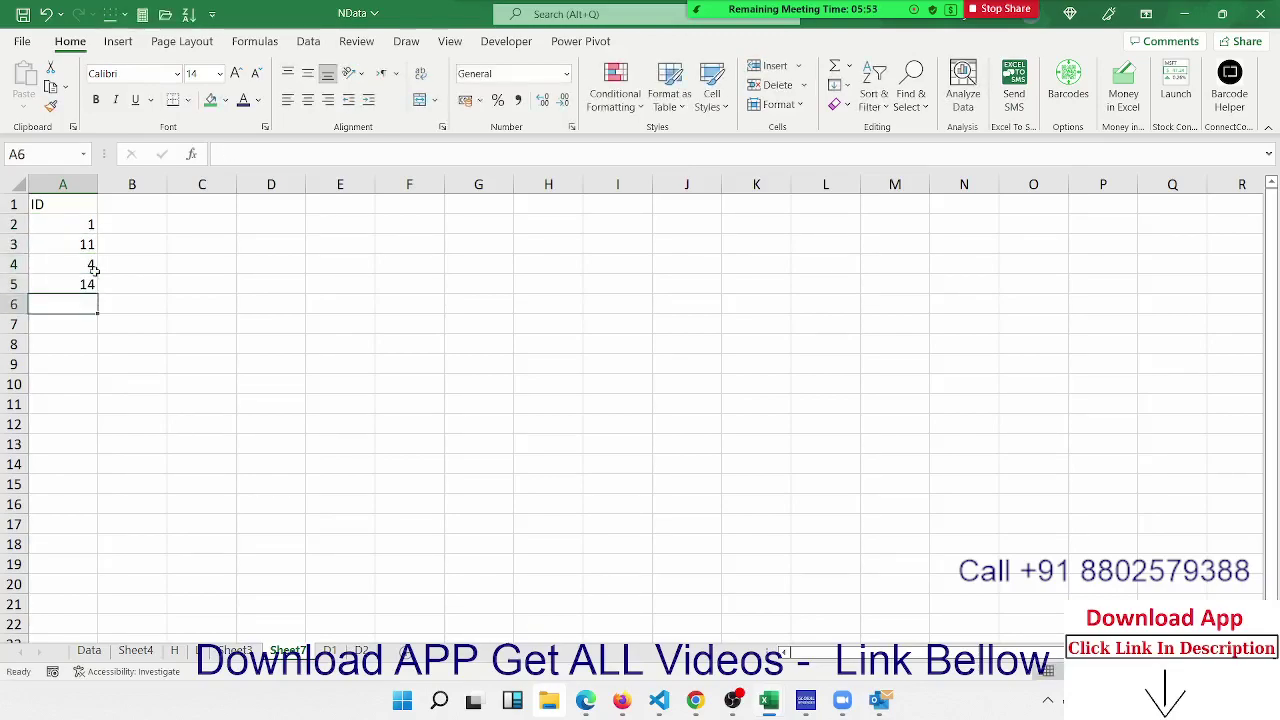
type("19")
key("Return")
type("9")
key("Return")
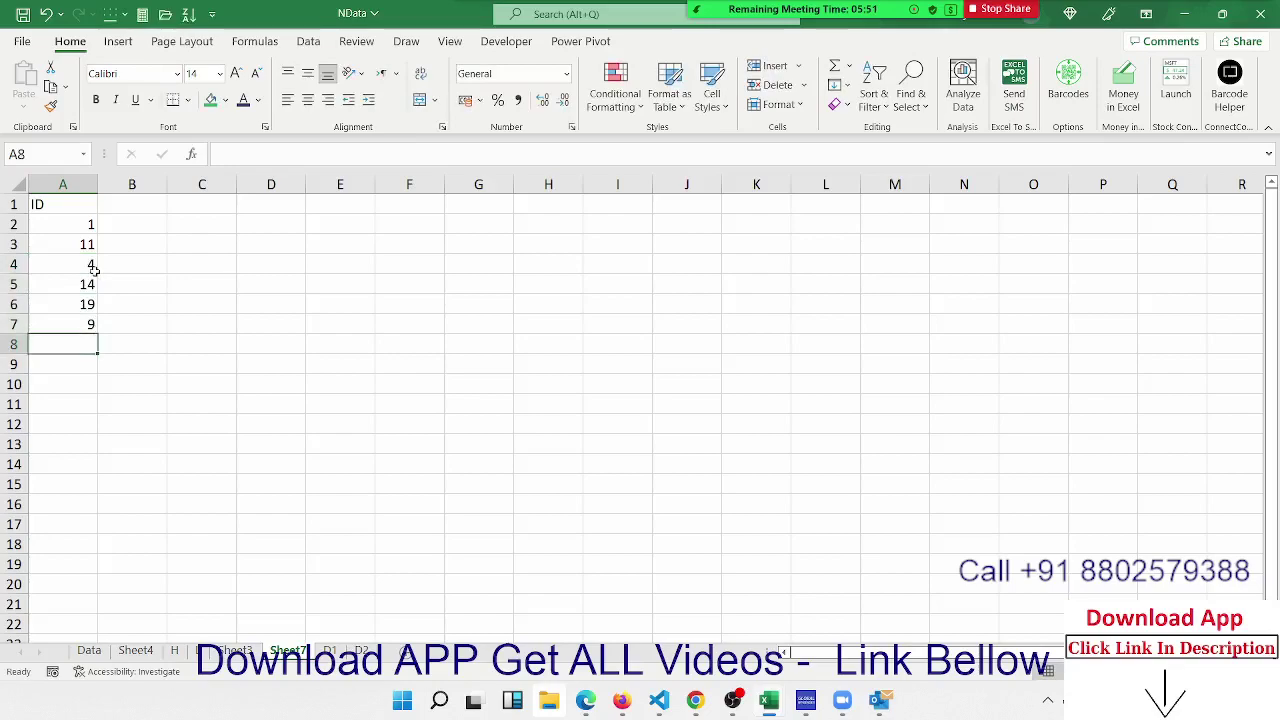
left_click(151, 201)
Enter the Name header in B1 and =VLOOKUP(A2,'D1'!A:B,2,0) in B2
type("N")
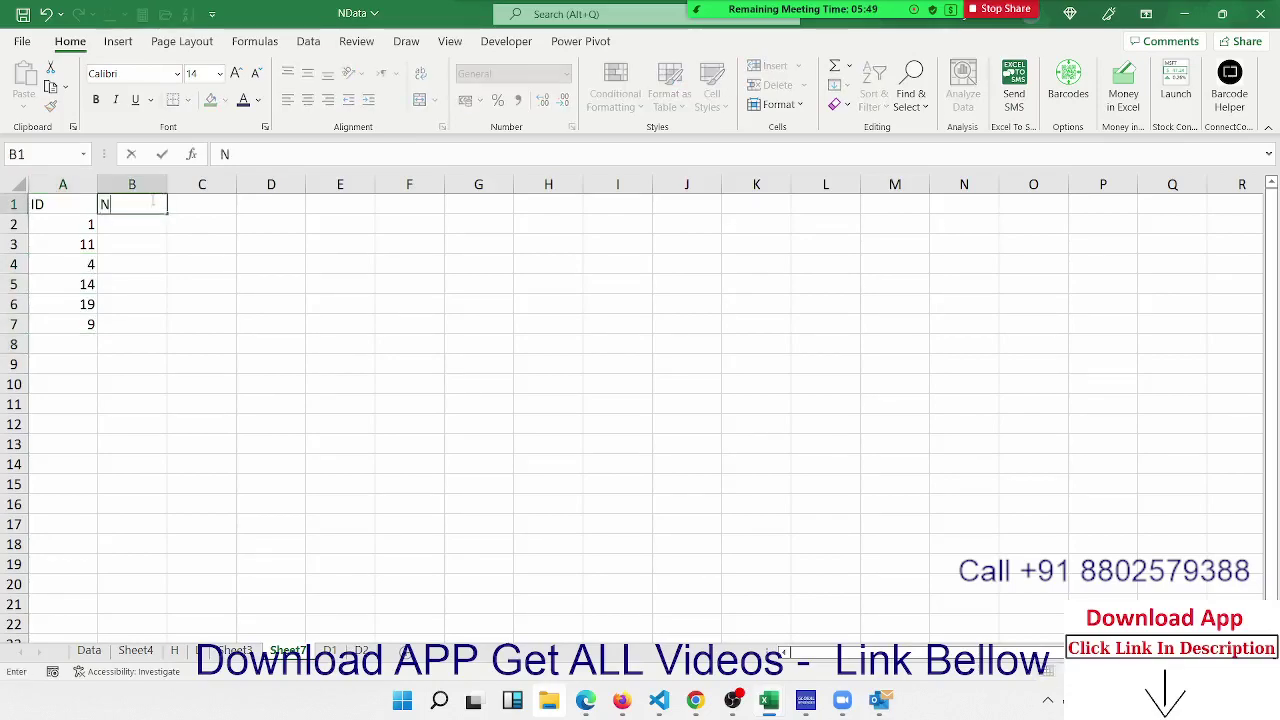
type("ame")
key("Return")
type("=vl")
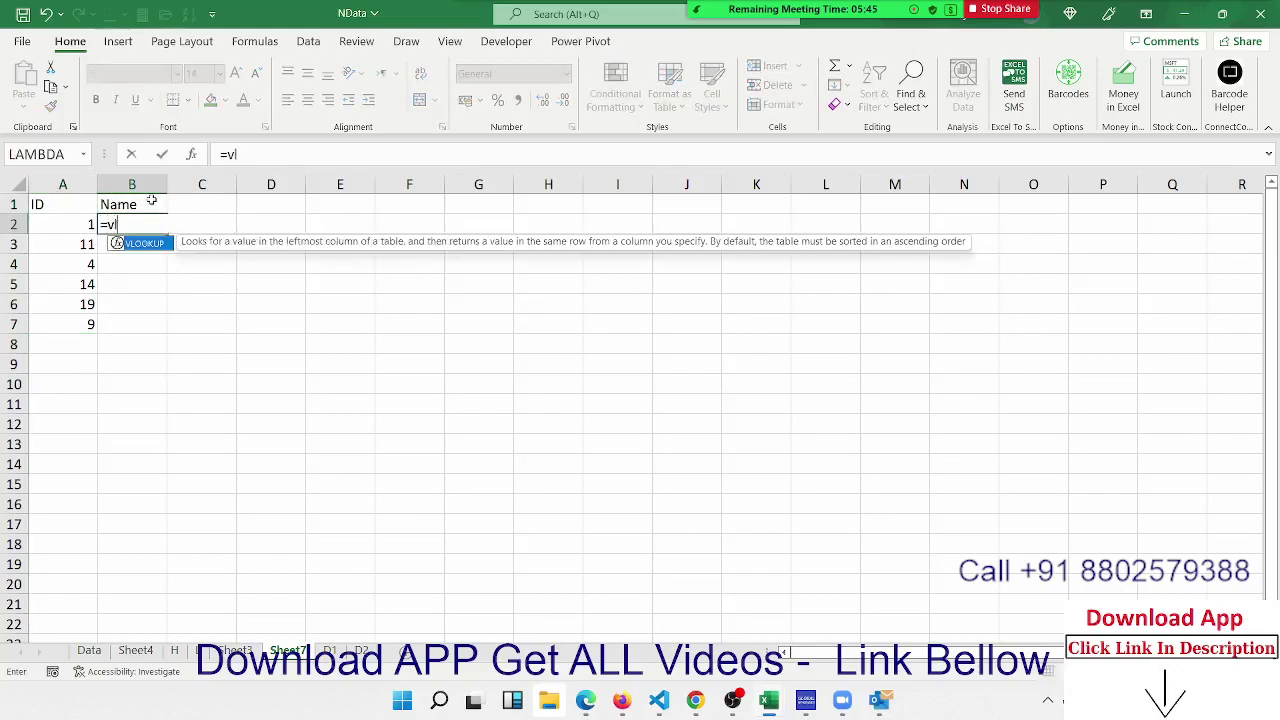
key("Tab")
key("Left")
type(",")
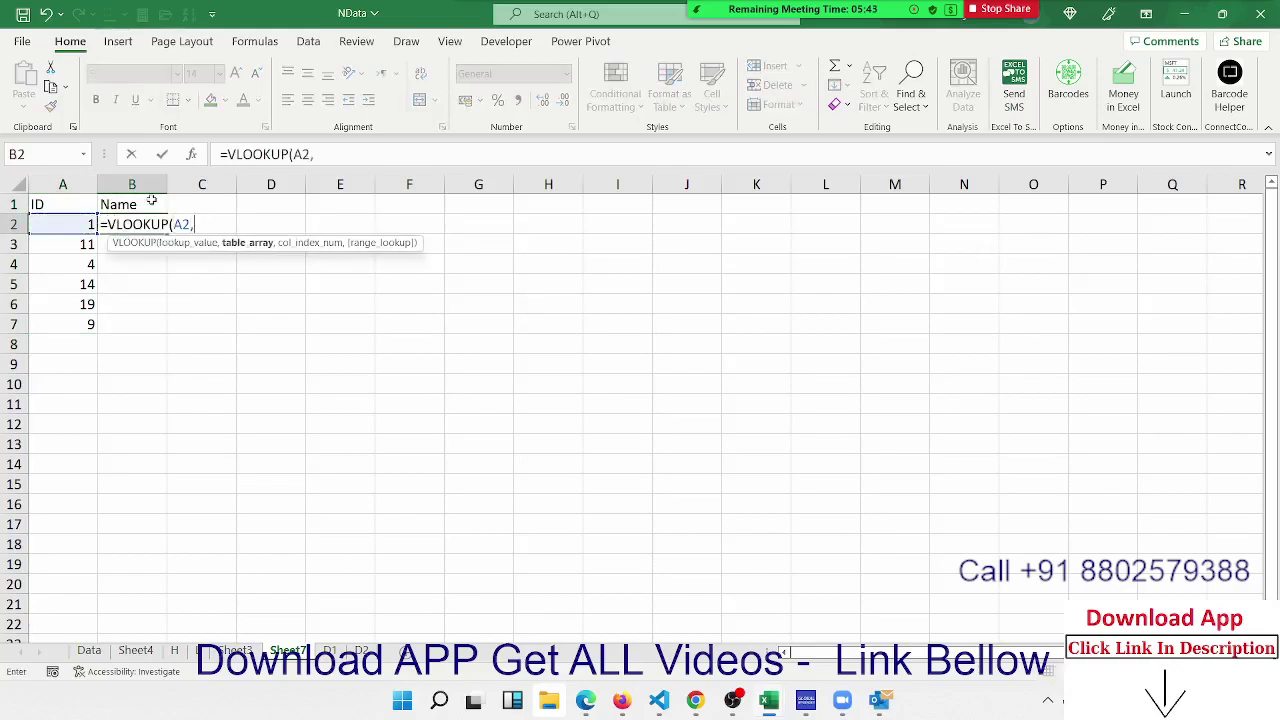
left_click(330, 650)
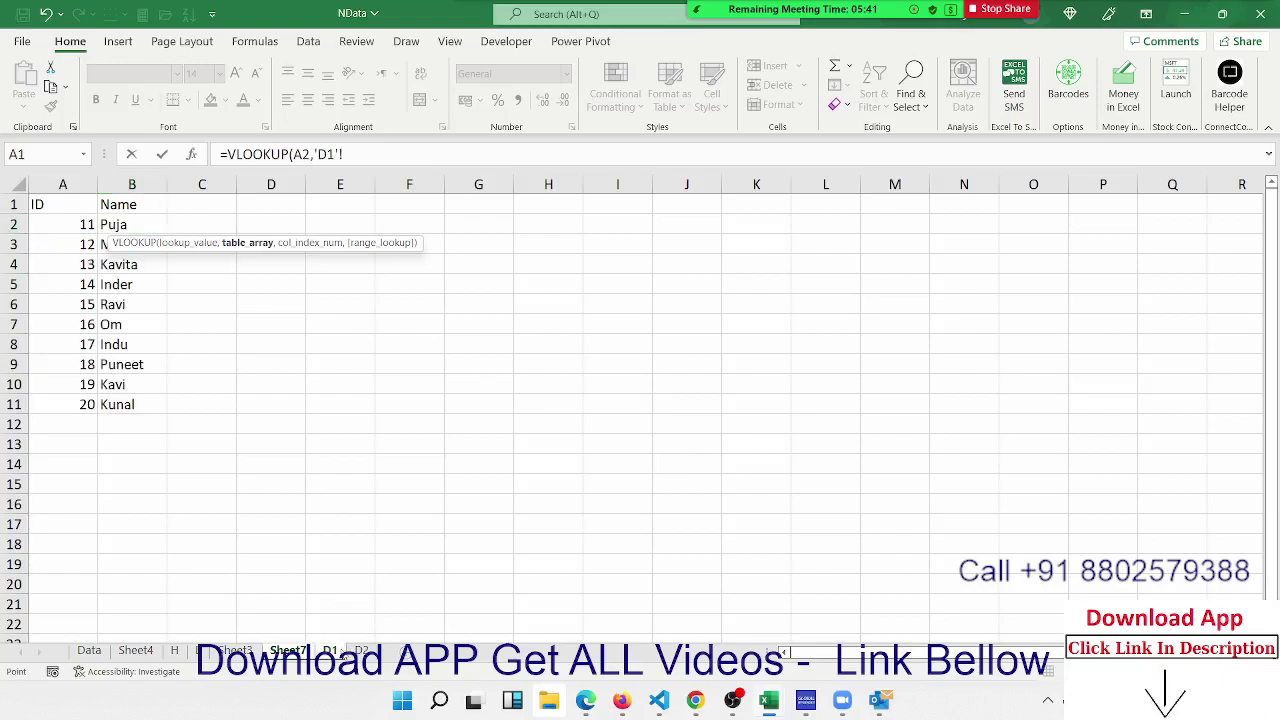
left_click(81, 188)
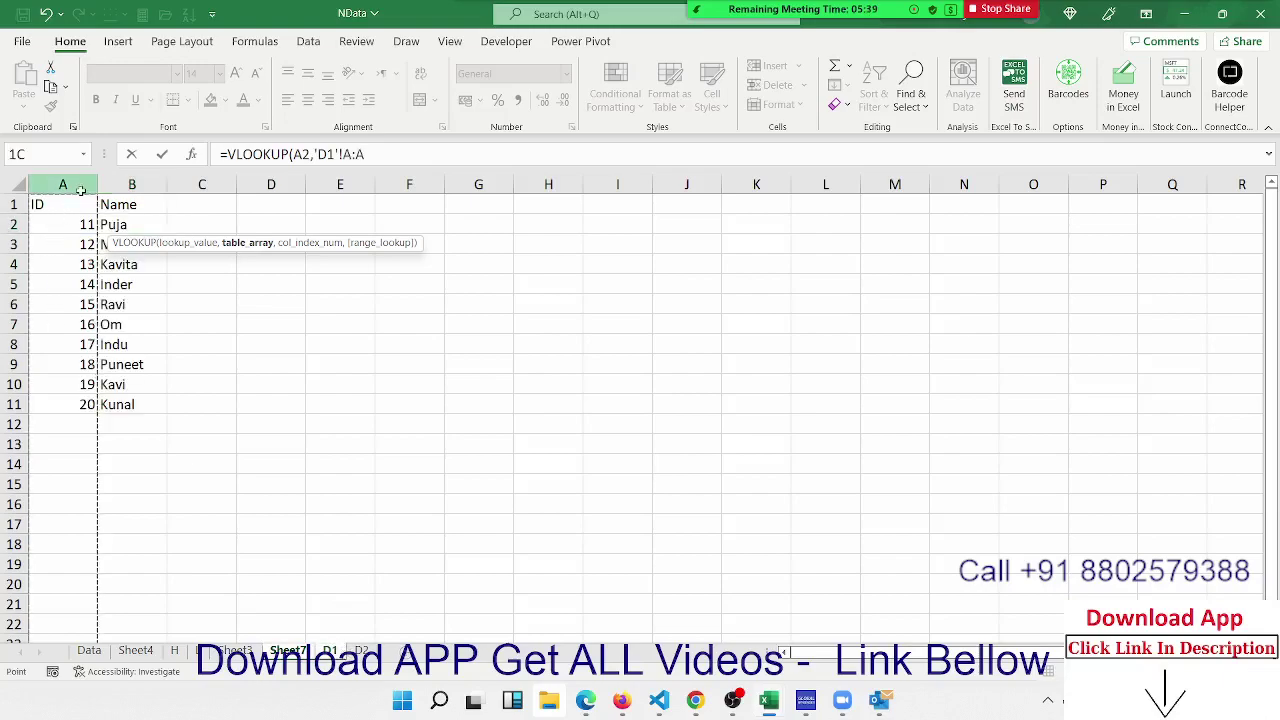
left_click_drag(81, 190, 128, 182)
type(",2")
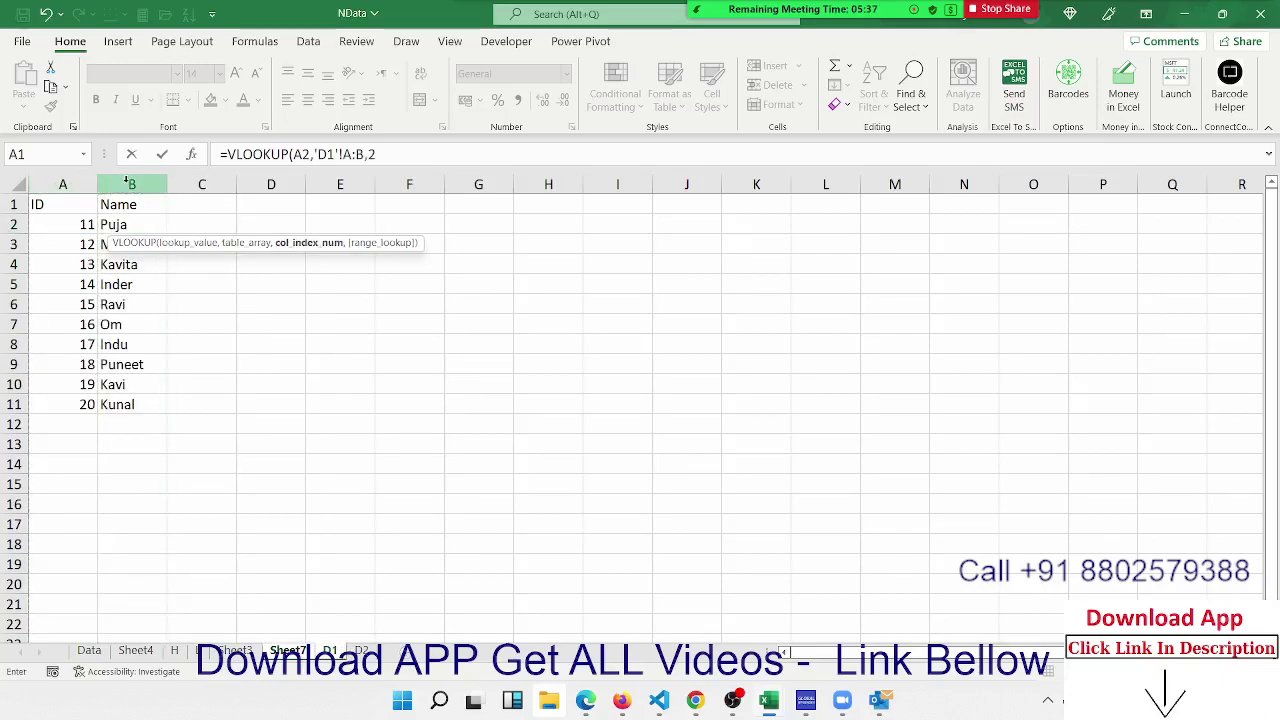
type(",0")
key("Return")
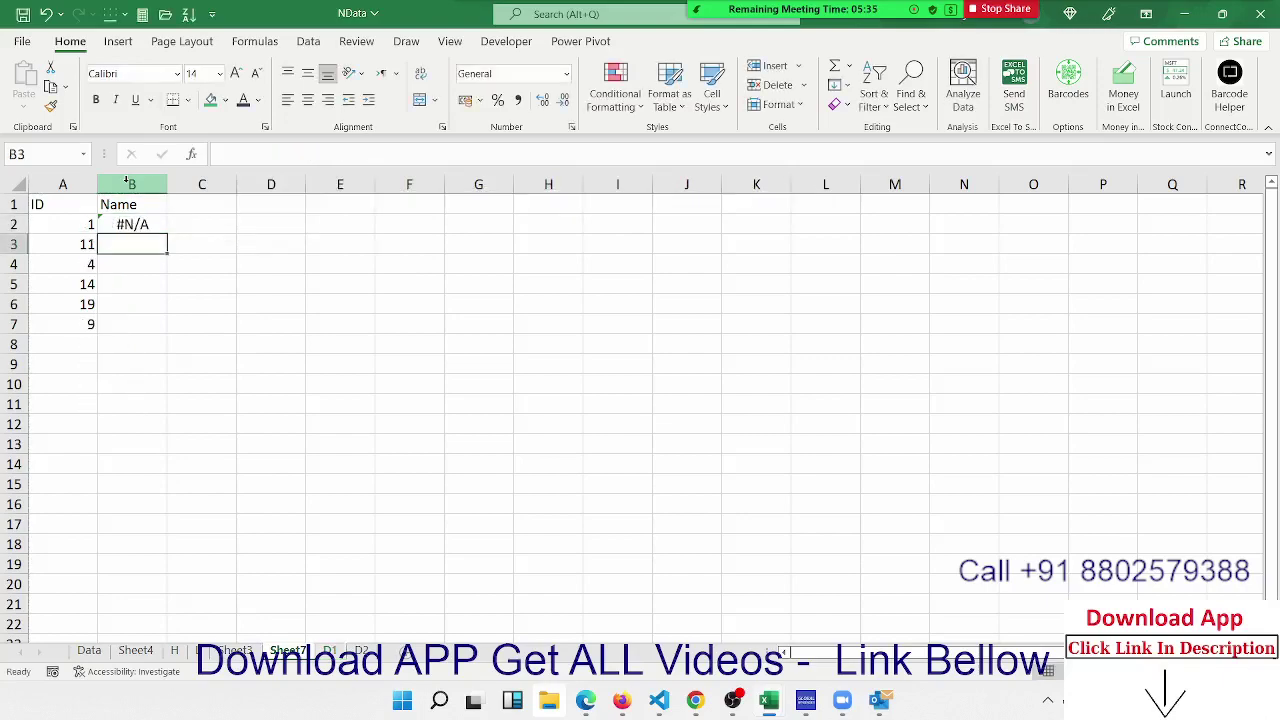
Try pointing B2's lookup at sheet D2, then undo to keep sheet D1
key("Up")
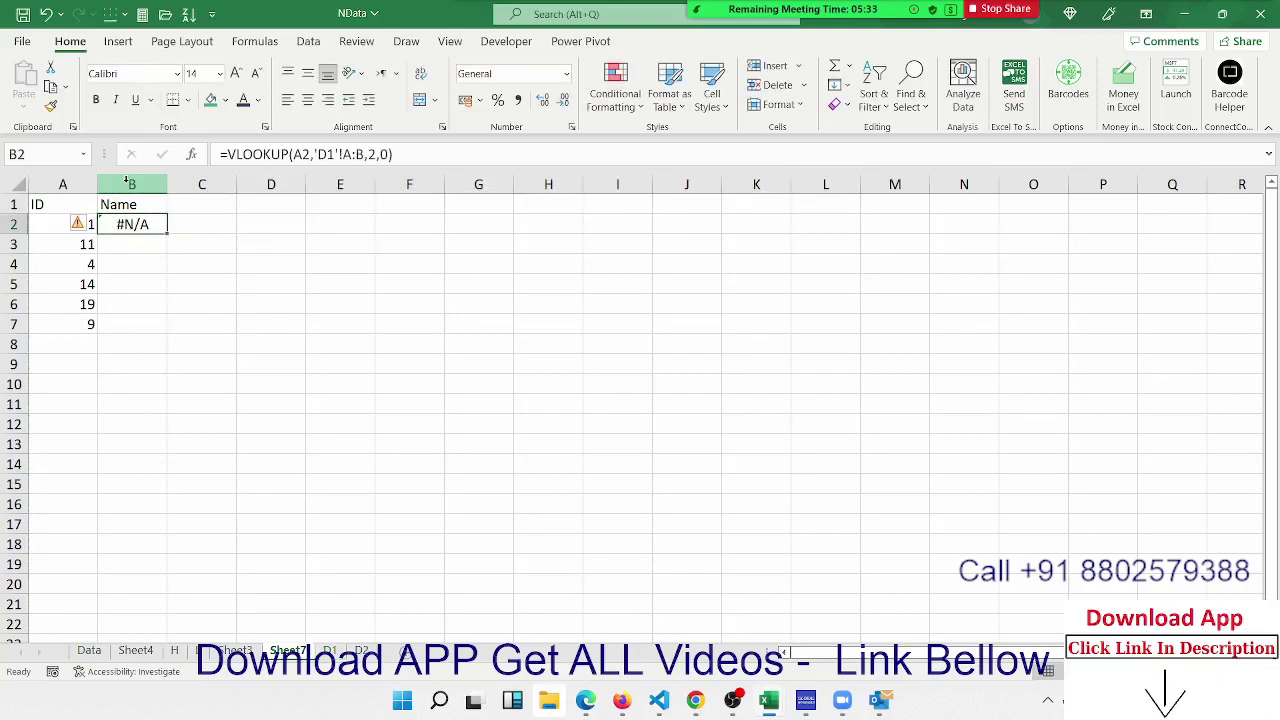
left_click(328, 157)
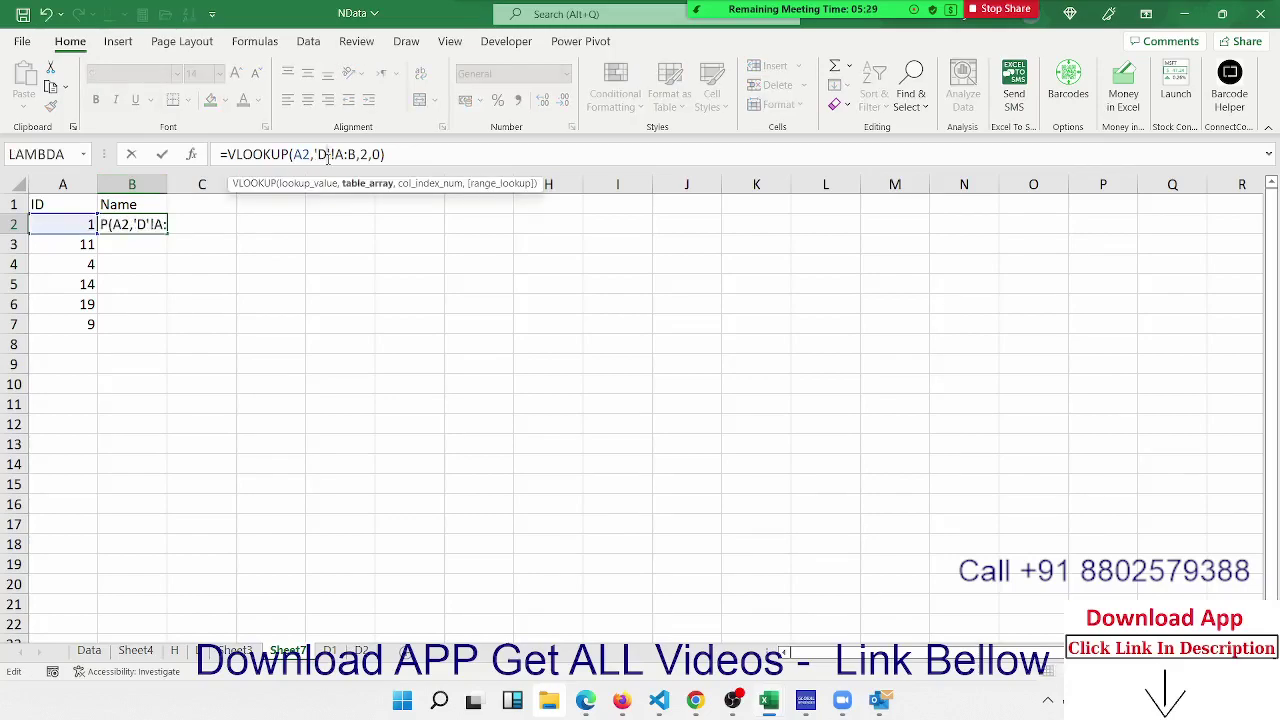
type("2")
key("Return")
key("Up")
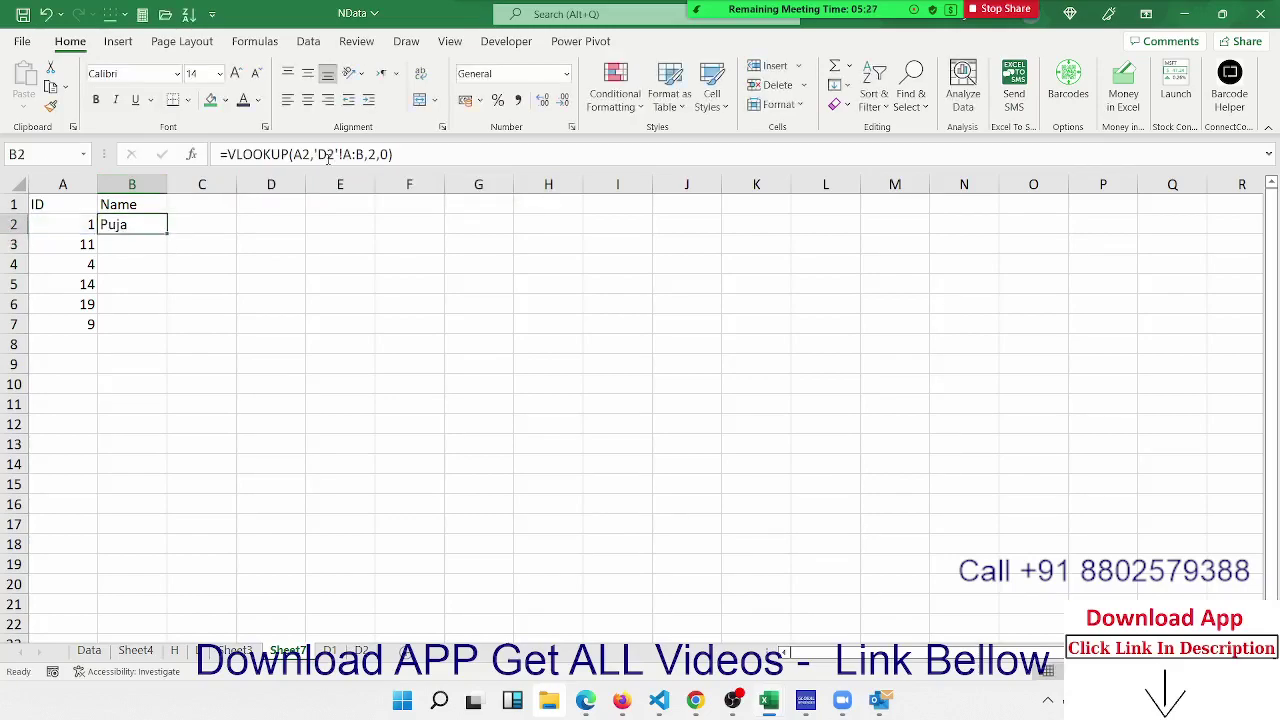
key("ctrl+z")
key("Right")
Enter =VLOOKUP(A2,'D2'!A:B,2,) in C2 so it returns Puja for ID 1
type("=v")
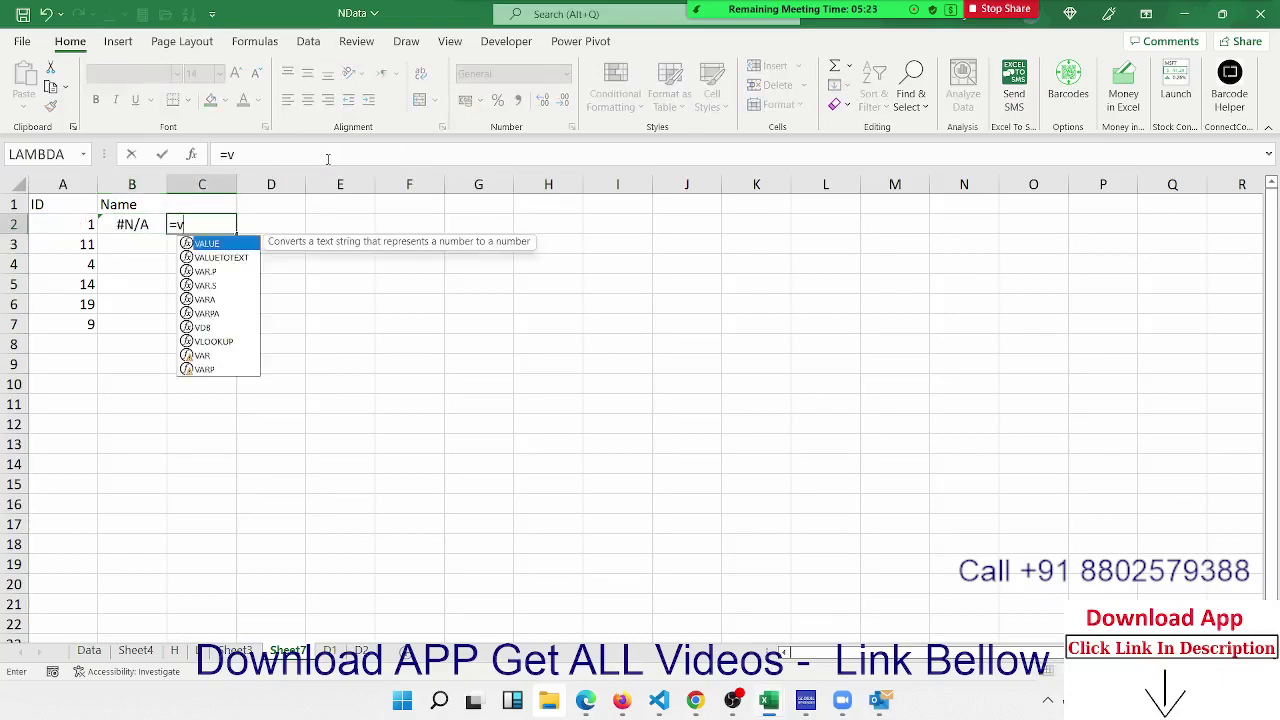
type("l")
key("Tab")
key("Left")
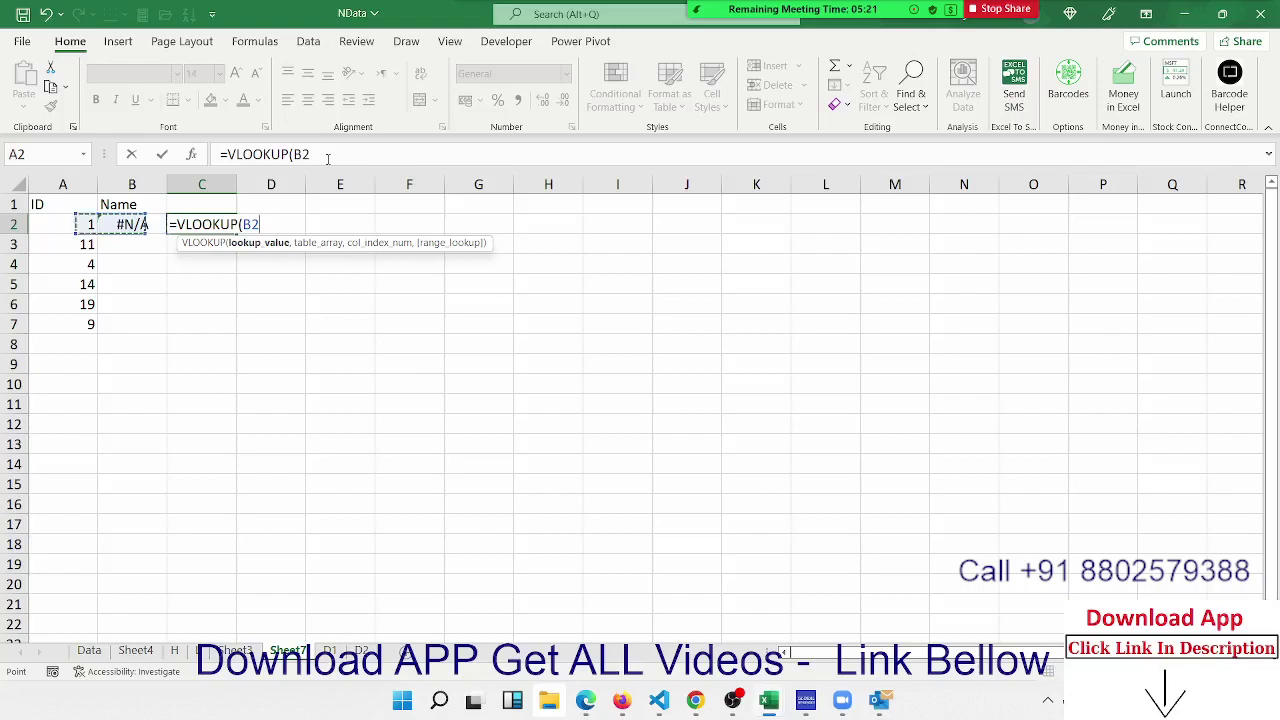
key("Left")
type(",")
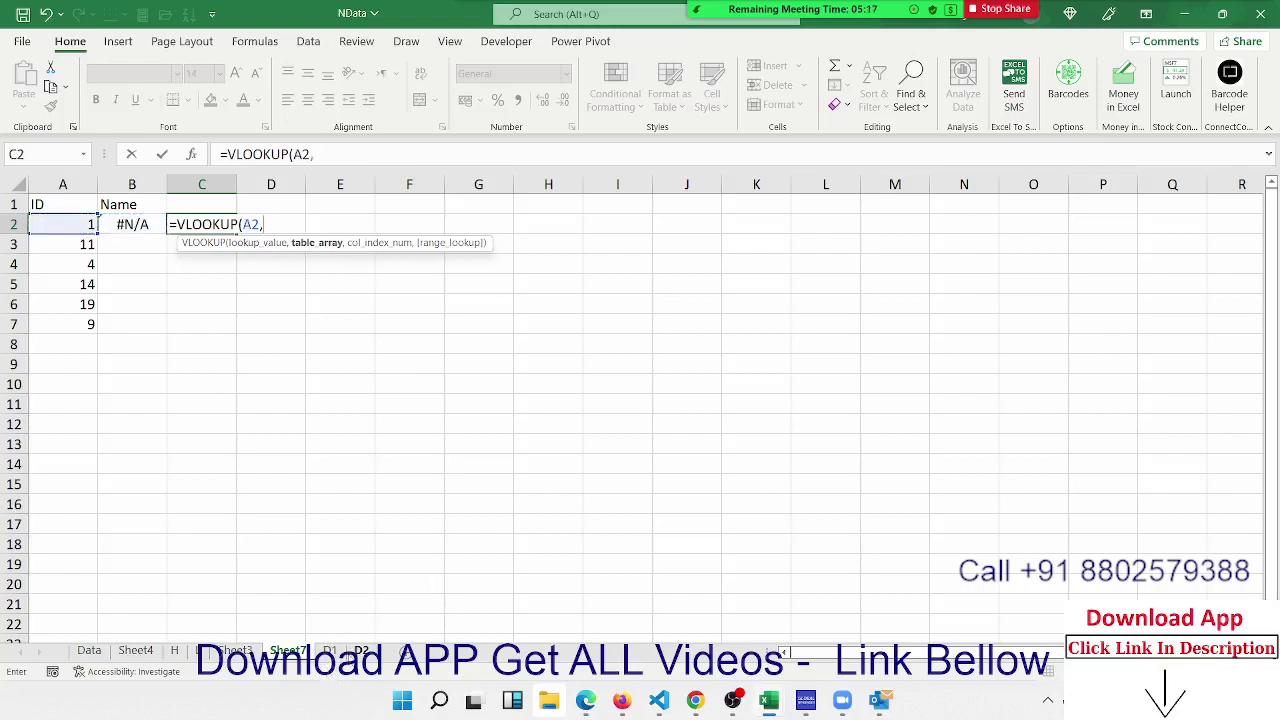
left_click(360, 651)
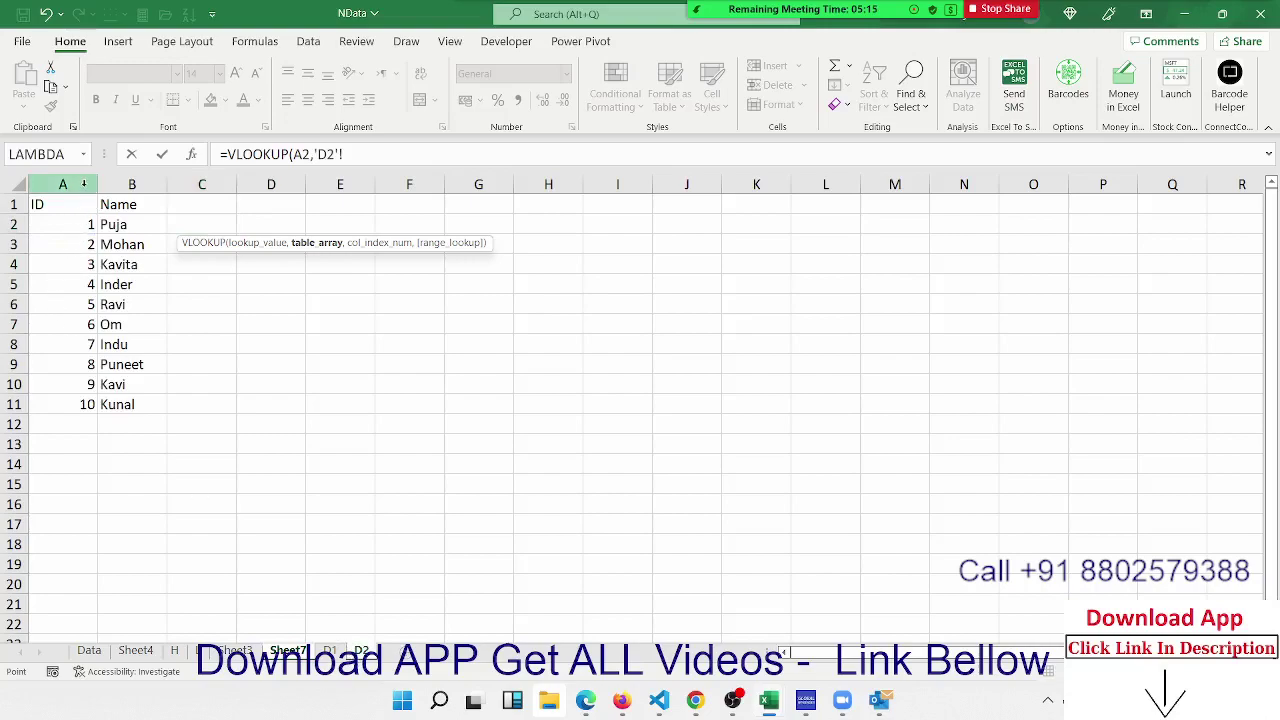
left_click_drag(65, 184, 111, 184)
type(",")
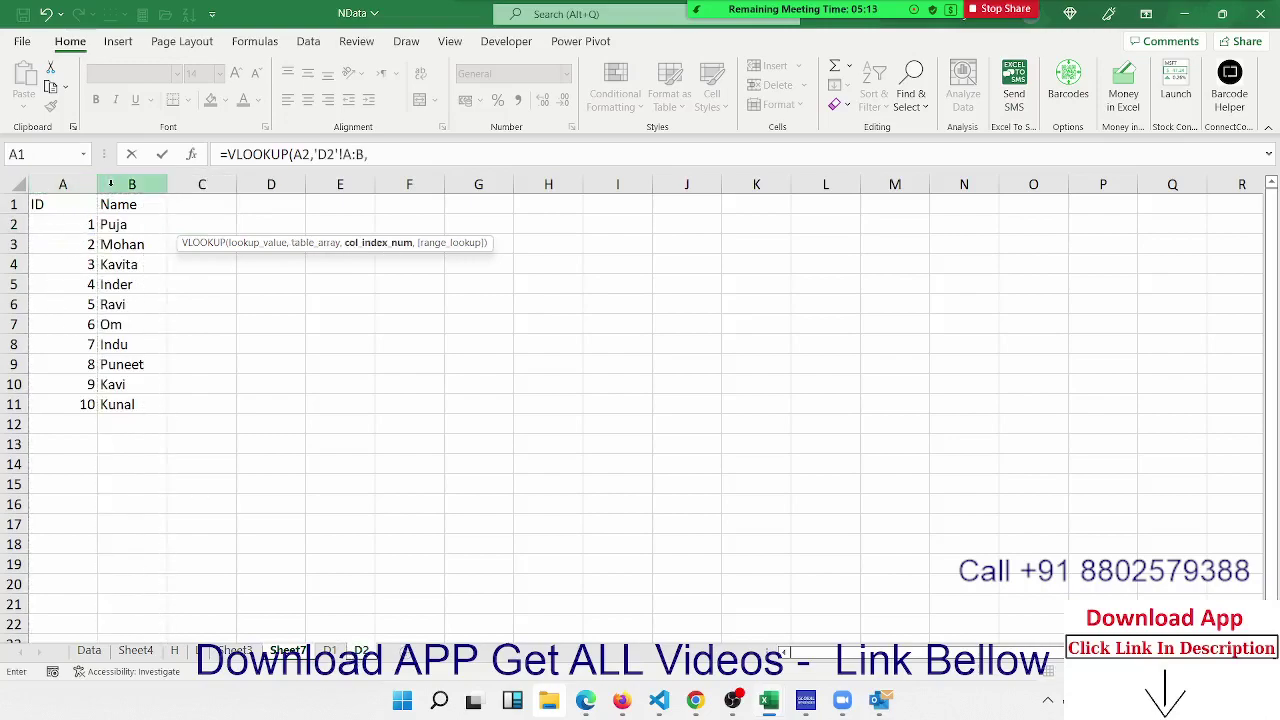
type("2,0")
key("Return")
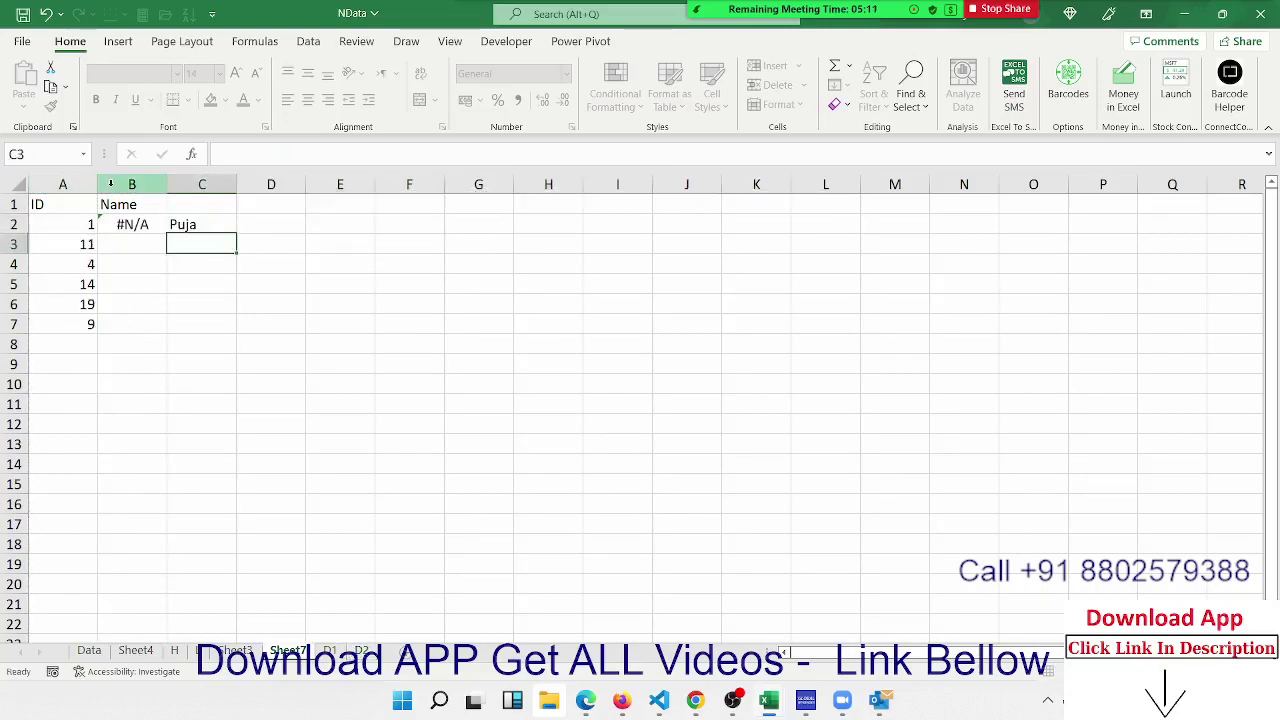
key("Up")
key("Right")
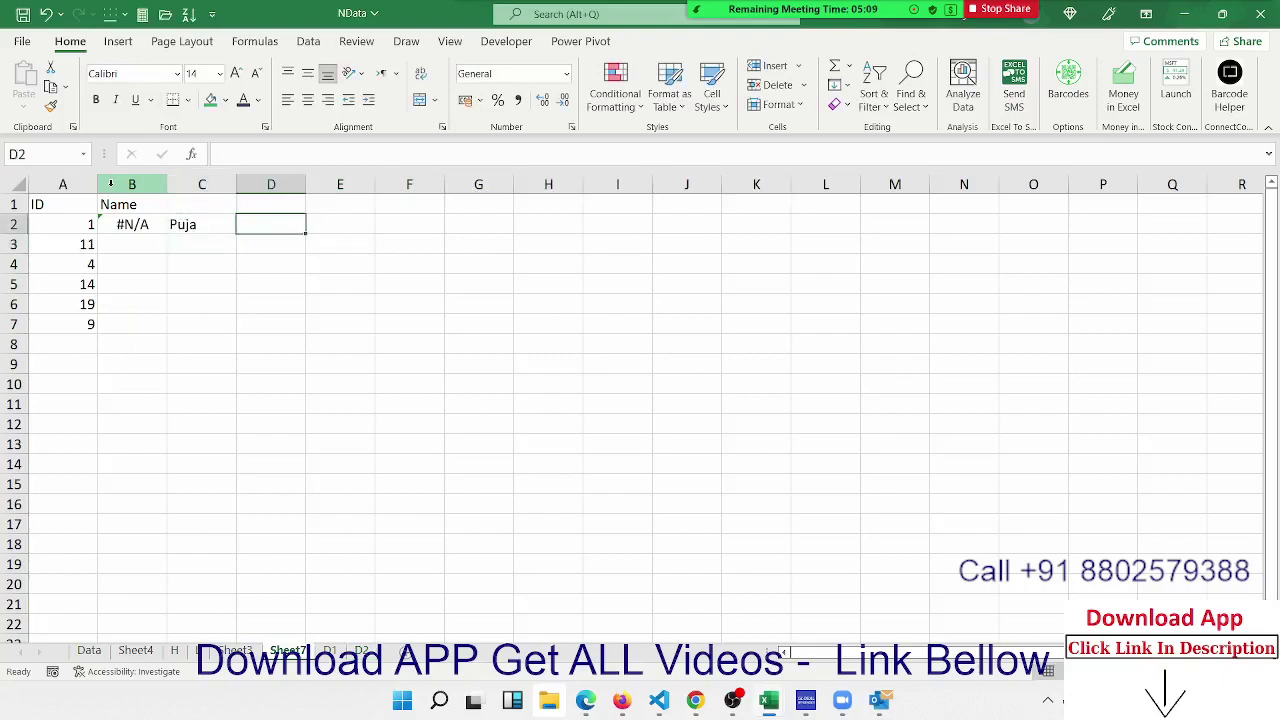
Enter =IFERROR(B2,C2) in D2 to combine the two lookups
type("=if")
key("Down")
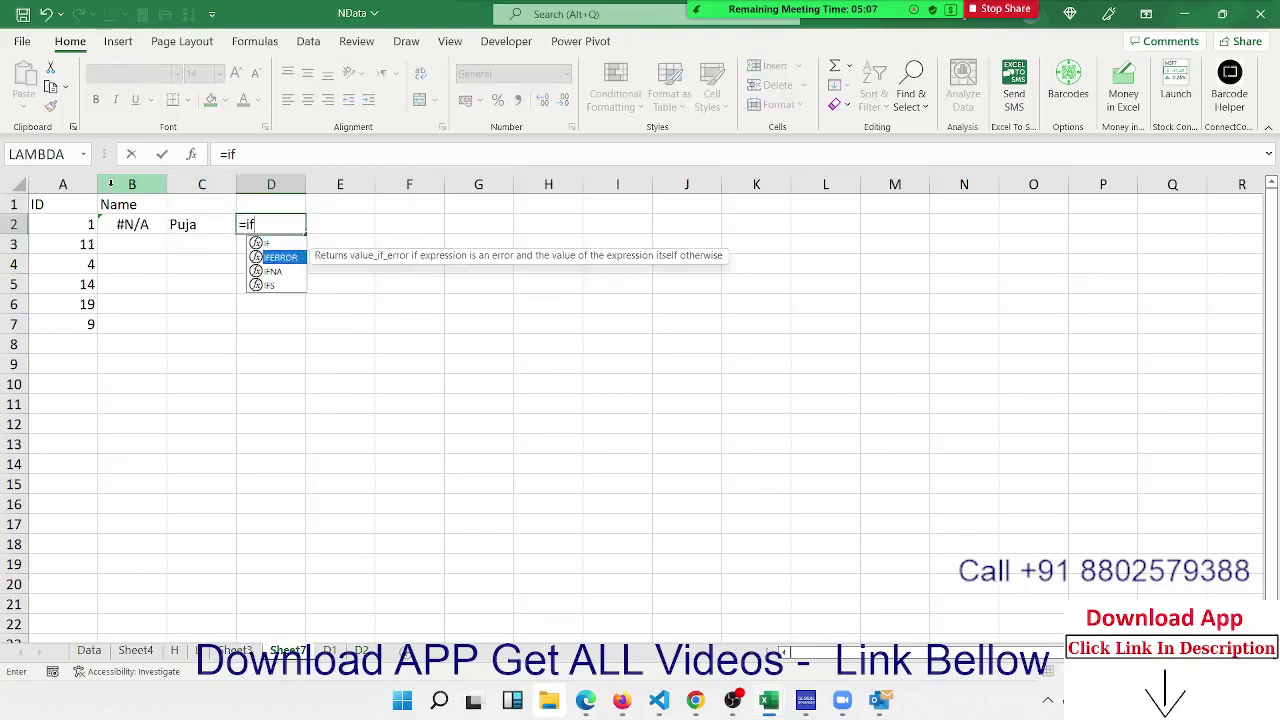
key("Tab")
key("Left")
key("Left")
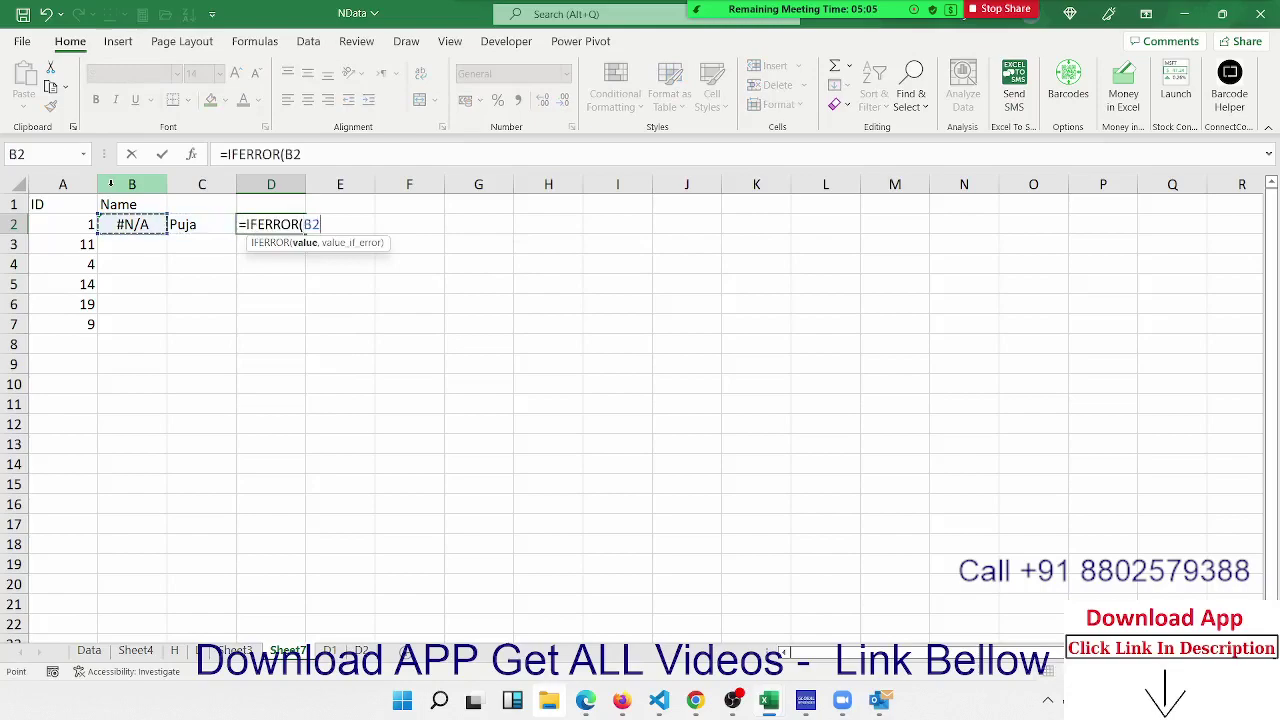
type(",")
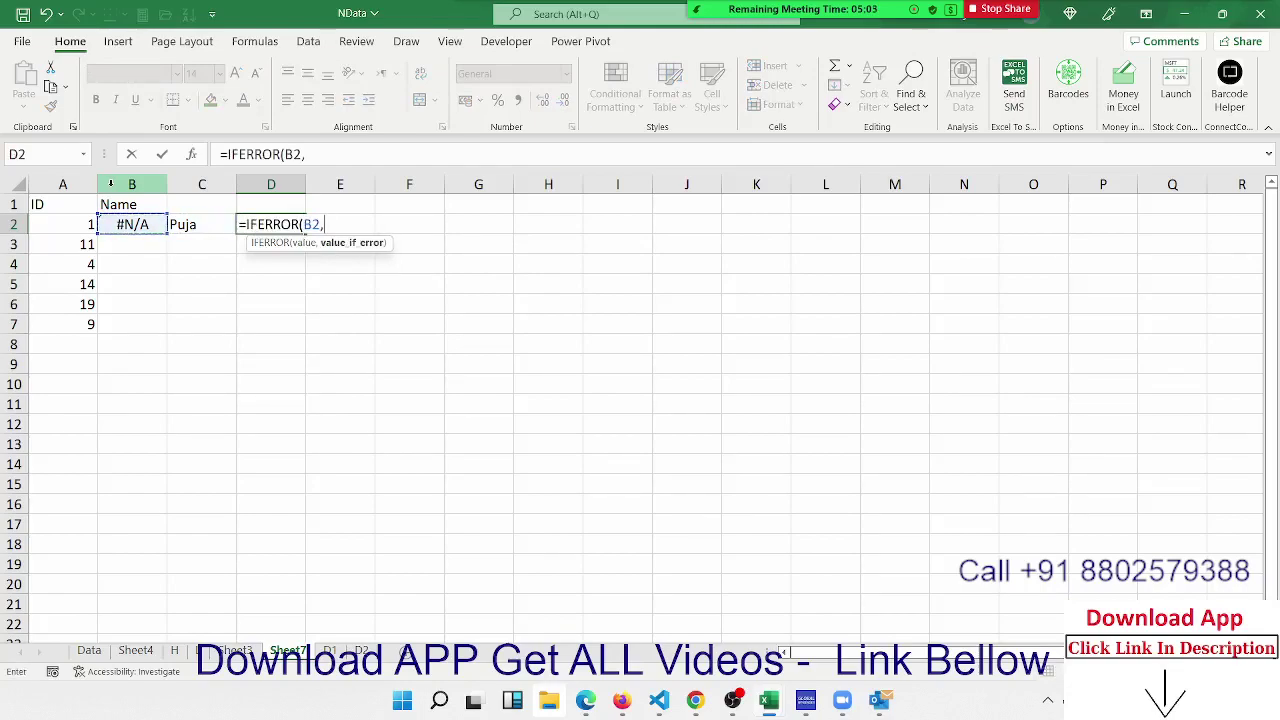
key("Left")
key("Return")
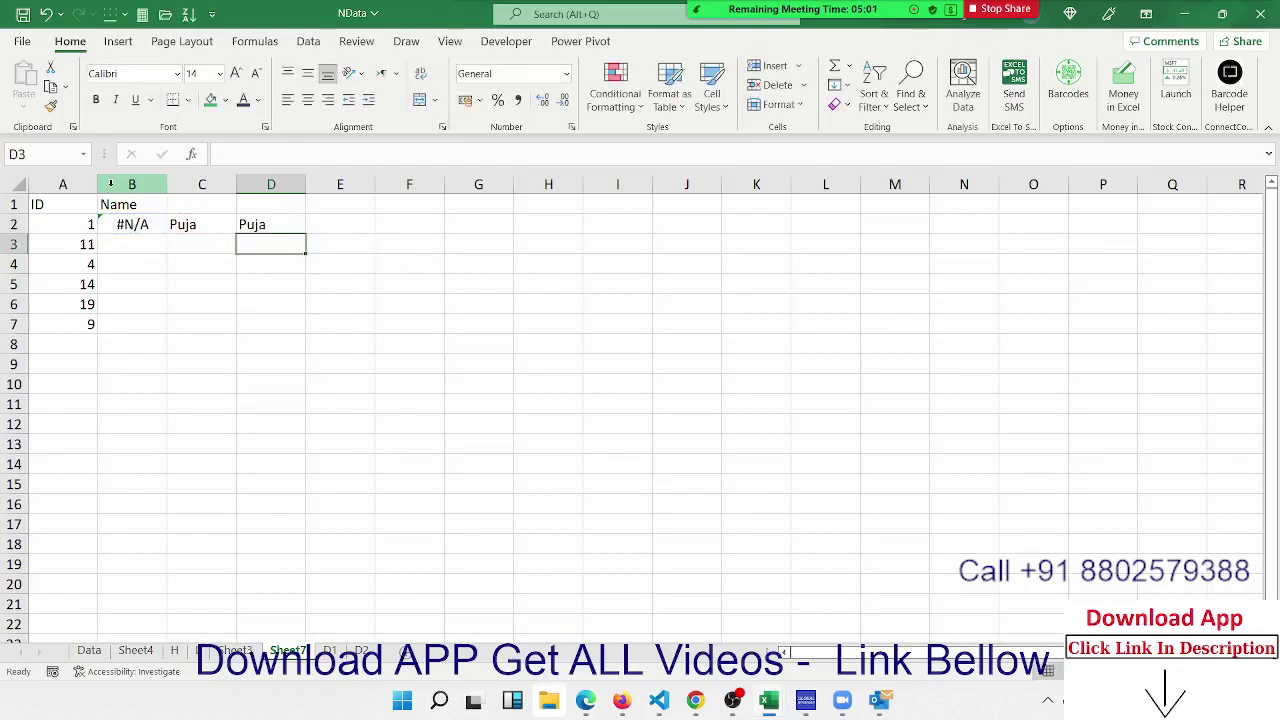
key("Up")
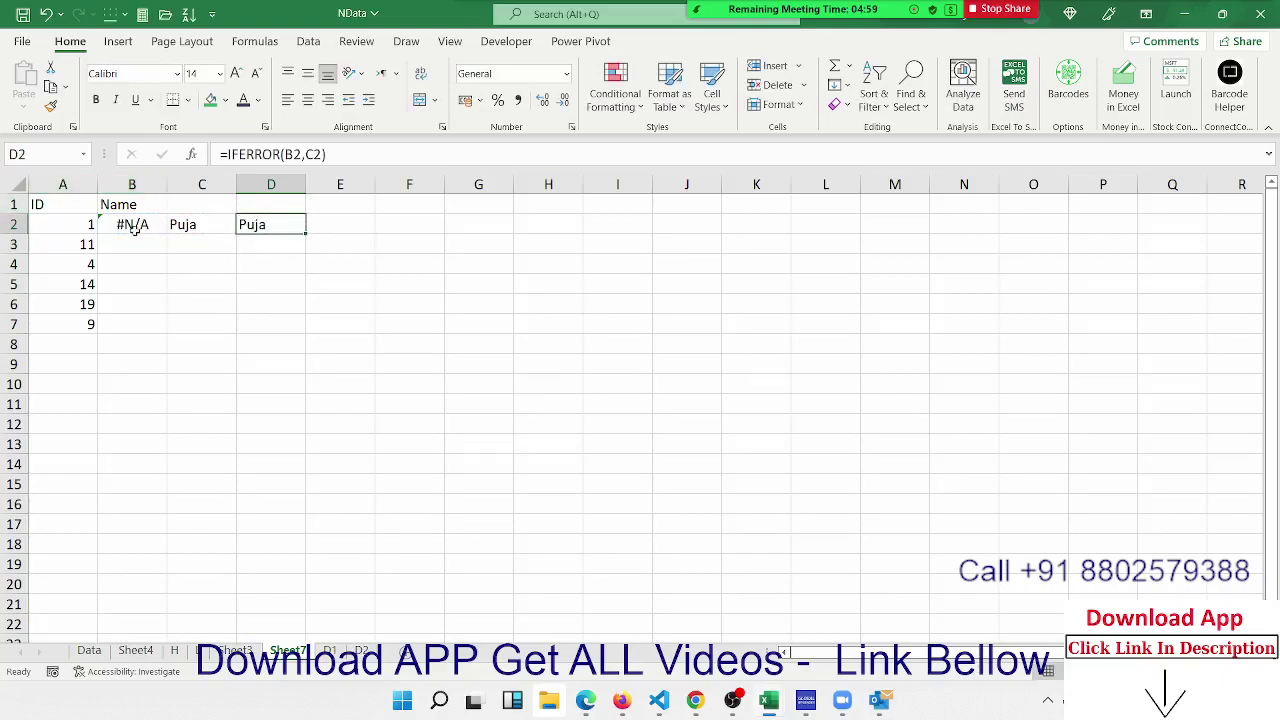
Replace the B2 reference in D2's IFERROR with the copied sheet-D1 VLOOKUP
left_click(132, 226)
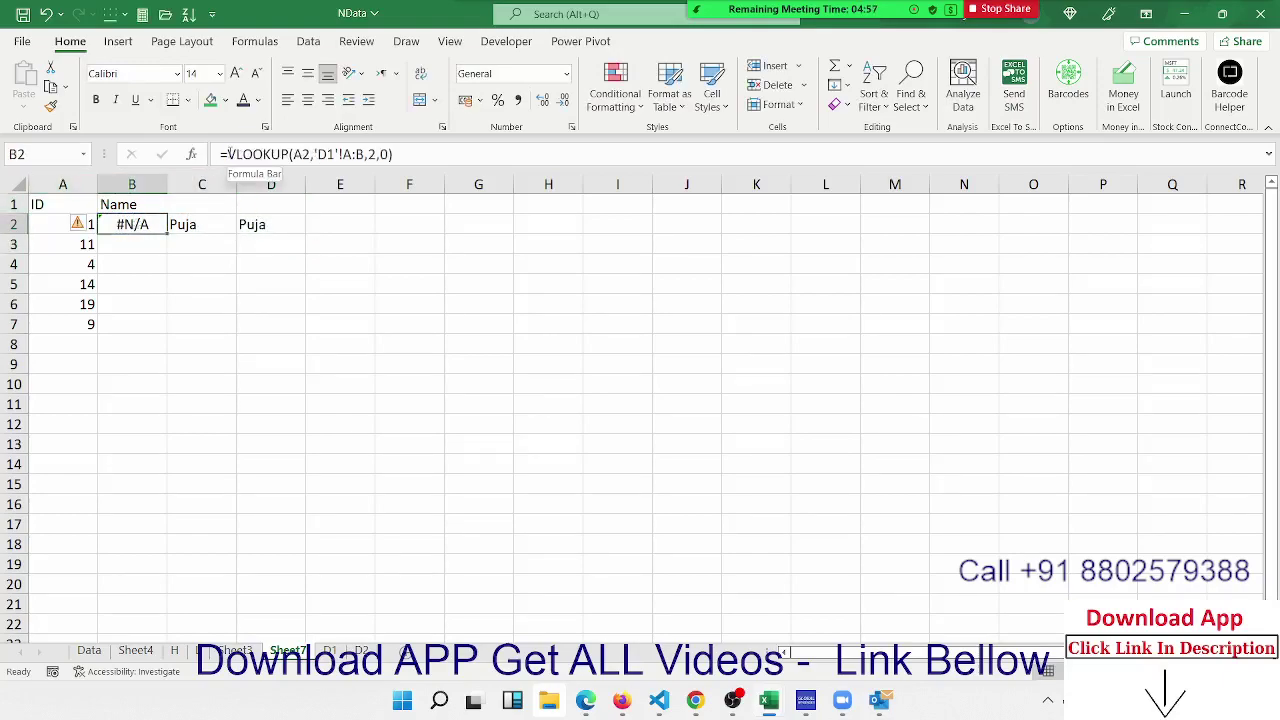
left_click_drag(229, 154, 398, 155)
key("ctrl+c")
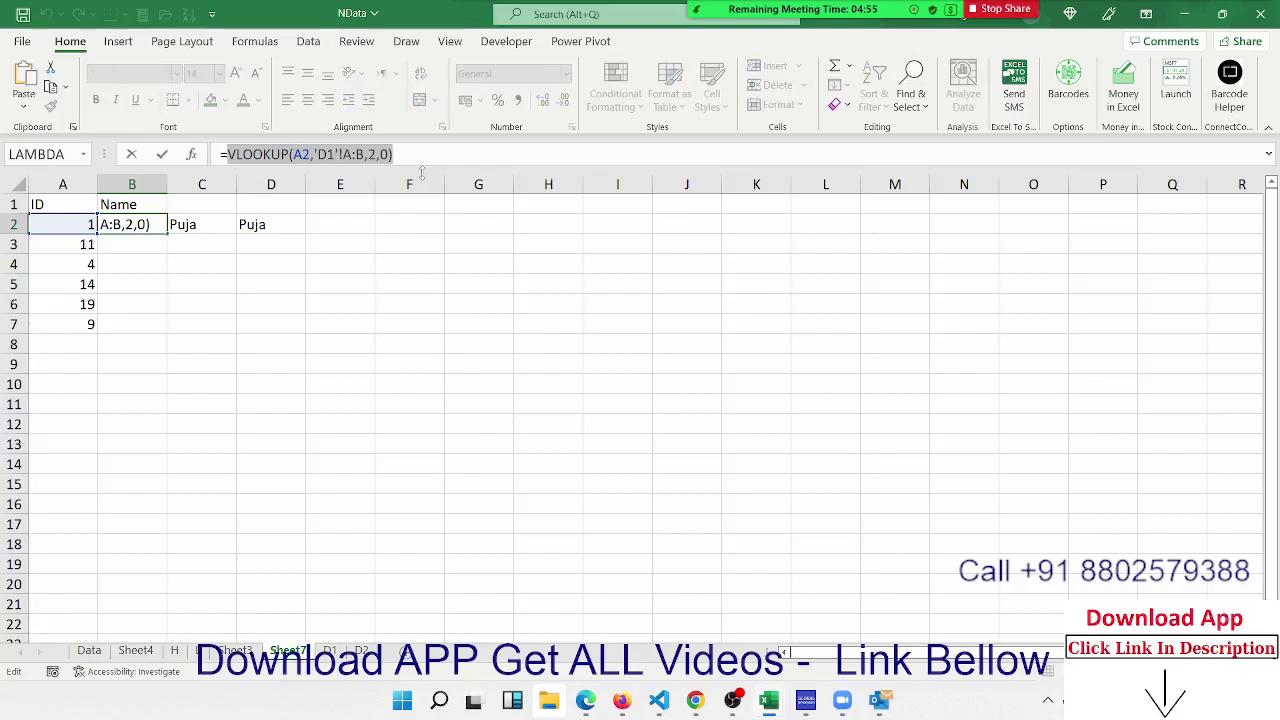
key("Escape")
left_click(269, 212)
left_click(269, 222)
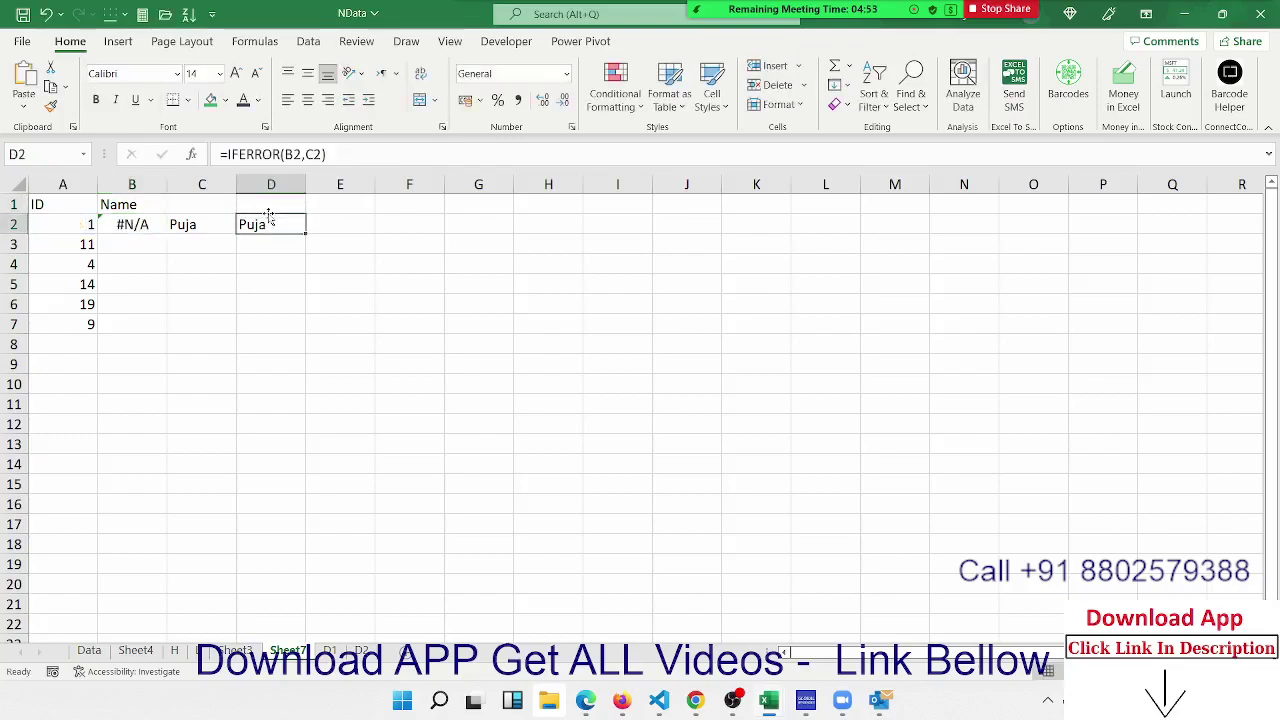
left_click(269, 212)
double_click(268, 223)
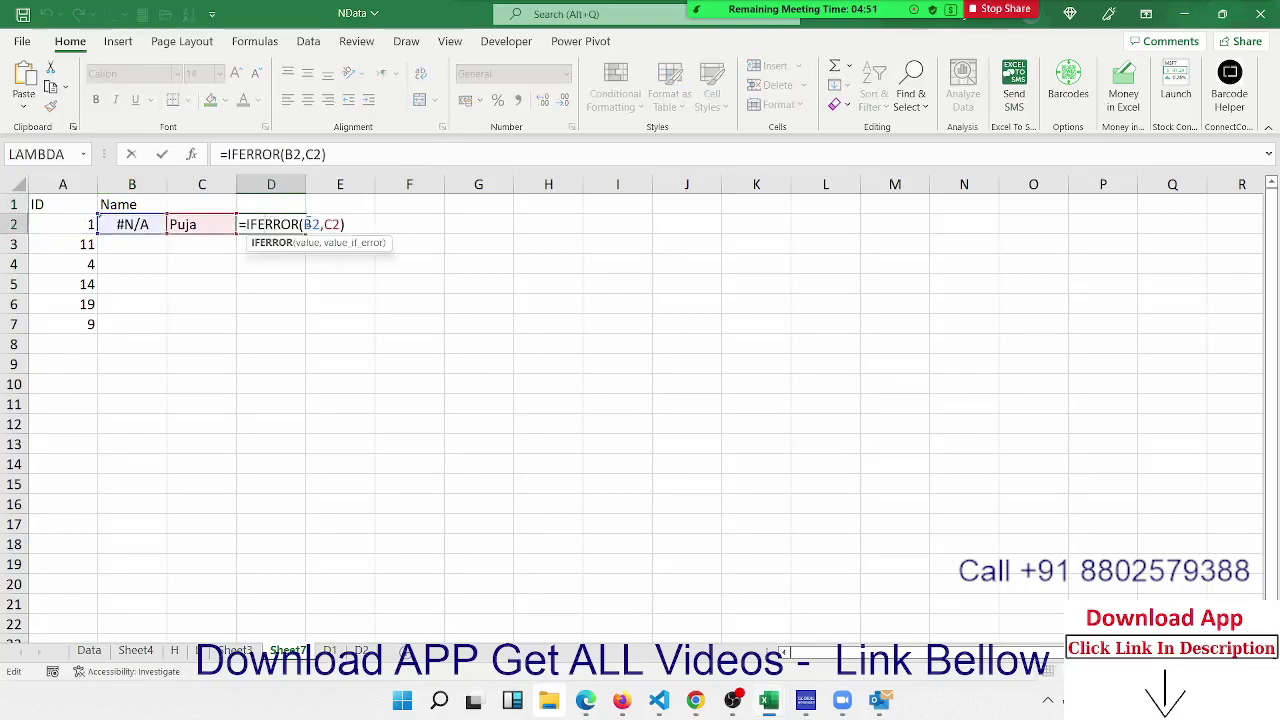
double_click(311, 224)
key("ctrl+v")
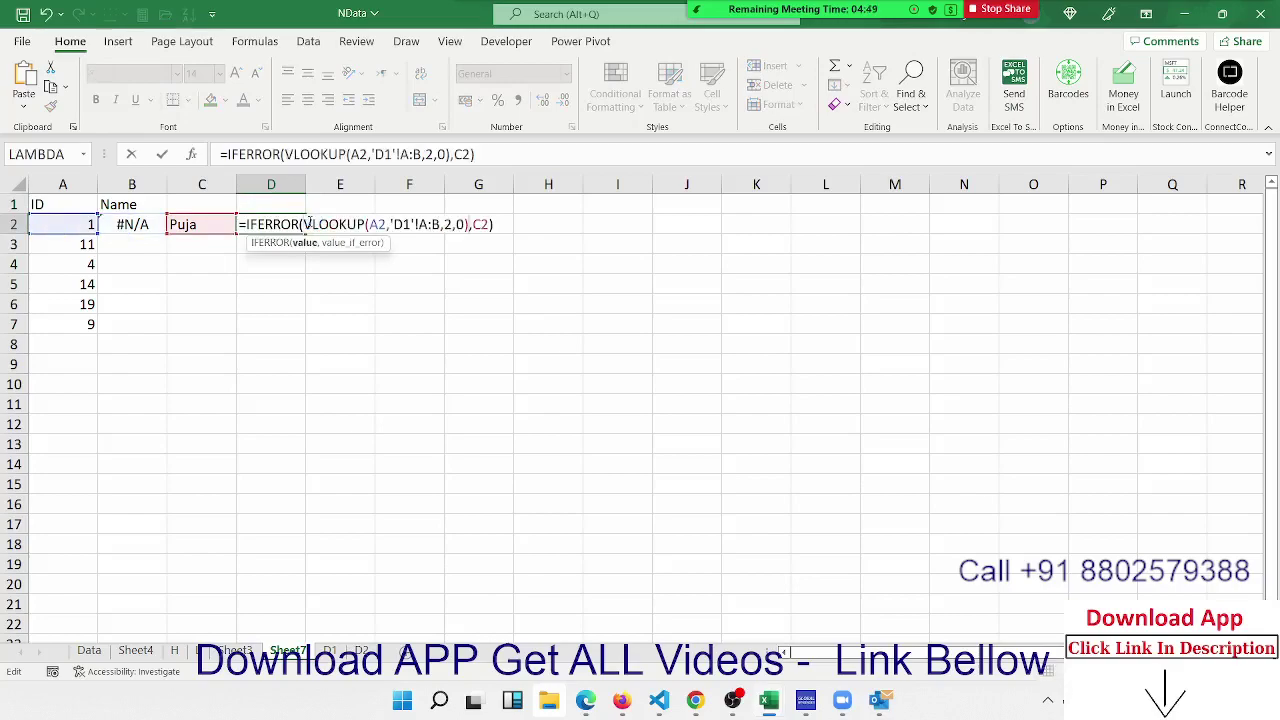
key("ctrl+Return")
Replace the C2 reference with the sheet-D2 VLOOKUP, nesting both lookups inside IFERROR
key("Left")
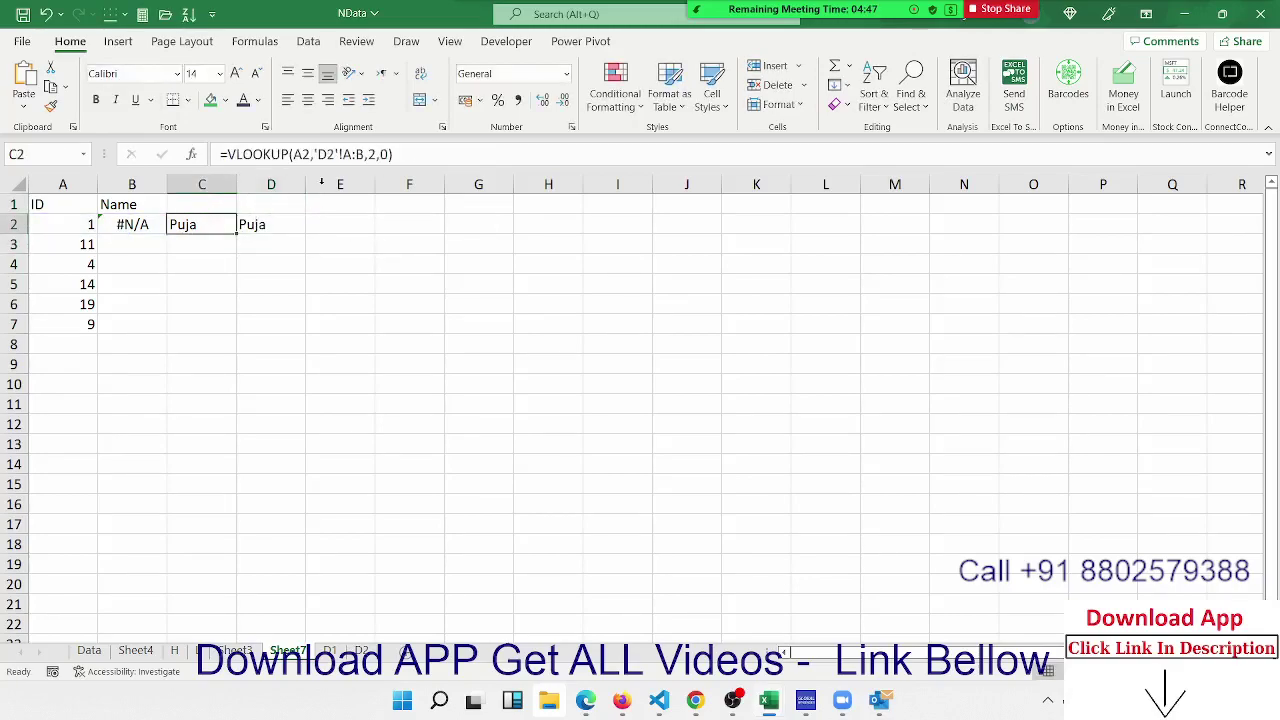
left_click(248, 154)
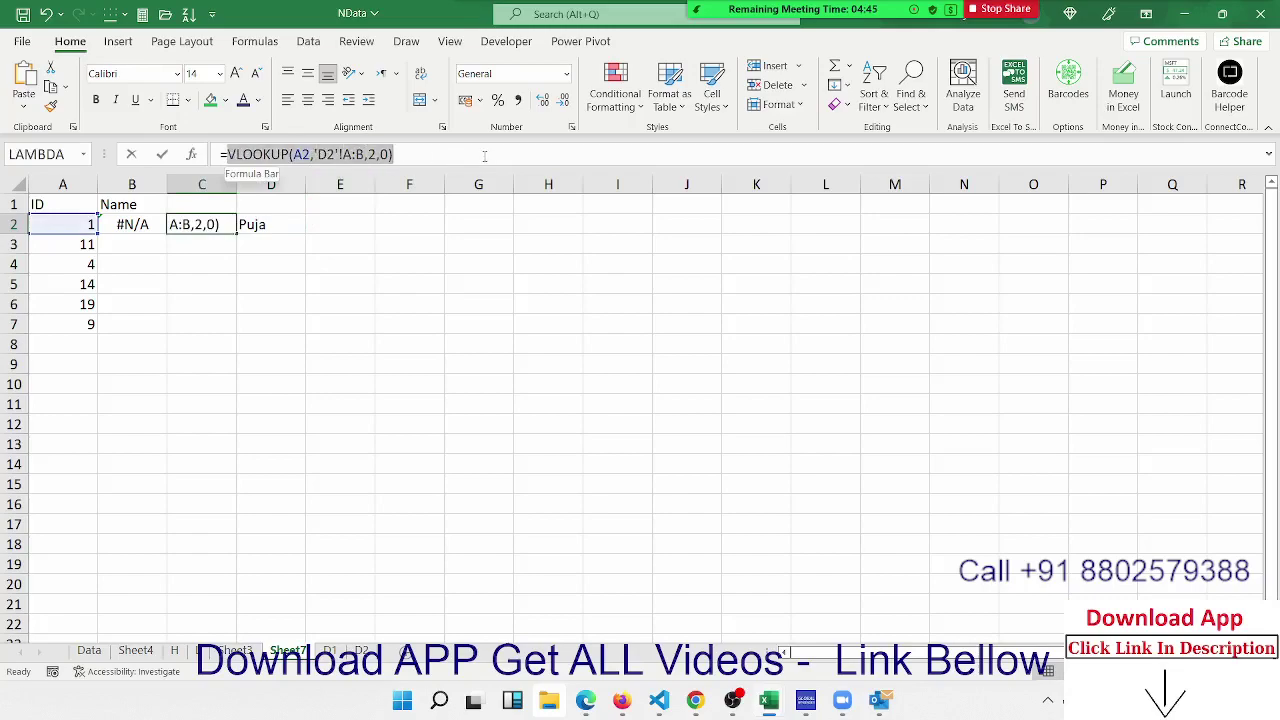
left_click_drag(392, 154, 226, 154)
key("ctrl+Return")
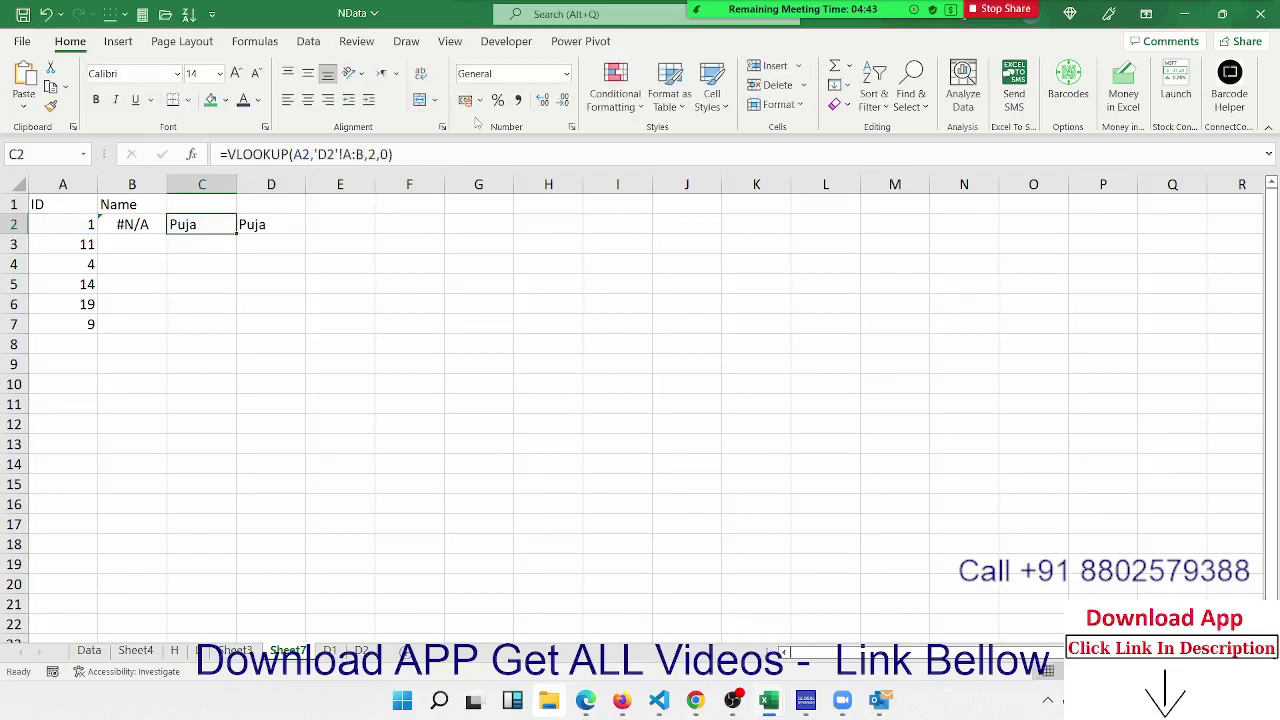
double_click(276, 226)
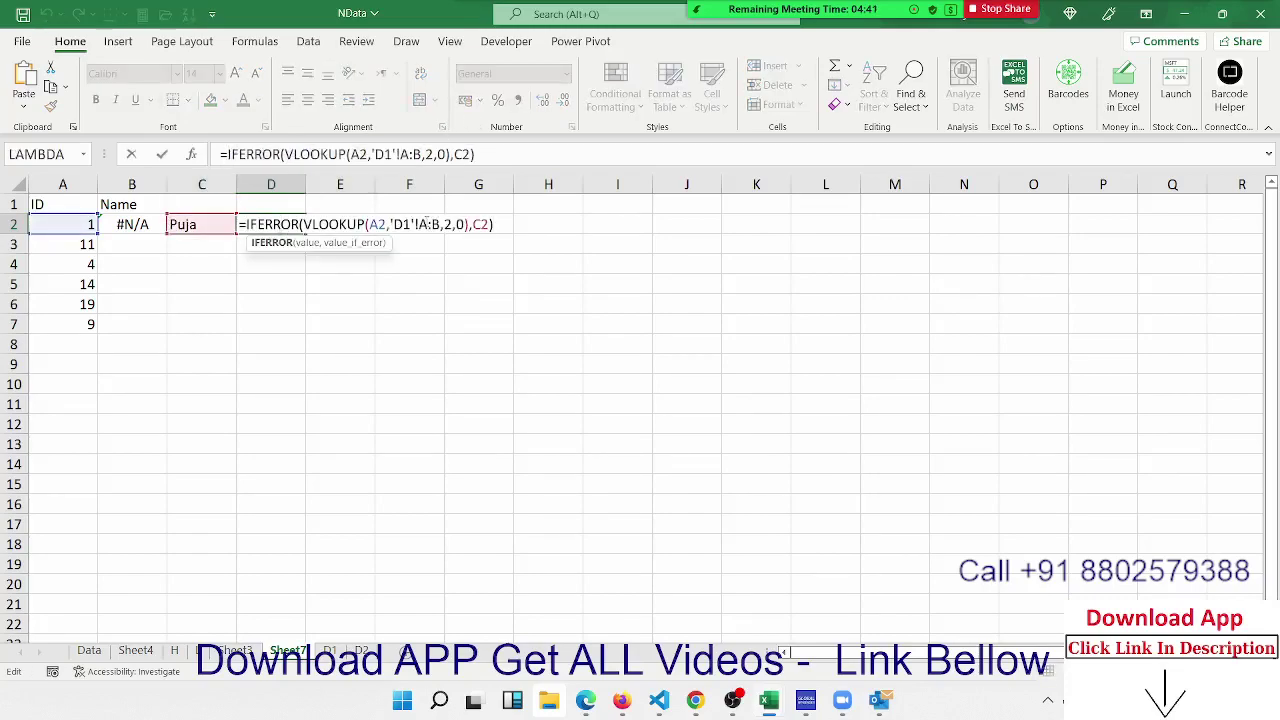
double_click(478, 224)
key("ctrl+v")
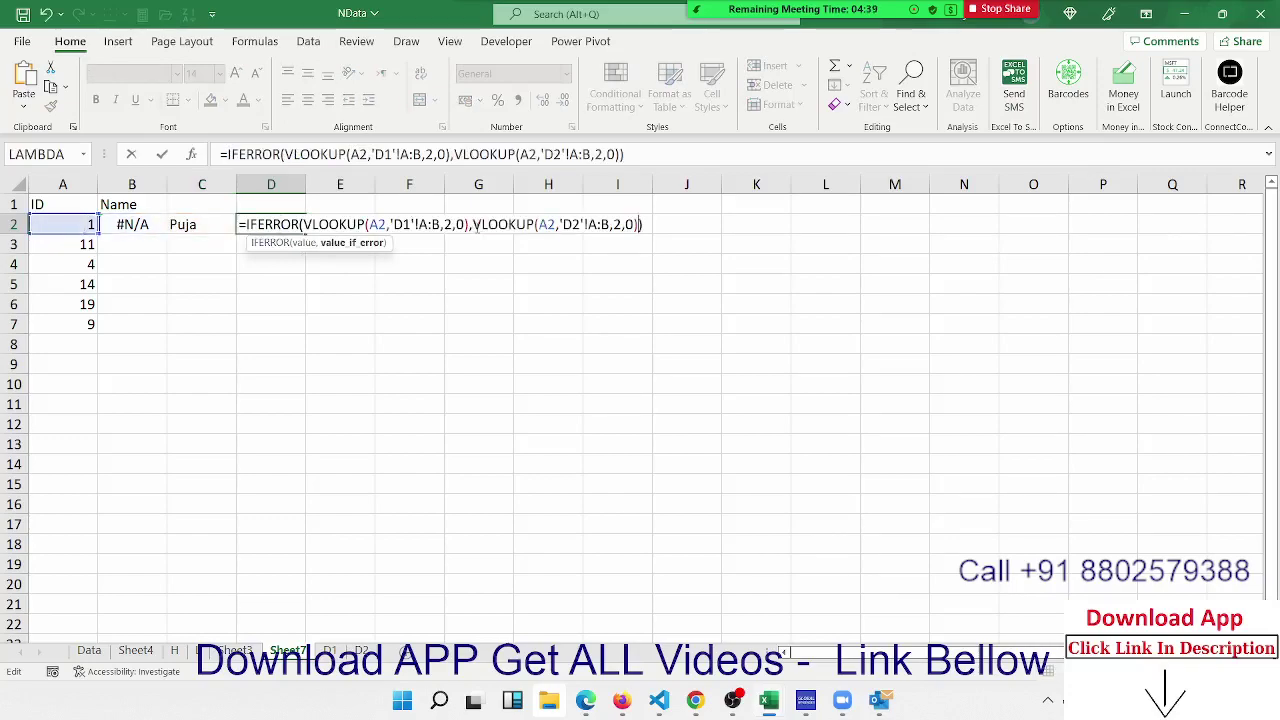
key("Return")
Clear B2:C2, move the nested IFERROR formula into B2, and fill it down to B7
key("Up")
key("Left")
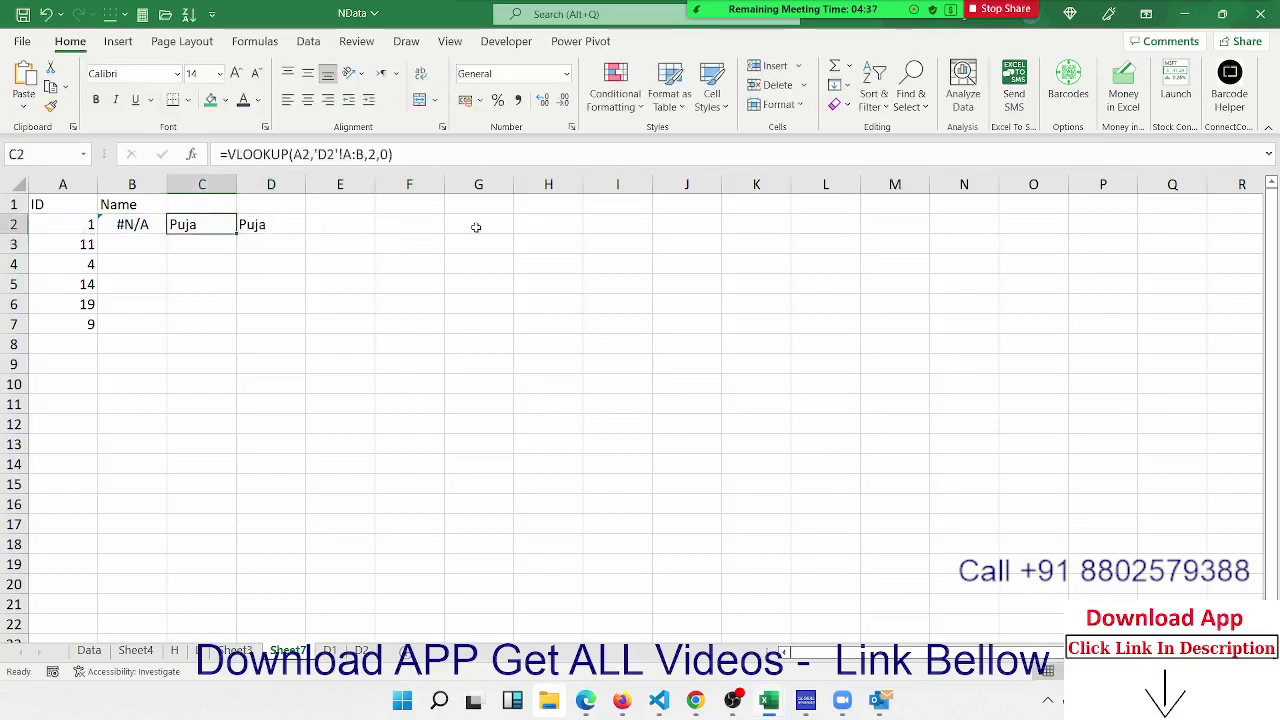
key("Left")
key("shift+Right")
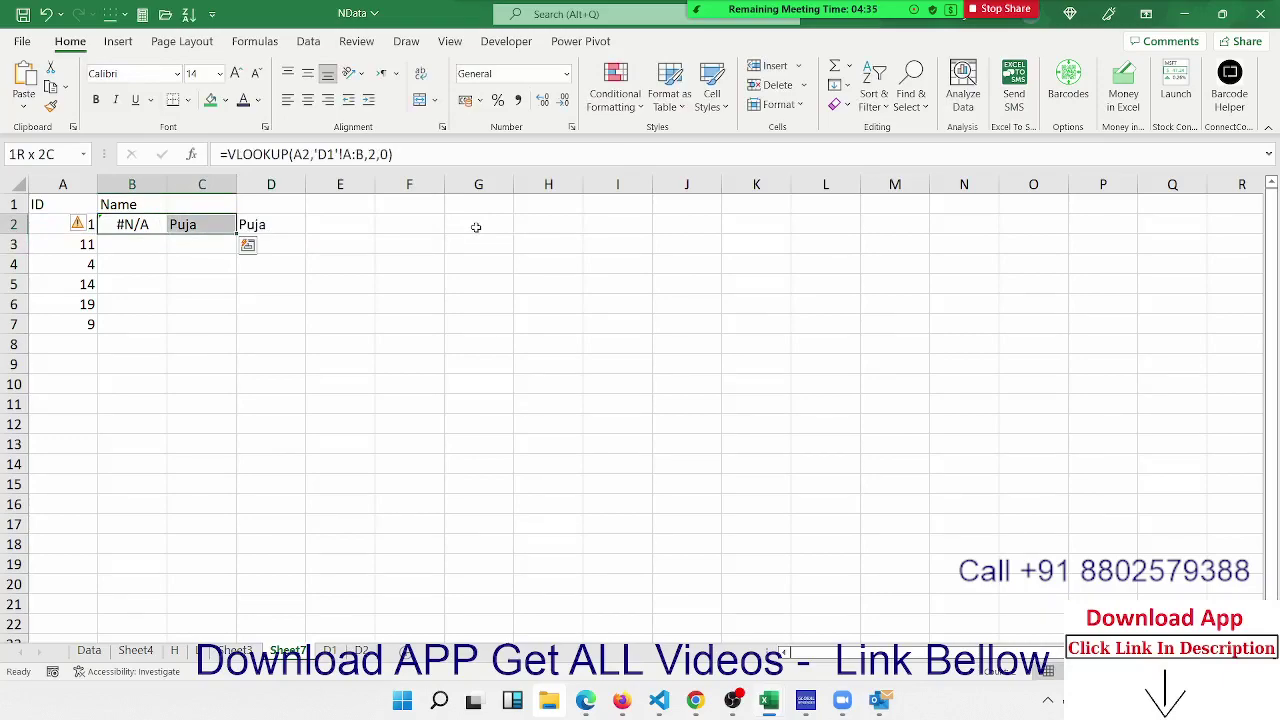
key("Delete")
key("Right")
key("Right")
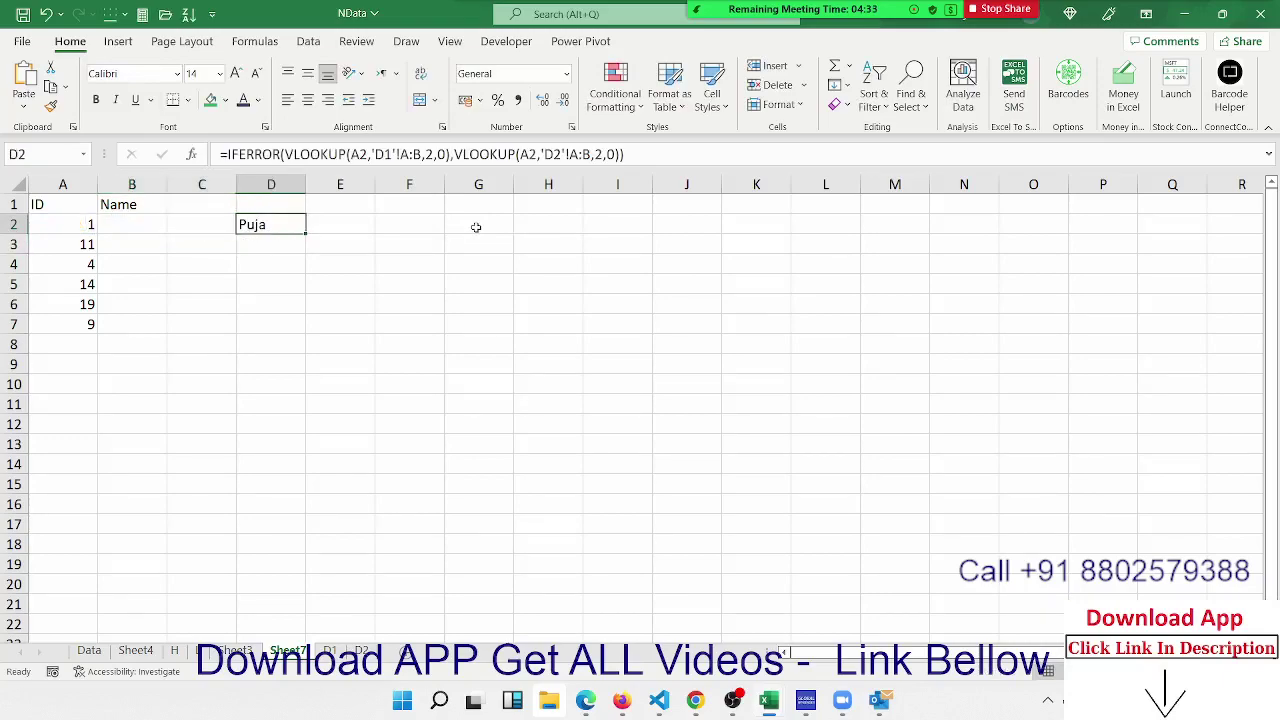
key("ctrl+c")
key("Down")
key("Down")
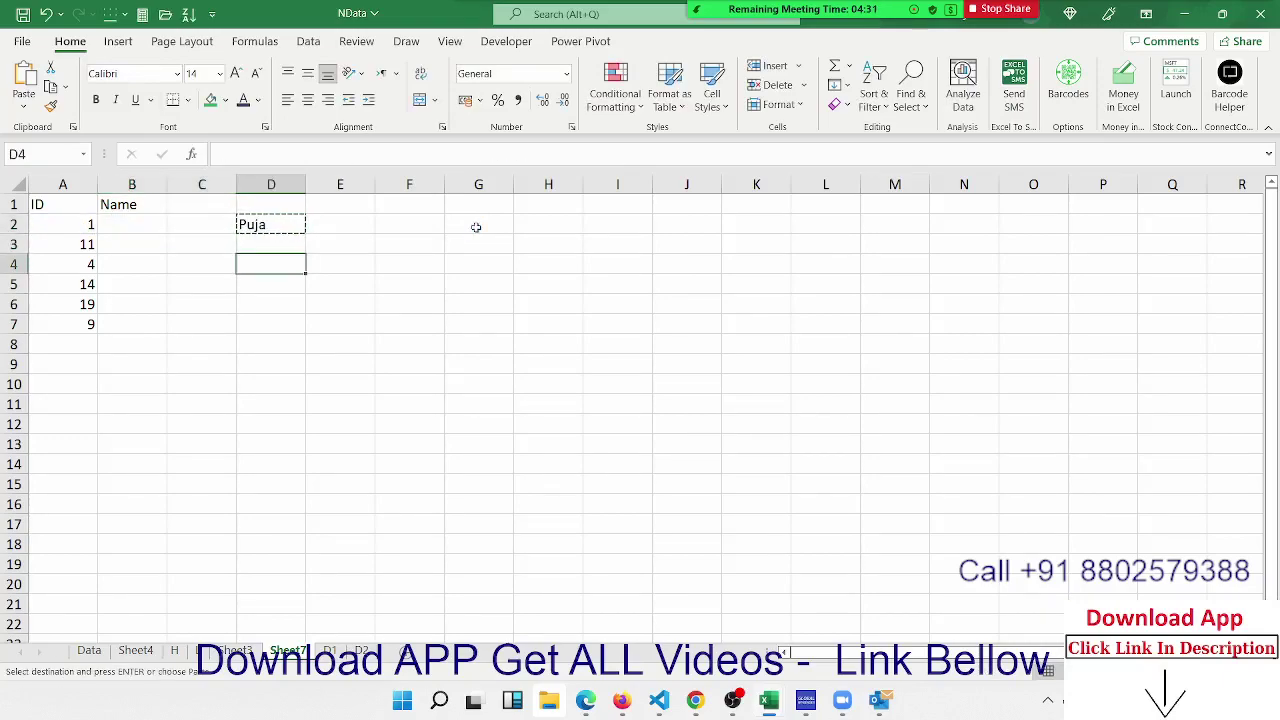
key("Left")
key("Left")
key("Left")
key("Up")
key("Up")
key("Right")
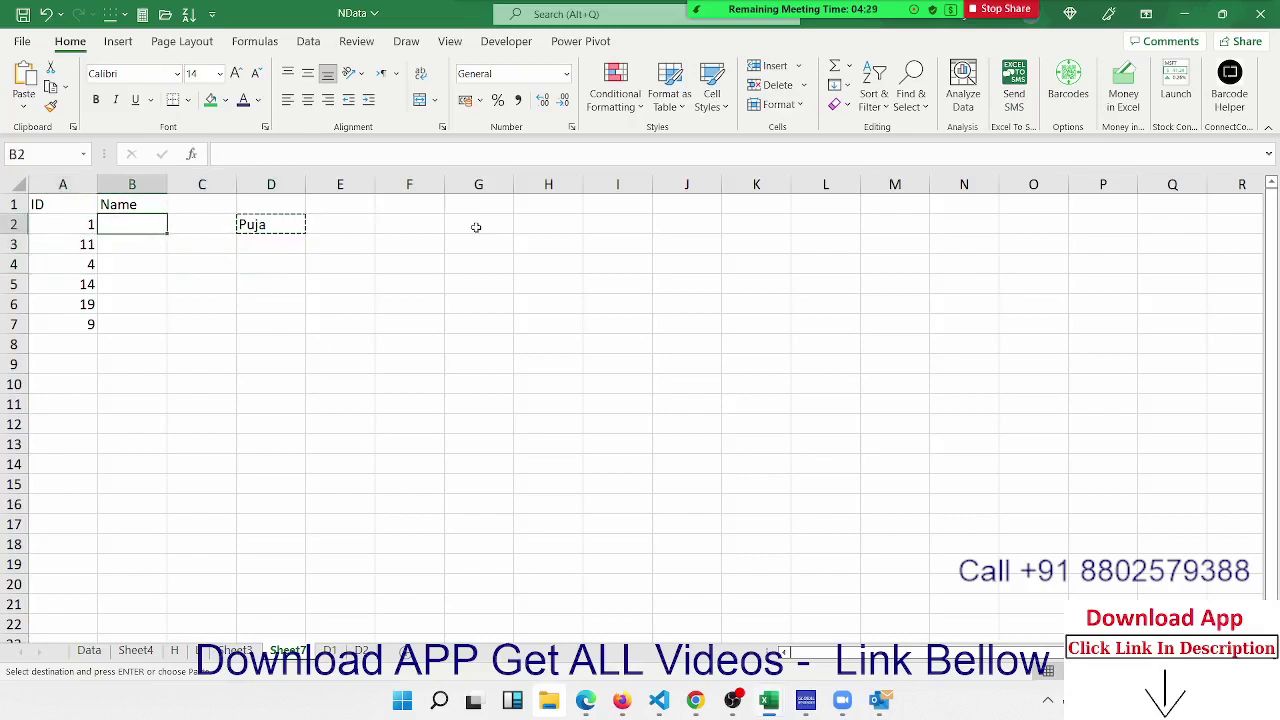
key("Return")
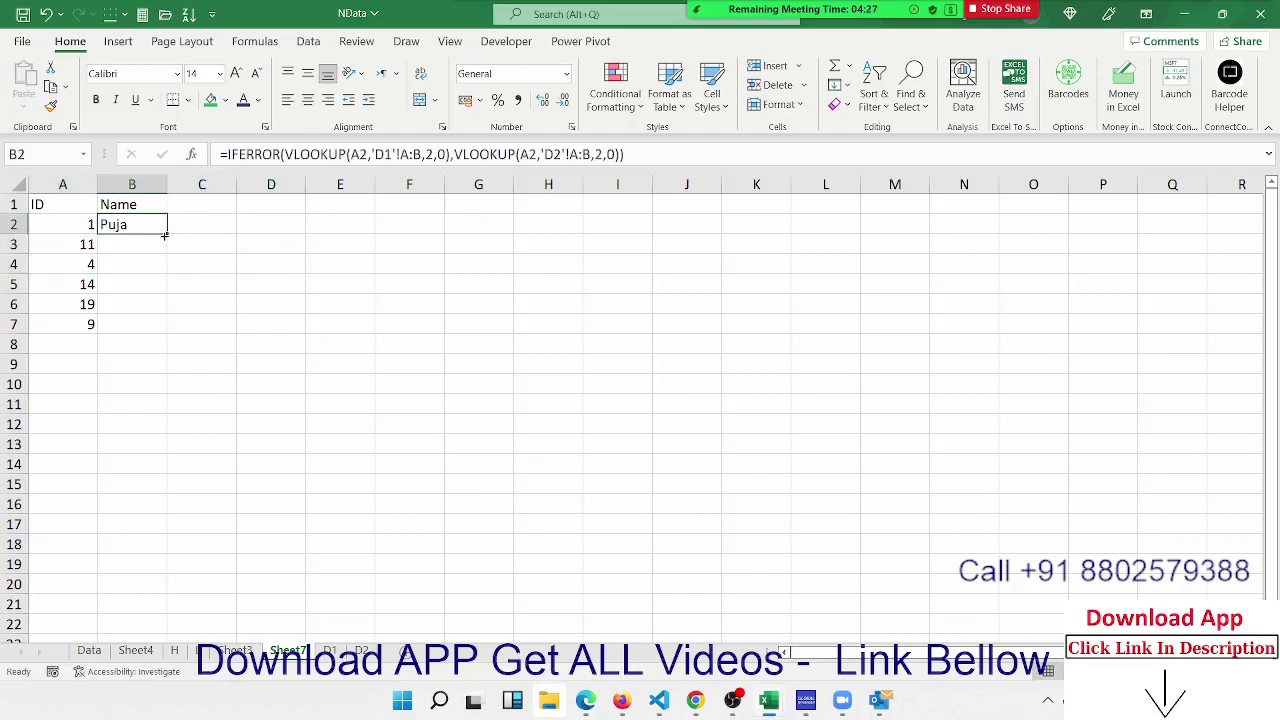
double_click(164, 234)
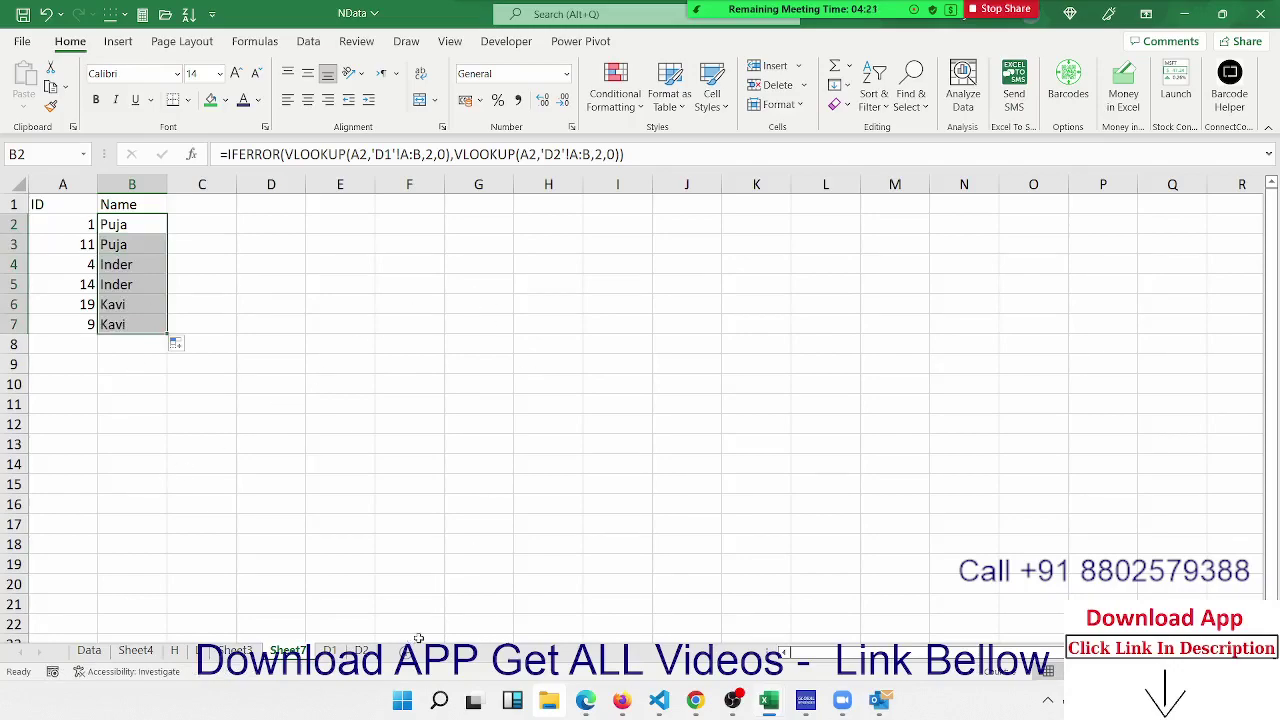
On Sheet8, enter the Sales heading in A1 with a trial value 52 below it
left_click(340, 651)
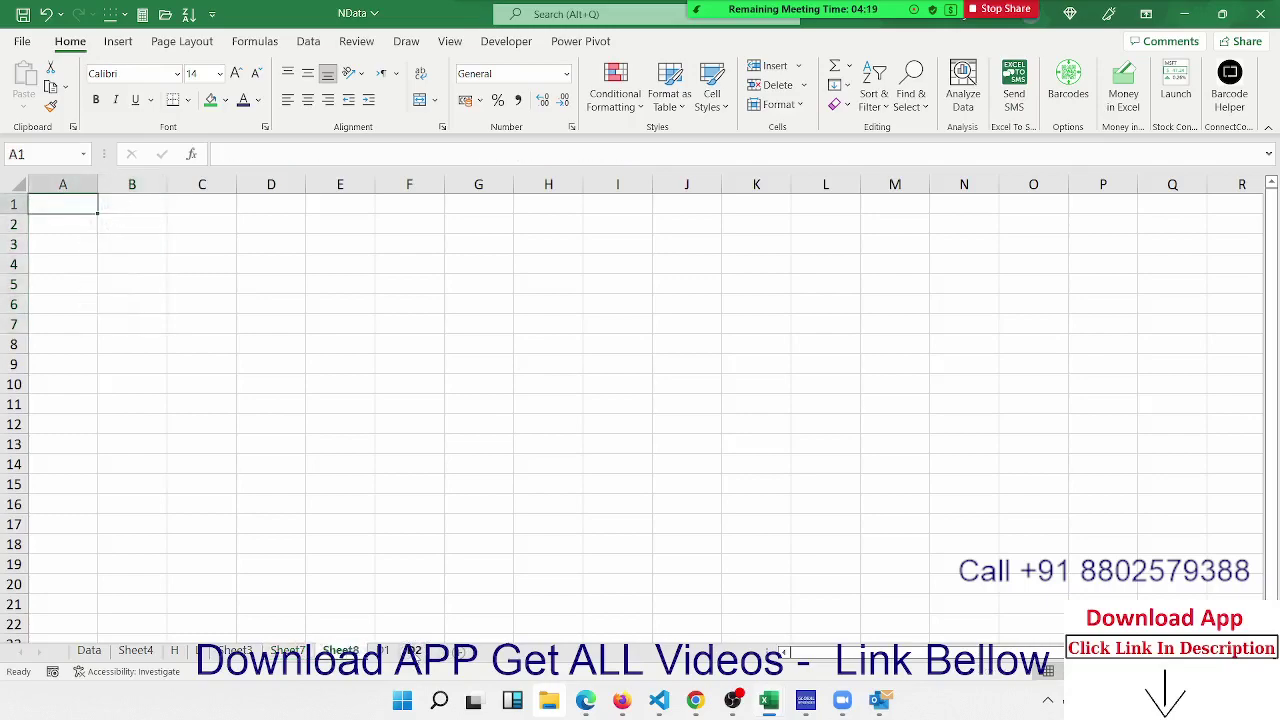
type("S")
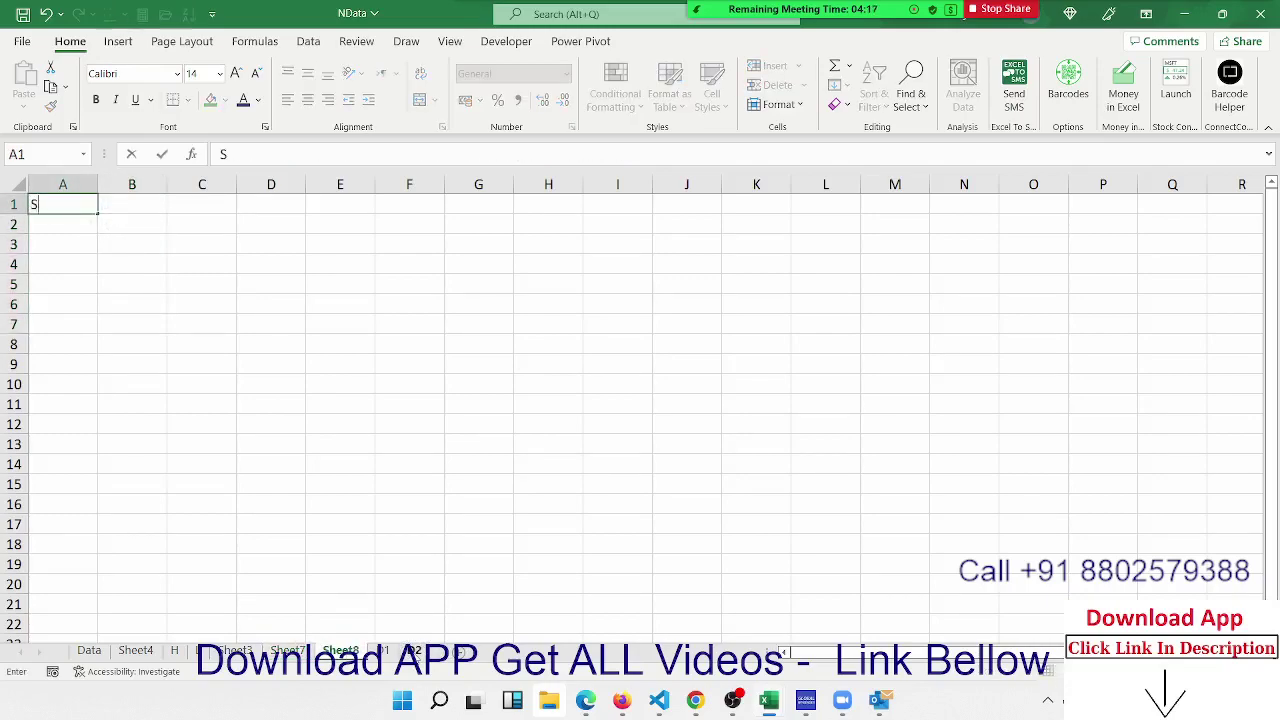
type("ales")
key("Return")
type("52")
key("Return")
type("6")
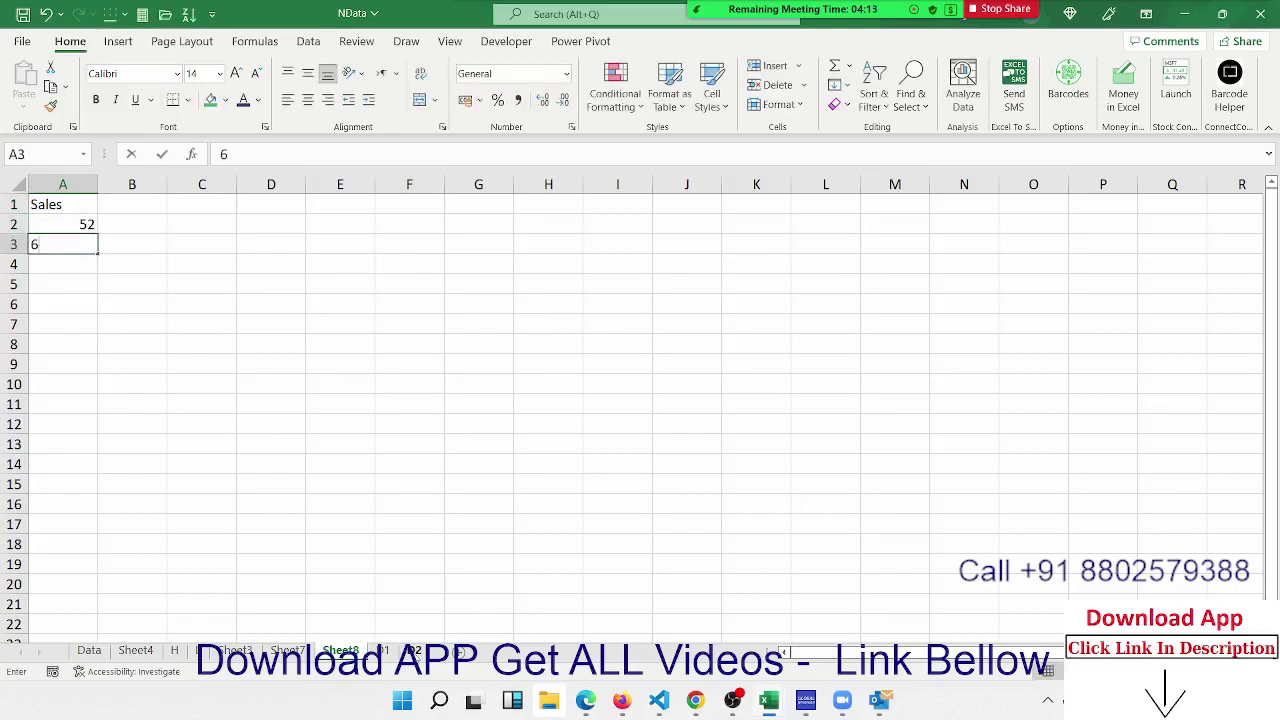
key("Escape")
Enter =RANDBETWEEN(10,90) in A2 and fill it down to A17
left_click(62, 224)
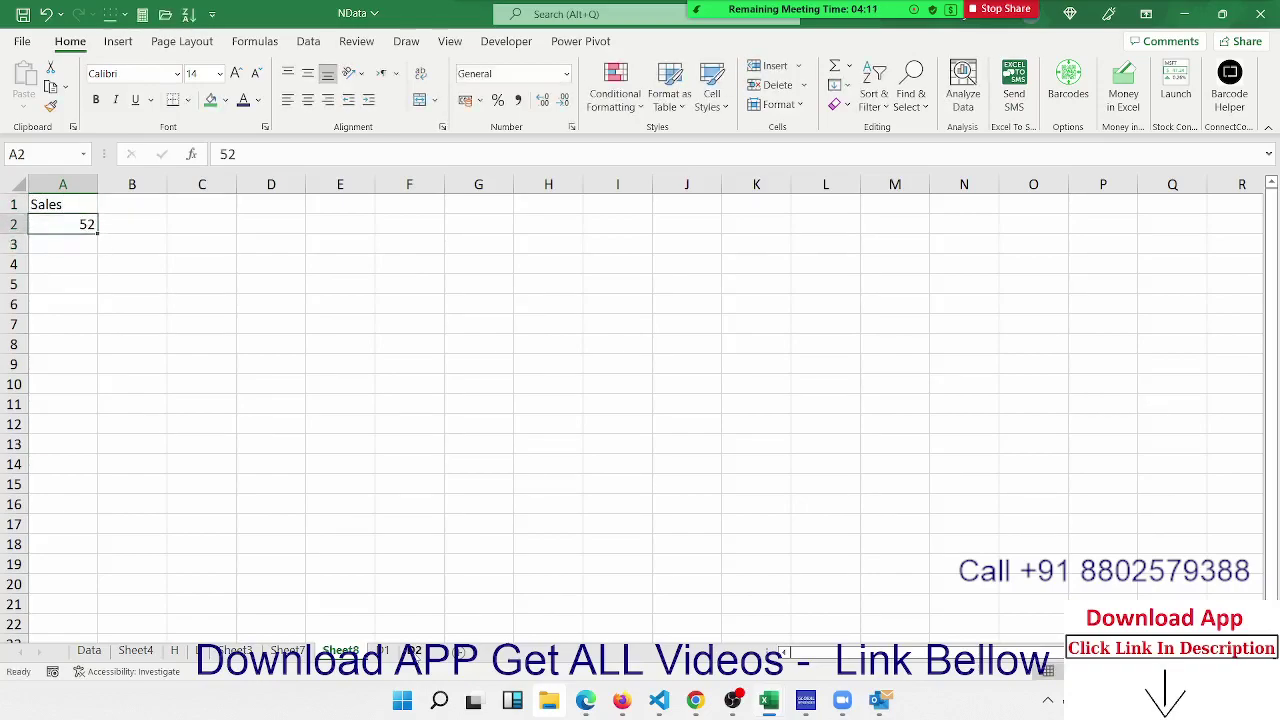
type("=ra")
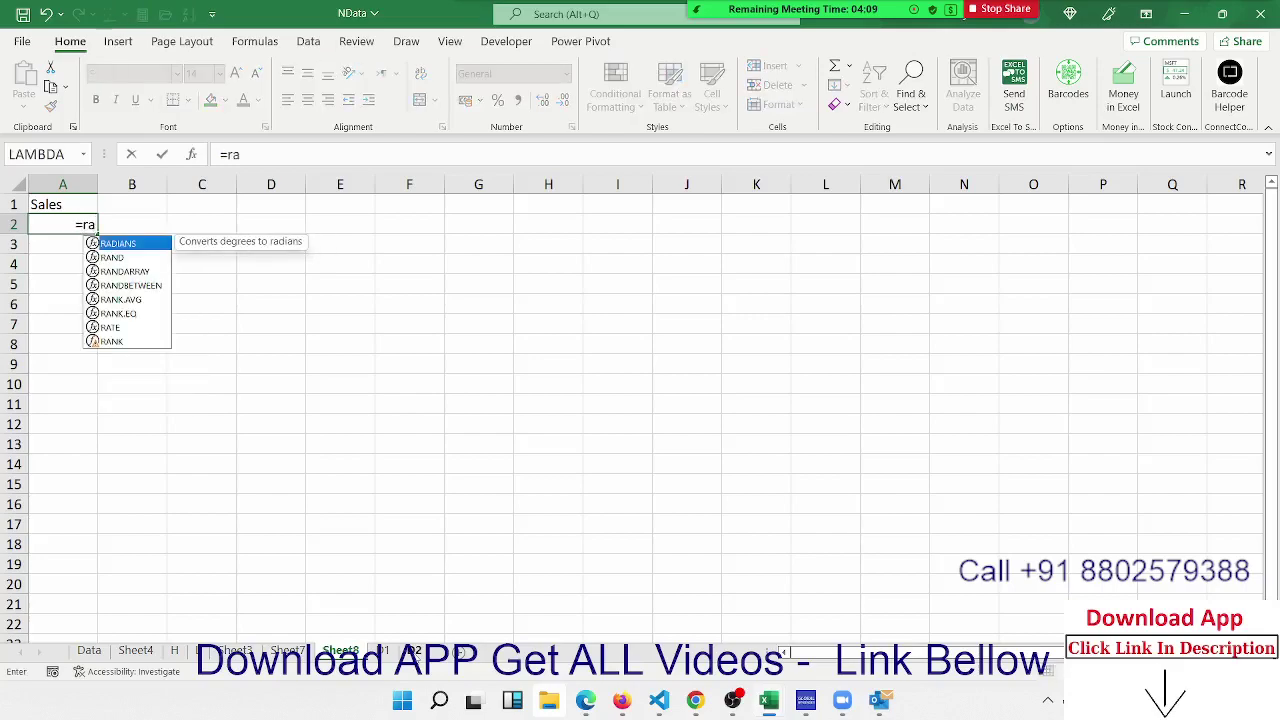
key("Down")
key("Down")
key("Down")
key("Tab")
type("10")
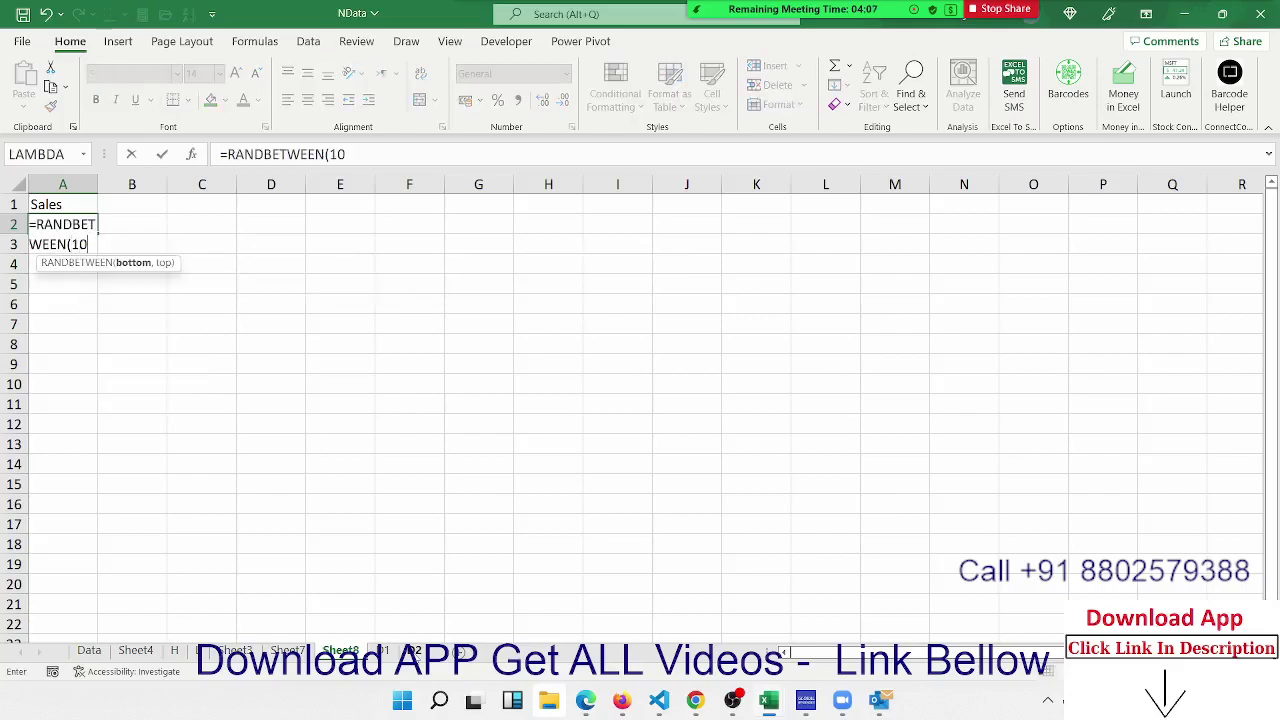
type(",90")
key("Return")
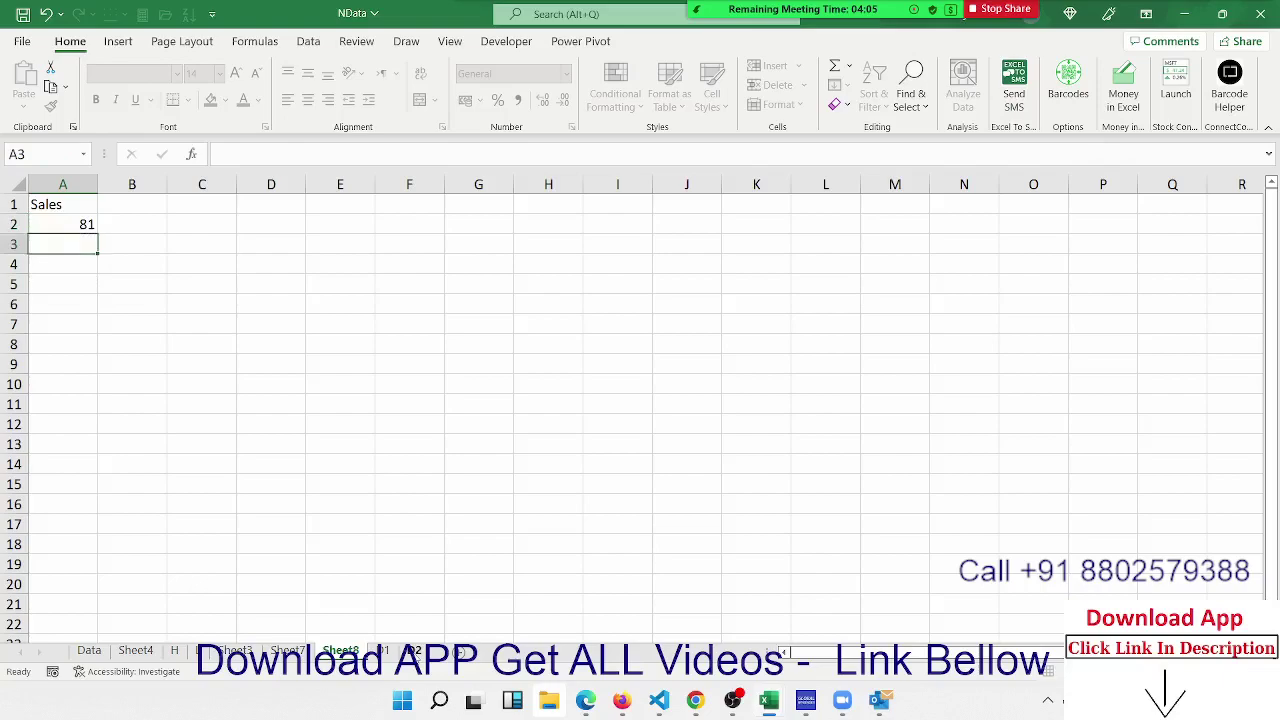
key("Up")
key("shift+Down")
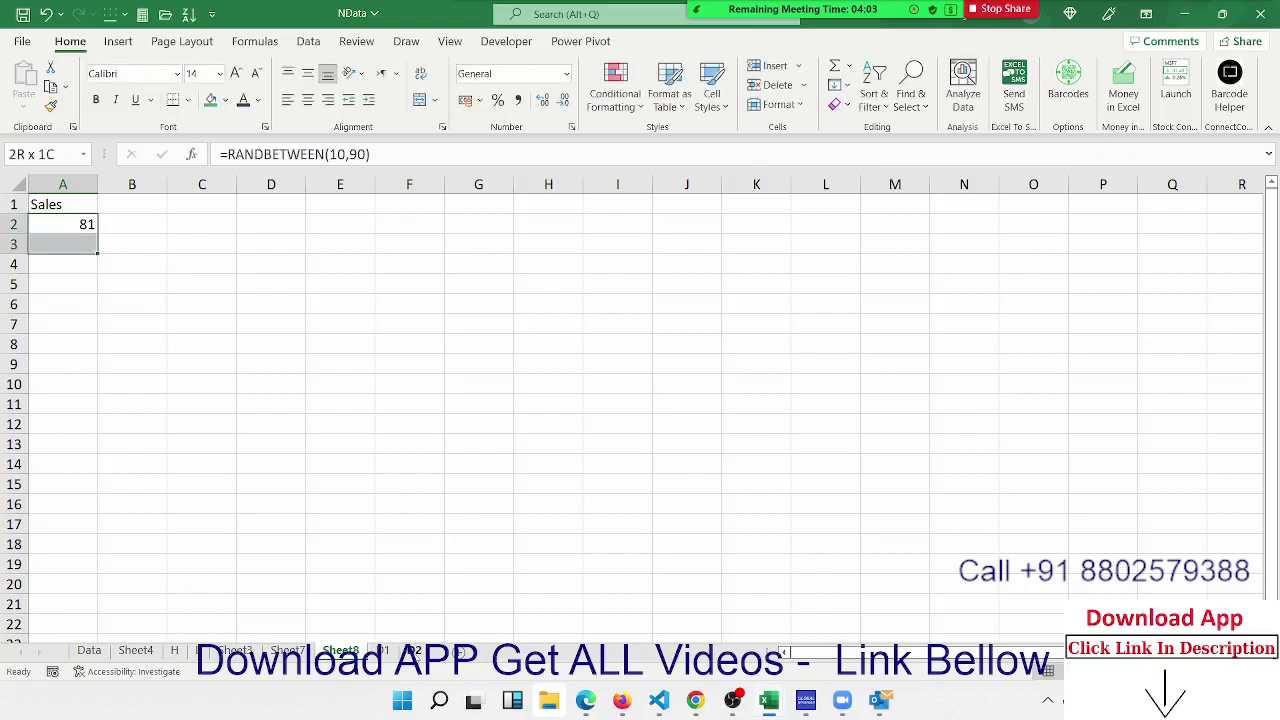
key("shift+Down")
key("shift+Down")
key("shift+Down")
key("shift+Down")
key("ctrl+d")
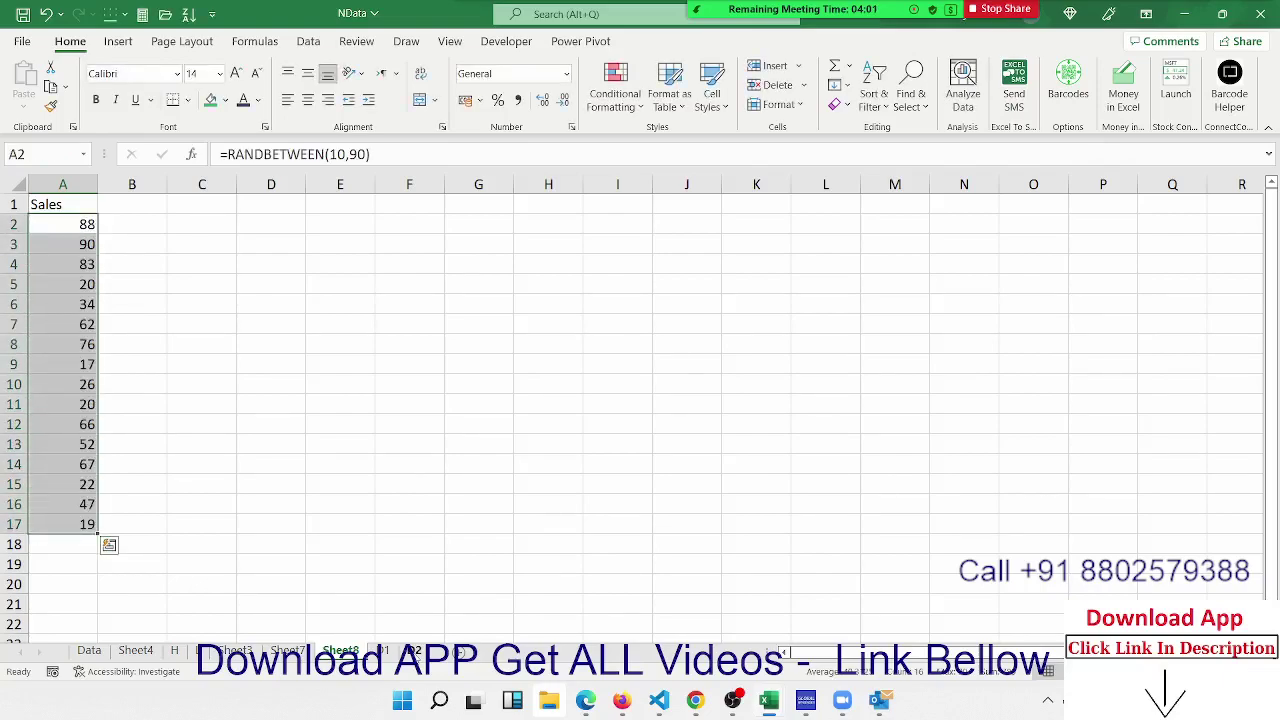
Paste the A2:A17 random numbers back as fixed values
key("ctrl+c")
key("ctrl+q")
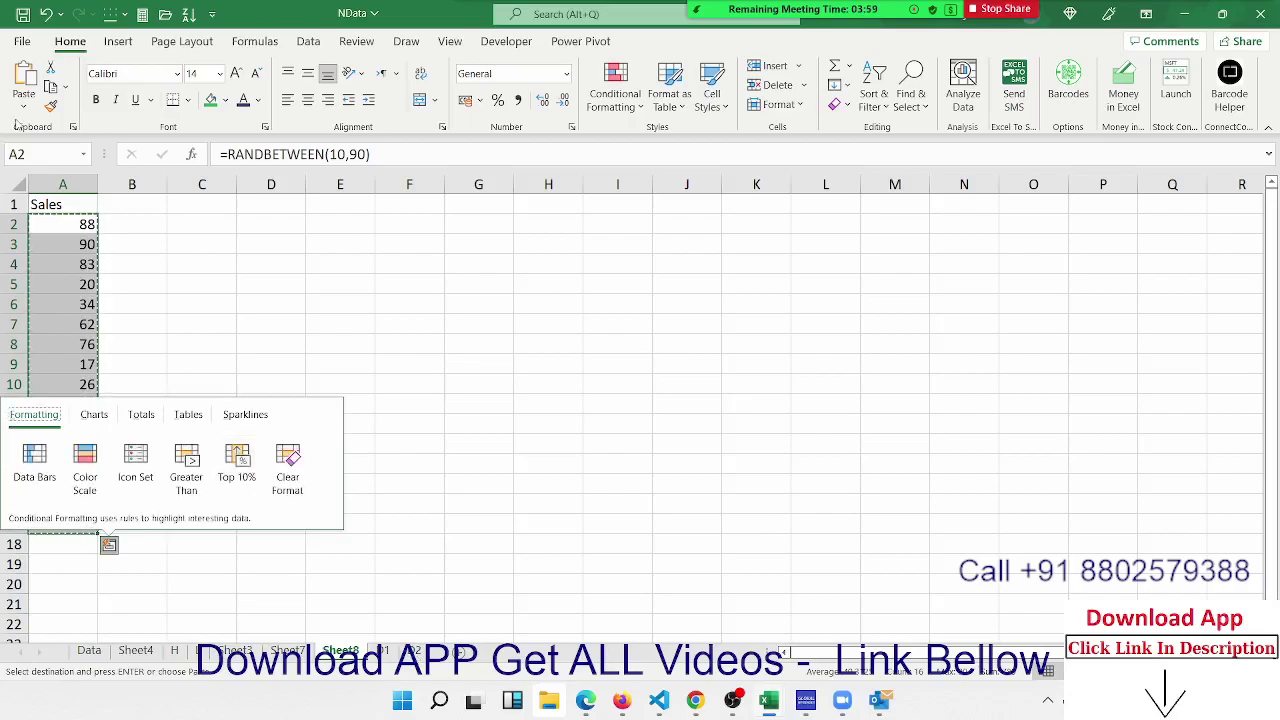
left_click(20, 118)
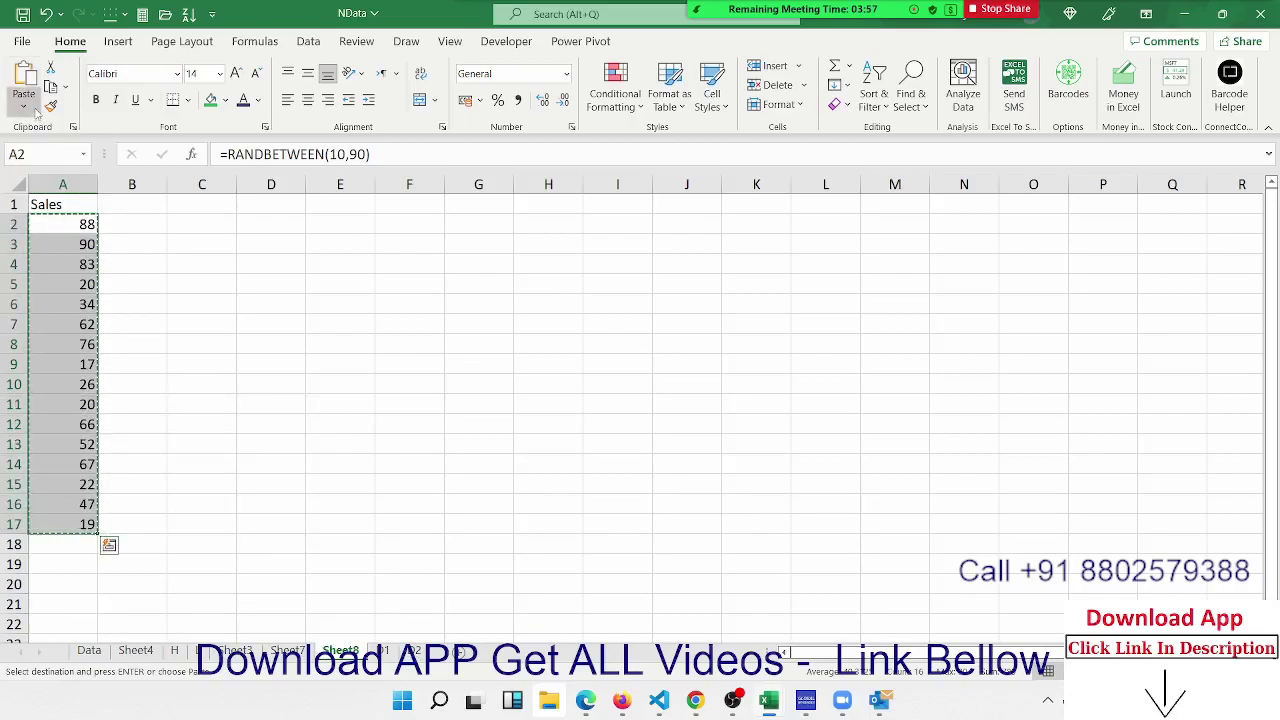
left_click(23, 105)
left_click(21, 233)
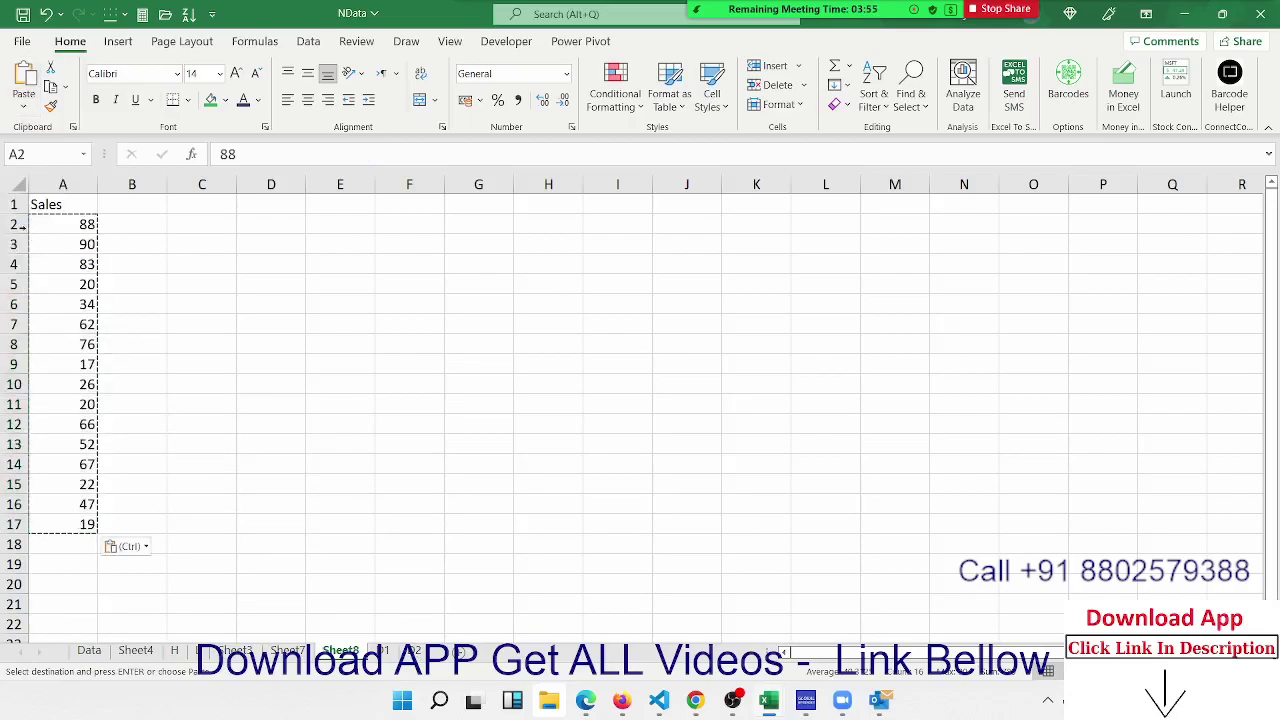
Enter the sales range labels 0-40, 41-80 and 81-100 in D3:D5
left_click(265, 248)
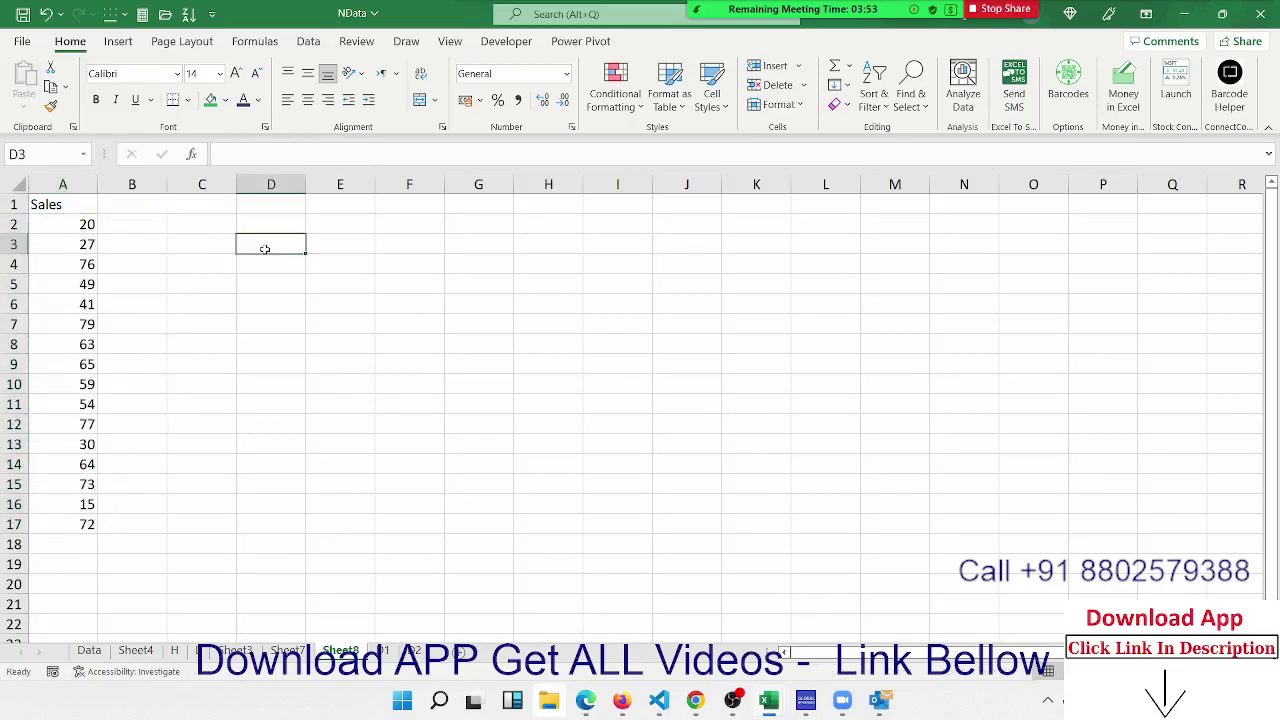
type("0-40")
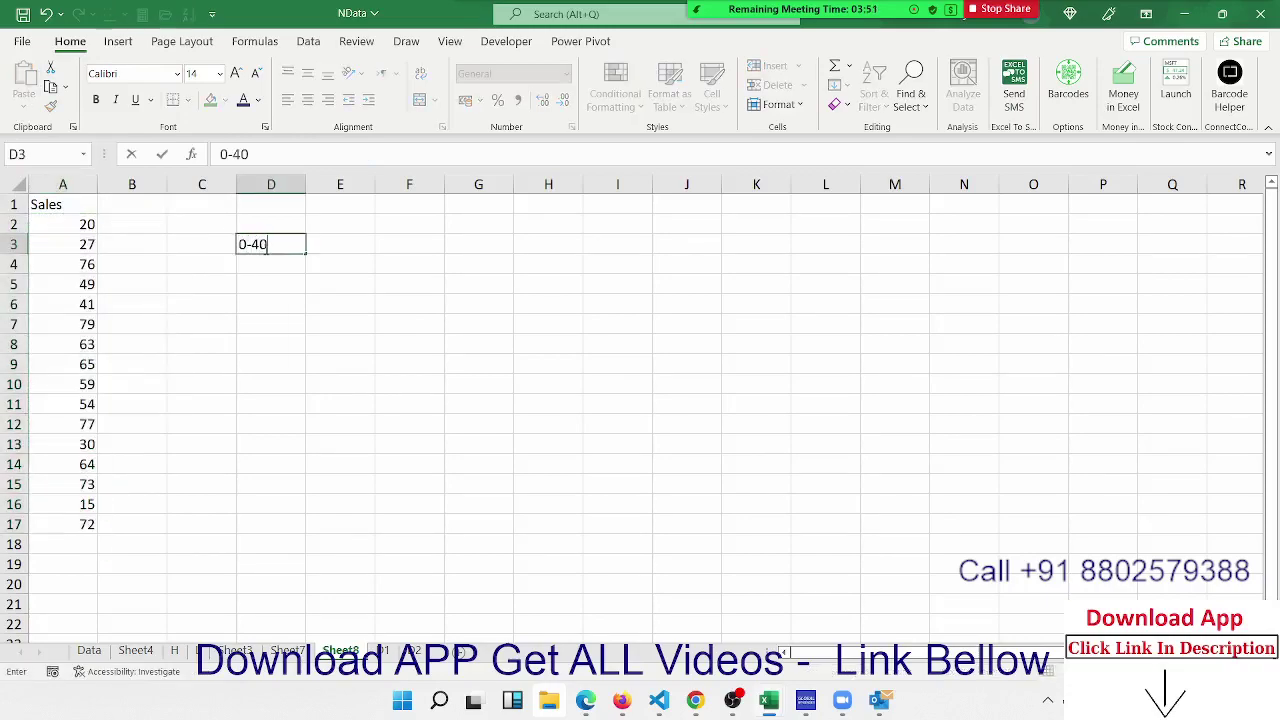
key("Return")
type("41-5")
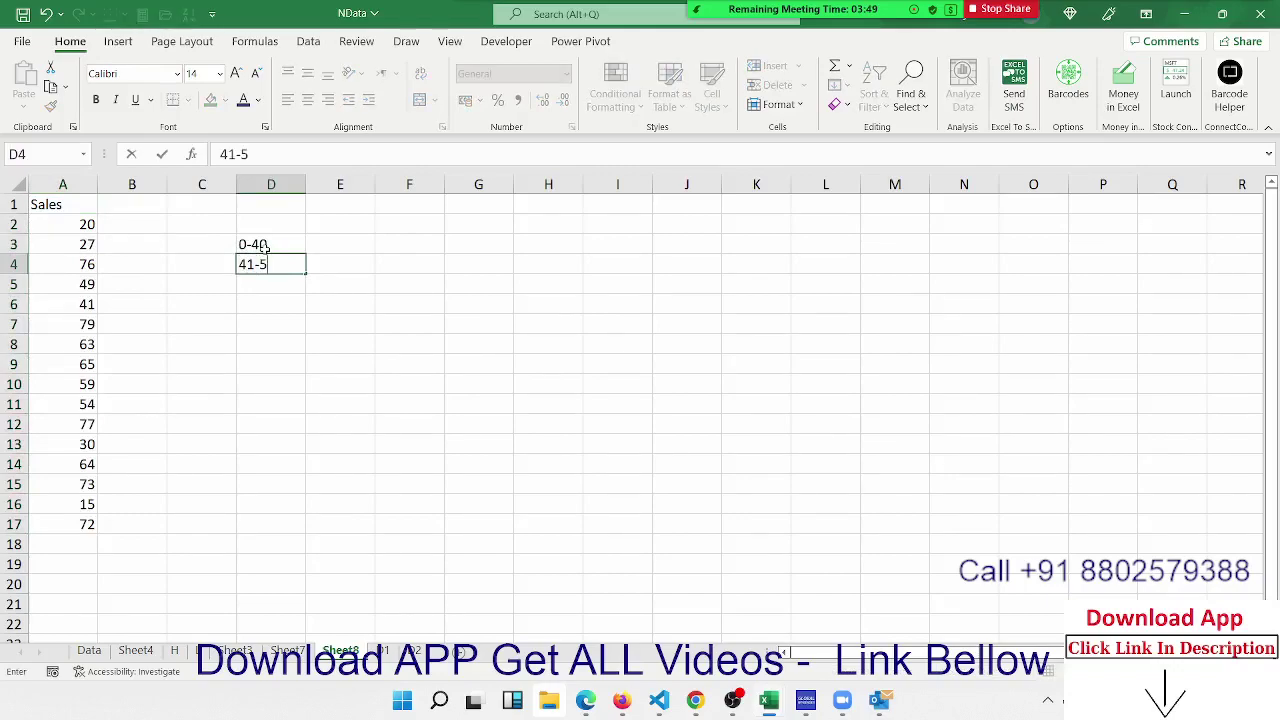
type("0")
key("Return")
key("Up")
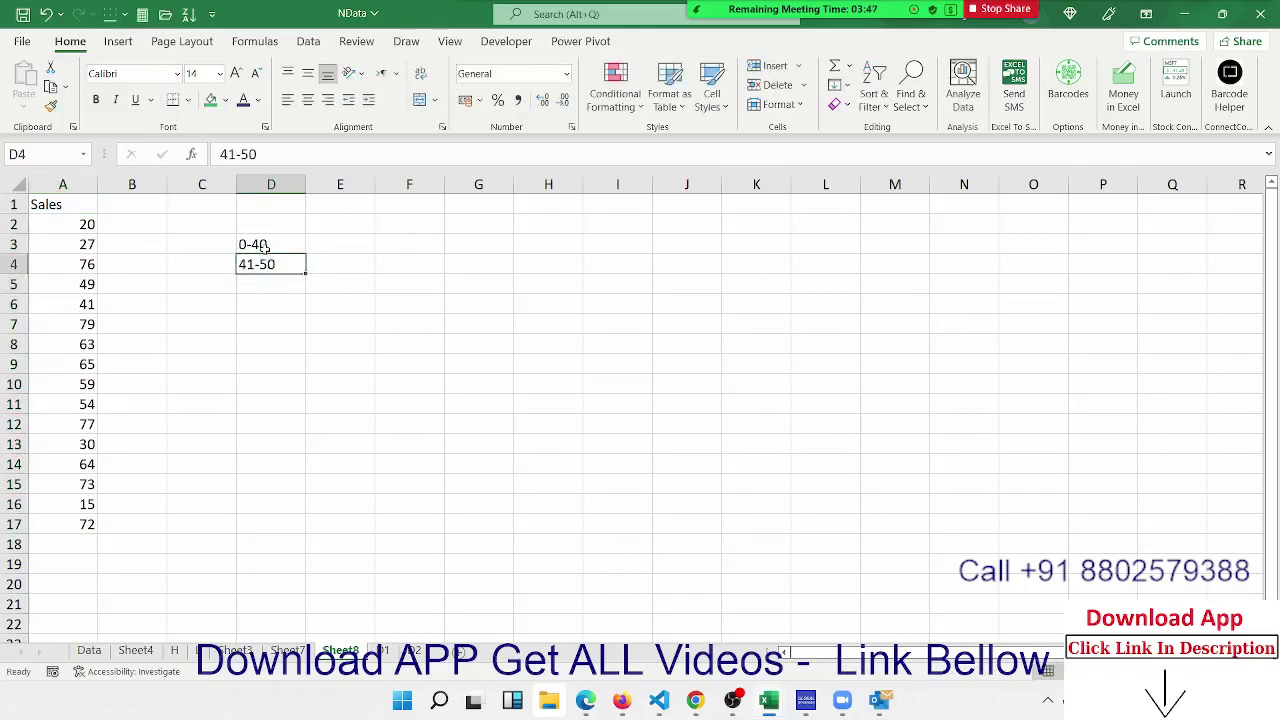
type("41-80")
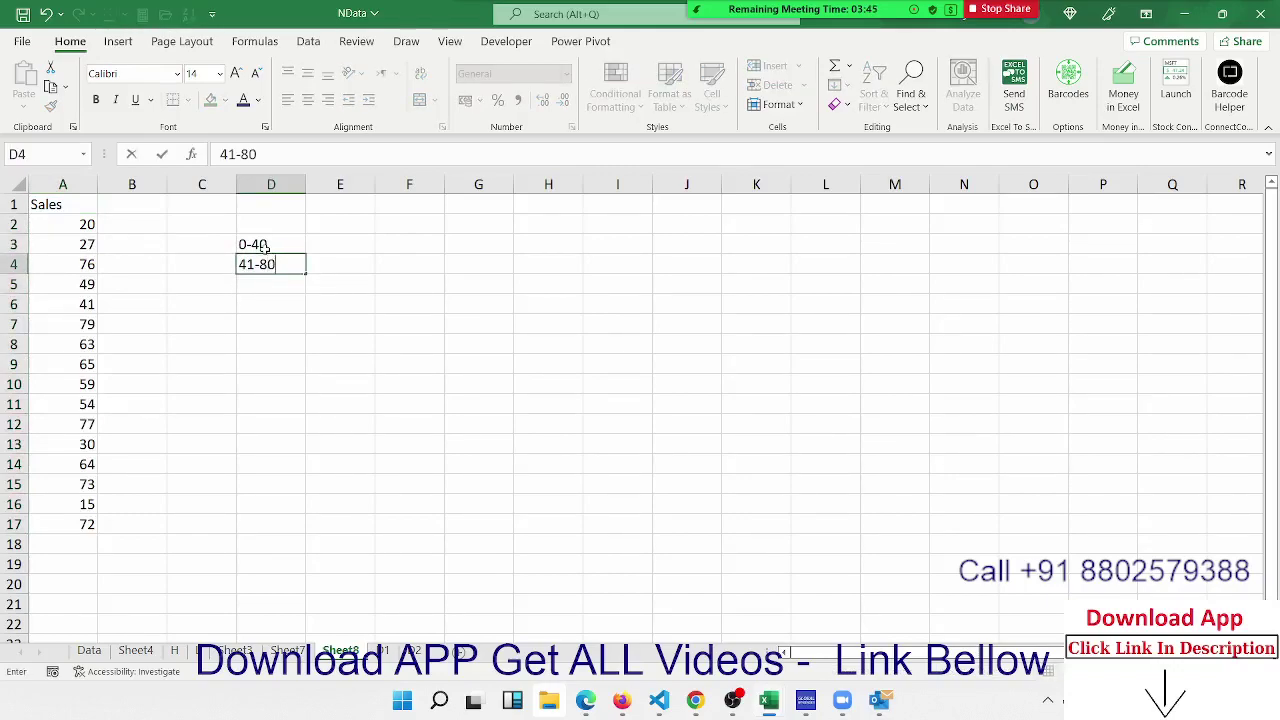
key("Return")
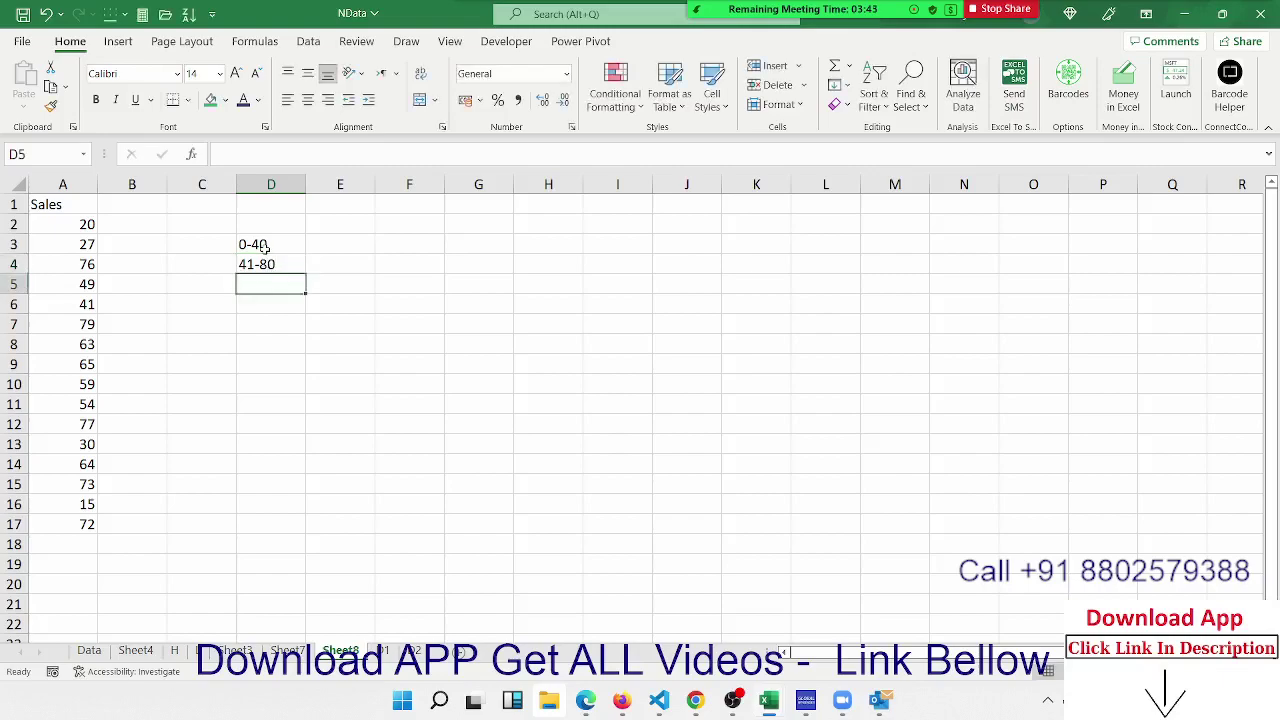
type("81-100")
key("Return")
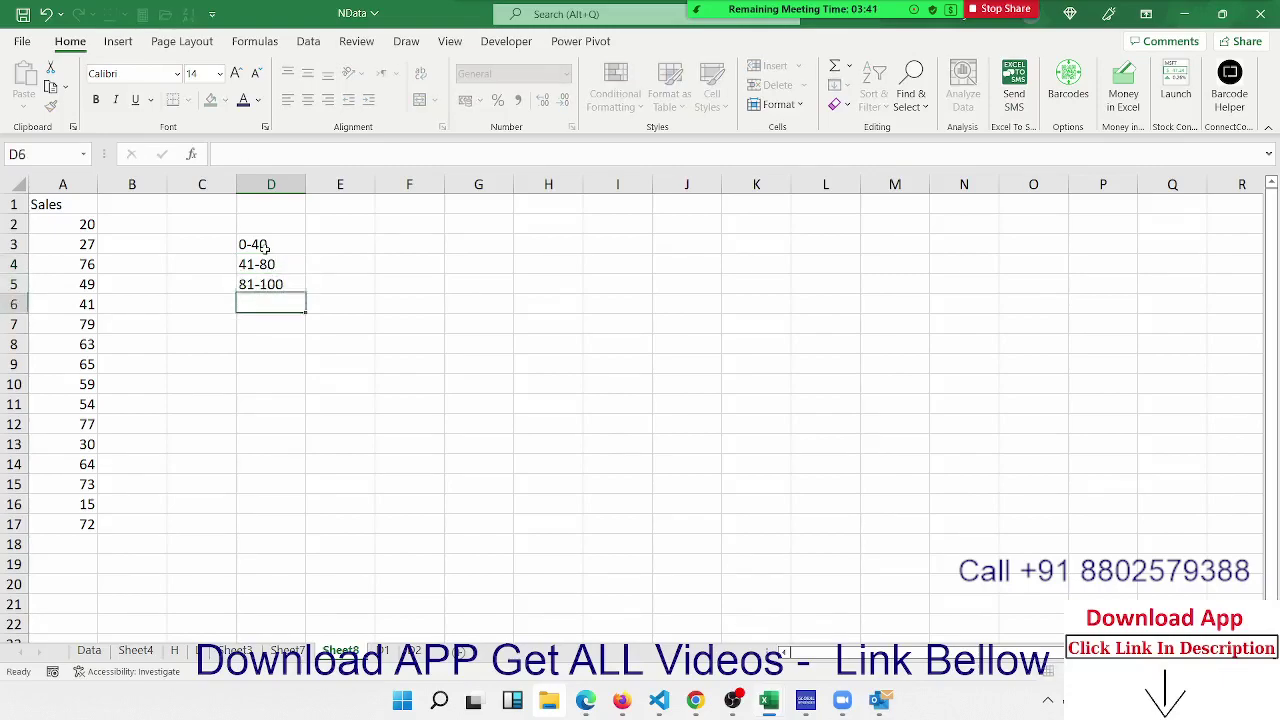
Enter bonuses 500, 1000 and 2000 in E3:E5, plus >100 with bonus 5000 in row 6
left_click(326, 246)
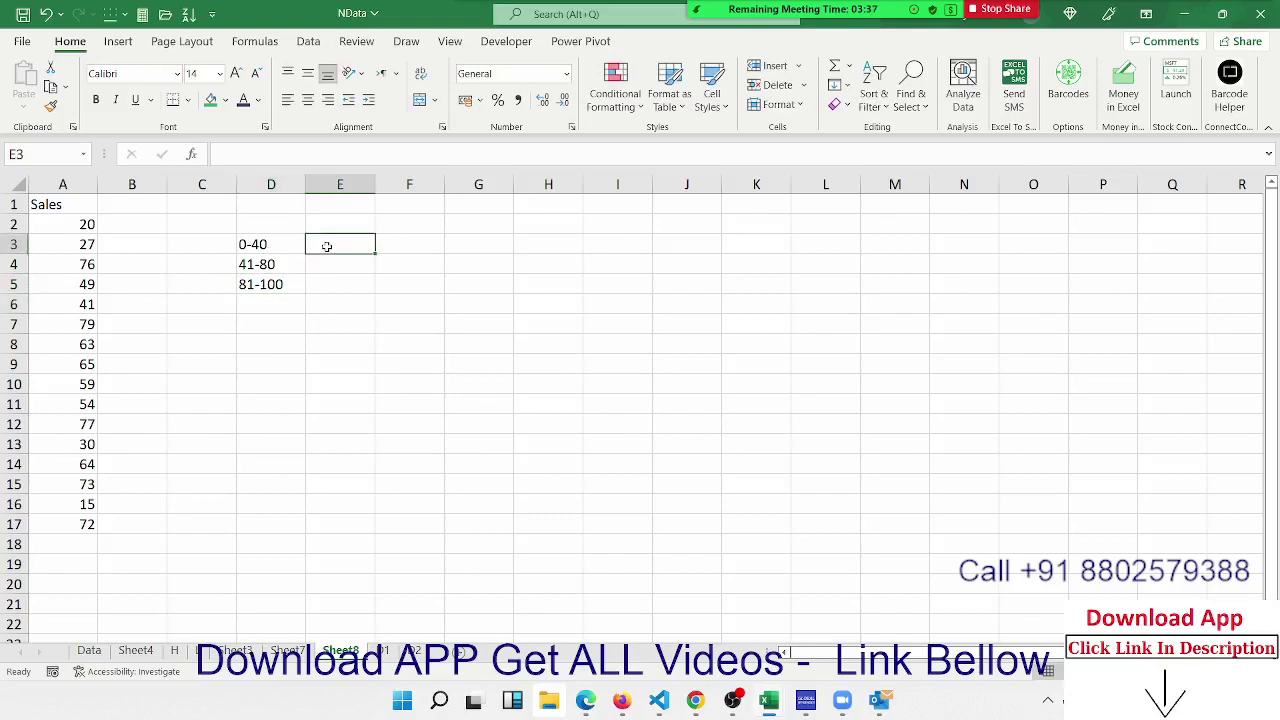
type("500")
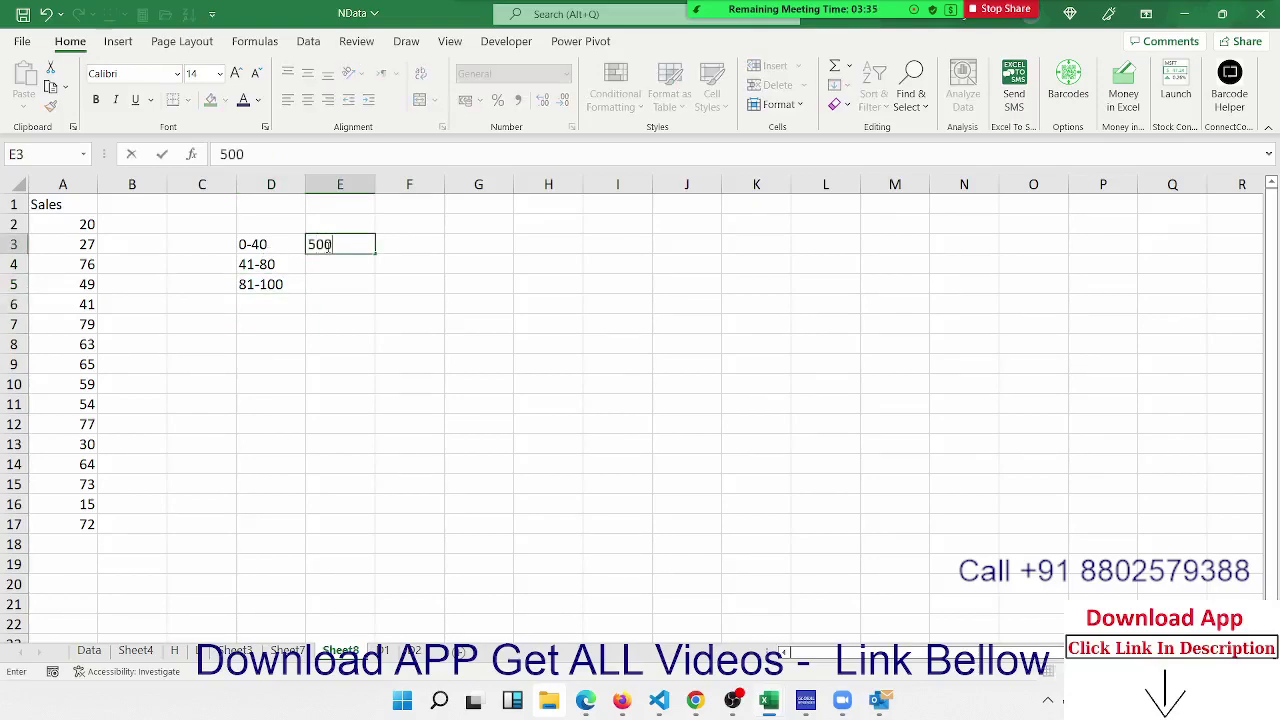
key("Return")
type("1000")
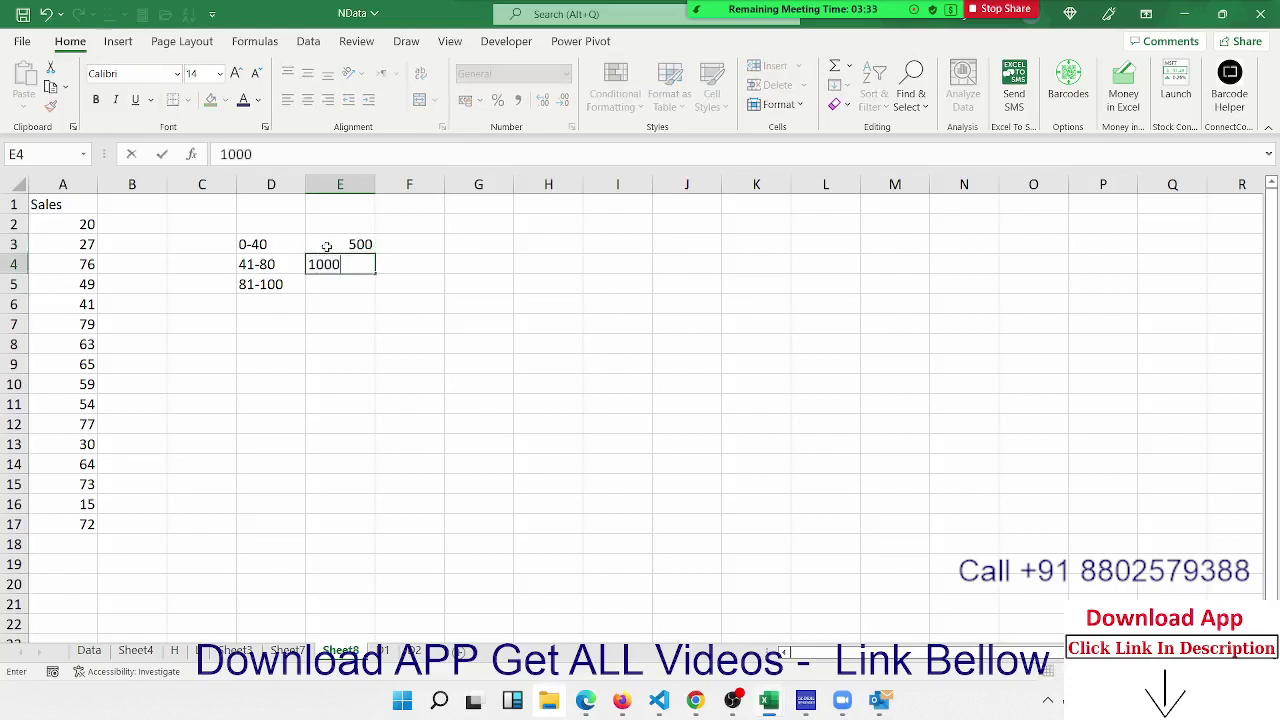
key("Return")
type("200")
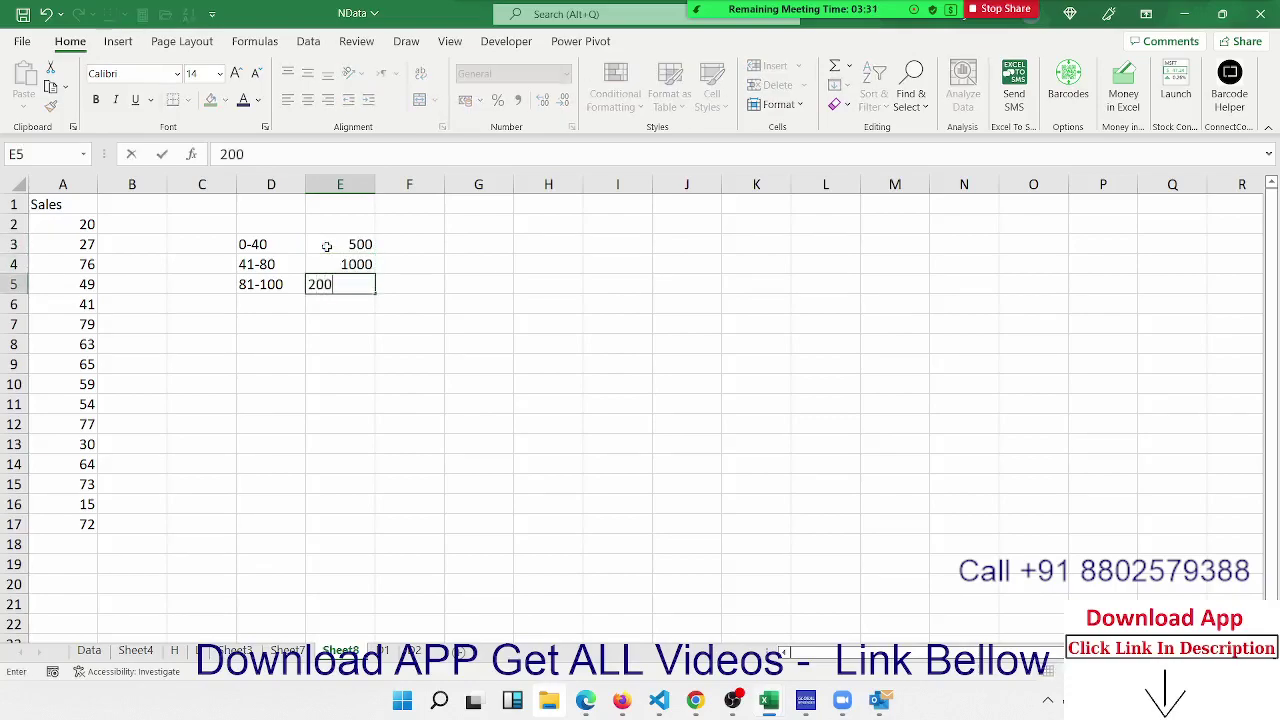
type("0")
key("Return")
key("Left")
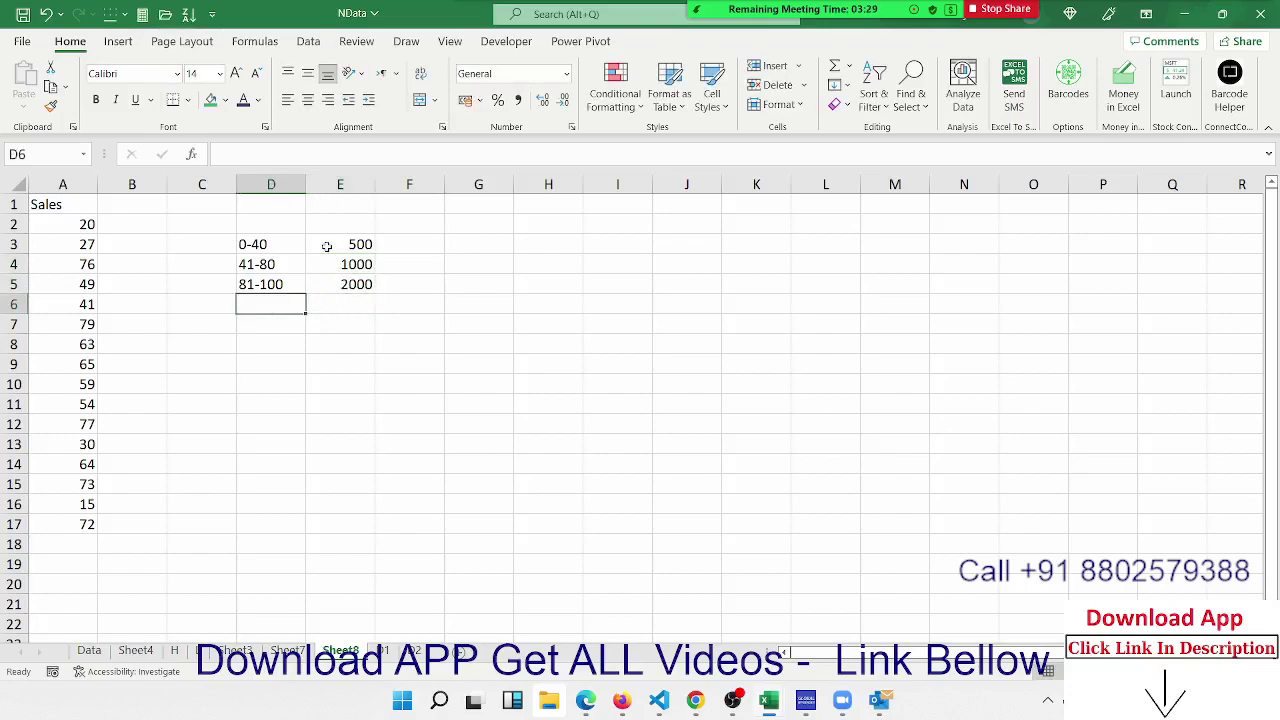
type(">")
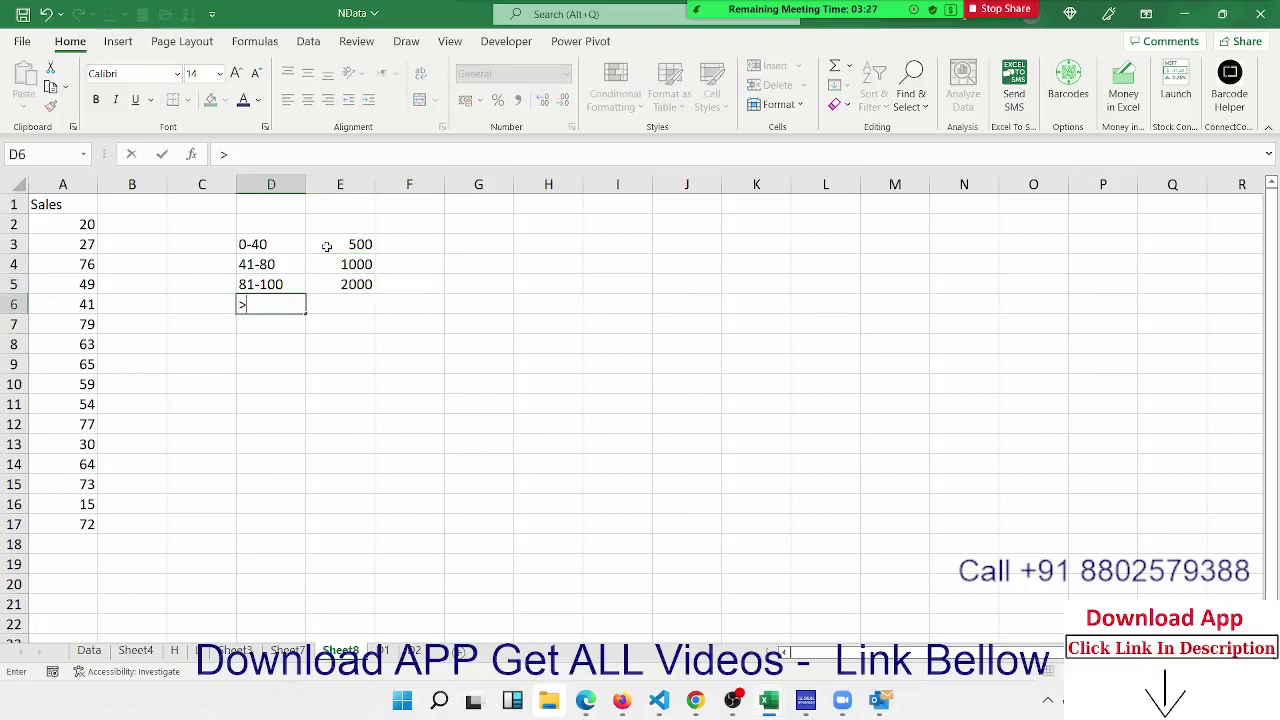
type("100")
key("Tab")
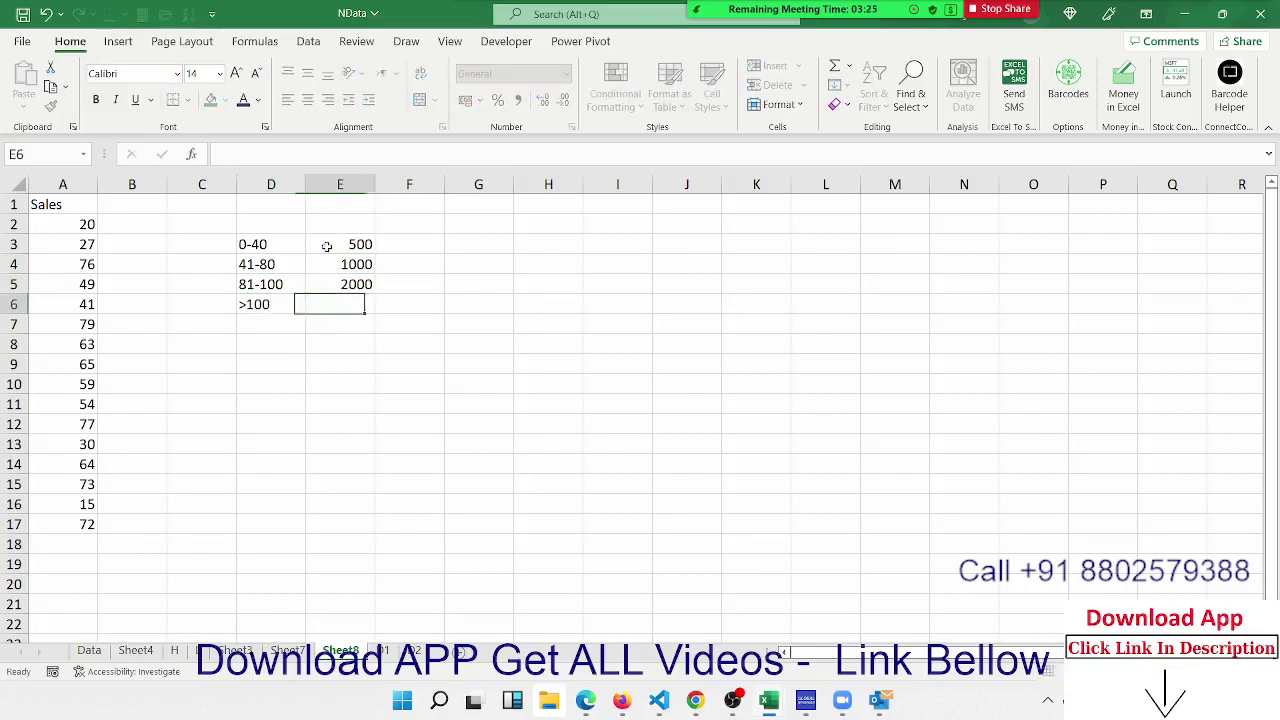
type("5000")
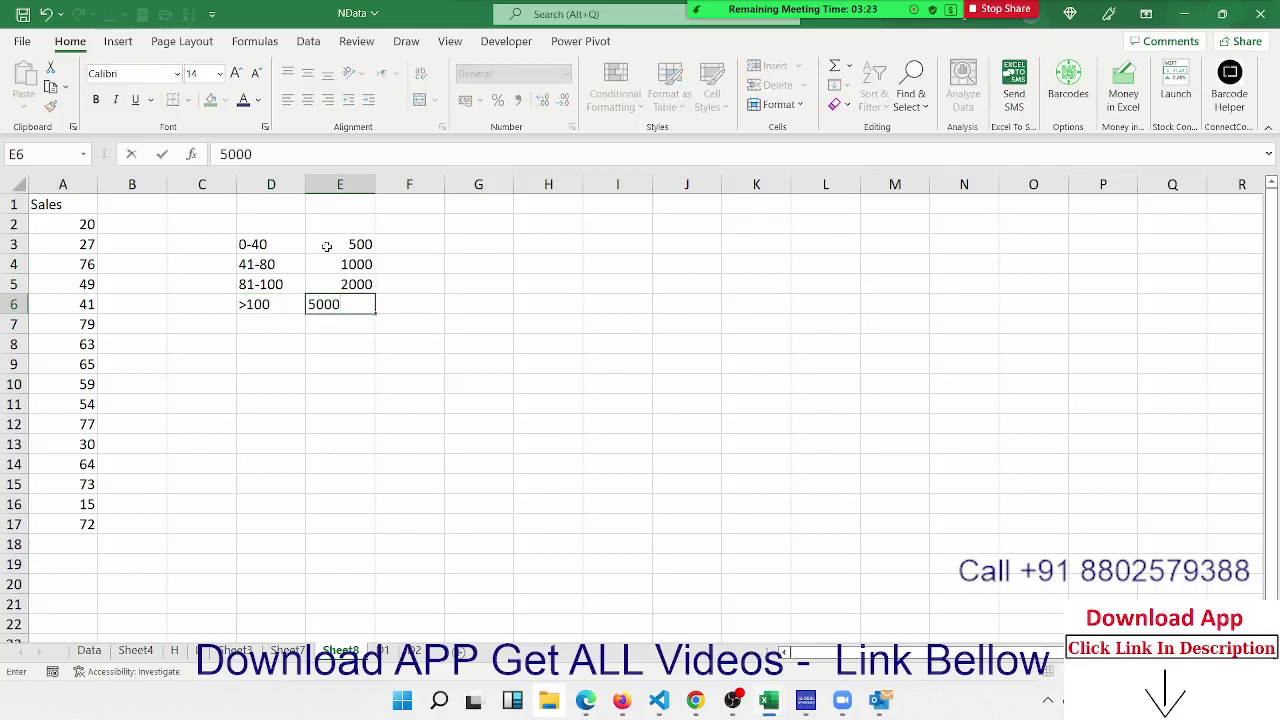
key("Down")
key("Down")
key("Left")
key("Left")
key("Right")
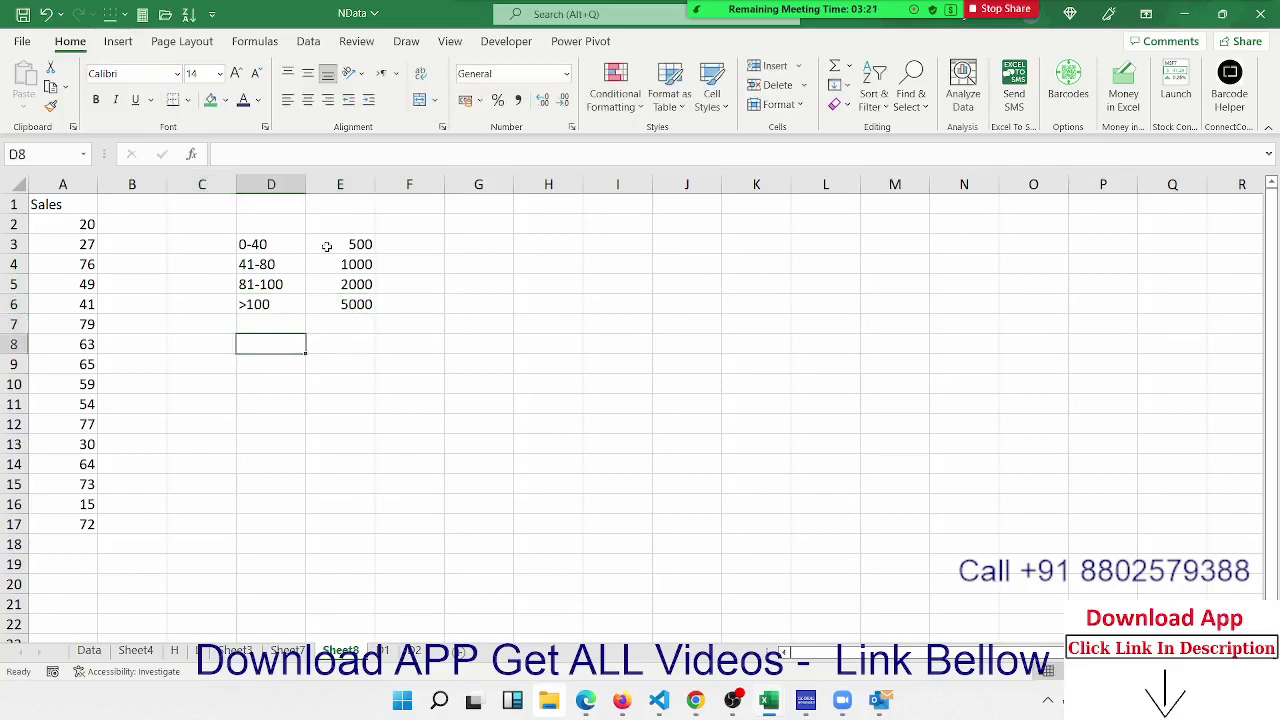
Enter the lower limits 0, 41, 81 and 101 in D8:D11
type("0")
key("Return")
type("41")
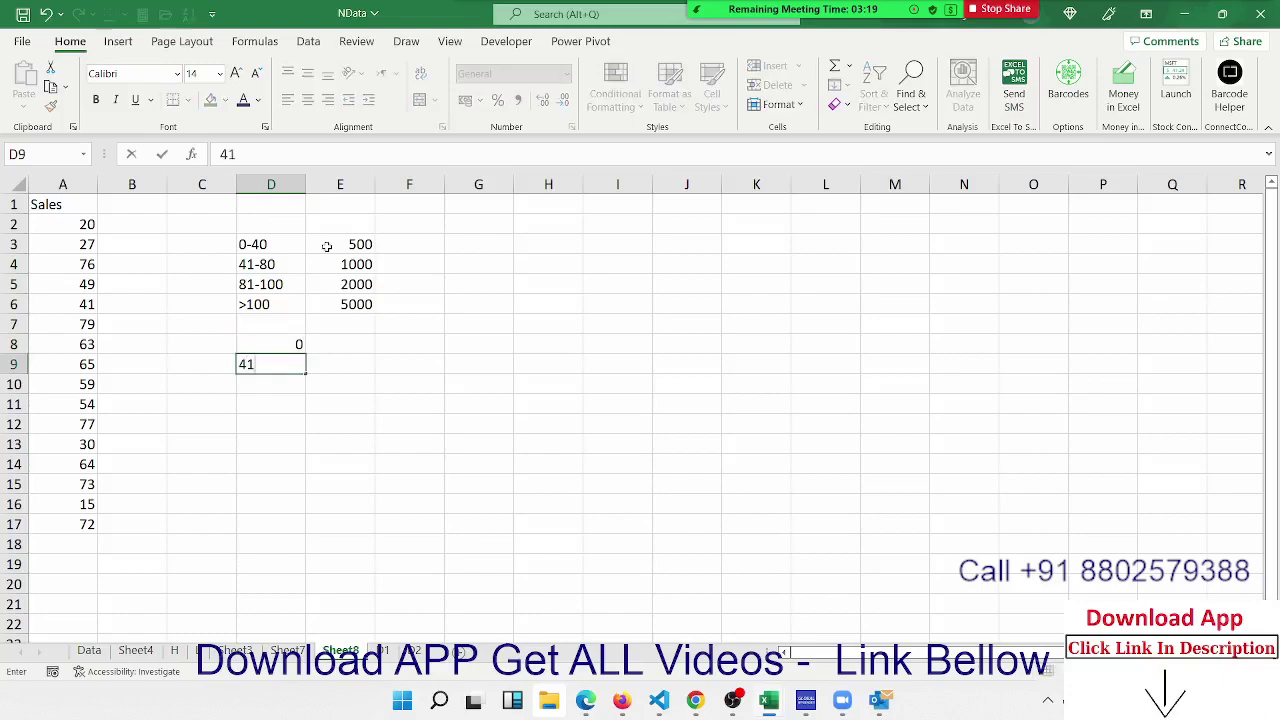
key("Return")
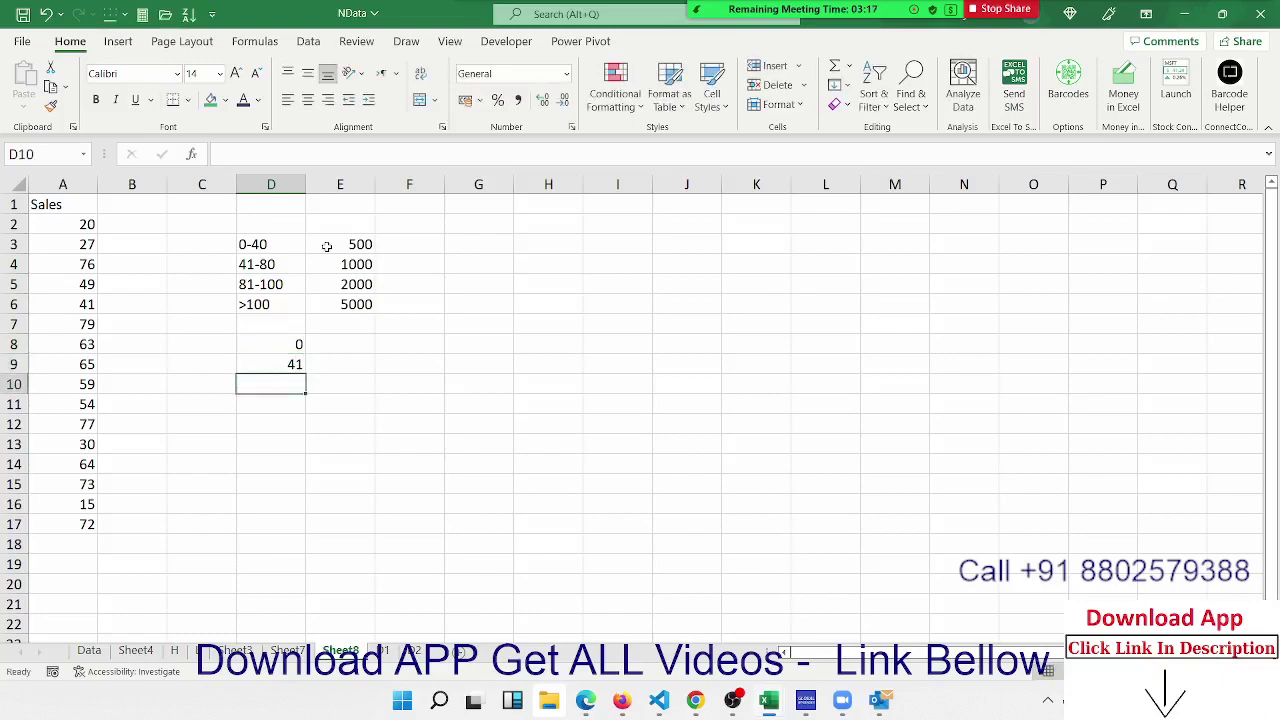
type("81")
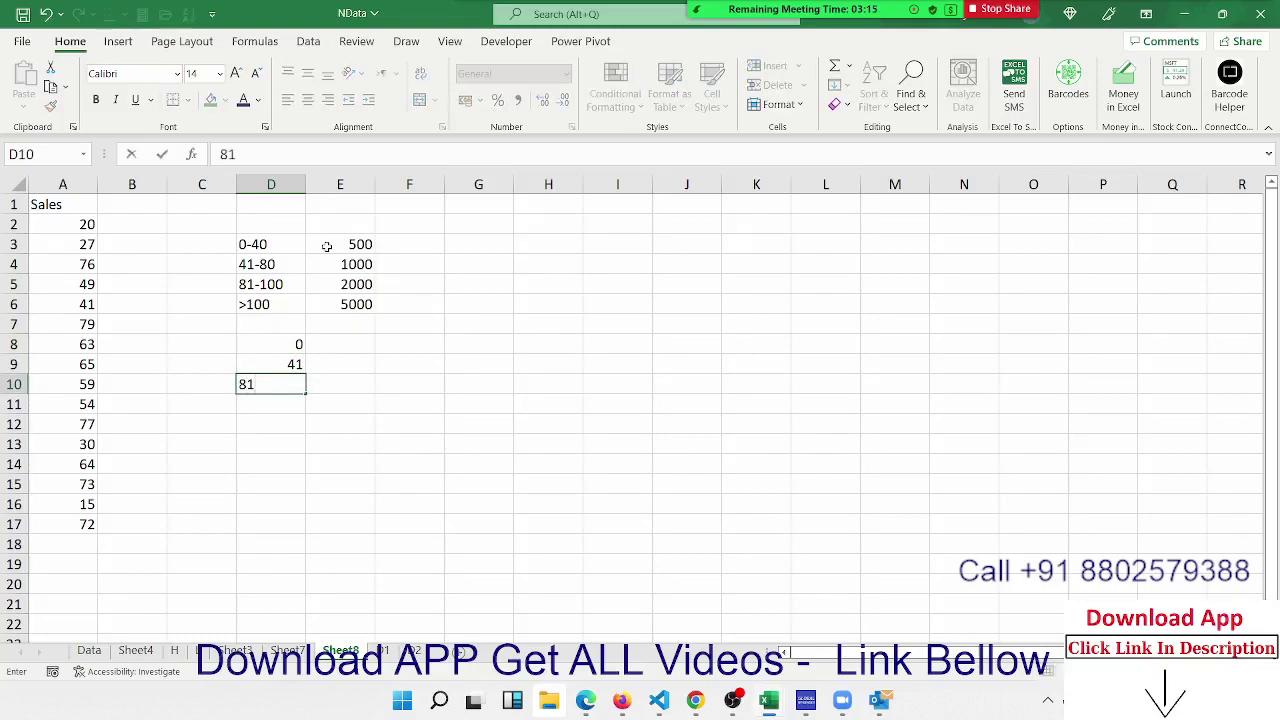
key("Return")
type("1")
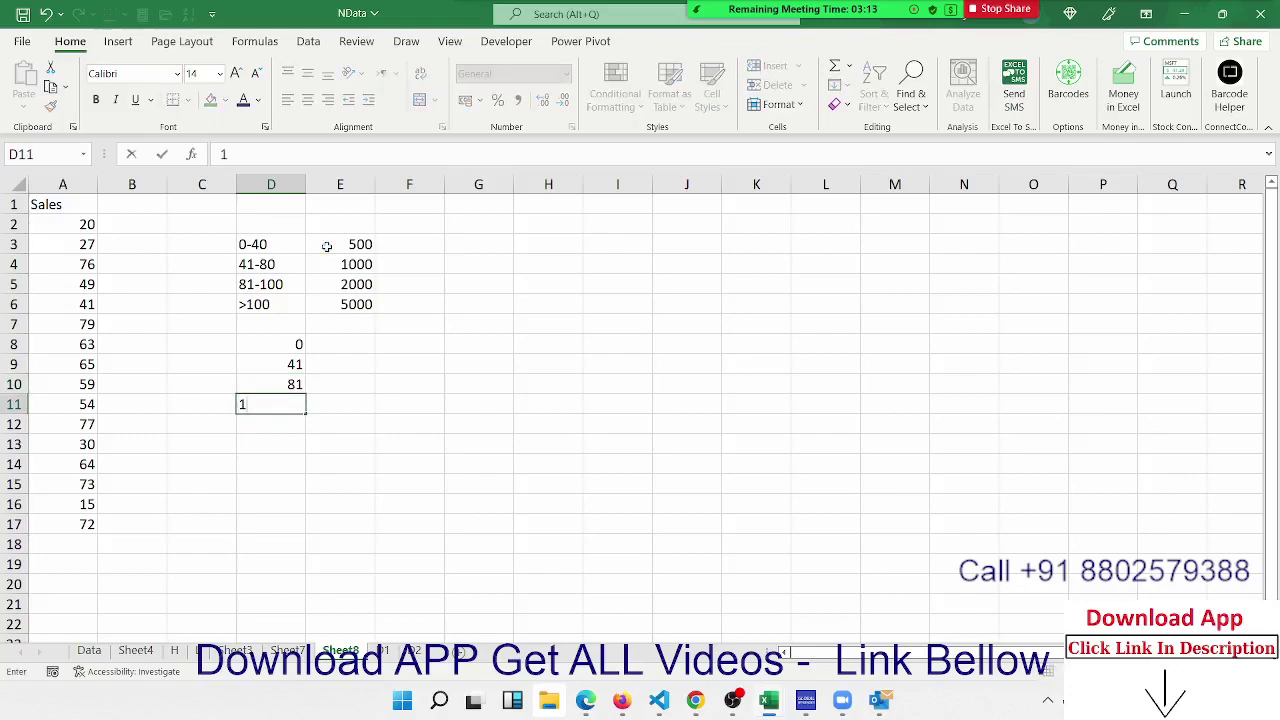
type("01")
key("Tab")
Copy the bonuses 500, 1000, 2000 and 5000 from E3:E6 into E8:E11 beside the limits
key("Up")
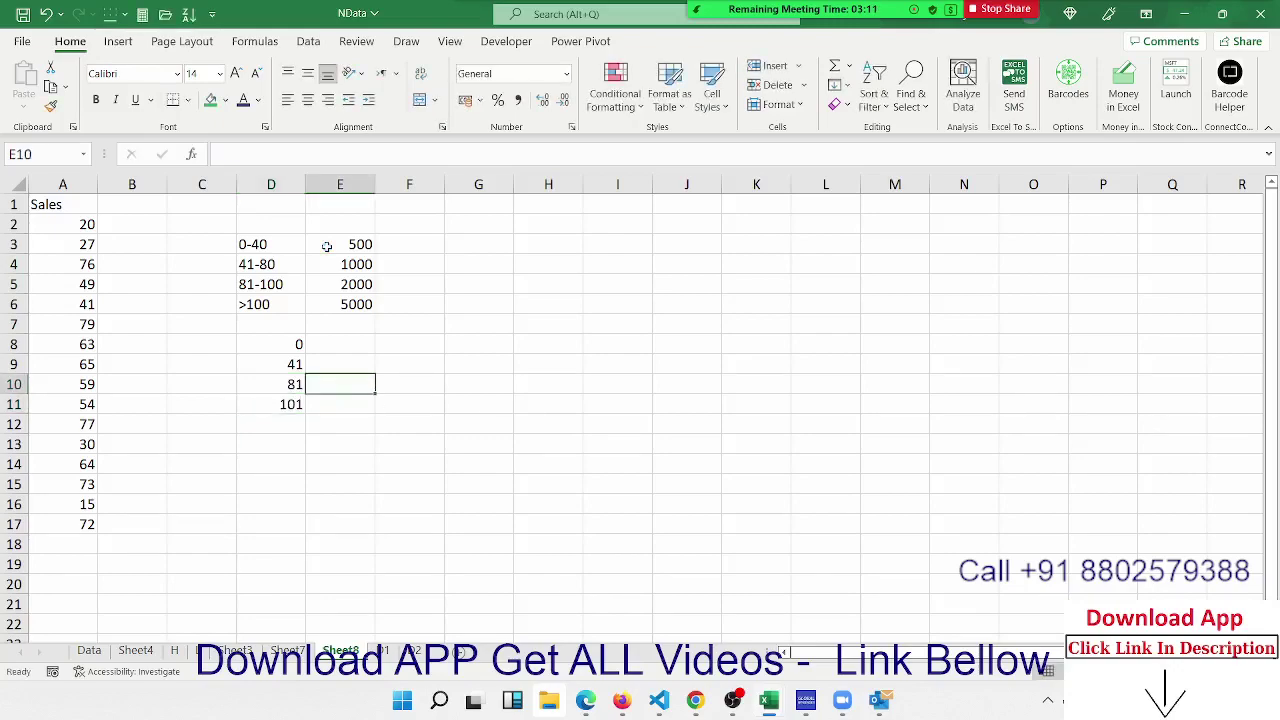
key("Up")
key("Up")
key("Up")
key("Up")
key("shift+Up")
key("shift+Up")
key("shift+Up")
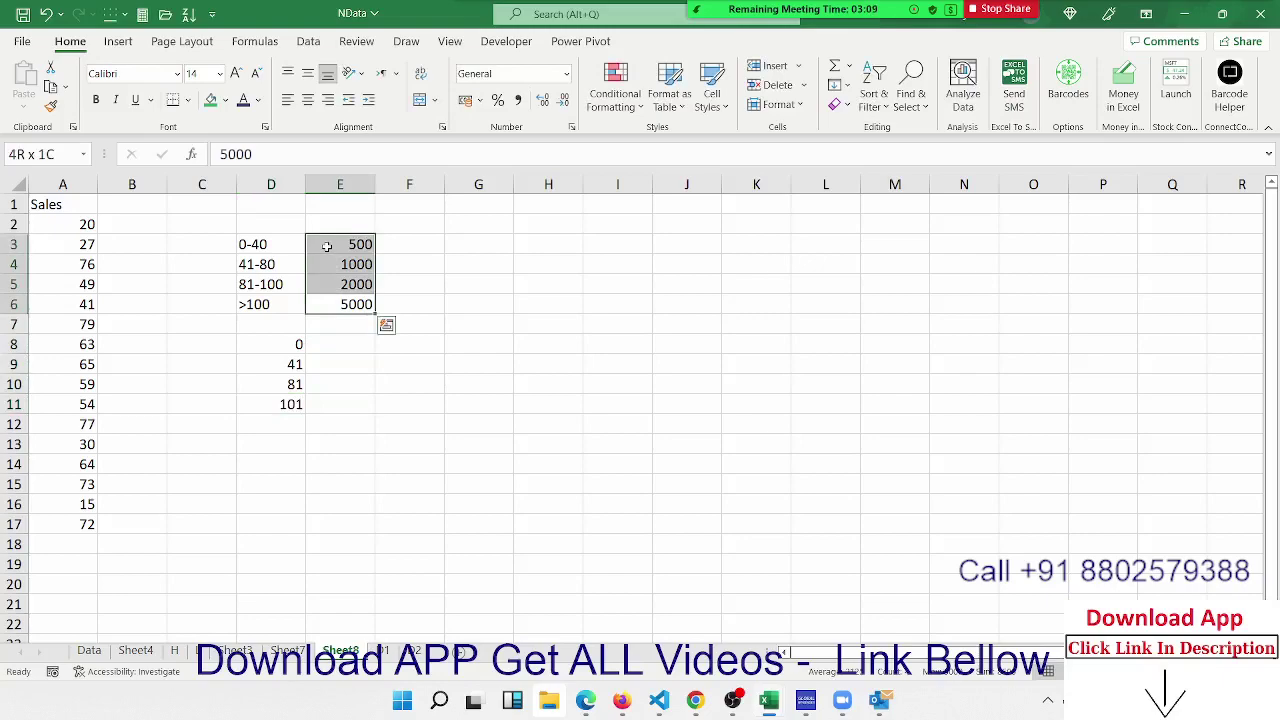
key("ctrl+c")
key("Down")
key("Down")
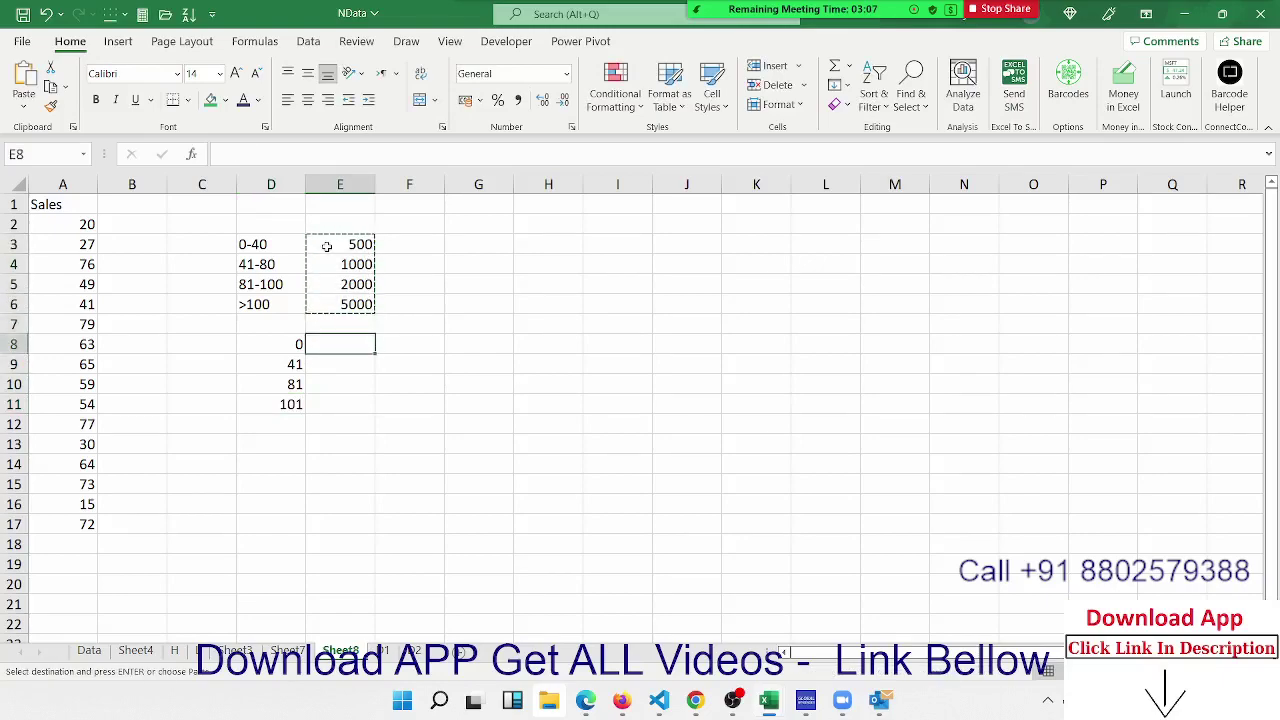
key("ctrl+v")
key("Escape")
key("Left")
key("Left")
key("Left")
key("Left")
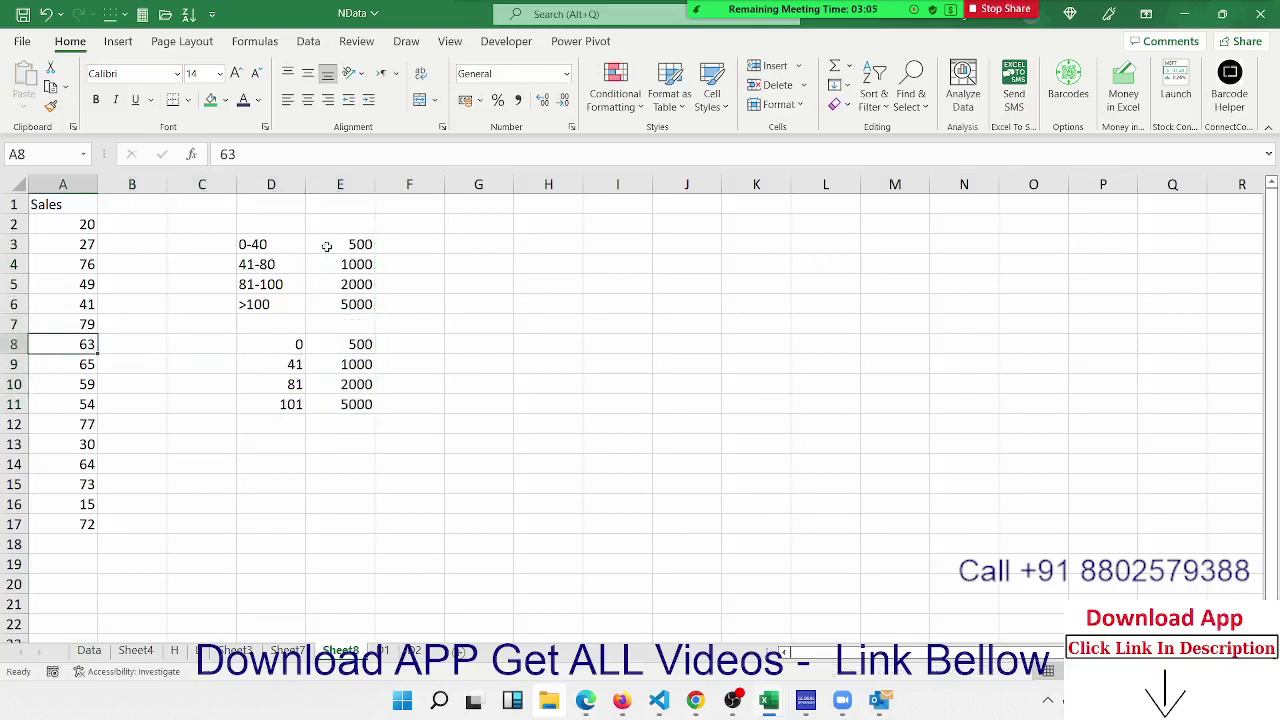
key("ctrl+Up")
key("Down")
key("Right")
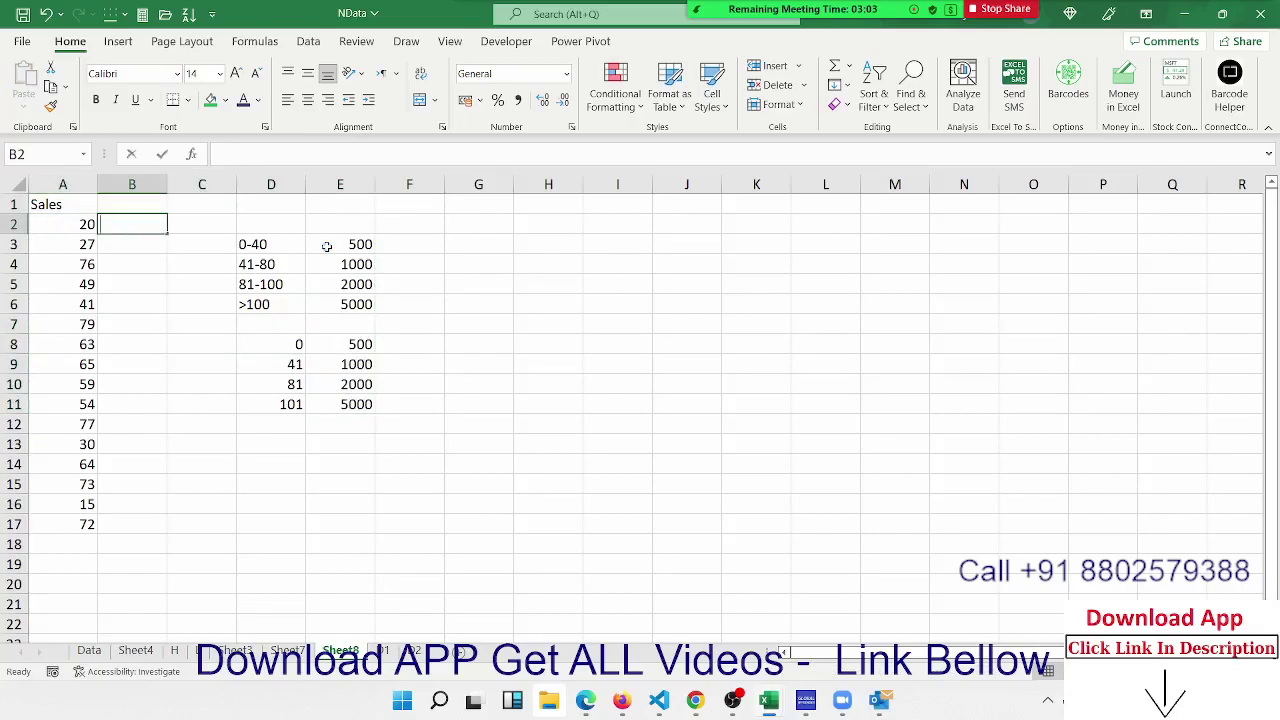
Enter =VLOOKUP(A2,D8:E11,2,0) in B2
type("=vl")
key("Tab")
key("Left")
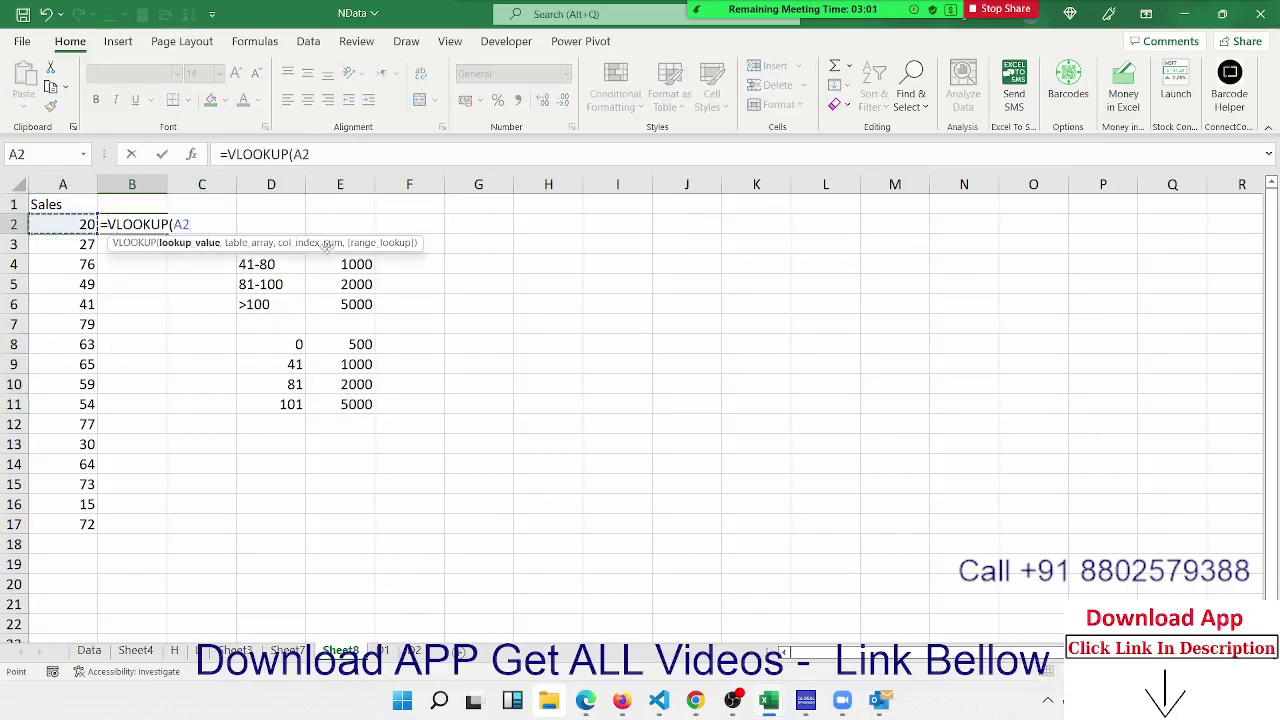
type(",")
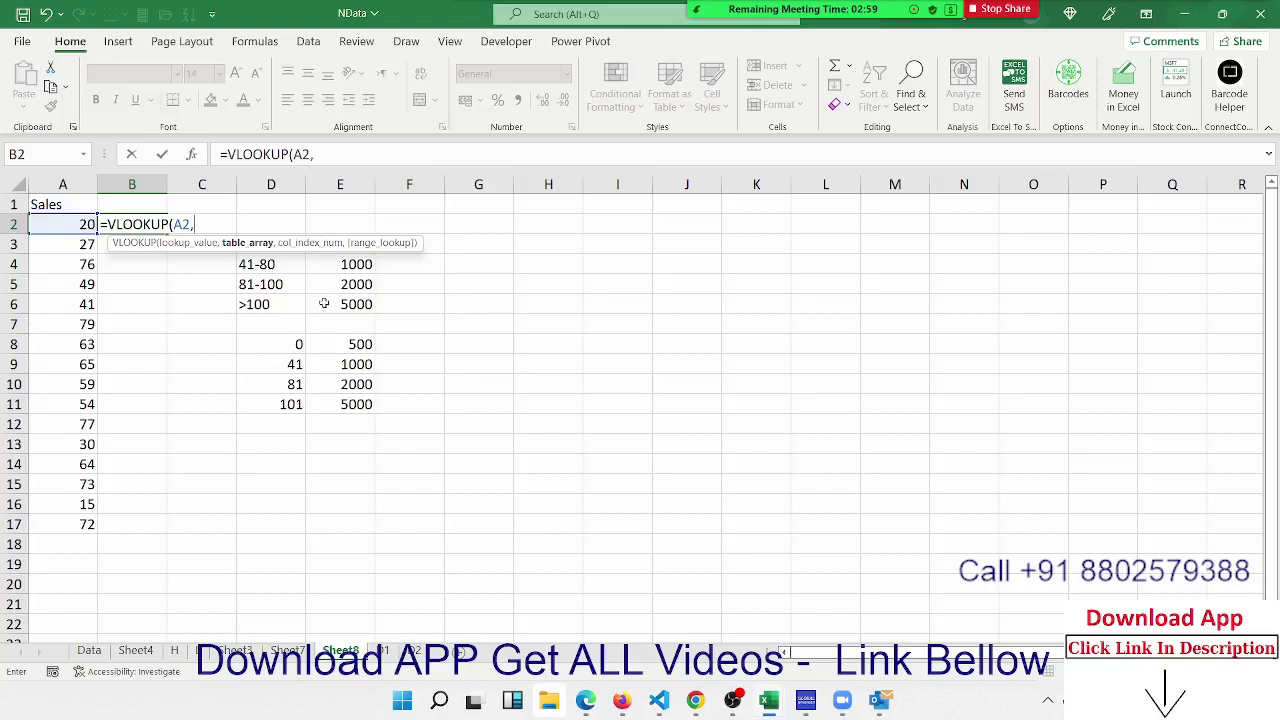
left_click(289, 343)
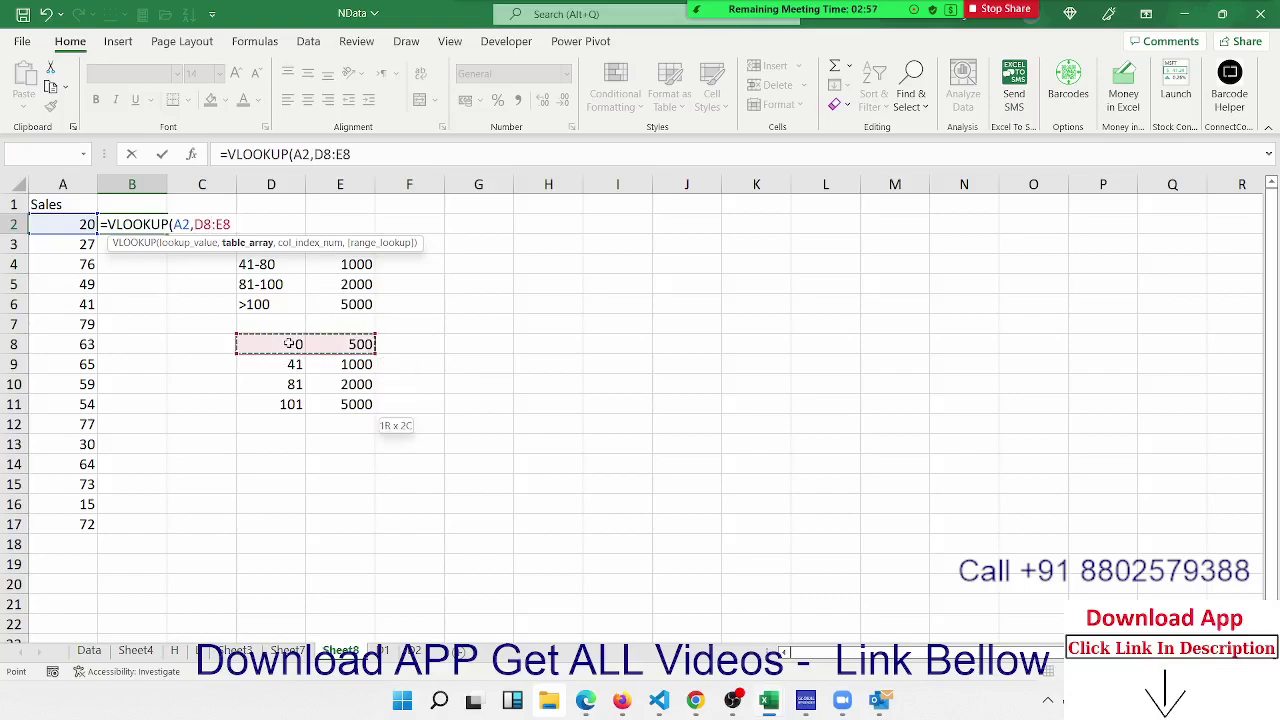
left_click_drag(289, 343, 365, 404)
type(",2")
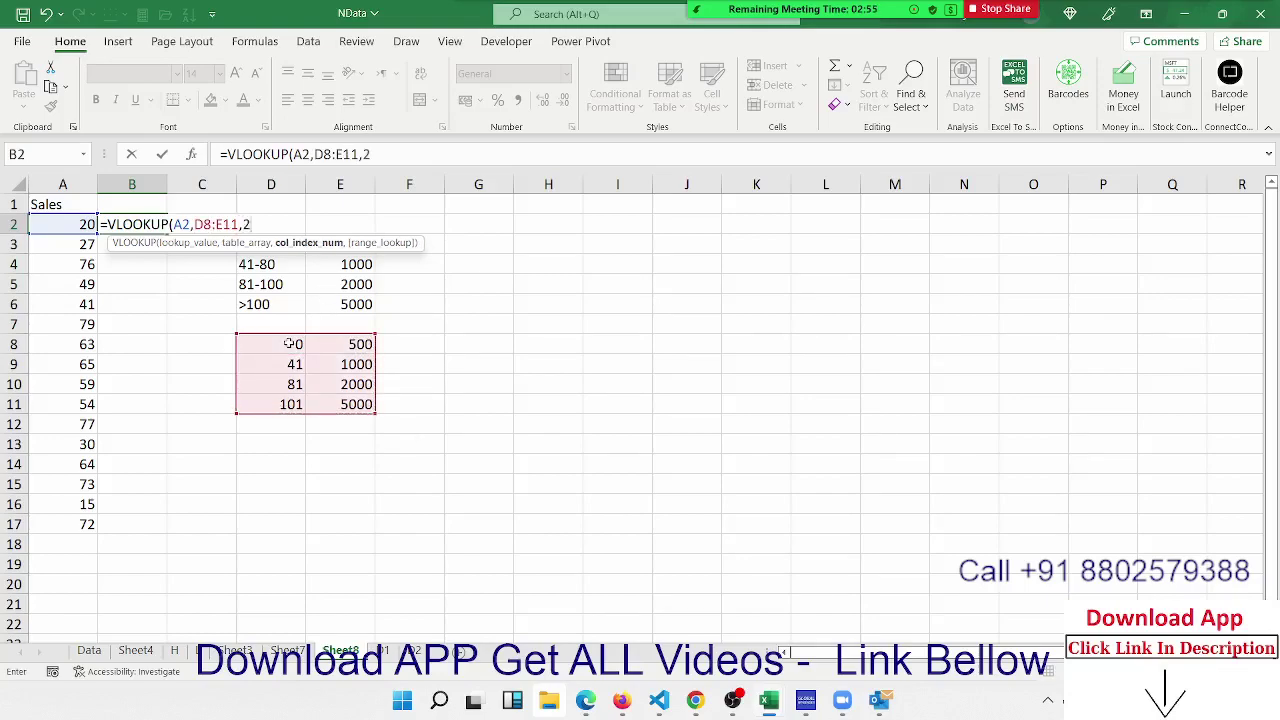
type(",0)")
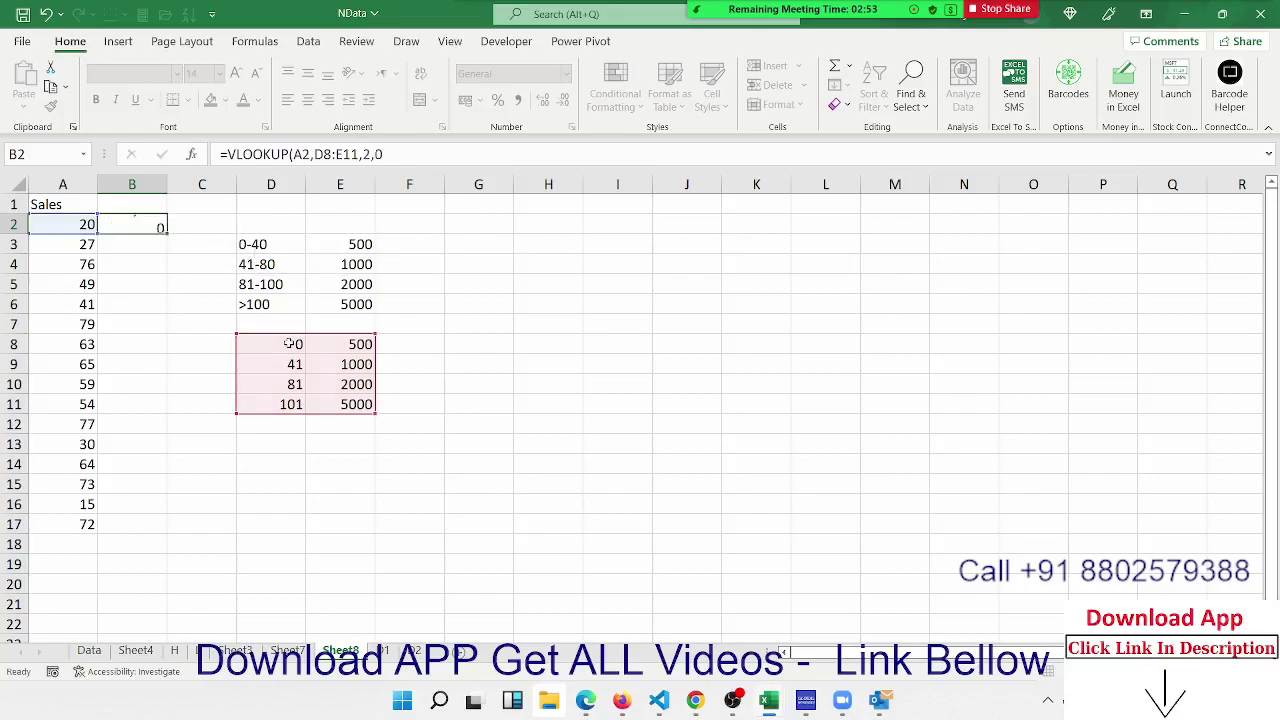
key("Return")
Change the B2 VLOOKUP's last argument from 0 to 1 for approximate match
key("Up")
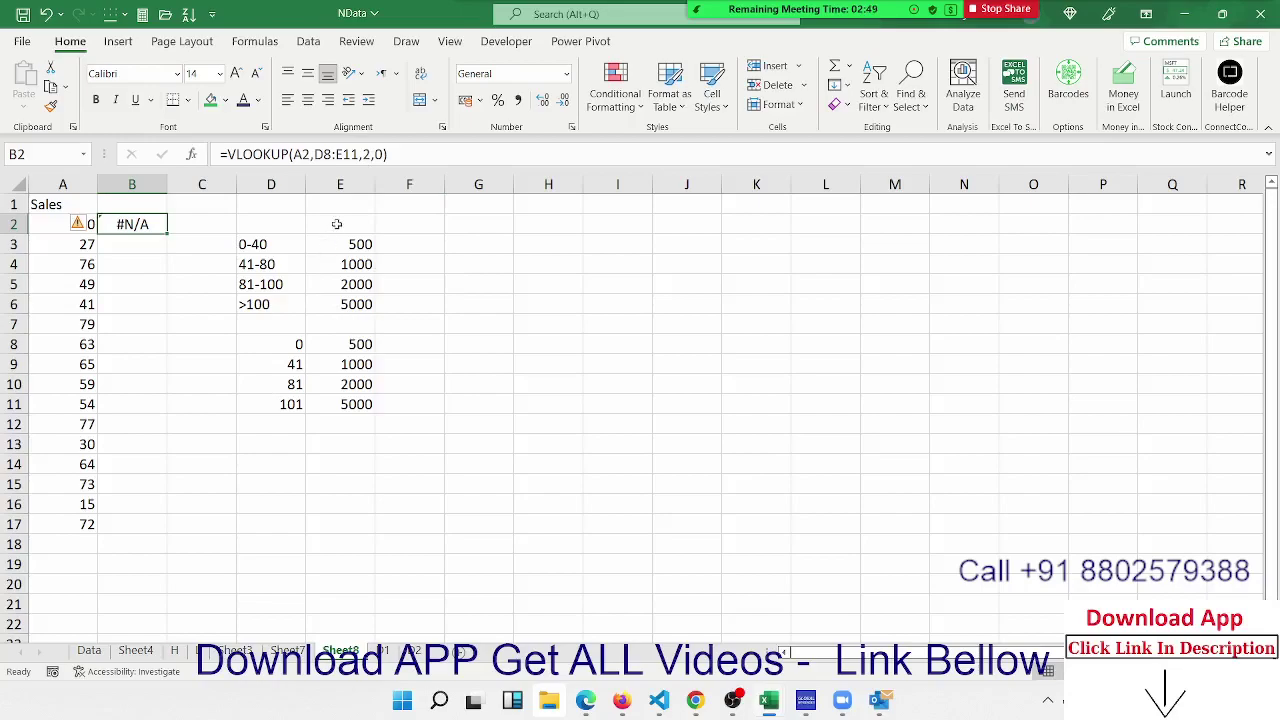
left_click(380, 155)
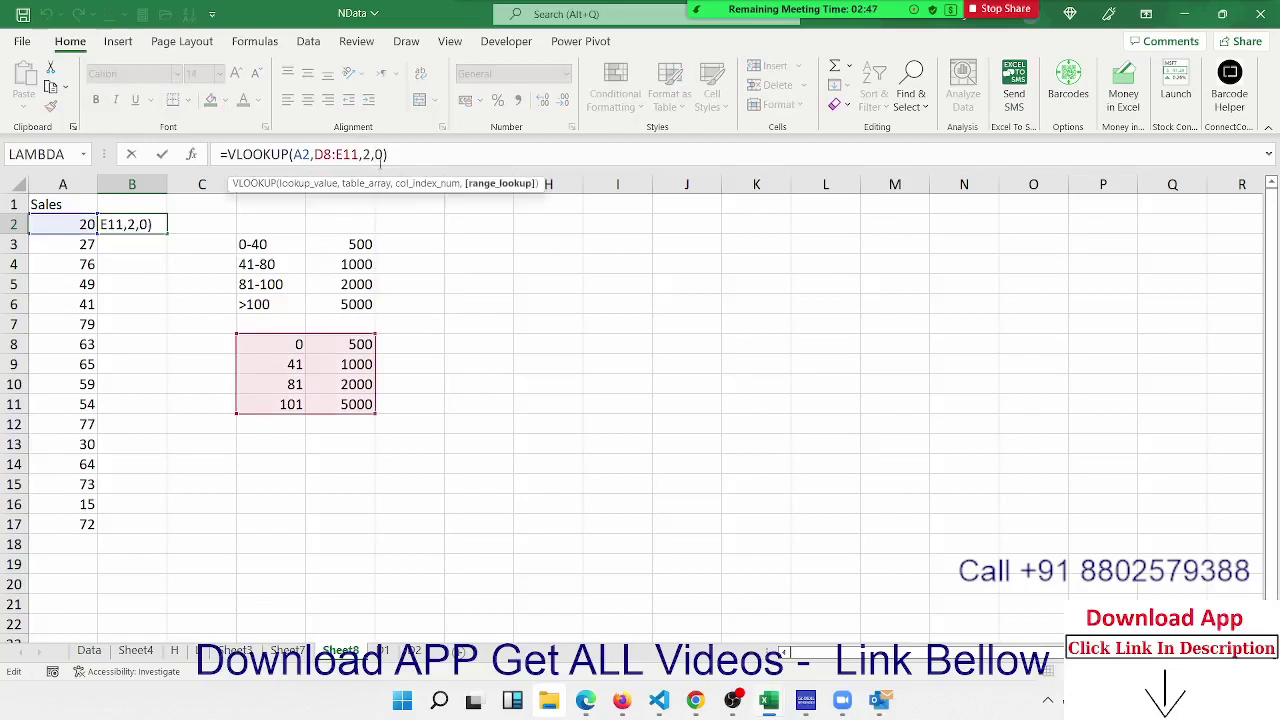
key("BackSpace")
type("1")
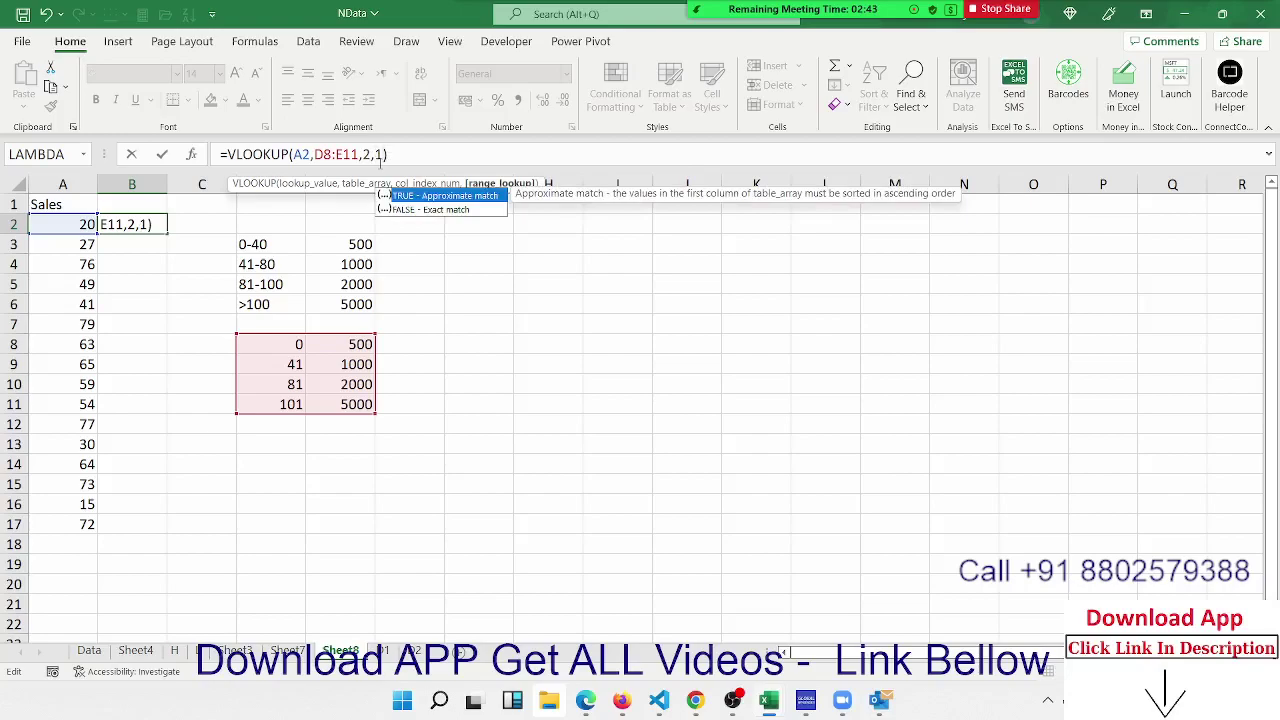
key("Return")
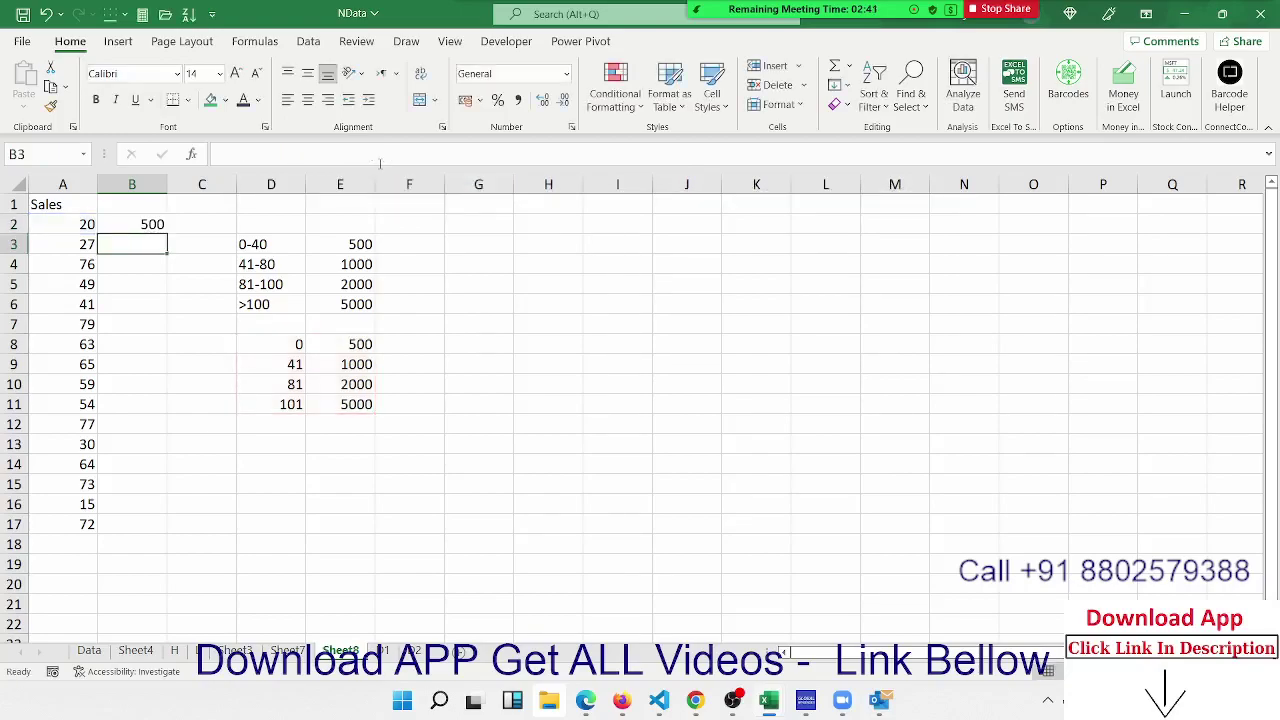
key("Up")
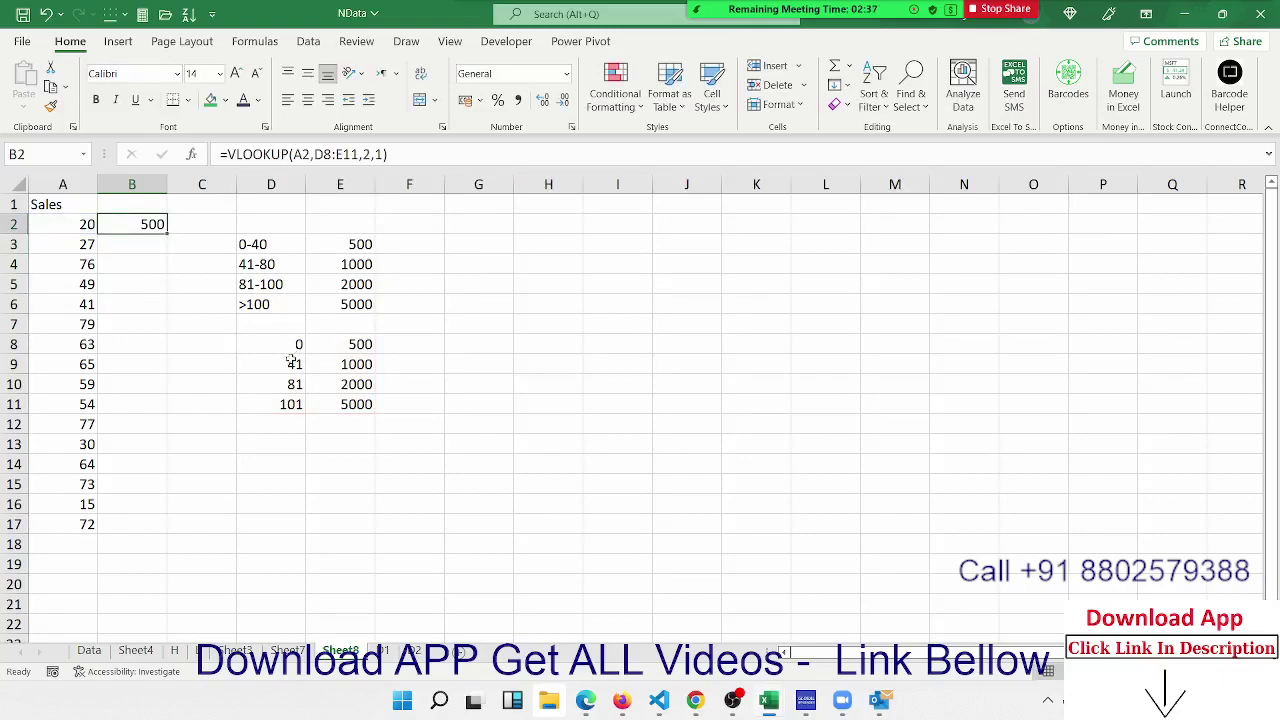
Change sales in A2 from 20 to 45 and confirm the 1000 bonus result
left_click(80, 225)
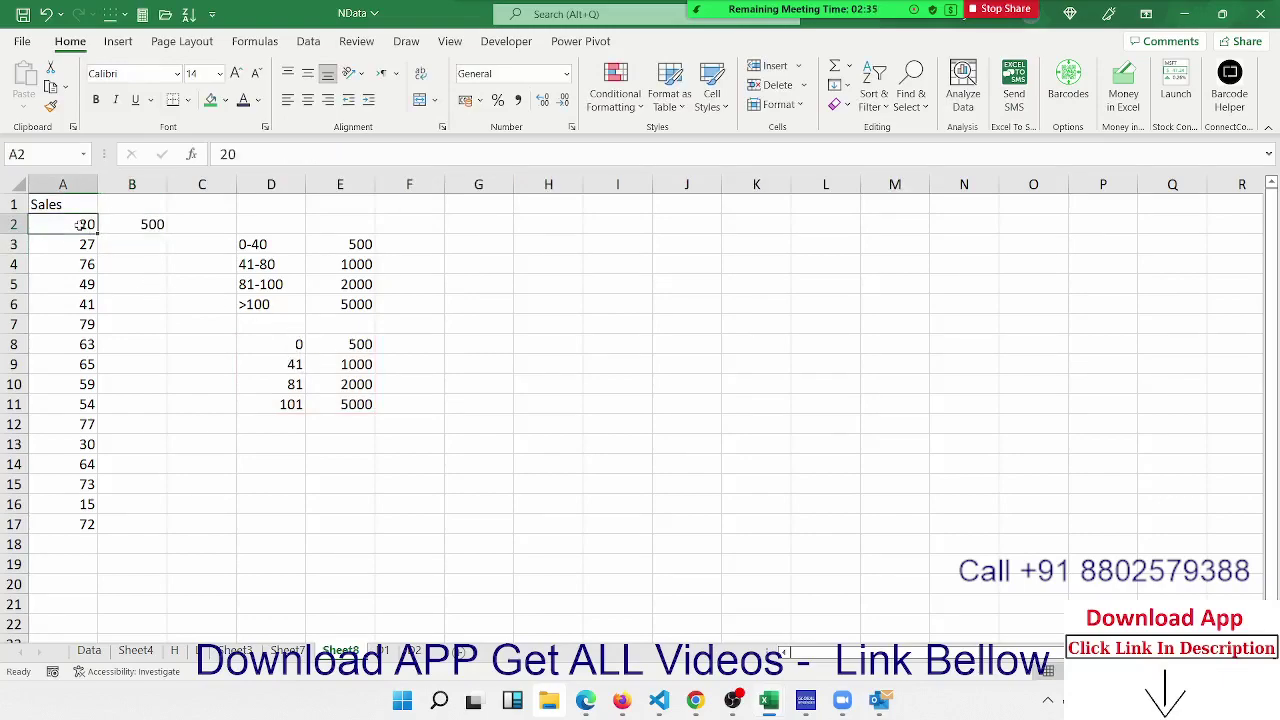
type("45")
key("Return")
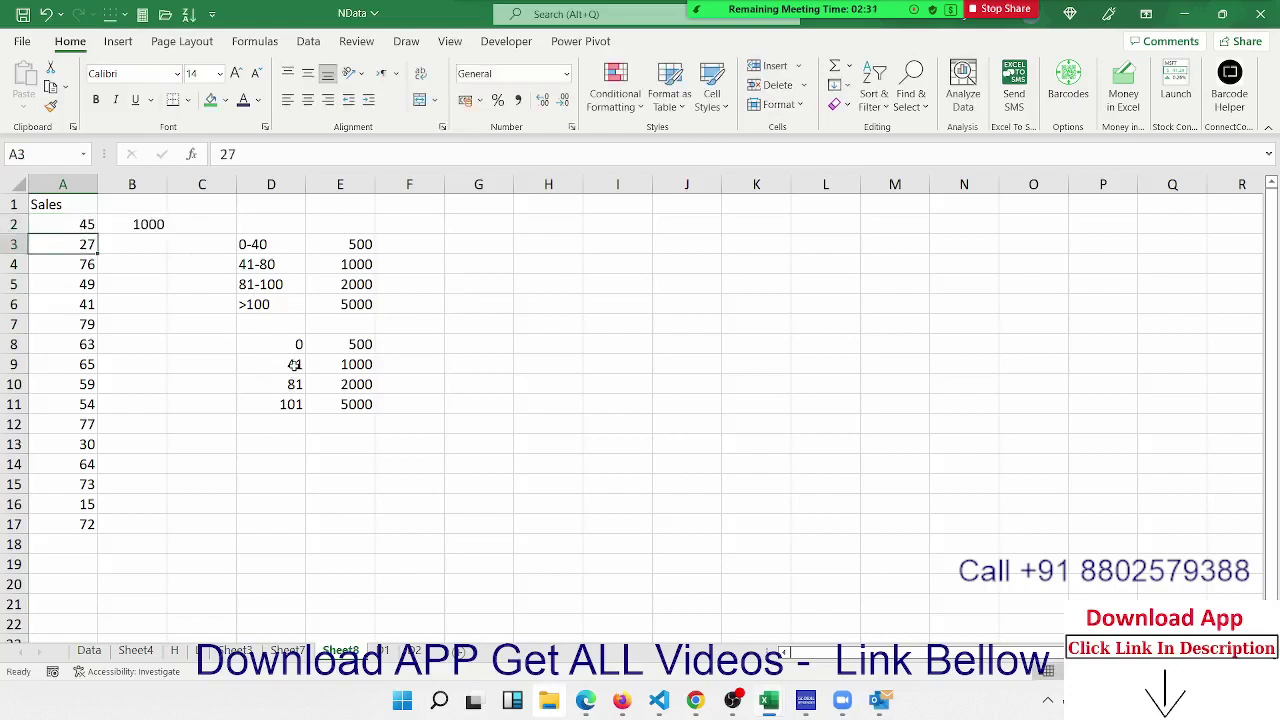
left_click(327, 367)
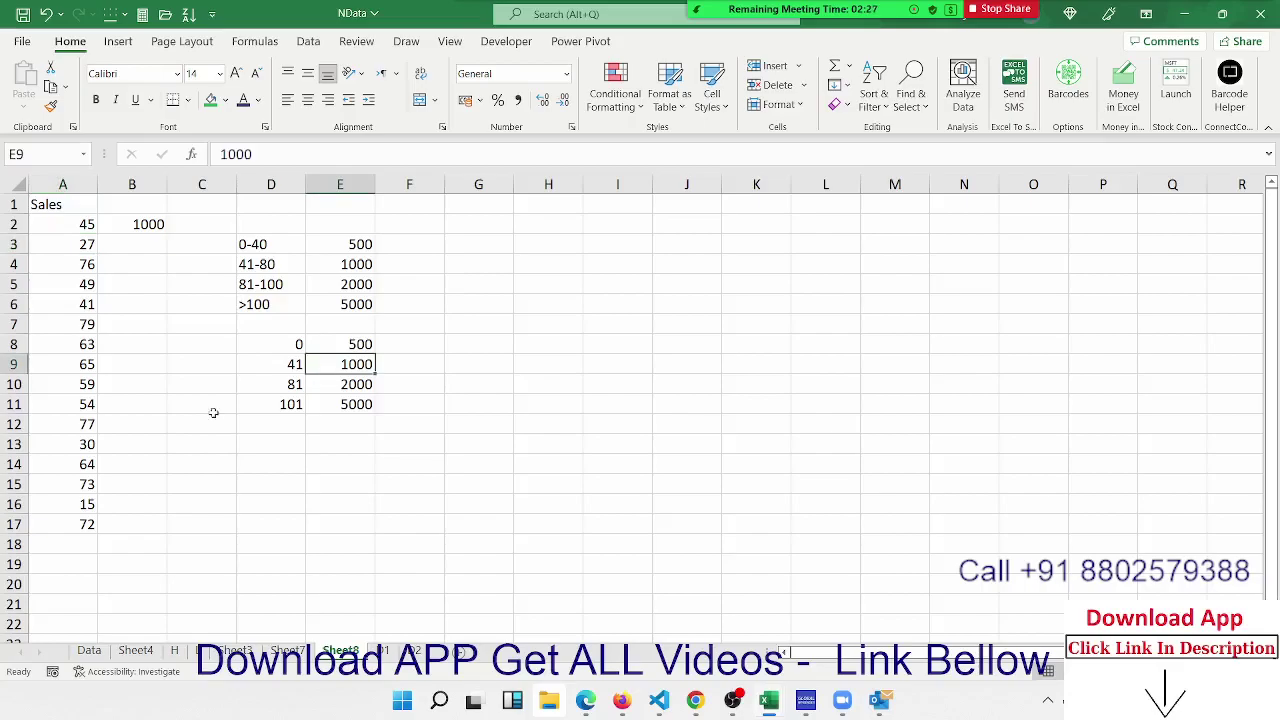
On the Data sheet, select and copy the Name, City and JAN columns B1:D101
left_click(86, 651)
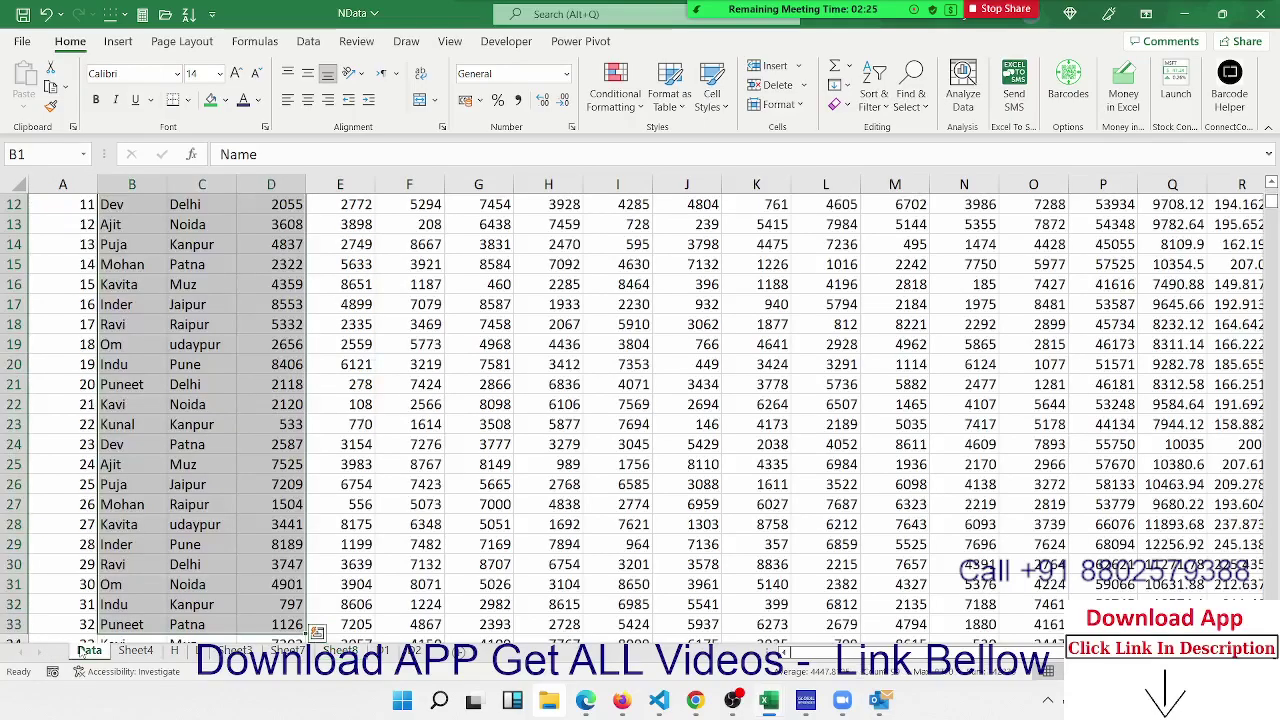
key("Down")
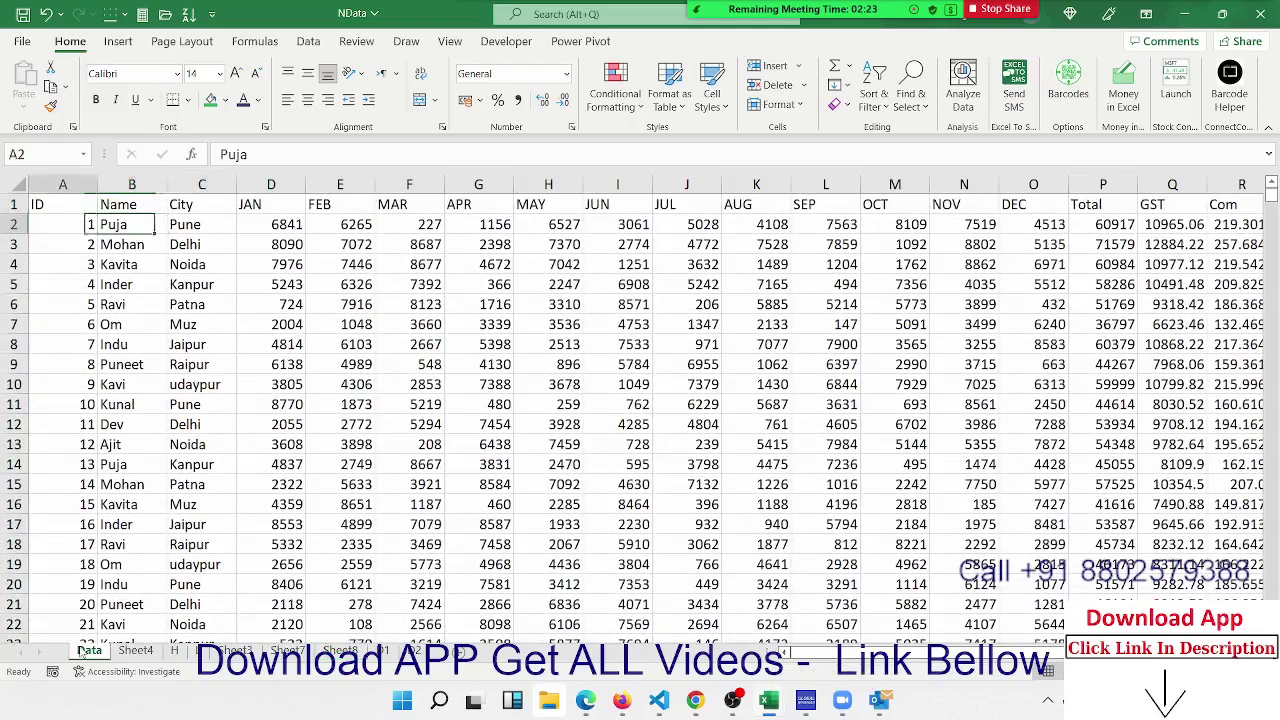
key("Left")
key("Right")
key("Up")
key("shift+Right")
key("shift+Right")
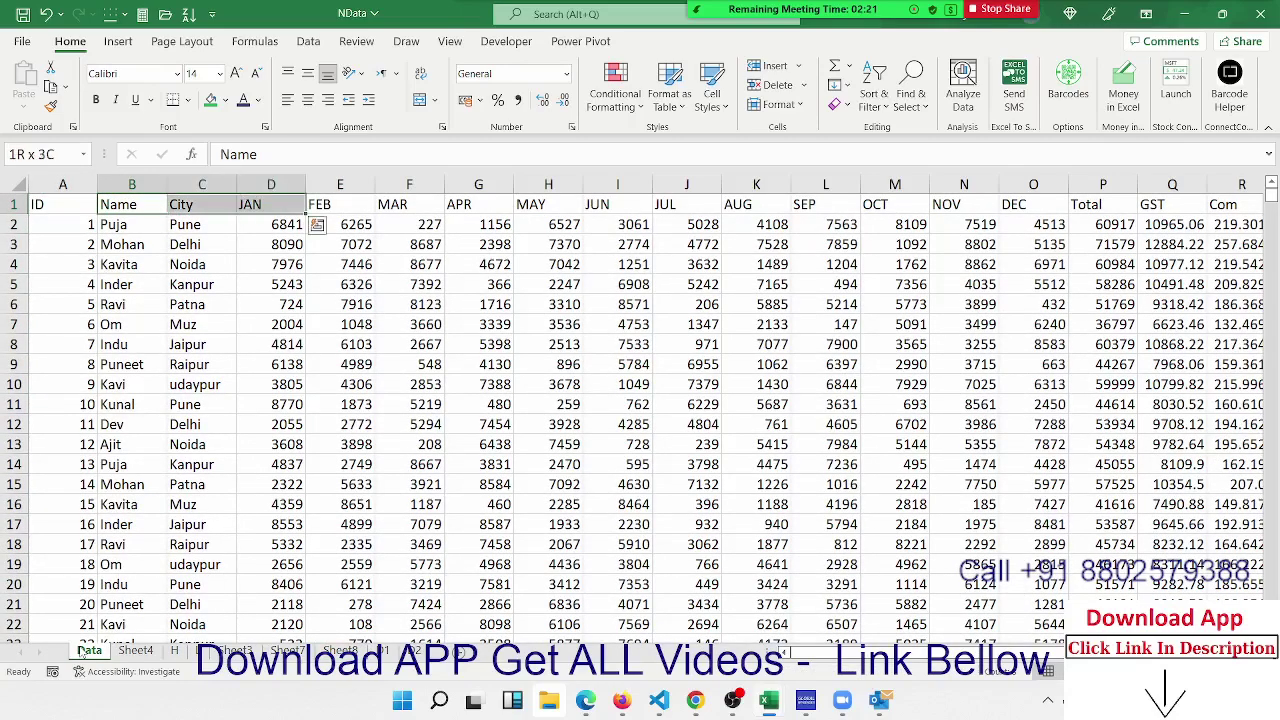
key("shift+Down")
key("shift+Down")
key("shift+Down")
key("shift+Down")
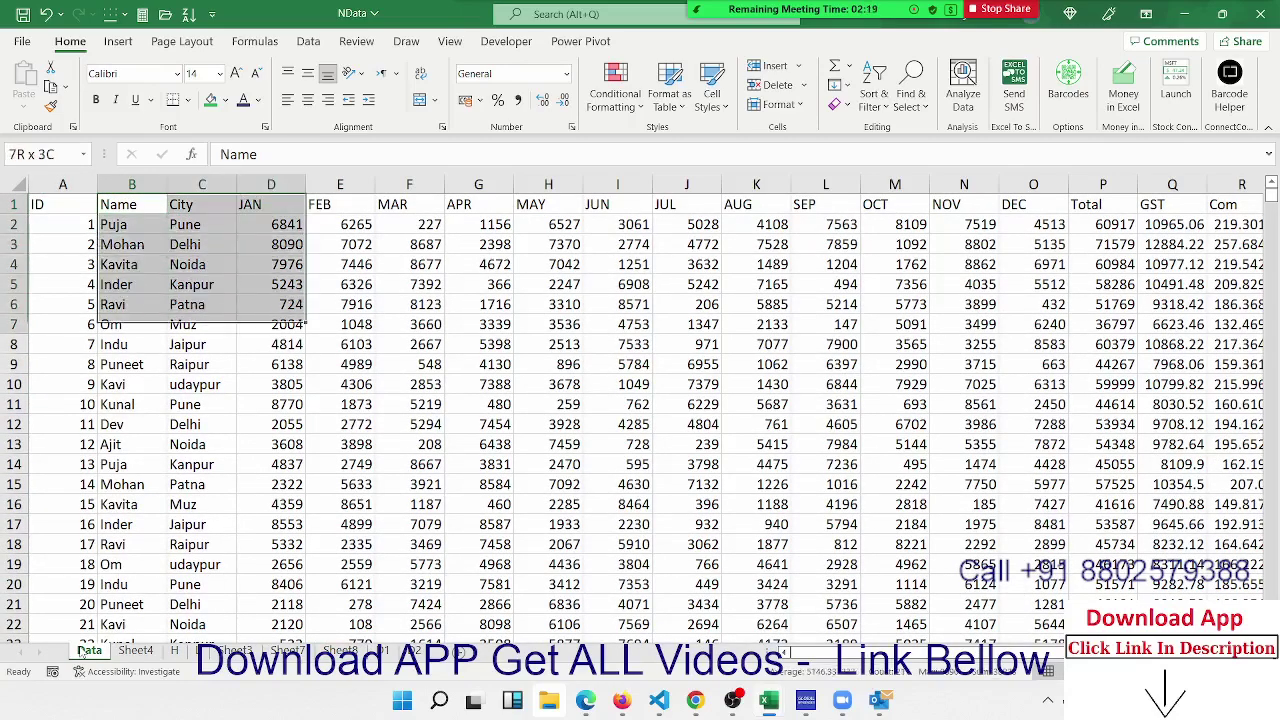
key("shift+Down")
key("shift+Down")
key("shift+Down")
key("shift+Down")
key("shift+Down")
key("shift+Down")
key("shift+Down")
key("shift+Down")
key("shift+Down")
key("shift+Down")
key("shift+Down")
key("shift+Down")
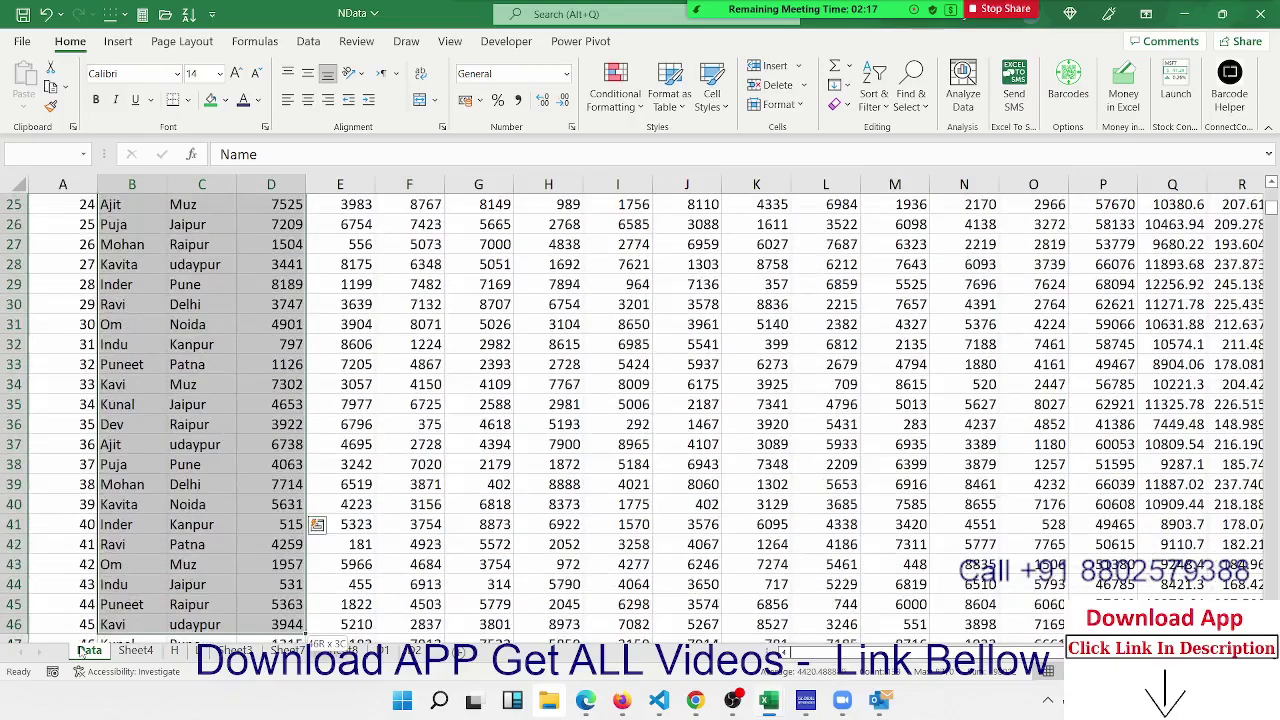
key("shift+Down")
key("shift+Down")
key("shift+Down")
key("shift+Down")
key("shift+Down")
key("shift+Down")
key("shift+Down")
key("shift+Down")
key("shift+Down")
key("shift+Down")
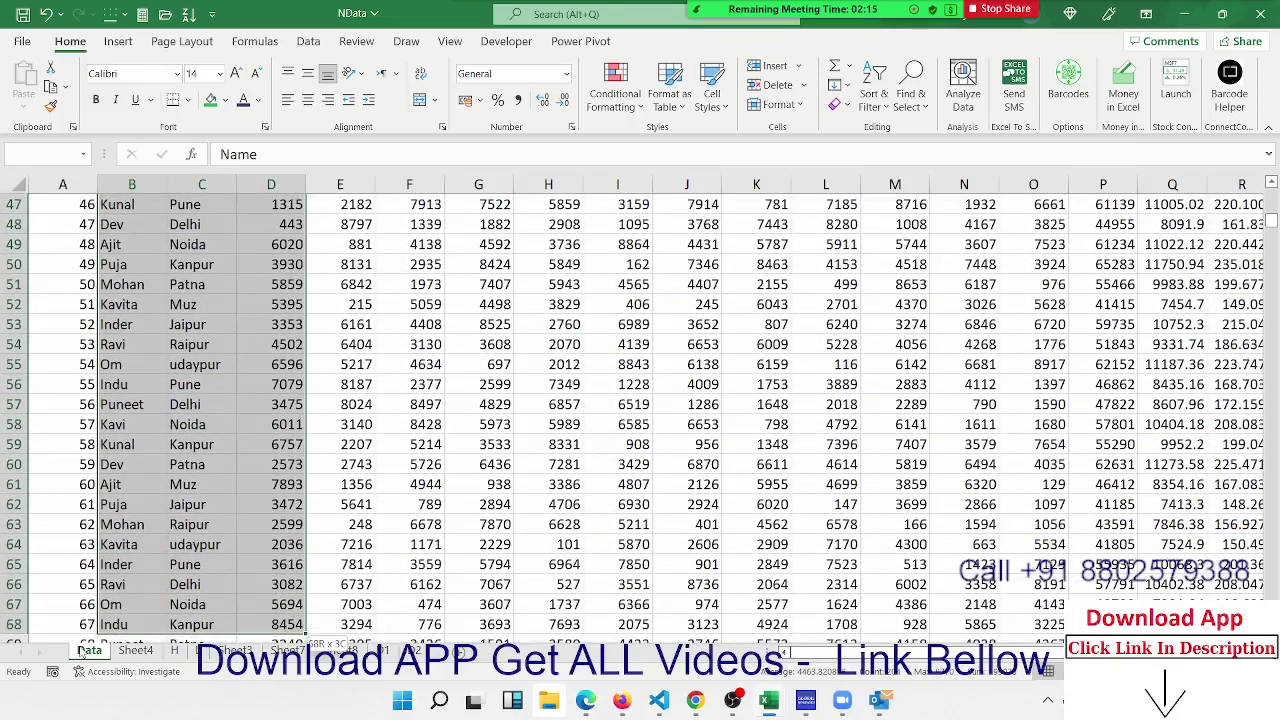
key("shift+Down")
key("shift+Down")
key("shift+Down")
key("shift+Down")
key("shift+Down")
key("shift+Down")
key("shift+Down")
key("shift+Down")
key("shift+Down")
key("shift+Down")
key("shift+Down")
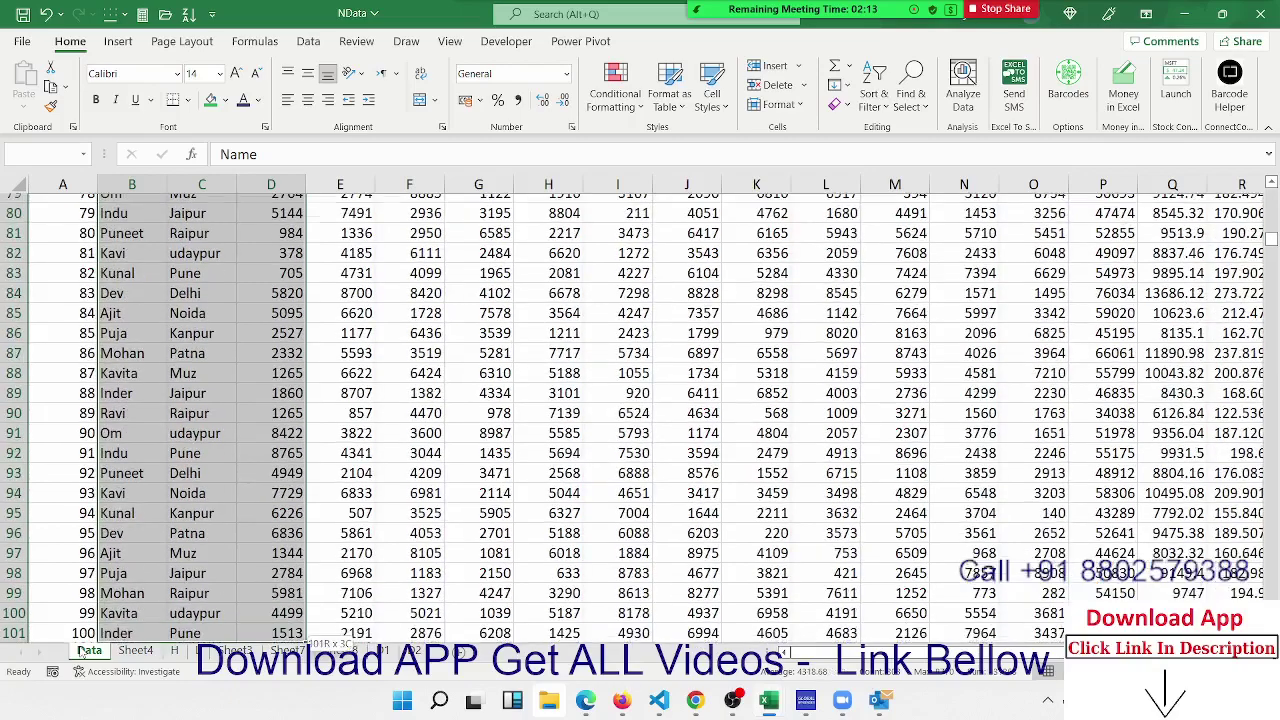
key("shift+Down")
key("shift+Down")
left_click_drag(300, 610, 300, 588)
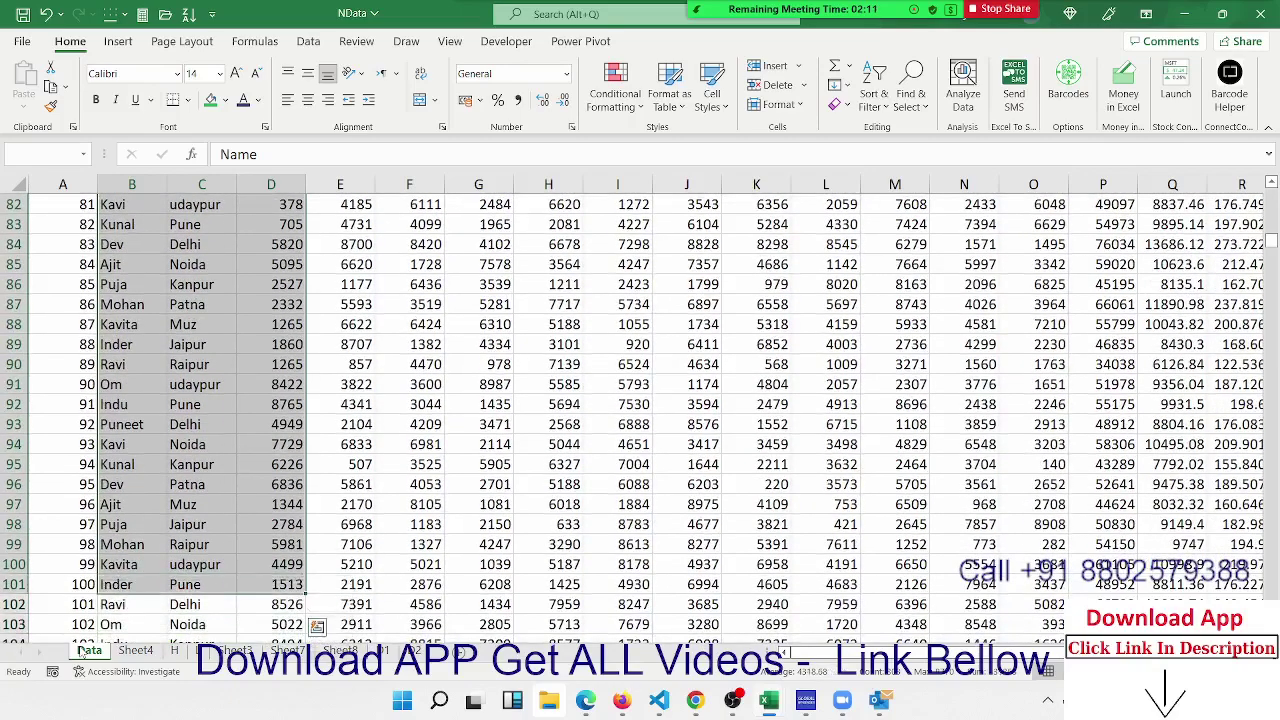
key("ctrl+c")
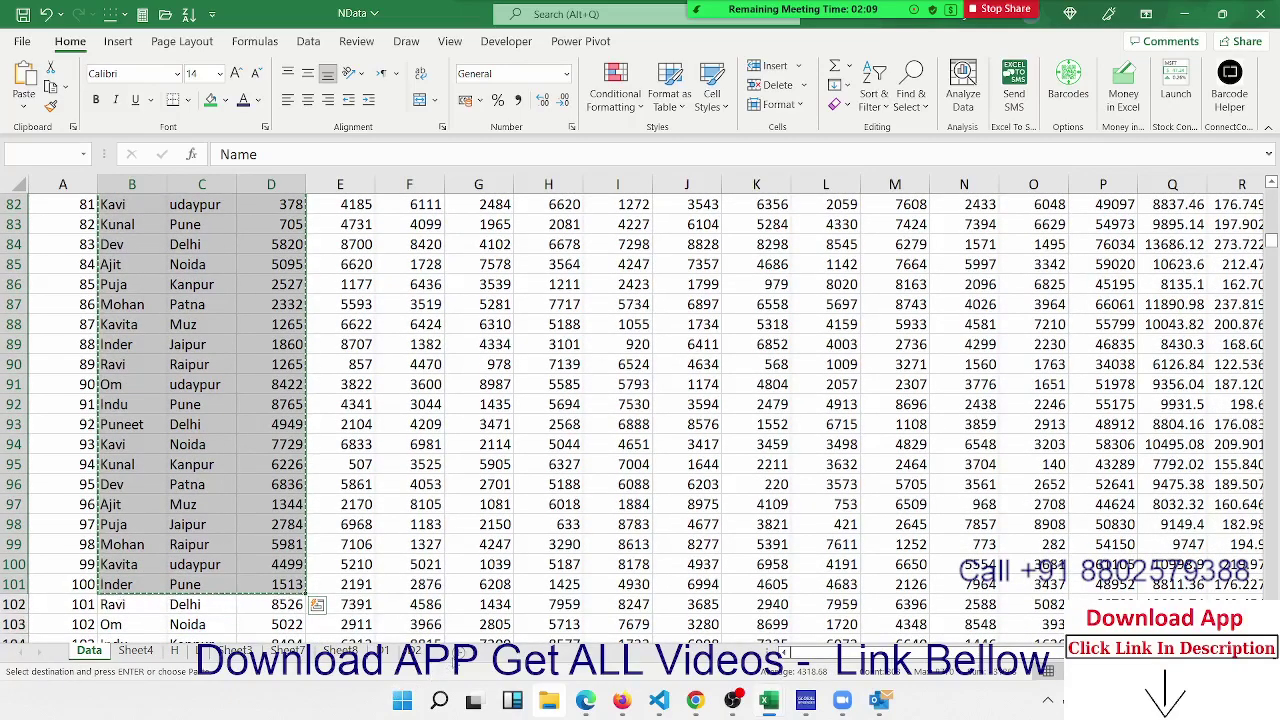
Paste the copied columns into A1 of a new sheet, Sheet9
left_click(460, 651)
key("ctrl+v")
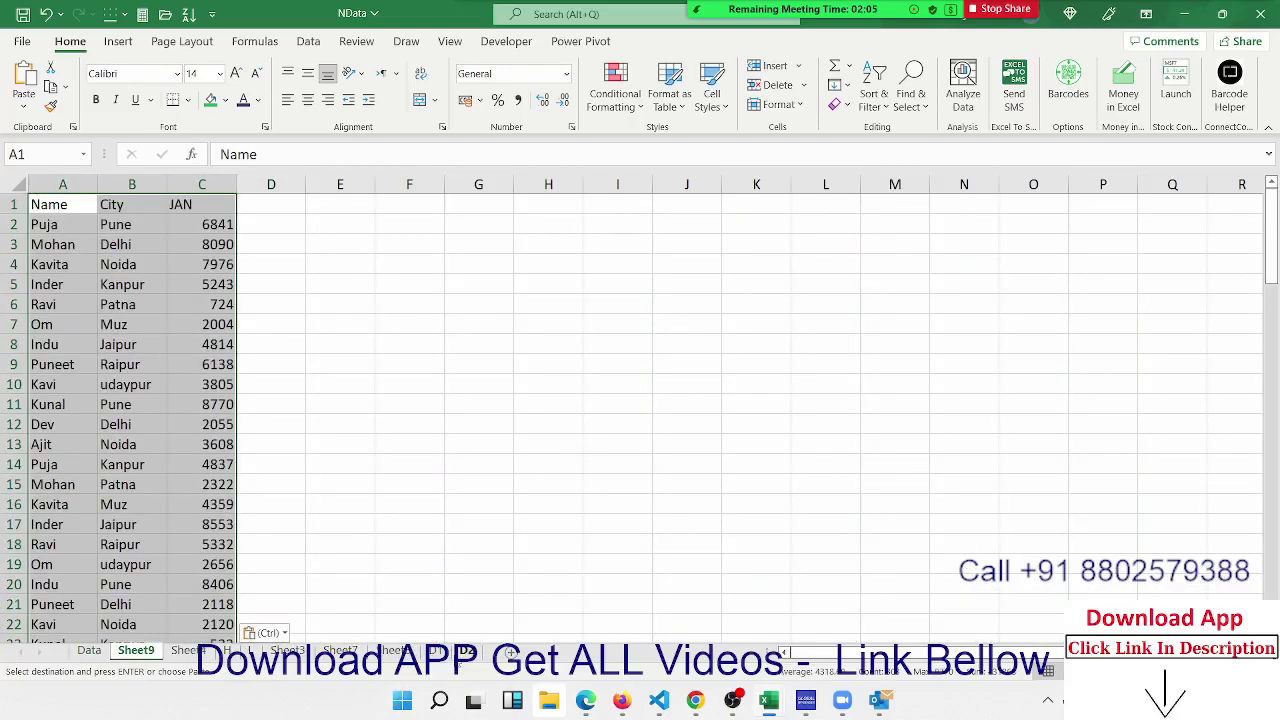
key("Right")
key("Right")
key("Right")
key("Right")
key("Right")
key("Right")
Type the first person's name from column A into G4 as the lookup name
key("Down")
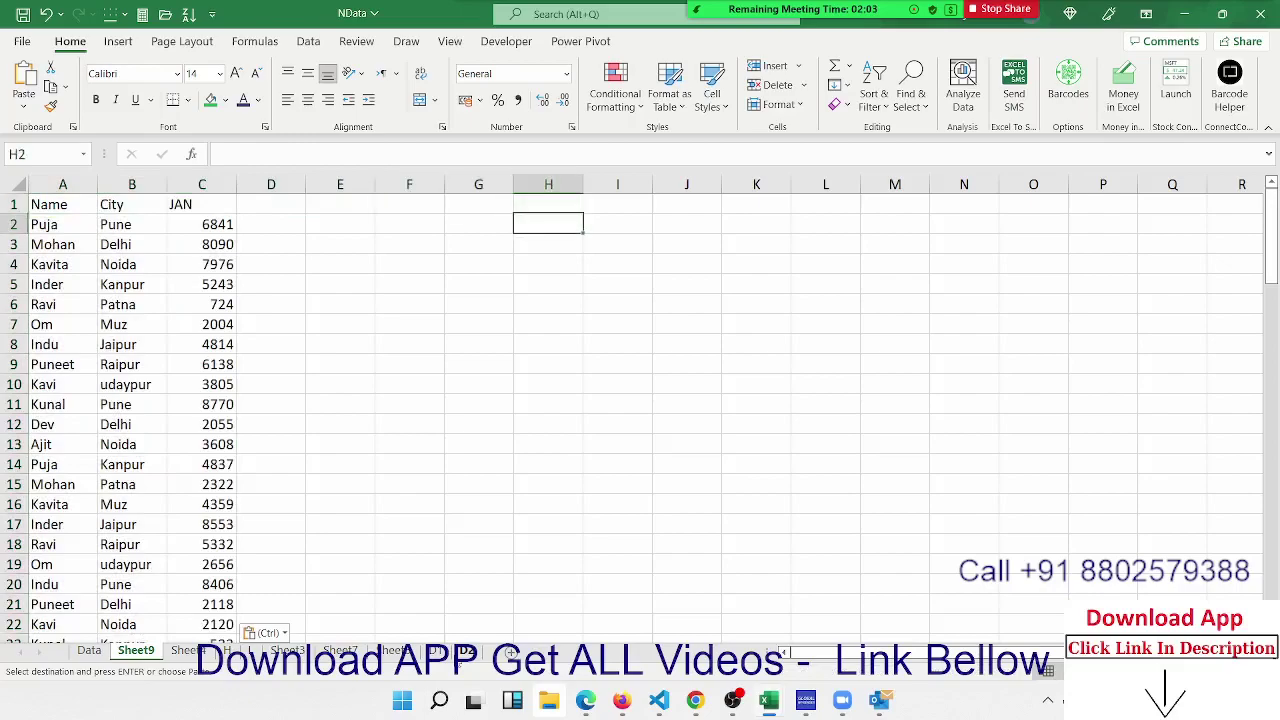
key("Down")
key("Down")
key("Left")
type("P")
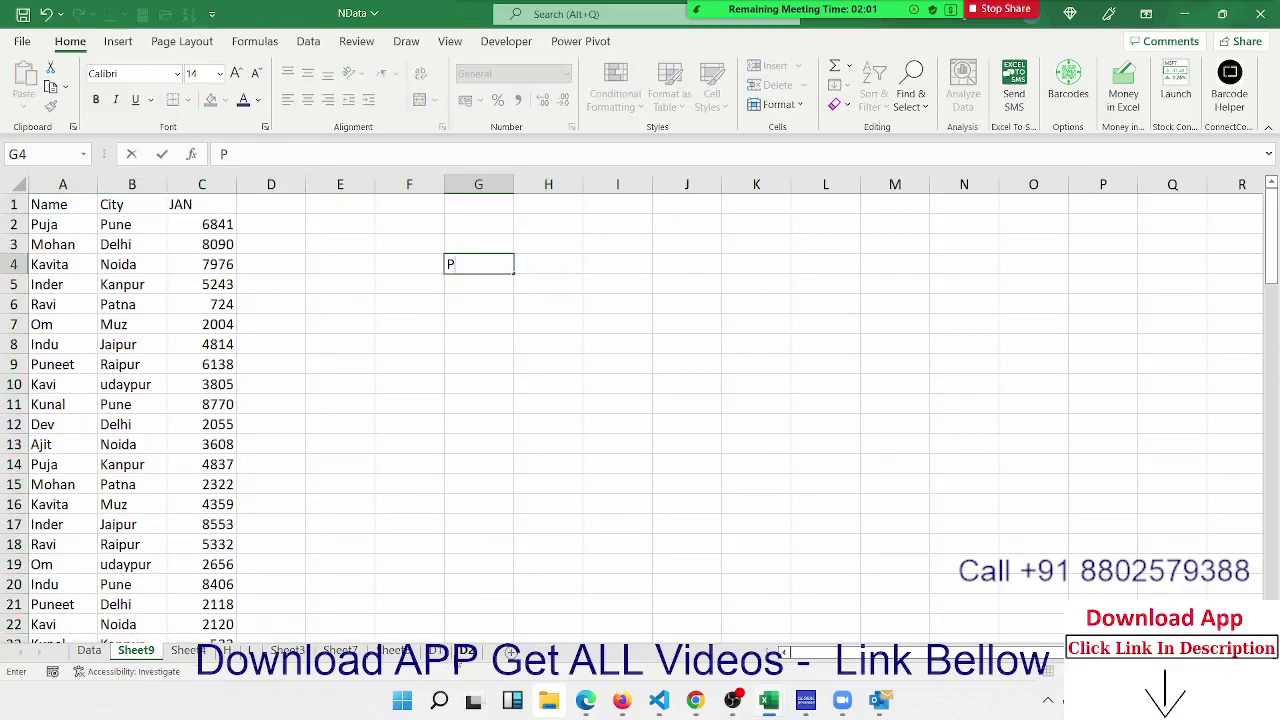
type("uja")
key("Tab")
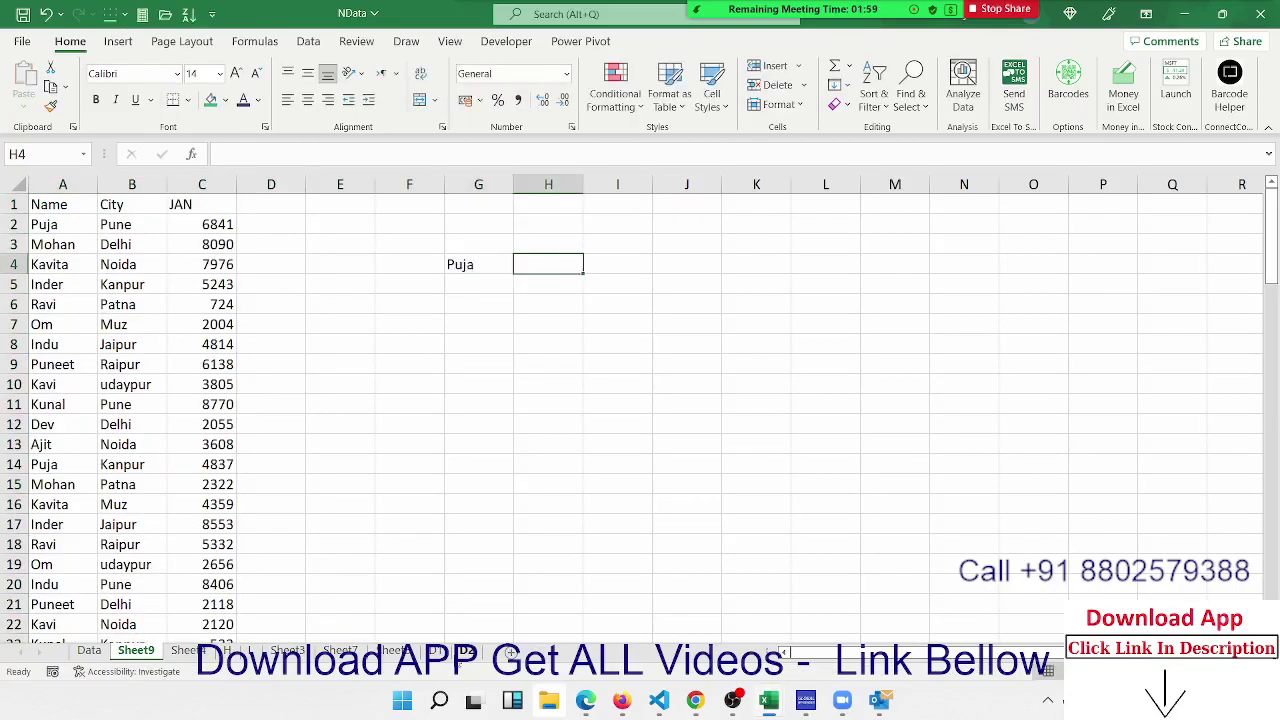
type("64")
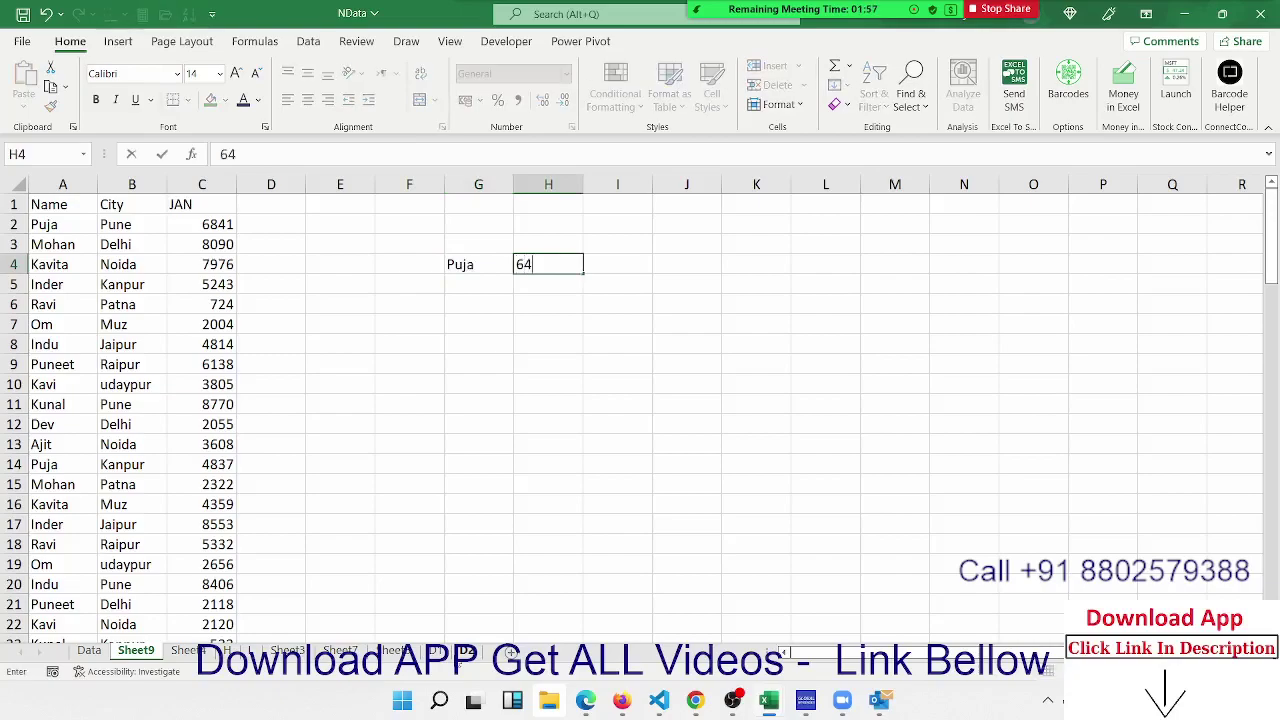
type("71,")
key("Escape")
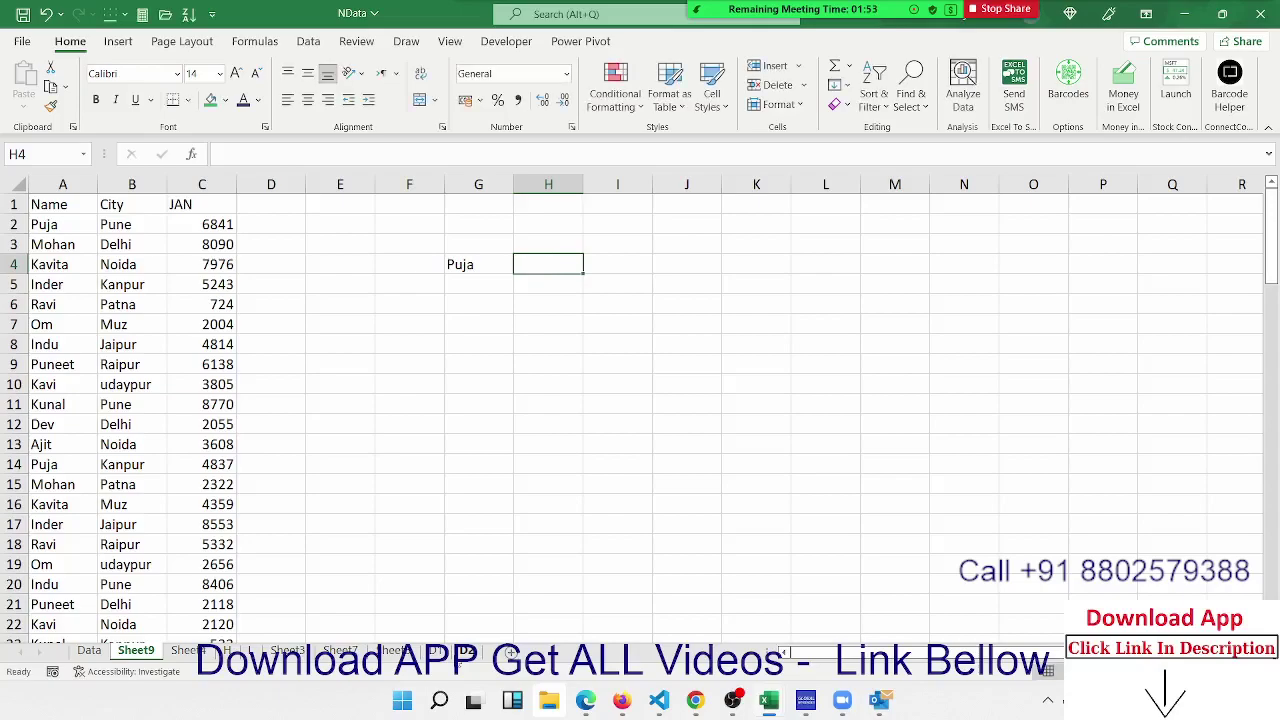
Start a TEXTJOIN formula in H4 with comma delimiter and an IF over names A2:A101
type("=")
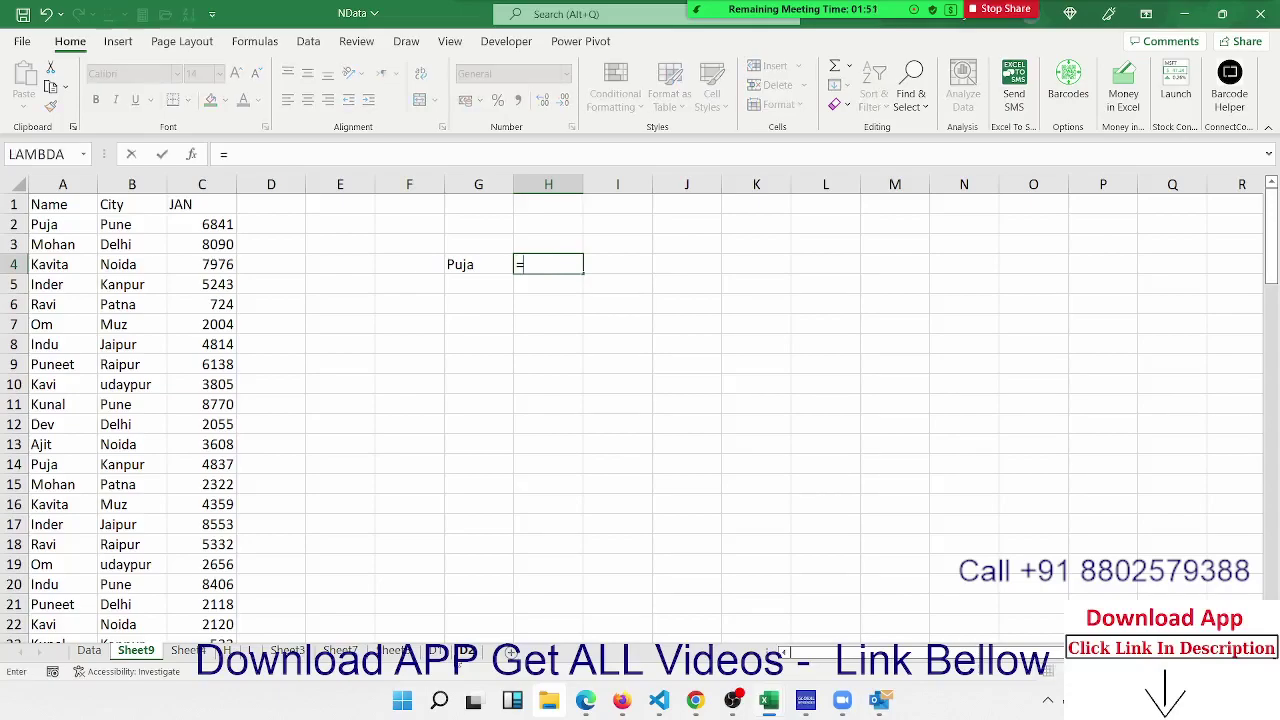
type("te")
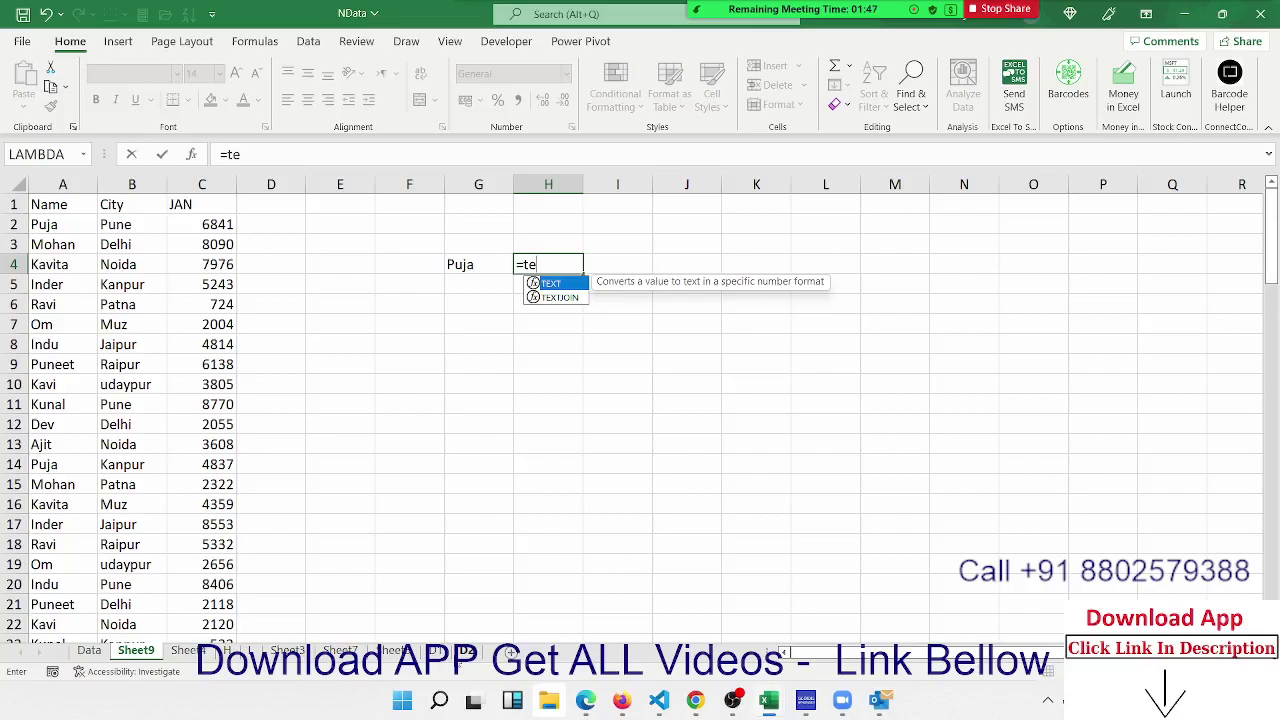
key("Down")
key("Tab")
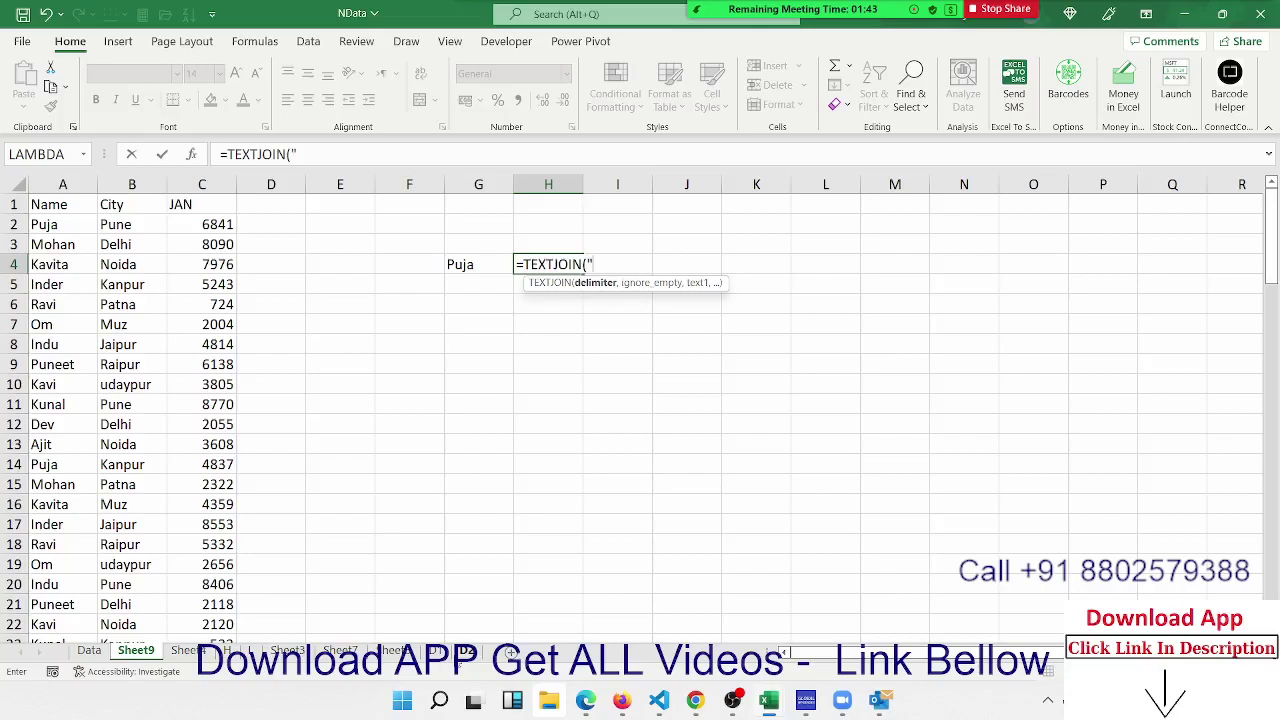
type(",\",TRUE")
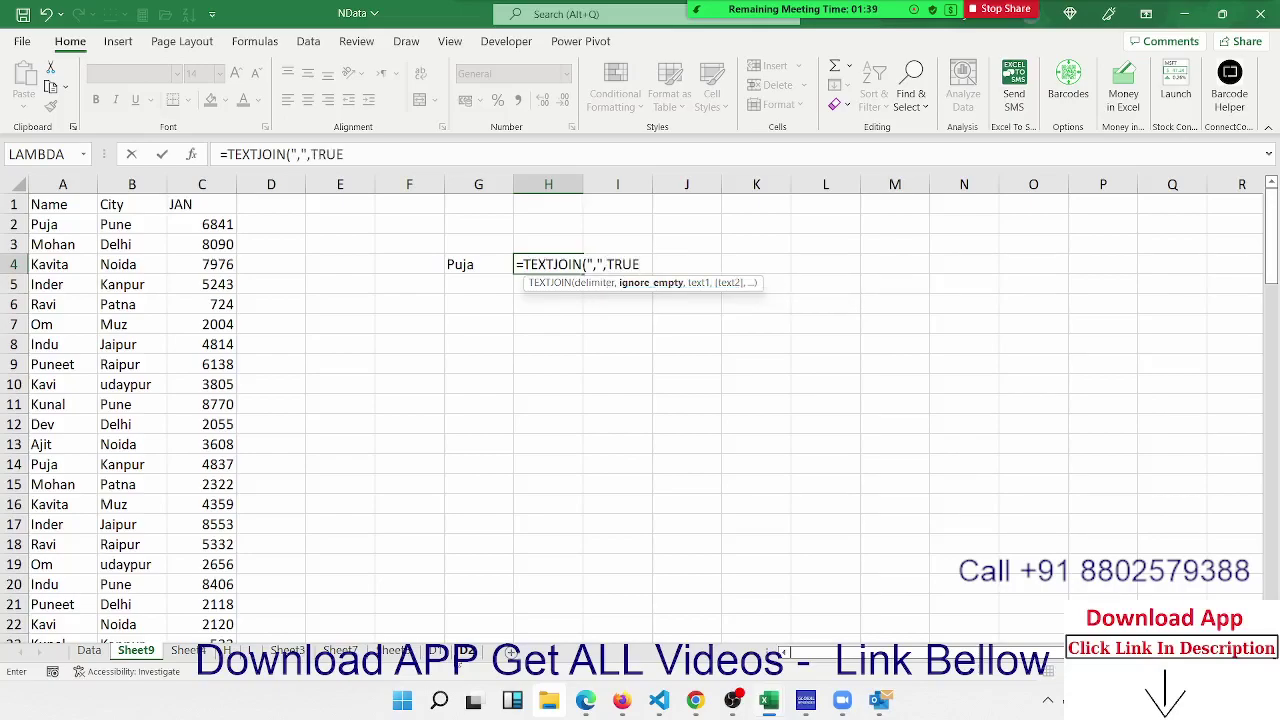
type(",if")
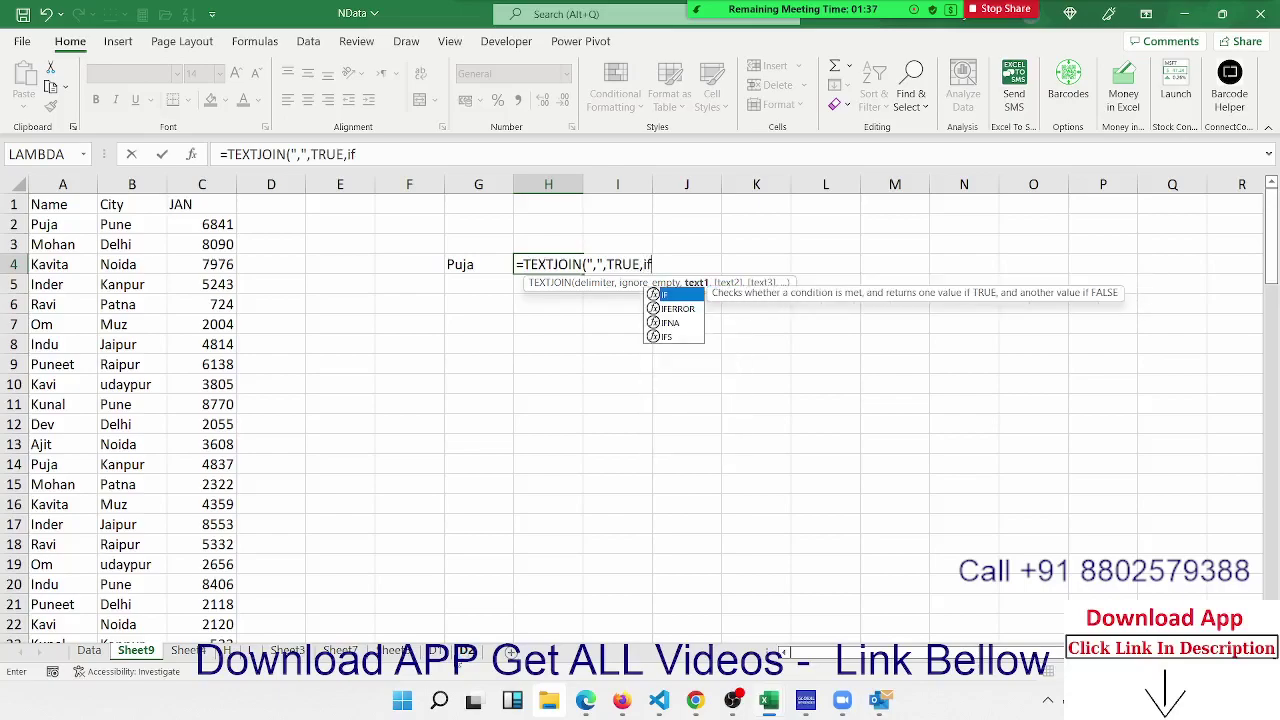
key("Tab")
key("Left")
key("Left")
key("Left")
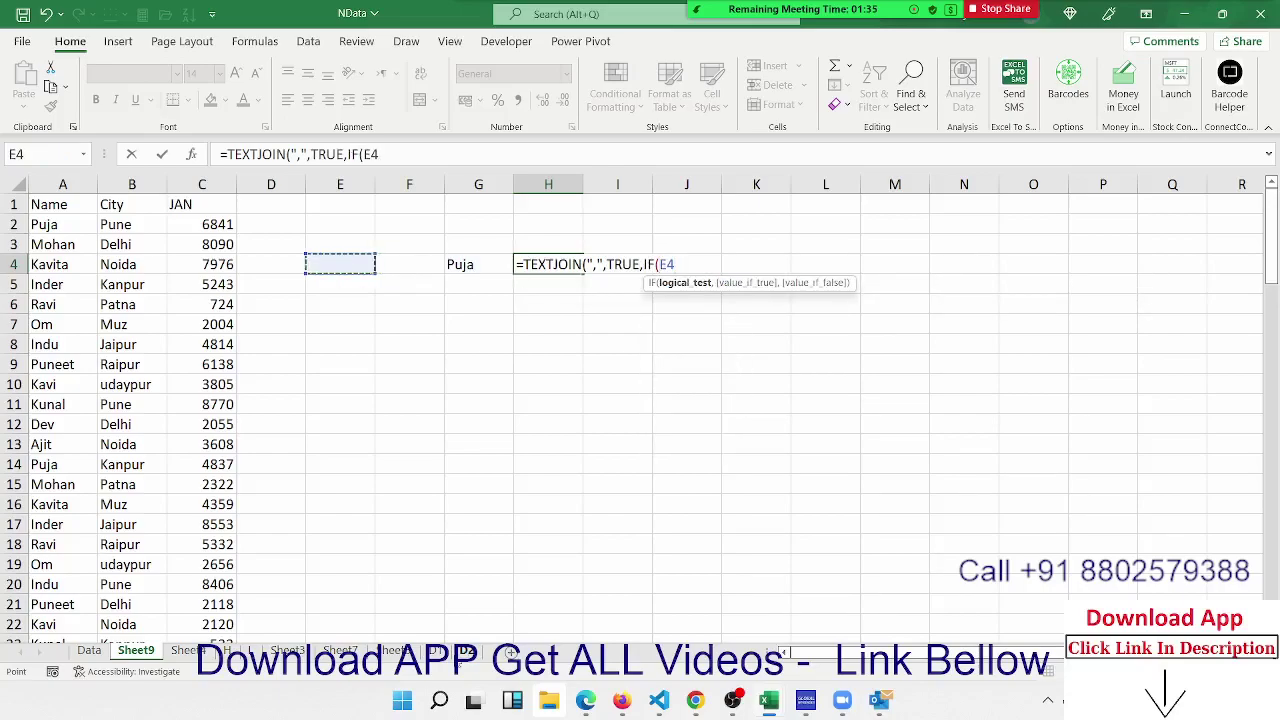
key("Left")
key("Left")
key("Left")
key("Left")
key("Up")
key("Up")
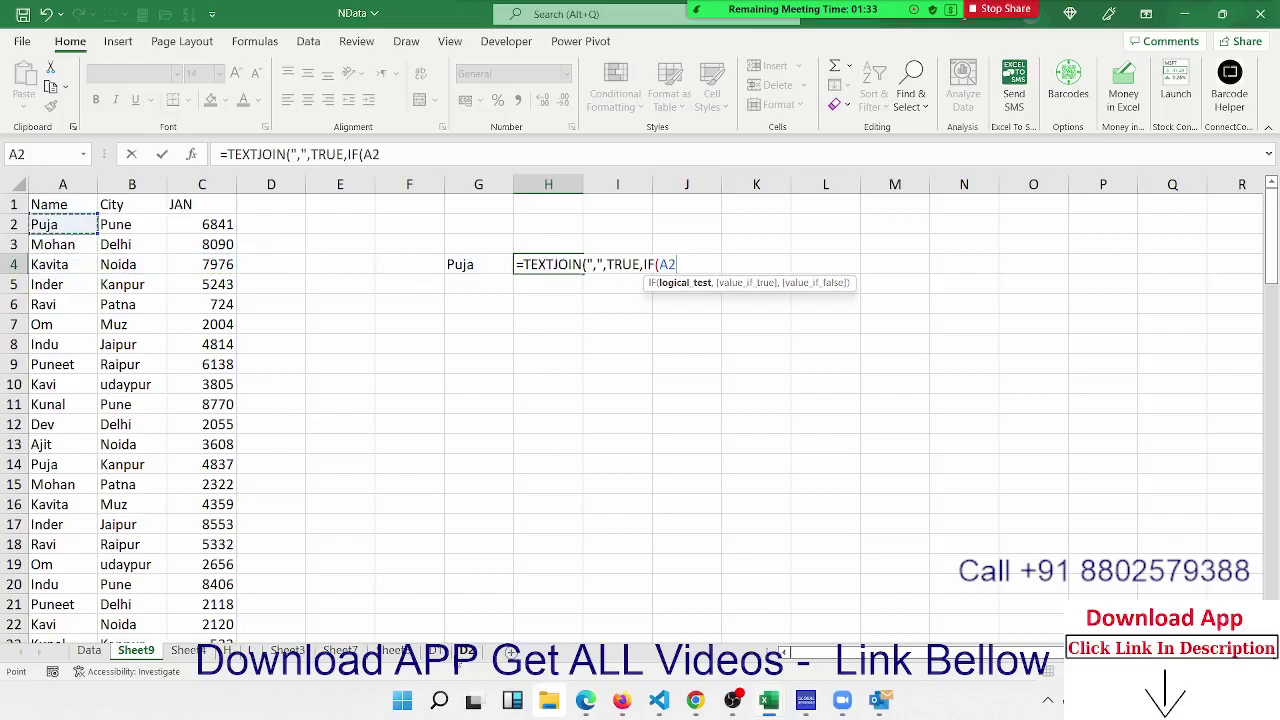
key("ctrl+shift+Down")
Finish the IF to match G4 and return C2:C101, accepting Excel's formula correction
type(":A101=")
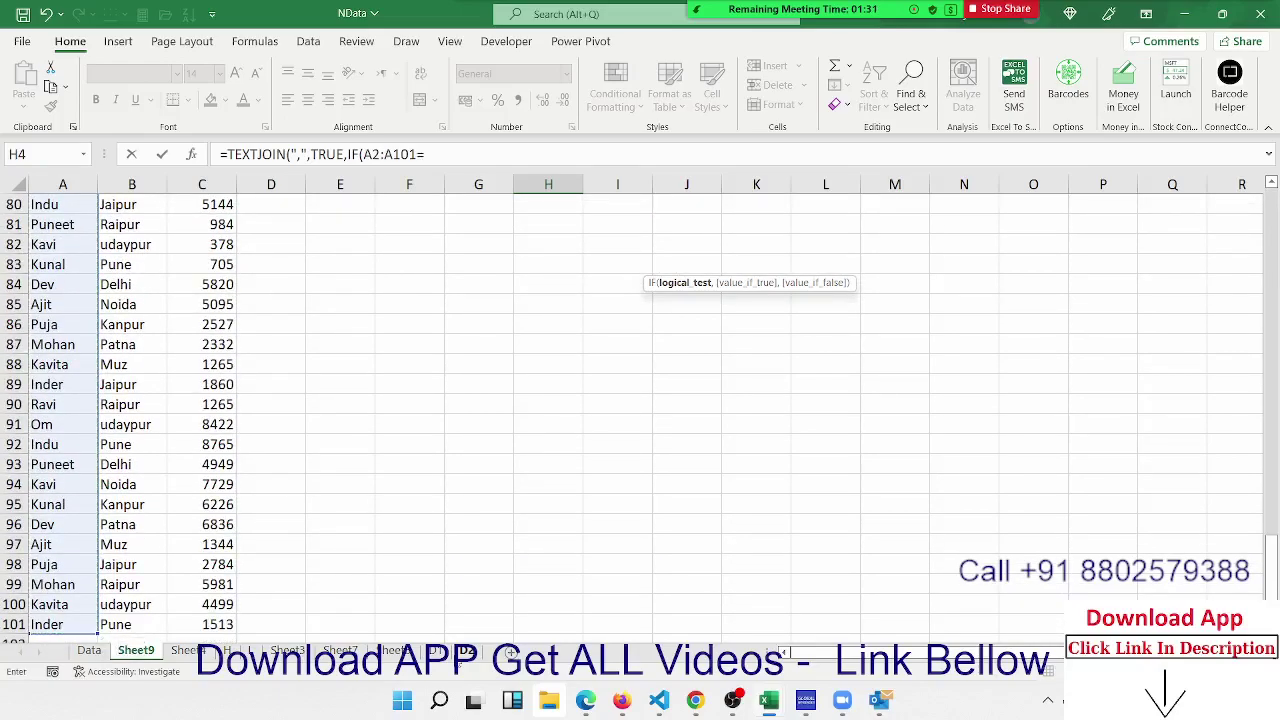
key("Left")
key("Left")
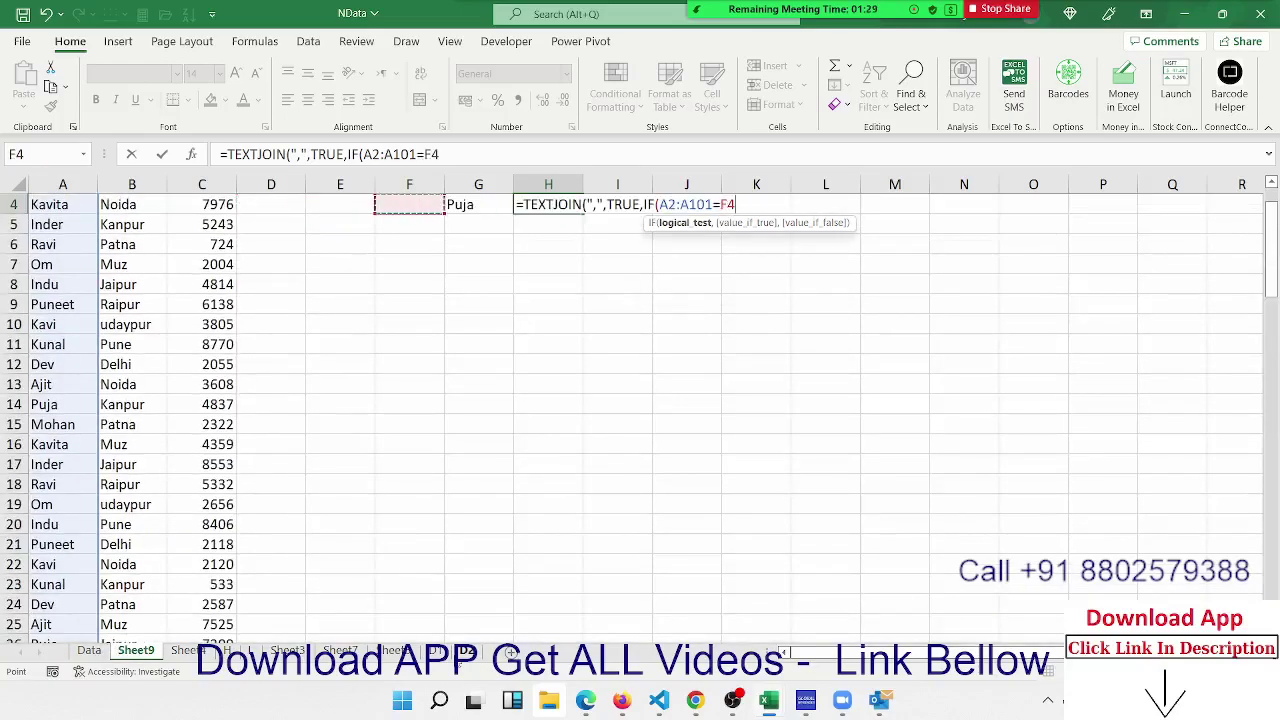
key("Right")
type(",")
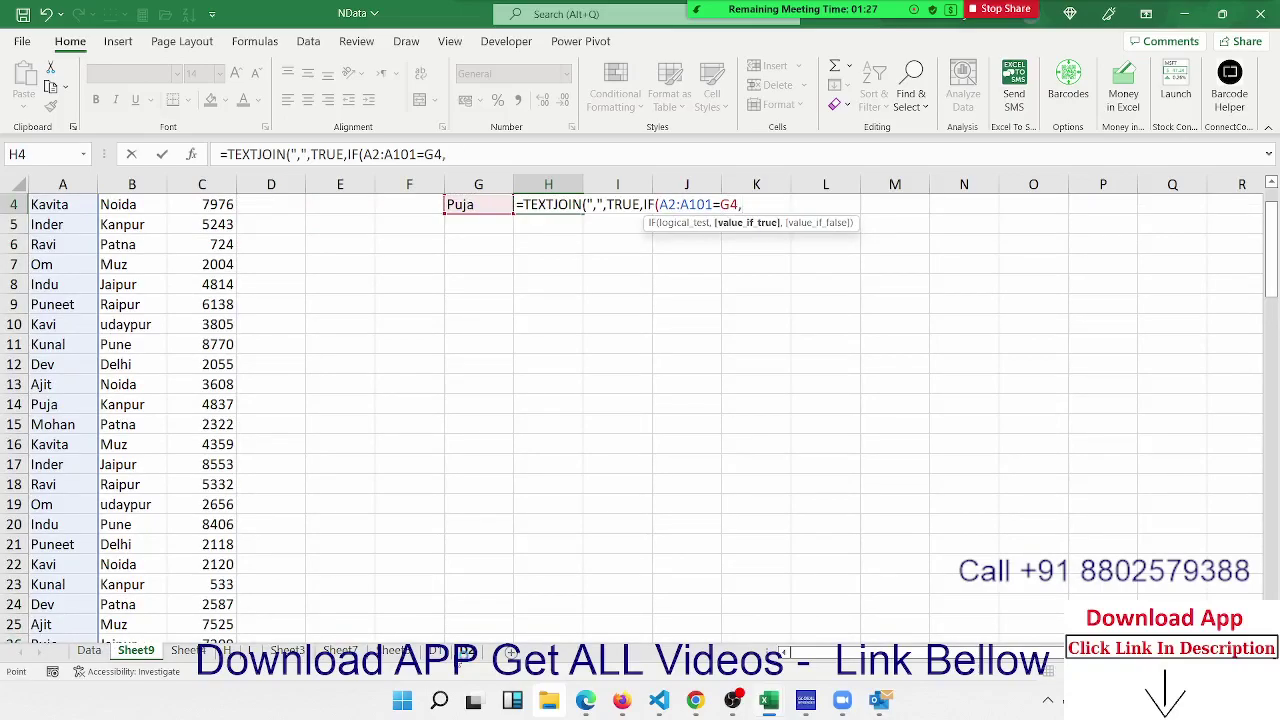
key("Left")
key("Left")
key("Left")
key("Left")
key("Up")
key("Up")
key("Up")
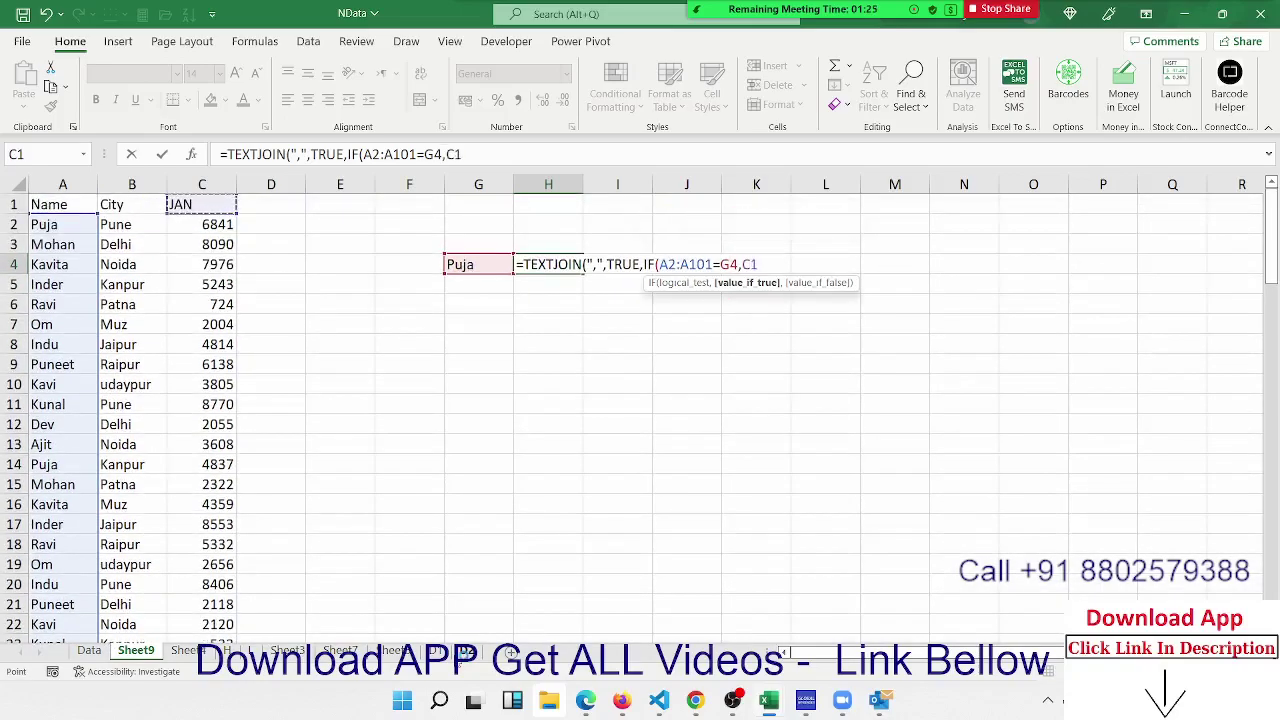
key("Down")
key("ctrl+shift+Down")
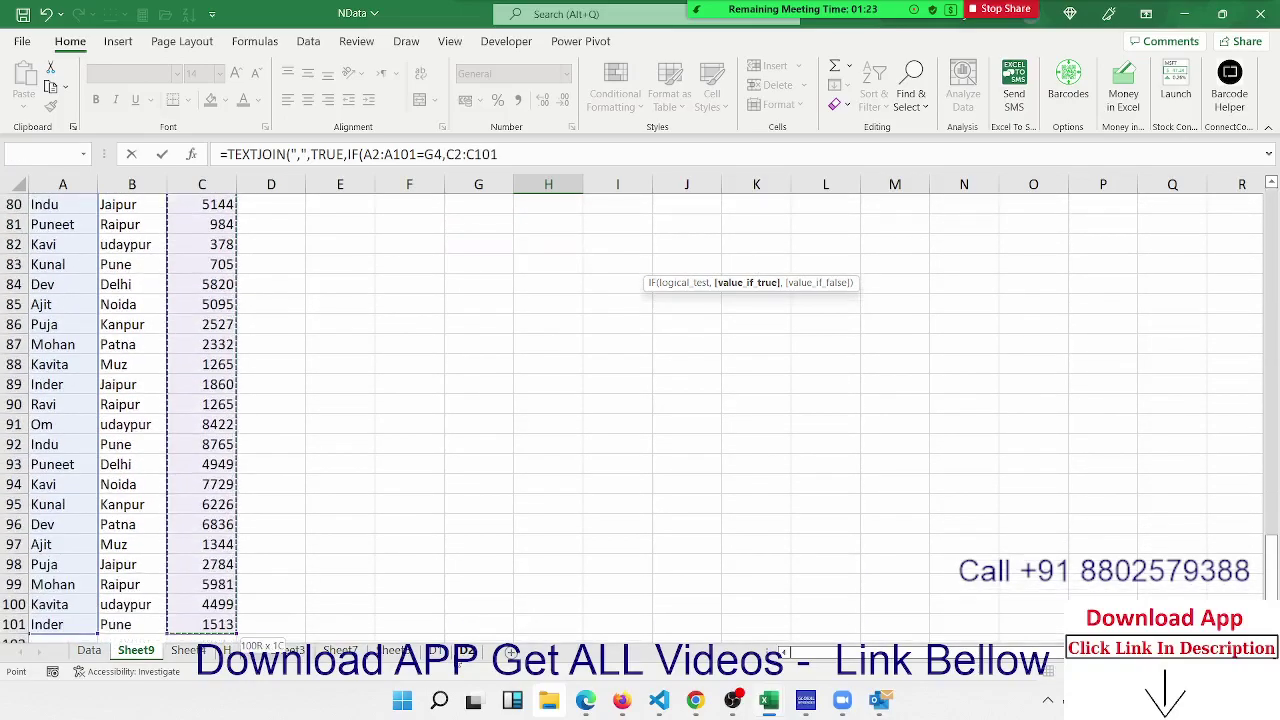
type(",")
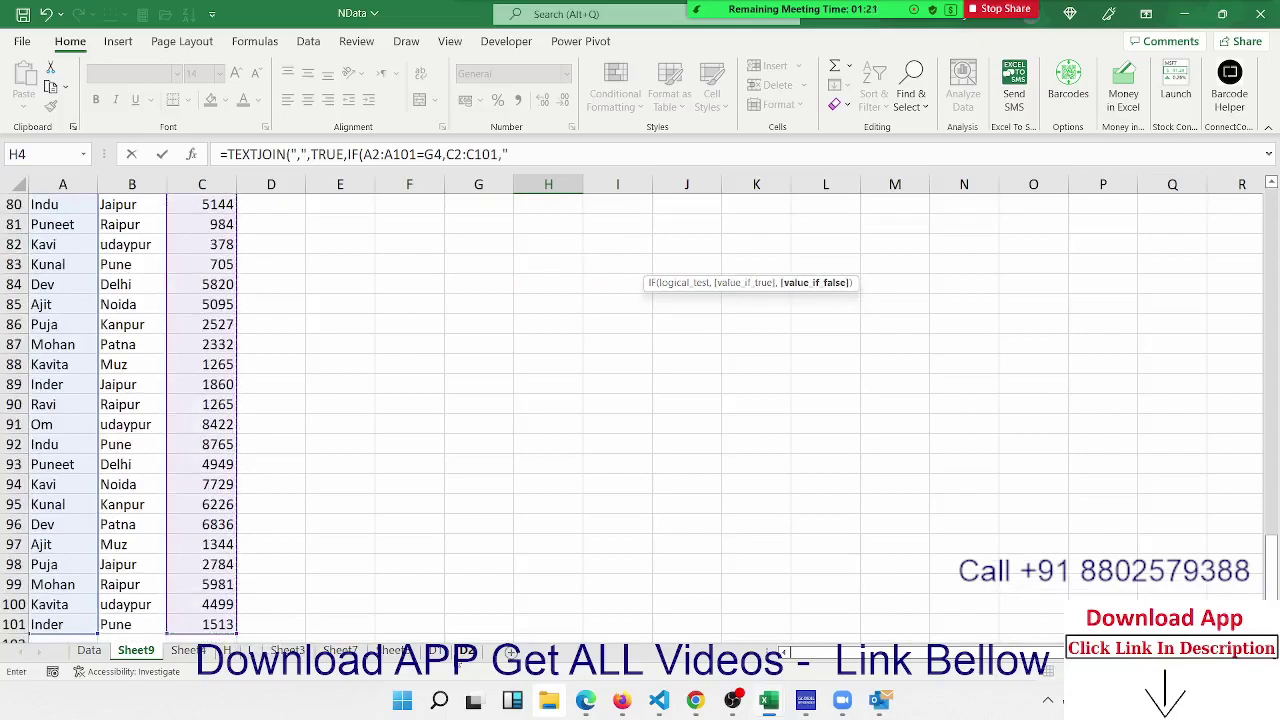
type("\"")
key("Return")
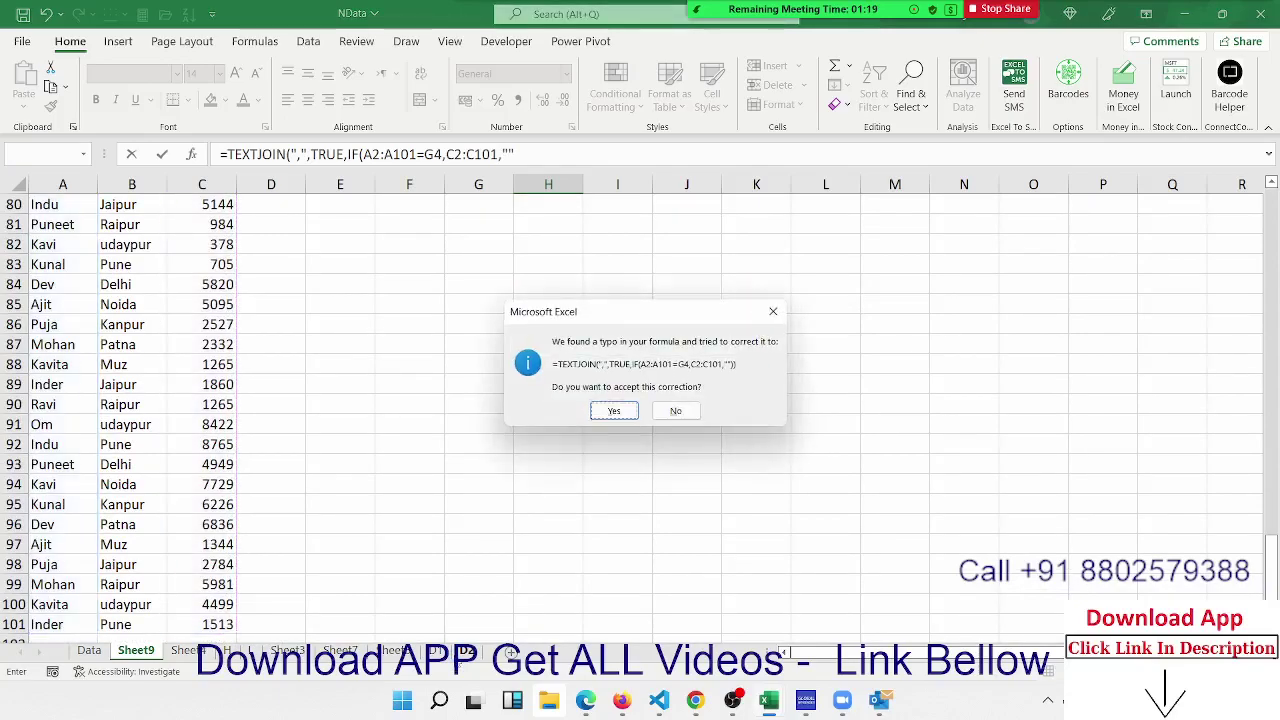
key("Return")
scroll(640, 420, "up", 1)
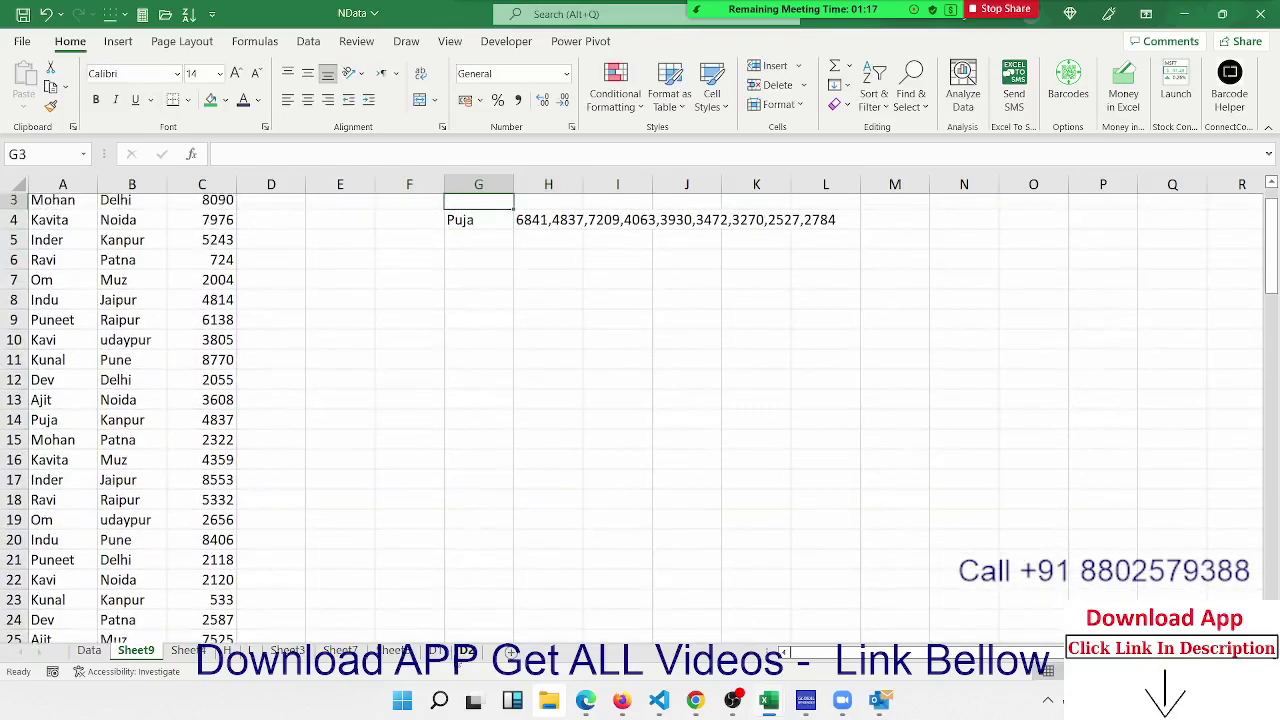
left_click(478, 224)
left_click(548, 224)
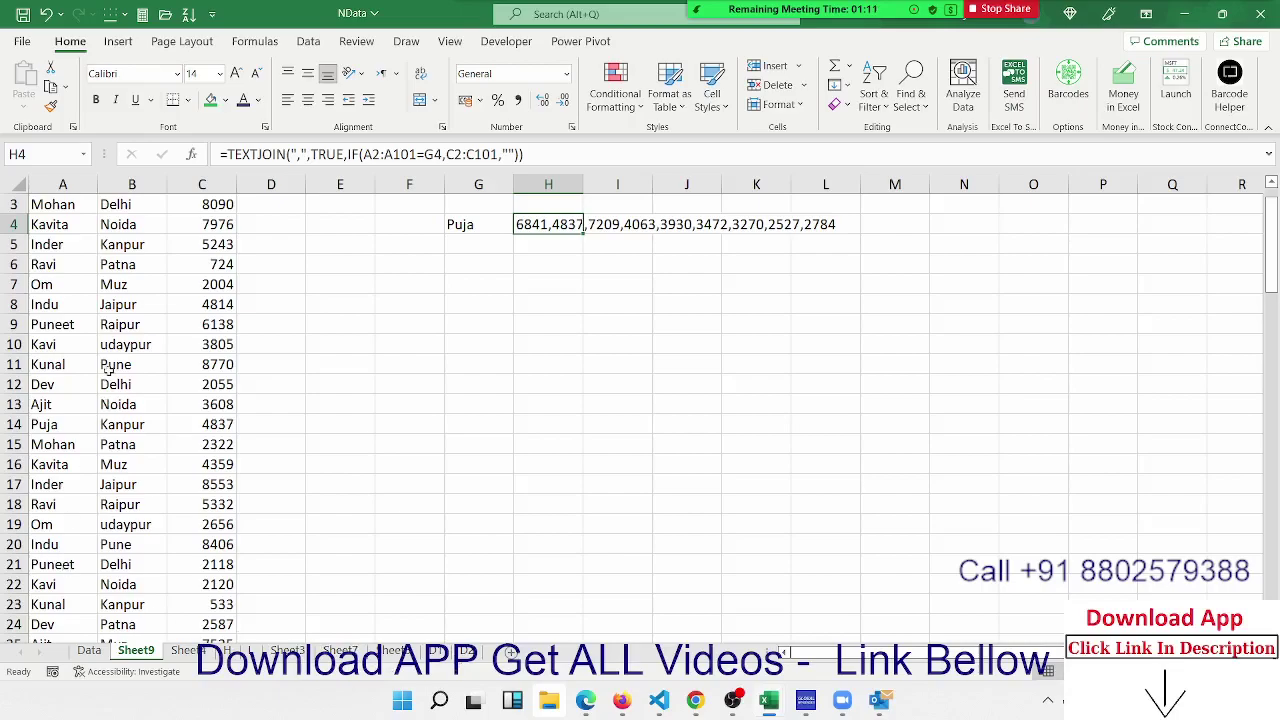
Copy the Name, City and JAN headers from A1:C1 into F7:H7
left_click(78, 240)
key("ctrl+Home")
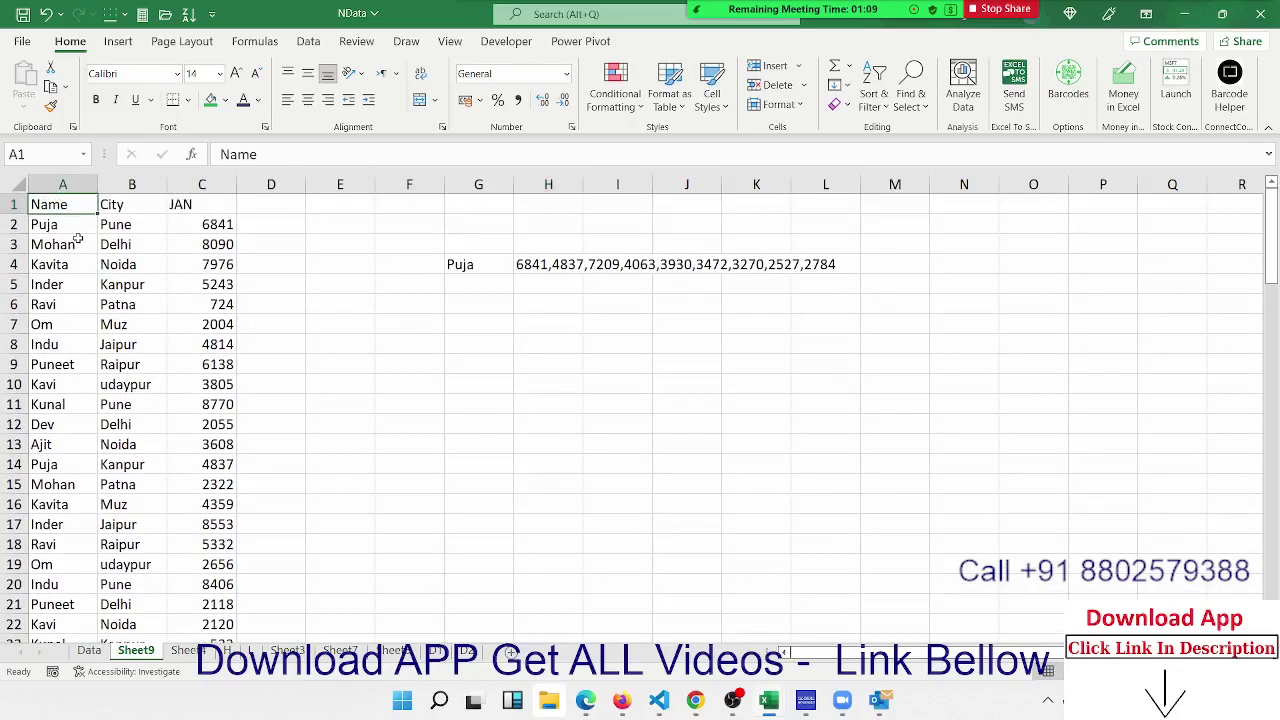
key("ctrl+shift+Right")
key("ctrl+c")
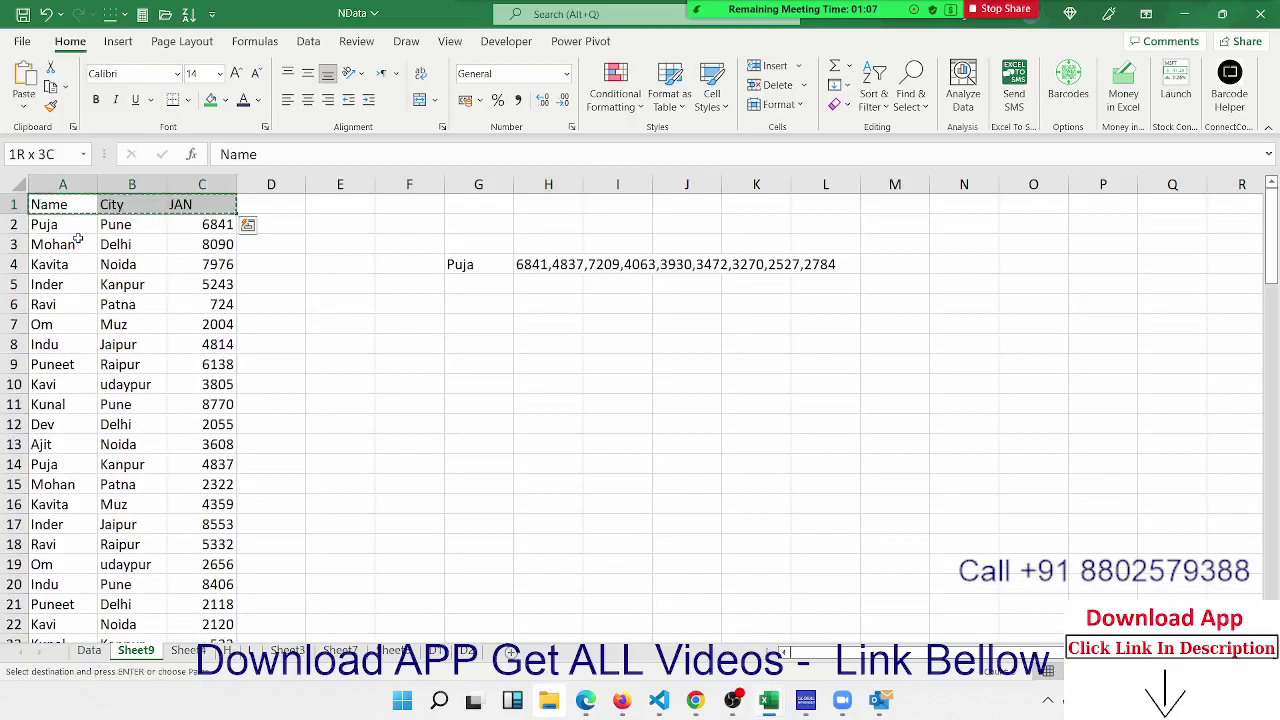
left_click(402, 330)
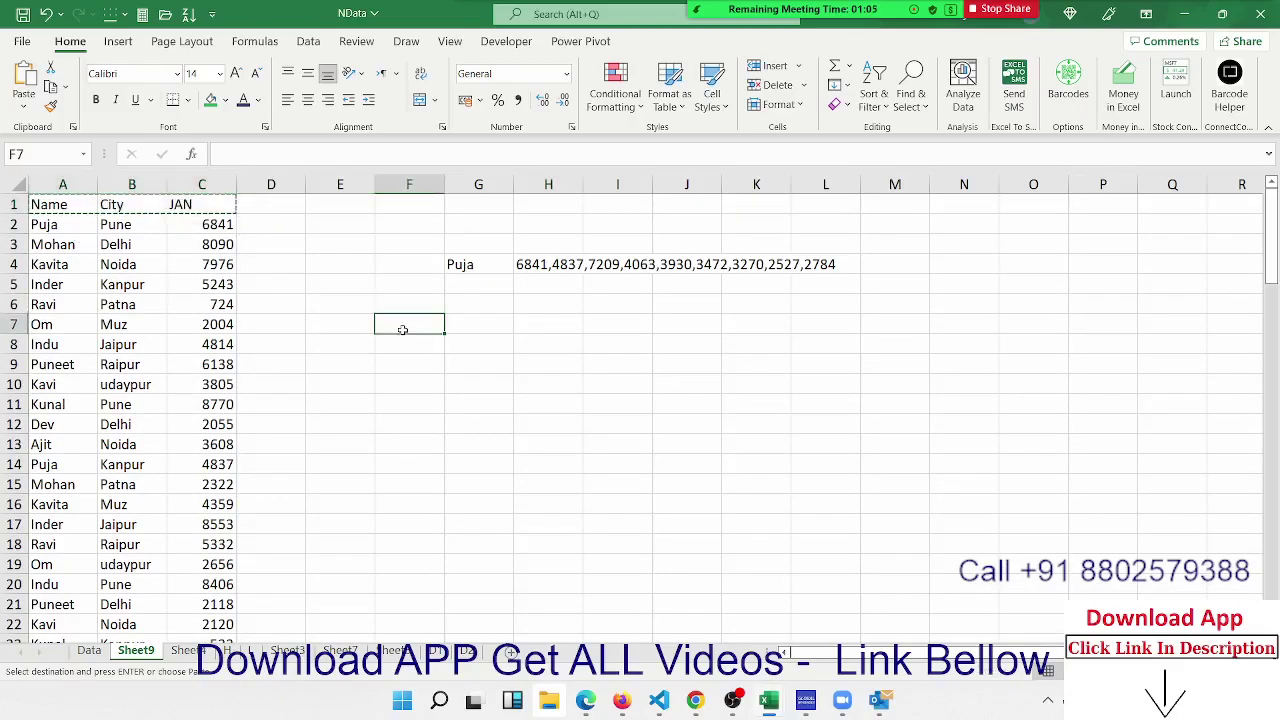
key("ctrl+v")
Enter =FILTER(A1:C101,A1:A101=G4) in F8 to list the nine Puja rows
key("Down")
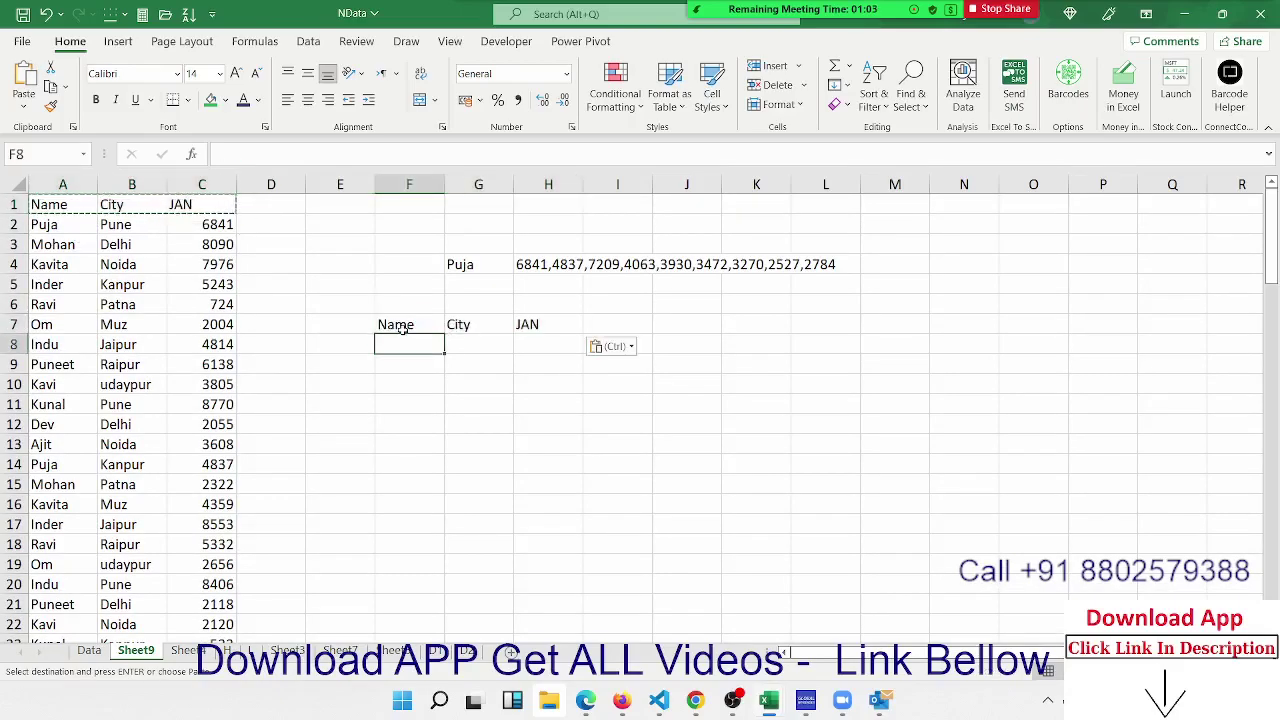
type("=fi")
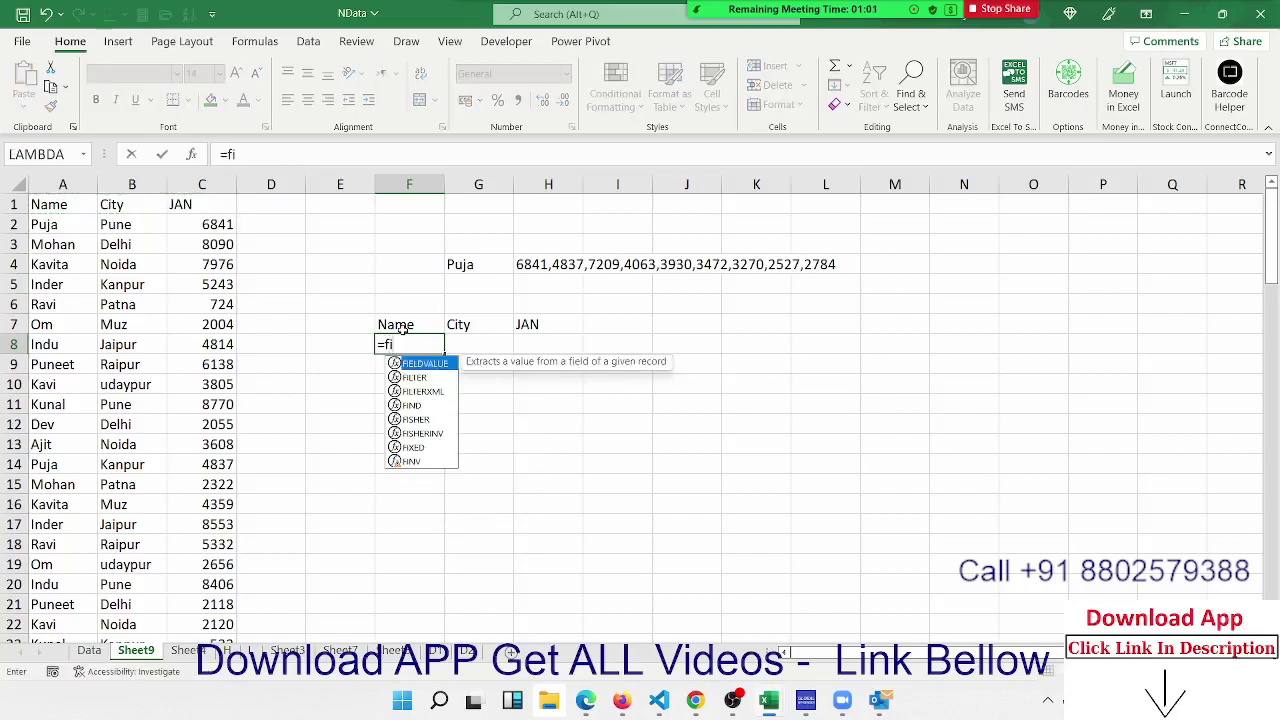
type("l")
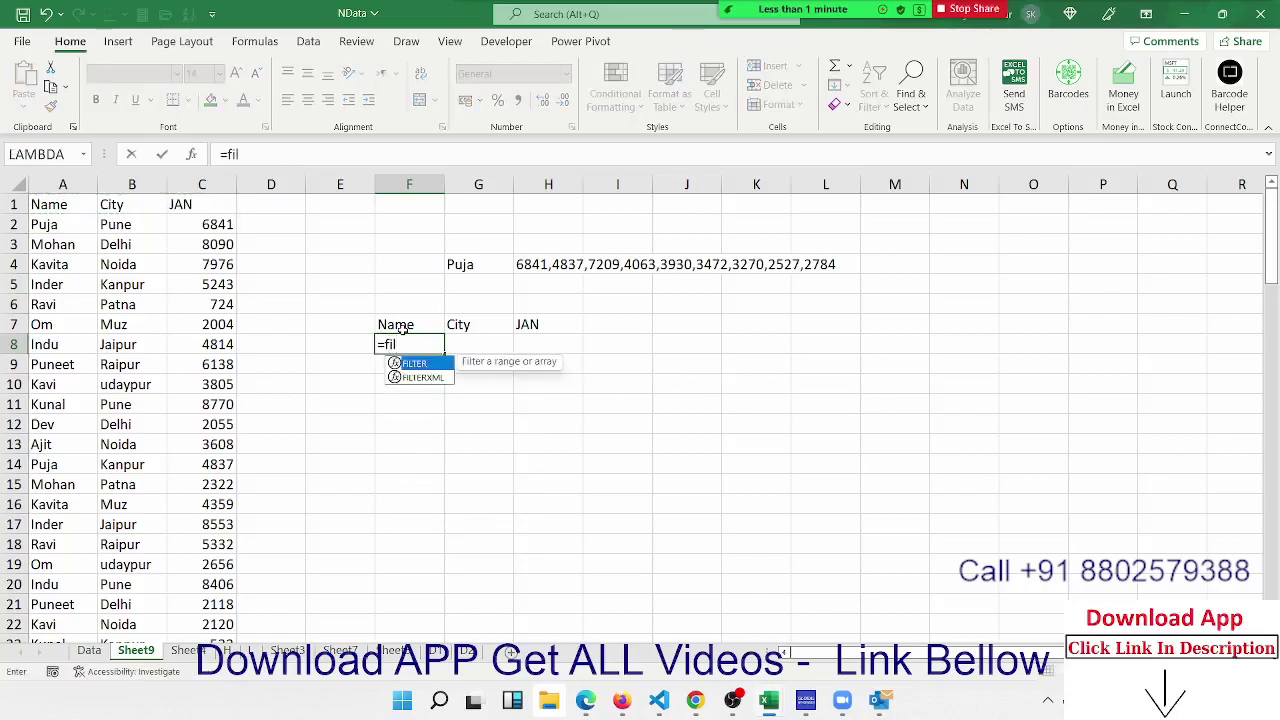
key("Tab")
key("Left")
key("Left")
key("Left")
key("Left")
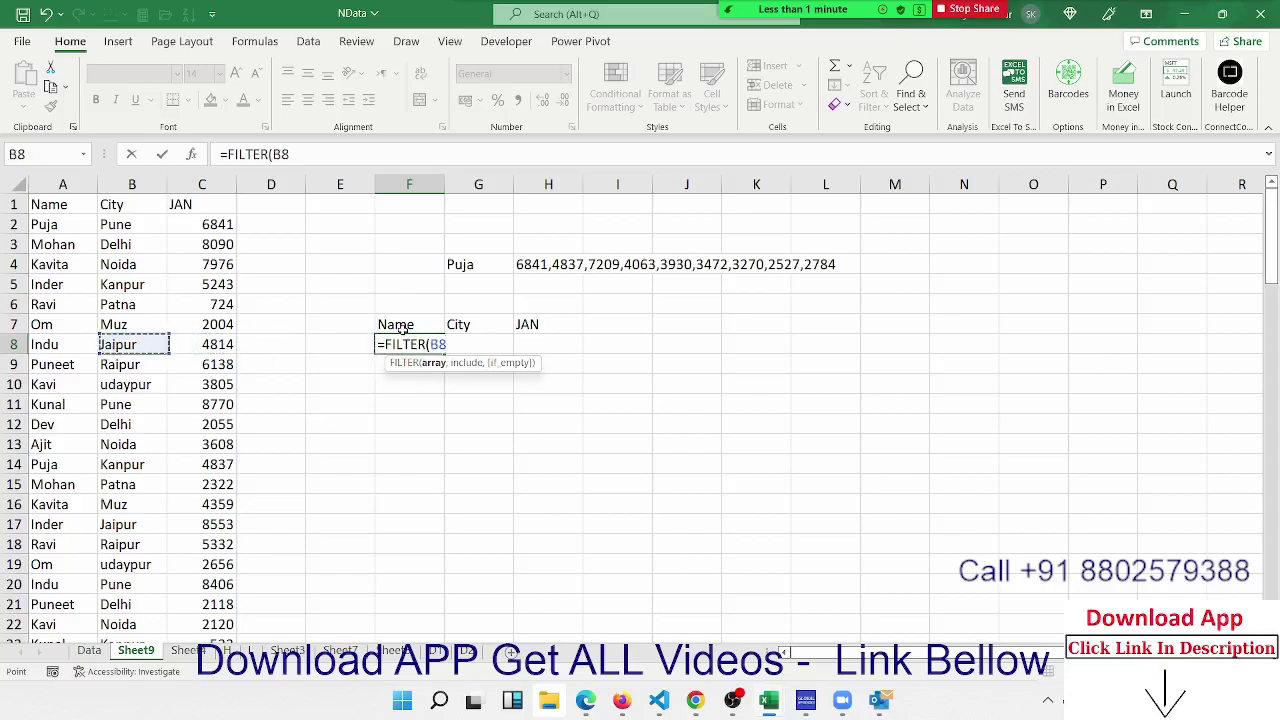
key("Left")
key("ctrl+Up")
key("ctrl+shift+Right")
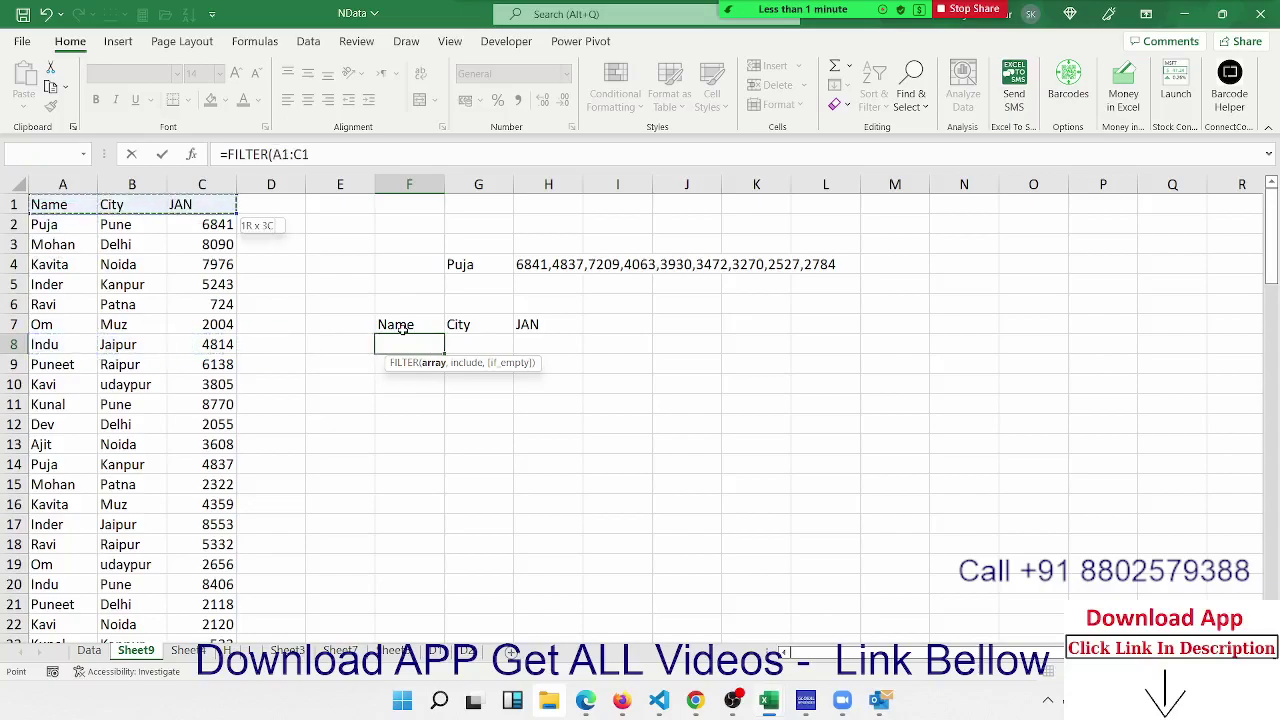
key("ctrl+shift+Down")
type("01,")
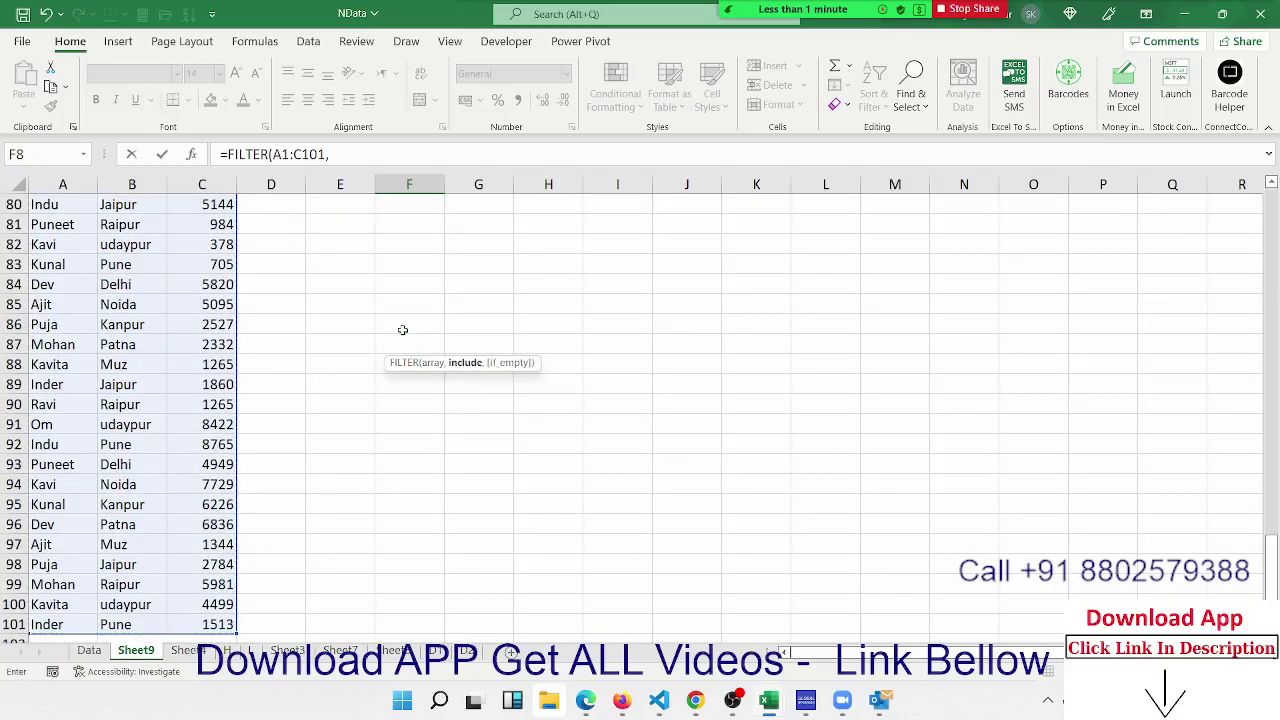
key("ctrl+Up")
key("ctrl+Up")
key("ctrl+Left")
key("ctrl+Left")
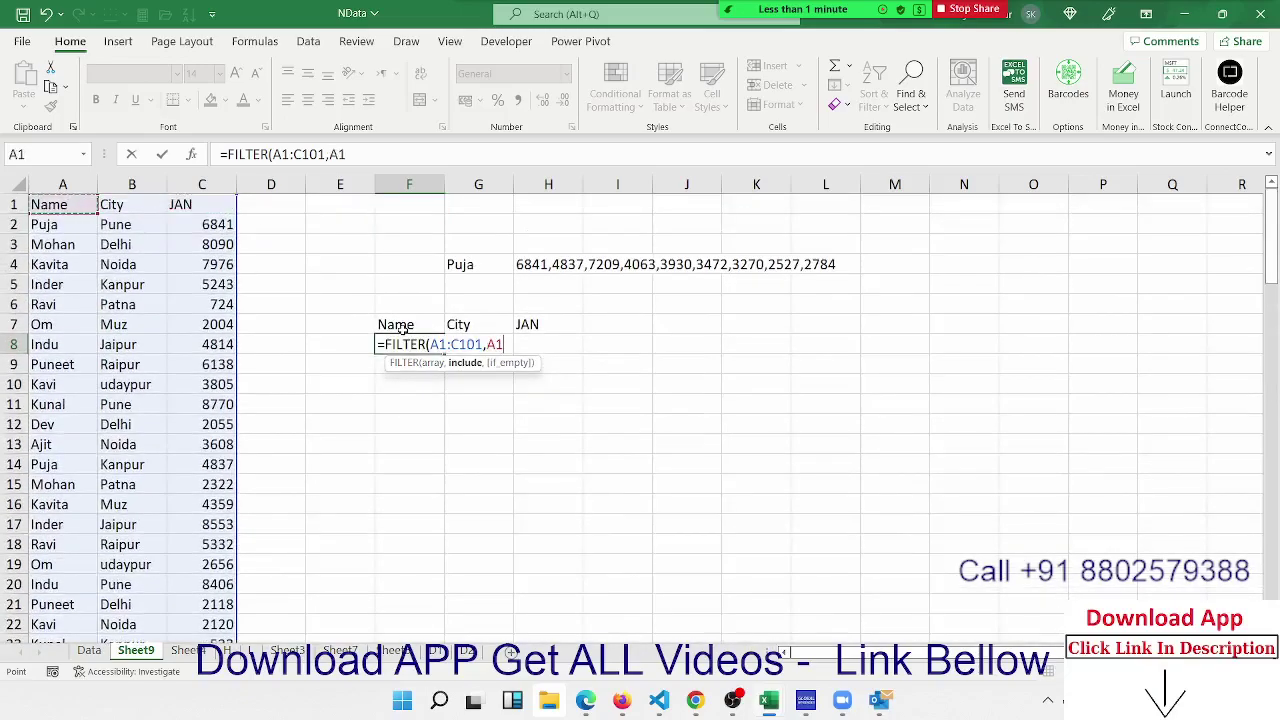
key("ctrl+shift+Down")
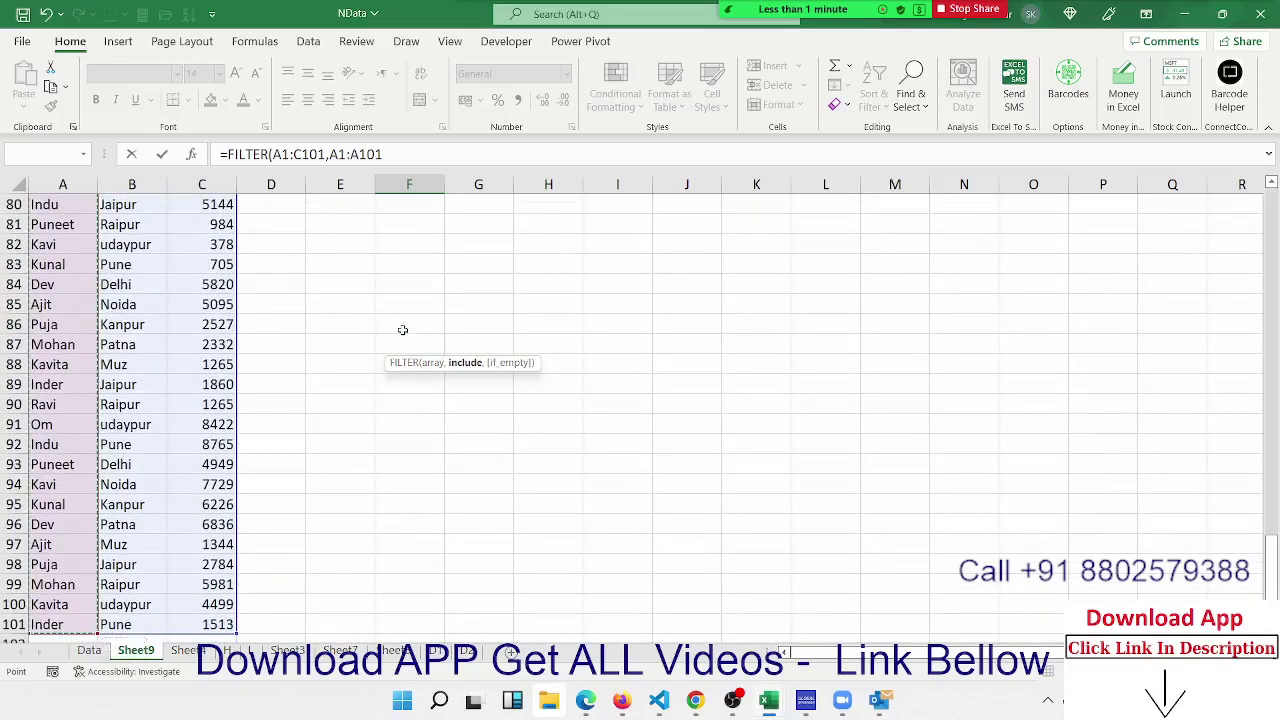
type("=")
key("Up")
key("Up")
key("Up")
key("Up")
key("Up")
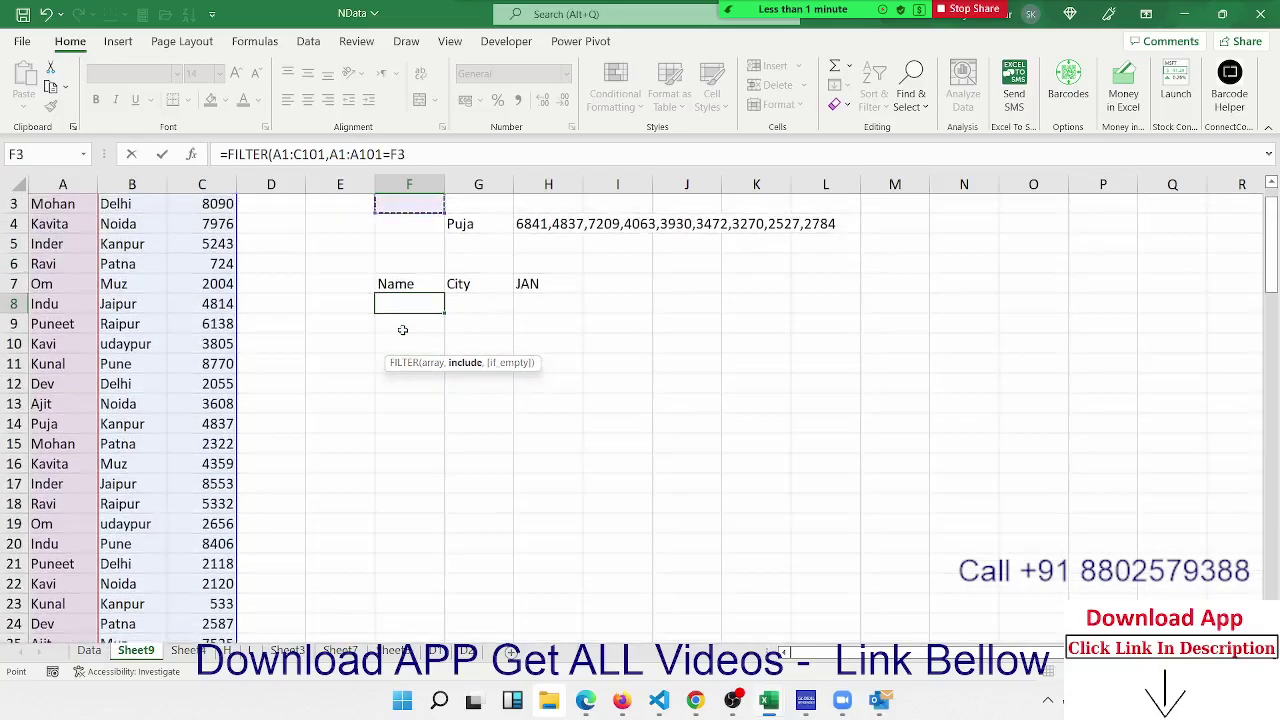
key("Right")
key("Down")
key("Return")
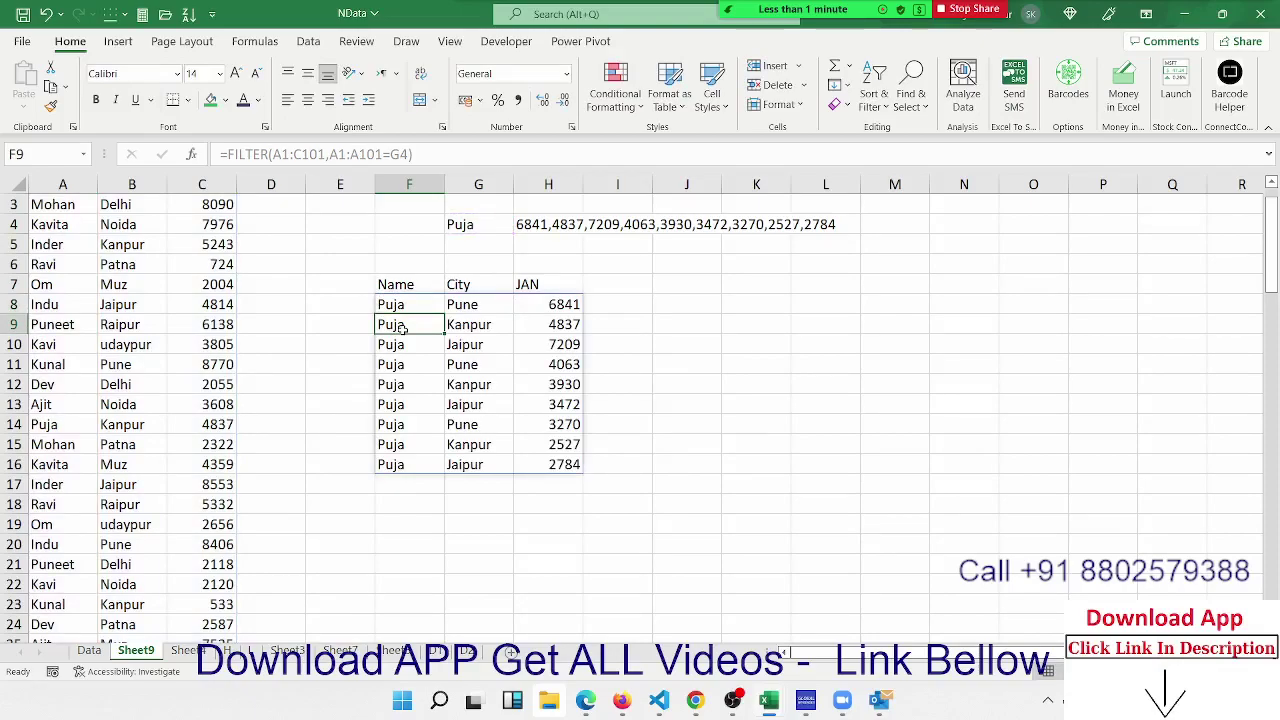
Change F8 to =SORT(FILTER(A1:C101,A1:A101=G4),3,1), ordering Puja rows by JAN ascending
key("Up")
key("Right")
key("Right")
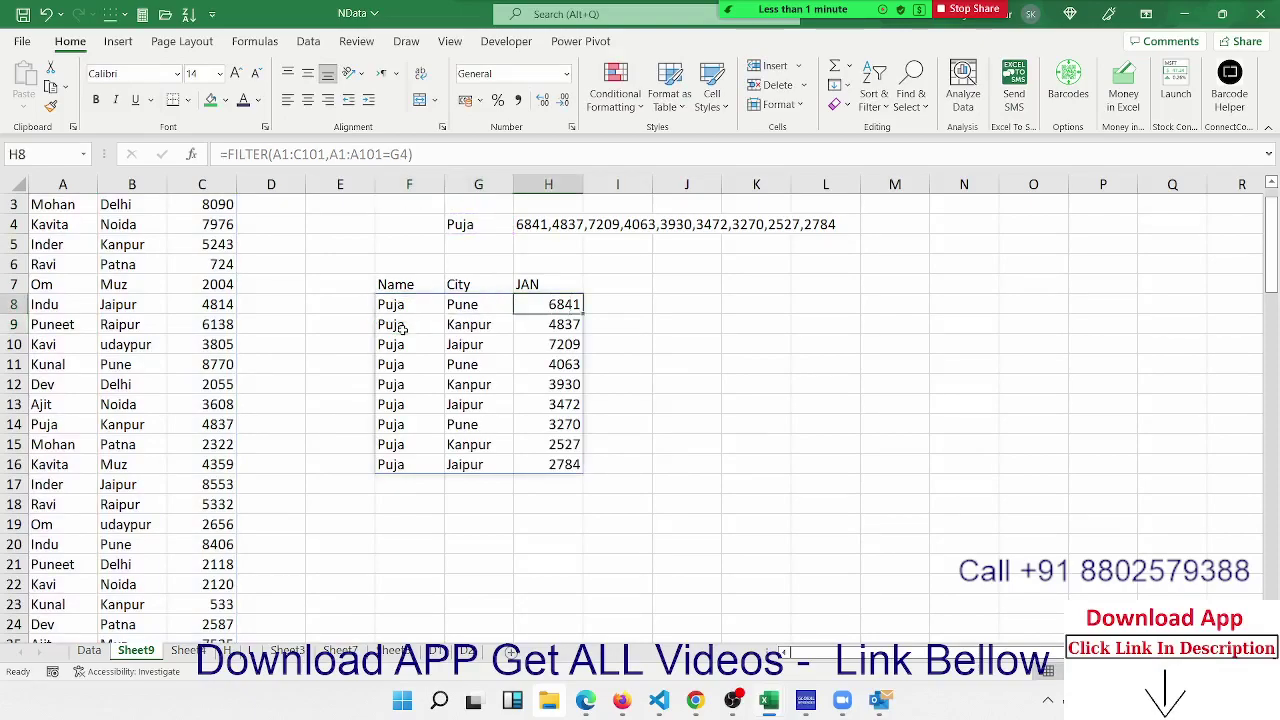
key("Left")
key("Left")
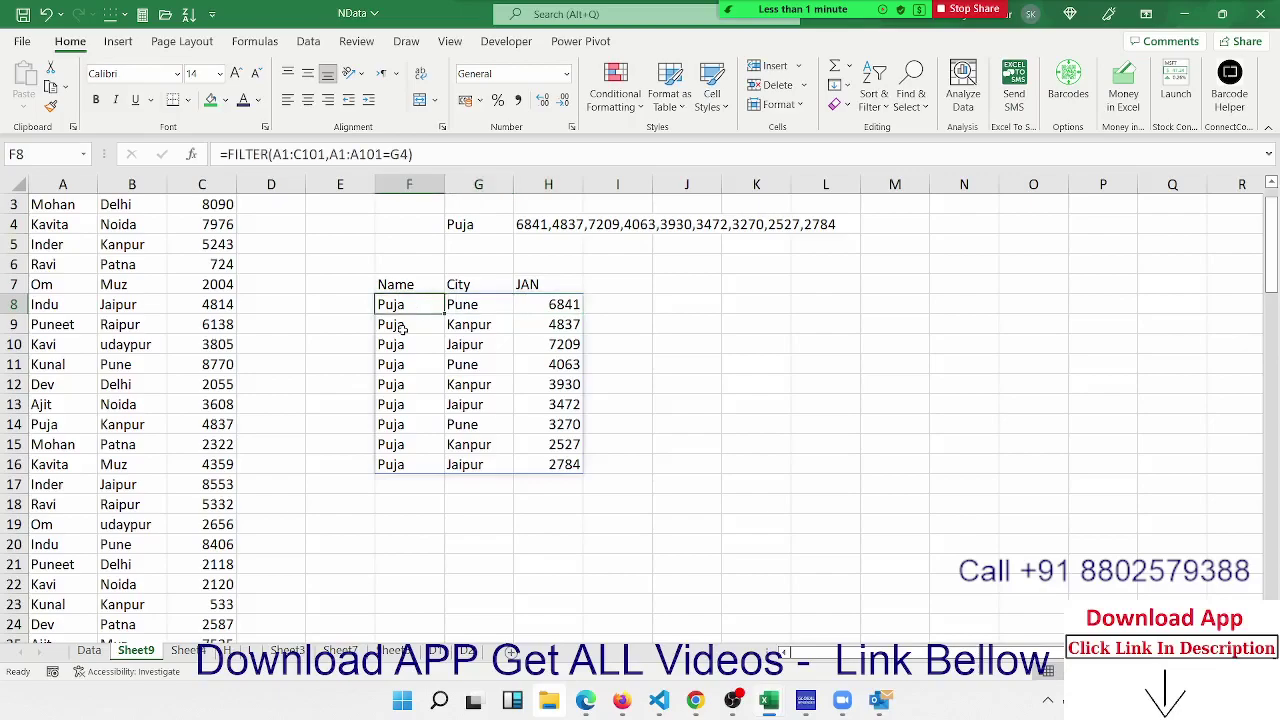
left_click(228, 154)
type("sor")
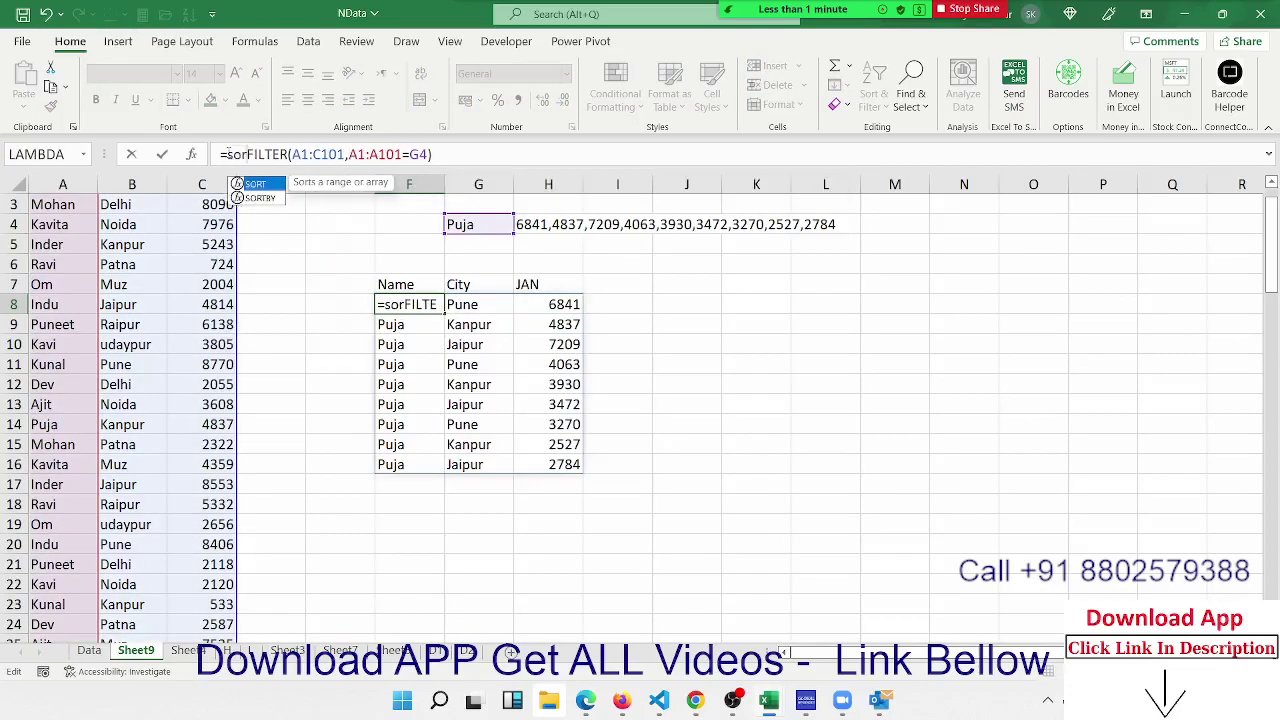
key("Tab")
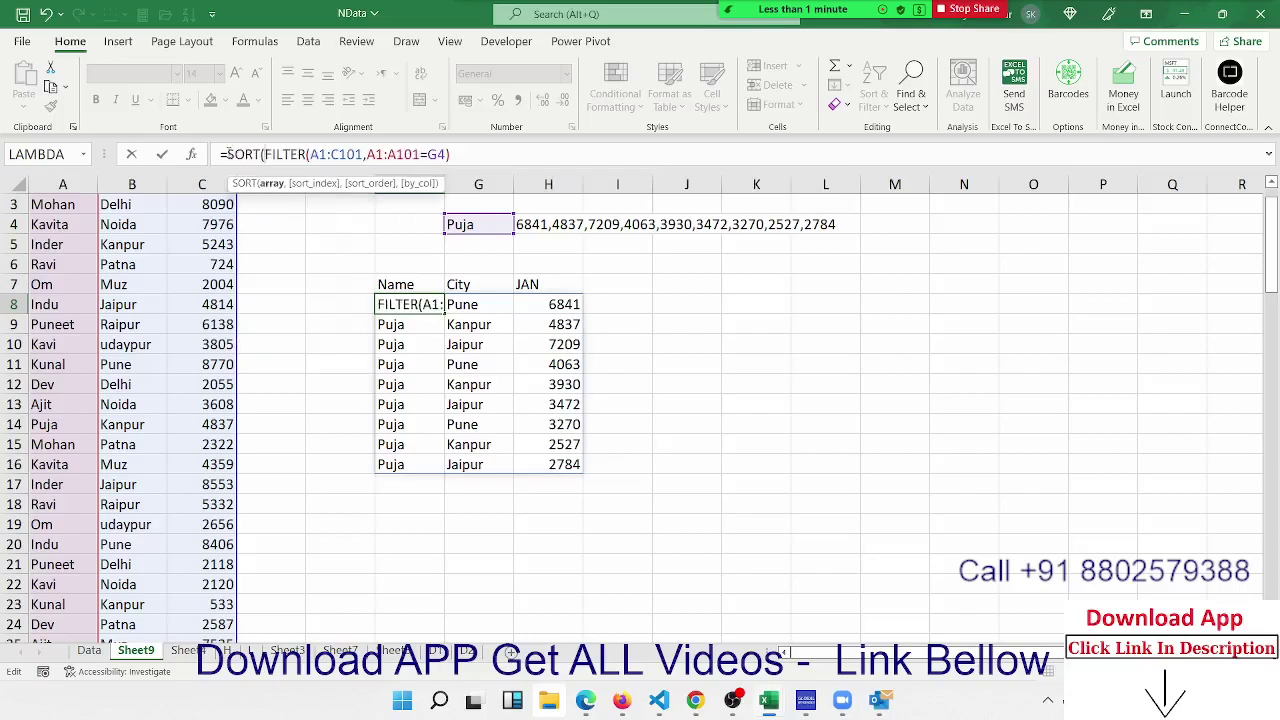
left_click(466, 153)
type(",")
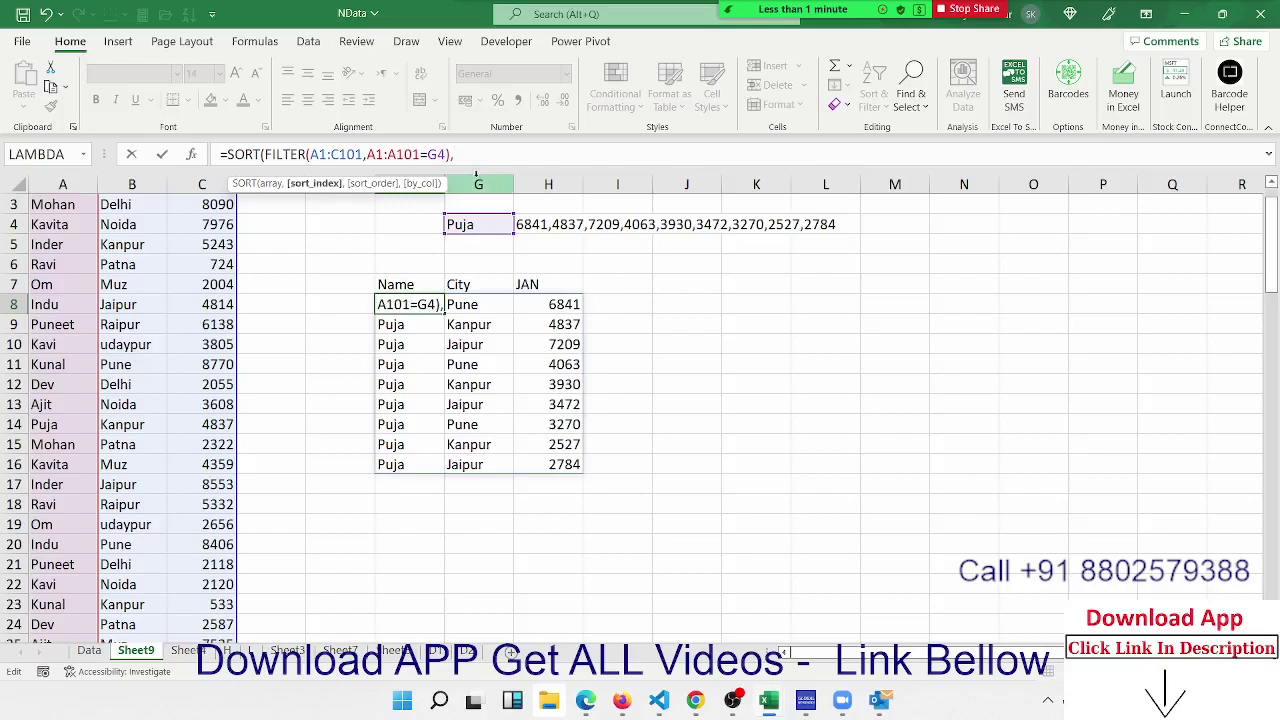
type("3,")
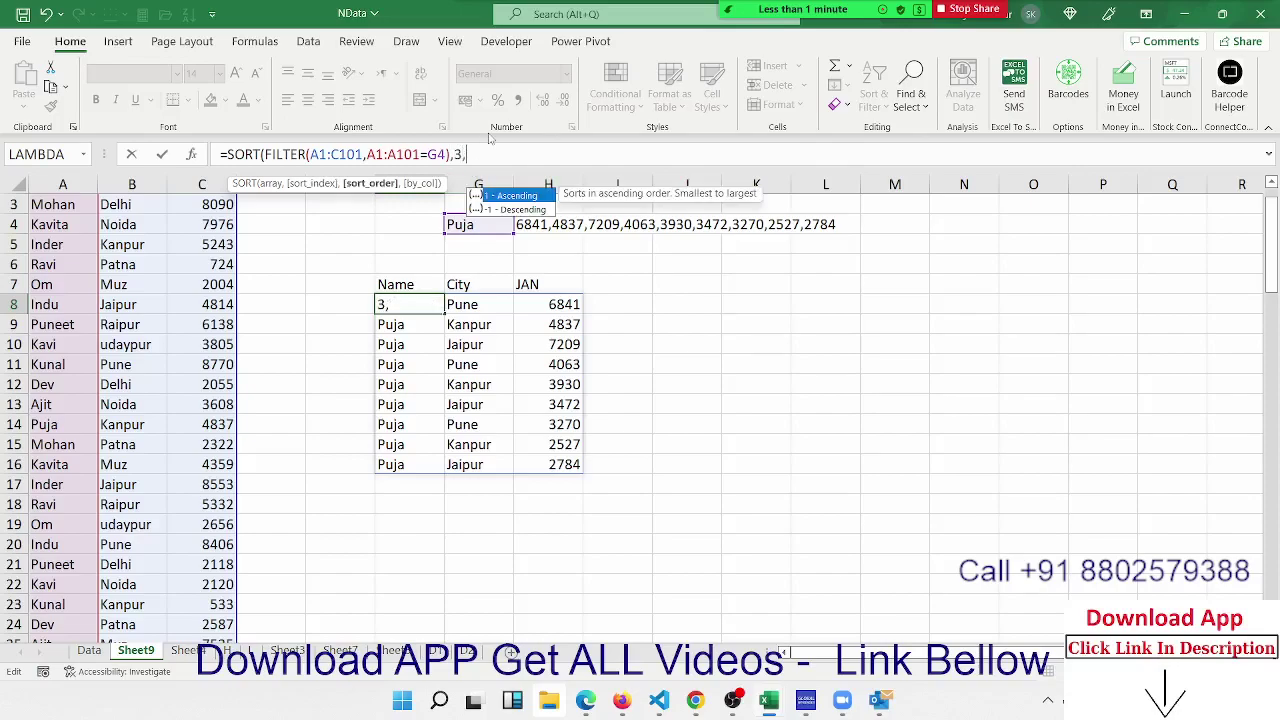
type("1")
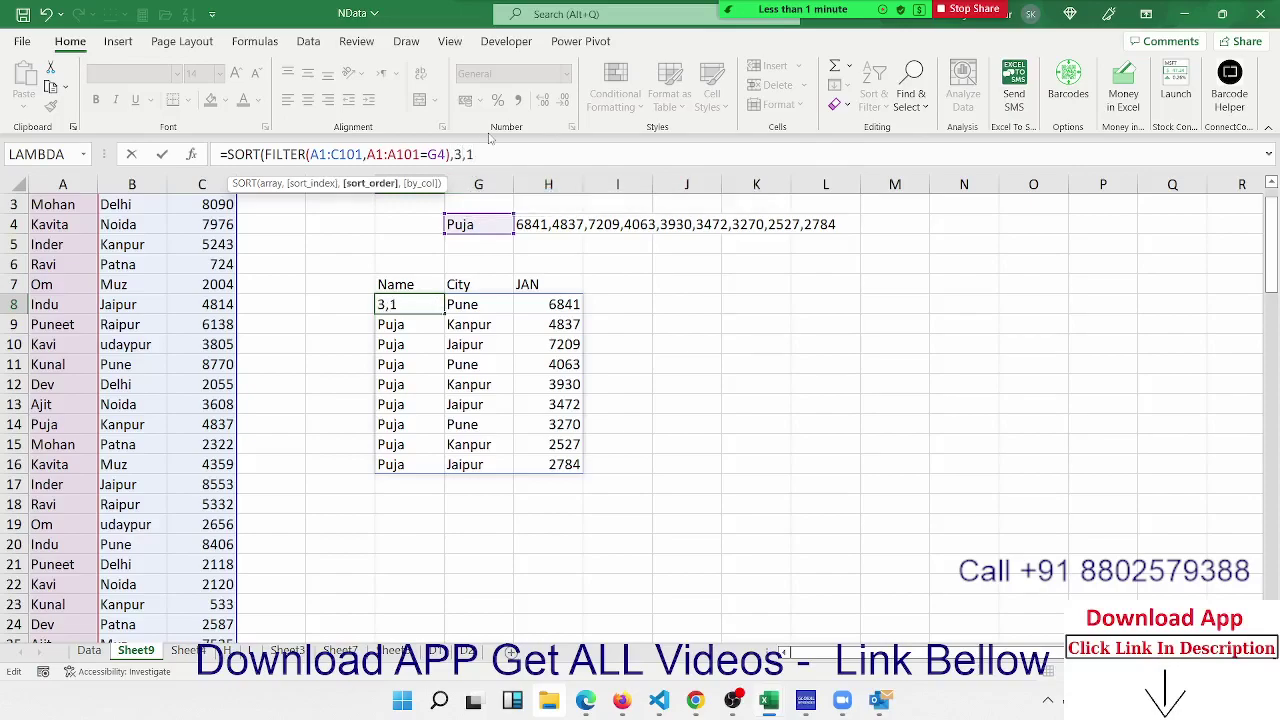
type(")")
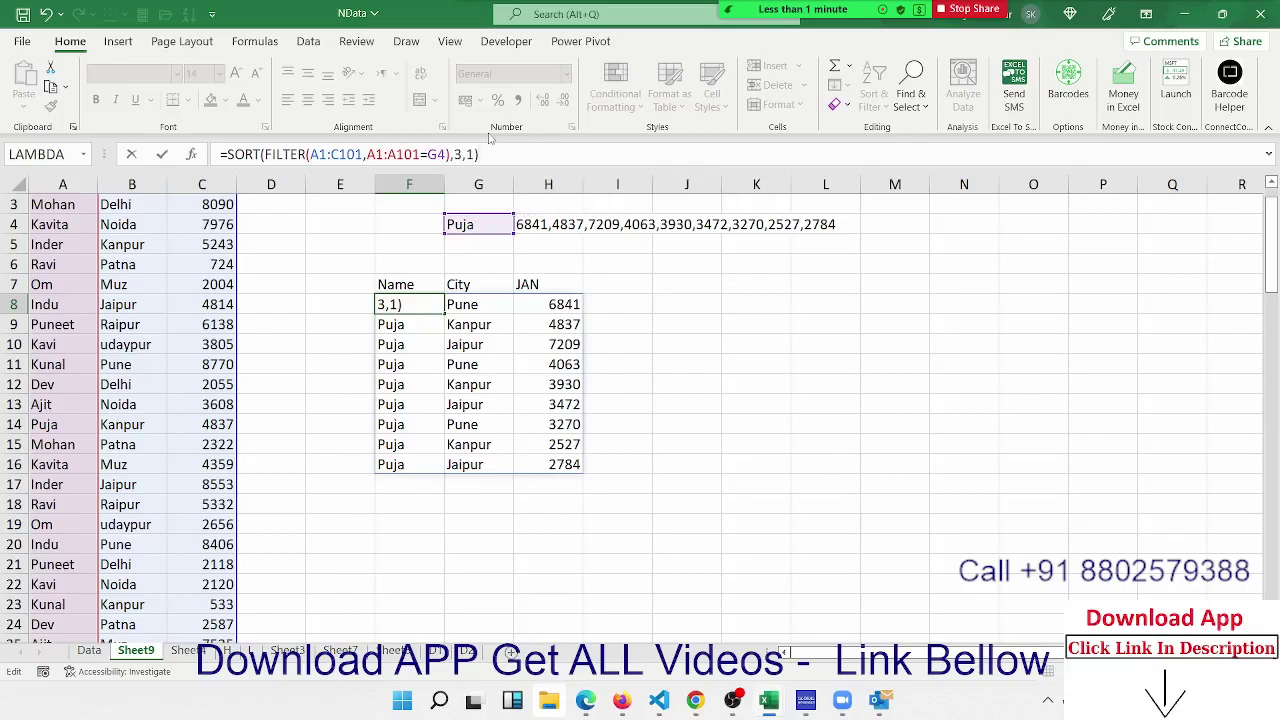
key("Return")
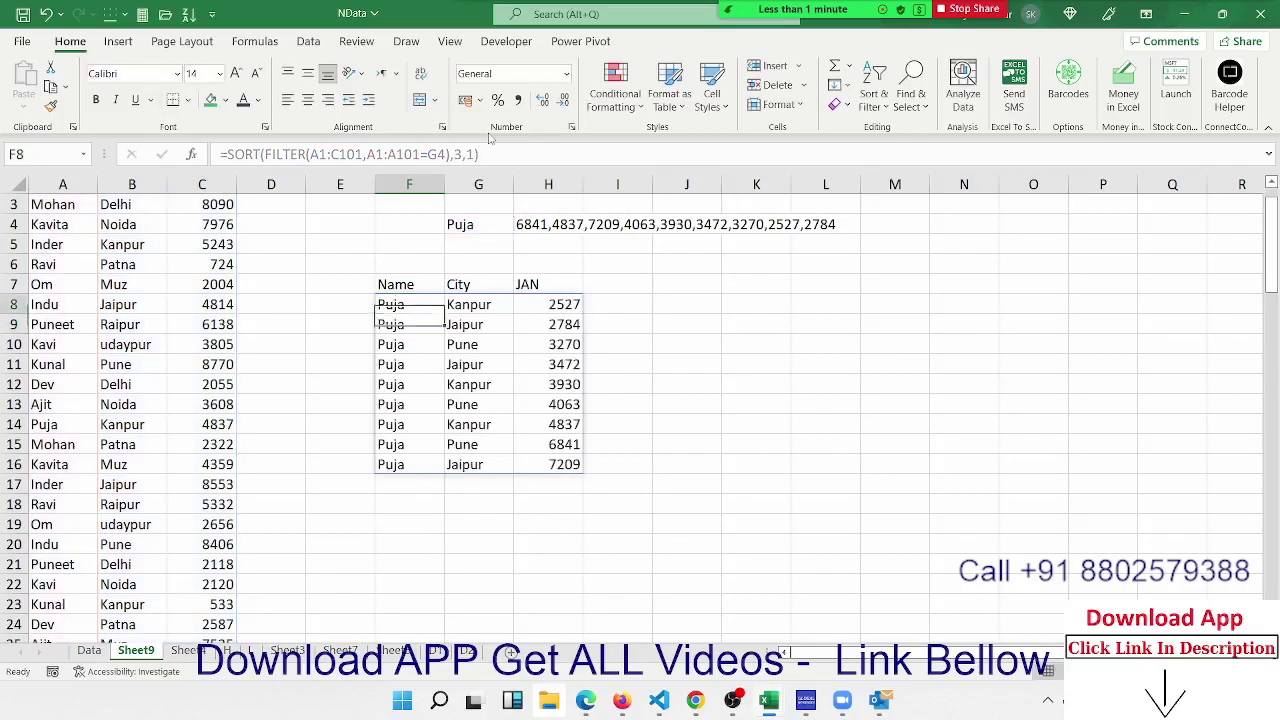
Review the sorted JAN values in column H of the Puja results
key("Up")
key("Right")
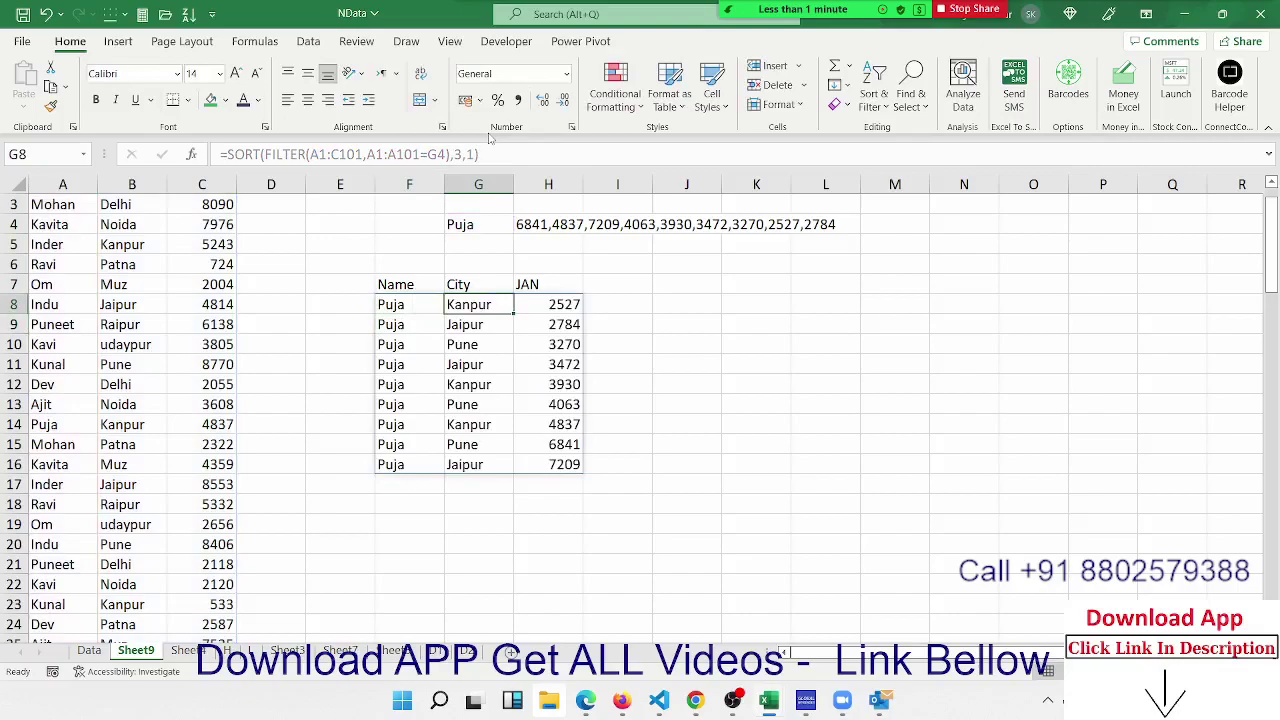
key("Right")
key("Down")
key("Down")
key("Down")
key("Down")
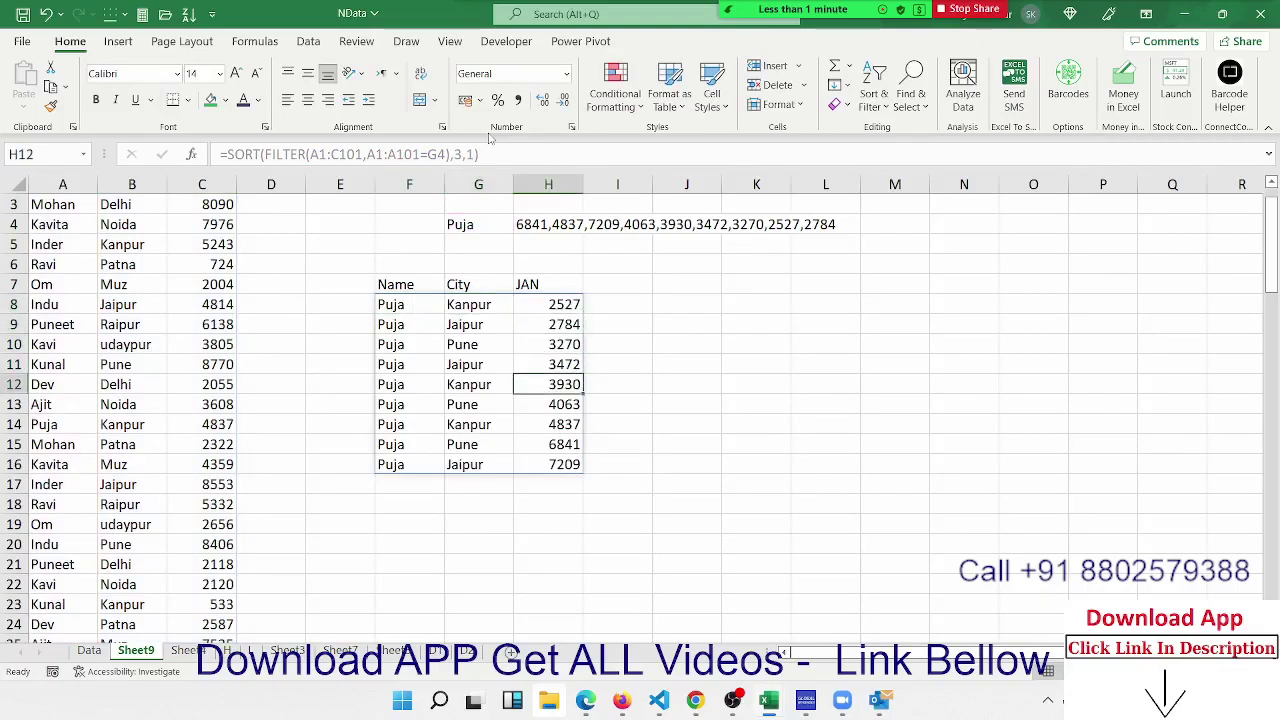
key("Down")
key("Down")
key("Down")
key("Down")
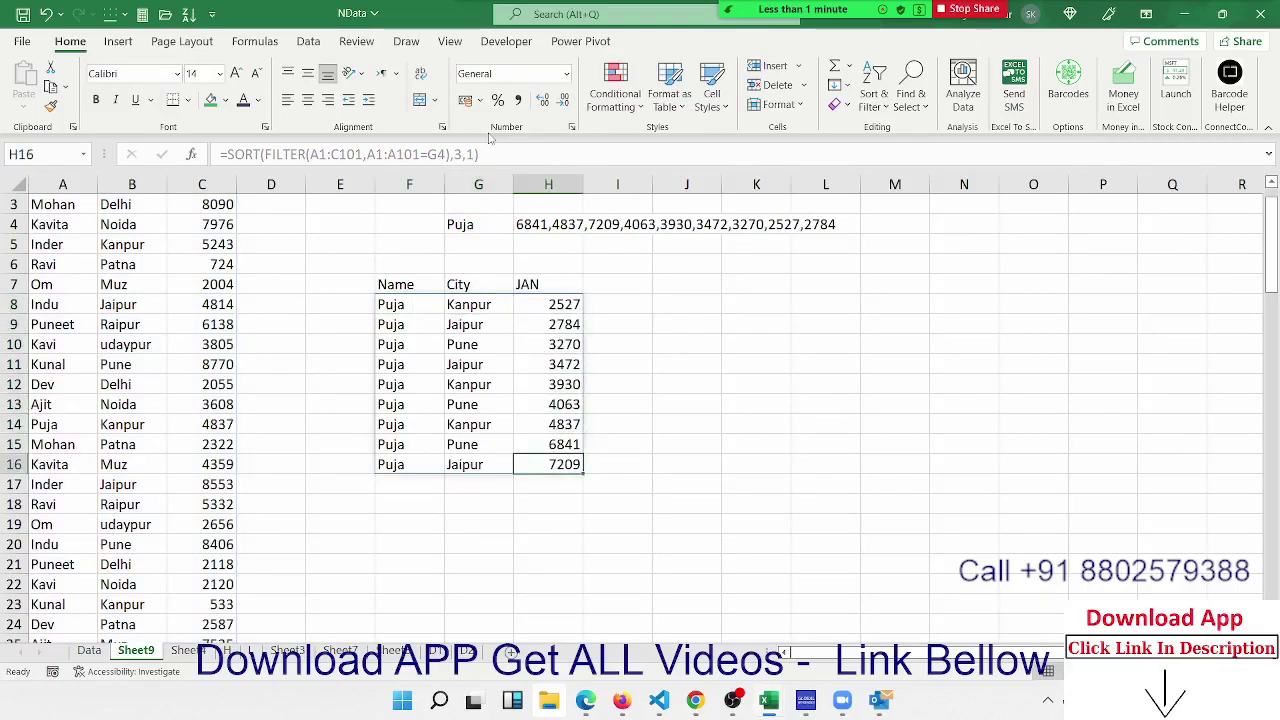
key("Up")
key("Up")
key("Up")
key("Up")
key("Up")
key("Up")
key("Up")
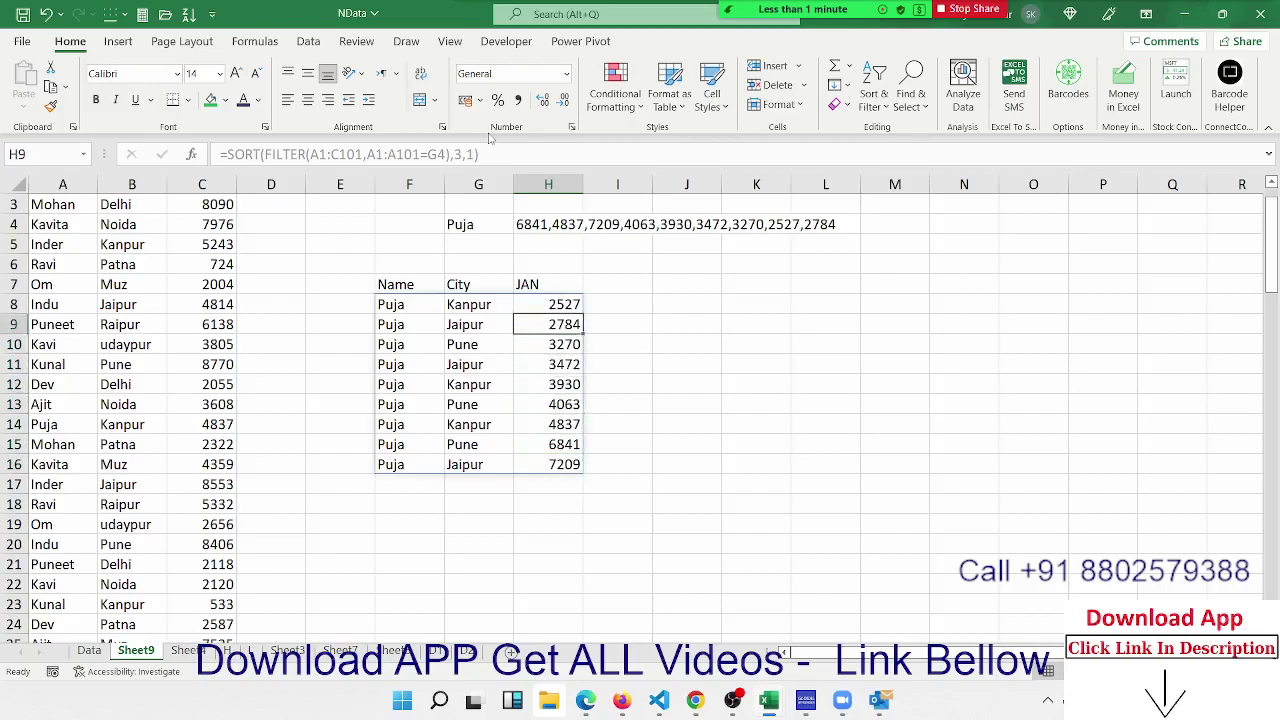
key("Up")
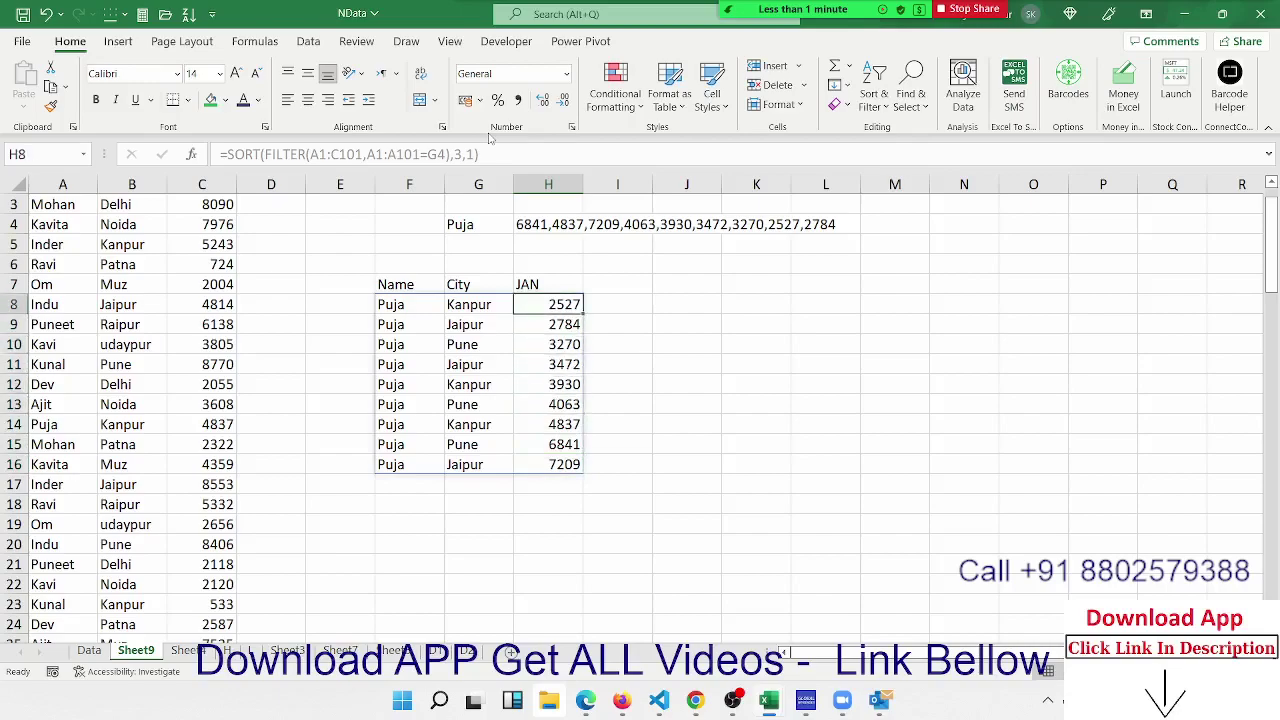
key("Up")
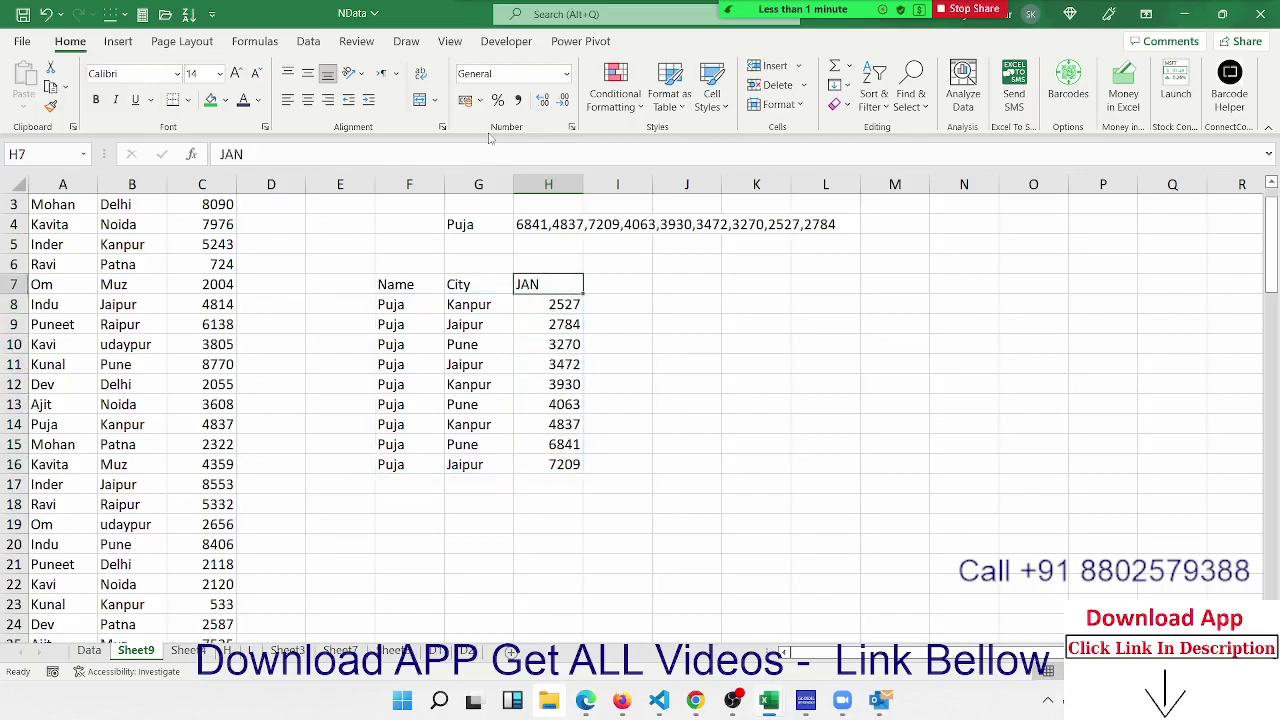
key("Down")
key("Down")
key("Down")
key("Up")
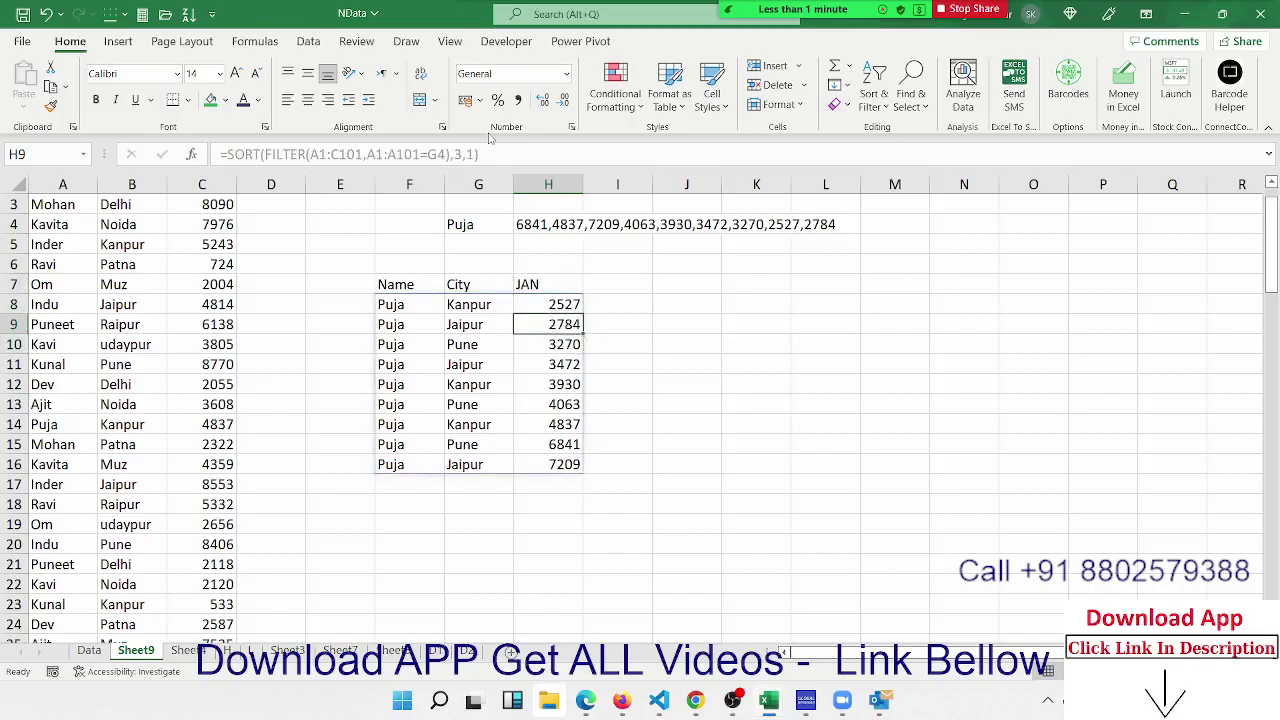
key("Up")
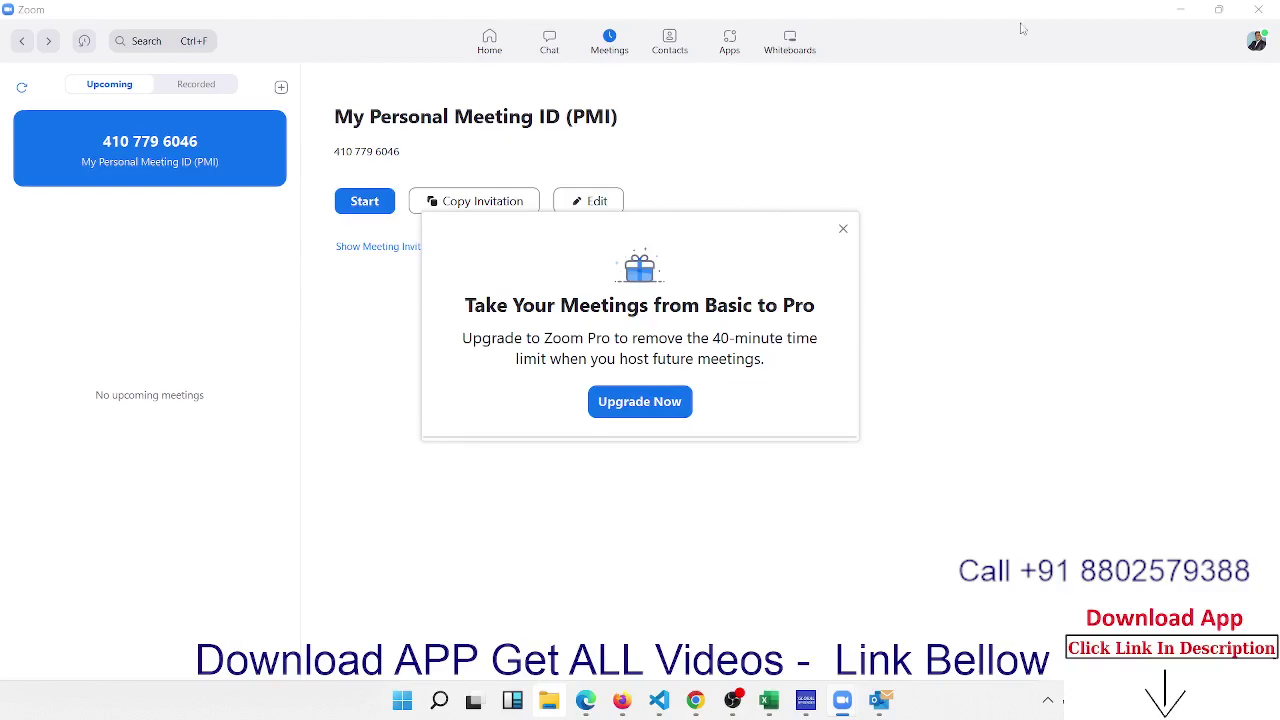
Dismiss the upgrade offer, start the personal meeting and maximize its window
left_click(842, 229)
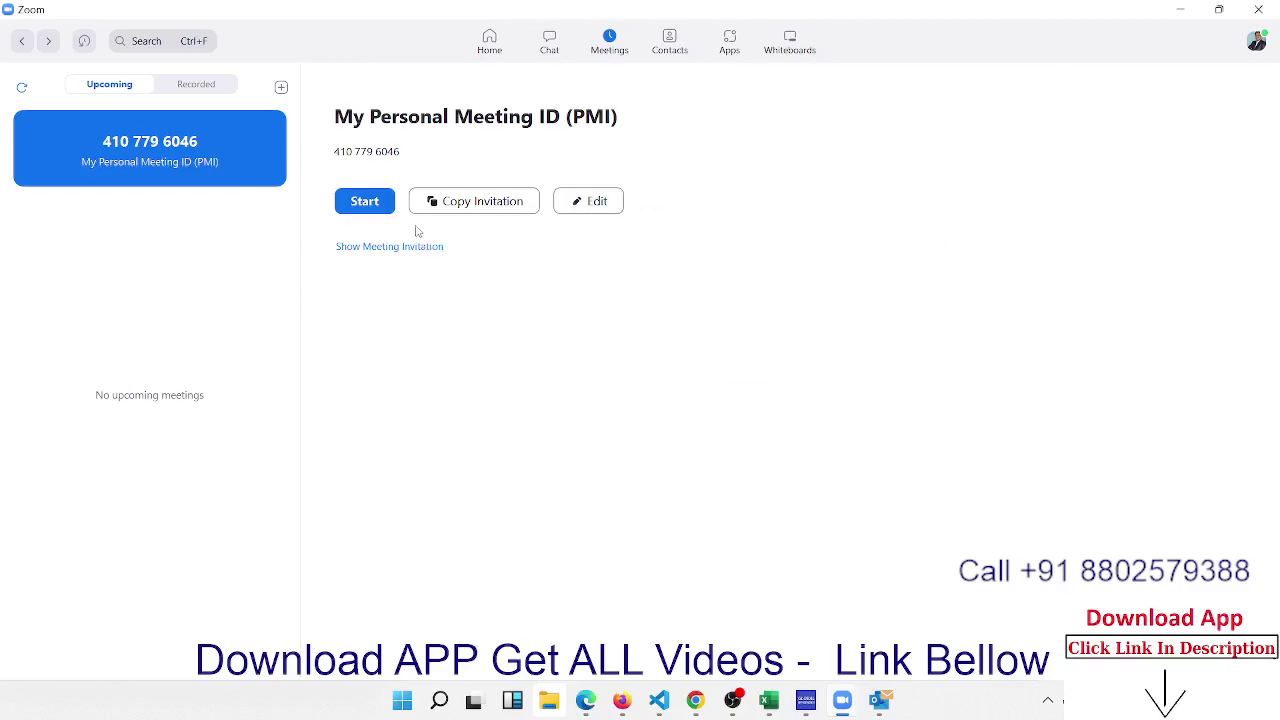
left_click(385, 208)
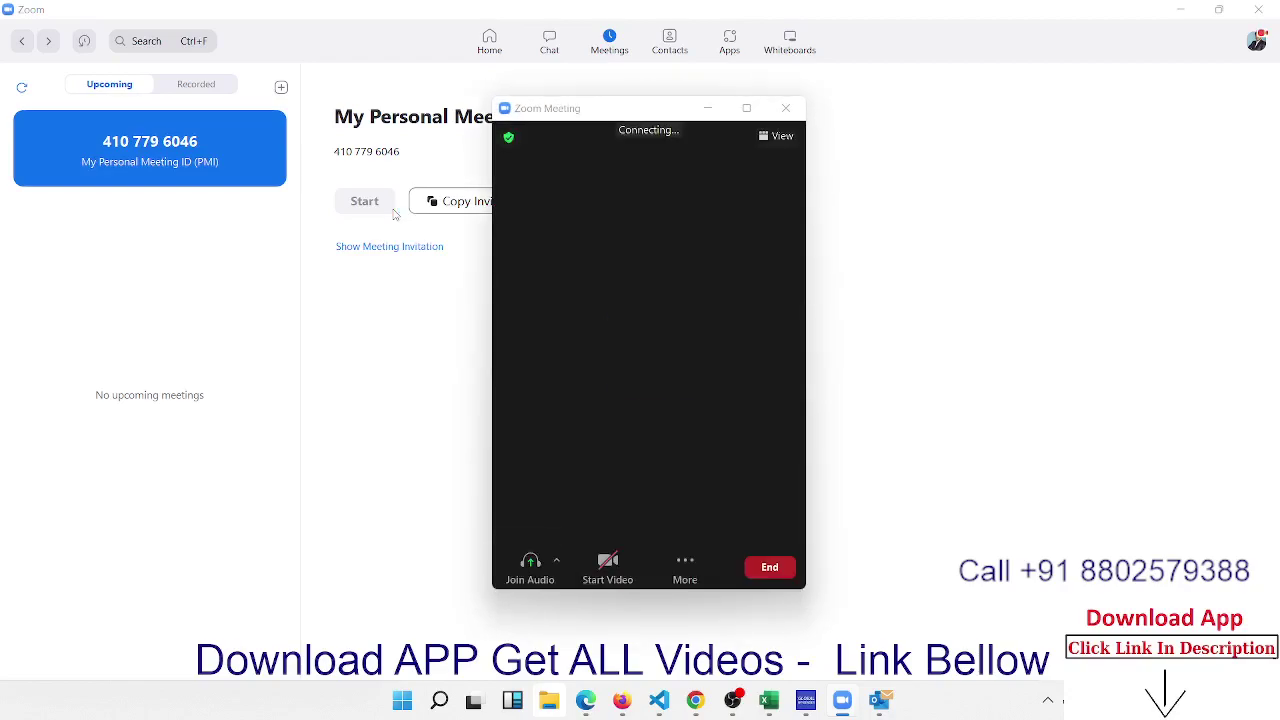
left_click(747, 109)
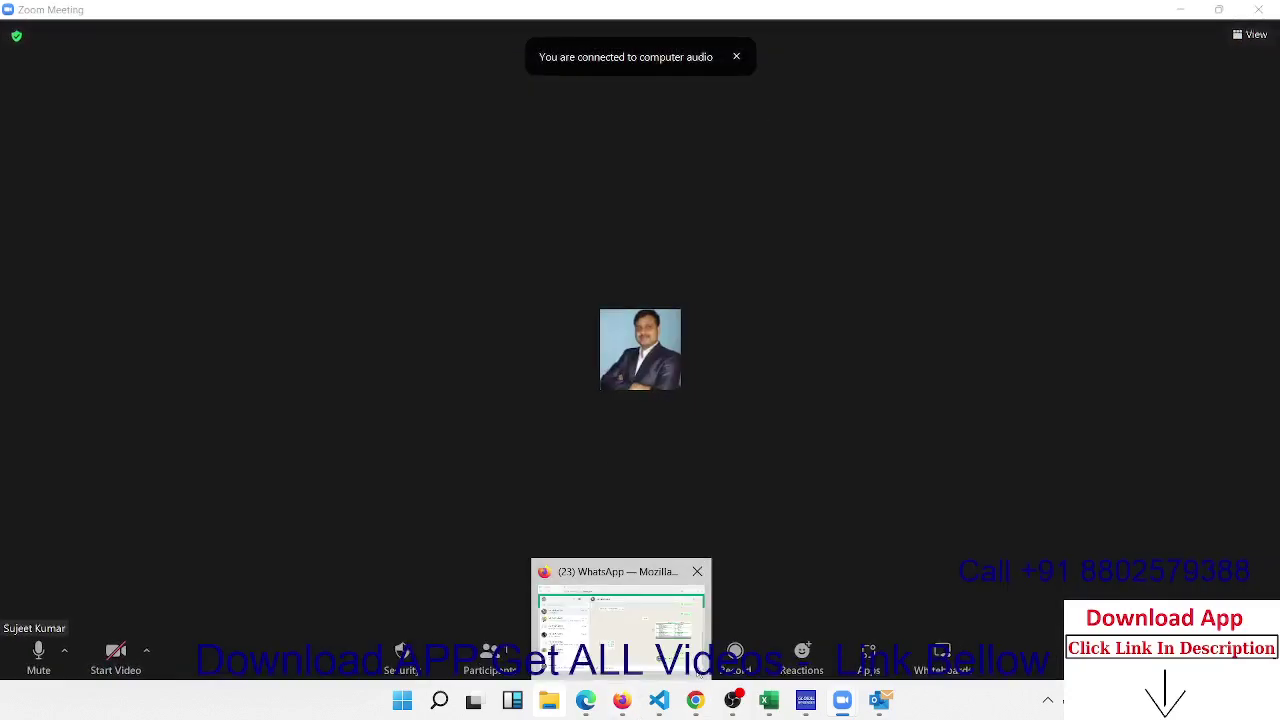
Share the entire screen and minimize the meeting window to reveal the workbook
left_click(660, 656)
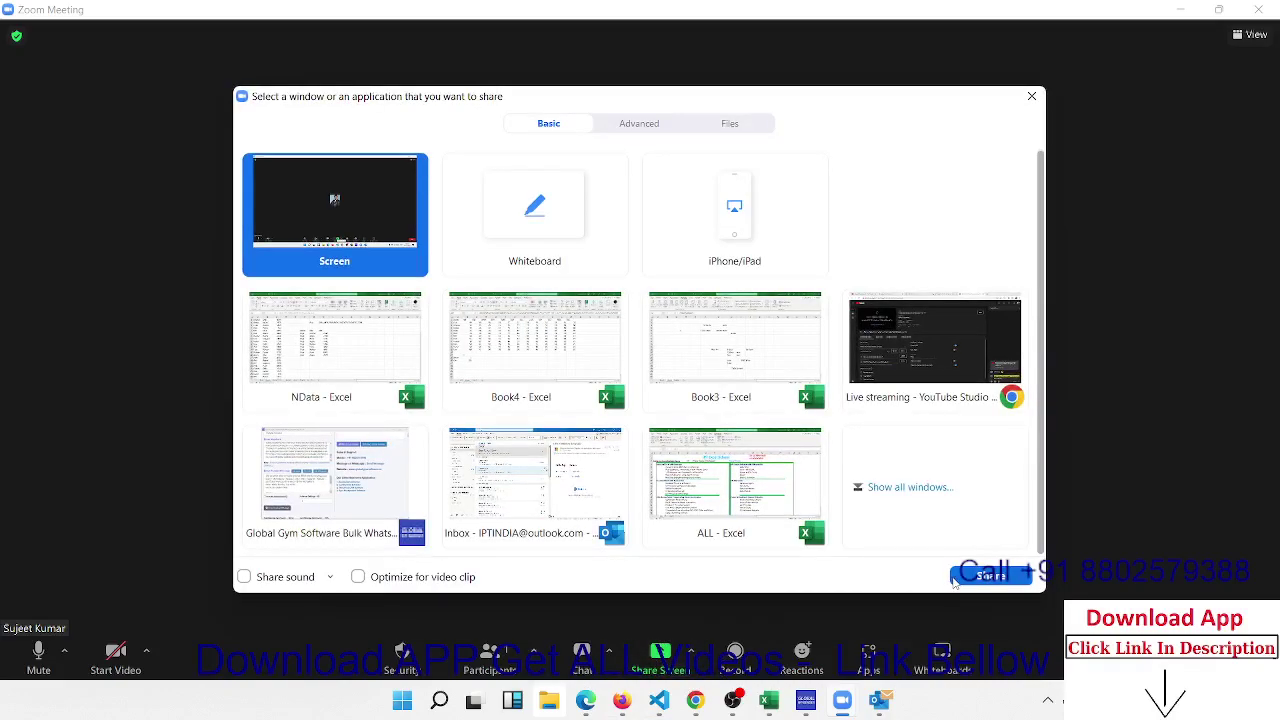
left_click(956, 577)
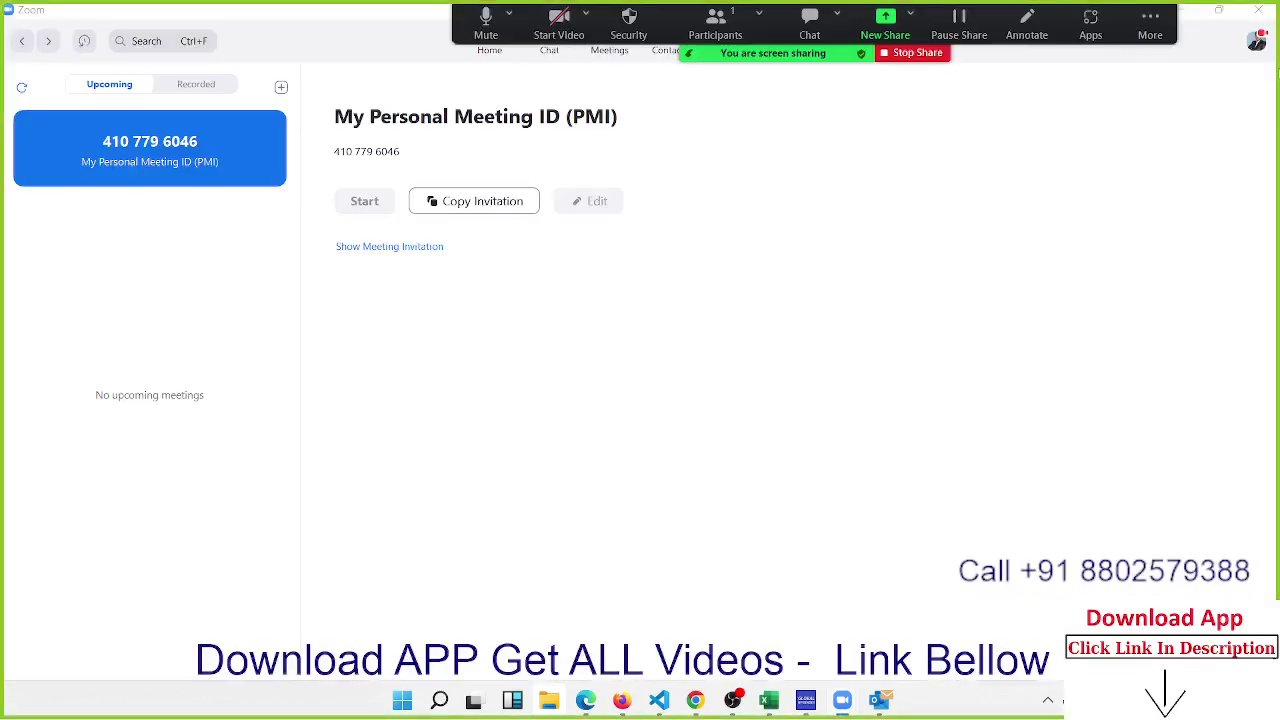
left_click(1192, 10)
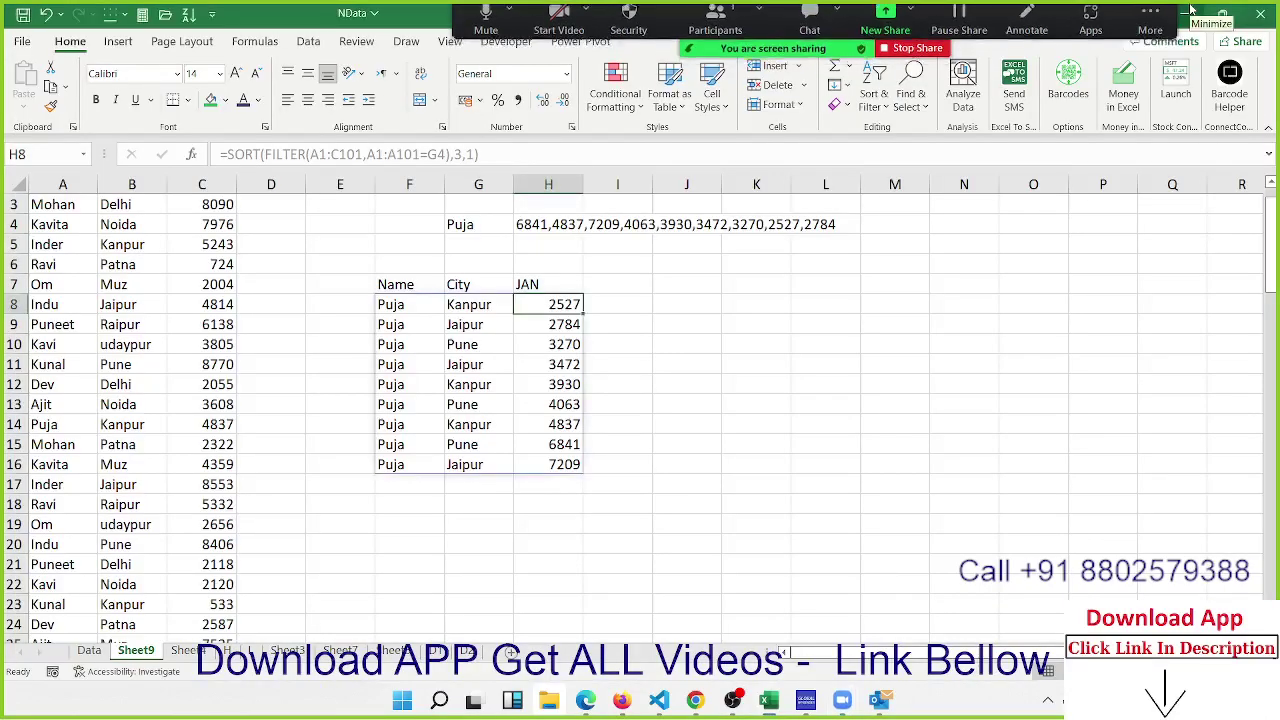
Admit both waiting-room guests, including the OnePlus 7T guest, into the meeting
mouse_move(1170, 15)
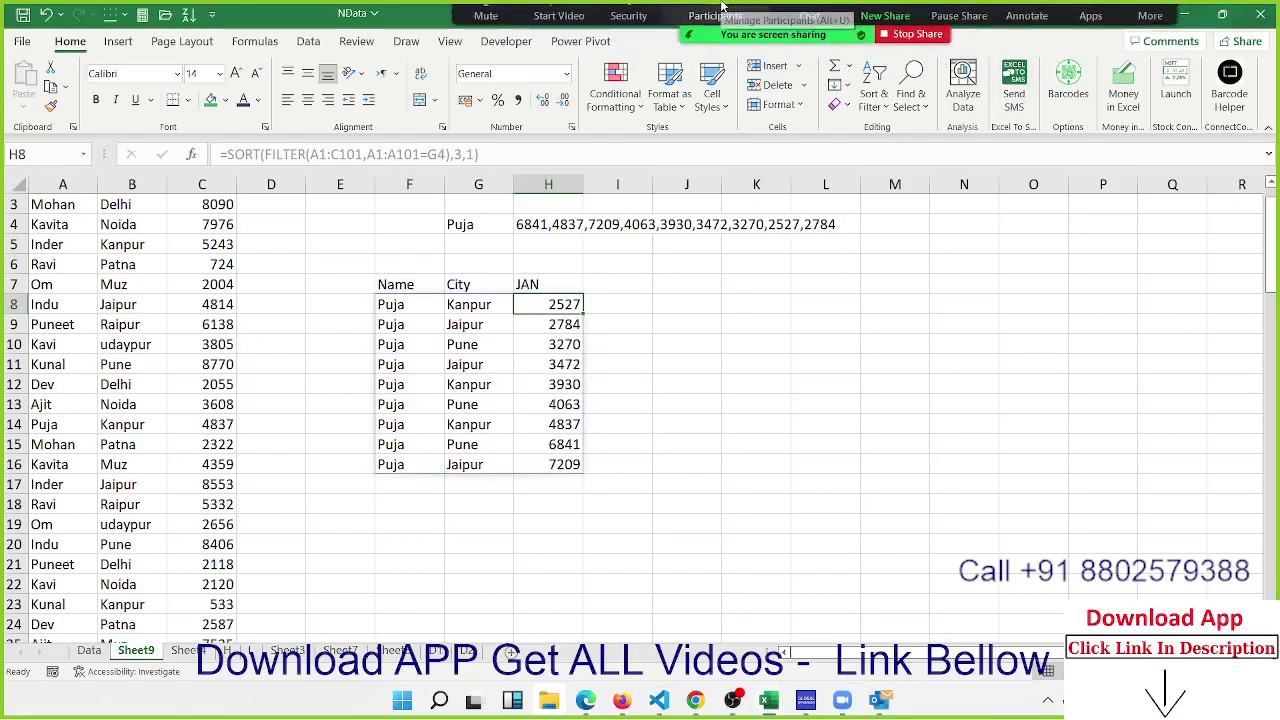
left_click(710, 20)
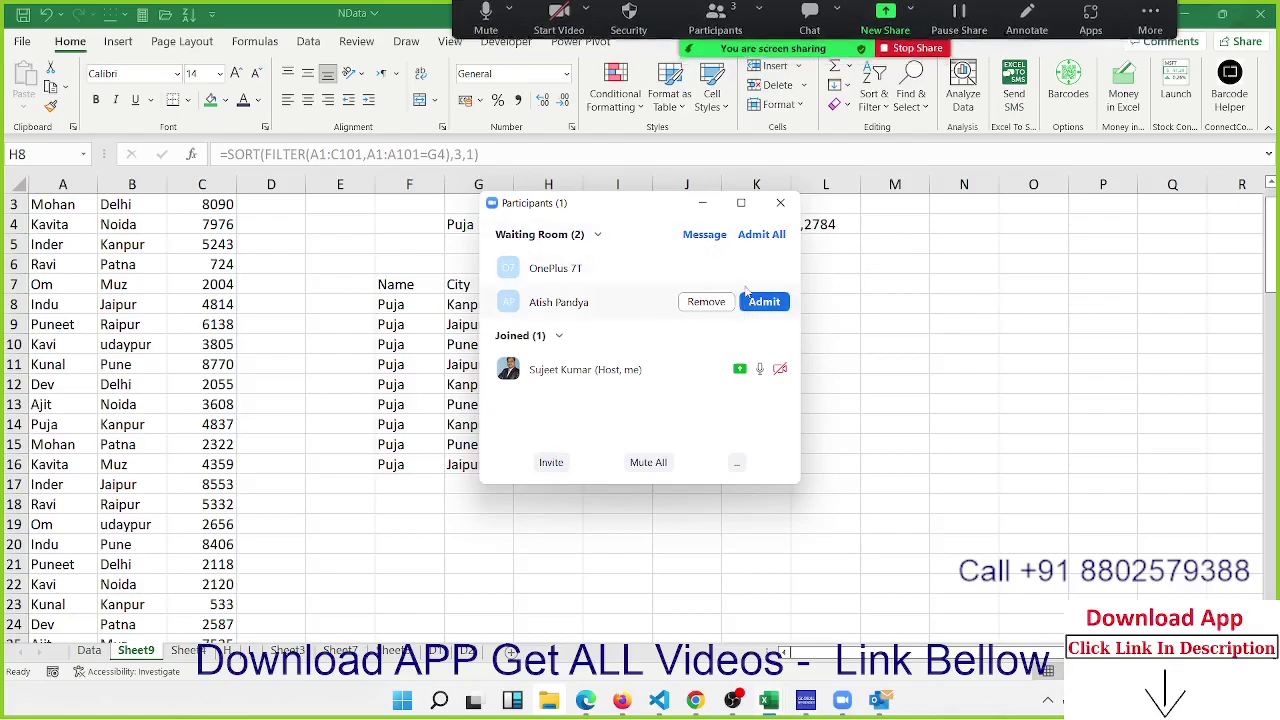
left_click(762, 303)
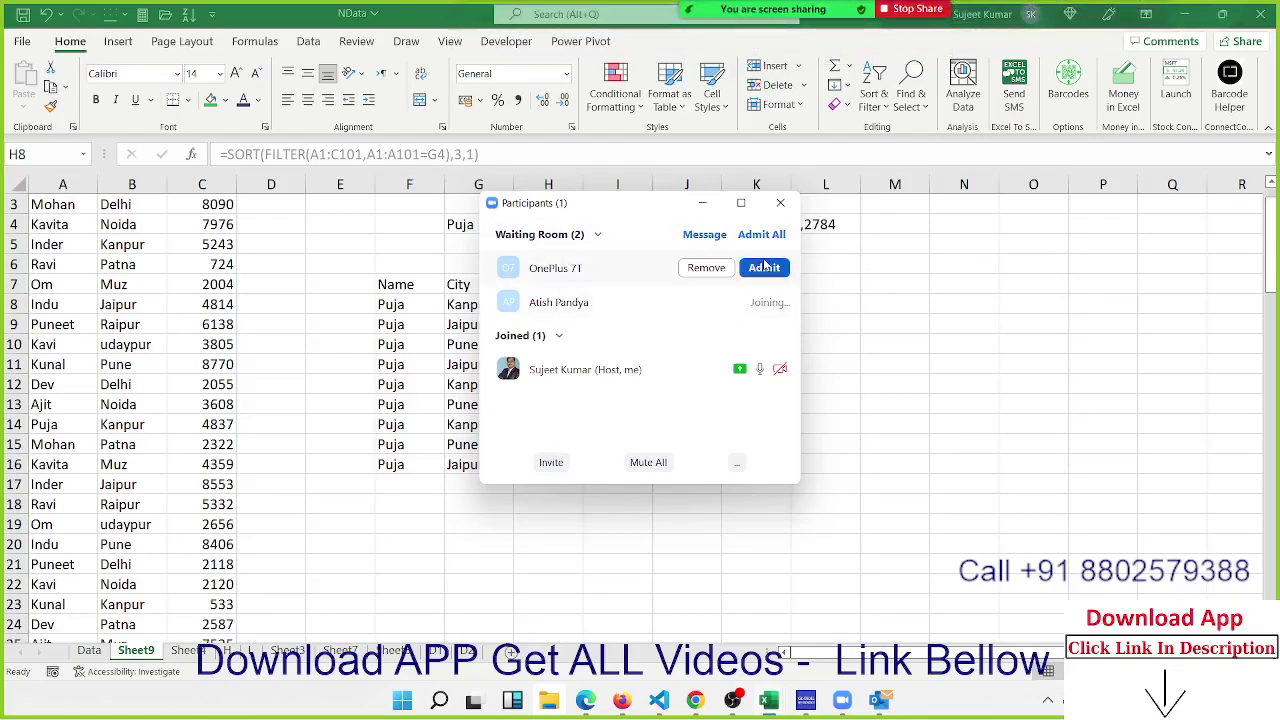
left_click(765, 267)
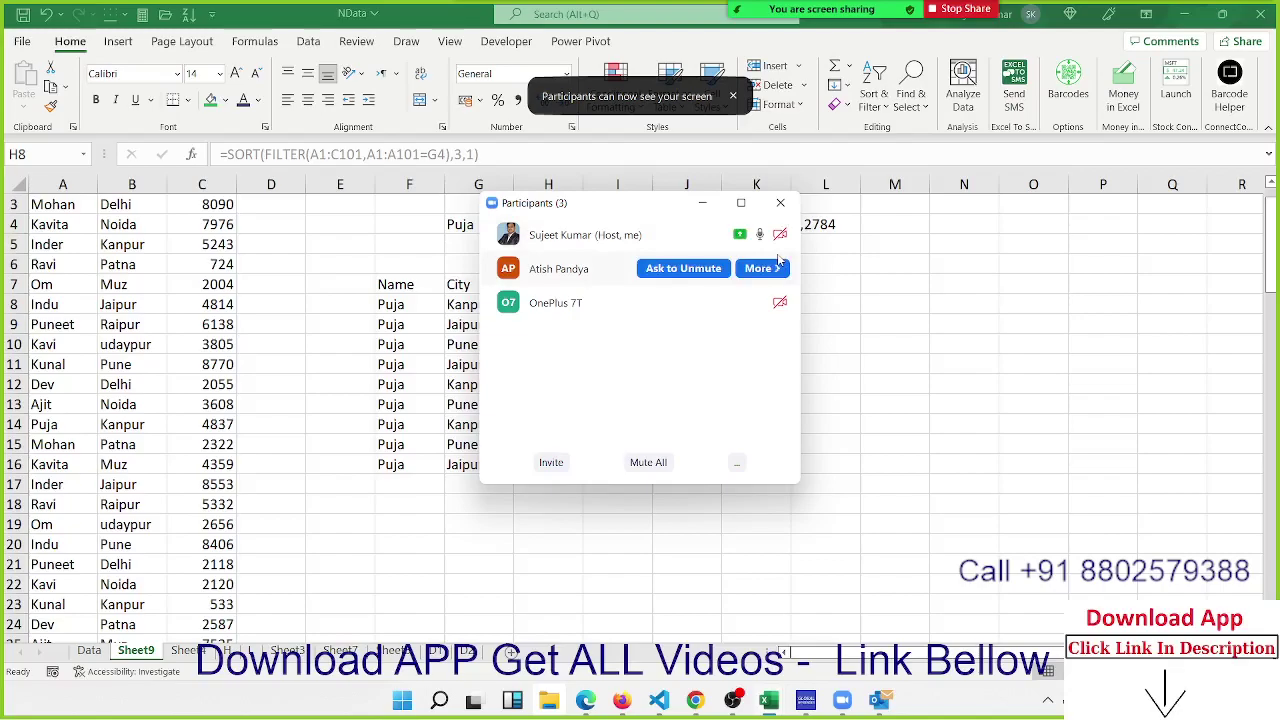
Allow one joined participant to record local files and acknowledge the notice
left_click(762, 268)
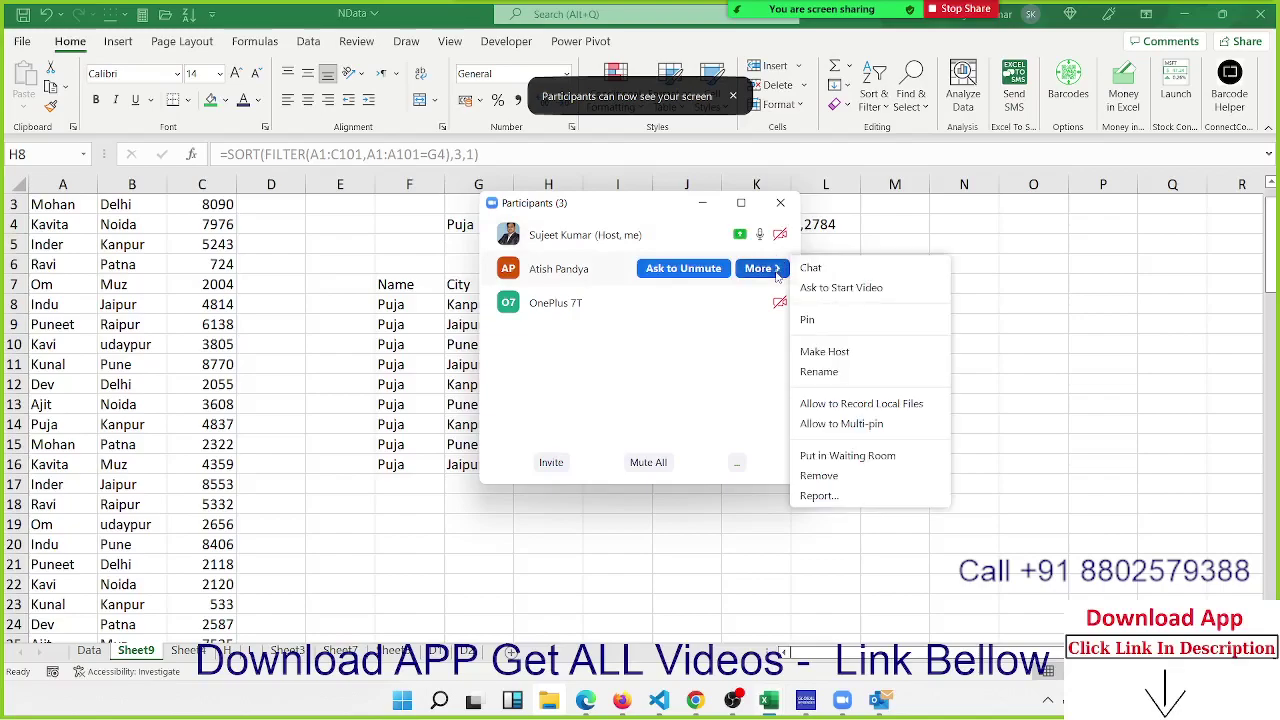
left_click(872, 402)
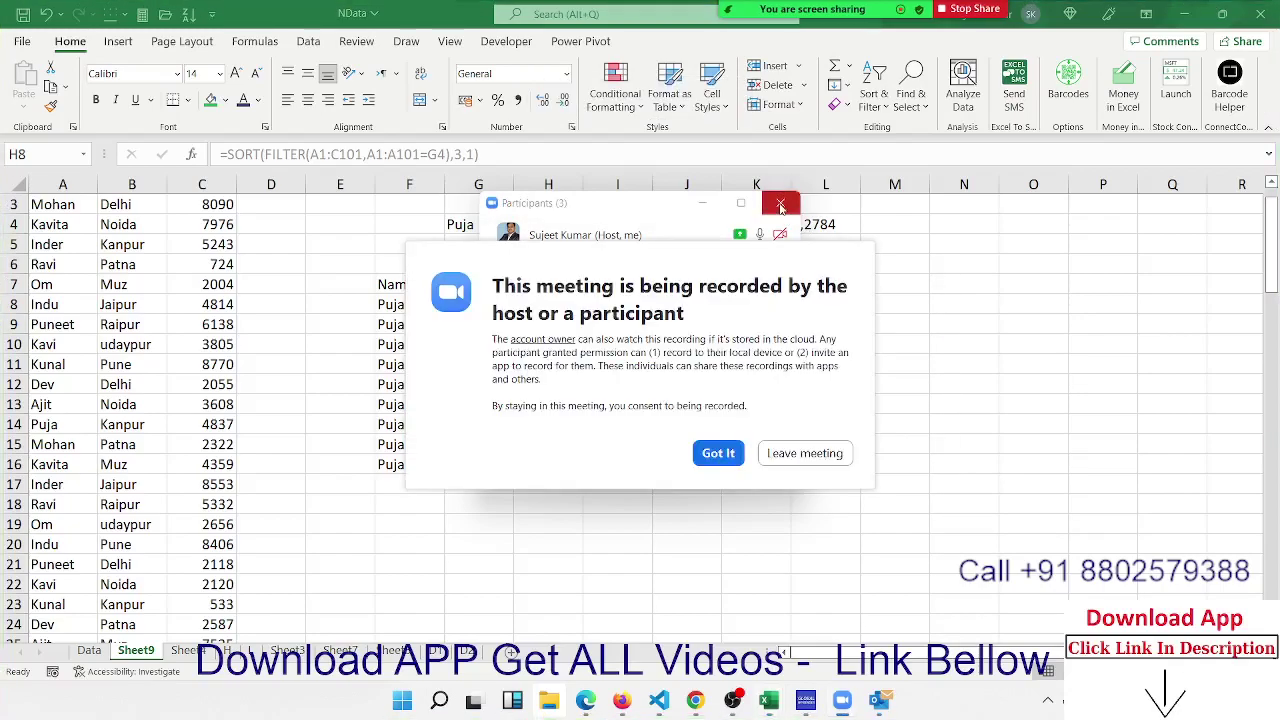
left_click(740, 461)
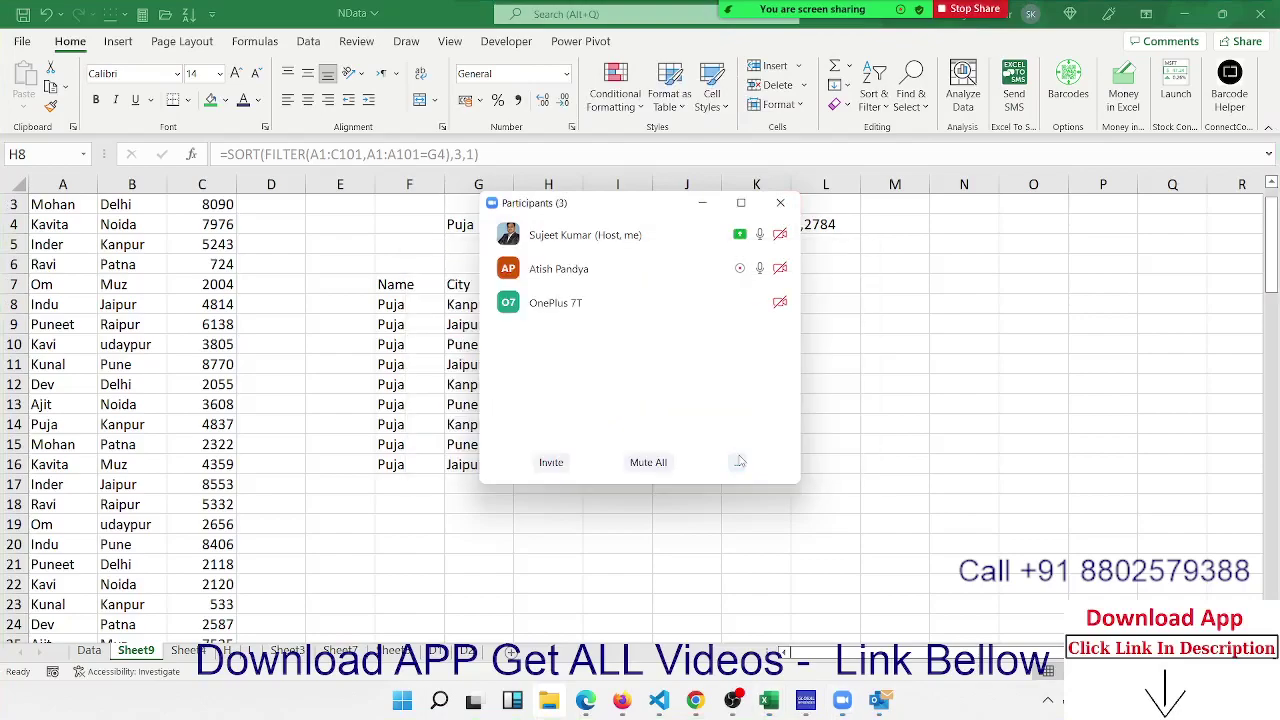
Close the participants list and click through the Kanpur and Pune result cells
left_click(781, 203)
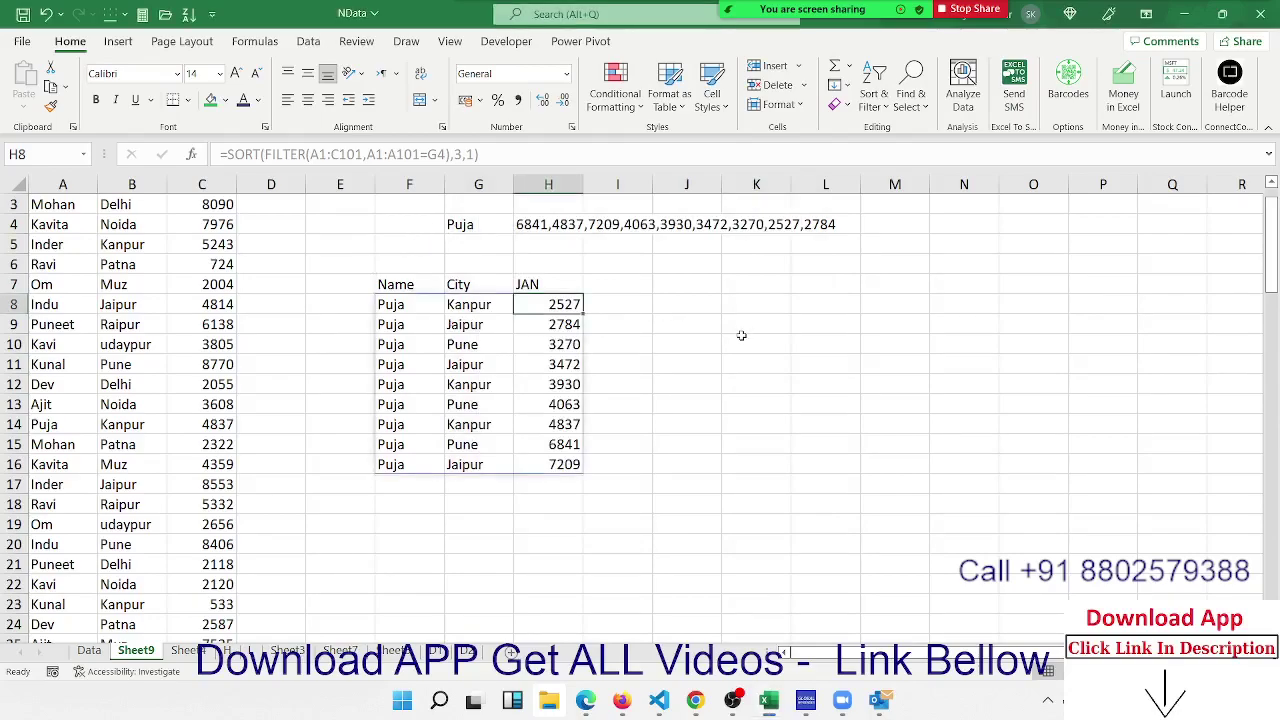
left_click(492, 420)
left_click(351, 482)
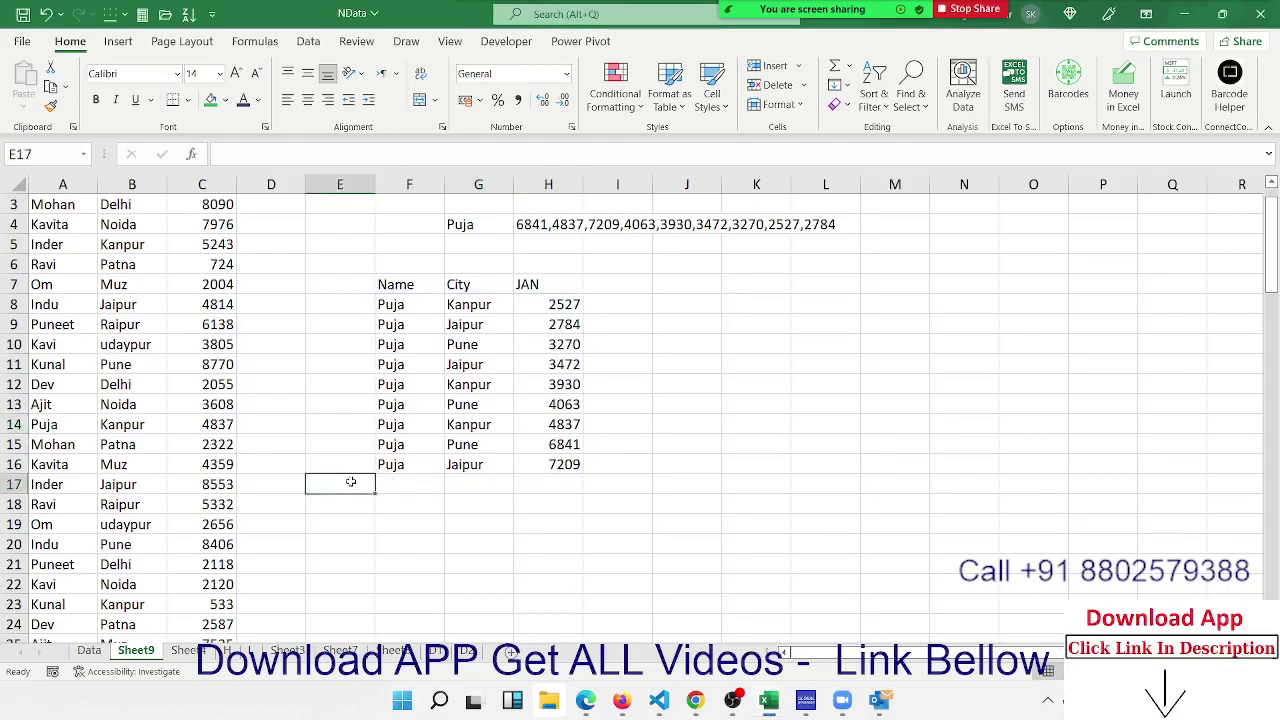
left_click(451, 440)
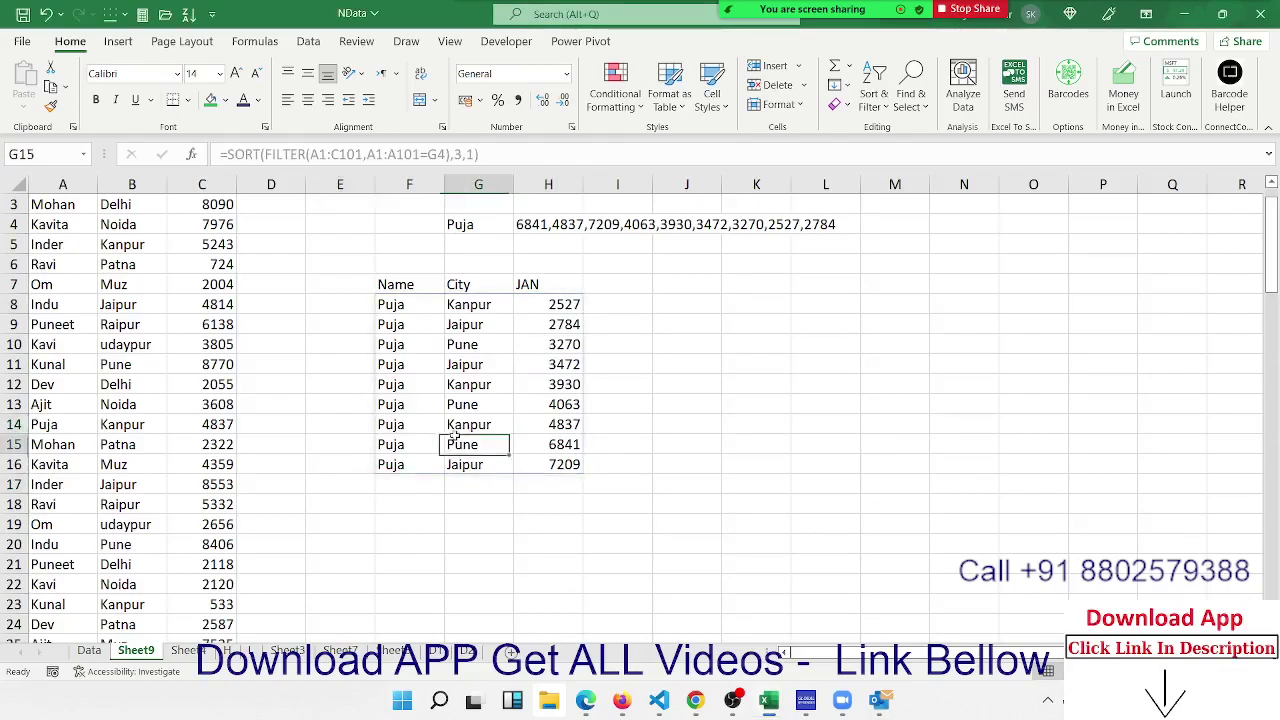
Move up to the City header in the source data, then switch to Book3
left_click(137, 290)
key("Up")
key("ctrl+Up")
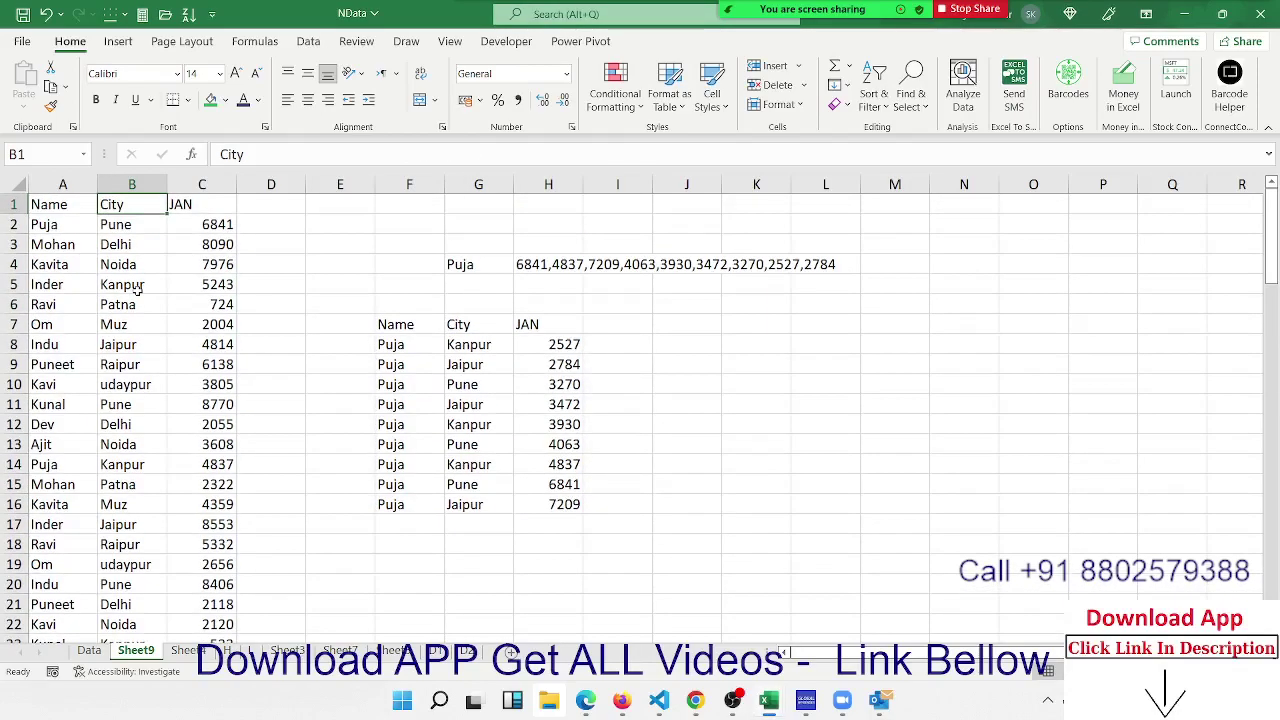
left_click(779, 716)
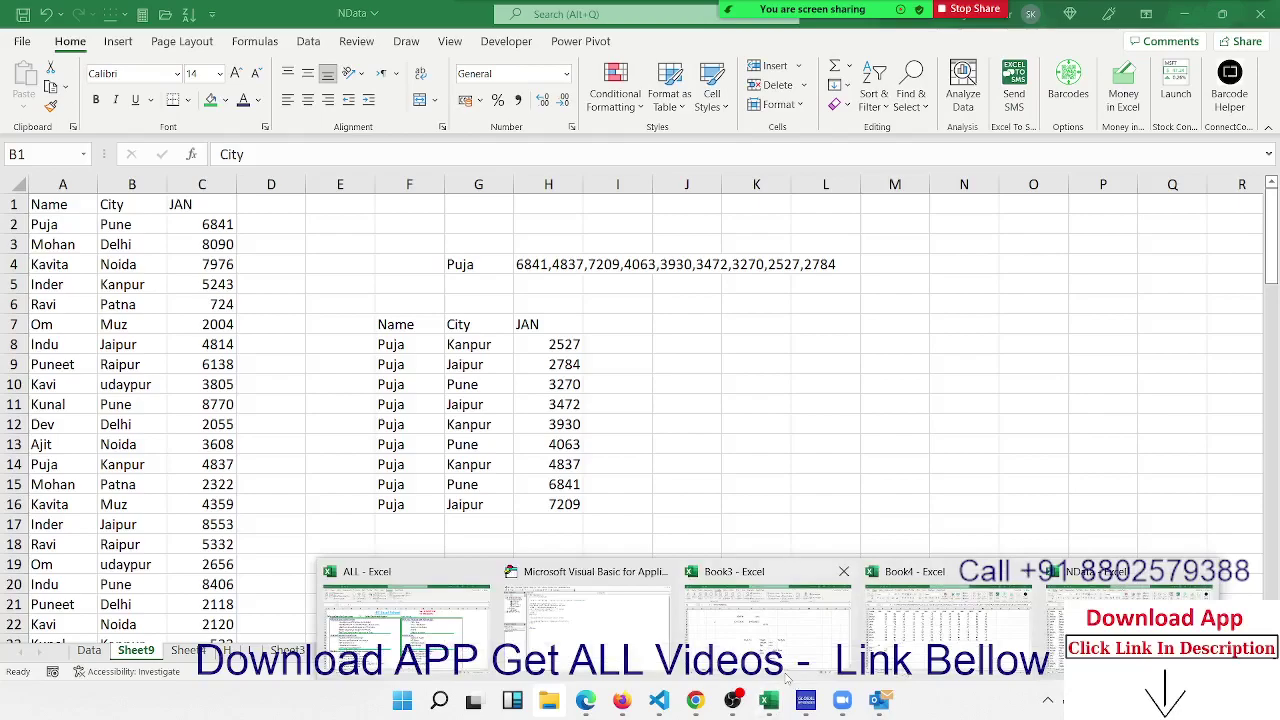
left_click(787, 679)
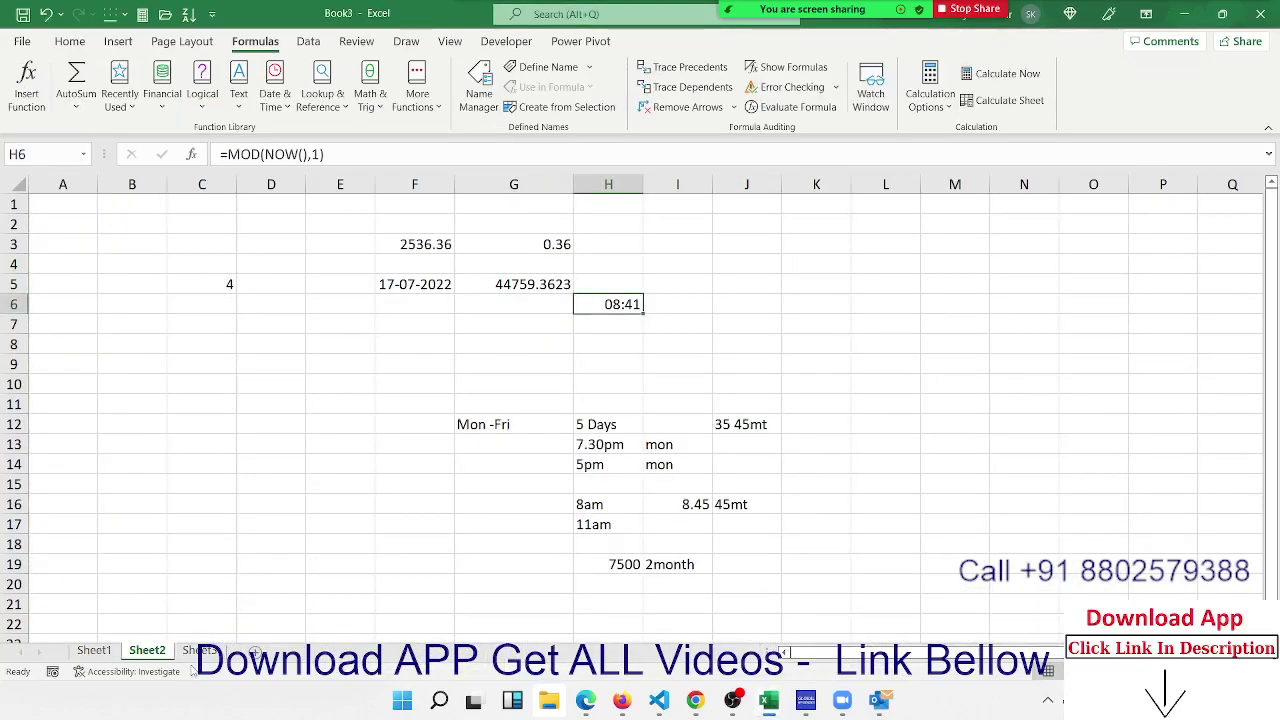
Add a new blank worksheet to Book3 after Sheet3
left_click(203, 656)
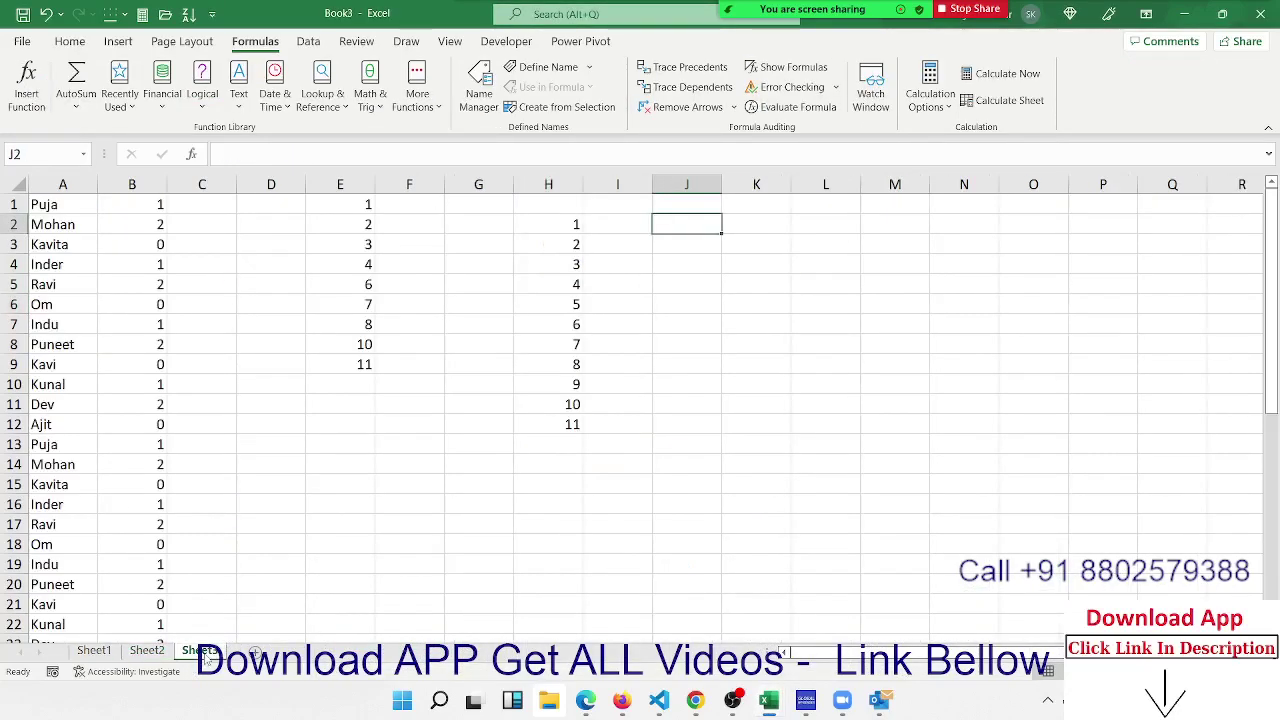
left_click(255, 651)
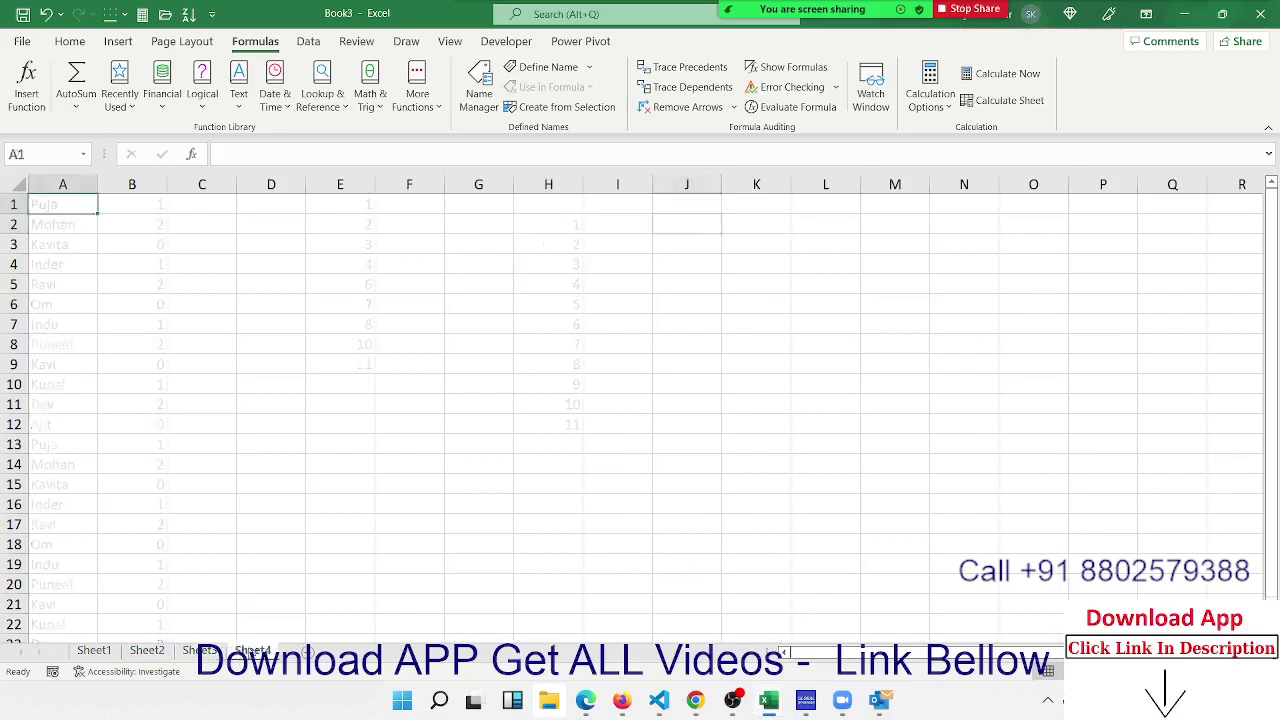
left_click(168, 248)
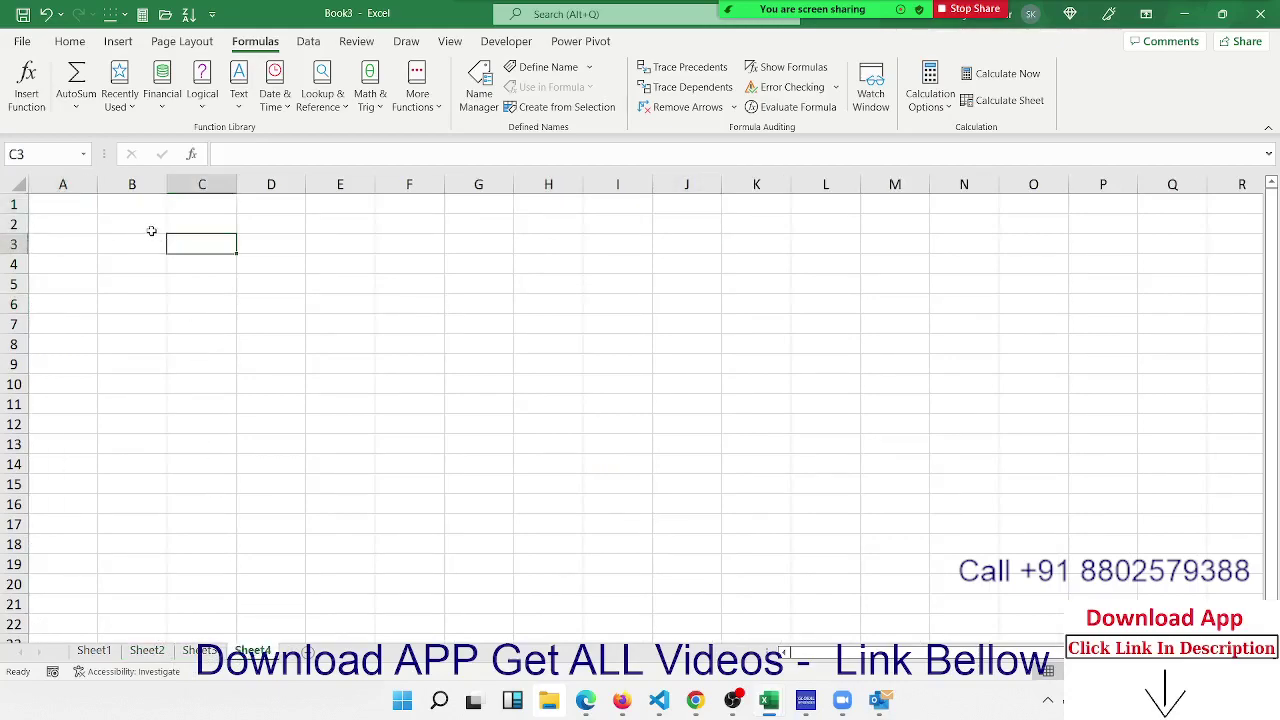
List the numbers 85, 25, -96, 25, 63 and -56 down B2:B7
left_click(152, 232)
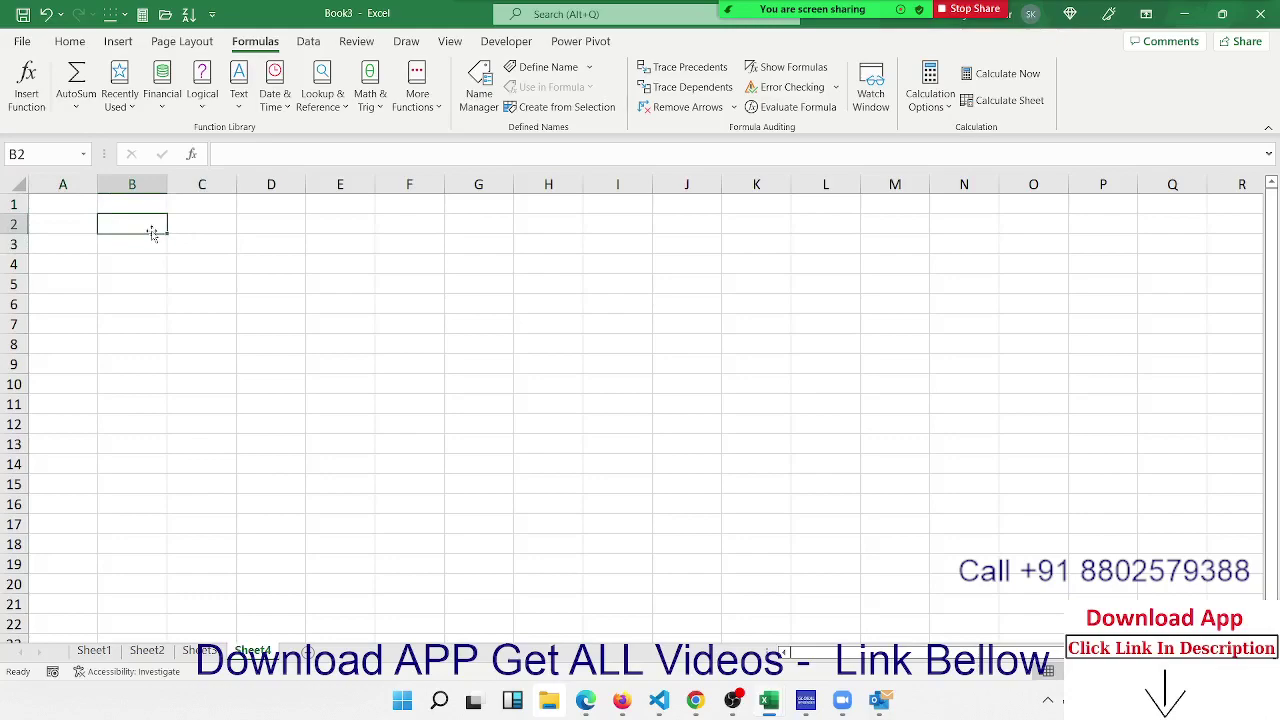
type("85")
key("Return")
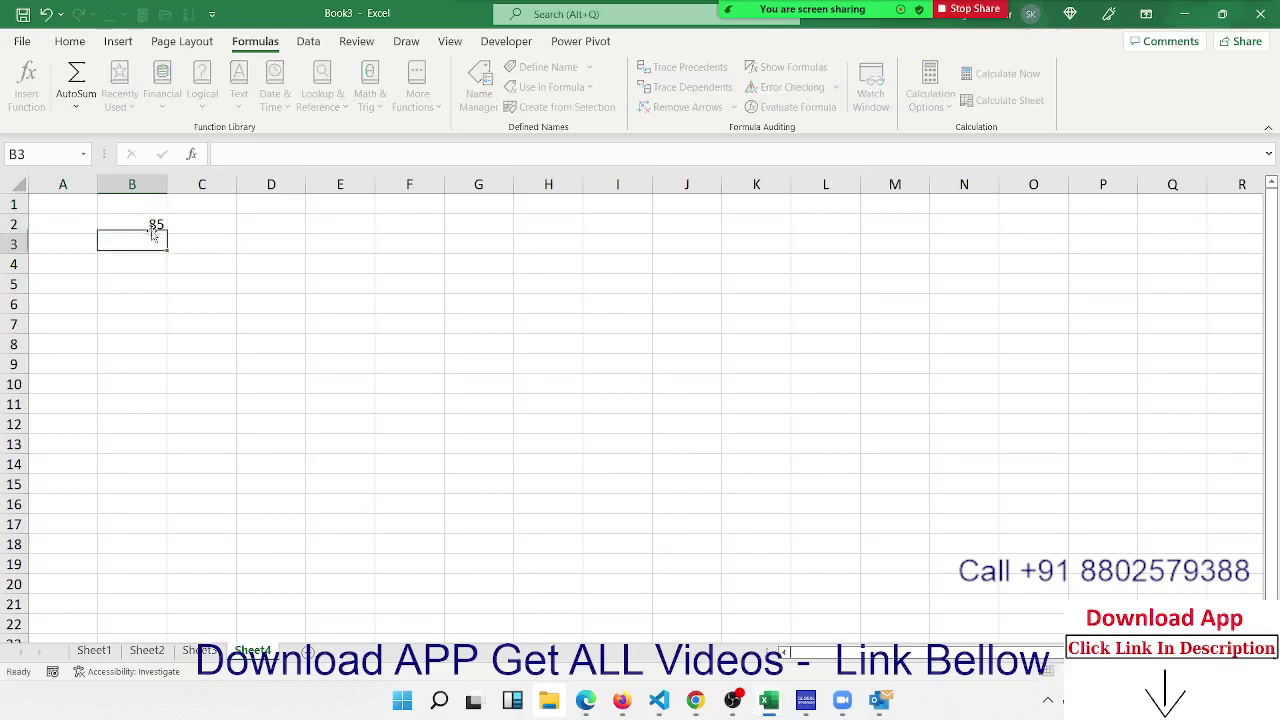
type("25")
key("Return")
type("-96")
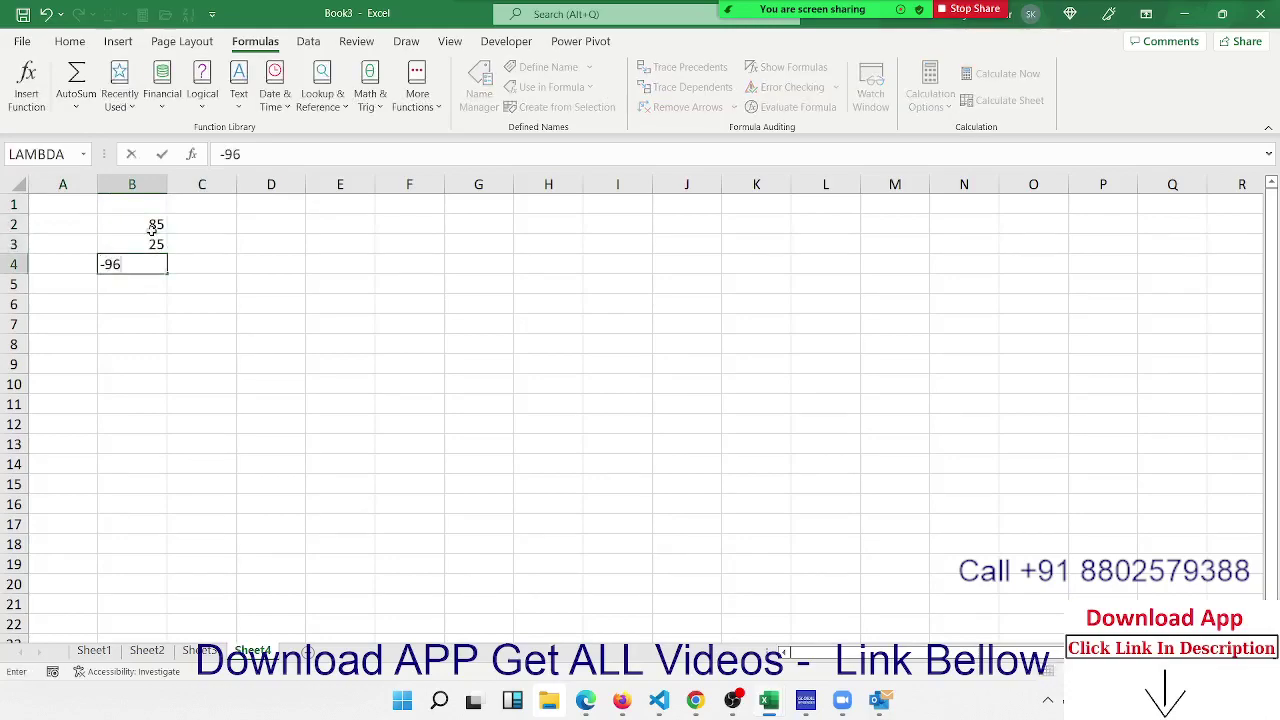
key("Return")
type("25")
type("63")
key("Return")
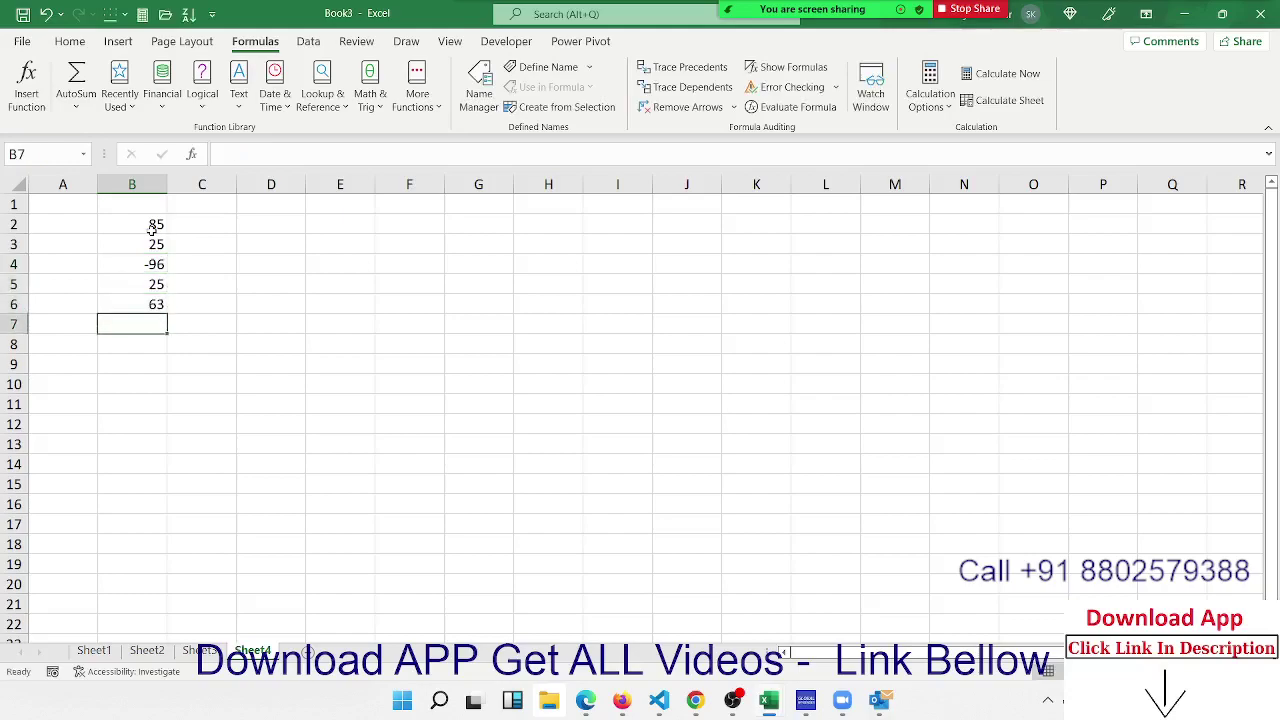
type("-56")
key("Return")
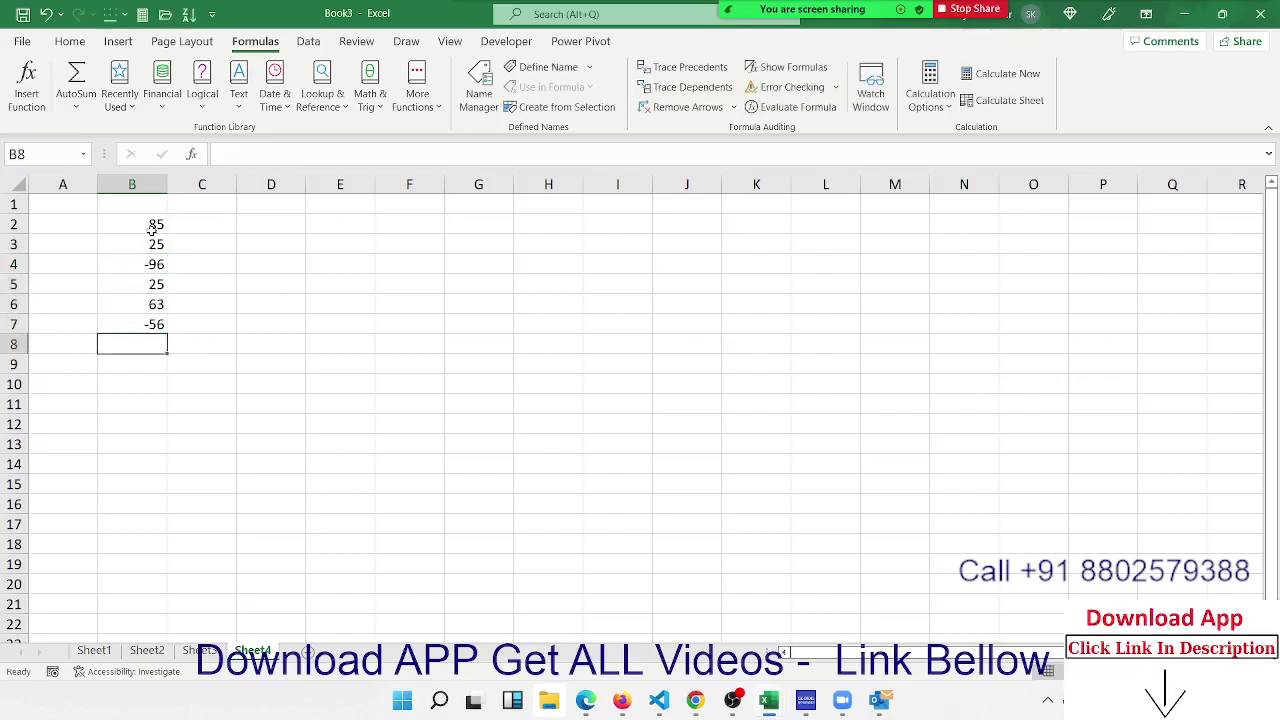
Enter =ABS(B2) in C2 and fill it down to C7
left_click(189, 223)
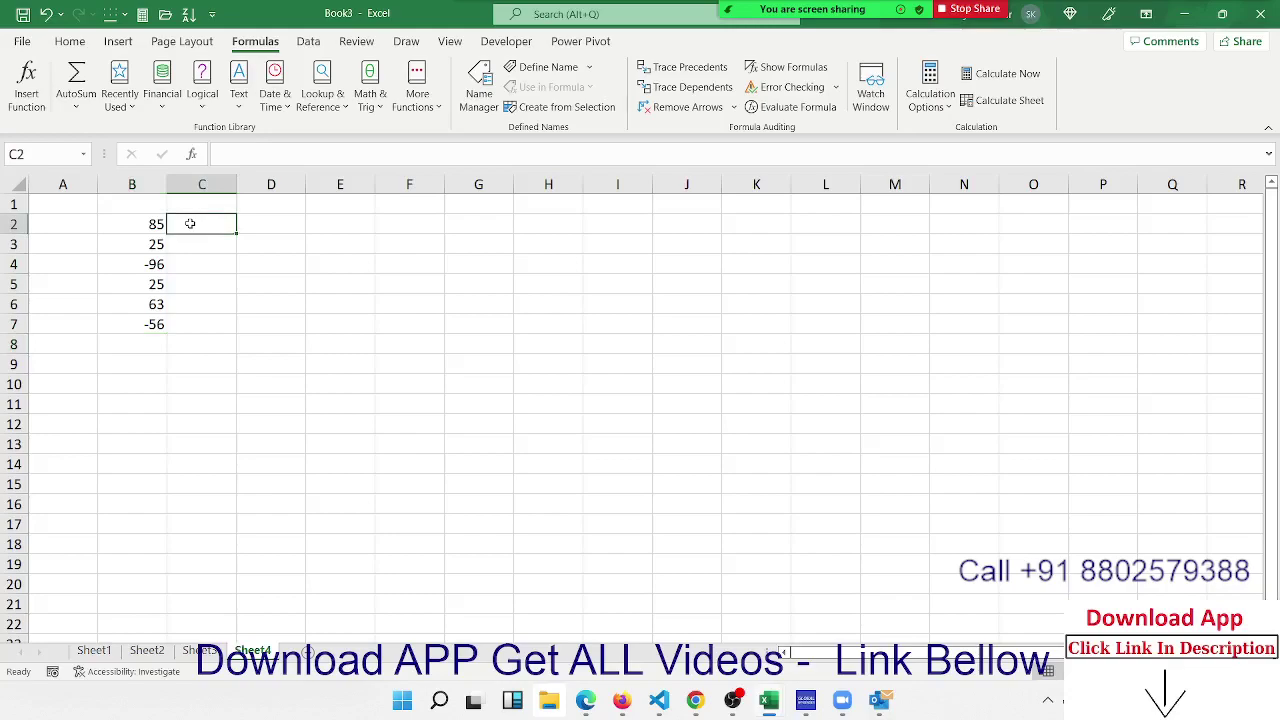
type("=a")
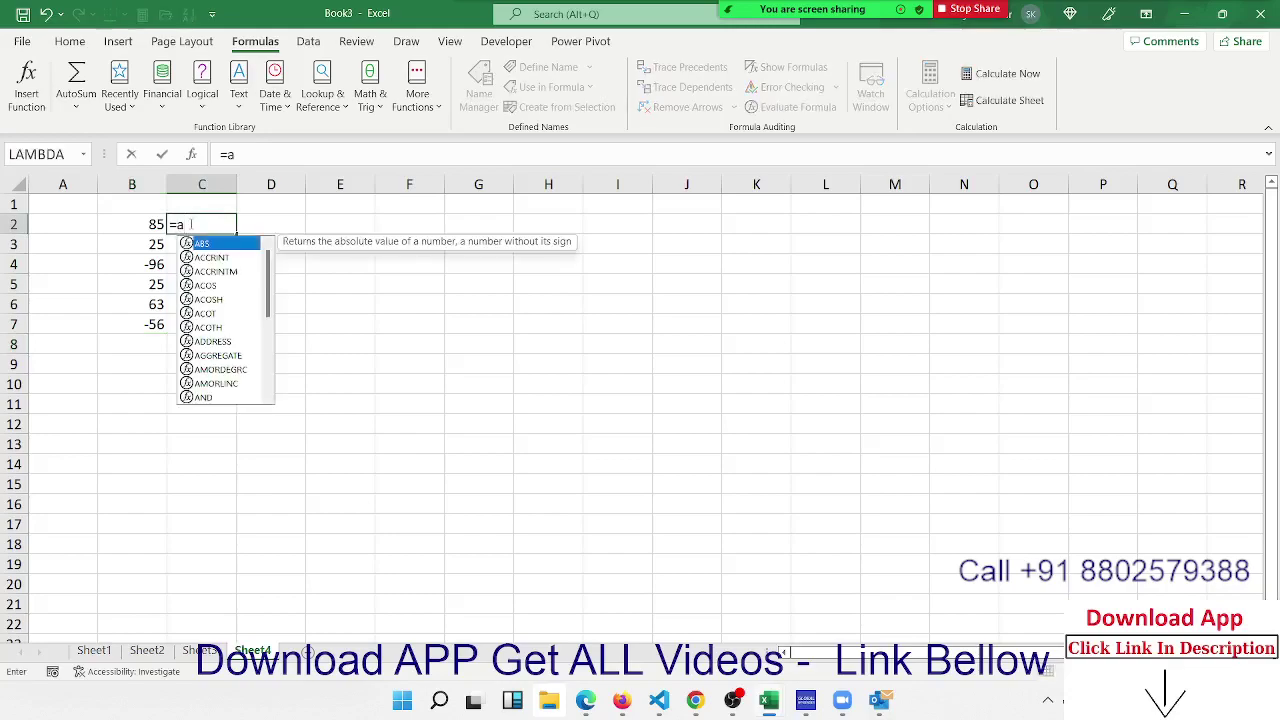
key("Tab")
key("Left")
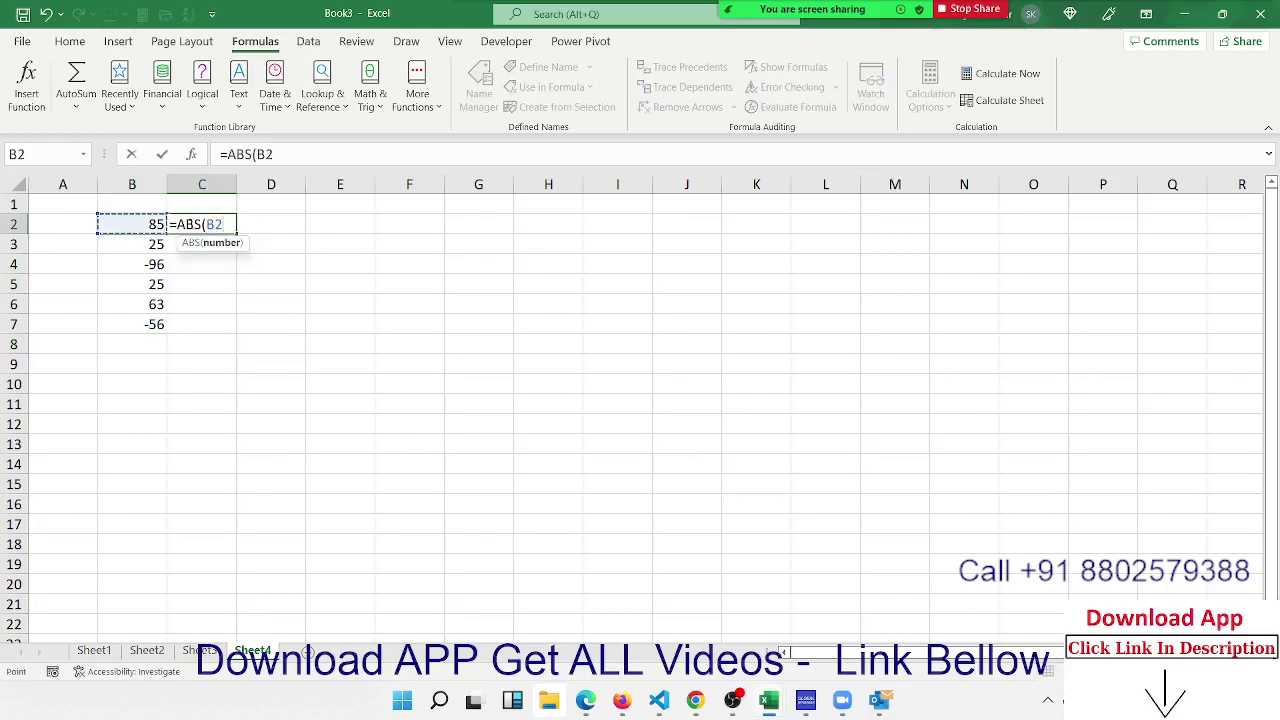
type(")")
key("Return")
left_click(190, 224)
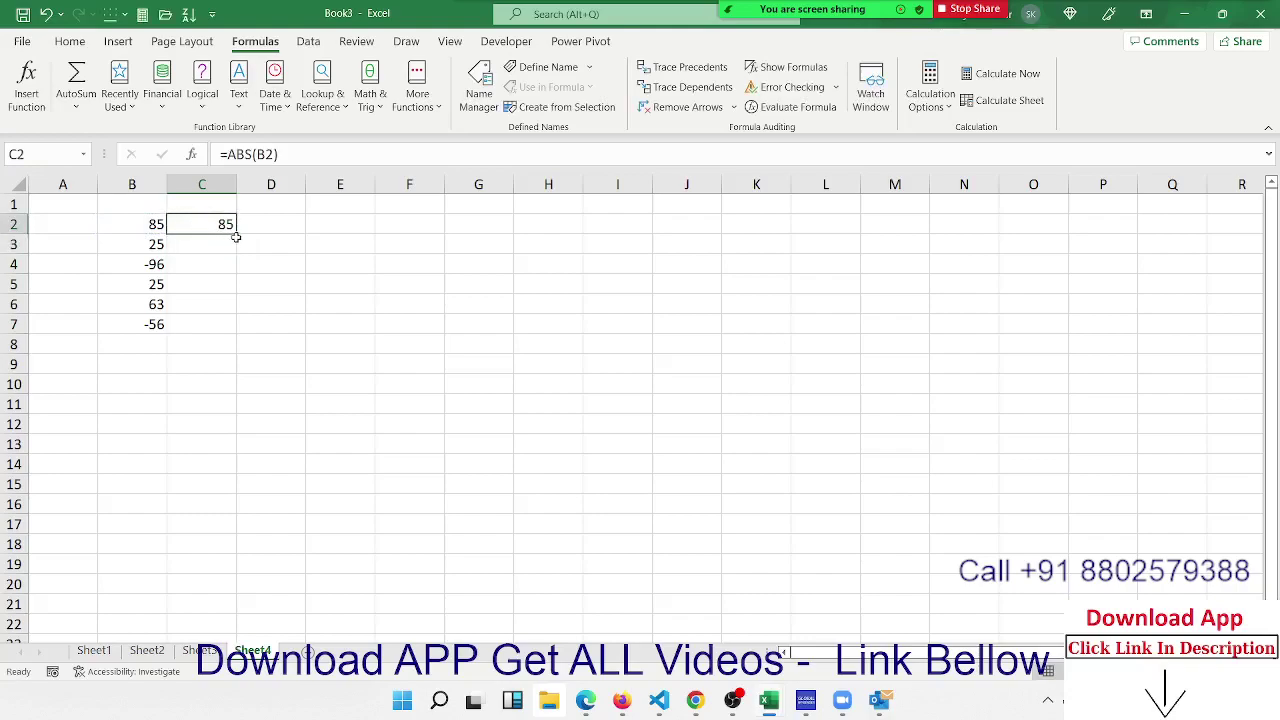
double_click(237, 234)
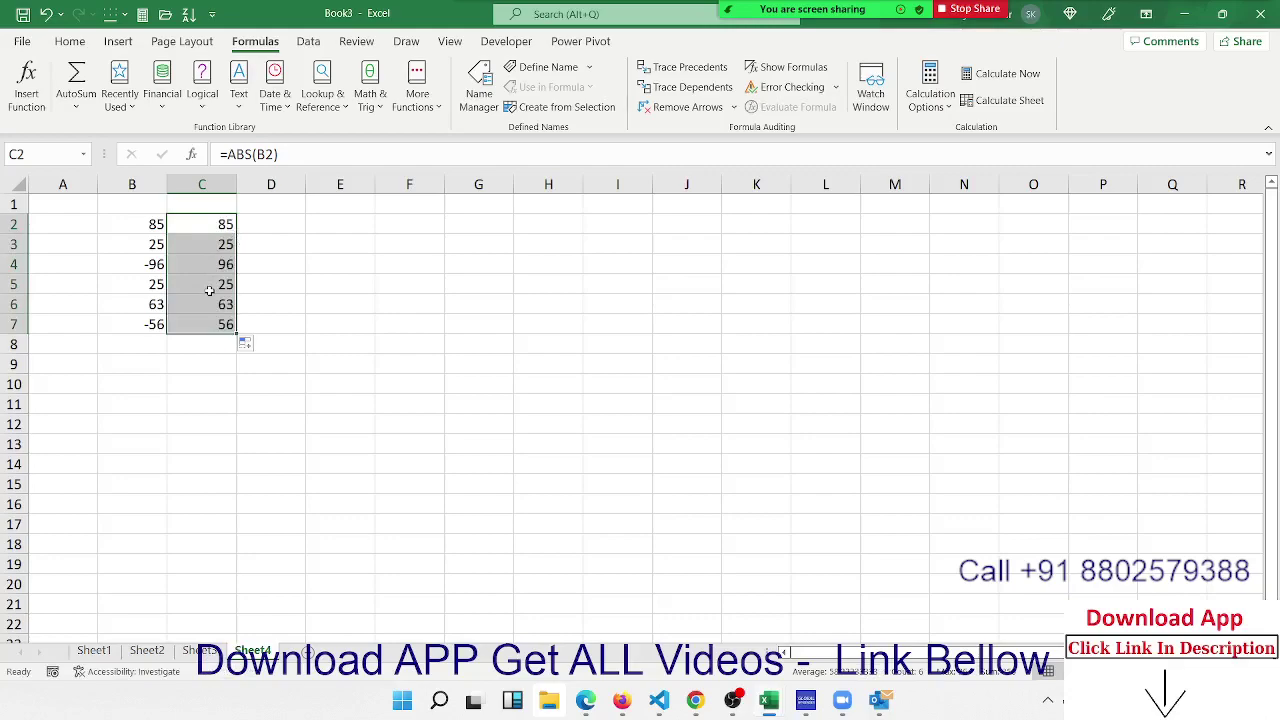
left_click(393, 281)
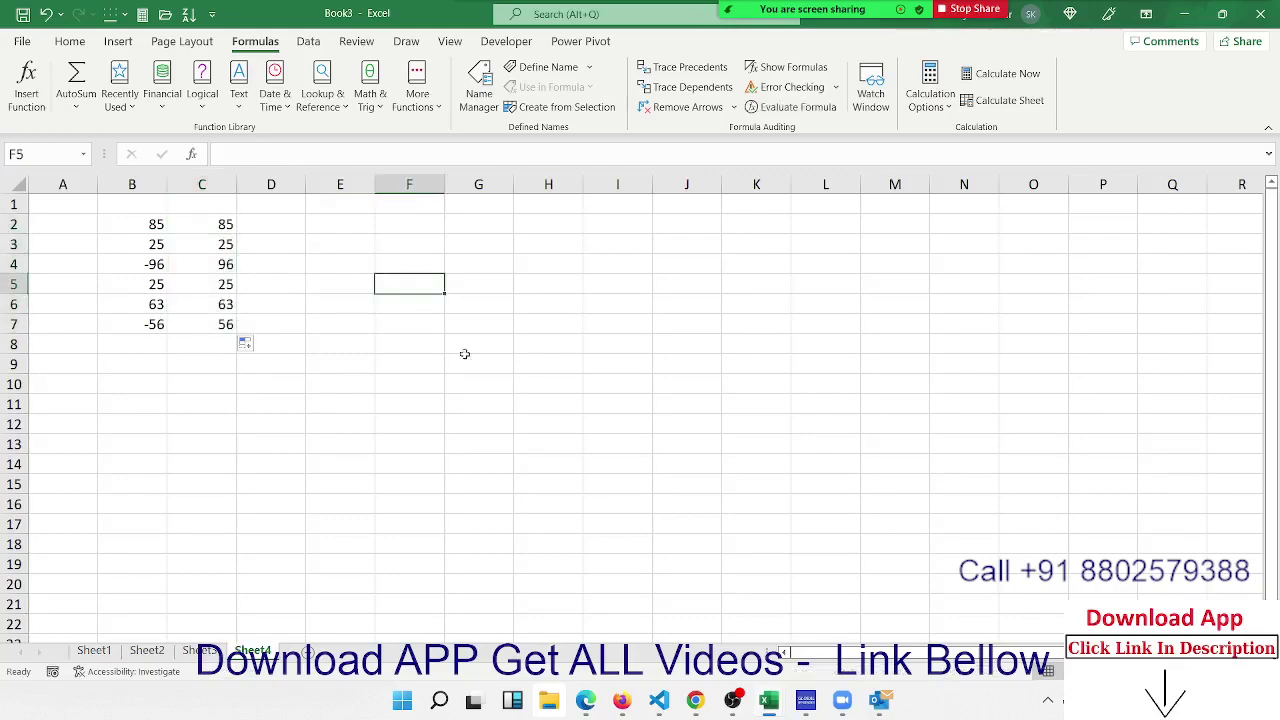
mouse_move(769, 700)
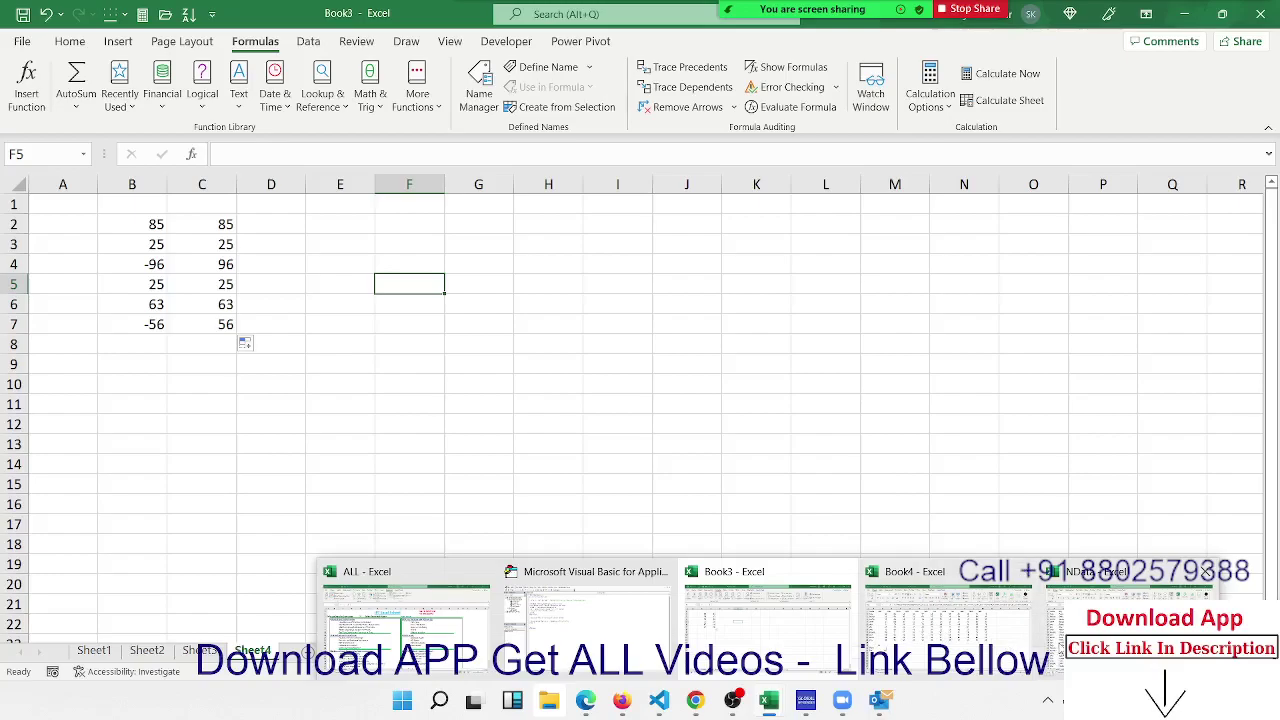
Back in NData's Sheet9, type the label Total in A103
left_click(1060, 648)
left_click(229, 432)
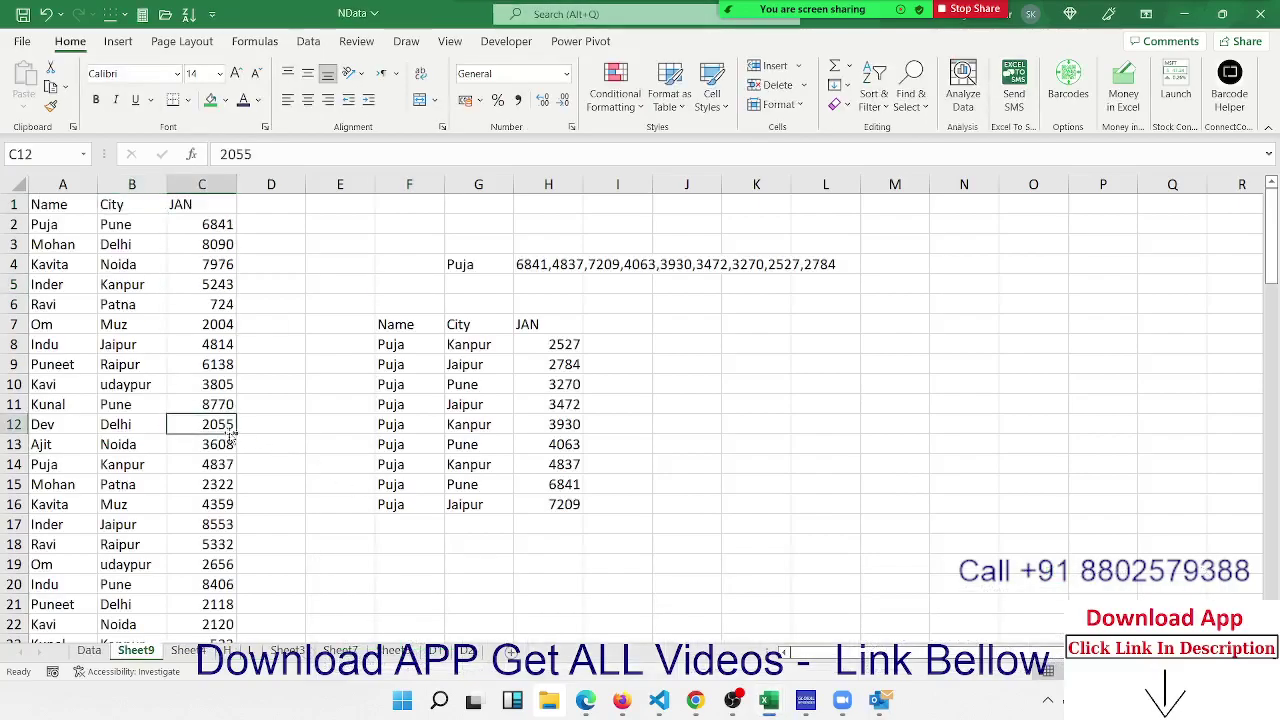
key("ctrl+Down")
key("Down")
key("Down")
key("Down")
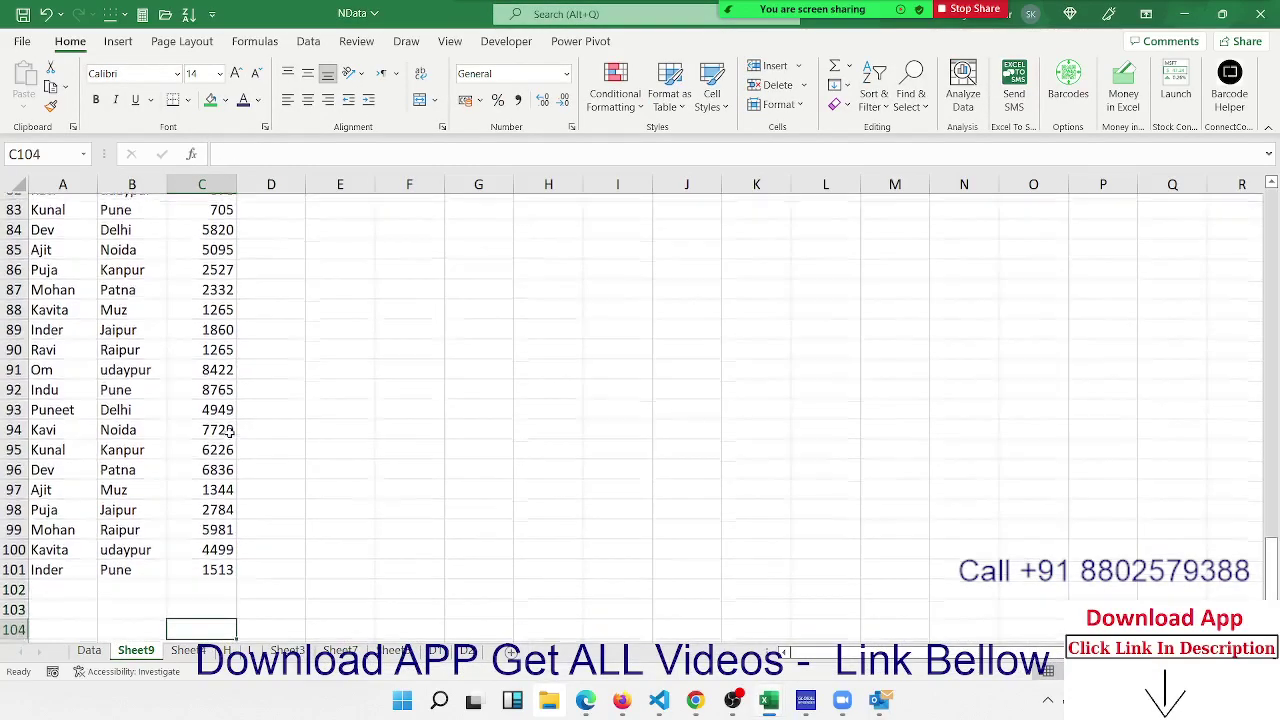
key("Left")
key("Left")
key("Up")
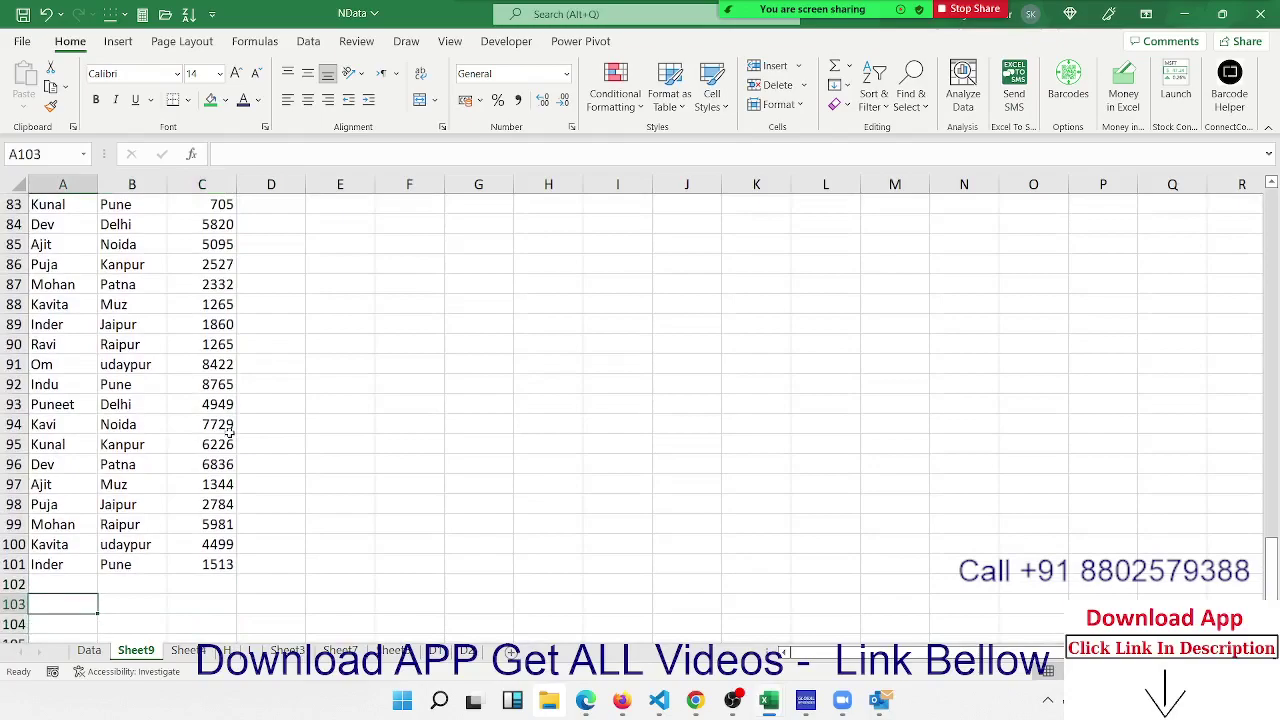
type("Total")
key("Tab")
key("Tab")
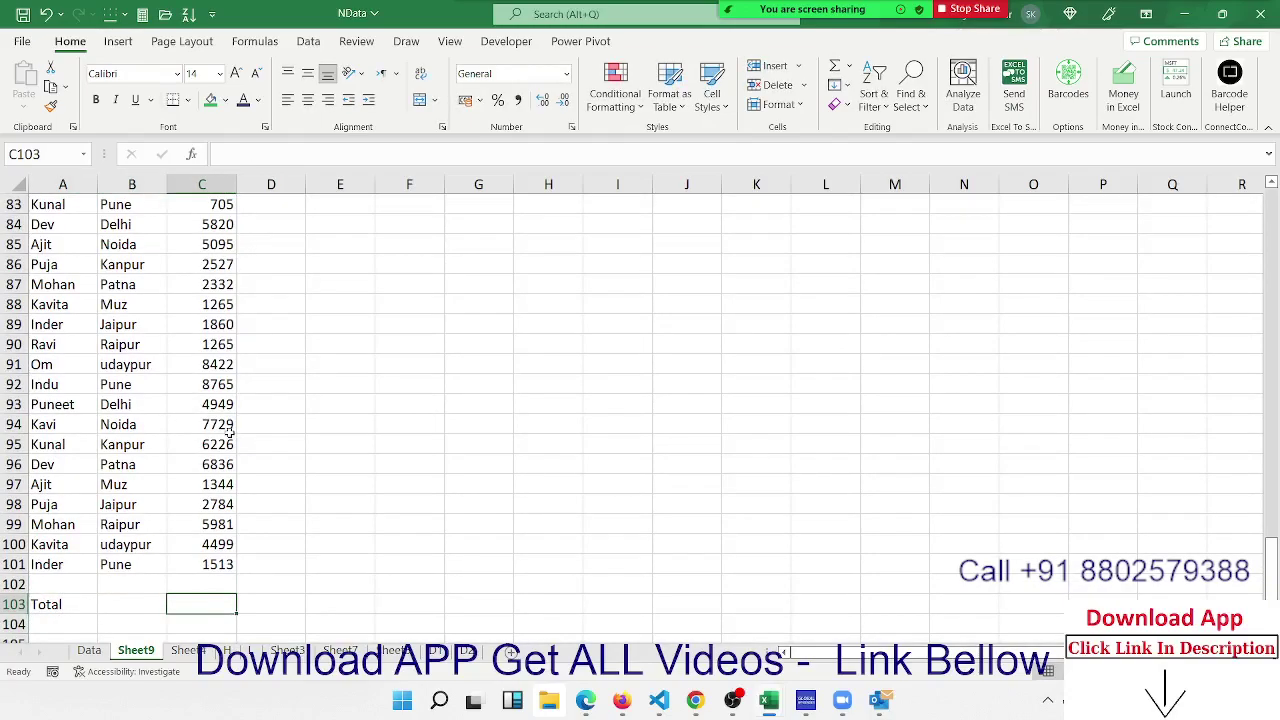
Enter =SUM(C2:C101) in C103 to total the JAN values
type("=su")
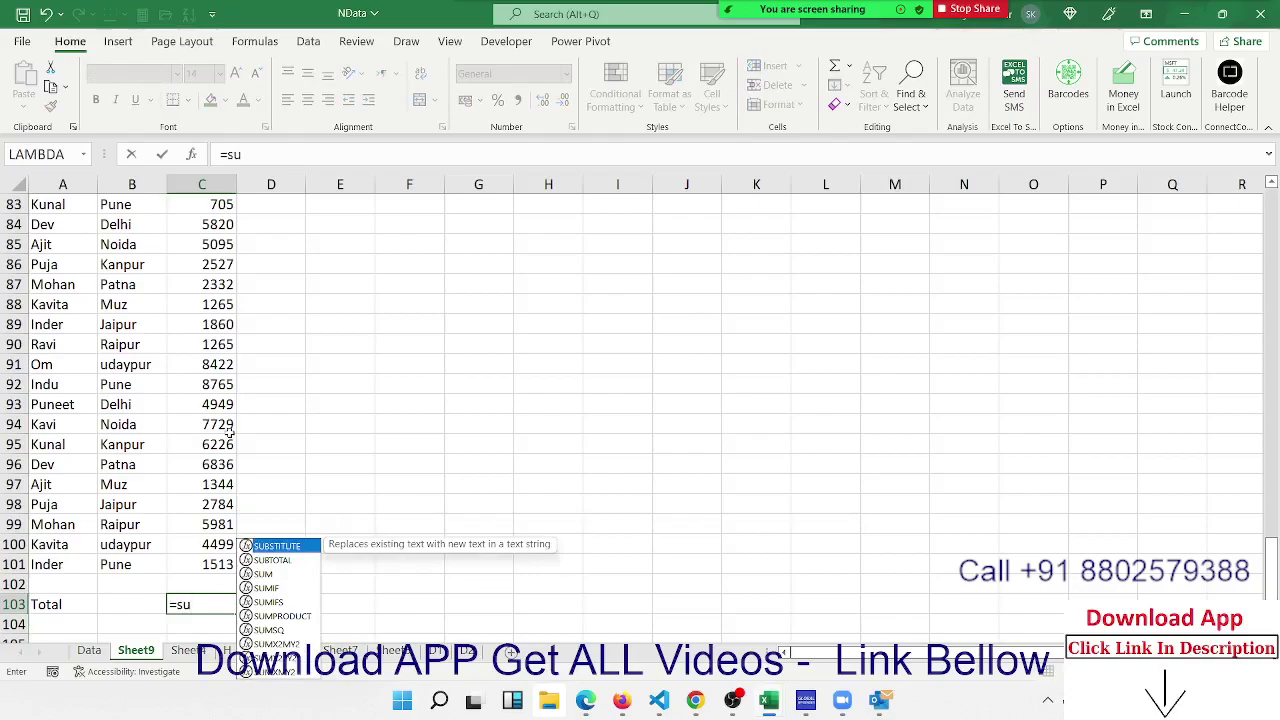
type("m")
key("Tab")
key("Up")
key("Up")
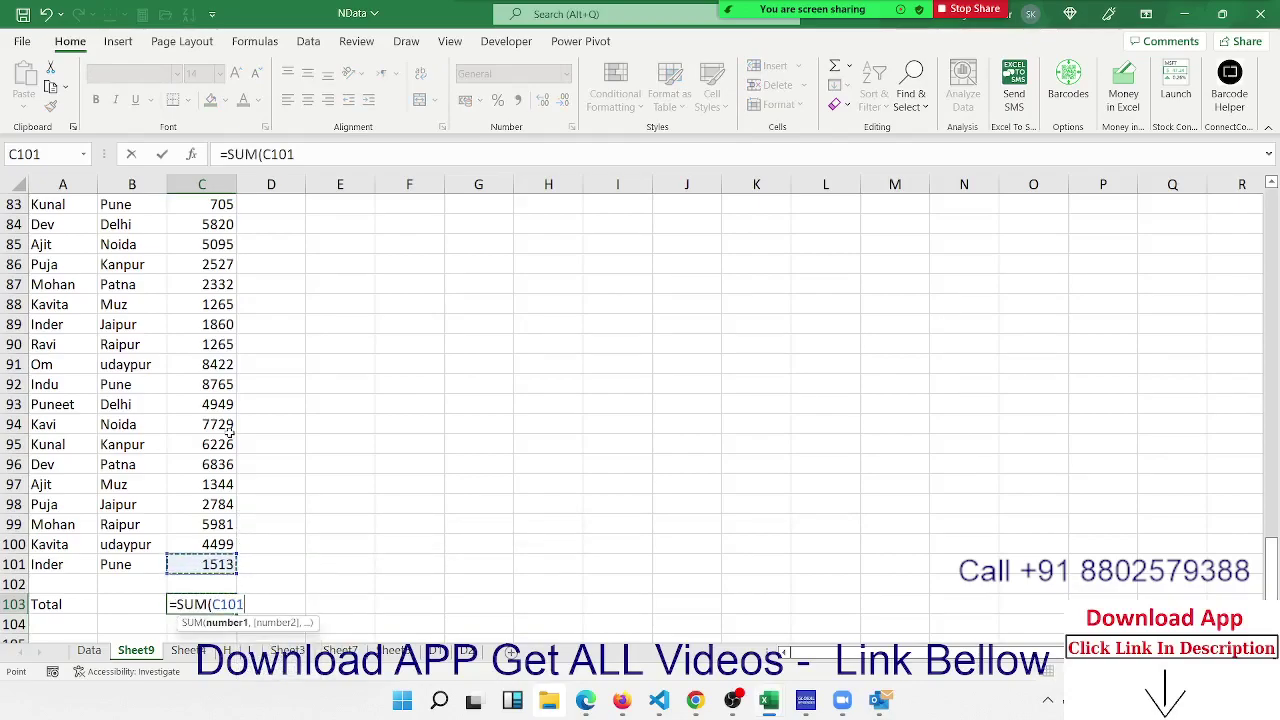
key("ctrl+shift+Up")
key("shift+Down")
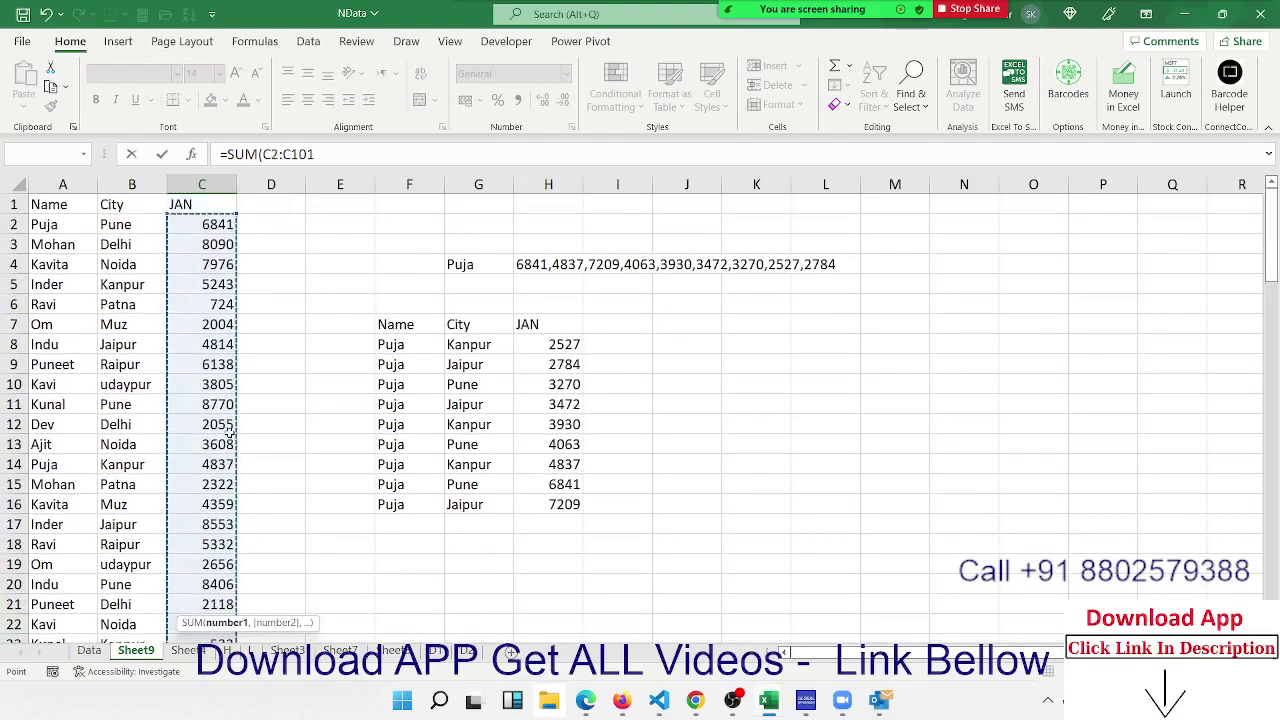
key("Return")
Return to A1, dismiss the waiting-room notice and add filters to the headers
key("Up")
key("Up")
key("Up")
key("ctrl+Home")
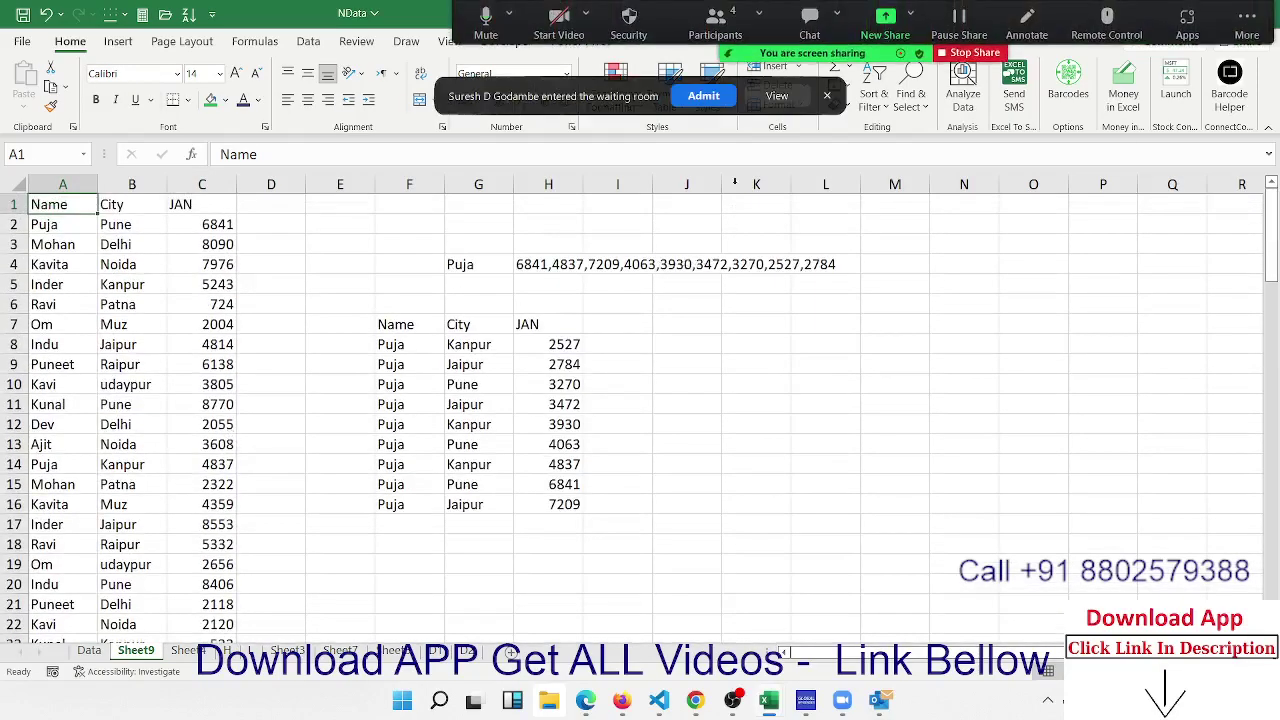
left_click(707, 99)
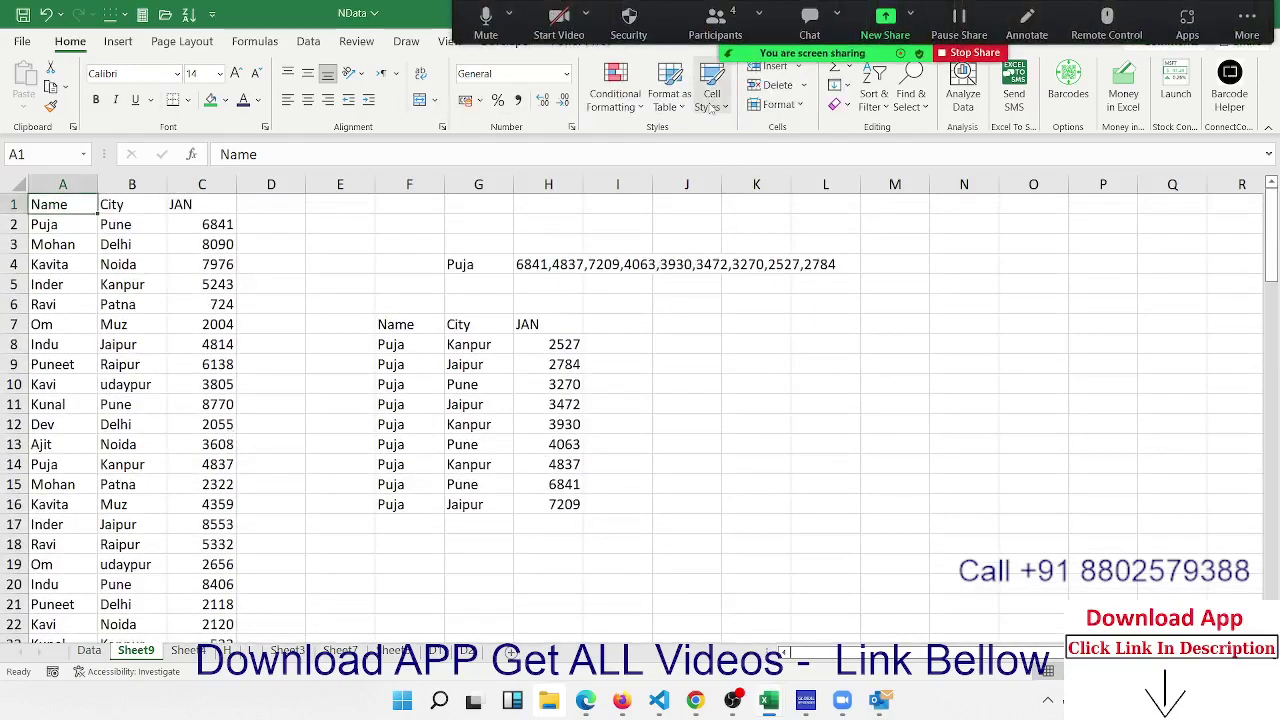
key("ctrl+shift+l")
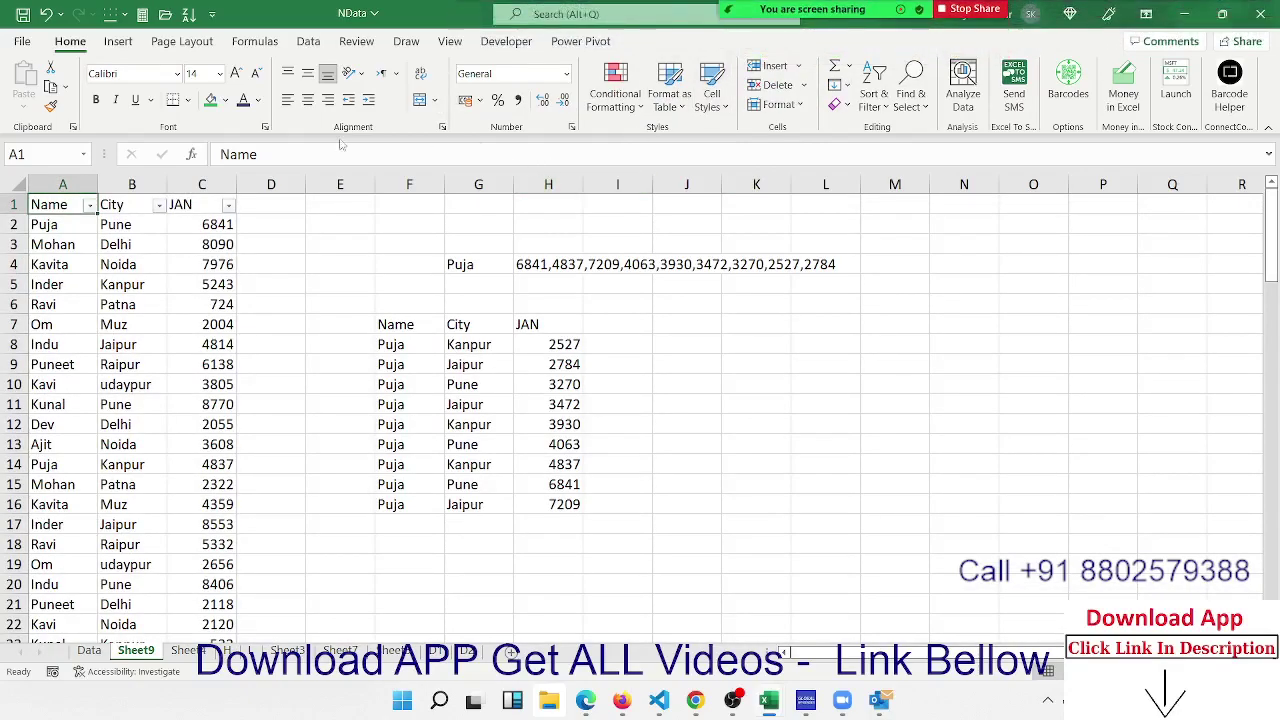
Filter the City column to show only Delhi rows
left_click(228, 206)
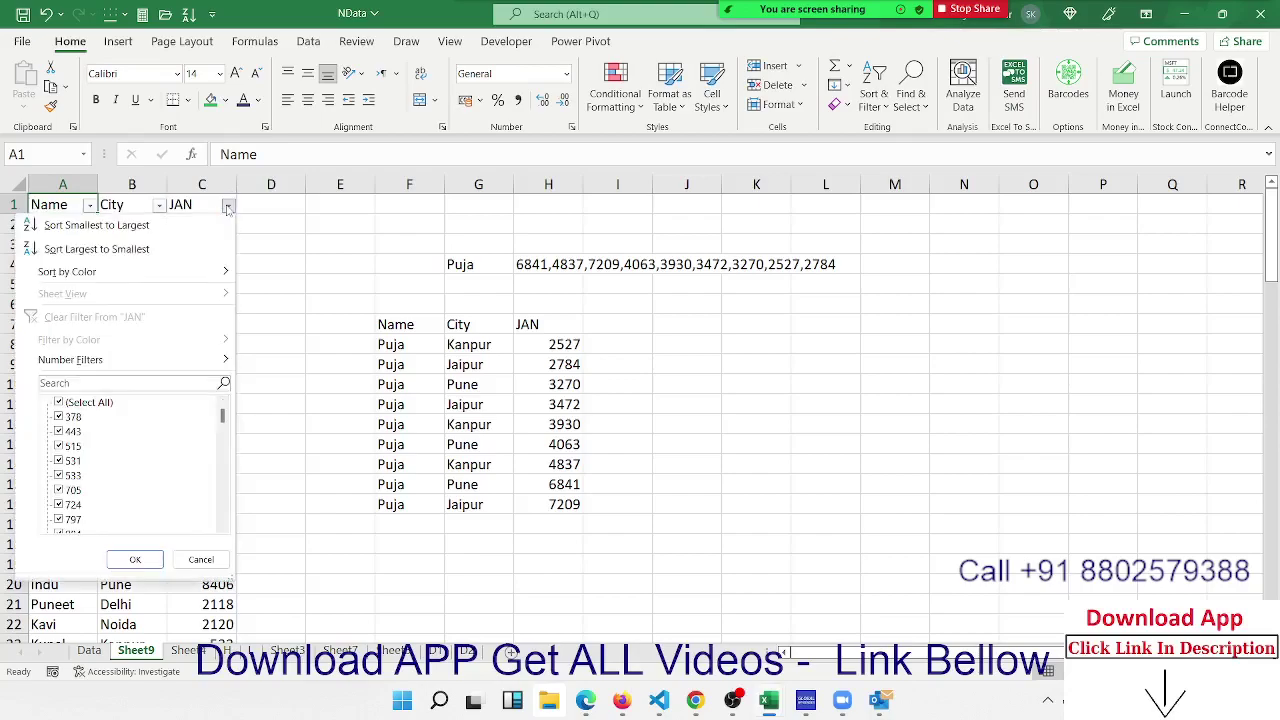
left_click(287, 223)
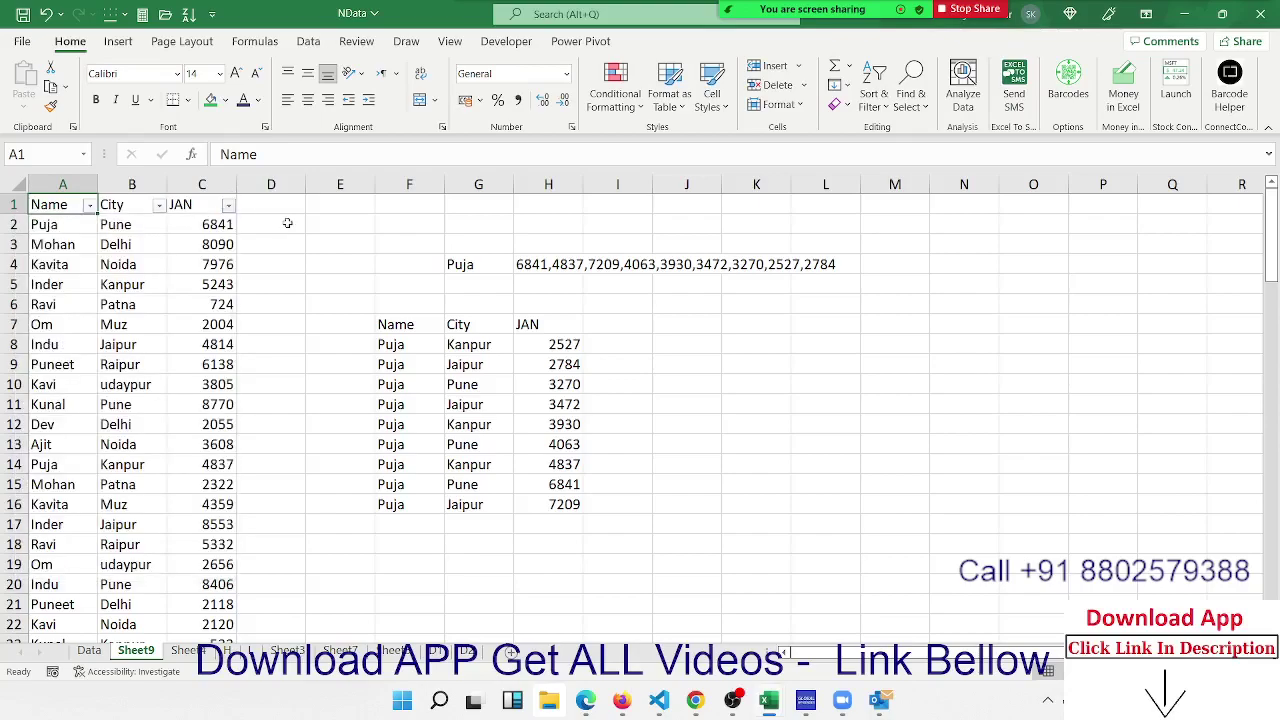
left_click(159, 205)
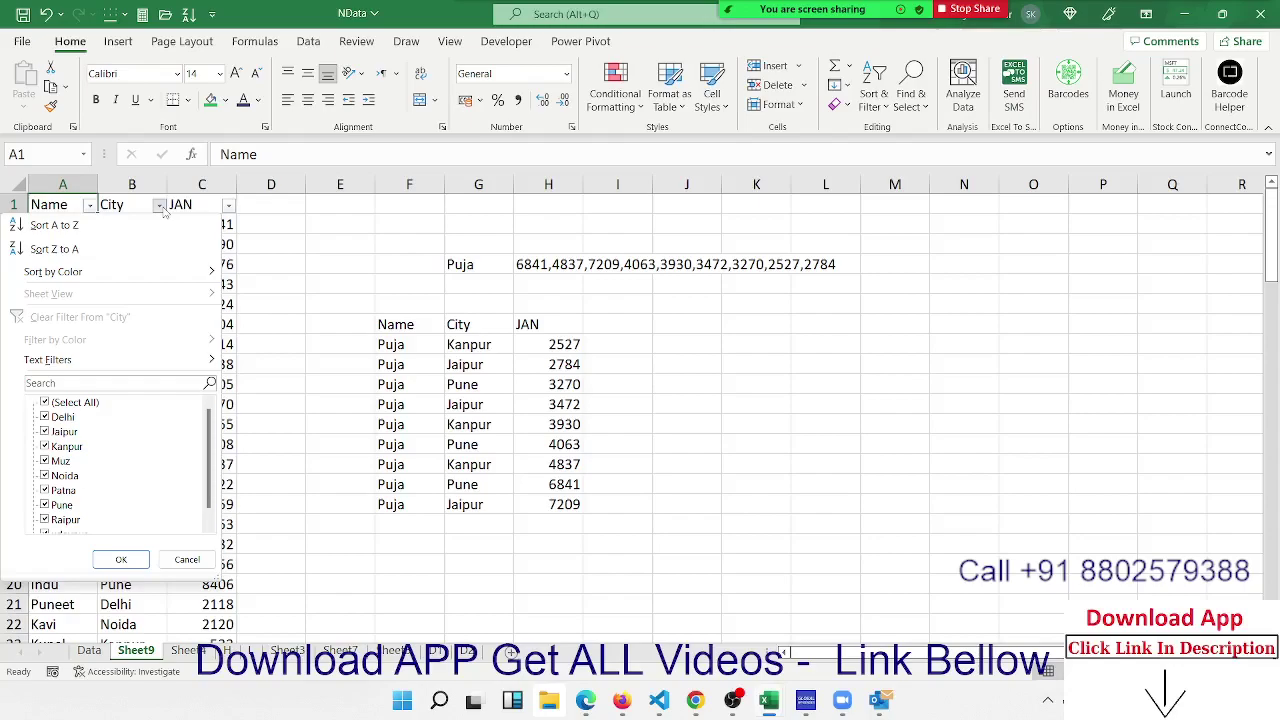
left_click(62, 402)
left_click(58, 417)
left_click(121, 559)
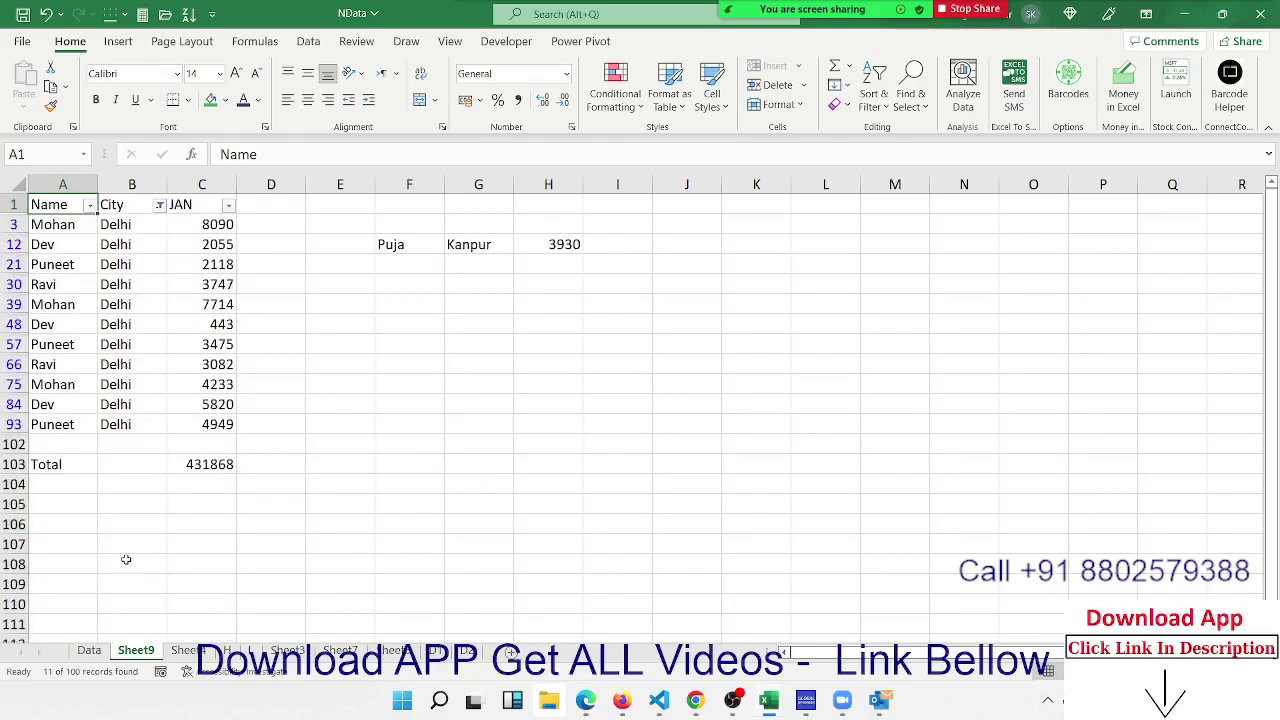
Check the Total in C103 and select the visible Delhi JAN values C3:C93
left_click(201, 465)
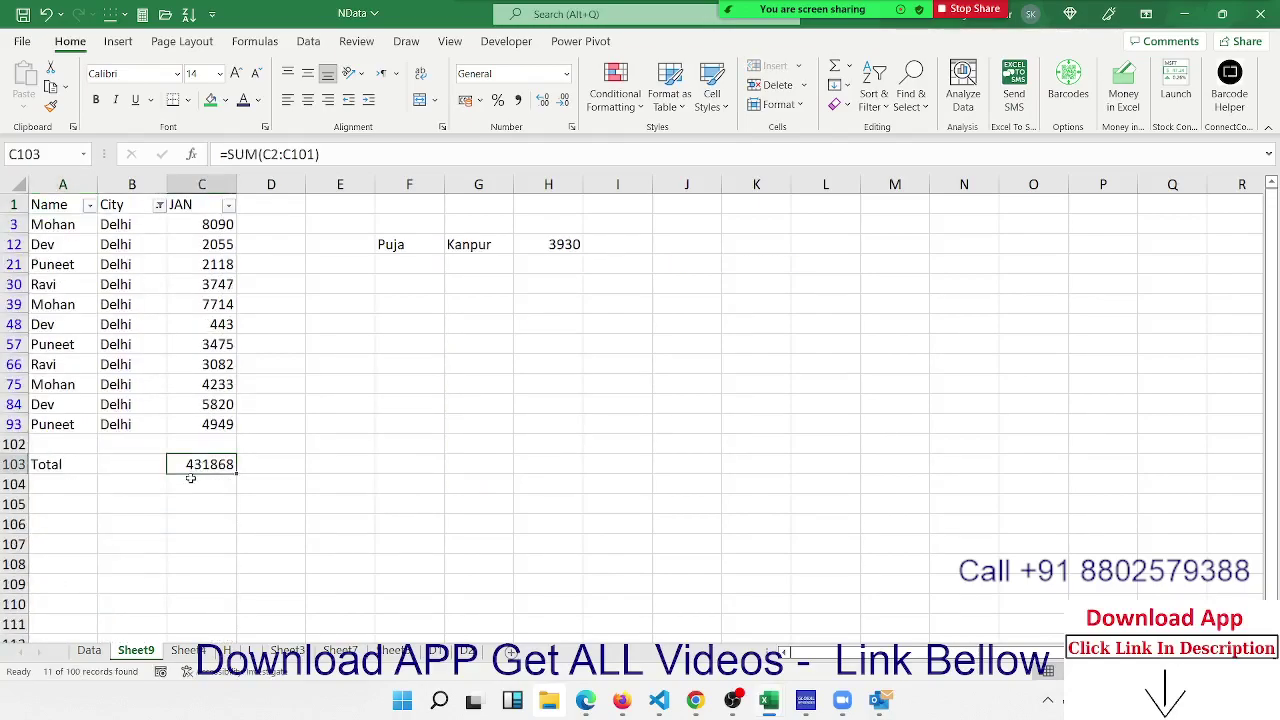
left_click(68, 474)
left_click(176, 464)
left_click_drag(218, 424, 221, 226)
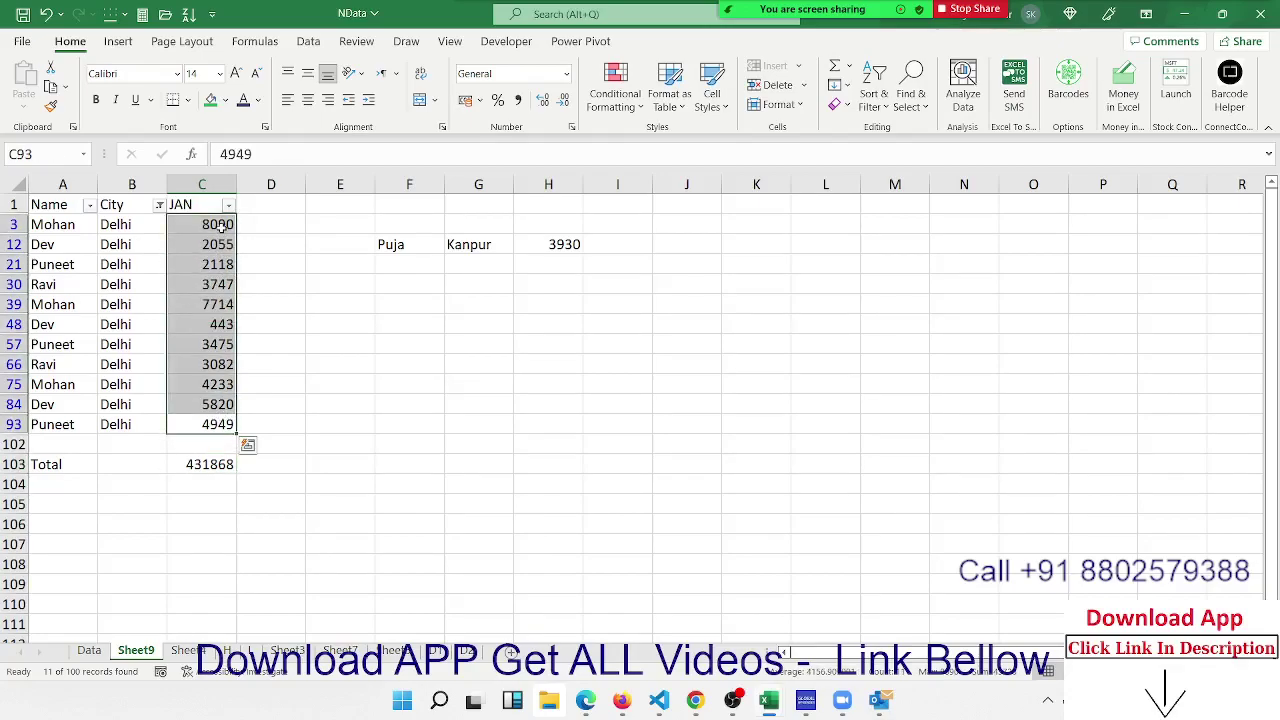
Remove the header filters and go to the Total cell C103
key("ctrl+shift+l")
key("Down")
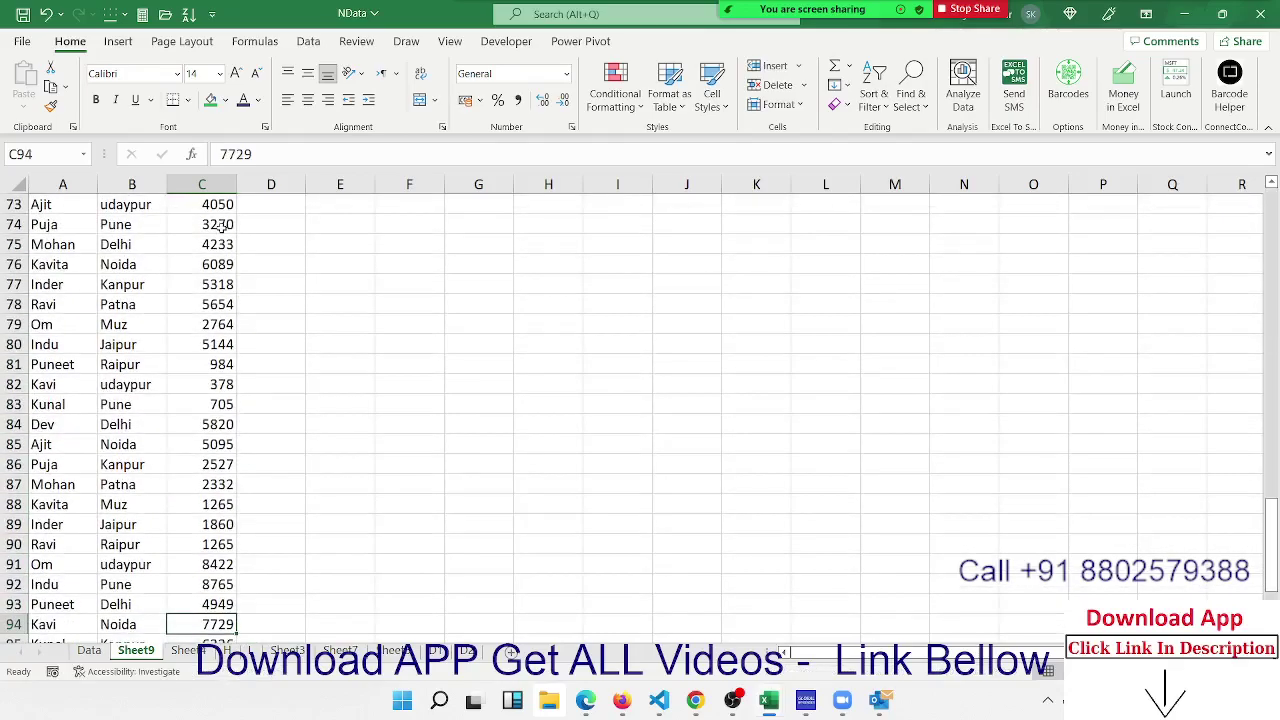
key("Down")
key("Down")
key("Down")
key("Down")
key("Down")
key("Down")
key("Up")
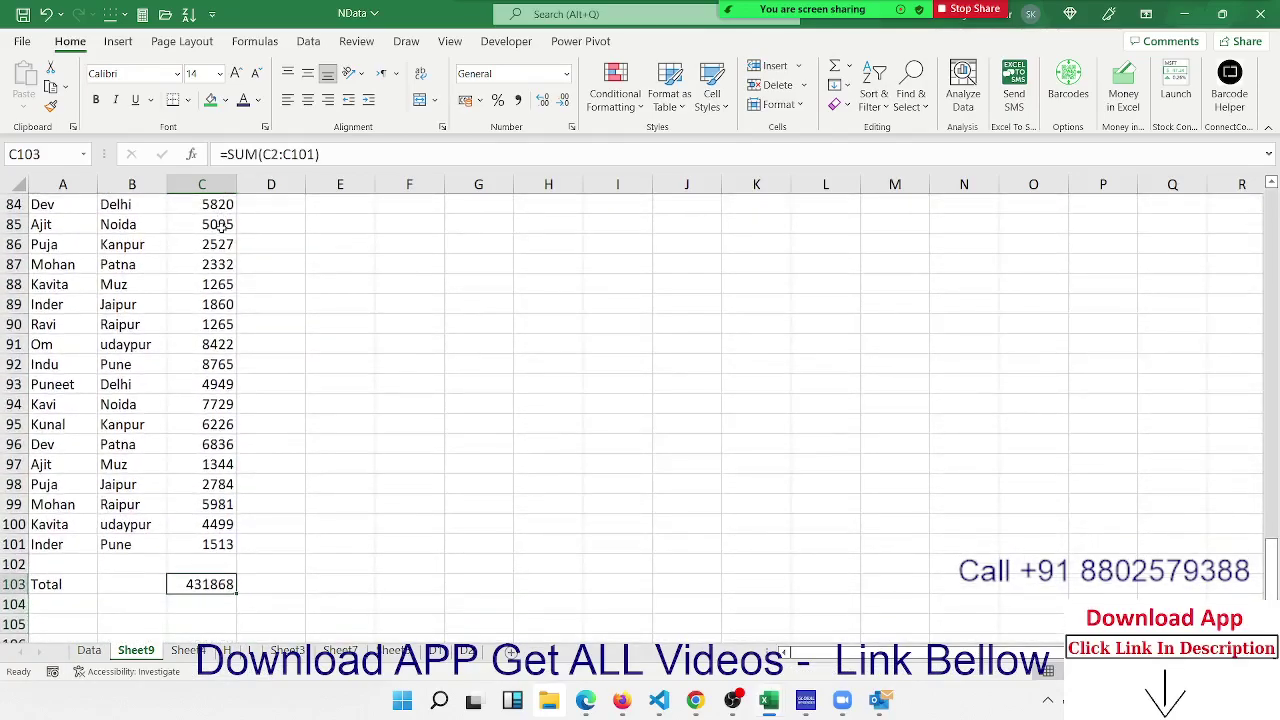
Enter =SUBTOTAL(9,C2:C101) in C103 to total the JAN values
type("=sub")
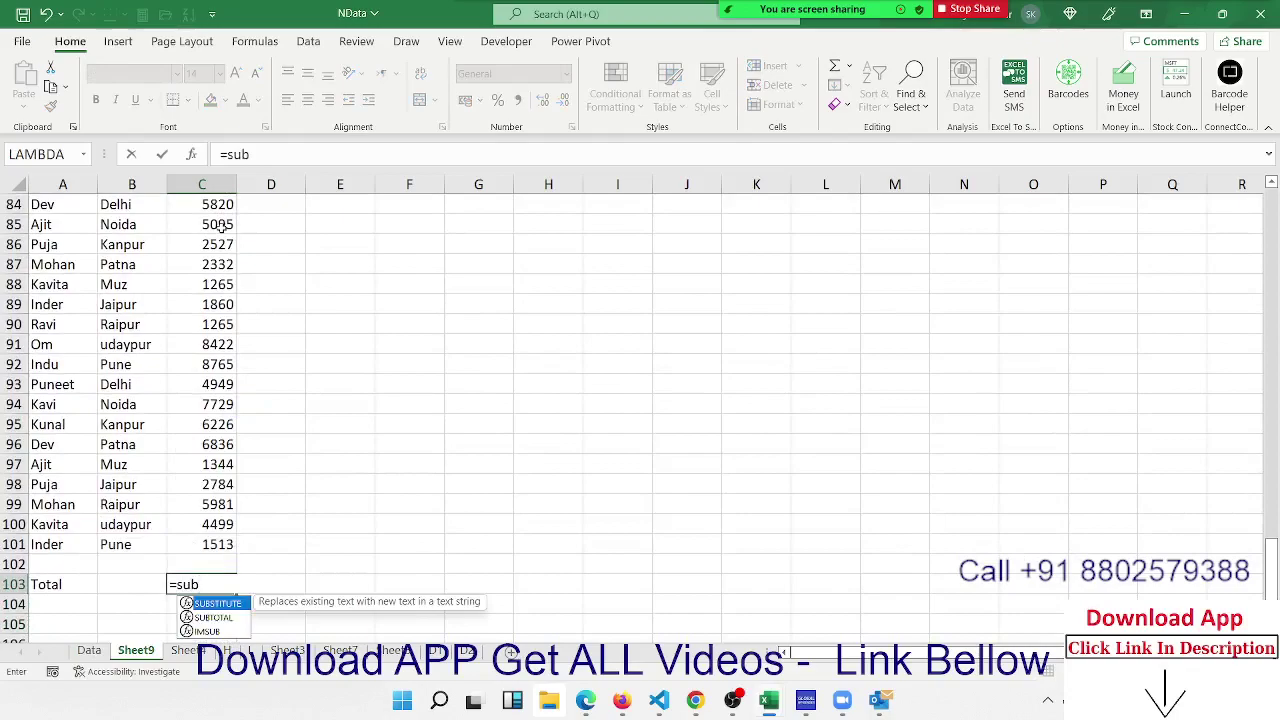
key("Down")
key("Tab")
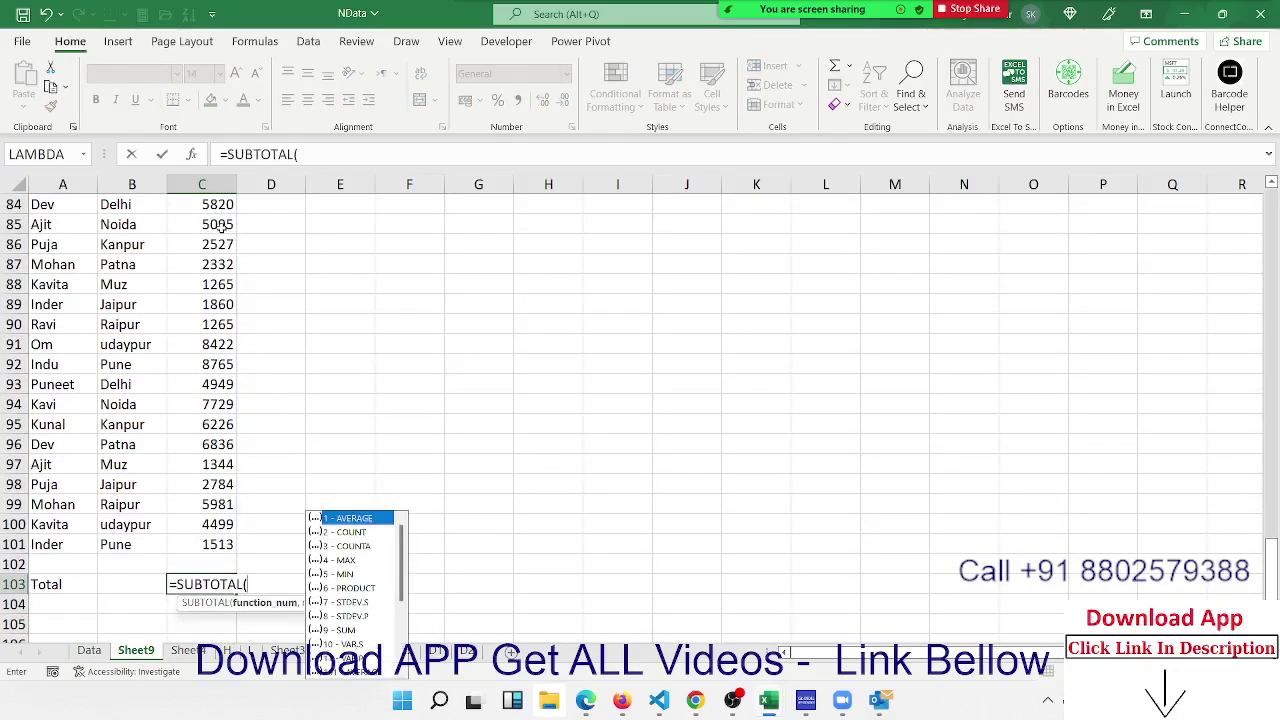
key("Down")
key("Down")
key("Down")
key("Down")
key("Down")
key("Down")
key("Down")
key("Down")
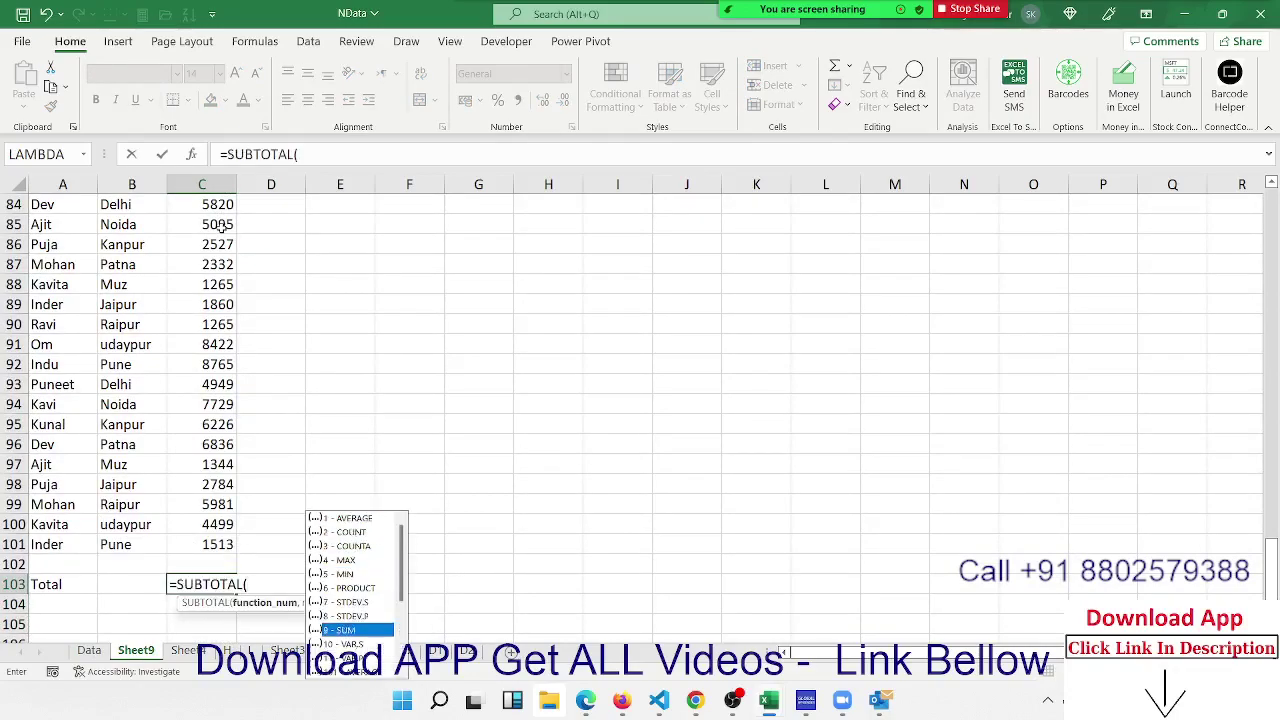
key("Tab")
type(",")
key("Up")
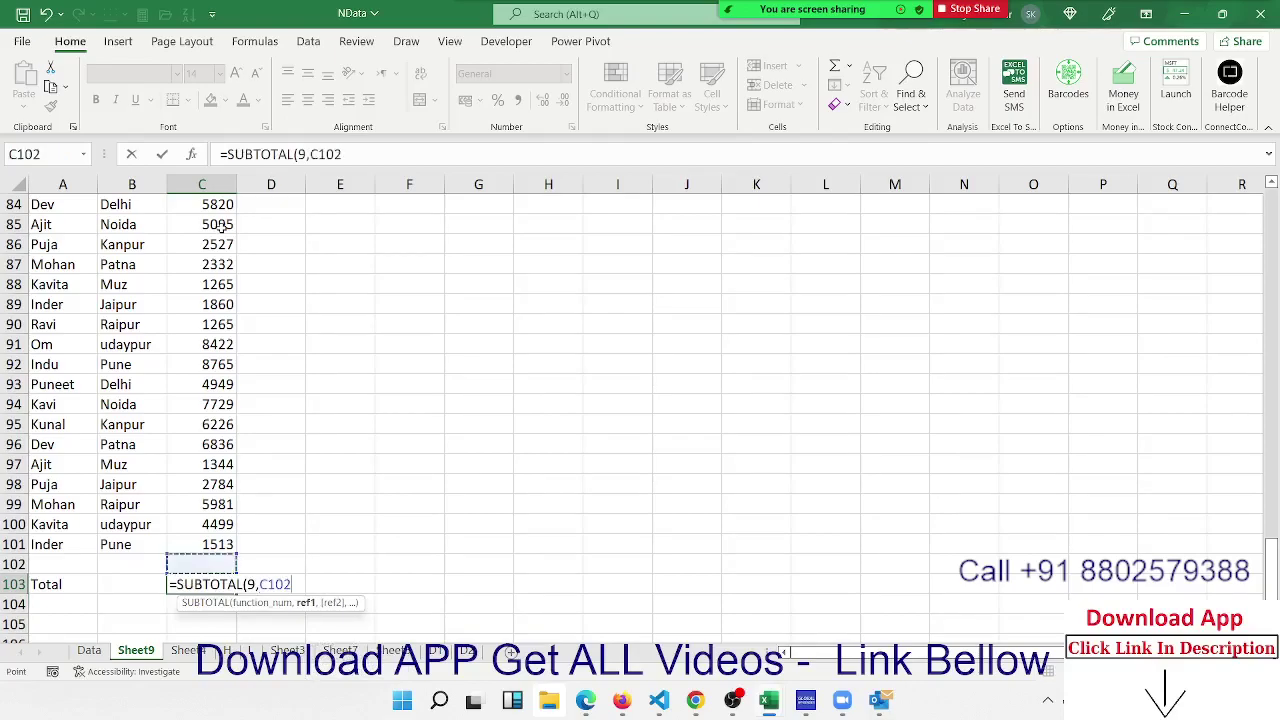
key("Up")
key("Up")
key("Down")
key("ctrl+shift+Up")
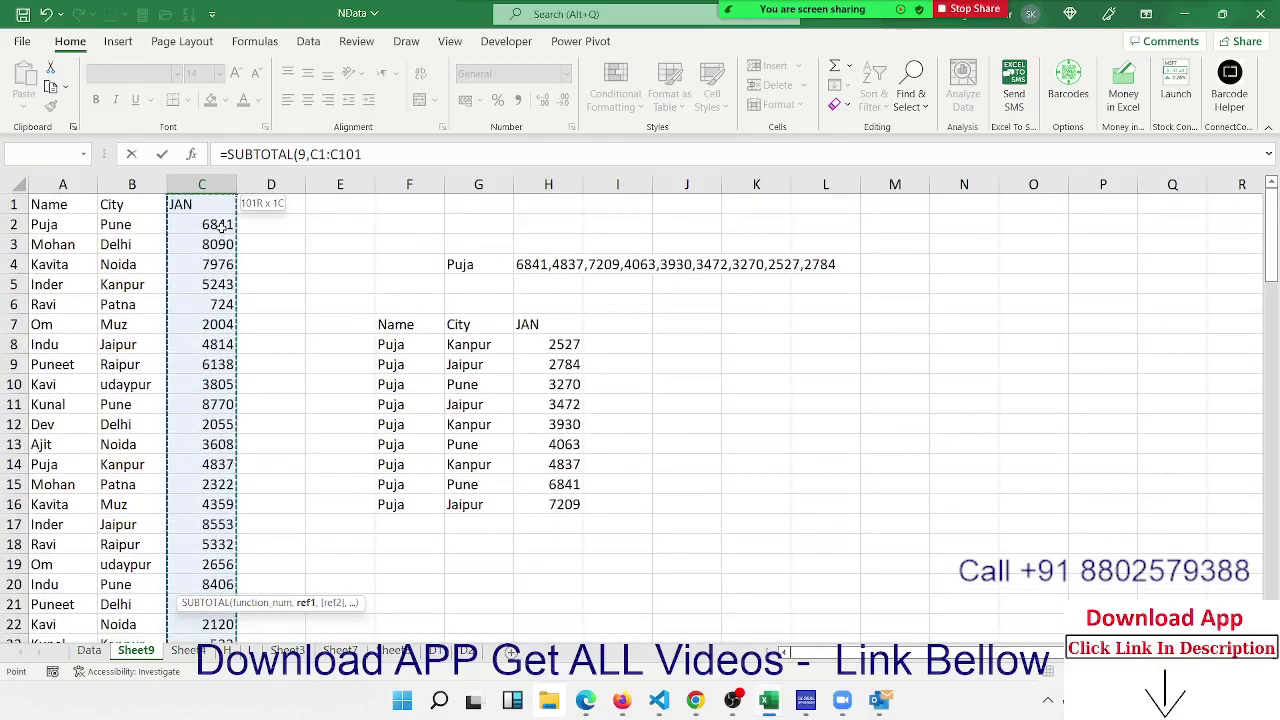
key("shift+Down")
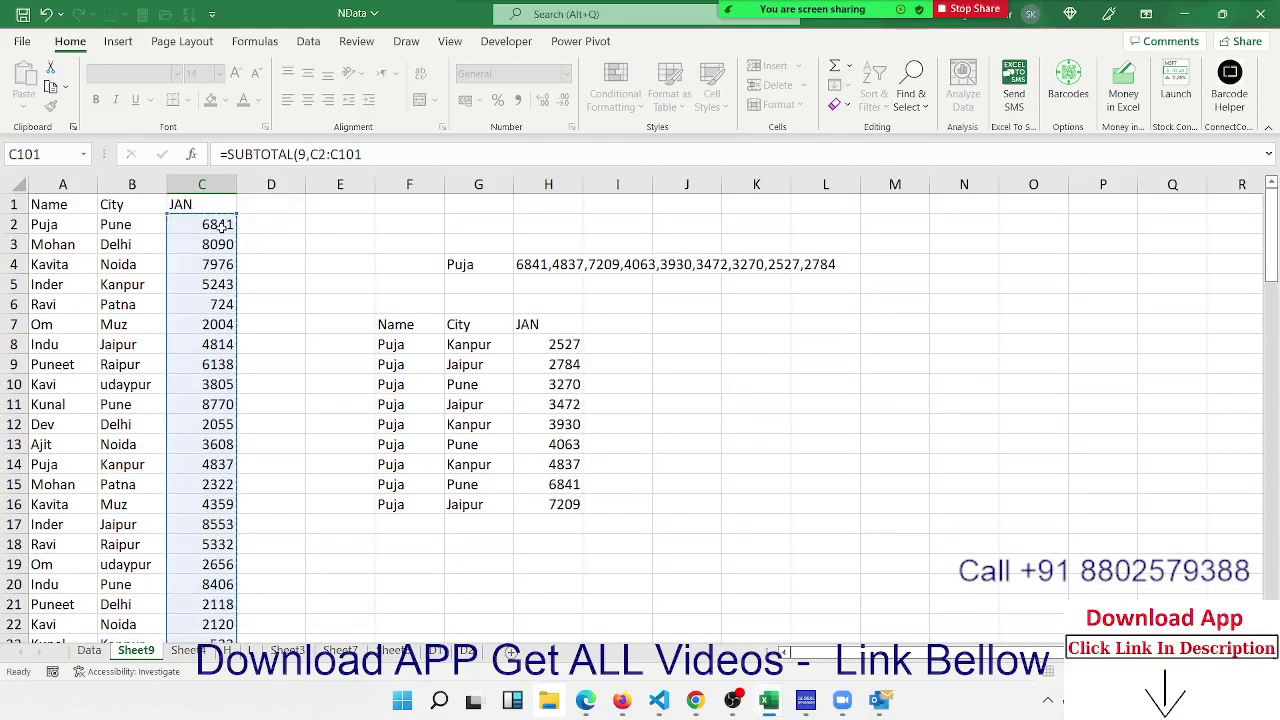
key("Return")
Filter the Name column to show only Ajit's rows
key("Up")
key("Up")
key("Up")
key("Up")
key("ctrl+Up")
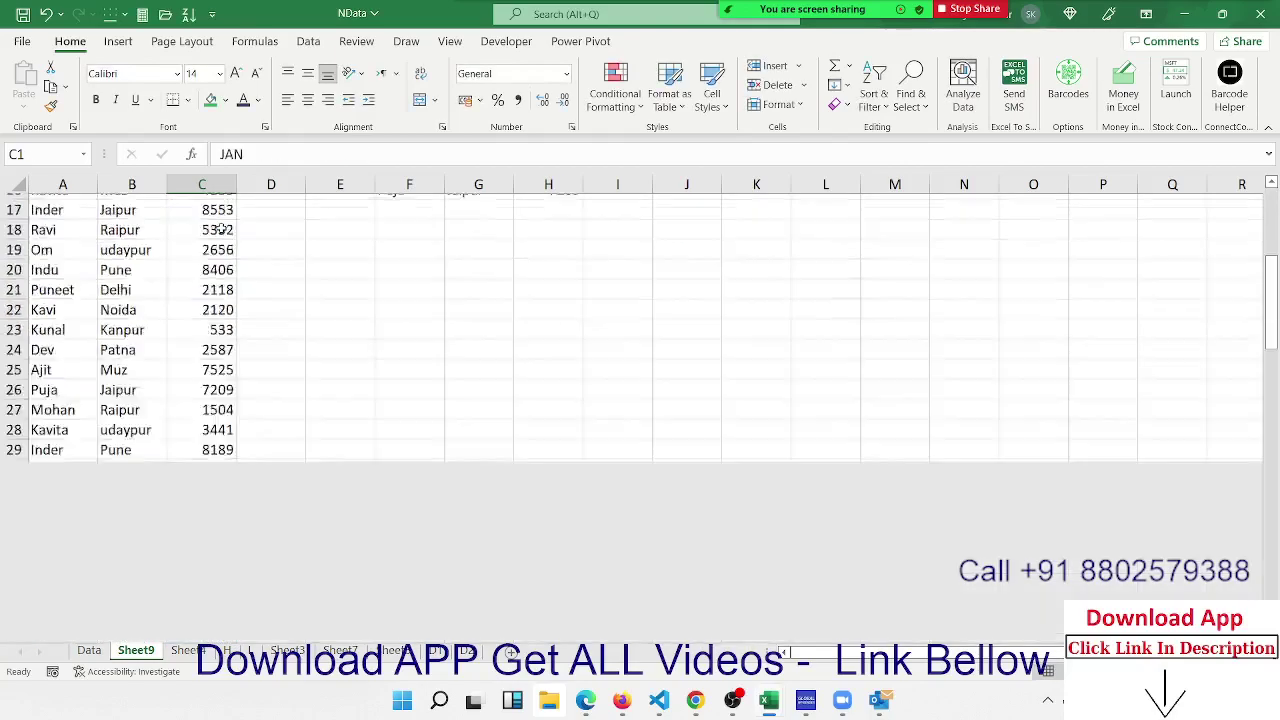
key("ctrl+shift+l")
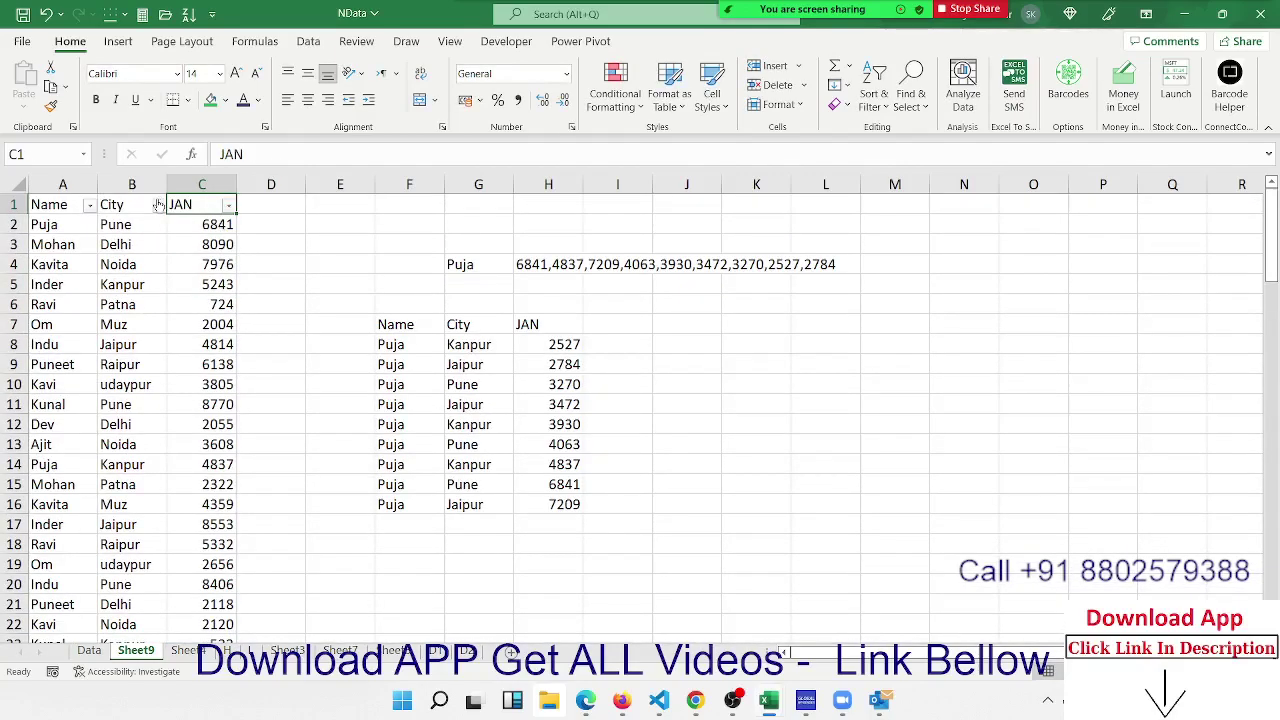
left_click(89, 204)
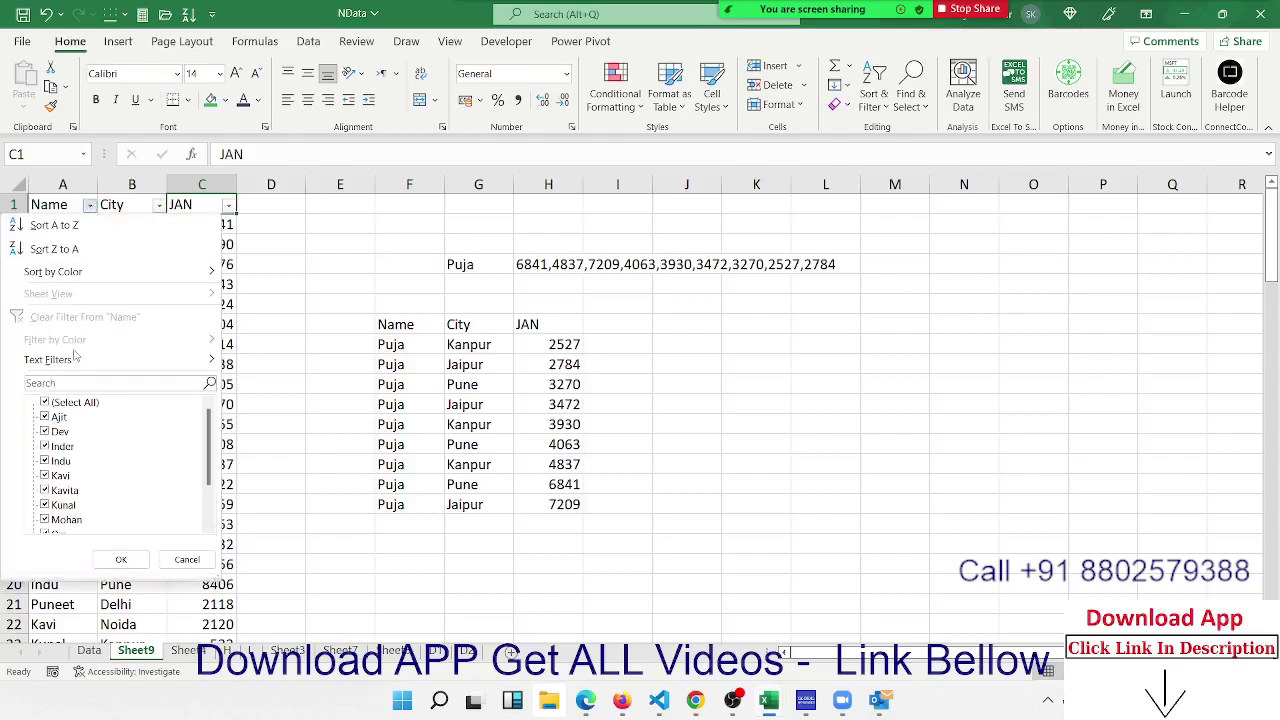
left_click(63, 401)
left_click(58, 417)
left_click(120, 558)
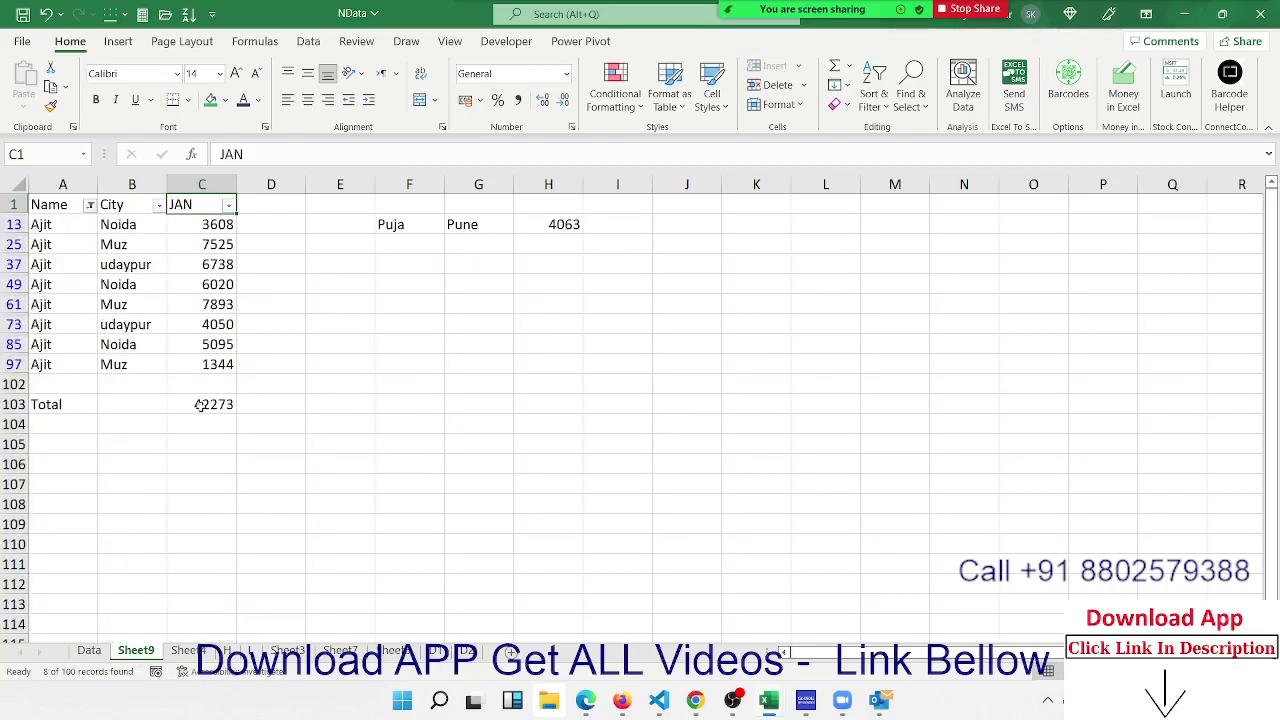
Compare the SUBTOTAL result with the selected visible Ajit JAN values
left_click(200, 404)
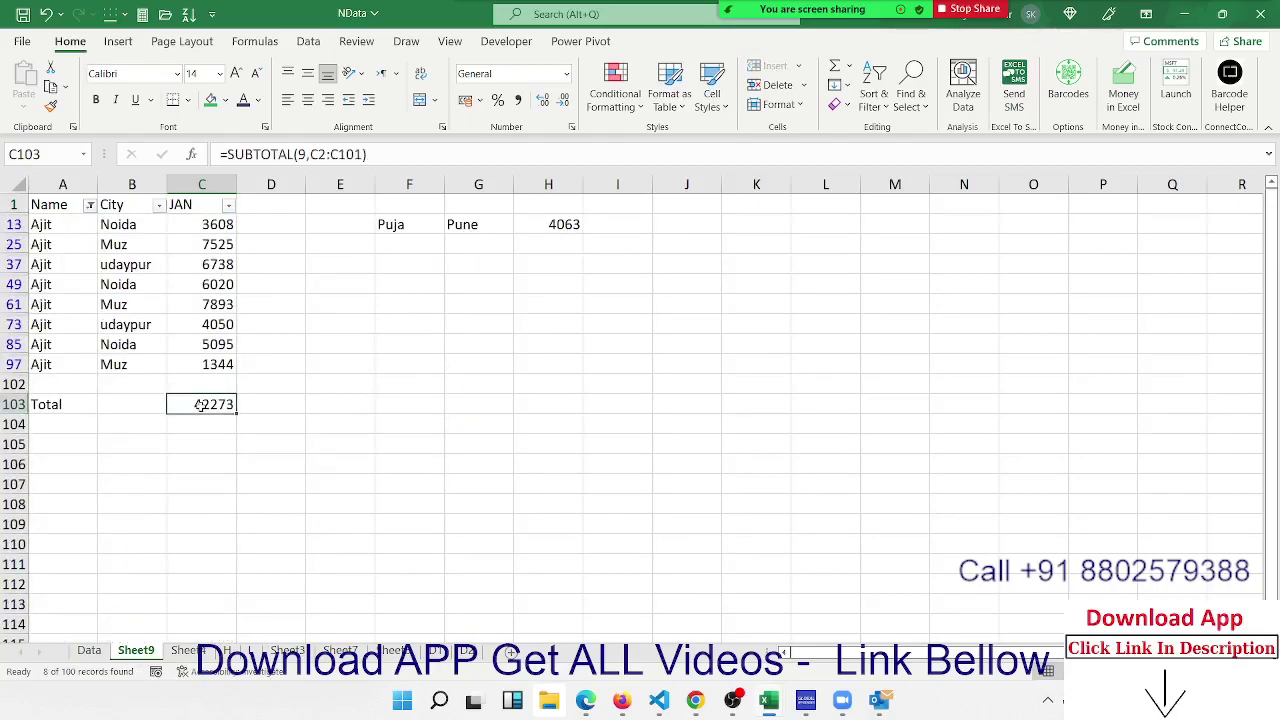
left_click(231, 347)
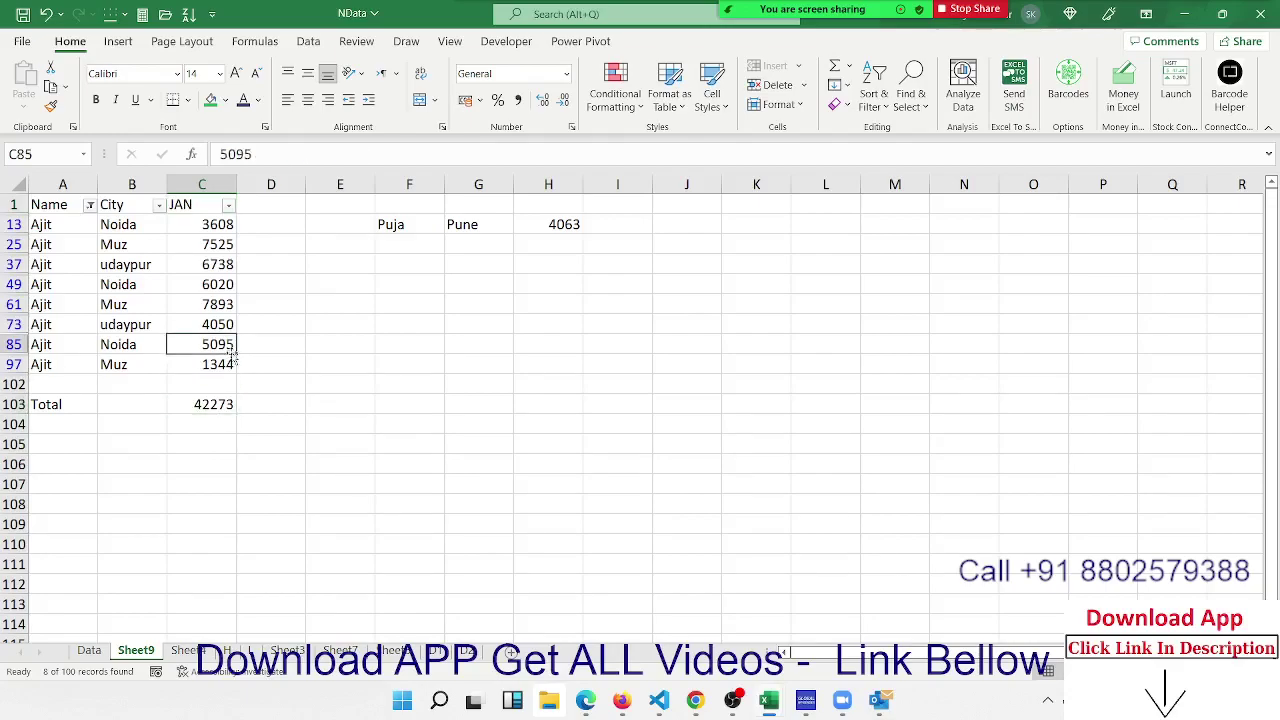
key("Down")
key("shift+Up")
key("shift+Up")
key("shift+Up")
key("shift+Up")
key("shift+Up")
key("shift+Up")
key("shift+Up")
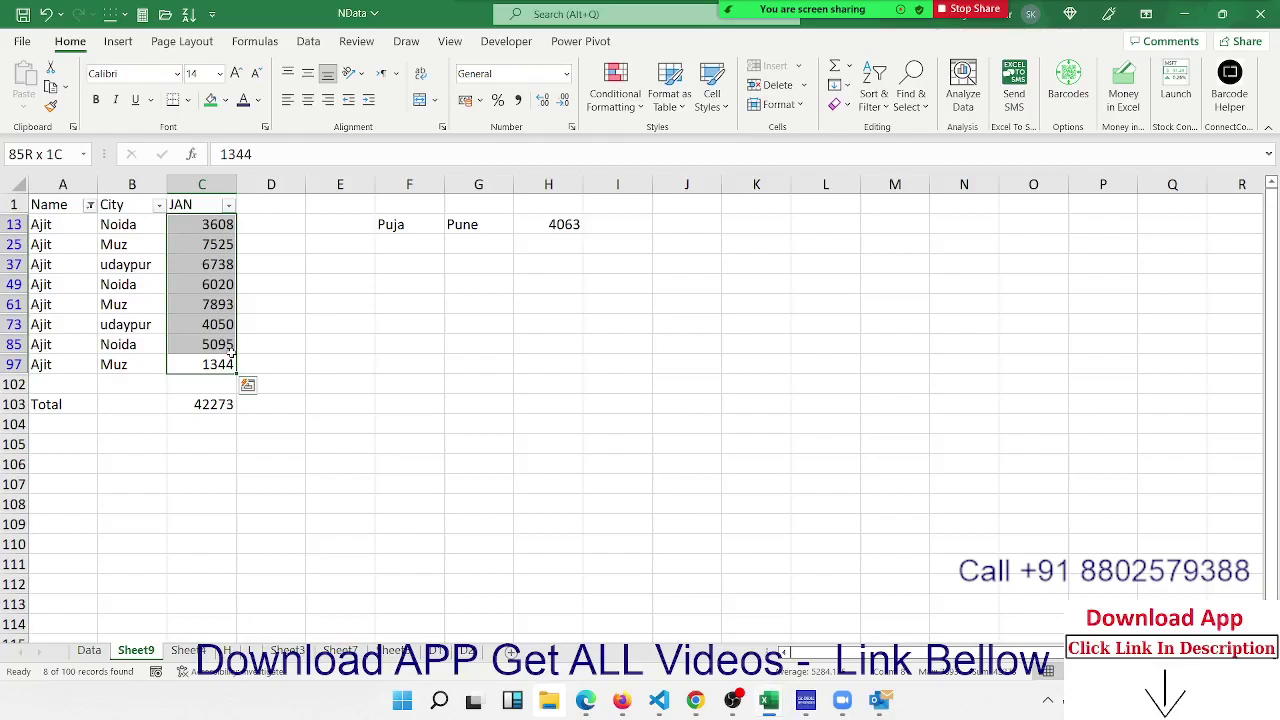
Remove the filter so all 100 rows show again, then go to cell C100
key("Down")
key("ctrl+shift+l")
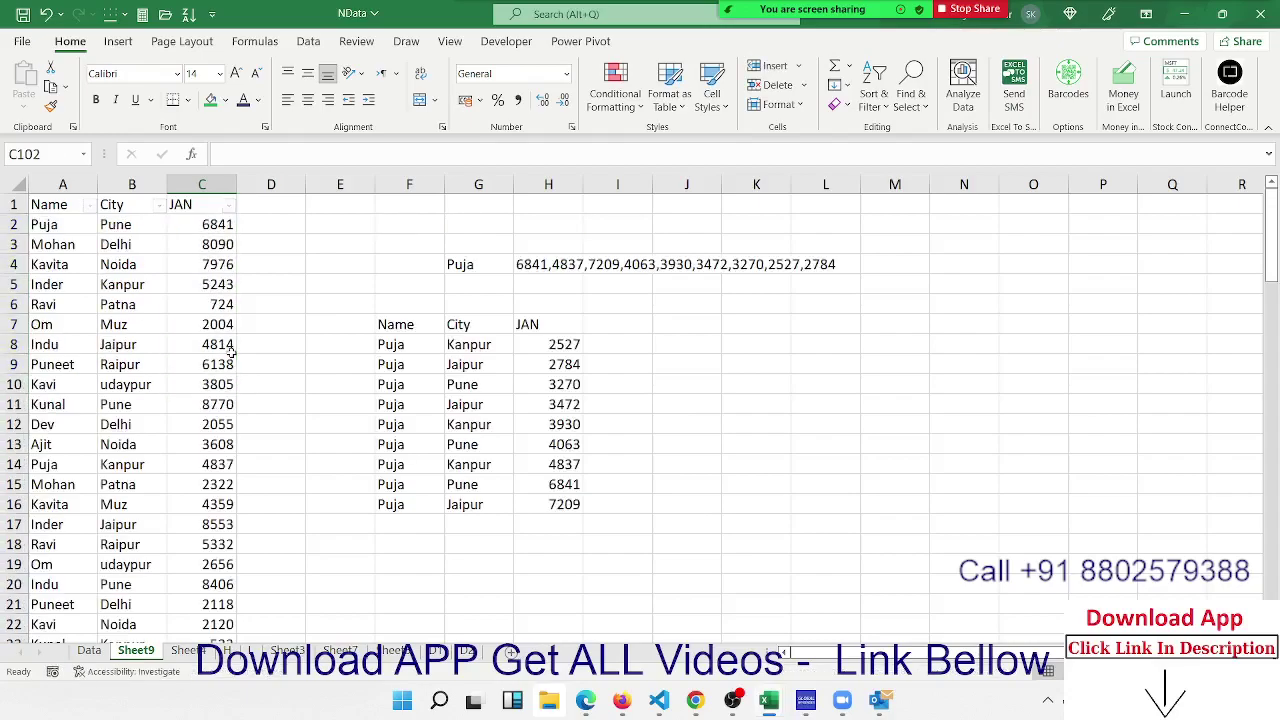
key("Down")
key("Up")
key("Up")
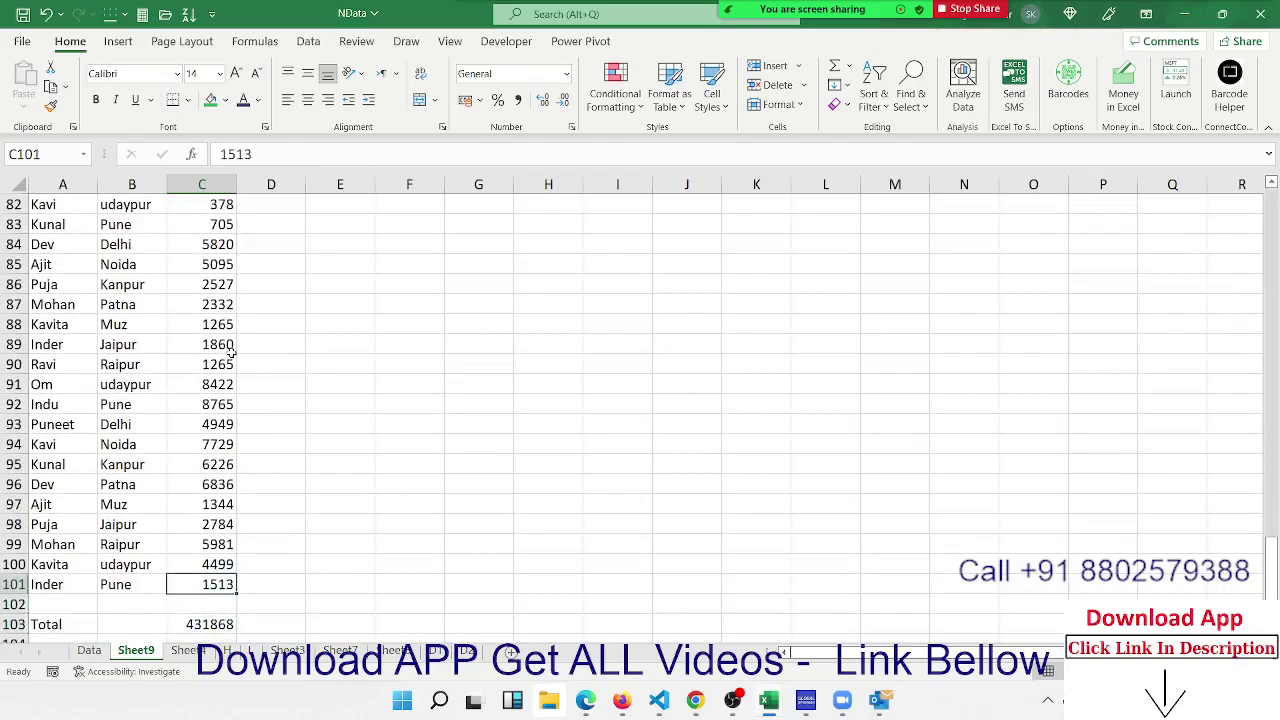
key("Up")
Enter =NA() in C100 and check the #N/A it causes in the Total C103
type("=")
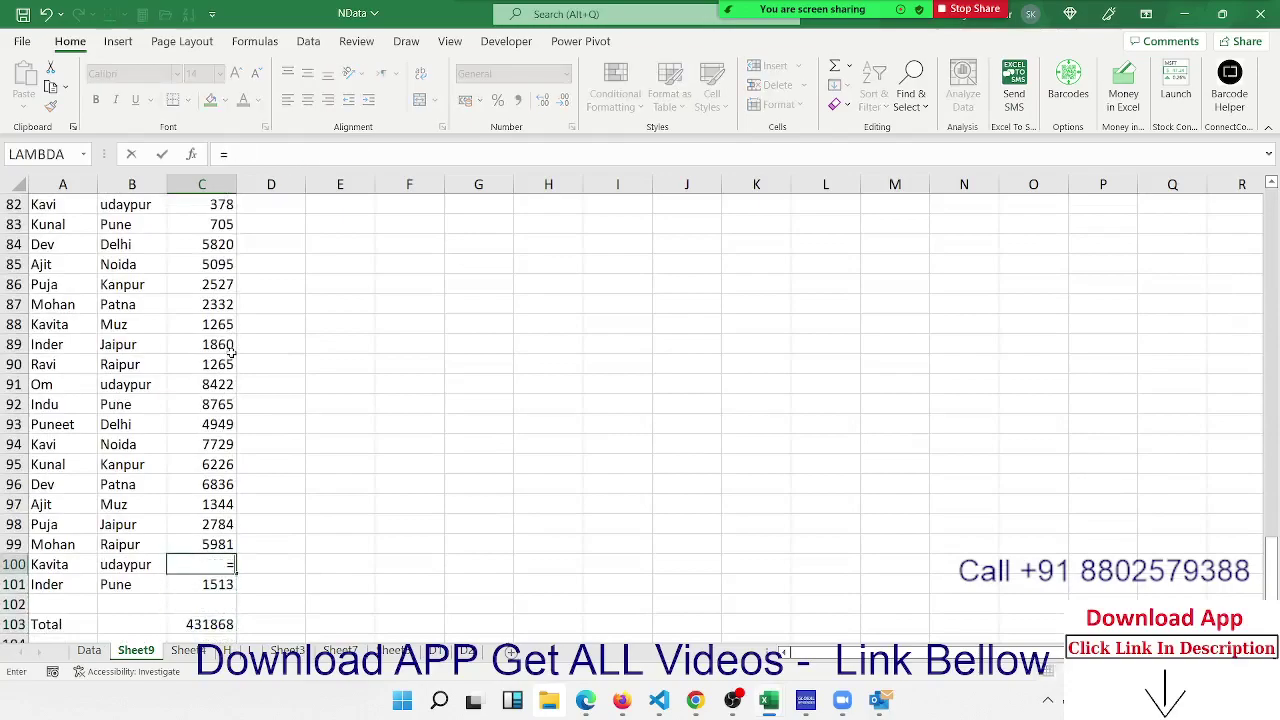
type("nax")
key("BackSpace")
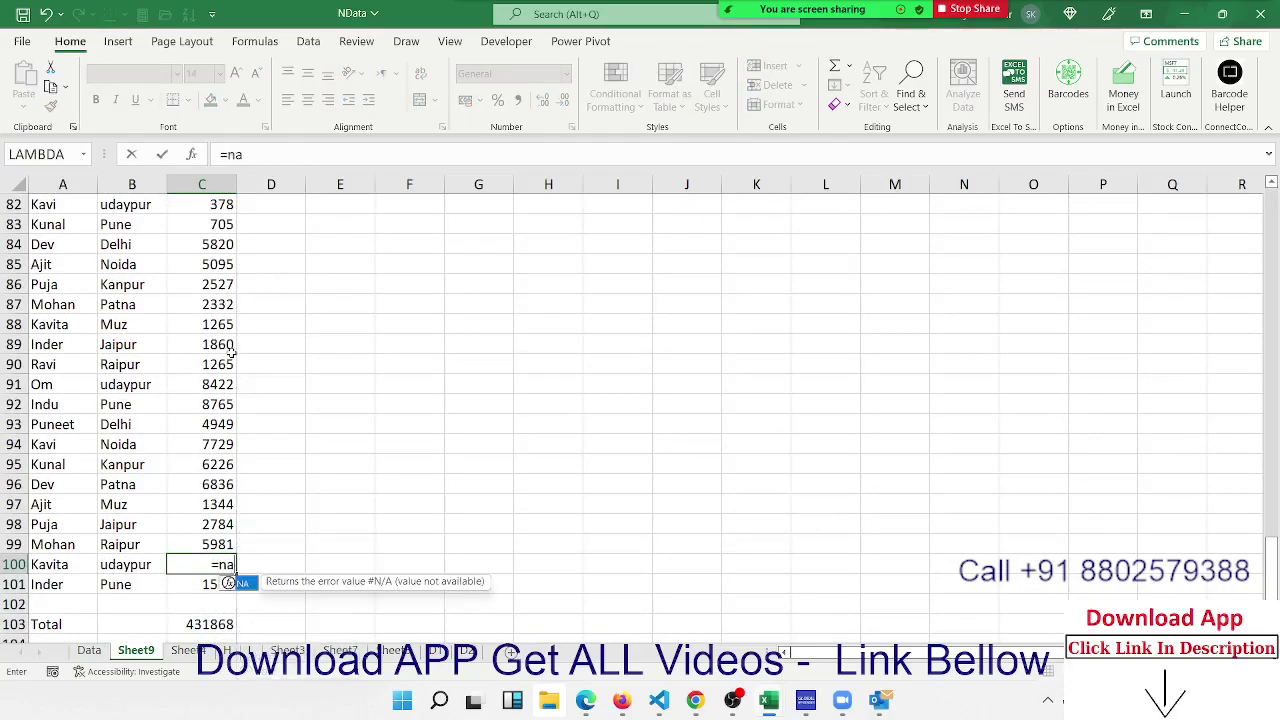
key("Tab")
key("Return")
key("Down")
key("Down")
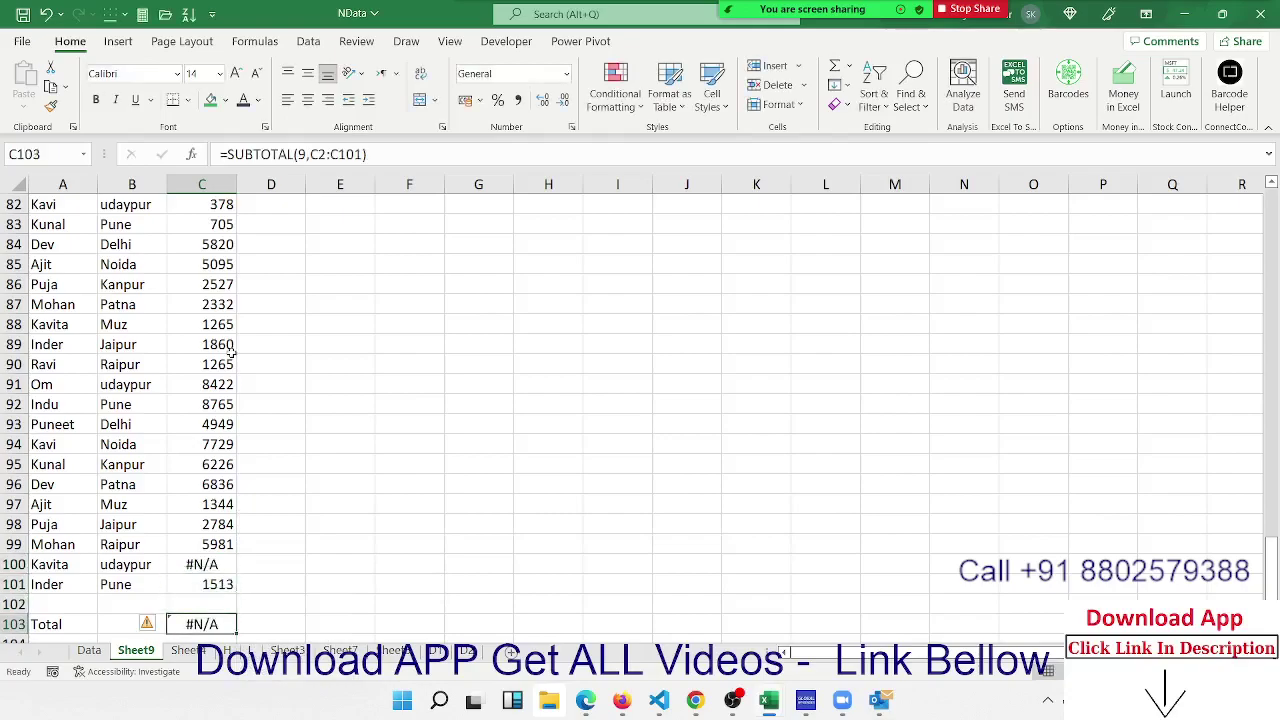
key("Down")
key("Down")
key("Down")
key("Up")
key("Up")
key("Up")
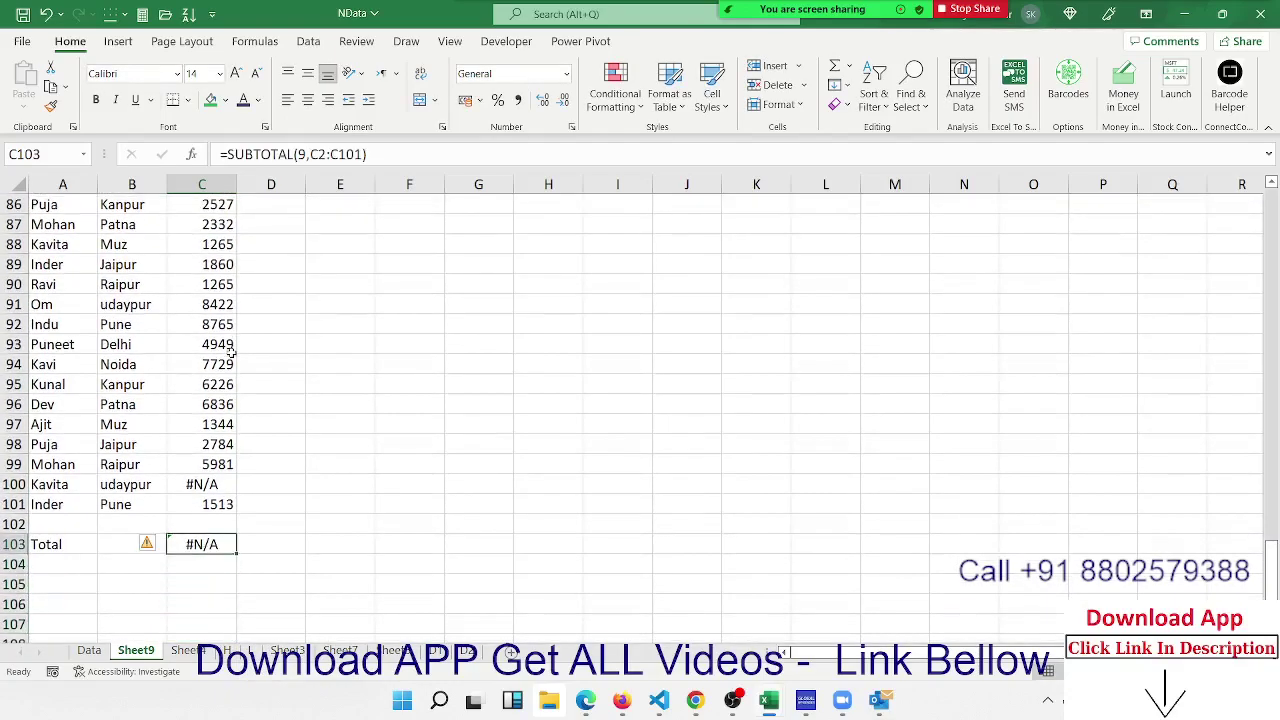
Replace C103 with =AGGREGATE(9,7,C1:C101) so the total ignores the error, giving 427369
type("=a")
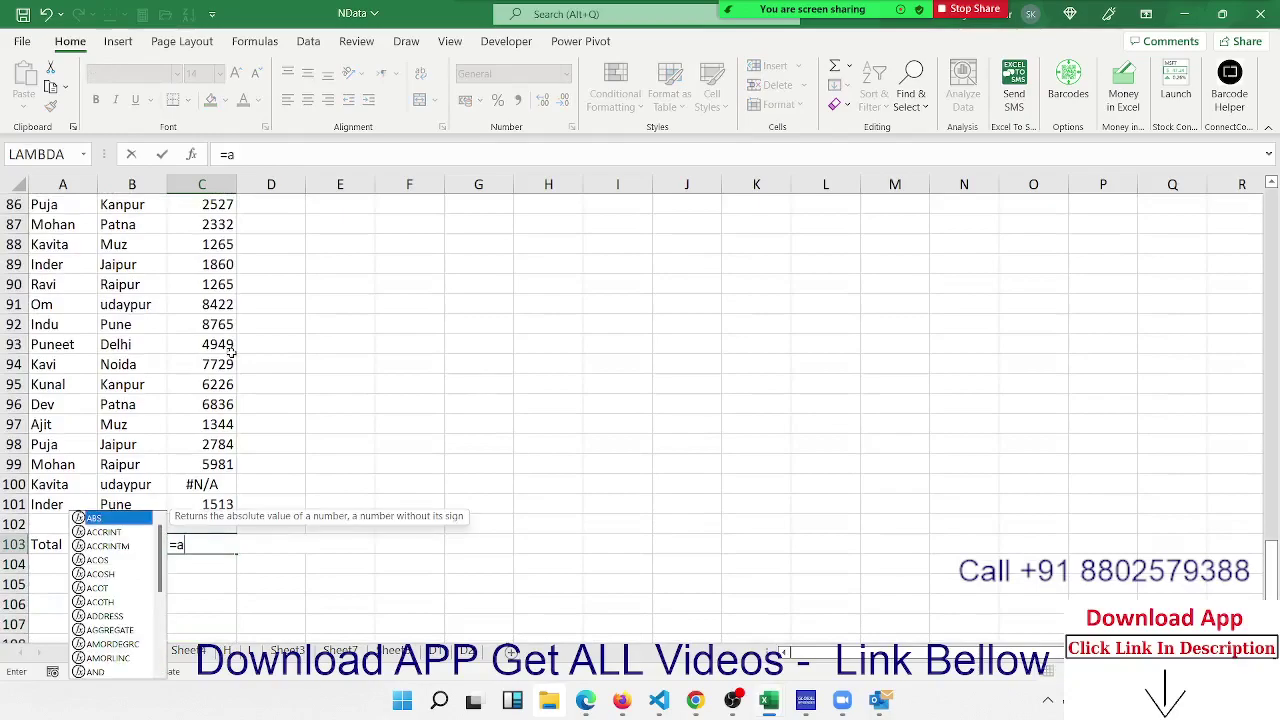
type("g")
key("Tab")
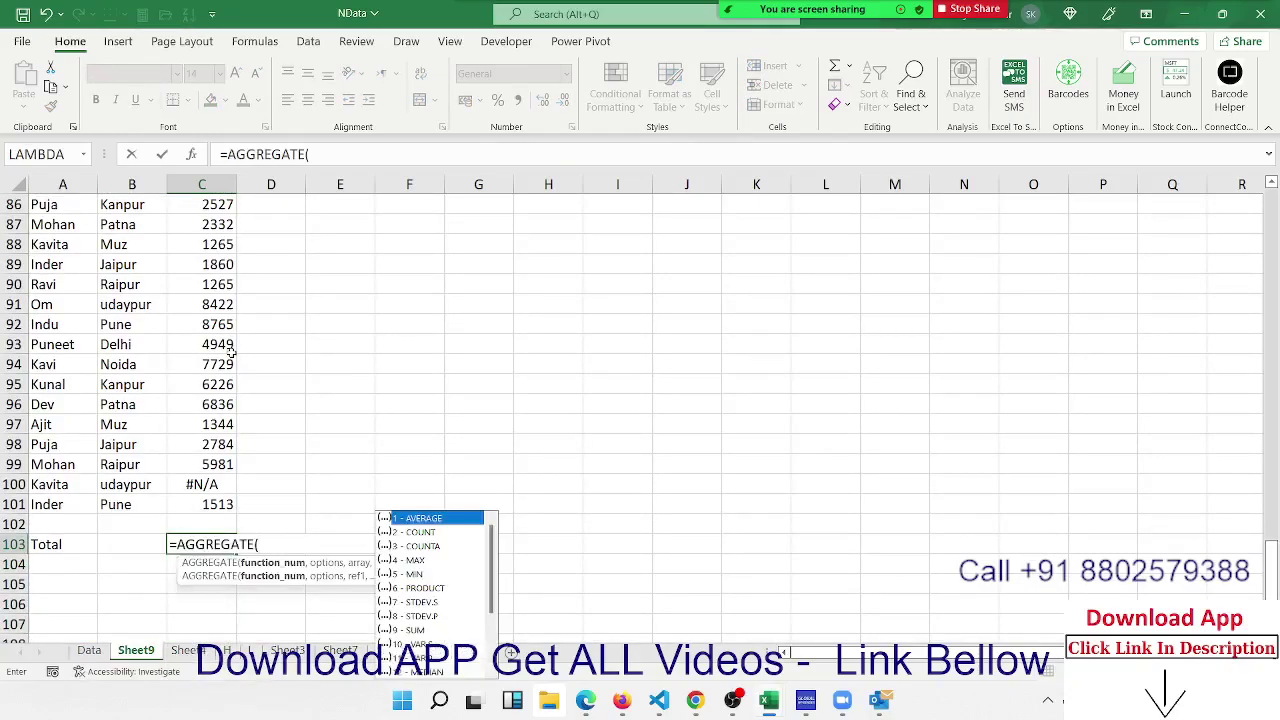
key("Down")
key("Down")
key("Down")
key("Down")
key("Down")
key("Down")
key("Down")
key("Down")
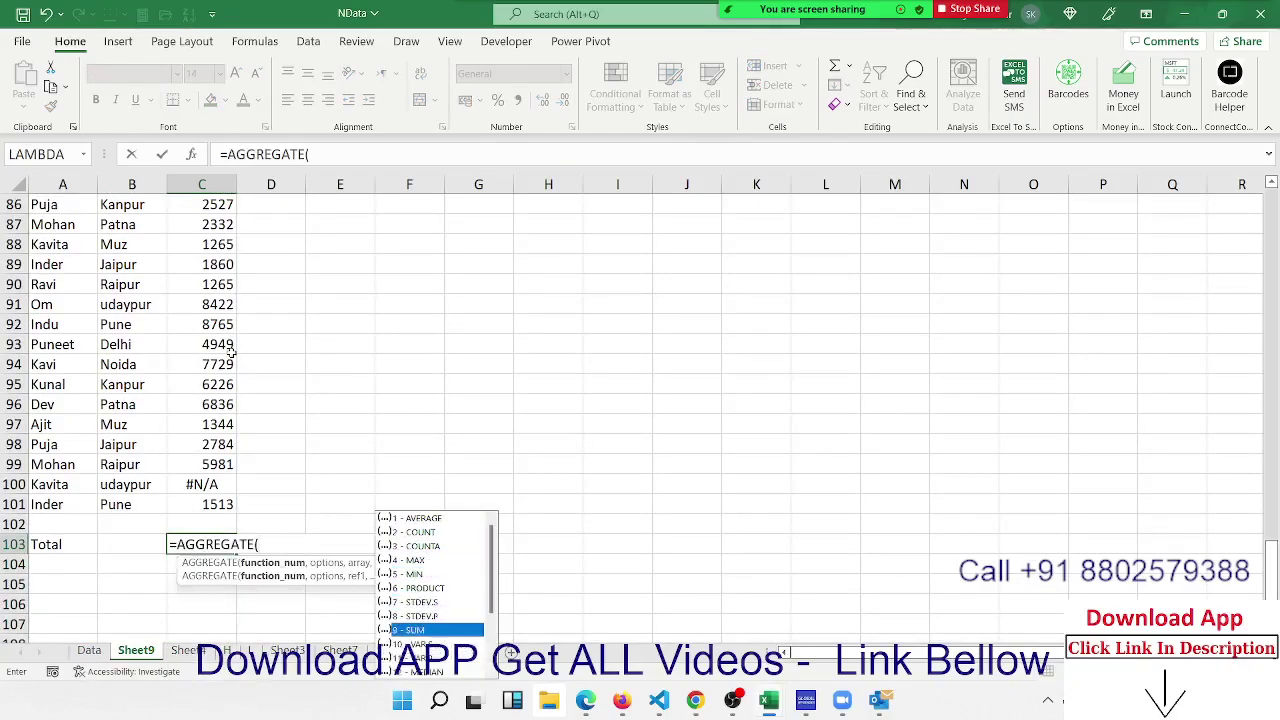
key("Tab")
type(",")
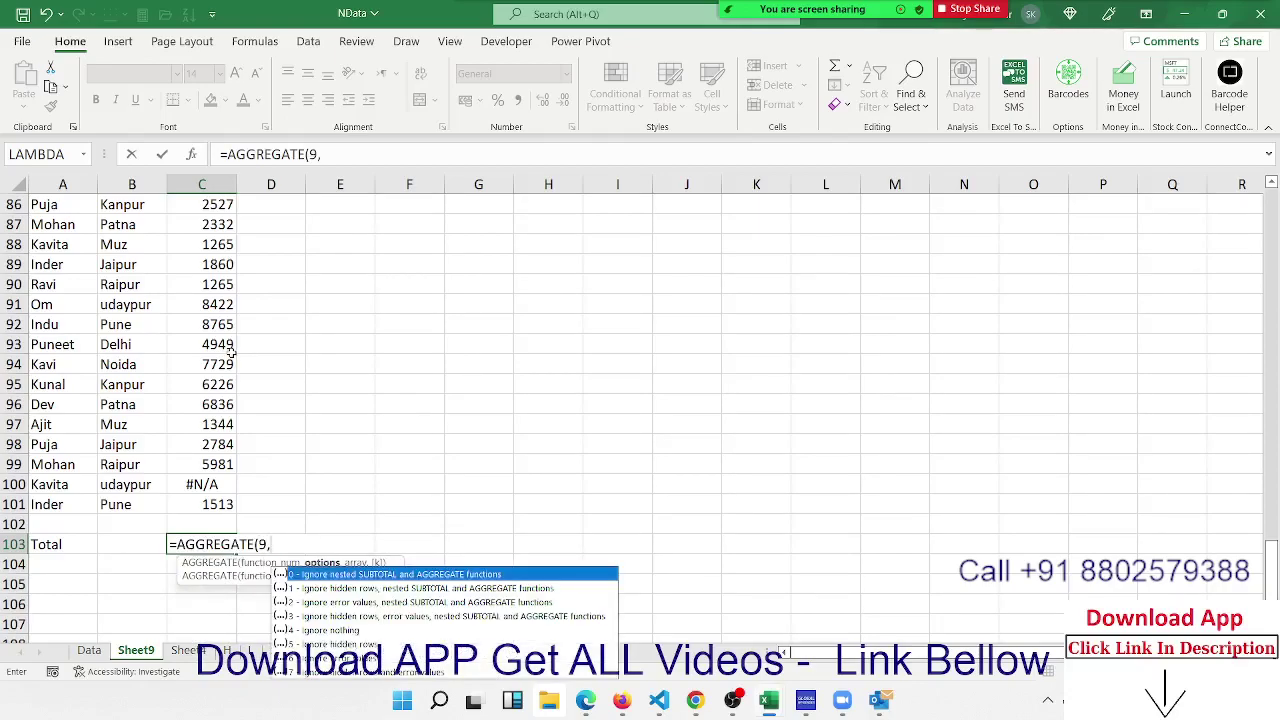
type("0")
key("BackSpace")
type("7")
type(",")
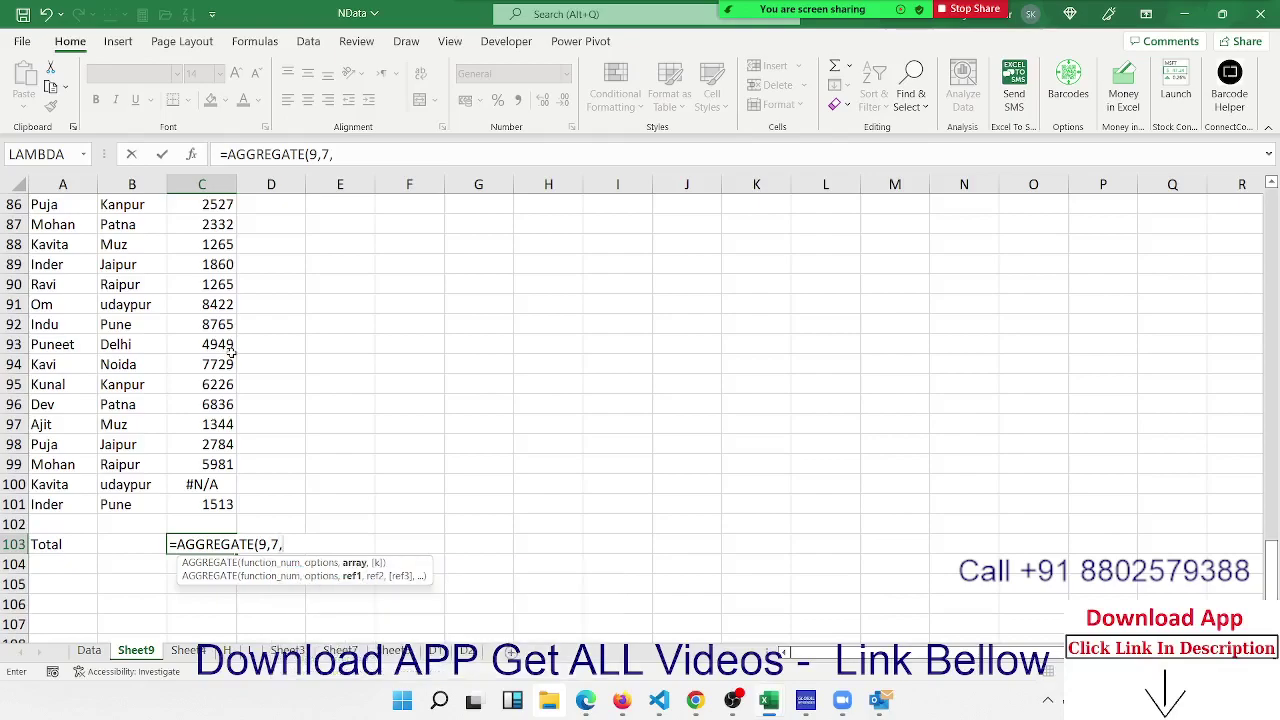
key("Up")
key("Up")
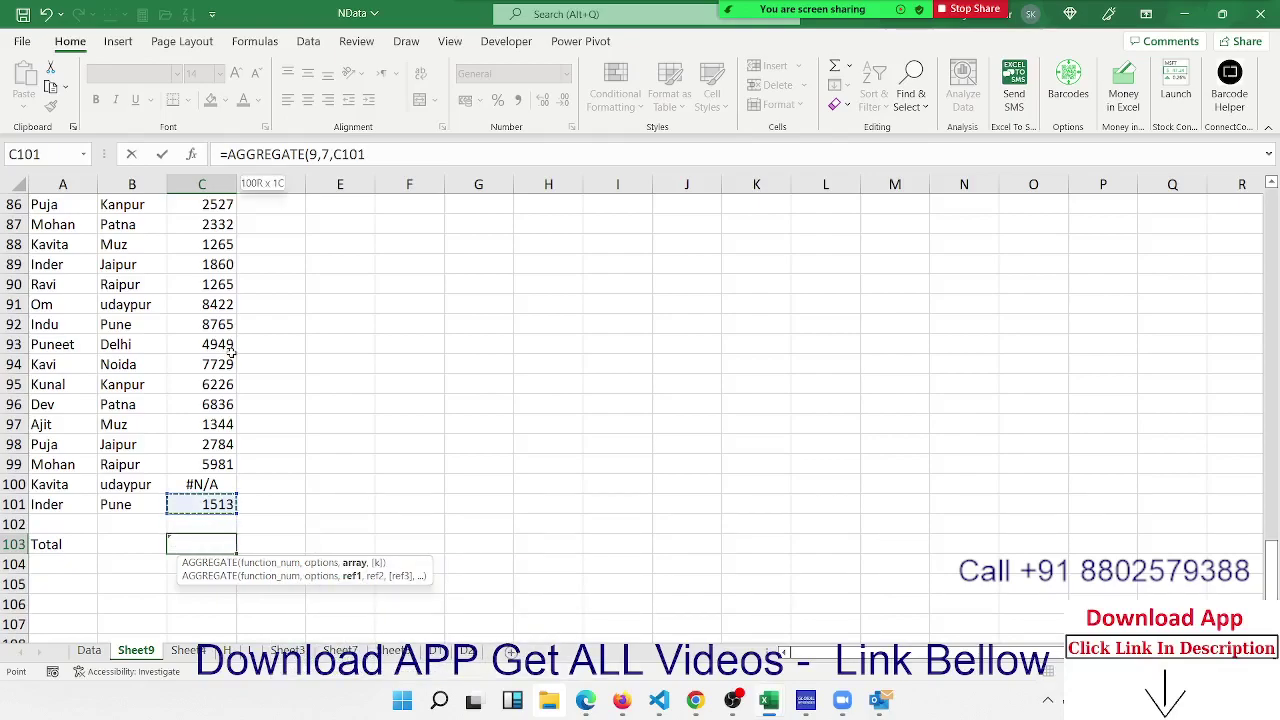
key("ctrl+shift+Up")
key("Return")
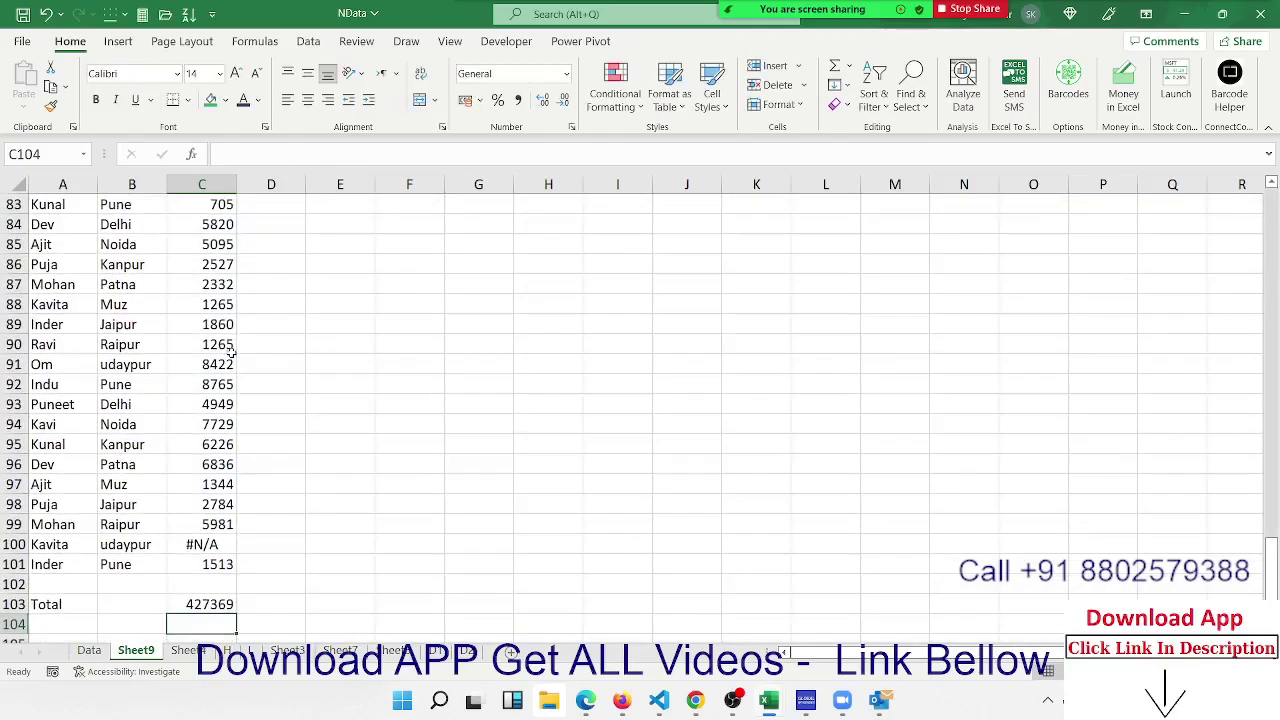
Move back up column C to the top, then on to cell F6
key("Return")
key("Up")
key("Up")
key("Up")
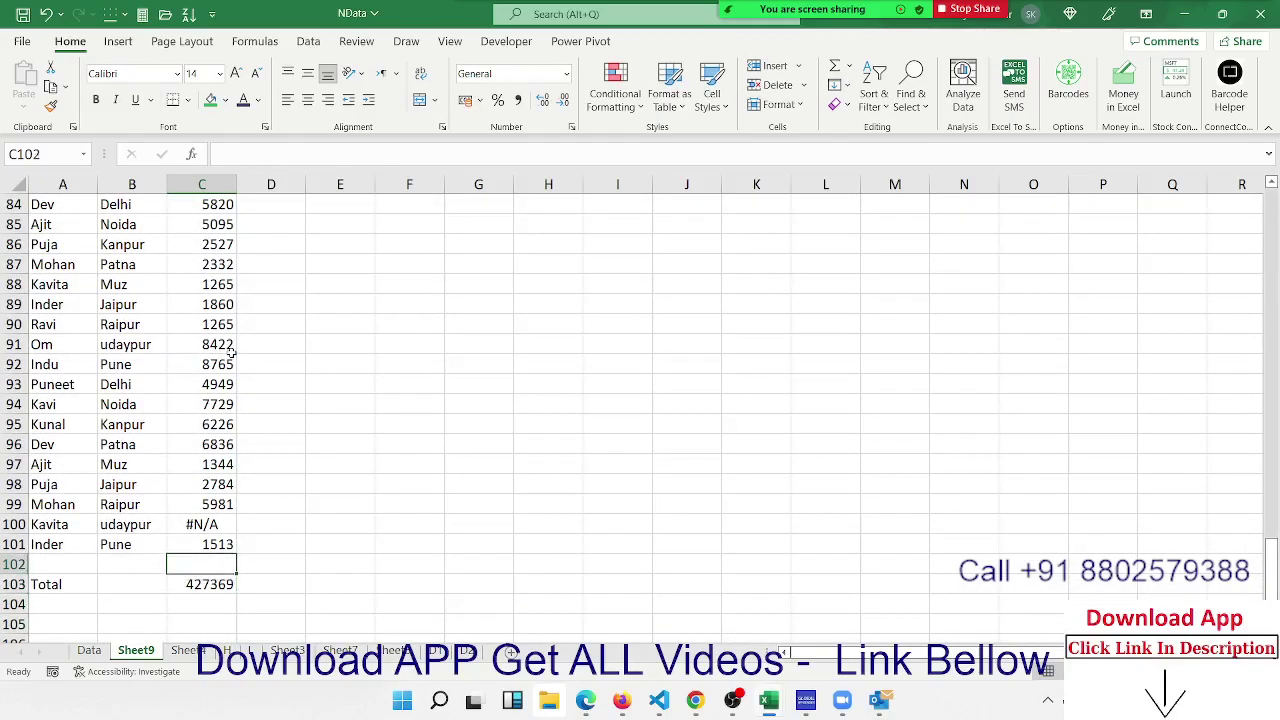
key("Up")
key("Up")
key("Up")
key("ctrl+Up")
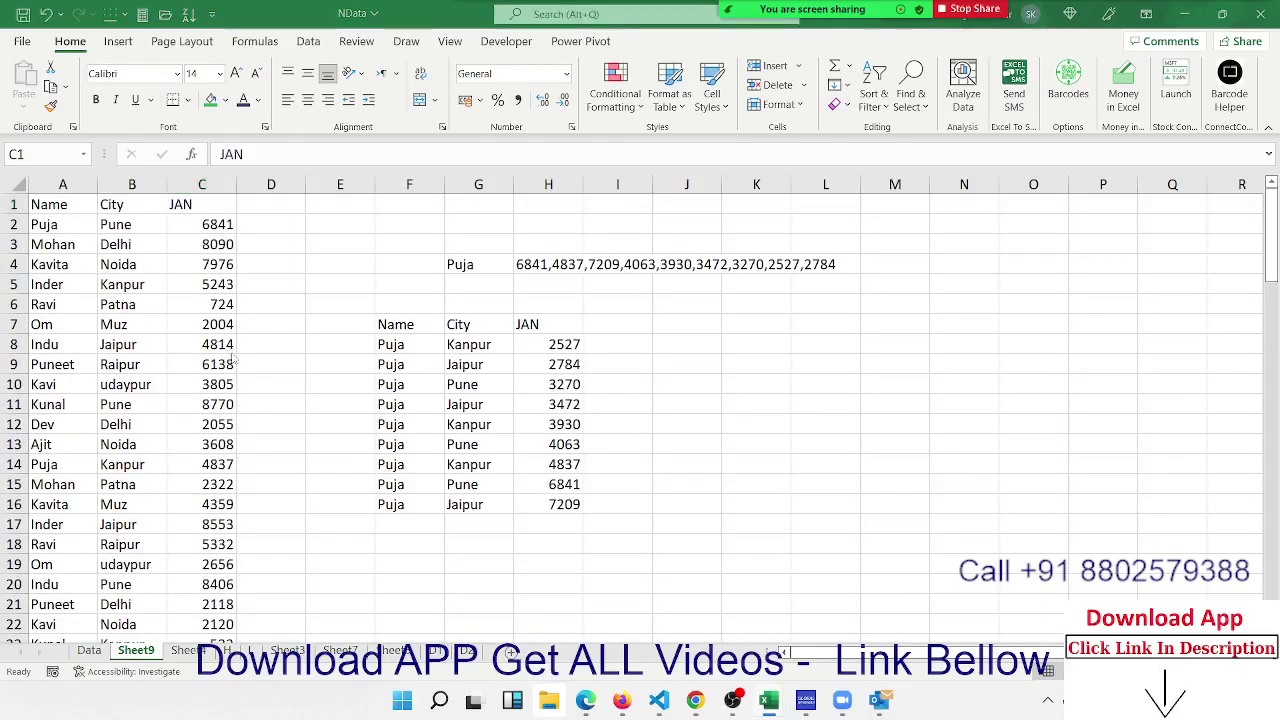
key("Down")
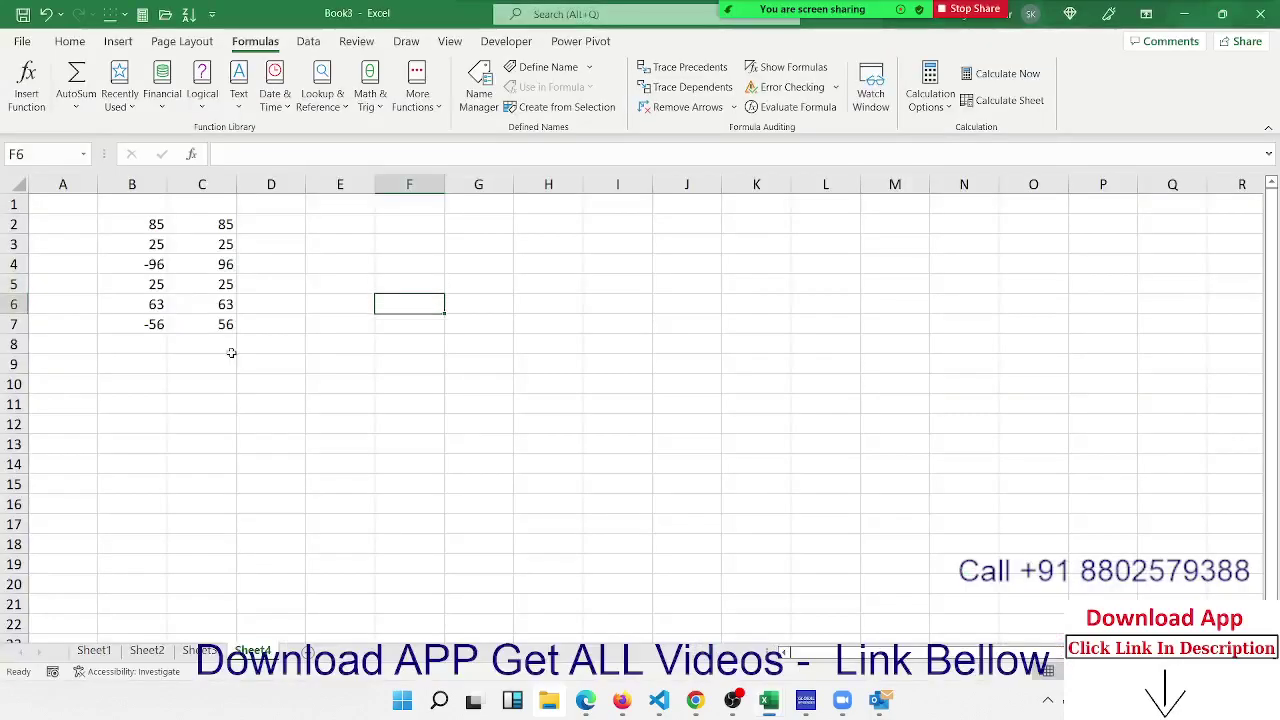
Enter 45.36 in F6 and =ROUND(F6,0) in G6, giving 45
type("45.")
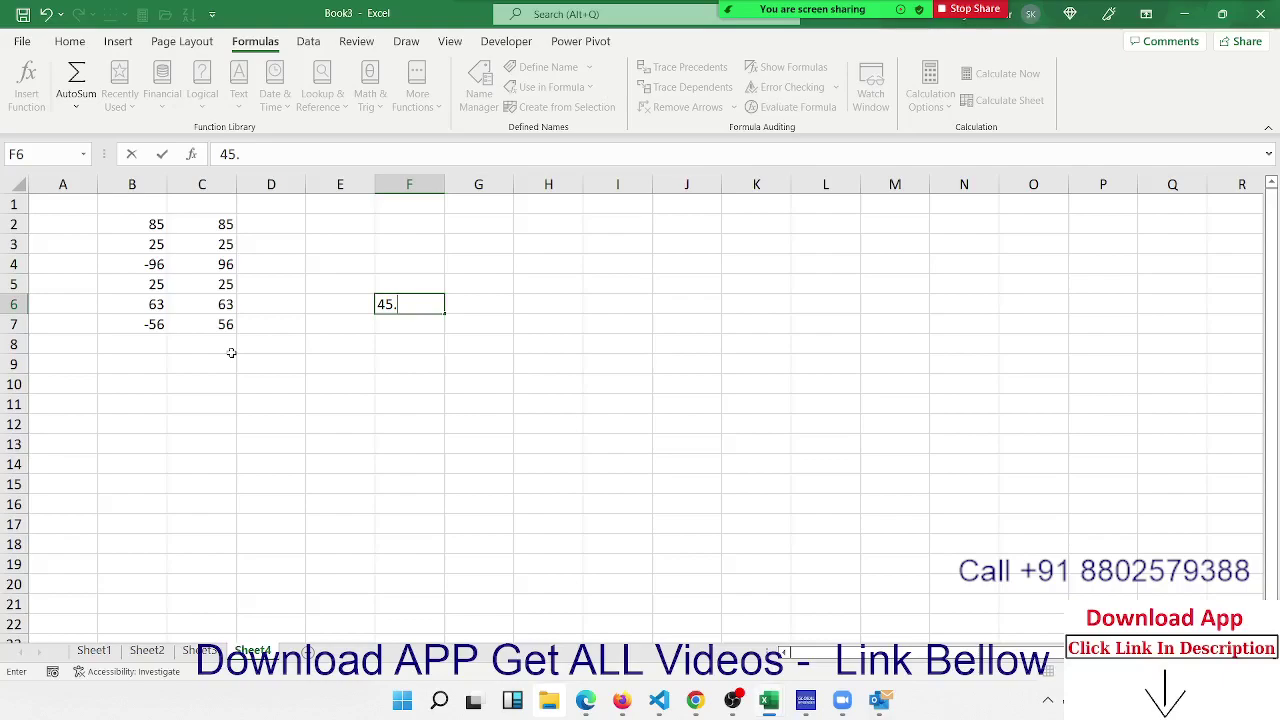
type("36")
key("Return")
key("Up")
key("Right")
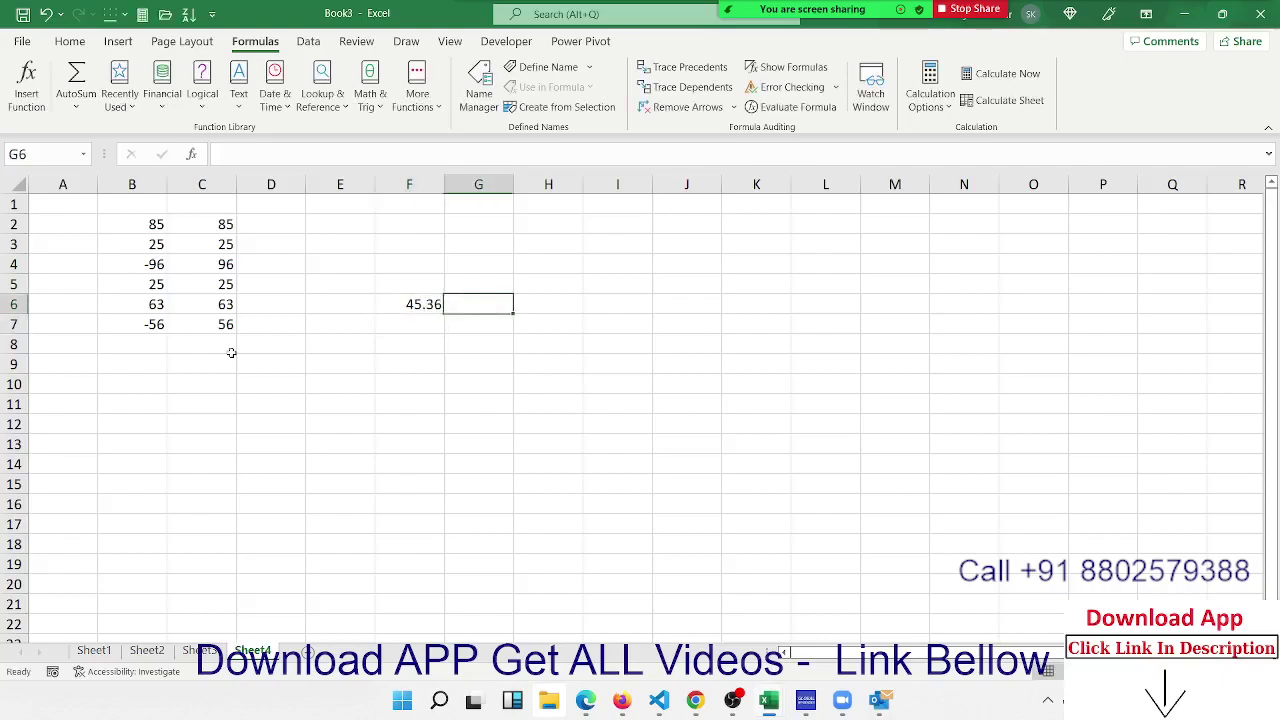
type("=")
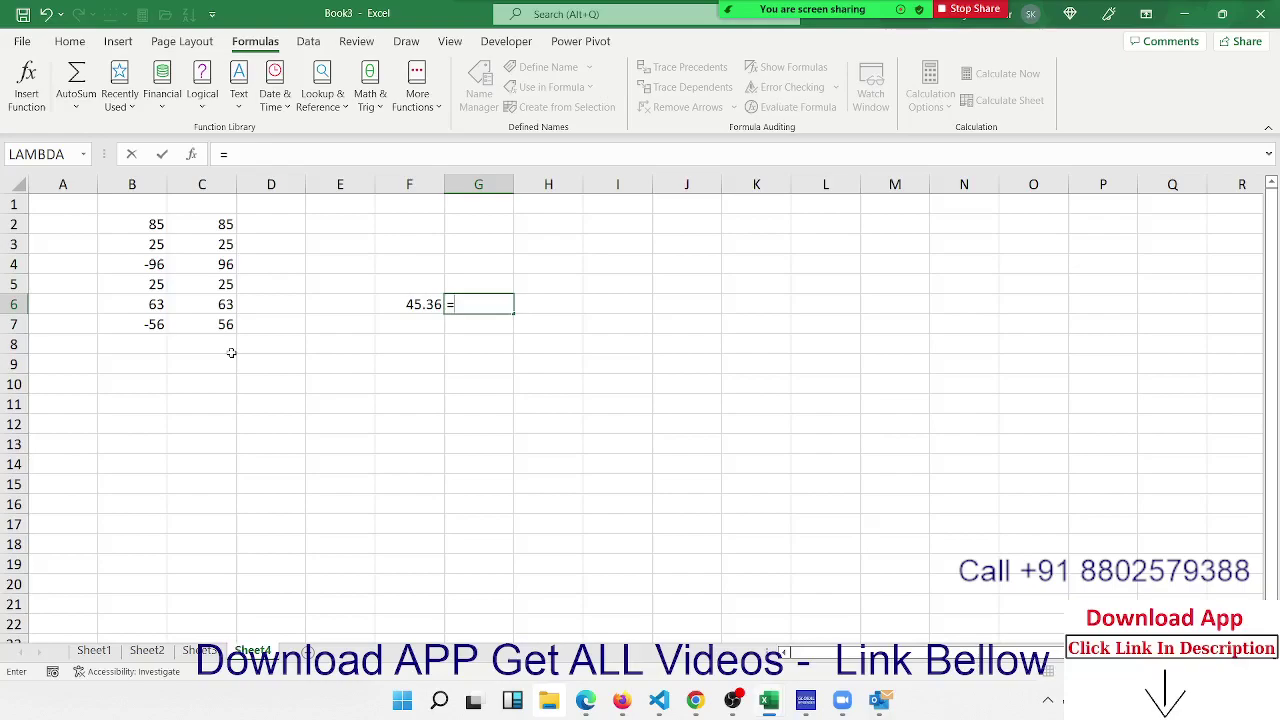
type("rou")
key("Tab")
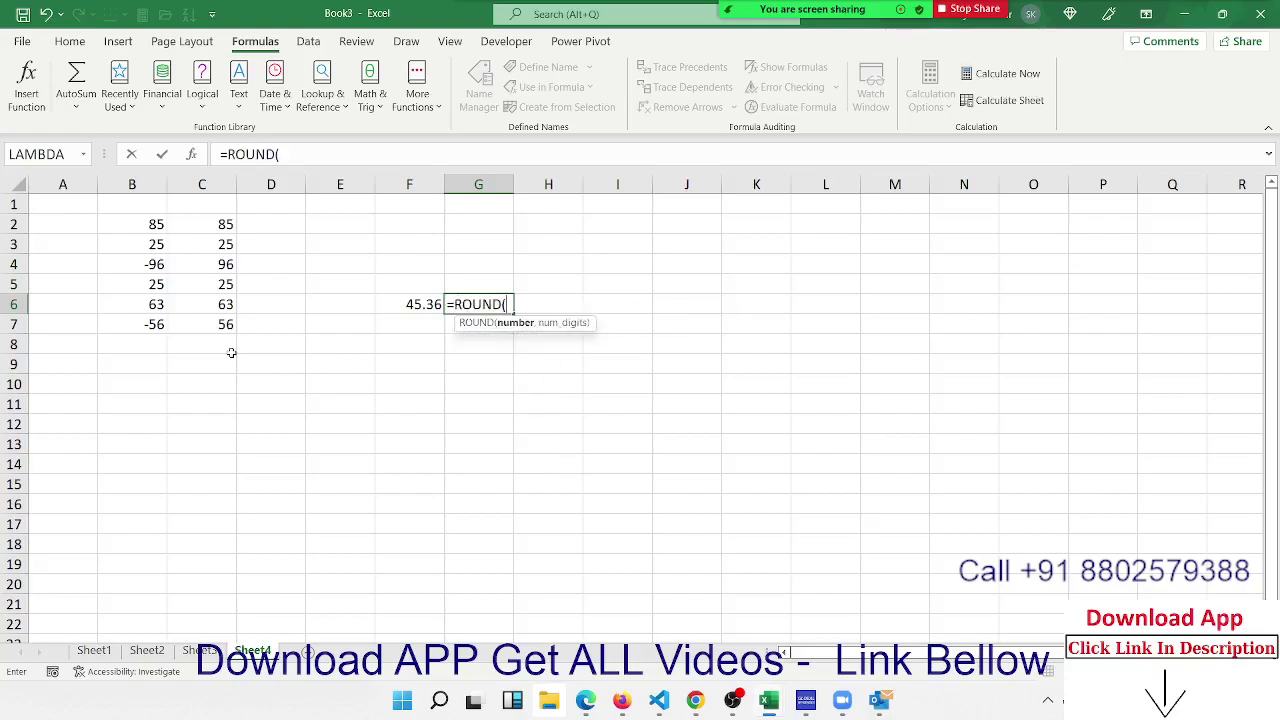
key("Left")
type(",0")
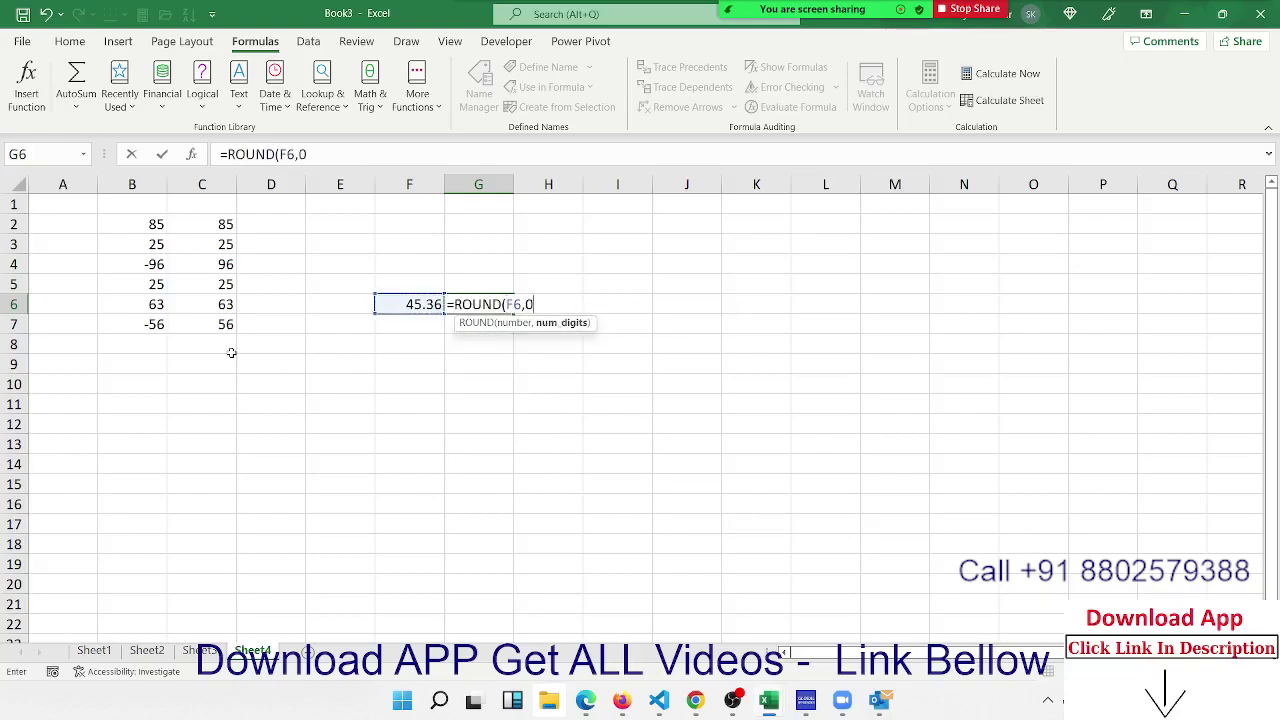
key("Return")
Enter =ROUNDUP(F6,0) in G7, giving 46
type("=r")
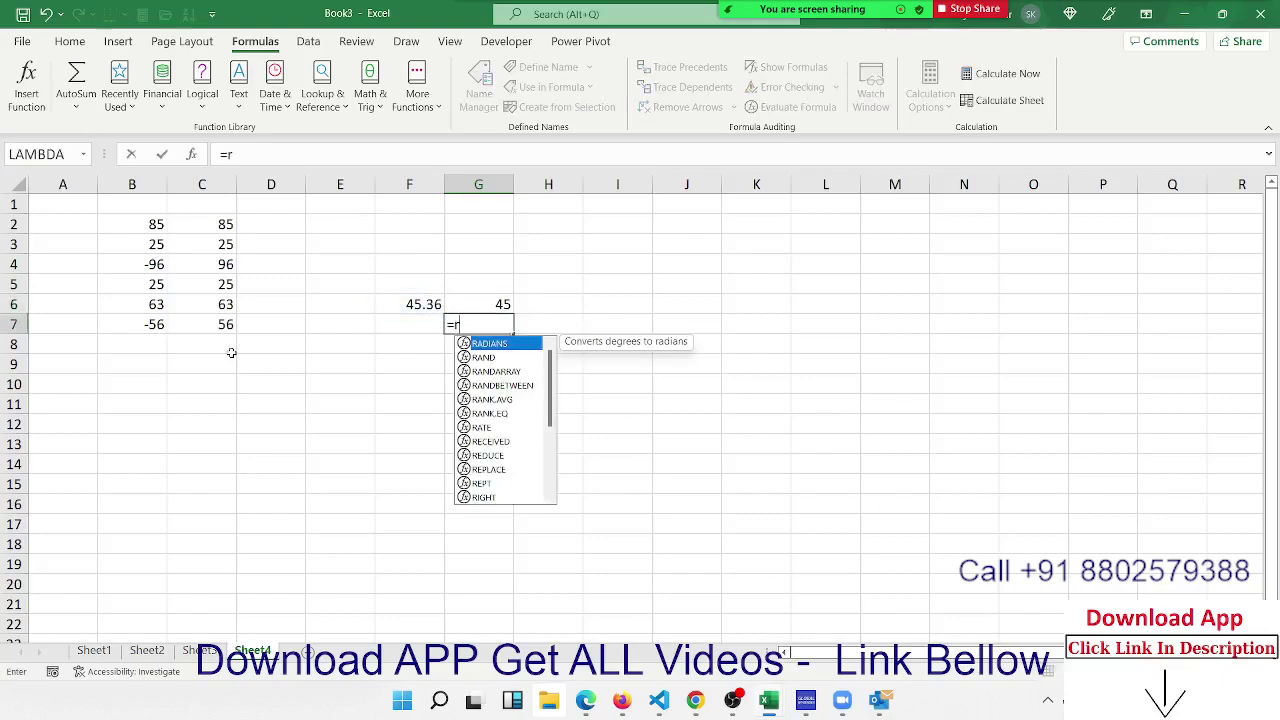
type("ou")
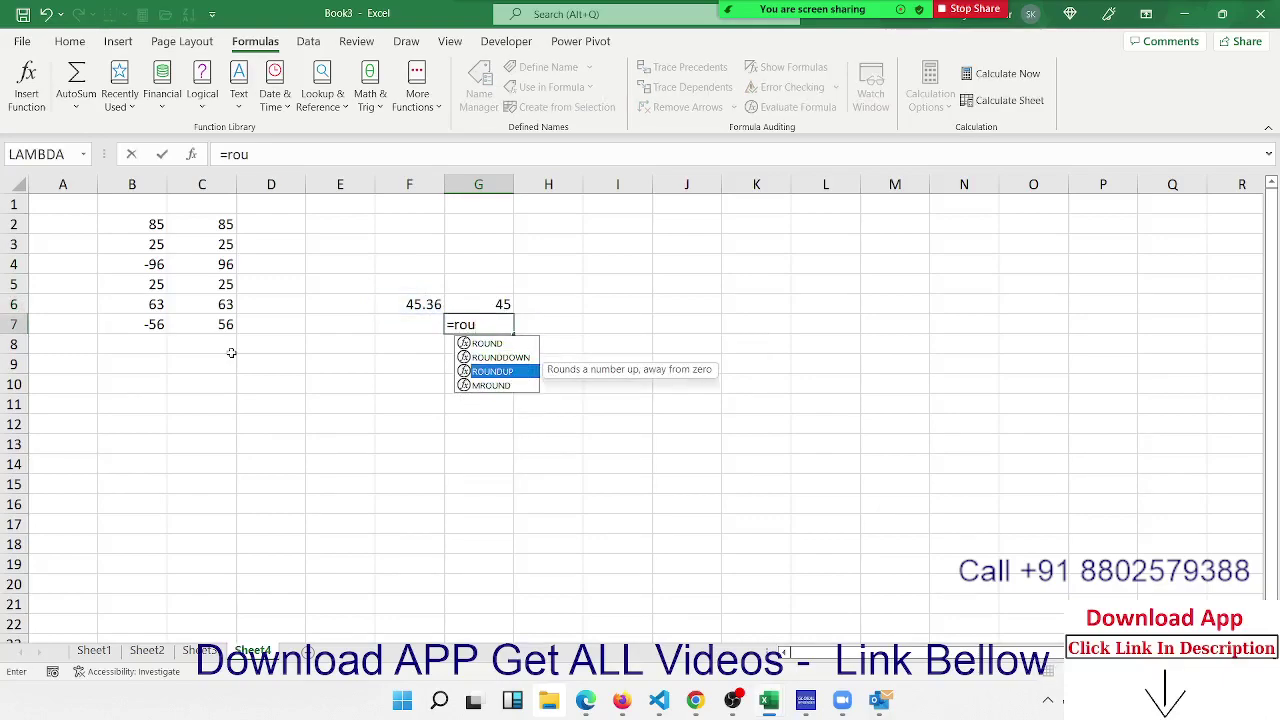
key("Tab")
key("Left")
key("Up")
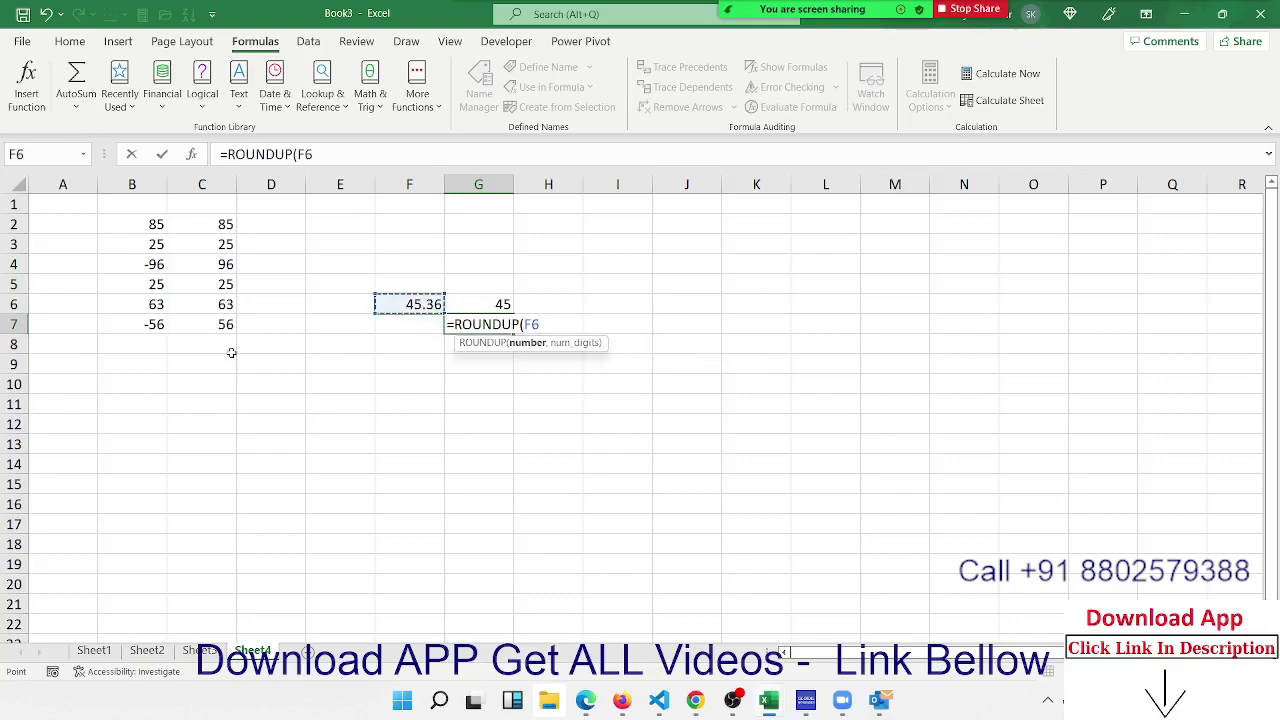
type(",0)")
key("Return")
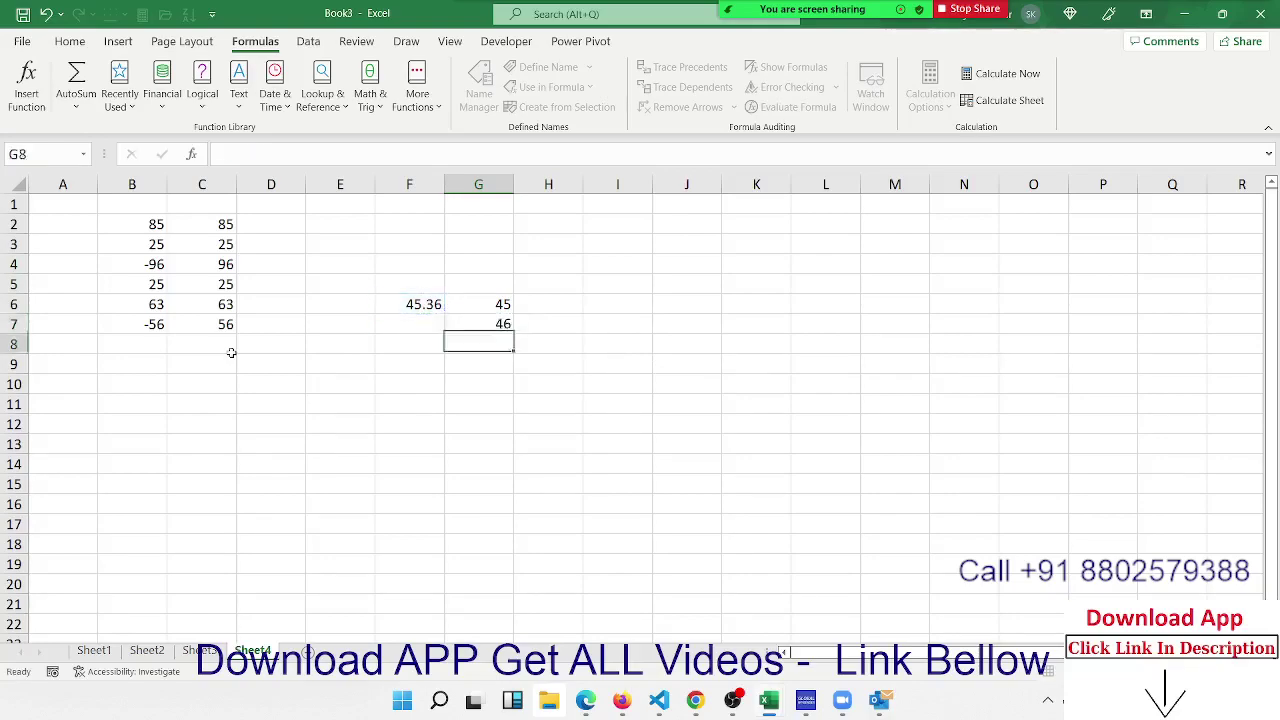
Enter =ROUNDDOWN(F6,0) in G8, giving 45
type("=ro")
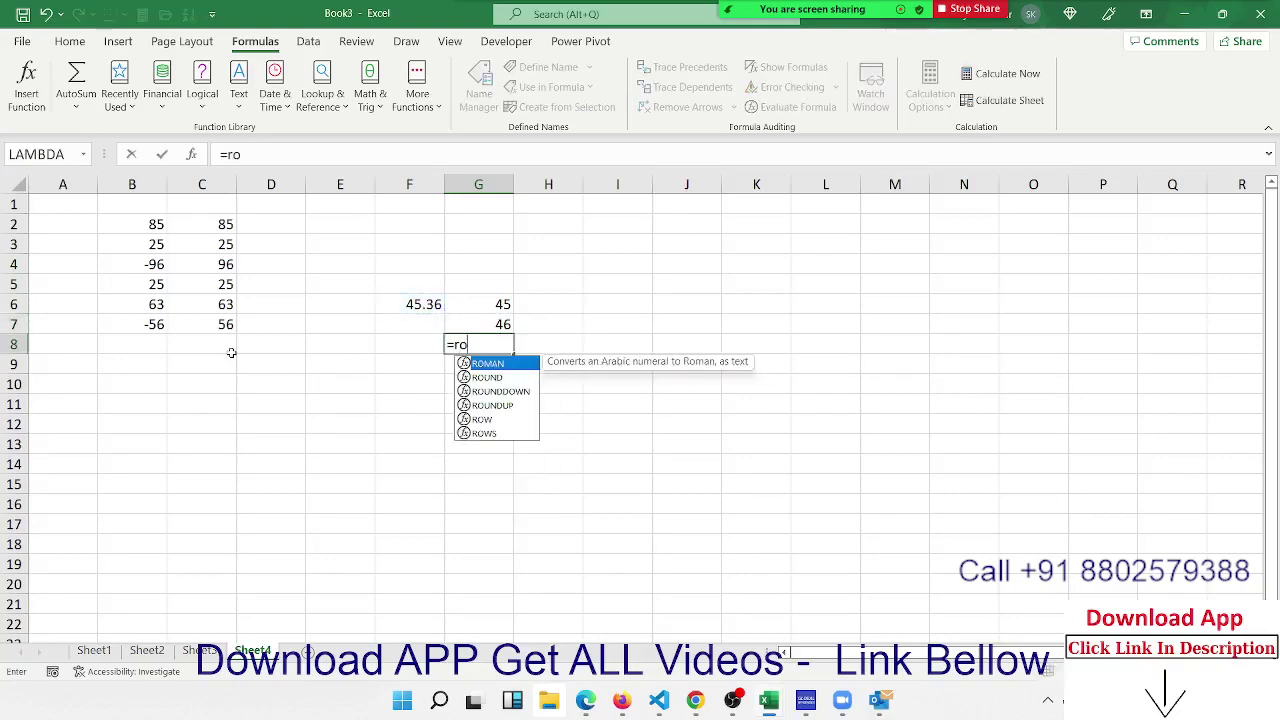
type("ud")
key("BackSpace")
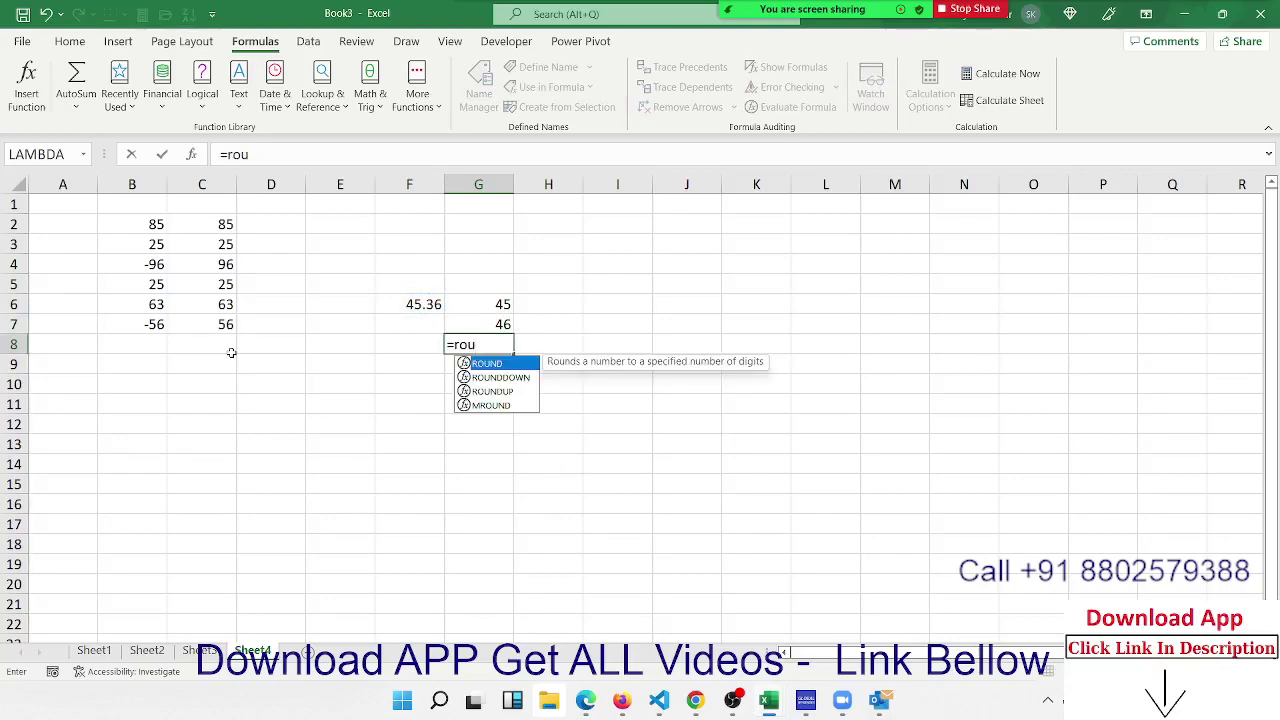
key("Down")
key("Tab")
key("Left")
key("Up")
key("Up")
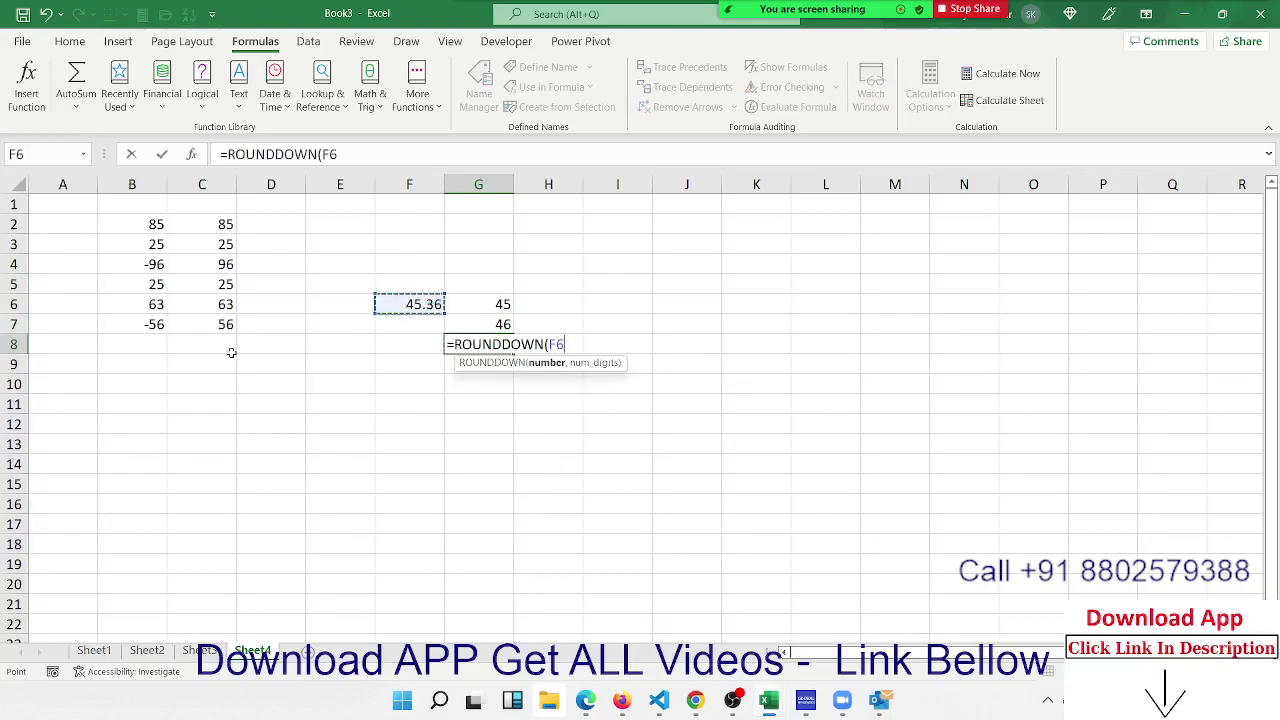
type(",0)")
key("Return")
key("Up")
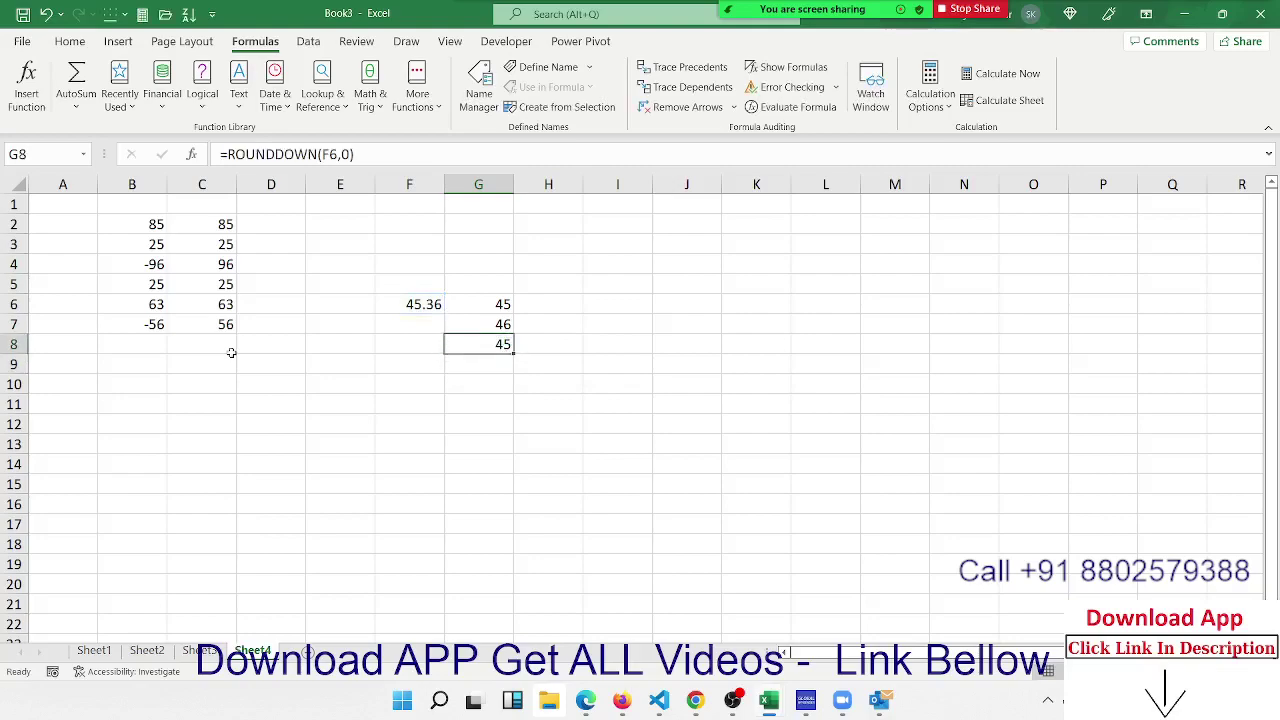
key("Down")
key("Down")
key("Left")
key("Left")
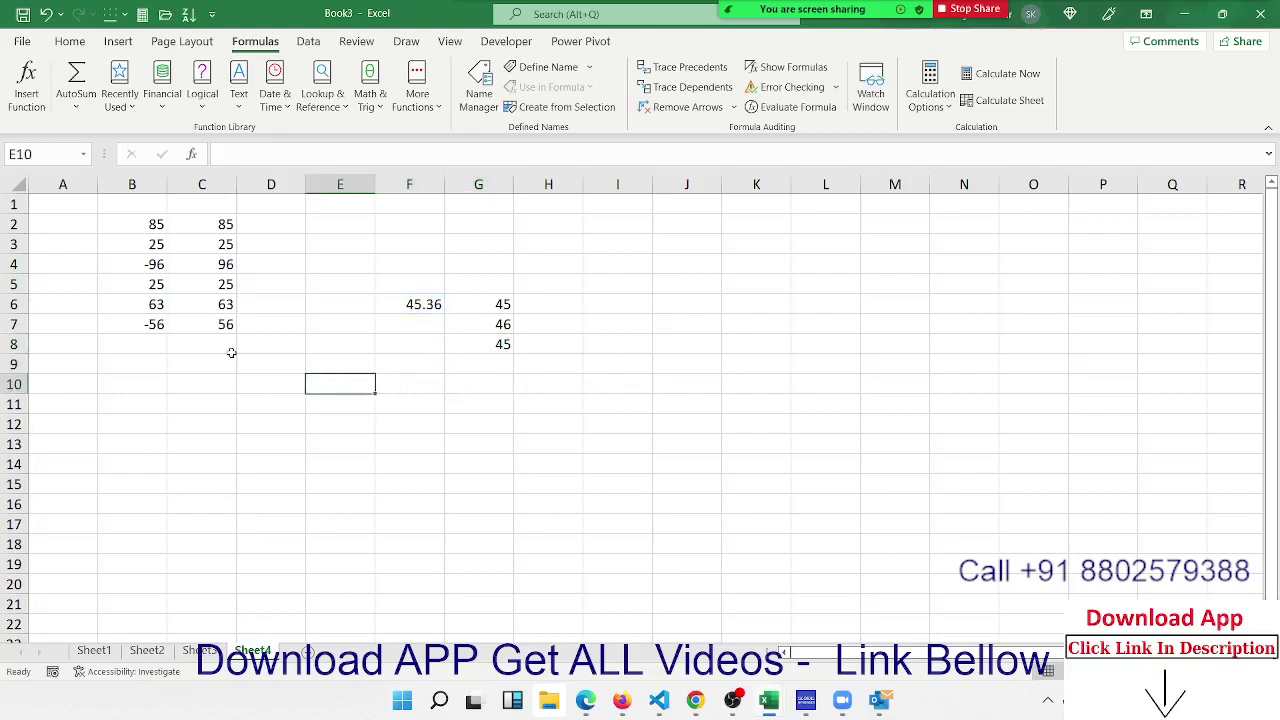
Enter 74322 in E10
type("5")
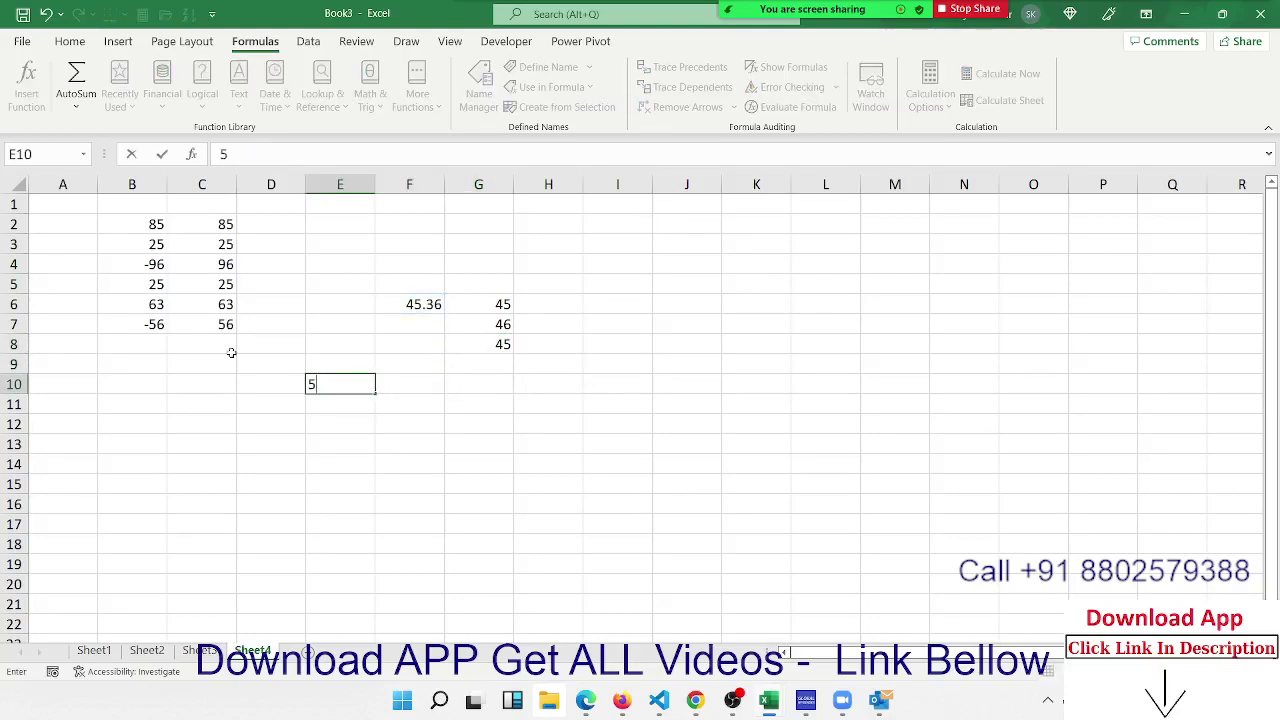
key("Escape")
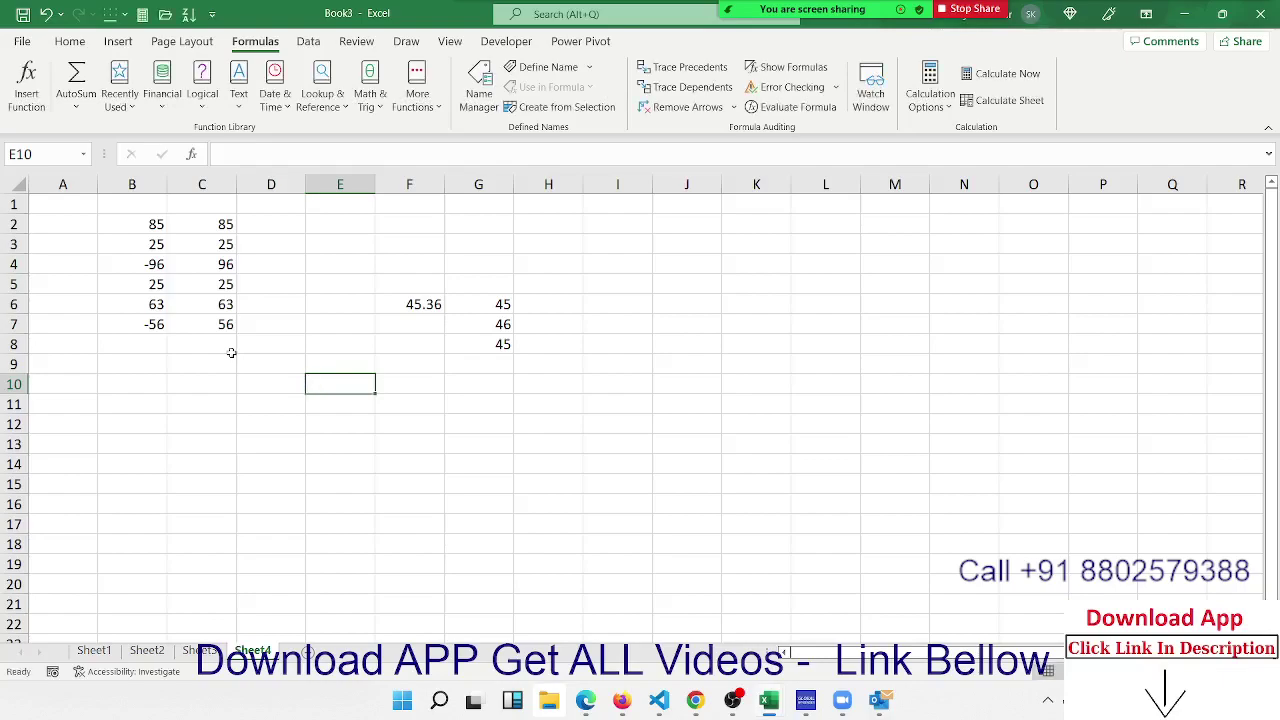
type("74")
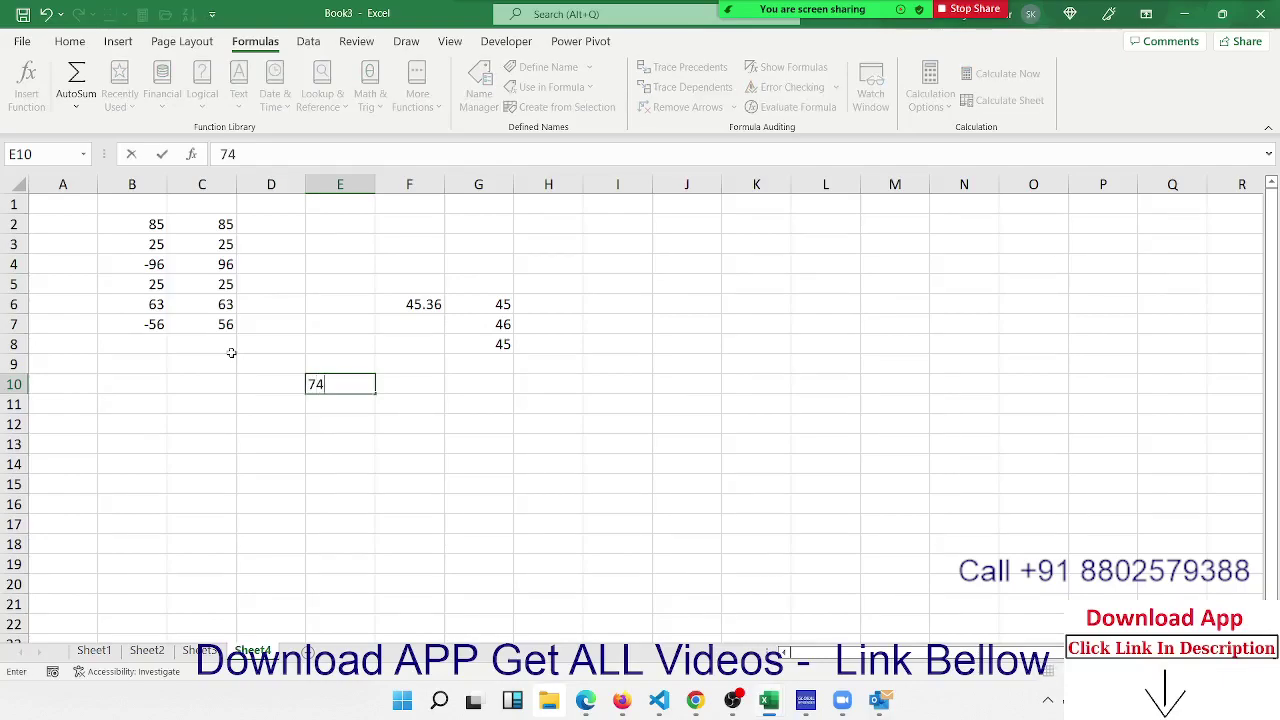
type("322")
key("Return")
key("Up")
key("Right")
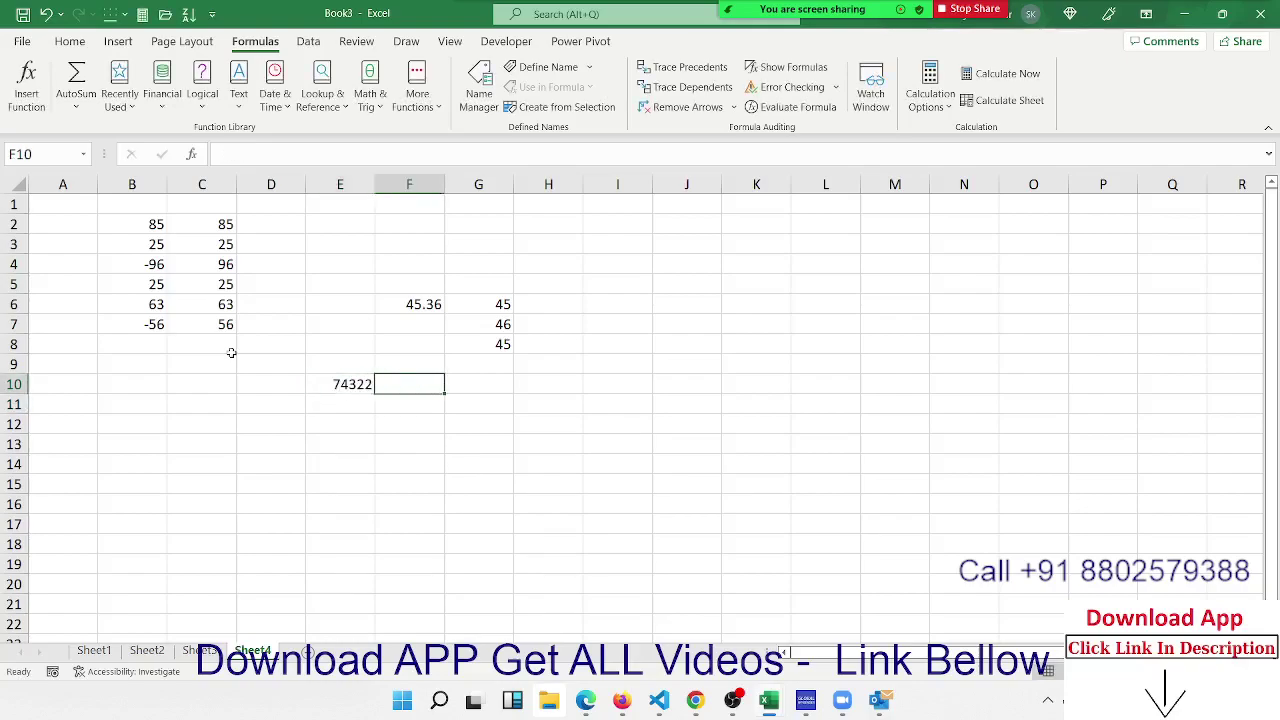
Enter =CEILING.MATH(E10,500) in F10 to round up to the nearest 500
type("=")
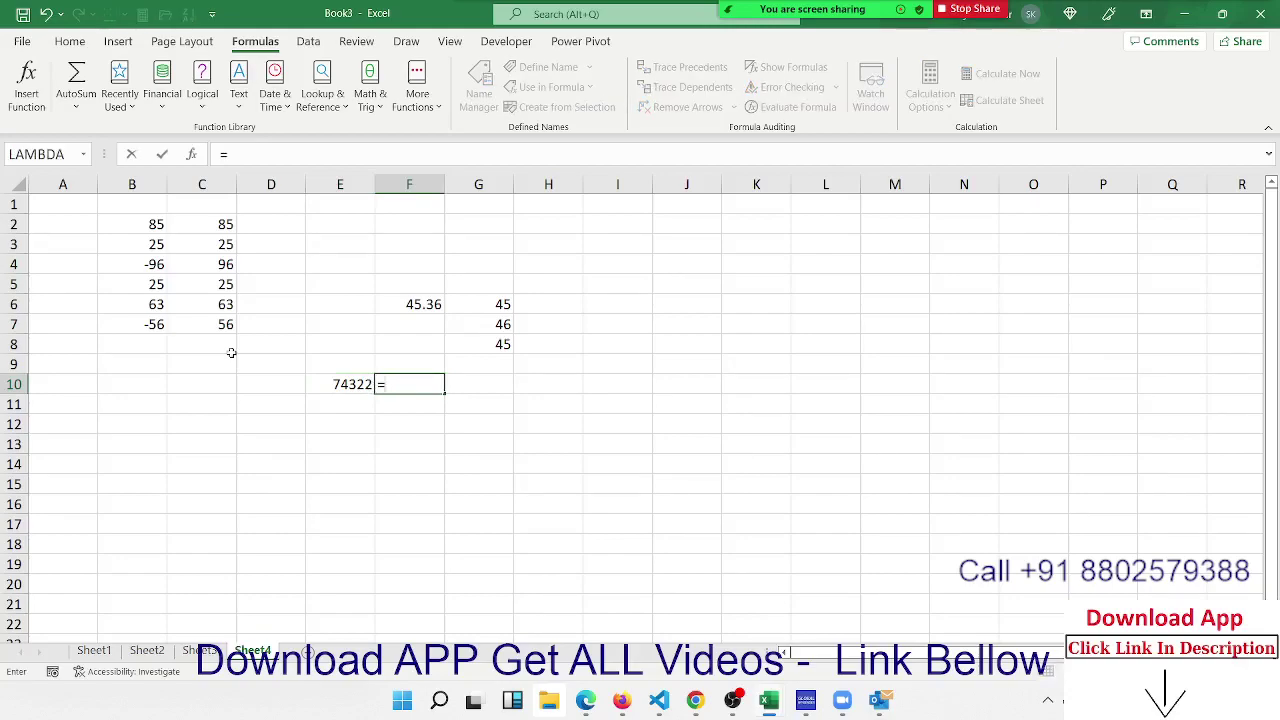
type("rou")
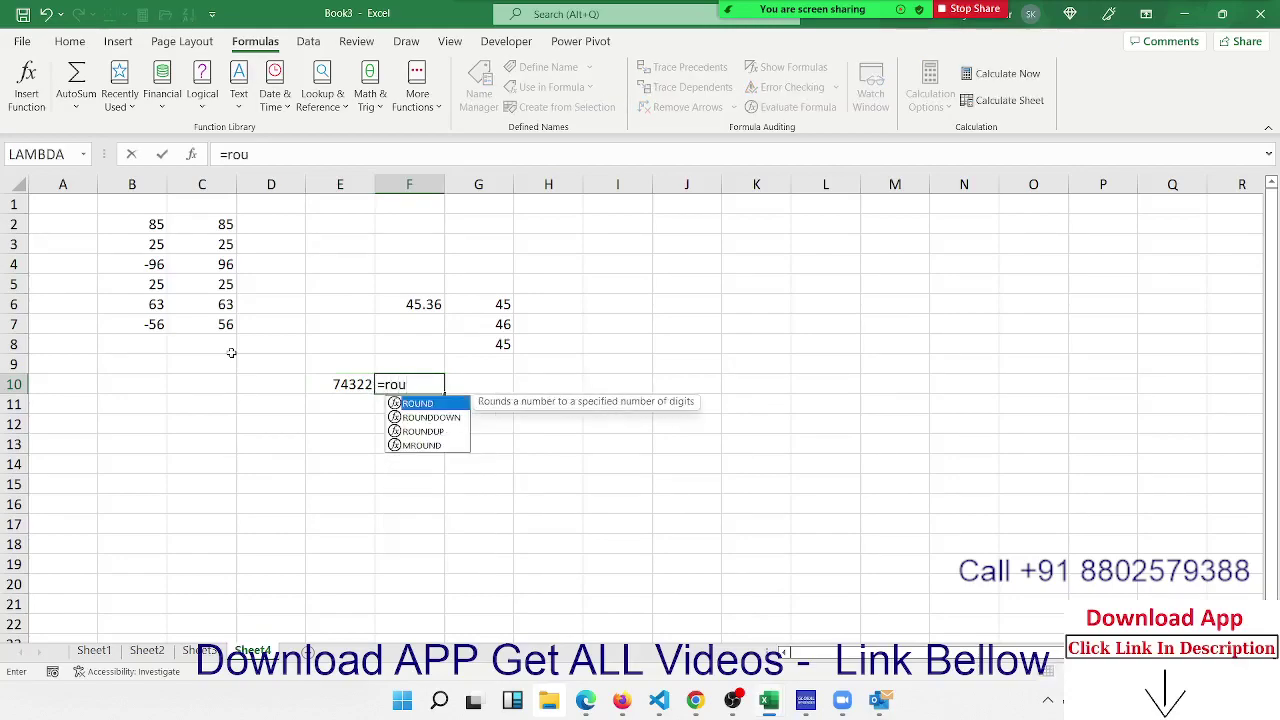
key("BackSpace")
key("BackSpace")
key("BackSpace")
type("c")
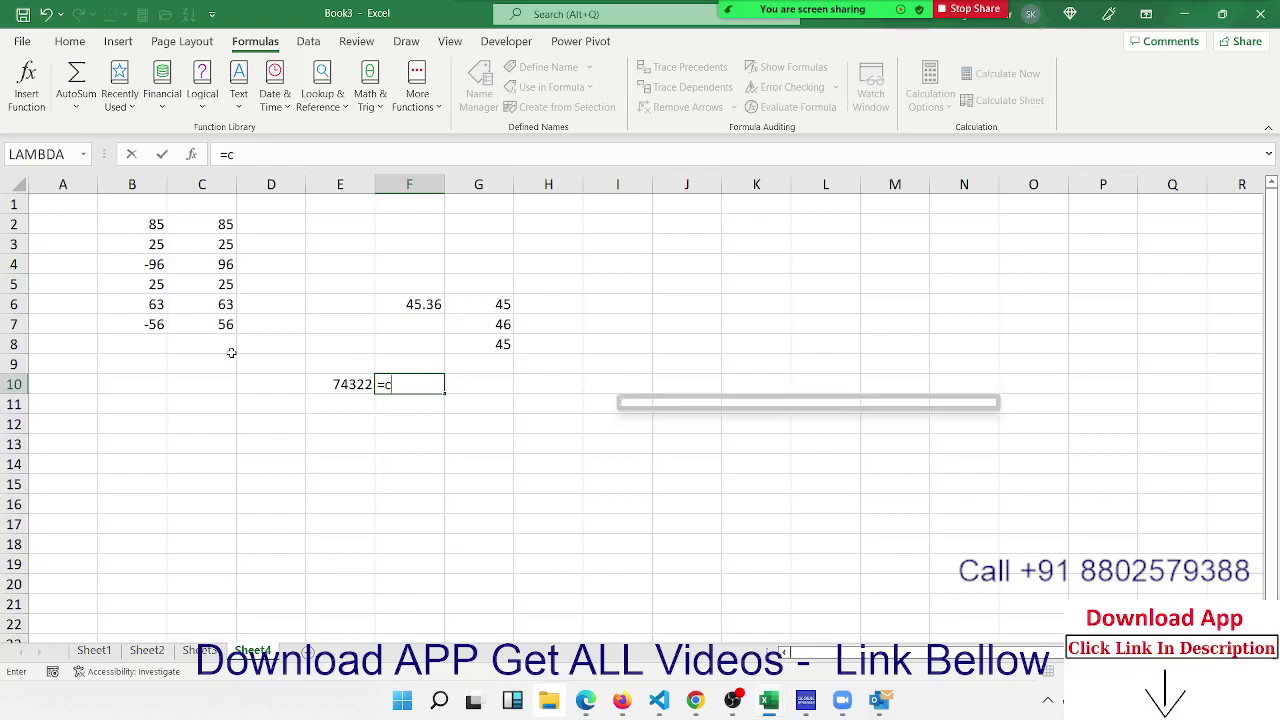
type("el")
key("BackSpace")
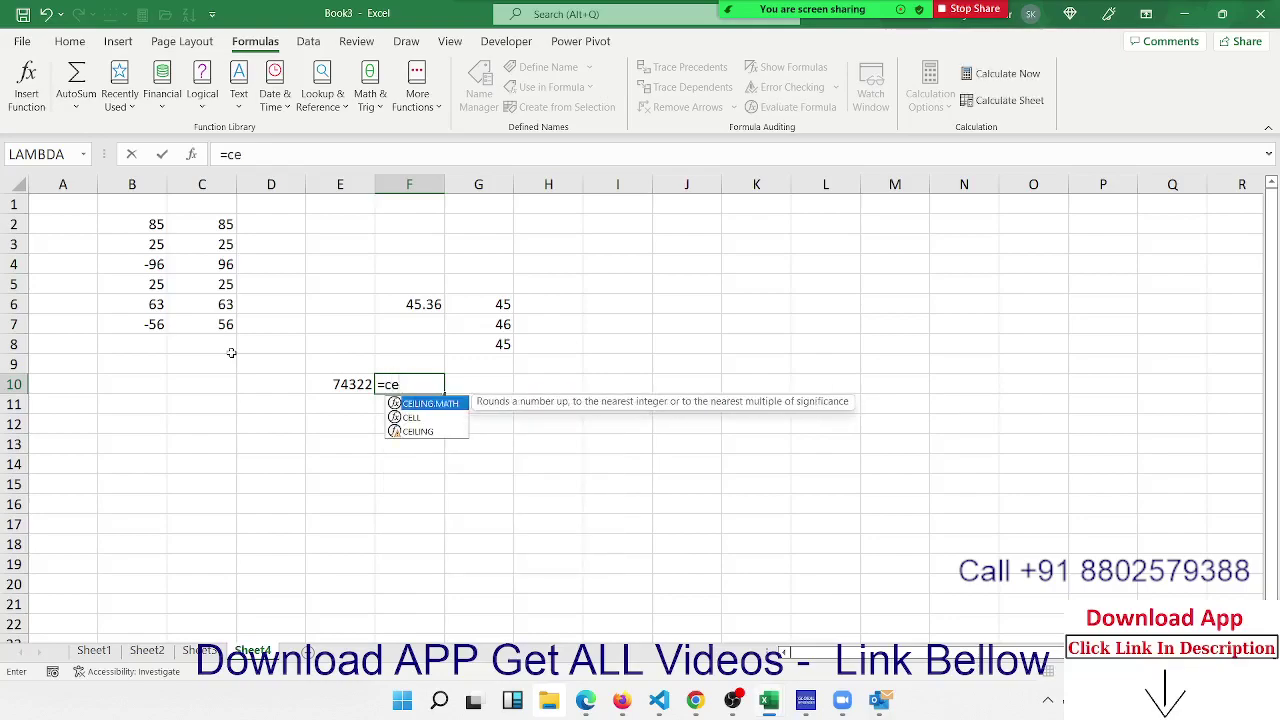
key("Tab")
key("Left")
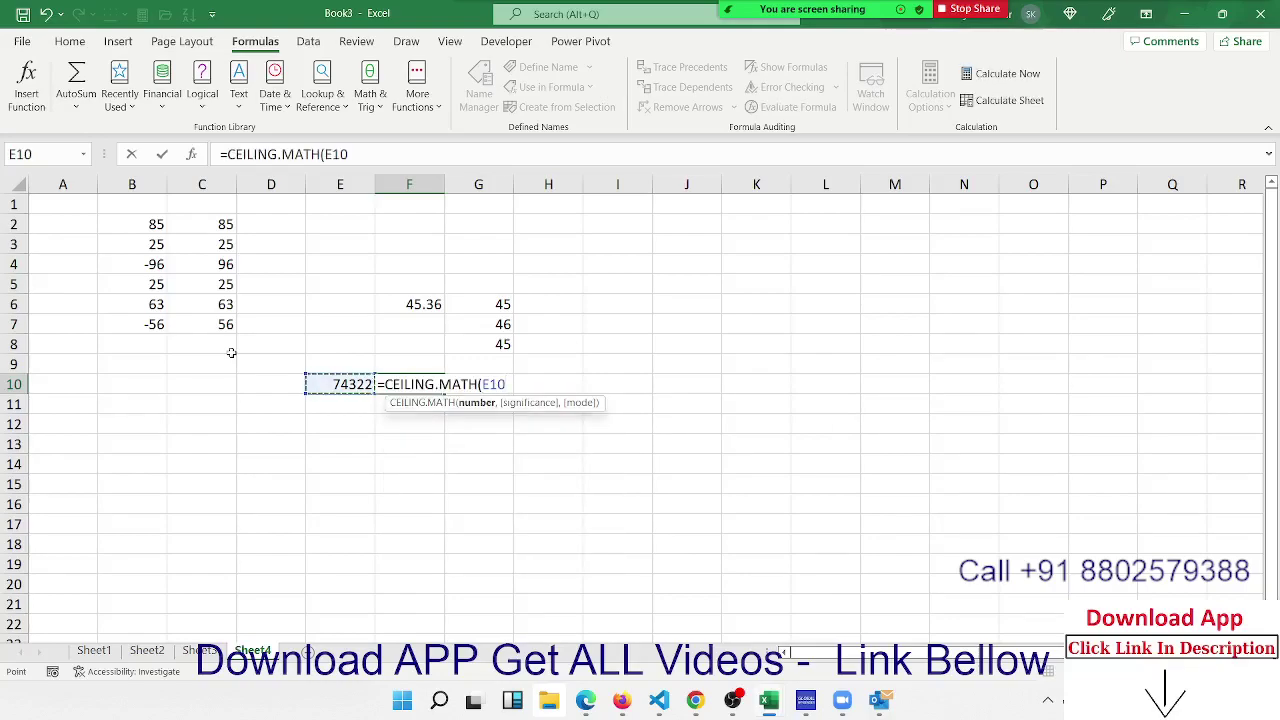
type(",")
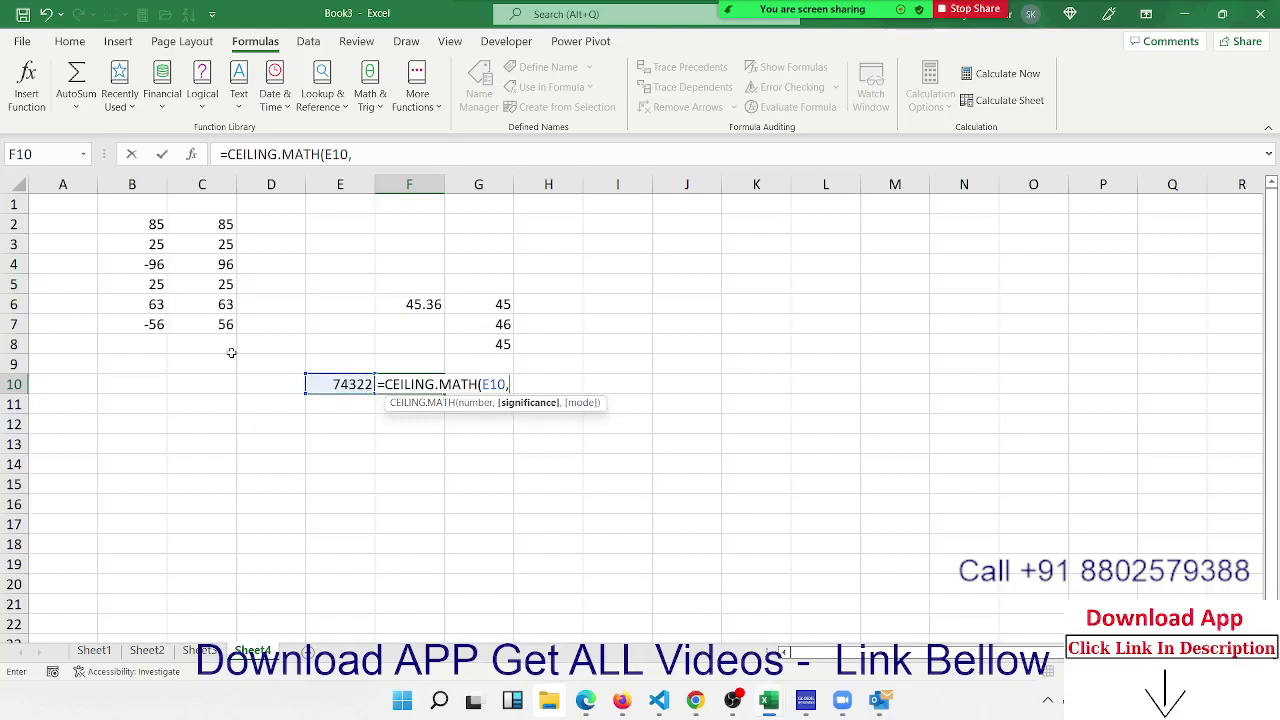
type("5")
type("00")
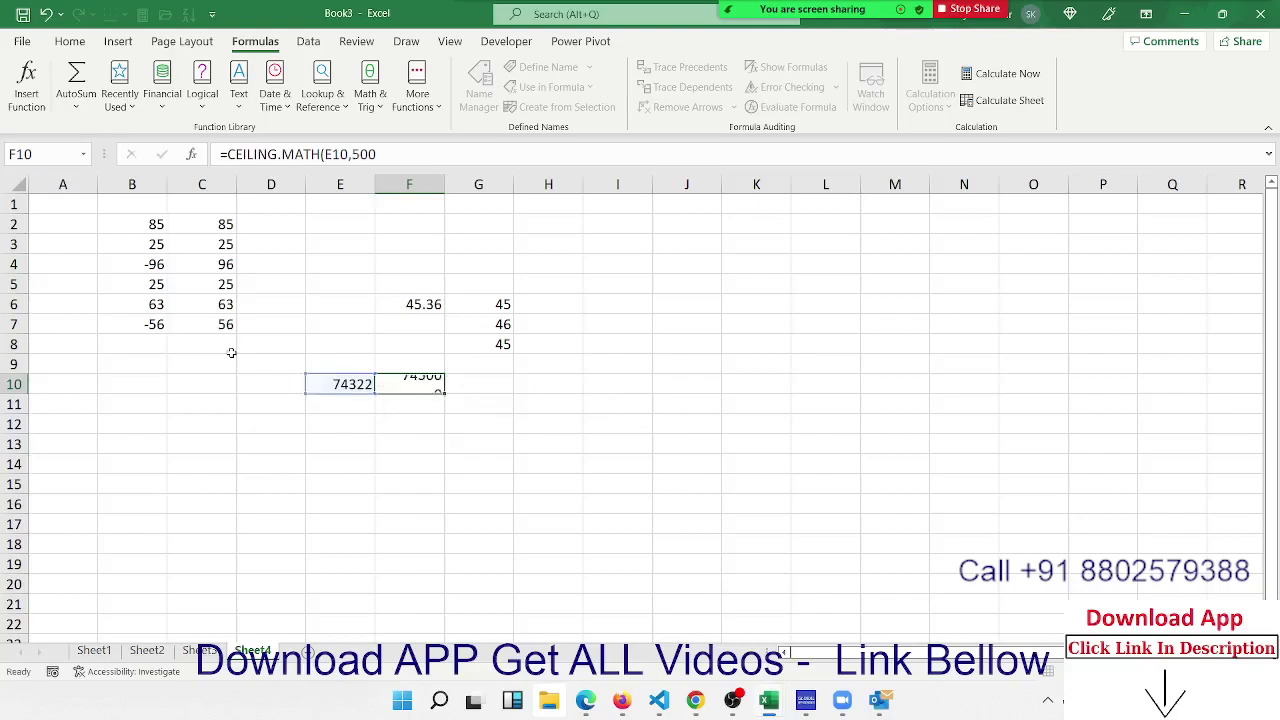
key("Return")
Change the number in E10 to 78542, so F10 shows 79000
key("Up")
key("Left")
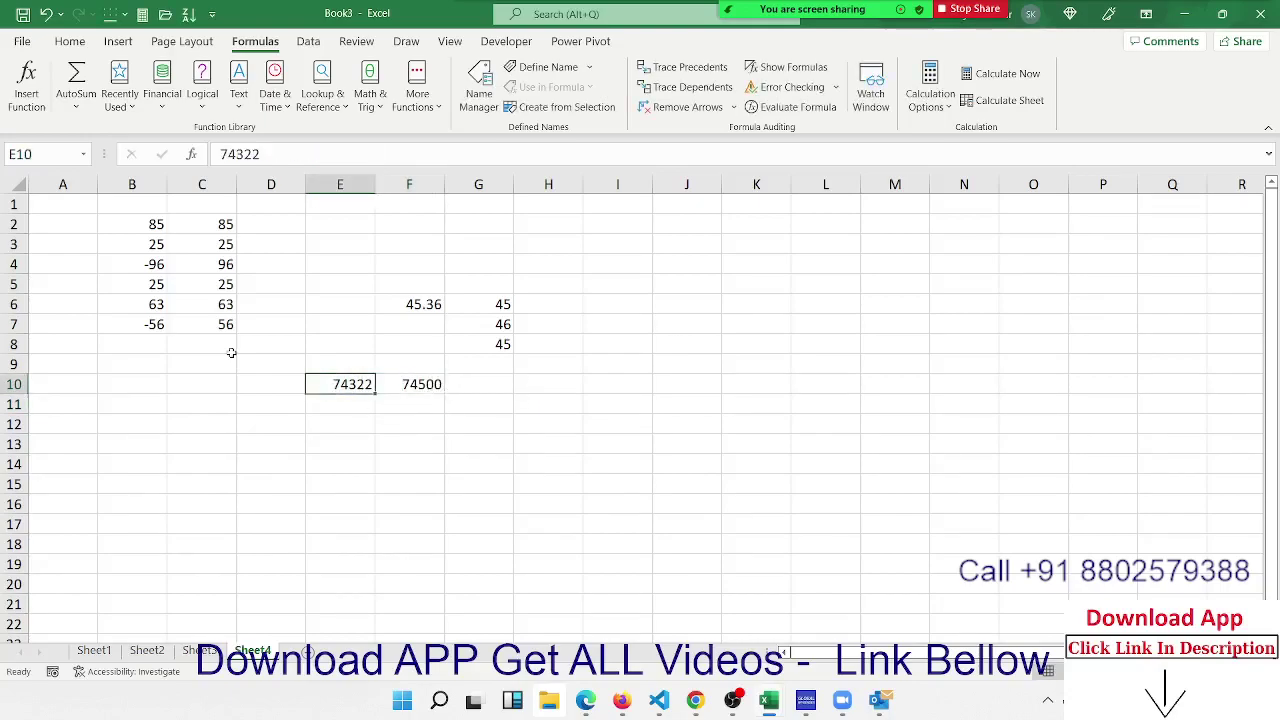
type("78542")
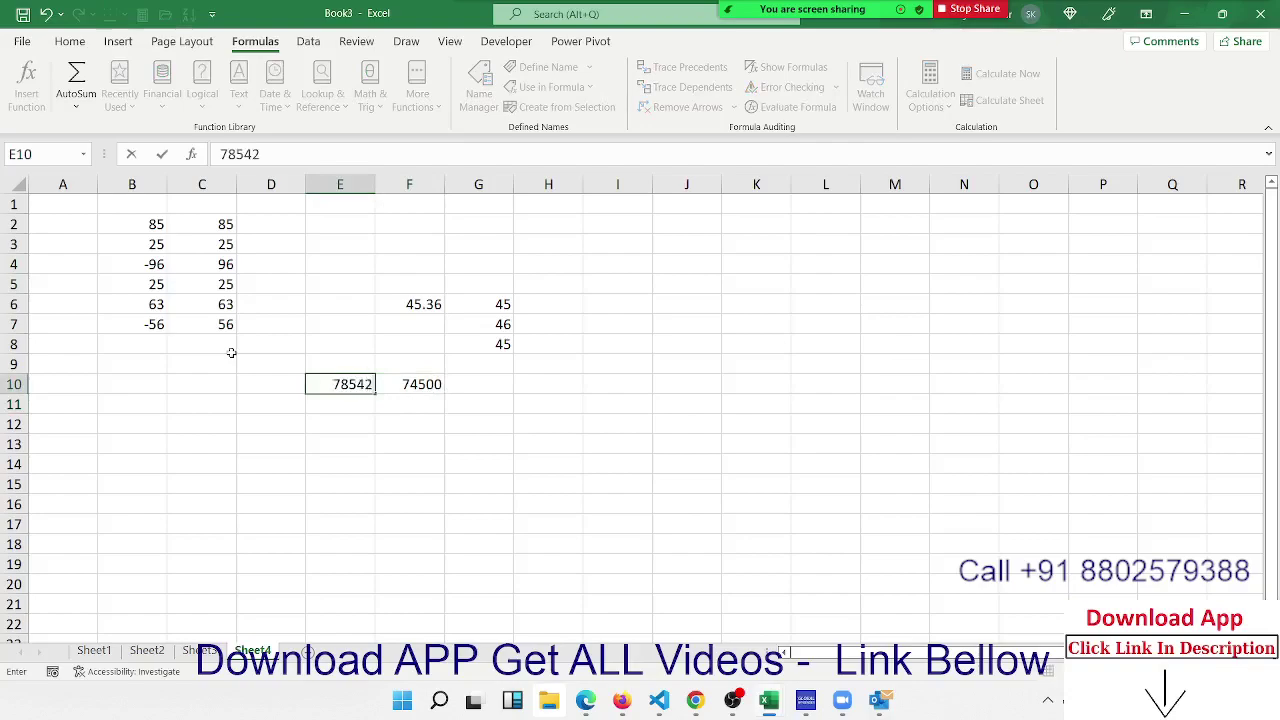
key("Return")
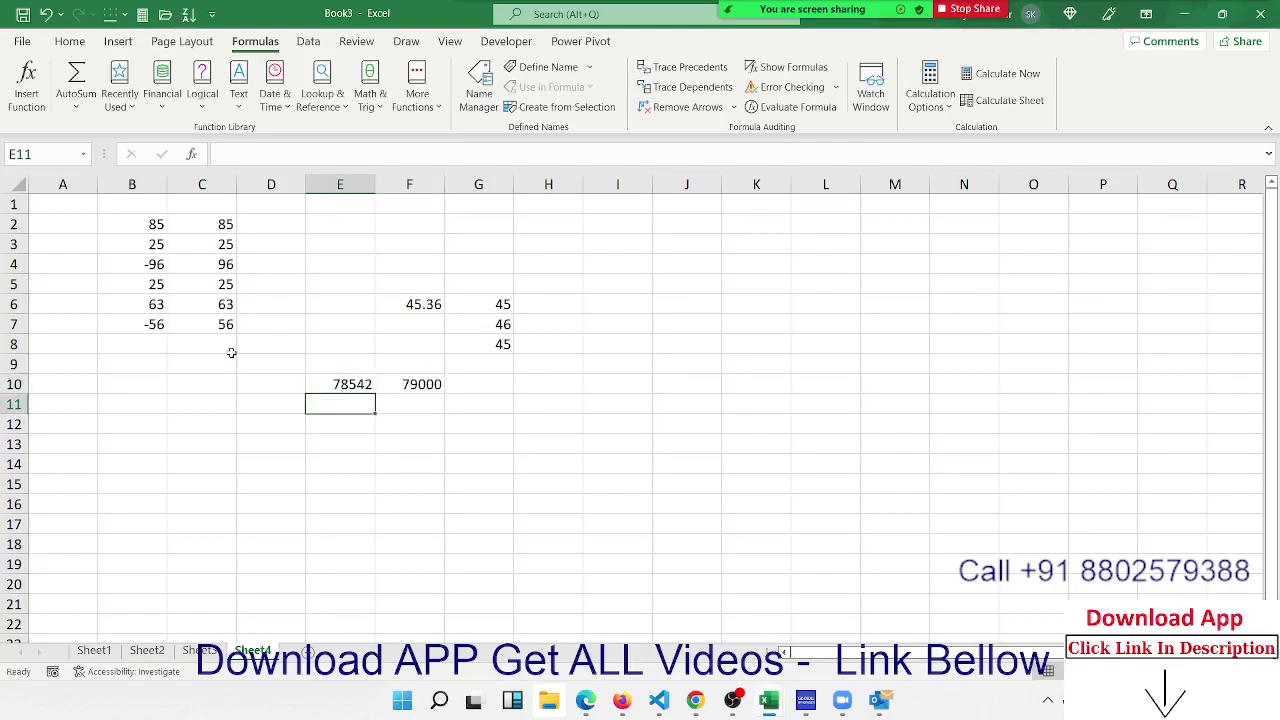
Enter =FLOOR.MATH(E10,500) in G10, returning 78500
key("Up")
key("Right")
key("Right")
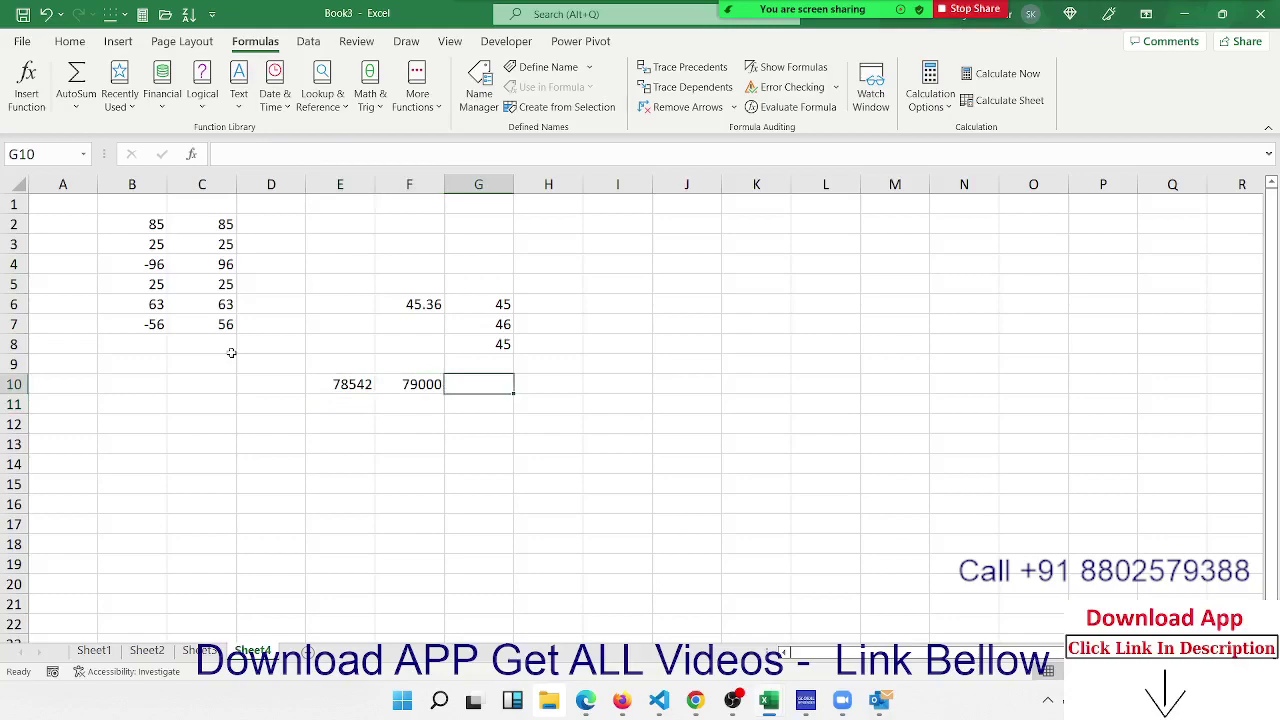
type("=")
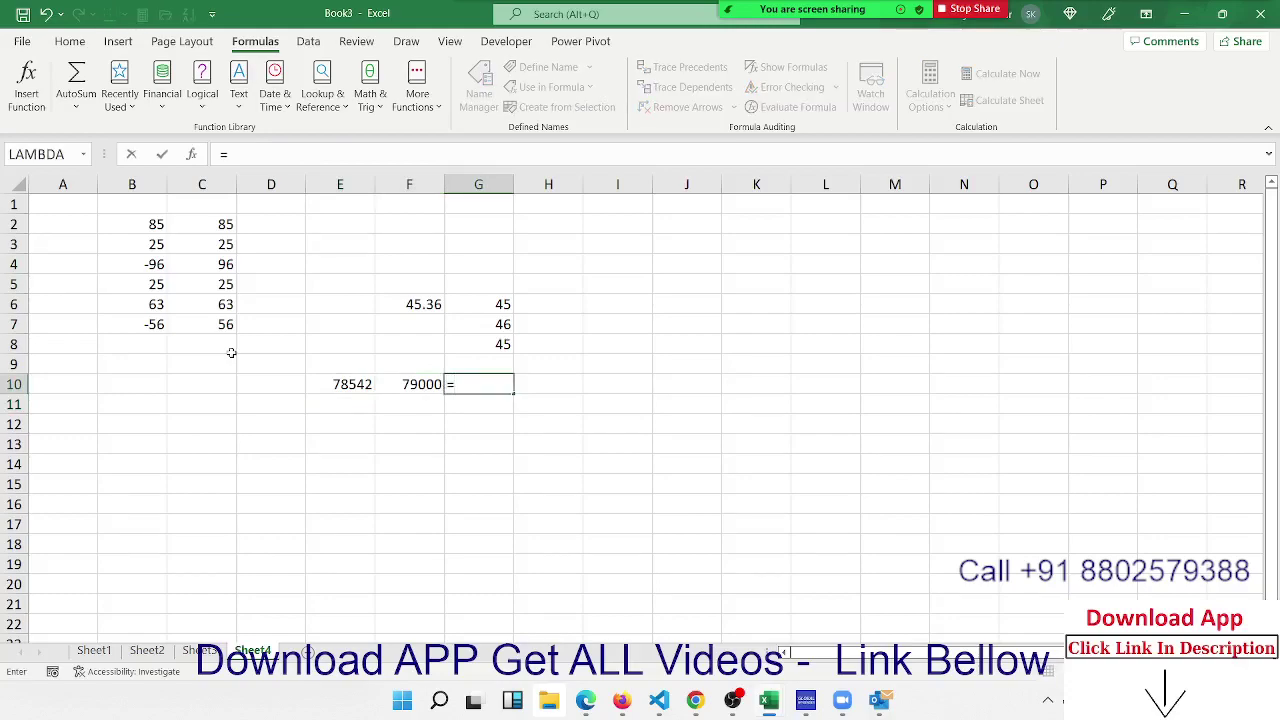
type("flo")
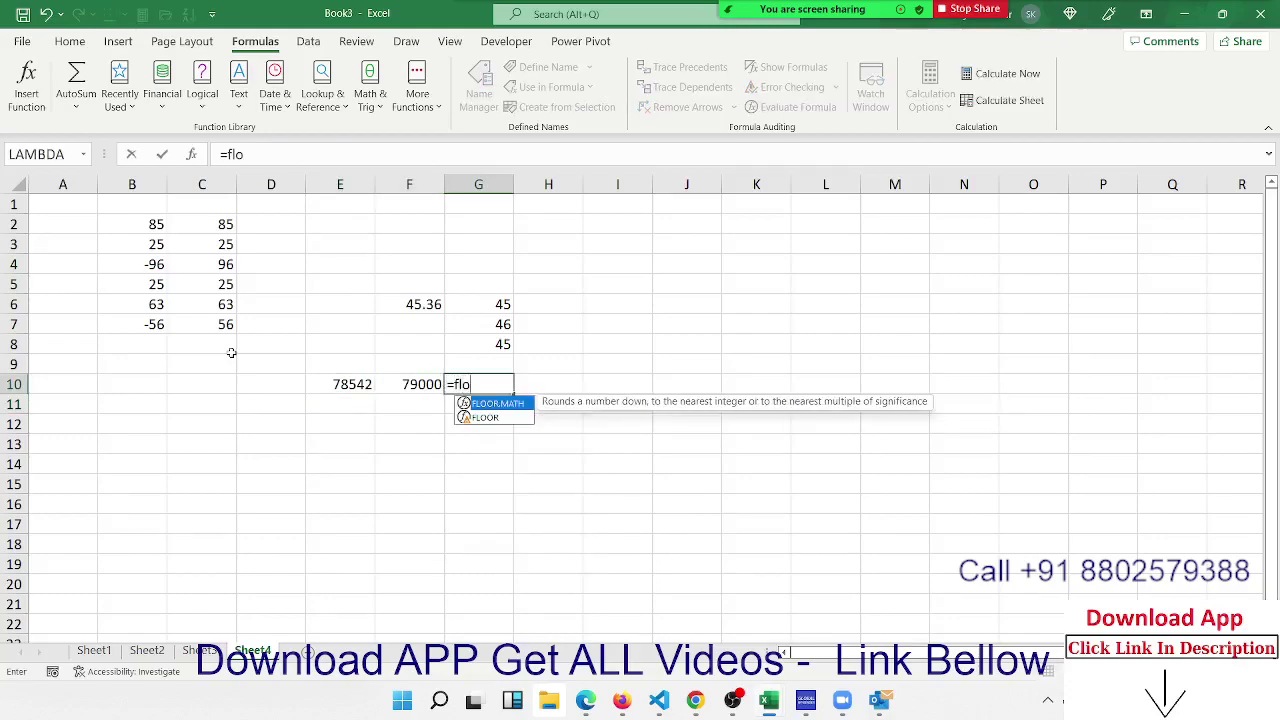
key("Tab")
key("Left")
key("Left")
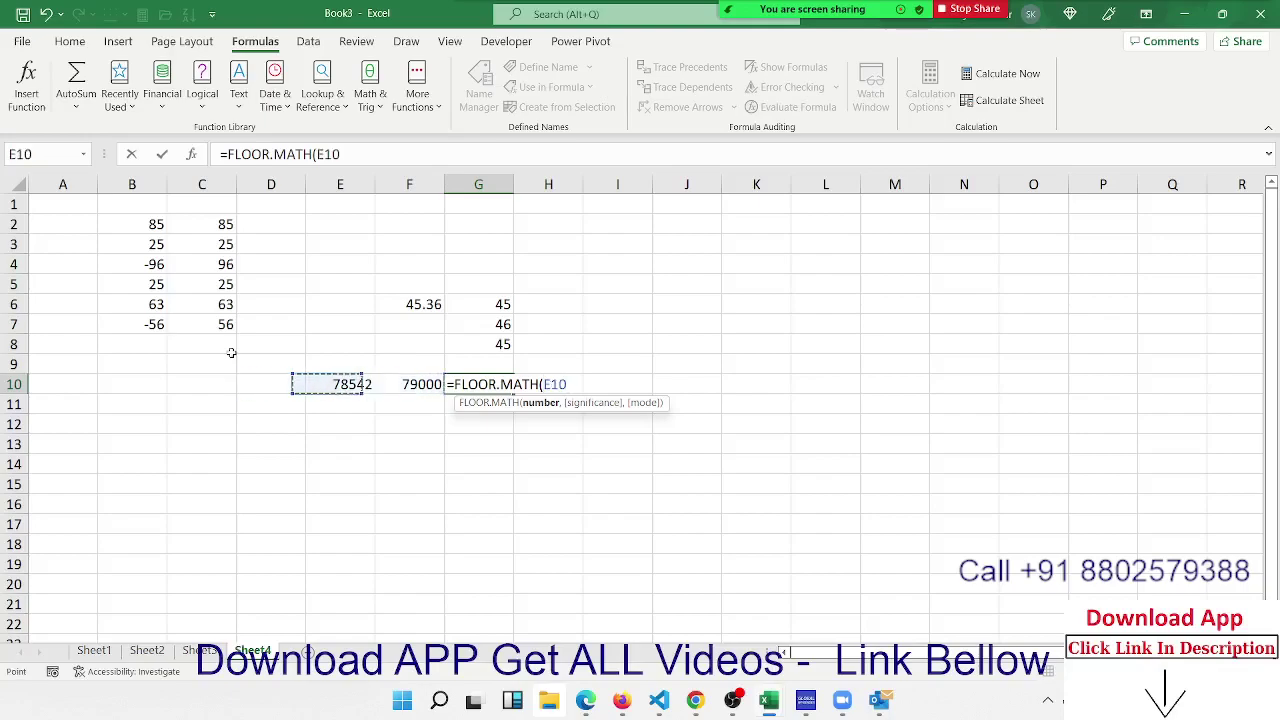
type(",500")
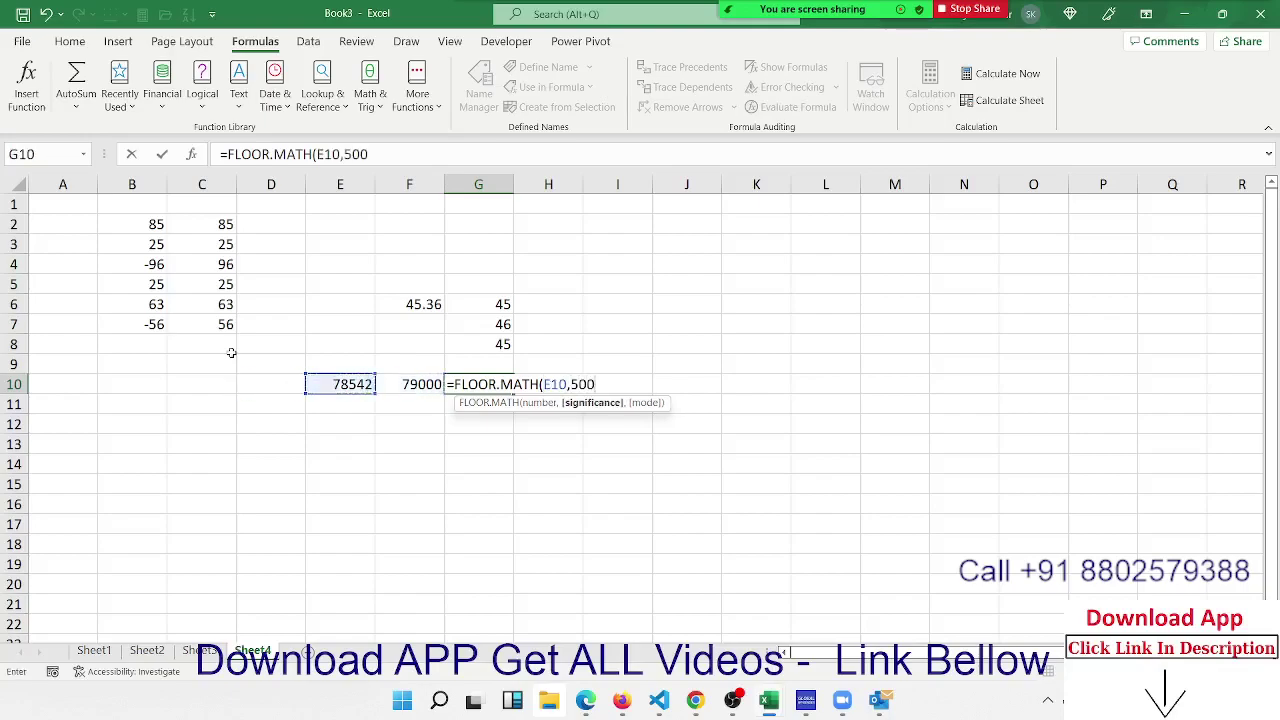
key("Return")
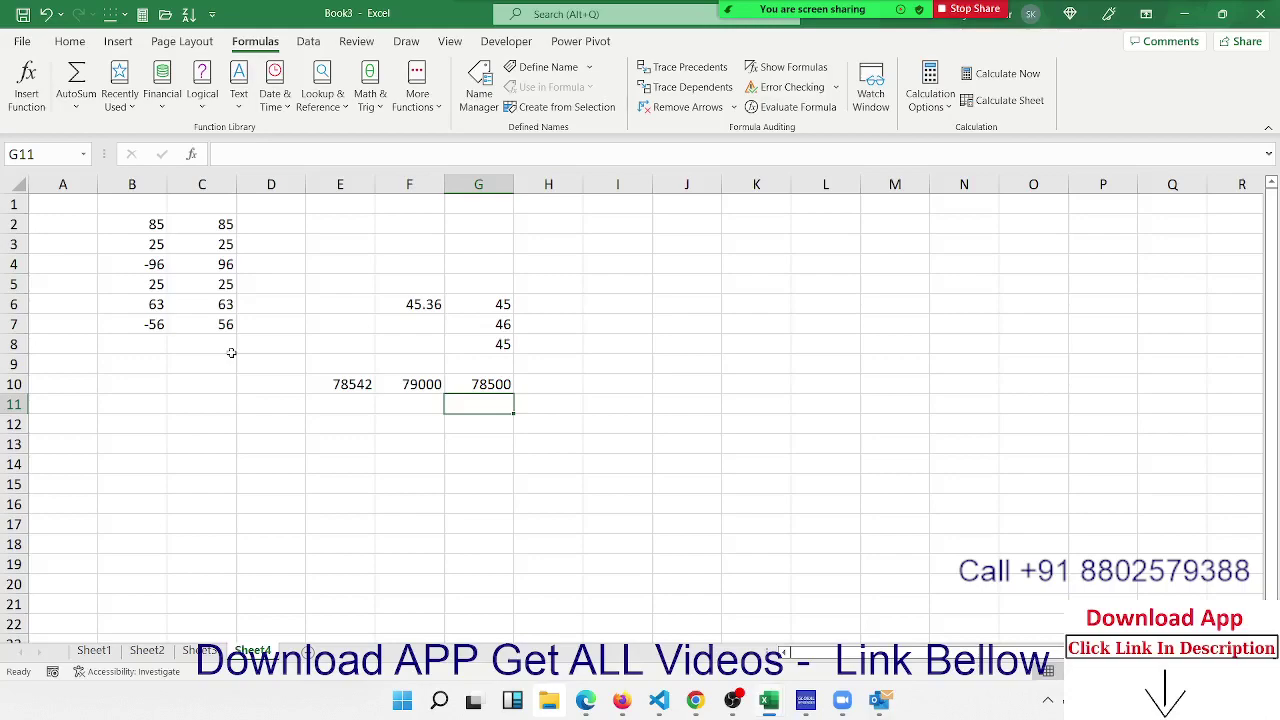
key("Down")
key("Down")
key("Left")
key("Left")
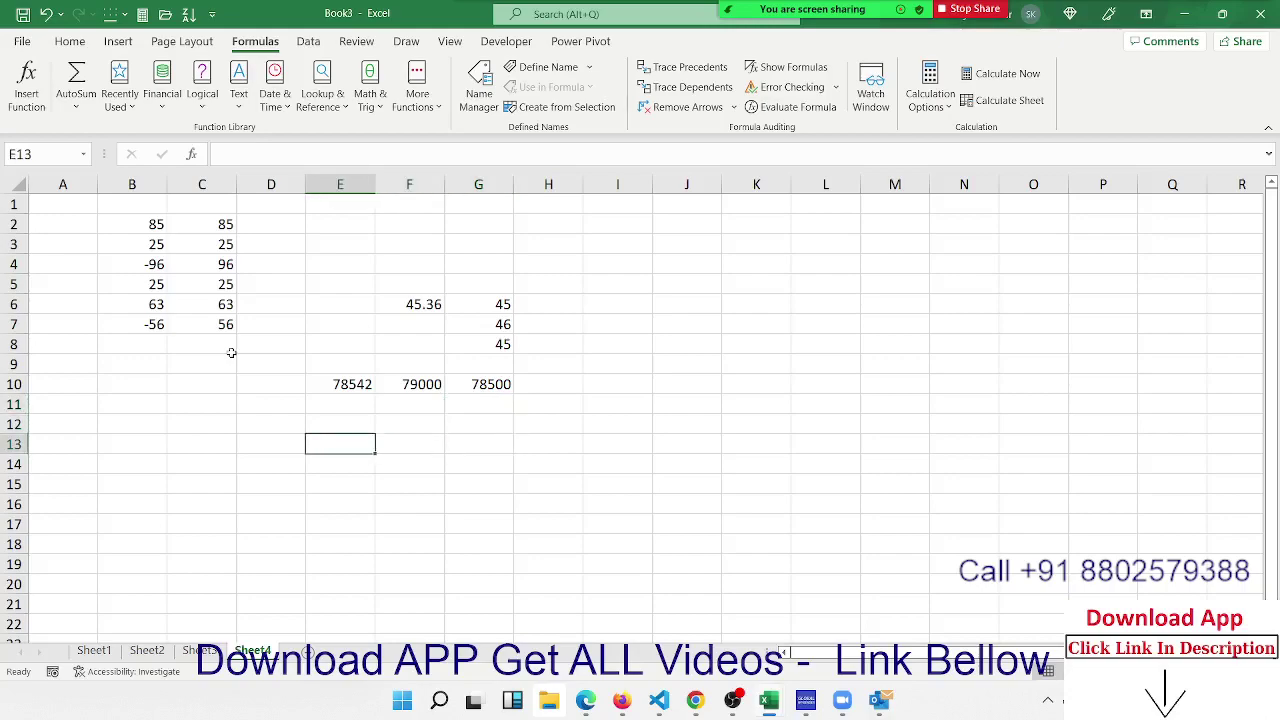
Enter 45.36 in E13 and an INT formula on E13 in F13
type("45")
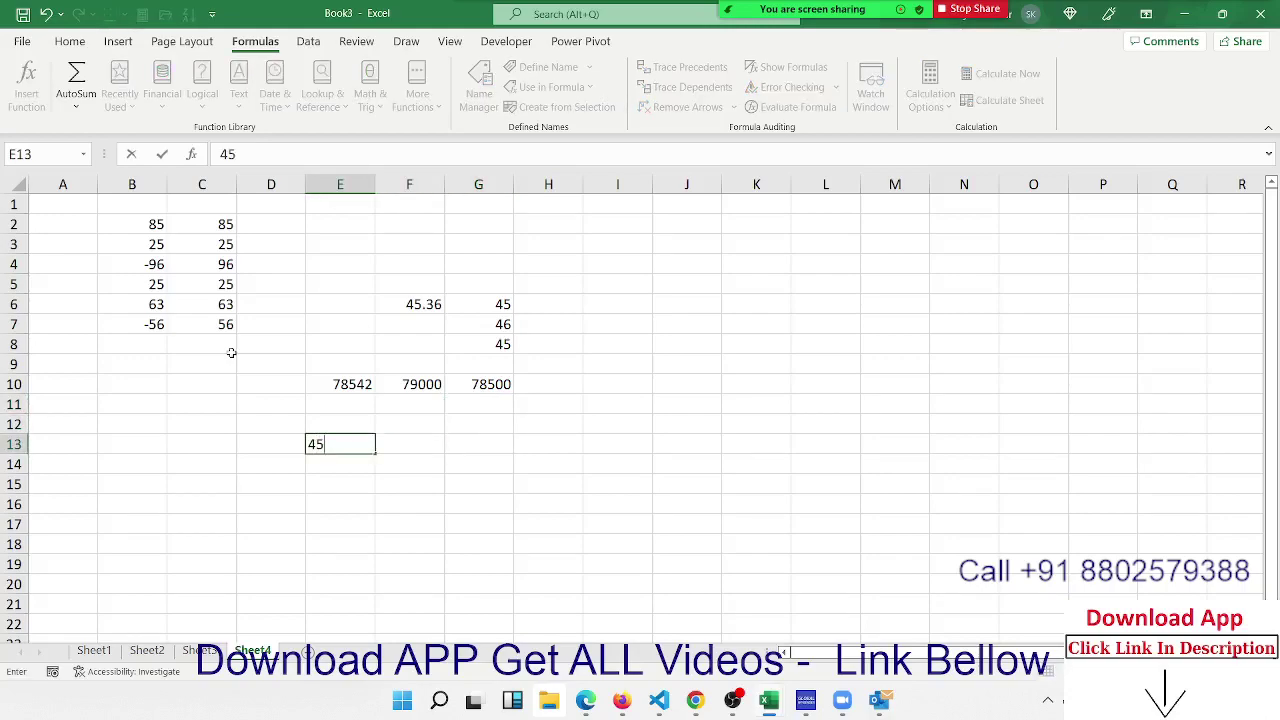
type(".36")
key("Return")
key("Up")
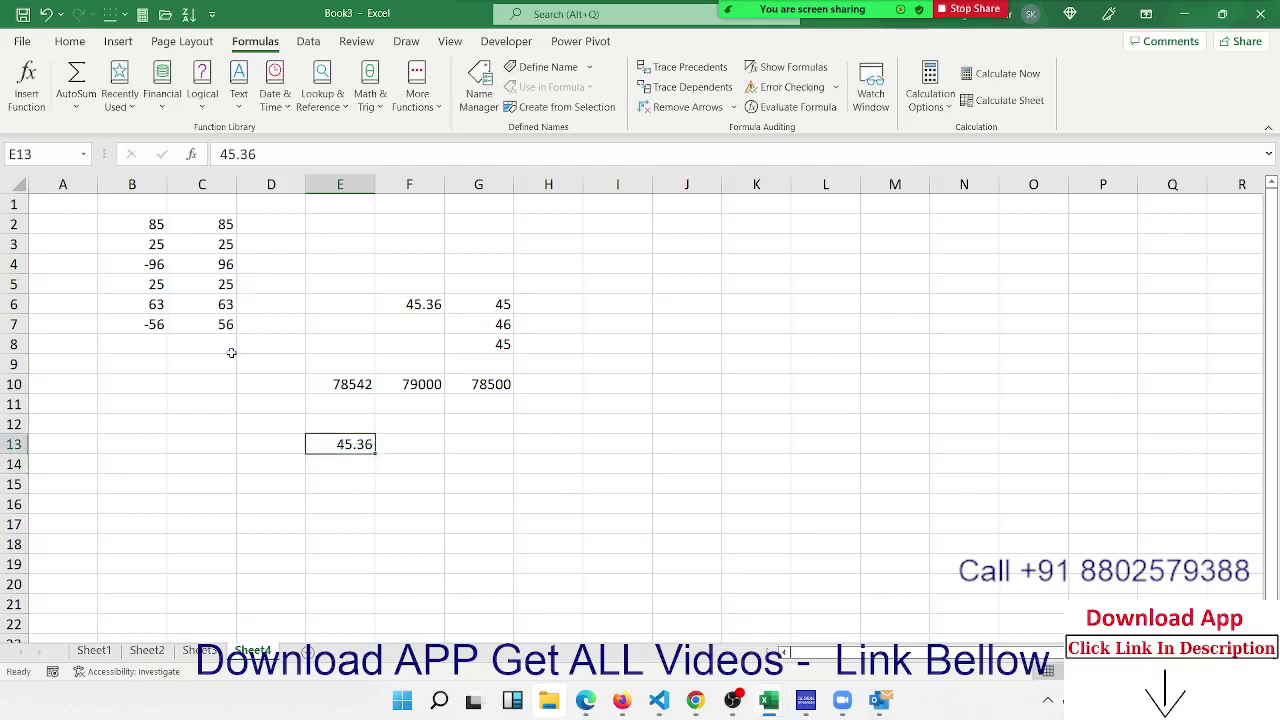
key("Right")
type("=in")
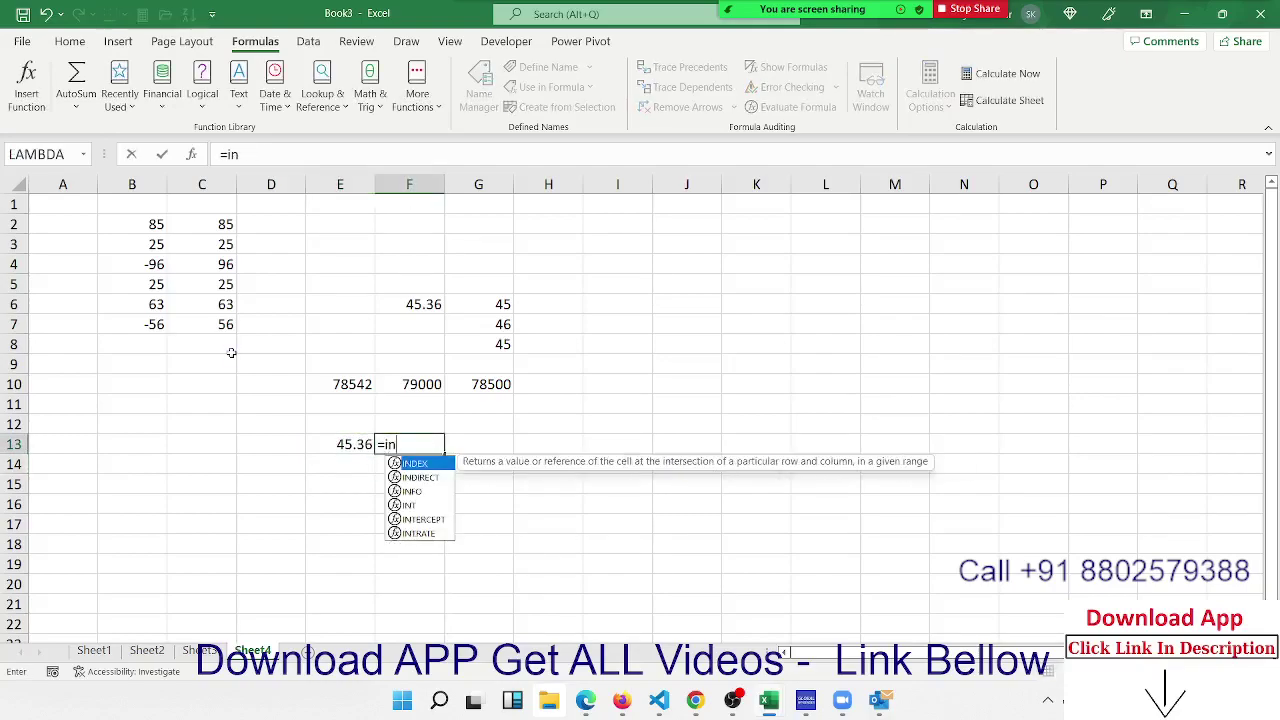
type("t")
key("Tab")
key("Left")
key("Return")
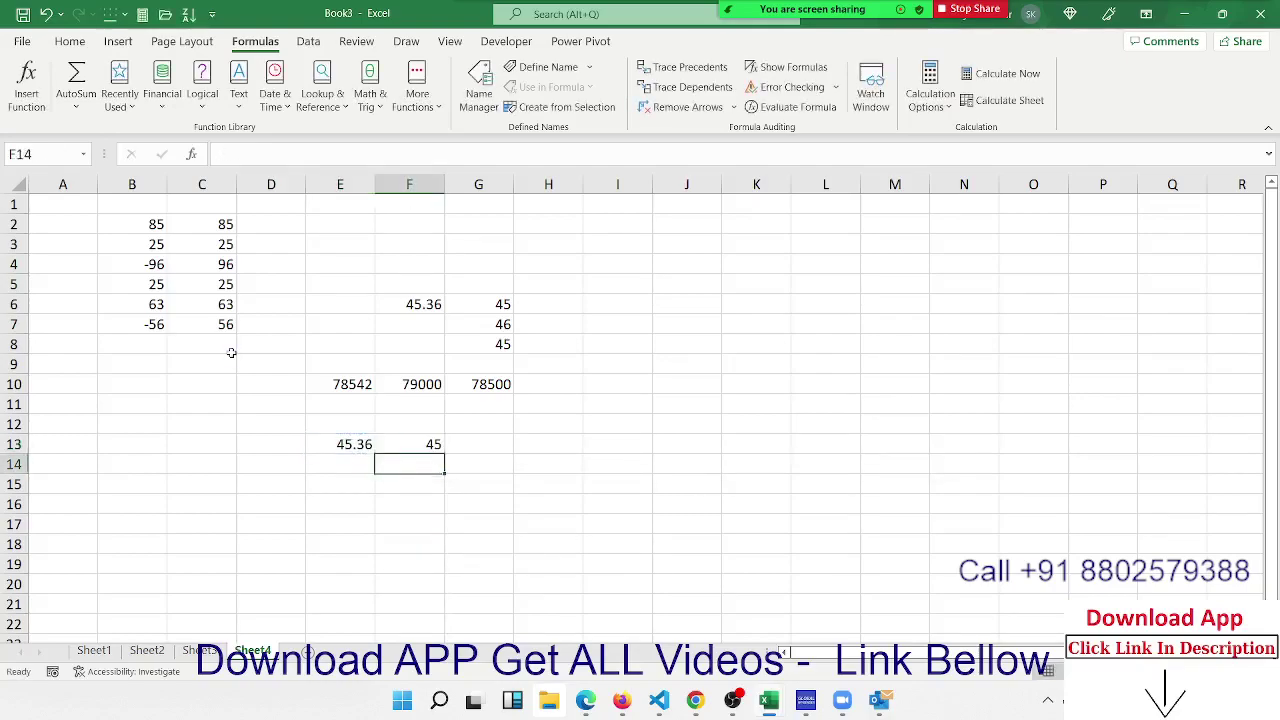
key("Up")
Rewrite F13 as =E13-INT(E13), accepting the correction, to show 0.36
key("F2")
key("BackSpace")
key("BackSpace")
key("BackSpace")
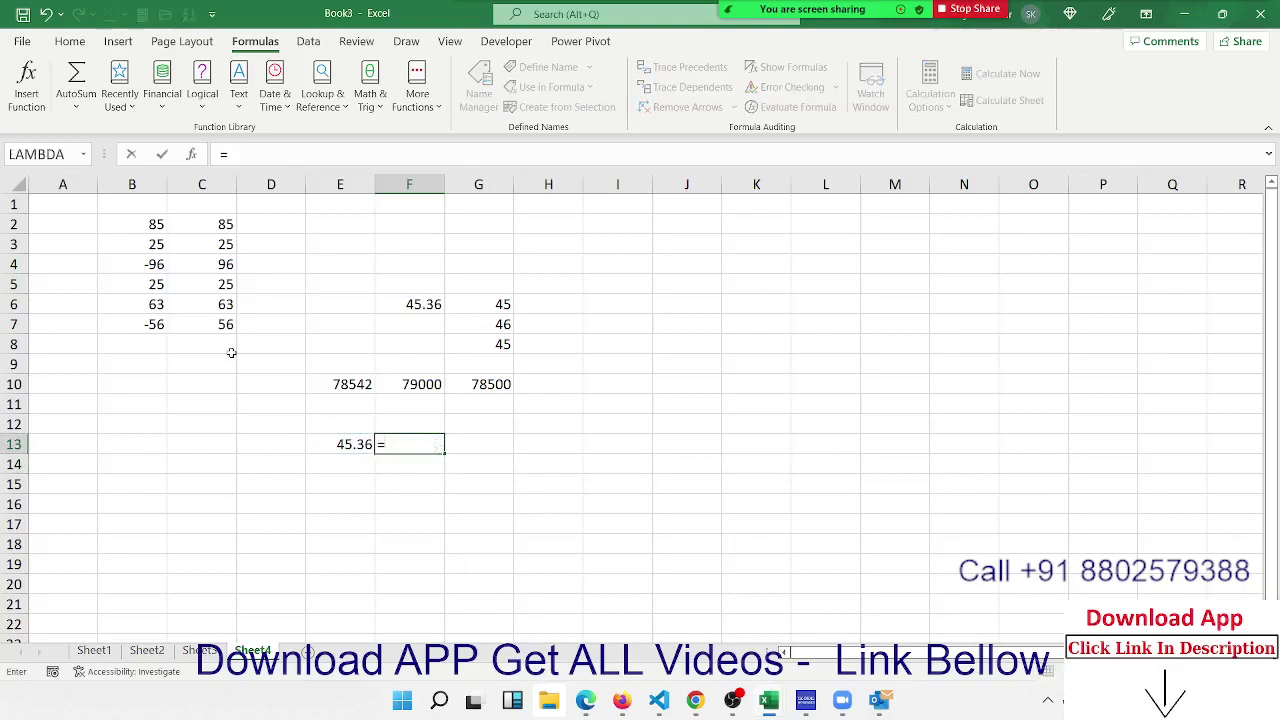
key("Left")
type("-")
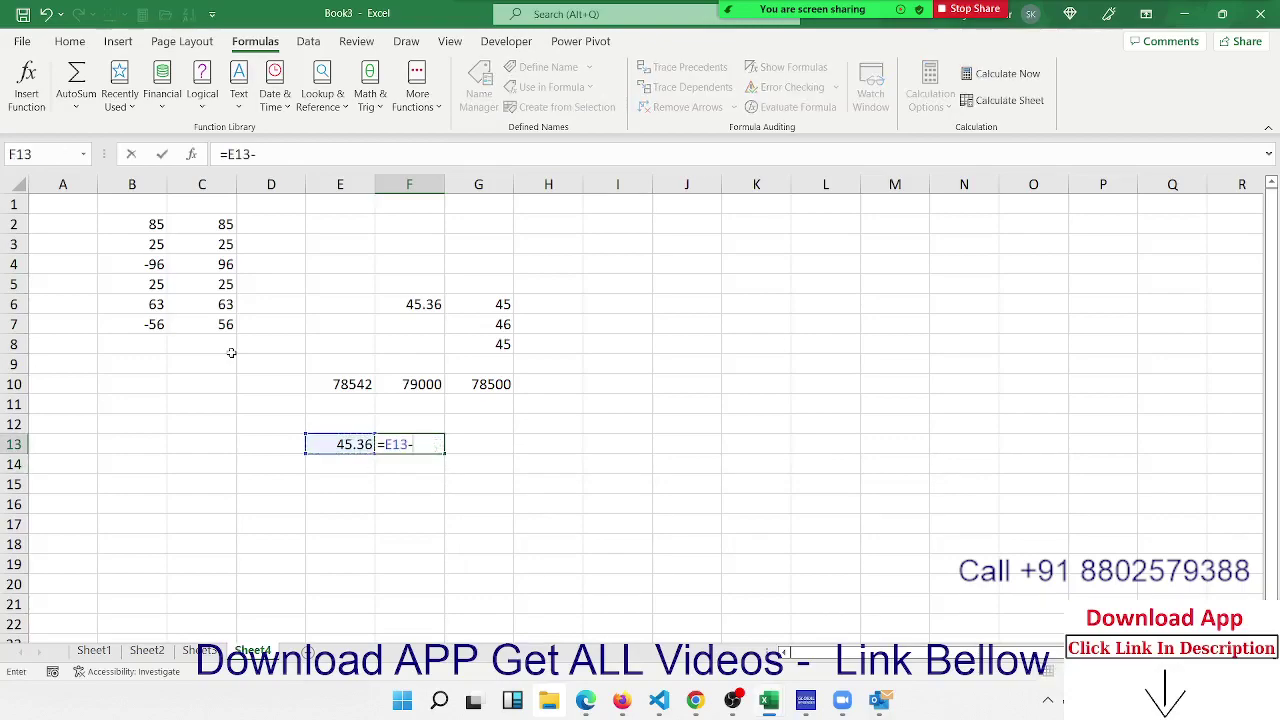
type("int")
key("Tab")
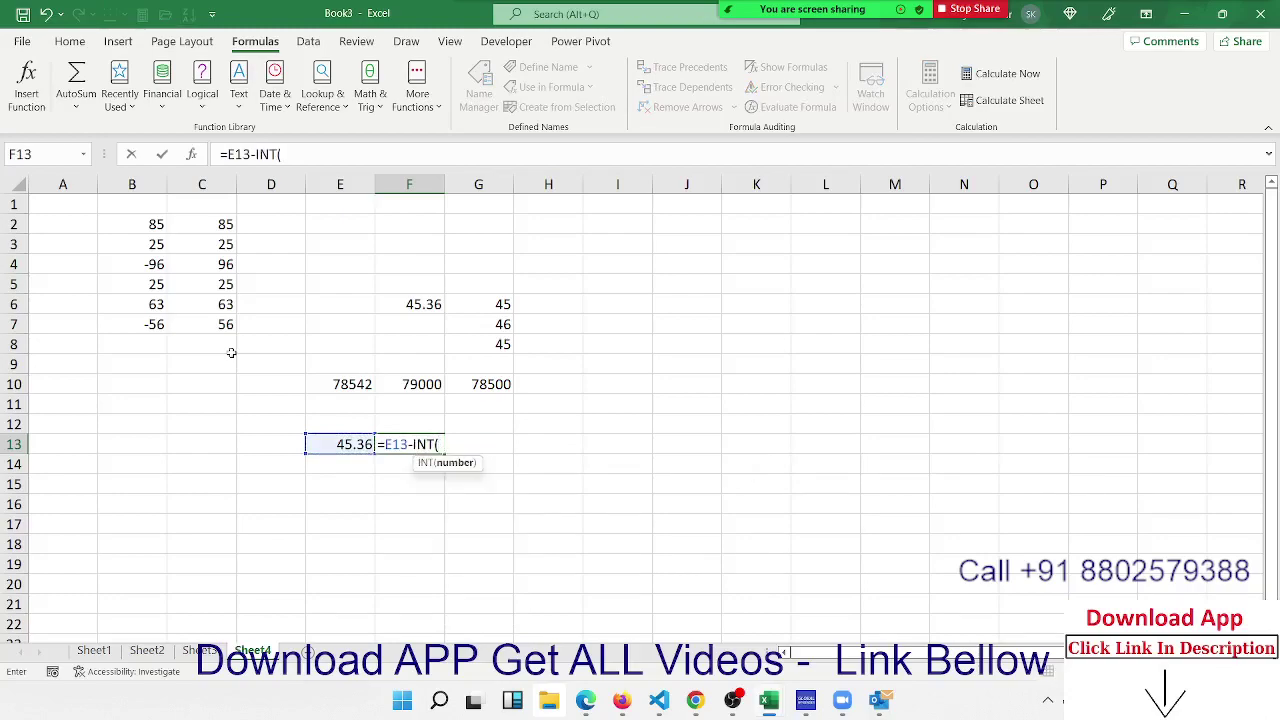
key("Left")
key("Return")
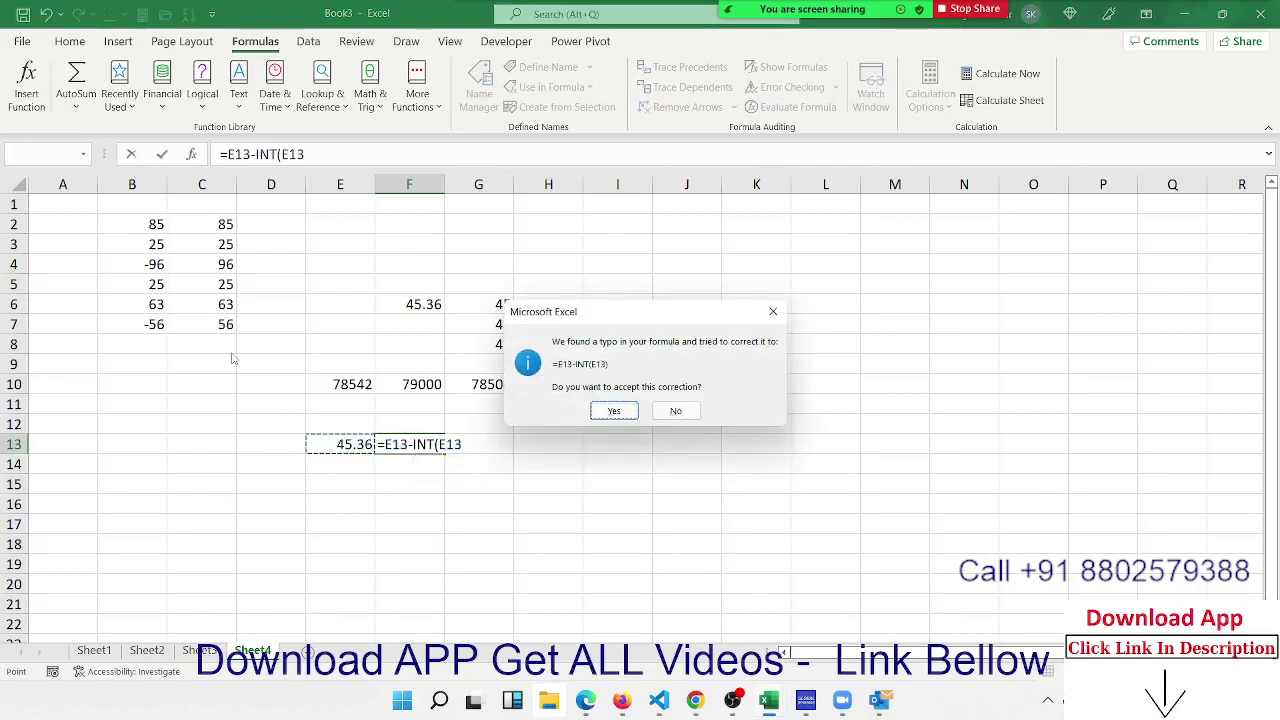
key("Return")
key("Up")
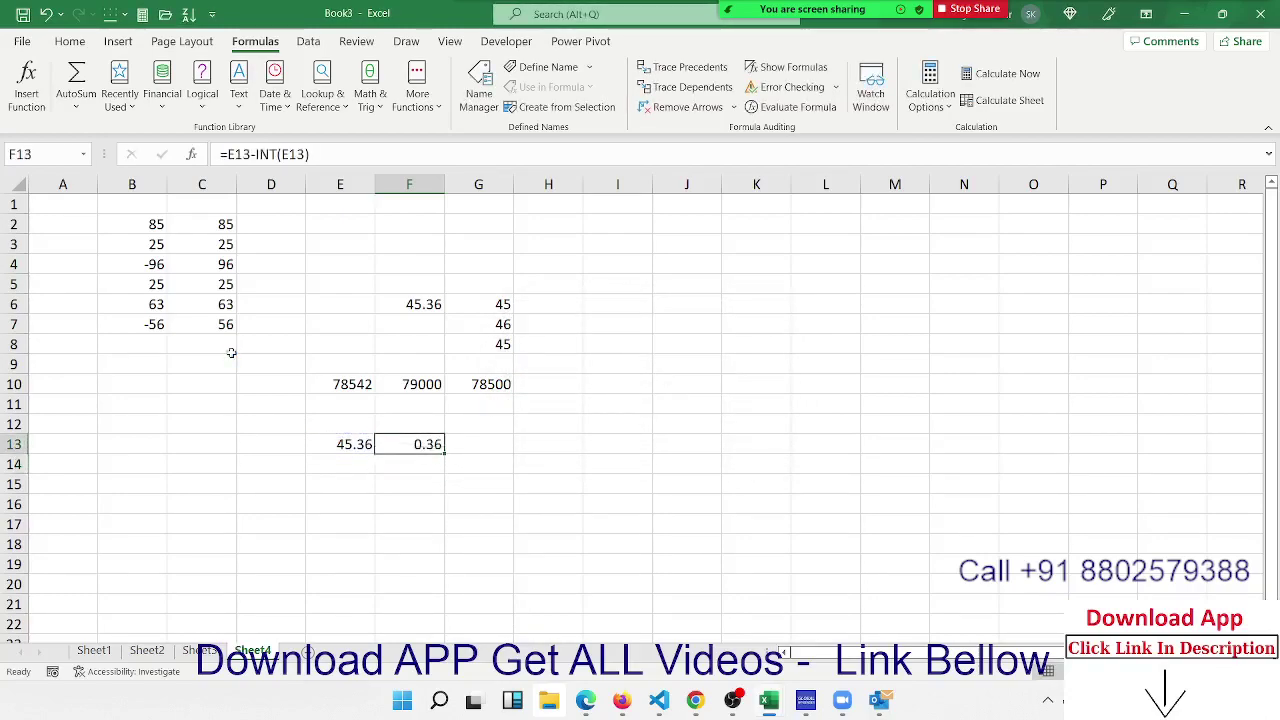
key("Right")
key("Right")
key("Right")
key("Up")
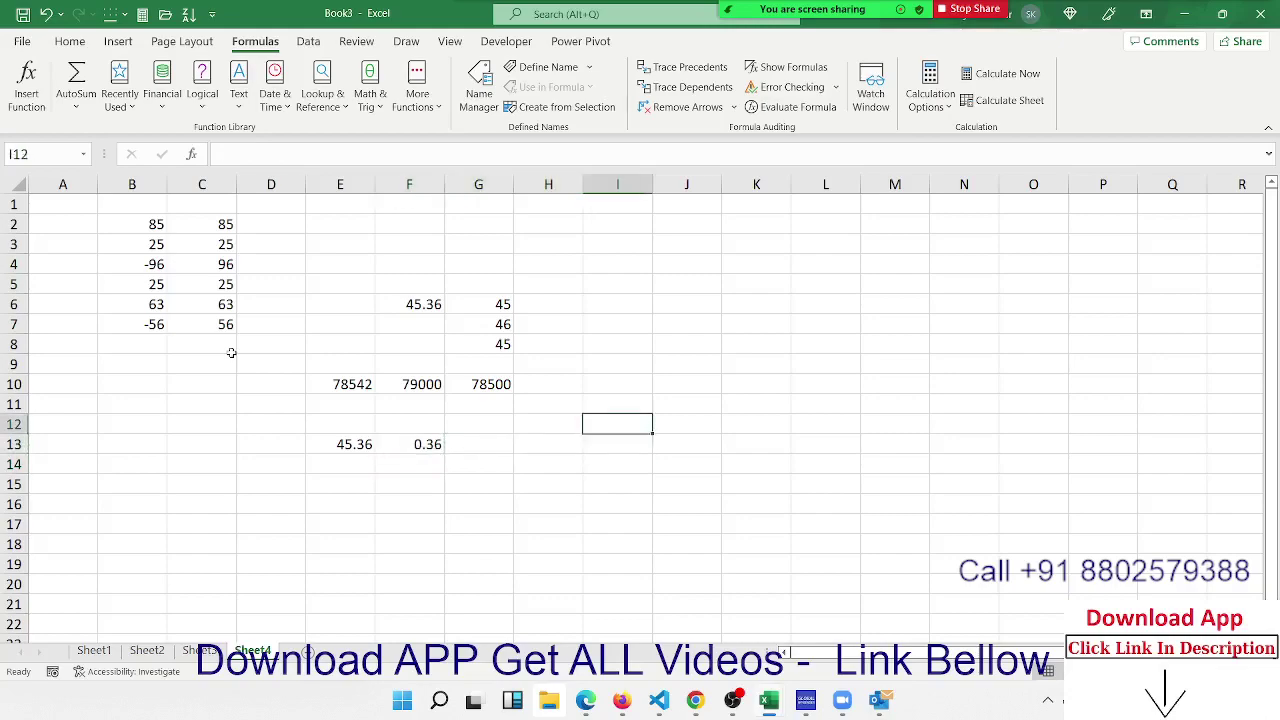
Enter 14 in I12 and 5 in J12, with =MOD(I12,J12) in K12 returning 4
type("14")
key("Tab")
type("5")
key("Tab")
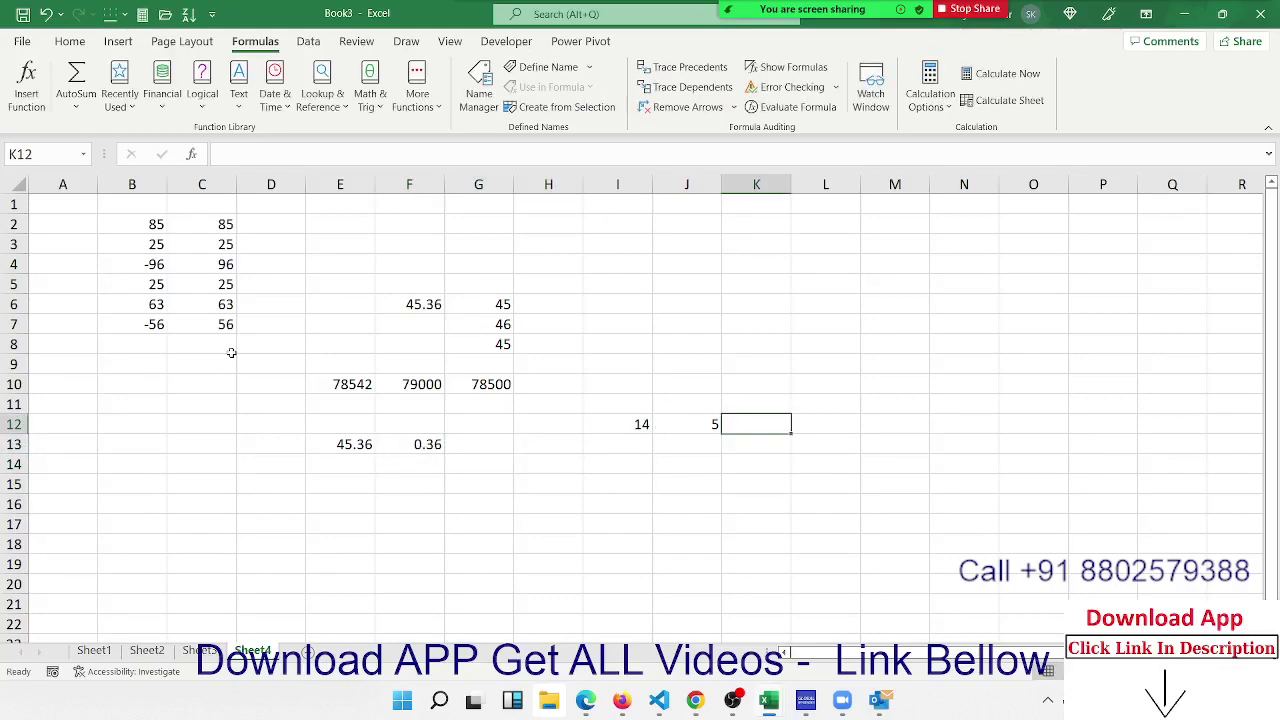
type("=mod")
key("Tab")
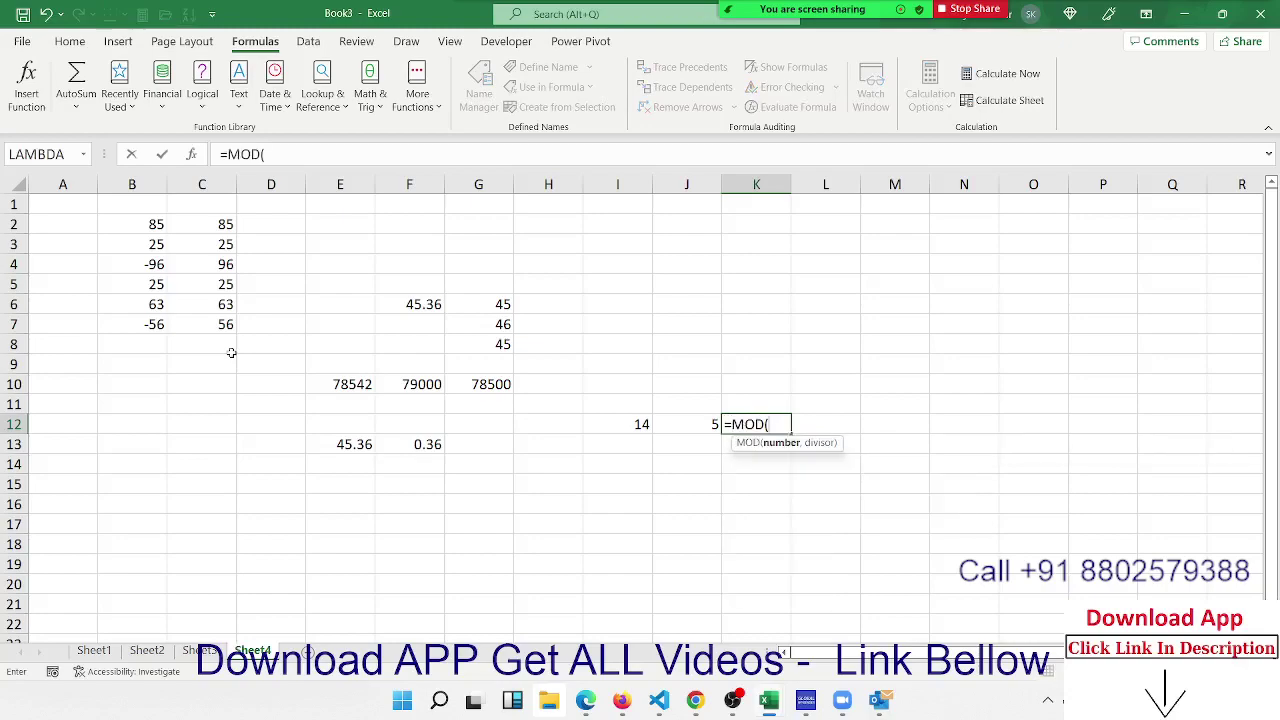
key("Left")
key("Left")
type(",")
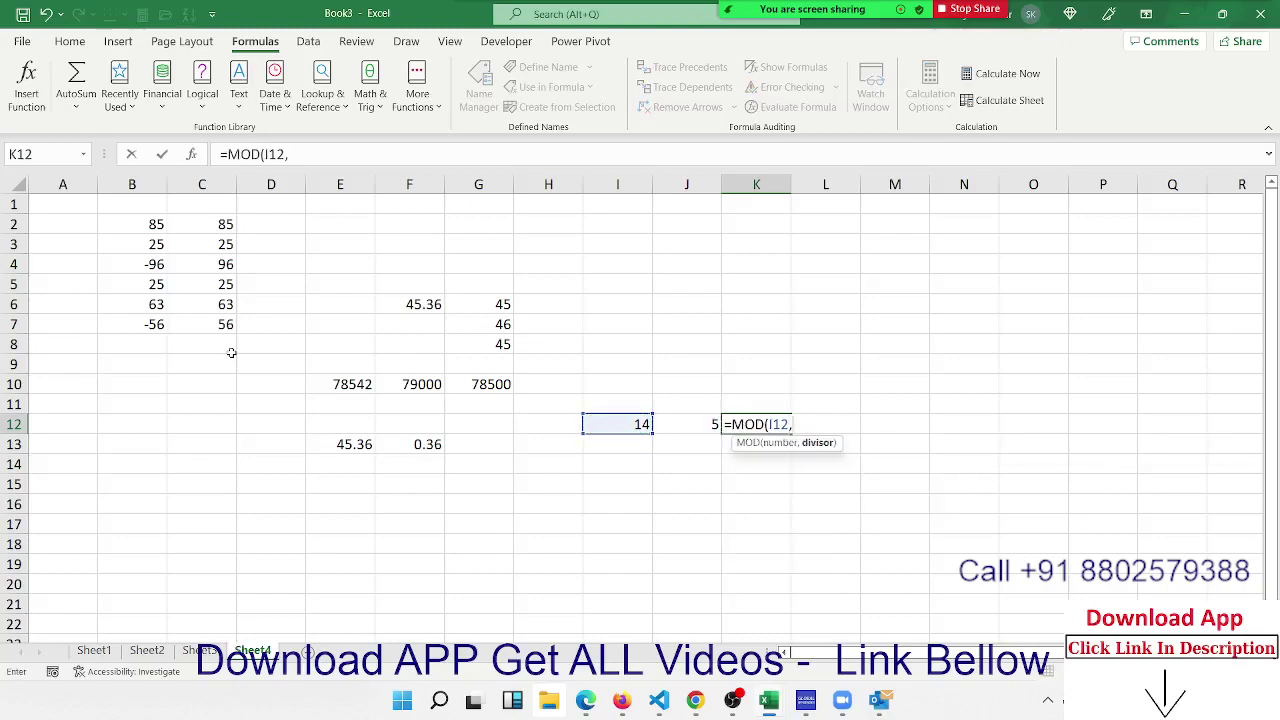
key("Left")
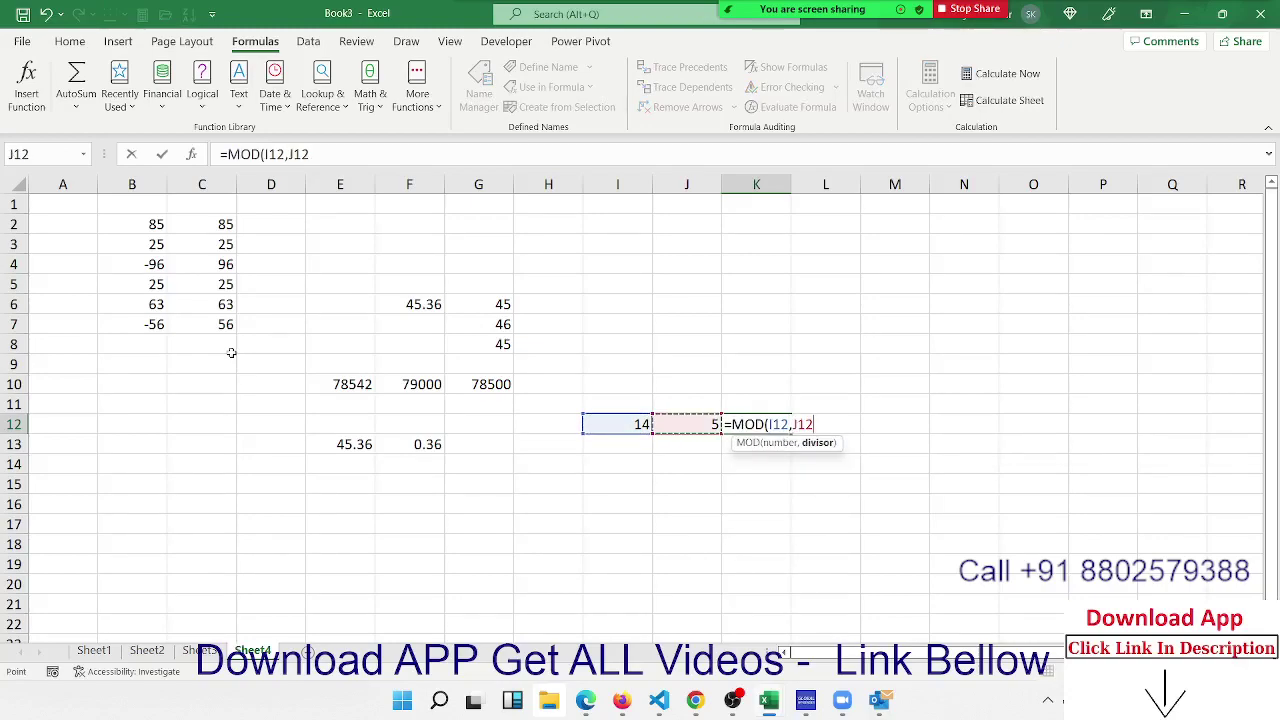
key("Return")
Add =MOD(E13,1) in F14, showing 0.36, then return to the NData workbook
key("Up")
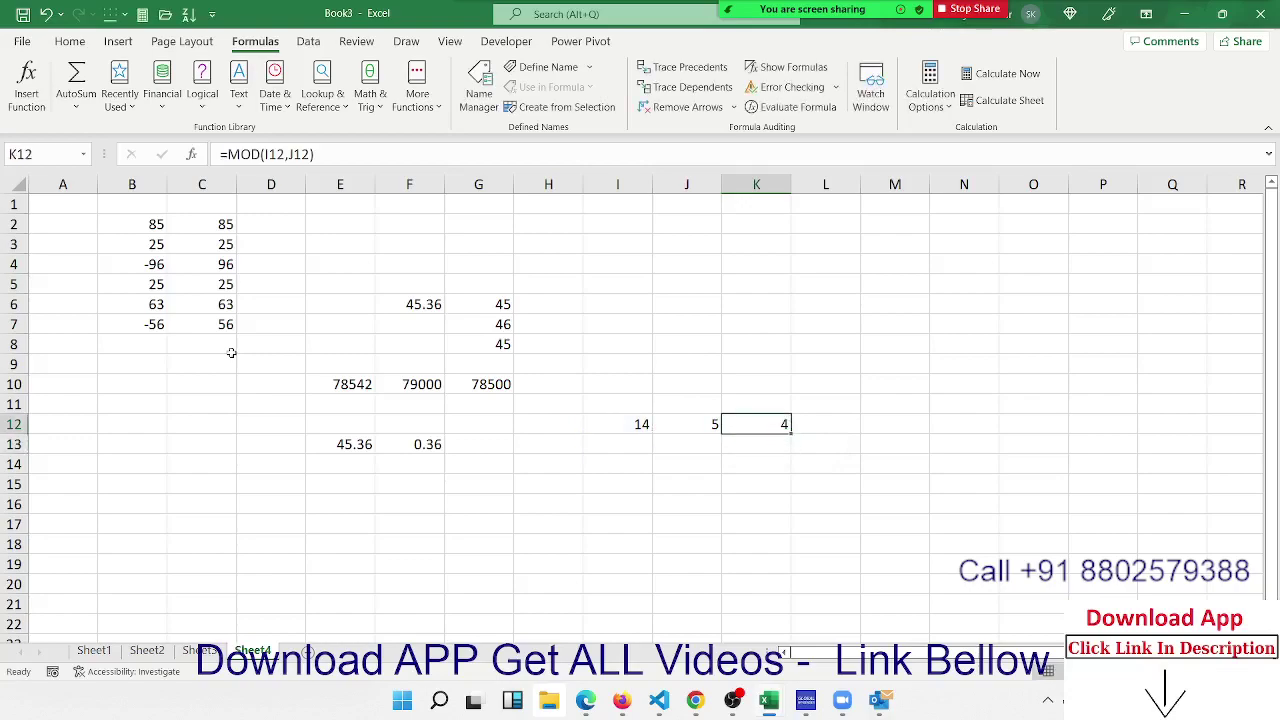
key("Down")
key("Left")
key("Left")
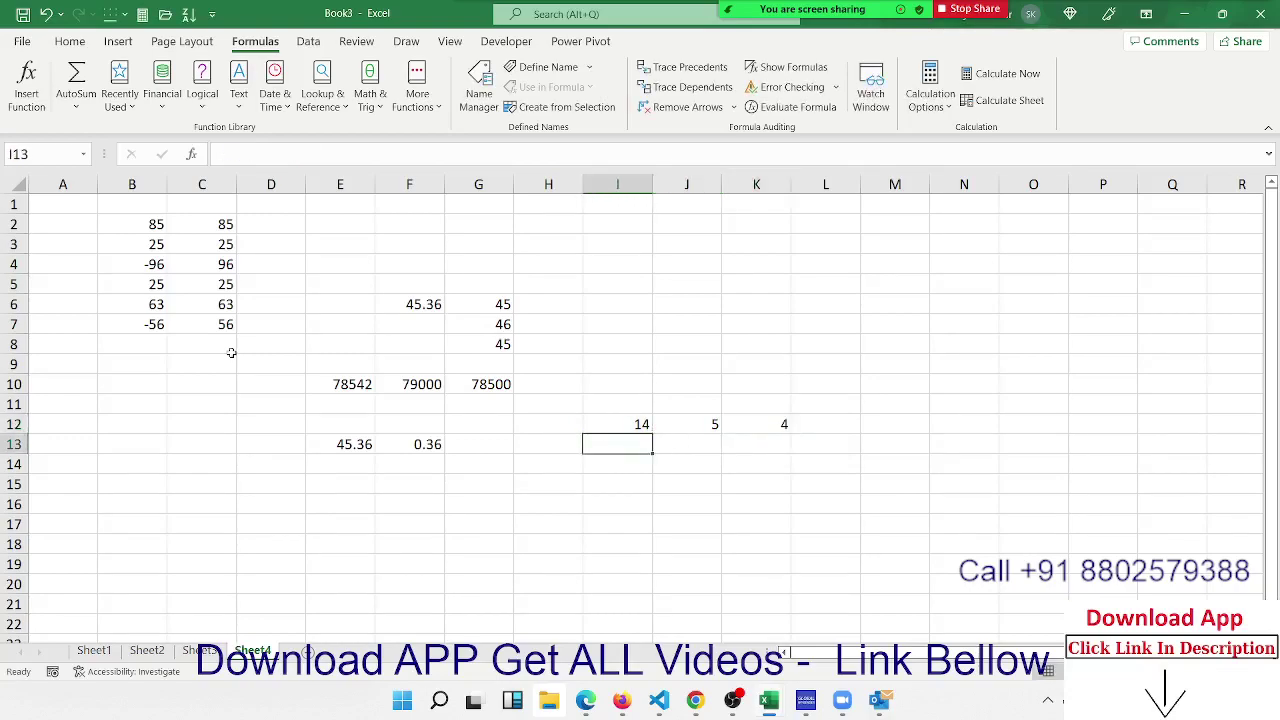
key("Left")
key("Left")
key("Left")
key("Down")
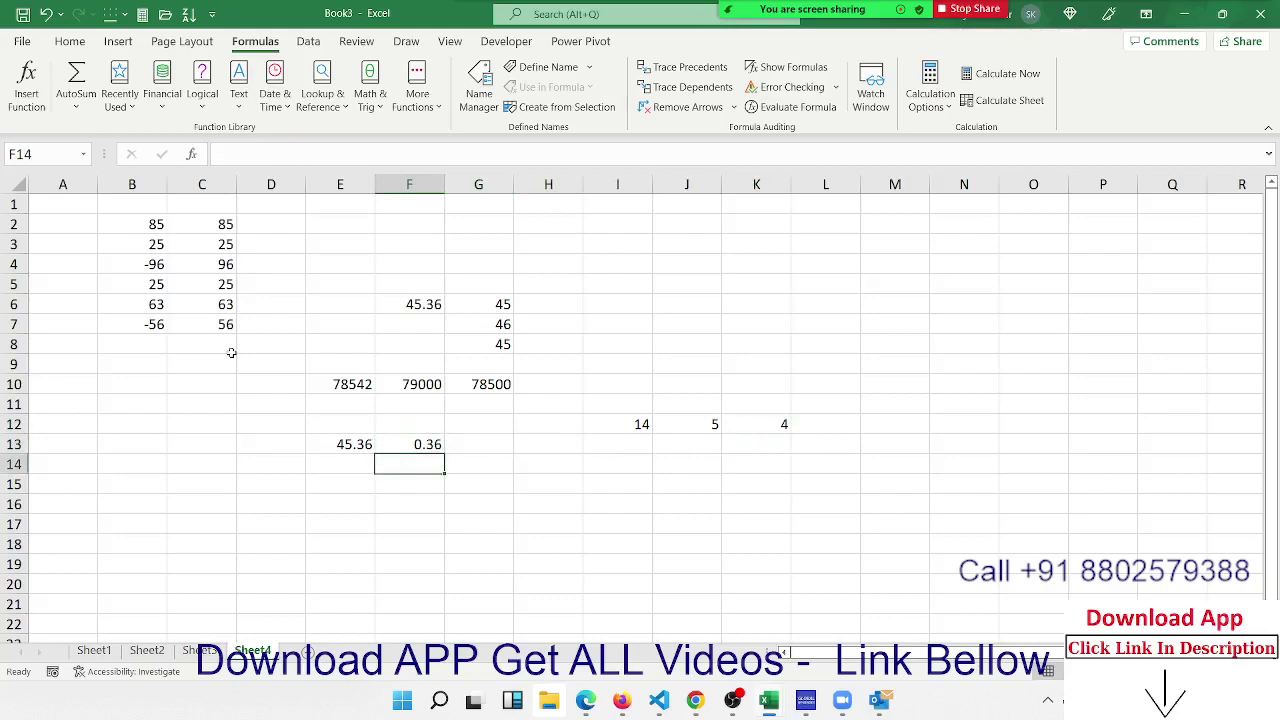
type("=mod")
key("Tab")
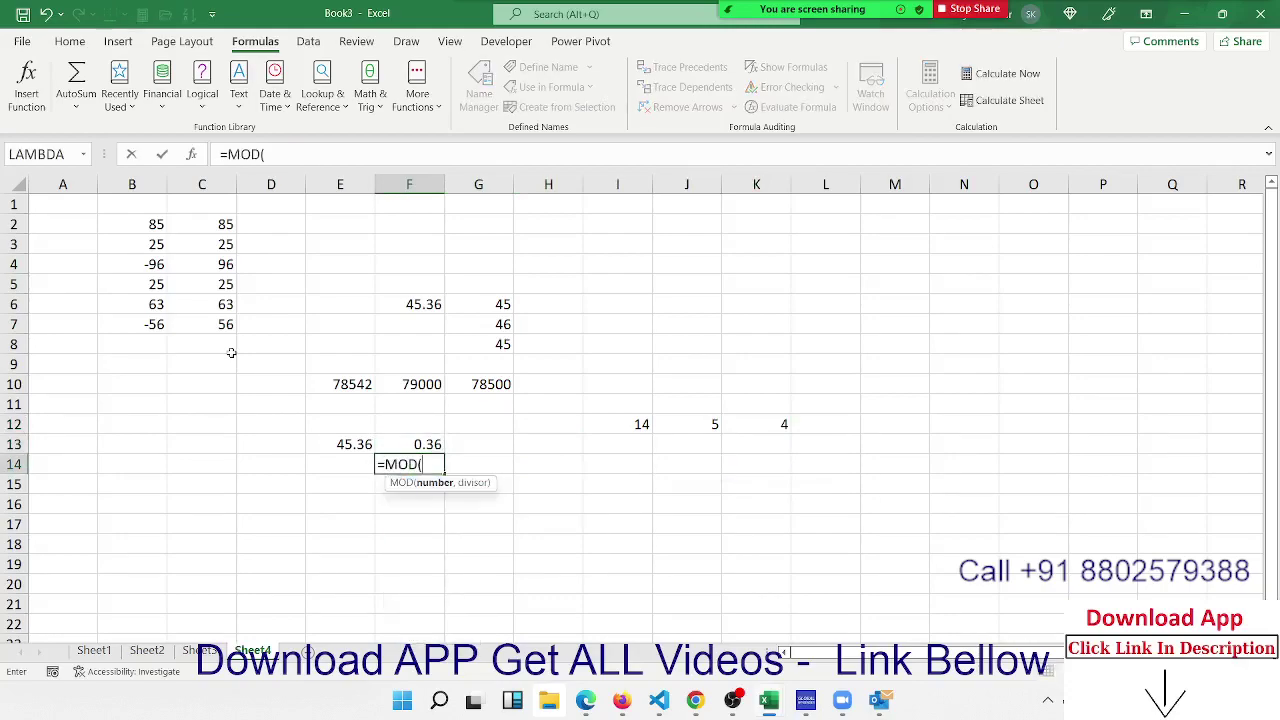
key("Up")
key("Left")
type(",")
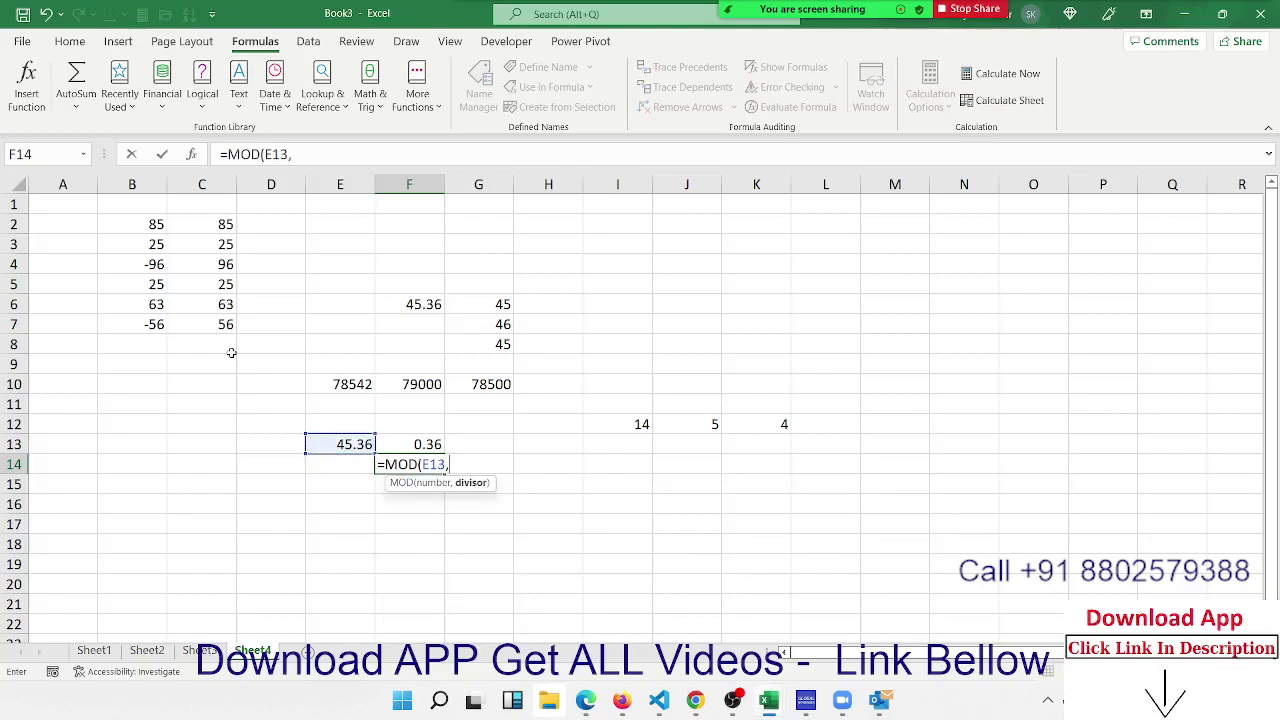
type("1)")
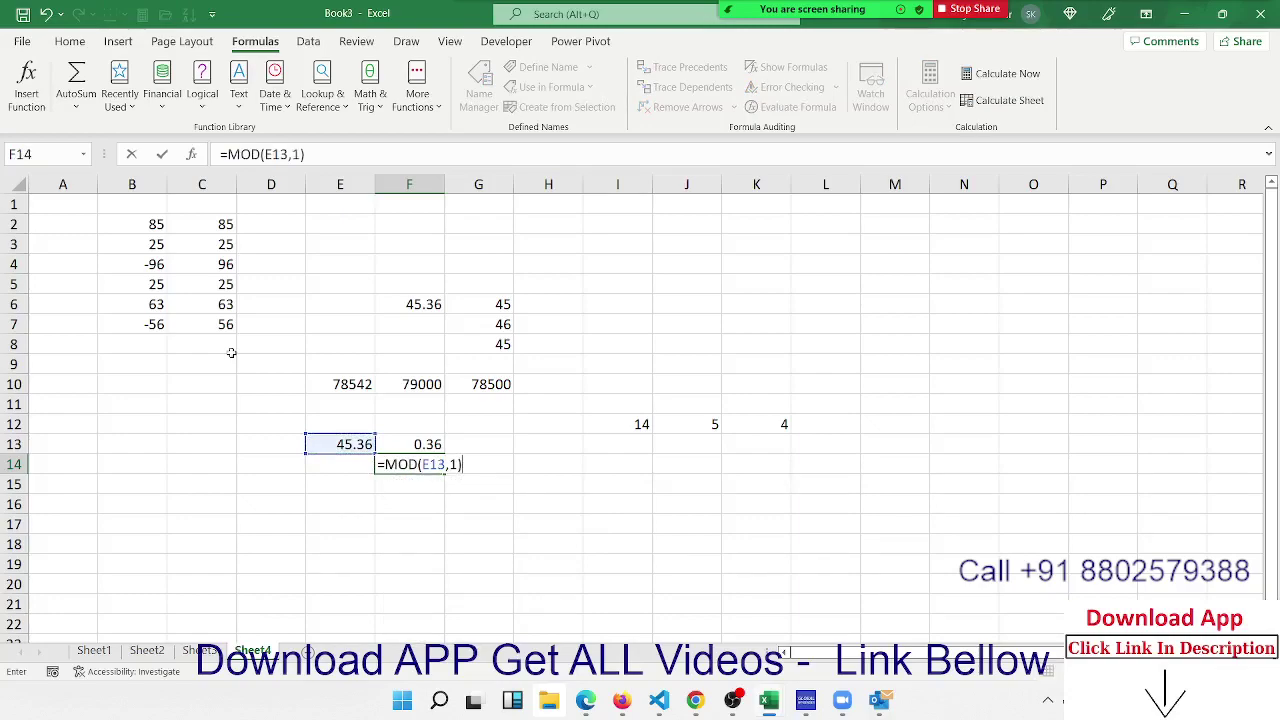
key("Return")
key("Up")
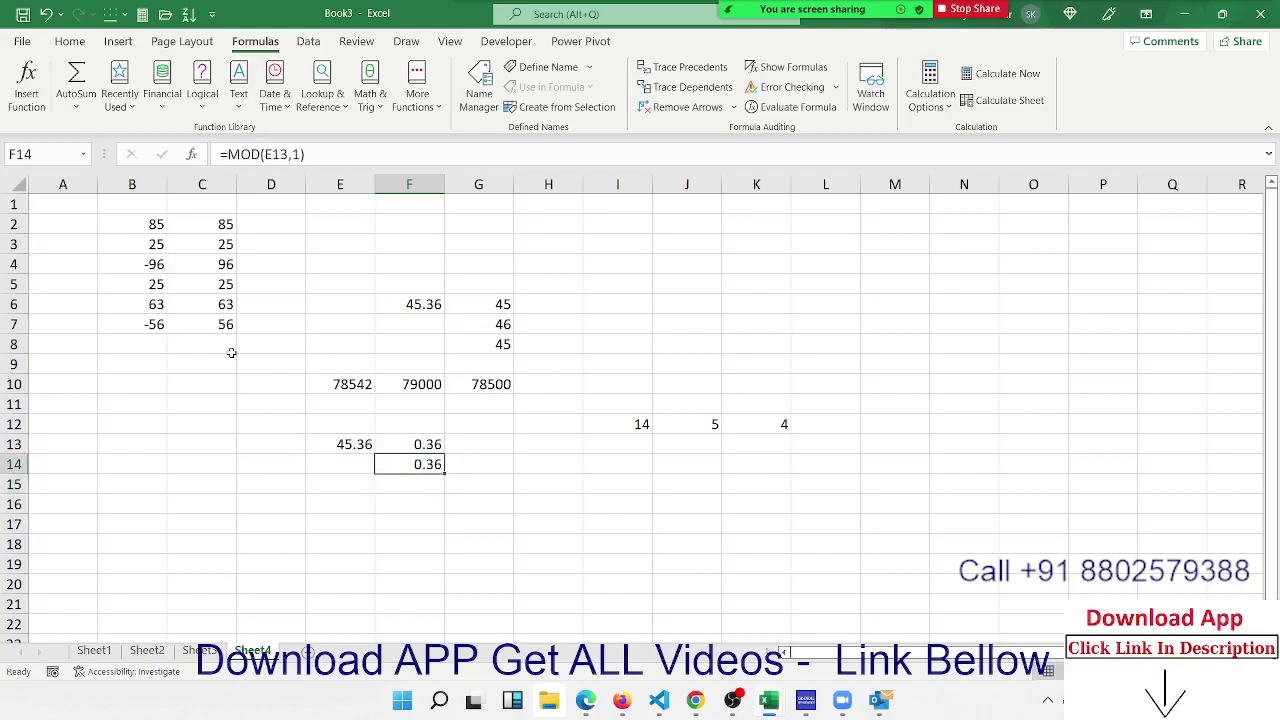
key("Up")
key("Down")
key("Down")
key("Down")
key("Left")
key("Left")
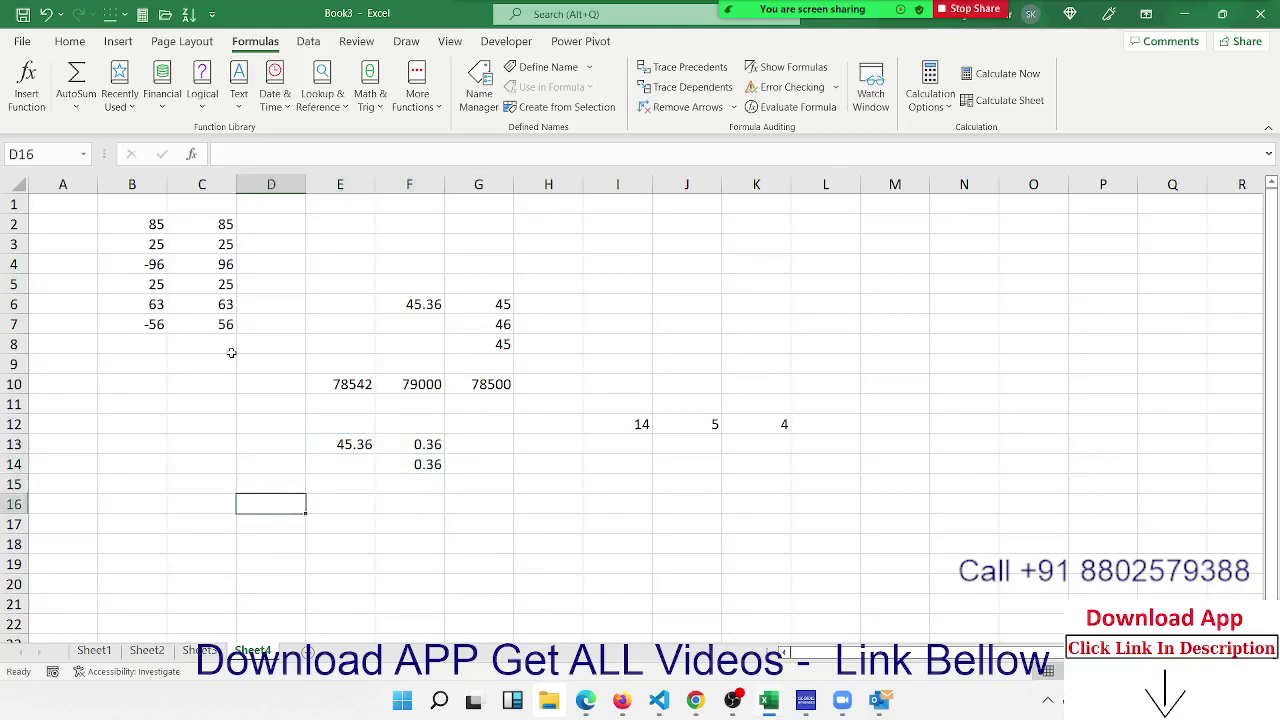
key("alt+Tab")
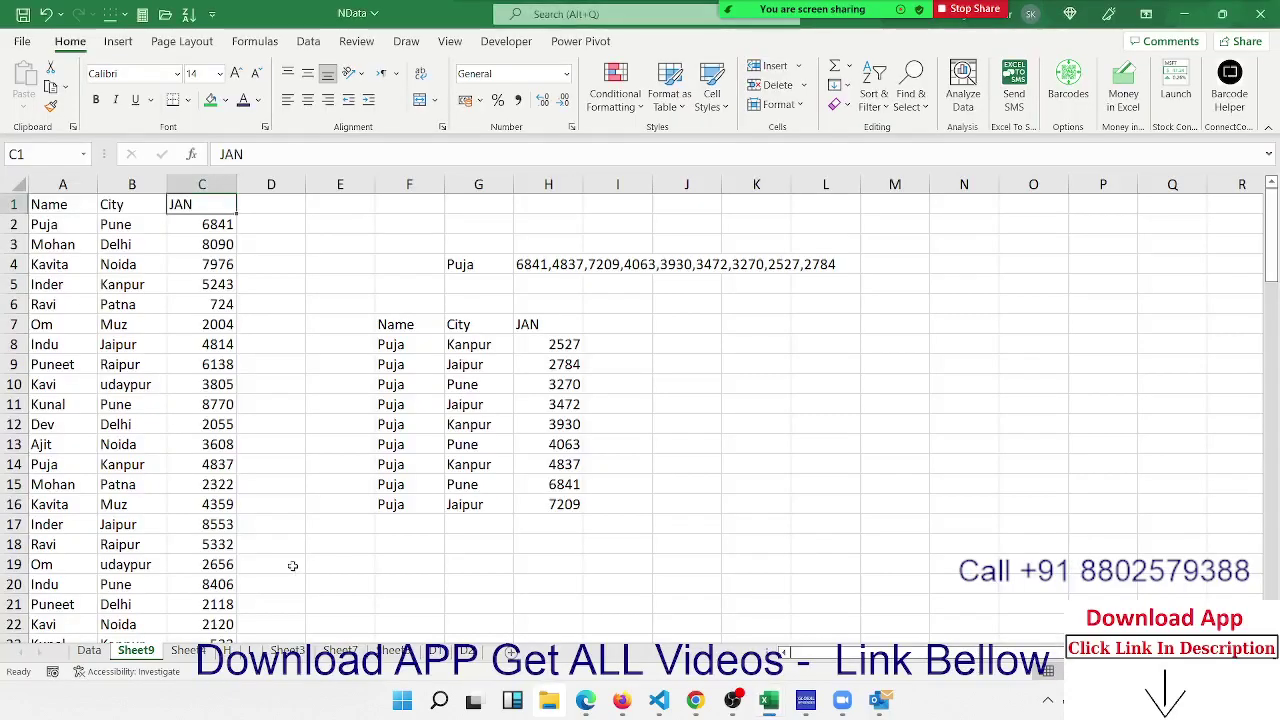
Copy the Name, City and JAN data from A1 down to row 99
left_click(82, 206)
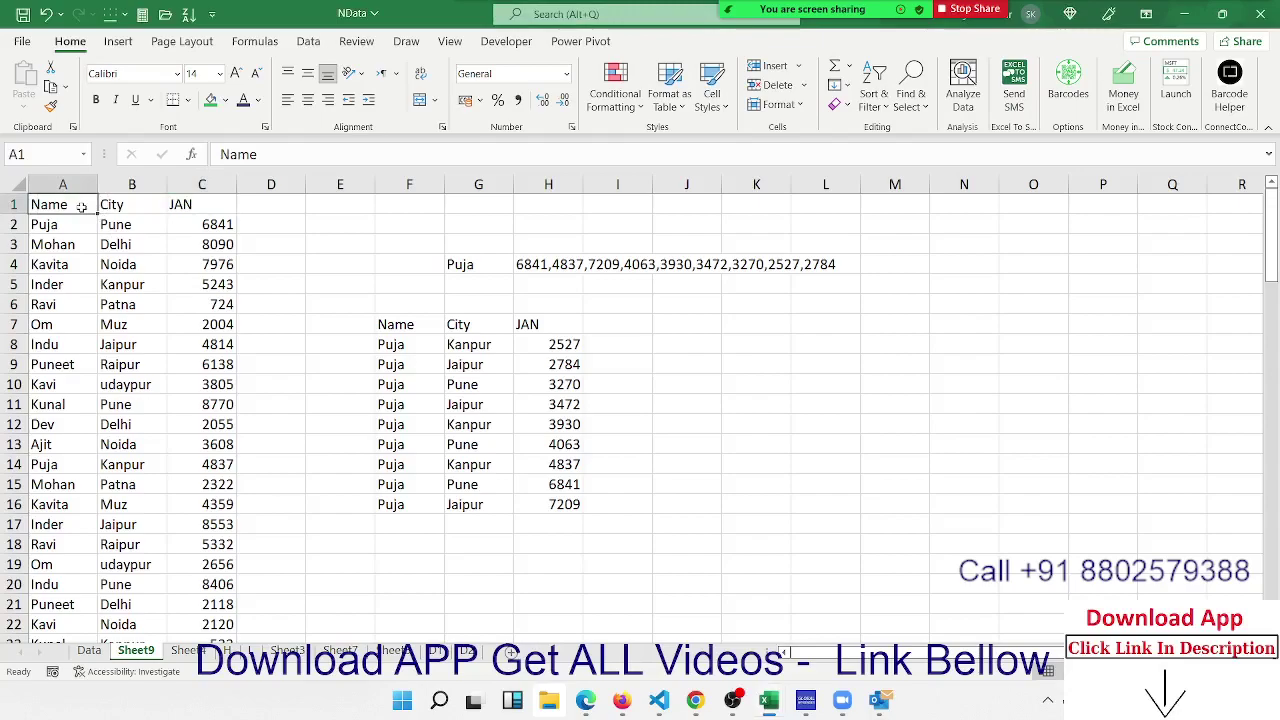
key("ctrl+shift+Right")
key("ctrl+shift+Down")
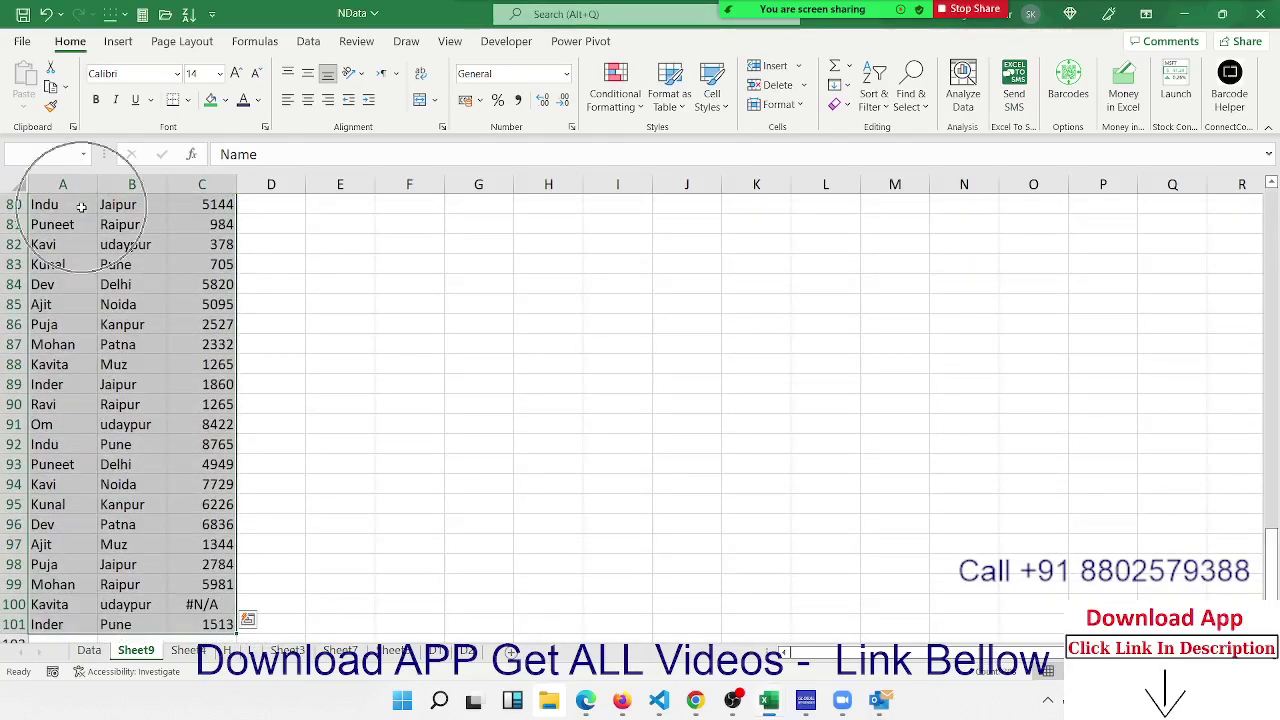
key("ctrl+q")
key("Escape")
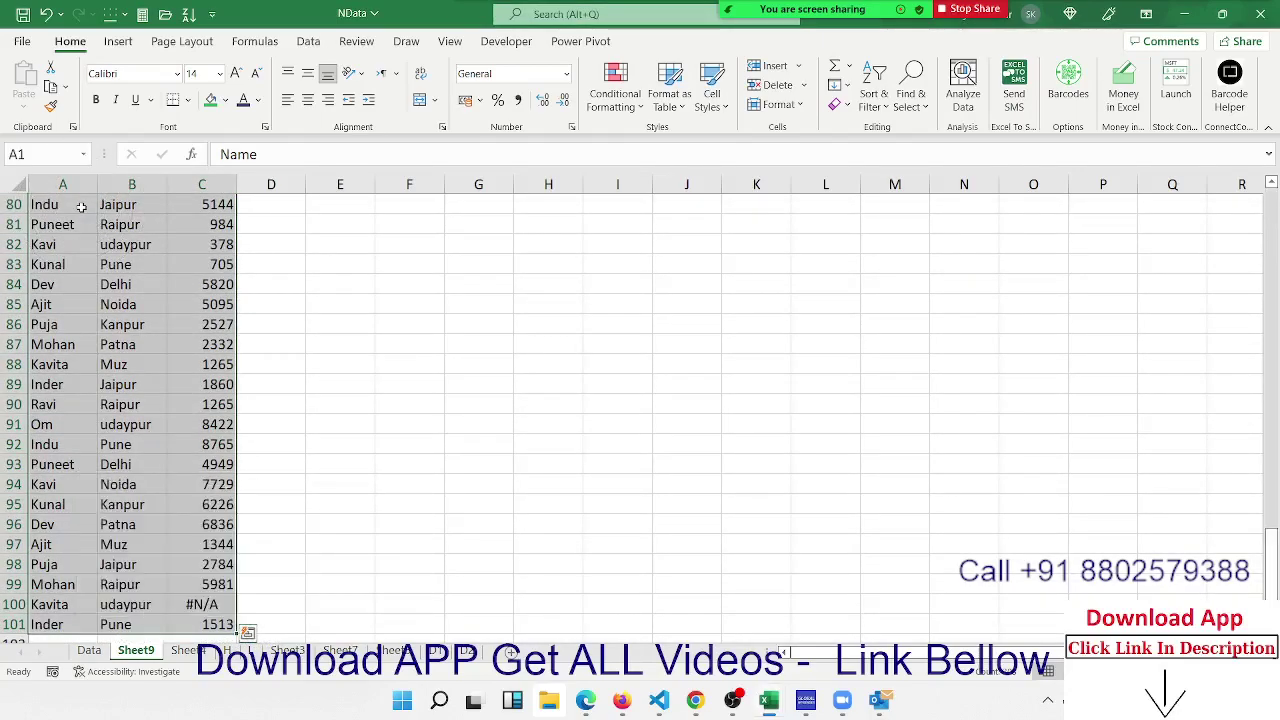
key("shift+Up")
key("shift+Up")
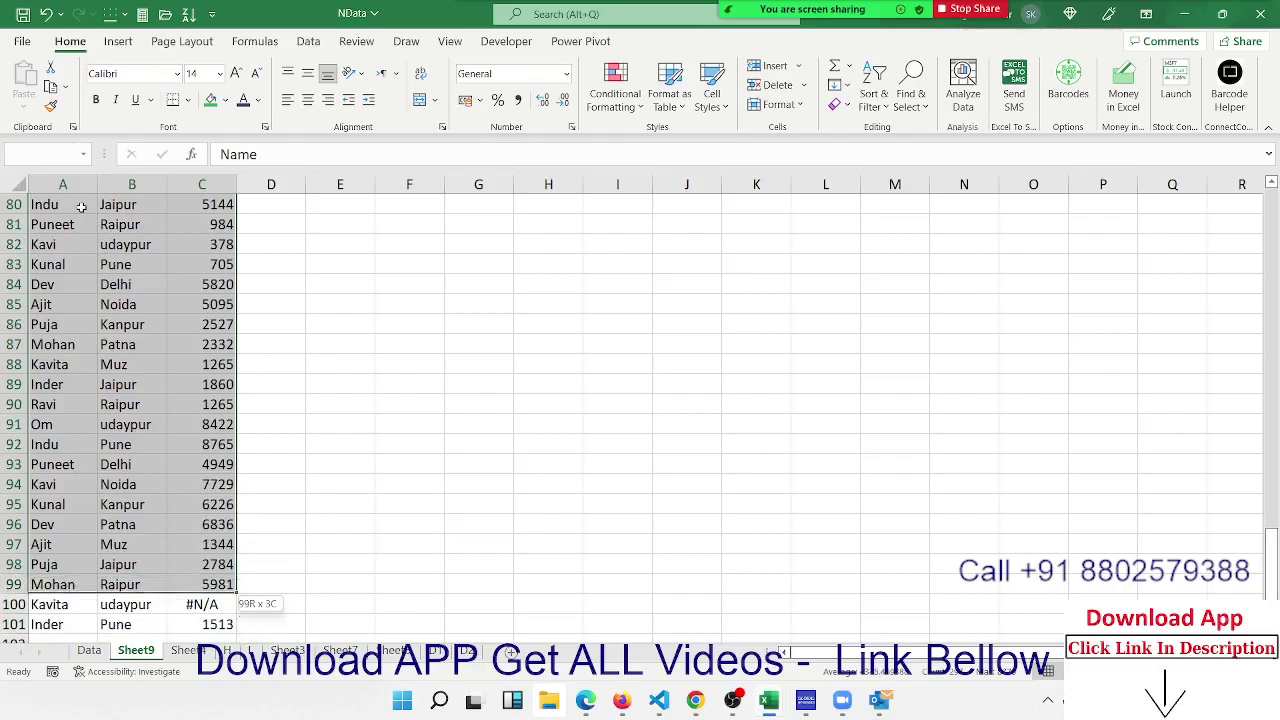
key("ctrl+c")
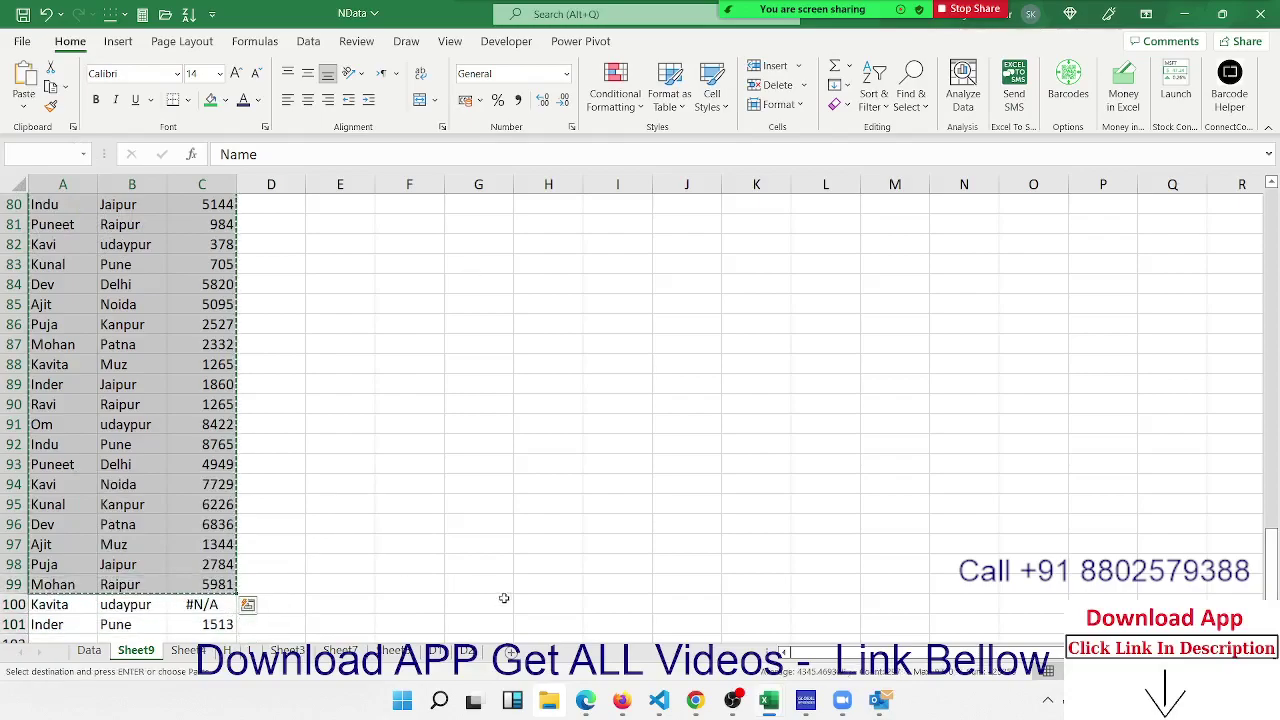
Paste the copied data at A1 of a new Sheet10 after Sheet9
left_click(511, 651)
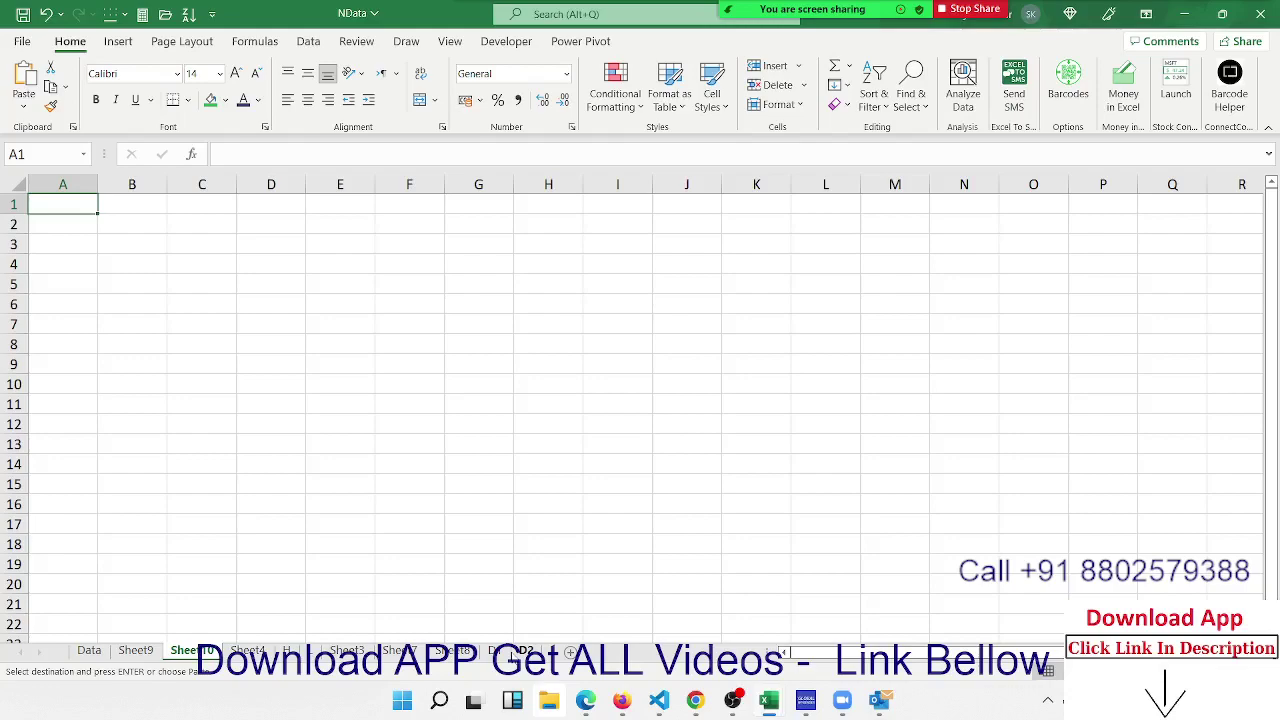
key("ctrl+v")
key("Right")
key("Right")
key("Right")
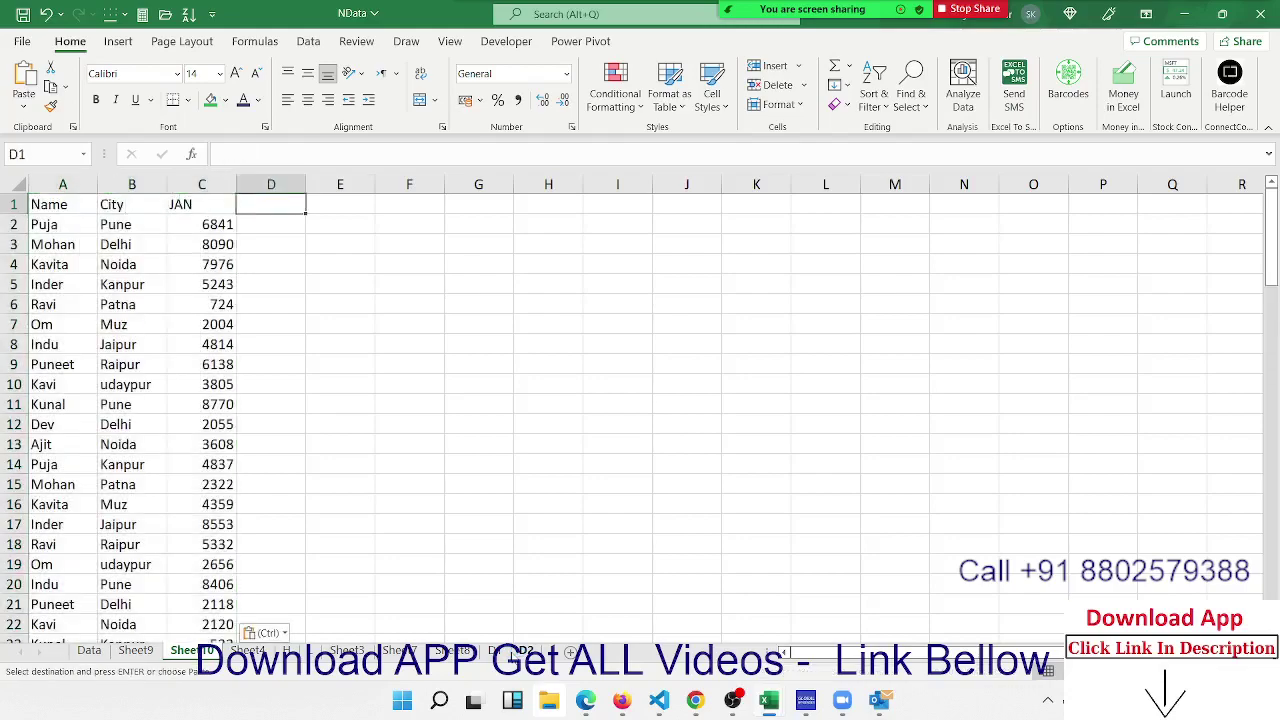
key("Right")
key("Right")
key("Down")
key("Down")
key("Down")
key("Down")
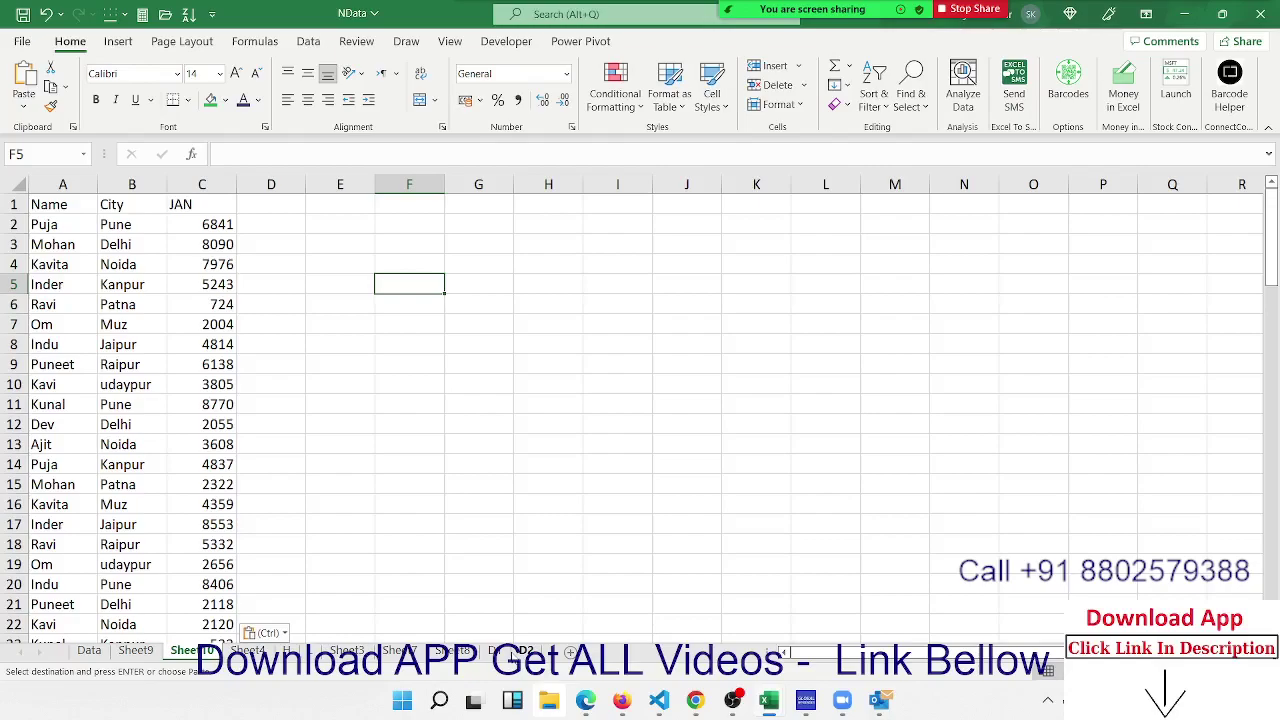
Total the JAN column with =SUM(C:C) in F5, giving 425856
type("=sum")
key("Tab")
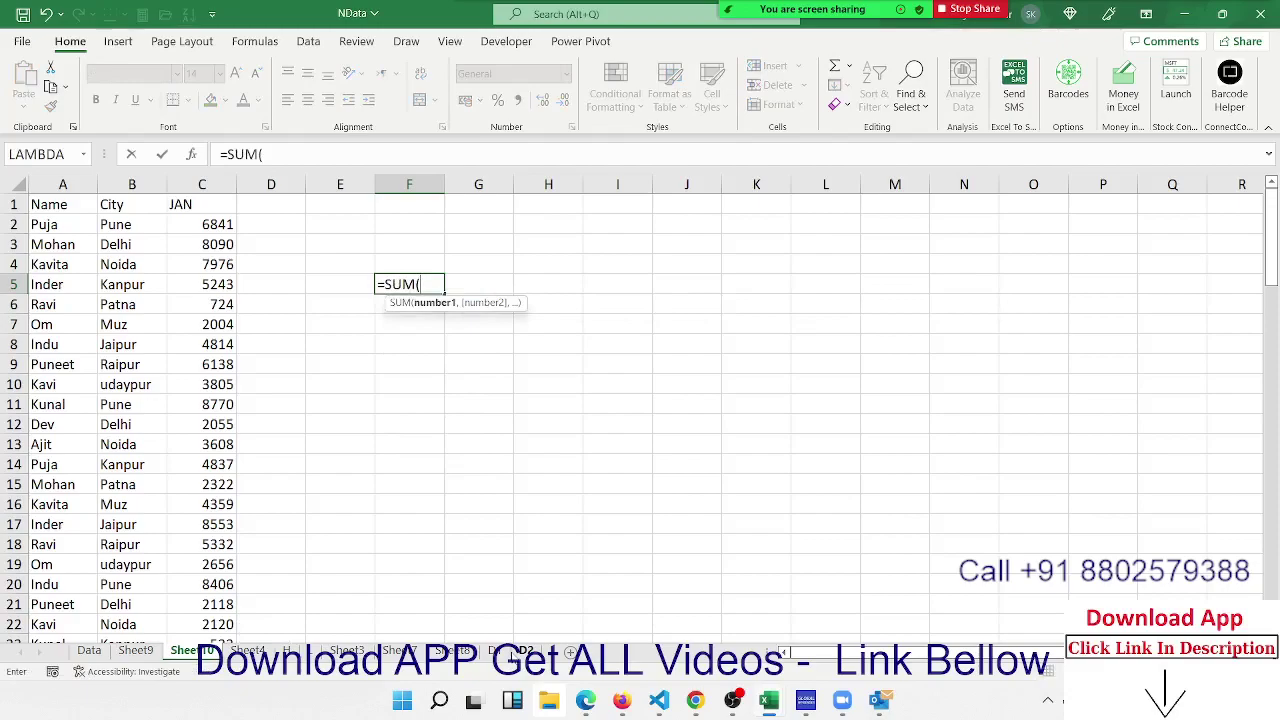
key("Left")
key("Left")
key("ctrl+space")
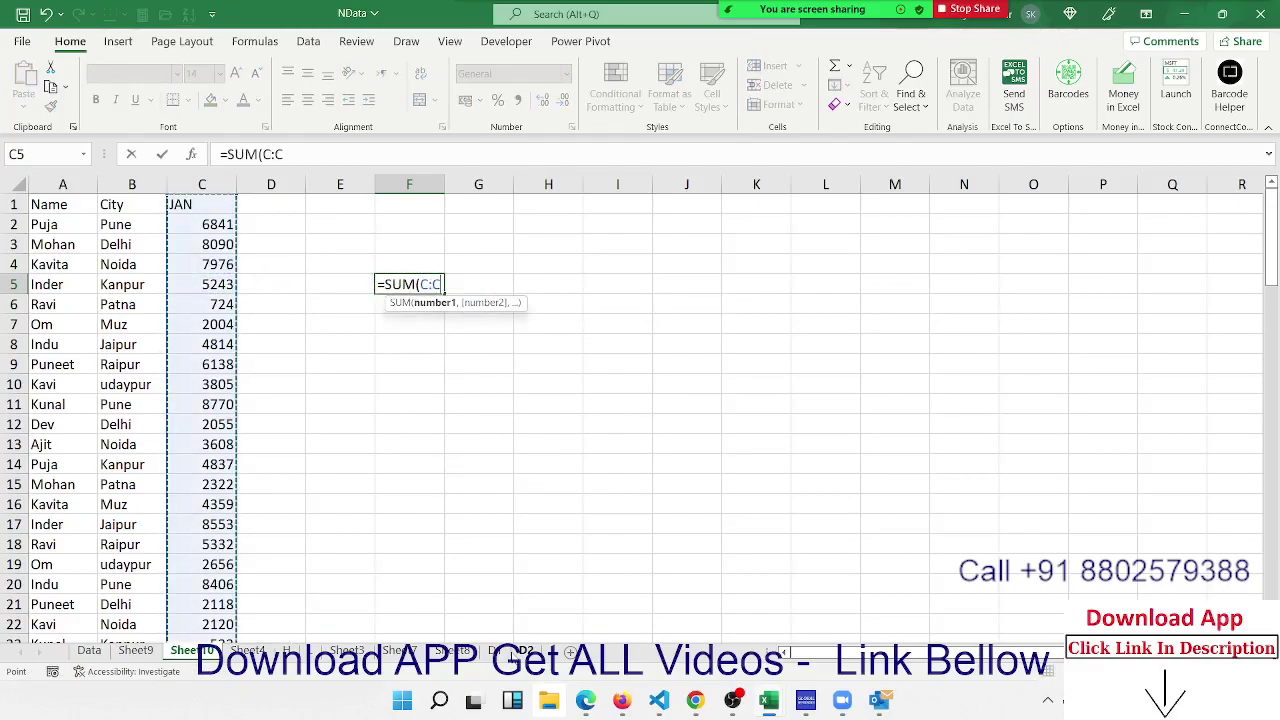
key("Return")
key("Down")
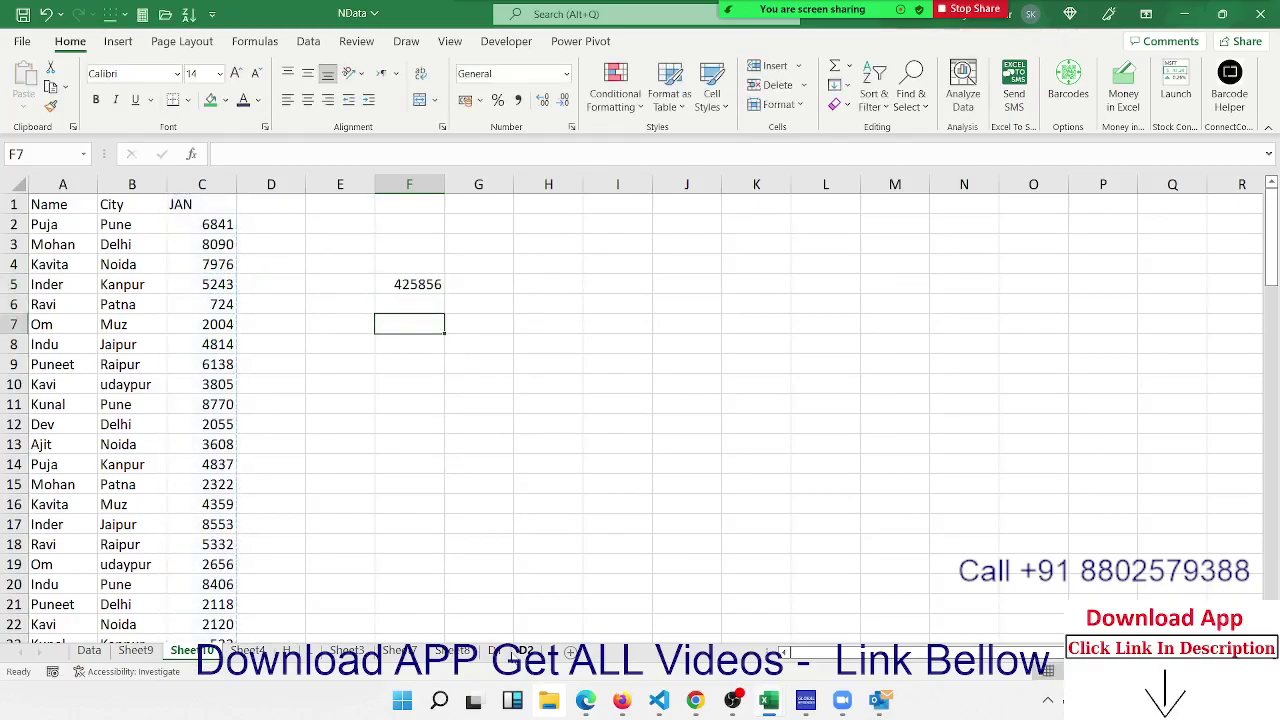
Enter a name criterion in F7 and =SUMIF(A:A,F7,C:C) in G7, giving 38933
type("Puja")
key("Tab")
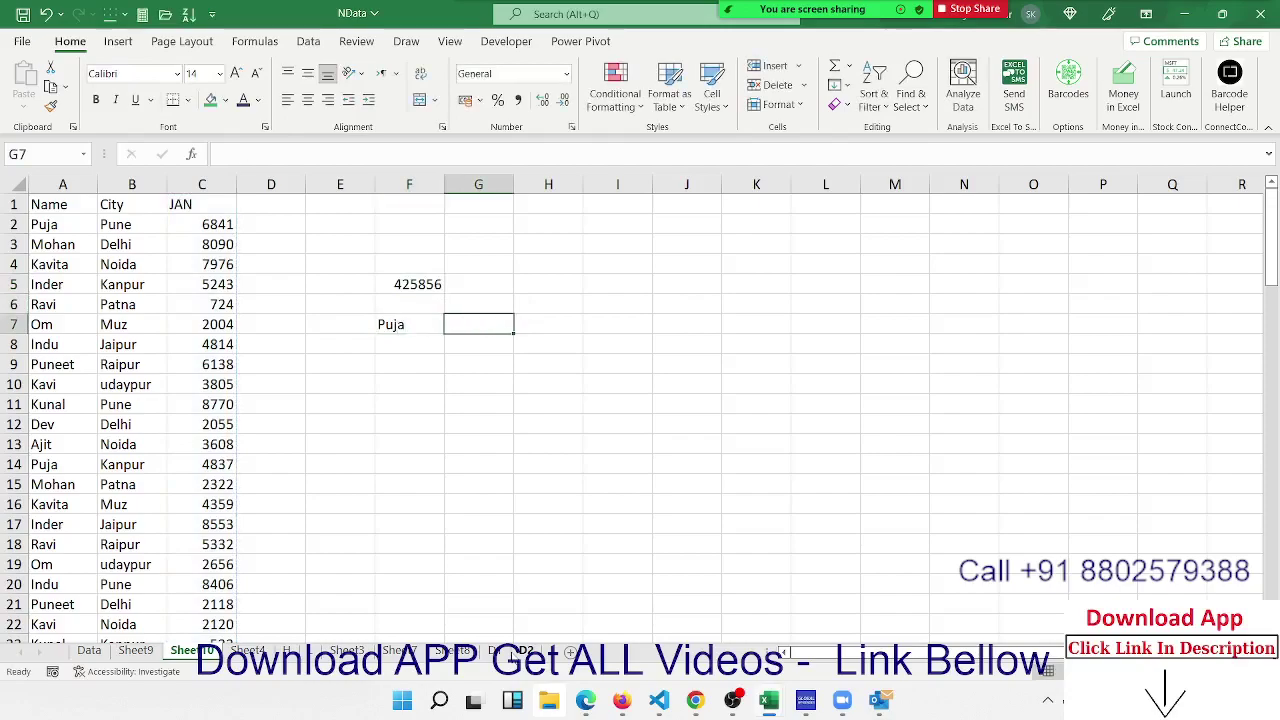
type("=sum")
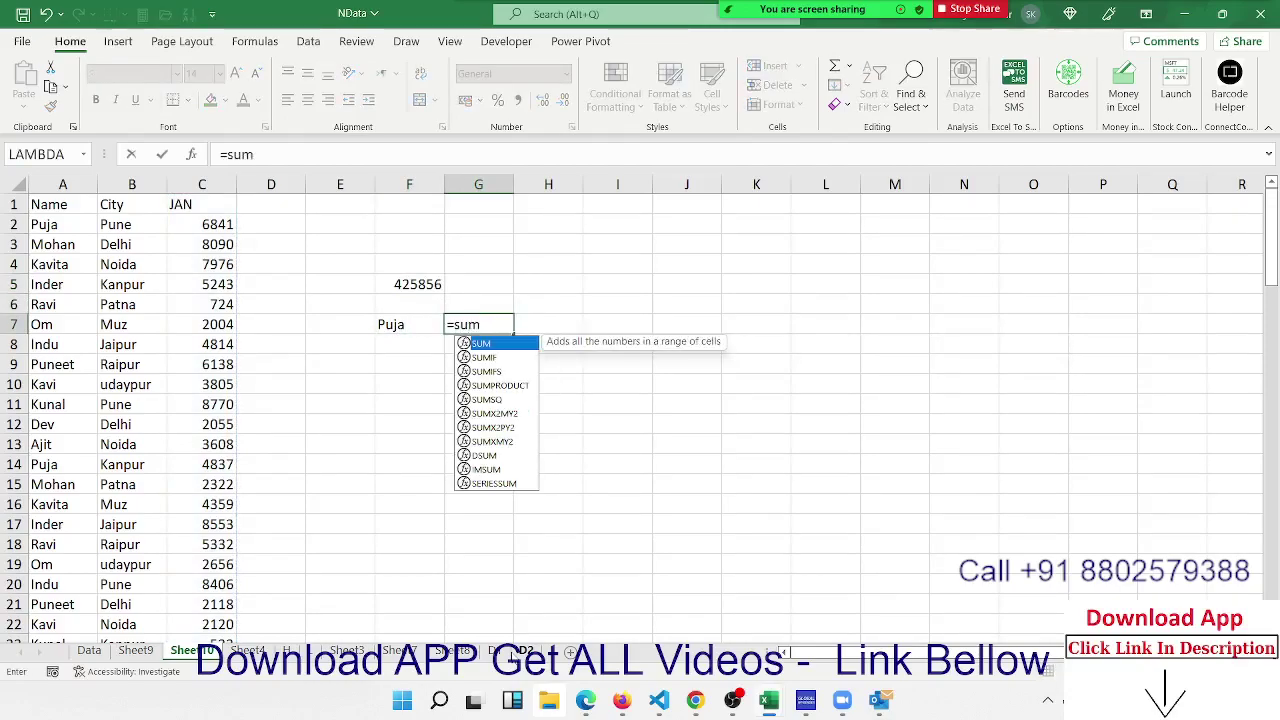
key("Down")
key("Down")
key("Up")
key("Tab")
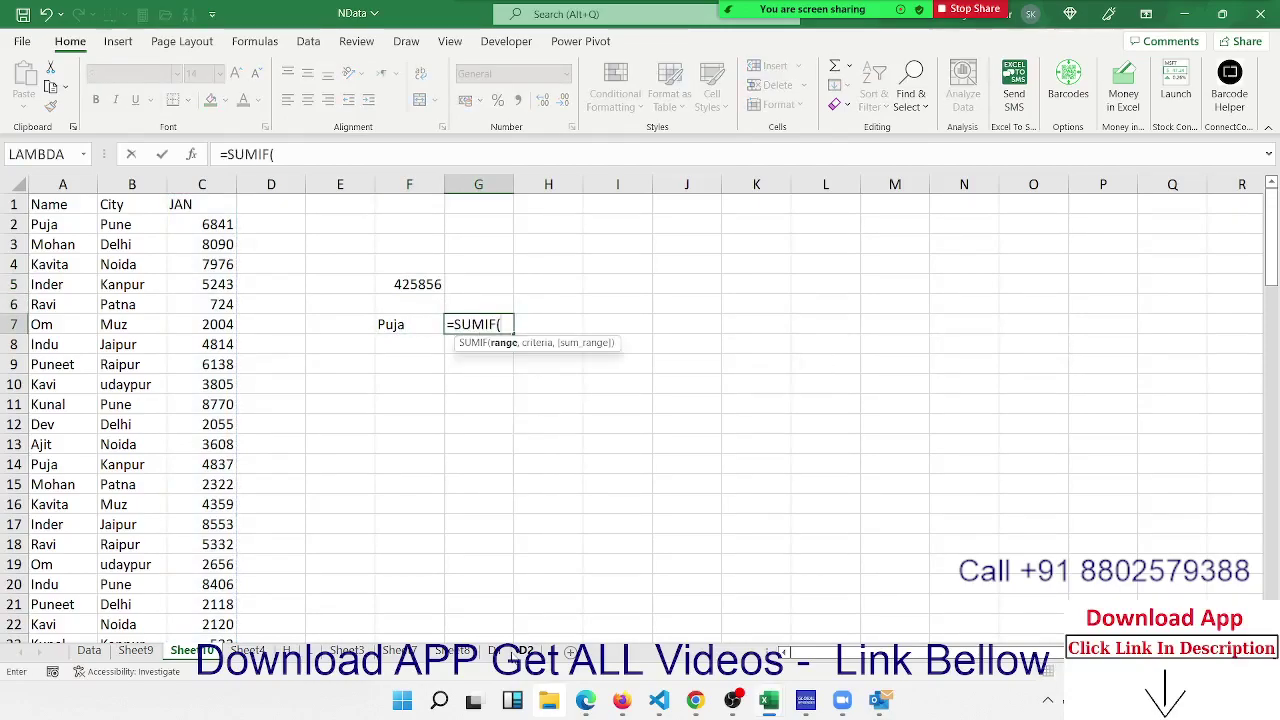
left_click(62, 183)
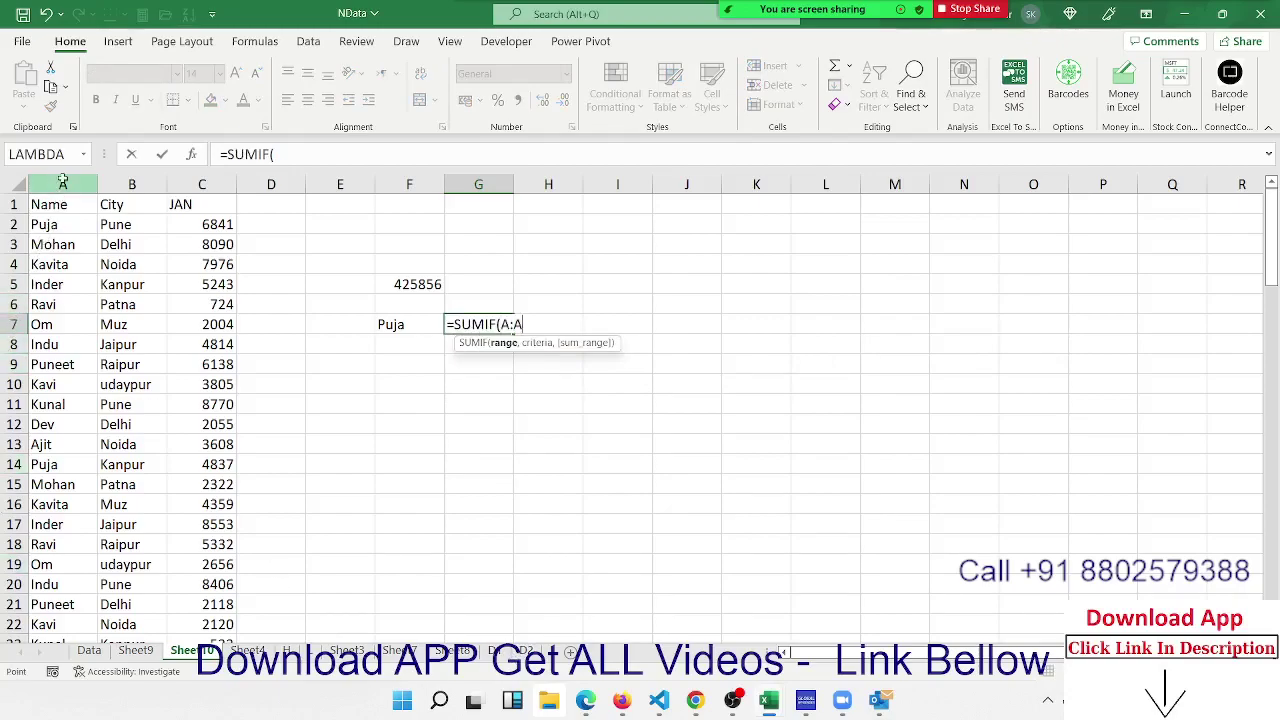
type(",")
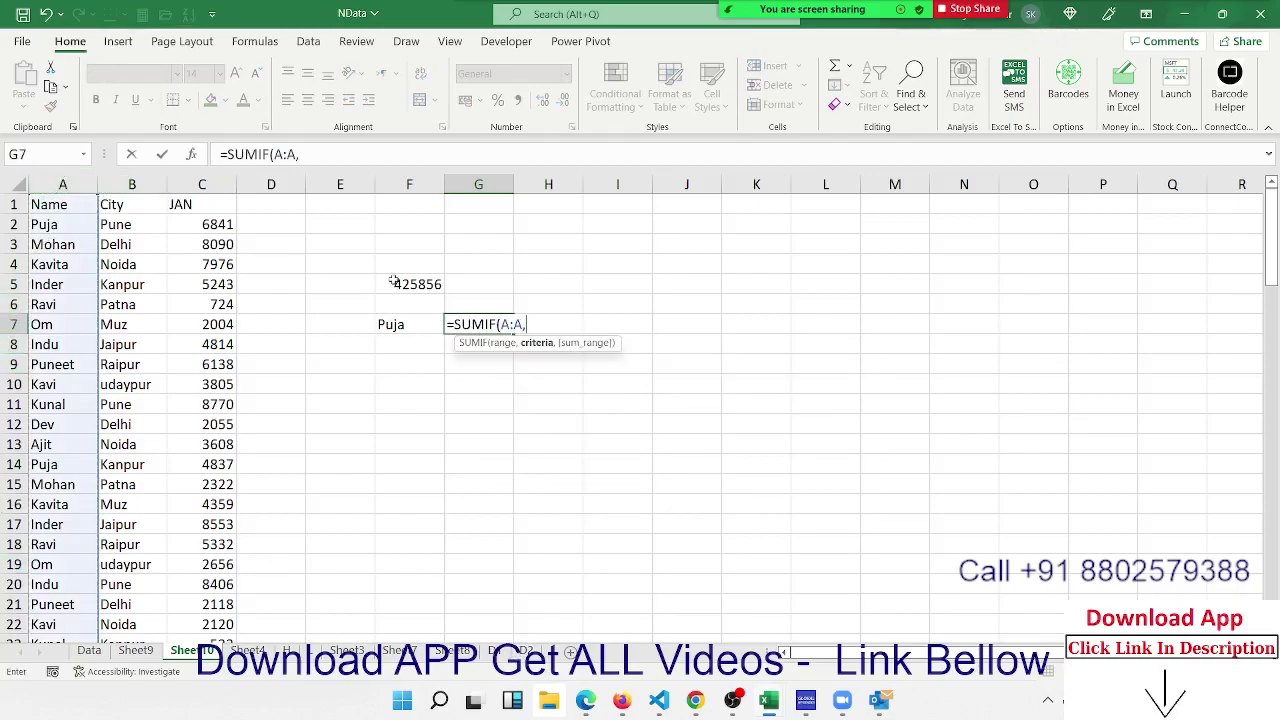
left_click(404, 324)
type(",")
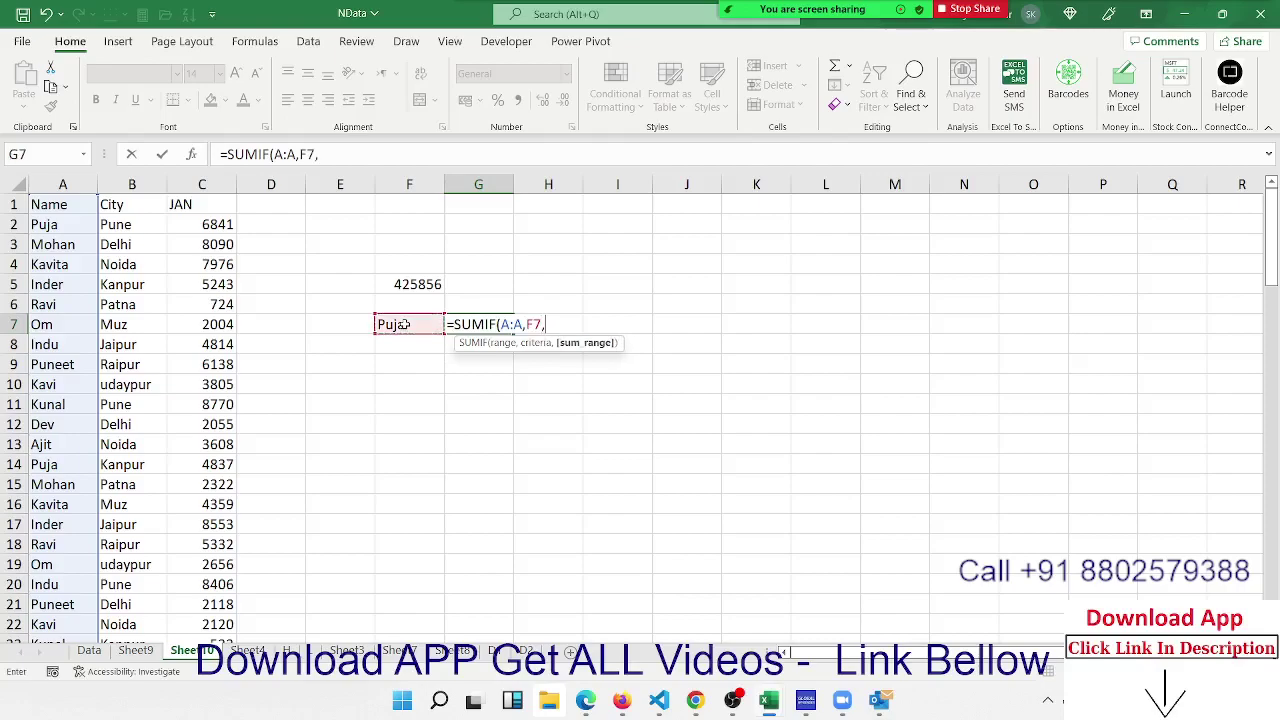
left_click(217, 183)
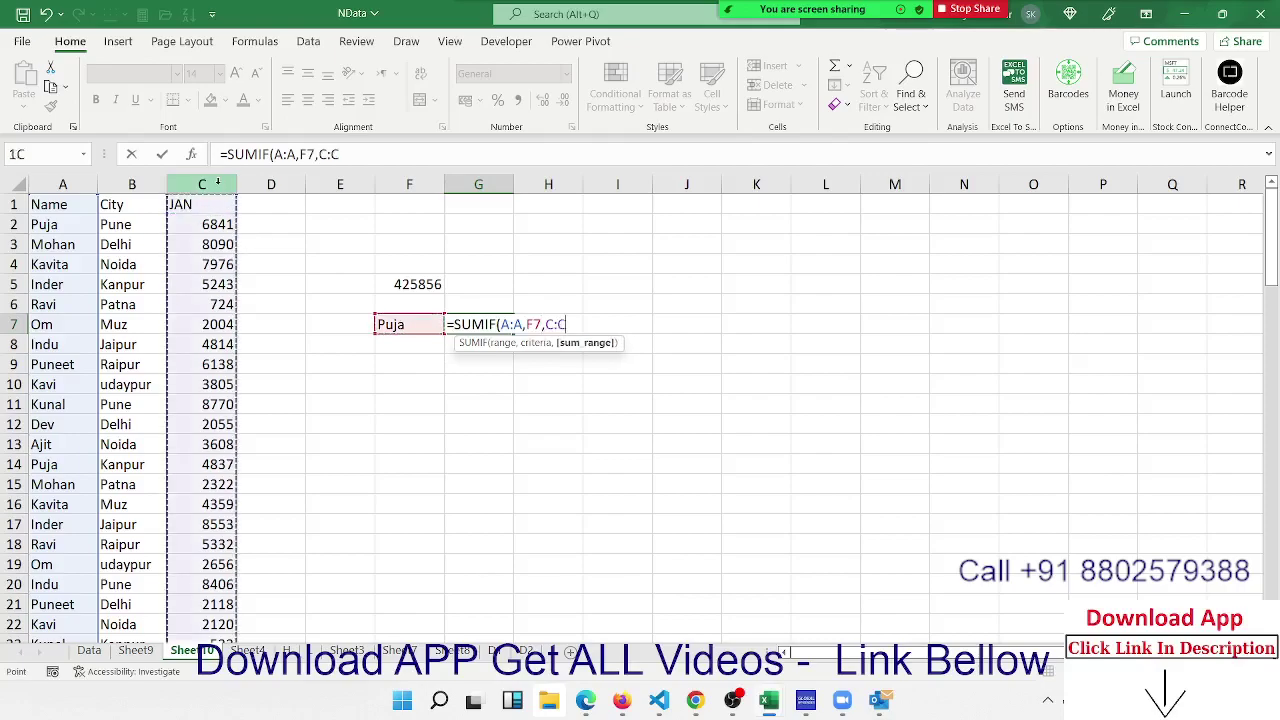
key("ctrl+Return")
Check the G7 SUMIF result of 38933 against the name in F7
key("Left")
key("Right")
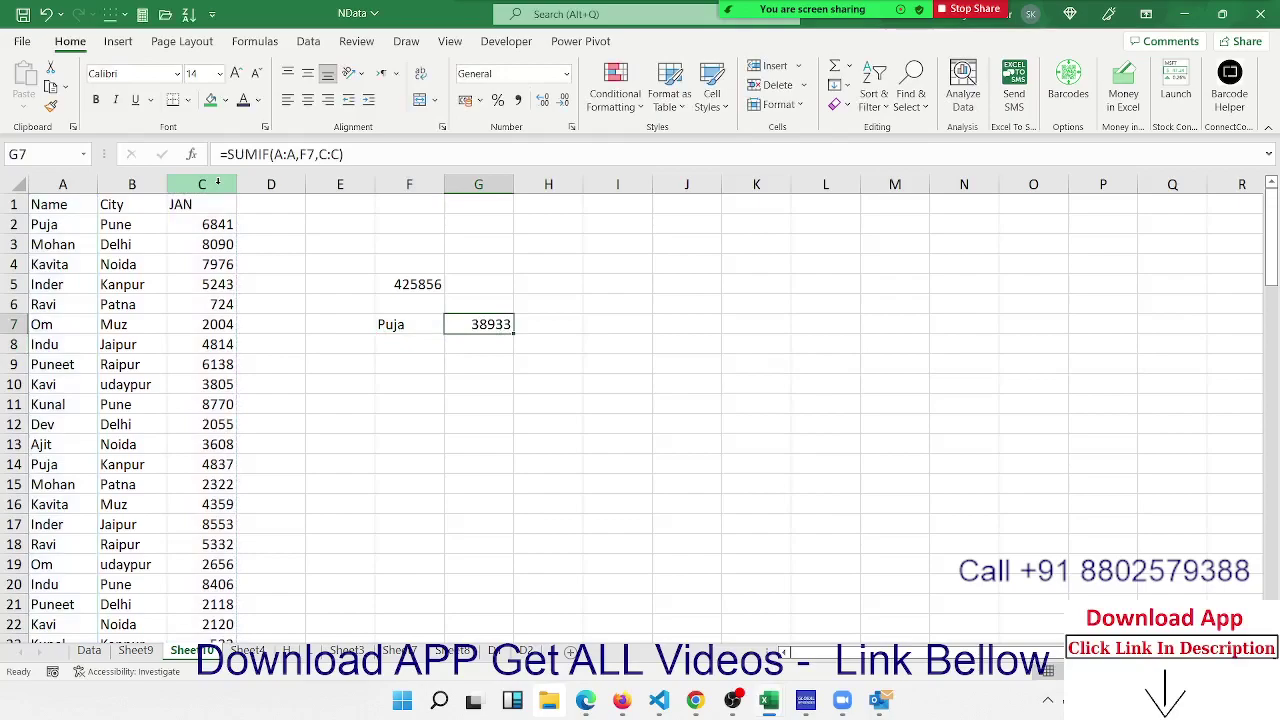
key("Left")
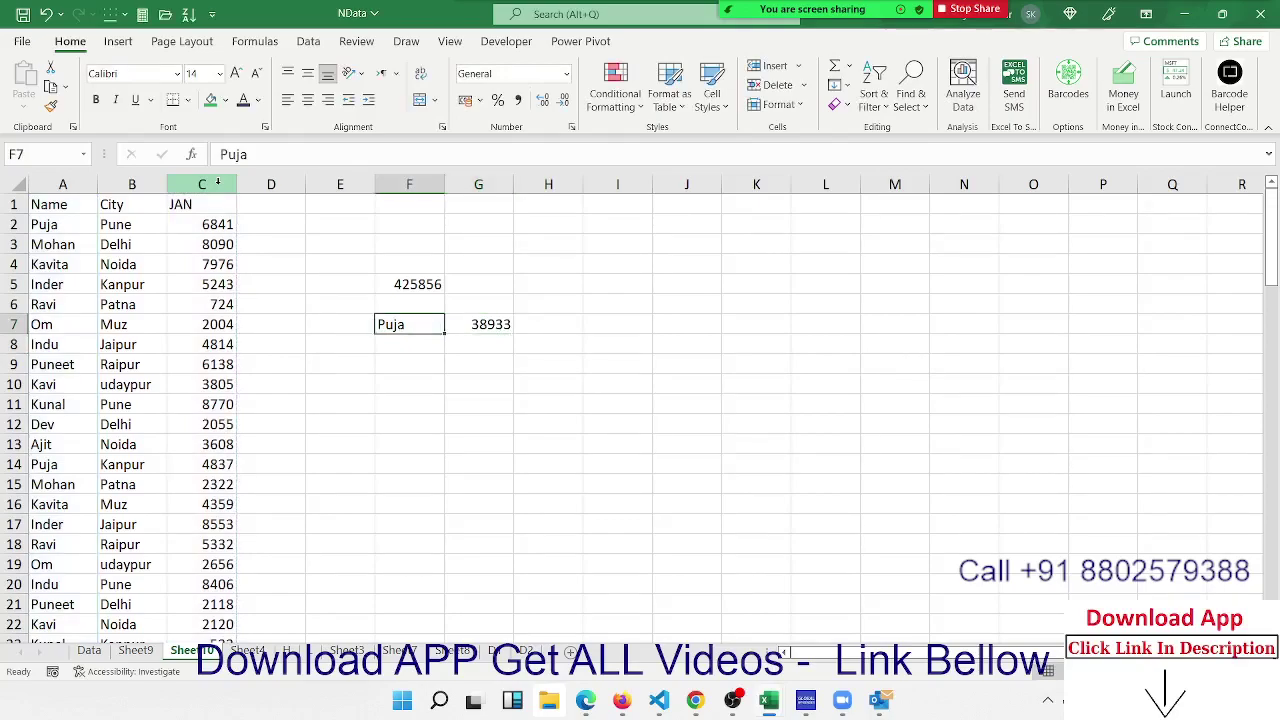
key("Right")
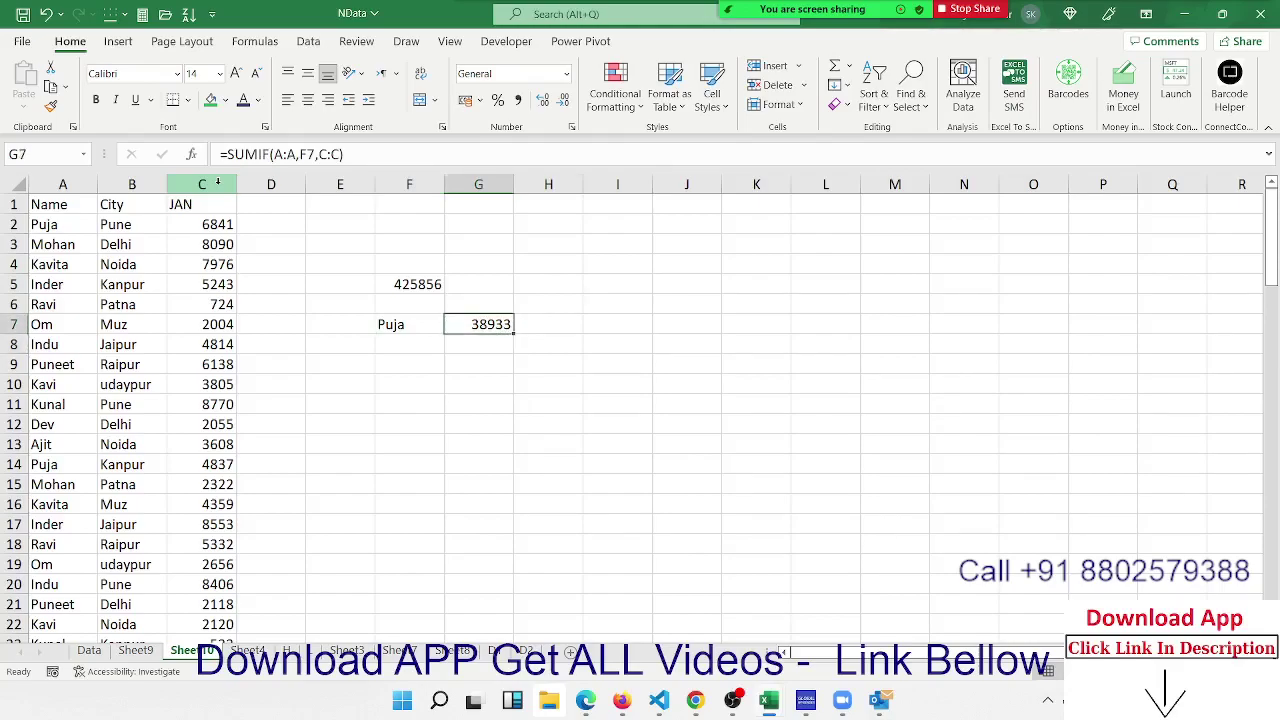
key("Right")
key("Left")
key("Down")
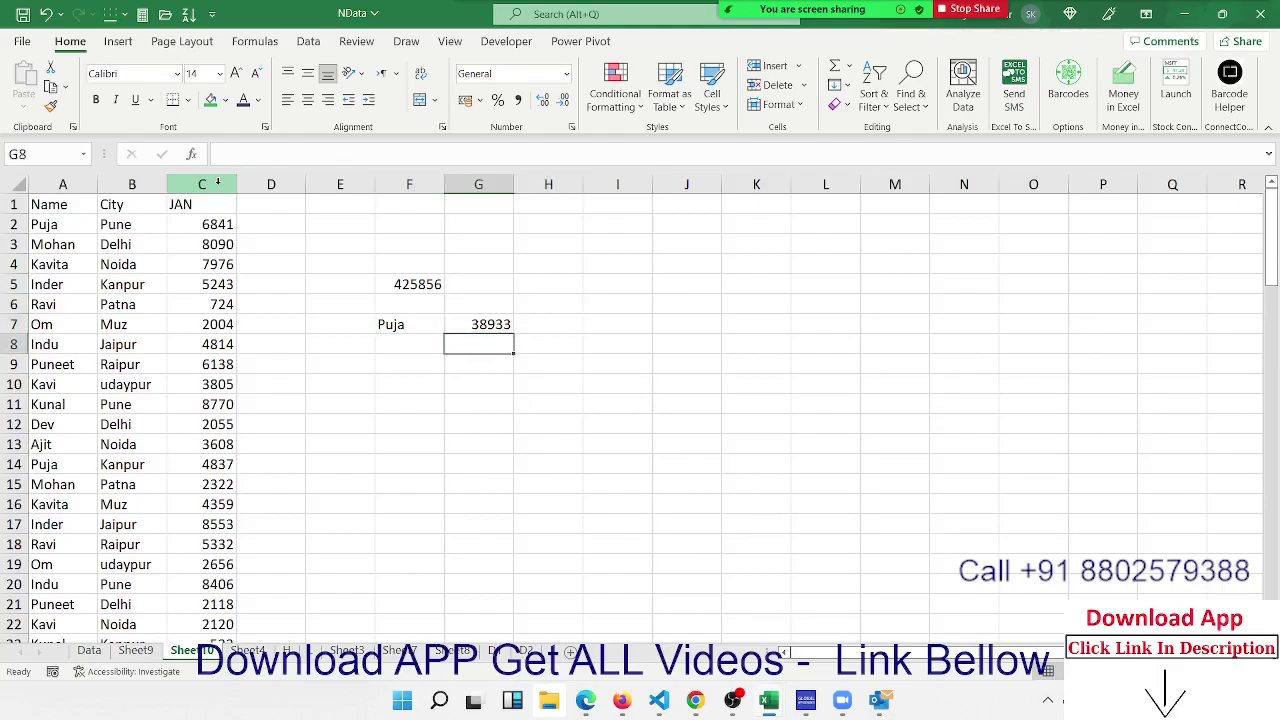
key("Up")
key("Down")
key("Up")
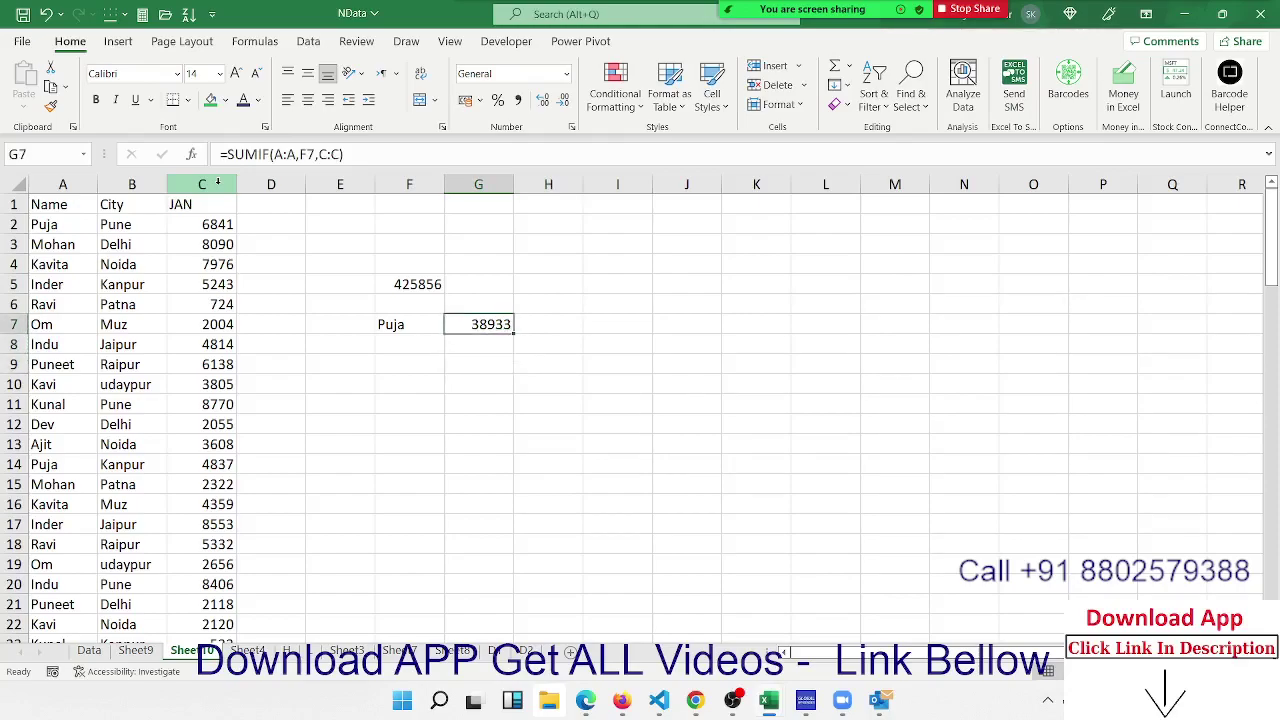
key("Right")
Enter =AVERAGEIF(A:A,F7,C:C) in H7, averaging the name's JAN values at 4325.889
type("=")
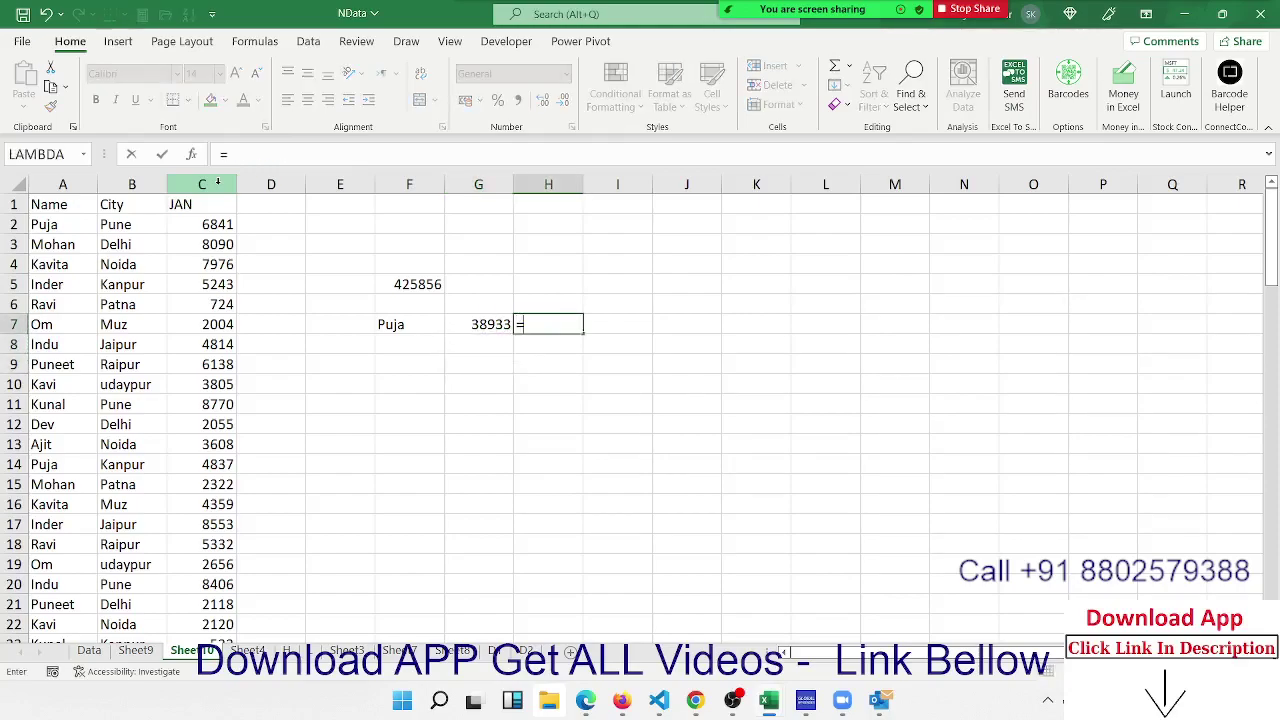
type("av")
key("Down")
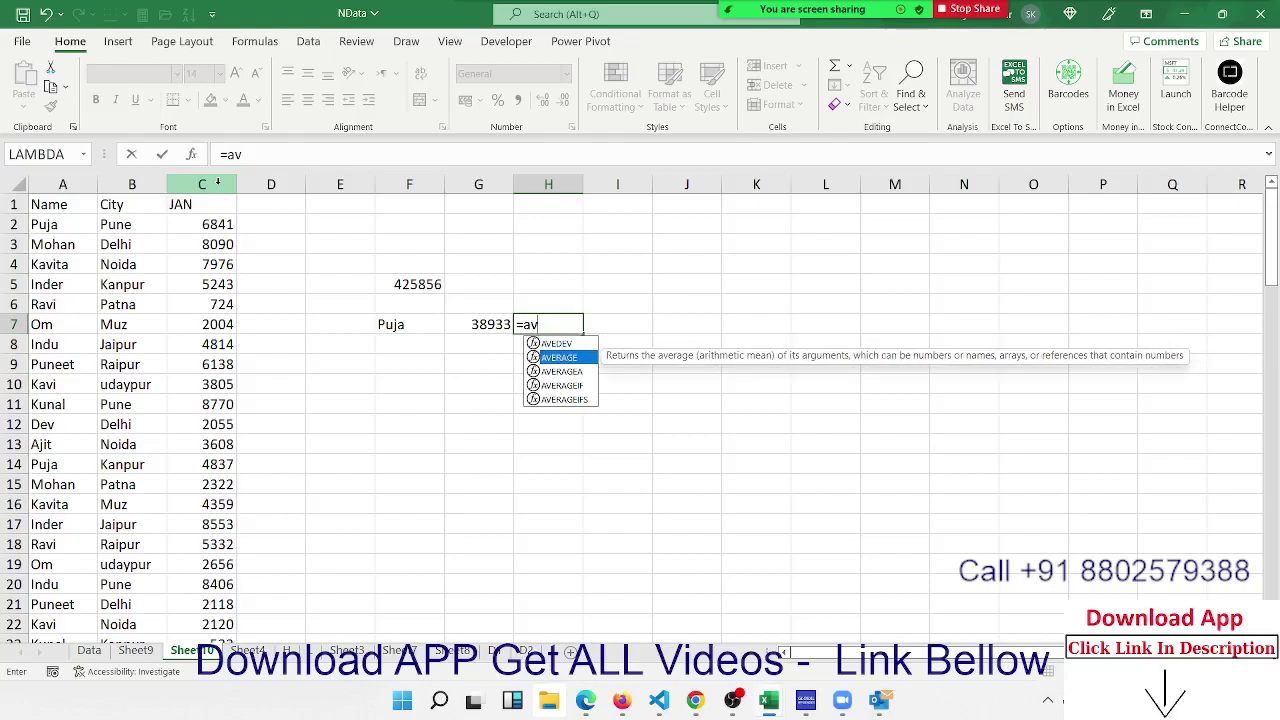
key("Down")
key("Down")
key("Tab")
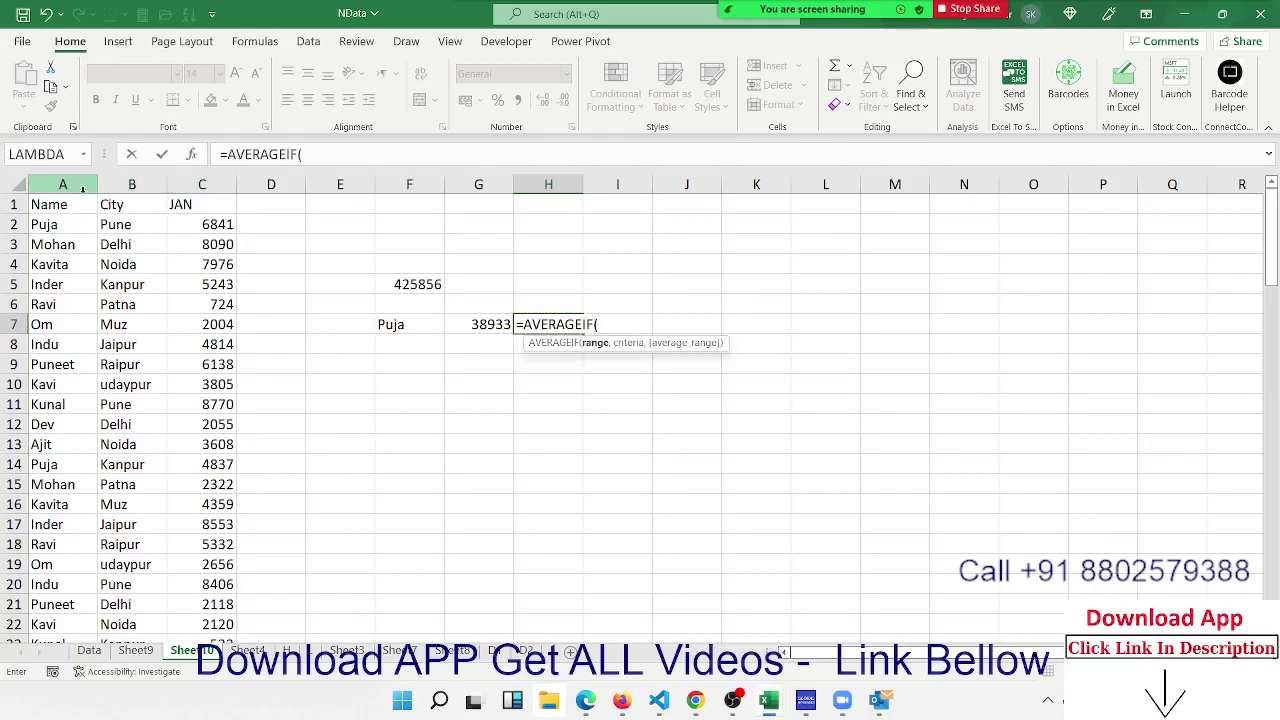
left_click(75, 193)
type(",")
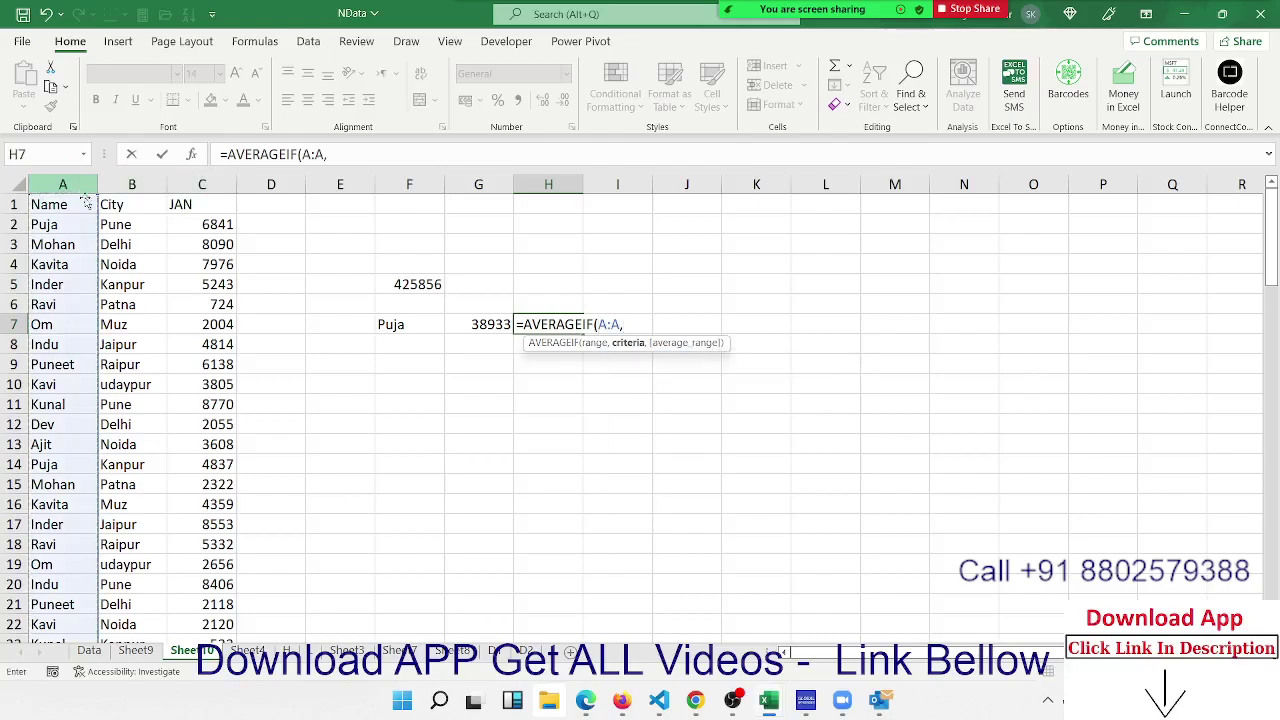
left_click(405, 322)
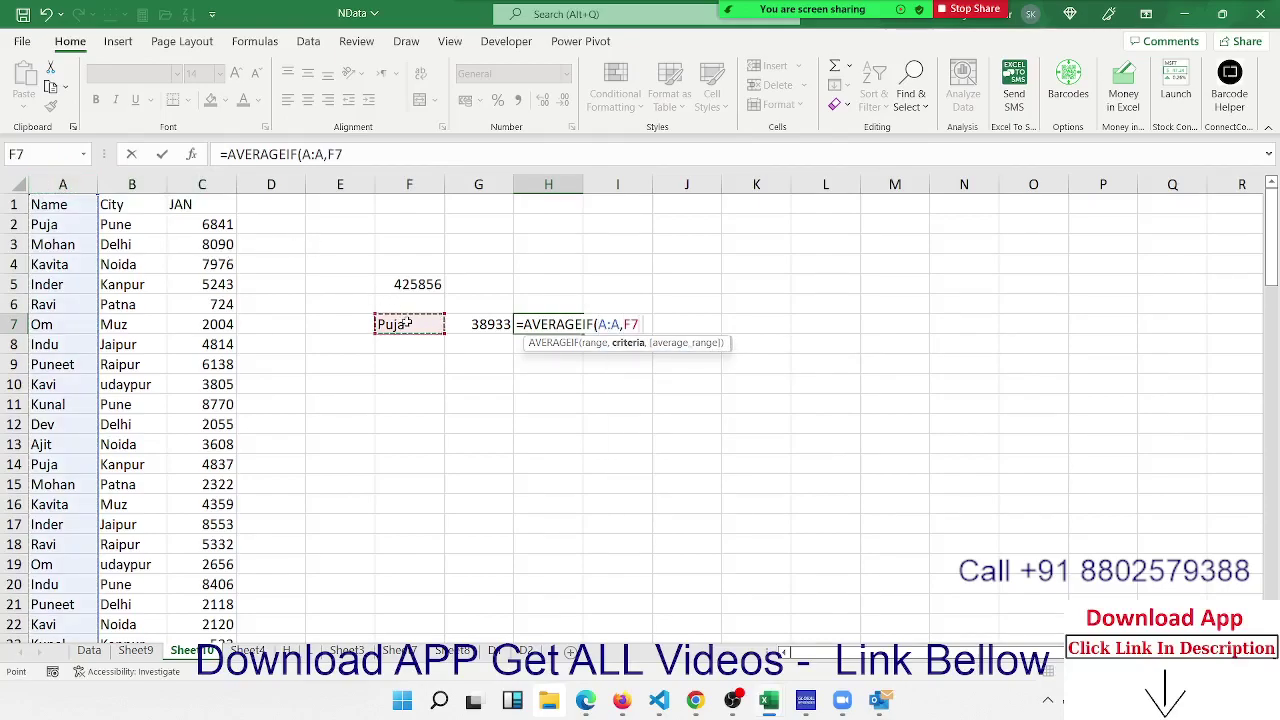
type(",")
left_click(202, 185)
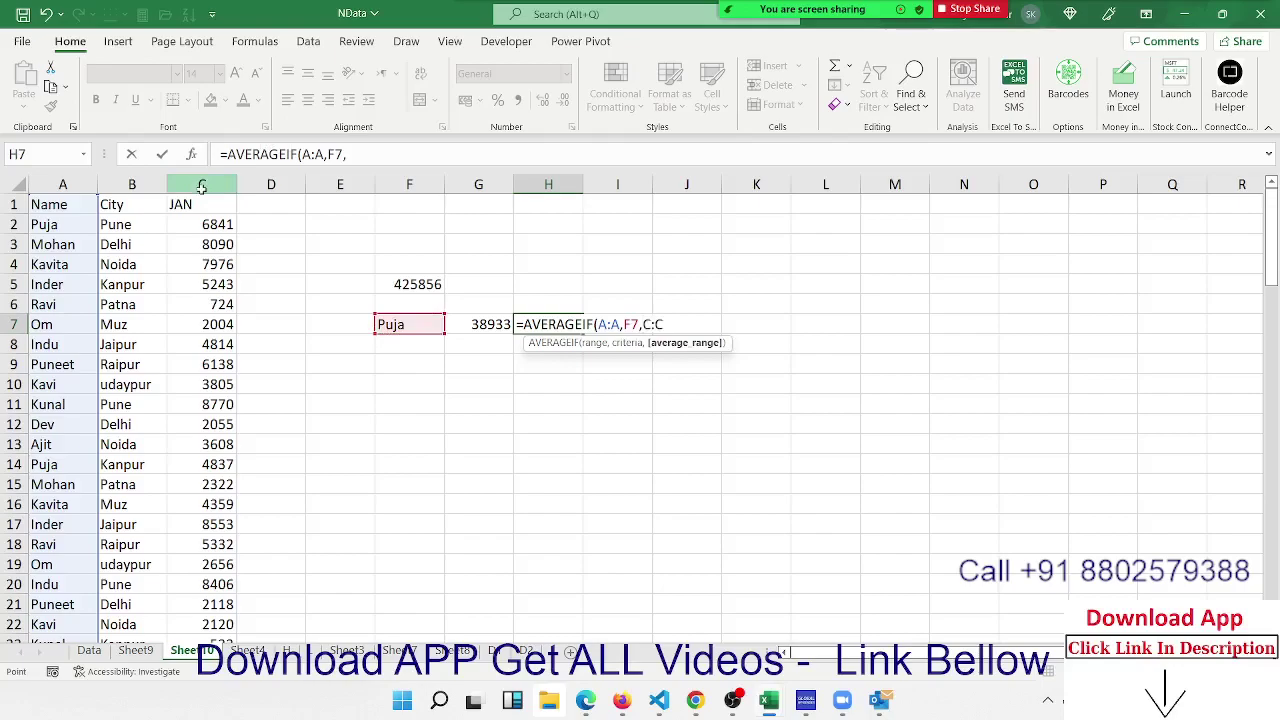
key("Return")
key("Up")
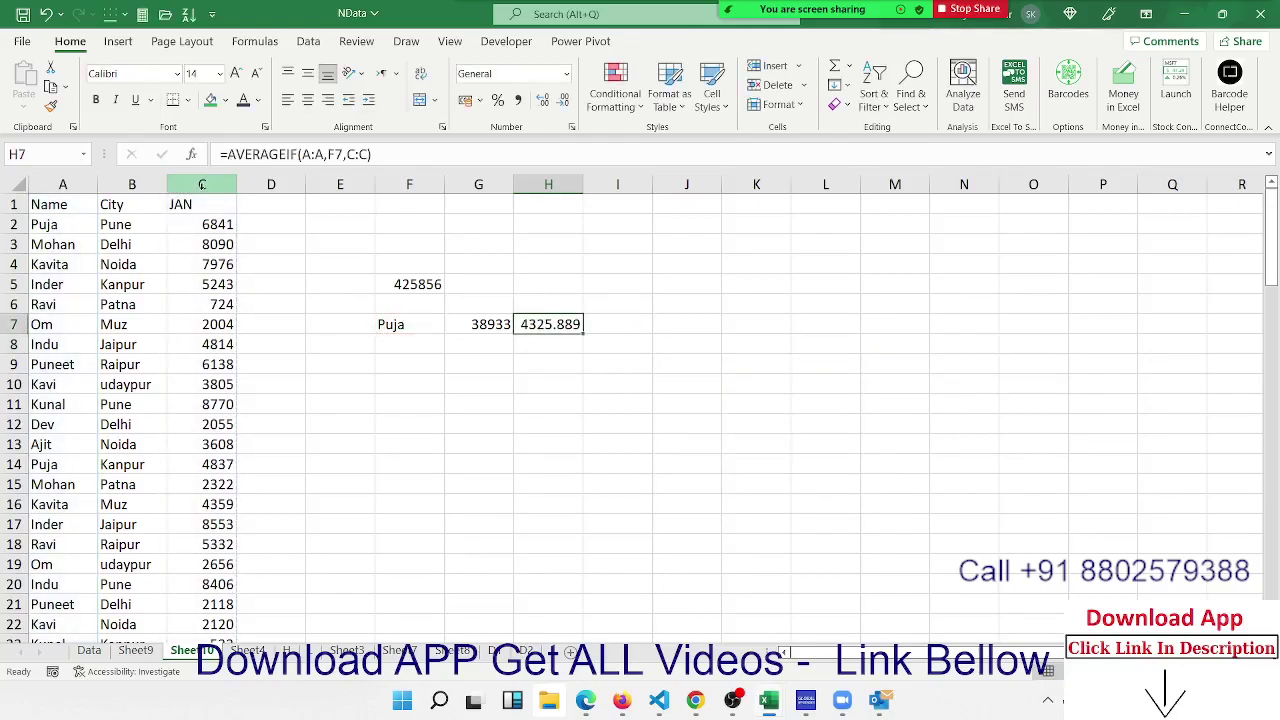
key("Right")
Enter =COUNTIF(A:A,F7) in I7, counting 9 matching rows
type("=count")
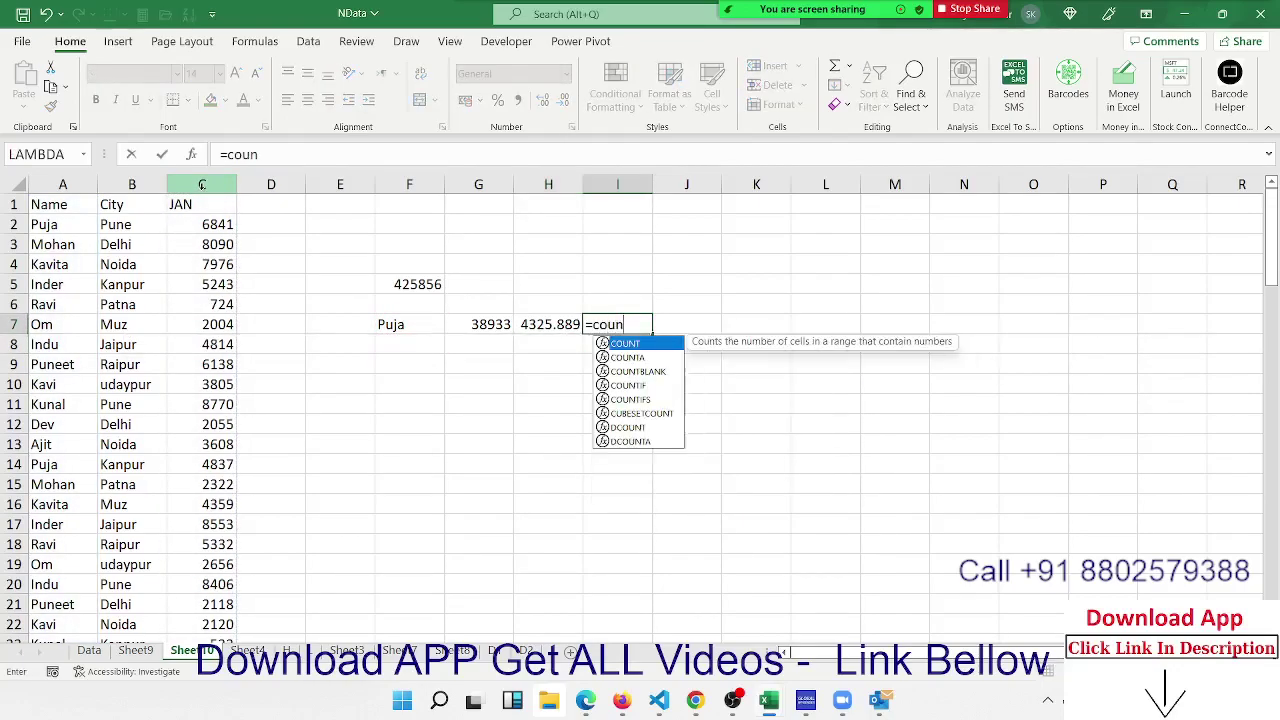
key("Tab")
key("BackSpace")
key("Down")
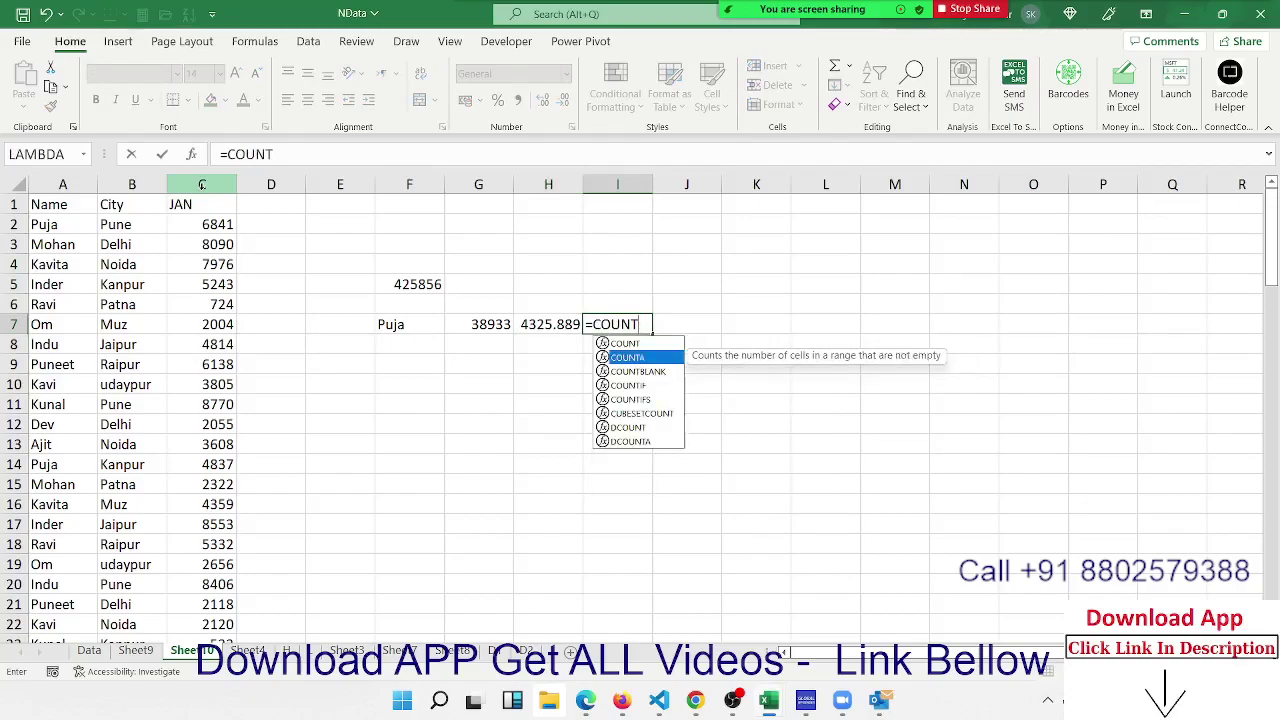
key("Down")
key("Down")
key("Tab")
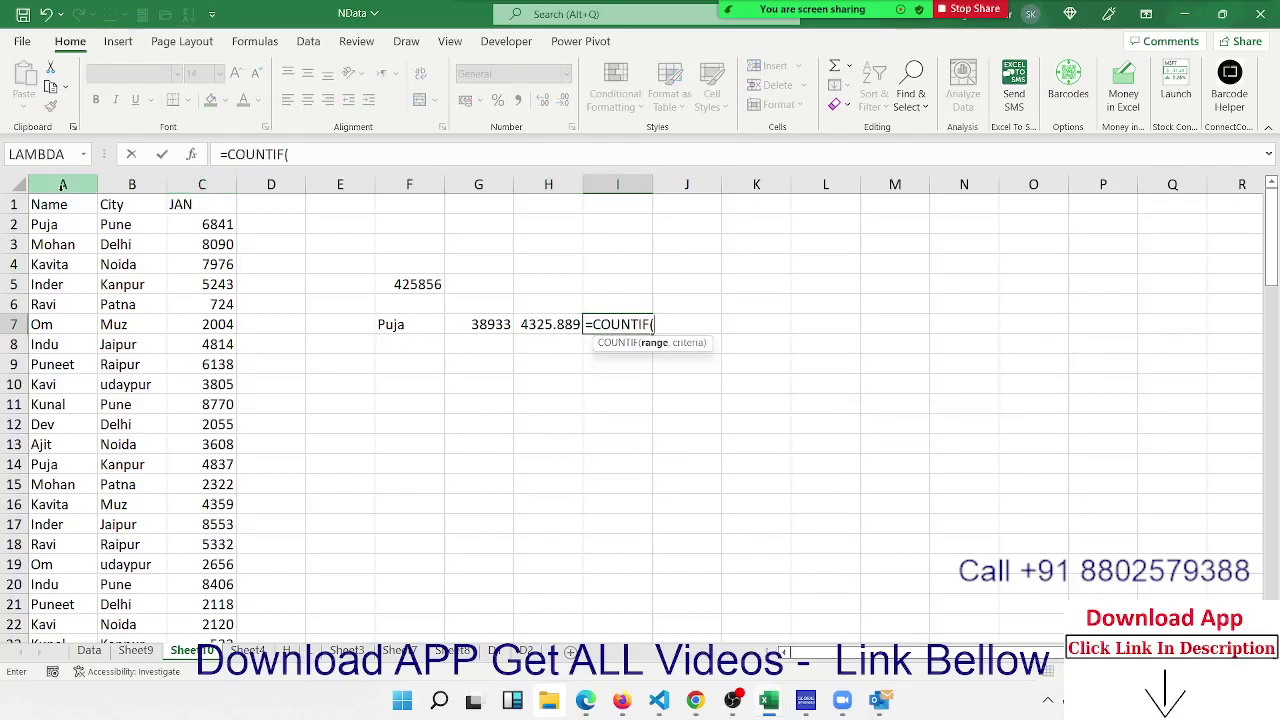
left_click(62, 185)
type(",")
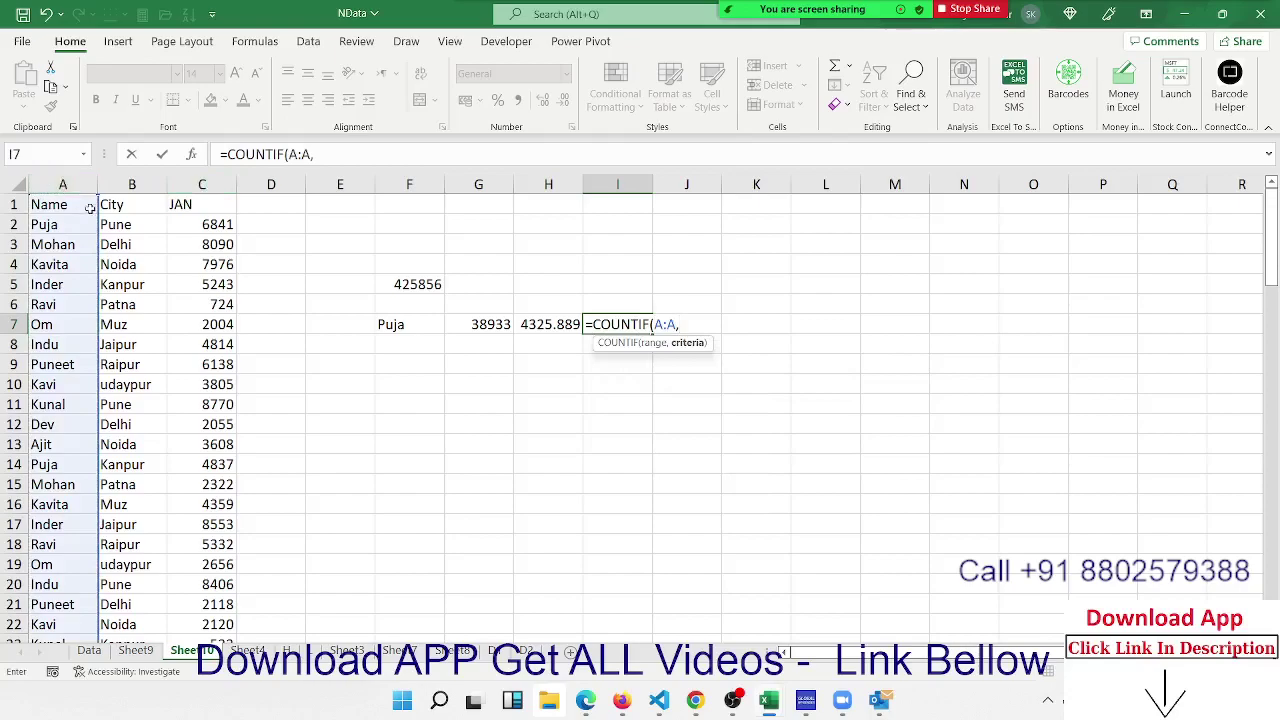
left_click(409, 323)
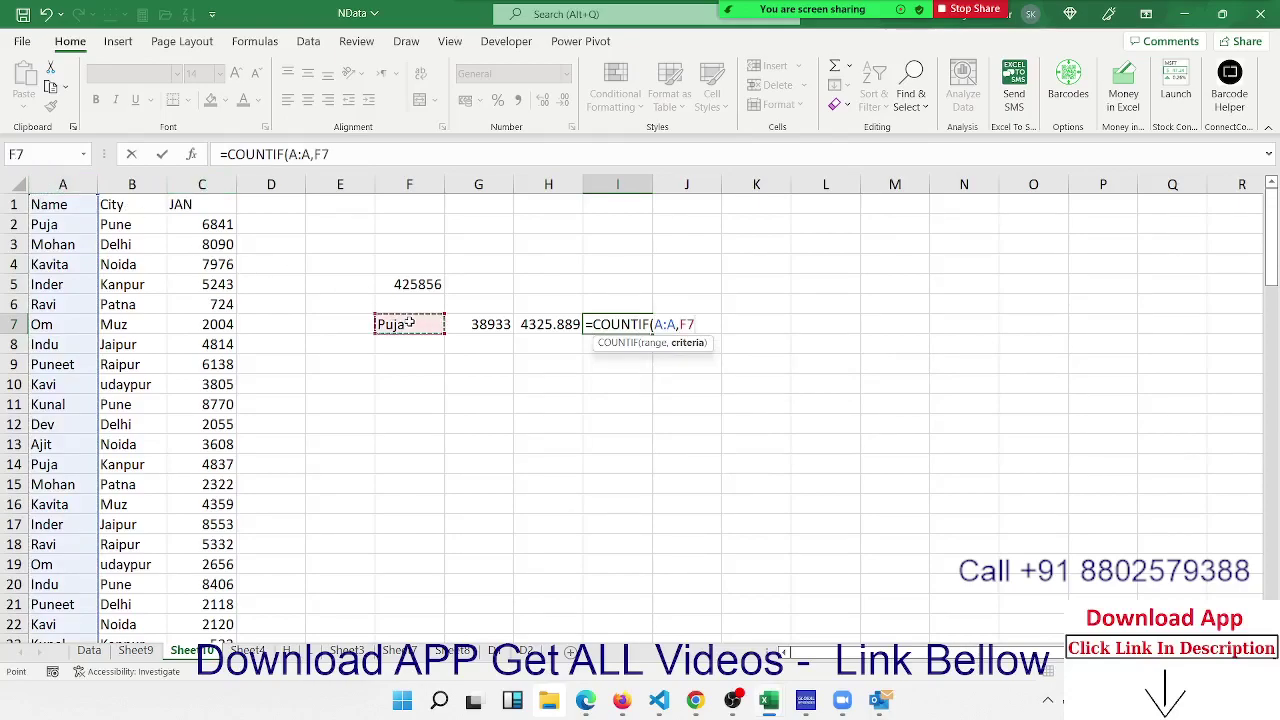
key("Return")
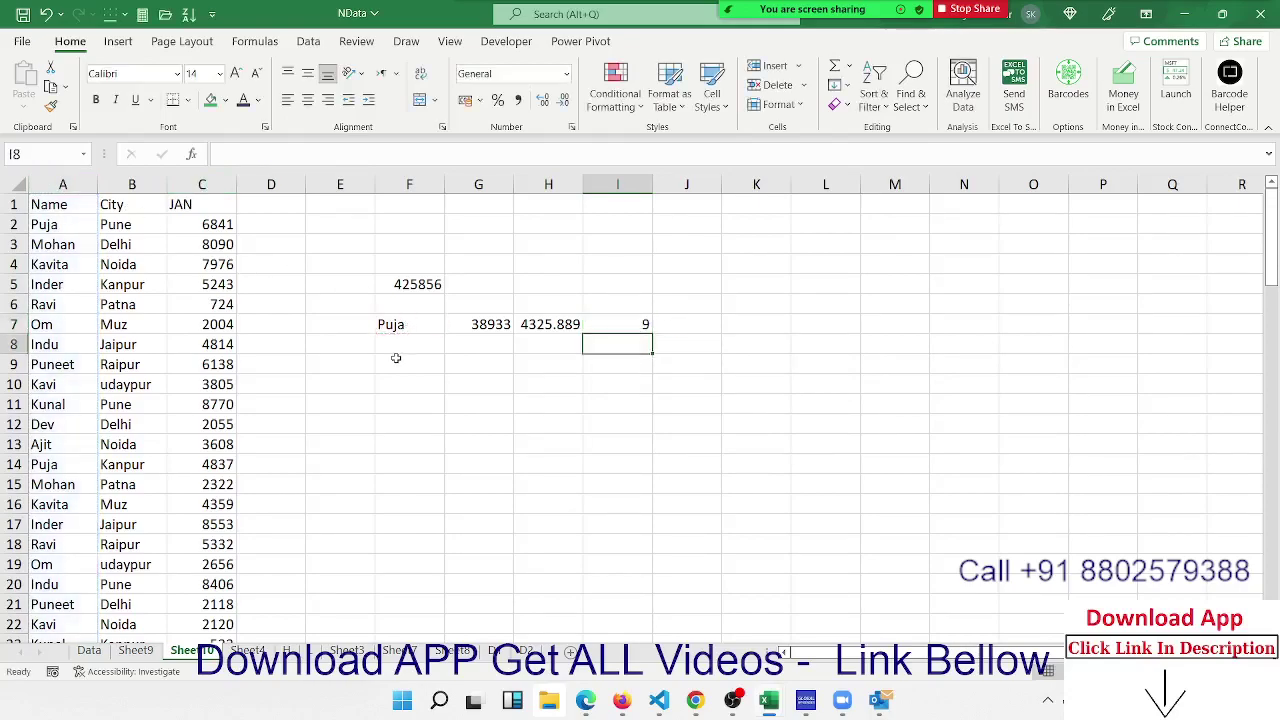
Enter the criterion >5000 in F9
left_click(396, 361)
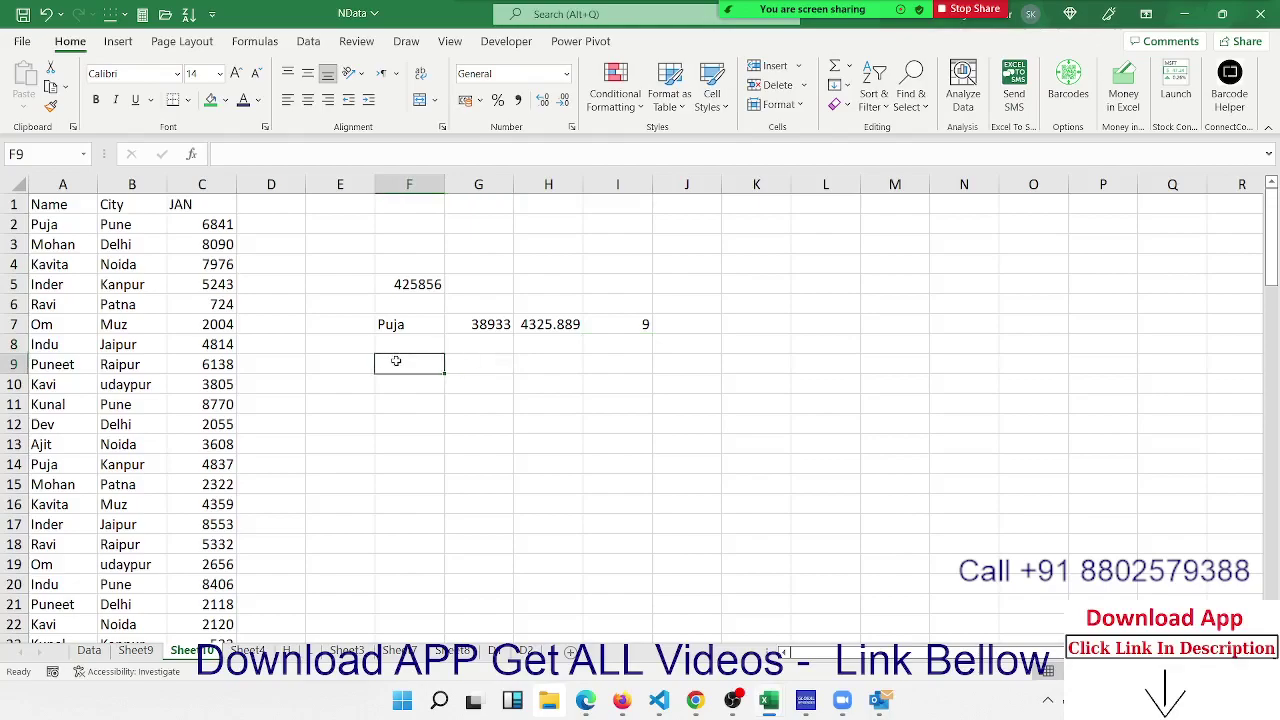
type(">5000")
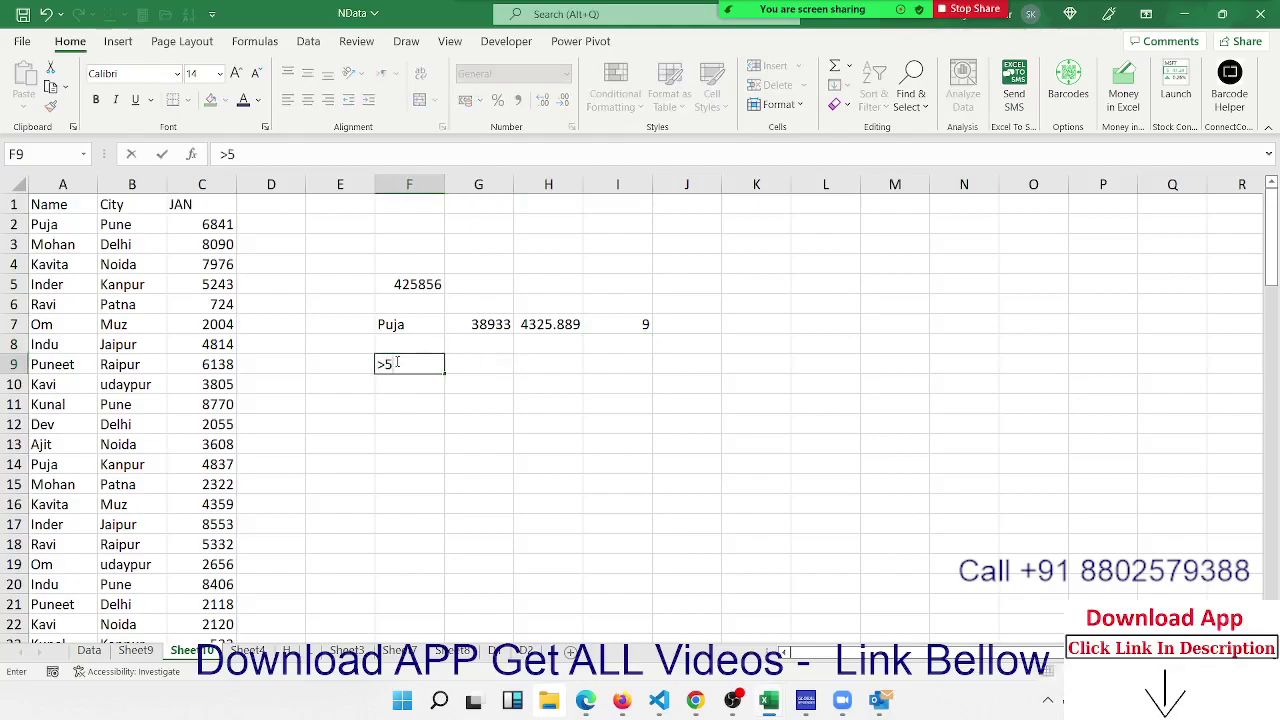
key("Tab")
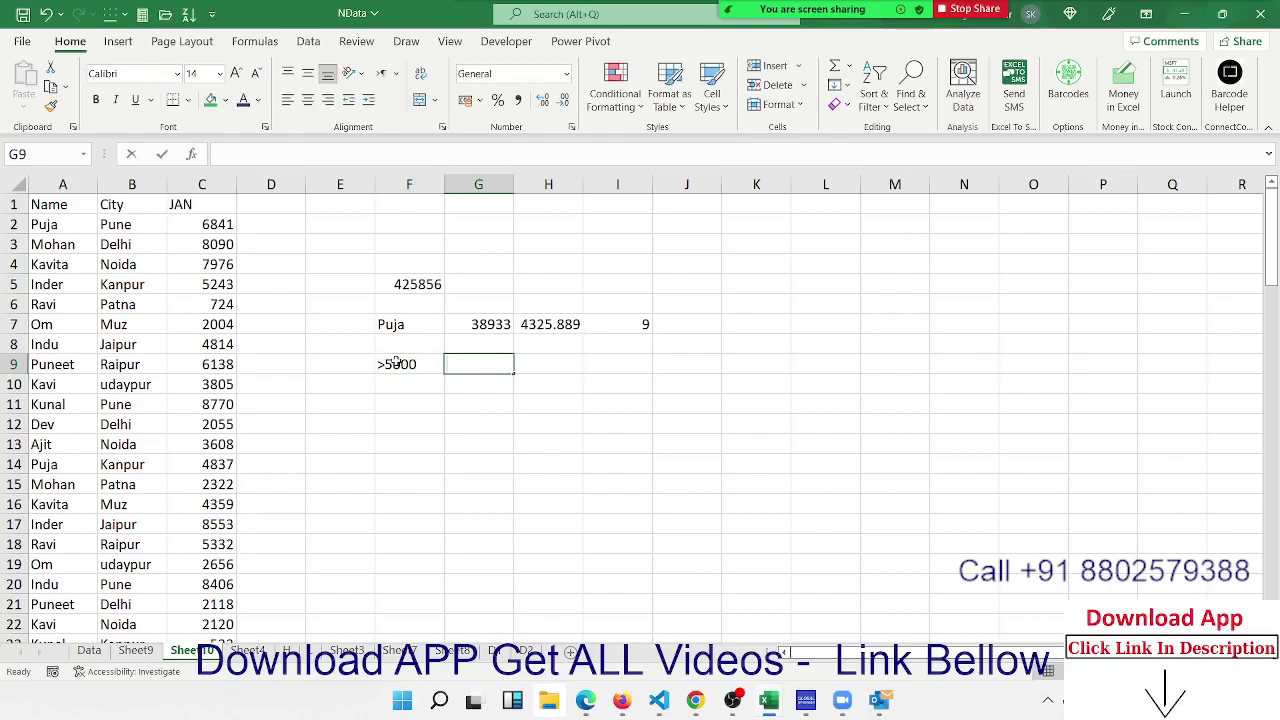
Enter =SUMIF(C:C,F9) in G9, totalling JAN values above 5000 at 270772
type("=sum")
key("Down")
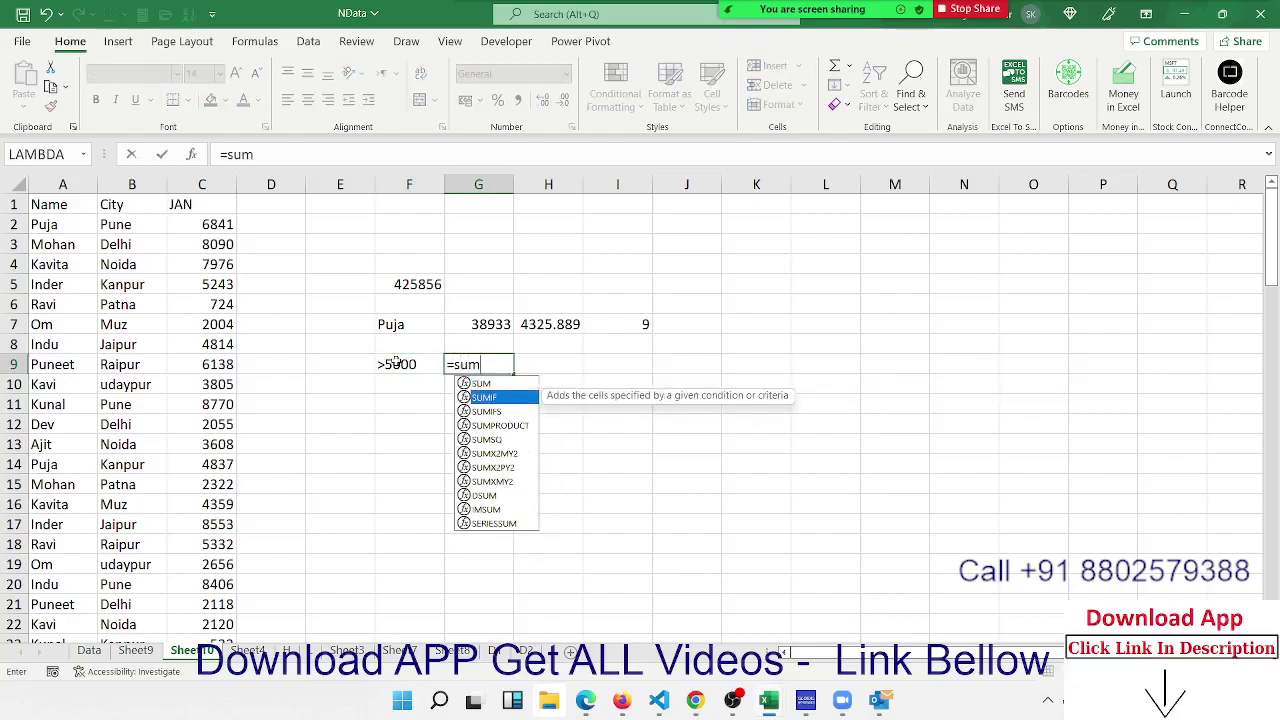
key("Down")
key("Up")
key("Tab")
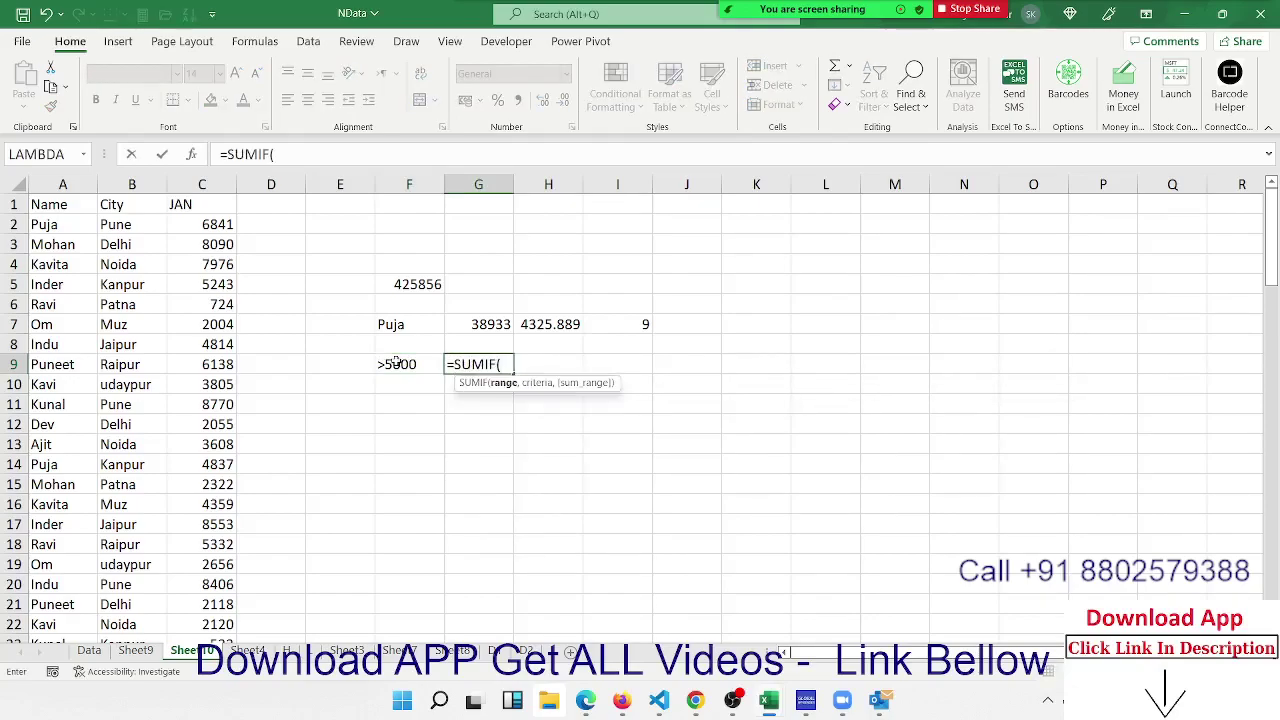
key("Left")
key("Left")
key("Left")
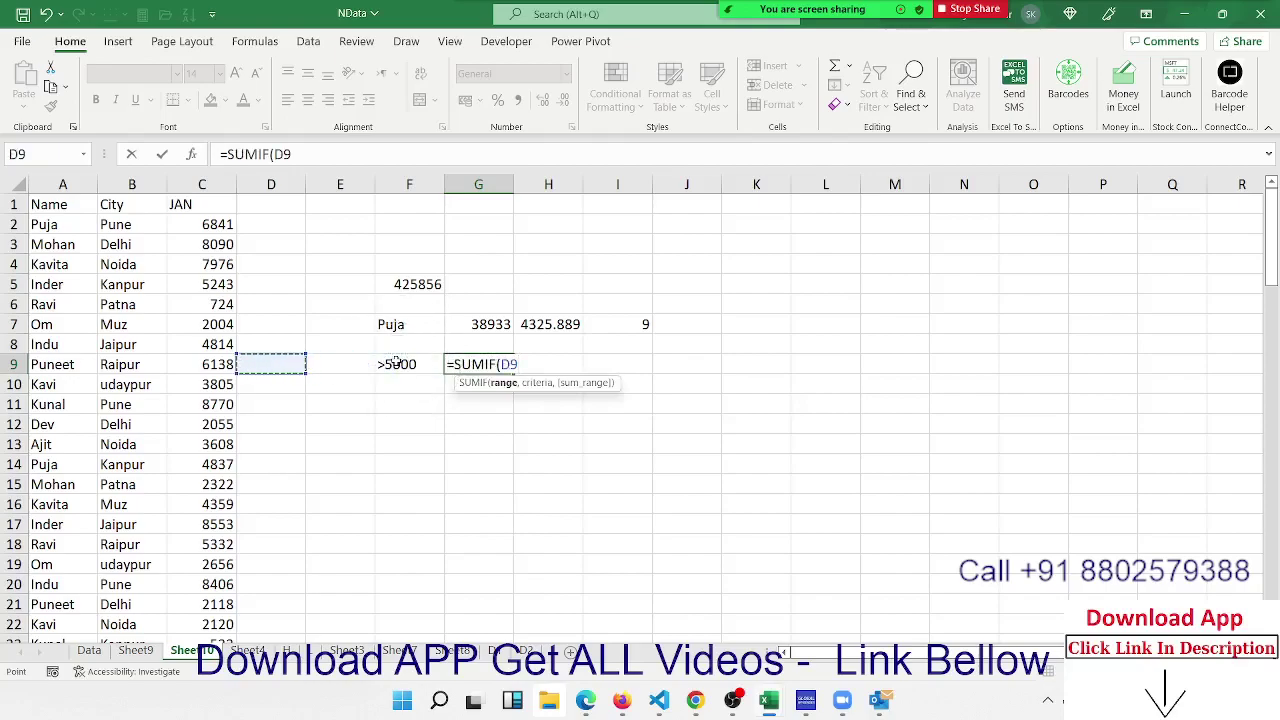
key("Left")
key("ctrl+space")
type(",")
key("Left")
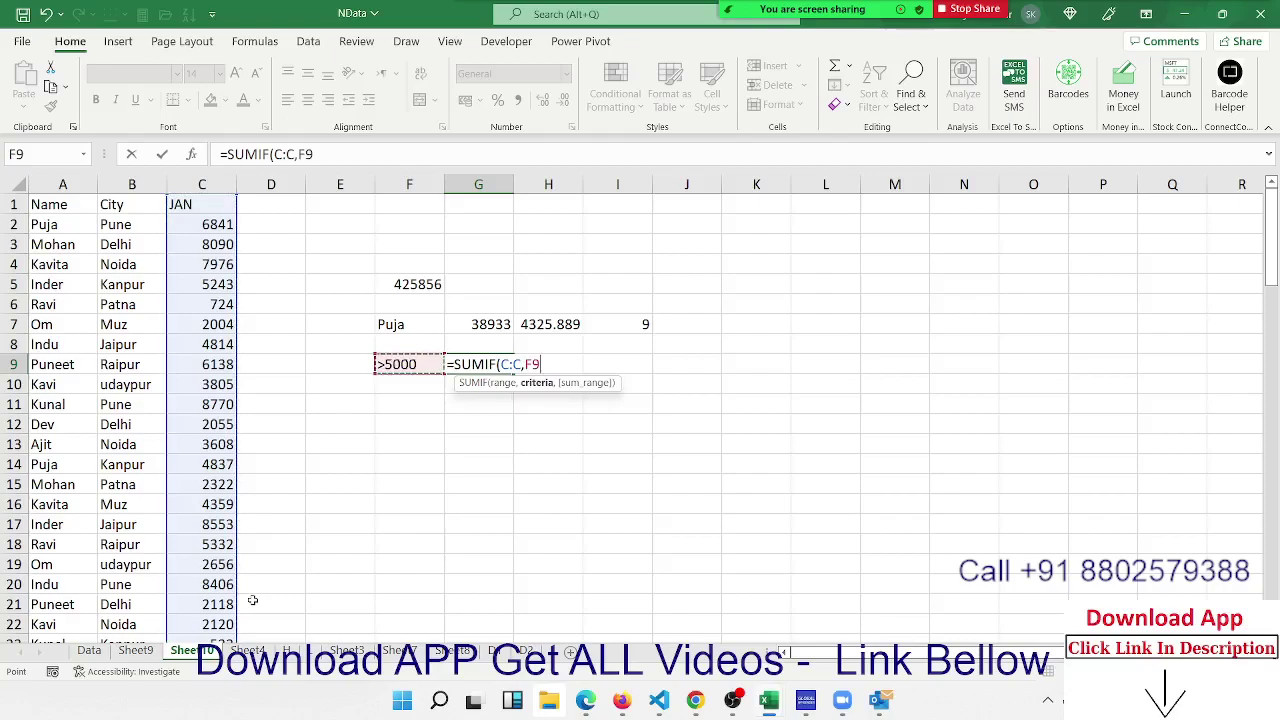
key("Return")
key("Up")
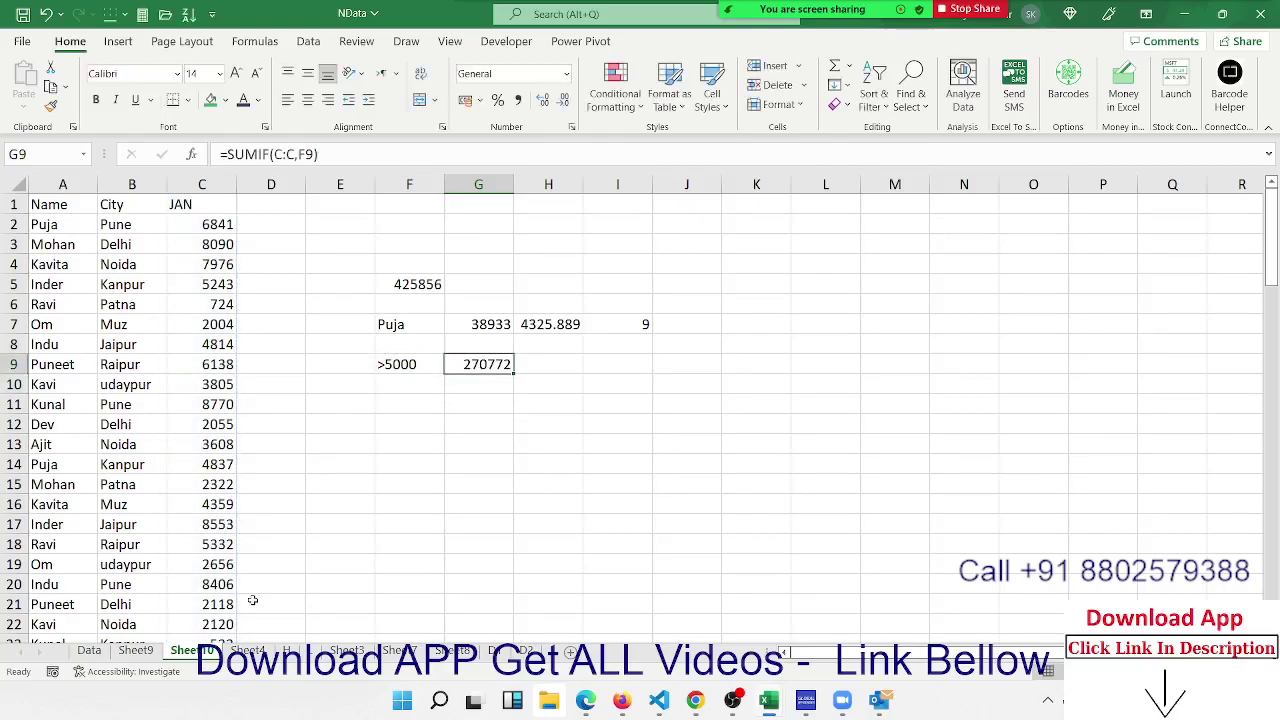
key("Down")
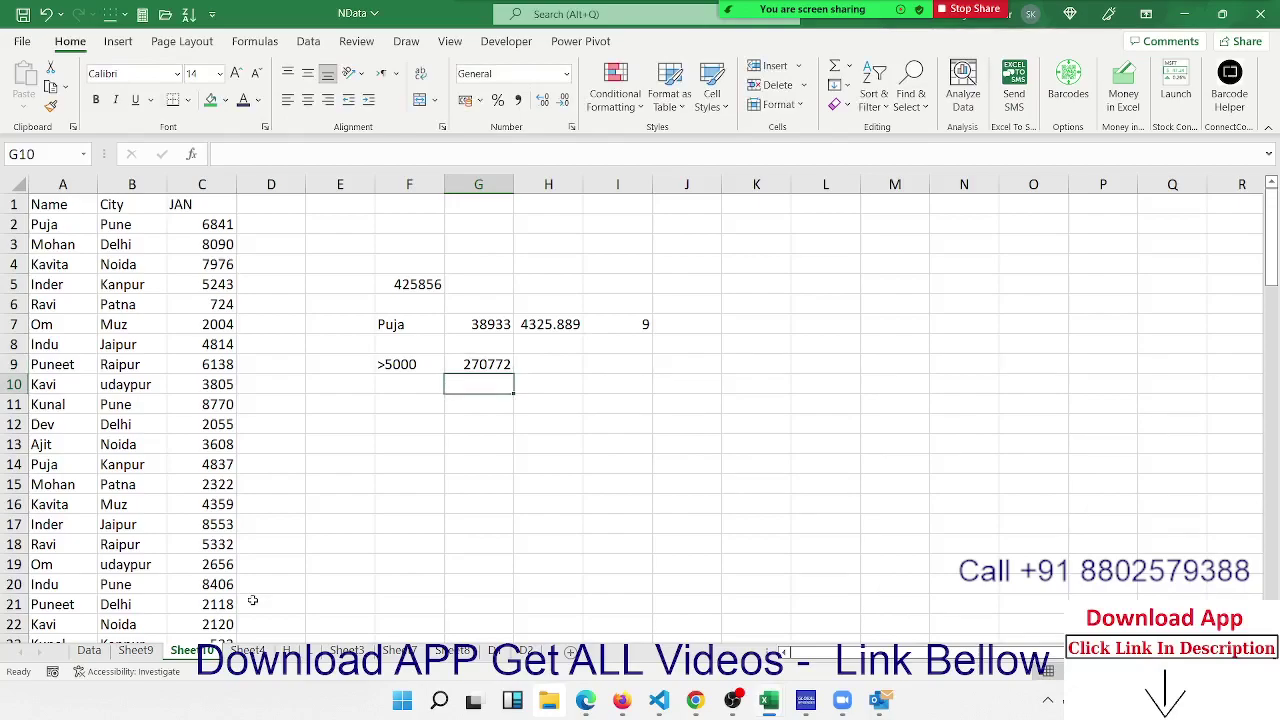
key("Down")
key("Left")
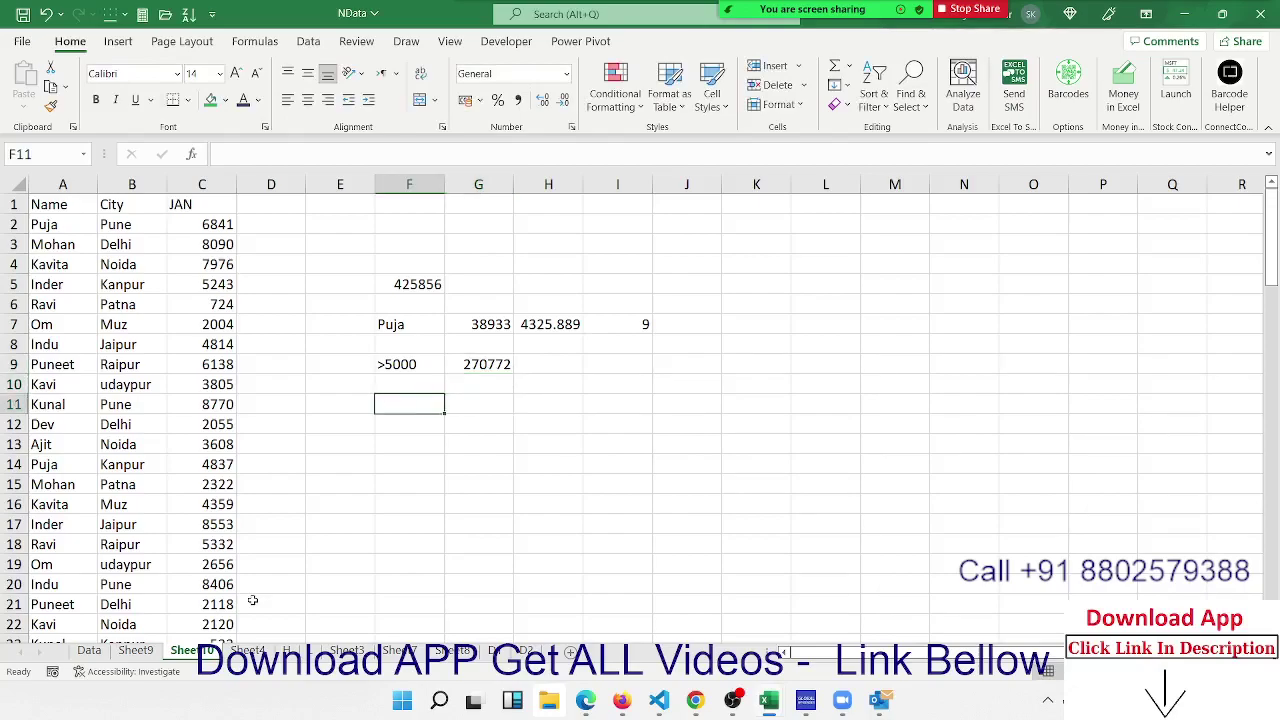
Replace the name in A9 with a two-word full name
left_click(82, 358)
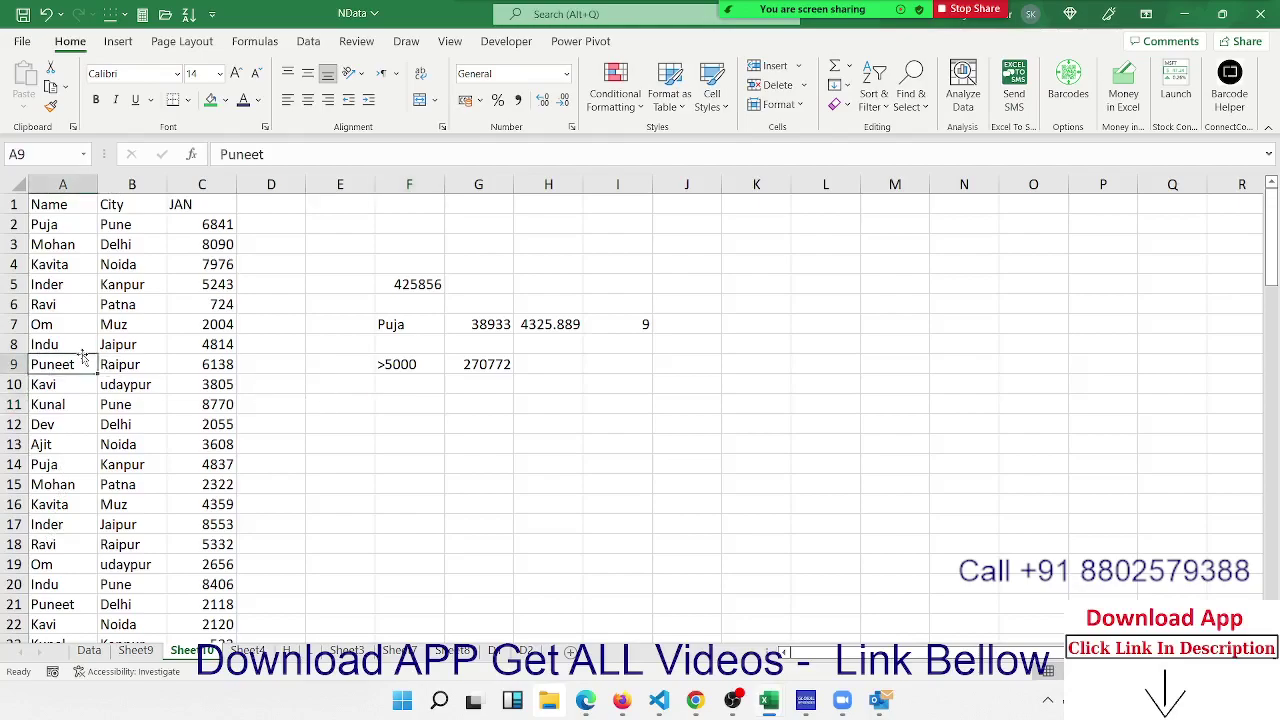
type("Sujeet")
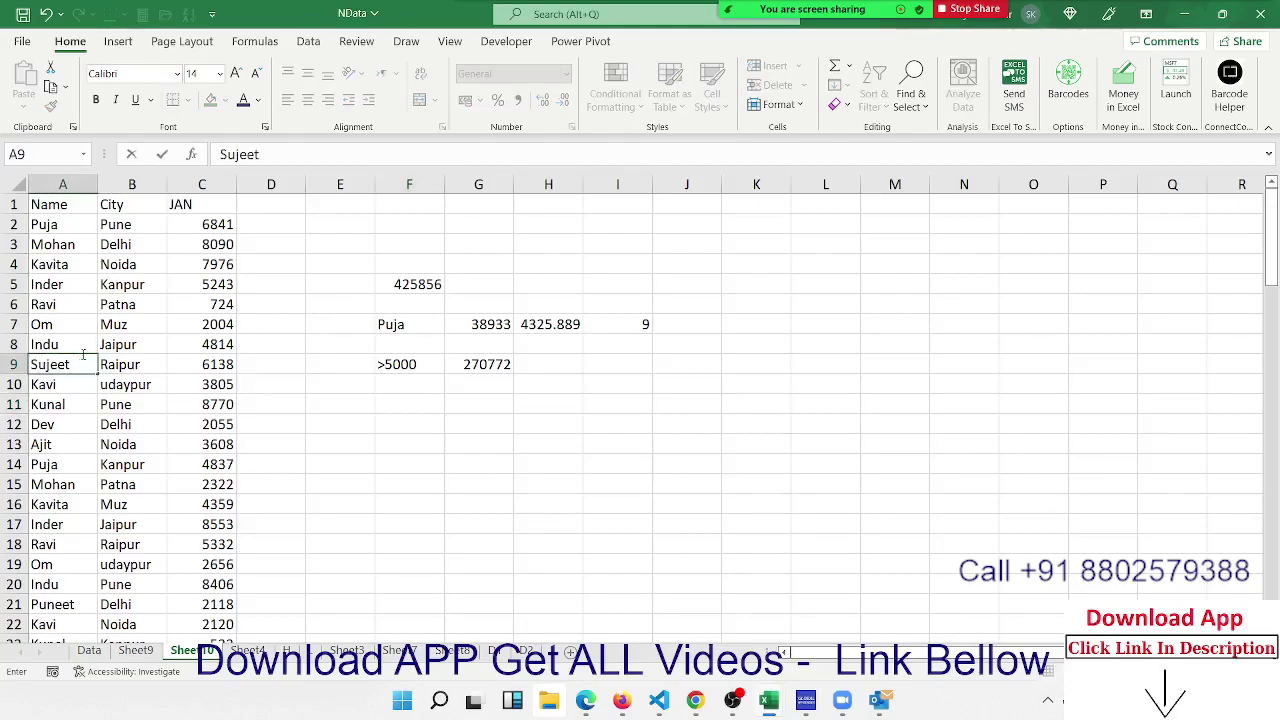
type(" Kumar")
key("Return")
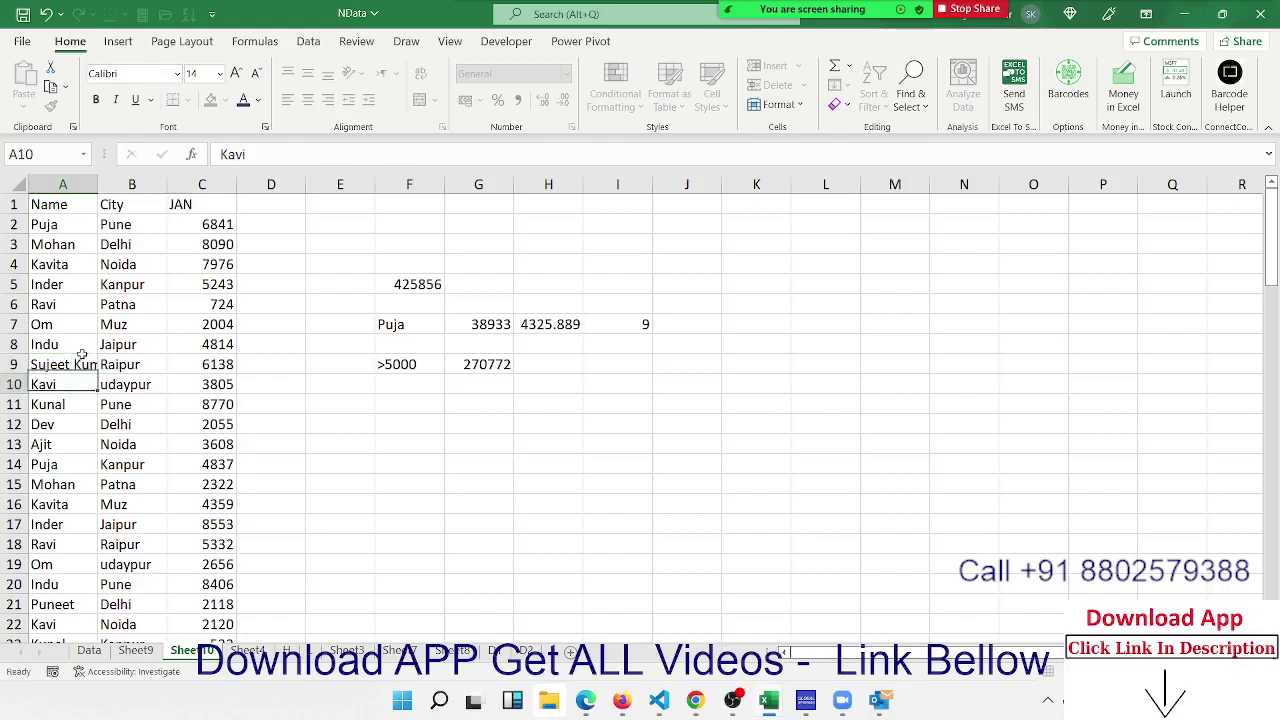
key("Return")
Type a surname criterion in F12 and enter =SUMIF(A:A,F12,C:C) in G12
left_click(416, 428)
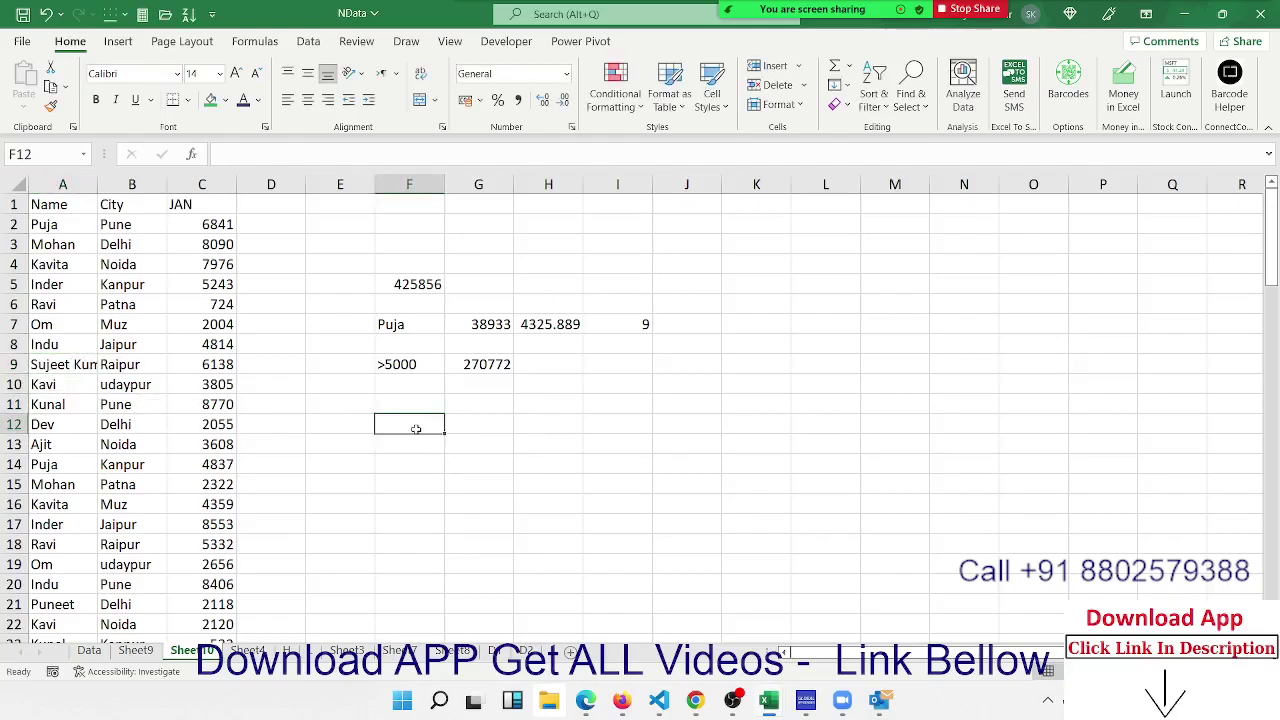
type("Sujeet")
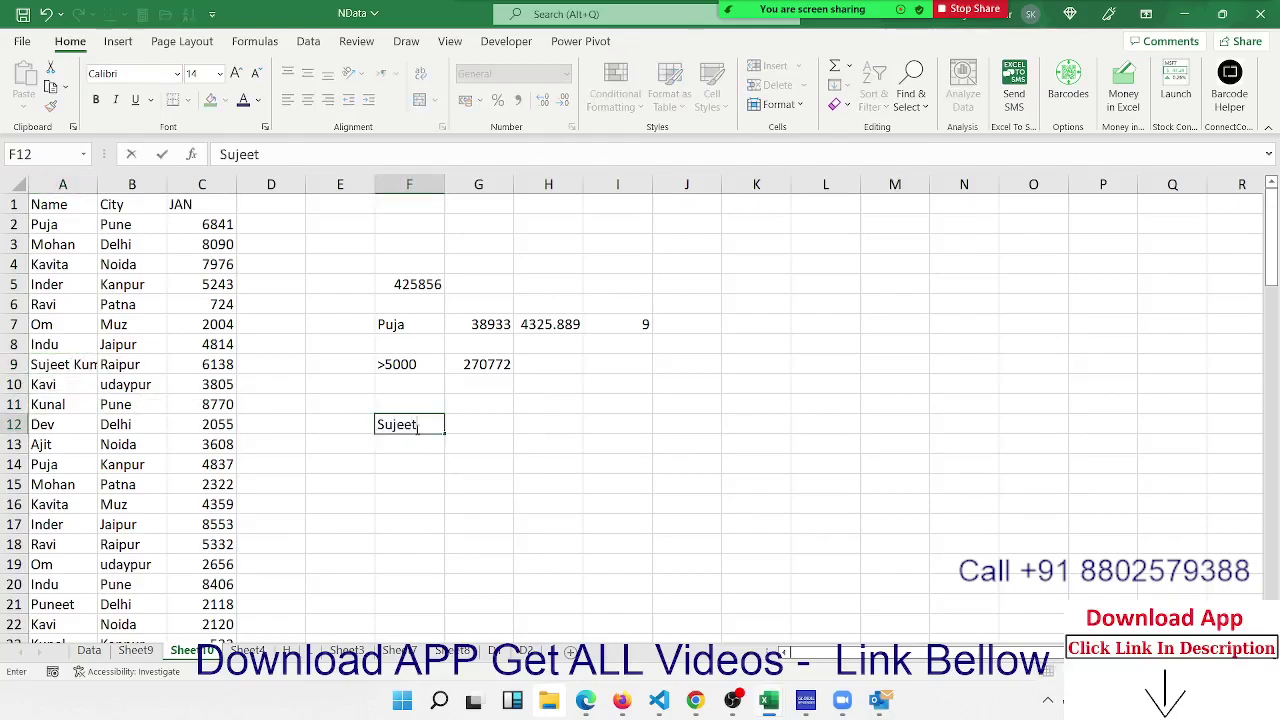
key("Tab")
type("=")
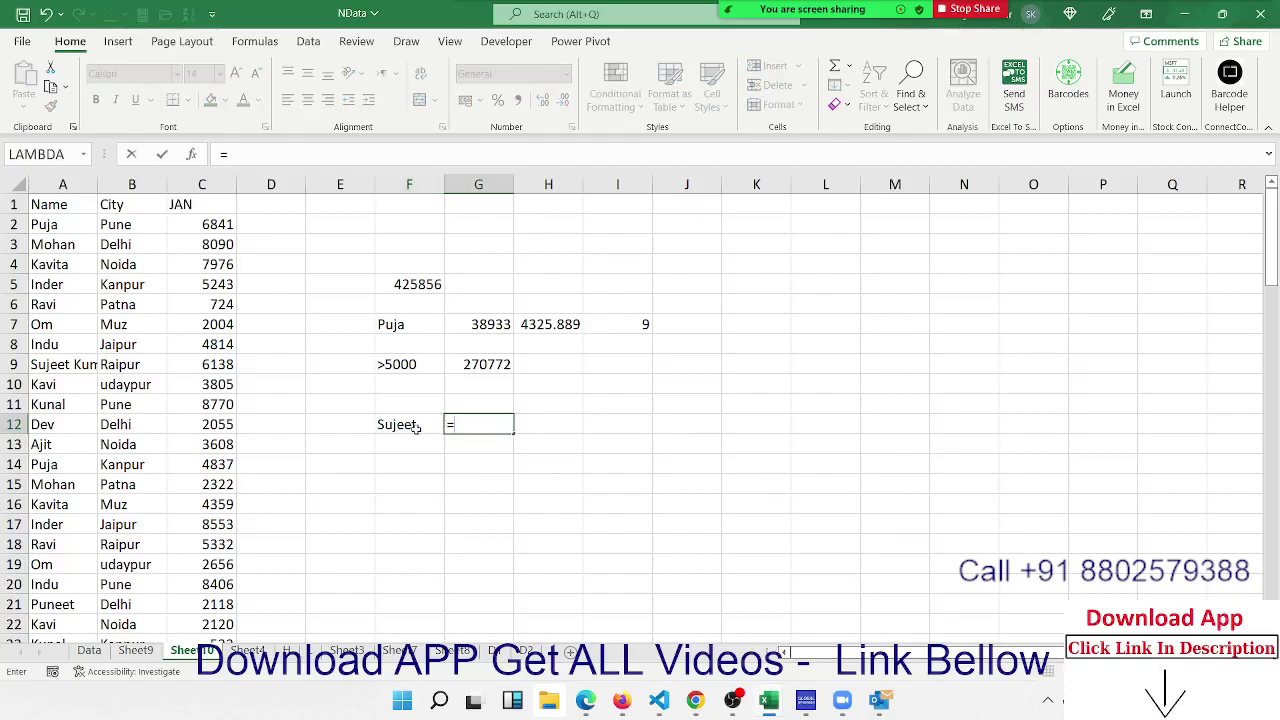
type("sum")
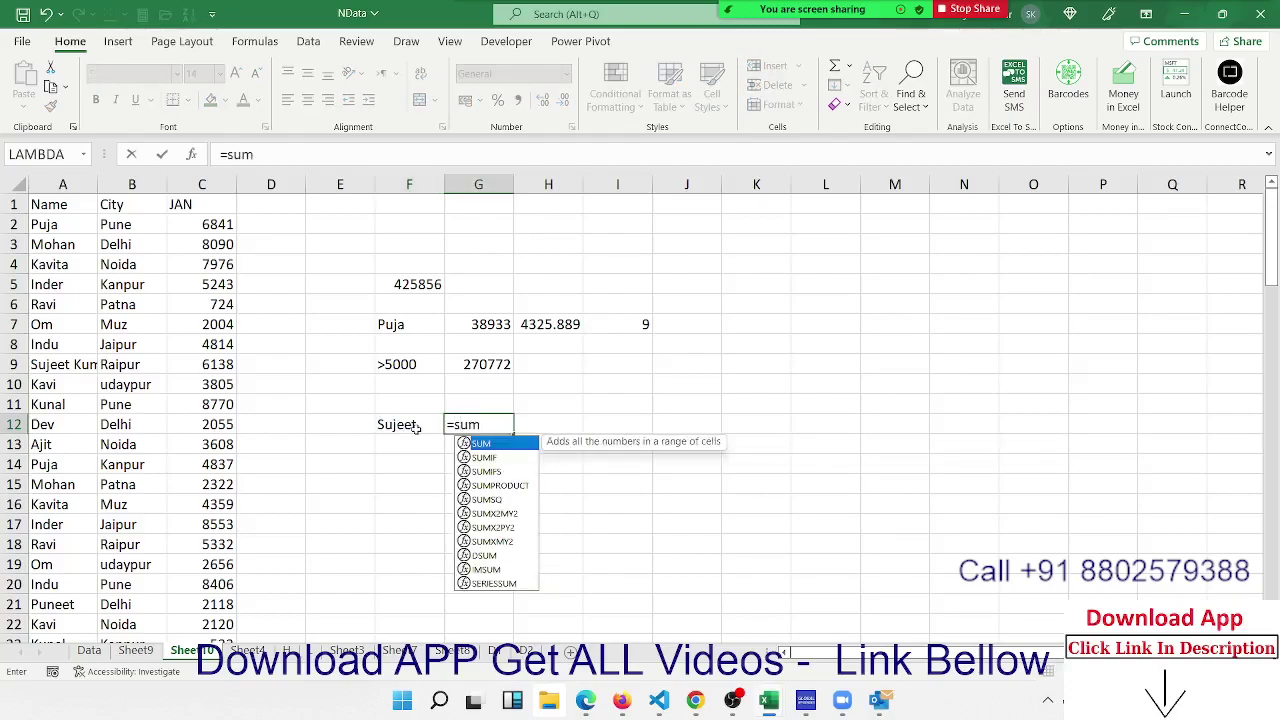
key("Down")
key("Tab")
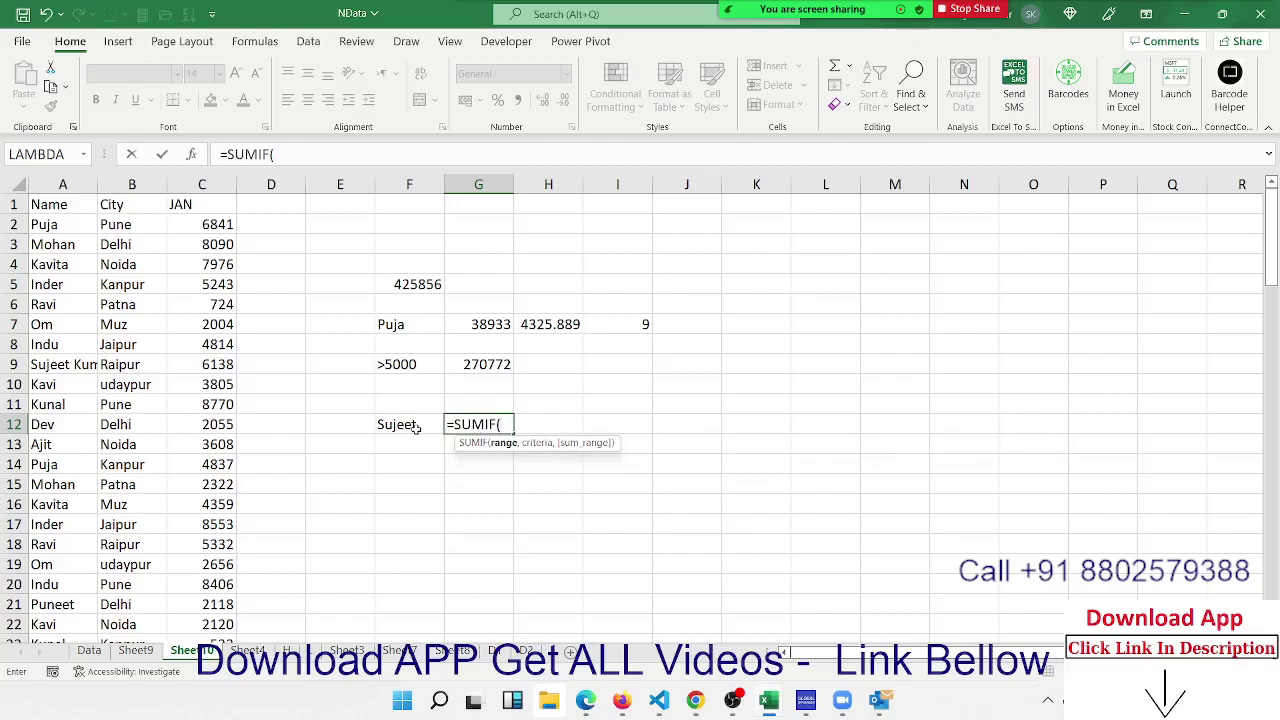
key("Left")
key("Left")
key("Left")
key("Left")
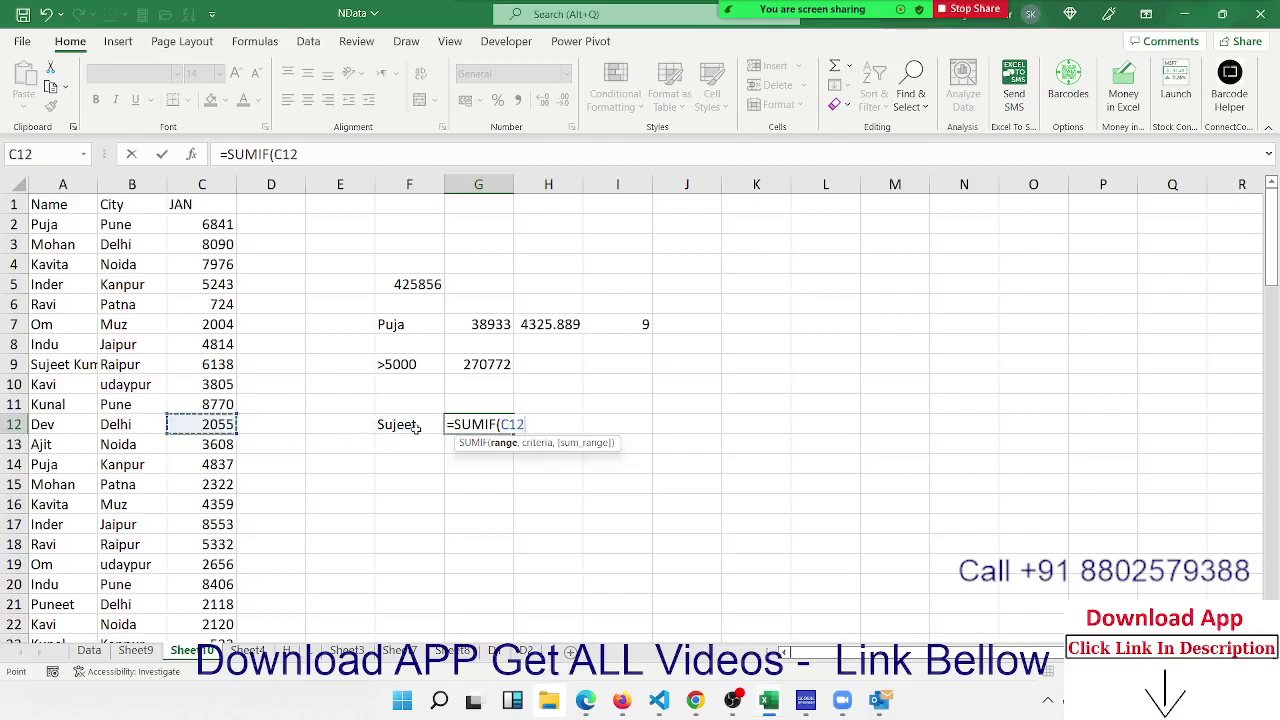
key("Left")
key("Left")
key("ctrl+space")
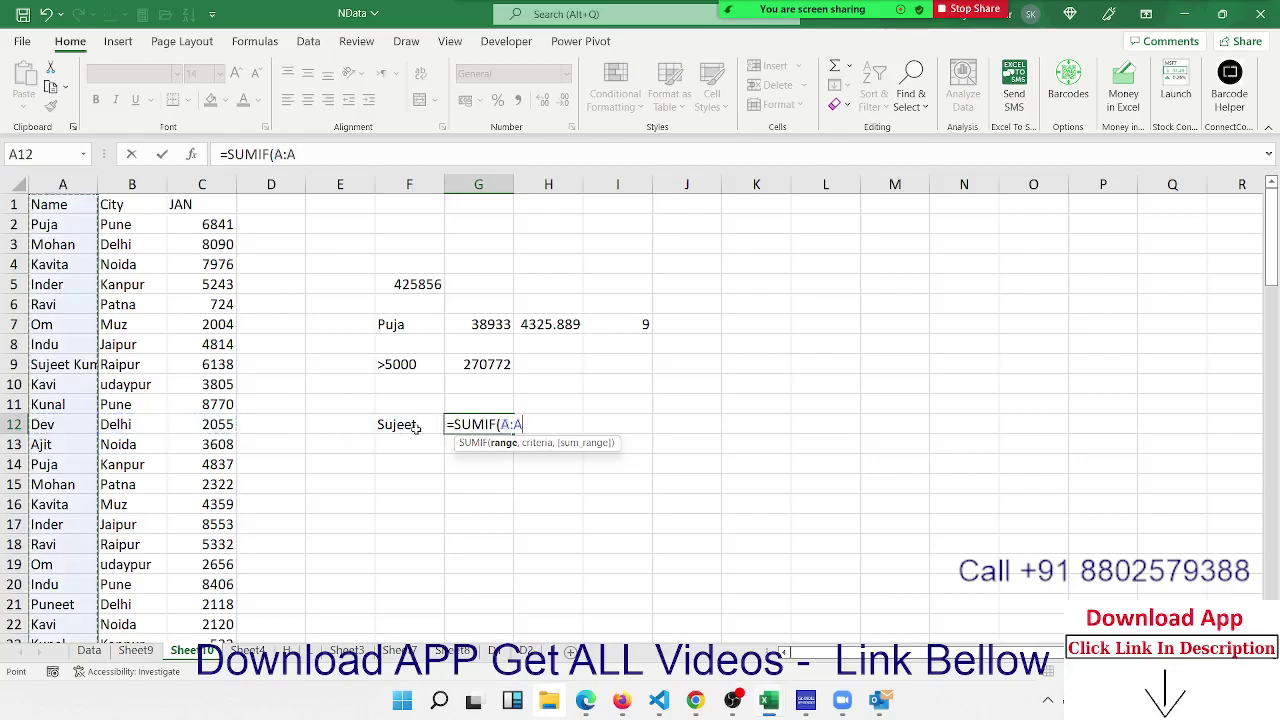
type(",")
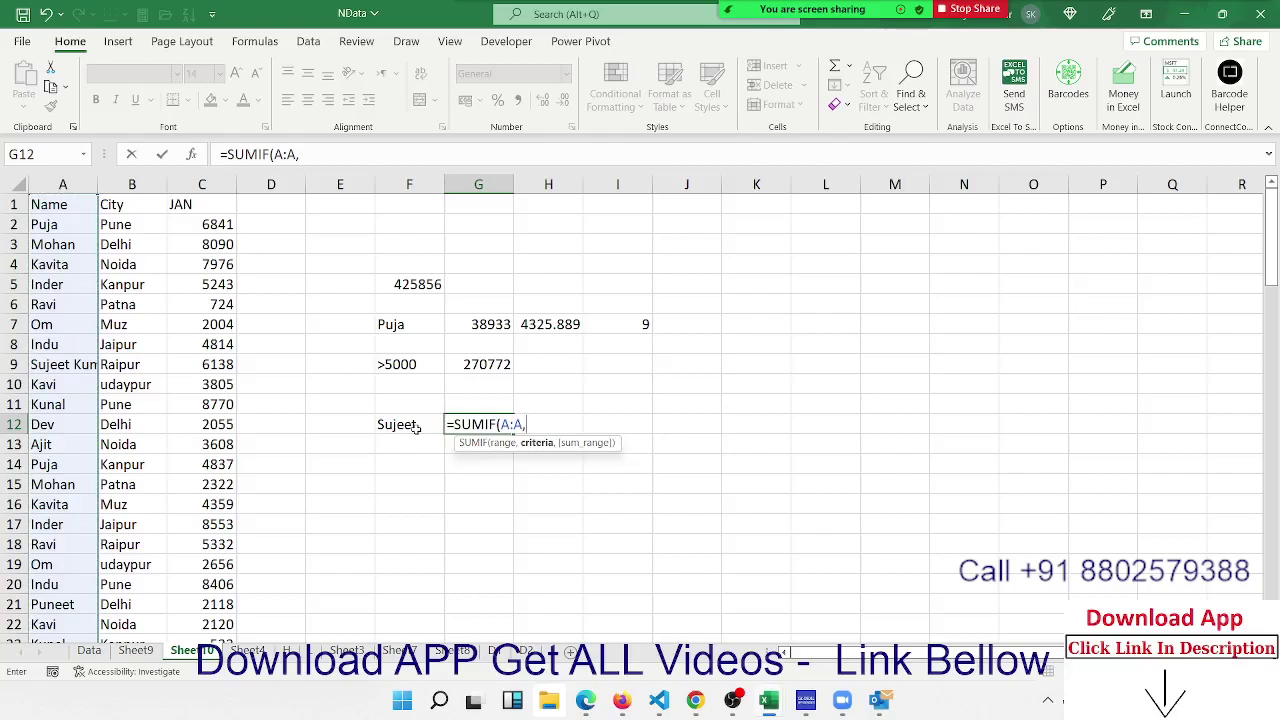
left_click(417, 427)
type(",")
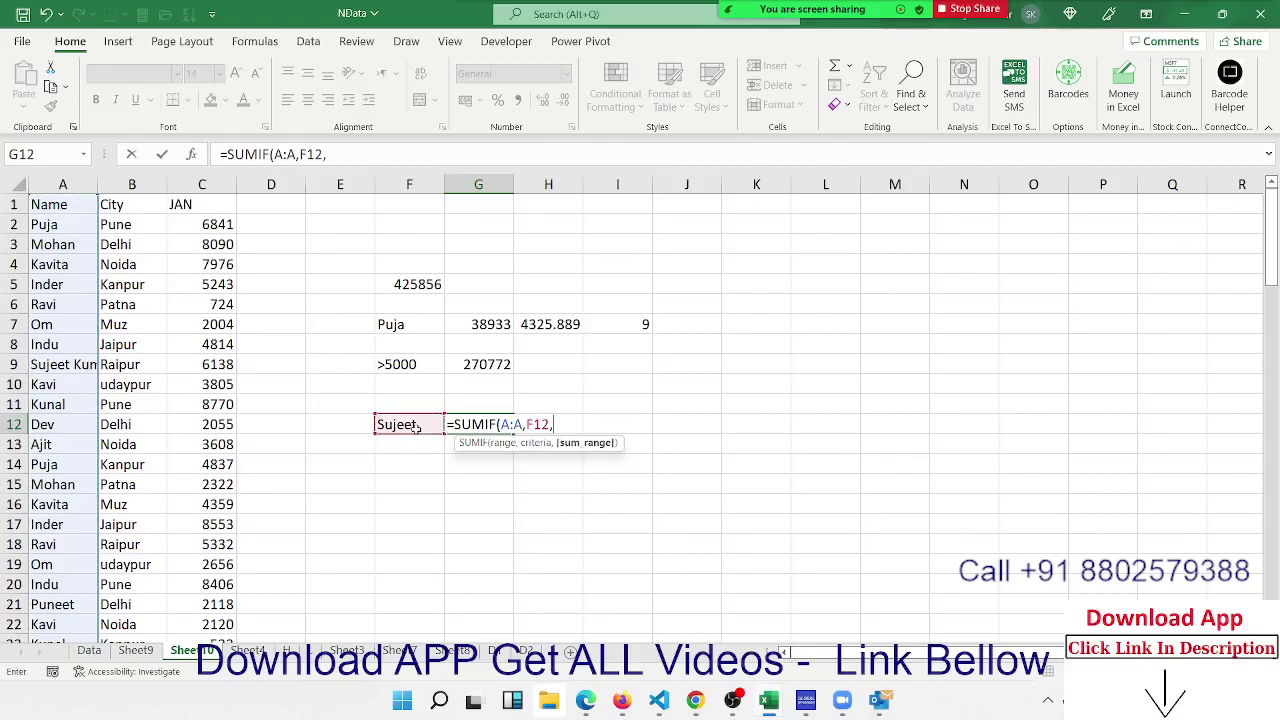
left_click(205, 182)
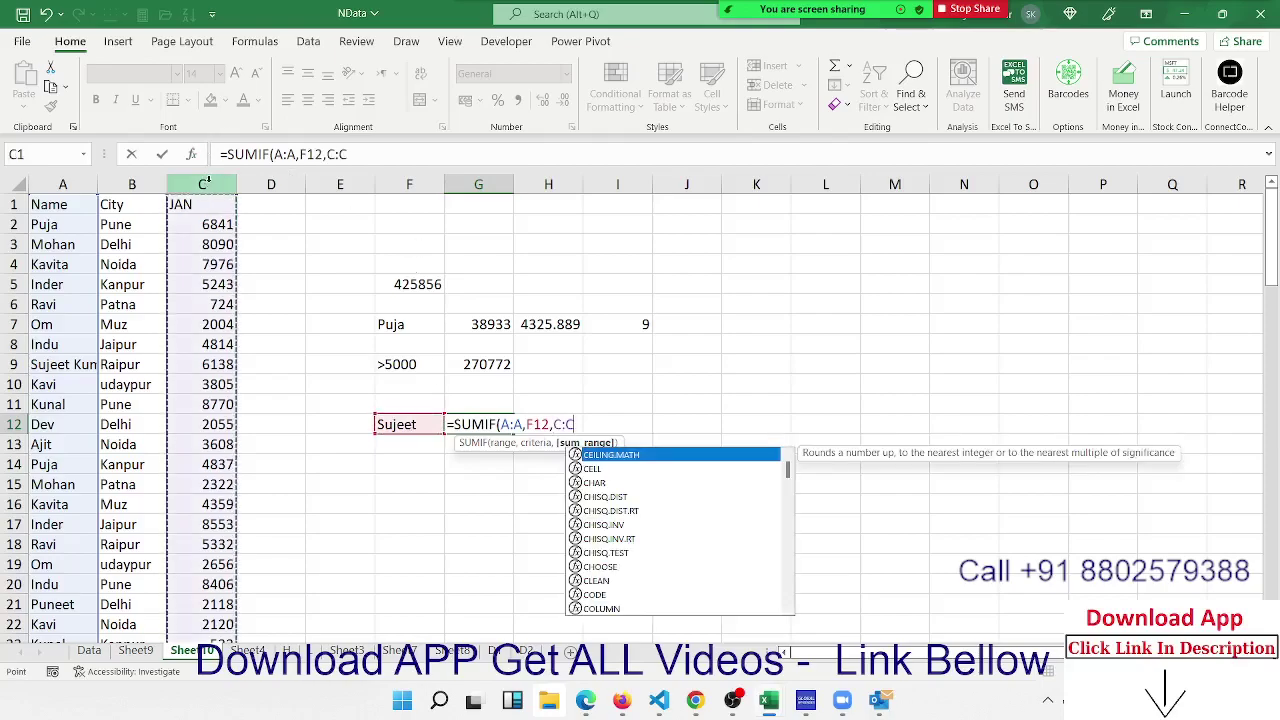
key("Return")
Prefix the F12 criterion with a * wildcard so G12 returns 6138
key("Up")
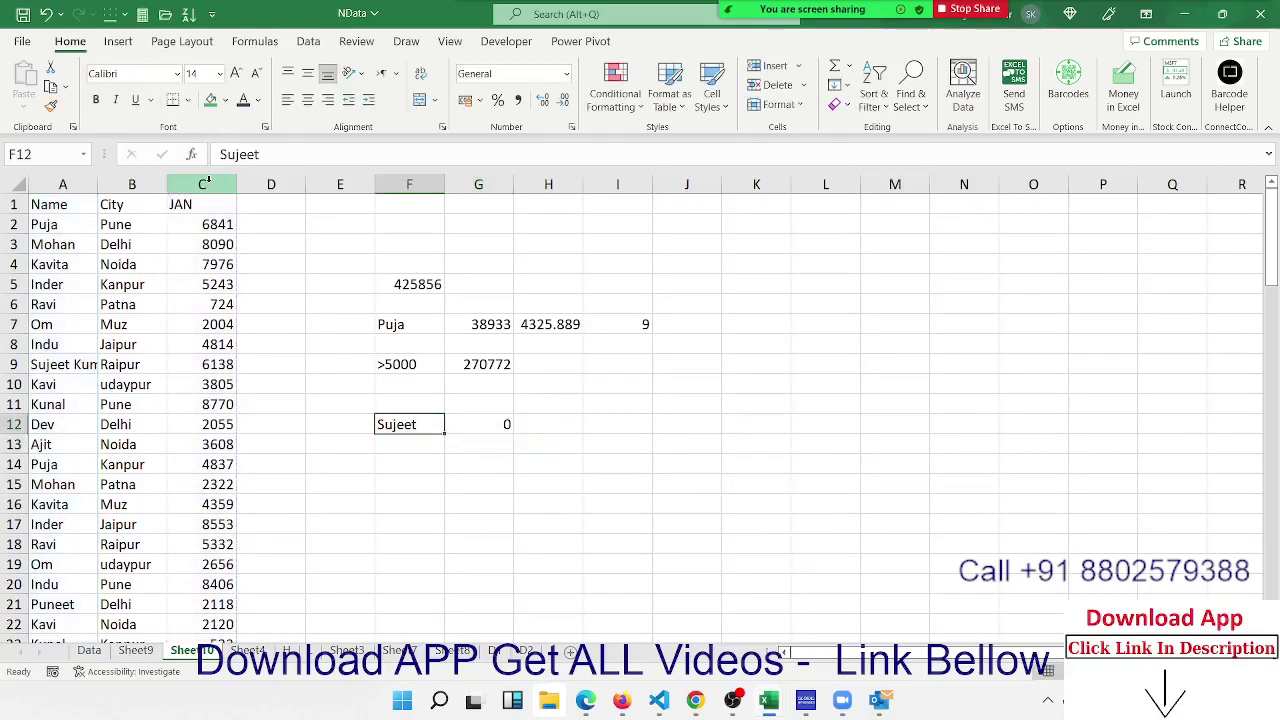
double_click(379, 424)
type("*")
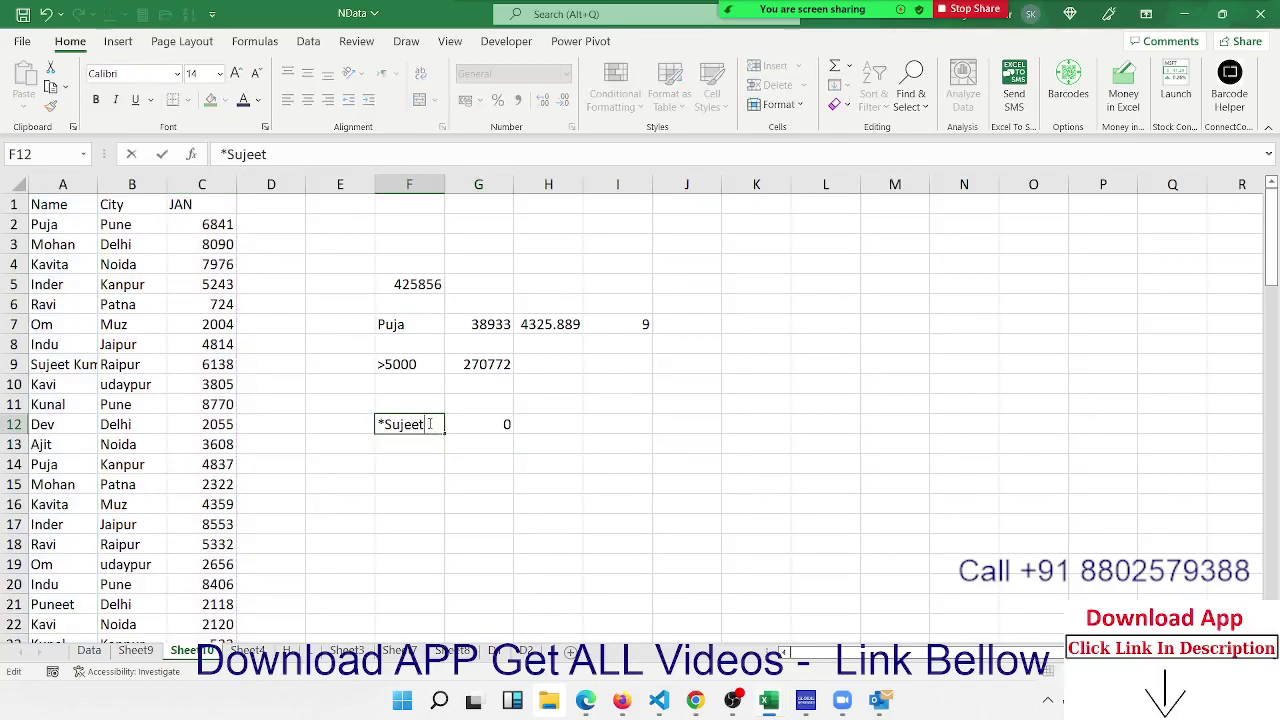
key("Return")
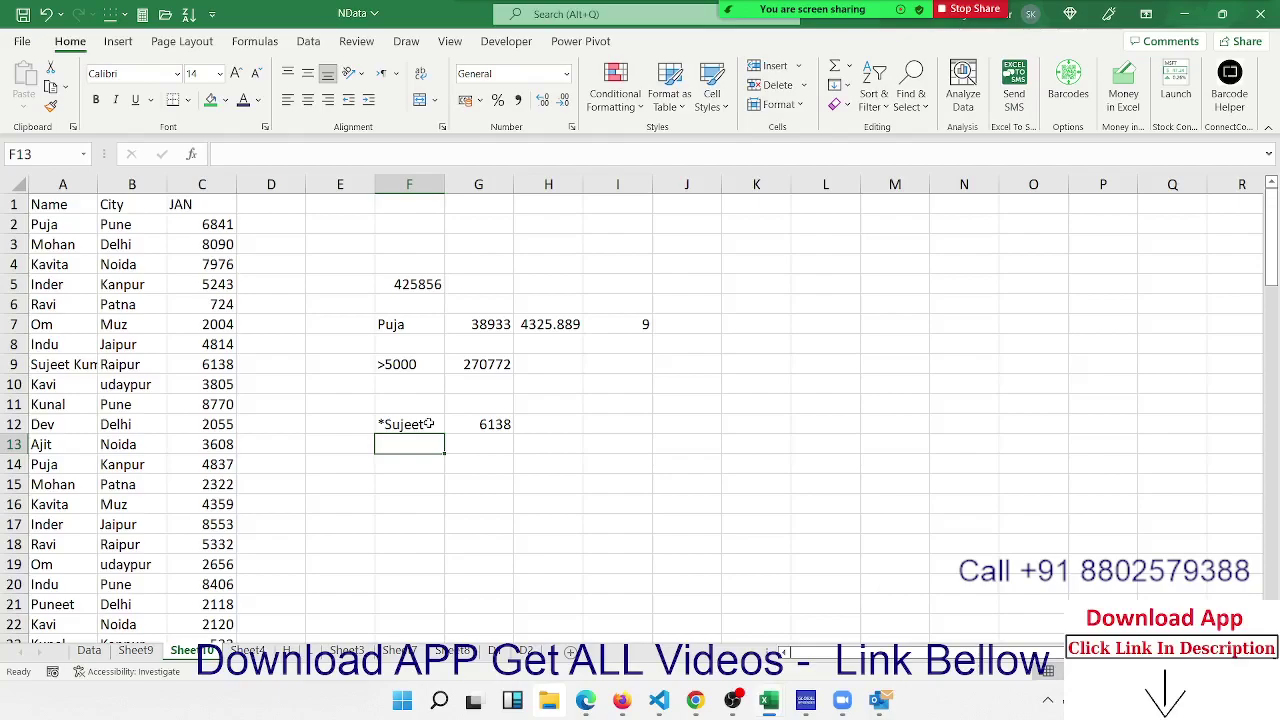
Copy the Dev and Delhi pair from A12:B12 into F16:G16
left_click(70, 428)
key("shift+Right")
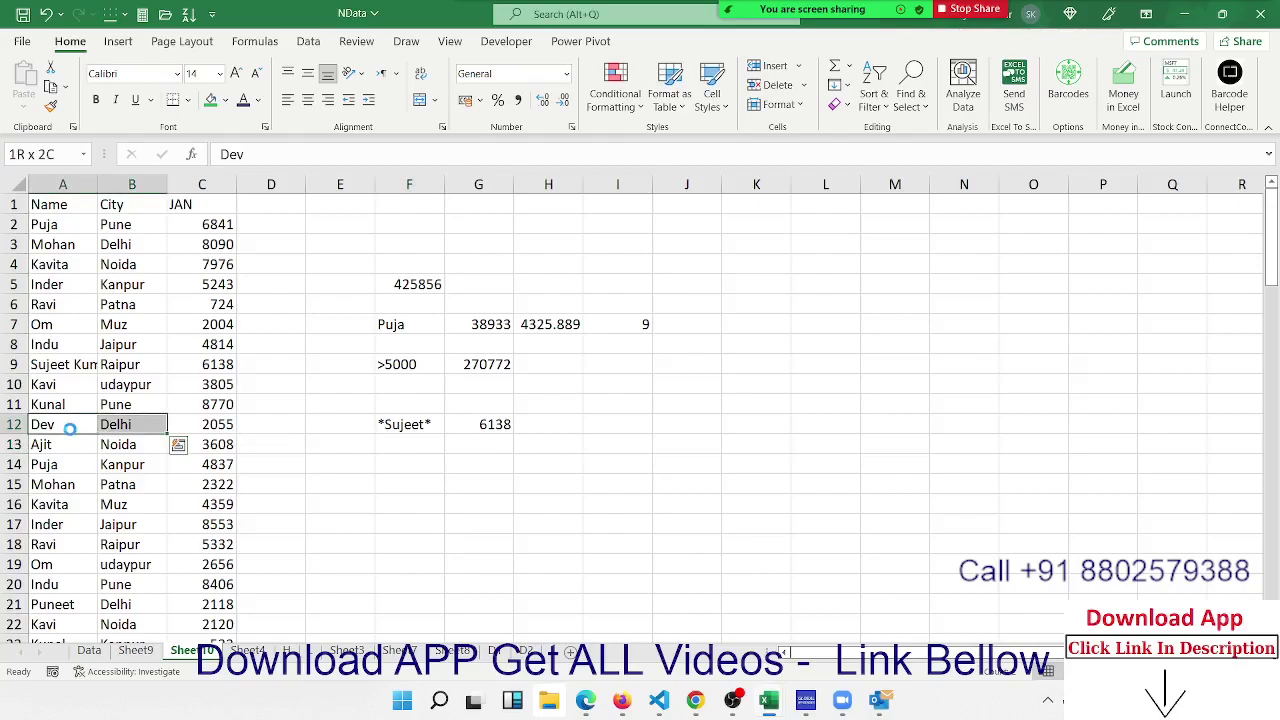
key("ctrl+c")
left_click(407, 504)
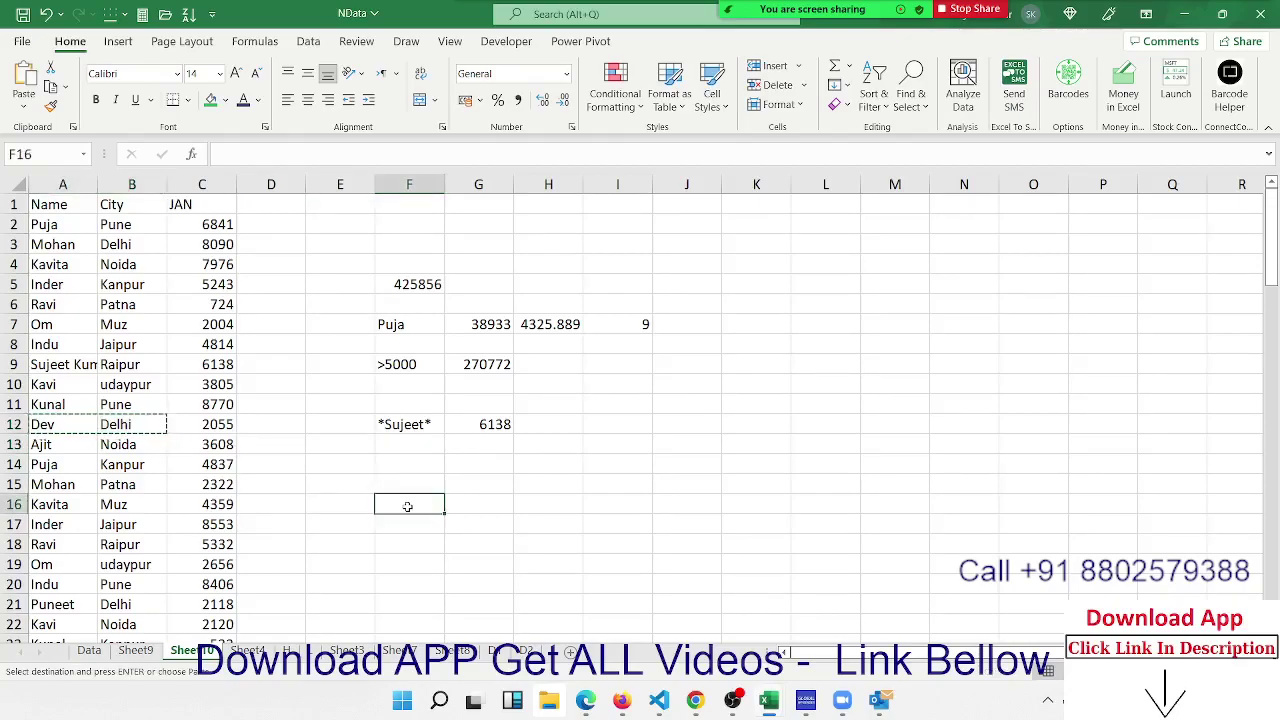
key("ctrl+v")
Enter the amount criterion >5000 in H16, correcting the initial >500
key("Right")
key("Right")
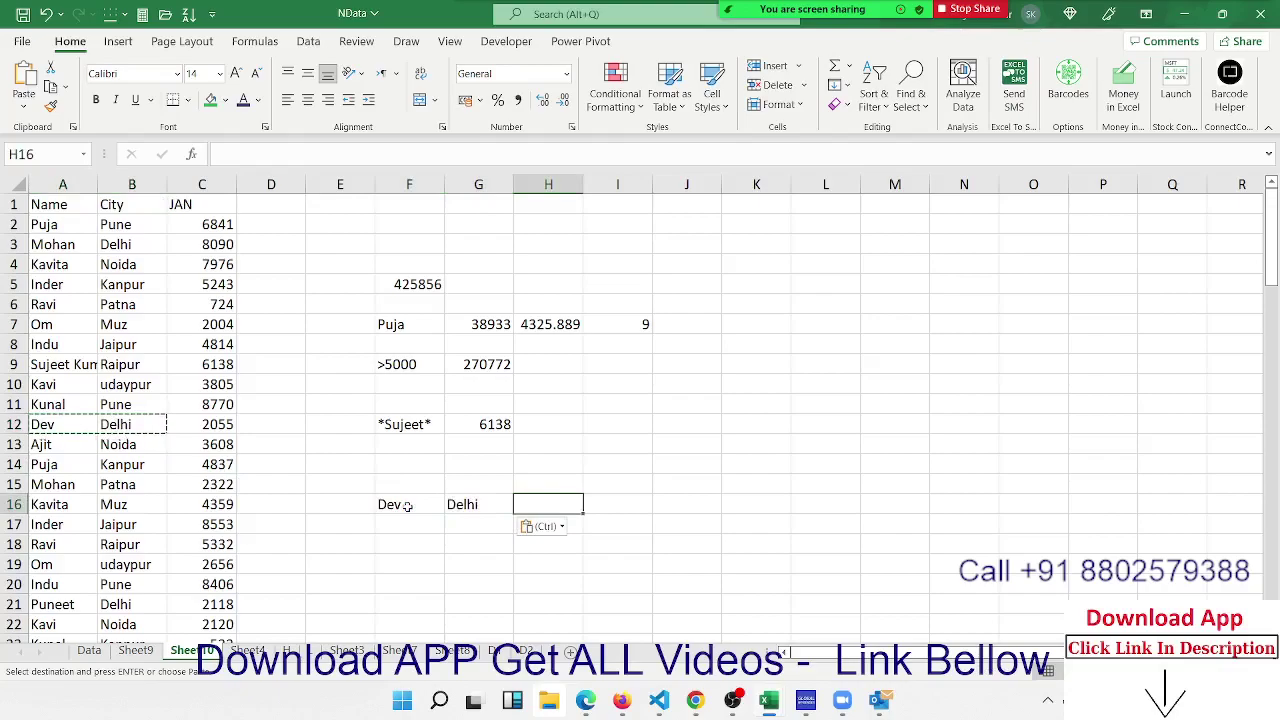
type(">500")
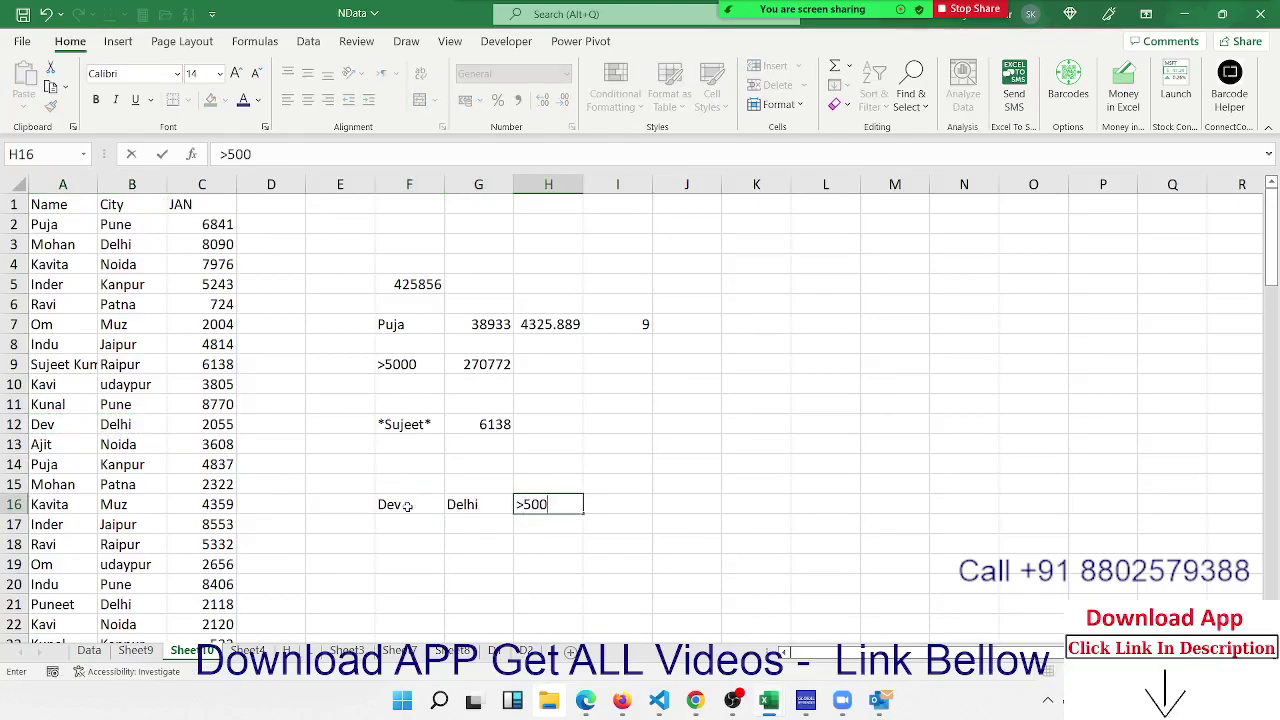
key("Tab")
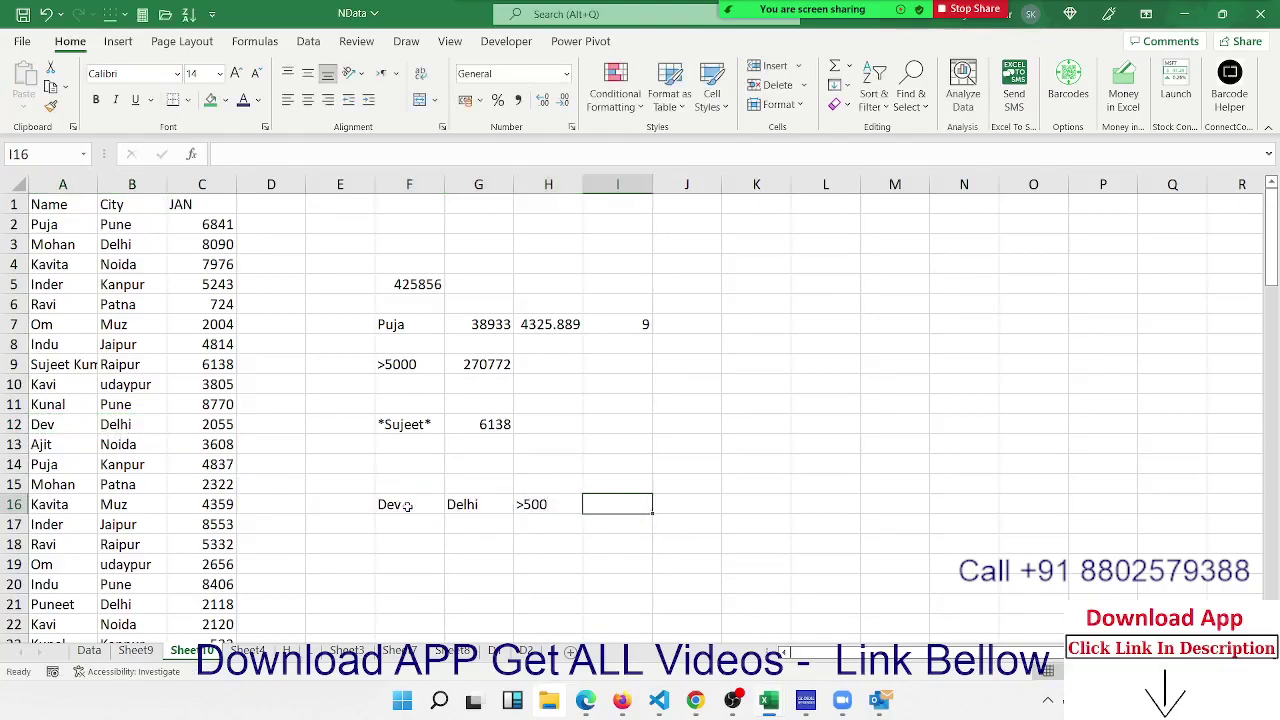
key("Left")
double_click(568, 508)
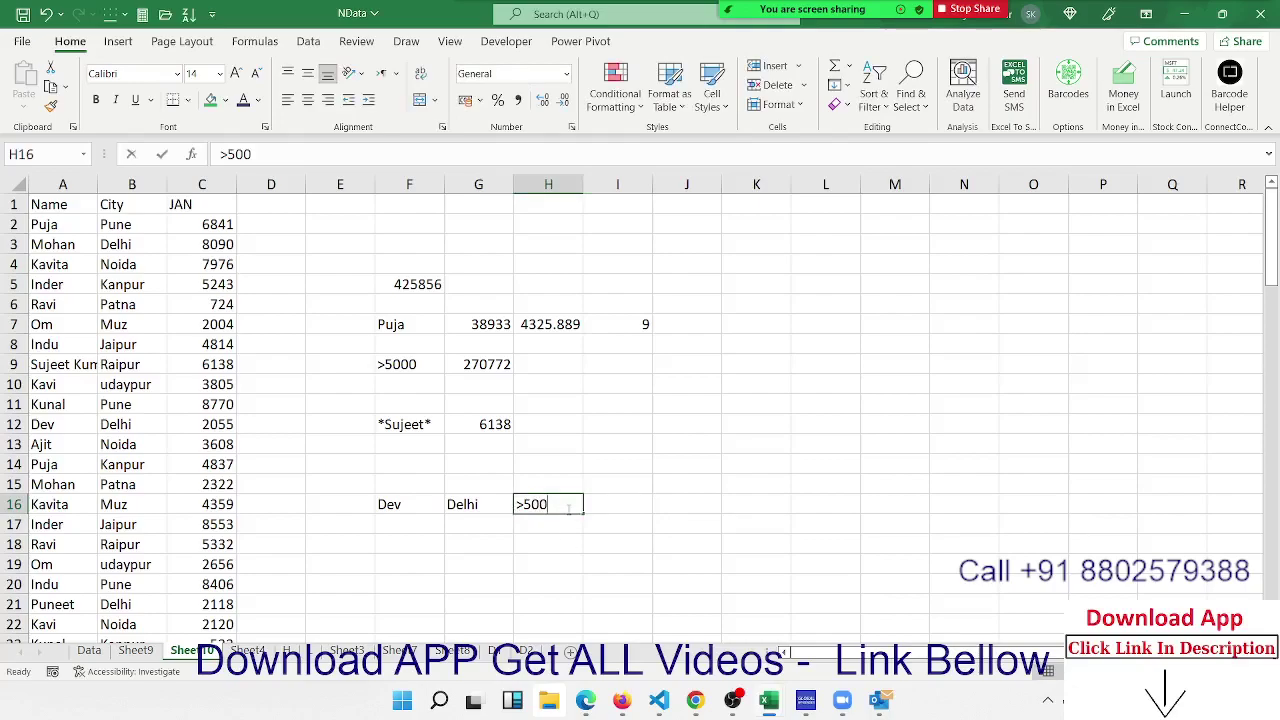
type("0")
key("Return")
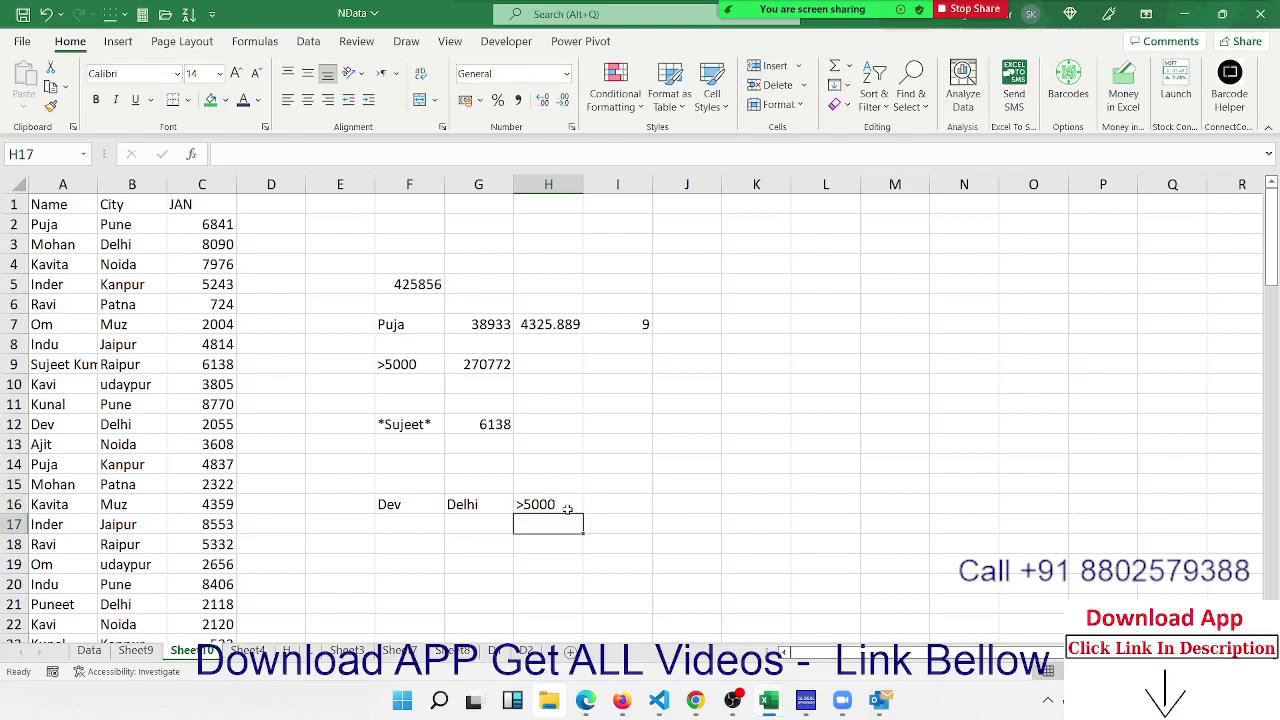
key("Up")
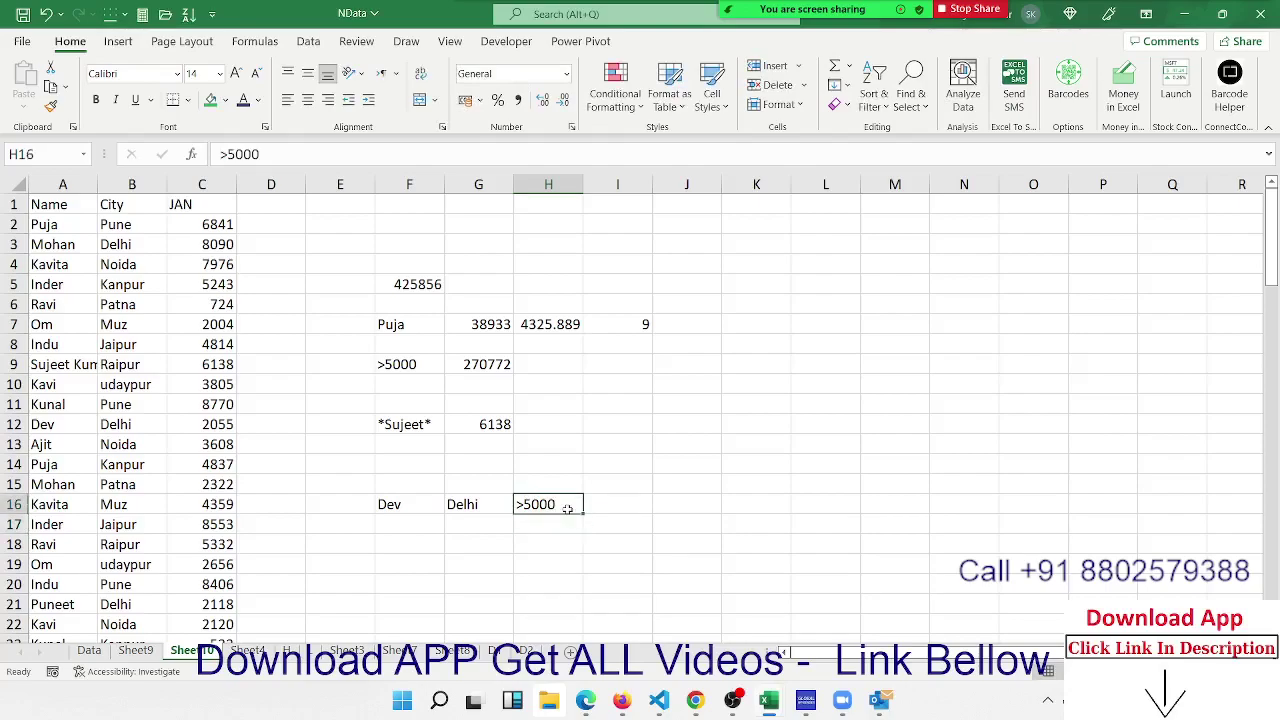
key("Right")
Start a SUMIFS in I16 summing column C where column A matches F16
type("=sum")
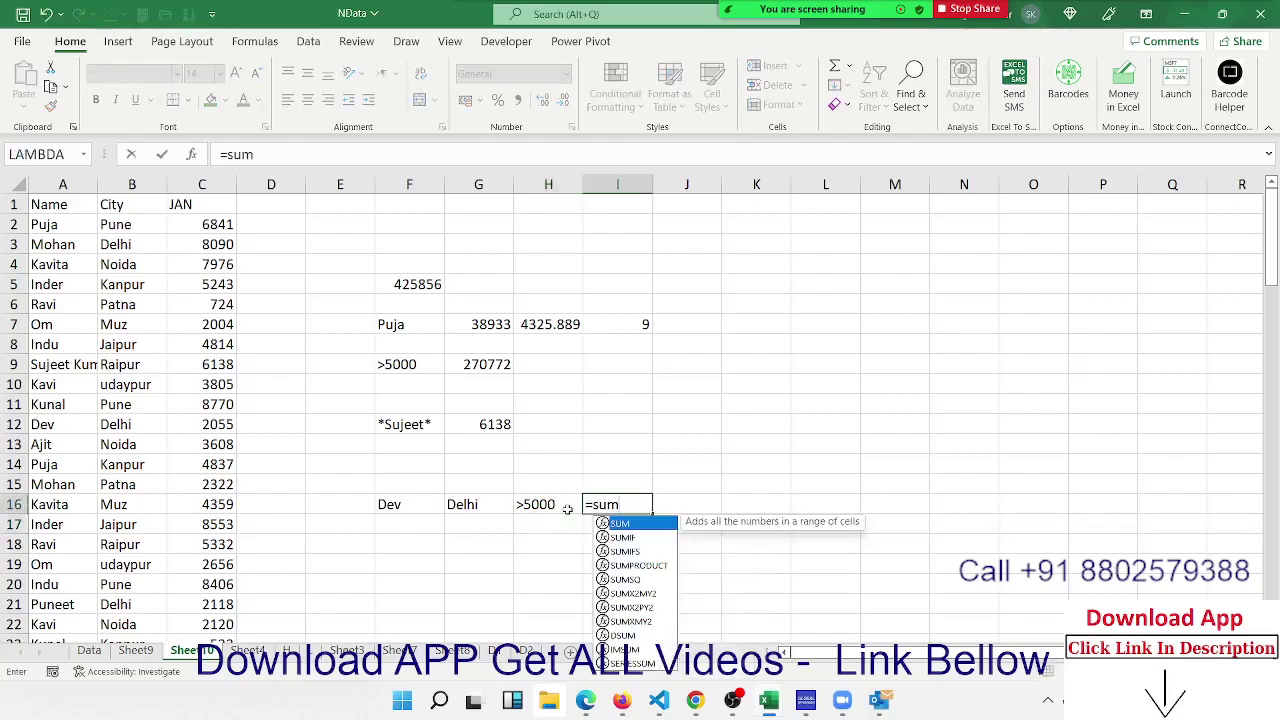
key("Down")
key("Down")
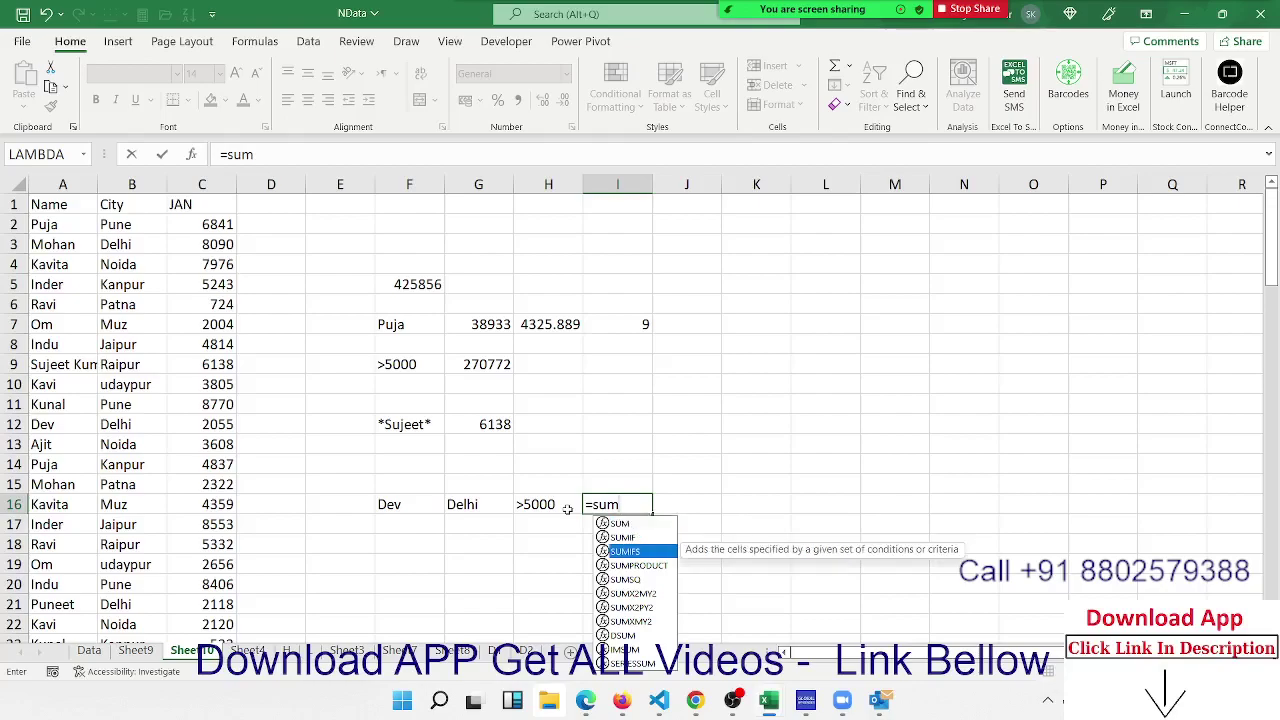
key("Tab")
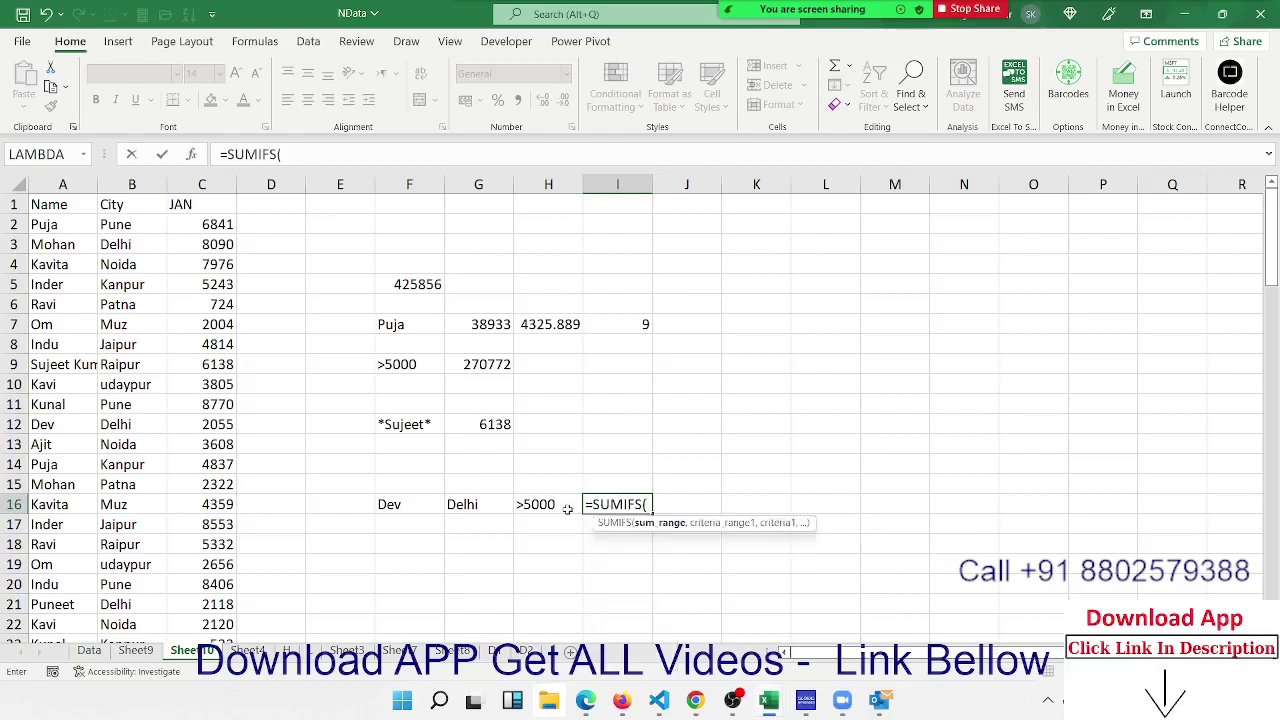
left_click(194, 188)
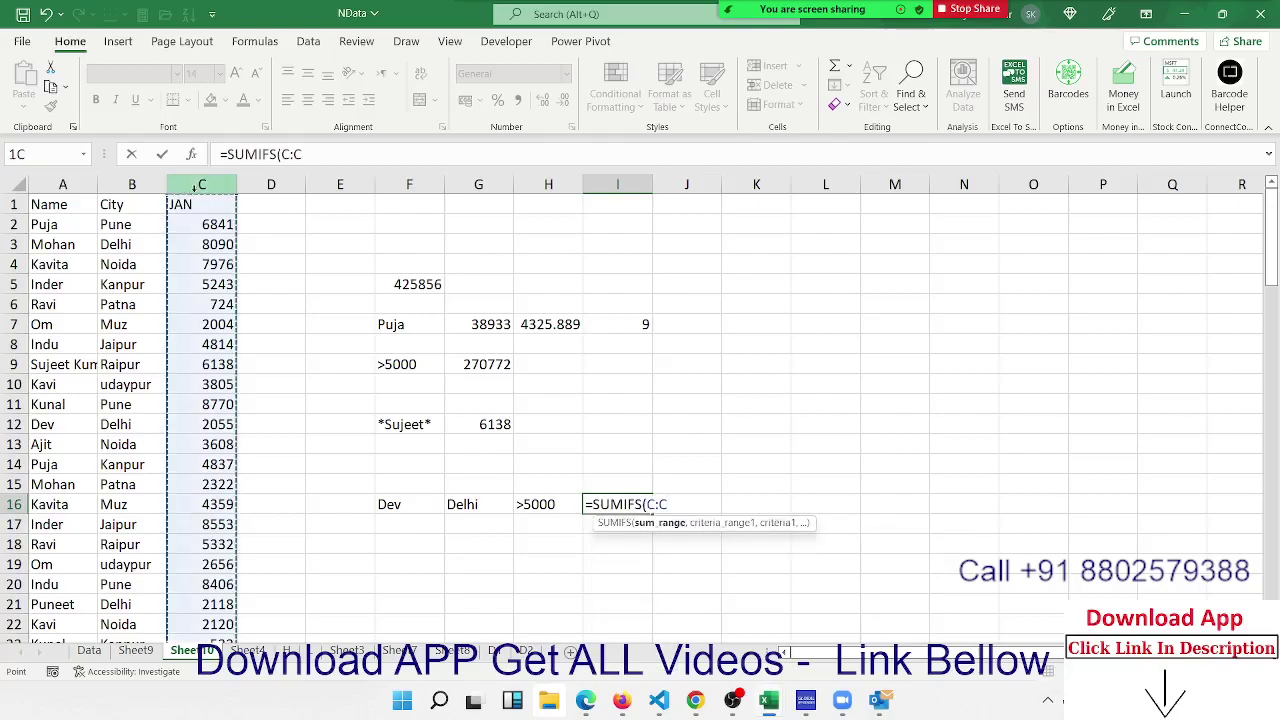
type(",")
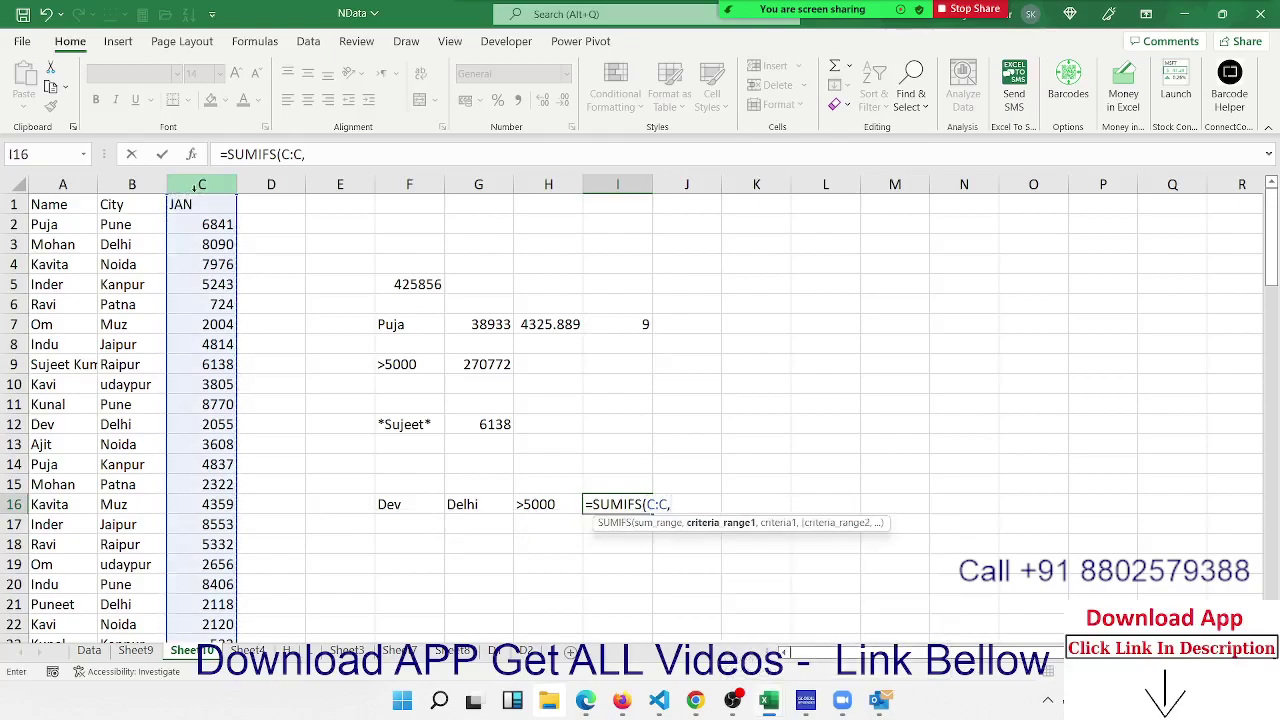
left_click(81, 184)
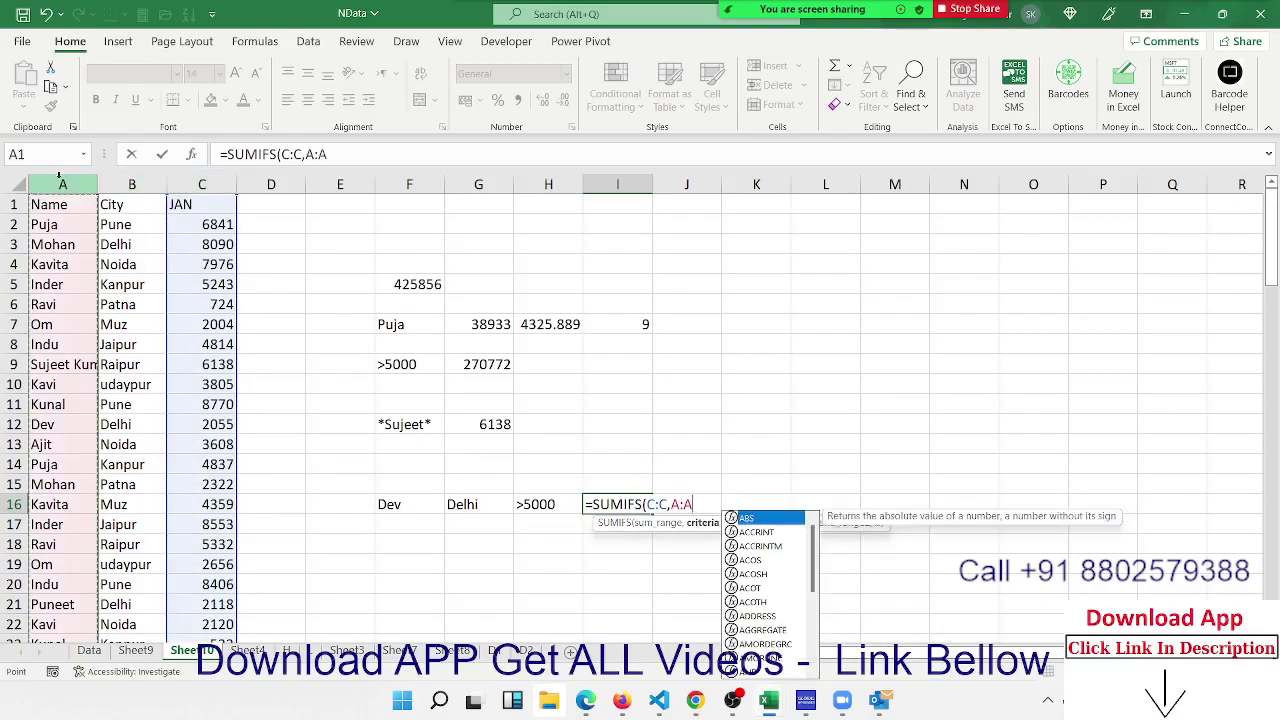
type(",")
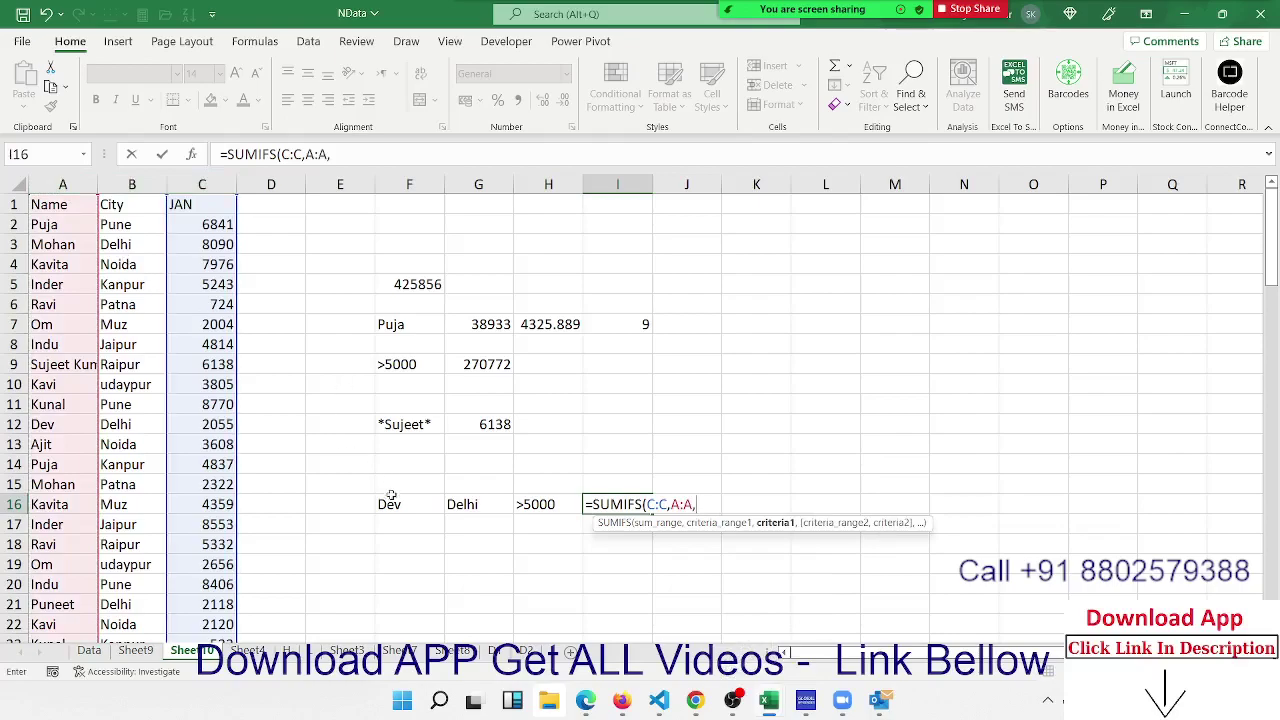
left_click(391, 506)
type(",")
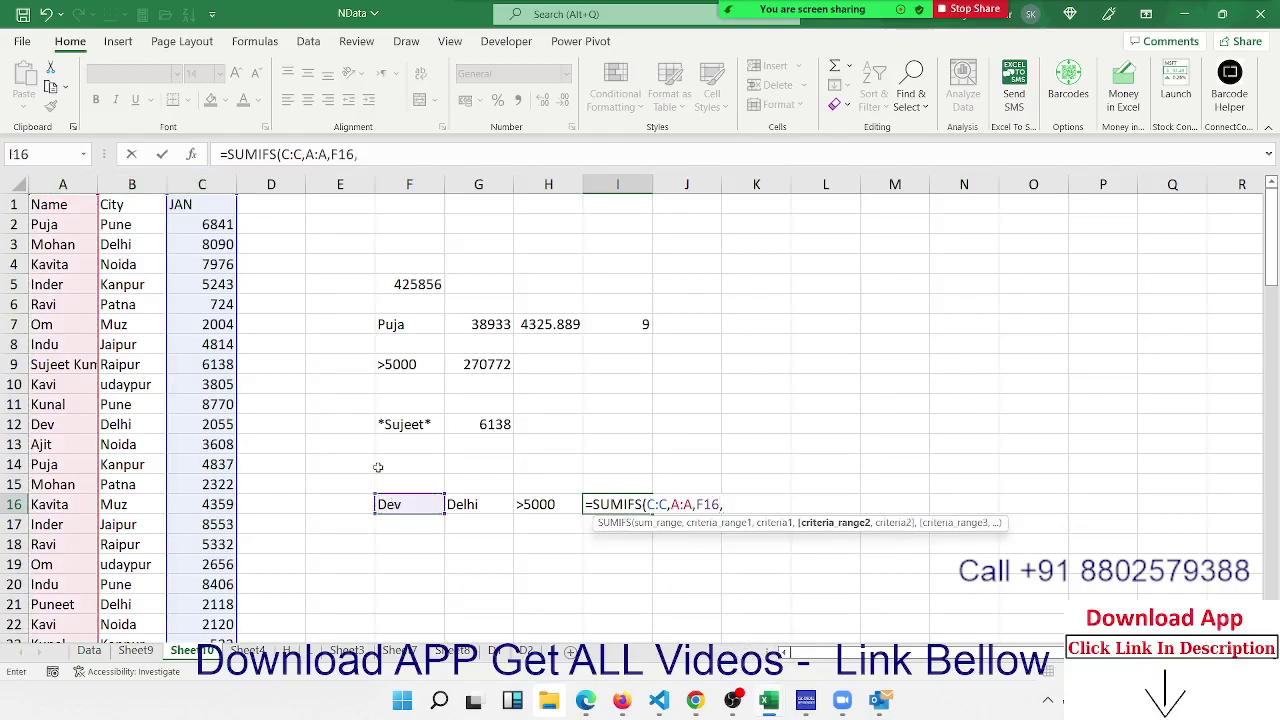
Add the B:B=G16 and C:C=H16 criteria and enter the formula, giving 5820
left_click(131, 178)
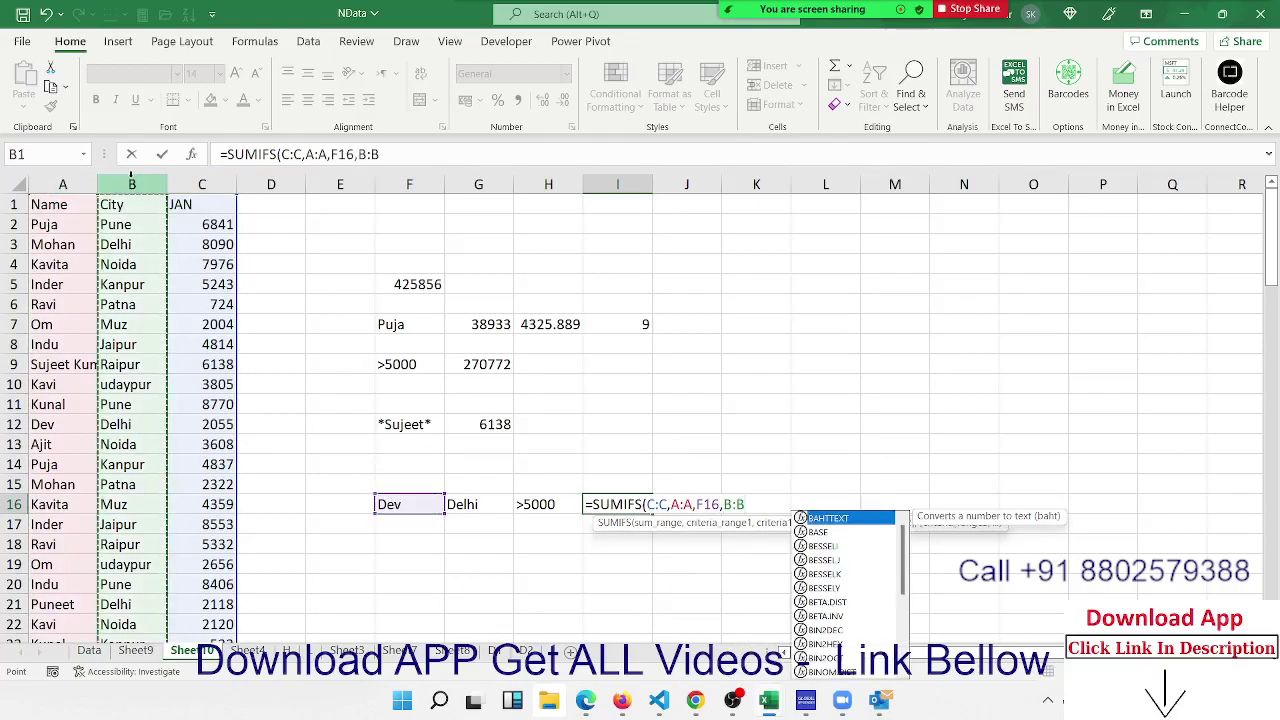
type(",")
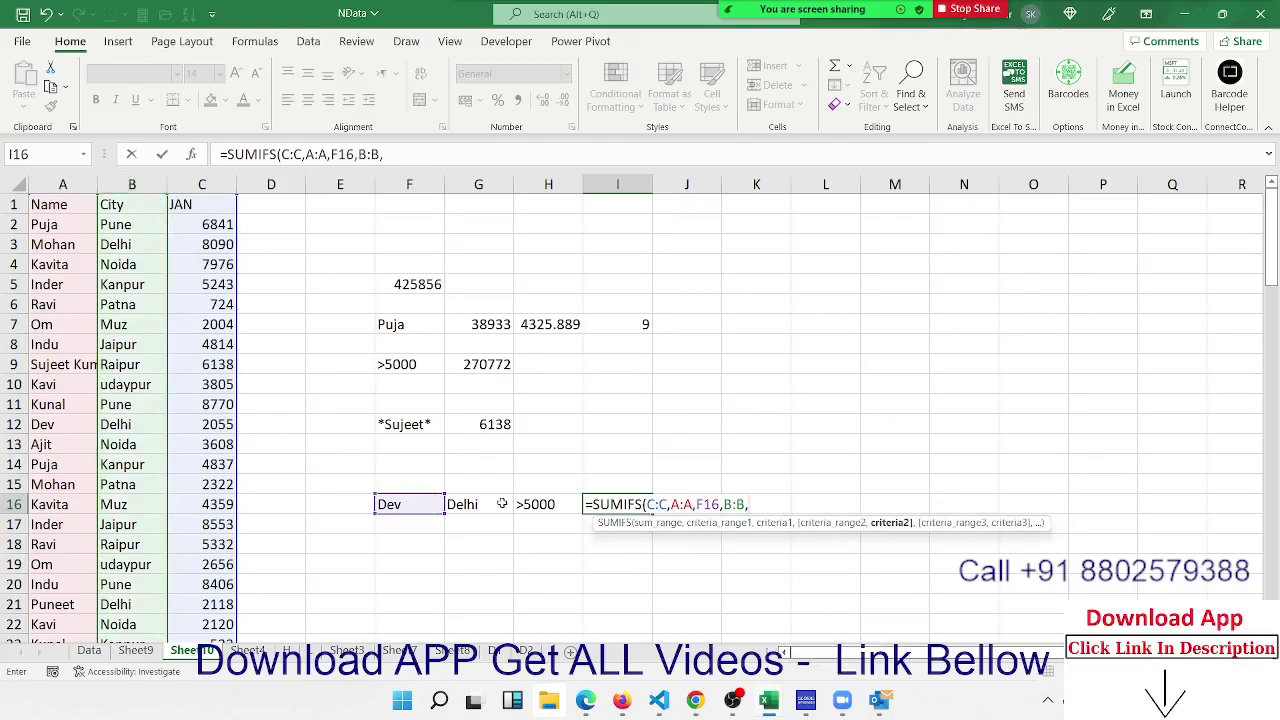
left_click(493, 504)
type(",")
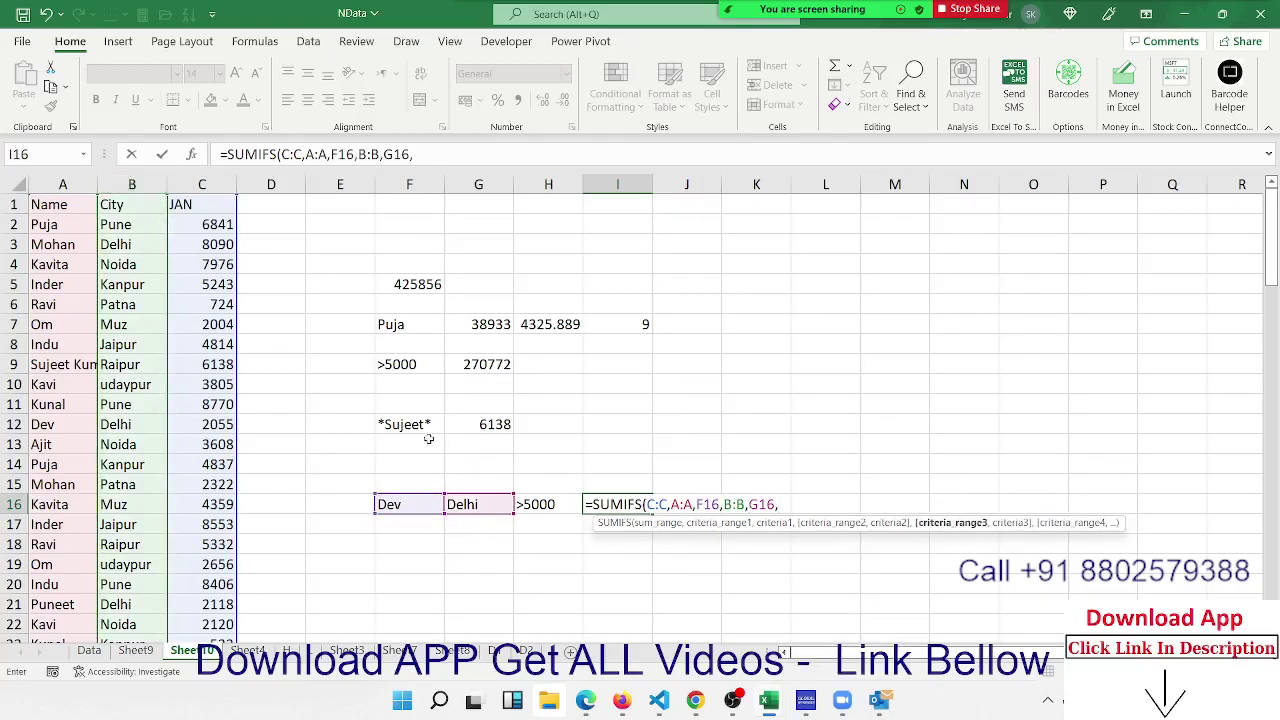
left_click(219, 185)
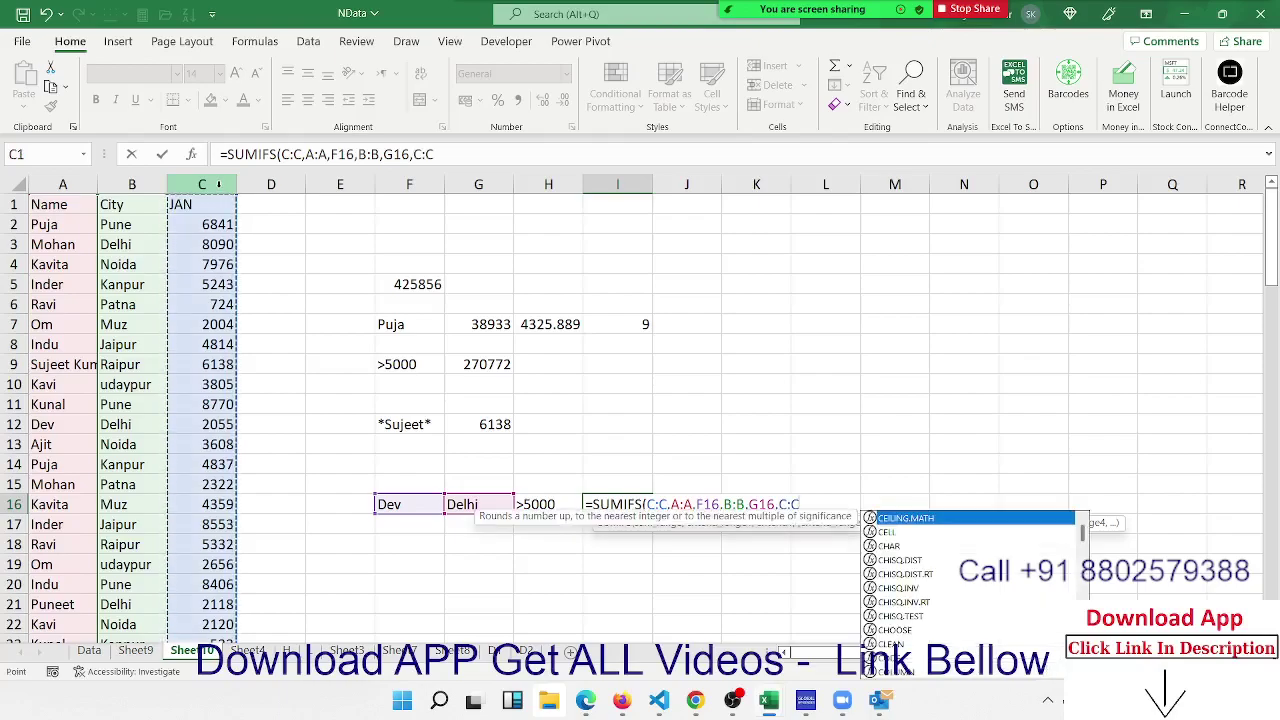
type(",")
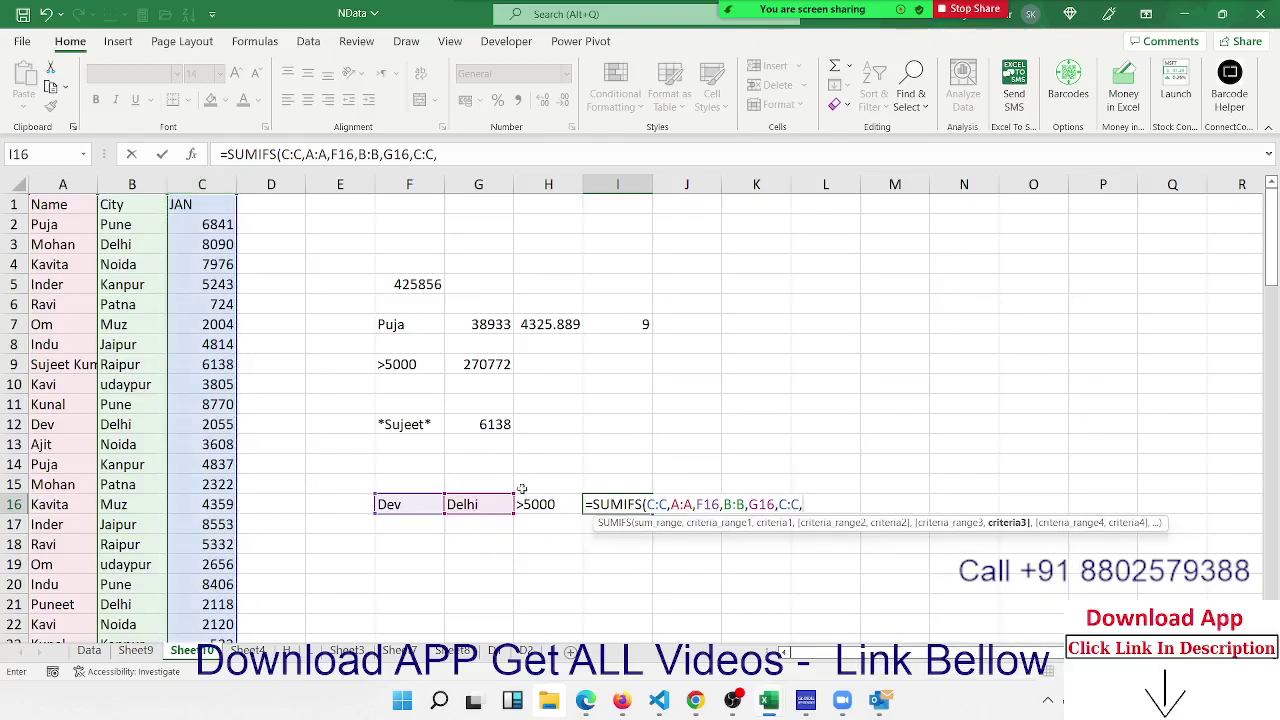
left_click(523, 504)
key("Return")
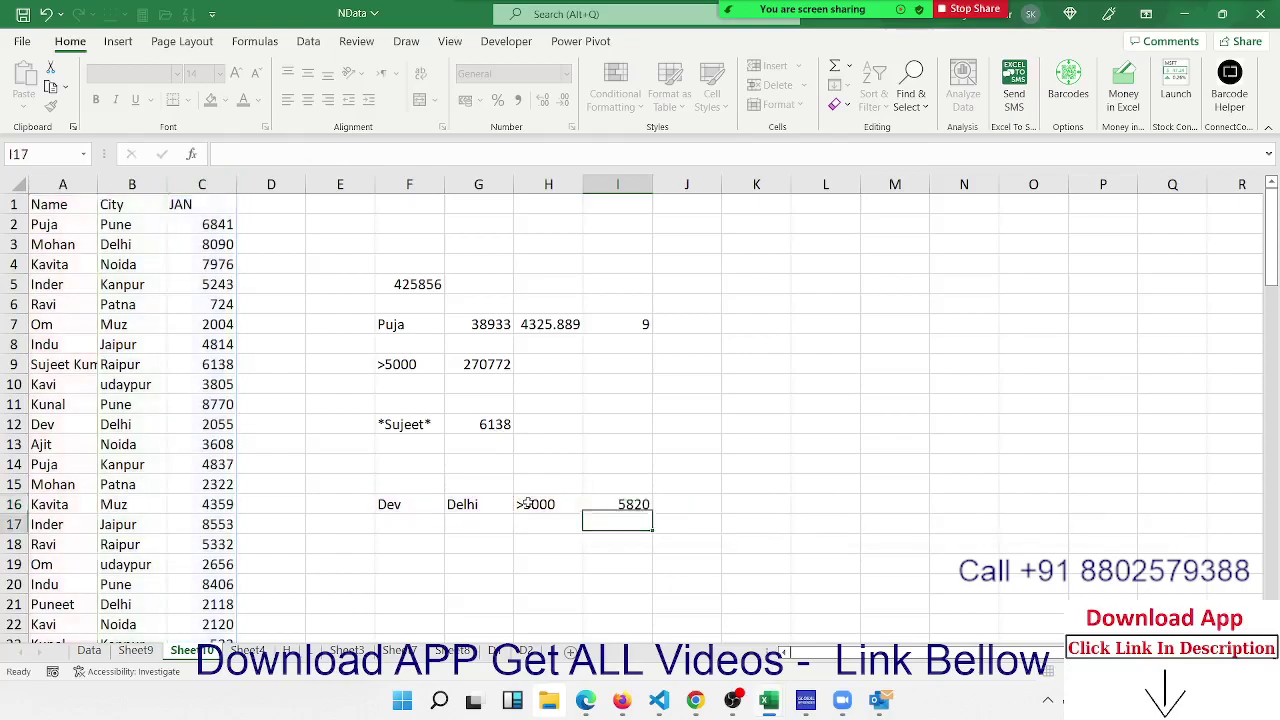
key("Up")
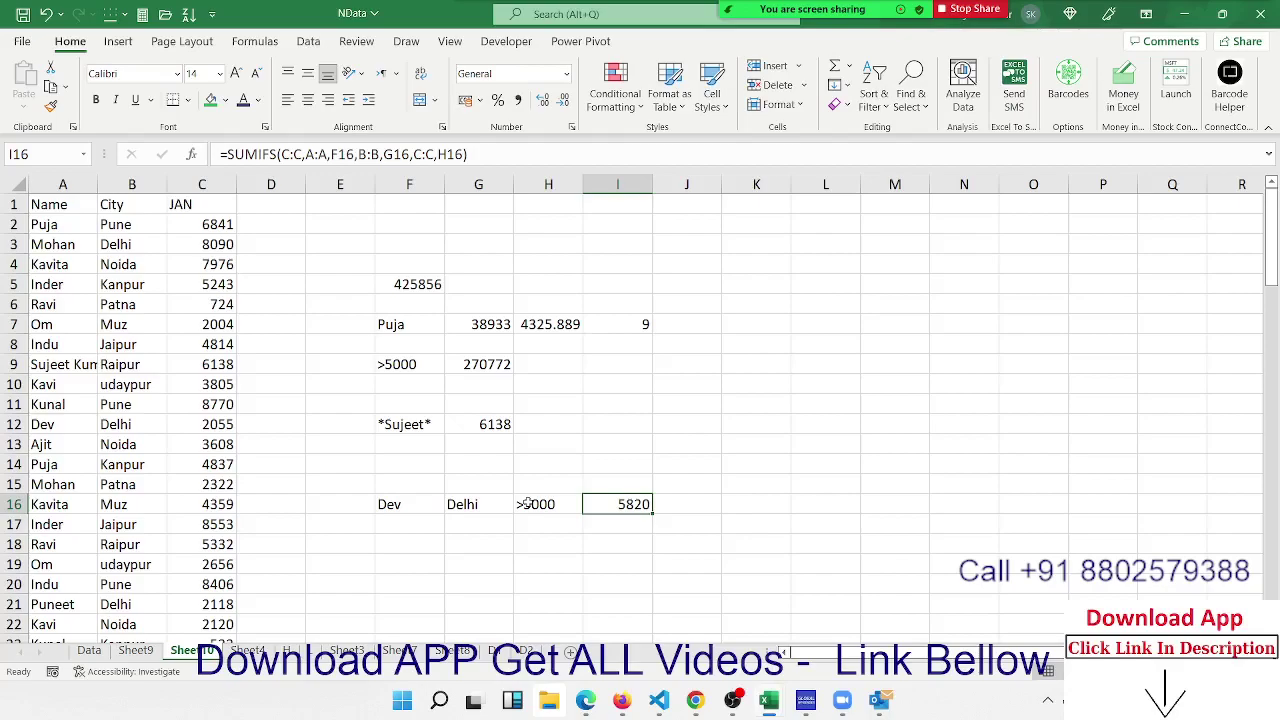
Start an AVERAGEIFS in J16 averaging column C where column A matches F16
key("Right")
type("=")
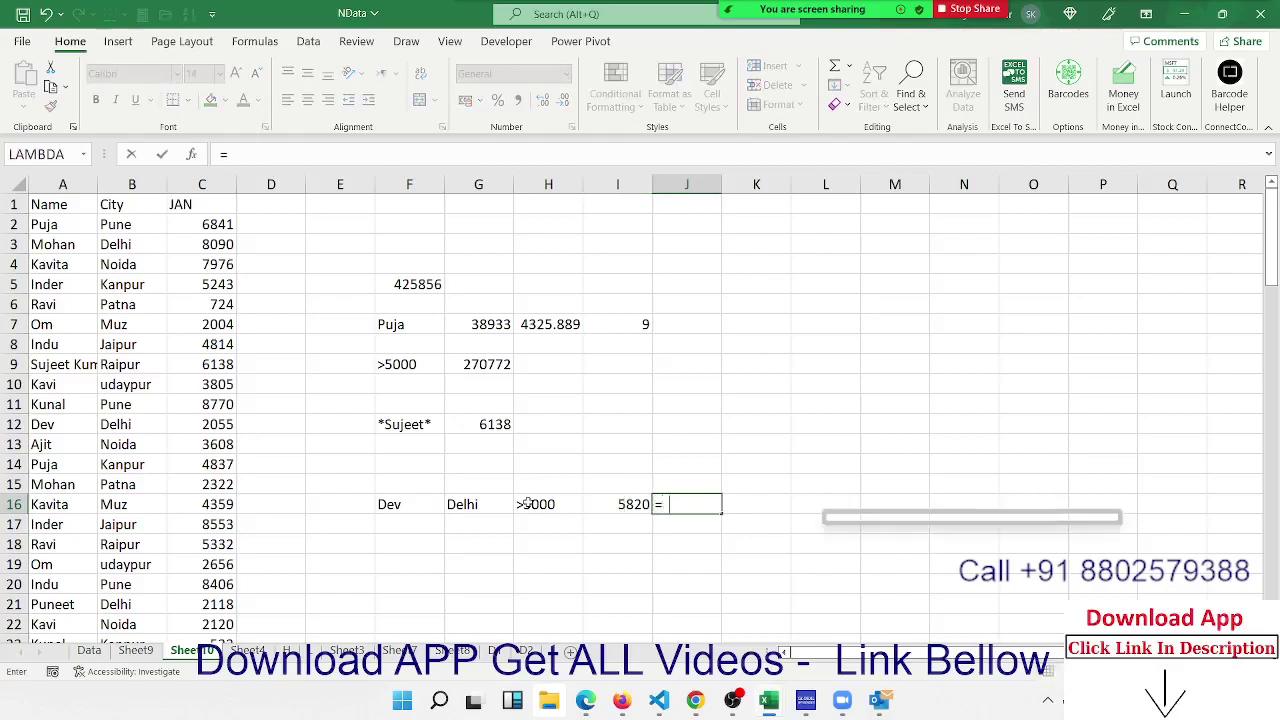
type("av")
key("Down")
key("Down")
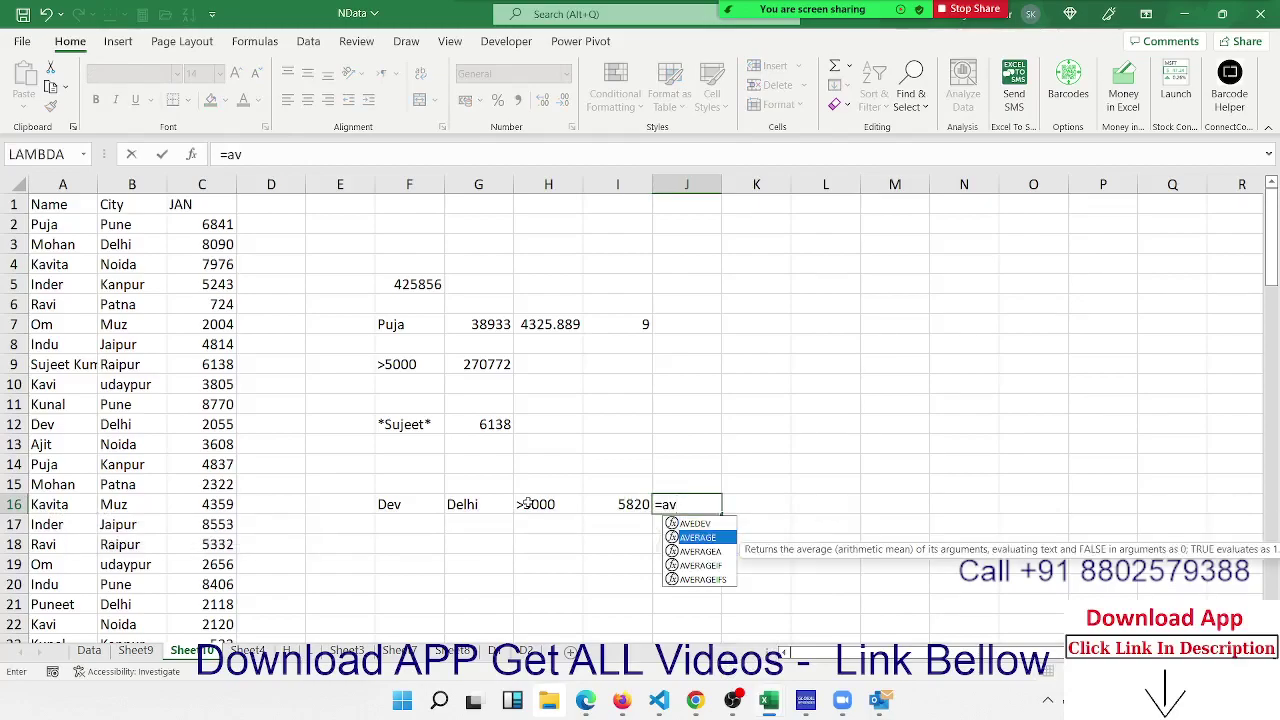
key("Down")
key("Down")
key("Tab")
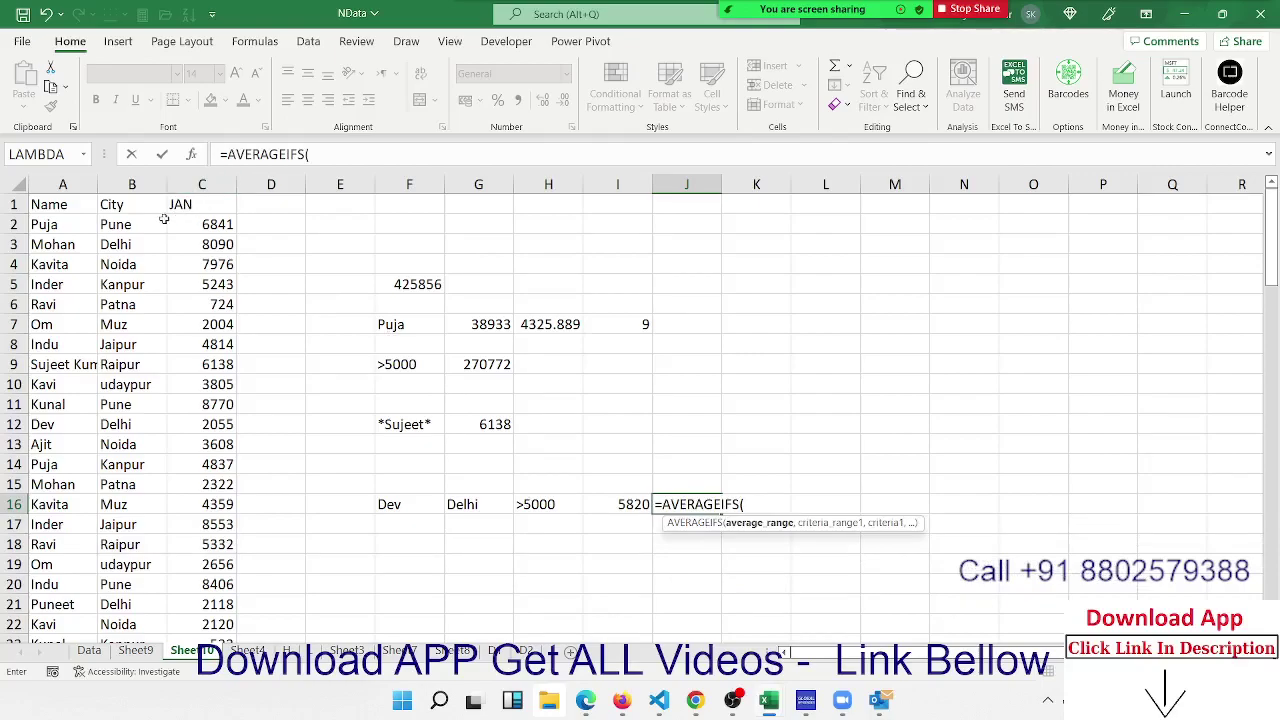
left_click(186, 189)
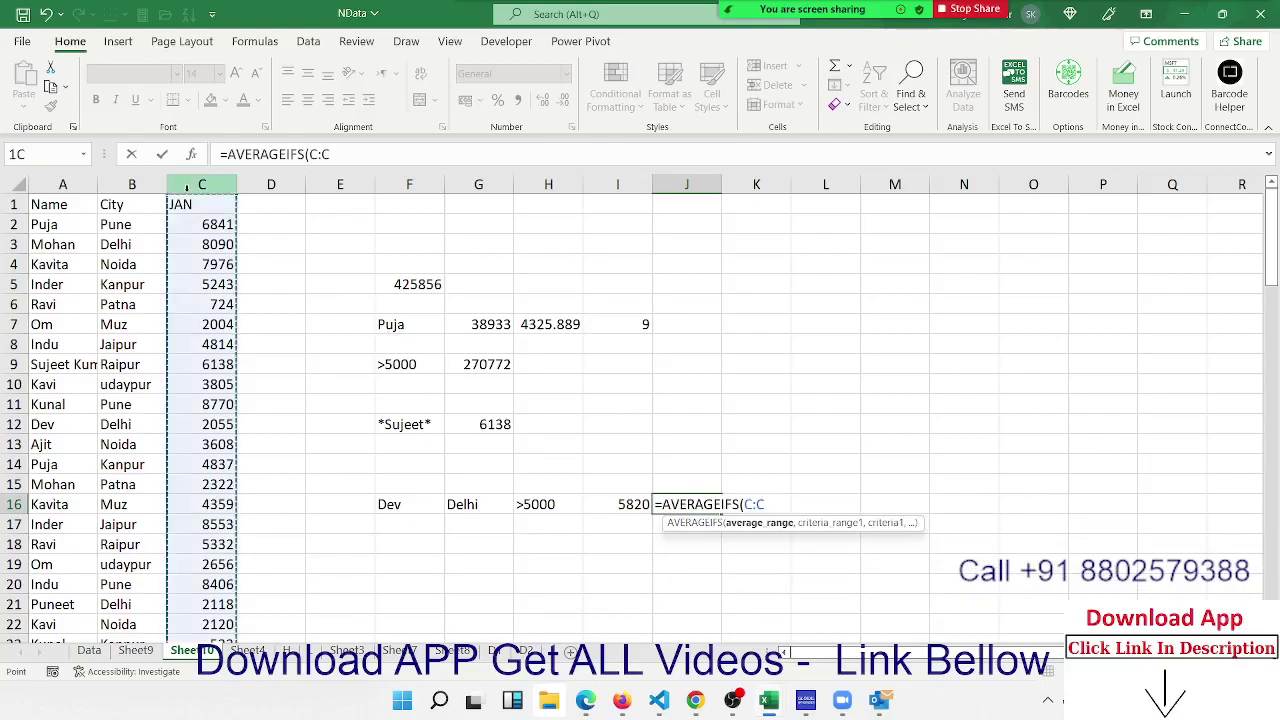
type(",")
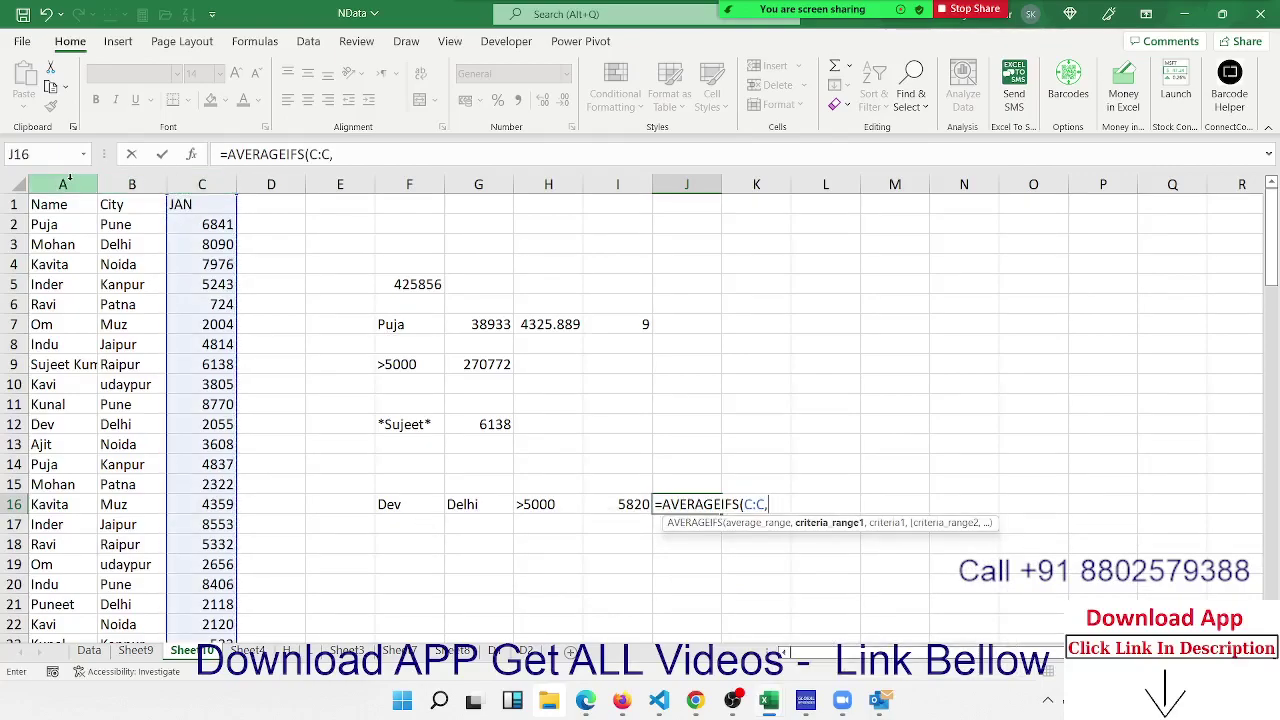
left_click(68, 181)
type(",")
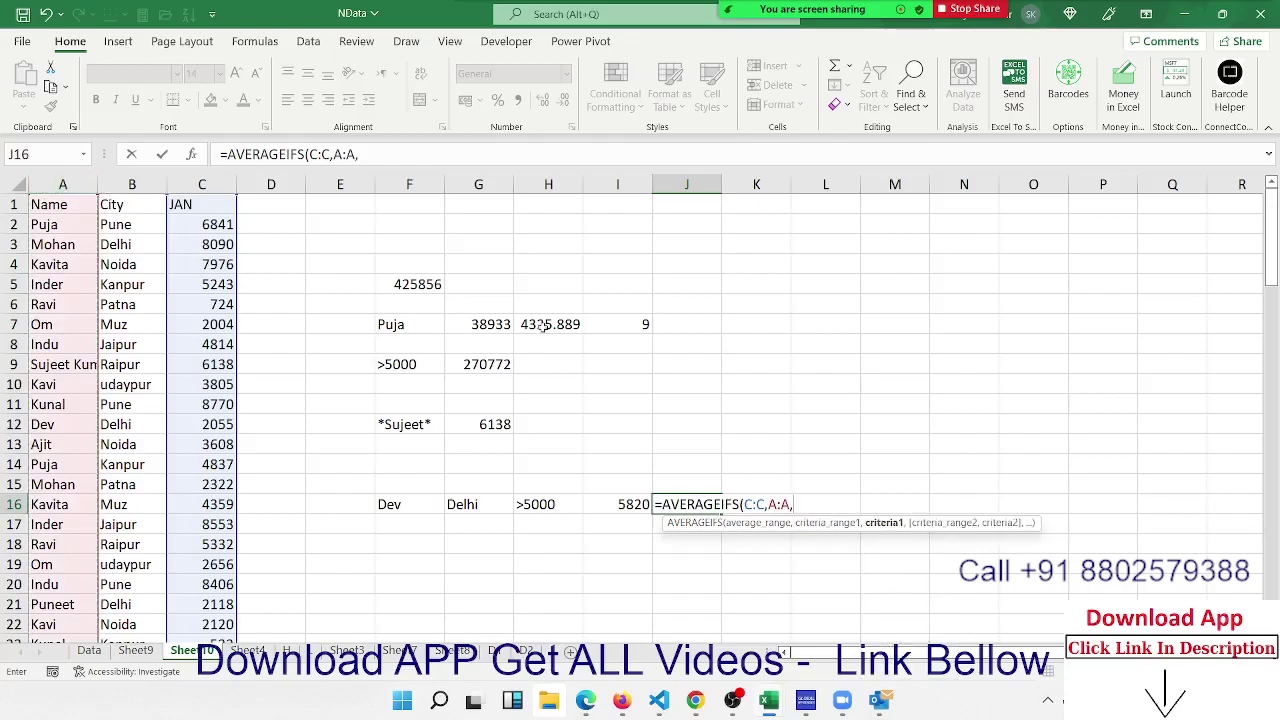
left_click(416, 500)
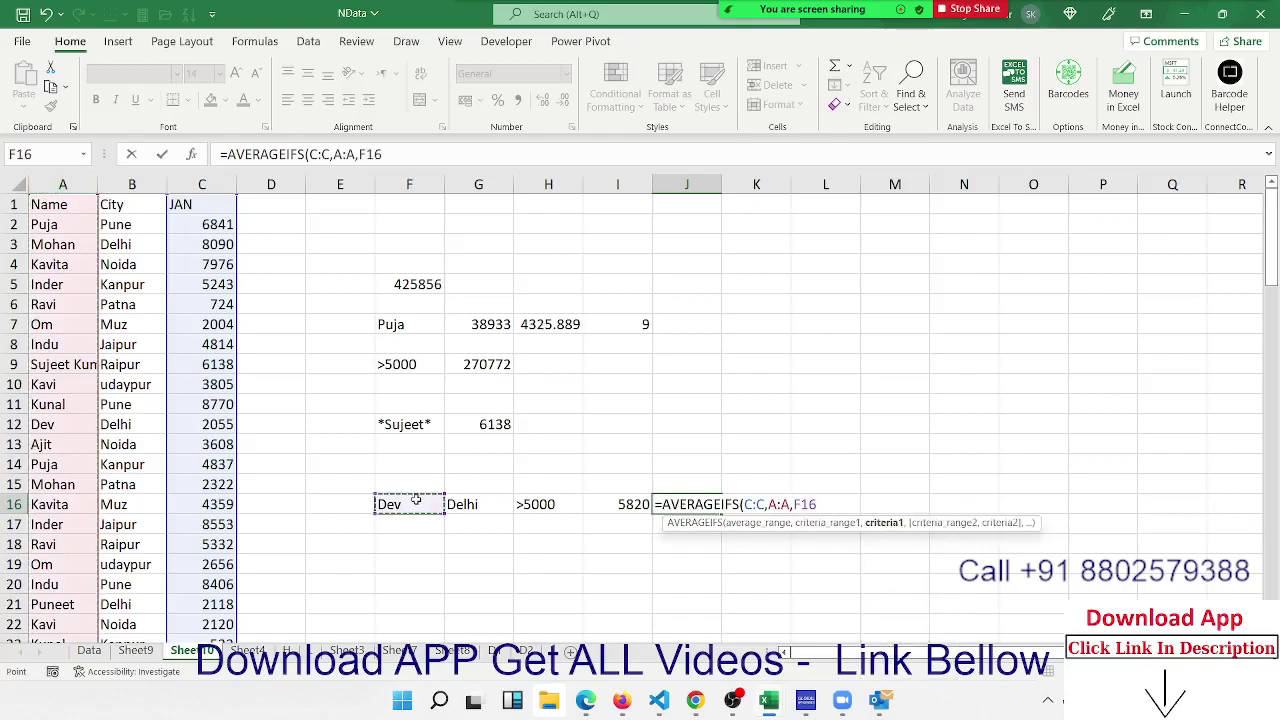
type(".")
type(",")
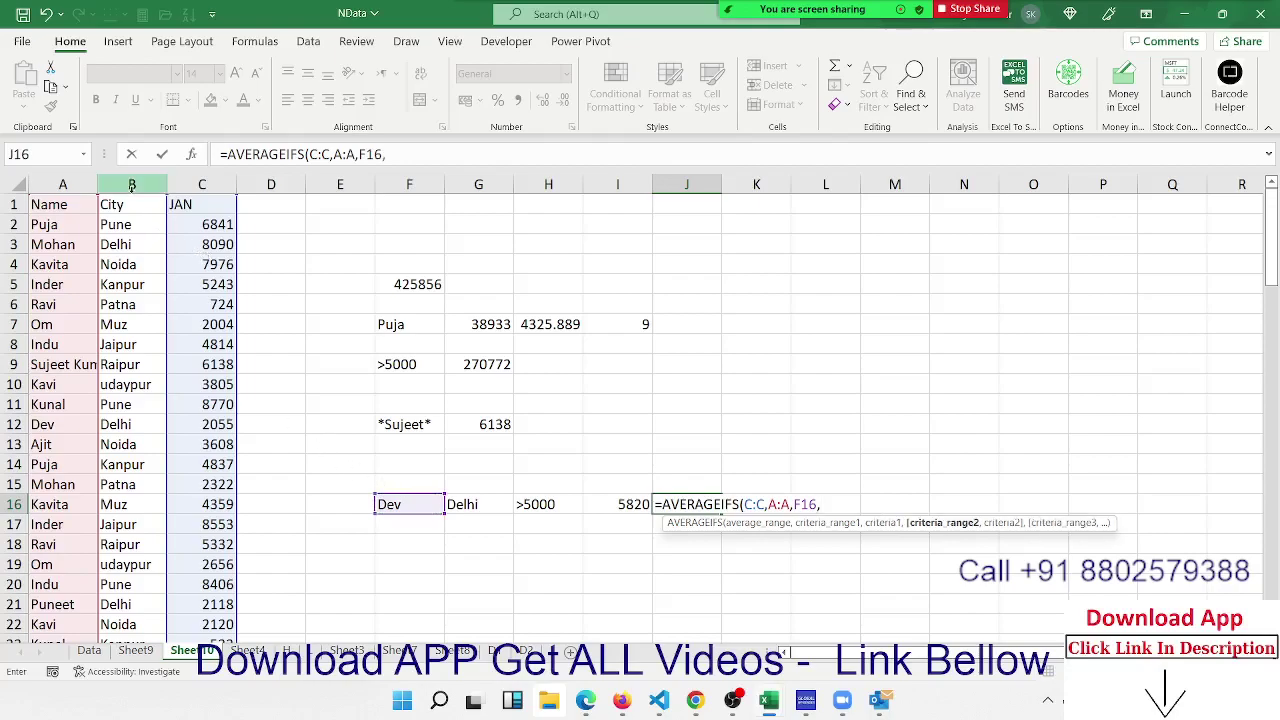
Add the B:B=G16 and C:C=H16 criteria and enter the formula, giving 5820
left_click(131, 186)
type(",")
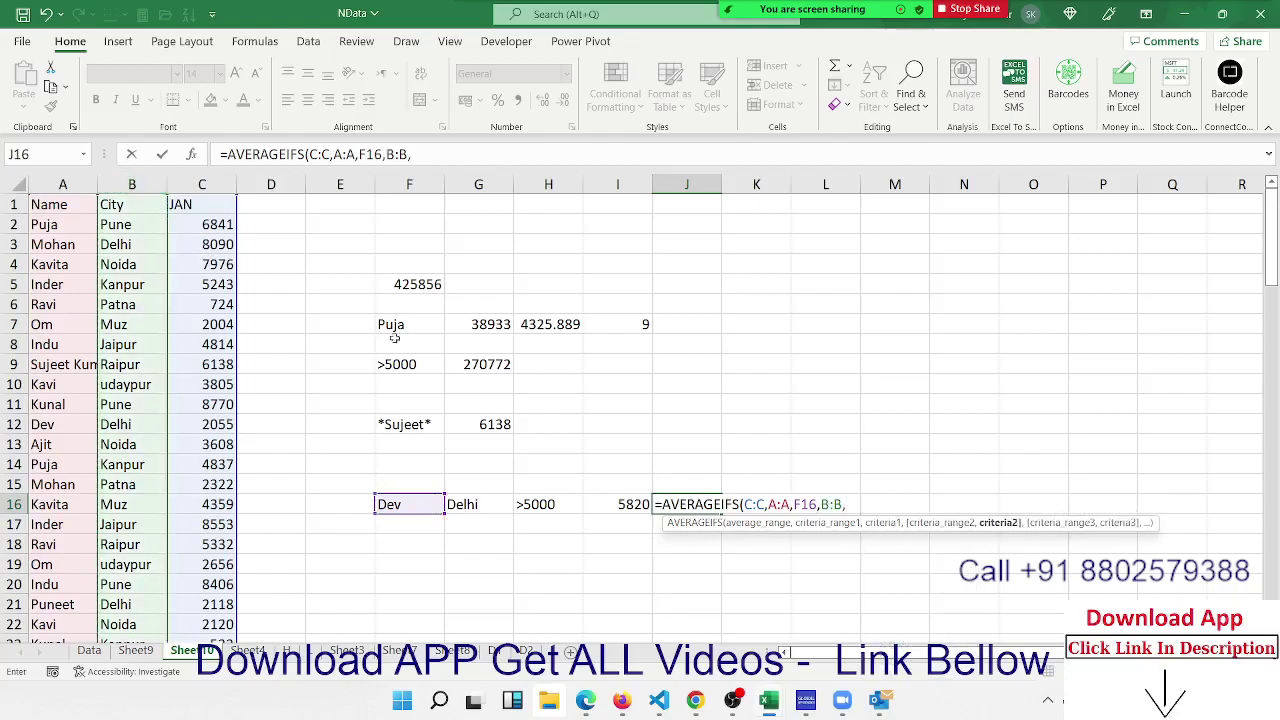
left_click(476, 507)
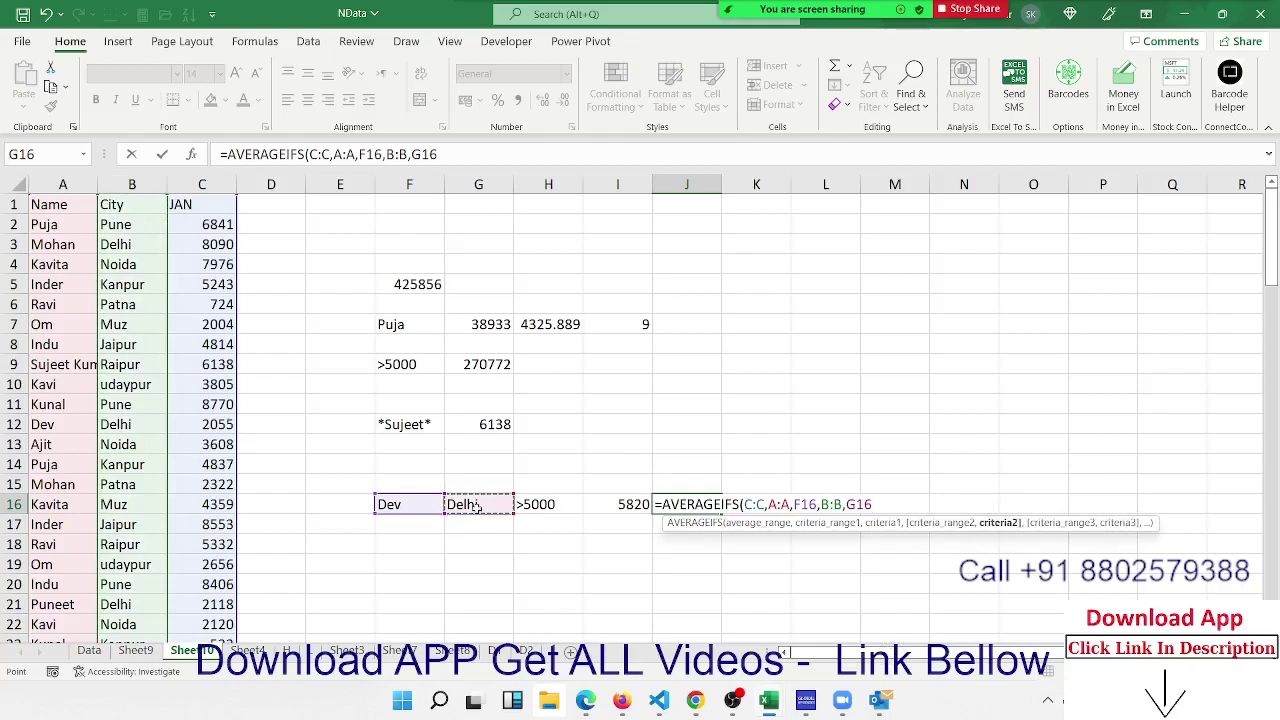
type(",")
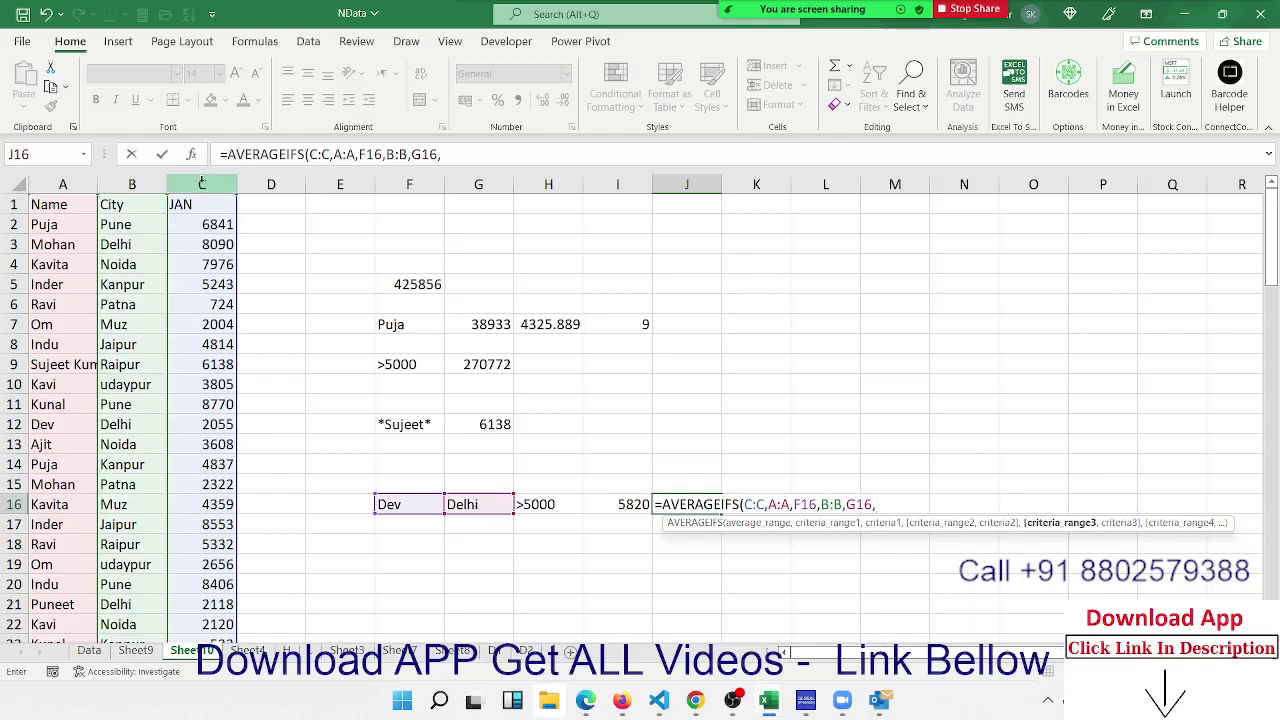
left_click(202, 184)
type(",")
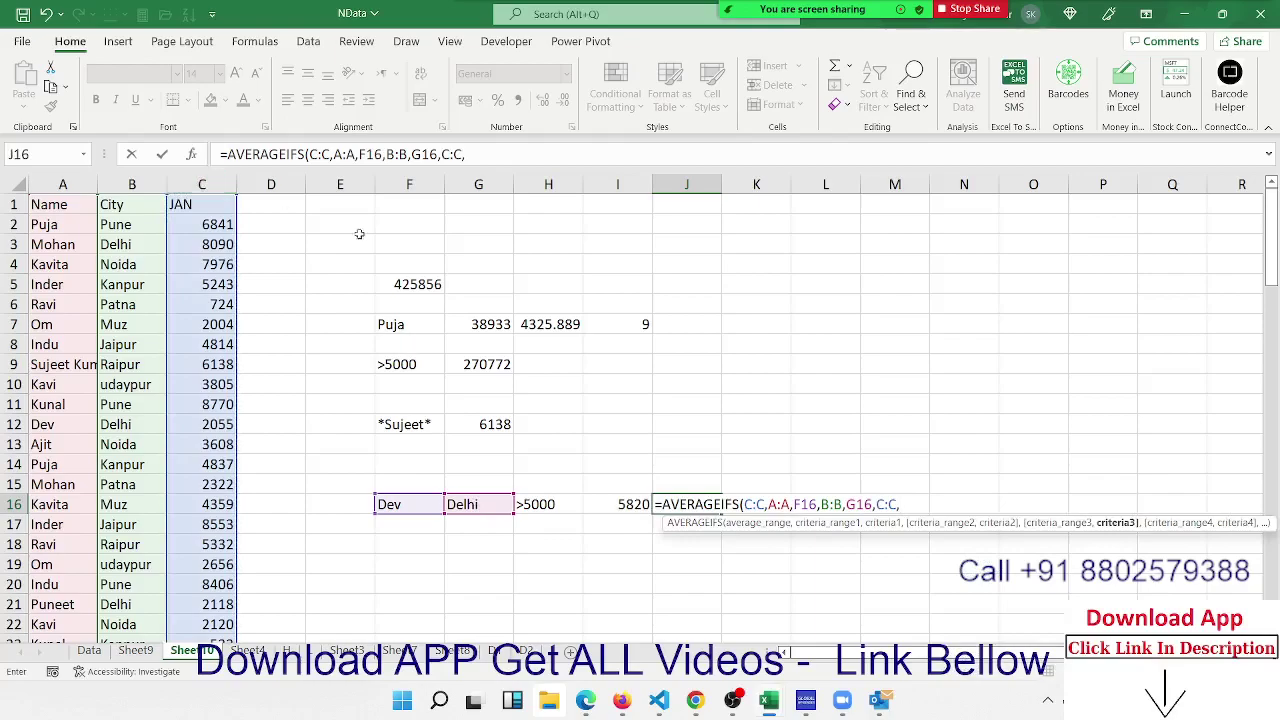
left_click(562, 508)
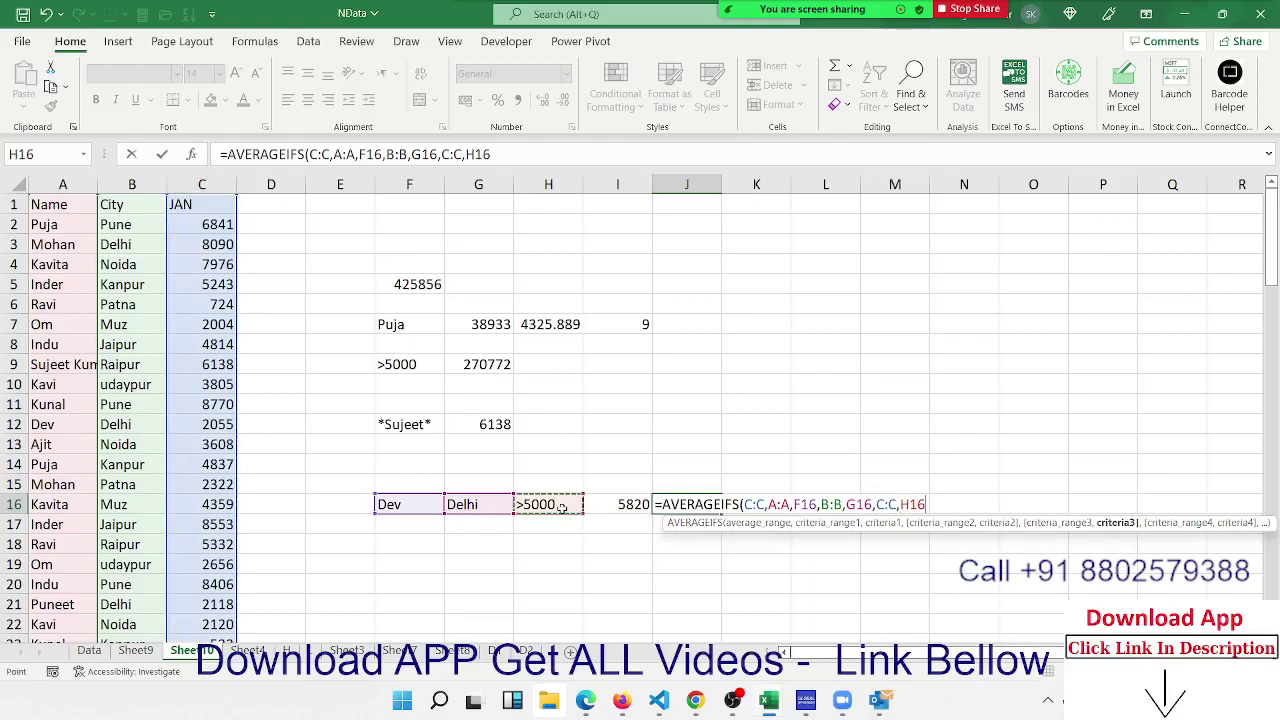
key("Return")
key("Up")
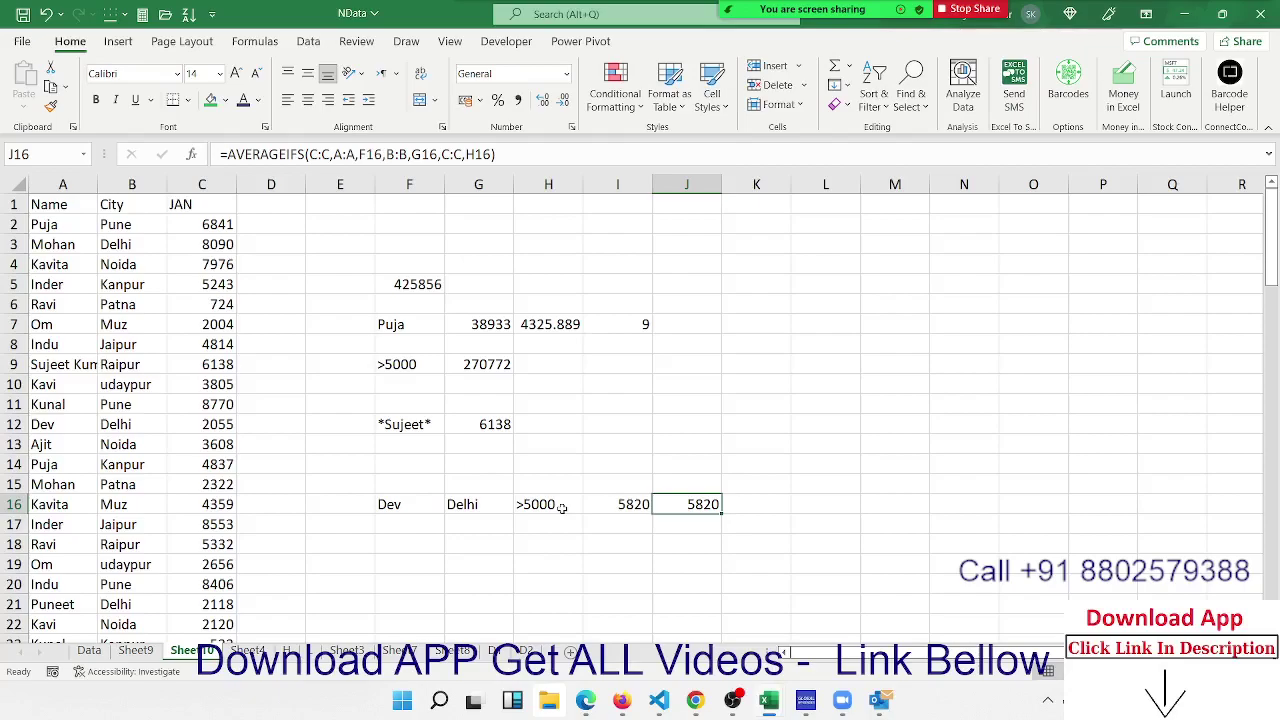
key("Right")
Enter =COUNTIFS(A:A,F16,B:B,G16) in K16, counting 3 Dev entries in Delhi
type("=cou")
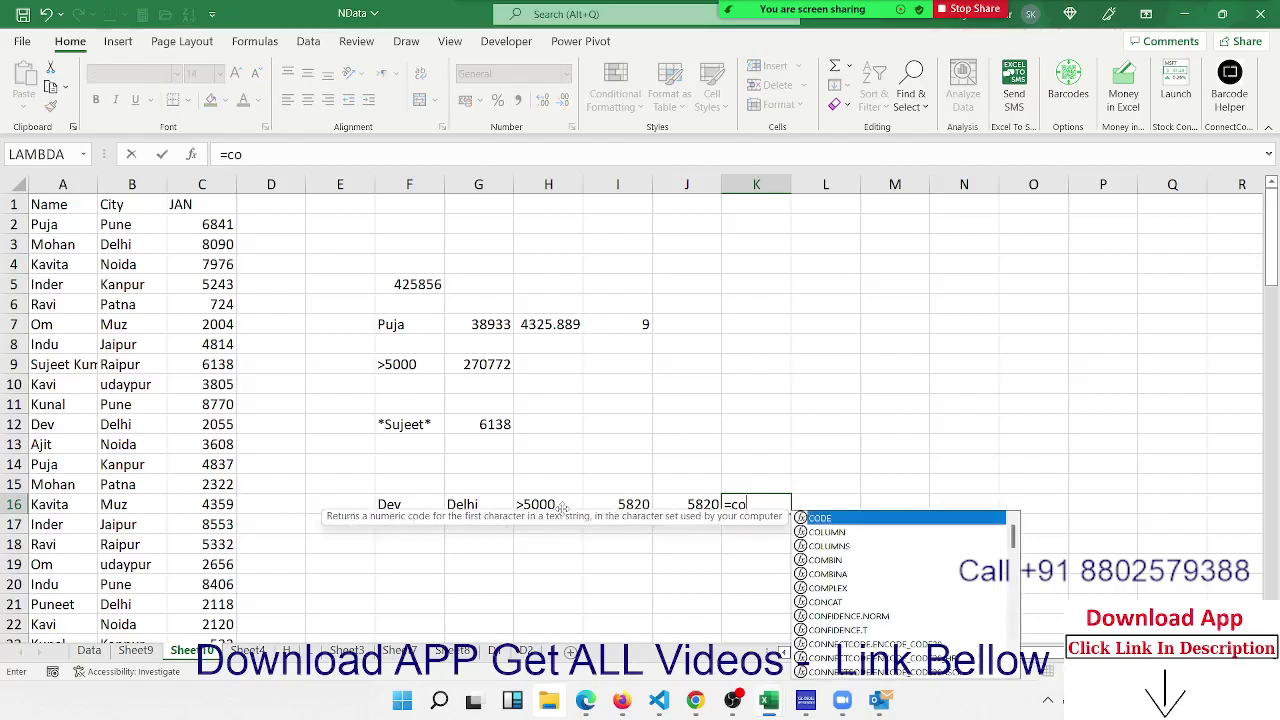
key("Down")
key("Down")
key("Down")
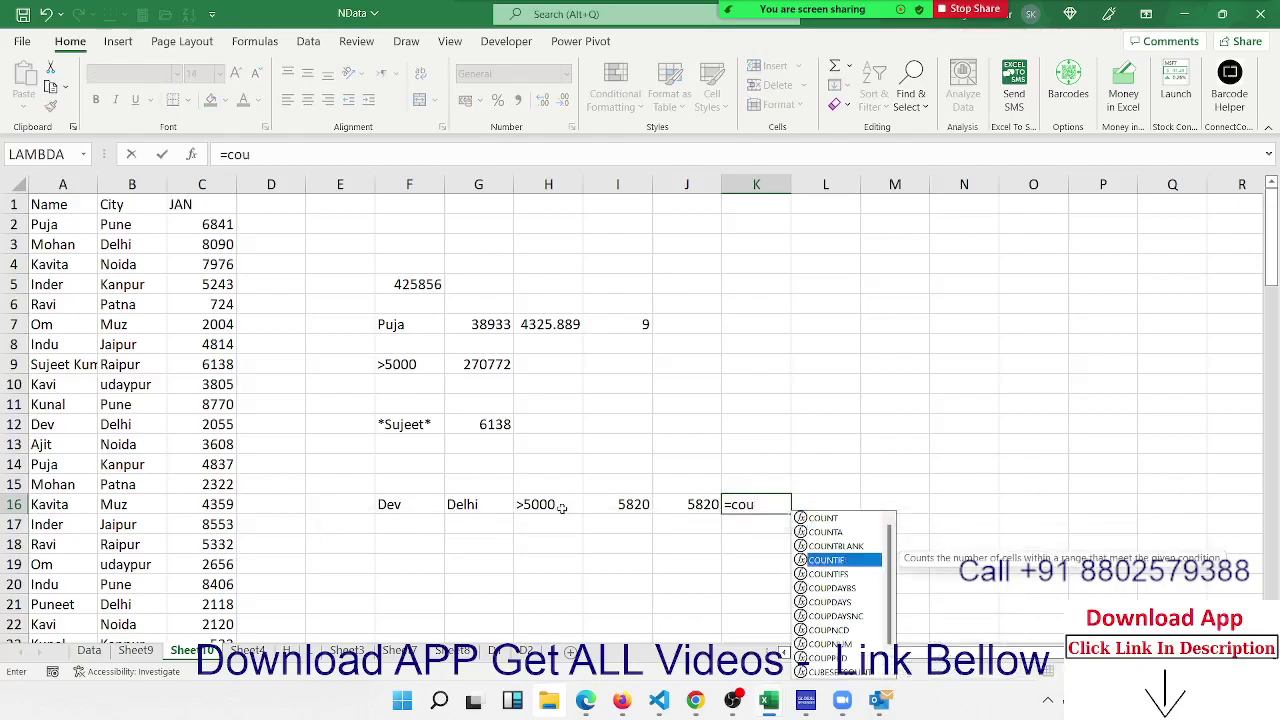
key("Down")
key("Tab")
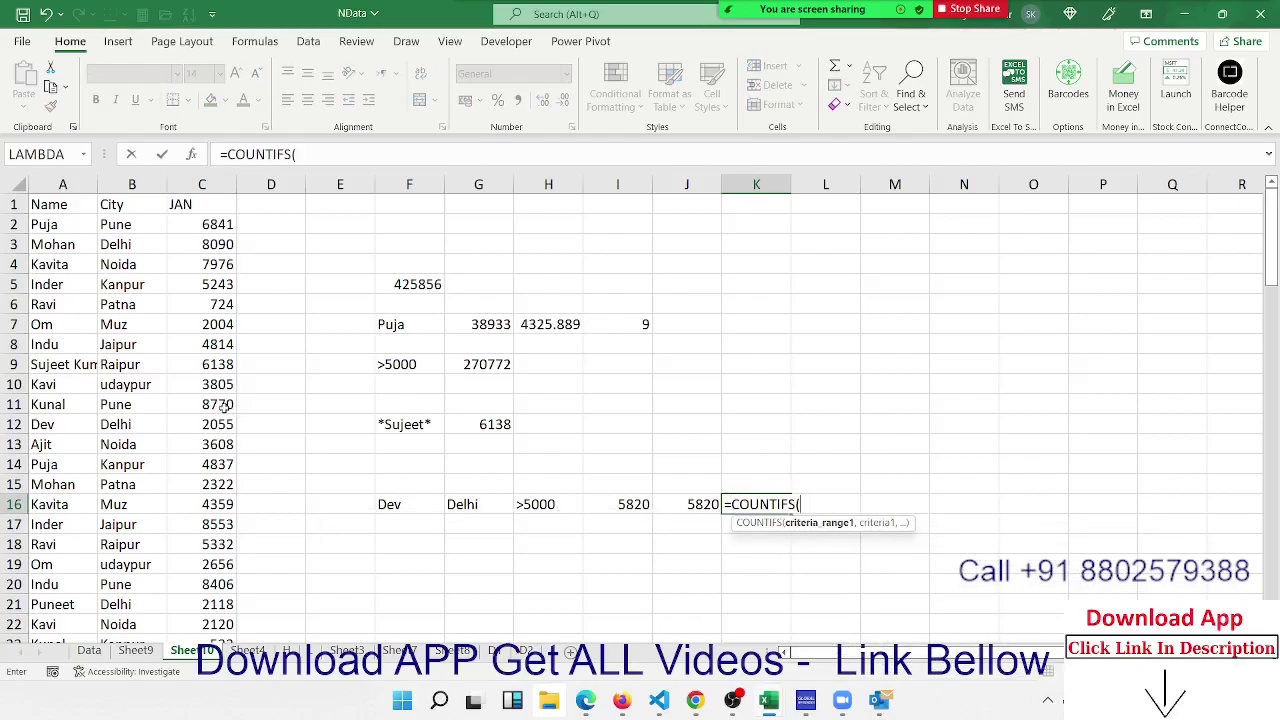
left_click(62, 184)
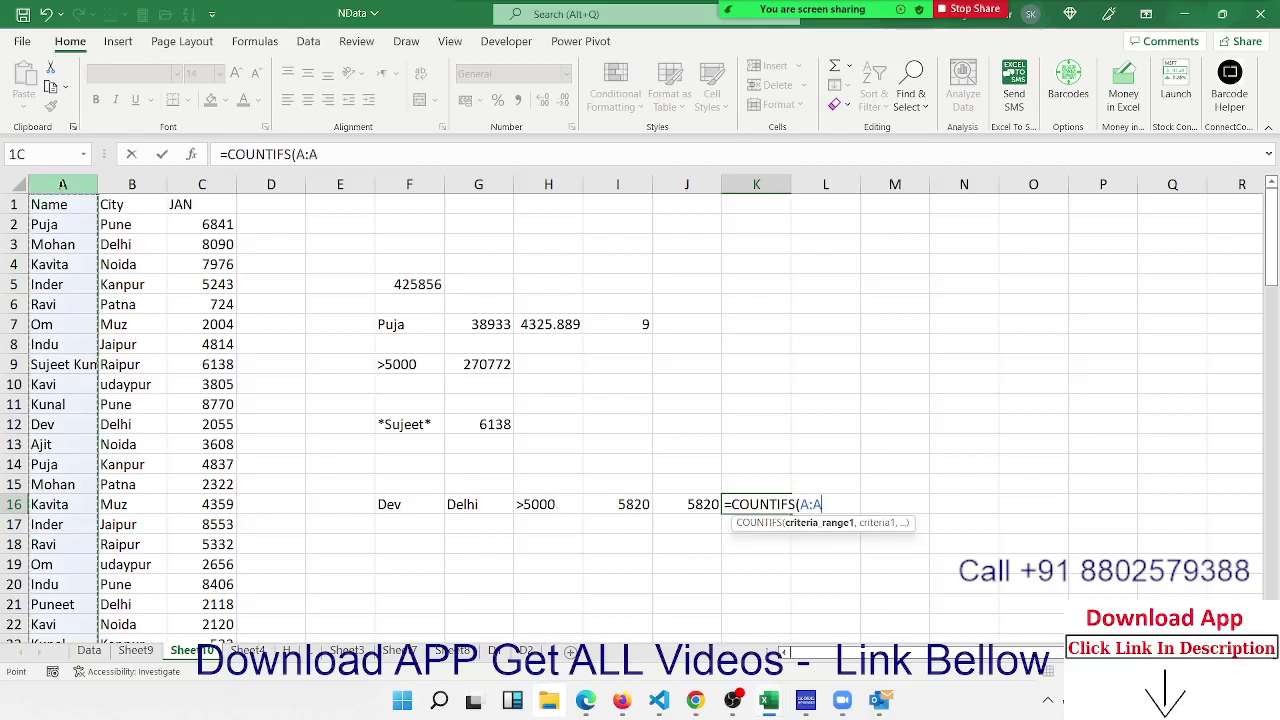
type(",")
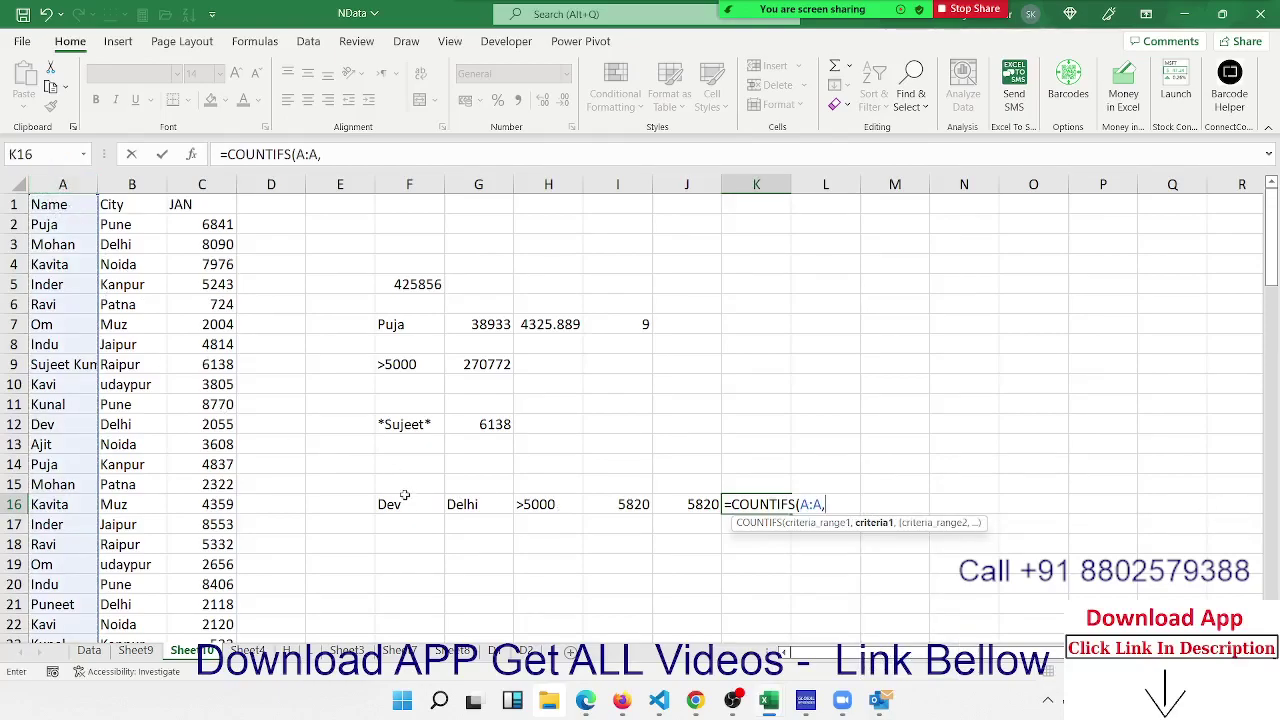
left_click(412, 504)
type(",")
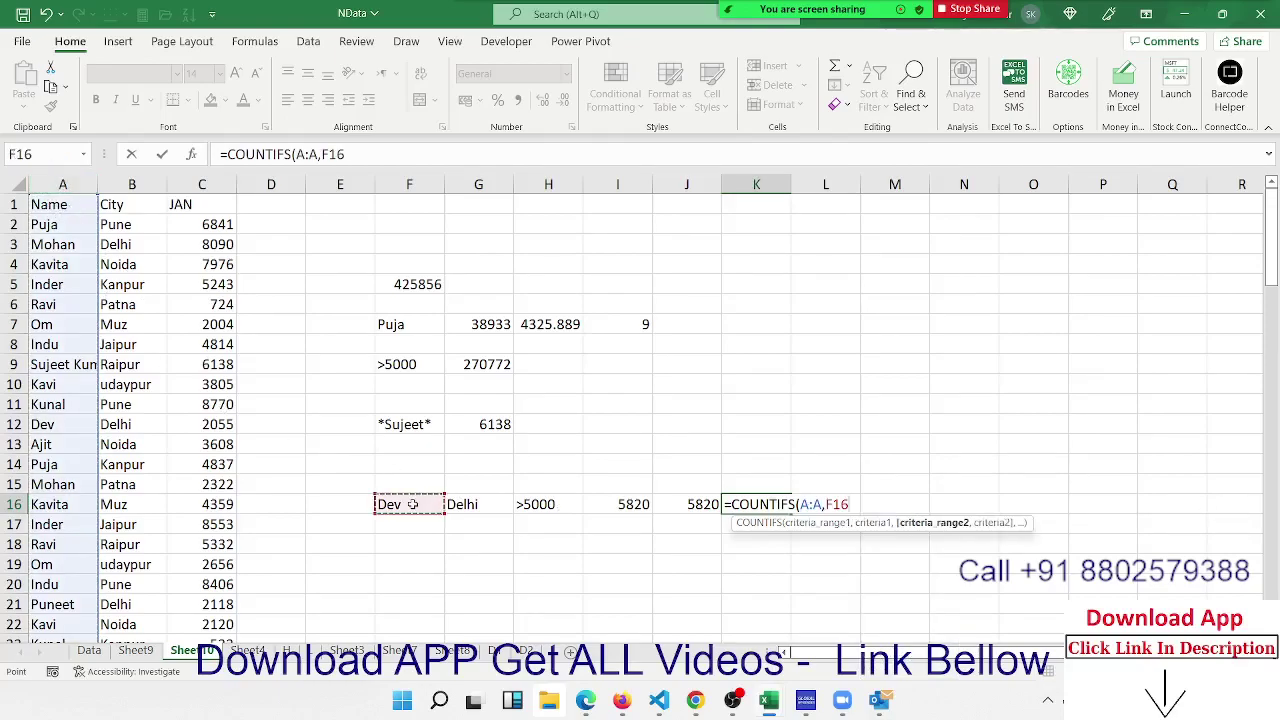
left_click(117, 184)
type(",")
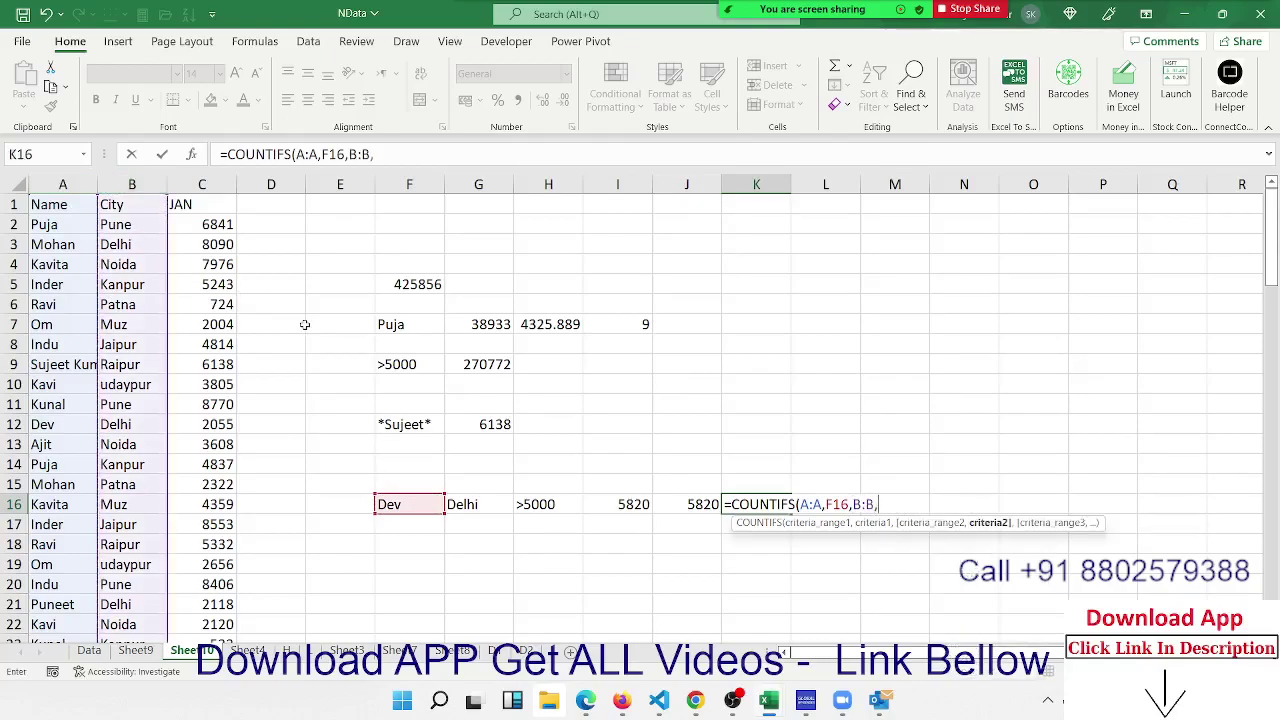
left_click(462, 504)
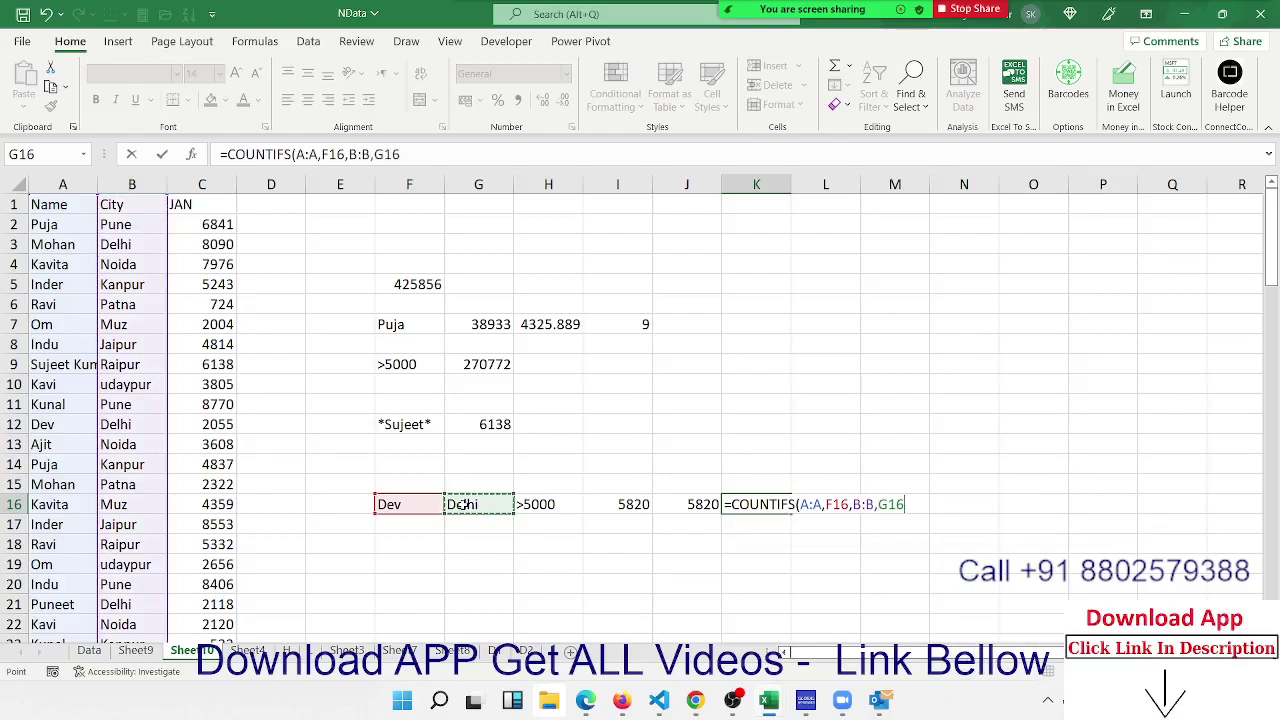
key("Return")
key("Up")
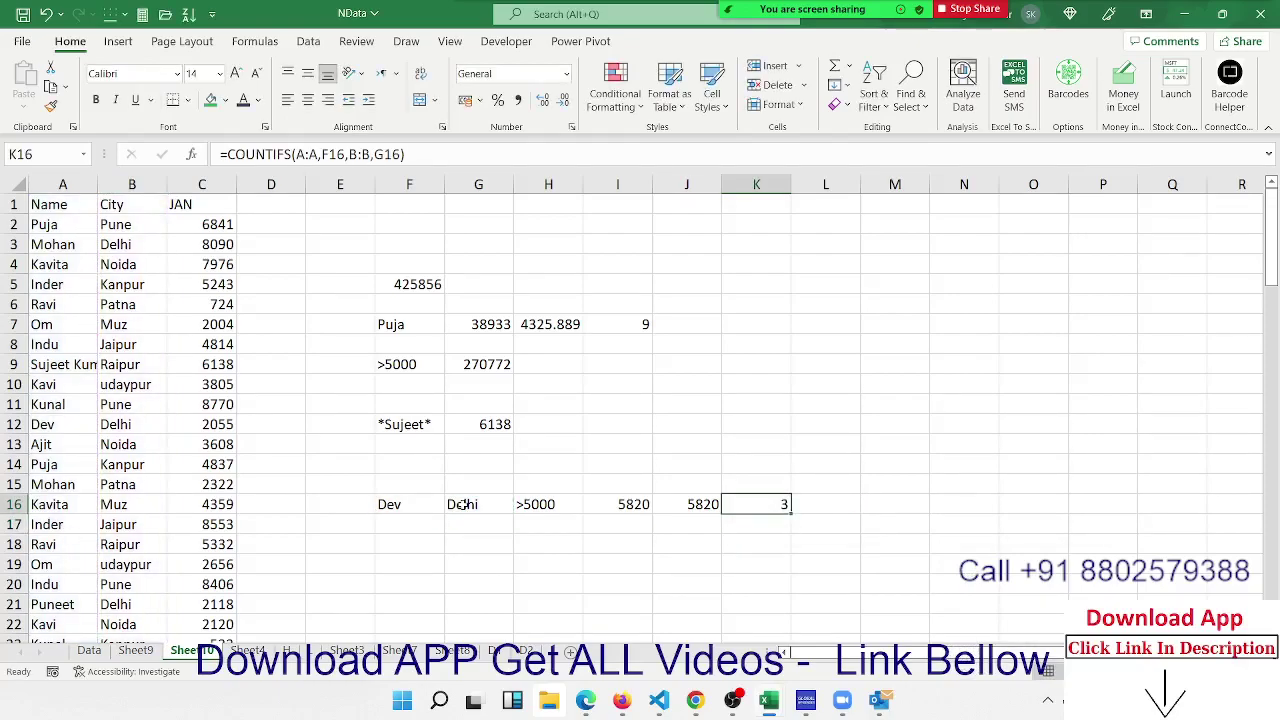
Begin a MAXIFS formula in J7 for the Puja criterion in F7
left_click(392, 324)
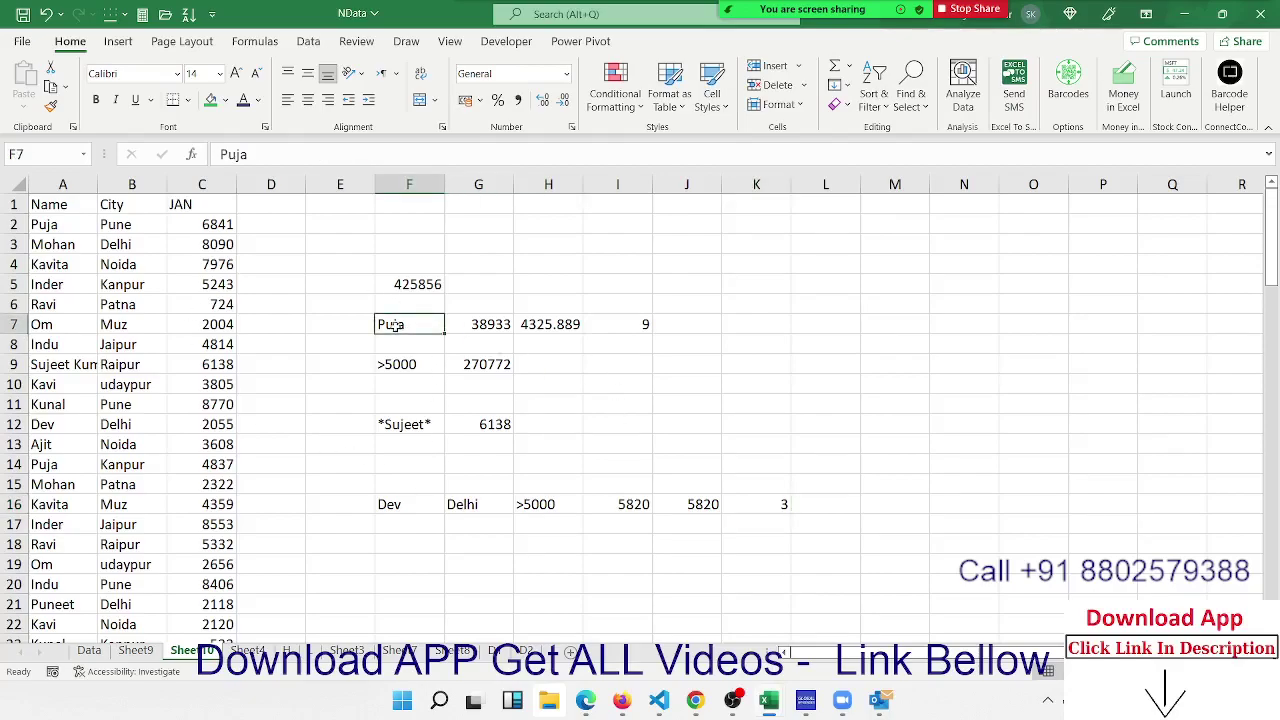
left_click(698, 323)
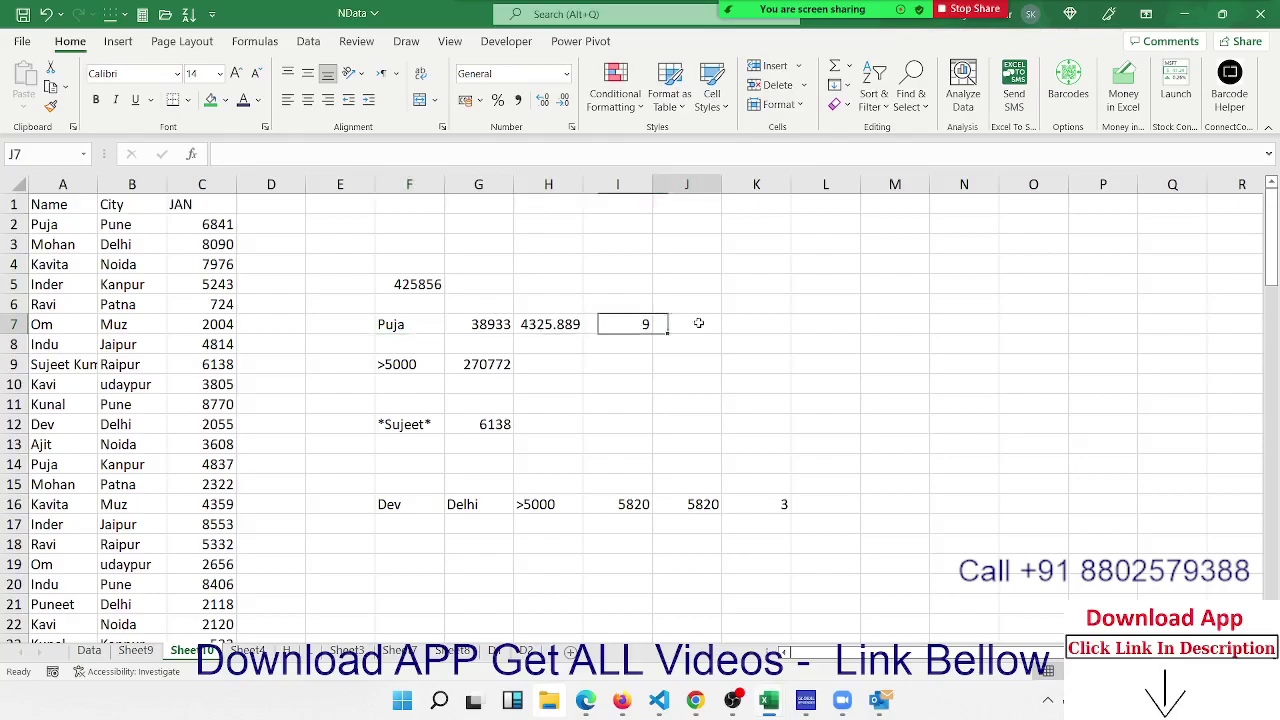
type("=")
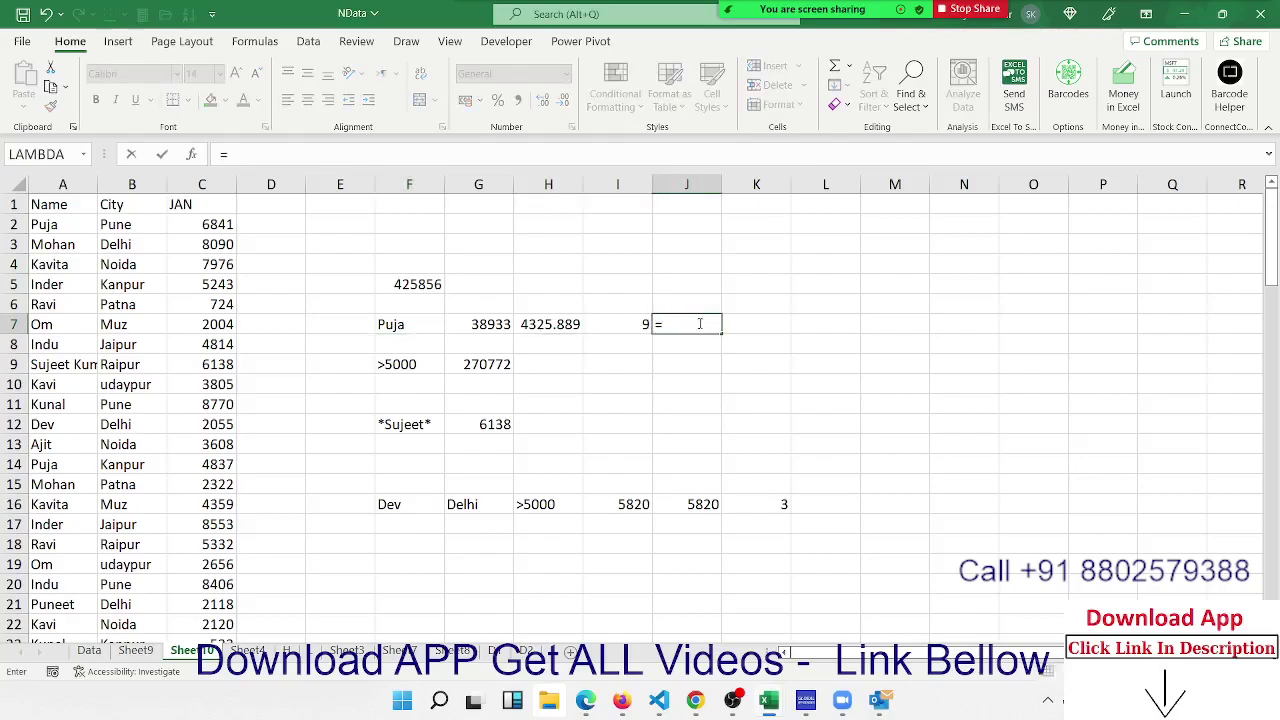
type("amx")
key("BackSpace")
key("BackSpace")
type("max")
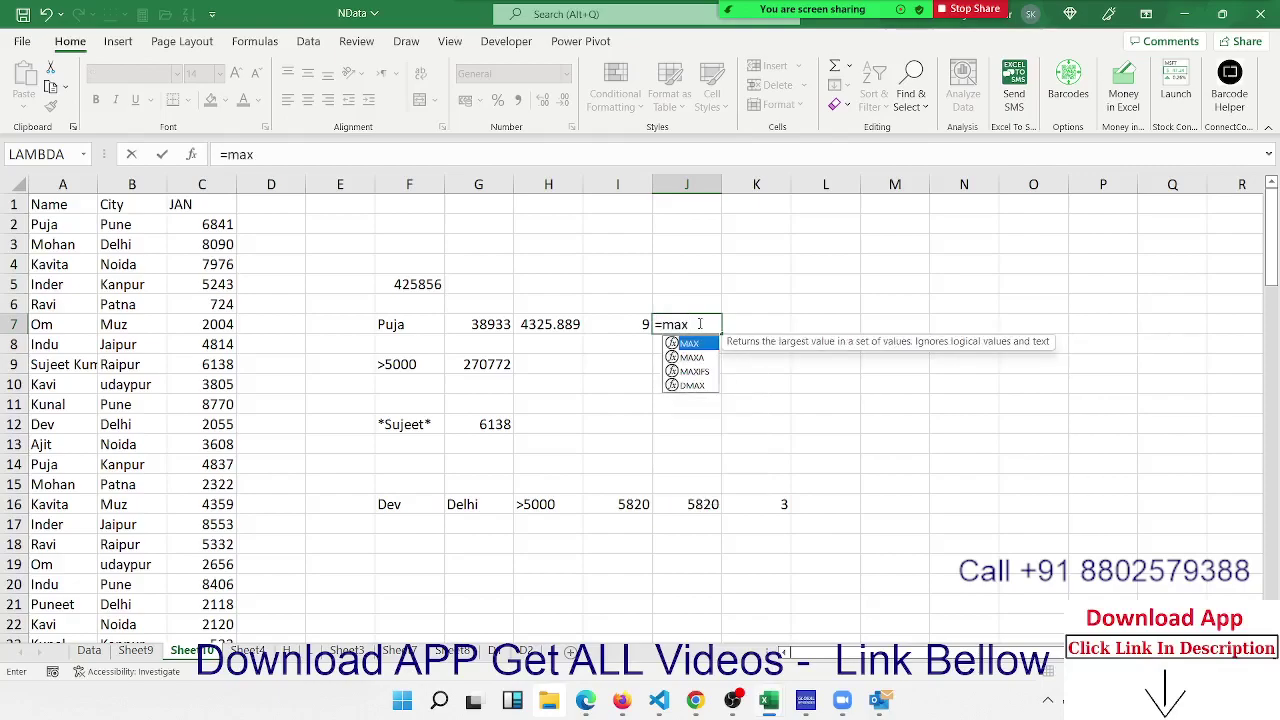
key("Down")
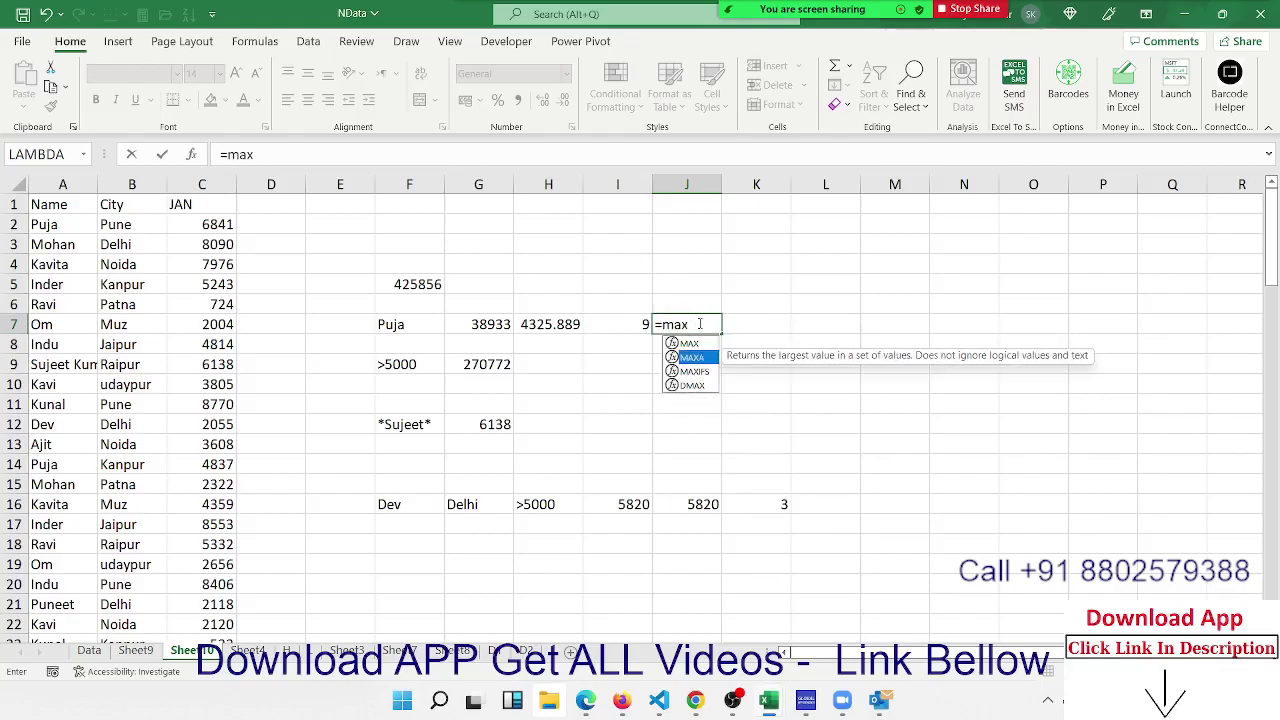
key("Down")
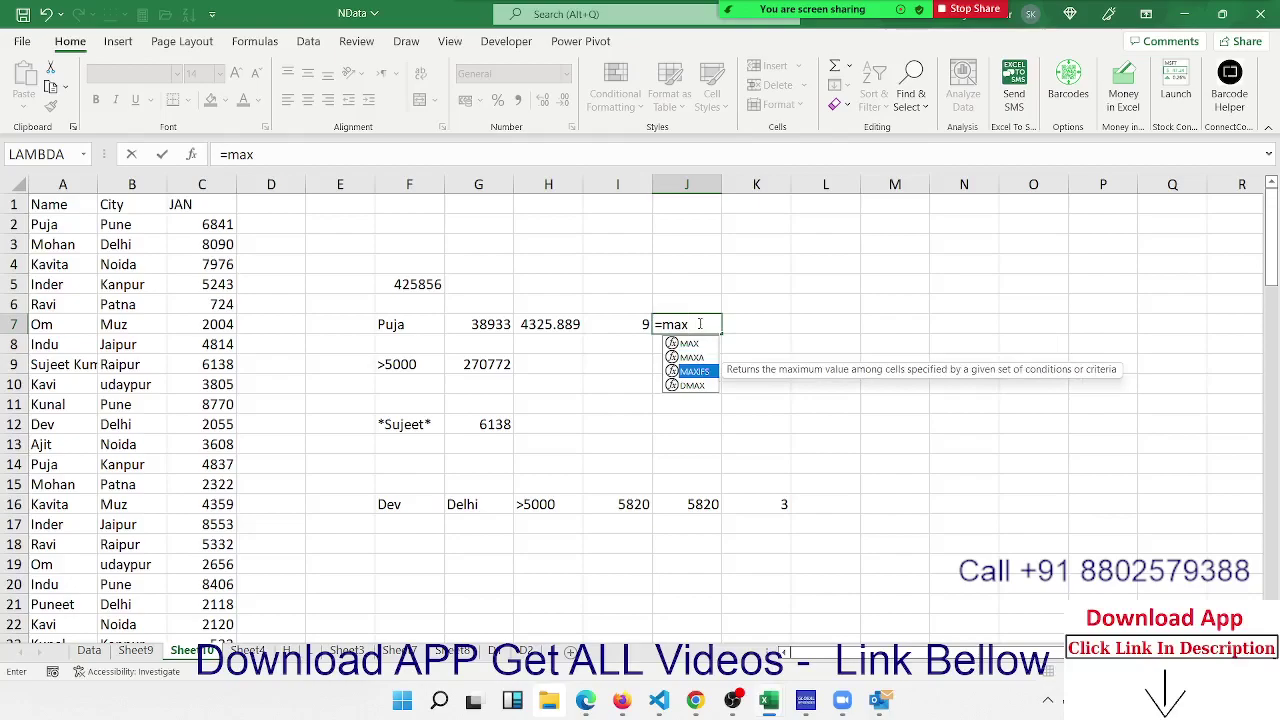
key("Tab")
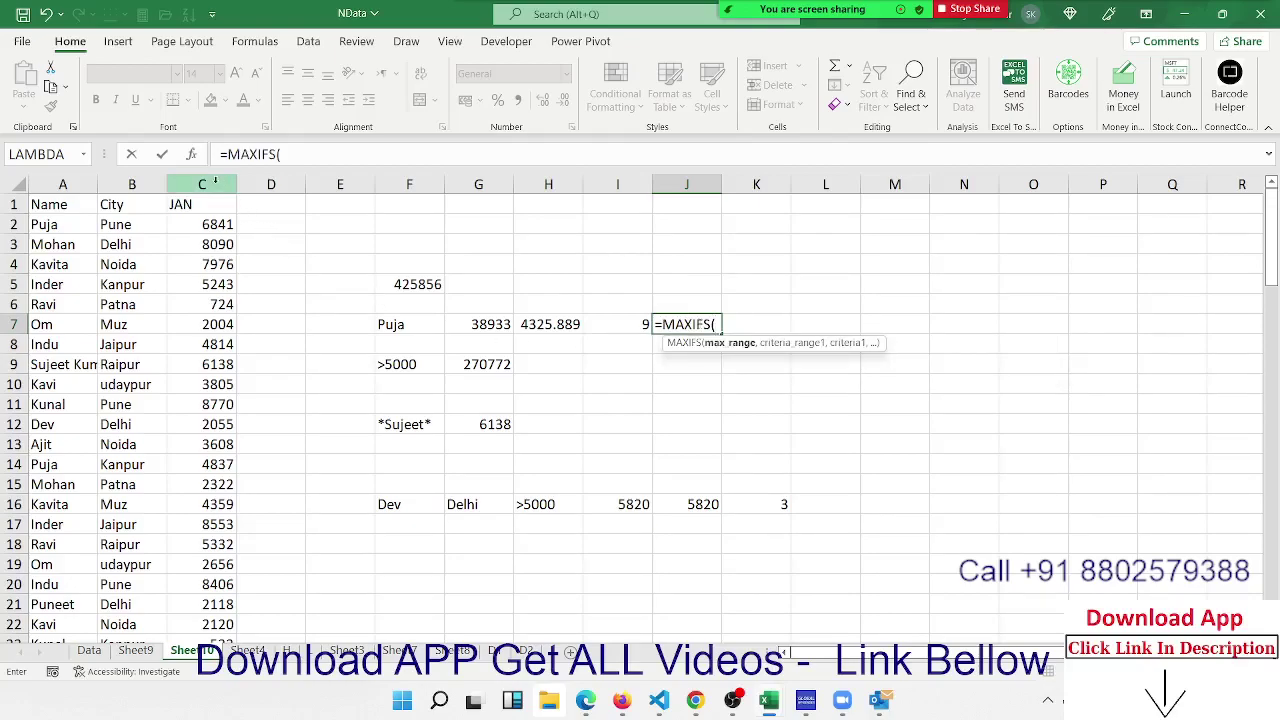
Complete =MAXIFS(C:C,A:A,F7) in J7, returning 7209 as Puja's highest JAN value
left_click(215, 180)
type(",")
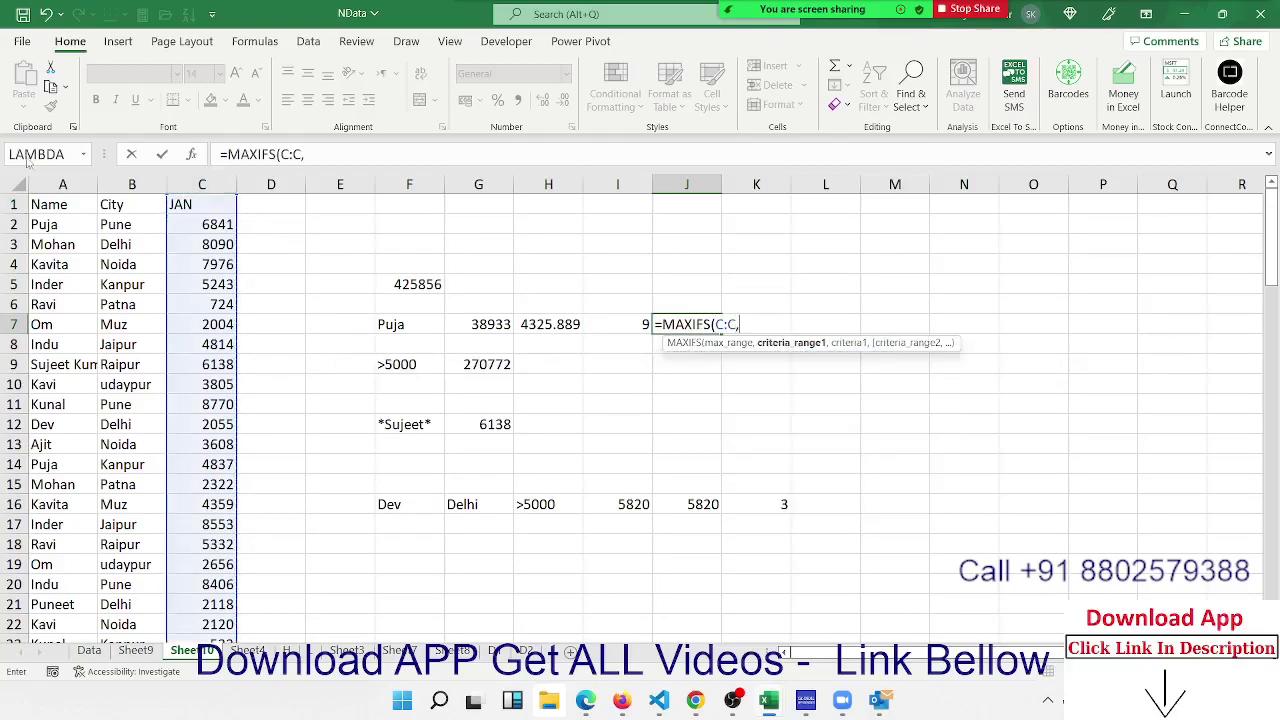
left_click(45, 182)
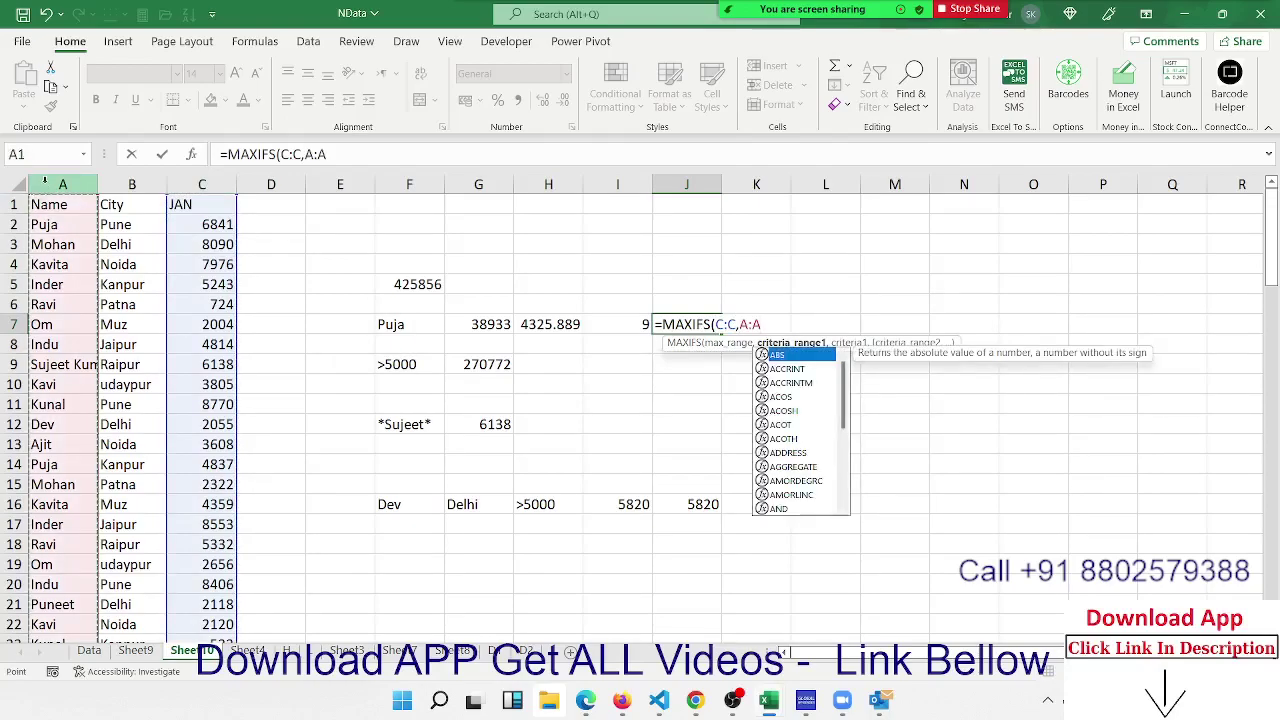
type(",")
left_click(411, 324)
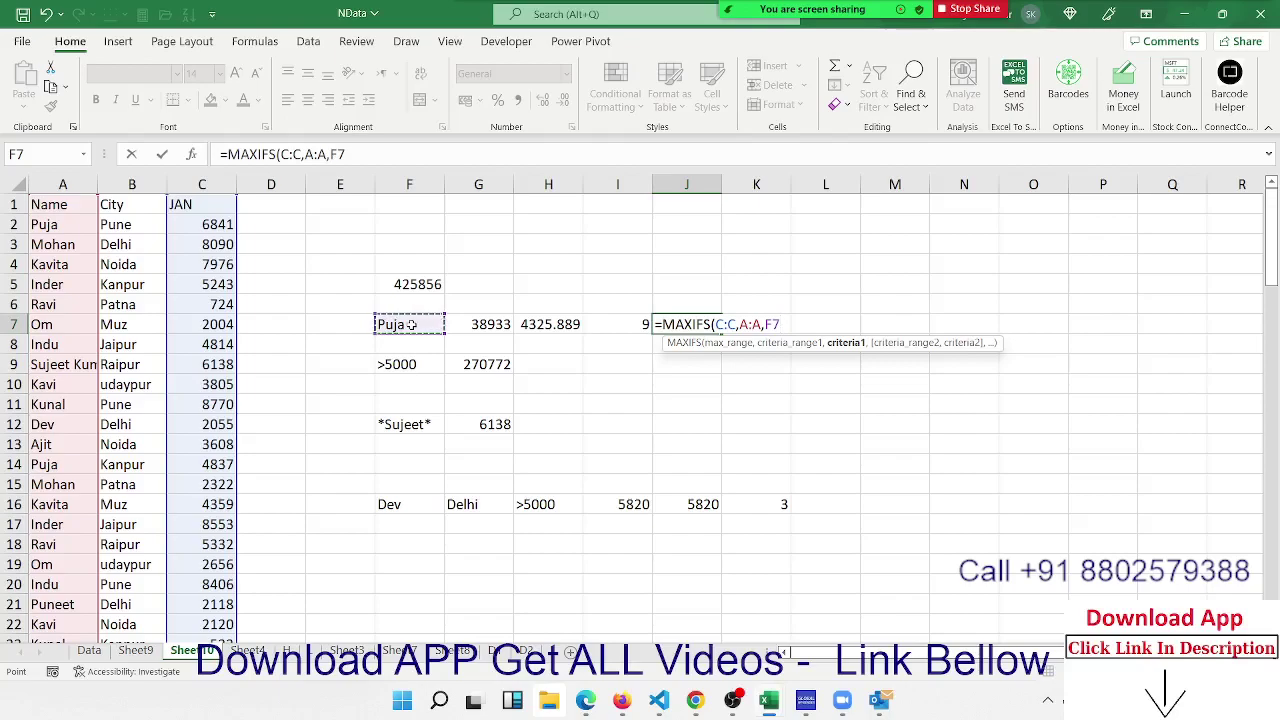
key("Return")
key("Up")
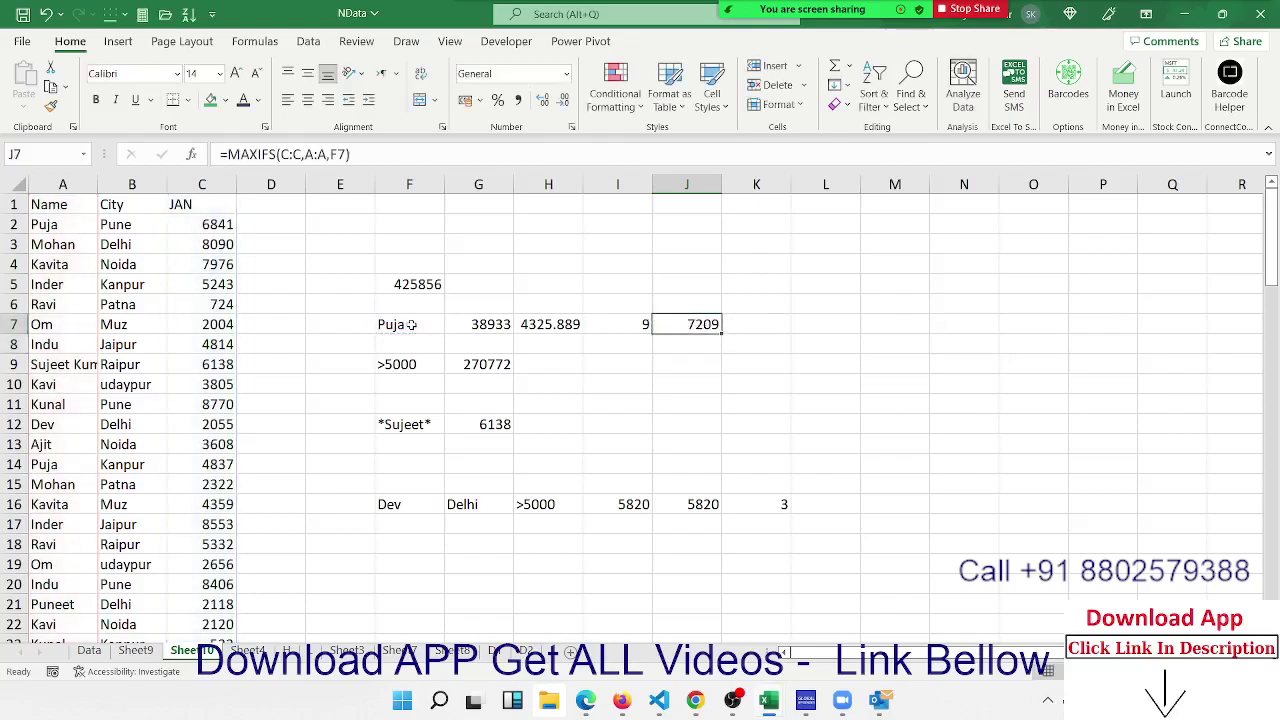
key("Right")
type("=m")
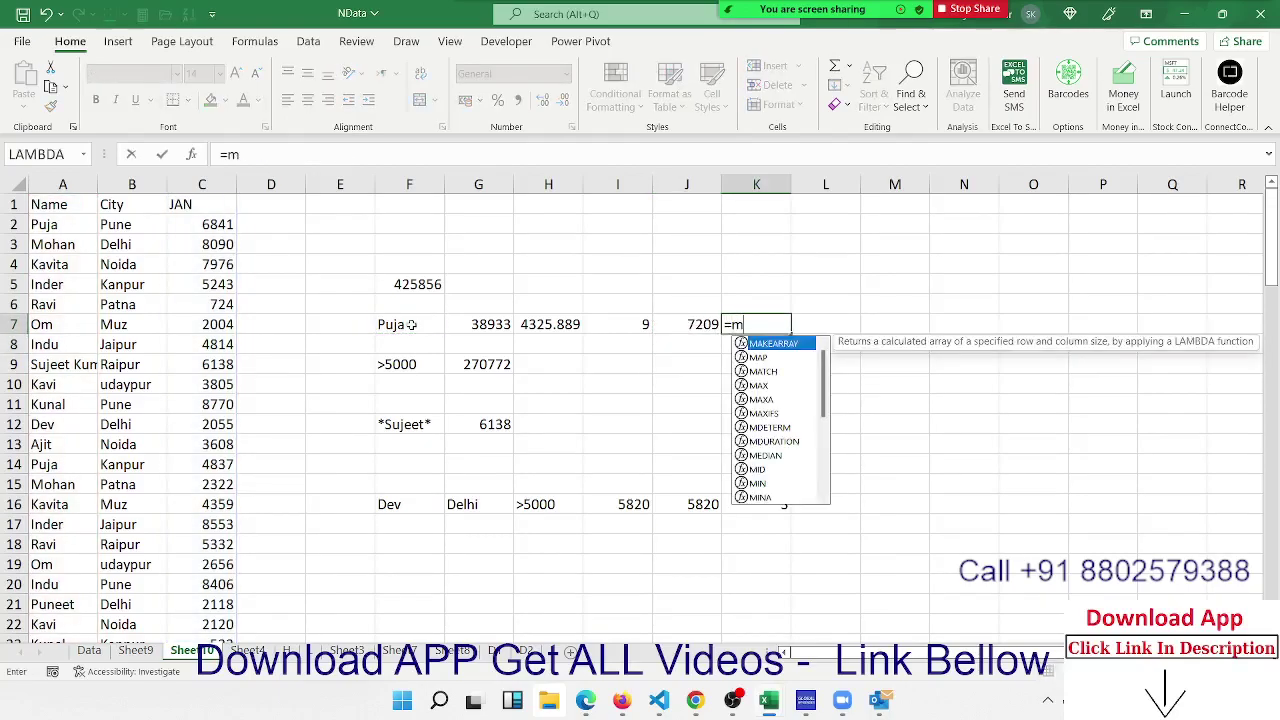
type("in")
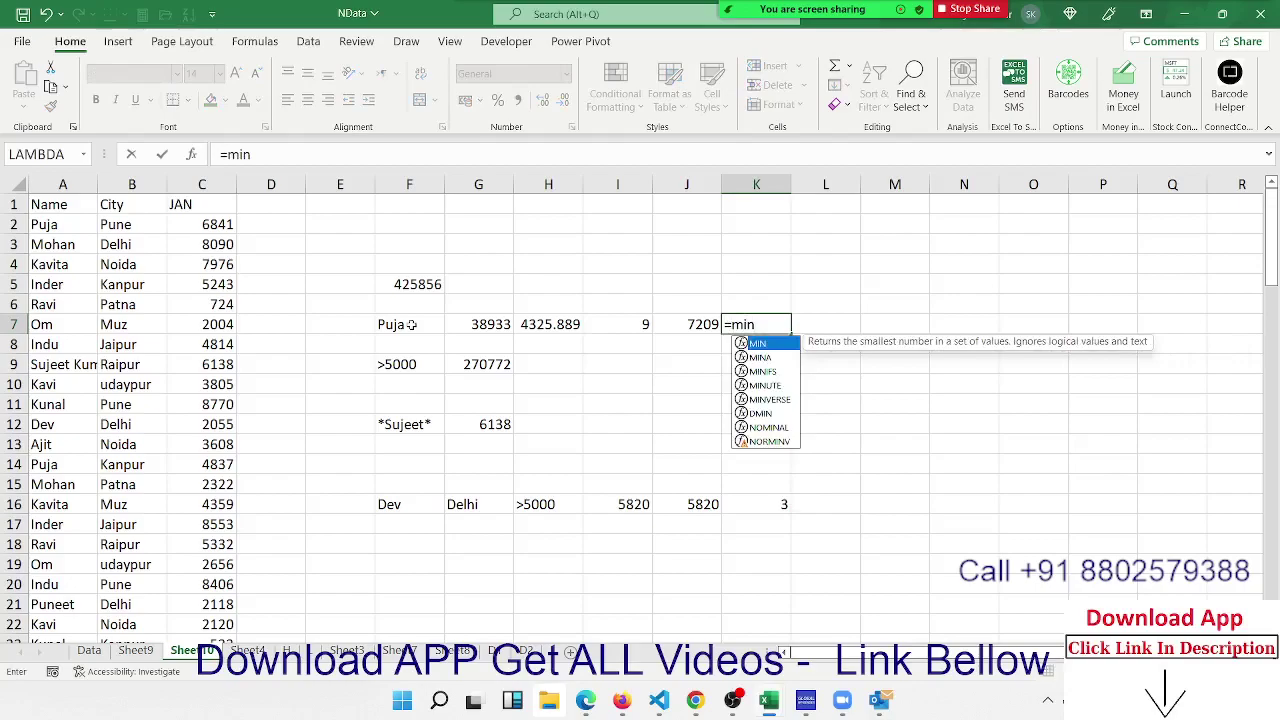
Enter =MINIFS(C:C,A:A,F7) in K7, returning 2527 for Puja
key("Down")
key("Down")
key("Down")
key("Up")
key("Tab")
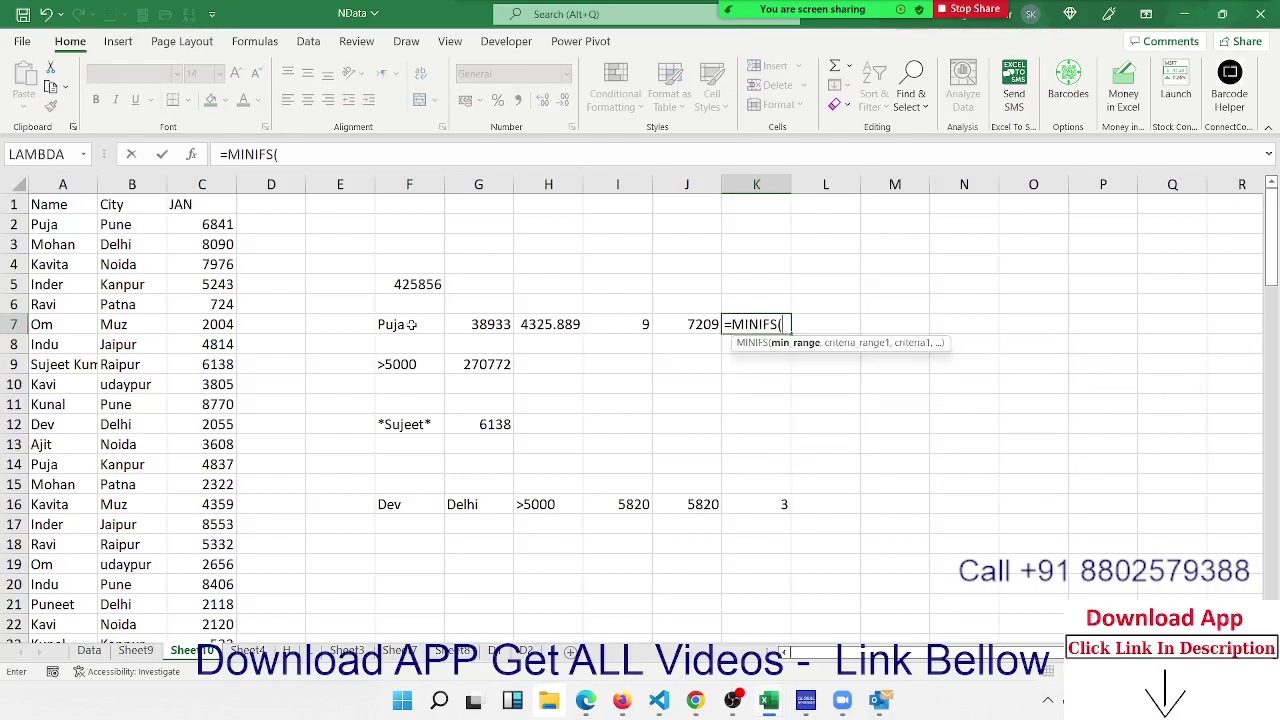
left_click(217, 188)
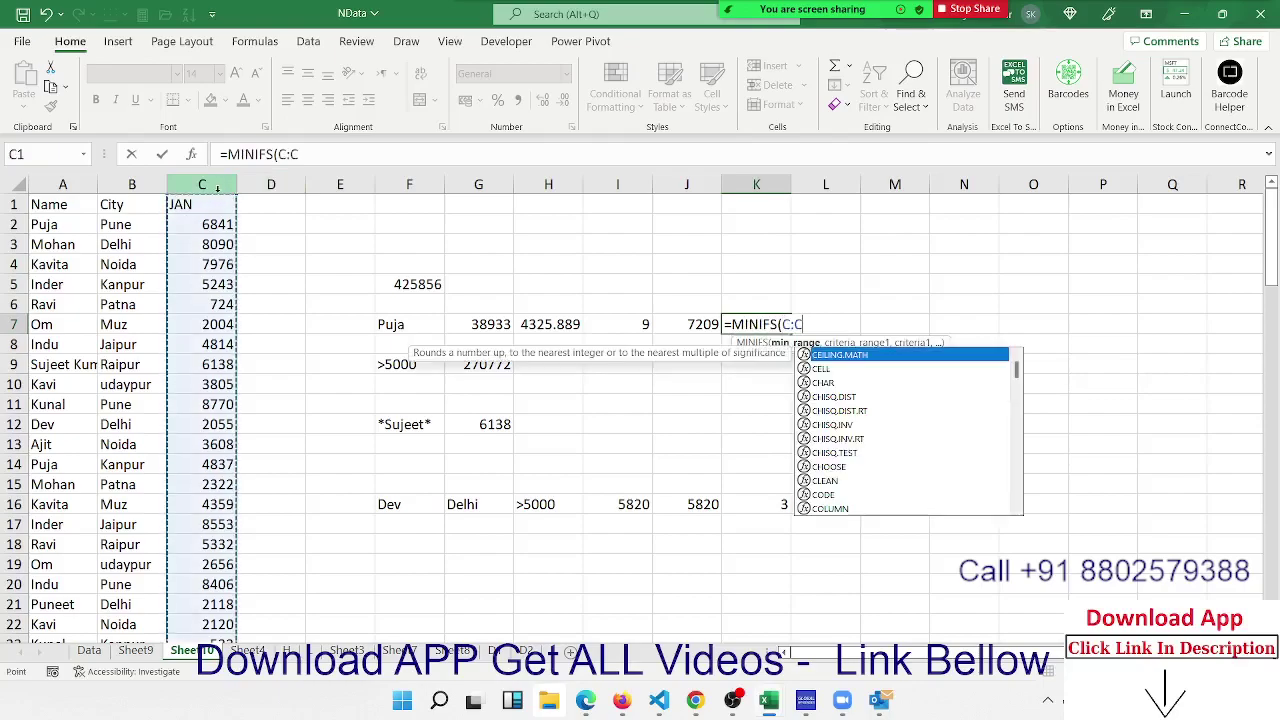
type(",")
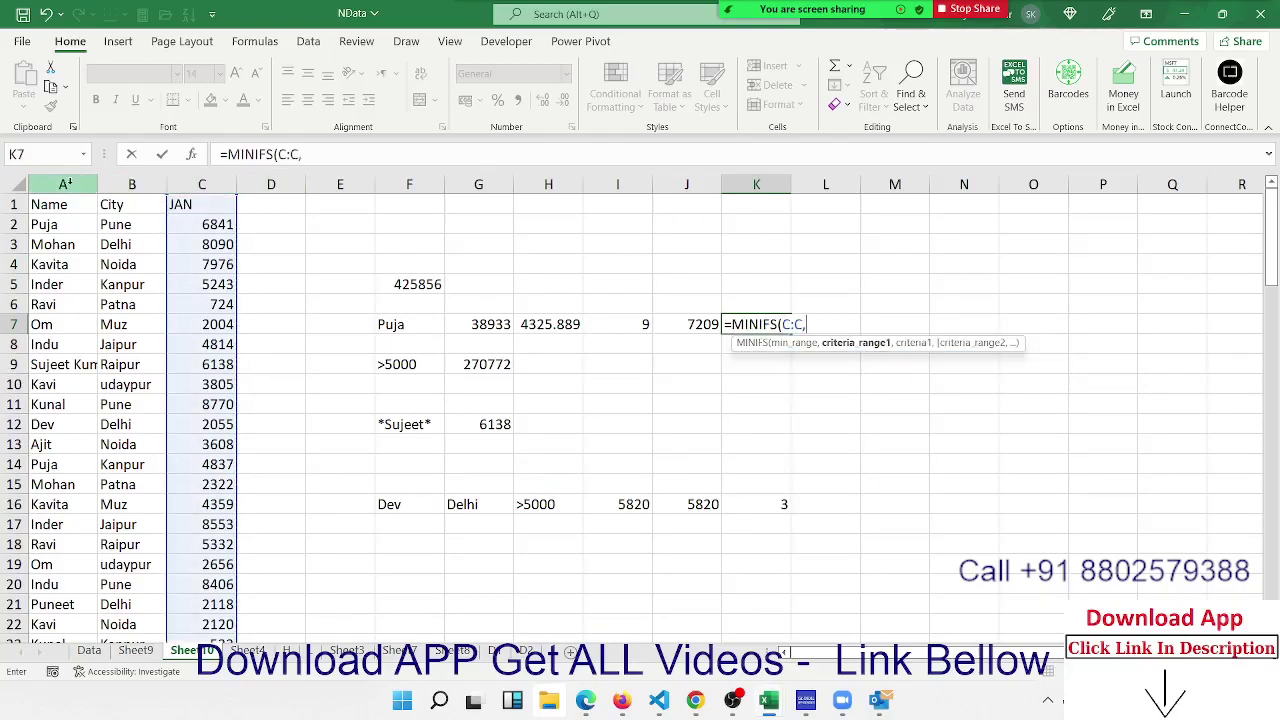
left_click(68, 183)
type(",")
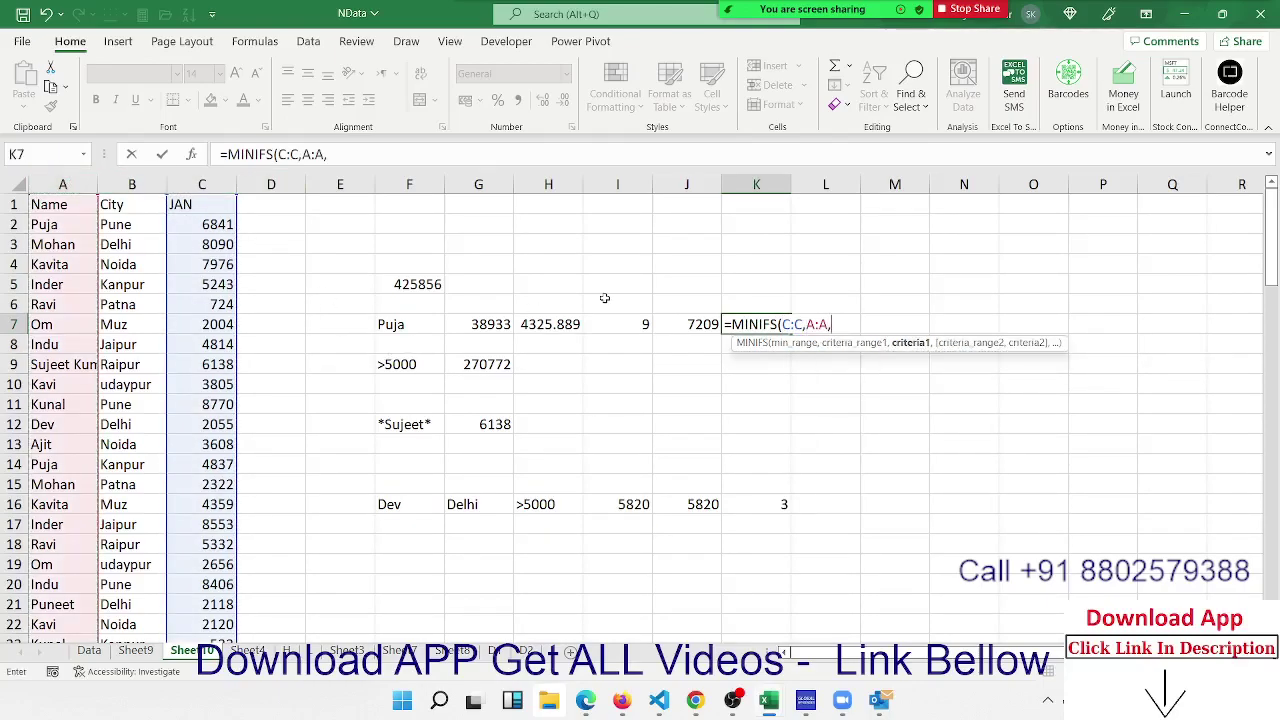
left_click(418, 325)
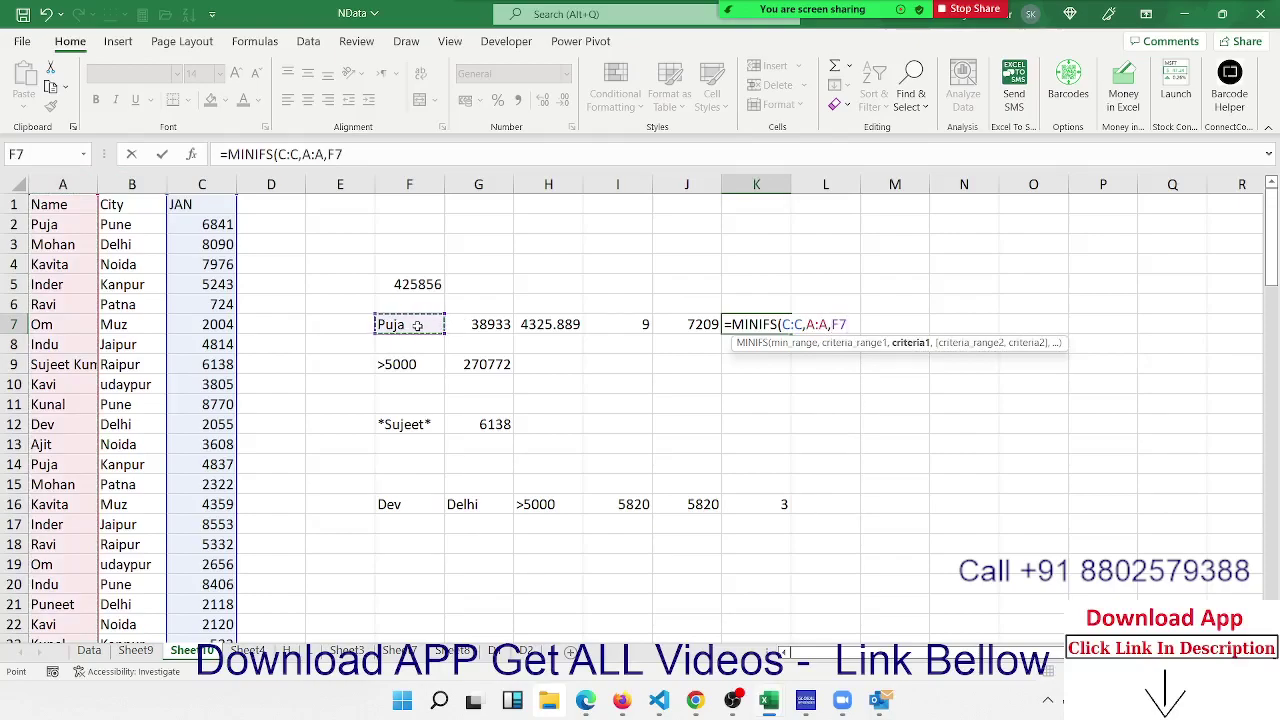
key("Return")
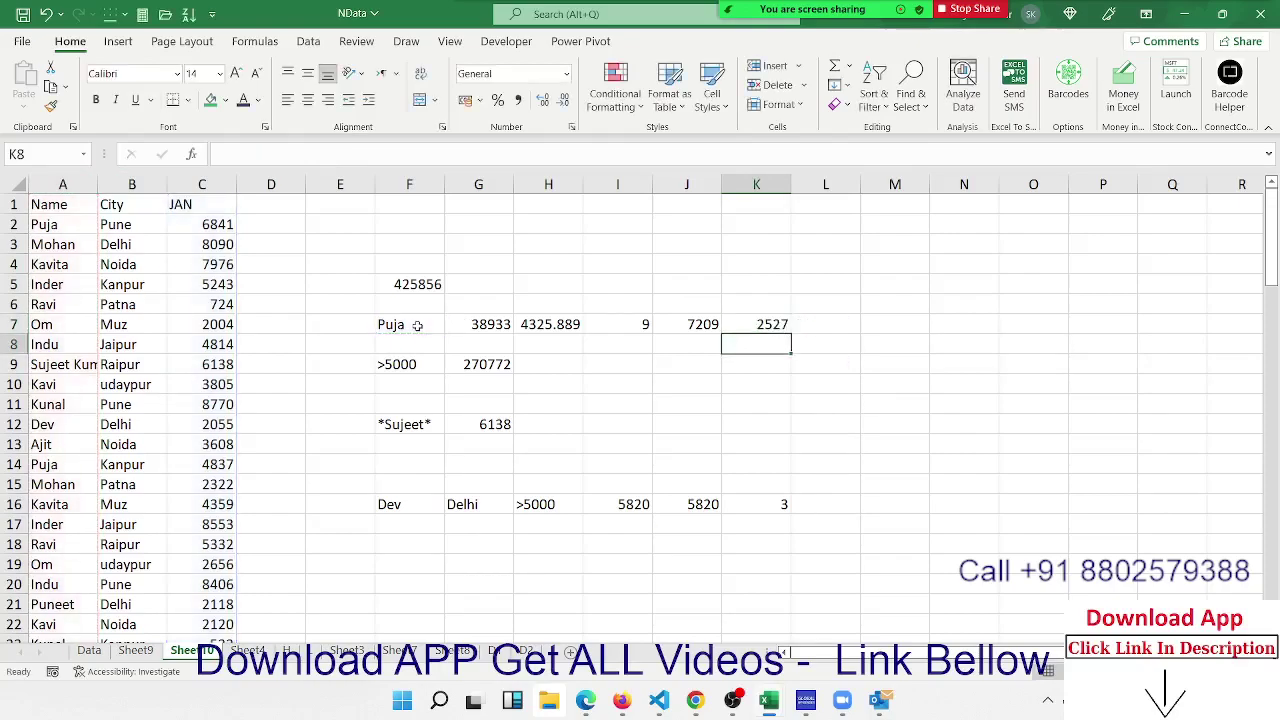
key("Up")
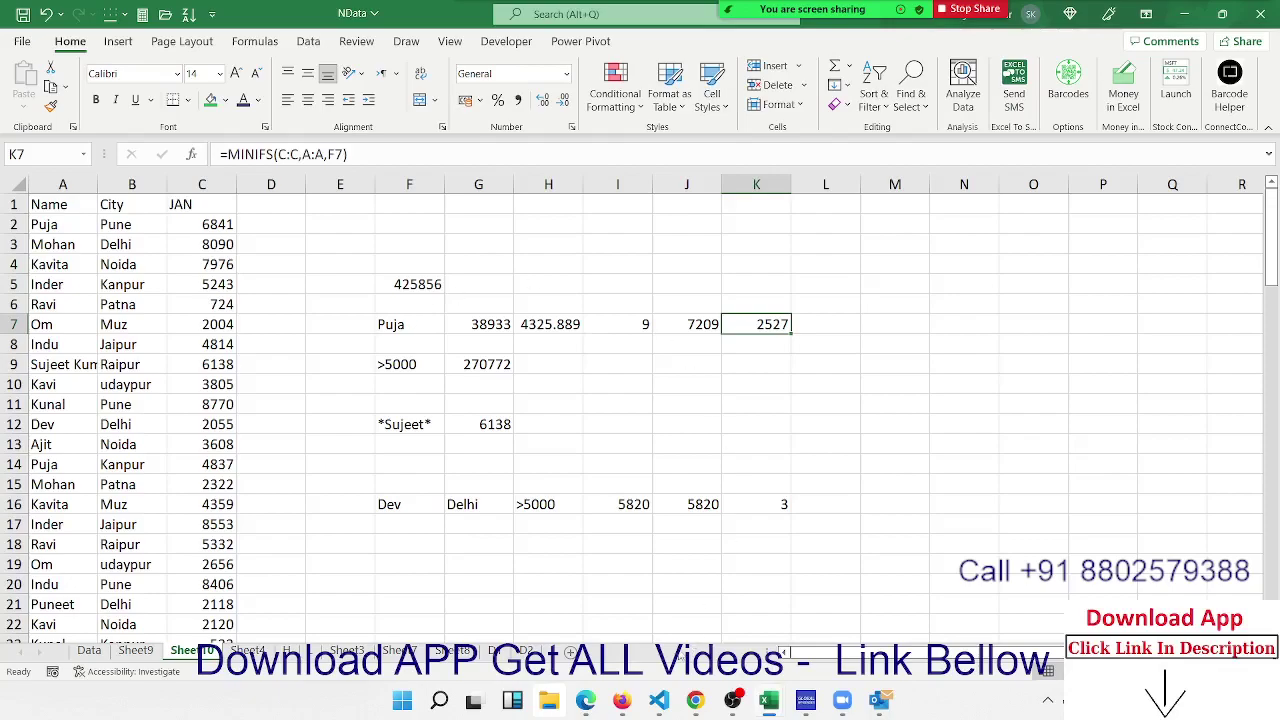
mouse_move(732, 700)
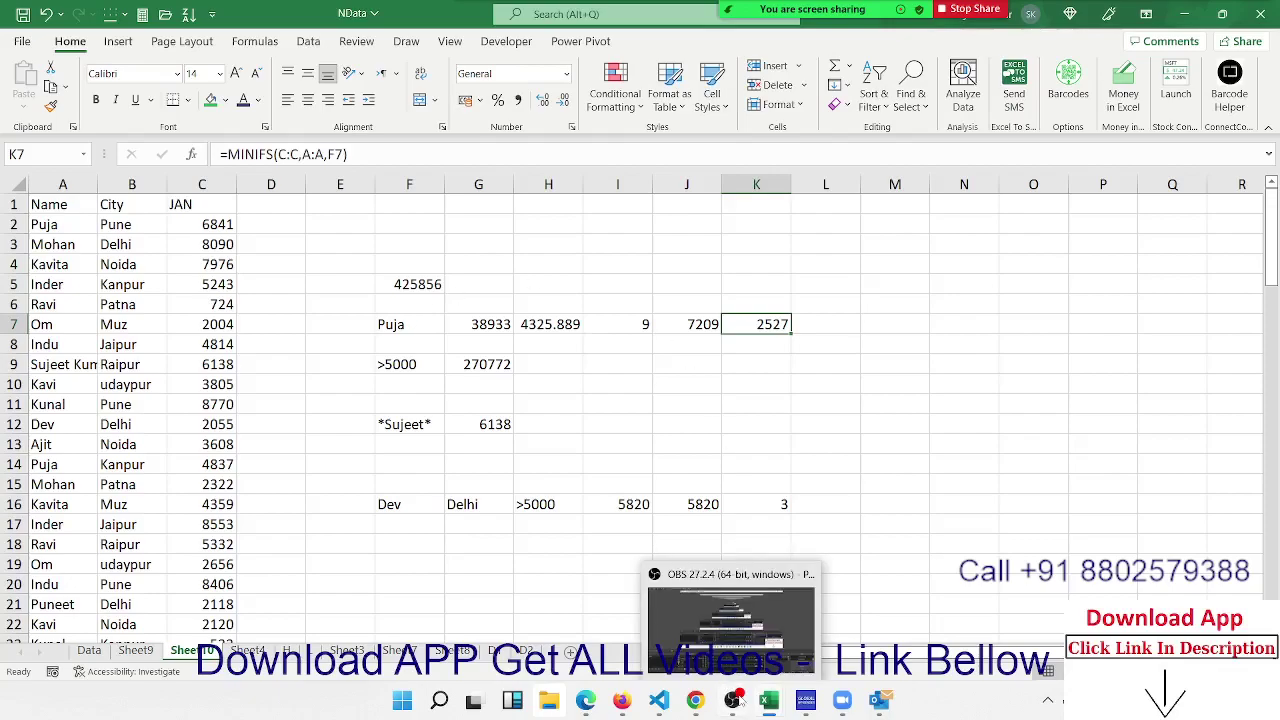